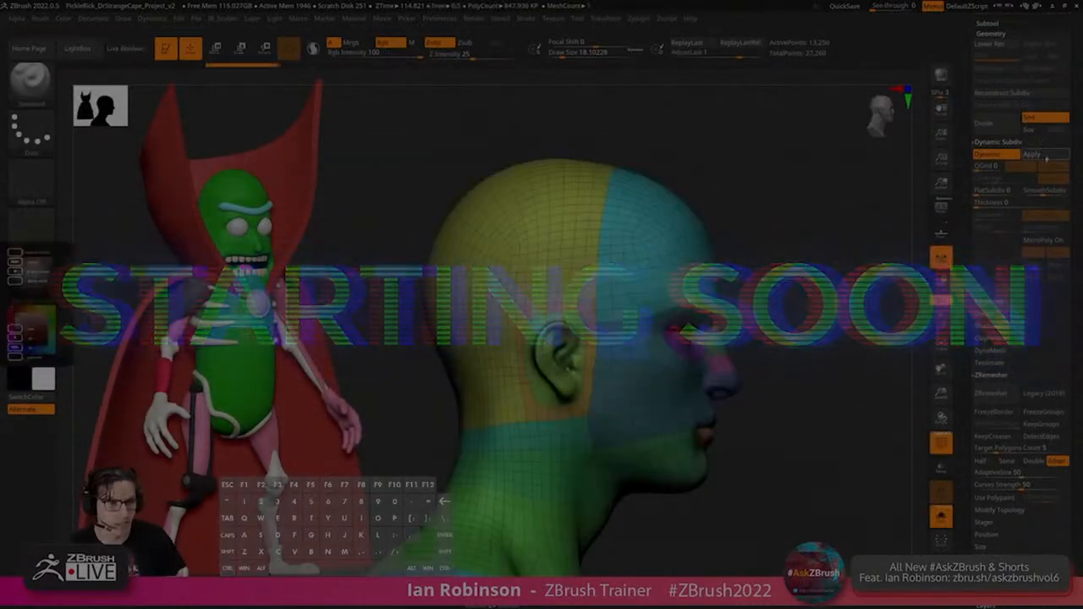
pyautogui.click(1047, 158)
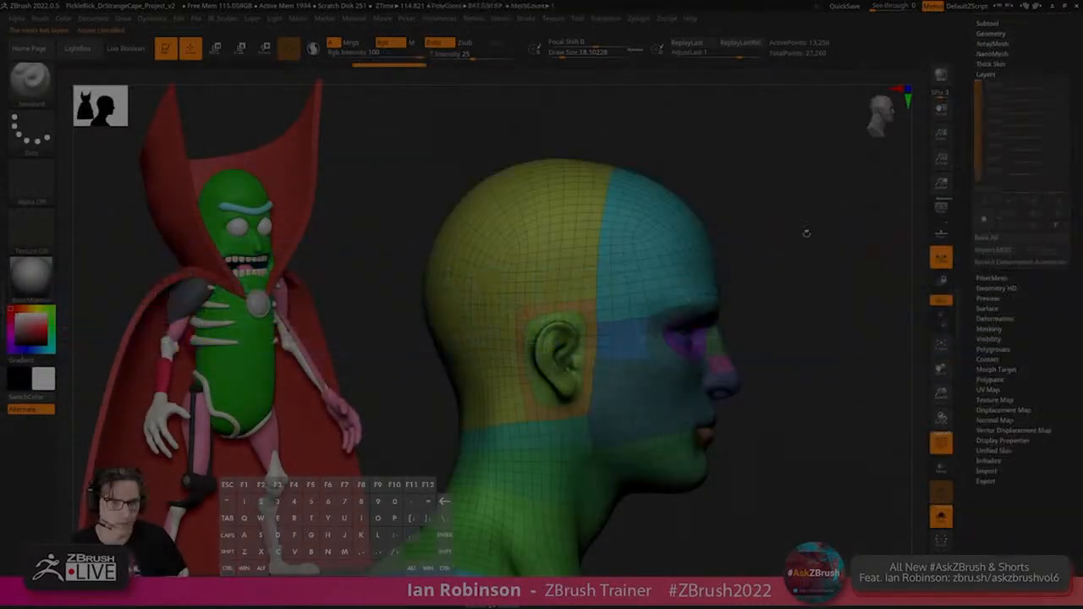
pyautogui.hotkey('shift', 'f')
pyautogui.keyDown('ctrl'); pyautogui.moveTo(460, 406); pyautogui.dragTo(604, 353); pyautogui.keyUp('ctrl')
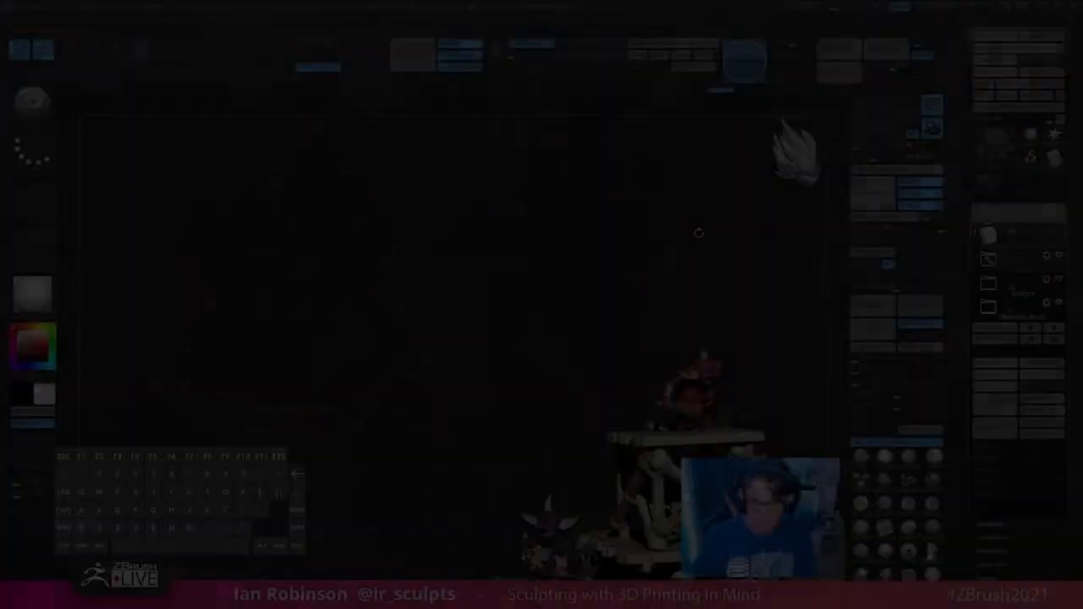
pyautogui.moveTo(610, 232); pyautogui.dragTo(725, 271)
pyautogui.moveTo(720, 89); pyautogui.dragTo(455, 90)
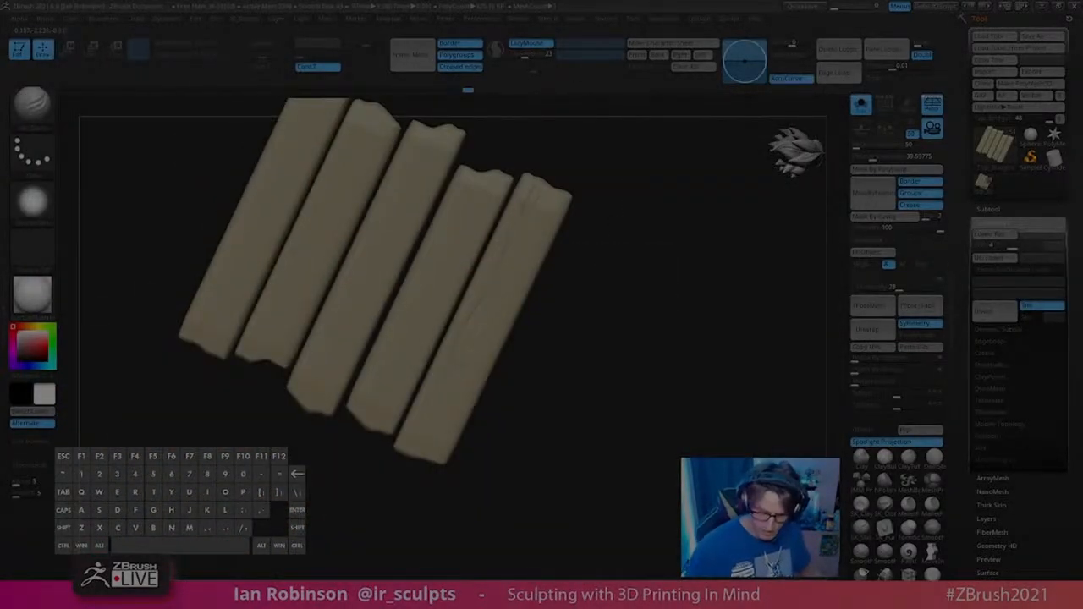
pyautogui.moveTo(468, 89); pyautogui.dragTo(599, 89)
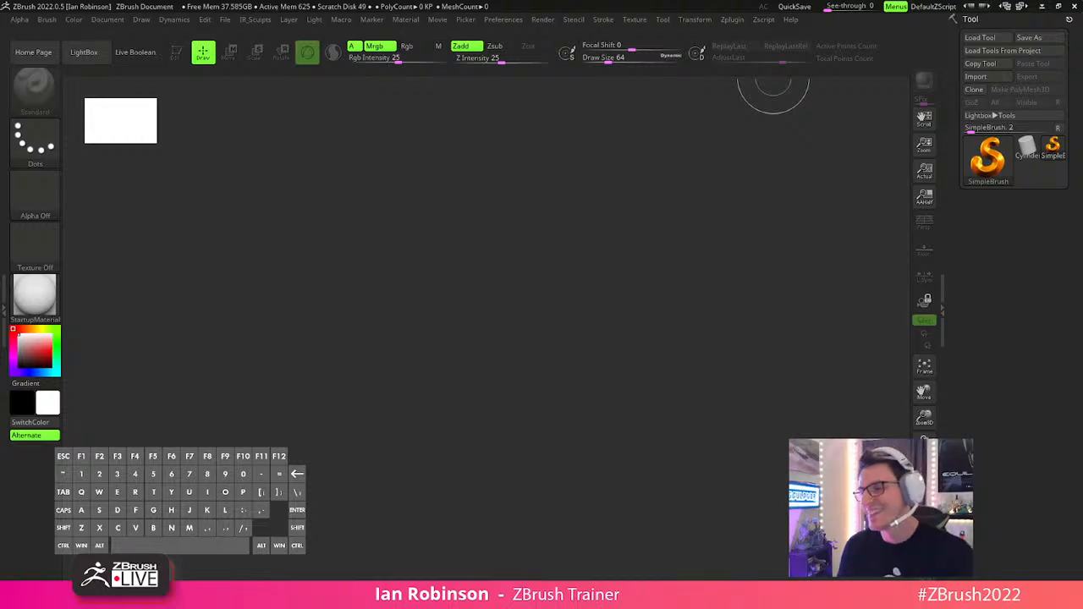
# Examine the reference board, comparing the screaming-hand sticker photo with the zombie and mummy hand photos.
pyautogui.moveTo(371, 2); pyautogui.dragTo(567, 328, button='right')
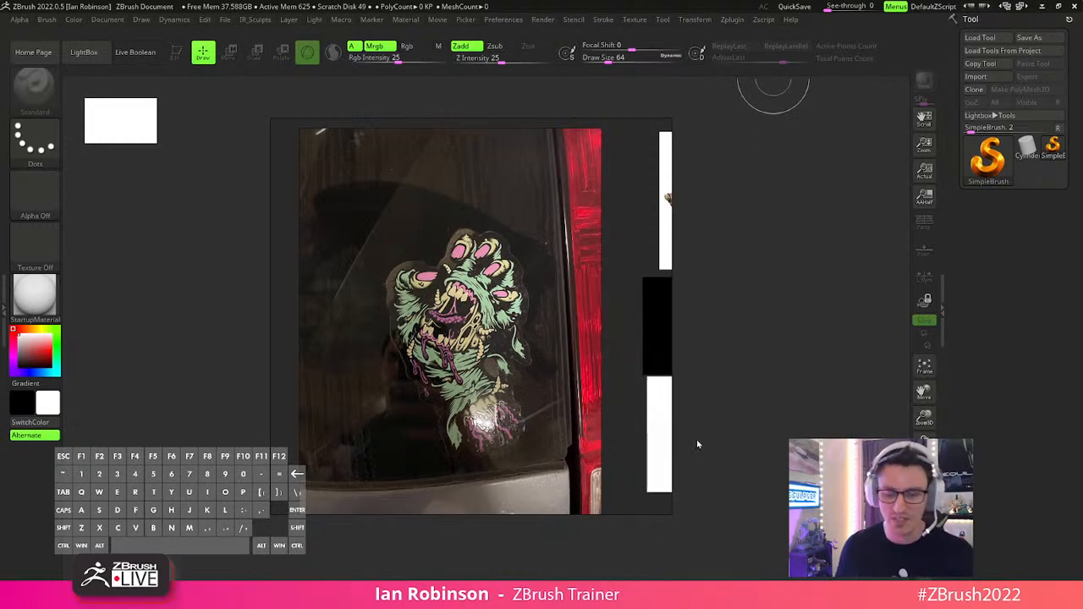
pyautogui.scroll(-6, 608, 378)
pyautogui.scroll(2, 590, 365)
pyautogui.scroll(-2, 602, 357)
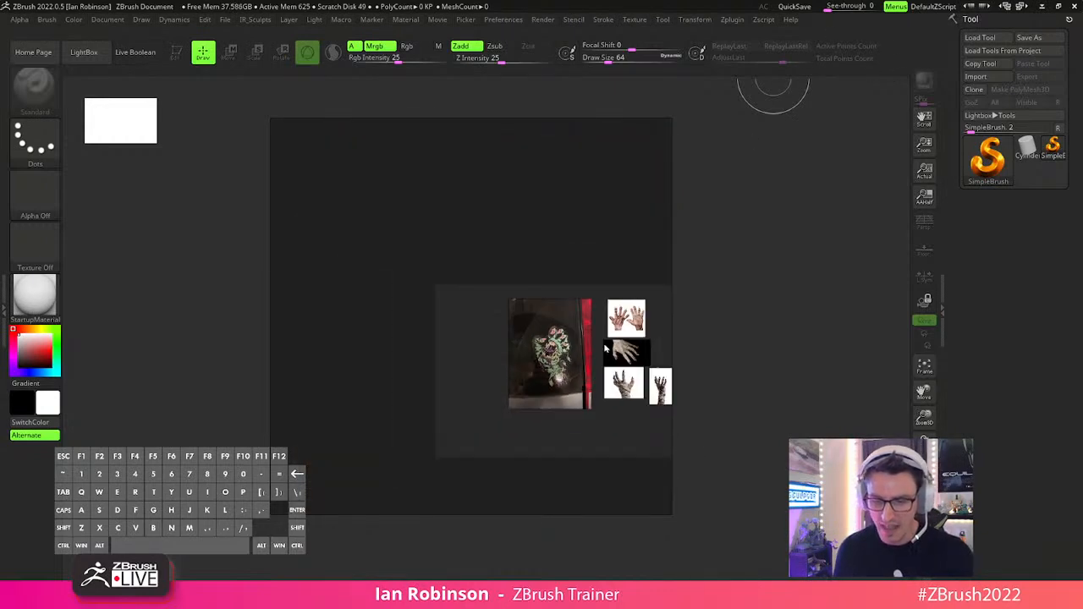
pyautogui.moveTo(635, 343); pyautogui.dragTo(489, 308, button='middle')
pyautogui.scroll(6, 491, 308)
pyautogui.scroll(4, 485, 330)
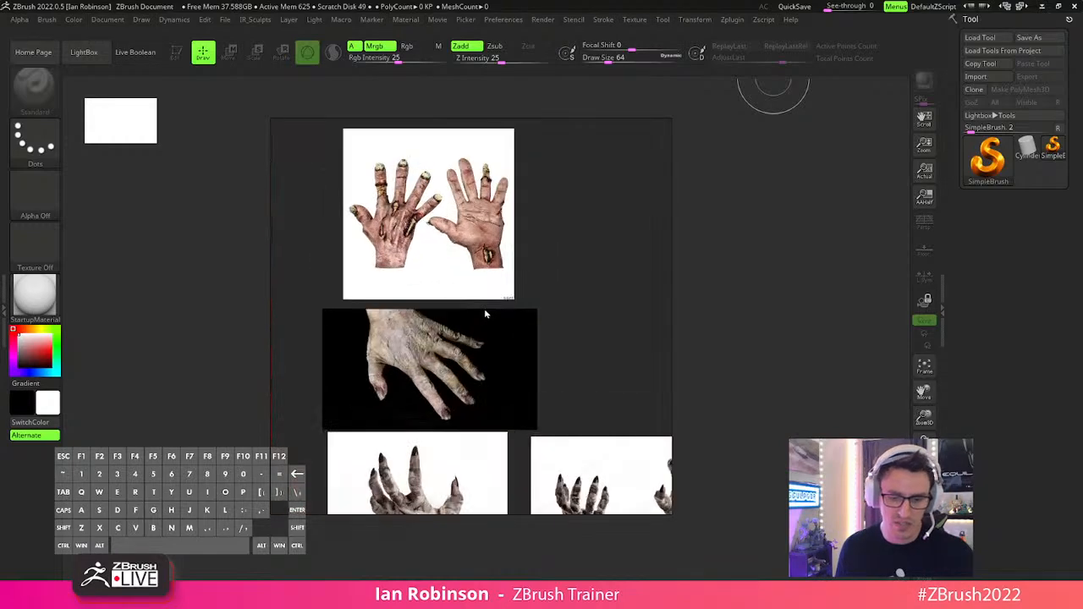
pyautogui.scroll(-5, 463, 258)
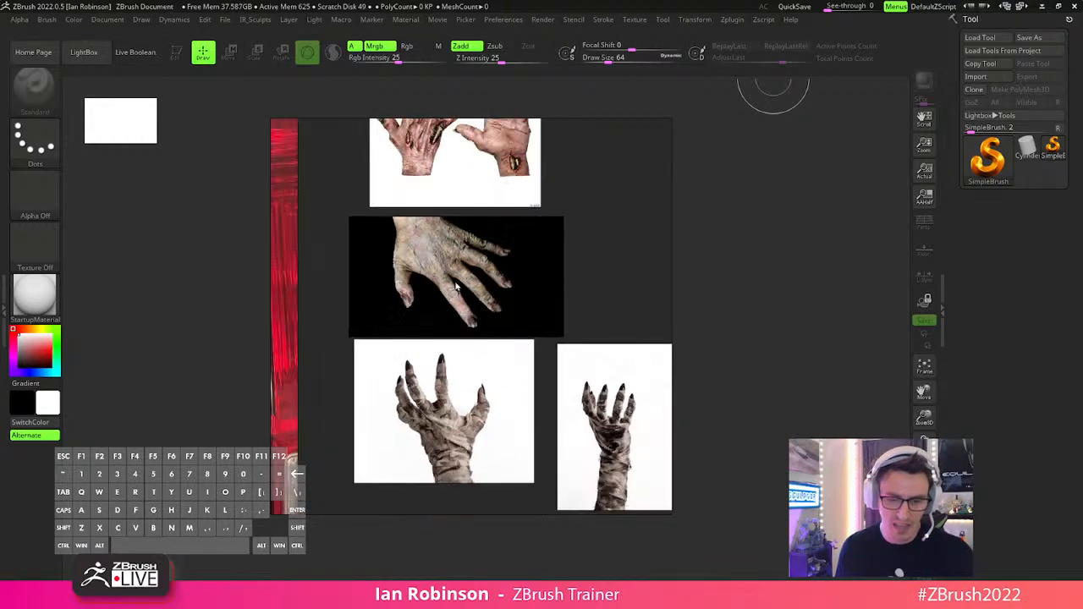
pyautogui.scroll(2, 457, 296)
pyautogui.scroll(-2, 437, 315)
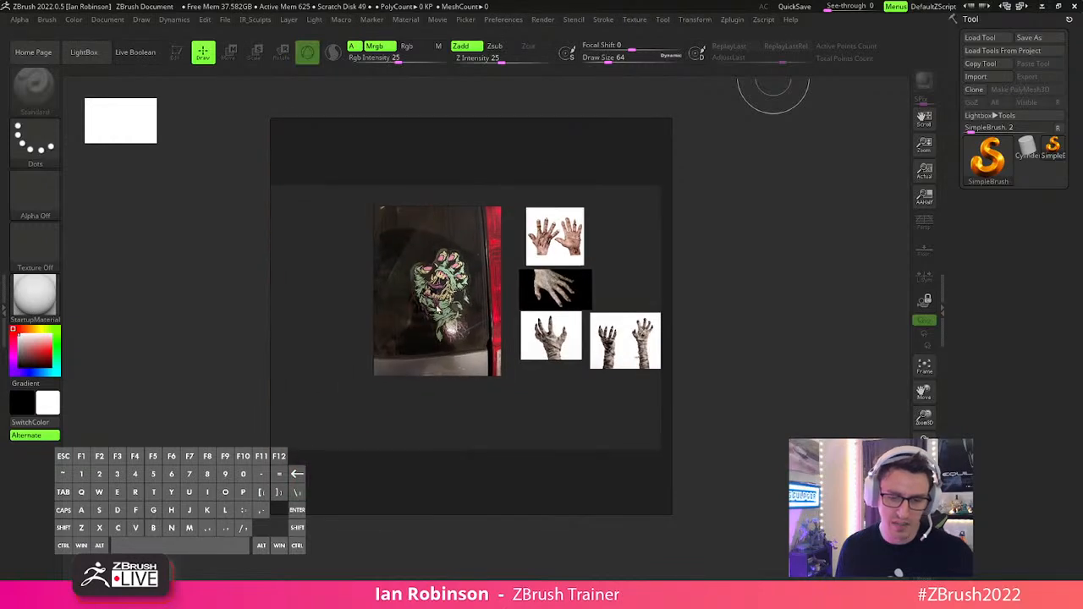
pyautogui.scroll(5, 447, 306)
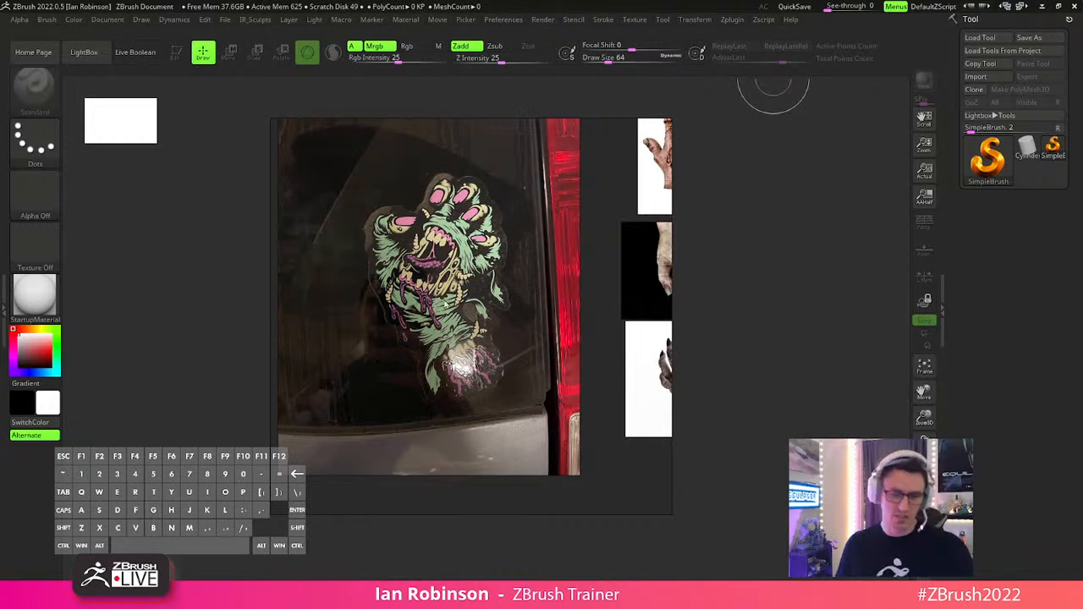
# Move the reference board window over the side of the canvas and shrink it to a small portrait frame.
pyautogui.moveTo(378, 377); pyautogui.dragTo(599, 326)
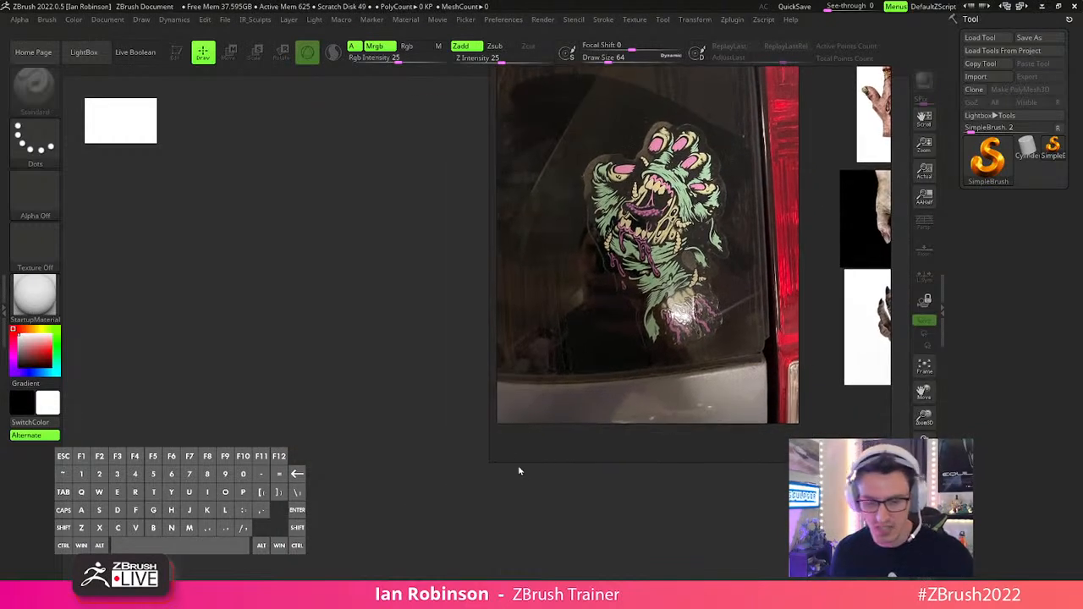
pyautogui.moveTo(492, 462); pyautogui.dragTo(619, 326)
pyautogui.scroll(-2, 762, 203)
pyautogui.scroll(1, 791, 209)
pyautogui.moveTo(617, 243); pyautogui.dragTo(698, 239)
# Frame the reference window tightly on the screaming-hand sticker and place it at the canvas's upper-left corner.
pyautogui.scroll(2, 787, 220)
pyautogui.scroll(4, 792, 216)
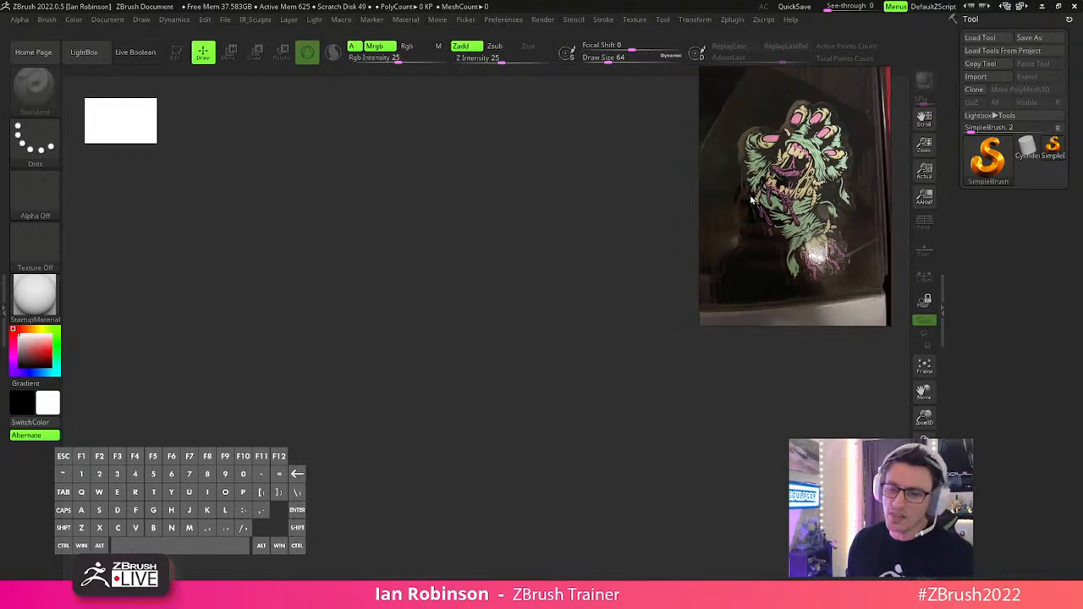
pyautogui.scroll(2, 748, 197)
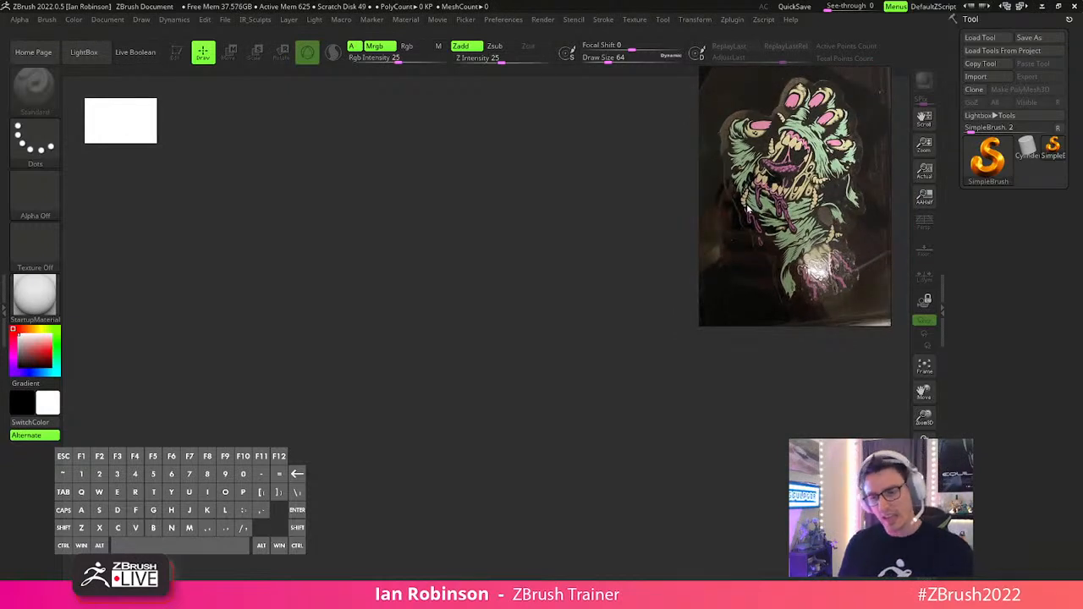
pyautogui.scroll(2, 768, 195)
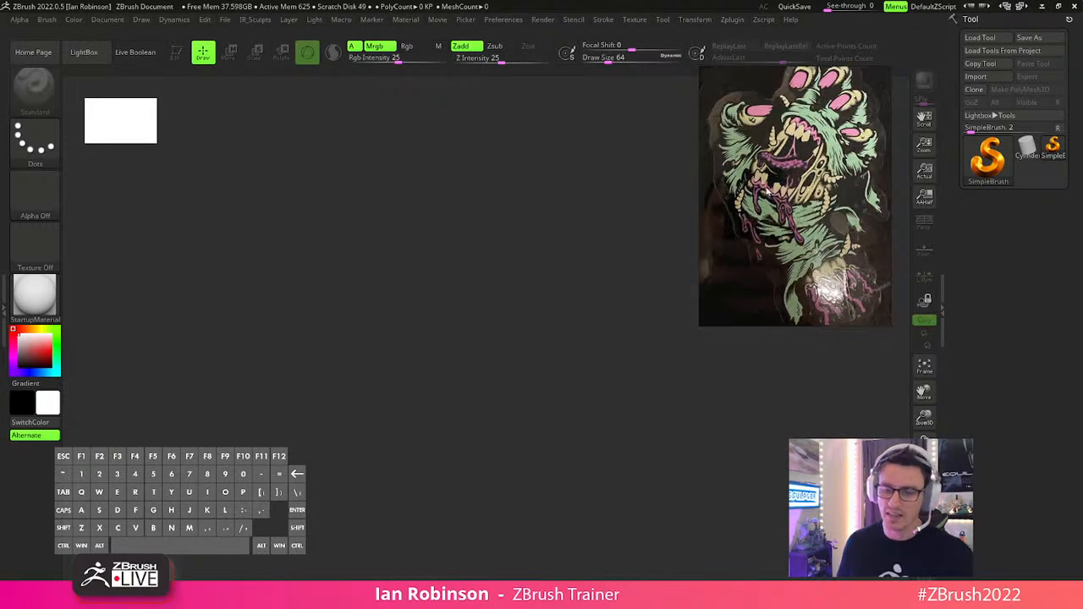
pyautogui.scroll(-4, 770, 199)
pyautogui.moveTo(777, 197); pyautogui.dragTo(156, 189)
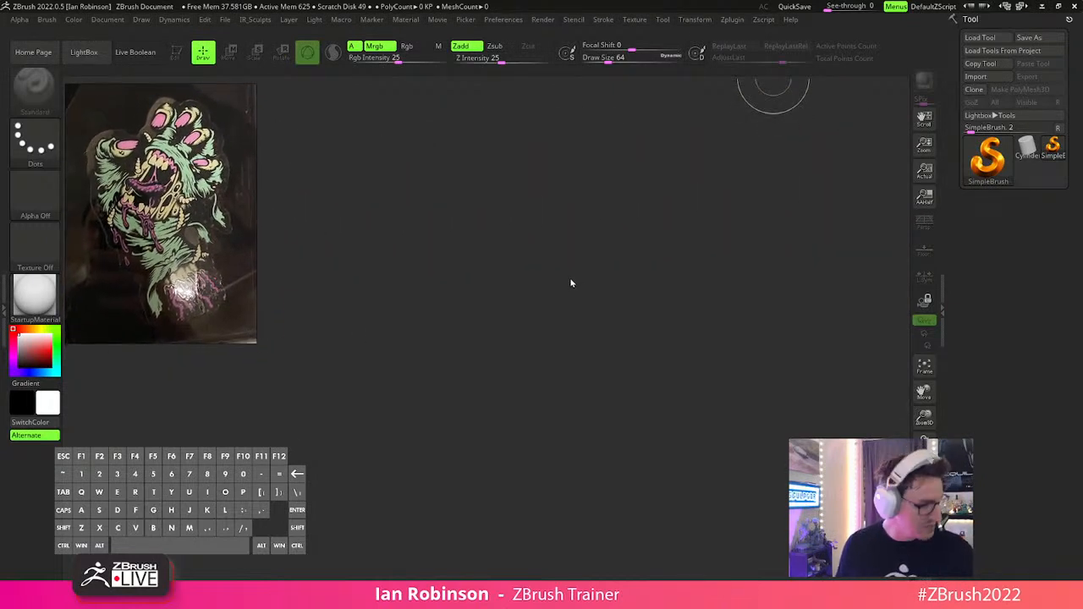
# Load the Male.ZPR project from LightBox and bring the figure's upper body and arms into view.
pyautogui.press(',')
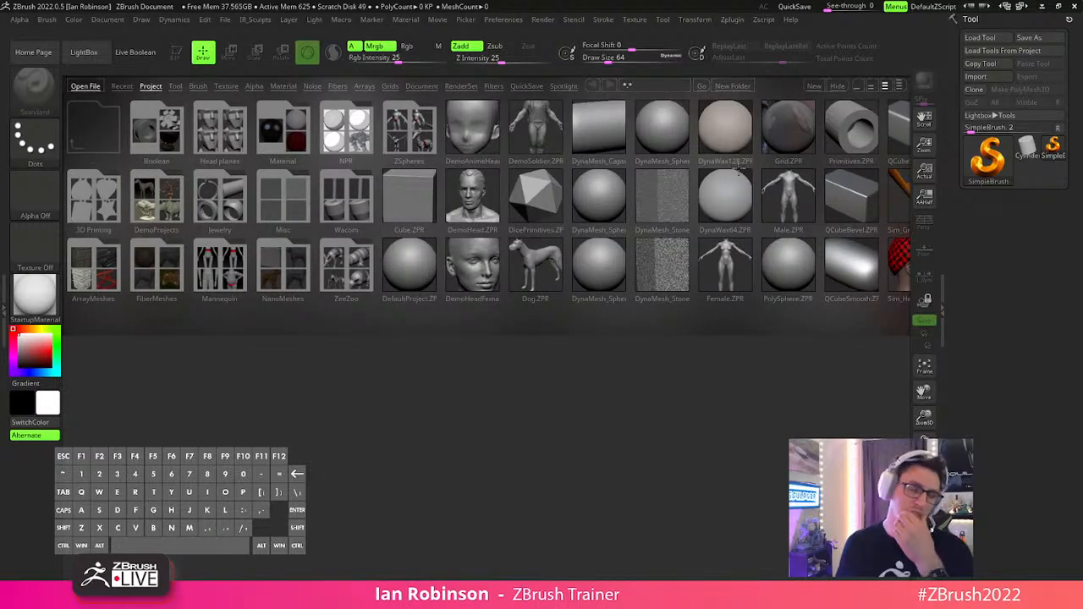
pyautogui.doubleClick(781, 205)
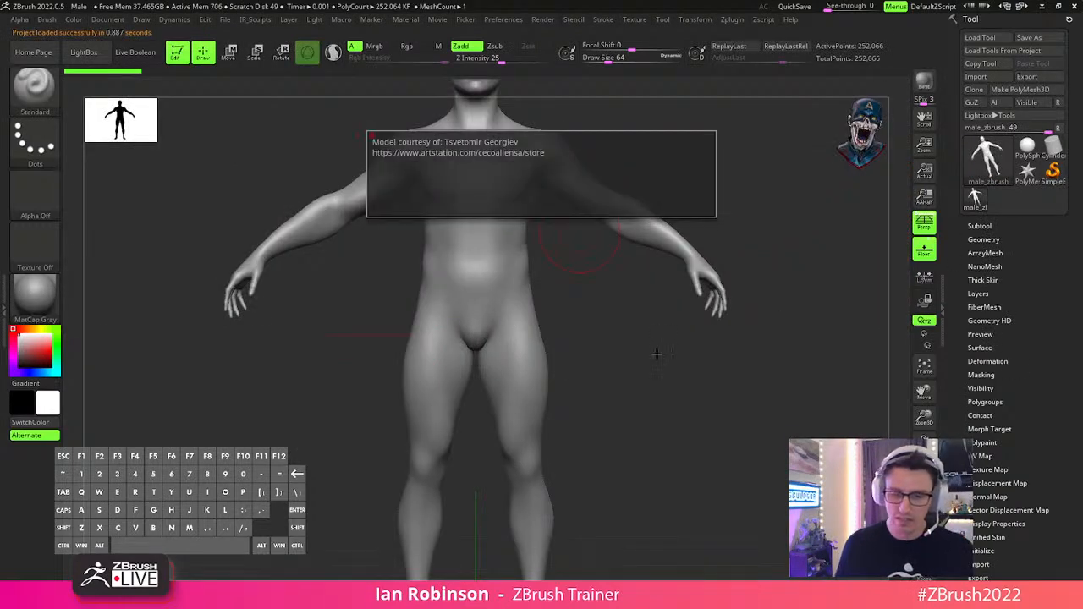
pyautogui.moveTo(719, 335); pyautogui.dragTo(874, 258)
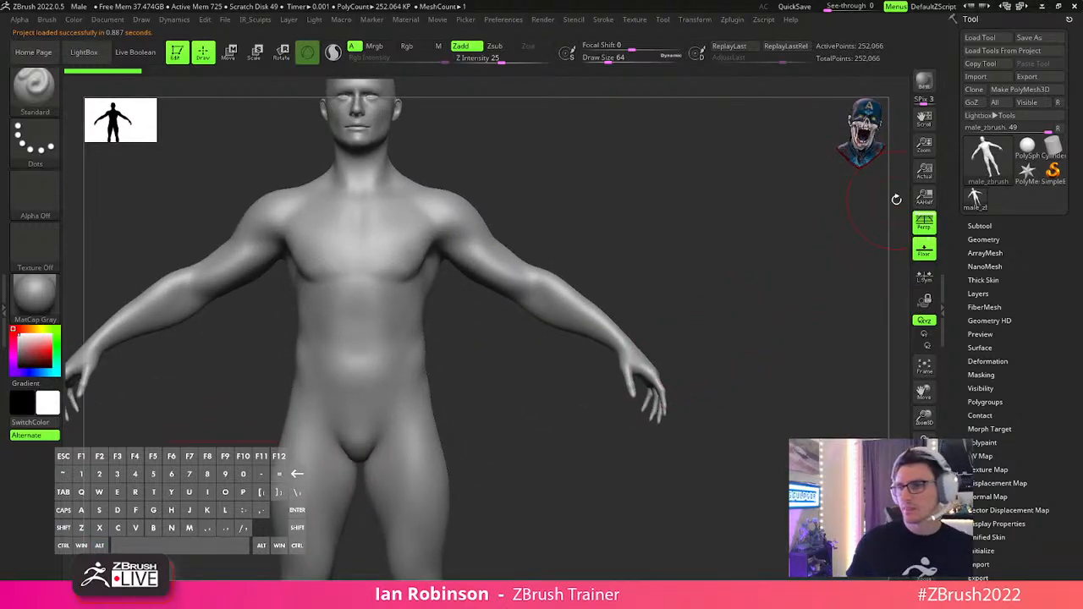
# Set the male figure to its lowest subdivision level and delete the higher levels.
pyautogui.click(983, 240)
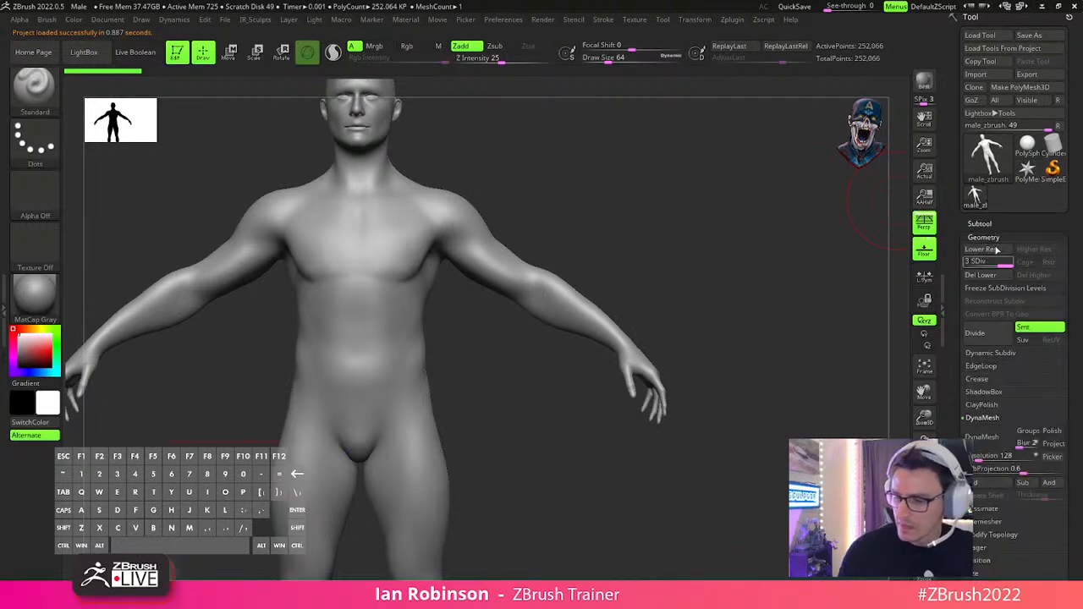
pyautogui.moveTo(1002, 261); pyautogui.dragTo(966, 261)
pyautogui.click(1035, 275)
# Show the wireframe and hide the body so only both hands and wrists remain, with perspective turned off.
pyautogui.moveTo(716, 314)
pyautogui.keyDown('alt'); pyautogui.mouseDown()
pyautogui.moveTo(815, 299)
pyautogui.moveTo(701, 287)
pyautogui.moveTo(664, 300)
pyautogui.moveTo(703, 302)
pyautogui.moveTo(695, 309)
pyautogui.mouseUp(); pyautogui.keyUp('alt')
pyautogui.press('s')
pyautogui.hotkey('shift', 'f')
pyautogui.keyDown('ctrl'); pyautogui.keyDown('shift'); pyautogui.click(50, 102); pyautogui.keyUp('shift'); pyautogui.keyUp('ctrl')
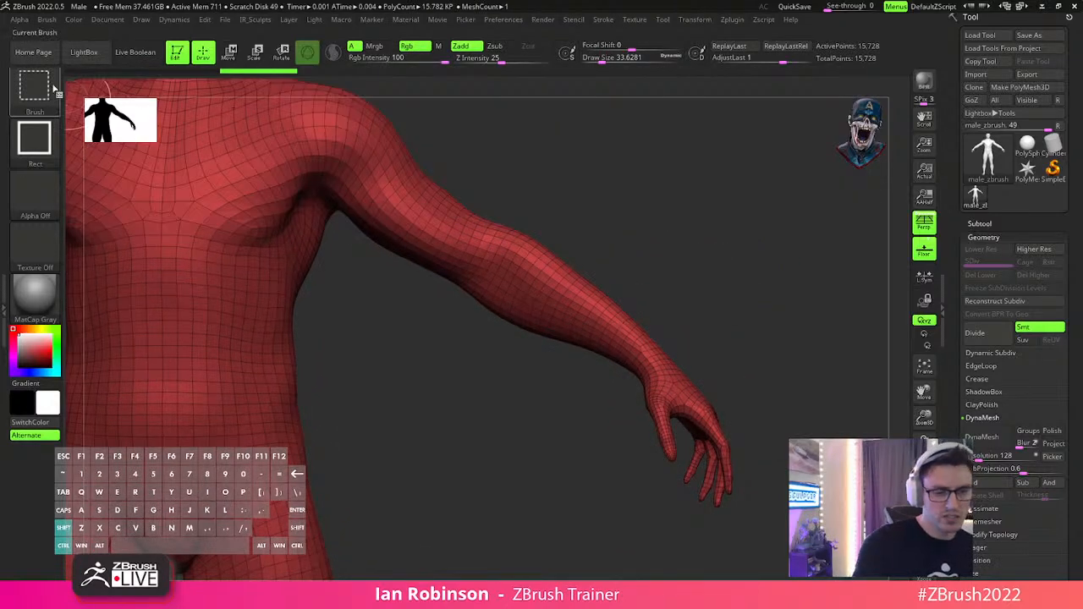
pyautogui.keyDown('ctrl'); pyautogui.keyDown('shift'); pyautogui.click(52, 94); pyautogui.keyUp('shift'); pyautogui.keyUp('ctrl')
pyautogui.moveTo(716, 308)
pyautogui.mouseDown()
pyautogui.moveTo(730, 251)
pyautogui.moveTo(747, 262)
pyautogui.moveTo(691, 262)
pyautogui.moveTo(611, 413)
pyautogui.moveTo(725, 549)
pyautogui.moveTo(783, 415)
pyautogui.moveTo(716, 373)
pyautogui.moveTo(592, 359)
pyautogui.moveTo(703, 382)
pyautogui.mouseUp()
pyautogui.keyDown('ctrl'); pyautogui.keyDown('shift'); pyautogui.click(757, 363); pyautogui.keyUp('shift'); pyautogui.keyUp('ctrl')
pyautogui.click(925, 222)
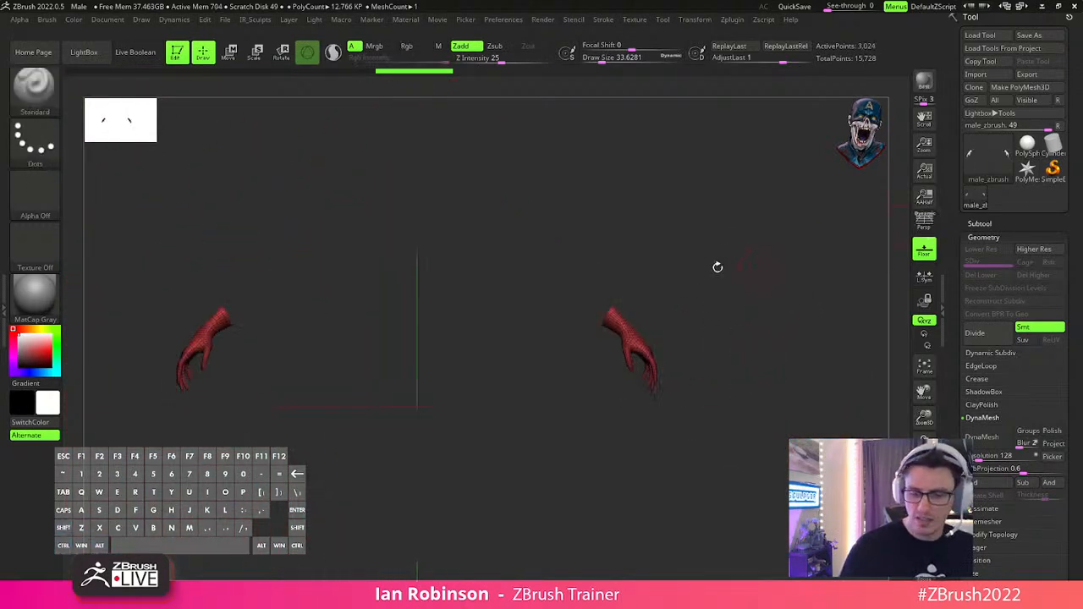
# Delete the hidden body geometry and isolate the hand on the canvas's right side.
pyautogui.press('2')
pyautogui.click(658, 270)
pyautogui.click(669, 303)
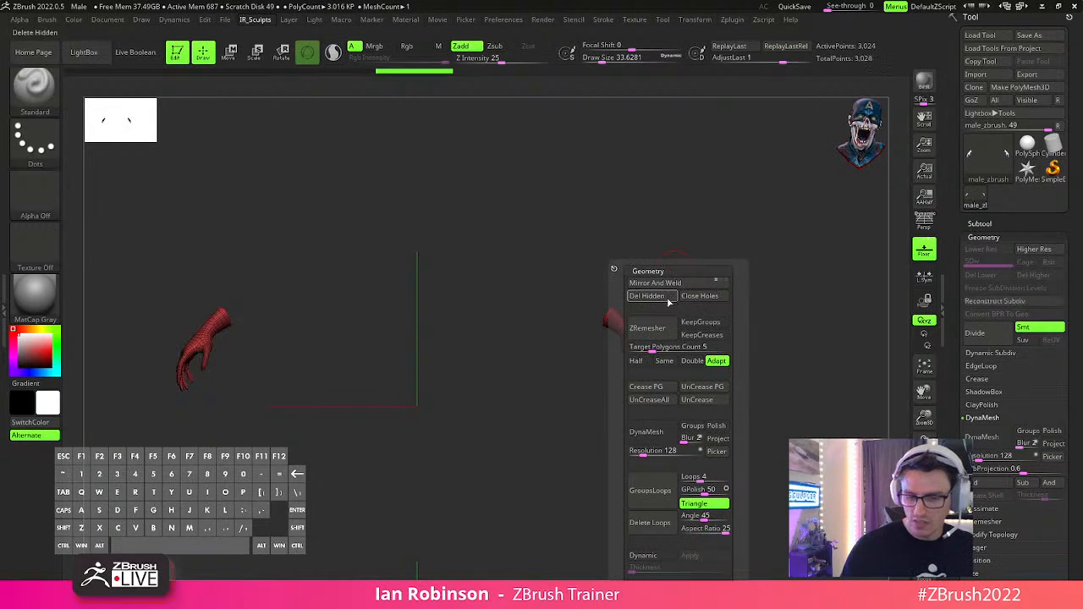
pyautogui.moveTo(544, 222)
pyautogui.keyDown('ctrl'); pyautogui.keyDown('shift'); pyautogui.mouseDown()
pyautogui.moveTo(645, 462)
pyautogui.moveTo(745, 290)
pyautogui.mouseUp(); pyautogui.keyUp('shift'); pyautogui.keyUp('ctrl')
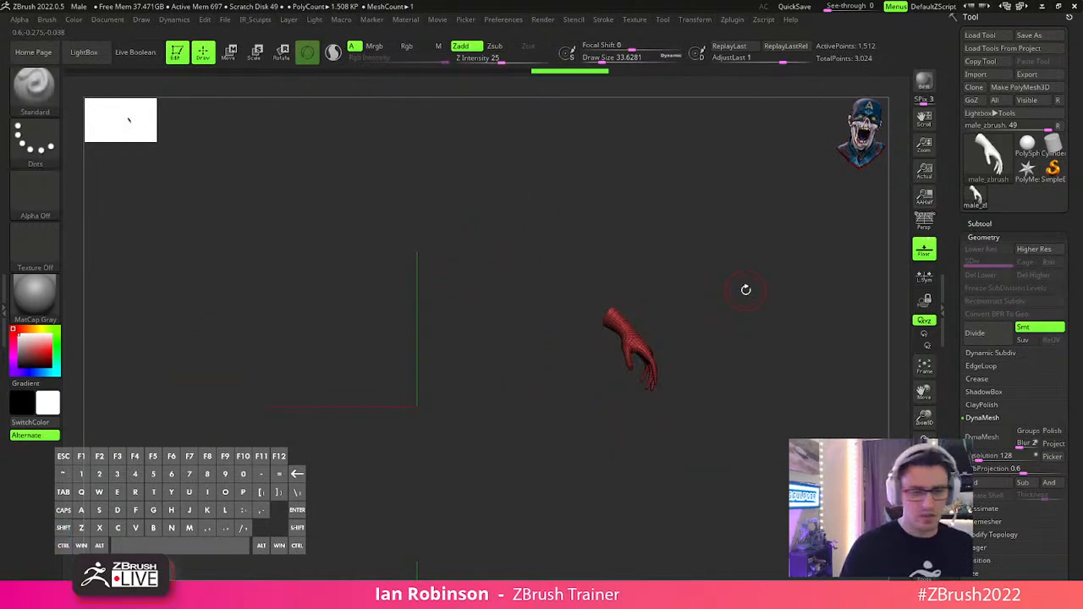
# Change the reference window's mode so the sticker photo stays over the canvas while sculpting.
pyautogui.press('alt')
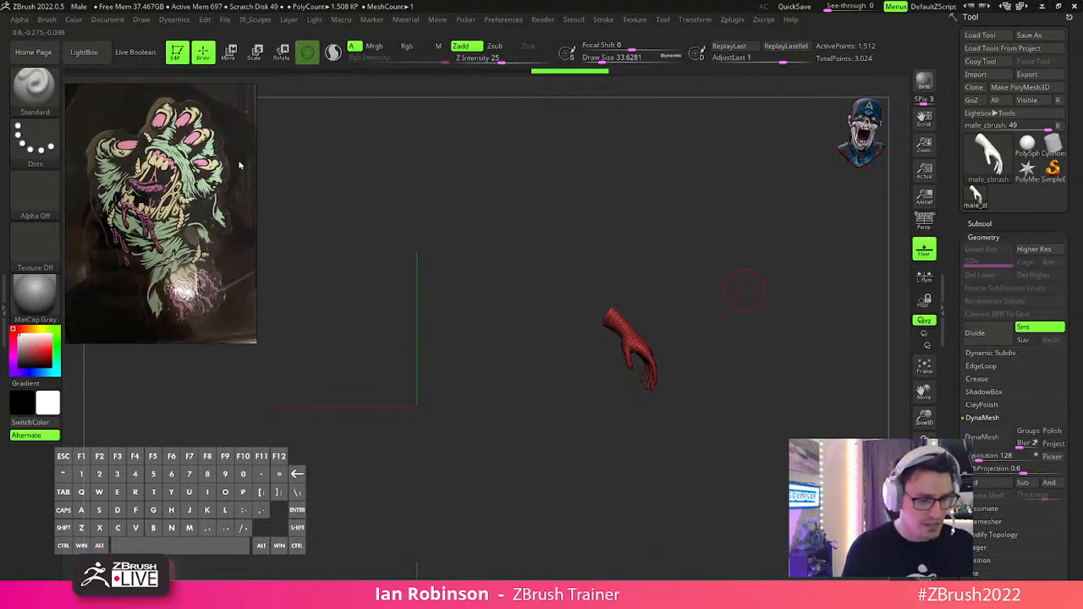
pyautogui.rightClick(192, 193)
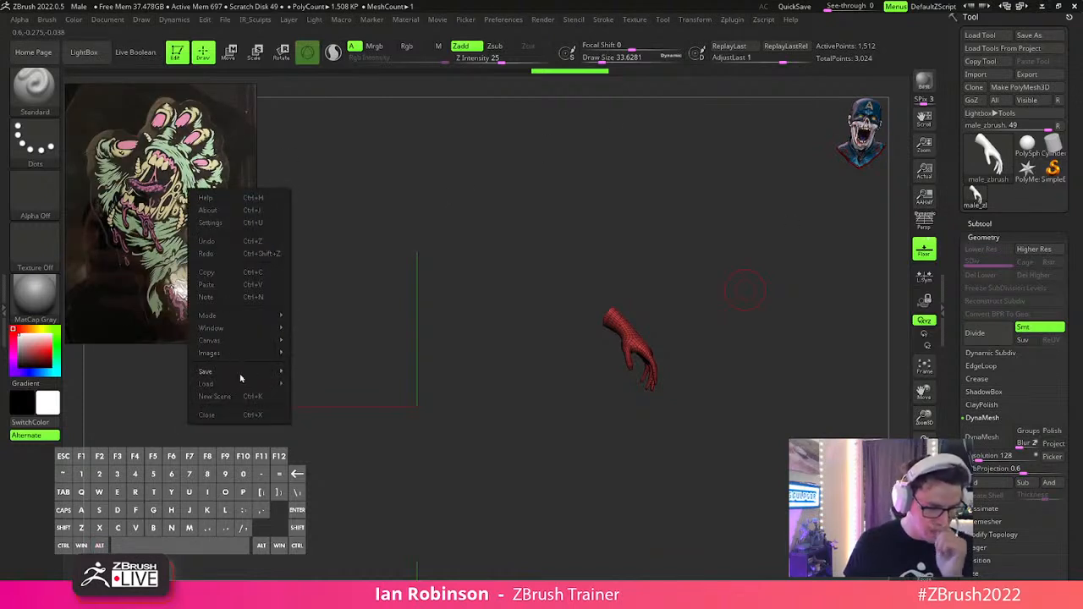
pyautogui.moveTo(248, 379)
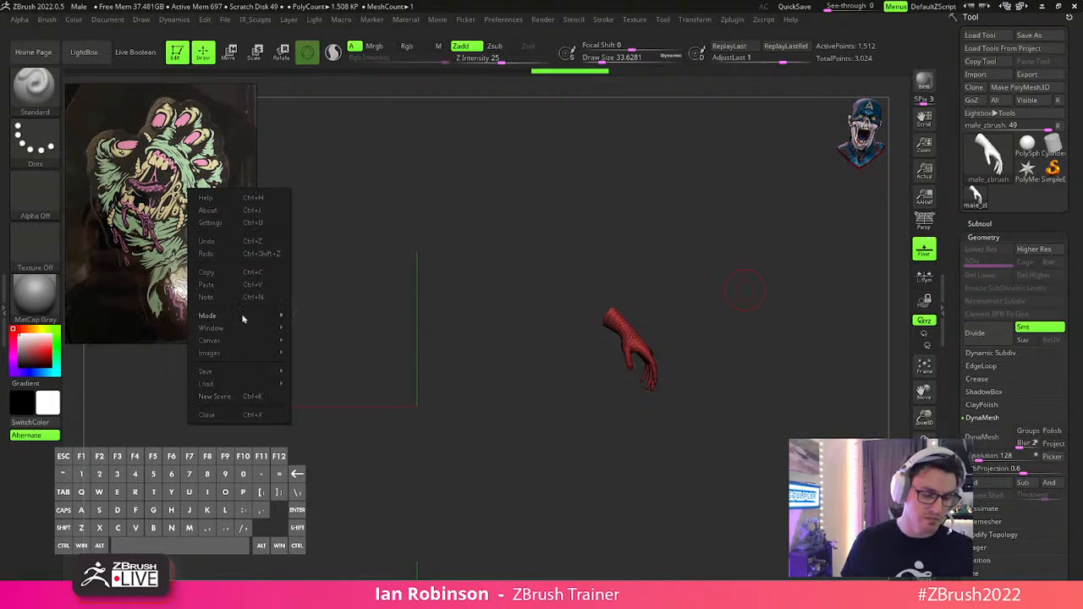
pyautogui.moveTo(247, 316)
pyautogui.click(332, 339)
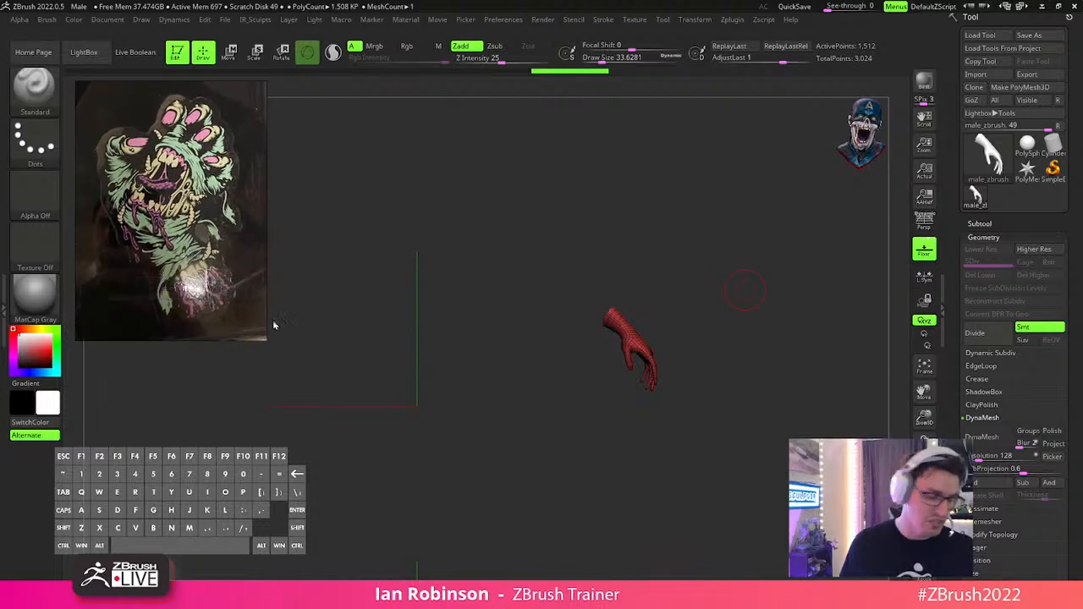
# Turn off the floor grid and delete the hidden second hand.
pyautogui.moveTo(519, 326); pyautogui.dragTo(649, 209)
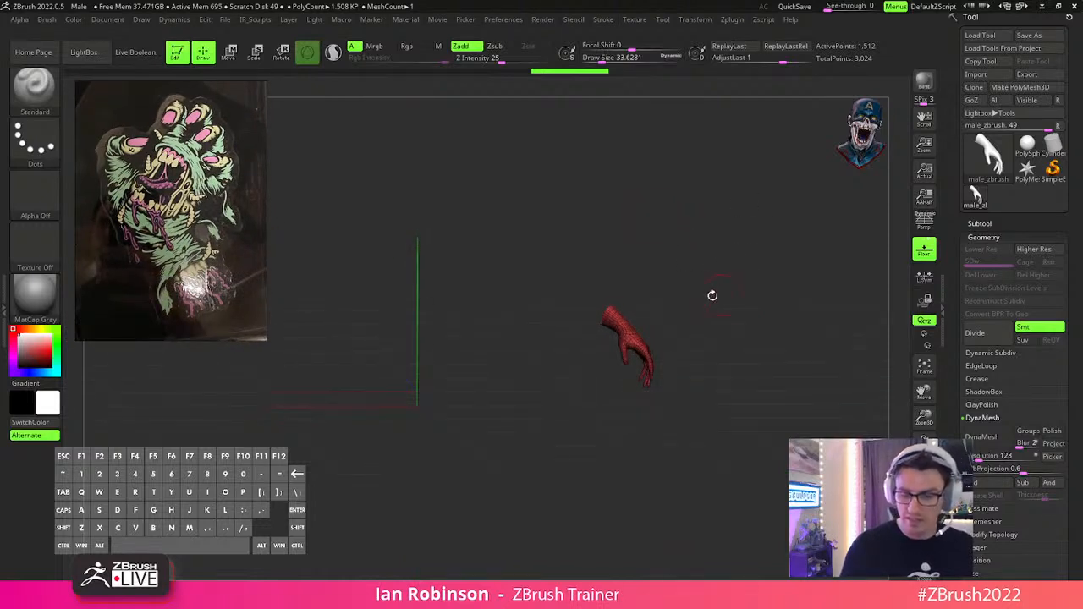
pyautogui.hotkey('shift', 'p')
pyautogui.moveTo(764, 276); pyautogui.dragTo(689, 276)
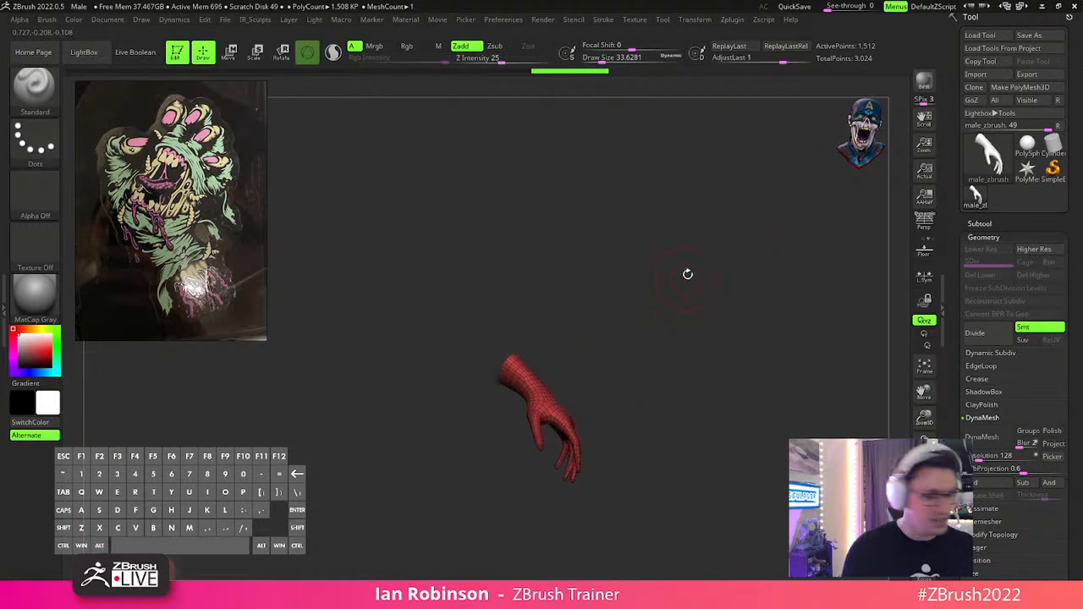
pyautogui.press('g')
pyautogui.click(663, 165)
# Center the transform gizmo on the hand and rotate the mesh until the forearm and fingers lie roughly horizontal.
pyautogui.keyDown('alt'); pyautogui.moveTo(709, 226); pyautogui.dragTo(622, 281); pyautogui.keyUp('alt')
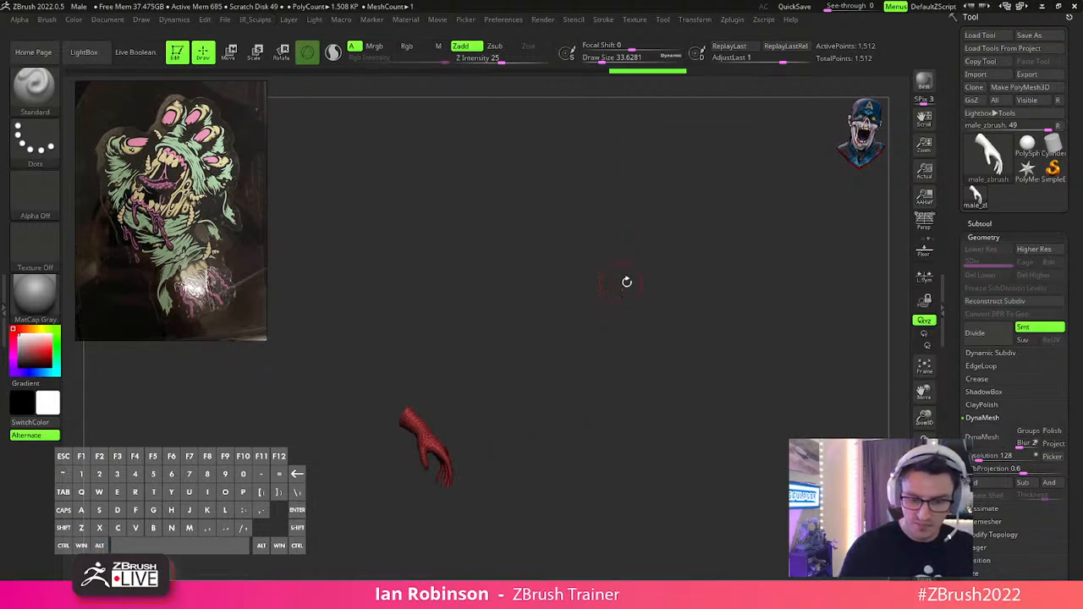
pyautogui.press('w')
pyautogui.click(368, 366)
pyautogui.click(580, 308)
pyautogui.keyDown('alt'); pyautogui.moveTo(674, 318); pyautogui.dragTo(781, 286); pyautogui.keyUp('alt')
pyautogui.moveTo(508, 423); pyautogui.dragTo(450, 424)
pyautogui.moveTo(603, 342); pyautogui.dragTo(643, 406)
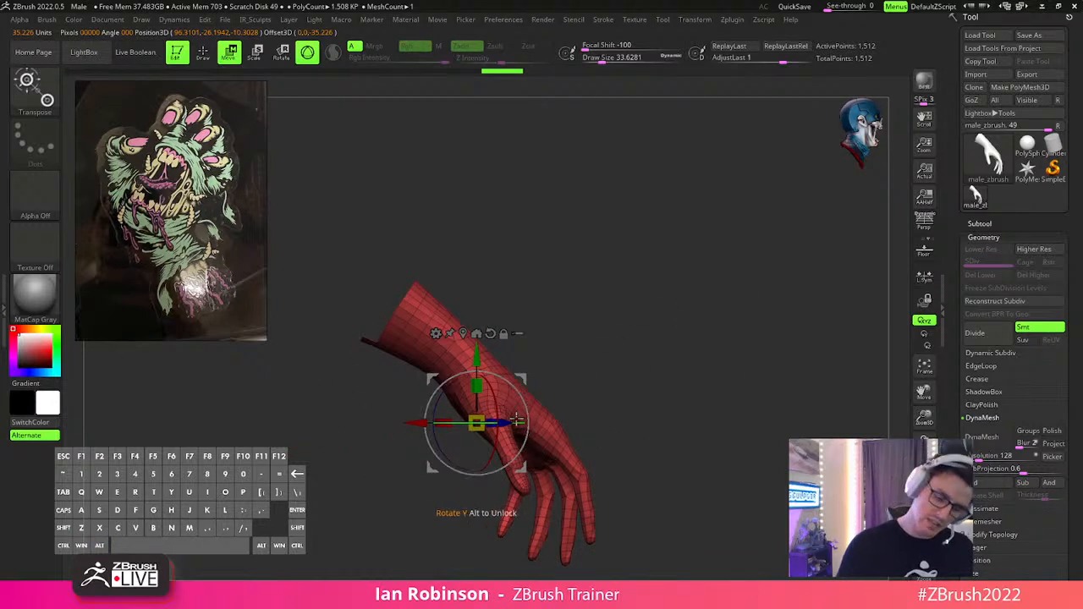
pyautogui.moveTo(515, 420); pyautogui.dragTo(503, 426)
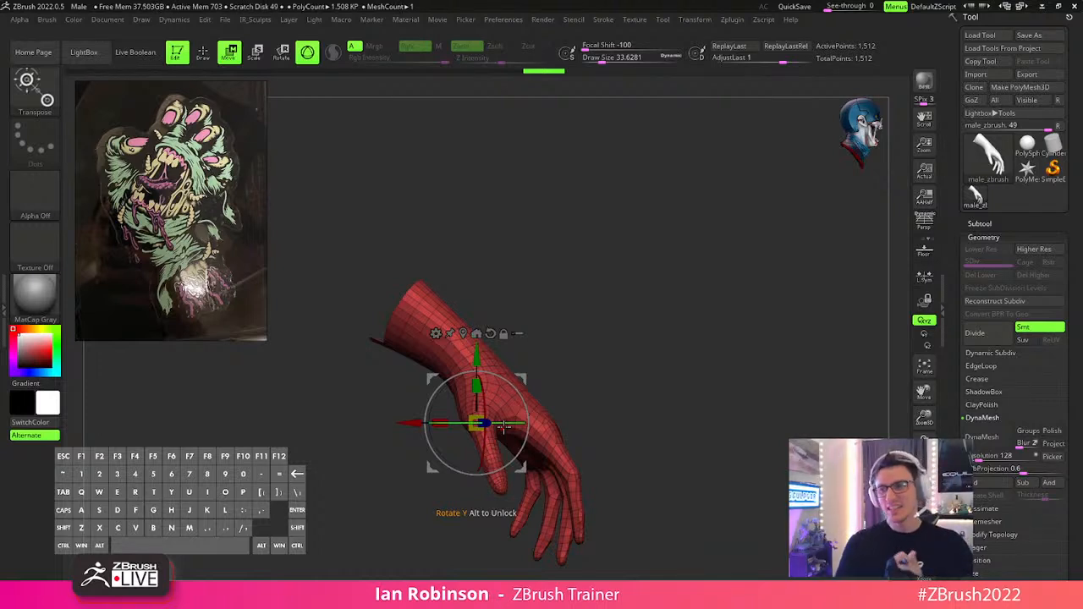
pyautogui.moveTo(671, 294)
pyautogui.keyDown('shift'); pyautogui.mouseDown()
pyautogui.moveTo(665, 339)
pyautogui.moveTo(490, 332)
pyautogui.moveTo(597, 449)
pyautogui.moveTo(595, 513)
pyautogui.moveTo(596, 461)
pyautogui.mouseUp(); pyautogui.keyUp('shift')
pyautogui.press('q')
# Turn on double-sided display for the hand mesh in its display properties.
pyautogui.scroll(-2, 1081, 345)
pyautogui.scroll(-8, 1081, 345)
pyautogui.click(997, 500)
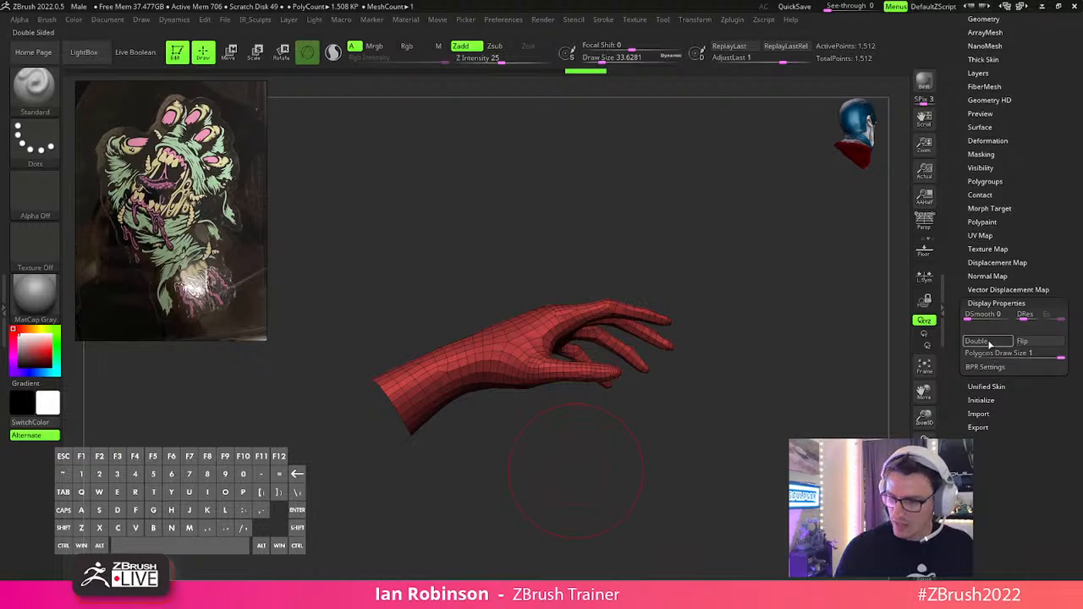
pyautogui.click(977, 340)
# Hide the uneven edge row of polygons at the open wrist end and delete it.
pyautogui.moveTo(588, 457); pyautogui.dragTo(491, 479)
pyautogui.moveTo(349, 372)
pyautogui.keyDown('ctrl'); pyautogui.keyDown('alt'); pyautogui.keyDown('shift'); pyautogui.mouseDown()
pyautogui.moveTo(363, 490)
pyautogui.moveTo(342, 448)
pyautogui.mouseUp(); pyautogui.keyUp('shift'); pyautogui.keyUp('alt'); pyautogui.keyUp('ctrl')
pyautogui.moveTo(771, 312); pyautogui.dragTo(752, 300)
pyautogui.press('space')
pyautogui.click(742, 163)
# Close the open hole at the wrist end of the hand mesh.
pyautogui.moveTo(684, 440); pyautogui.dragTo(660, 455)
pyautogui.moveTo(677, 382); pyautogui.dragTo(694, 336)
pyautogui.press('space')
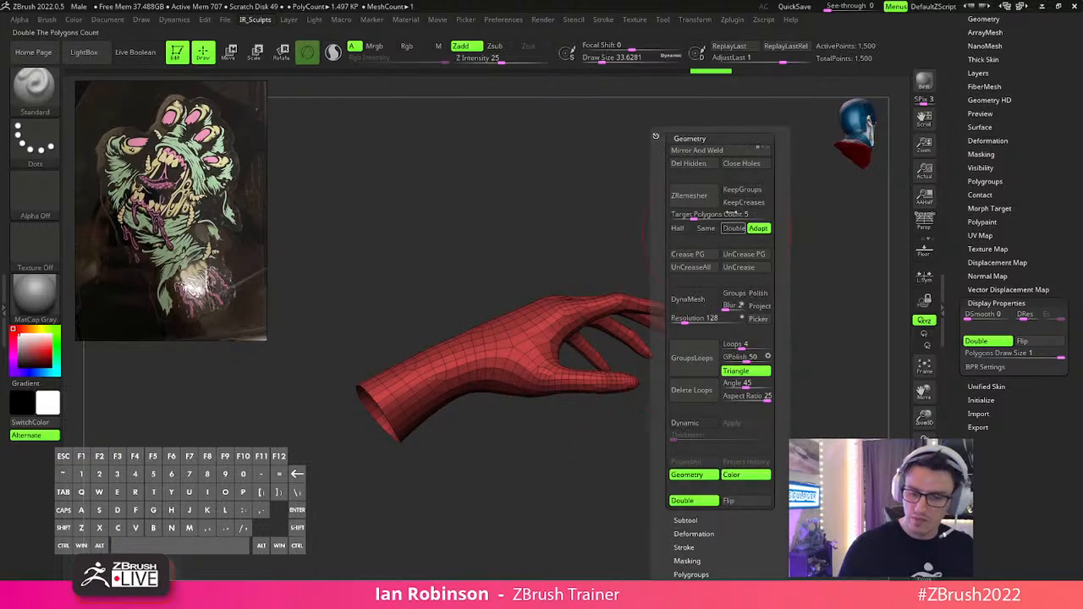
pyautogui.click(745, 165)
pyautogui.moveTo(677, 423); pyautogui.dragTo(616, 438)
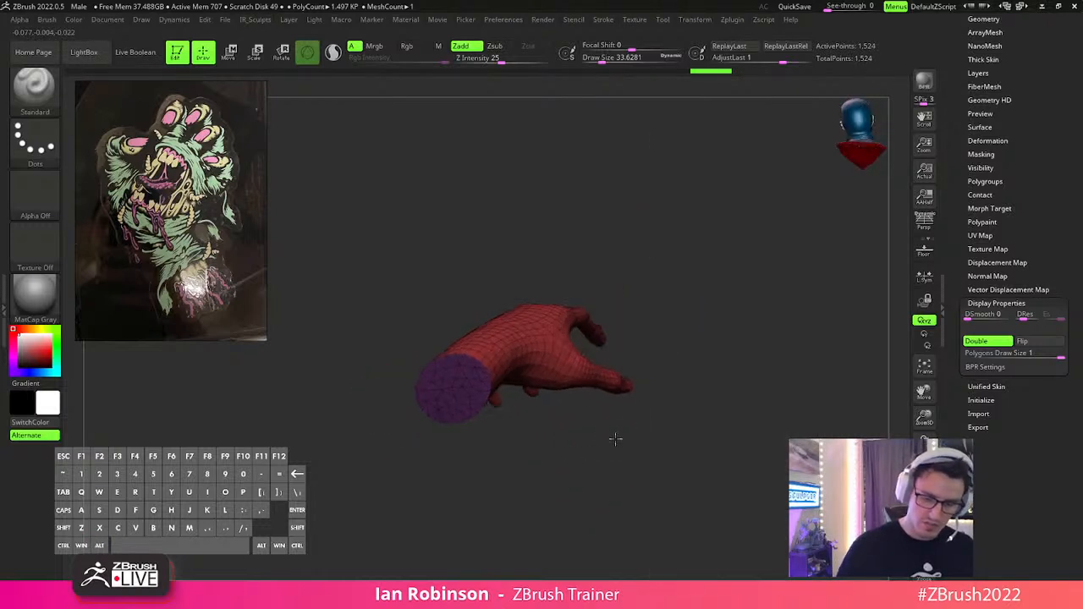
# Undo the wrist hole closure and switch to the ZModeler brush for working on the open wrist edge.
pyautogui.keyDown('alt'); pyautogui.moveTo(496, 433); pyautogui.dragTo(506, 479); pyautogui.keyUp('alt')
pyautogui.hotkey('ctrl', 'z')
pyautogui.press('s')
pyautogui.moveTo(517, 384); pyautogui.dragTo(509, 383)
pyautogui.moveTo(540, 429)
pyautogui.mouseDown()
pyautogui.moveTo(650, 443)
pyautogui.moveTo(680, 366)
pyautogui.moveTo(665, 314)
pyautogui.moveTo(699, 346)
pyautogui.moveTo(695, 328)
pyautogui.mouseUp()
pyautogui.press('b')
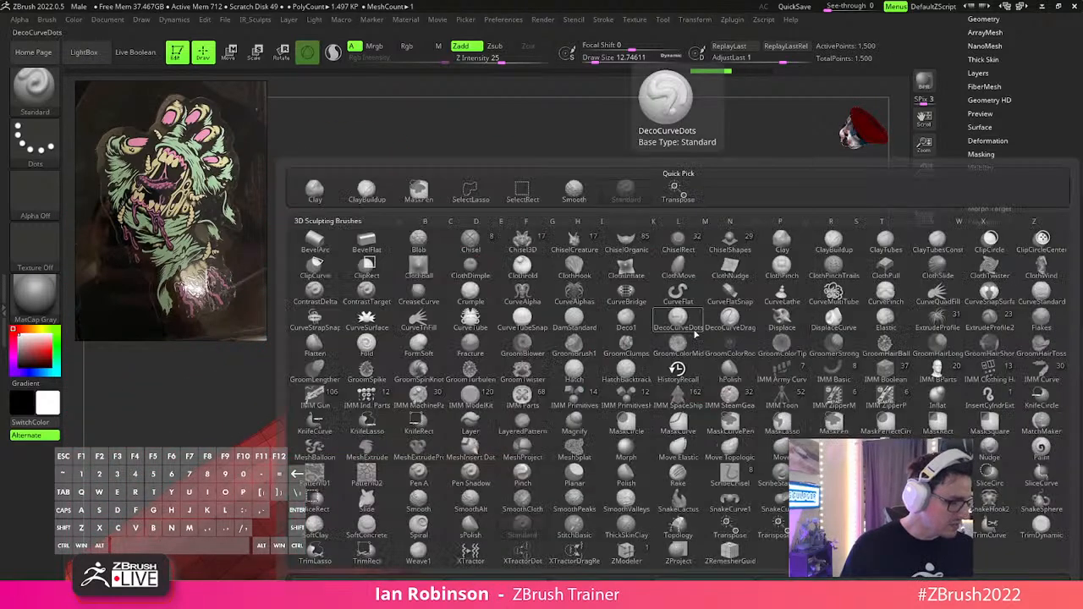
pyautogui.press('Escape')
pyautogui.click(36, 89)
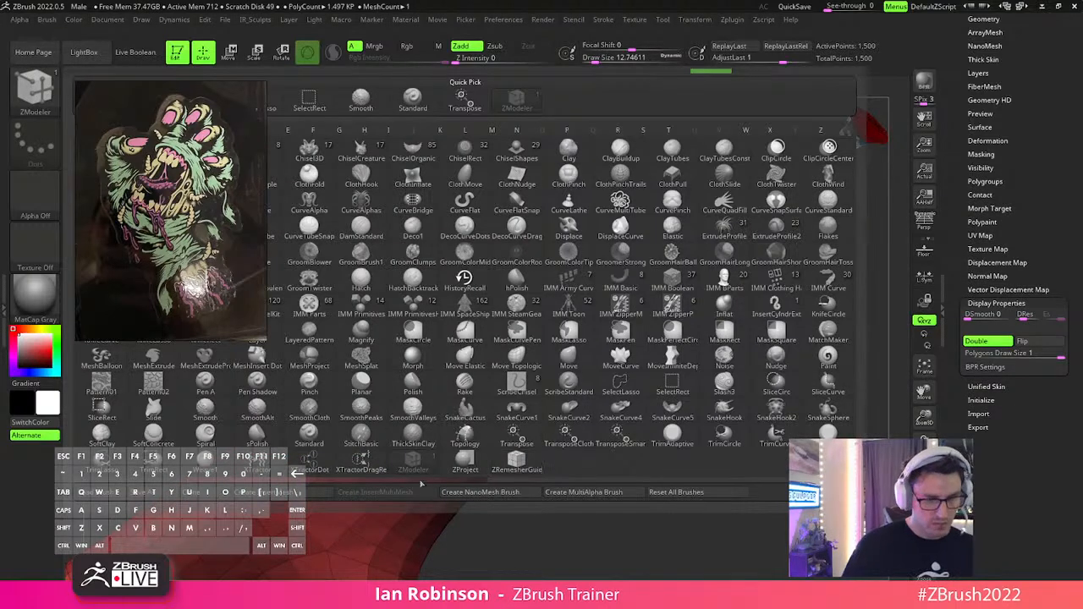
pyautogui.press('Escape')
pyautogui.press('b')
pyautogui.press('Escape')
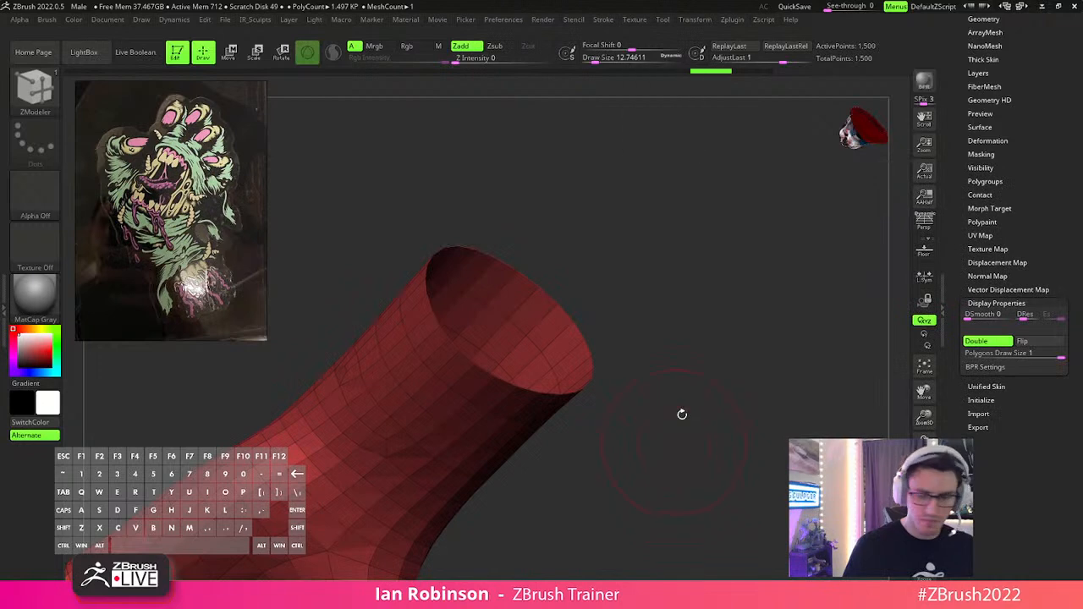
# Set the ZModeler edge action to Close with the Convex Hole target.
pyautogui.press('space')
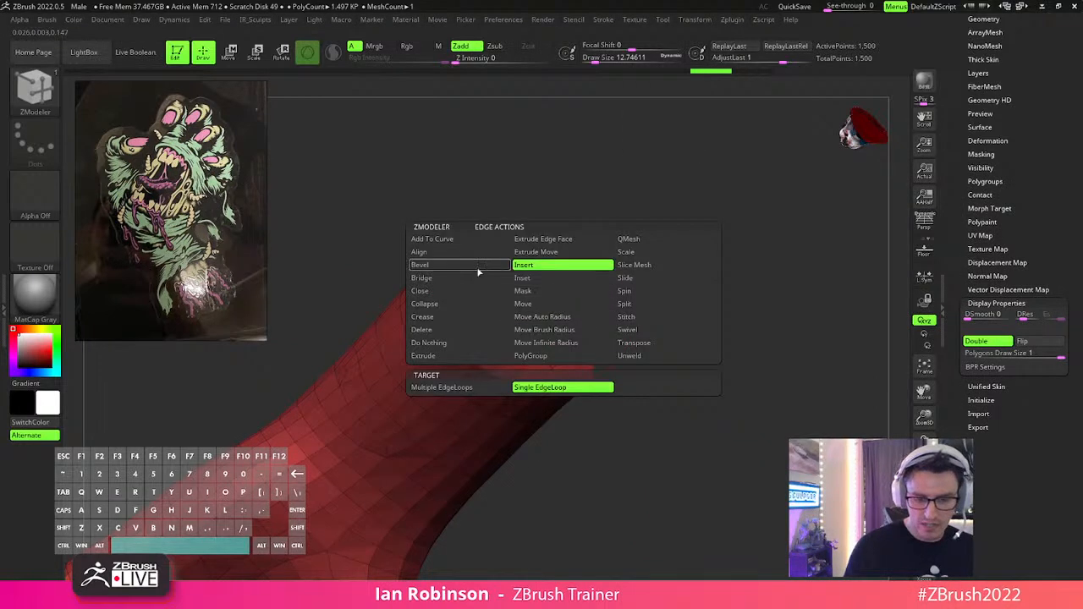
pyautogui.click(420, 291)
pyautogui.click(548, 387)
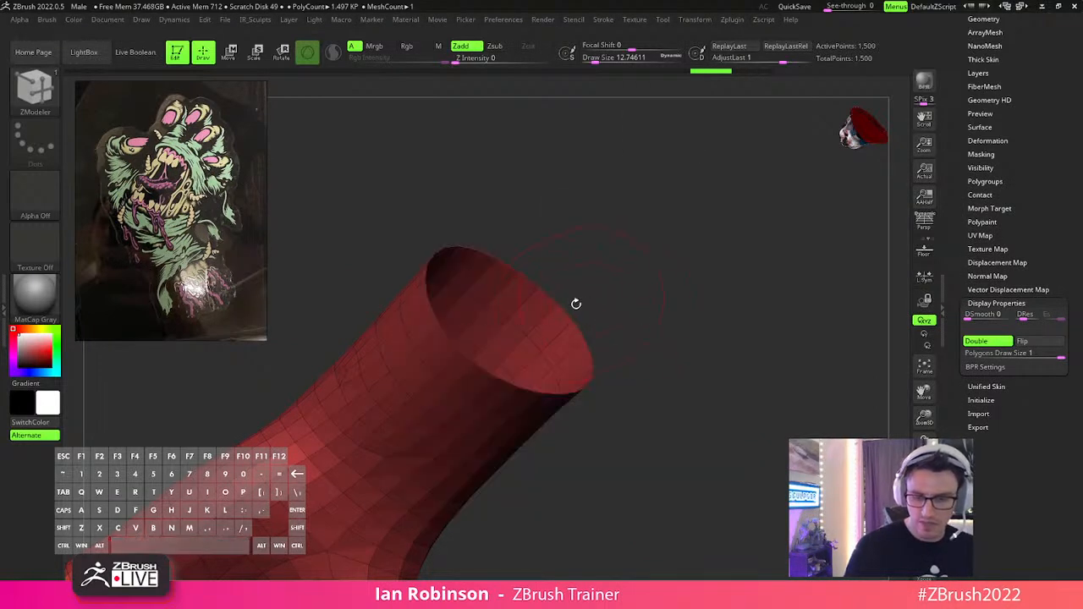
# Try closing the wrist opening with the Convex Hole and then the Concave Hole target, undoing each attempt.
pyautogui.click(508, 326)
pyautogui.moveTo(626, 339); pyautogui.dragTo(737, 356)
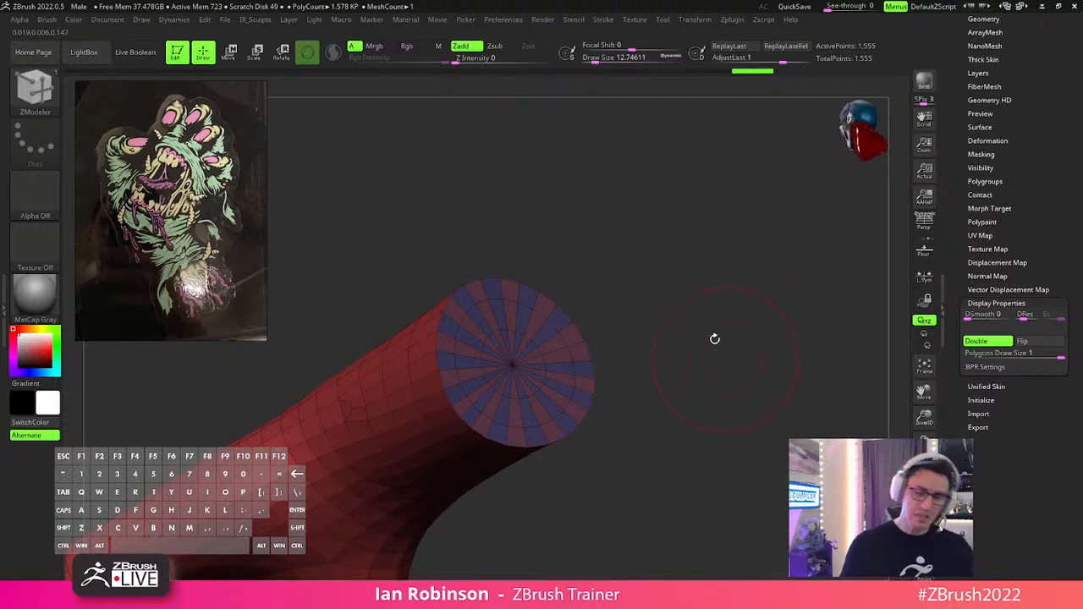
pyautogui.hotkey('ctrl', 'z')
pyautogui.hotkey('ctrl', 'z')
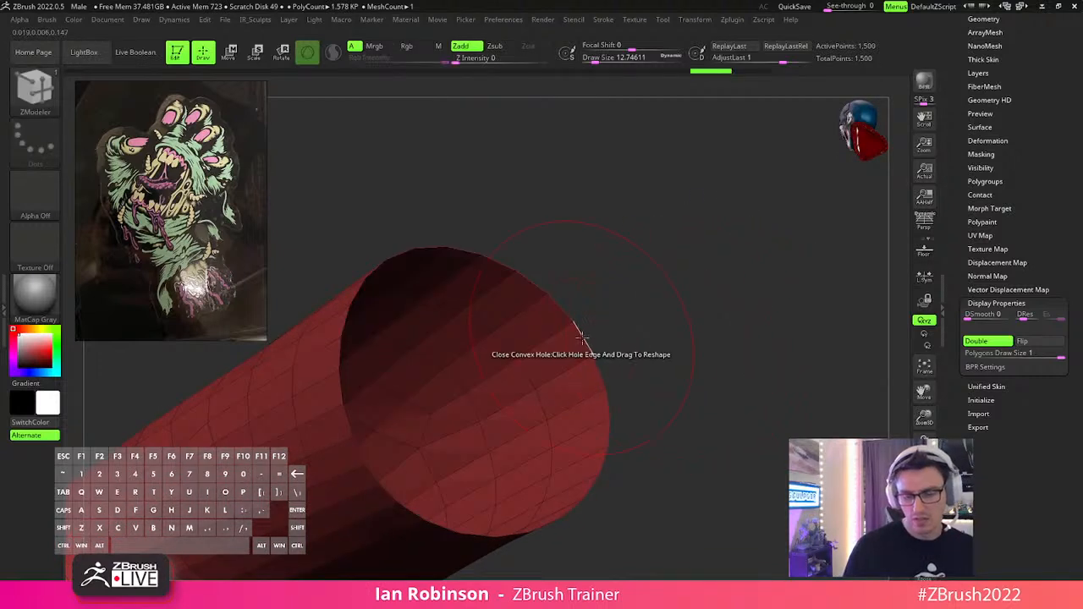
pyautogui.press('space')
pyautogui.click(452, 387)
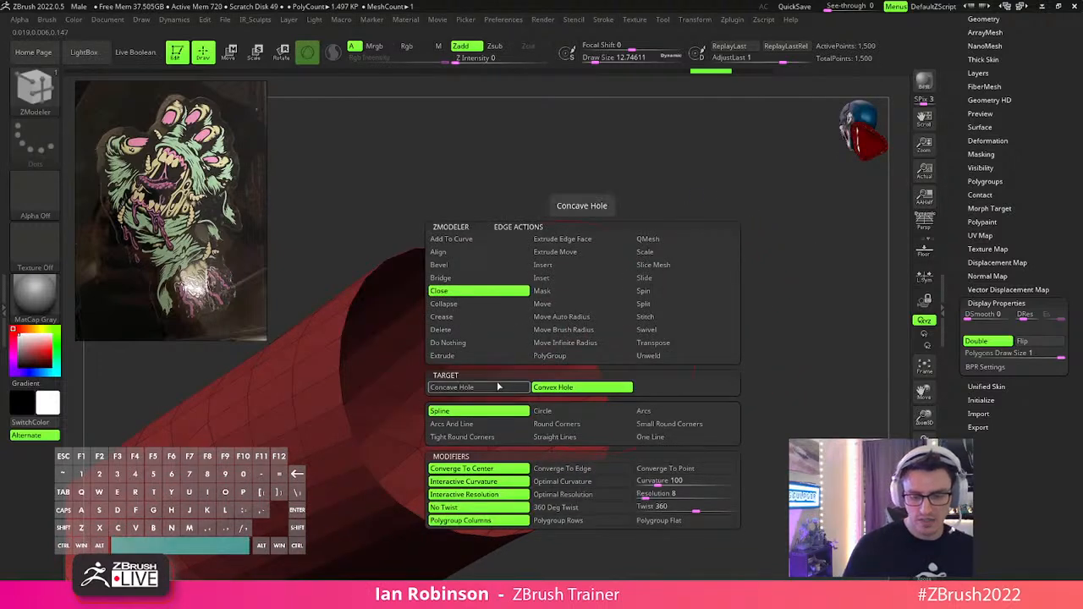
pyautogui.click(583, 353)
pyautogui.hotkey('ctrl', 'z')
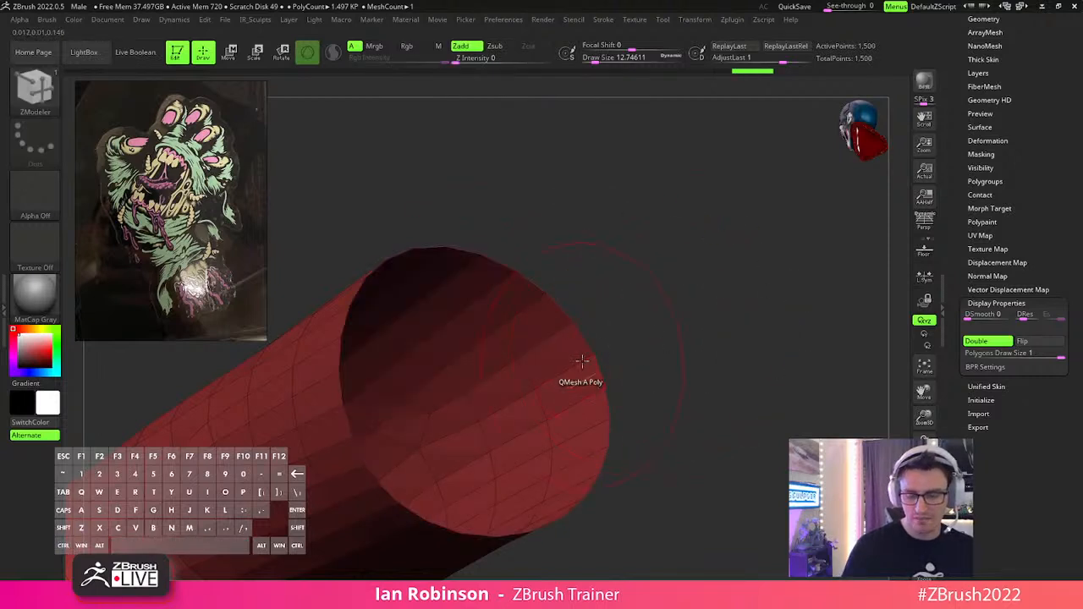
# Close the wrist opening with the Convex Hole target and reduce the draw size to about 6.2.
pyautogui.press('space')
pyautogui.click(554, 387)
pyautogui.click(584, 356)
pyautogui.press('s')
pyautogui.moveTo(665, 337); pyautogui.dragTo(663, 336)
pyautogui.moveTo(664, 331)
pyautogui.mouseDown()
pyautogui.moveTo(663, 316)
pyautogui.moveTo(723, 310)
pyautogui.moveTo(704, 332)
pyautogui.moveTo(684, 447)
pyautogui.moveTo(708, 401)
pyautogui.moveTo(740, 380)
pyautogui.moveTo(756, 436)
pyautogui.moveTo(771, 416)
pyautogui.moveTo(668, 423)
pyautogui.moveTo(726, 387)
pyautogui.moveTo(713, 370)
pyautogui.mouseUp()
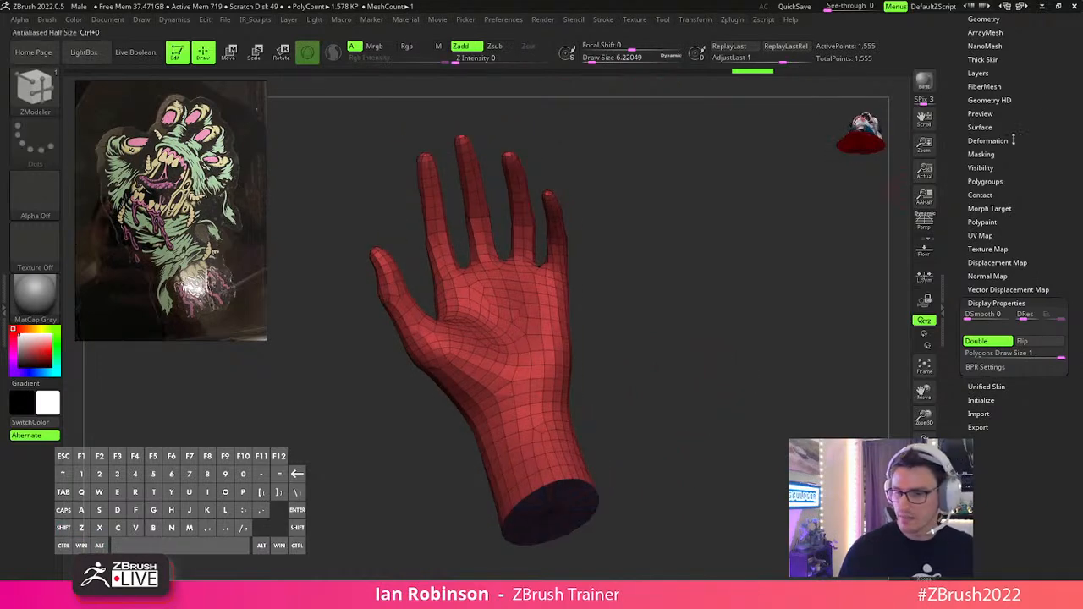
# Save the tool to the Desktop under the file name Mummy_Mouth_Hand.
pyautogui.scroll(5, 973, 172)
pyautogui.click(1028, 37)
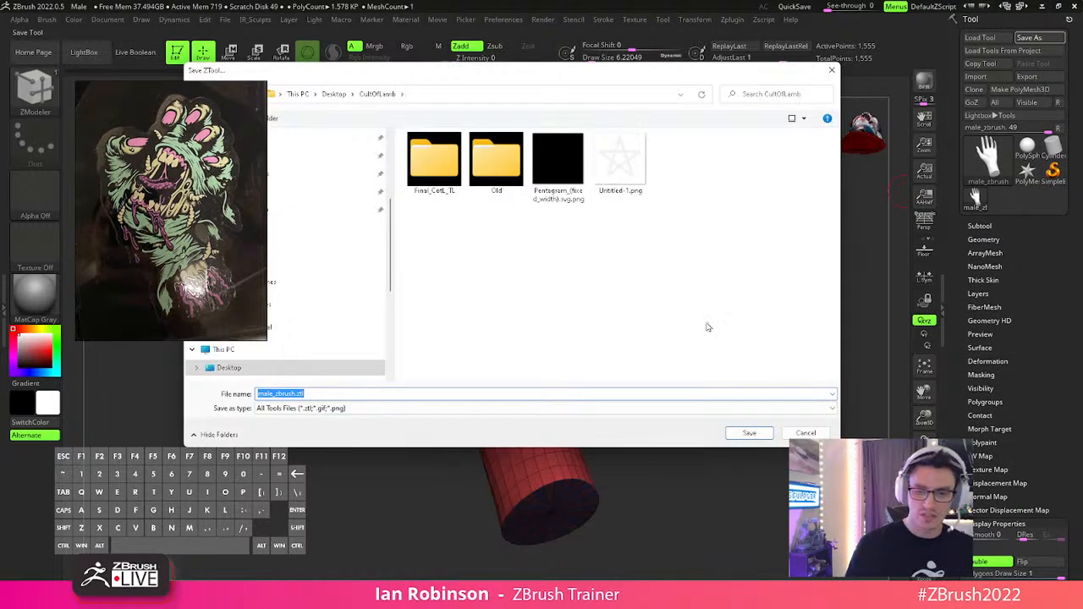
pyautogui.moveTo(459, 74); pyautogui.dragTo(524, 102)
pyautogui.scroll(5, 440, 313)
pyautogui.click(474, 193)
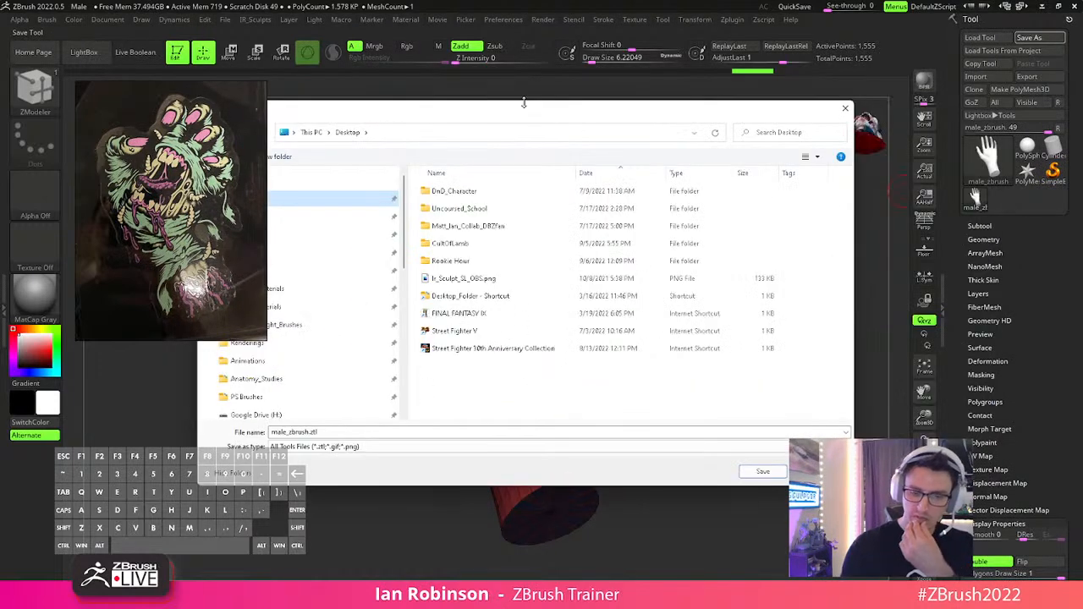
pyautogui.click(365, 434)
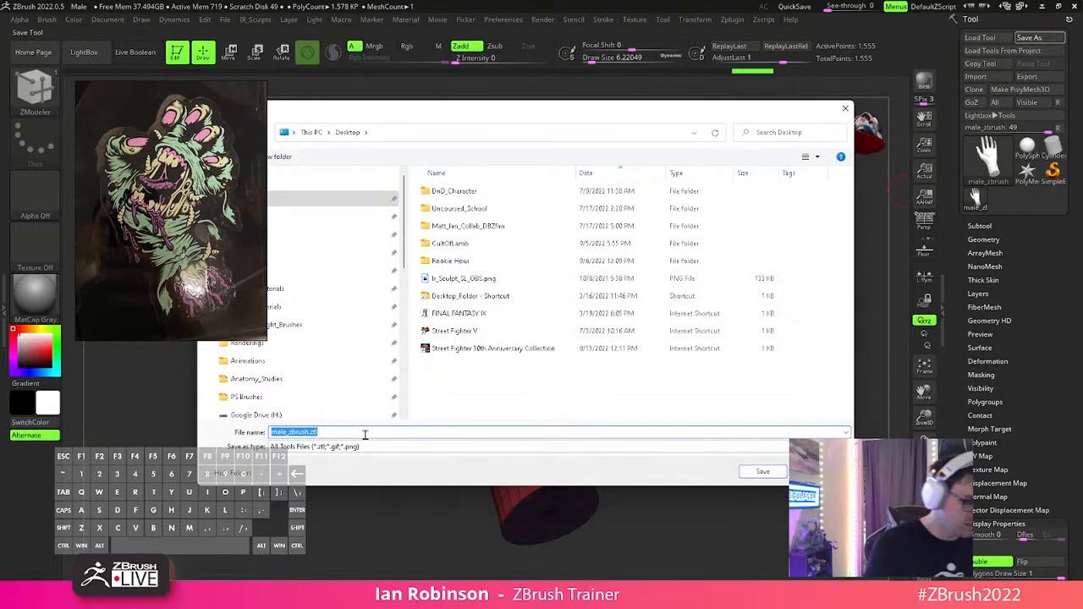
pyautogui.write('Mu')
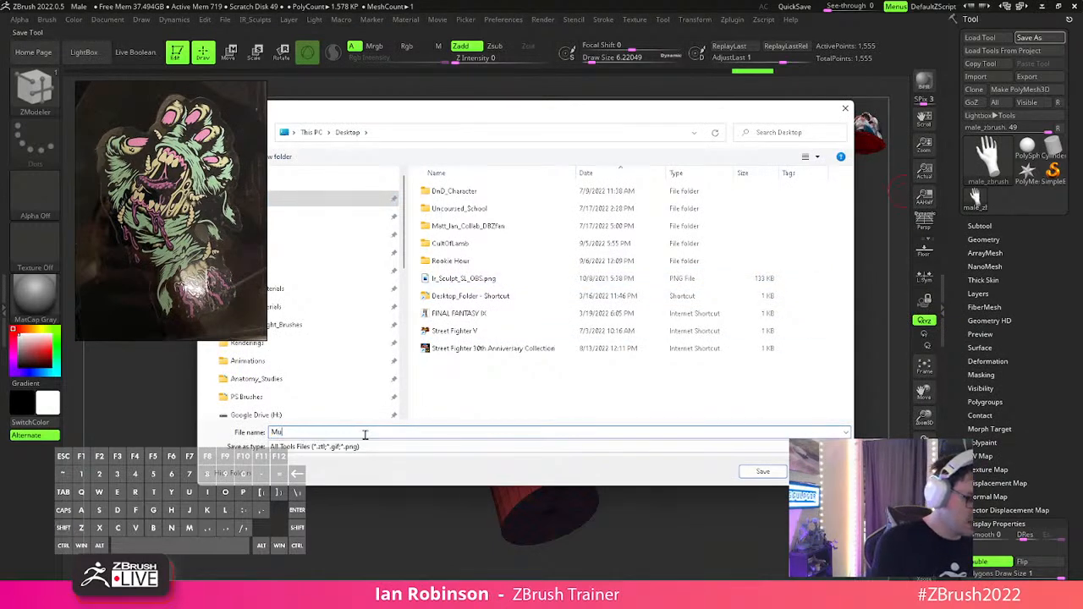
pyautogui.write('mmy_Mouth_Hand')
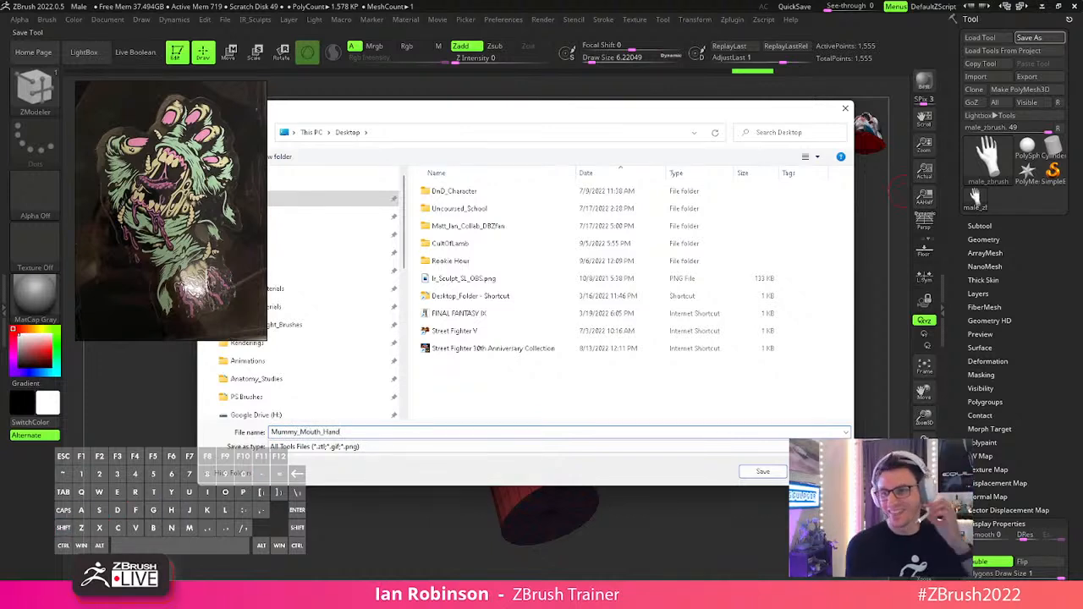
pyautogui.press('Return')
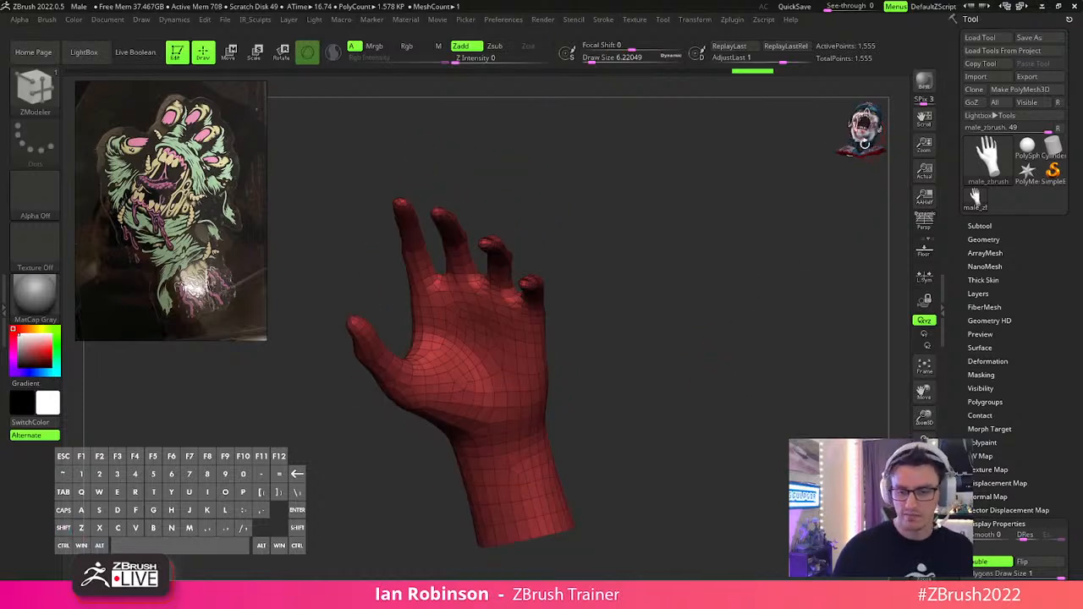
# Center the transform gizmo on the hand, rotate the mesh so the fingers point straight up, and return to draw mode.
pyautogui.press('w')
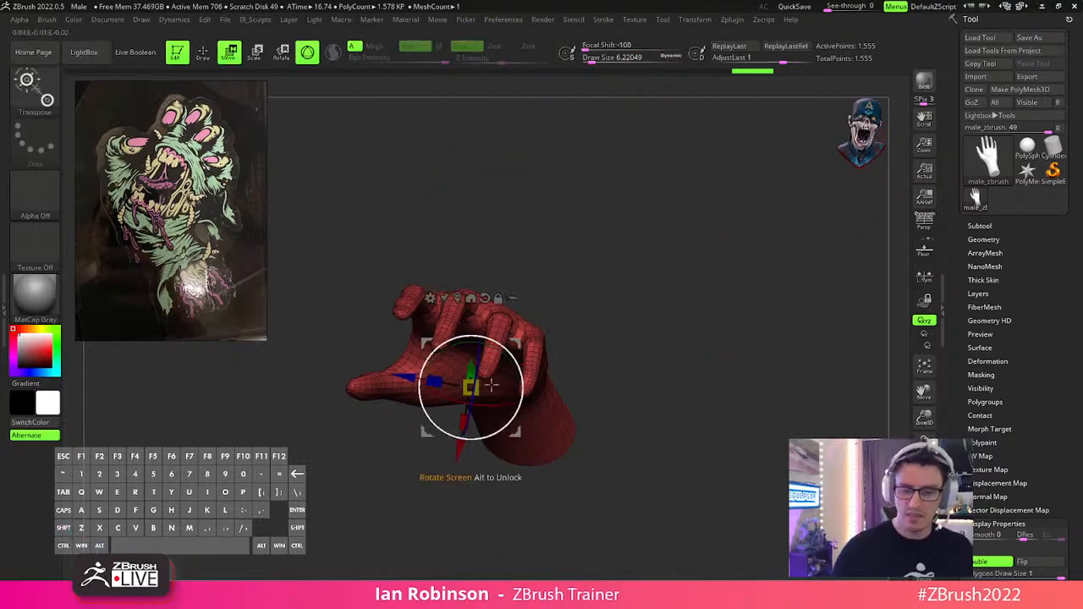
pyautogui.keyDown('alt'); pyautogui.click(458, 298); pyautogui.keyUp('alt')
pyautogui.keyDown('shift'); pyautogui.moveTo(460, 410); pyautogui.dragTo(462, 368); pyautogui.keyUp('shift')
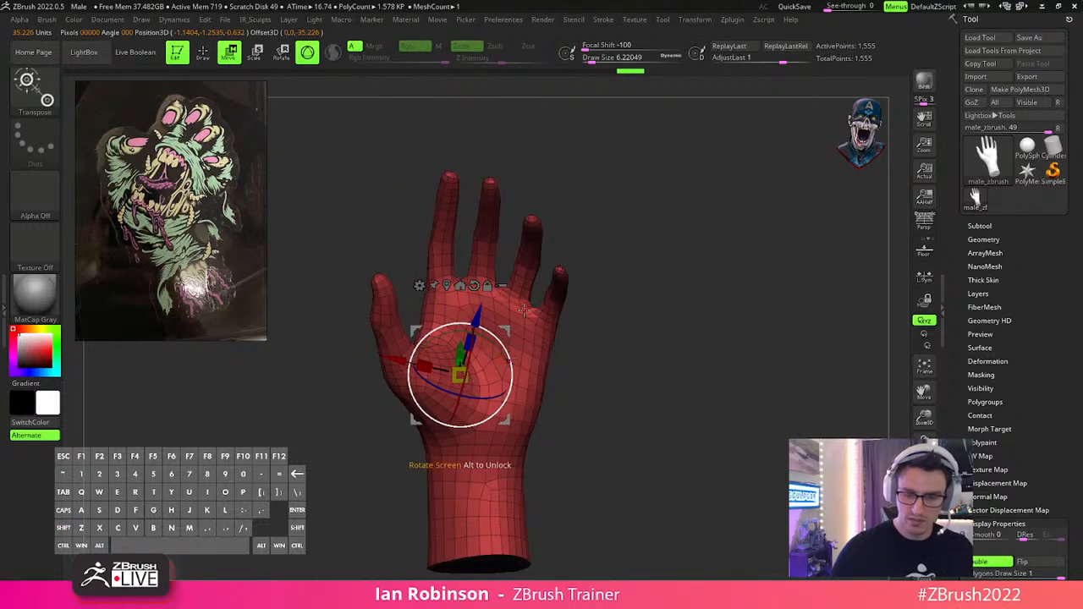
pyautogui.press('q')
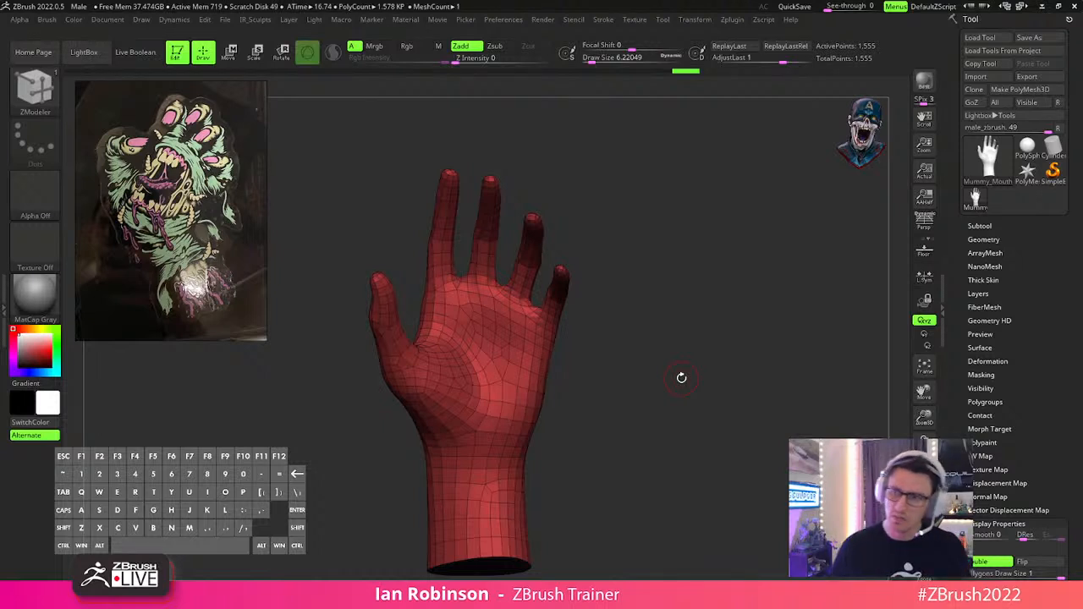
# Save the upright hand again, overwriting the existing Mummy_Mouth_Hand tool file.
pyautogui.moveTo(649, 290); pyautogui.dragTo(709, 346)
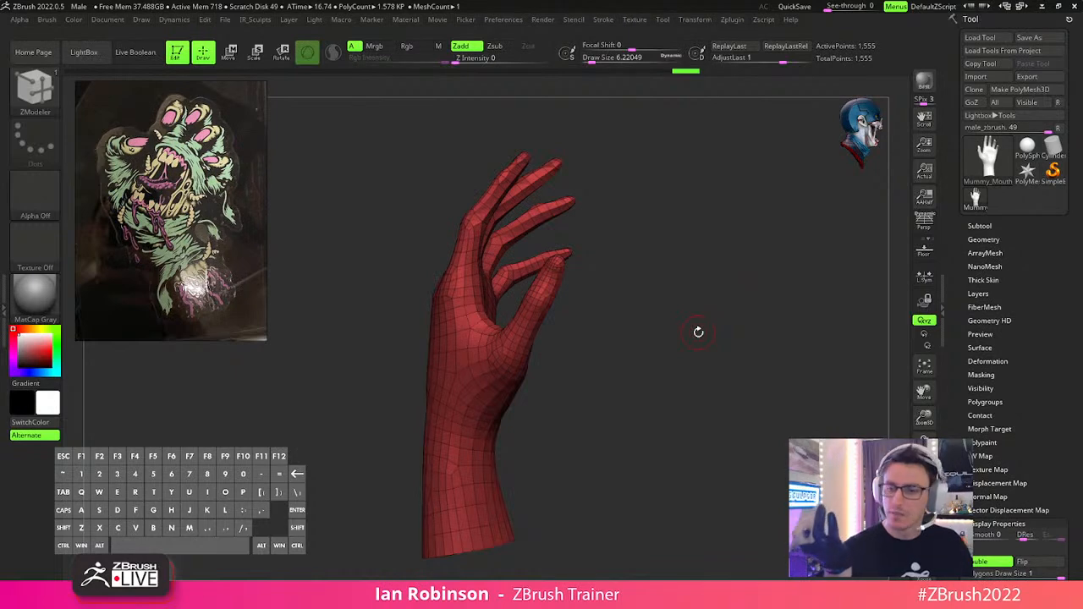
pyautogui.click(1027, 38)
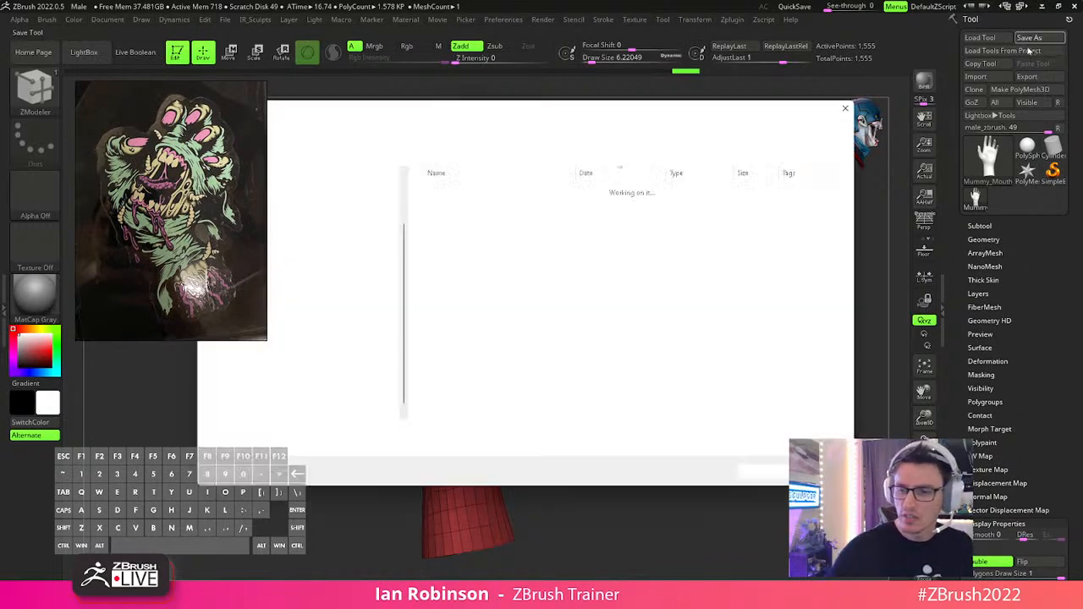
pyautogui.click(761, 472)
pyautogui.click(575, 314)
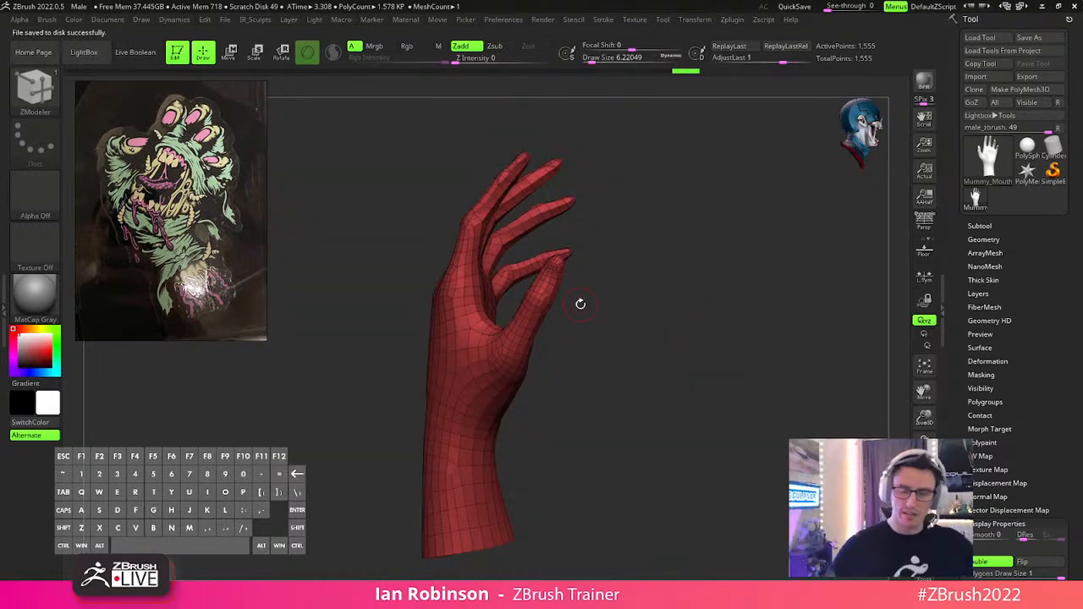
# Set the draw size to about 14 and choose MaskLasso as the masking brush.
pyautogui.keyDown('alt'); pyautogui.moveTo(674, 298); pyautogui.dragTo(662, 276); pyautogui.keyUp('alt')
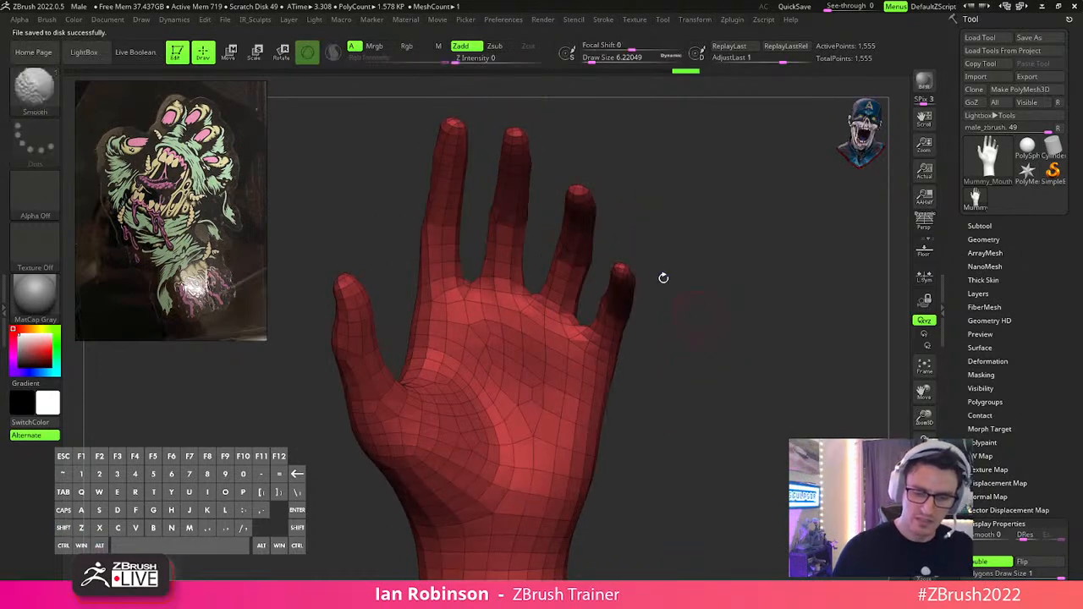
pyautogui.press('s')
pyautogui.moveTo(448, 244); pyautogui.dragTo(454, 244)
pyautogui.moveTo(697, 209)
pyautogui.mouseDown()
pyautogui.moveTo(818, 231)
pyautogui.moveTo(742, 234)
pyautogui.moveTo(747, 288)
pyautogui.moveTo(729, 293)
pyautogui.moveTo(723, 281)
pyautogui.mouseUp()
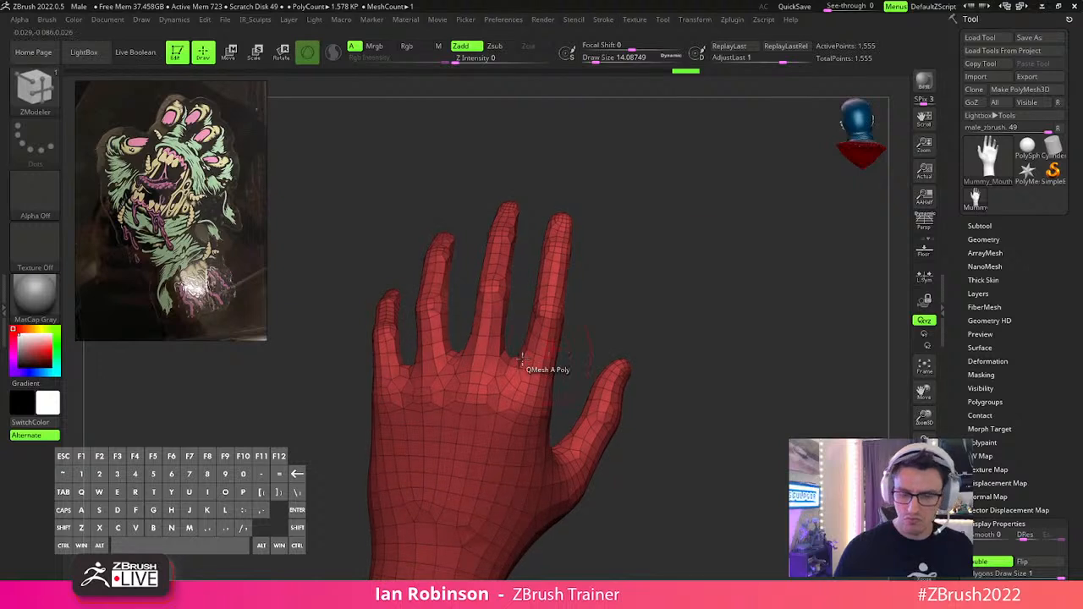
pyautogui.press('ctrl')
pyautogui.moveTo(518, 345)
pyautogui.keyDown('ctrl'); pyautogui.mouseDown()
pyautogui.moveTo(583, 230)
pyautogui.moveTo(604, 266)
pyautogui.mouseUp(); pyautogui.keyUp('ctrl')
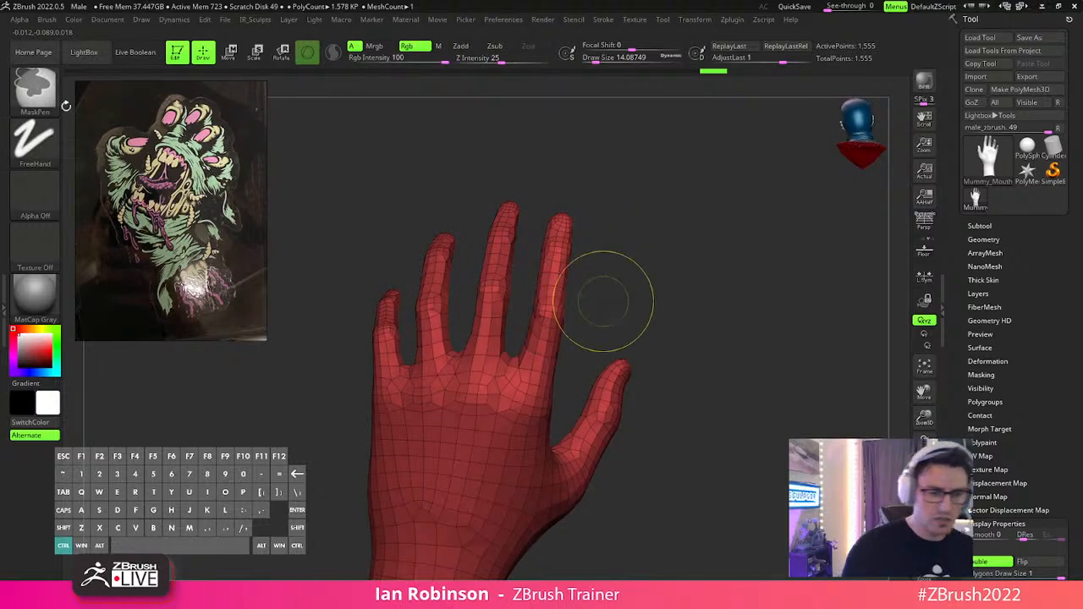
pyautogui.click(51, 91)
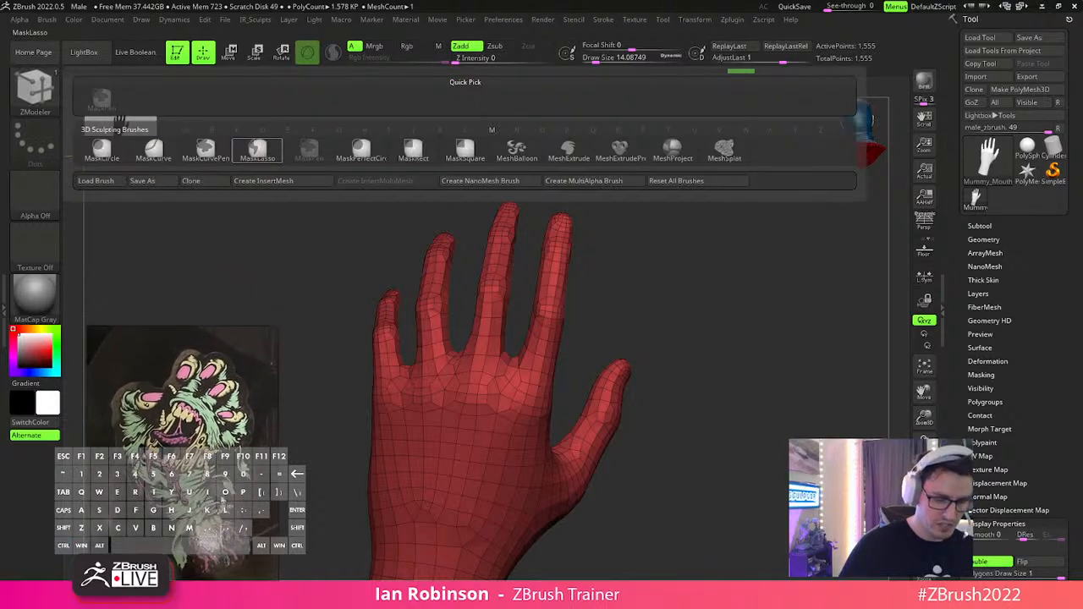
pyautogui.click(267, 183)
# Lasso-mask the palm and wrist, leaving the four fingers and thumb unmasked, and activate the transform gizmo.
pyautogui.moveTo(681, 271)
pyautogui.mouseDown()
pyautogui.moveTo(702, 273)
pyautogui.moveTo(683, 288)
pyautogui.mouseUp()
pyautogui.moveTo(507, 347)
pyautogui.keyDown('ctrl'); pyautogui.mouseDown()
pyautogui.moveTo(522, 220)
pyautogui.moveTo(568, 331)
pyautogui.moveTo(547, 377)
pyautogui.moveTo(501, 340)
pyautogui.moveTo(466, 162)
pyautogui.moveTo(440, 338)
pyautogui.moveTo(494, 342)
pyautogui.mouseUp(); pyautogui.keyUp('ctrl')
pyautogui.moveTo(428, 340)
pyautogui.keyDown('ctrl'); pyautogui.mouseDown()
pyautogui.moveTo(450, 230)
pyautogui.moveTo(375, 284)
pyautogui.mouseUp(); pyautogui.keyUp('ctrl')
pyautogui.keyDown('ctrl'); pyautogui.moveTo(386, 354); pyautogui.dragTo(423, 346); pyautogui.keyUp('ctrl')
pyautogui.moveTo(505, 318); pyautogui.dragTo(423, 324)
pyautogui.moveTo(369, 351)
pyautogui.keyDown('ctrl'); pyautogui.mouseDown()
pyautogui.moveTo(287, 293)
pyautogui.moveTo(372, 369)
pyautogui.mouseUp(); pyautogui.keyUp('ctrl')
pyautogui.moveTo(660, 356)
pyautogui.mouseDown()
pyautogui.moveTo(745, 398)
pyautogui.moveTo(652, 411)
pyautogui.moveTo(673, 413)
pyautogui.moveTo(653, 396)
pyautogui.mouseUp()
pyautogui.moveTo(528, 385)
pyautogui.keyDown('ctrl'); pyautogui.mouseDown()
pyautogui.moveTo(617, 234)
pyautogui.moveTo(551, 510)
pyautogui.moveTo(532, 496)
pyautogui.mouseUp(); pyautogui.keyUp('ctrl')
pyautogui.press('w')
pyautogui.keyDown('shift'); pyautogui.moveTo(693, 259); pyautogui.dragTo(762, 302); pyautogui.keyUp('shift')
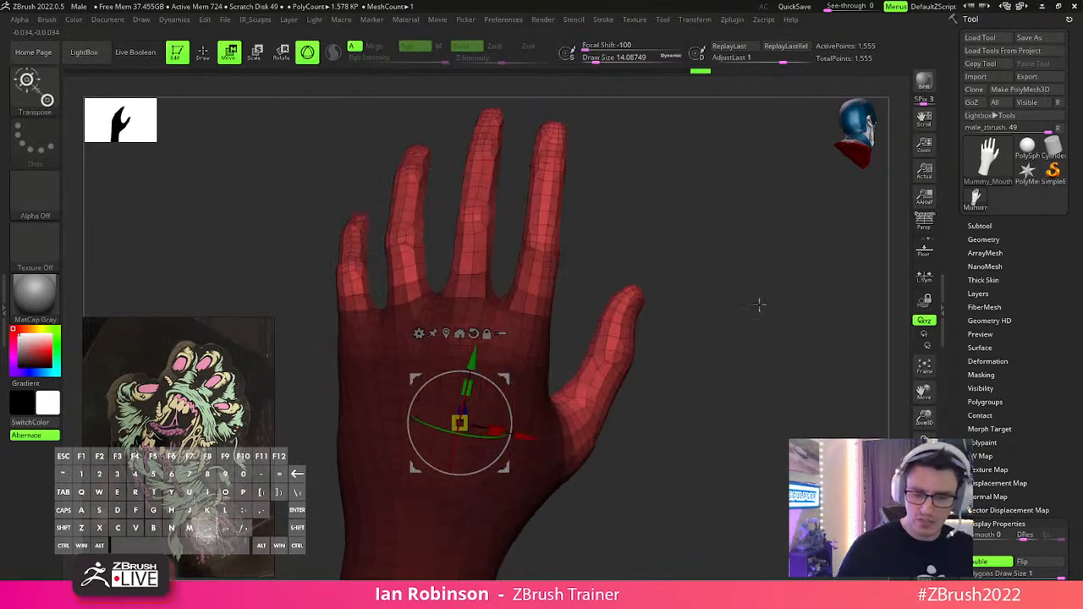
# Try inflating the unmasked fingers and thumb with the transform gizmo.
pyautogui.moveTo(630, 368); pyautogui.dragTo(673, 362)
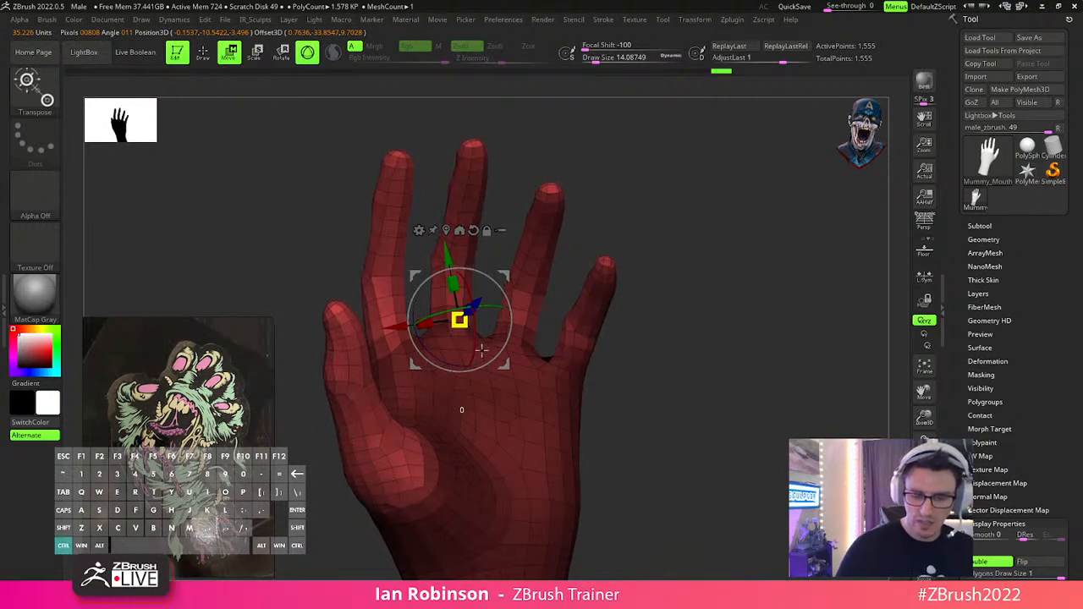
pyautogui.keyDown('ctrl'); pyautogui.moveTo(495, 379); pyautogui.dragTo(508, 401); pyautogui.keyUp('ctrl')
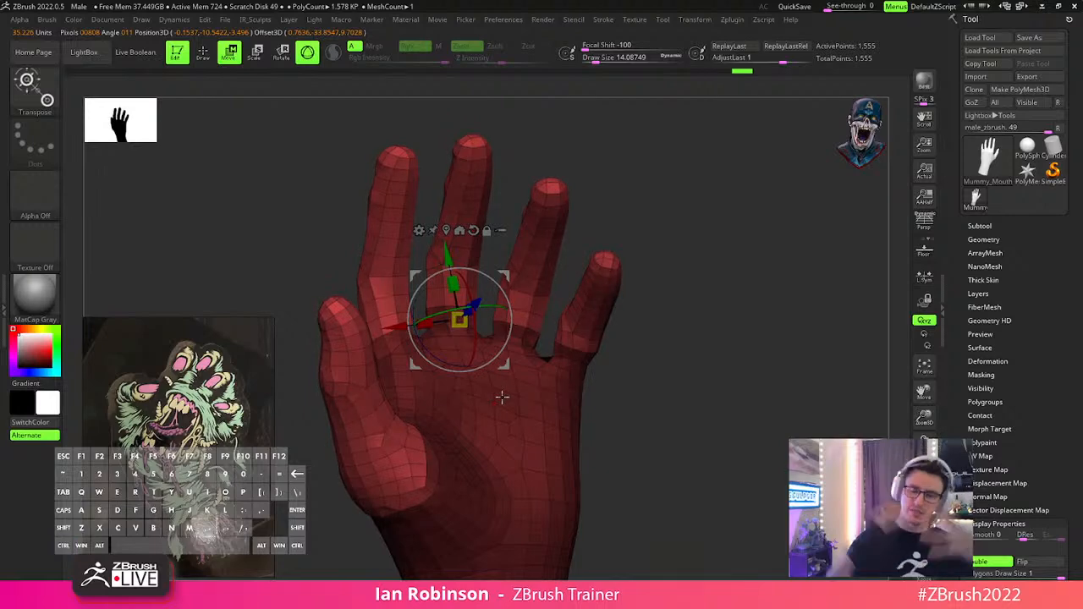
pyautogui.moveTo(502, 397); pyautogui.dragTo(738, 377)
# Try thickening the unmasked fingers with the Inflate deformation, and undo it.
pyautogui.scroll(-5, 1018, 314)
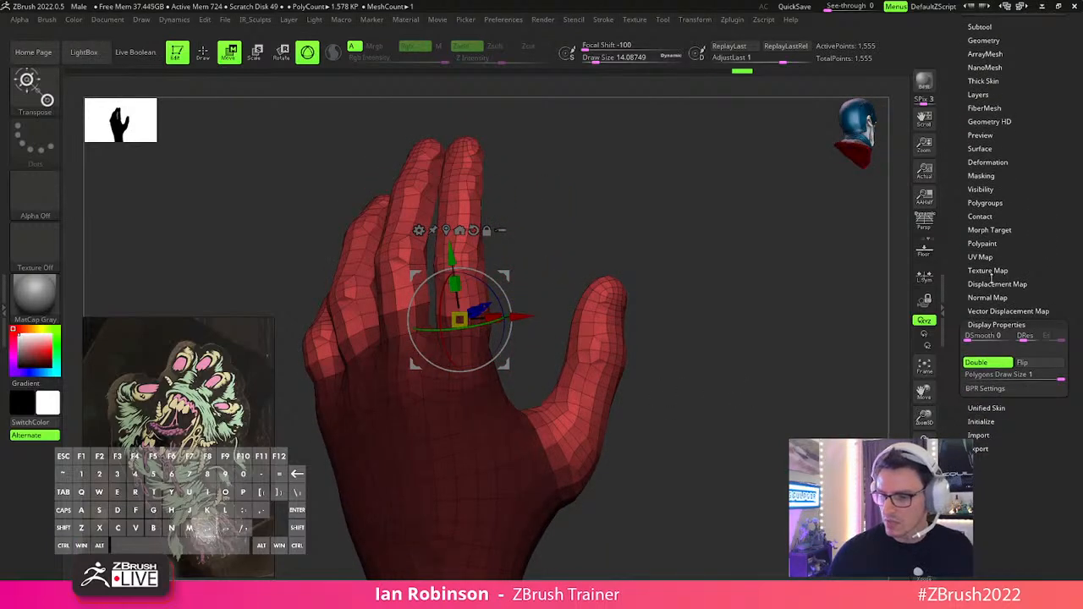
pyautogui.click(988, 163)
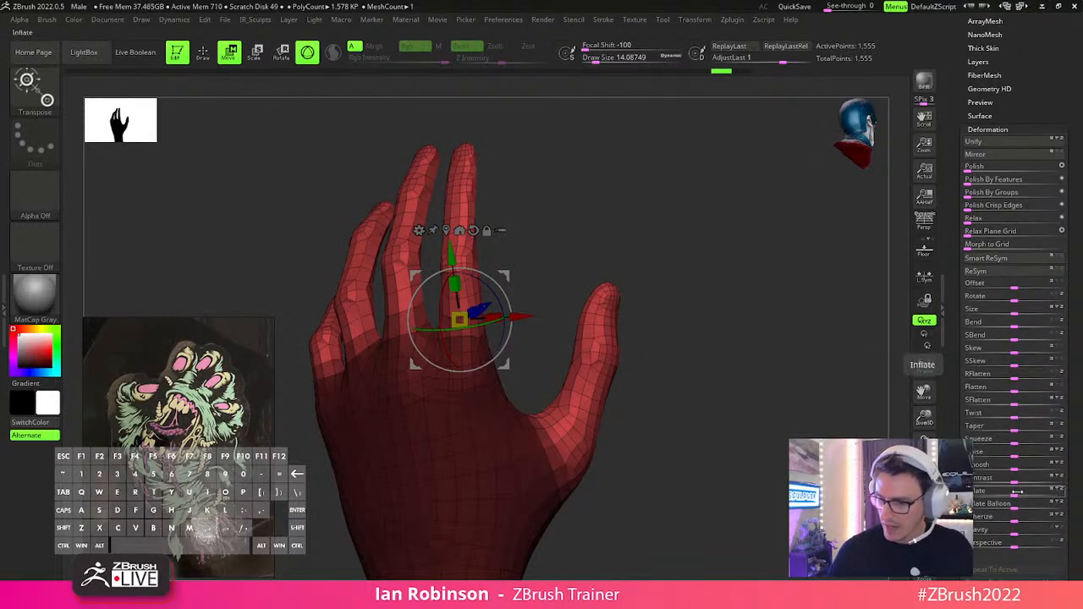
pyautogui.moveTo(1018, 491)
pyautogui.mouseDown()
pyautogui.moveTo(1037, 491)
pyautogui.moveTo(1016, 491)
pyautogui.mouseUp()
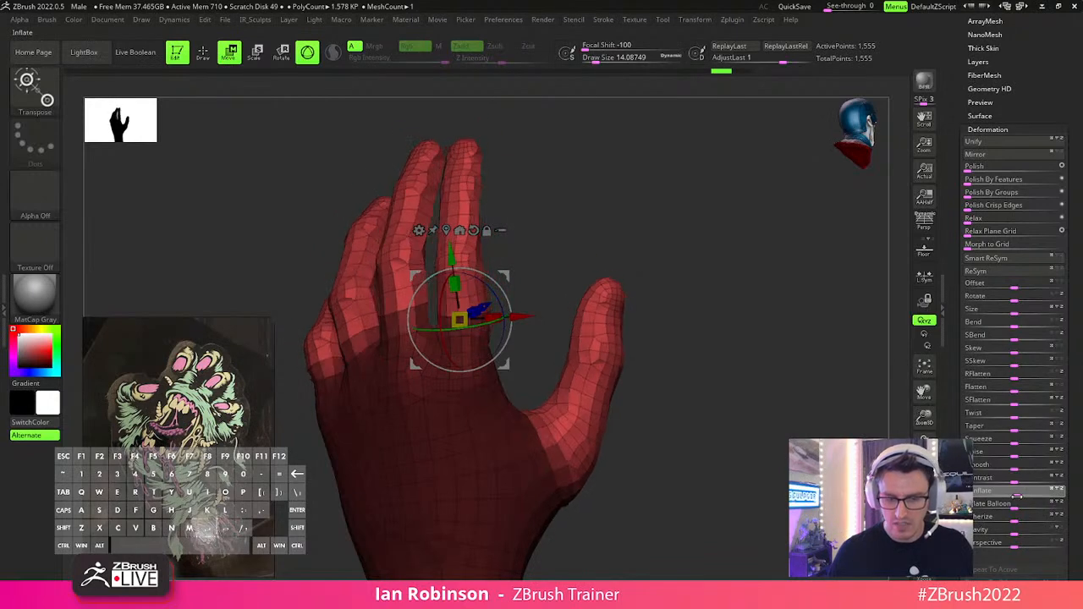
pyautogui.hotkey('ctrl', 'z')
# Inflate the unmasked fingers and thumb with the transform gizmo, return to draw mode and clear the mask.
pyautogui.keyDown('ctrl'); pyautogui.moveTo(459, 321); pyautogui.dragTo(503, 372); pyautogui.keyUp('ctrl')
pyautogui.moveTo(660, 332)
pyautogui.mouseDown()
pyautogui.moveTo(742, 322)
pyautogui.moveTo(485, 306)
pyautogui.mouseUp()
pyautogui.press('q')
pyautogui.keyDown('ctrl'); pyautogui.click(697, 302); pyautogui.keyUp('ctrl')
# Smooth the thickened fingers where they blend into the back of the hand, including around the little finger.
pyautogui.press('shift')
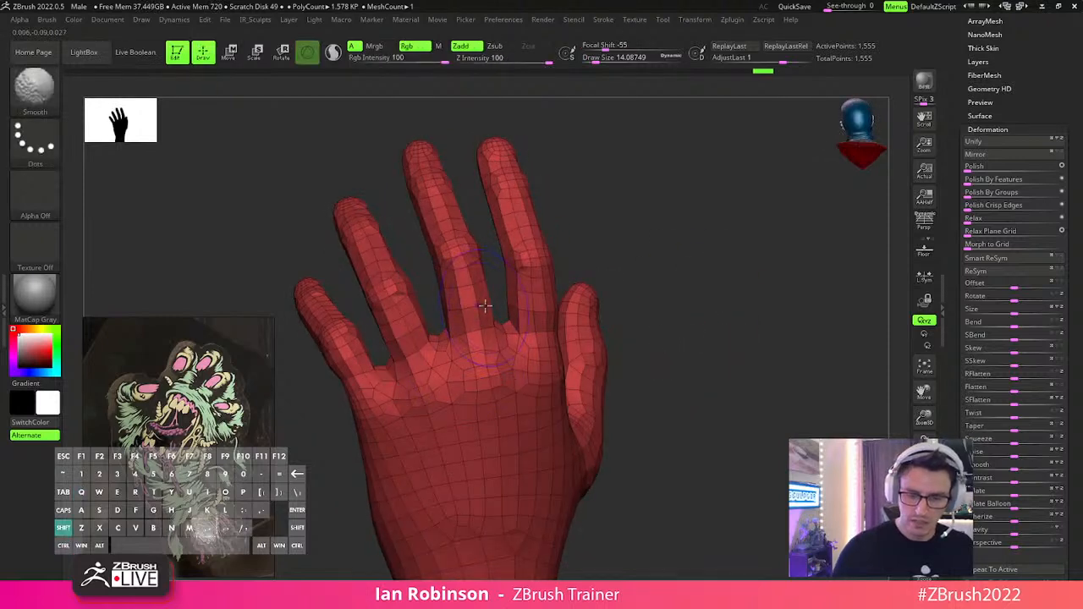
pyautogui.press('shift')
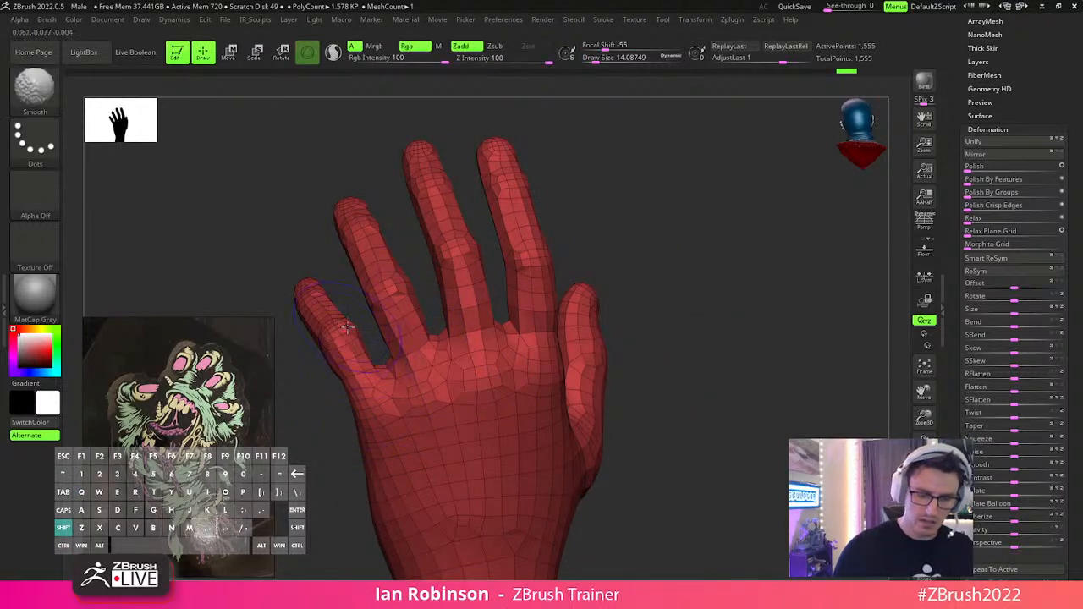
pyautogui.moveTo(362, 381); pyautogui.dragTo(700, 340)
pyautogui.press('shift')
pyautogui.press('space')
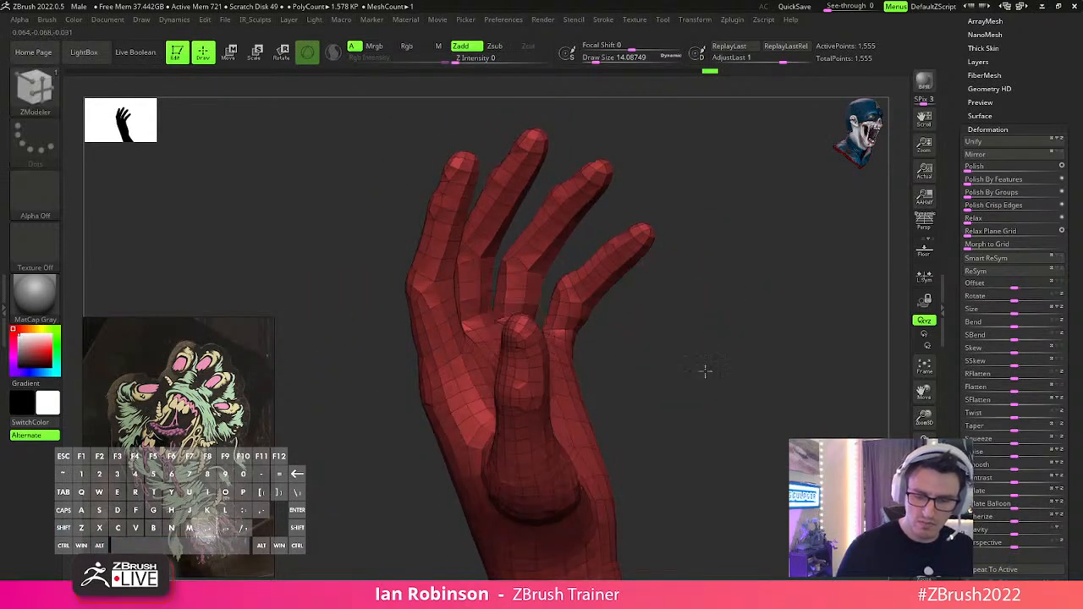
# Switch to the Move brush and inspect the palm, fingers and thumb from several angles.
pyautogui.keyDown('shift'); pyautogui.moveTo(709, 358); pyautogui.dragTo(512, 345); pyautogui.keyUp('shift')
pyautogui.moveTo(590, 330)
pyautogui.mouseDown()
pyautogui.moveTo(703, 310)
pyautogui.moveTo(624, 333)
pyautogui.mouseUp()
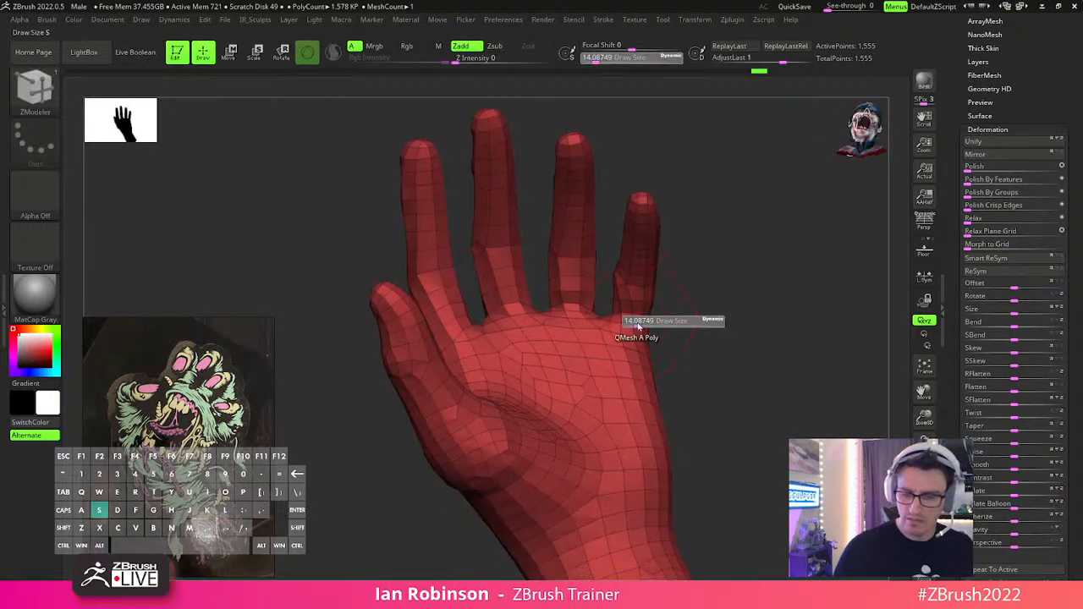
pyautogui.moveTo(699, 291); pyautogui.dragTo(611, 203)
pyautogui.press('b')
pyautogui.press('m')
pyautogui.press('v')
pyautogui.moveTo(677, 274)
pyautogui.mouseDown()
pyautogui.moveTo(533, 285)
pyautogui.moveTo(609, 437)
pyautogui.moveTo(595, 466)
pyautogui.moveTo(586, 423)
pyautogui.mouseUp()
pyautogui.press('s')
pyautogui.moveTo(565, 297); pyautogui.dragTo(562, 296)
pyautogui.press('s')
pyautogui.moveTo(601, 332)
pyautogui.mouseDown()
pyautogui.moveTo(566, 299)
pyautogui.moveTo(644, 407)
pyautogui.moveTo(674, 421)
pyautogui.moveTo(677, 361)
pyautogui.moveTo(718, 382)
pyautogui.moveTo(702, 383)
pyautogui.moveTo(713, 330)
pyautogui.moveTo(701, 408)
pyautogui.mouseUp()
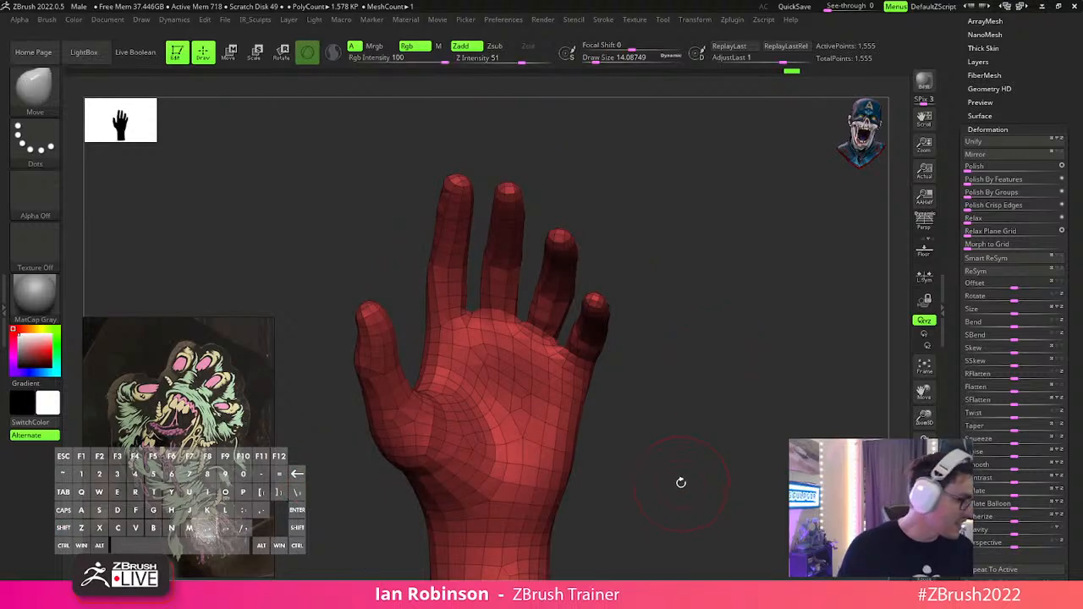
pyautogui.moveTo(712, 347); pyautogui.dragTo(675, 370)
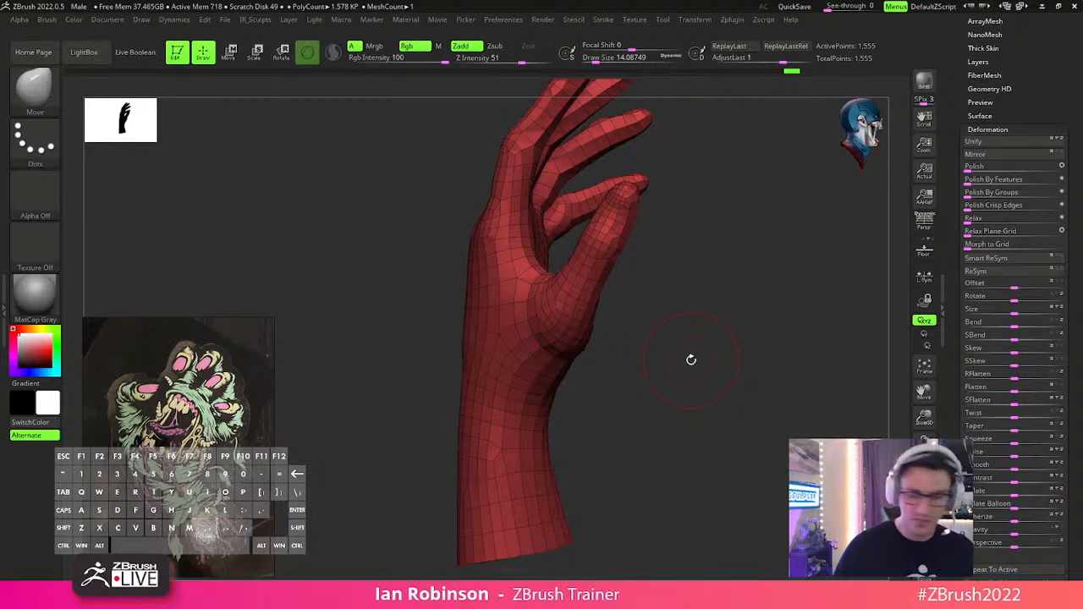
# Place the transform gizmo at the wrist and mask the forearm so only the hand stays free.
pyautogui.press('w')
pyautogui.keyDown('alt'); pyautogui.click(515, 354); pyautogui.keyUp('alt')
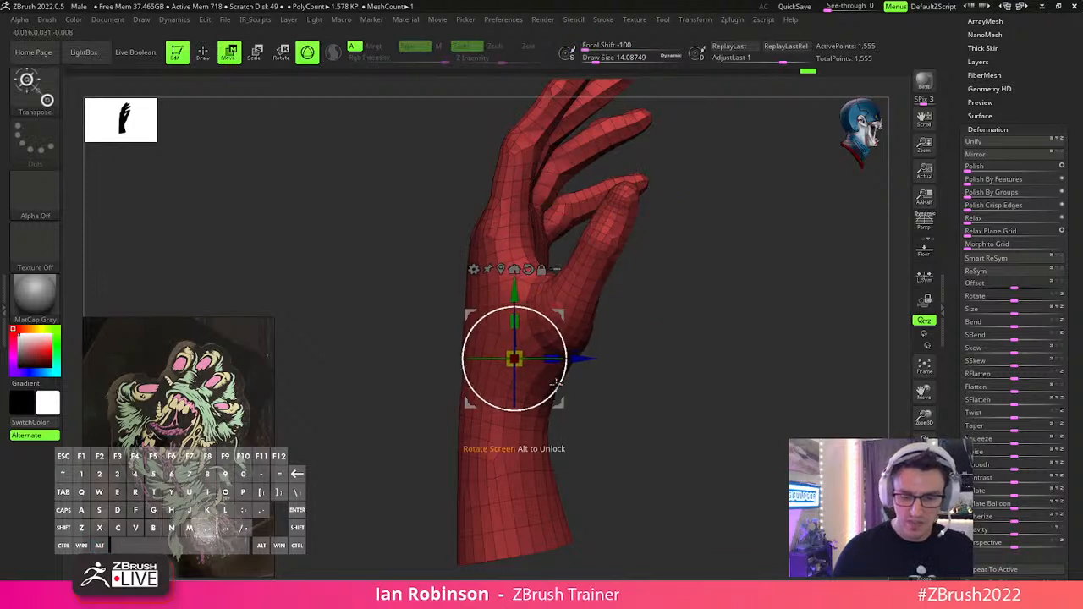
pyautogui.moveTo(559, 386)
pyautogui.mouseDown()
pyautogui.moveTo(545, 411)
pyautogui.moveTo(569, 384)
pyautogui.moveTo(584, 392)
pyautogui.mouseUp()
pyautogui.press('q')
pyautogui.moveTo(689, 406)
pyautogui.keyDown('shift'); pyautogui.mouseDown()
pyautogui.moveTo(632, 412)
pyautogui.moveTo(665, 380)
pyautogui.moveTo(618, 315)
pyautogui.mouseUp(); pyautogui.keyUp('shift')
pyautogui.press('w')
pyautogui.moveTo(569, 358)
pyautogui.mouseDown()
pyautogui.moveTo(572, 337)
pyautogui.moveTo(677, 271)
pyautogui.moveTo(592, 331)
pyautogui.moveTo(706, 556)
pyautogui.moveTo(725, 363)
pyautogui.moveTo(694, 411)
pyautogui.mouseUp()
pyautogui.press('q')
pyautogui.press('w')
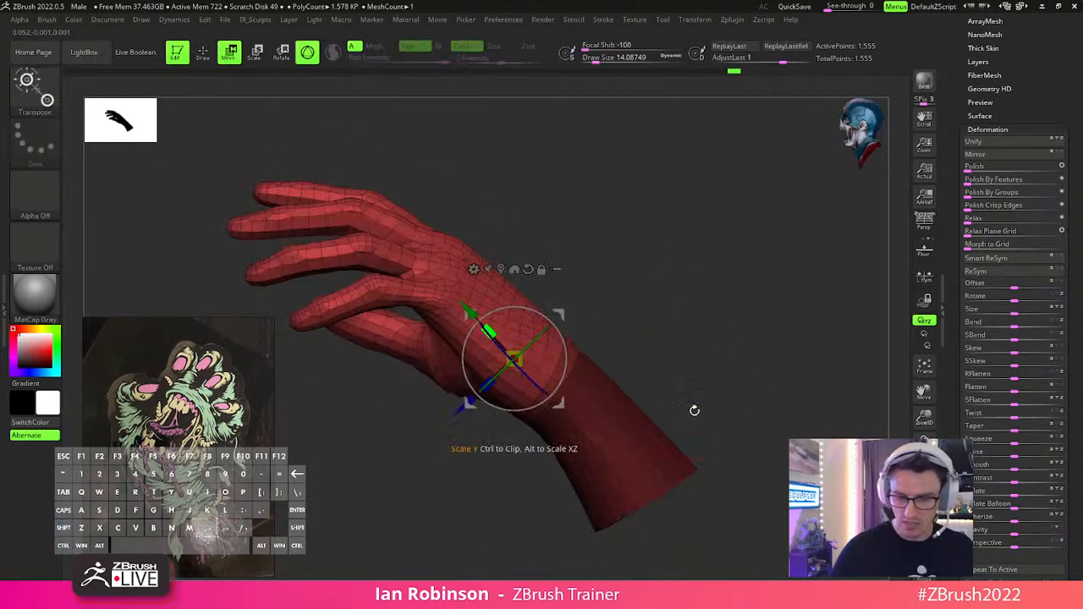
# Bend the unmasked hand back at the wrist with the transform gizmo and return to draw mode.
pyautogui.moveTo(590, 428)
pyautogui.mouseDown()
pyautogui.moveTo(573, 449)
pyautogui.moveTo(588, 427)
pyautogui.mouseUp()
pyautogui.moveTo(669, 398); pyautogui.dragTo(694, 385)
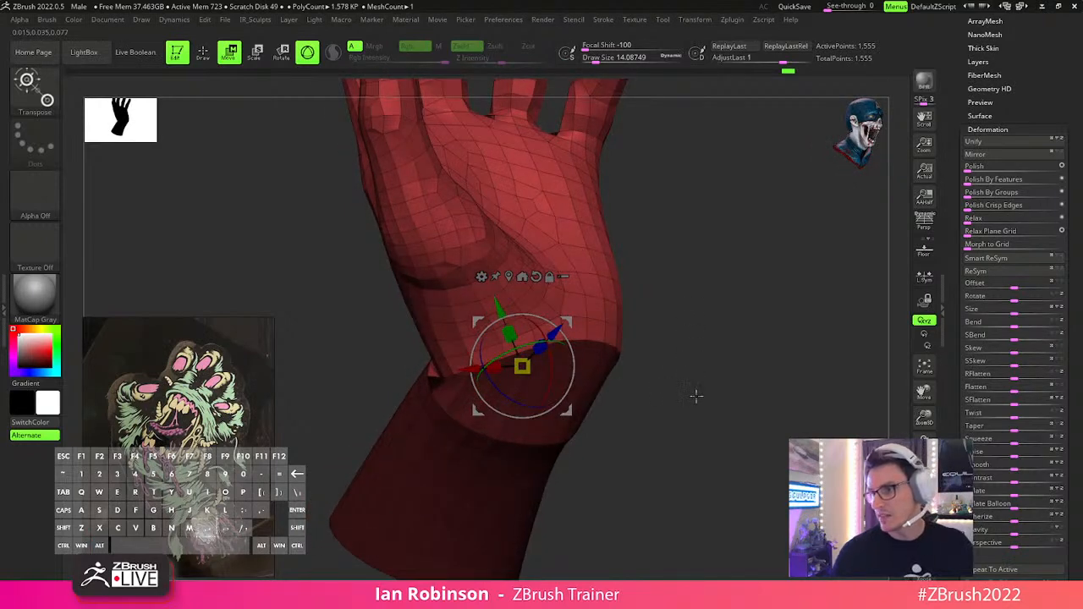
pyautogui.moveTo(716, 409)
pyautogui.mouseDown()
pyautogui.moveTo(725, 409)
pyautogui.moveTo(710, 379)
pyautogui.moveTo(622, 423)
pyautogui.moveTo(563, 367)
pyautogui.moveTo(594, 377)
pyautogui.moveTo(484, 406)
pyautogui.moveTo(526, 372)
pyautogui.mouseUp()
pyautogui.press('q')
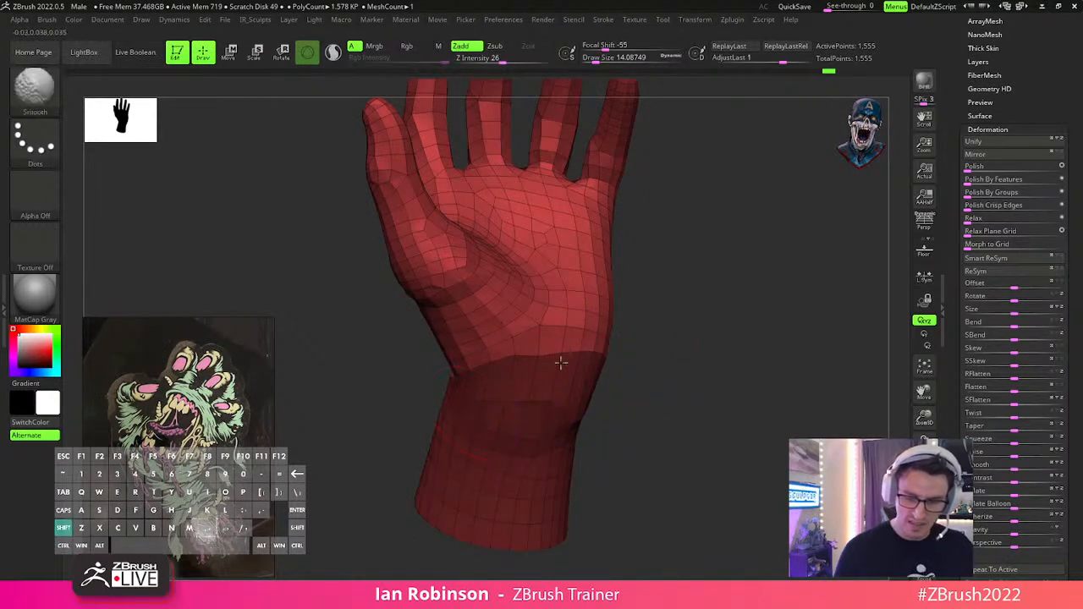
# Smooth the crease around the bent wrist where the hand meets the forearm, using masks to protect the hand.
pyautogui.moveTo(620, 391); pyautogui.dragTo(653, 394)
pyautogui.keyDown('shift'); pyautogui.moveTo(440, 391); pyautogui.dragTo(452, 375); pyautogui.keyUp('shift')
pyautogui.moveTo(616, 396); pyautogui.dragTo(689, 396)
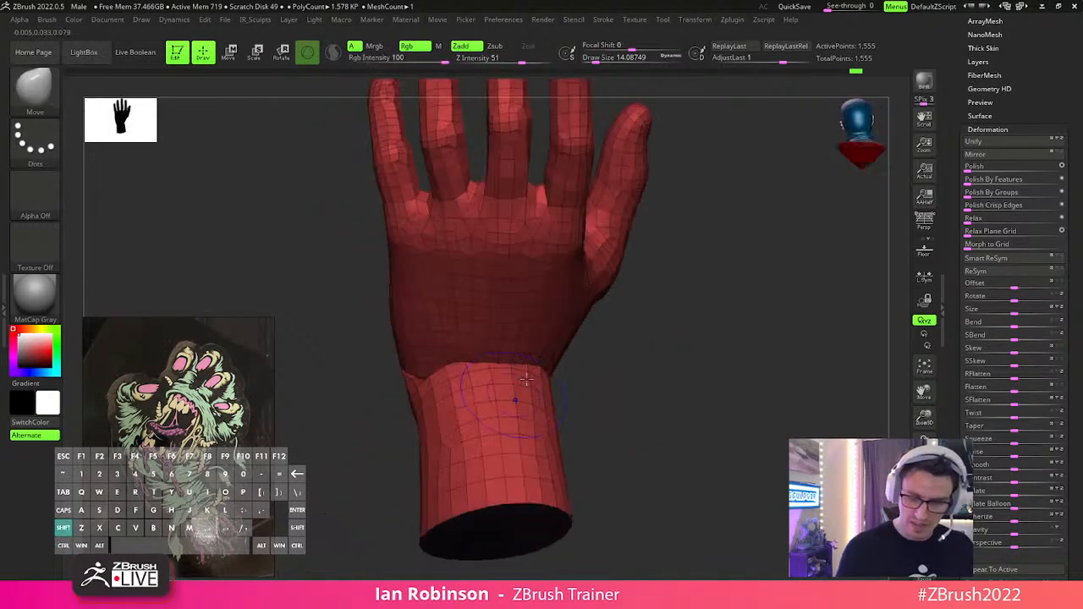
pyautogui.press('shift')
pyautogui.moveTo(569, 394); pyautogui.dragTo(434, 401)
pyautogui.moveTo(570, 353)
pyautogui.keyDown('alt'); pyautogui.mouseDown()
pyautogui.moveTo(652, 382)
pyautogui.moveTo(650, 391)
pyautogui.mouseUp(); pyautogui.keyUp('alt')
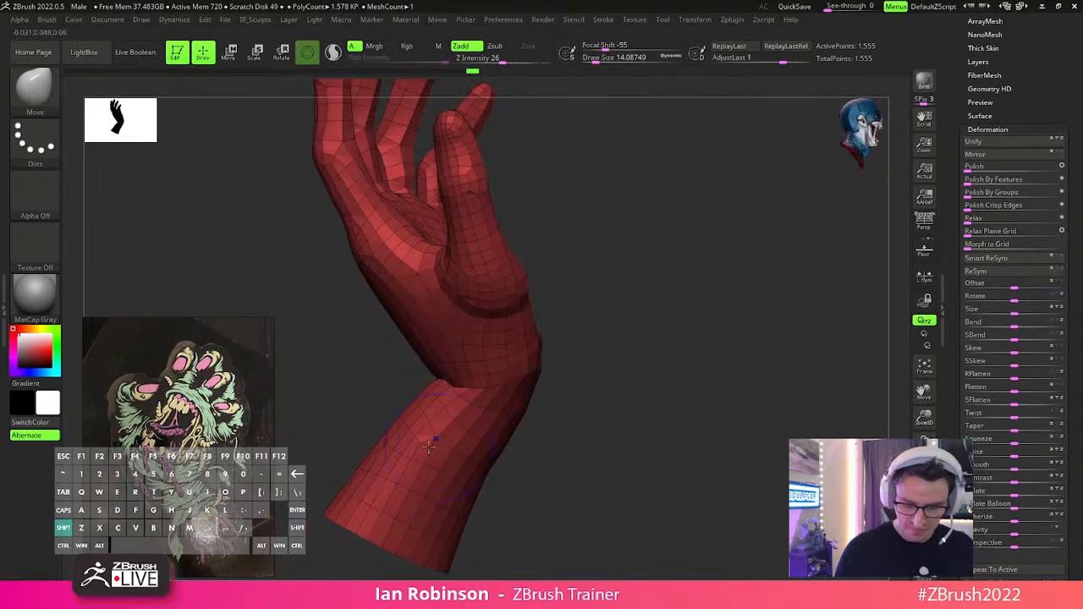
pyautogui.moveTo(431, 446); pyautogui.dragTo(515, 433)
# Reshape the forearm and wrist contour with the Move brush at draw sizes of about 29 and 34.
pyautogui.press('s')
pyautogui.click(607, 369)
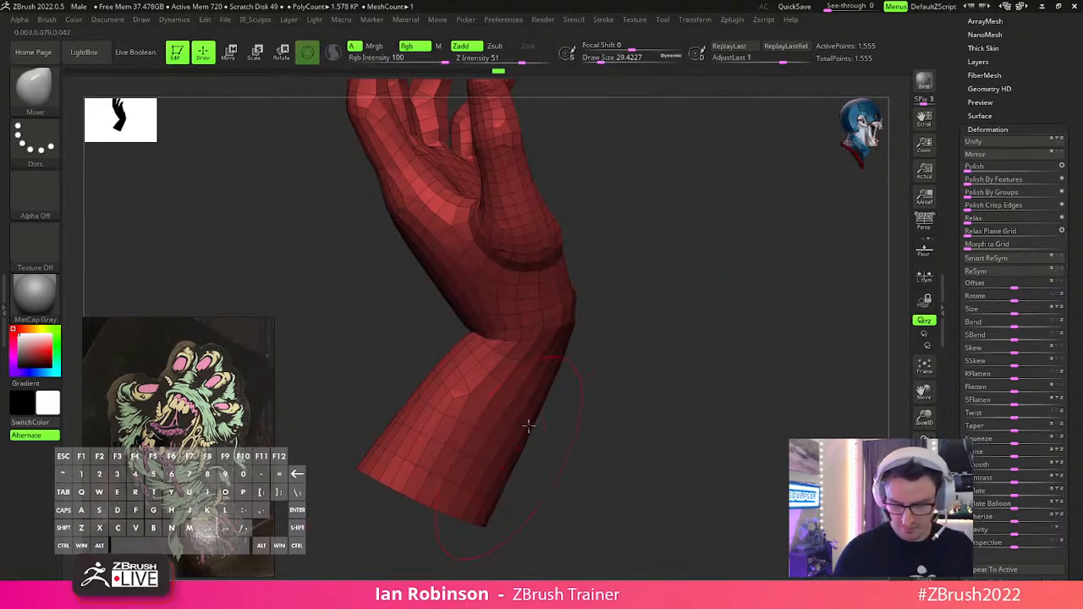
pyautogui.moveTo(587, 382)
pyautogui.mouseDown()
pyautogui.moveTo(663, 390)
pyautogui.moveTo(702, 409)
pyautogui.moveTo(603, 408)
pyautogui.moveTo(708, 372)
pyautogui.moveTo(425, 388)
pyautogui.moveTo(503, 382)
pyautogui.mouseUp()
pyautogui.press('s')
pyautogui.click(592, 408)
pyautogui.press('s')
pyautogui.click(447, 401)
pyautogui.moveTo(439, 419); pyautogui.dragTo(454, 426)
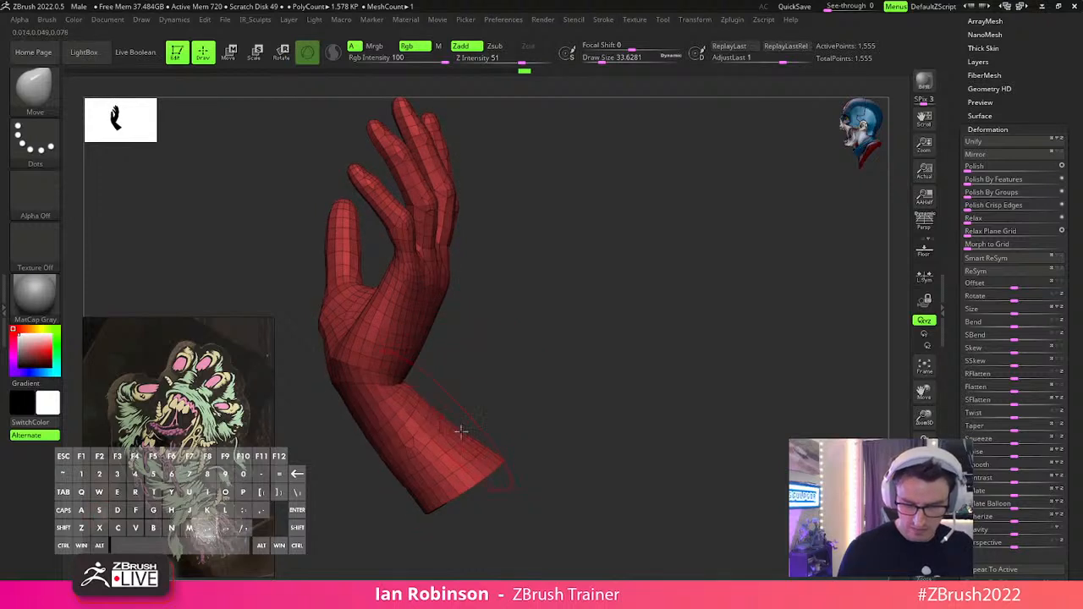
# Set the draw size to about 22, mask everything except the thumb and place the transform gizmo at the thumb's base.
pyautogui.press('s')
pyautogui.click(408, 380)
pyautogui.moveTo(465, 364)
pyautogui.keyDown('alt'); pyautogui.mouseDown()
pyautogui.moveTo(556, 428)
pyautogui.moveTo(524, 363)
pyautogui.mouseUp(); pyautogui.keyUp('alt')
pyautogui.moveTo(465, 369)
pyautogui.mouseDown(button='right')
pyautogui.moveTo(532, 381)
pyautogui.moveTo(684, 369)
pyautogui.moveTo(682, 406)
pyautogui.moveTo(720, 428)
pyautogui.moveTo(658, 409)
pyautogui.moveTo(662, 426)
pyautogui.moveTo(407, 471)
pyautogui.mouseUp(button='right')
pyautogui.keyDown('ctrl'); pyautogui.moveTo(396, 468); pyautogui.dragTo(292, 250); pyautogui.keyUp('ctrl')
pyautogui.moveTo(573, 358)
pyautogui.mouseDown(button='right')
pyautogui.moveTo(733, 367)
pyautogui.moveTo(569, 372)
pyautogui.mouseUp(button='right')
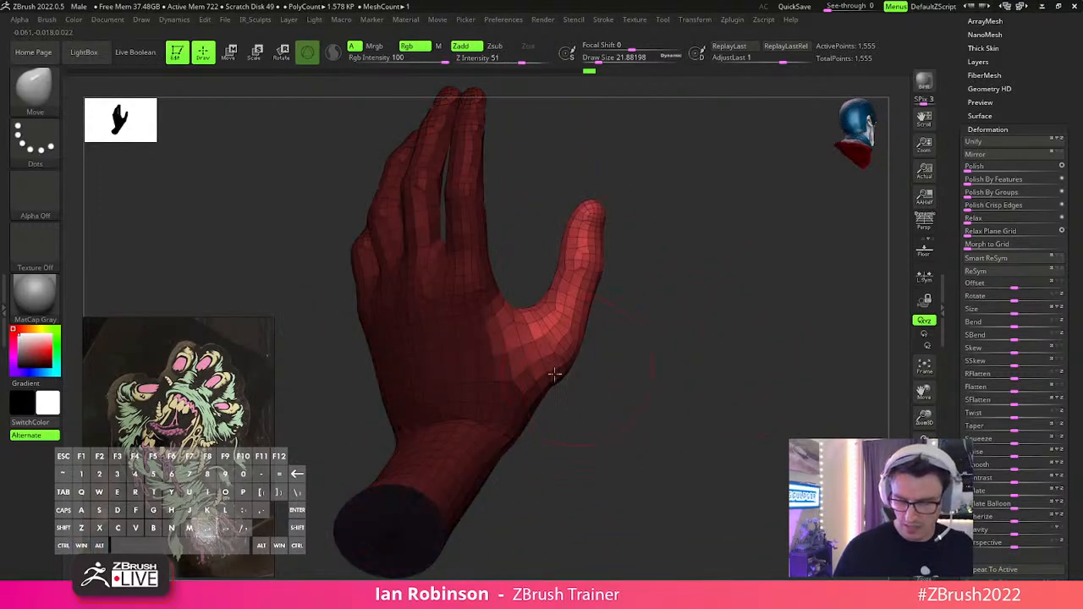
pyautogui.press('w')
pyautogui.keyDown('alt'); pyautogui.click(538, 366); pyautogui.keyUp('alt')
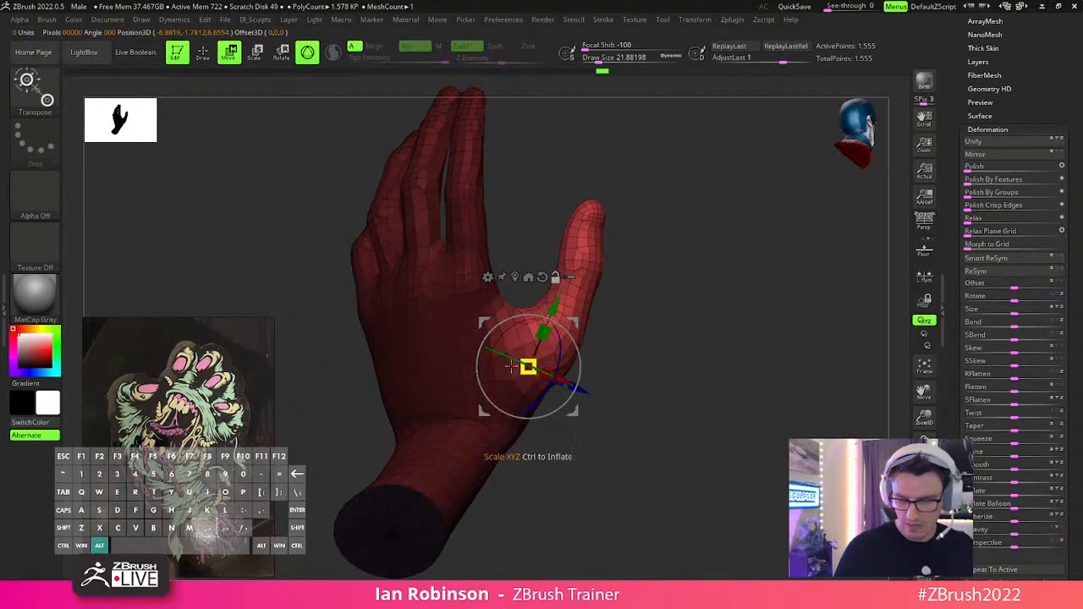
# Rotate and shift the unmasked thumb outward from its base with the transform gizmo.
pyautogui.moveTo(495, 403)
pyautogui.mouseDown(button='right')
pyautogui.moveTo(587, 440)
pyautogui.moveTo(743, 347)
pyautogui.moveTo(713, 321)
pyautogui.mouseUp(button='right')
pyautogui.press('q')
pyautogui.keyDown('alt'); pyautogui.moveTo(725, 280); pyautogui.dragTo(432, 457, button='right'); pyautogui.keyUp('alt')
pyautogui.press('w')
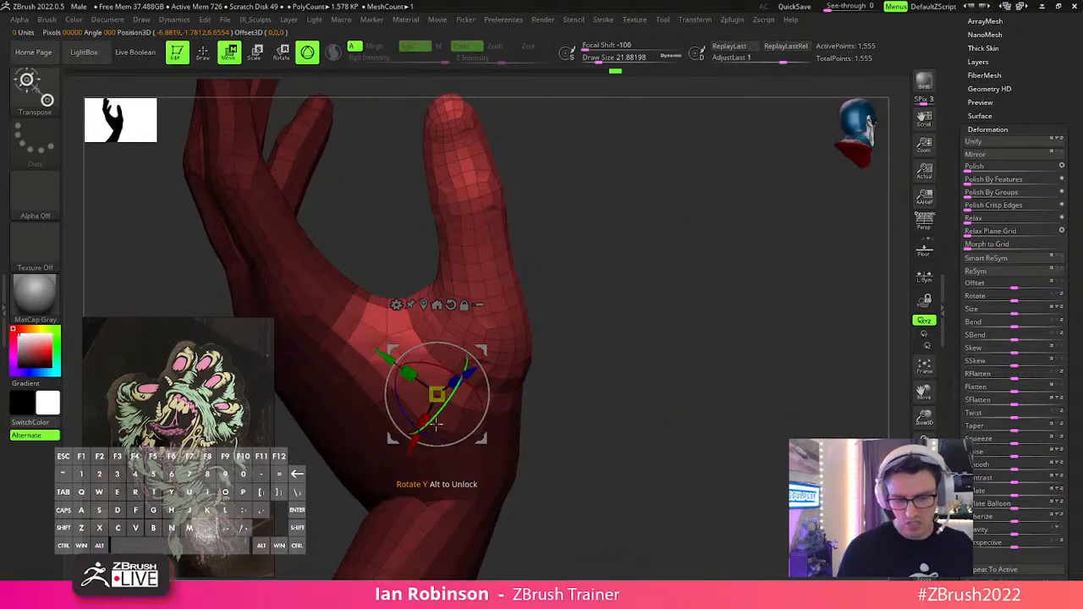
pyautogui.press('q')
pyautogui.moveTo(425, 418)
pyautogui.mouseDown(button='right')
pyautogui.moveTo(624, 382)
pyautogui.moveTo(537, 382)
pyautogui.mouseUp(button='right')
pyautogui.press('w')
pyautogui.moveTo(428, 499)
pyautogui.mouseDown(button='right')
pyautogui.moveTo(661, 373)
pyautogui.moveTo(575, 361)
pyautogui.moveTo(597, 452)
pyautogui.moveTo(508, 440)
pyautogui.mouseUp(button='right')
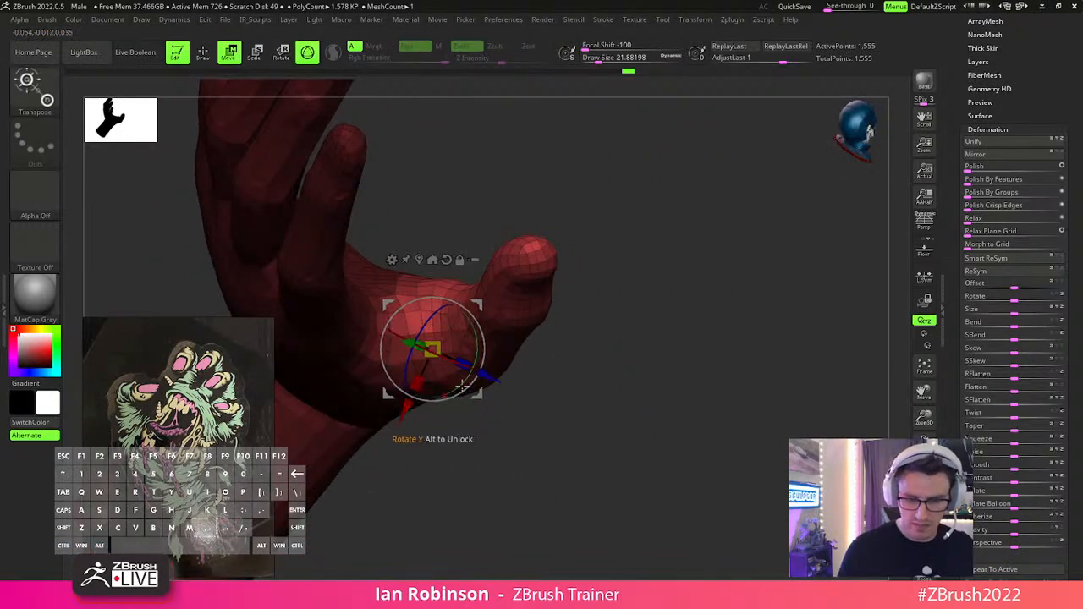
pyautogui.moveTo(457, 390); pyautogui.dragTo(458, 393)
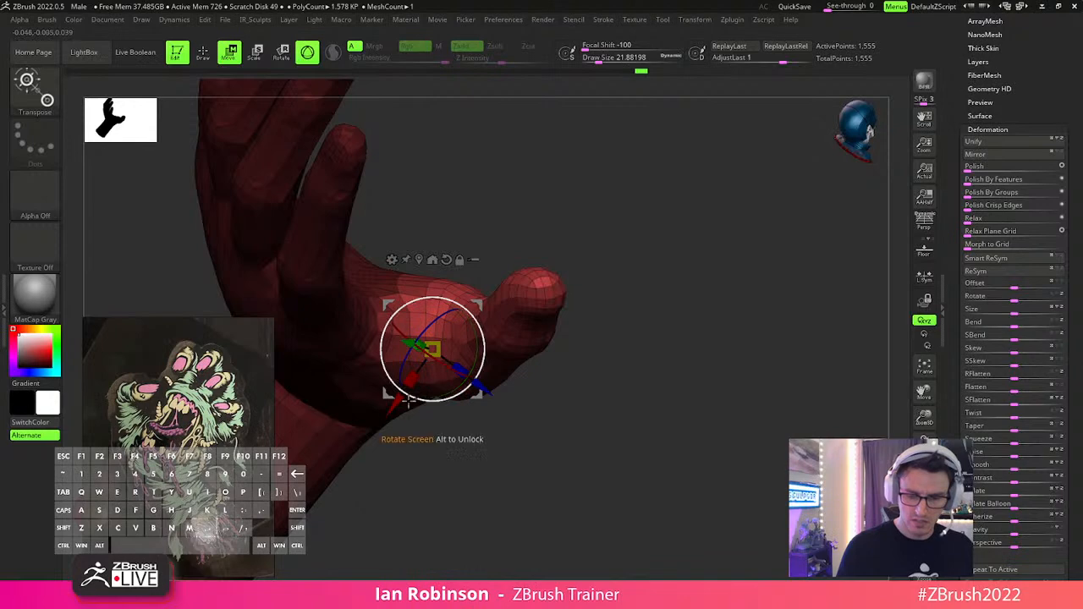
pyautogui.moveTo(443, 400); pyautogui.dragTo(442, 400)
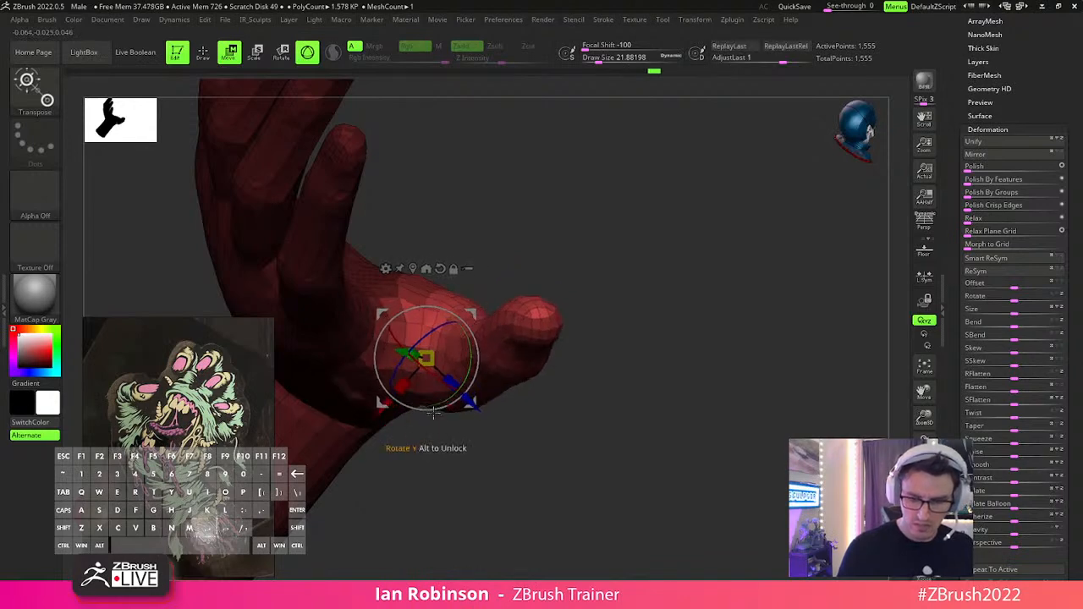
pyautogui.moveTo(629, 368)
pyautogui.mouseDown(button='right')
pyautogui.moveTo(505, 481)
pyautogui.moveTo(534, 481)
pyautogui.moveTo(631, 425)
pyautogui.moveTo(655, 440)
pyautogui.moveTo(606, 447)
pyautogui.moveTo(597, 369)
pyautogui.moveTo(542, 358)
pyautogui.moveTo(544, 377)
pyautogui.moveTo(563, 268)
pyautogui.moveTo(572, 305)
pyautogui.moveTo(555, 348)
pyautogui.moveTo(533, 384)
pyautogui.moveTo(518, 378)
pyautogui.mouseUp(button='right')
# Fine-tune the thumb's offset and angle against the palm with the transform gizmo, and return to draw mode.
pyautogui.press('q')
pyautogui.press('w')
pyautogui.press('q')
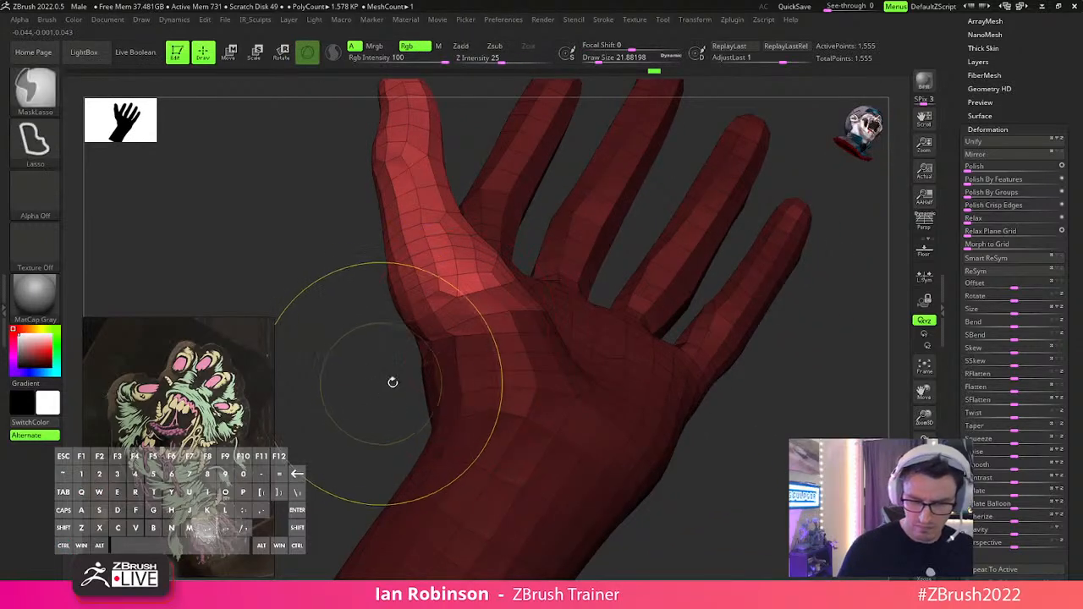
pyautogui.press('w')
pyautogui.moveTo(428, 365); pyautogui.dragTo(408, 375)
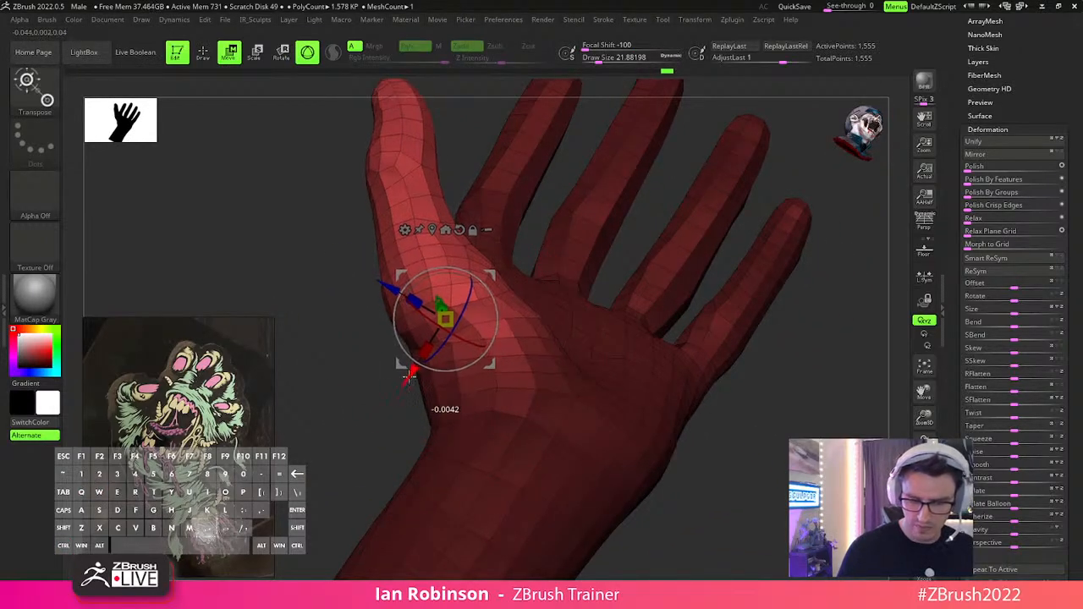
pyautogui.moveTo(495, 331); pyautogui.dragTo(496, 316)
pyautogui.moveTo(430, 382); pyautogui.dragTo(427, 389)
pyautogui.moveTo(487, 370); pyautogui.dragTo(485, 370)
pyautogui.press('q')
# Smooth the transition between the repositioned thumb's base and the wrist.
pyautogui.moveTo(624, 370)
pyautogui.mouseDown(button='right')
pyautogui.moveTo(620, 441)
pyautogui.moveTo(660, 389)
pyautogui.moveTo(629, 451)
pyautogui.moveTo(694, 440)
pyautogui.moveTo(673, 373)
pyautogui.moveTo(723, 353)
pyautogui.moveTo(706, 394)
pyautogui.moveTo(581, 387)
pyautogui.mouseUp(button='right')
pyautogui.press('shift')
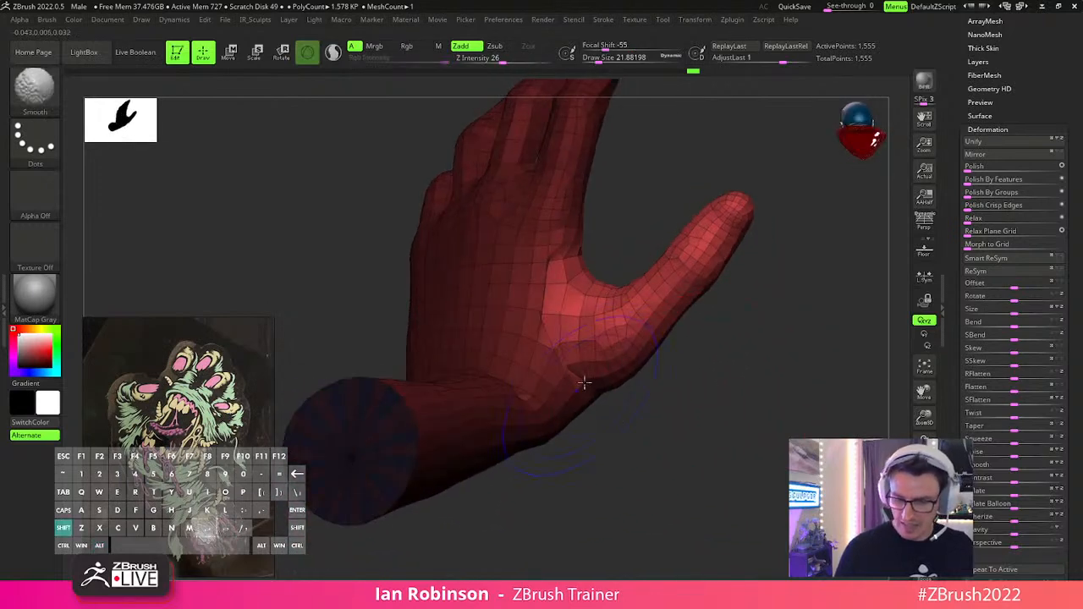
pyautogui.moveTo(566, 267)
pyautogui.mouseDown(button='right')
pyautogui.moveTo(668, 381)
pyautogui.moveTo(665, 437)
pyautogui.moveTo(665, 387)
pyautogui.moveTo(561, 418)
pyautogui.moveTo(506, 412)
pyautogui.moveTo(520, 406)
pyautogui.moveTo(623, 430)
pyautogui.moveTo(660, 406)
pyautogui.moveTo(593, 380)
pyautogui.mouseUp(button='right')
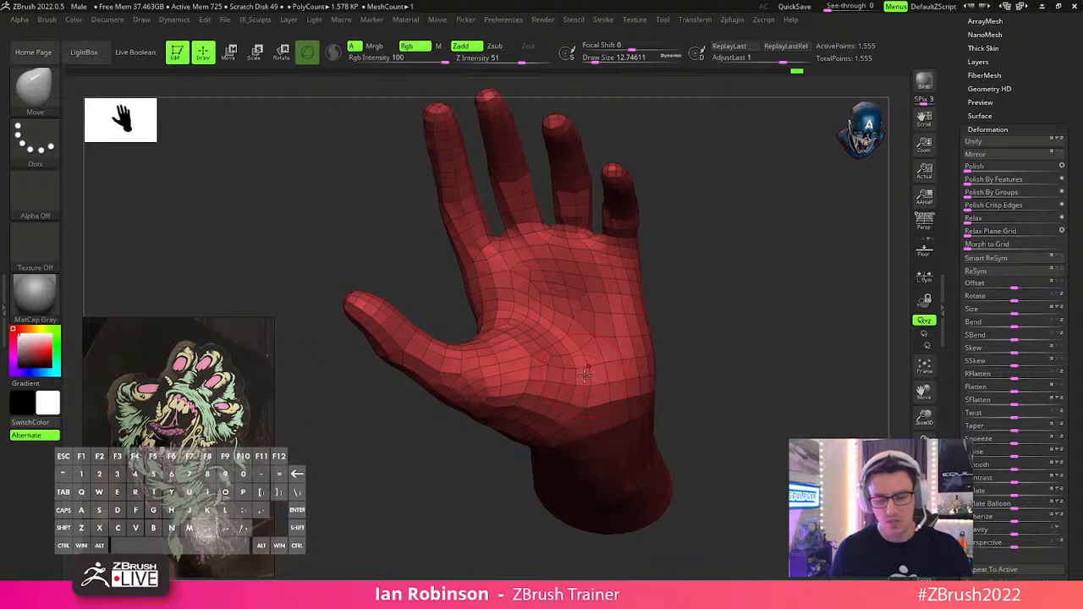
# Mask everything except the little finger and place the transform gizmo at its base.
pyautogui.moveTo(743, 275); pyautogui.dragTo(804, 347)
pyautogui.moveTo(689, 320); pyautogui.dragTo(761, 370)
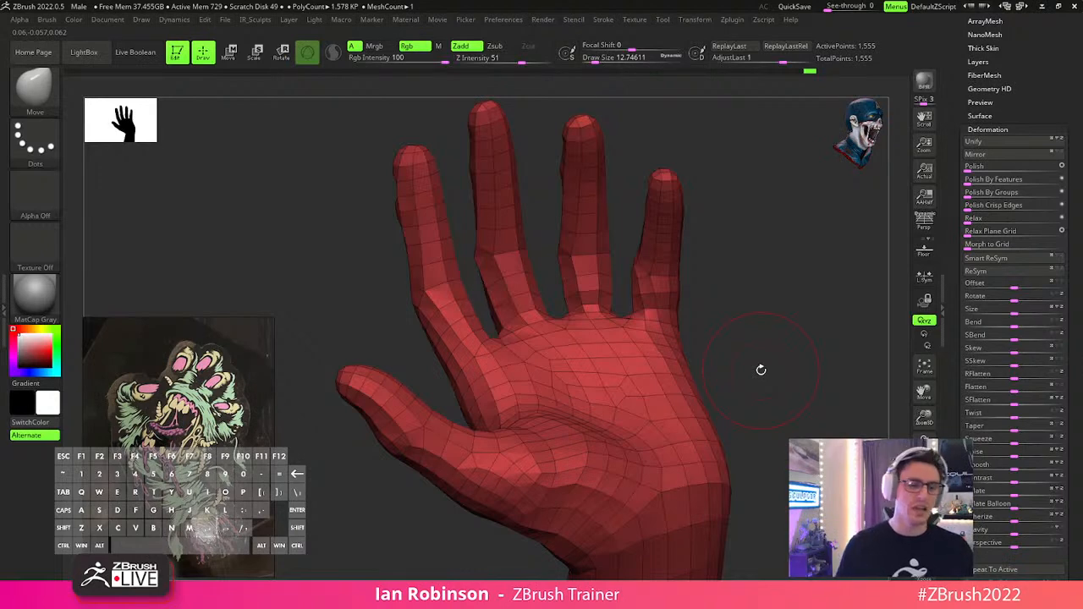
pyautogui.moveTo(746, 290)
pyautogui.mouseDown()
pyautogui.moveTo(759, 316)
pyautogui.moveTo(747, 321)
pyautogui.moveTo(771, 339)
pyautogui.moveTo(604, 334)
pyautogui.moveTo(609, 174)
pyautogui.moveTo(692, 360)
pyautogui.moveTo(631, 355)
pyautogui.mouseUp()
pyautogui.keyDown('ctrl'); pyautogui.click(776, 348); pyautogui.keyUp('ctrl')
pyautogui.moveTo(776, 348)
pyautogui.mouseDown()
pyautogui.moveTo(795, 364)
pyautogui.moveTo(734, 337)
pyautogui.mouseUp()
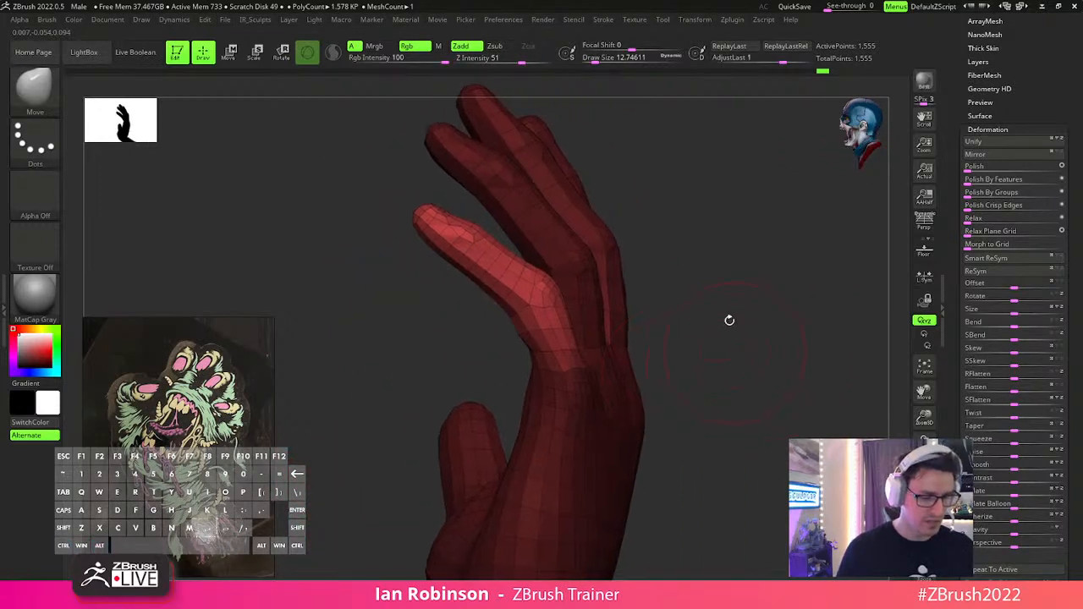
pyautogui.press('w')
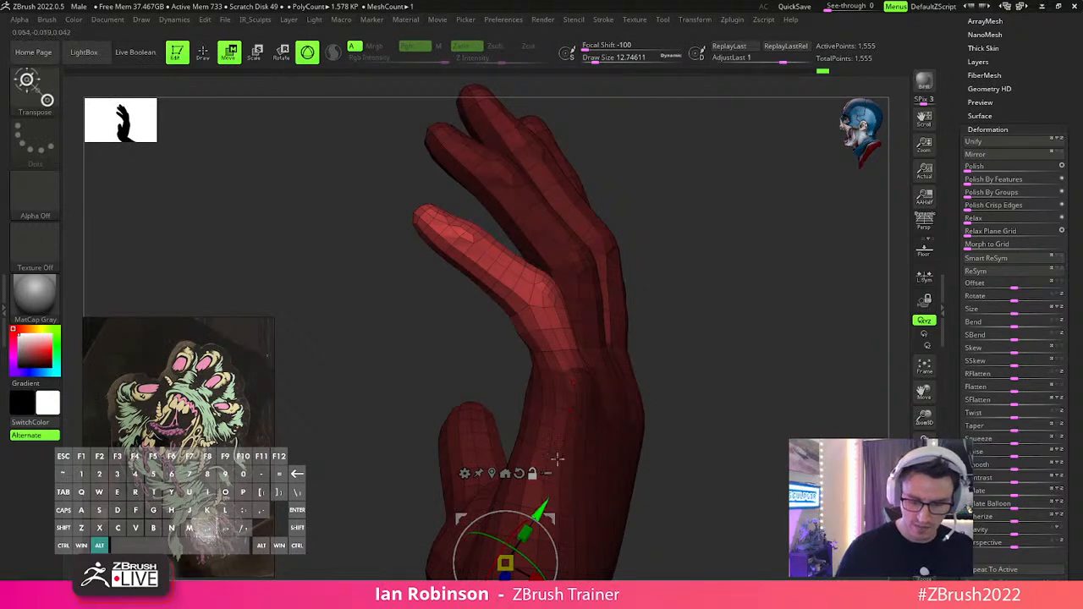
pyautogui.keyDown('alt'); pyautogui.click(570, 364); pyautogui.keyUp('alt')
# Shift and rotate the little finger away from the other fingers, tilting it back, and return to draw mode.
pyautogui.moveTo(677, 343); pyautogui.dragTo(760, 335)
pyautogui.keyDown('alt'); pyautogui.moveTo(626, 370); pyautogui.dragTo(602, 370); pyautogui.keyUp('alt')
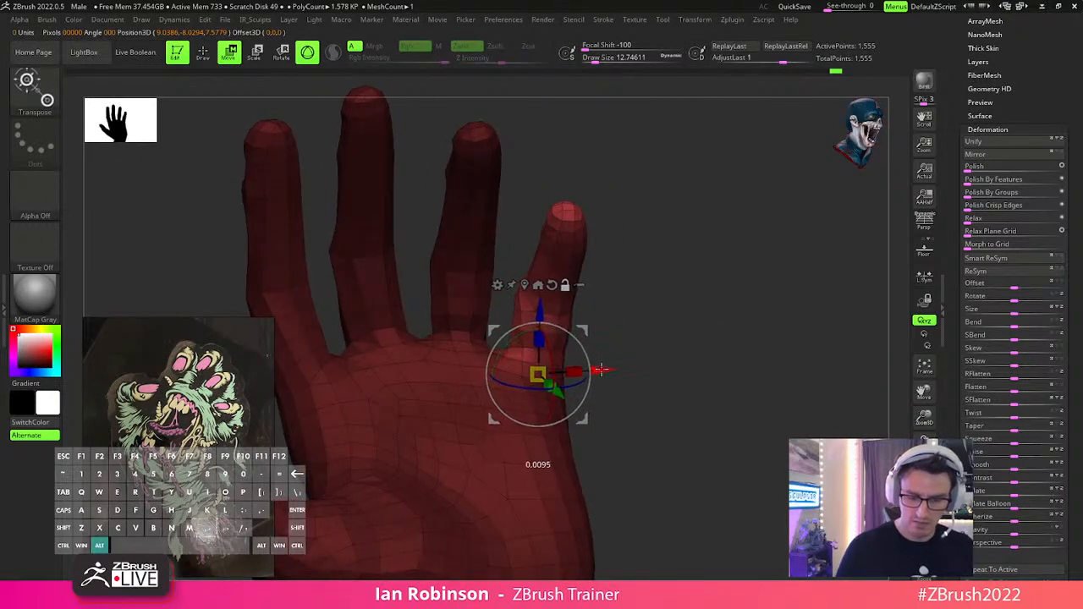
pyautogui.moveTo(667, 317); pyautogui.dragTo(476, 395)
pyautogui.moveTo(587, 387); pyautogui.dragTo(593, 412)
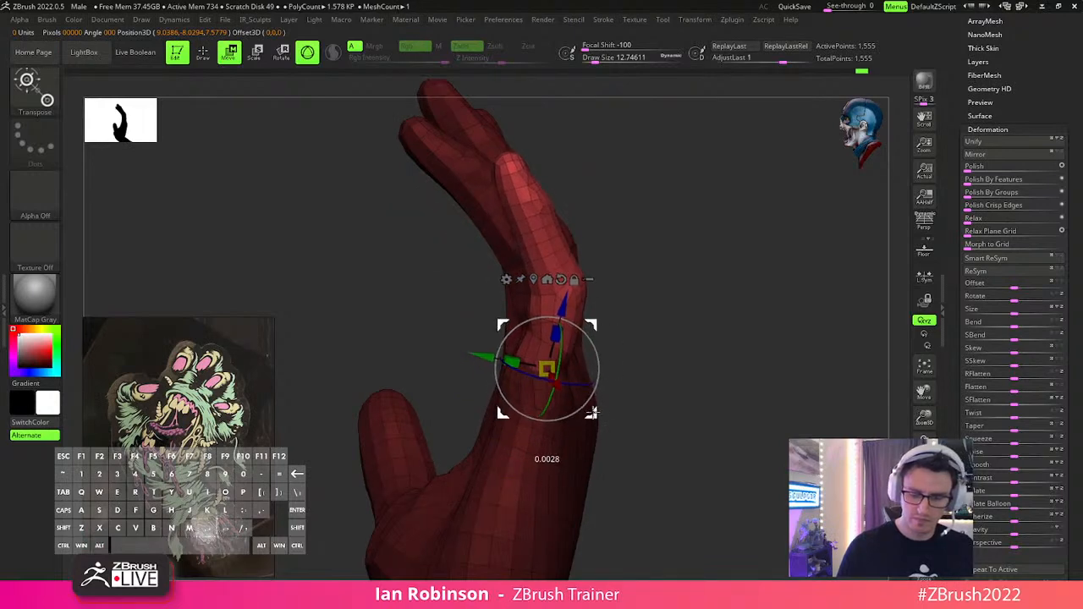
pyautogui.press('q')
pyautogui.moveTo(697, 364)
pyautogui.mouseDown()
pyautogui.moveTo(744, 372)
pyautogui.moveTo(732, 377)
pyautogui.moveTo(745, 363)
pyautogui.moveTo(759, 370)
pyautogui.moveTo(754, 380)
pyautogui.moveTo(768, 378)
pyautogui.moveTo(748, 378)
pyautogui.moveTo(730, 307)
pyautogui.mouseUp()
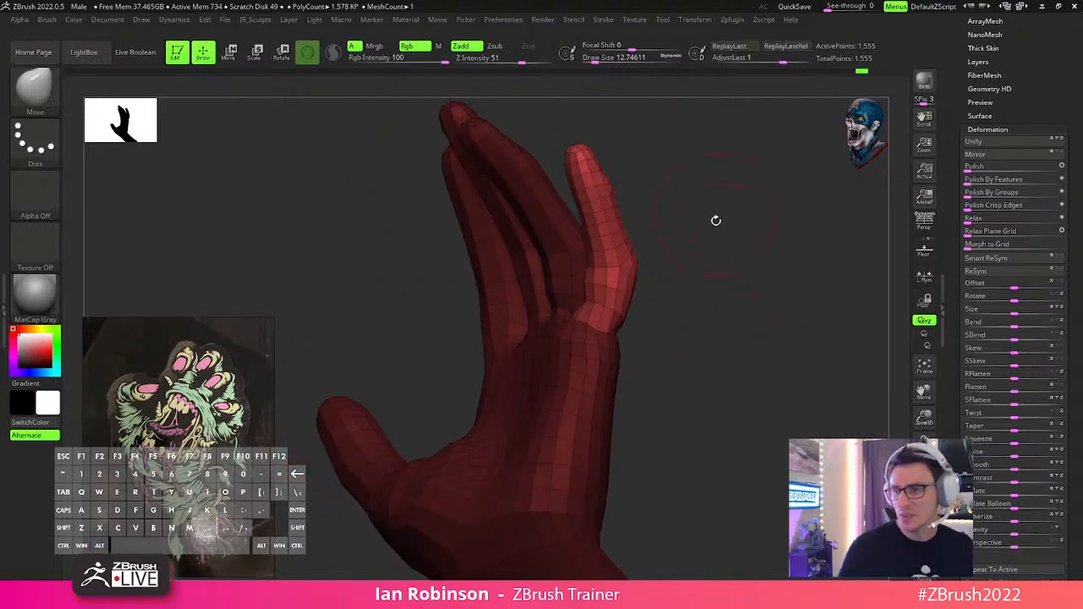
pyautogui.moveTo(728, 289)
pyautogui.mouseDown()
pyautogui.moveTo(739, 293)
pyautogui.moveTo(764, 365)
pyautogui.moveTo(736, 370)
pyautogui.moveTo(745, 324)
pyautogui.moveTo(725, 277)
pyautogui.mouseUp()
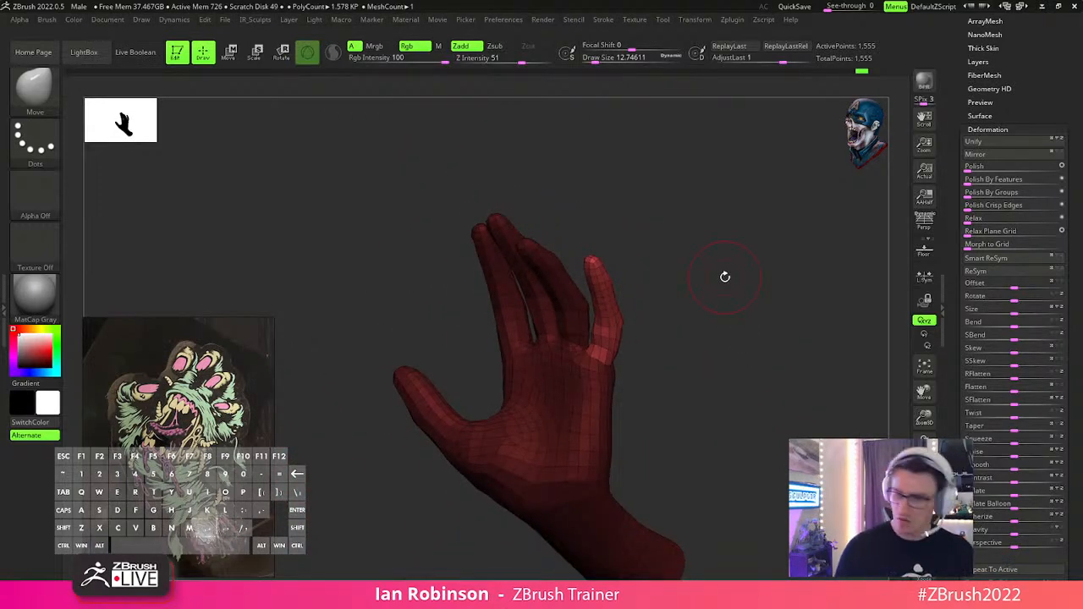
# Open the Subtool settings and clear the mask from the hand.
pyautogui.scroll(5, 991, 221)
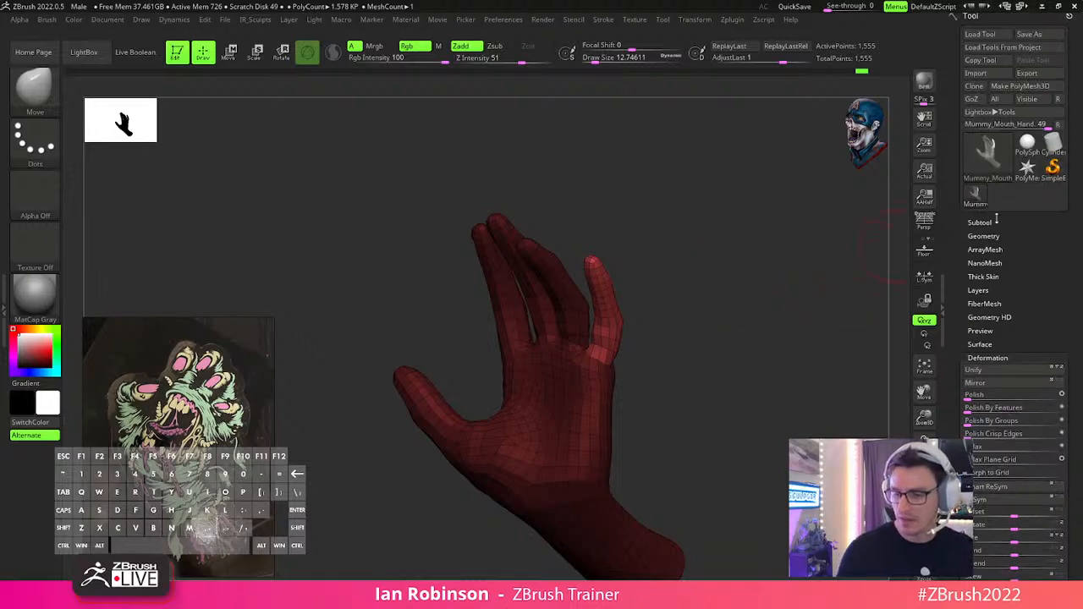
pyautogui.click(999, 220)
pyautogui.moveTo(776, 262); pyautogui.dragTo(648, 347)
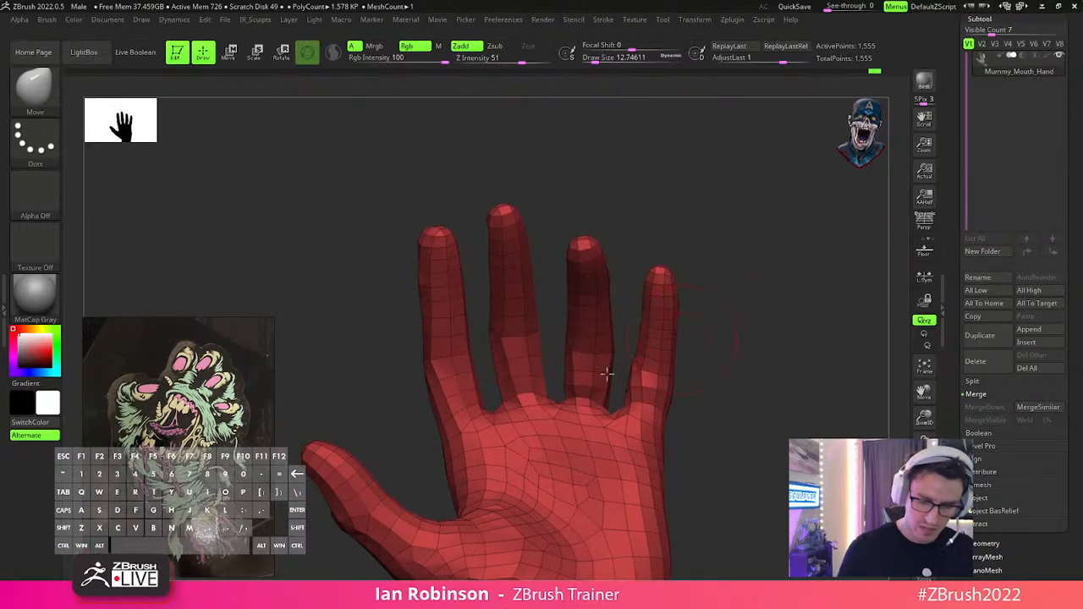
# Try to turn the index finger into its own polygroup from a lasso mask.
pyautogui.moveTo(489, 402)
pyautogui.keyDown('ctrl'); pyautogui.mouseDown()
pyautogui.moveTo(404, 413)
pyautogui.moveTo(467, 249)
pyautogui.moveTo(485, 379)
pyautogui.mouseUp(); pyautogui.keyUp('ctrl')
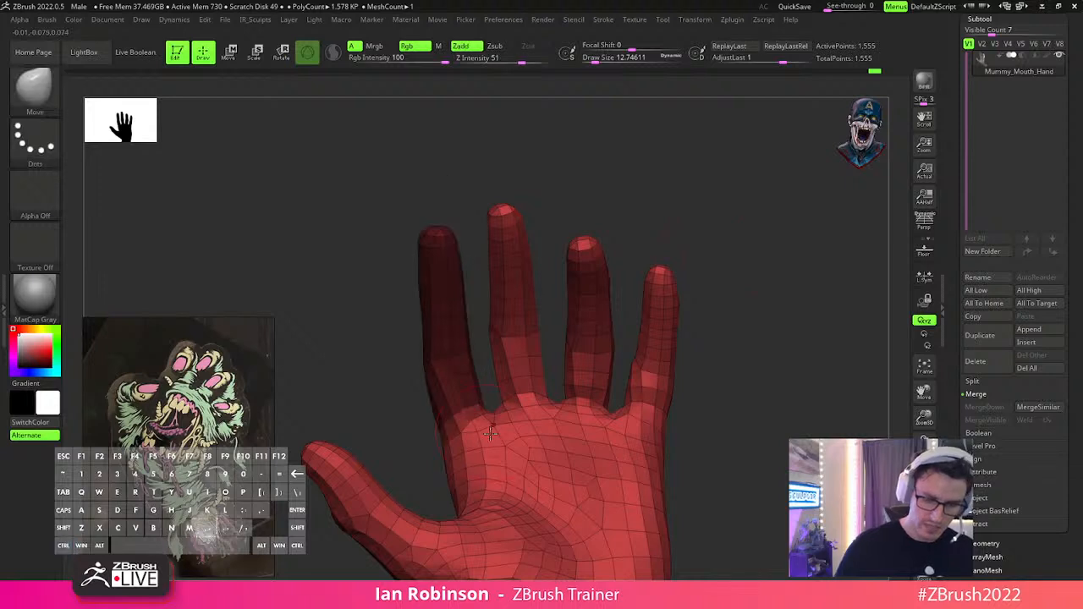
pyautogui.moveTo(774, 314); pyautogui.dragTo(774, 347)
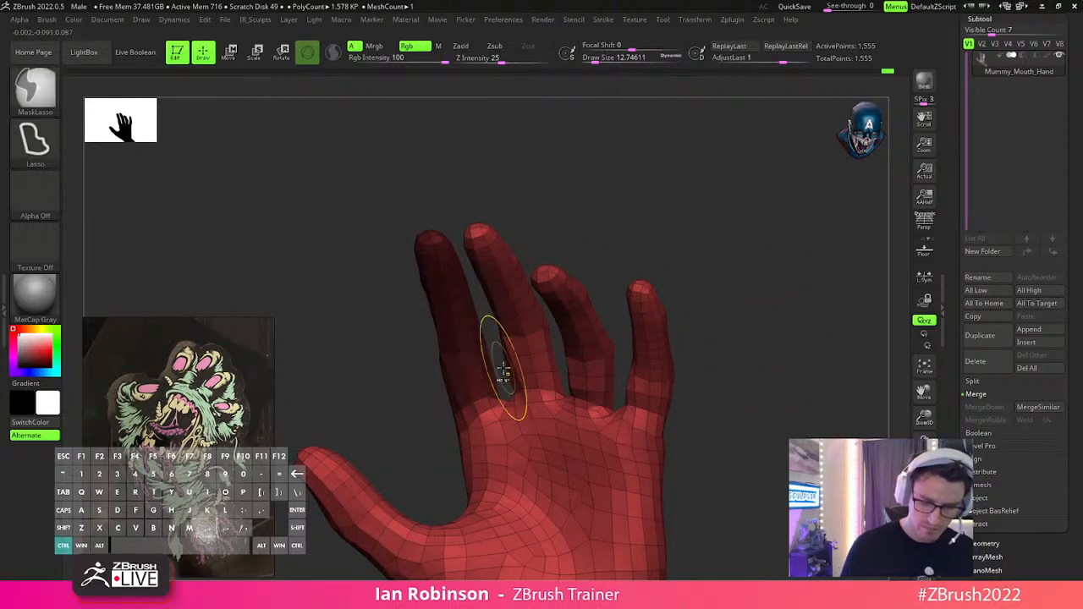
pyautogui.hotkey('ctrl', 'w')
pyautogui.moveTo(789, 362); pyautogui.dragTo(563, 410)
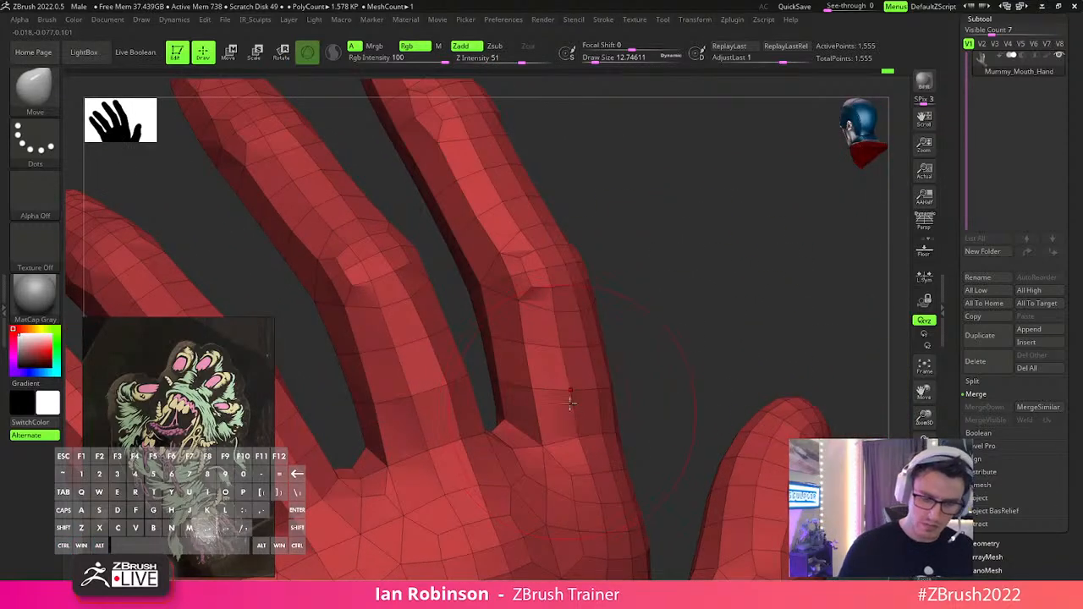
# Hide the polygon loop around the base of the index finger with SelectLasso and give the finger its own polygroup.
pyautogui.press('b')
pyautogui.keyDown('ctrl'); pyautogui.keyDown('shift'); pyautogui.click(54, 96); pyautogui.keyUp('shift'); pyautogui.keyUp('ctrl')
pyautogui.hotkey('ctrl', 'shift')
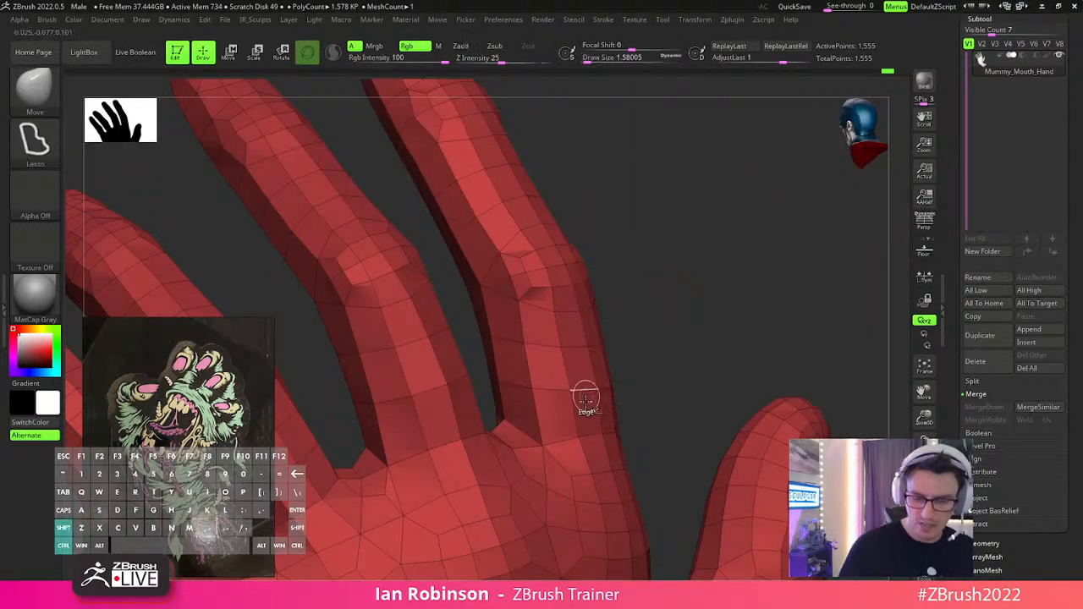
pyautogui.moveTo(667, 358); pyautogui.dragTo(778, 359)
pyautogui.keyDown('ctrl'); pyautogui.keyDown('shift'); pyautogui.click(528, 401); pyautogui.keyUp('shift'); pyautogui.keyUp('ctrl')
pyautogui.moveTo(550, 412)
pyautogui.mouseDown()
pyautogui.moveTo(573, 406)
pyautogui.moveTo(573, 372)
pyautogui.moveTo(651, 319)
pyautogui.moveTo(566, 352)
pyautogui.mouseUp()
pyautogui.moveTo(598, 396)
pyautogui.keyDown('alt'); pyautogui.mouseDown()
pyautogui.moveTo(566, 422)
pyautogui.moveTo(583, 406)
pyautogui.moveTo(510, 111)
pyautogui.moveTo(581, 177)
pyautogui.moveTo(573, 370)
pyautogui.mouseUp(); pyautogui.keyUp('alt')
pyautogui.press('ctrl')
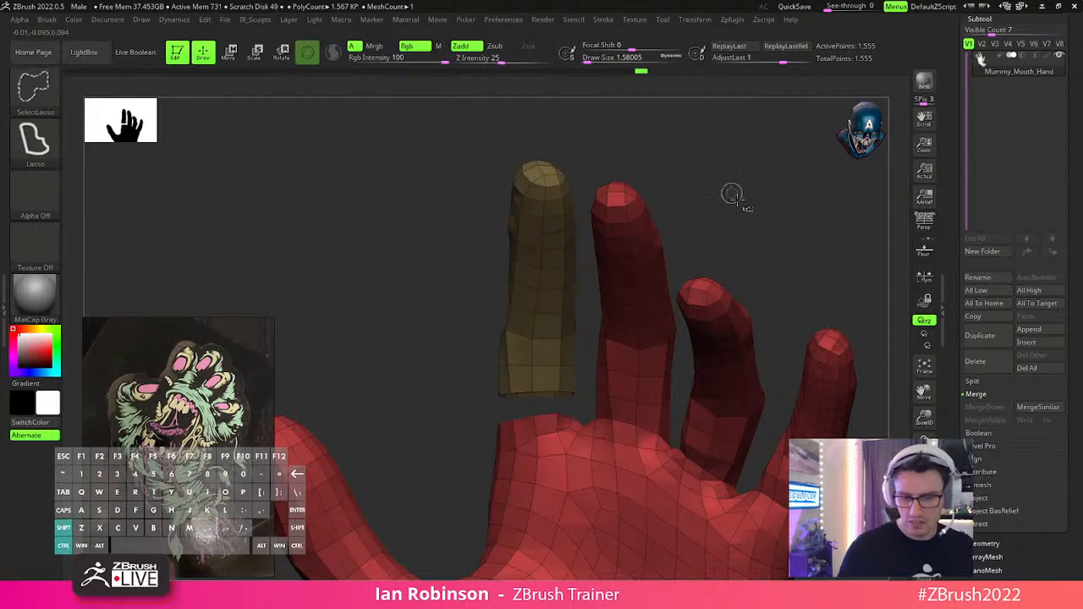
# Unhide the rest of the hand around the grouped index finger.
pyautogui.keyDown('ctrl'); pyautogui.keyDown('shift'); pyautogui.moveTo(732, 193); pyautogui.dragTo(758, 232); pyautogui.keyUp('shift'); pyautogui.keyUp('ctrl')
pyautogui.keyDown('ctrl'); pyautogui.click(762, 265); pyautogui.keyUp('ctrl')
pyautogui.keyDown('ctrl'); pyautogui.keyDown('shift'); pyautogui.click(760, 265); pyautogui.keyUp('shift'); pyautogui.keyUp('ctrl')
pyautogui.hotkey('ctrl', 'shift')
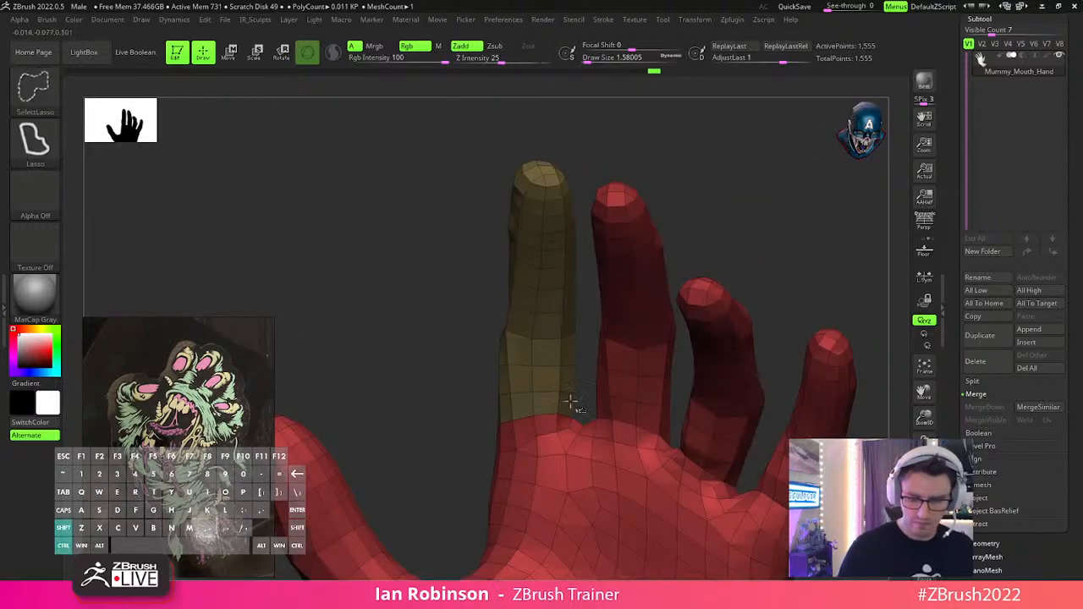
# Isolate the index finger, invert the visibility, and hide the leftover polygon strip at the finger's base.
pyautogui.keyDown('ctrl'); pyautogui.keyDown('shift'); pyautogui.click(552, 354); pyautogui.keyUp('shift'); pyautogui.keyUp('ctrl')
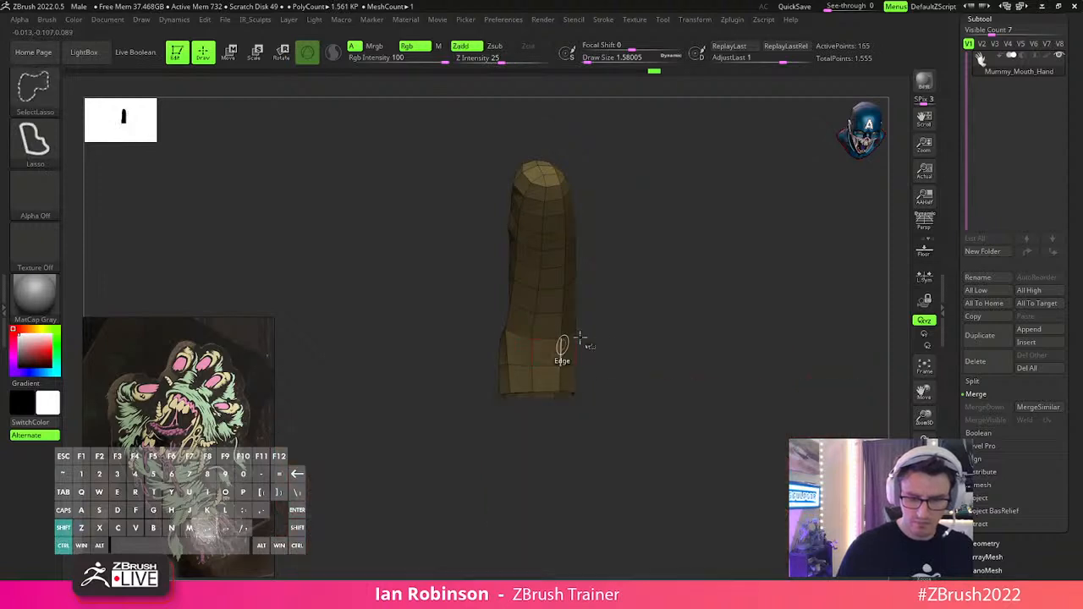
pyautogui.moveTo(675, 261); pyautogui.dragTo(720, 276)
pyautogui.keyDown('ctrl'); pyautogui.keyDown('shift'); pyautogui.moveTo(590, 319); pyautogui.dragTo(608, 346); pyautogui.keyUp('shift'); pyautogui.keyUp('ctrl')
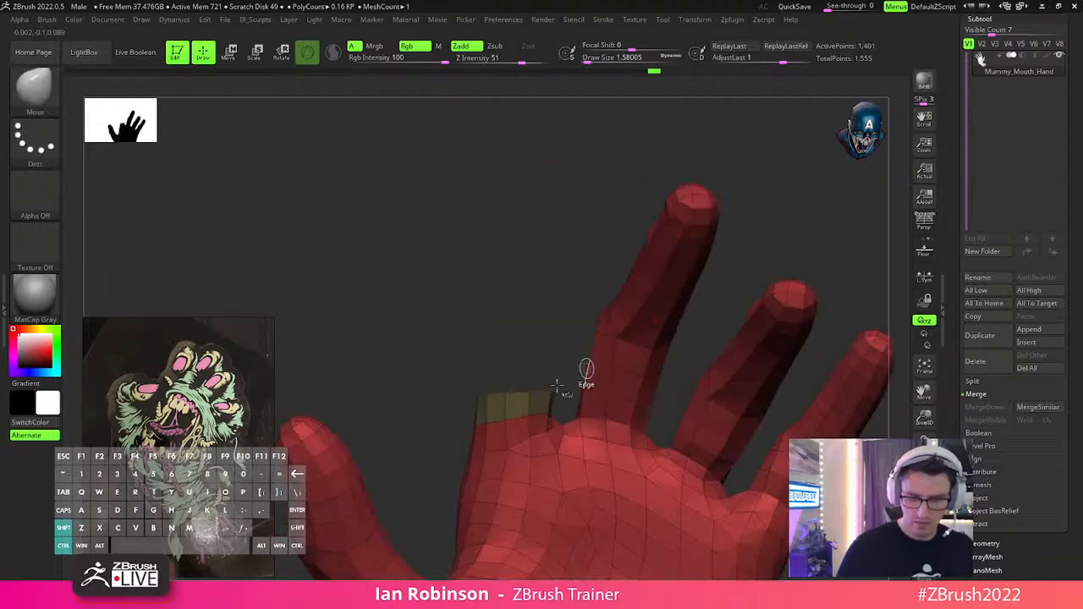
pyautogui.keyDown('ctrl'); pyautogui.keyDown('shift'); pyautogui.click(544, 400); pyautogui.keyUp('shift'); pyautogui.keyUp('ctrl')
pyautogui.hotkey('ctrl', 'z')
pyautogui.keyDown('ctrl'); pyautogui.keyDown('shift'); pyautogui.click(529, 396); pyautogui.keyUp('shift'); pyautogui.keyUp('ctrl')
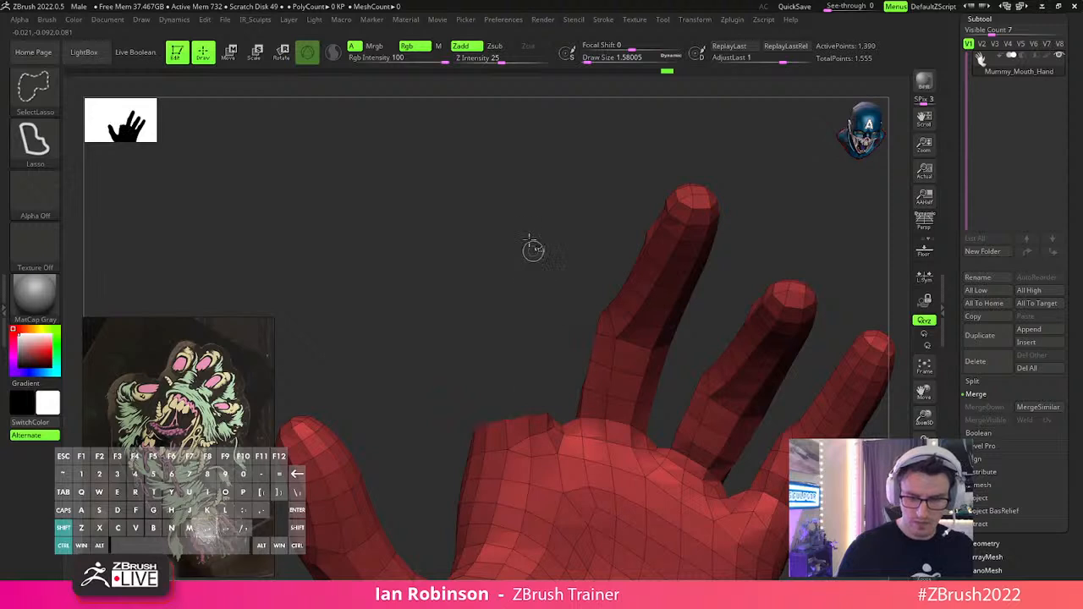
# Invert visibility to the complete index finger, assign it one new polygroup, and unhide the whole hand.
pyautogui.keyDown('ctrl'); pyautogui.keyDown('shift'); pyautogui.moveTo(531, 245); pyautogui.dragTo(569, 267); pyautogui.keyUp('shift'); pyautogui.keyUp('ctrl')
pyautogui.hotkey('ctrl', 'w')
pyautogui.moveTo(755, 260); pyautogui.dragTo(764, 254)
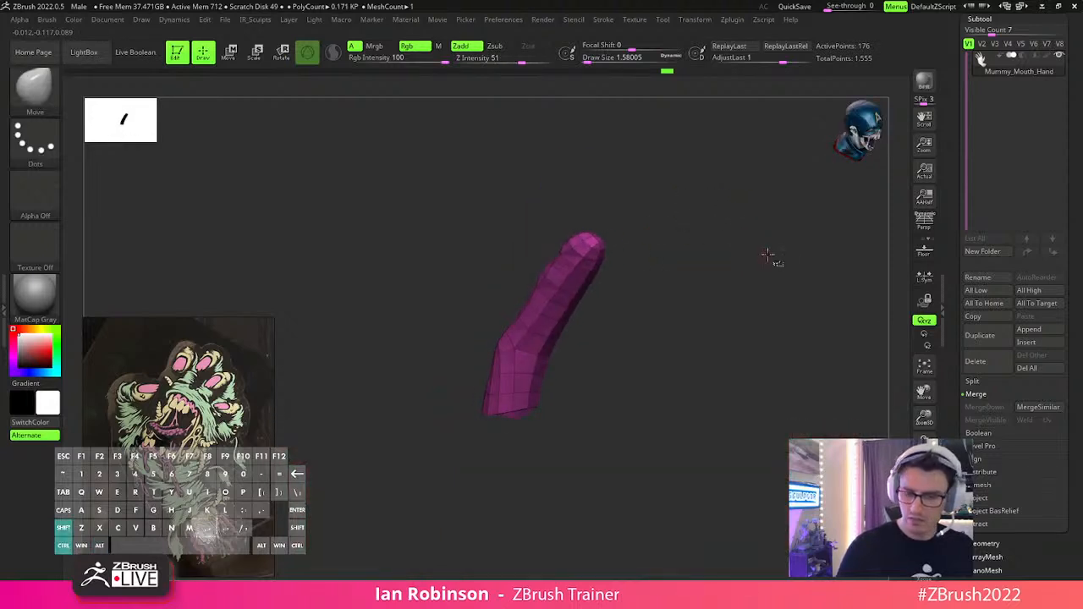
pyautogui.keyDown('ctrl'); pyautogui.keyDown('shift'); pyautogui.click(764, 254); pyautogui.keyUp('shift'); pyautogui.keyUp('ctrl')
pyautogui.moveTo(733, 210); pyautogui.dragTo(742, 212)
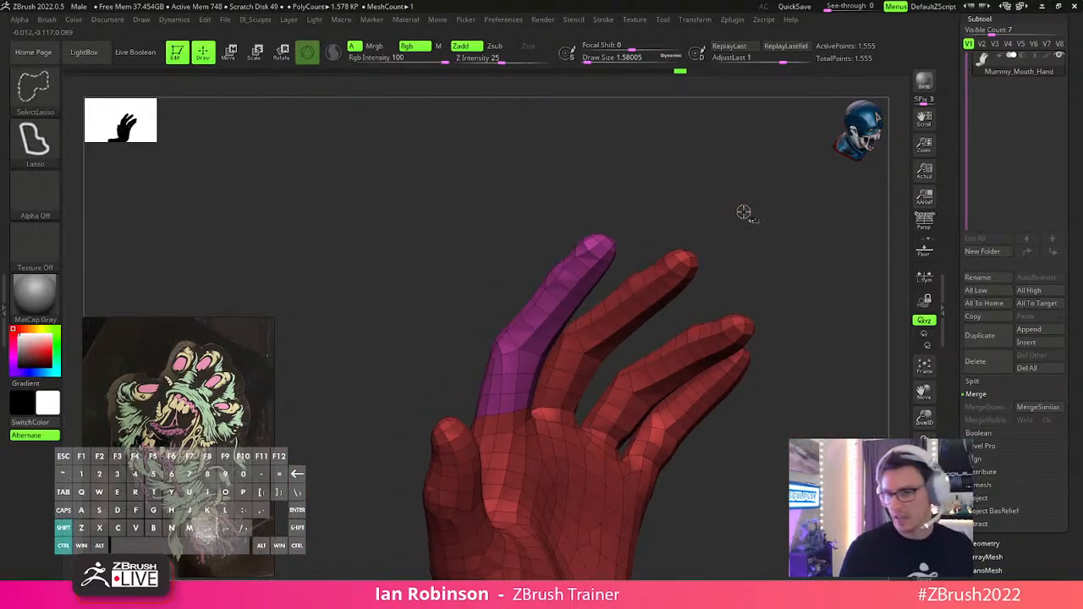
# Duplicate the hand subtool, isolate the index finger on the duplicate, and delete its hidden geometry.
pyautogui.hotkey('ctrl', 'shift', 'd')
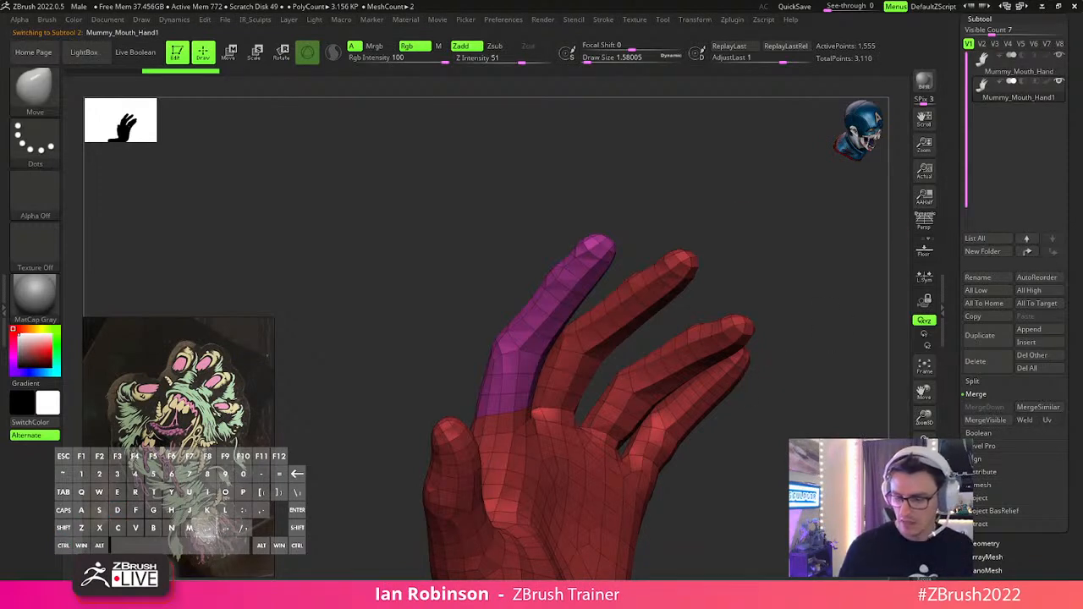
pyautogui.keyDown('ctrl'); pyautogui.keyDown('shift'); pyautogui.click(598, 249); pyautogui.keyUp('shift'); pyautogui.keyUp('ctrl')
pyautogui.press('2')
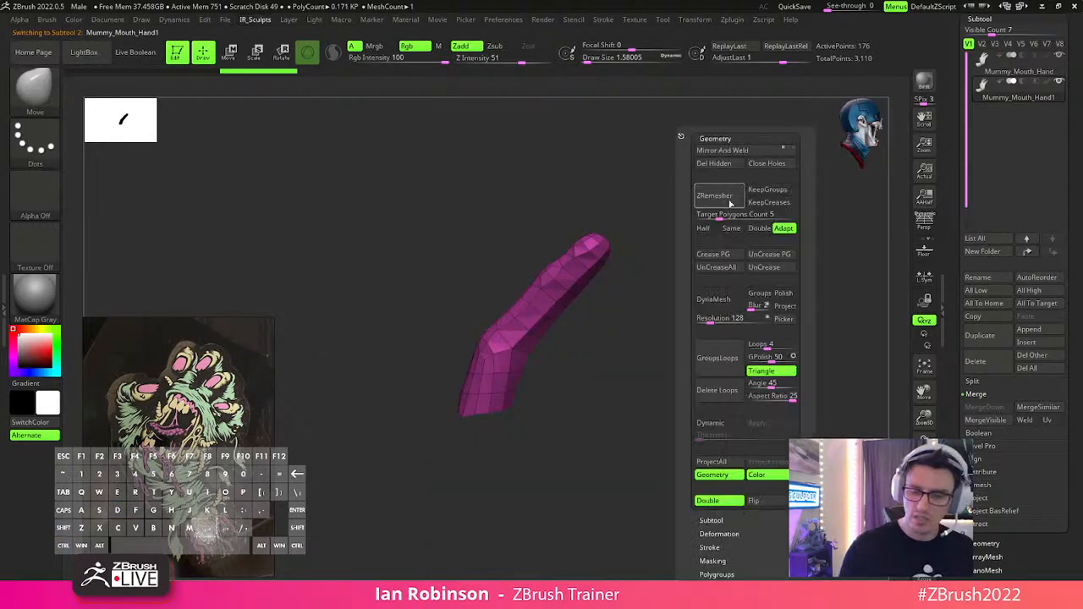
pyautogui.click(726, 164)
pyautogui.moveTo(620, 360); pyautogui.dragTo(677, 360)
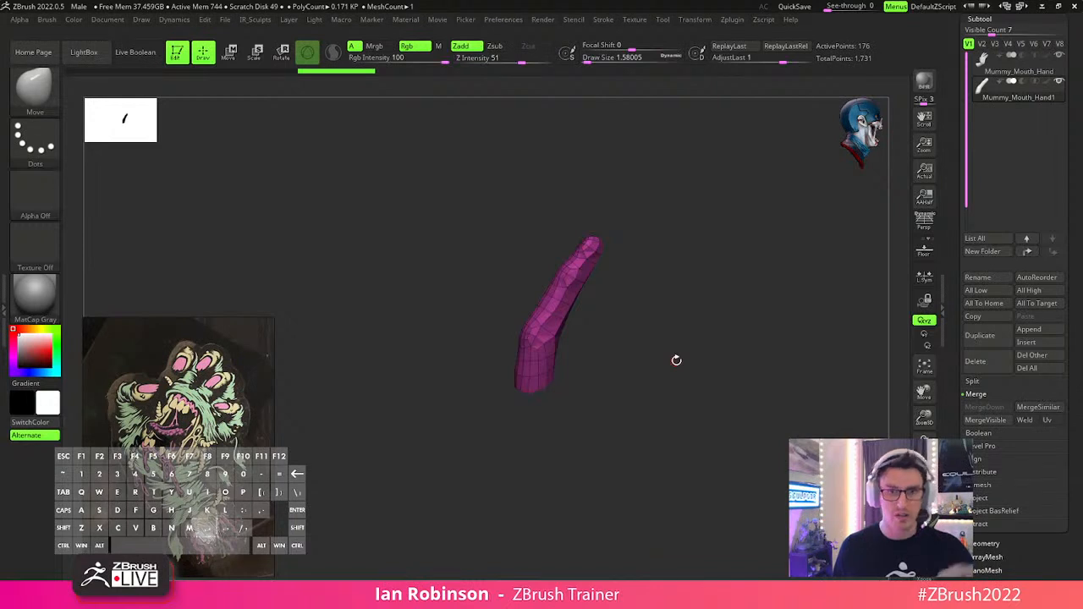
pyautogui.keyDown('alt'); pyautogui.moveTo(727, 303); pyautogui.dragTo(723, 333); pyautogui.keyUp('alt')
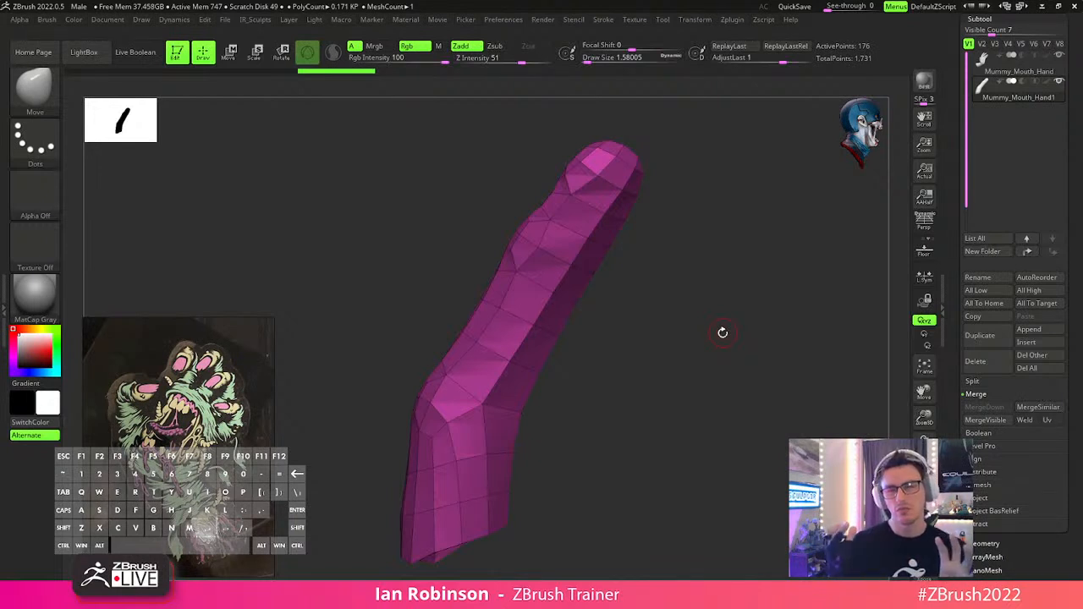
pyautogui.moveTo(722, 333); pyautogui.dragTo(752, 409)
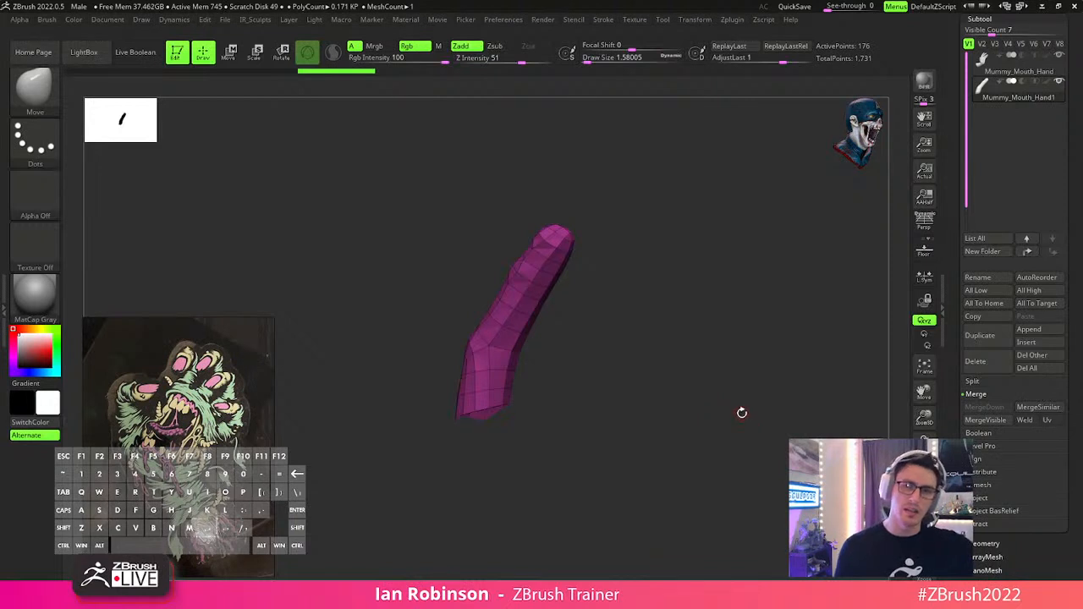
# Insert a Sphere3D as a new subtool below the extracted finger and frame it.
pyautogui.moveTo(1072, 144); pyautogui.dragTo(1071, 211)
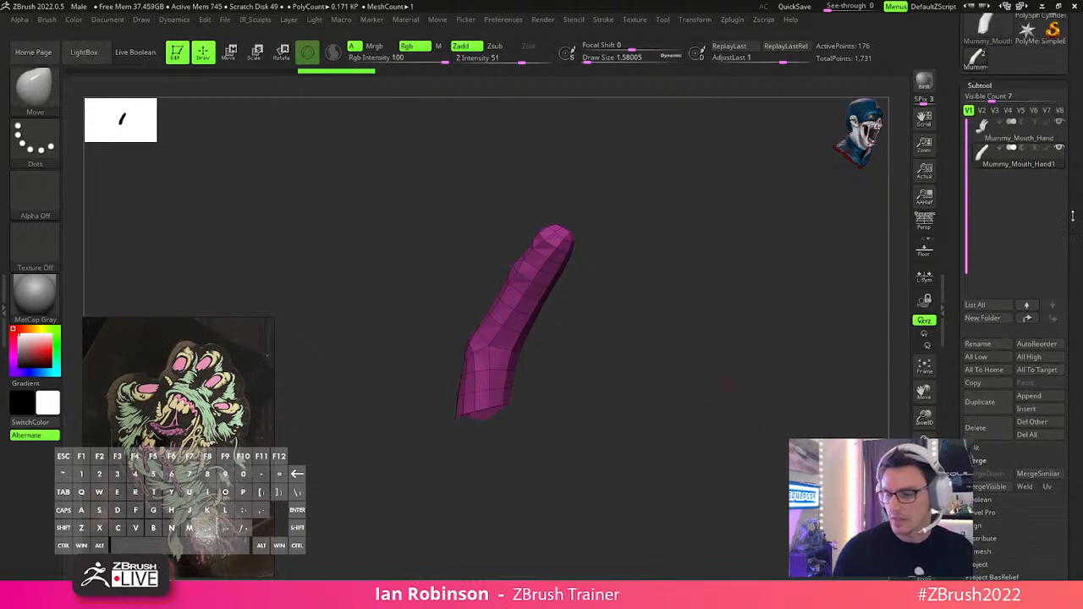
pyautogui.click(1030, 412)
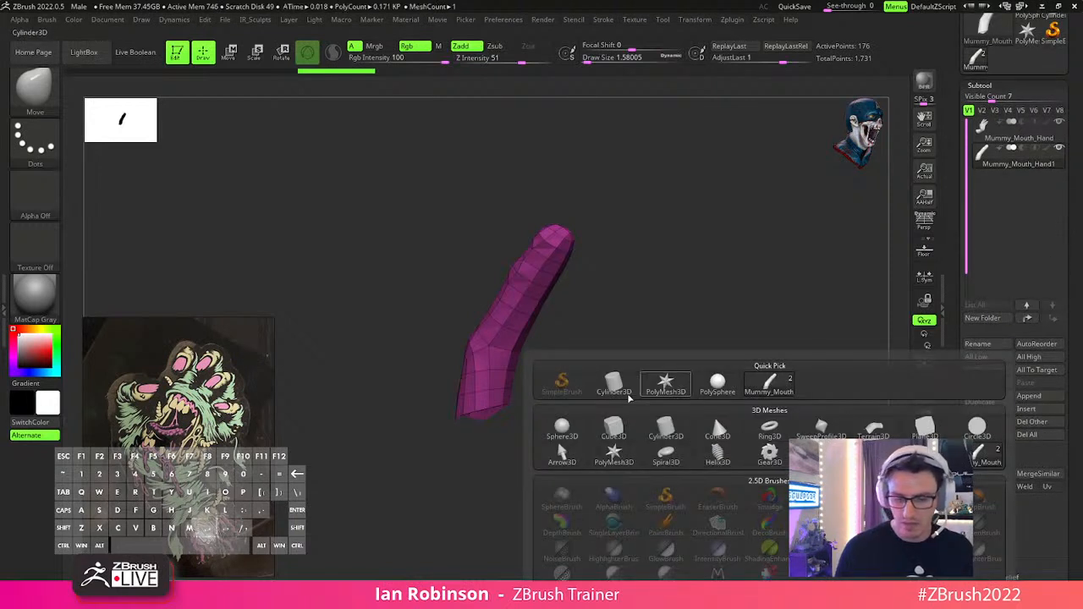
pyautogui.click(564, 425)
pyautogui.press('f')
pyautogui.moveTo(806, 384); pyautogui.dragTo(773, 255)
pyautogui.keyDown('alt'); pyautogui.moveTo(773, 255); pyautogui.dragTo(750, 327); pyautogui.keyUp('alt')
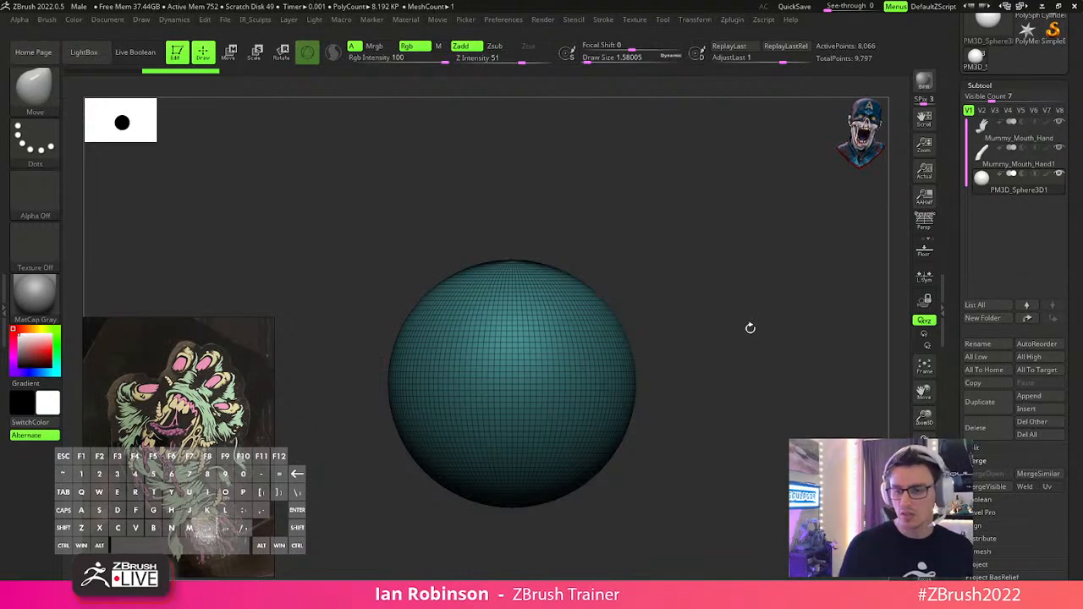
pyautogui.moveTo(774, 324)
pyautogui.keyDown('alt'); pyautogui.mouseDown()
pyautogui.moveTo(720, 327)
pyautogui.moveTo(762, 316)
pyautogui.mouseUp(); pyautogui.keyUp('alt')
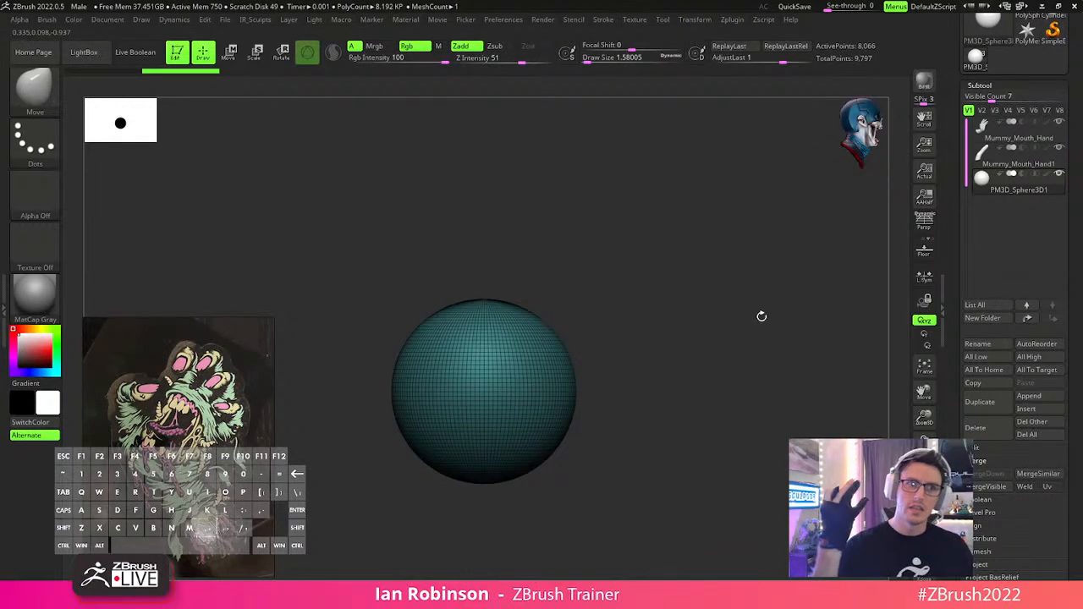
# Scale down the sphere, then place a smaller, vertically squashed copy directly above it as the snowman's middle.
pyautogui.press('w')
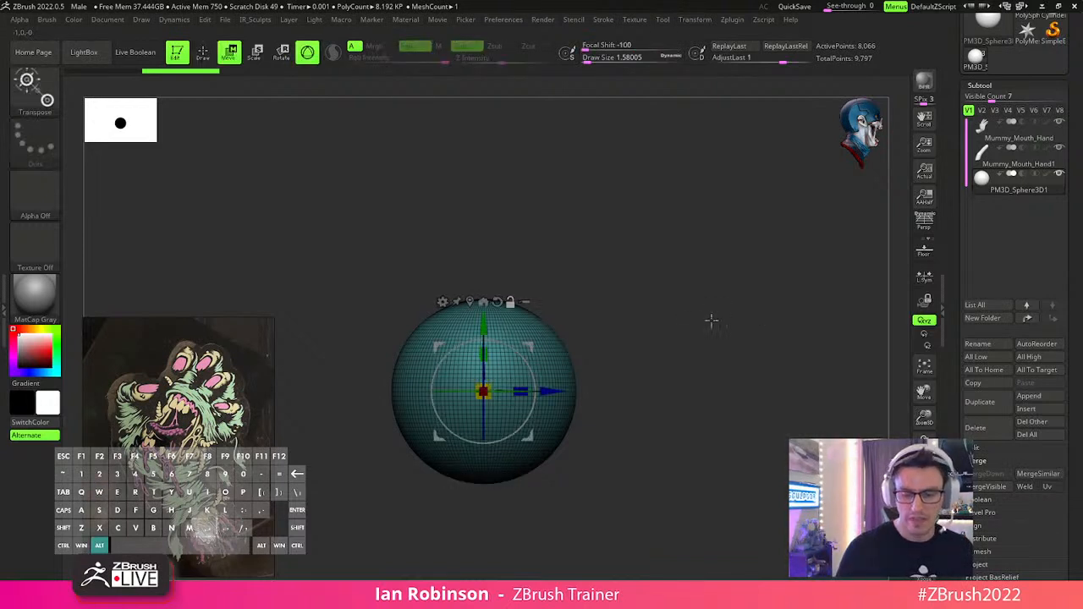
pyautogui.moveTo(483, 392); pyautogui.dragTo(523, 405)
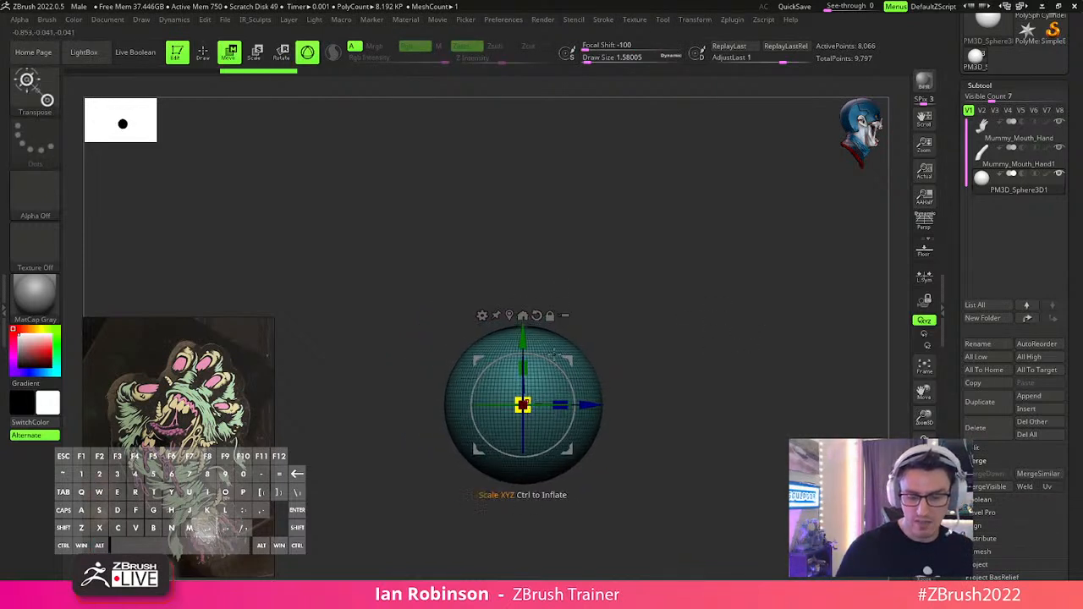
pyautogui.keyDown('ctrl'); pyautogui.moveTo(525, 337); pyautogui.dragTo(527, 212); pyautogui.keyUp('ctrl')
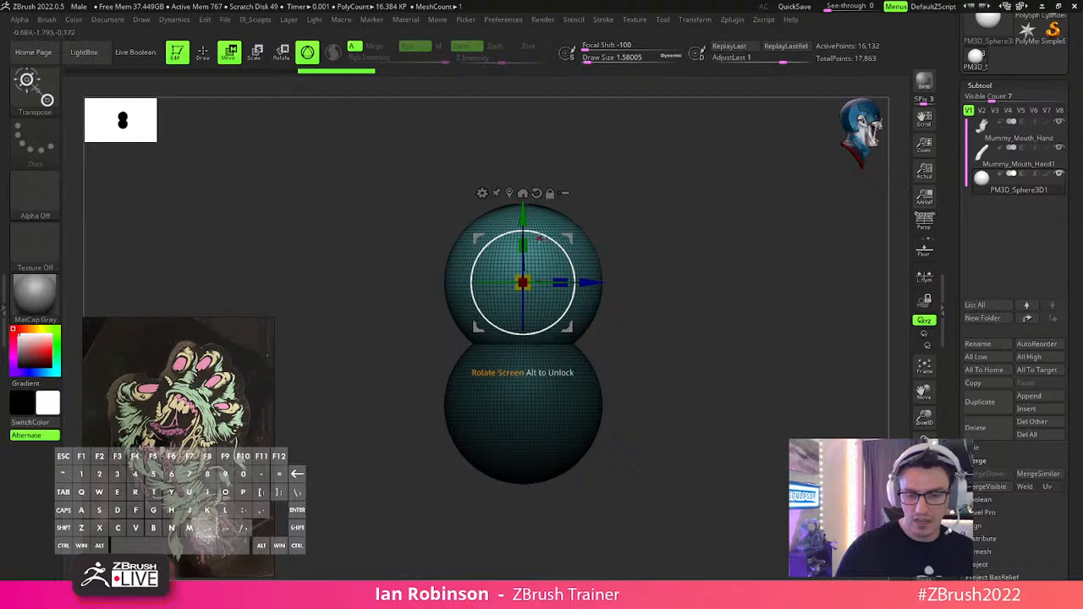
pyautogui.moveTo(529, 278); pyautogui.dragTo(526, 291)
pyautogui.keyDown('shift'); pyautogui.moveTo(694, 239); pyautogui.dragTo(648, 275); pyautogui.keyUp('shift')
pyautogui.moveTo(523, 247); pyautogui.dragTo(529, 286)
# Copy the middle sphere upward as a smaller head, return to draw mode, and set the draw size to about 12.7.
pyautogui.keyDown('ctrl'); pyautogui.moveTo(526, 241); pyautogui.dragTo(526, 156); pyautogui.keyUp('ctrl')
pyautogui.moveTo(523, 207); pyautogui.dragTo(525, 225)
pyautogui.moveTo(523, 140); pyautogui.dragTo(523, 134)
pyautogui.press('q')
pyautogui.moveTo(726, 232)
pyautogui.mouseDown()
pyautogui.moveTo(781, 293)
pyautogui.moveTo(773, 336)
pyautogui.moveTo(778, 287)
pyautogui.moveTo(757, 324)
pyautogui.moveTo(752, 290)
pyautogui.moveTo(728, 300)
pyautogui.moveTo(750, 279)
pyautogui.moveTo(740, 308)
pyautogui.moveTo(762, 302)
pyautogui.mouseUp()
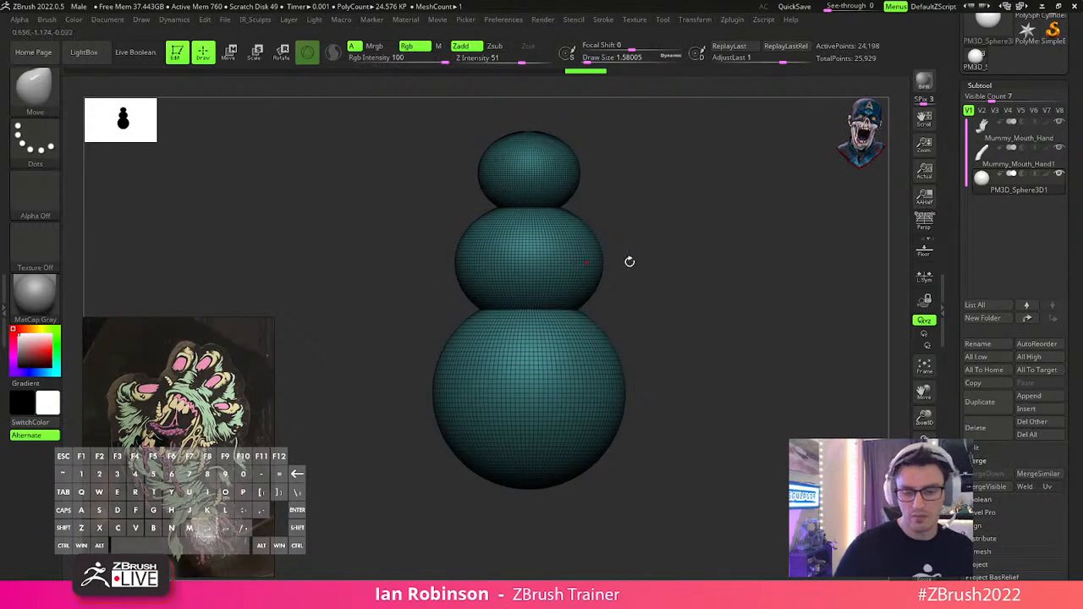
pyautogui.press('s')
pyautogui.moveTo(631, 263); pyautogui.dragTo(652, 264)
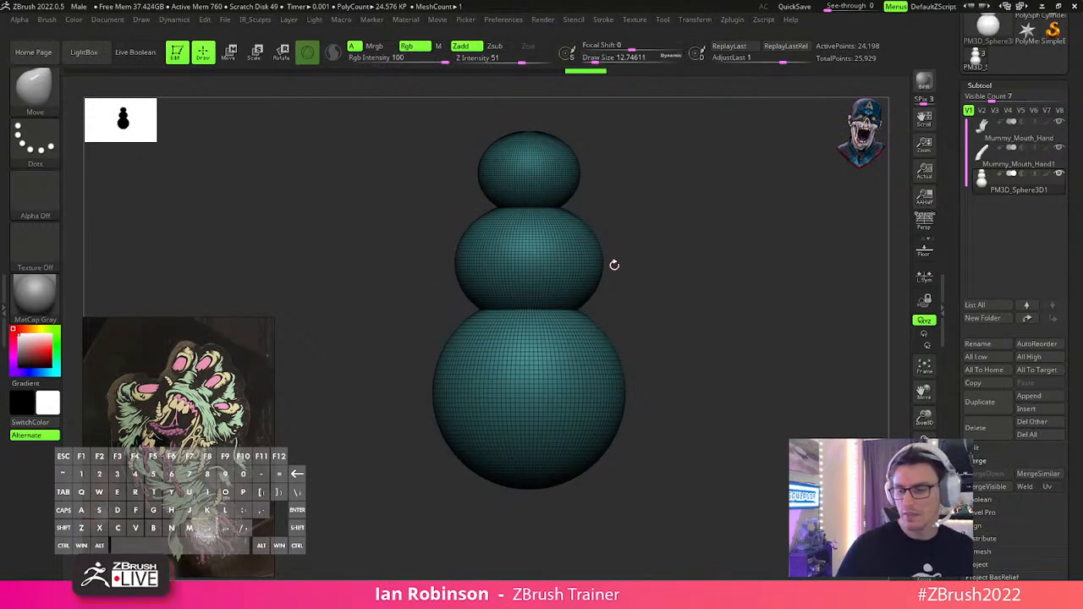
# Insert a Cylinder3D subtool, scale it down, and move it out to the side of the snowman.
pyautogui.click(1026, 409)
pyautogui.click(669, 421)
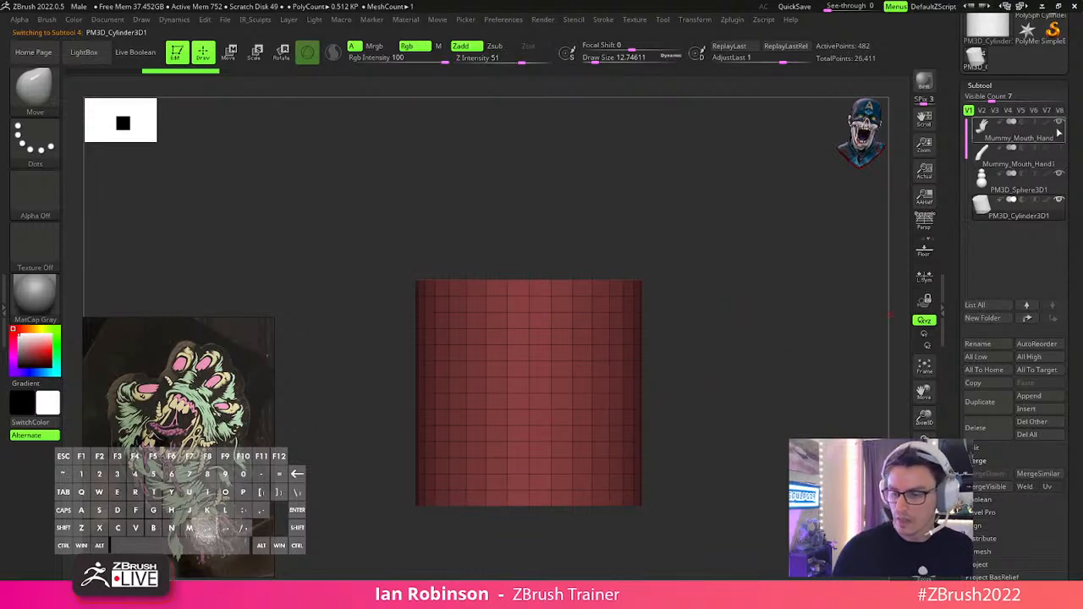
pyautogui.press('f')
pyautogui.press('w')
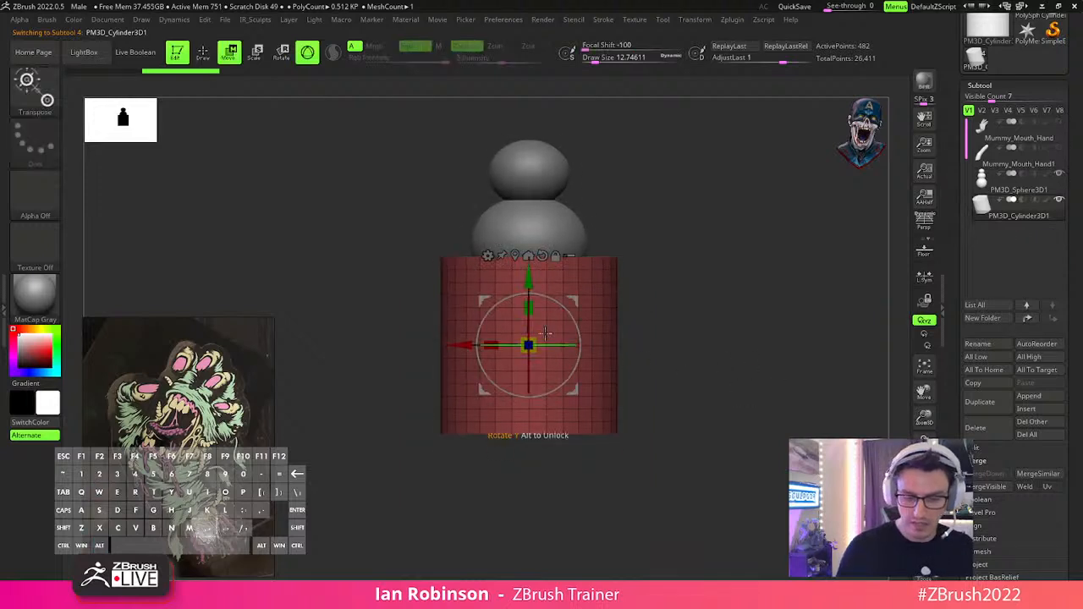
pyautogui.moveTo(528, 345); pyautogui.dragTo(520, 407)
pyautogui.moveTo(462, 346); pyautogui.dragTo(369, 346)
# Shape the cylinder into a long, thin, slightly tilted arm and place it beside the middle sphere.
pyautogui.keyDown('alt'); pyautogui.moveTo(713, 206); pyautogui.dragTo(654, 476); pyautogui.keyUp('alt')
pyautogui.moveTo(415, 436); pyautogui.dragTo(440, 168)
pyautogui.moveTo(413, 234); pyautogui.dragTo(413, 309)
pyautogui.moveTo(413, 198); pyautogui.dragTo(430, 89)
pyautogui.moveTo(450, 196); pyautogui.dragTo(488, 285)
pyautogui.moveTo(399, 165); pyautogui.dragTo(407, 211)
pyautogui.keyDown('alt'); pyautogui.moveTo(749, 326); pyautogui.dragTo(753, 263); pyautogui.keyUp('alt')
pyautogui.moveTo(754, 261); pyautogui.dragTo(872, 259)
pyautogui.keyDown('alt'); pyautogui.moveTo(837, 251); pyautogui.dragTo(795, 283); pyautogui.keyUp('alt')
pyautogui.keyDown('shift'); pyautogui.moveTo(675, 244); pyautogui.dragTo(584, 280); pyautogui.keyUp('shift')
pyautogui.moveTo(437, 307); pyautogui.dragTo(413, 302)
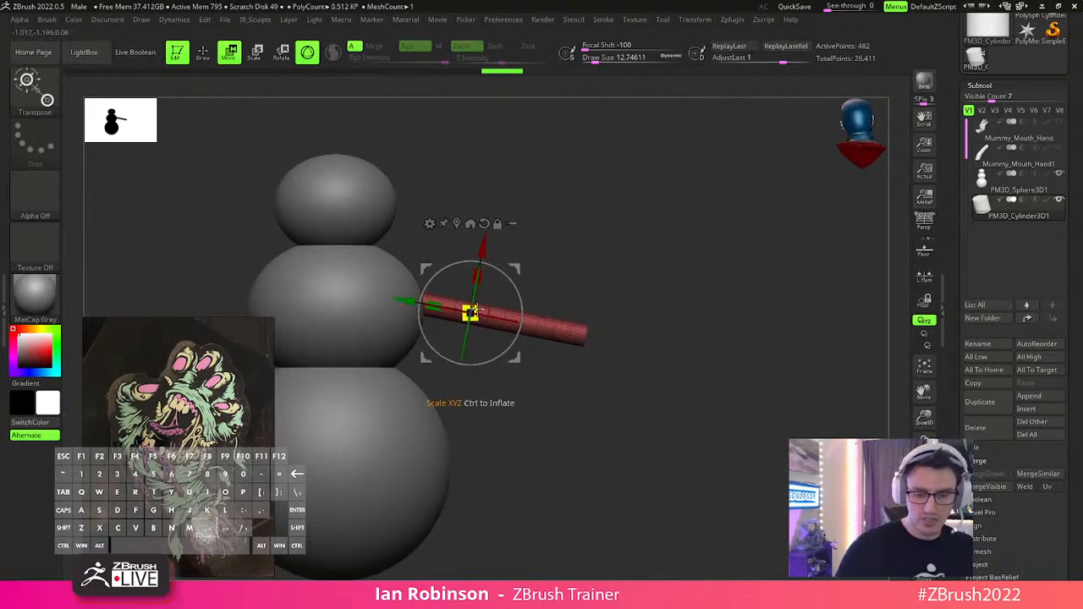
# Rotate the arm to slope further downward and seat its inner end against the middle sphere.
pyautogui.moveTo(673, 415); pyautogui.dragTo(641, 225)
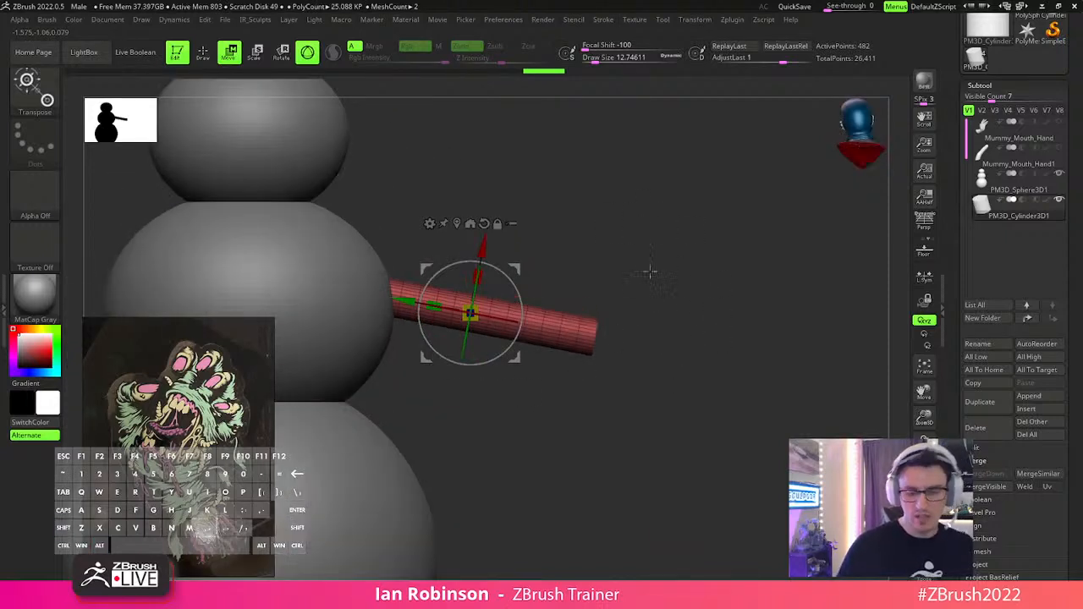
pyautogui.moveTo(523, 325); pyautogui.dragTo(519, 302)
pyautogui.moveTo(504, 253); pyautogui.dragTo(486, 288)
pyautogui.moveTo(391, 312); pyautogui.dragTo(370, 299)
pyautogui.keyDown('alt'); pyautogui.moveTo(636, 254); pyautogui.dragTo(637, 221); pyautogui.keyUp('alt')
# Copy the arm segment outward along its length as a forearm, bend it at the elbow, and return to draw mode.
pyautogui.keyDown('ctrl'); pyautogui.moveTo(366, 269); pyautogui.dragTo(546, 370); pyautogui.keyUp('ctrl')
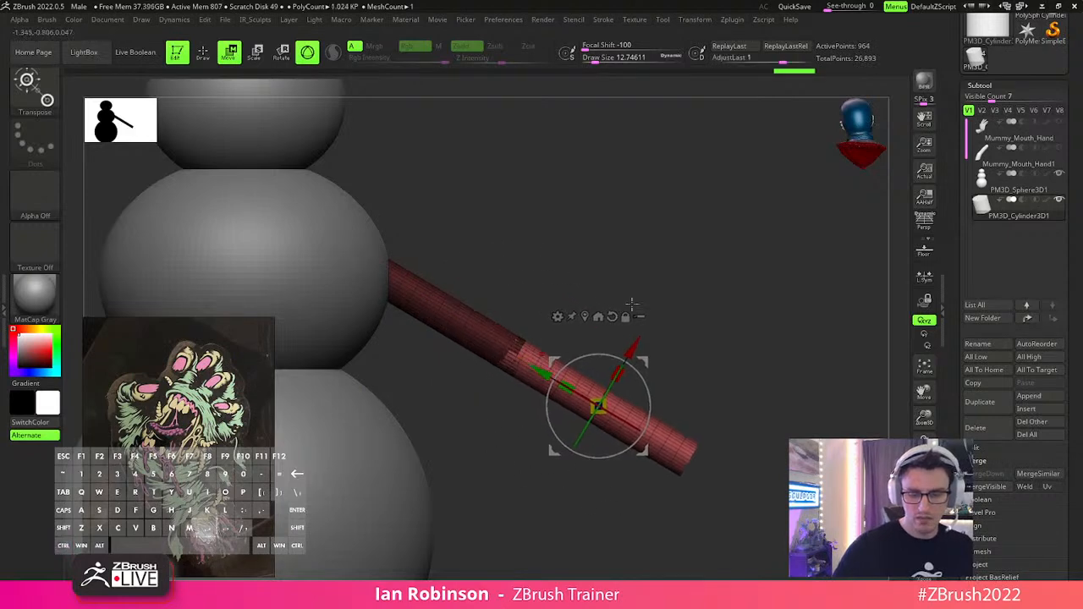
pyautogui.keyDown('shift'); pyautogui.moveTo(692, 364); pyautogui.dragTo(704, 448); pyautogui.keyUp('shift')
pyautogui.moveTo(572, 444); pyautogui.dragTo(494, 281)
pyautogui.moveTo(686, 342); pyautogui.dragTo(659, 227)
pyautogui.moveTo(484, 363); pyautogui.dragTo(481, 366)
pyautogui.moveTo(523, 303); pyautogui.dragTo(528, 320)
pyautogui.press('q')
pyautogui.press('f')
pyautogui.moveTo(723, 300)
pyautogui.mouseDown()
pyautogui.moveTo(779, 324)
pyautogui.moveTo(706, 329)
pyautogui.moveTo(779, 274)
pyautogui.moveTo(660, 310)
pyautogui.mouseUp()
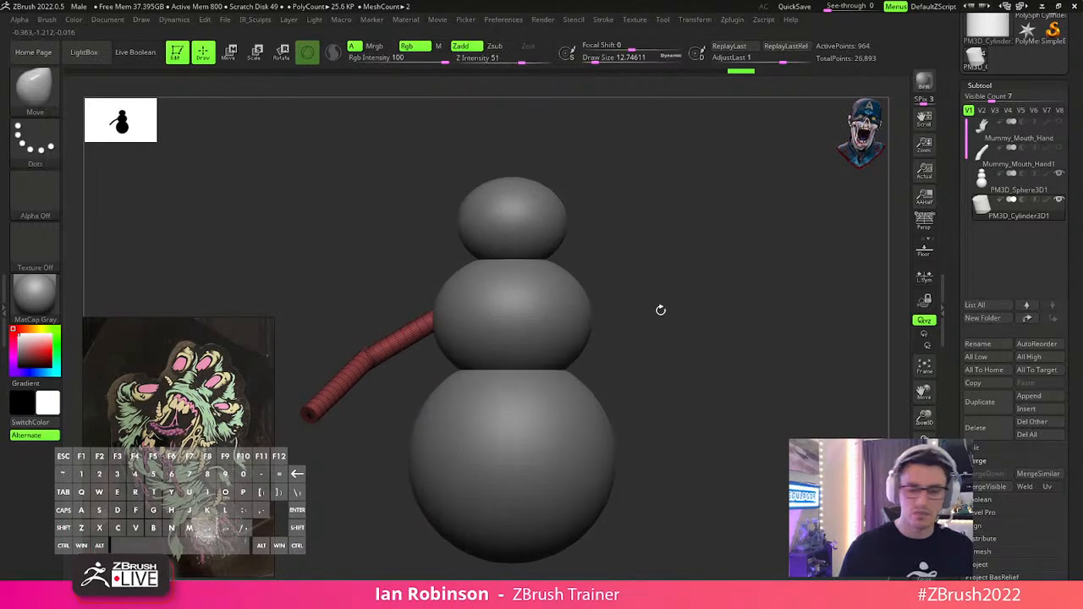
# Mirror and weld the arm subtool to create the matching arm on the snowman's other side.
pyautogui.press('space')
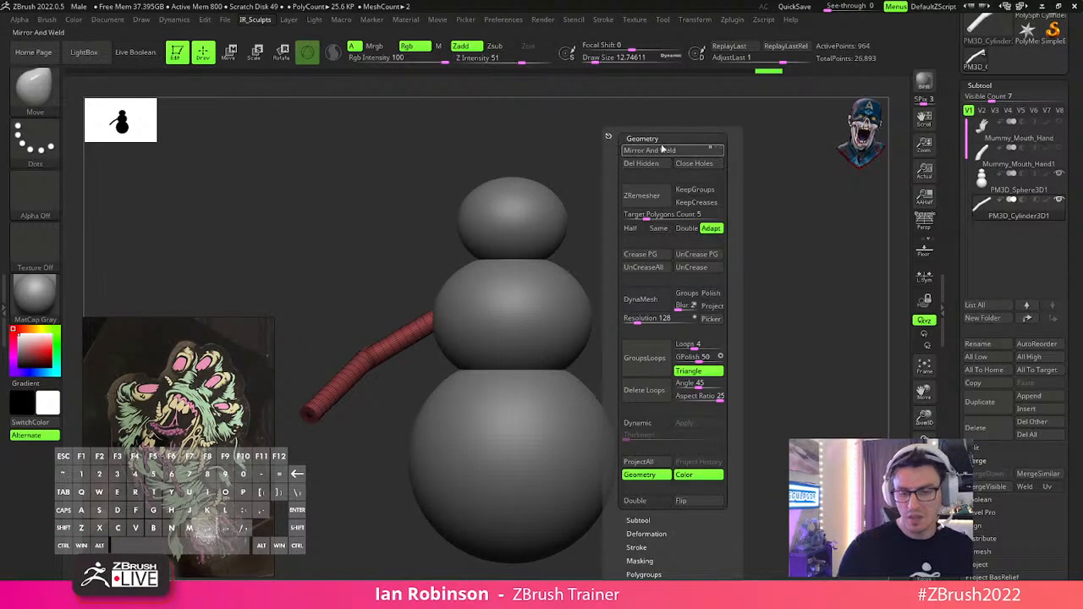
pyautogui.click(982, 85)
pyautogui.click(984, 98)
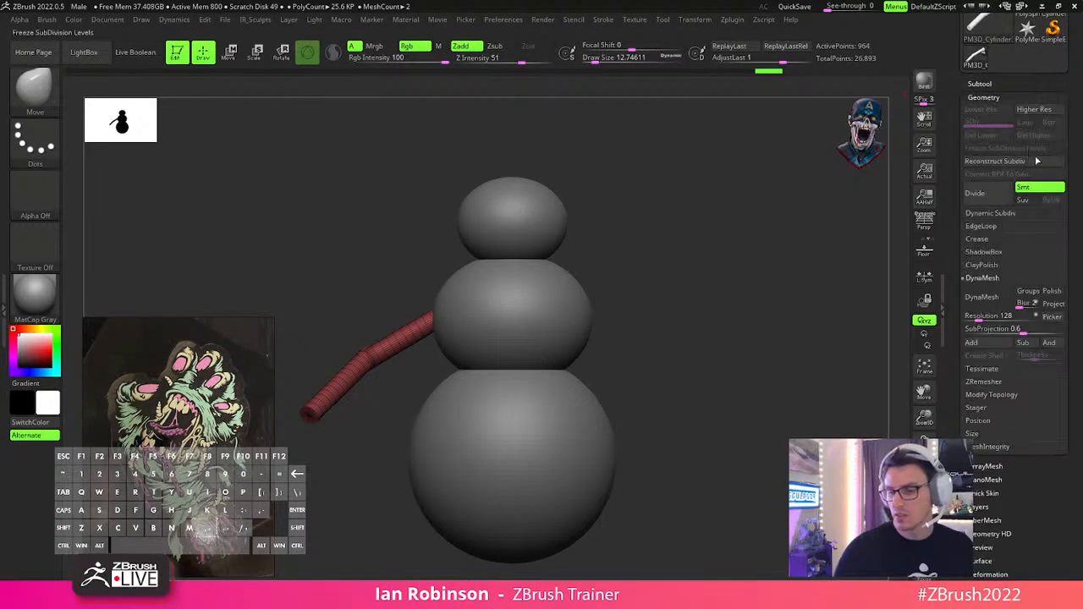
pyautogui.click(992, 395)
pyautogui.click(990, 356)
pyautogui.moveTo(733, 323); pyautogui.dragTo(736, 290)
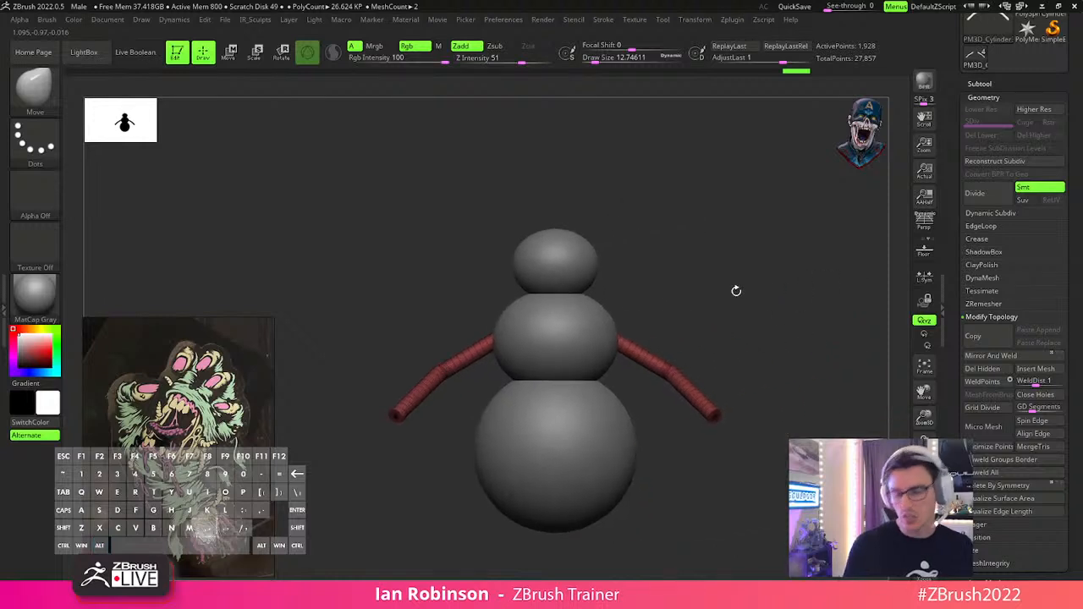
# Insert another Cylinder3D subtool, scale it down, and raise it above the snowman's head.
pyautogui.click(983, 81)
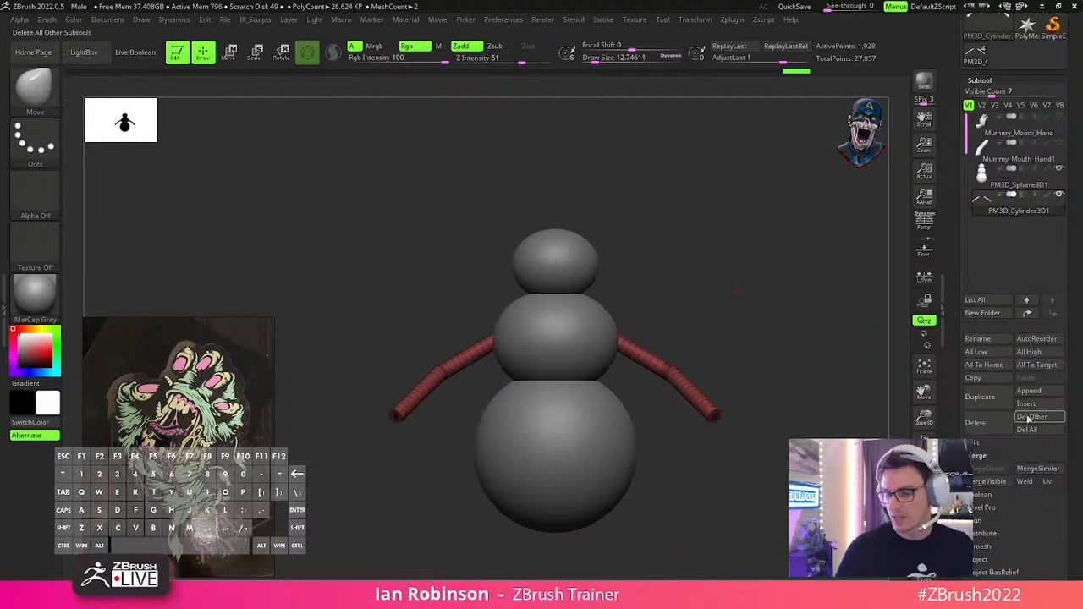
pyautogui.click(1038, 405)
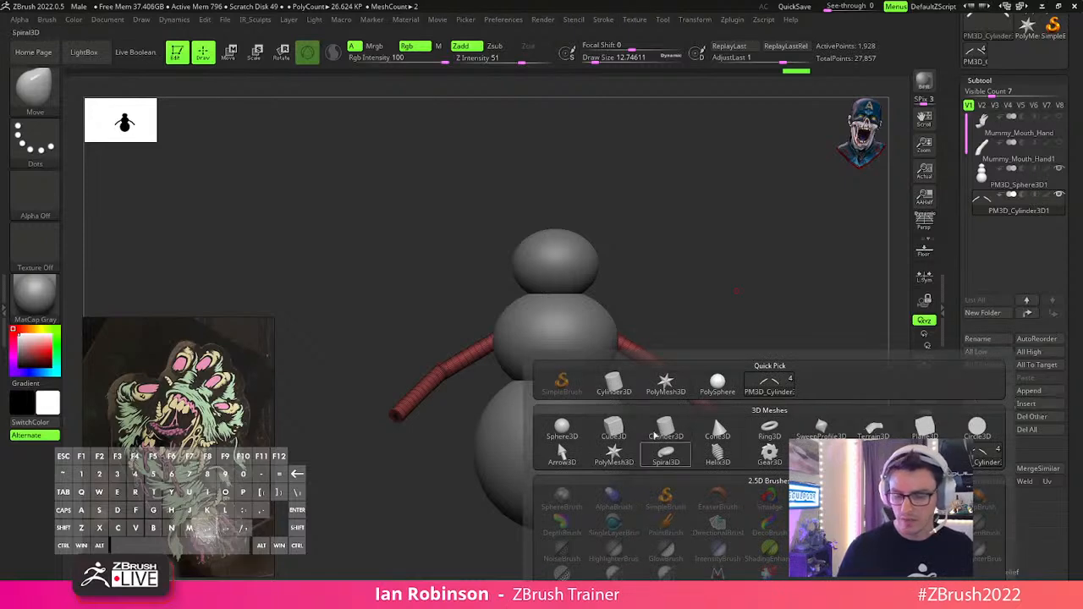
pyautogui.click(666, 429)
pyautogui.moveTo(555, 452); pyautogui.dragTo(551, 478)
pyautogui.moveTo(554, 389); pyautogui.dragTo(554, 128)
pyautogui.keyDown('alt'); pyautogui.moveTo(686, 233); pyautogui.dragTo(661, 375); pyautogui.keyUp('alt')
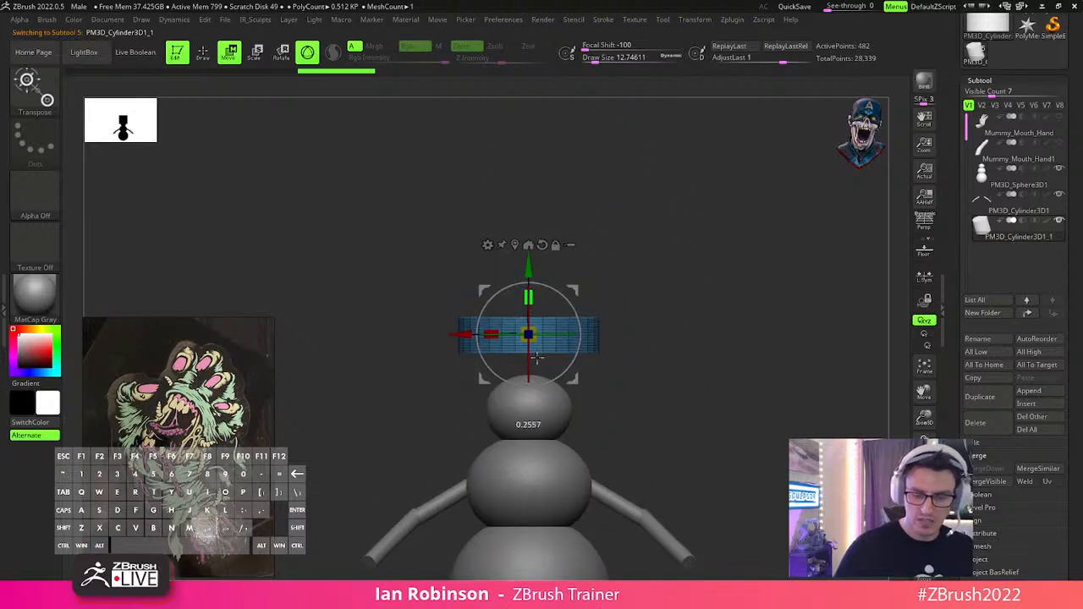
# Flatten the raised cylinder into a hat brim and lower it onto the head.
pyautogui.moveTo(531, 358); pyautogui.dragTo(533, 367)
pyautogui.moveTo(529, 269); pyautogui.dragTo(529, 306)
pyautogui.keyDown('shift'); pyautogui.moveTo(650, 292); pyautogui.dragTo(712, 285); pyautogui.keyUp('shift')
pyautogui.keyDown('alt'); pyautogui.moveTo(703, 296); pyautogui.dragTo(667, 393); pyautogui.keyUp('alt')
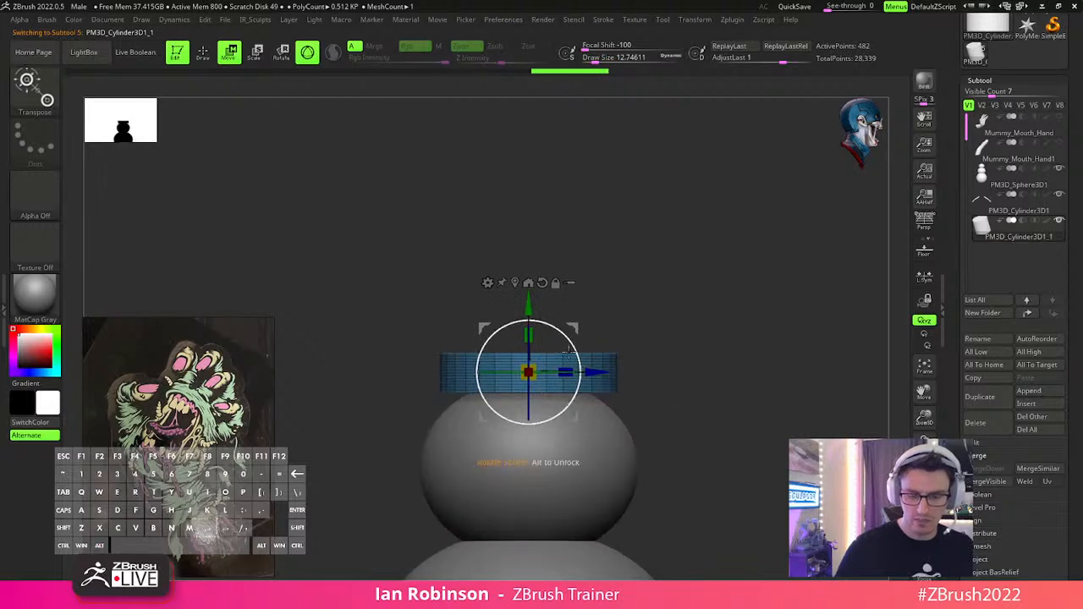
# Copy the brim upward as a narrower, taller hat crown, seat it on the brim, and clear the mask in draw mode.
pyautogui.press('ctrl')
pyautogui.keyDown('ctrl'); pyautogui.moveTo(528, 308); pyautogui.dragTo(545, 70); pyautogui.keyUp('ctrl')
pyautogui.moveTo(530, 333); pyautogui.dragTo(532, 387)
pyautogui.moveTo(530, 251); pyautogui.dragTo(530, 229)
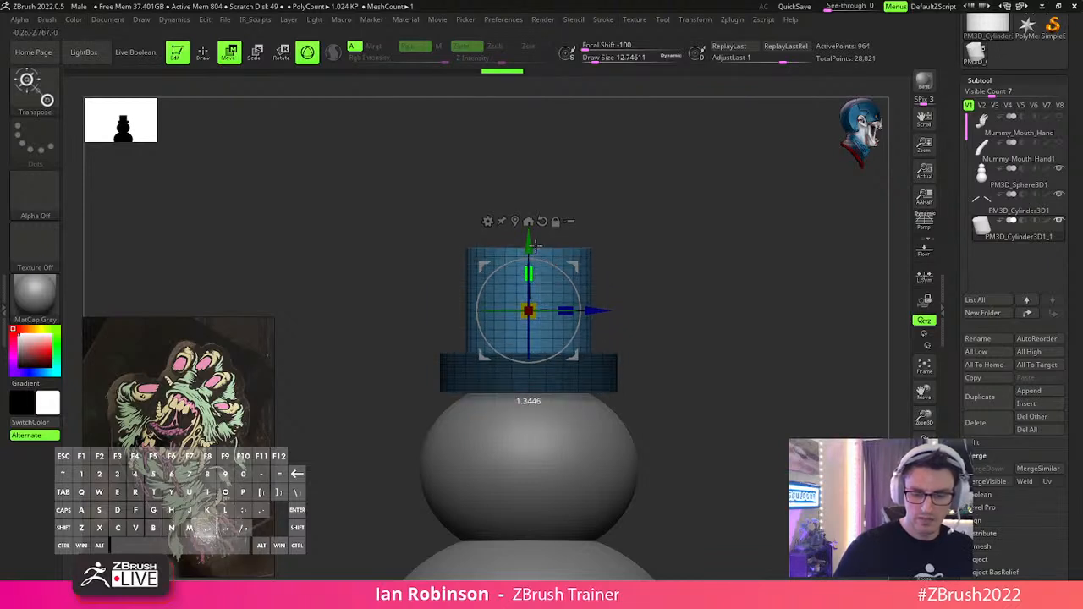
pyautogui.press('q')
pyautogui.keyDown('ctrl'); pyautogui.moveTo(731, 280); pyautogui.dragTo(761, 270, button='right'); pyautogui.keyUp('ctrl')
pyautogui.keyDown('alt'); pyautogui.moveTo(760, 270); pyautogui.dragTo(771, 320); pyautogui.keyUp('alt')
pyautogui.keyDown('ctrl'); pyautogui.moveTo(758, 343); pyautogui.dragTo(767, 369); pyautogui.keyUp('ctrl')
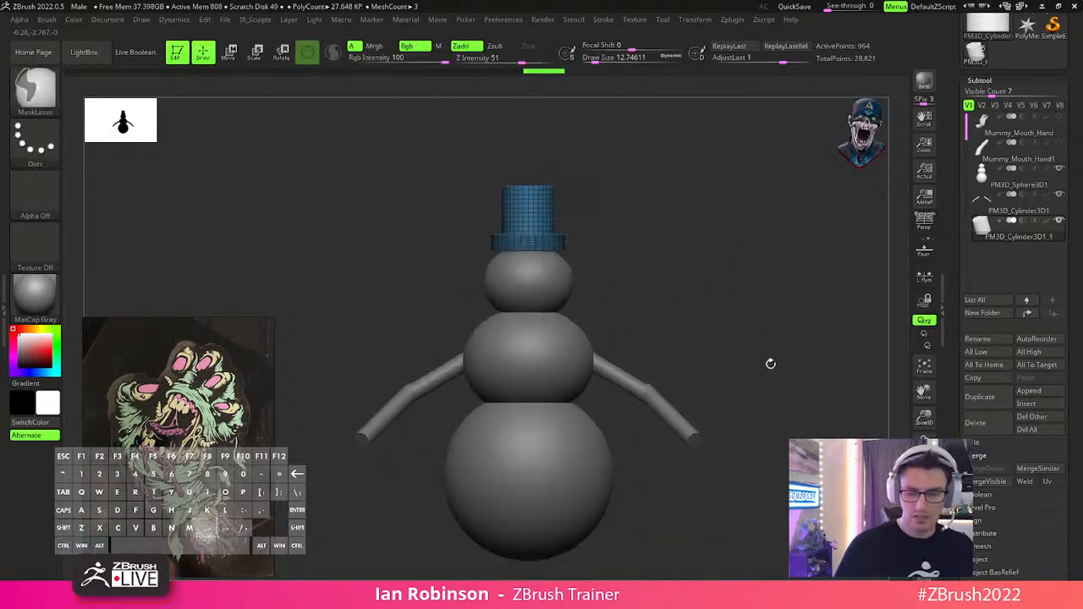
# Browse the insert-mesh brushes and choose the Sphere 32 mesh of the IMM Primitives brush.
pyautogui.keyDown('shift'); pyautogui.moveTo(783, 314); pyautogui.dragTo(780, 308); pyautogui.keyUp('shift')
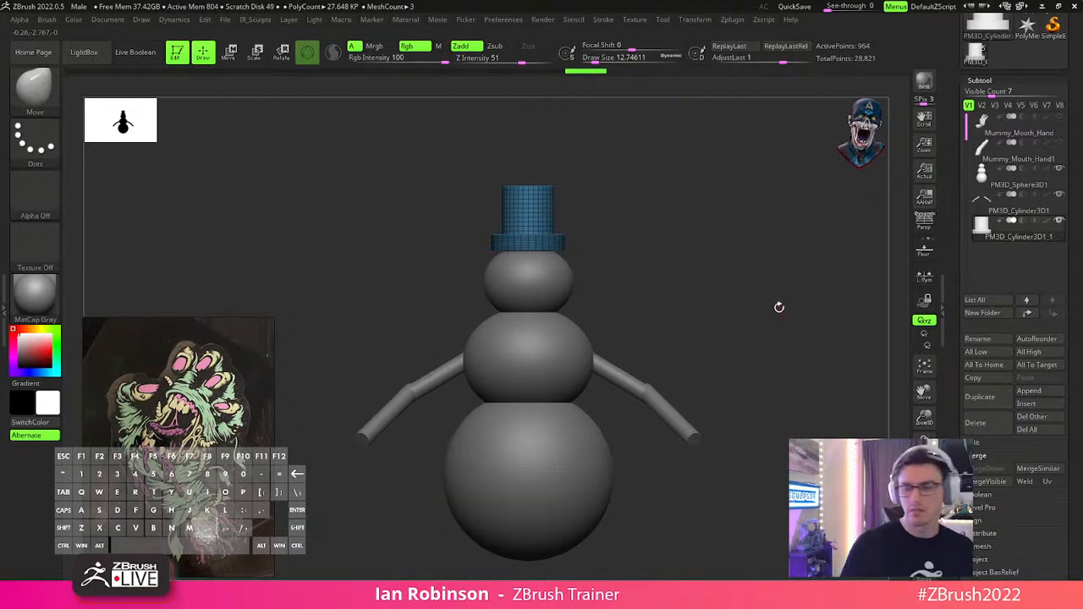
pyautogui.keyDown('ctrl'); pyautogui.moveTo(779, 307); pyautogui.dragTo(754, 290, button='right'); pyautogui.keyUp('ctrl')
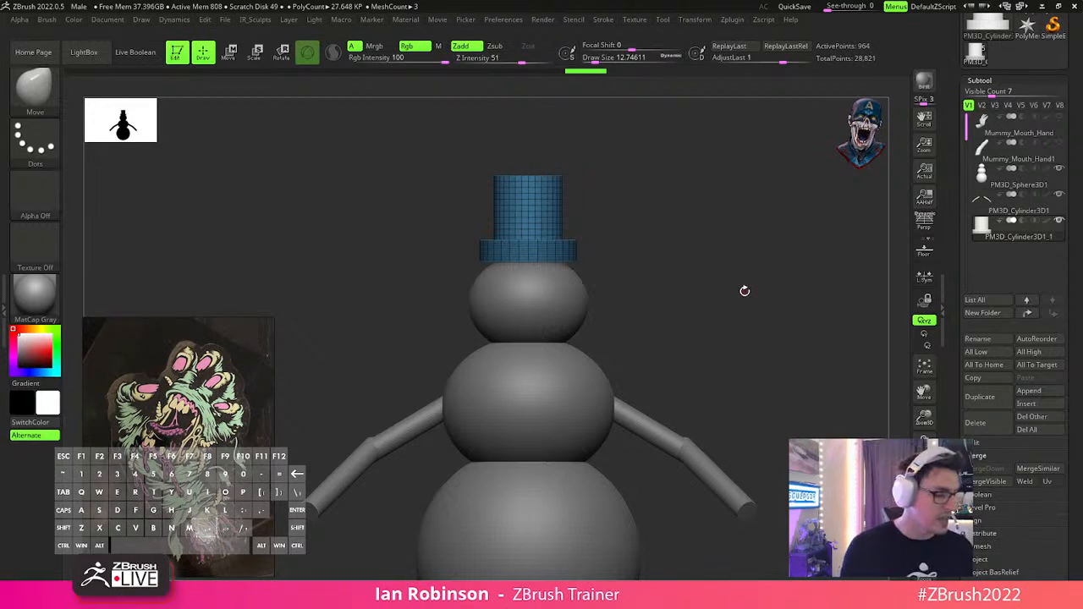
pyautogui.press('b')
pyautogui.press('i')
pyautogui.press('a')
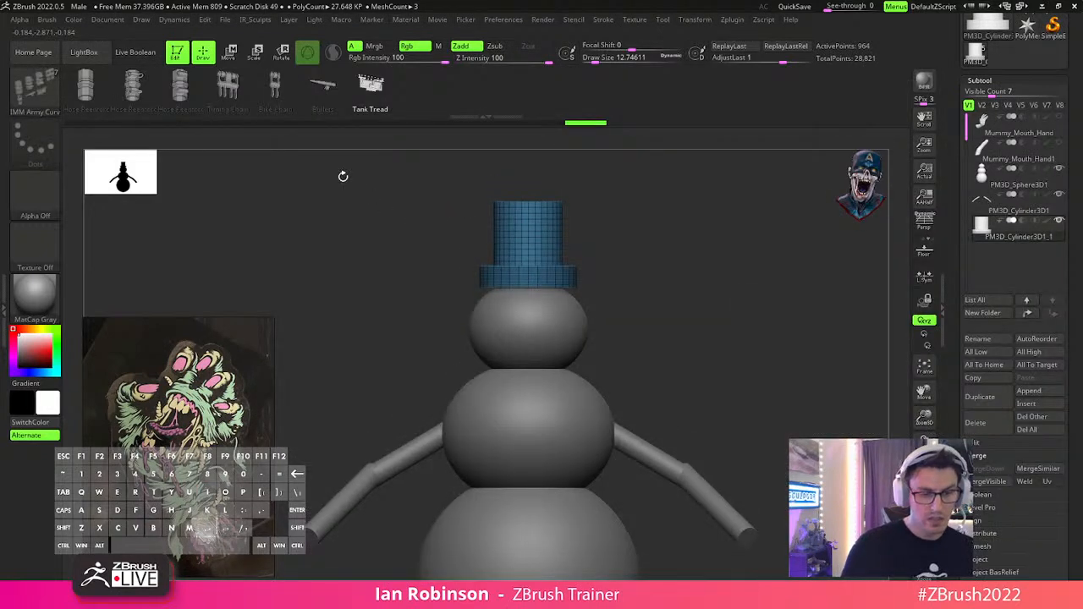
pyautogui.press('b')
pyautogui.press('i')
pyautogui.press('h')
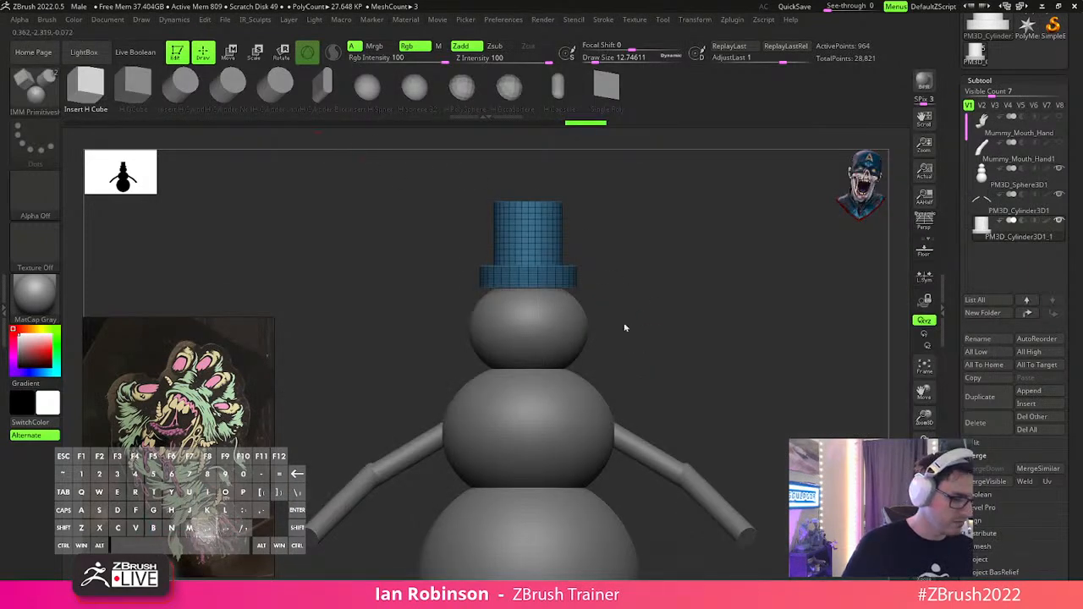
pyautogui.press('b')
pyautogui.press('i')
pyautogui.press('p')
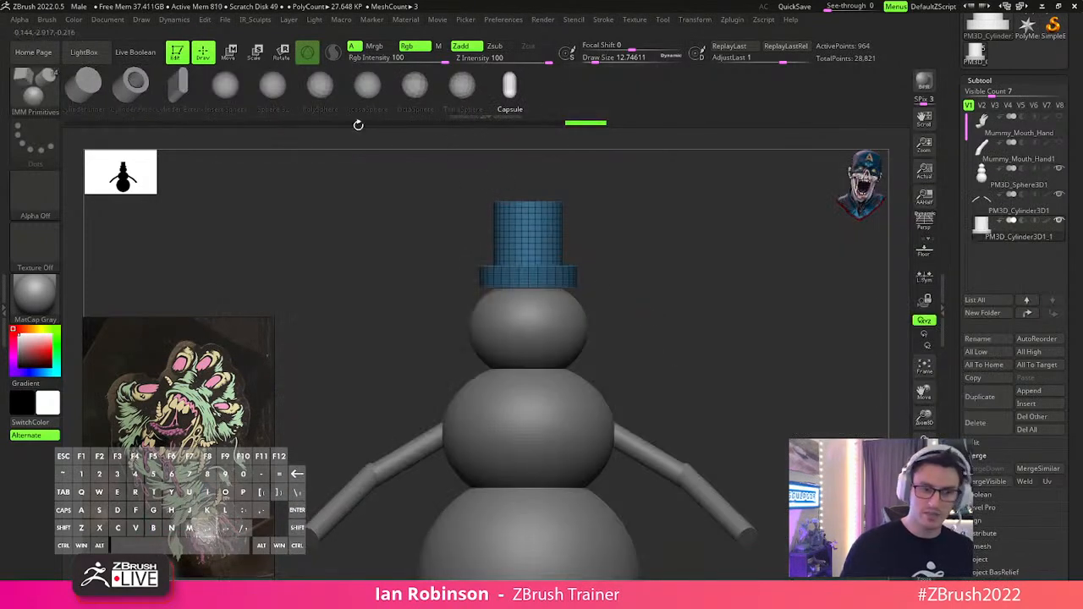
pyautogui.click(272, 84)
# Insert a mirrored pair of Sphere 32 eyes on the snowman's head and position them on the face.
pyautogui.keyDown('ctrl'); pyautogui.moveTo(737, 259); pyautogui.dragTo(557, 363, button='right'); pyautogui.keyUp('ctrl')
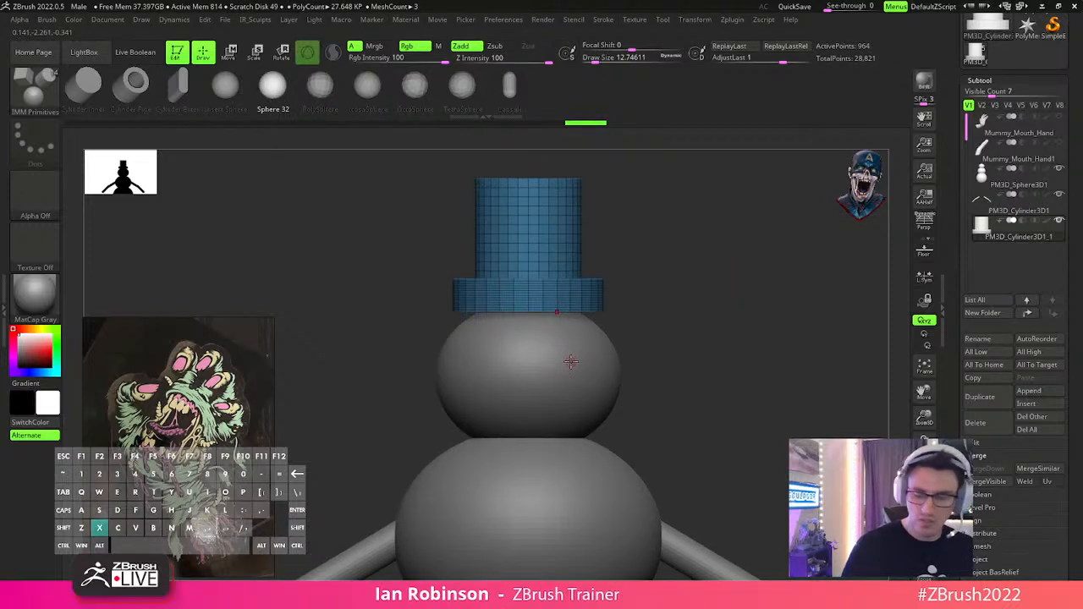
pyautogui.moveTo(570, 359); pyautogui.dragTo(705, 345)
pyautogui.press('w')
pyautogui.moveTo(632, 358); pyautogui.dragTo(591, 365)
pyautogui.keyDown('shift'); pyautogui.moveTo(631, 364); pyautogui.dragTo(601, 362); pyautogui.keyUp('shift')
pyautogui.moveTo(530, 288); pyautogui.dragTo(531, 306)
pyautogui.moveTo(597, 338); pyautogui.dragTo(584, 280)
pyautogui.moveTo(523, 337); pyautogui.dragTo(539, 365)
pyautogui.hotkey('ctrl', 'z')
# Examine the placement of the eyes and the whole snowman from the side and the front.
pyautogui.press('q')
pyautogui.moveTo(619, 336)
pyautogui.keyDown('shift'); pyautogui.mouseDown(button='right')
pyautogui.moveTo(687, 365)
pyautogui.moveTo(750, 312)
pyautogui.moveTo(766, 314)
pyautogui.moveTo(778, 355)
pyautogui.moveTo(724, 333)
pyautogui.moveTo(652, 355)
pyautogui.mouseUp(button='right'); pyautogui.keyUp('shift')
pyautogui.press('w')
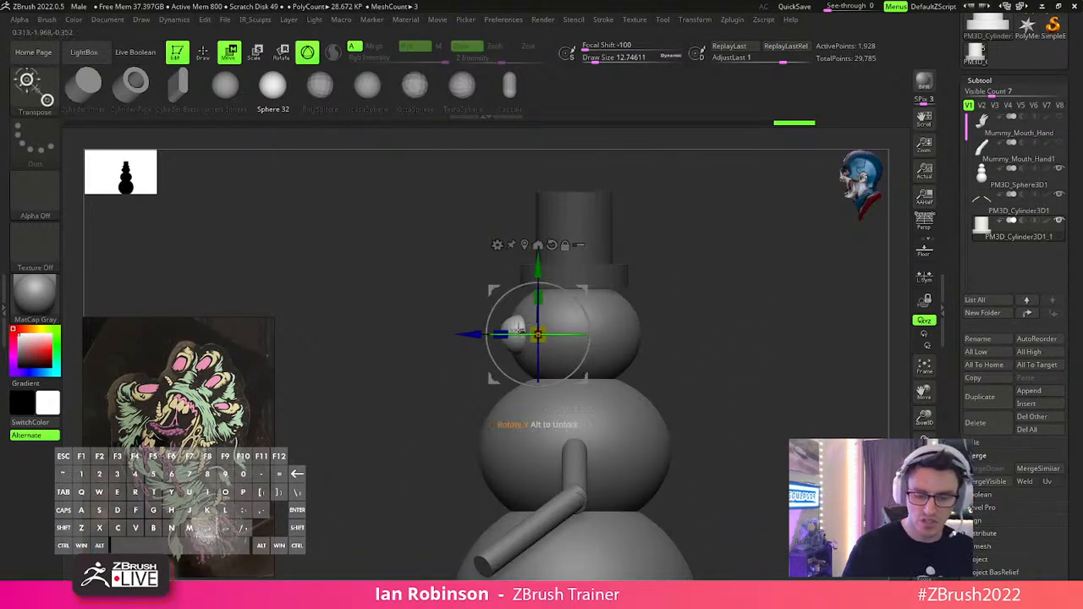
pyautogui.press('q')
pyautogui.keyDown('shift'); pyautogui.moveTo(522, 330); pyautogui.dragTo(776, 312, button='right'); pyautogui.keyUp('shift')
pyautogui.moveTo(748, 355)
pyautogui.keyDown('ctrl'); pyautogui.mouseDown(button='right')
pyautogui.moveTo(726, 293)
pyautogui.moveTo(741, 287)
pyautogui.mouseUp(button='right'); pyautogui.keyUp('ctrl')
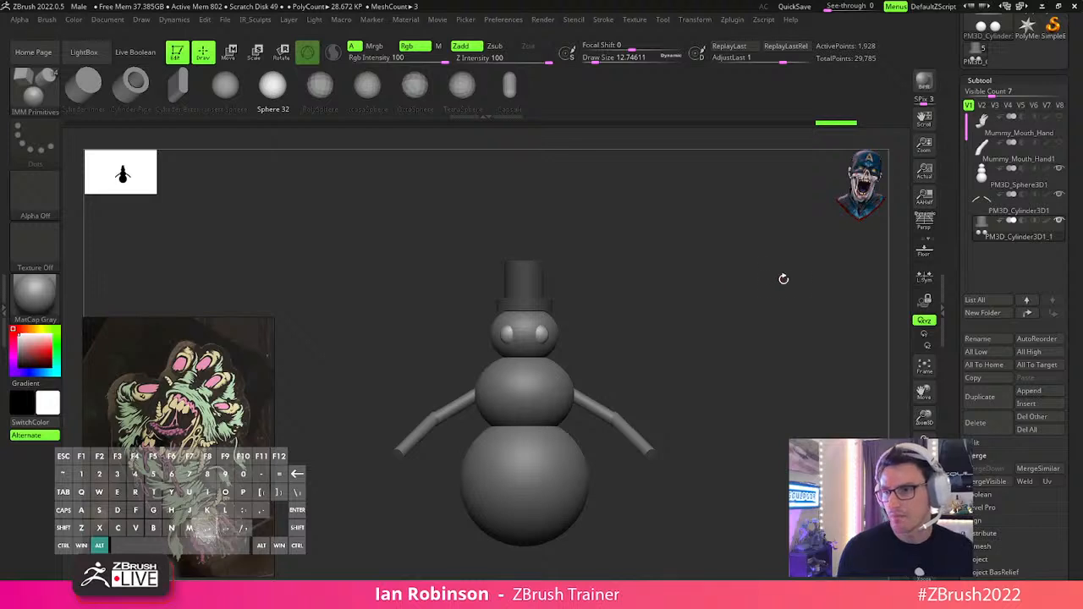
pyautogui.moveTo(782, 278); pyautogui.dragTo(768, 291)
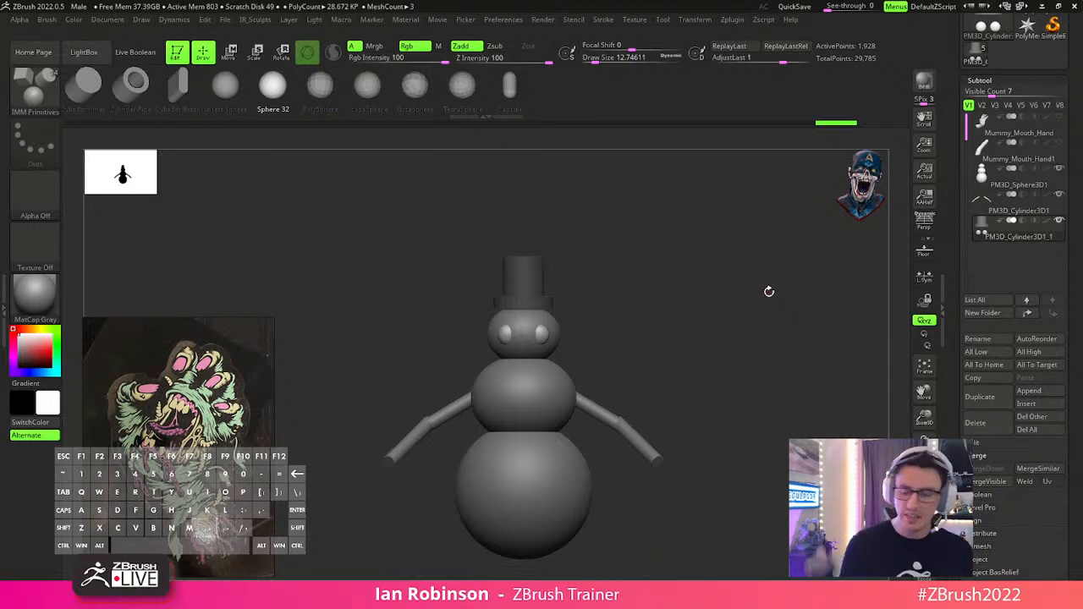
pyautogui.moveTo(768, 291); pyautogui.dragTo(703, 230)
pyautogui.press('w')
pyautogui.press('q')
pyautogui.keyDown('alt'); pyautogui.moveTo(764, 330); pyautogui.dragTo(764, 343); pyautogui.keyUp('alt')
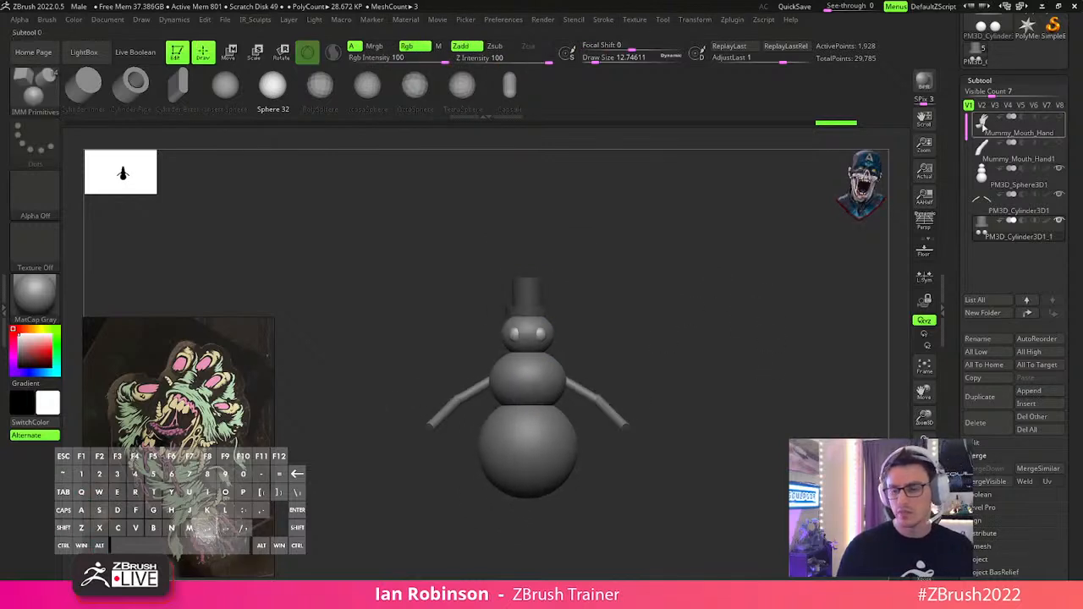
# Hide the snowman subtools, with the spheres moved to the end of the list, and frame the Mummy_Mouth_Hand subtool.
pyautogui.click(1059, 172)
pyautogui.moveTo(1049, 181); pyautogui.dragTo(1043, 230)
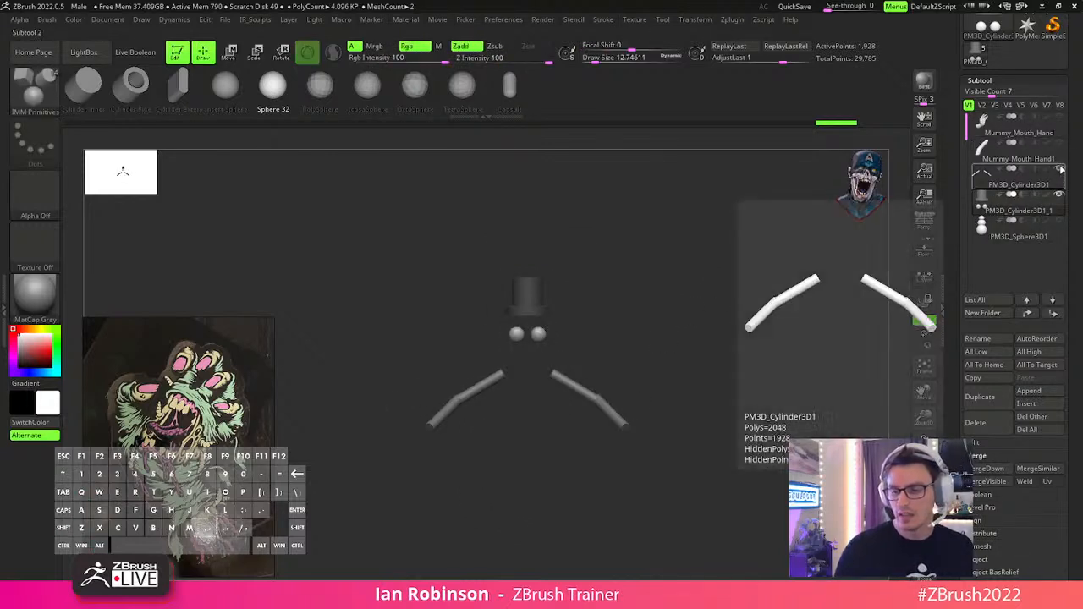
pyautogui.click(1059, 194)
pyautogui.click(1020, 136)
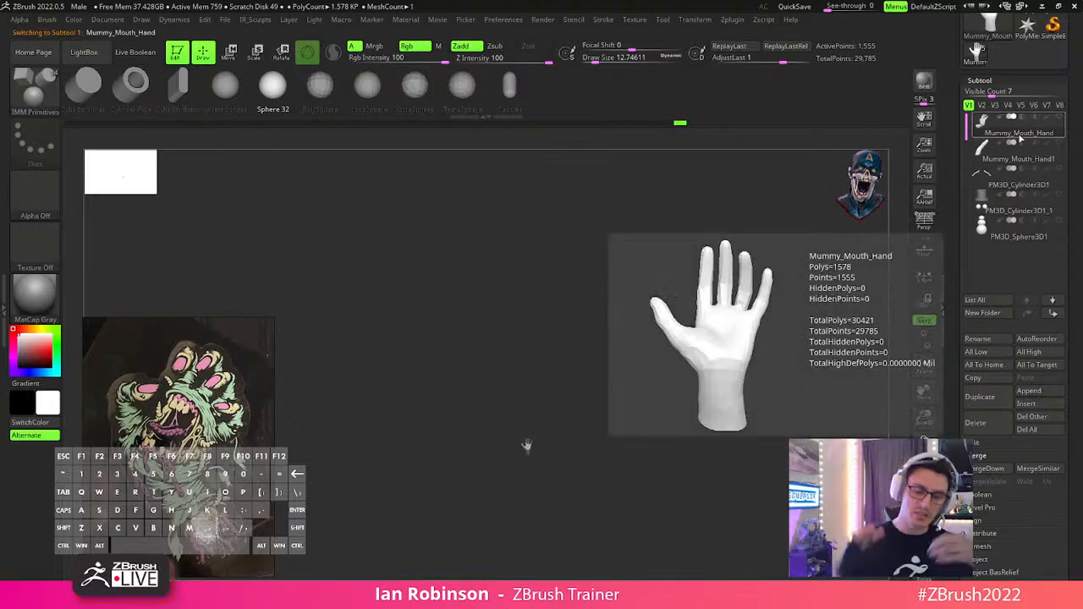
pyautogui.press('f')
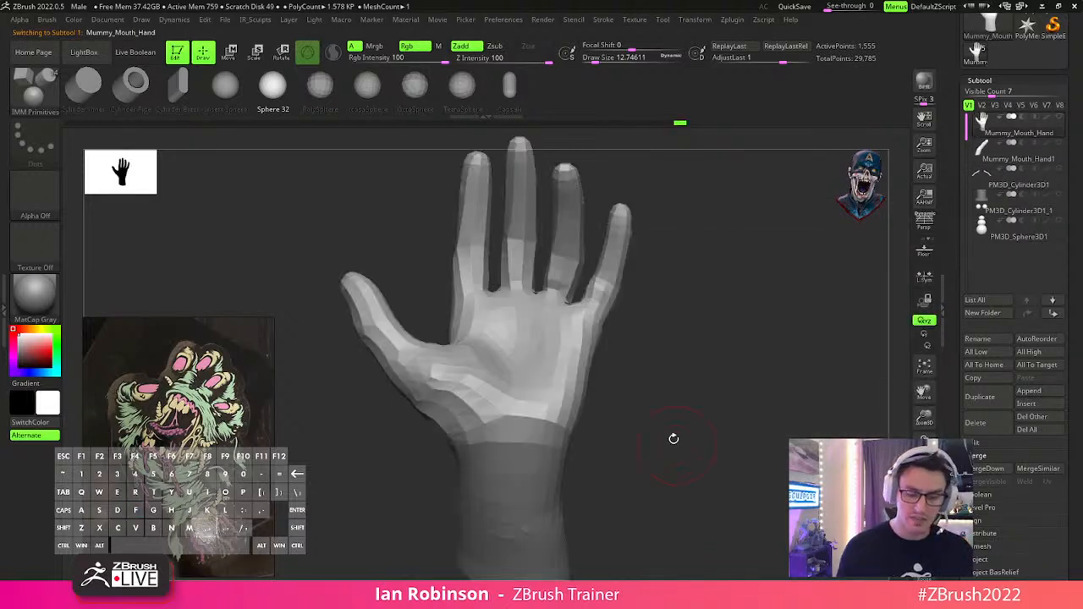
# Reset the gizmo's orientation on the hand and return to draw mode.
pyautogui.press('w')
pyautogui.keyDown('alt'); pyautogui.moveTo(704, 375); pyautogui.dragTo(666, 319); pyautogui.keyUp('alt')
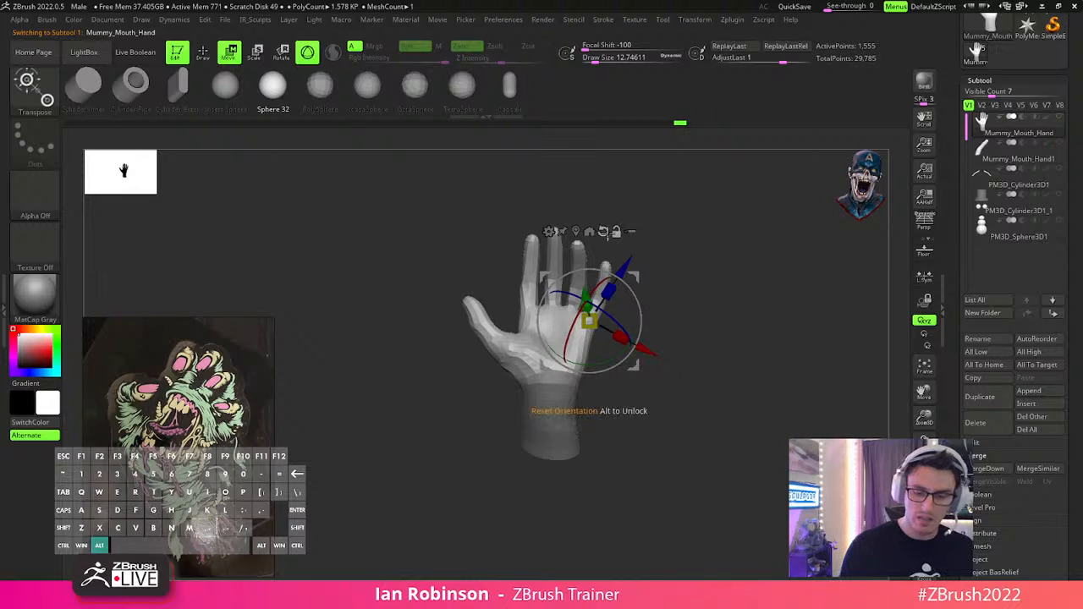
pyautogui.keyDown('alt'); pyautogui.click(606, 233); pyautogui.keyUp('alt')
pyautogui.moveTo(536, 344); pyautogui.dragTo(622, 241)
pyautogui.press('q')
pyautogui.moveTo(746, 357)
pyautogui.keyDown('alt'); pyautogui.mouseDown()
pyautogui.moveTo(746, 324)
pyautogui.moveTo(726, 373)
pyautogui.mouseUp(); pyautogui.keyUp('alt')
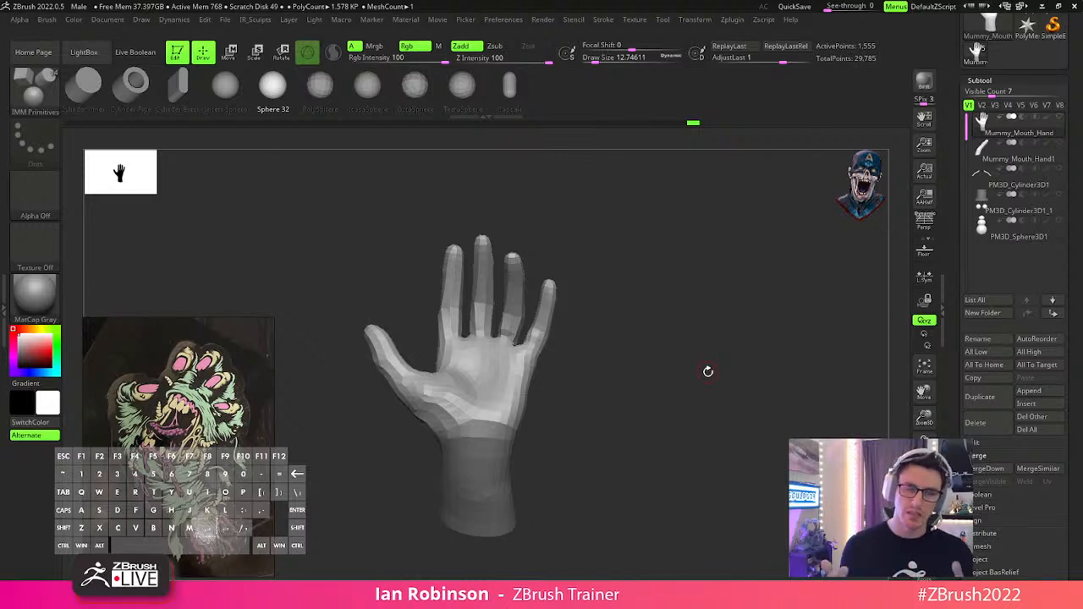
pyautogui.moveTo(708, 371); pyautogui.dragTo(728, 357)
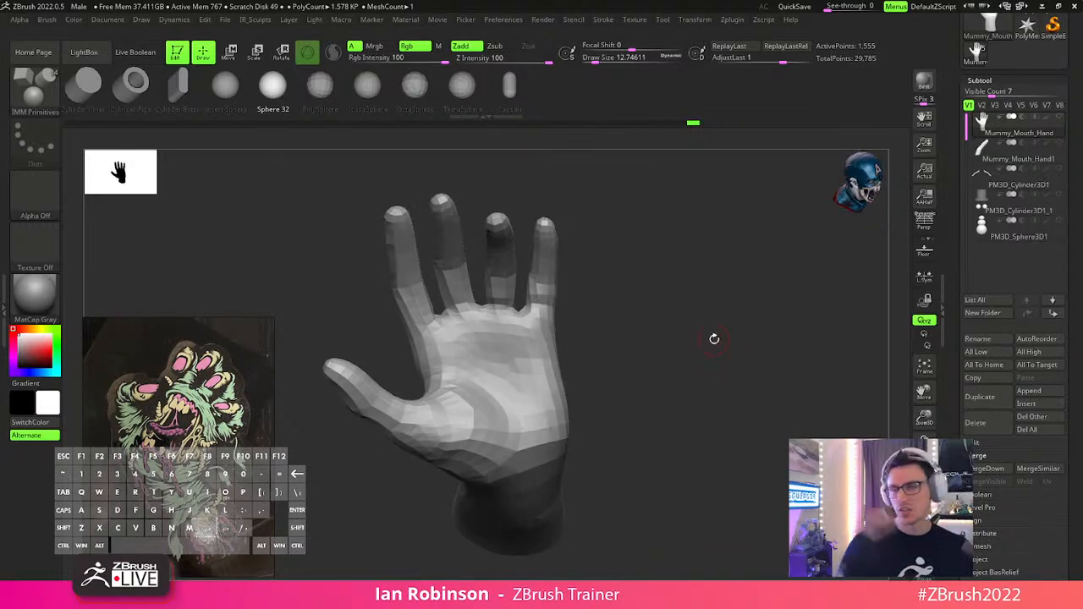
# Select the Mummy_Mouth_Hand1 finger subtool, show its polyframe, and set the draw size to 8.10567.
pyautogui.click(1007, 158)
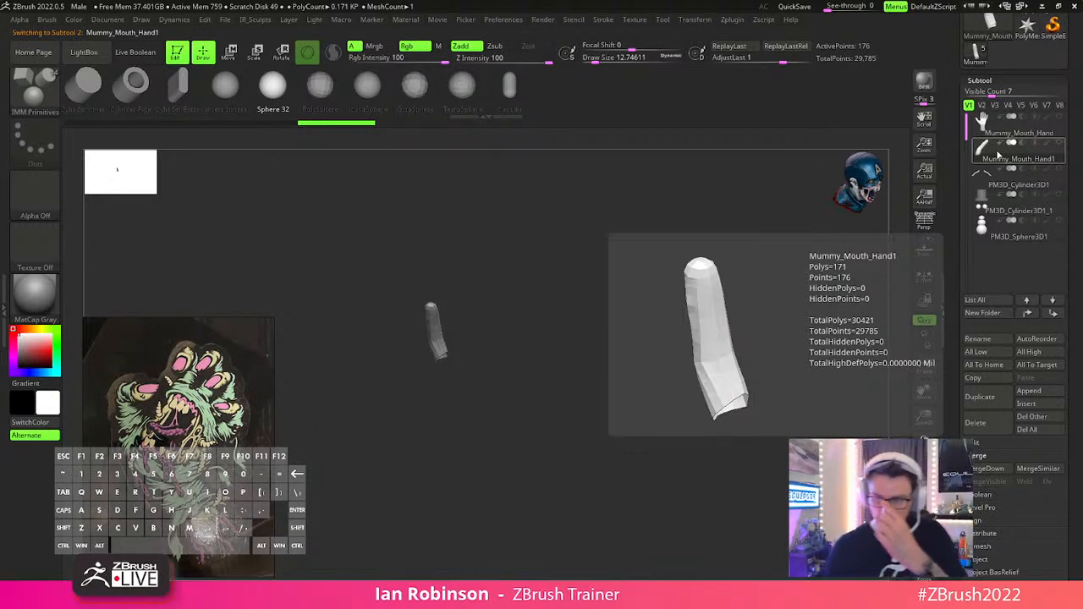
pyautogui.moveTo(541, 380)
pyautogui.mouseDown()
pyautogui.moveTo(602, 459)
pyautogui.moveTo(657, 411)
pyautogui.moveTo(708, 423)
pyautogui.mouseUp()
pyautogui.hotkey('shift', 'f')
pyautogui.press('s')
pyautogui.moveTo(655, 356)
pyautogui.mouseDown()
pyautogui.moveTo(649, 328)
pyautogui.moveTo(621, 377)
pyautogui.moveTo(624, 406)
pyautogui.moveTo(566, 412)
pyautogui.mouseUp()
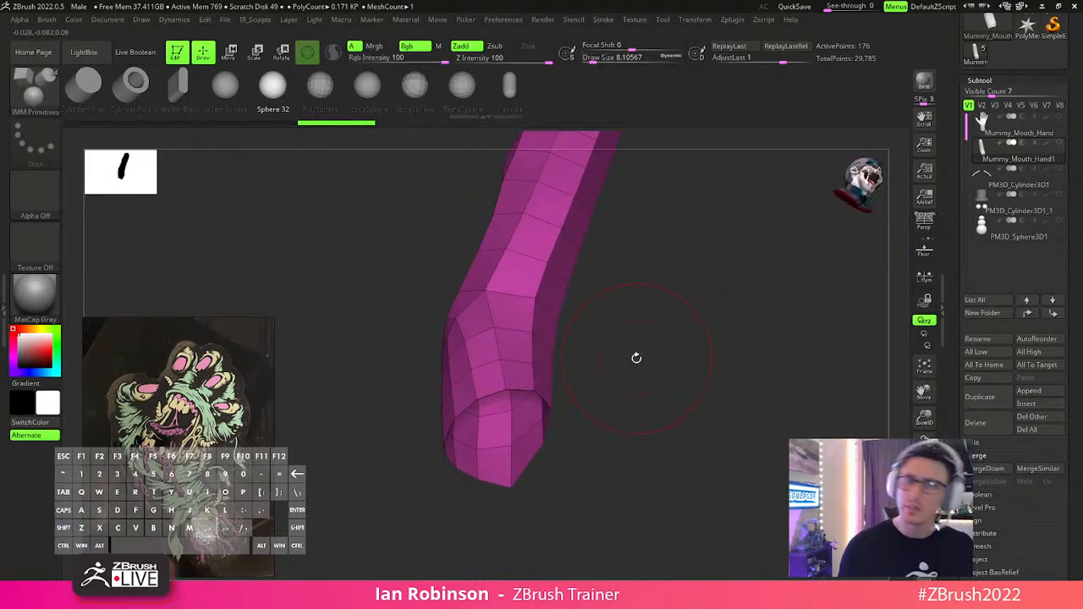
# Close the convex hole at the finger's base with ZModeler and assign the finger a single polygroup.
pyautogui.press('b')
pyautogui.press('z')
pyautogui.press('m')
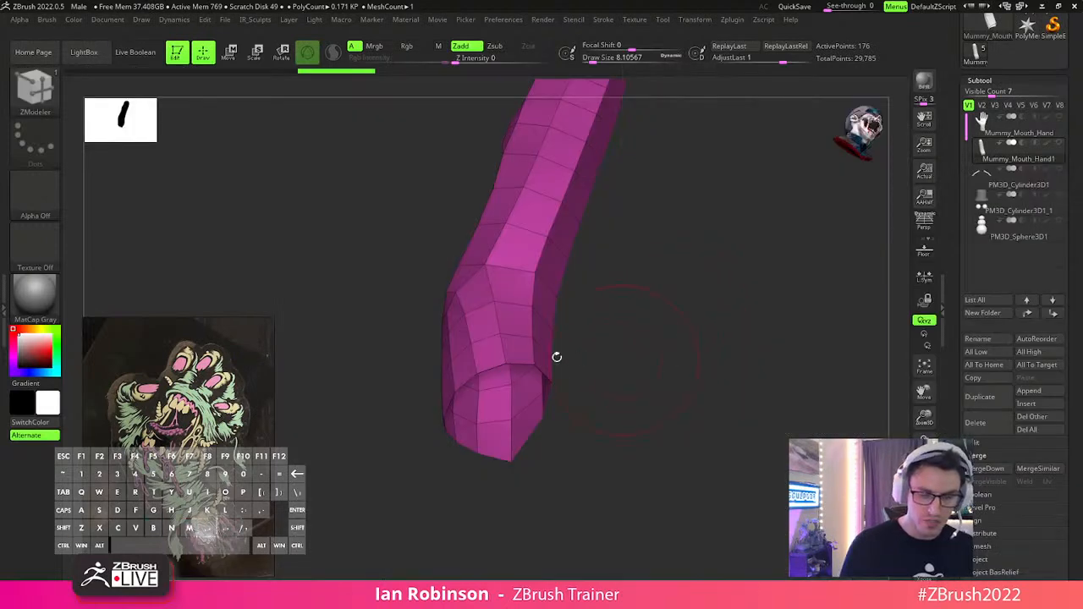
pyautogui.click(518, 375)
pyautogui.moveTo(627, 373); pyautogui.dragTo(674, 312)
pyautogui.hotkey('ctrl', 'w')
pyautogui.press('f')
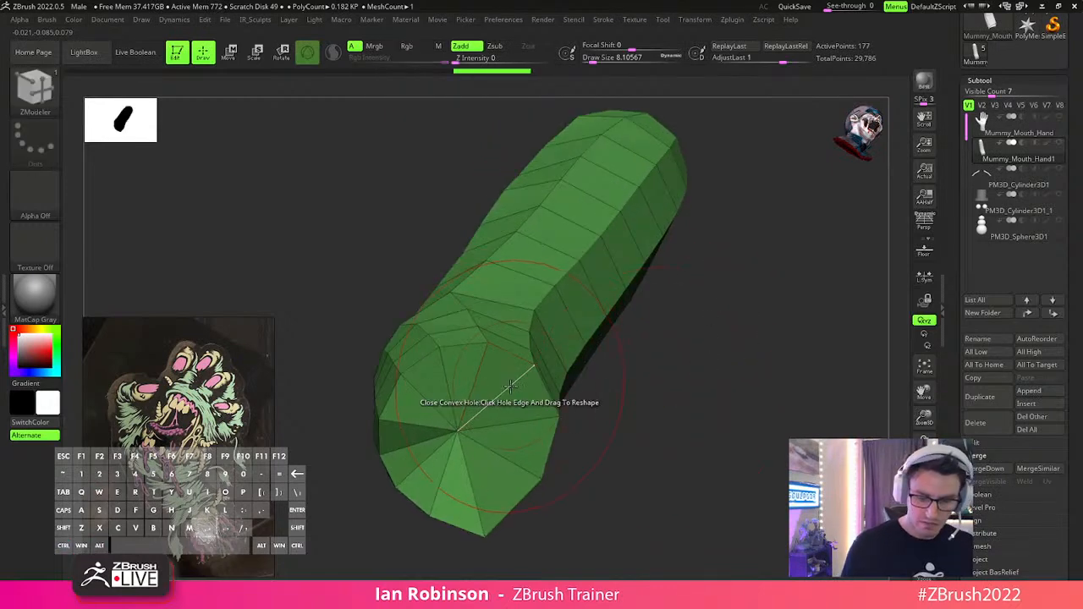
# Insert edge loops around the finger with ZModeler's Insert EdgeLoop action at draw size 2.77641.
pyautogui.press('space')
pyautogui.click(497, 265)
pyautogui.press('s')
pyautogui.moveTo(645, 366); pyautogui.dragTo(637, 365)
pyautogui.click(512, 383)
pyautogui.click(510, 387)
pyautogui.click(486, 413)
pyautogui.moveTo(669, 284); pyautogui.dragTo(690, 383)
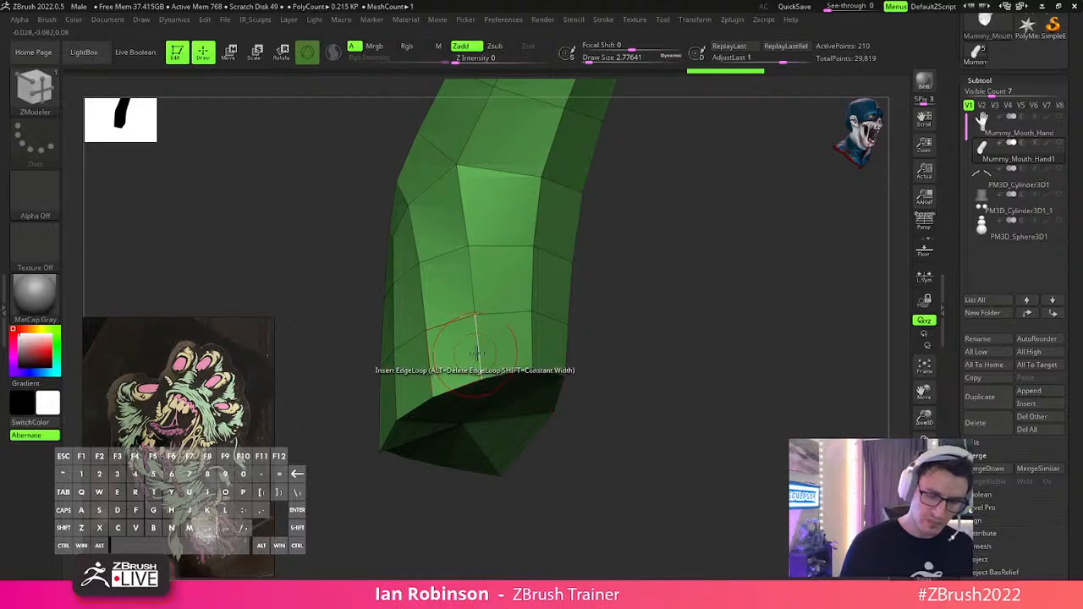
# Preview the finger smoothed with Dynamic Subdiv and without polyframe, and restore the low-poly polyframe display.
pyautogui.press('d')
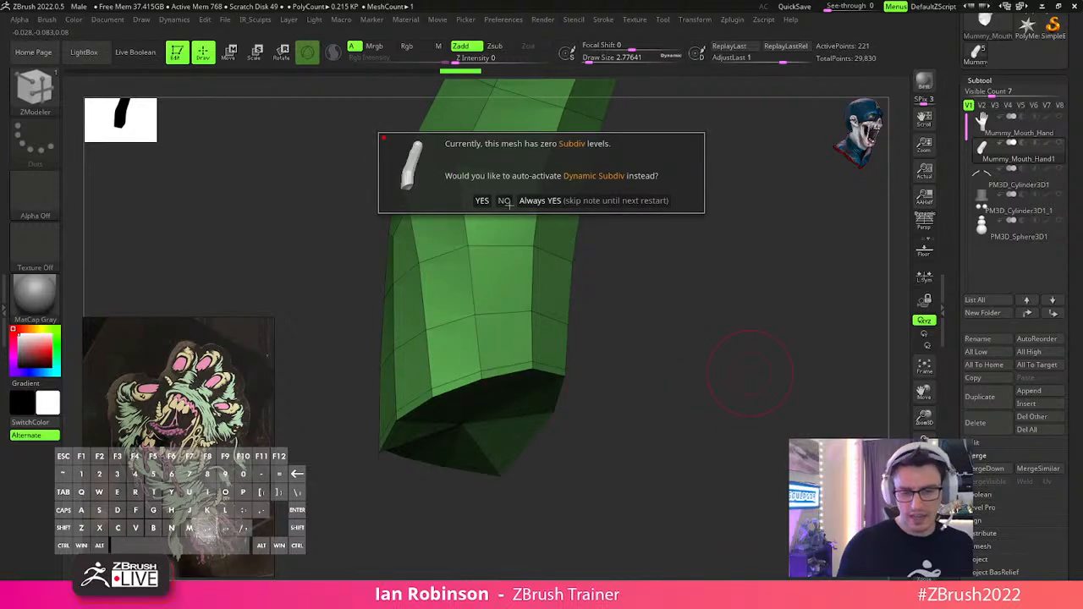
pyautogui.click(482, 201)
pyautogui.moveTo(703, 279)
pyautogui.mouseDown()
pyautogui.moveTo(714, 326)
pyautogui.moveTo(696, 387)
pyautogui.moveTo(751, 385)
pyautogui.moveTo(699, 387)
pyautogui.moveTo(719, 382)
pyautogui.moveTo(687, 322)
pyautogui.moveTo(729, 376)
pyautogui.moveTo(702, 358)
pyautogui.moveTo(701, 396)
pyautogui.moveTo(691, 392)
pyautogui.moveTo(679, 329)
pyautogui.mouseUp()
pyautogui.hotkey('shift', 'f')
pyautogui.hotkey('shift', 'd')
pyautogui.hotkey('shift', 'f')
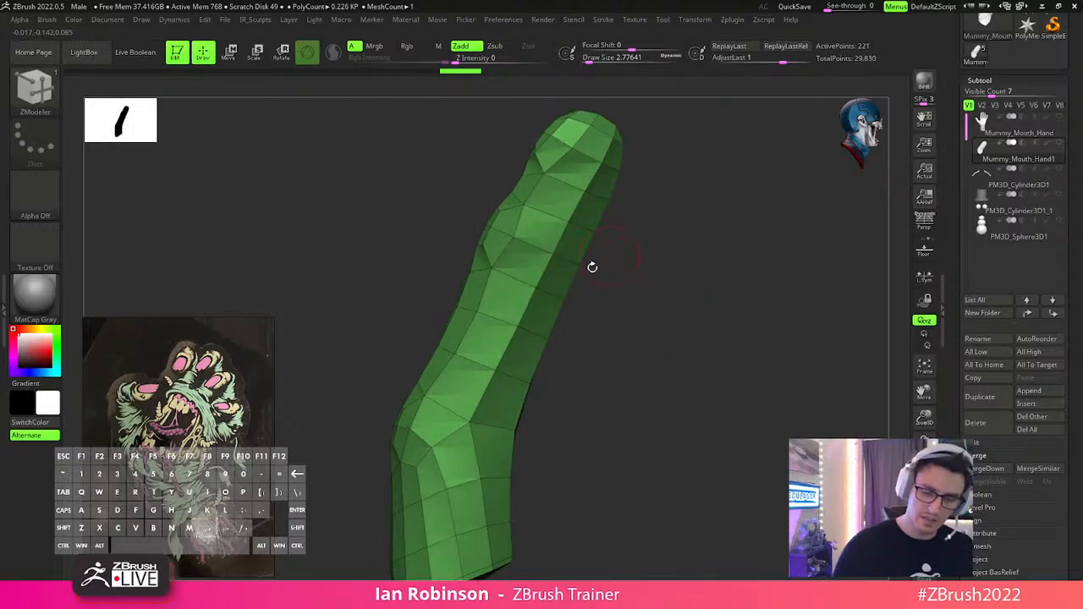
# Mask the lower finger, leaving the fingertip free, and place the move gizmo at the upper joint.
pyautogui.keyDown('ctrl'); pyautogui.moveTo(584, 273); pyautogui.dragTo(693, 154); pyautogui.keyUp('ctrl')
pyautogui.keyDown('ctrl'); pyautogui.click(643, 275); pyautogui.keyUp('ctrl')
pyautogui.press('w')
pyautogui.moveTo(714, 285)
pyautogui.mouseDown()
pyautogui.moveTo(659, 317)
pyautogui.moveTo(712, 306)
pyautogui.mouseUp()
pyautogui.moveTo(610, 258); pyautogui.dragTo(699, 264)
pyautogui.click(500, 259)
pyautogui.keyDown('alt'); pyautogui.moveTo(533, 276); pyautogui.dragTo(511, 283); pyautogui.keyUp('alt')
pyautogui.moveTo(618, 256); pyautogui.dragTo(606, 298)
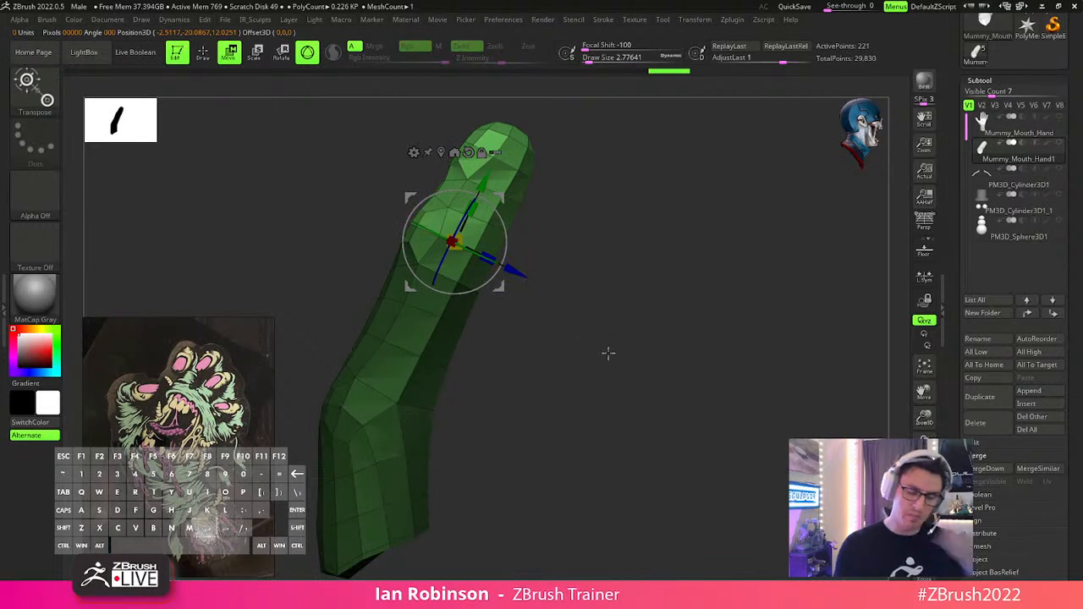
pyautogui.moveTo(692, 271)
pyautogui.mouseDown()
pyautogui.moveTo(682, 266)
pyautogui.moveTo(680, 286)
pyautogui.mouseUp()
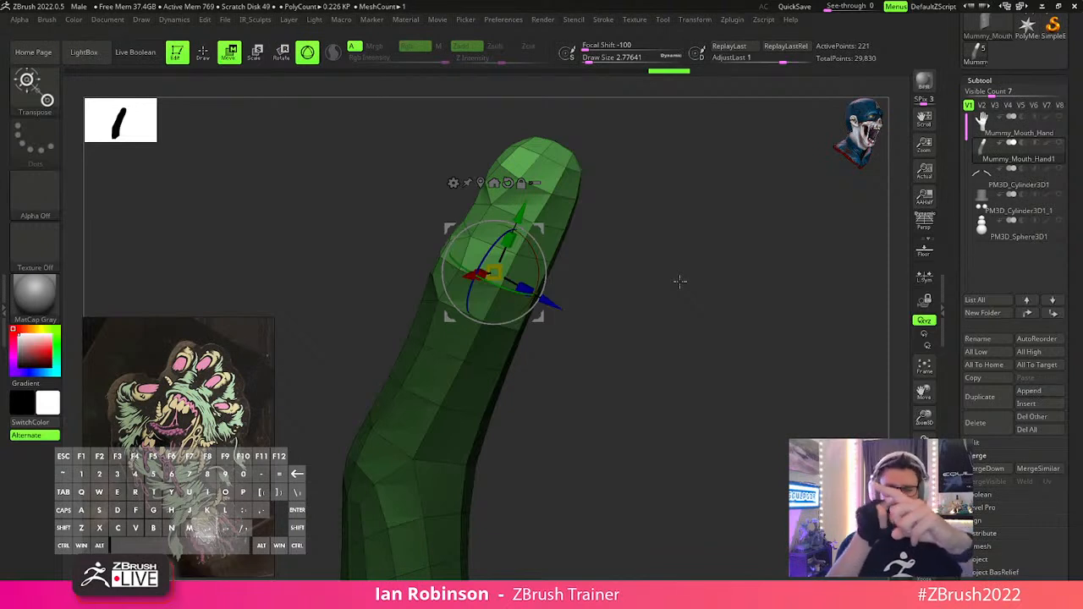
pyautogui.moveTo(680, 281); pyautogui.dragTo(668, 292)
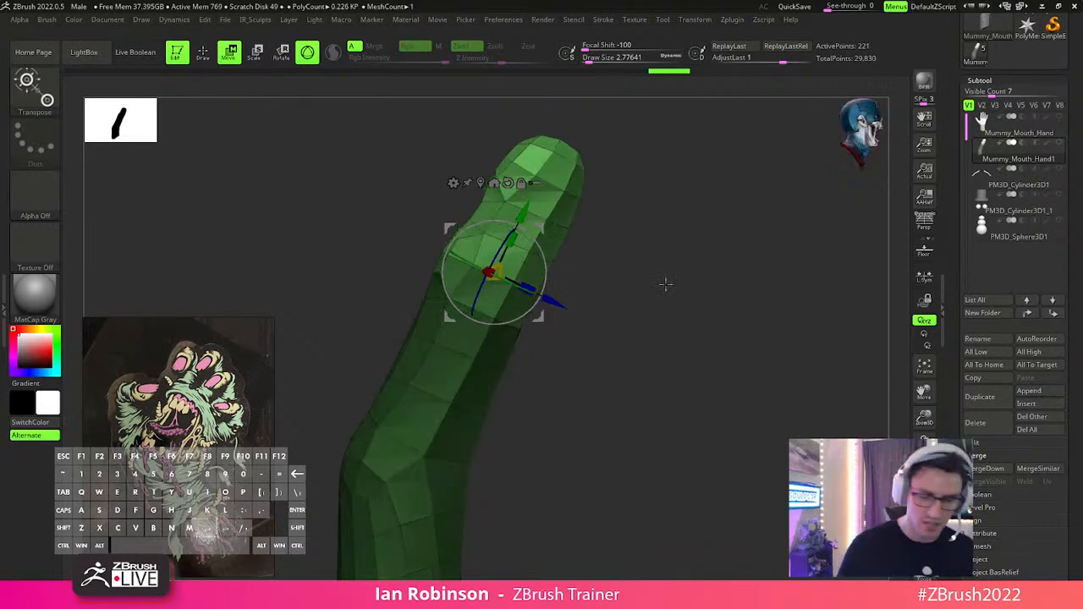
# Try rotating the fingertip about the joint, first with the sharp mask and again with a softened one.
pyautogui.moveTo(551, 257); pyautogui.dragTo(535, 322)
pyautogui.hotkey('ctrl', 'z')
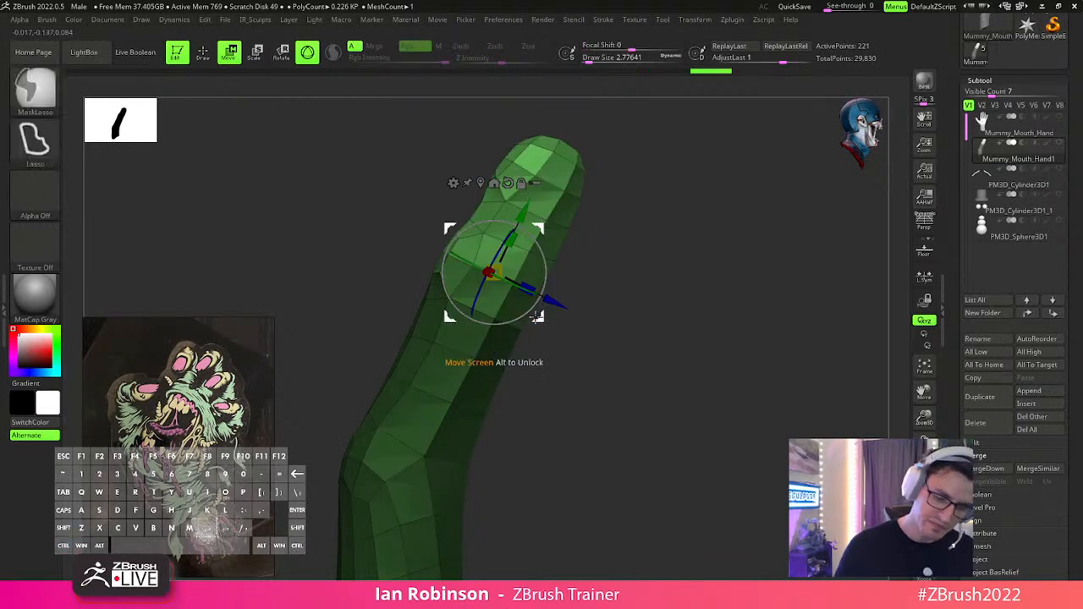
pyautogui.press('b')
pyautogui.press('z')
pyautogui.press('m')
pyautogui.press('ctrl')
pyautogui.press('w')
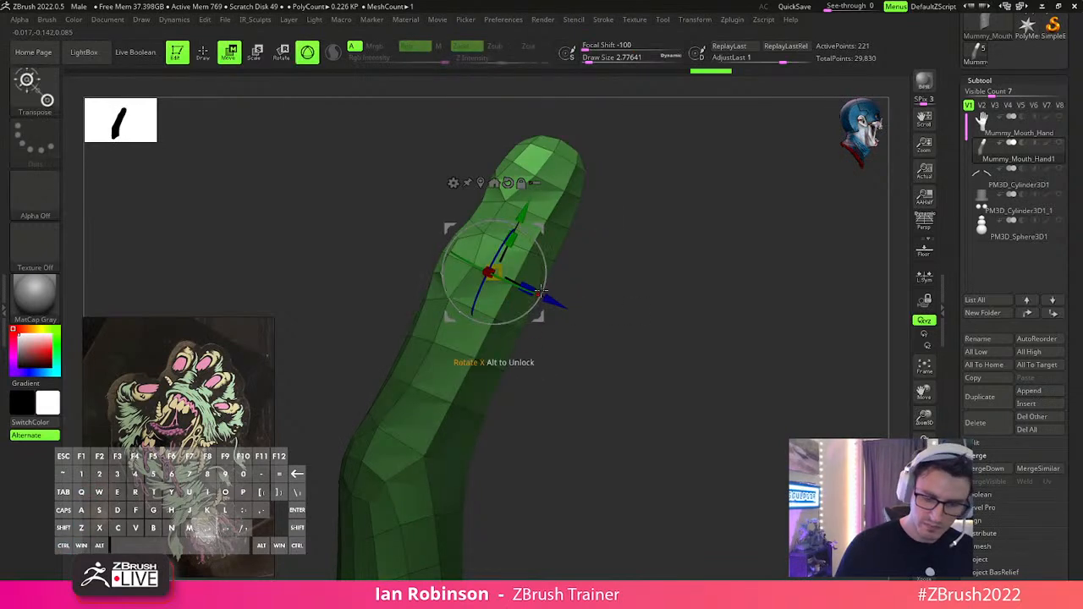
pyautogui.moveTo(542, 267); pyautogui.dragTo(530, 353)
pyautogui.hotkey('ctrl', 'z')
pyautogui.hotkey('ctrl', 'z')
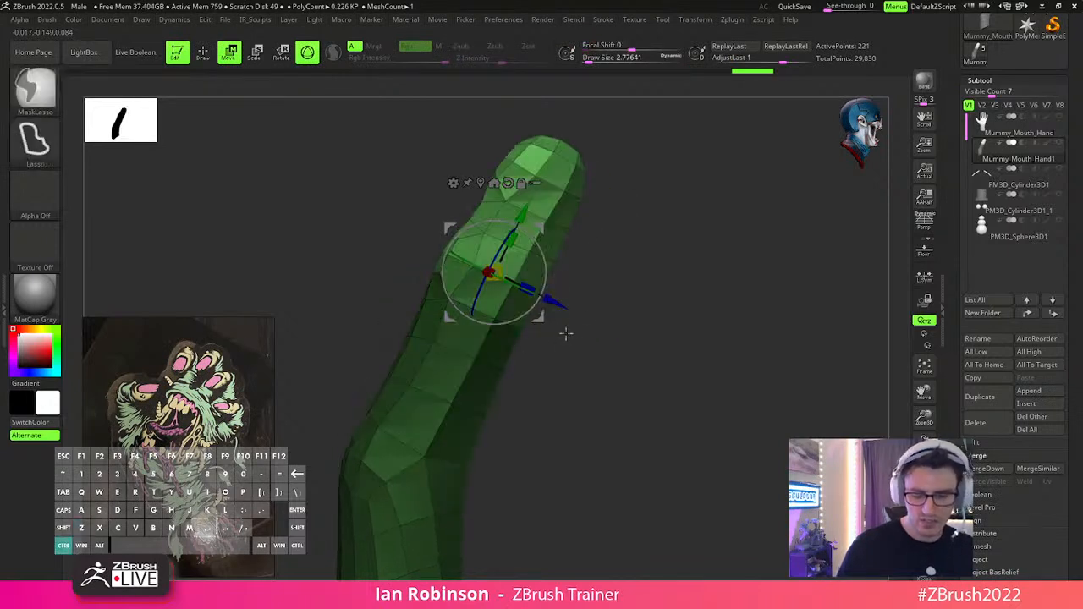
# Bend the unmasked fingertip sharply forward about the upper joint and return to draw mode.
pyautogui.moveTo(541, 271); pyautogui.dragTo(489, 409)
pyautogui.moveTo(540, 316); pyautogui.dragTo(539, 324)
pyautogui.moveTo(543, 272); pyautogui.dragTo(540, 301)
pyautogui.moveTo(680, 243)
pyautogui.mouseDown()
pyautogui.moveTo(573, 254)
pyautogui.moveTo(607, 205)
pyautogui.moveTo(610, 244)
pyautogui.moveTo(613, 229)
pyautogui.mouseUp()
pyautogui.press('q')
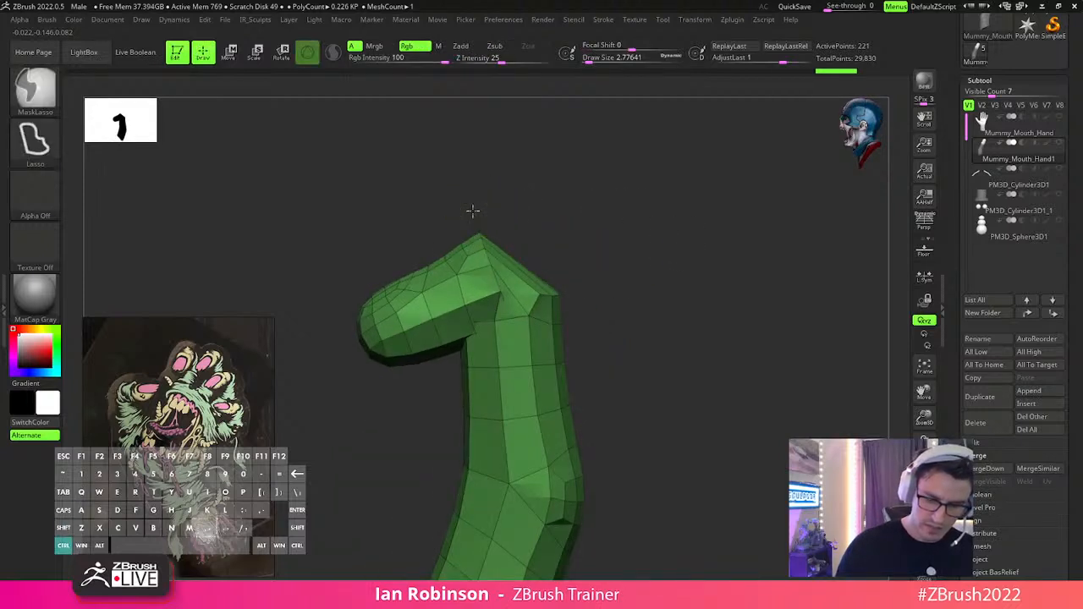
# Blunt the pointed knuckle with the Move brush at draw size 8.10567, and undo the finger's bend.
pyautogui.keyDown('ctrl'); pyautogui.click(511, 203); pyautogui.keyUp('ctrl')
pyautogui.keyDown('ctrl'); pyautogui.click(559, 256); pyautogui.keyUp('ctrl')
pyautogui.press('s')
pyautogui.press('shift')
pyautogui.moveTo(491, 245)
pyautogui.mouseDown()
pyautogui.moveTo(597, 234)
pyautogui.moveTo(541, 217)
pyautogui.mouseUp()
pyautogui.press('b')
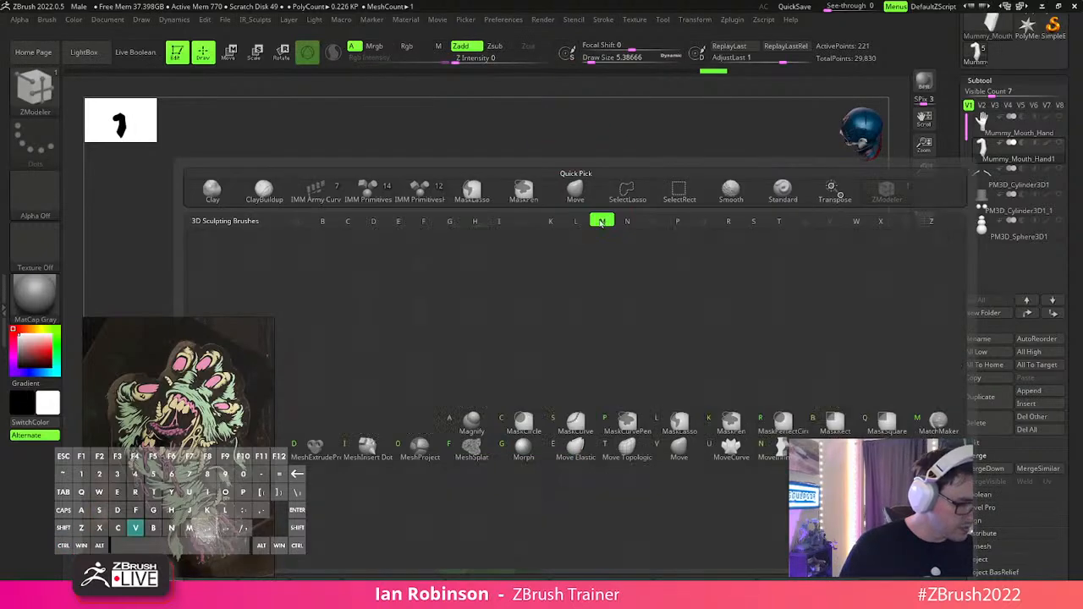
pyautogui.press('m')
pyautogui.press('v')
pyautogui.press('s')
pyautogui.moveTo(556, 197); pyautogui.dragTo(506, 212)
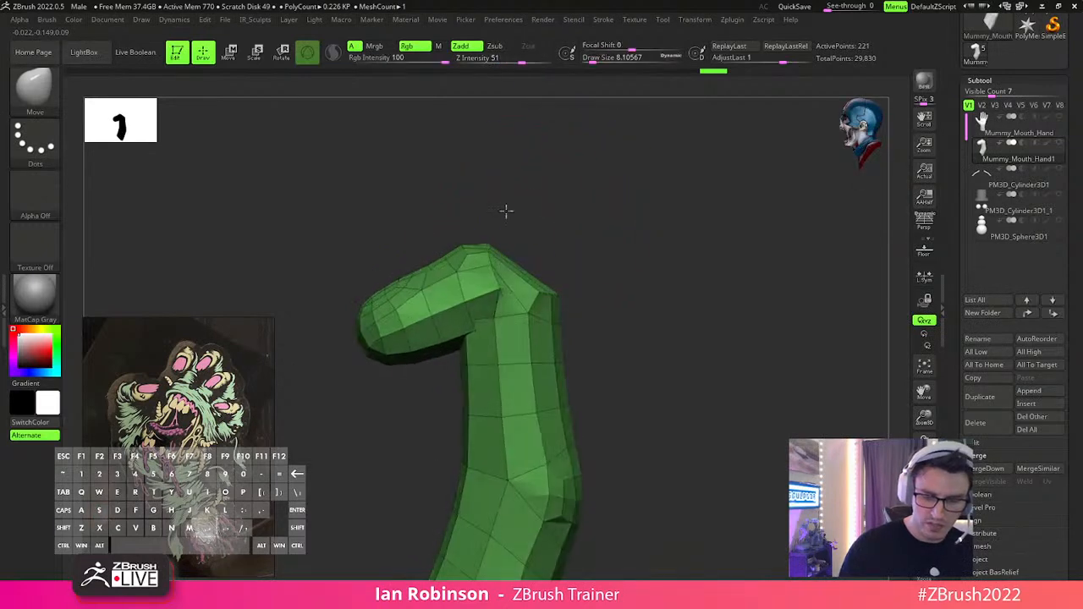
pyautogui.press('ctrl')
pyautogui.moveTo(645, 260)
pyautogui.mouseDown()
pyautogui.moveTo(657, 259)
pyautogui.moveTo(646, 271)
pyautogui.moveTo(622, 259)
pyautogui.moveTo(655, 291)
pyautogui.moveTo(514, 314)
pyautogui.mouseUp()
# Insert edge loops on both sides of the finger's upper joint with ZModeler at draw size 2.77641.
pyautogui.press('s')
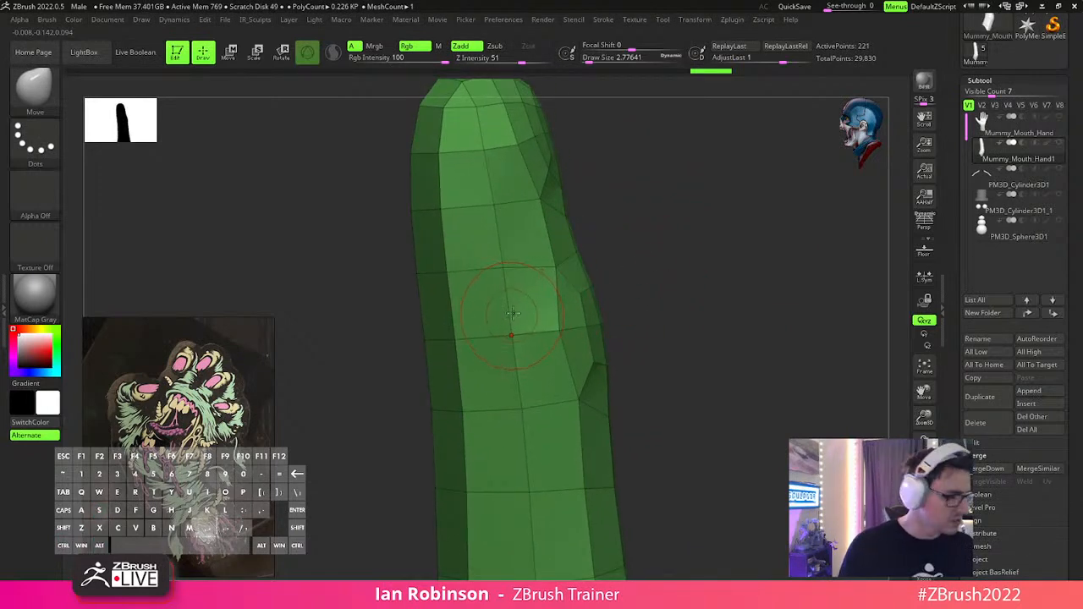
pyautogui.press('b')
pyautogui.press('z')
pyautogui.press('m')
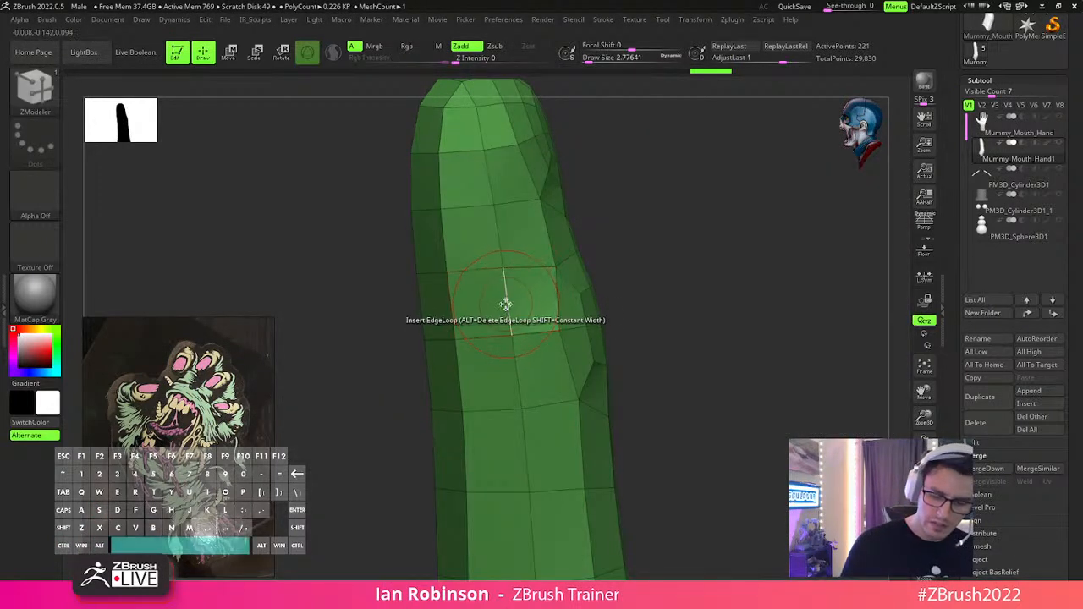
pyautogui.press('space')
pyautogui.click(486, 329)
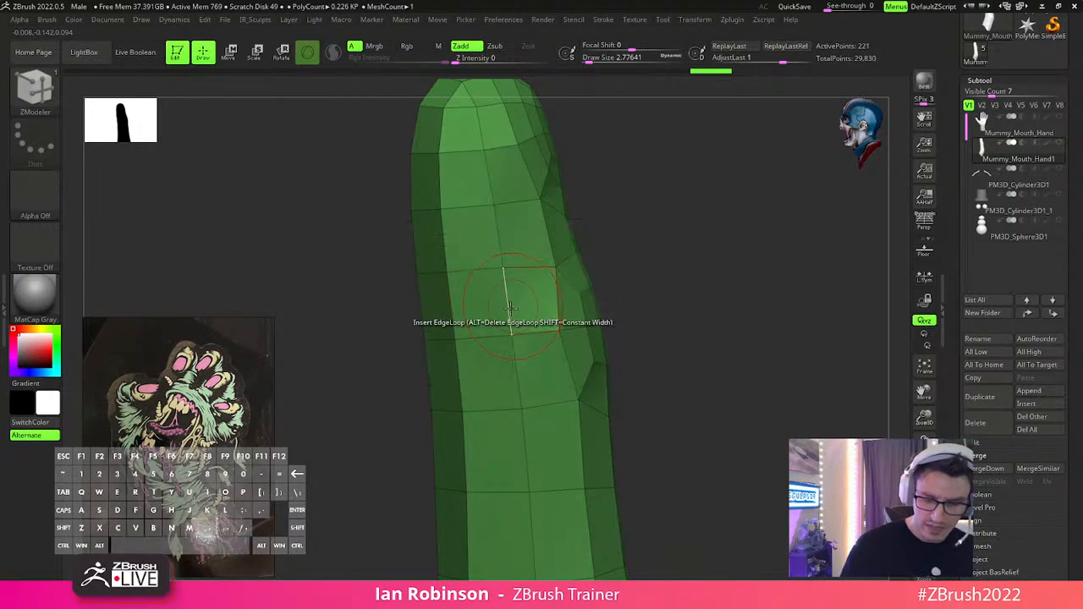
pyautogui.click(516, 350)
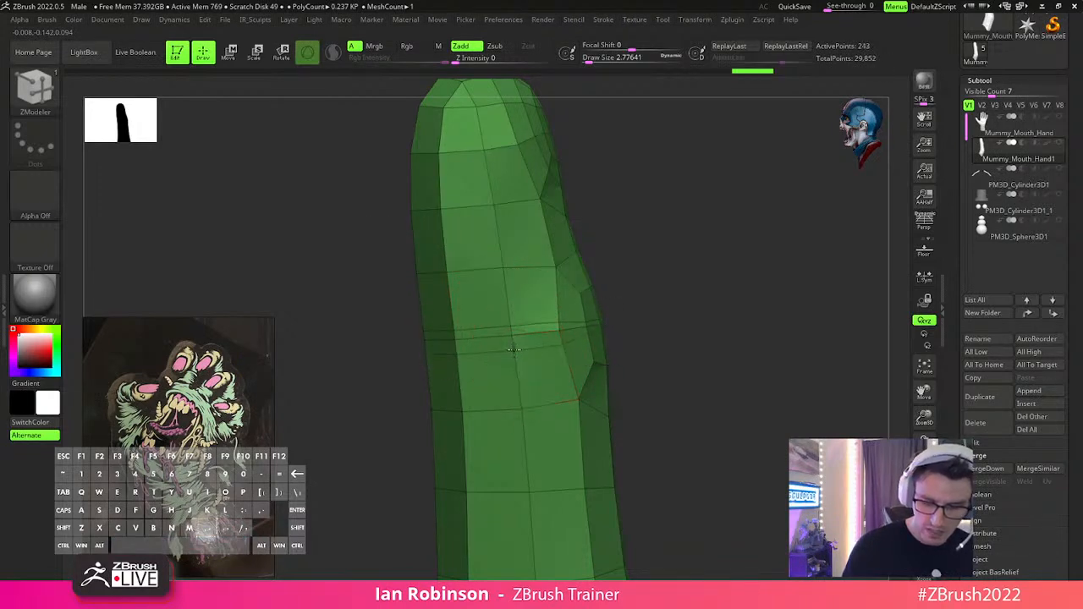
pyautogui.moveTo(514, 345); pyautogui.dragTo(590, 320)
# Mask the finger below the upper joint, leaving the fingertip free, and place the gizmo at that joint.
pyautogui.press('ctrl')
pyautogui.moveTo(503, 342)
pyautogui.keyDown('ctrl'); pyautogui.mouseDown()
pyautogui.moveTo(322, 203)
pyautogui.moveTo(589, 80)
pyautogui.moveTo(684, 313)
pyautogui.mouseUp(); pyautogui.keyUp('ctrl')
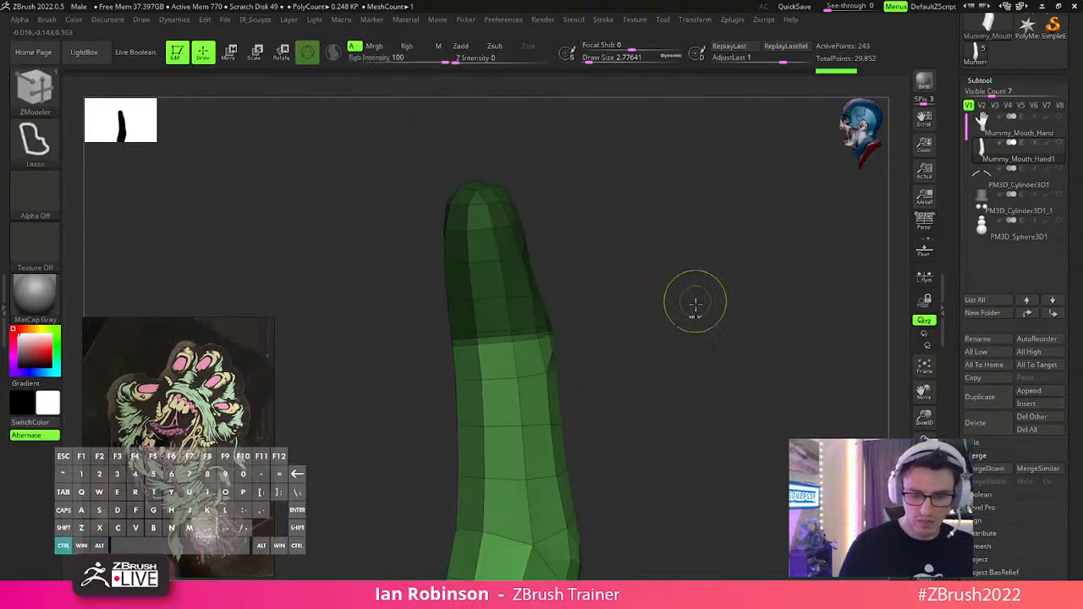
pyautogui.keyDown('ctrl'); pyautogui.click(701, 303); pyautogui.keyUp('ctrl')
pyautogui.press('w')
pyautogui.moveTo(572, 314); pyautogui.dragTo(653, 297)
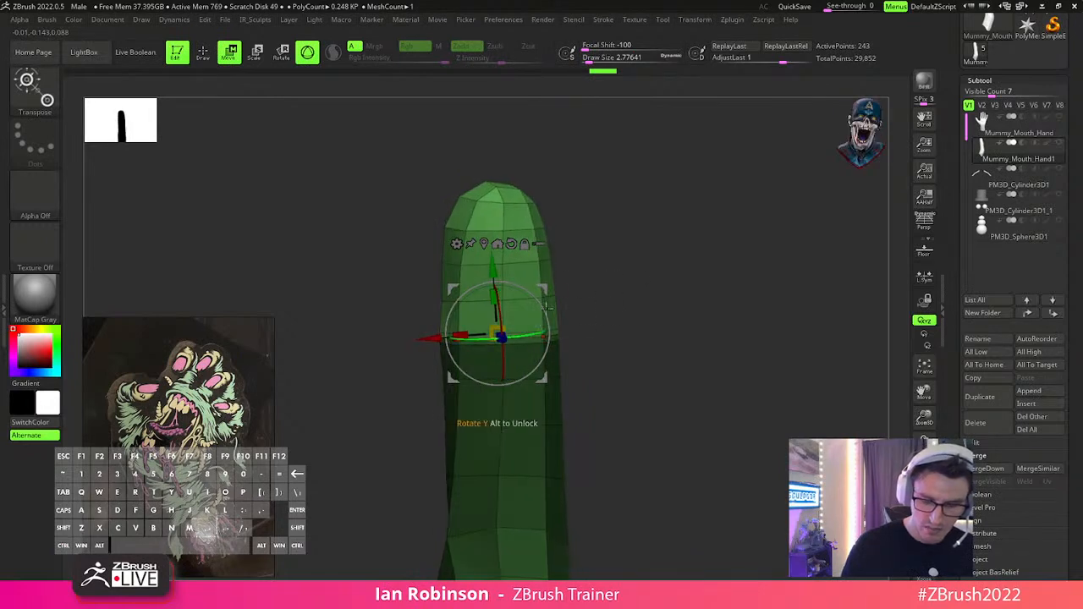
pyautogui.keyDown('alt'); pyautogui.moveTo(548, 318); pyautogui.dragTo(548, 323); pyautogui.keyUp('alt')
pyautogui.moveTo(635, 259); pyautogui.dragTo(660, 311)
pyautogui.moveTo(511, 265)
pyautogui.keyDown('alt'); pyautogui.mouseDown()
pyautogui.moveTo(547, 323)
pyautogui.moveTo(542, 354)
pyautogui.moveTo(538, 329)
pyautogui.moveTo(533, 339)
pyautogui.mouseUp(); pyautogui.keyUp('alt')
# Refine the mask along the new edge loops and bend the fingertip sharply forward about the upper joint.
pyautogui.press('q')
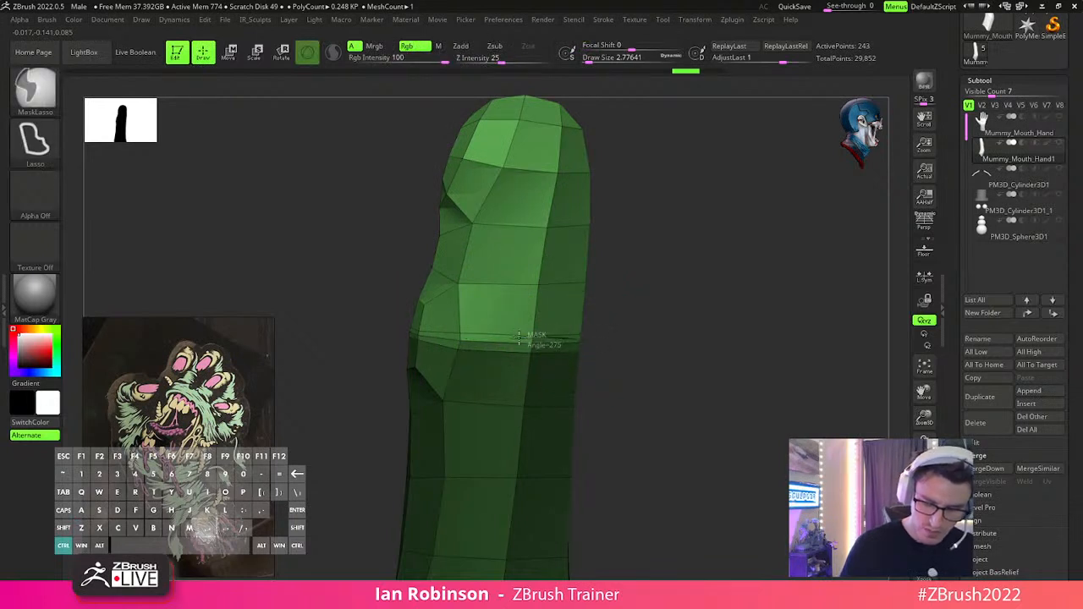
pyautogui.moveTo(428, 334)
pyautogui.keyDown('ctrl'); pyautogui.mouseDown()
pyautogui.moveTo(716, 382)
pyautogui.moveTo(677, 338)
pyautogui.mouseUp(); pyautogui.keyUp('ctrl')
pyautogui.press('w')
pyautogui.moveTo(550, 319); pyautogui.dragTo(562, 423)
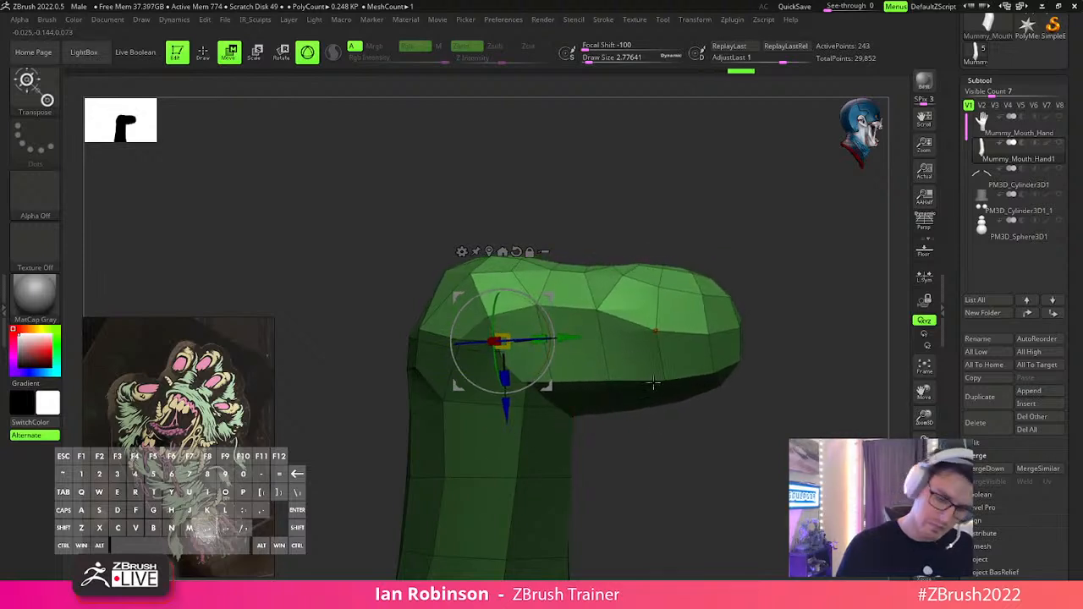
pyautogui.press('q')
pyautogui.moveTo(691, 456); pyautogui.dragTo(671, 440)
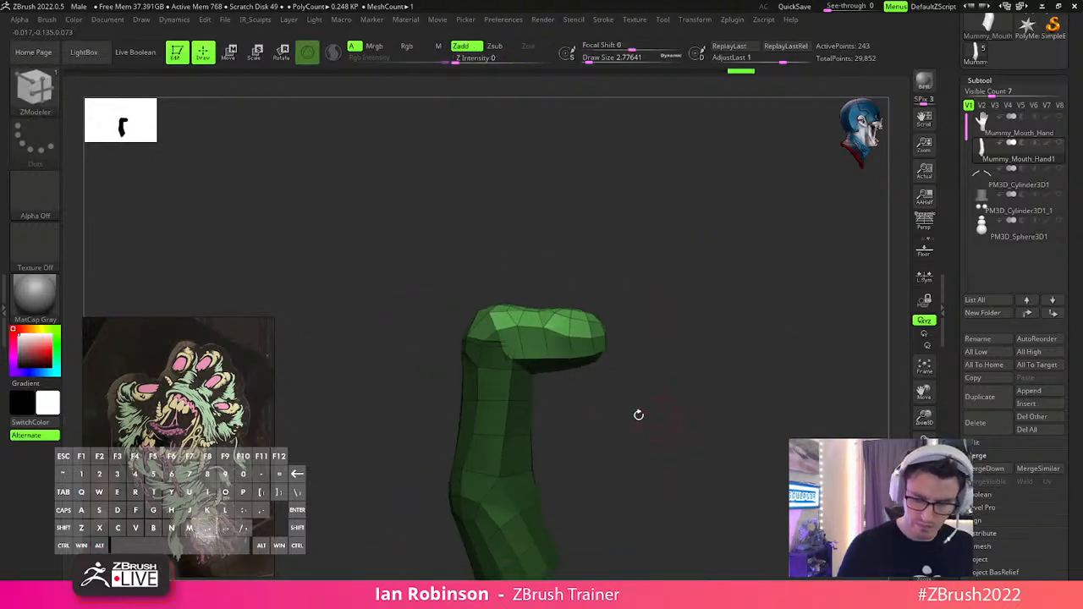
# Fine-tune the fingertip's bend and smooth the bent upper knuckle.
pyautogui.press('w')
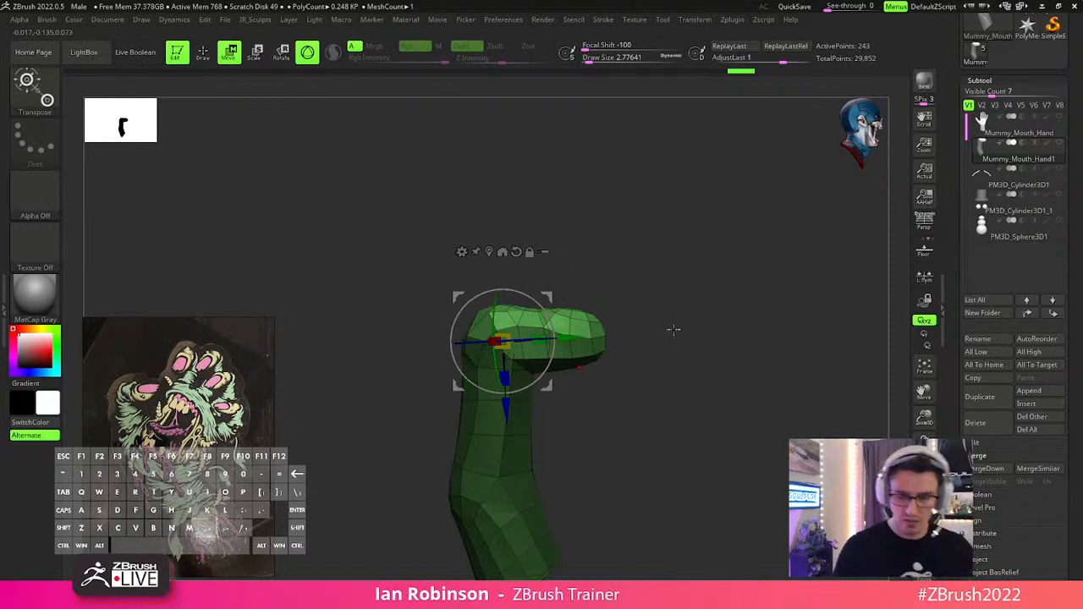
pyautogui.moveTo(555, 340); pyautogui.dragTo(547, 310)
pyautogui.press('q')
pyautogui.moveTo(667, 339)
pyautogui.mouseDown()
pyautogui.moveTo(668, 329)
pyautogui.moveTo(684, 339)
pyautogui.moveTo(587, 295)
pyautogui.mouseUp()
pyautogui.press('shift')
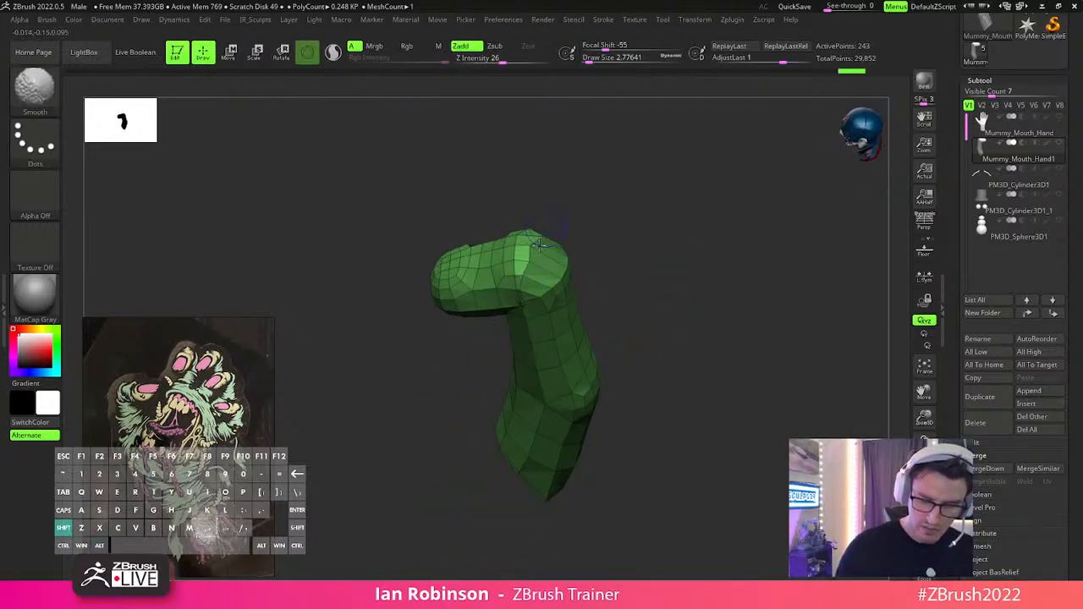
pyautogui.moveTo(545, 225)
pyautogui.mouseDown()
pyautogui.moveTo(619, 328)
pyautogui.moveTo(587, 247)
pyautogui.mouseUp()
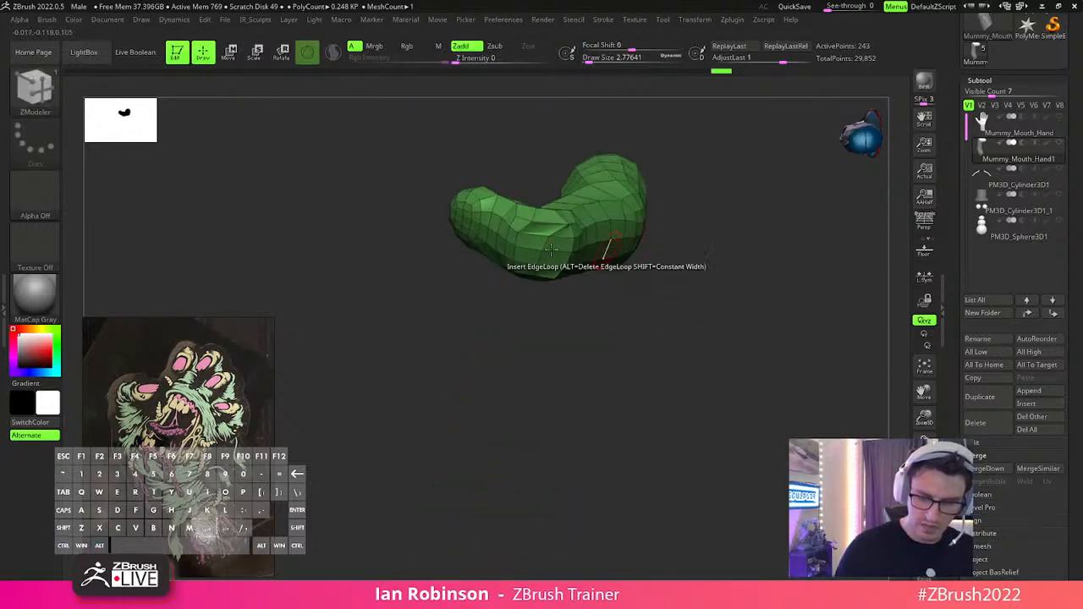
pyautogui.moveTo(559, 331); pyautogui.dragTo(653, 338)
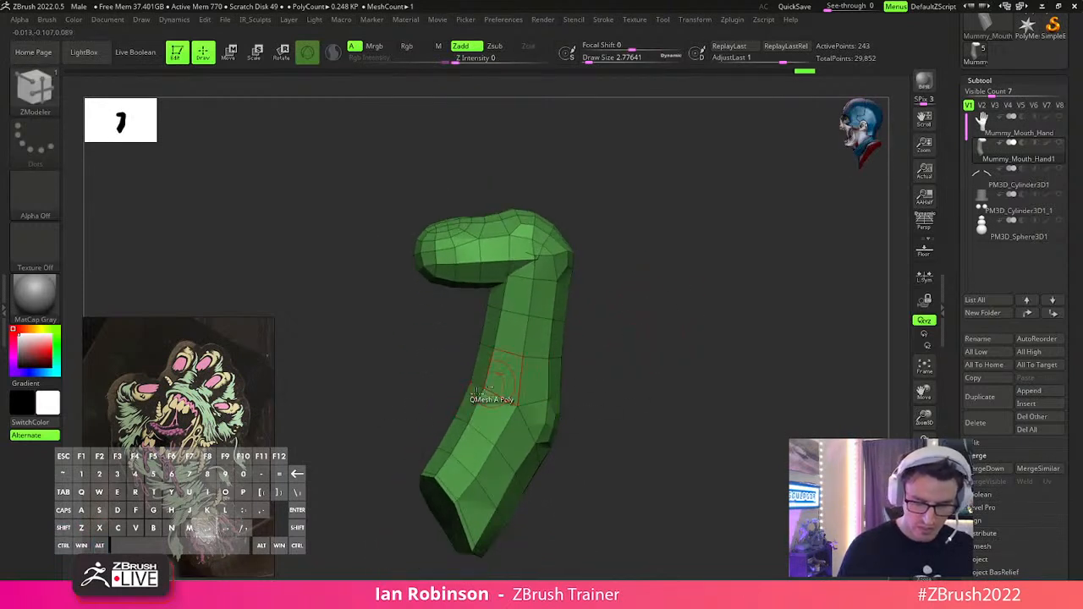
# Mask the finger's base up to the lower joint and place the gizmo at that joint.
pyautogui.moveTo(461, 383)
pyautogui.keyDown('ctrl'); pyautogui.mouseDown()
pyautogui.moveTo(500, 564)
pyautogui.moveTo(598, 426)
pyautogui.moveTo(575, 395)
pyautogui.mouseUp(); pyautogui.keyUp('ctrl')
pyautogui.press('w')
pyautogui.moveTo(604, 336); pyautogui.dragTo(676, 331)
pyautogui.keyDown('alt'); pyautogui.moveTo(531, 312); pyautogui.dragTo(508, 442); pyautogui.keyUp('alt')
# Bend the unmasked upper finger forward about the lower joint.
pyautogui.moveTo(624, 371); pyautogui.dragTo(700, 365)
pyautogui.moveTo(581, 372); pyautogui.dragTo(558, 387)
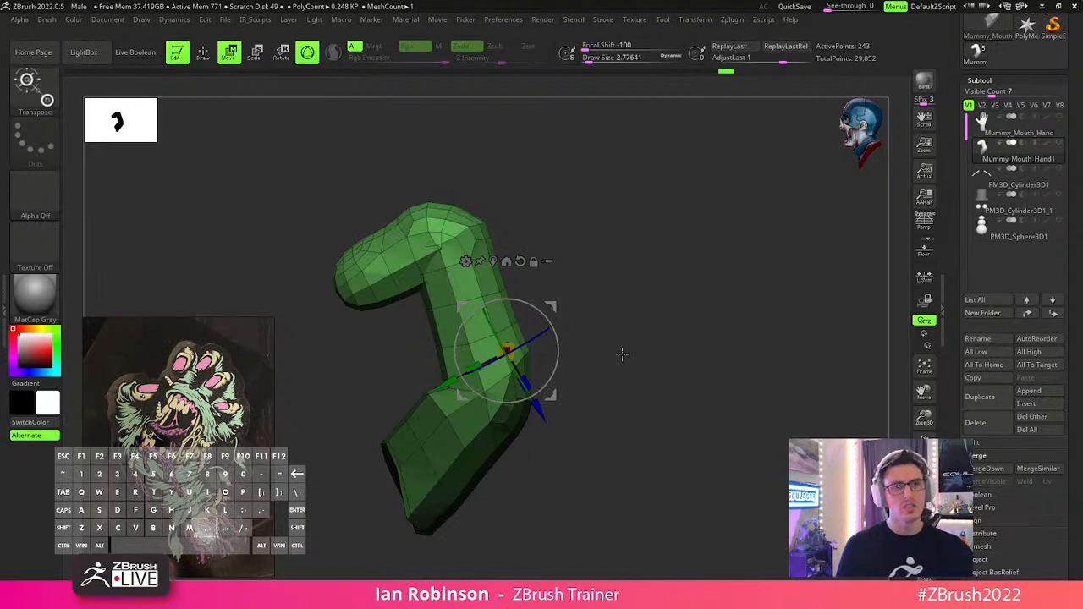
pyautogui.moveTo(695, 429); pyautogui.dragTo(708, 432)
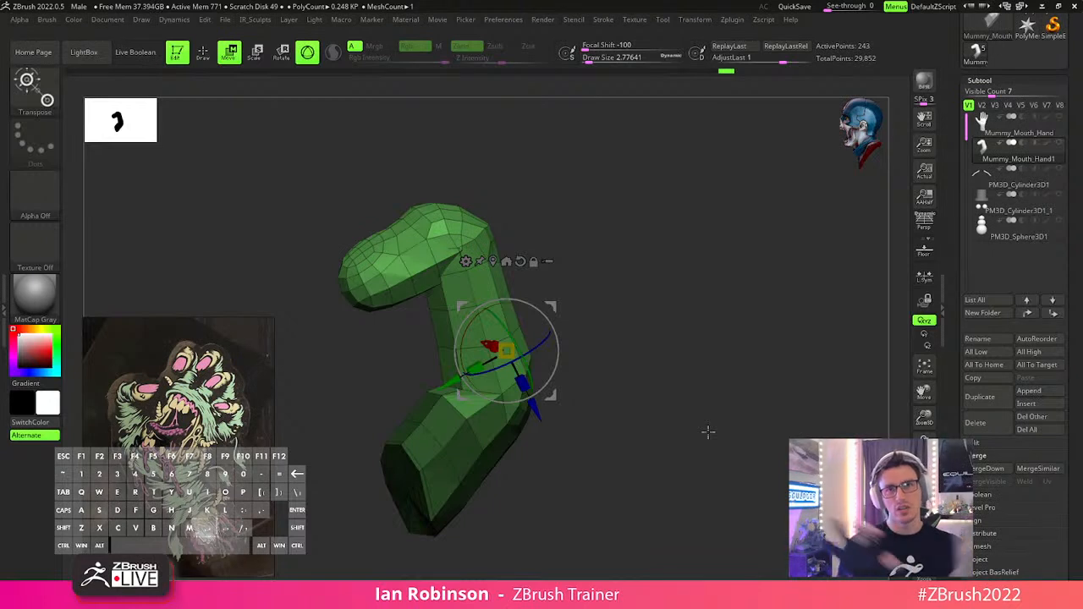
pyautogui.moveTo(657, 351); pyautogui.dragTo(737, 347)
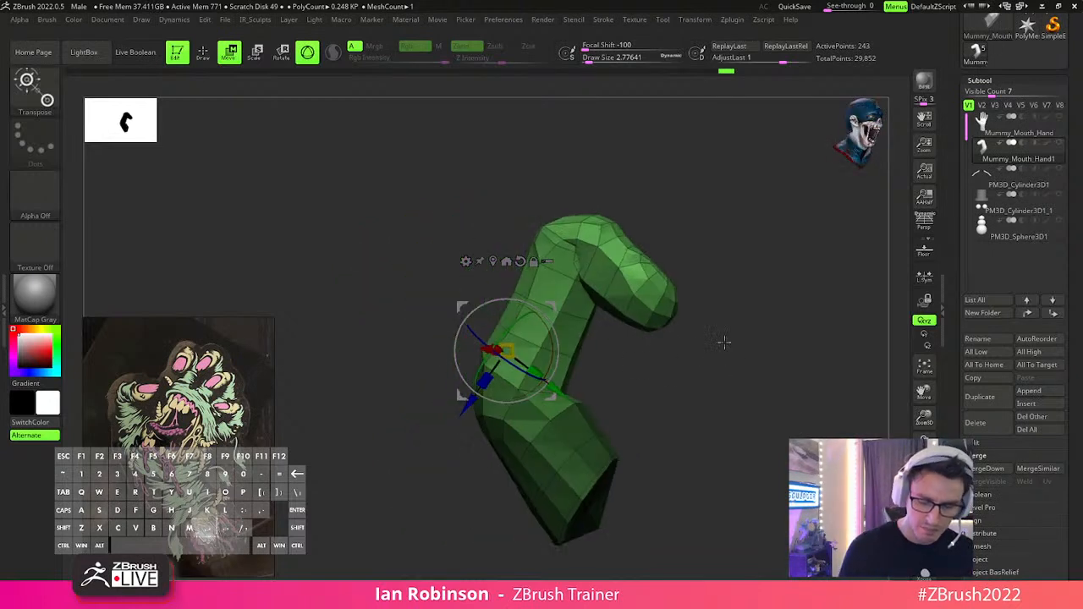
# Shift the upper finger slightly at the lower joint, adjust its rotation, and return to draw mode.
pyautogui.moveTo(550, 353); pyautogui.dragTo(551, 363)
pyautogui.moveTo(589, 401); pyautogui.dragTo(615, 411)
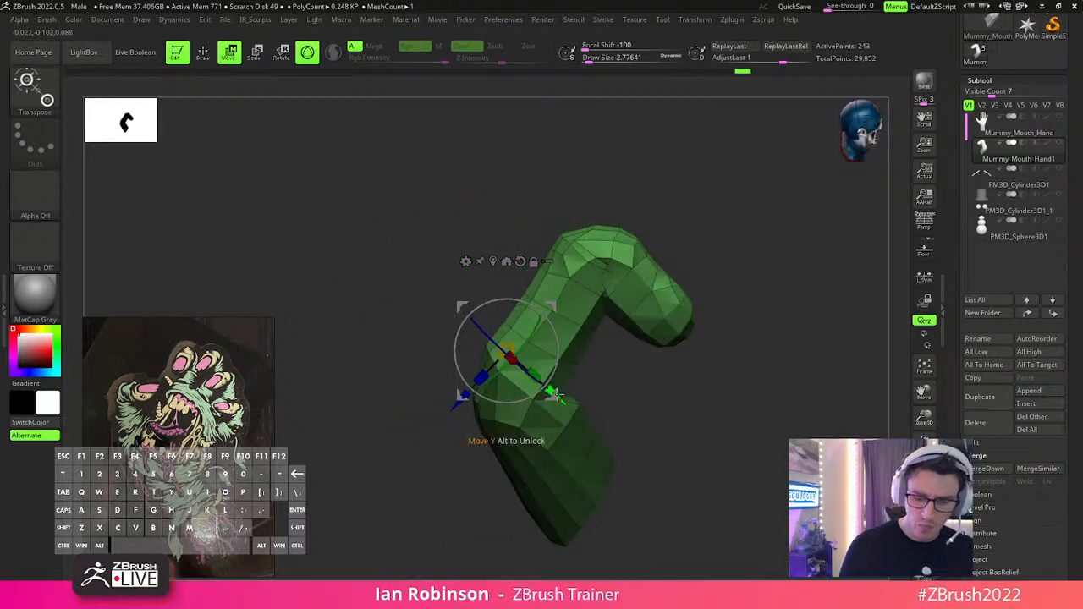
pyautogui.moveTo(451, 409); pyautogui.dragTo(457, 394)
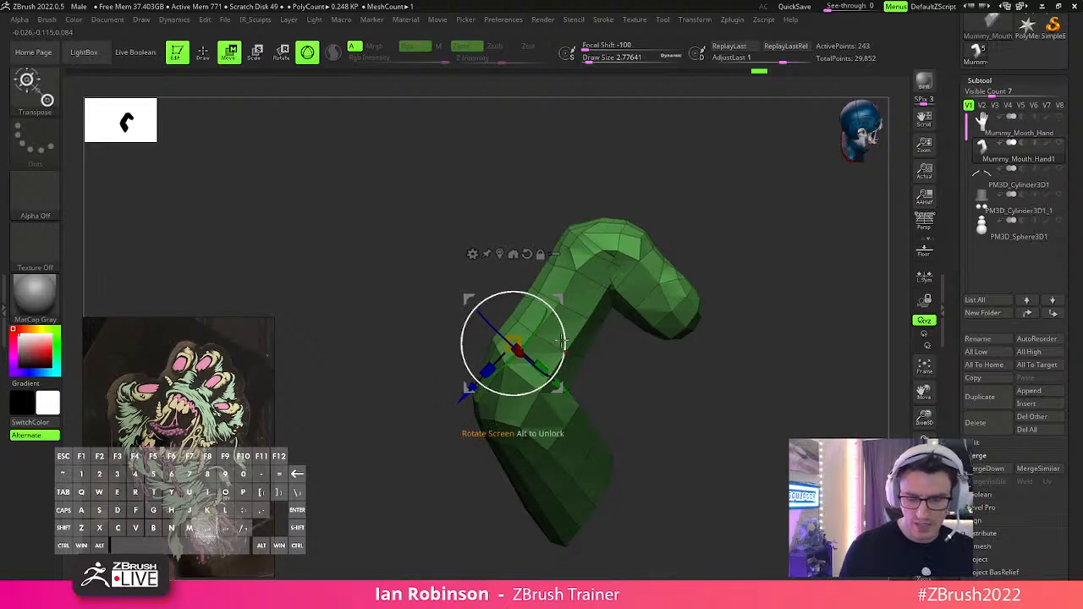
pyautogui.moveTo(562, 341); pyautogui.dragTo(564, 350)
pyautogui.press('q')
pyautogui.moveTo(717, 407); pyautogui.dragTo(657, 411)
pyautogui.moveTo(767, 359)
pyautogui.mouseDown()
pyautogui.moveTo(580, 404)
pyautogui.moveTo(550, 379)
pyautogui.mouseUp()
# Adjust the bent finger's upper knuckle with the Move brush at draw size 6.22049.
pyautogui.press('w')
pyautogui.press('q')
pyautogui.moveTo(754, 386); pyautogui.dragTo(718, 374)
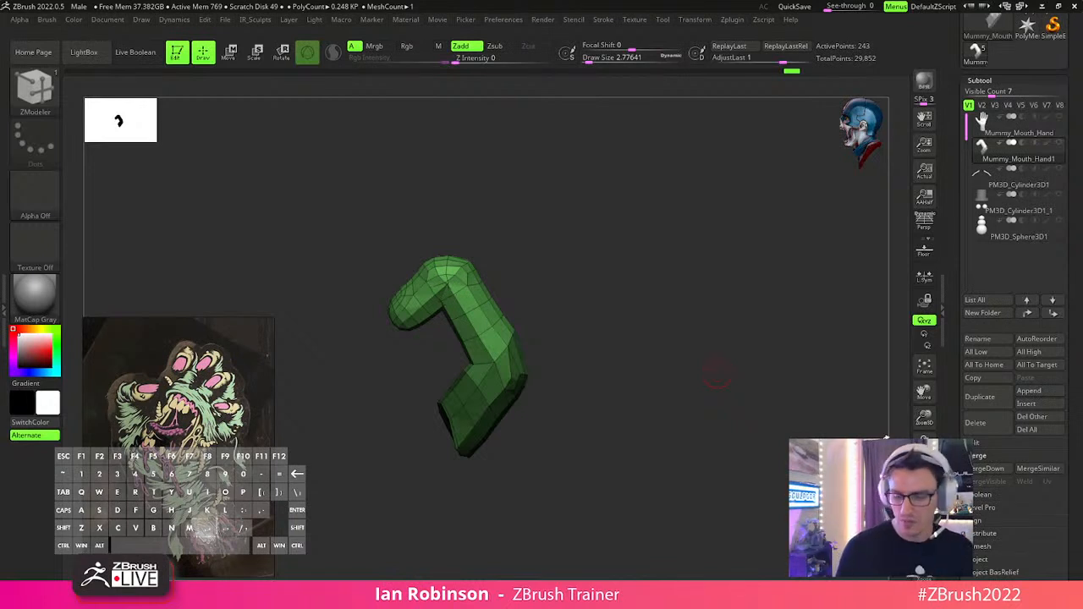
pyautogui.moveTo(761, 413); pyautogui.dragTo(695, 373)
pyautogui.press('b')
pyautogui.press('m')
pyautogui.press('v')
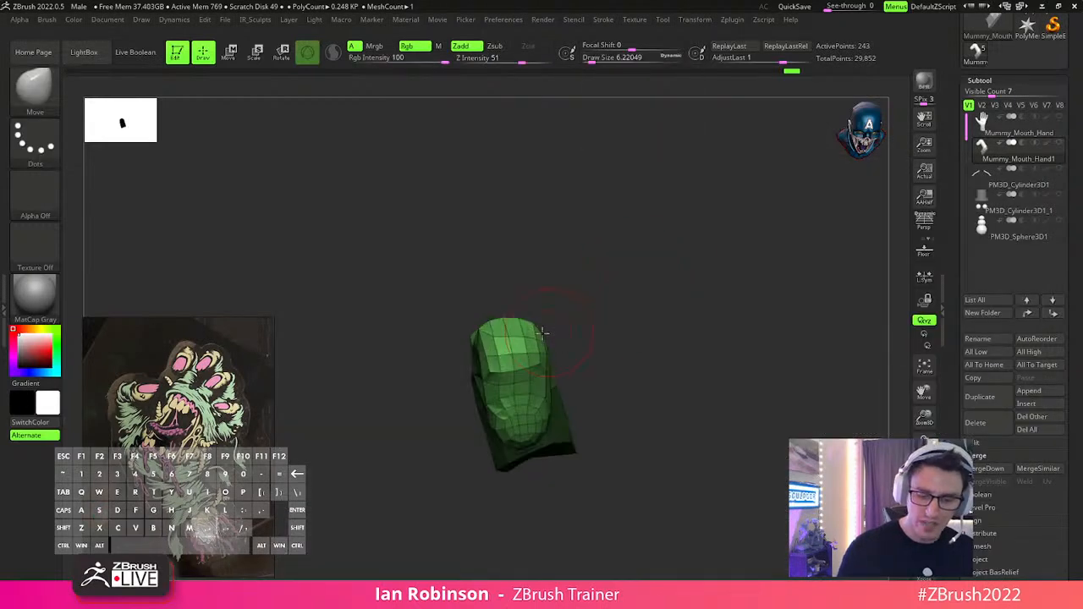
pyautogui.moveTo(597, 315); pyautogui.dragTo(592, 331)
pyautogui.moveTo(657, 315)
pyautogui.mouseDown()
pyautogui.moveTo(701, 299)
pyautogui.moveTo(672, 316)
pyautogui.mouseUp()
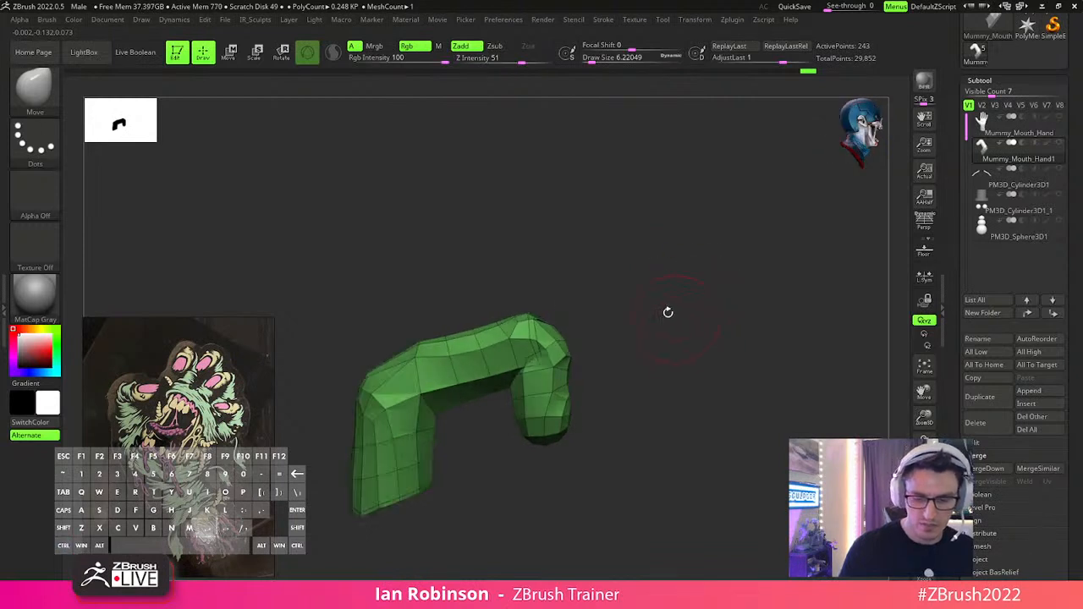
# Apply a topological mask along the finger with the transpose line, leaving the fingertip free, and move the gizmo to the upper joint.
pyautogui.press('w')
pyautogui.press('y')
pyautogui.keyDown('ctrl'); pyautogui.moveTo(378, 405); pyautogui.dragTo(578, 330); pyautogui.keyUp('ctrl')
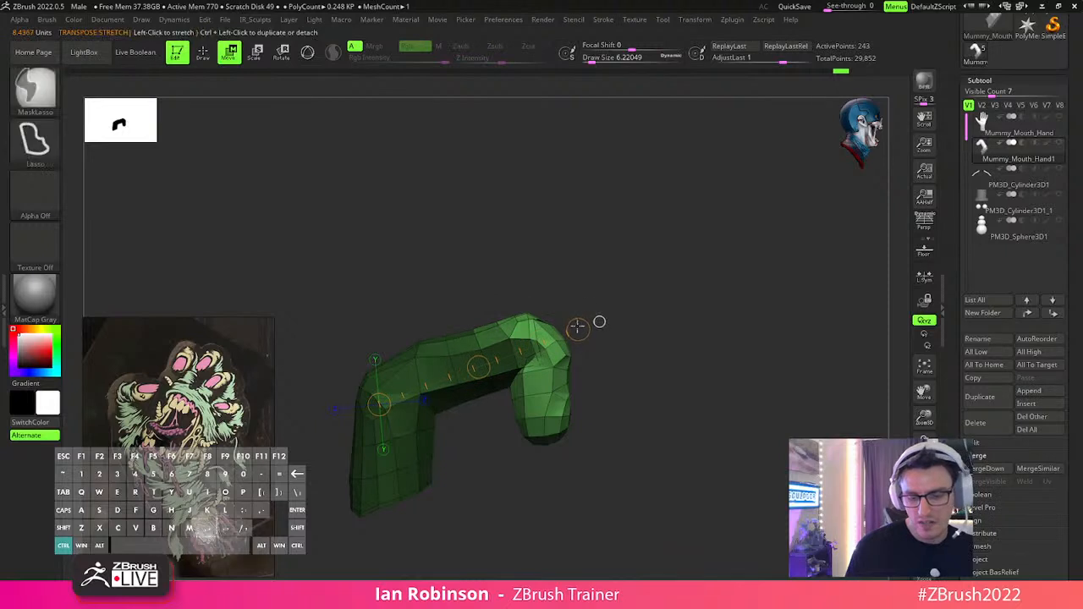
pyautogui.press('y')
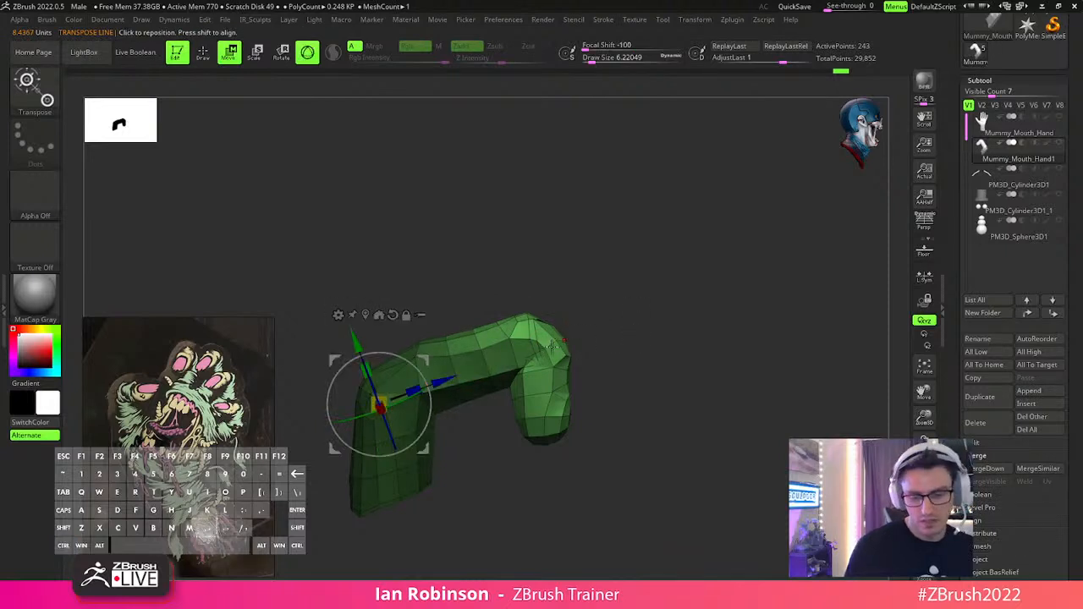
pyautogui.keyDown('alt'); pyautogui.moveTo(379, 406); pyautogui.dragTo(487, 364); pyautogui.keyUp('alt')
# Center the gizmo on the upper joint and rotate the fingertip to align it with the rest of the finger.
pyautogui.moveTo(658, 298); pyautogui.dragTo(629, 311)
pyautogui.keyDown('alt'); pyautogui.moveTo(420, 366); pyautogui.dragTo(435, 367); pyautogui.keyUp('alt')
pyautogui.moveTo(546, 388); pyautogui.dragTo(549, 381)
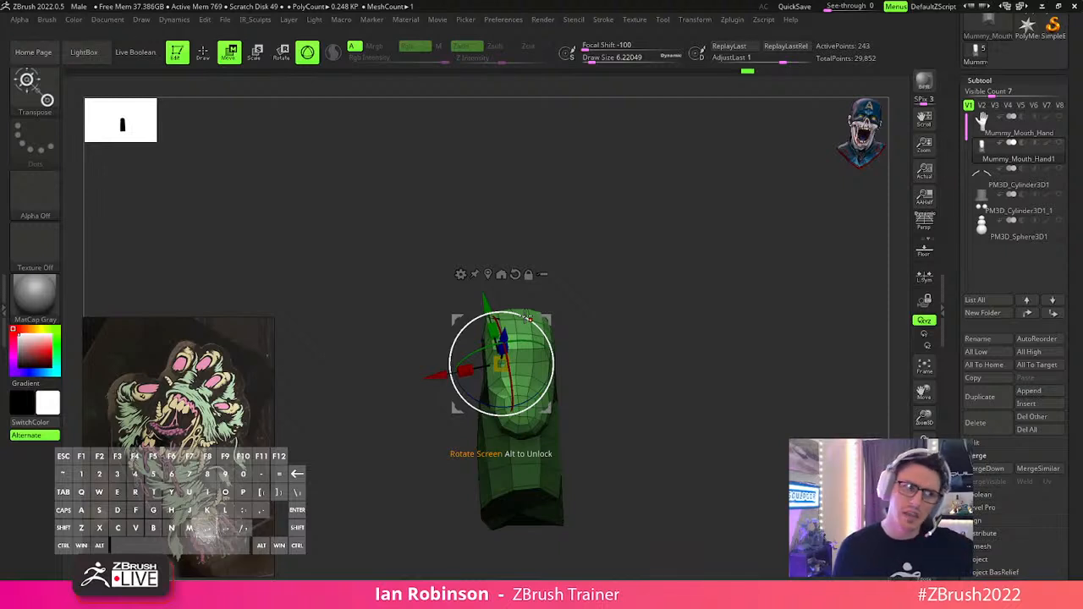
pyautogui.moveTo(553, 313); pyautogui.dragTo(575, 346)
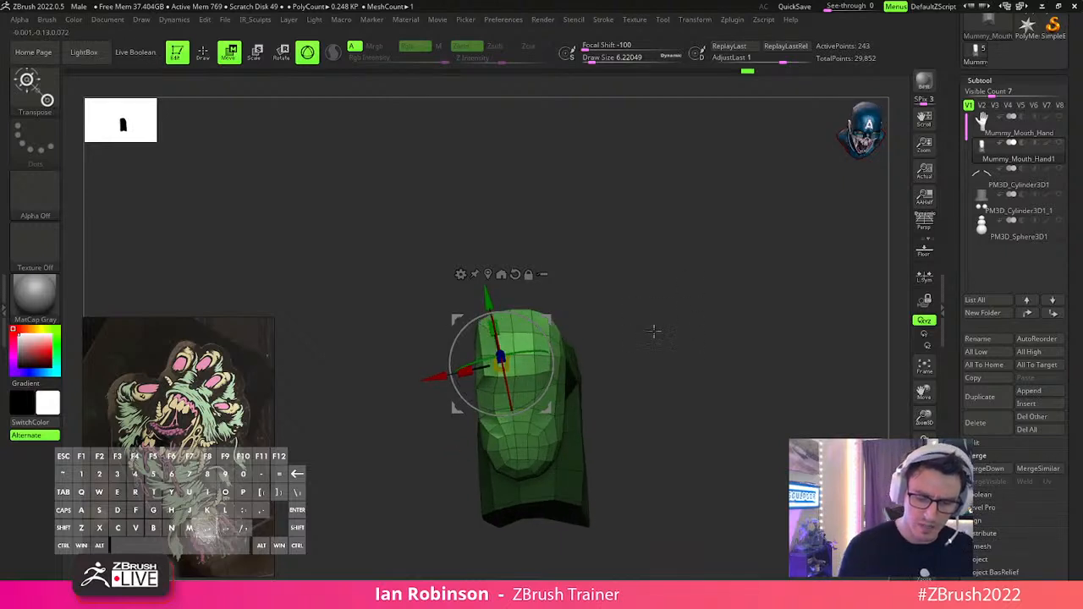
pyautogui.moveTo(649, 326); pyautogui.dragTo(614, 311)
pyautogui.keyDown('alt'); pyautogui.moveTo(446, 376); pyautogui.dragTo(465, 369); pyautogui.keyUp('alt')
pyautogui.moveTo(715, 326)
pyautogui.mouseDown()
pyautogui.moveTo(677, 365)
pyautogui.moveTo(733, 370)
pyautogui.moveTo(691, 392)
pyautogui.mouseUp()
# Clear the mask and nudge the finger's shape with the Move brush at draw size 4.62534.
pyautogui.press('q')
pyautogui.press('ctrl')
pyautogui.moveTo(646, 326); pyautogui.dragTo(572, 338)
pyautogui.press('s')
pyautogui.press('s')
pyautogui.moveTo(584, 247); pyautogui.dragTo(577, 247)
pyautogui.keyDown('alt'); pyautogui.moveTo(694, 312); pyautogui.dragTo(650, 250); pyautogui.keyUp('alt')
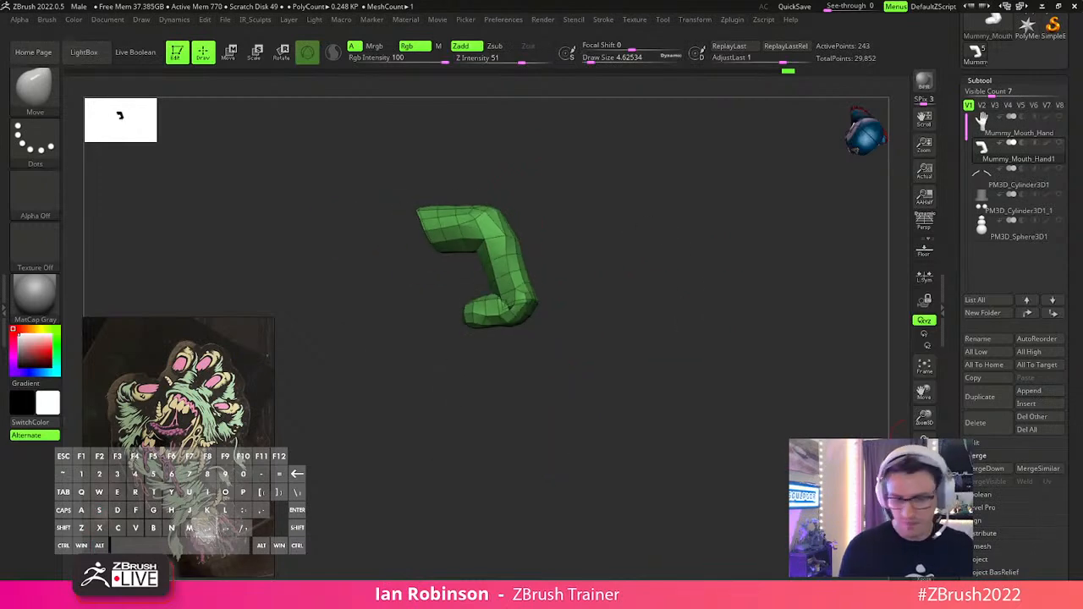
# Turn off solo mode to show the hand together with the bent finger.
pyautogui.moveTo(769, 239); pyautogui.dragTo(762, 302)
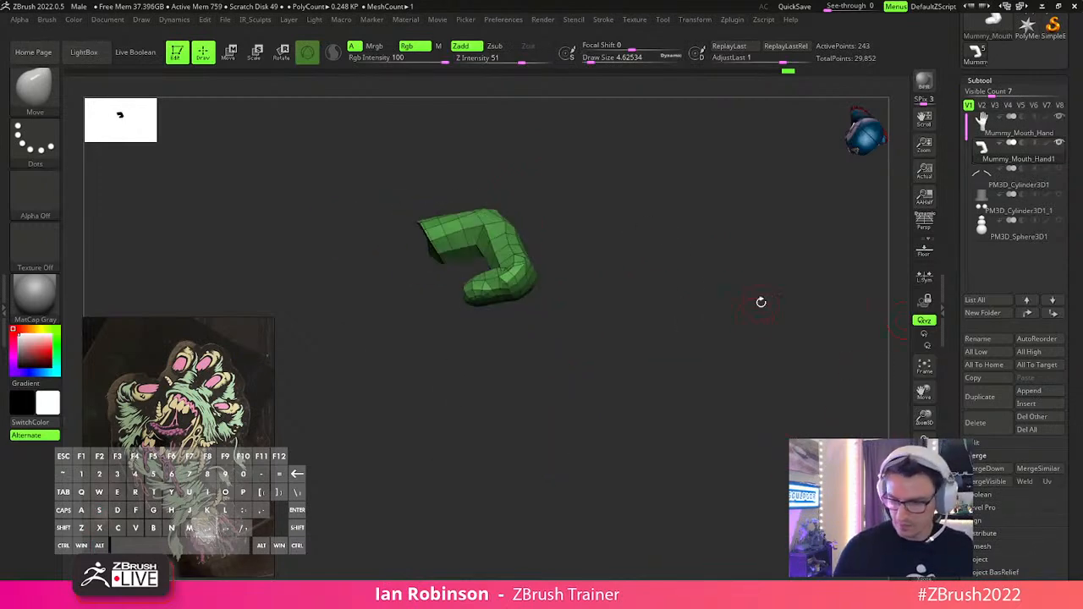
pyautogui.click(924, 525)
pyautogui.keyDown('alt'); pyautogui.moveTo(725, 386); pyautogui.dragTo(747, 290); pyautogui.keyUp('alt')
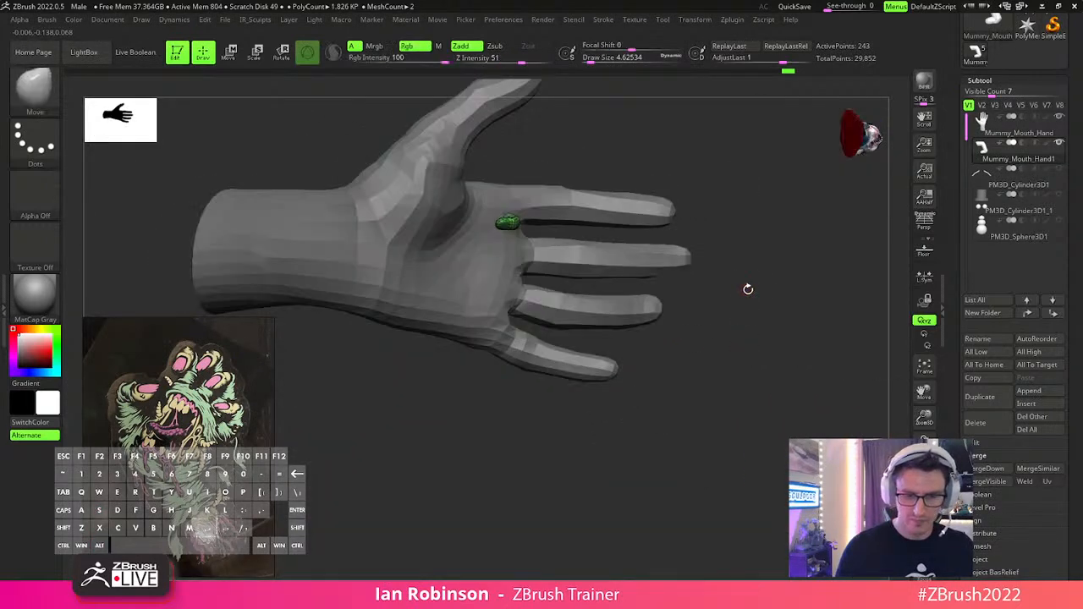
pyautogui.keyDown('alt'); pyautogui.moveTo(759, 251); pyautogui.dragTo(745, 345); pyautogui.keyUp('alt')
# Move the bent finger out of the palm and over the hand's index finger.
pyautogui.press('w')
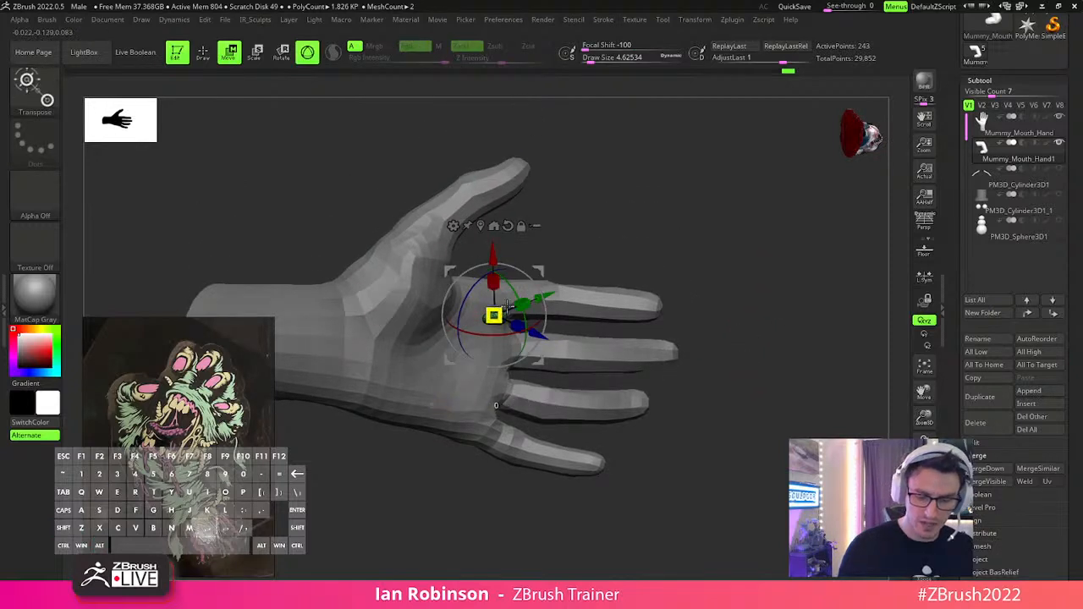
pyautogui.moveTo(514, 319); pyautogui.dragTo(525, 293)
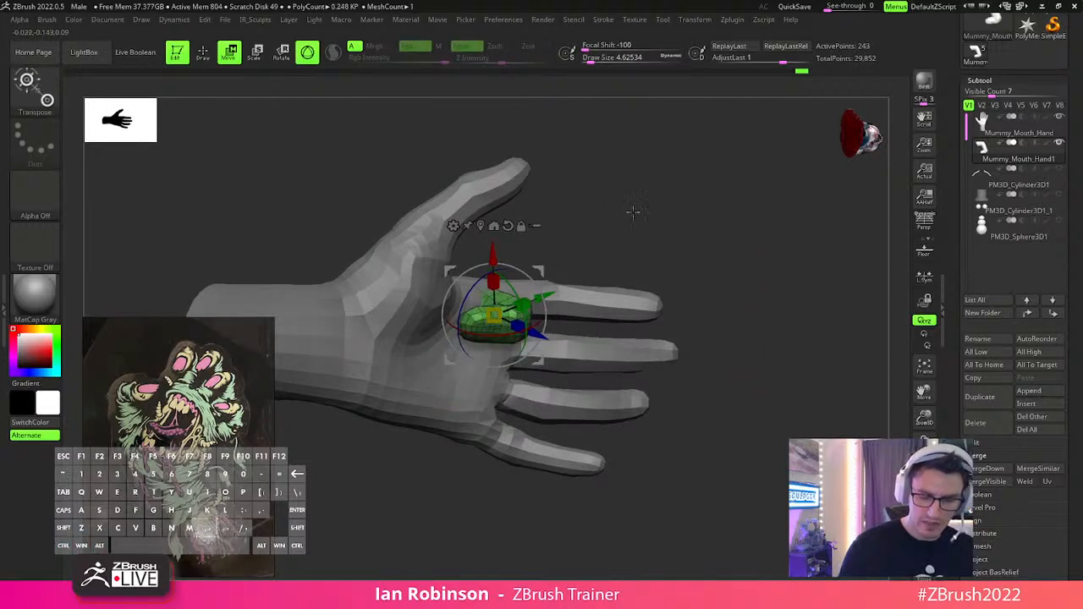
pyautogui.moveTo(609, 220); pyautogui.dragTo(675, 334)
pyautogui.moveTo(548, 362); pyautogui.dragTo(633, 331)
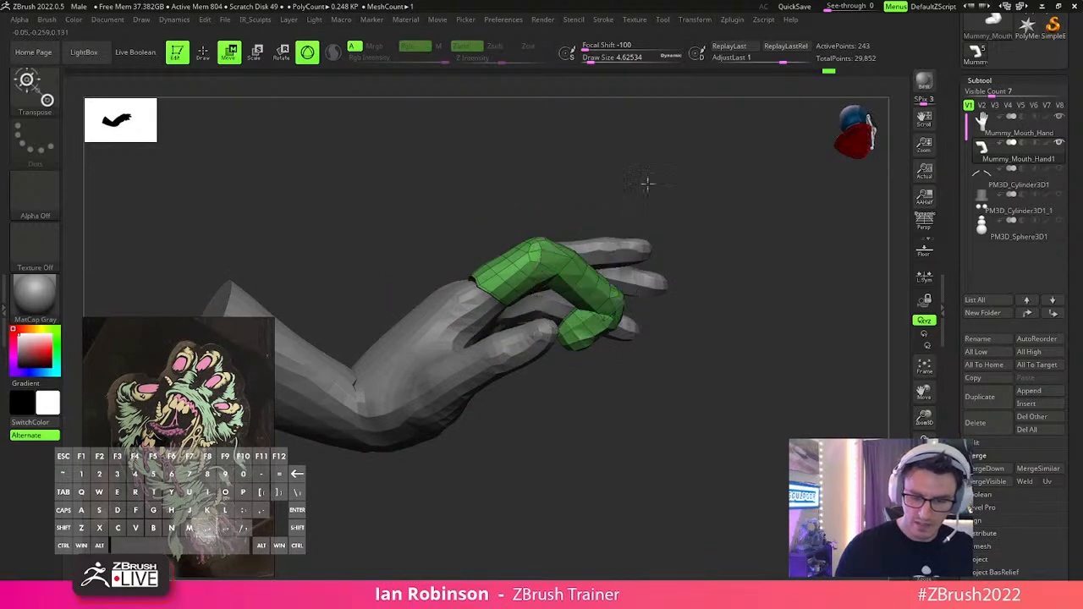
pyautogui.moveTo(648, 191); pyautogui.dragTo(640, 166)
# Reposition the gizmo and adjust the bent finger's placement so its base lines up with the knuckle.
pyautogui.keyDown('alt'); pyautogui.moveTo(629, 329); pyautogui.dragTo(543, 252); pyautogui.keyUp('alt')
pyautogui.moveTo(631, 165); pyautogui.dragTo(736, 245)
pyautogui.moveTo(523, 320); pyautogui.dragTo(552, 314)
pyautogui.moveTo(716, 225)
pyautogui.mouseDown()
pyautogui.moveTo(750, 171)
pyautogui.moveTo(721, 184)
pyautogui.moveTo(711, 208)
pyautogui.mouseUp()
pyautogui.moveTo(427, 360); pyautogui.dragTo(451, 374)
pyautogui.moveTo(732, 280)
pyautogui.mouseDown()
pyautogui.moveTo(800, 301)
pyautogui.moveTo(776, 321)
pyautogui.moveTo(692, 300)
pyautogui.moveTo(719, 252)
pyautogui.moveTo(773, 307)
pyautogui.moveTo(626, 292)
pyautogui.moveTo(770, 431)
pyautogui.moveTo(750, 271)
pyautogui.mouseUp()
# Select the Mummy_Mouth_Hand subtool, mask to isolate the middle finger, and try a new polygroup from the mask, undoing the grouping.
pyautogui.press('q')
pyautogui.keyDown('alt'); pyautogui.click(615, 296); pyautogui.keyUp('alt')
pyautogui.moveTo(455, 329)
pyautogui.keyDown('ctrl'); pyautogui.mouseDown()
pyautogui.moveTo(531, 372)
pyautogui.moveTo(648, 129)
pyautogui.moveTo(496, 273)
pyautogui.mouseUp(); pyautogui.keyUp('ctrl')
pyautogui.hotkey('ctrl', 'w')
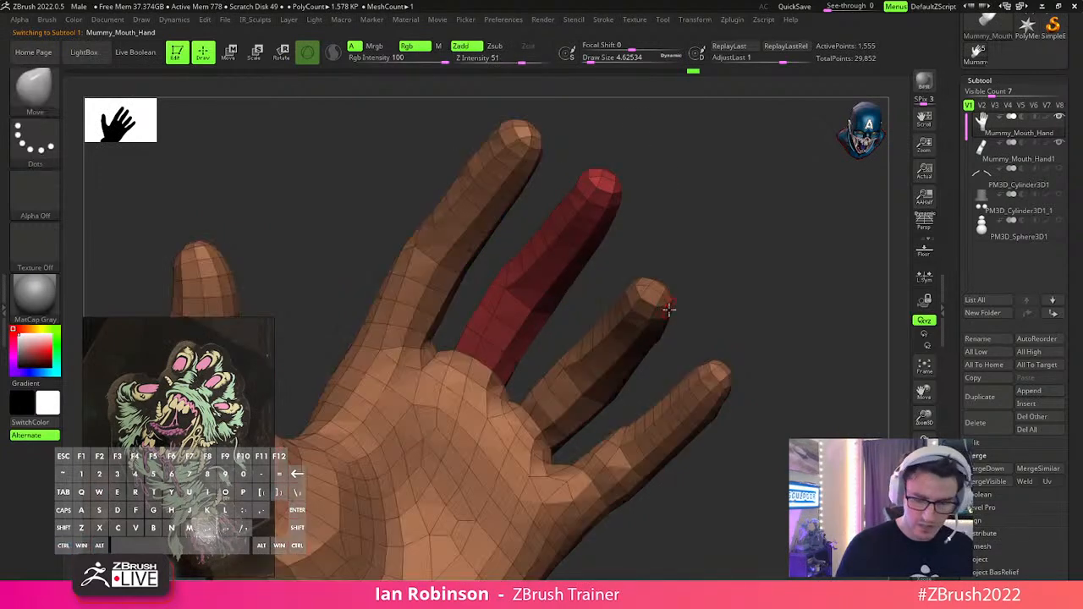
pyautogui.keyDown('alt'); pyautogui.moveTo(755, 284); pyautogui.dragTo(745, 249); pyautogui.keyUp('alt')
pyautogui.hotkey('ctrl', 'z')
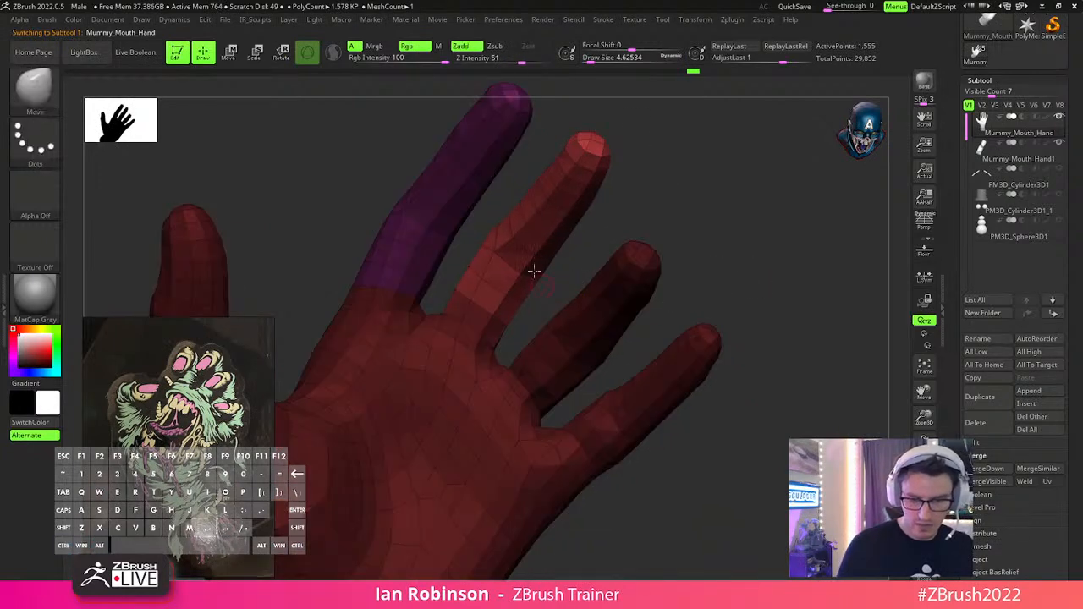
# Hide the hand's index finger and middle finger polygroups.
pyautogui.keyDown('ctrl'); pyautogui.keyDown('shift'); pyautogui.click(491, 174); pyautogui.keyUp('shift'); pyautogui.keyUp('ctrl')
pyautogui.keyDown('ctrl'); pyautogui.keyDown('shift'); pyautogui.click(677, 191); pyautogui.keyUp('shift'); pyautogui.keyUp('ctrl')
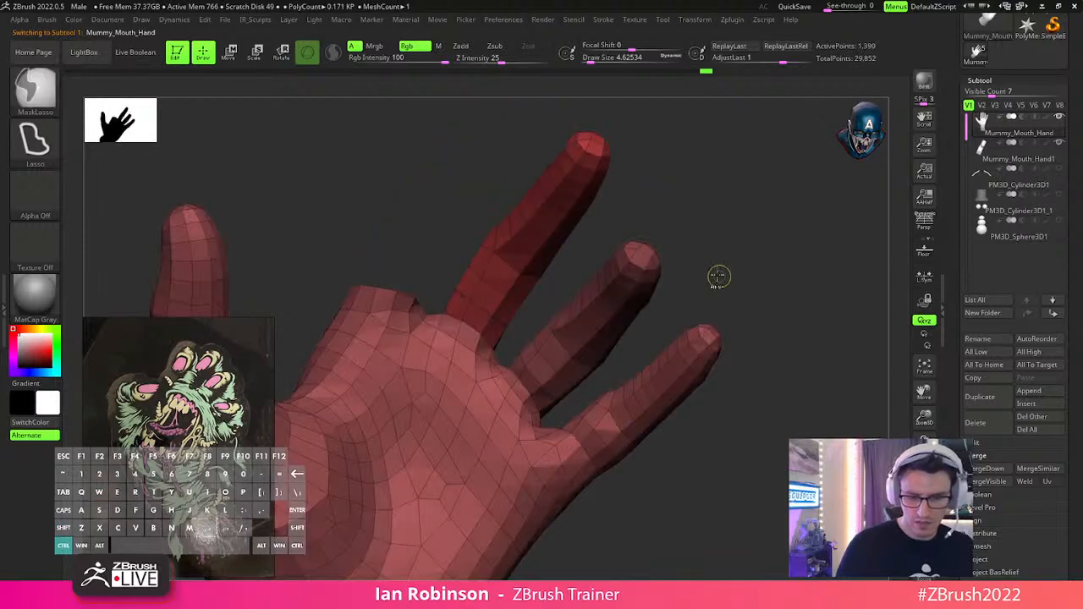
pyautogui.keyDown('ctrl'); pyautogui.keyDown('alt'); pyautogui.keyDown('shift'); pyautogui.click(566, 236); pyautogui.keyUp('shift'); pyautogui.keyUp('alt'); pyautogui.keyUp('ctrl')
pyautogui.keyDown('alt'); pyautogui.moveTo(737, 235); pyautogui.dragTo(729, 215); pyautogui.keyUp('alt')
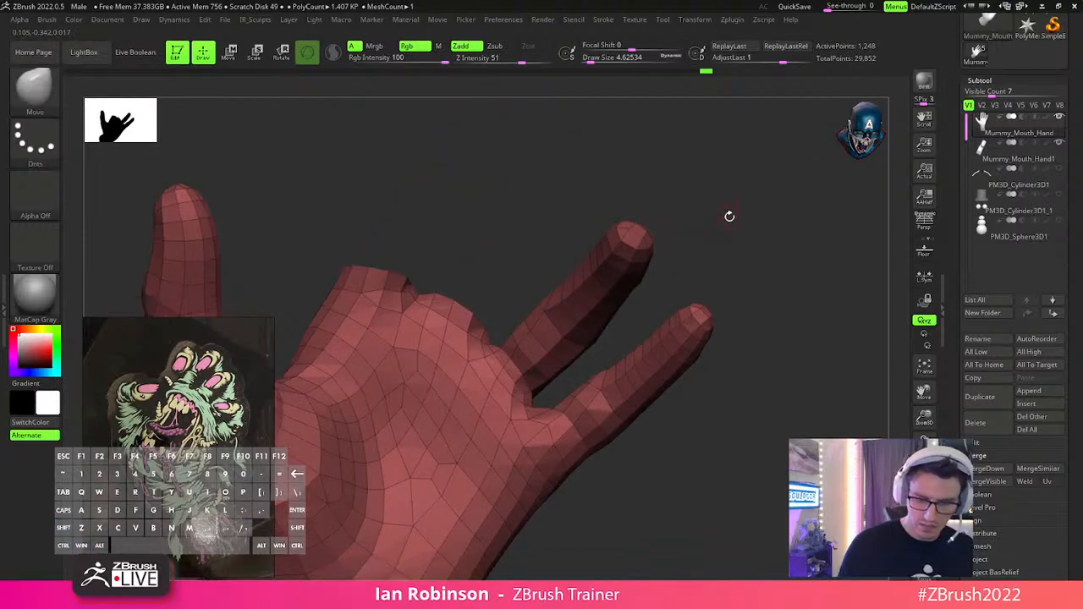
# Isolate the hand's four straight fingers by hiding the last ones and inverting visibility, and give each its own polygroup with Auto Groups.
pyautogui.moveTo(503, 327)
pyautogui.keyDown('ctrl'); pyautogui.keyDown('alt'); pyautogui.keyDown('shift'); pyautogui.mouseDown()
pyautogui.moveTo(541, 387)
pyautogui.moveTo(658, 293)
pyautogui.moveTo(536, 227)
pyautogui.moveTo(529, 241)
pyautogui.mouseUp(); pyautogui.keyUp('shift'); pyautogui.keyUp('alt'); pyautogui.keyUp('ctrl')
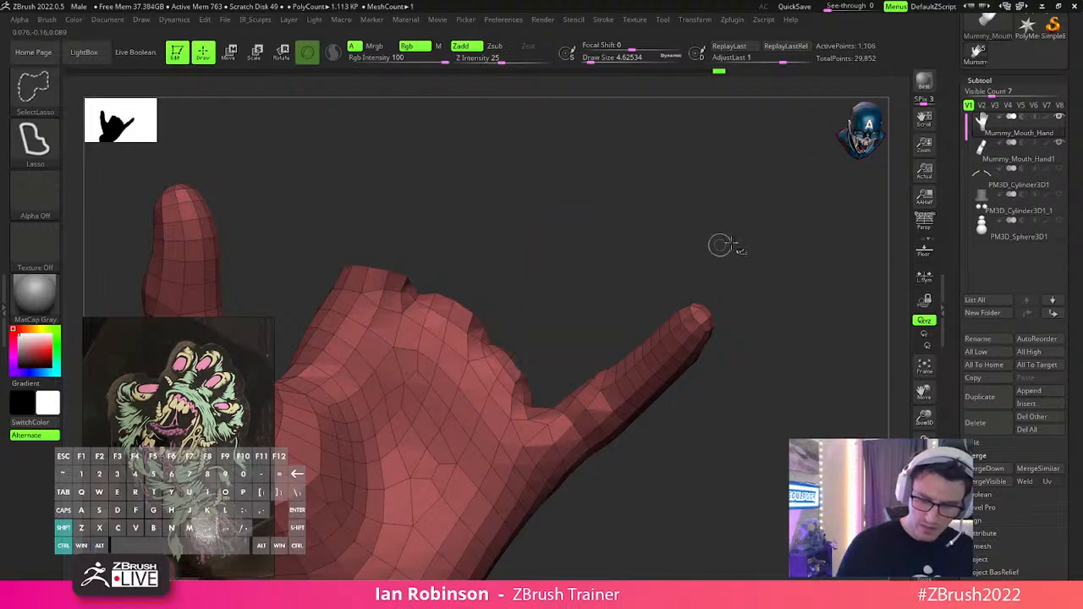
pyautogui.moveTo(562, 392)
pyautogui.keyDown('ctrl'); pyautogui.keyDown('alt'); pyautogui.keyDown('shift'); pyautogui.mouseDown()
pyautogui.moveTo(629, 472)
pyautogui.moveTo(617, 259)
pyautogui.mouseUp(); pyautogui.keyUp('shift'); pyautogui.keyUp('alt'); pyautogui.keyUp('ctrl')
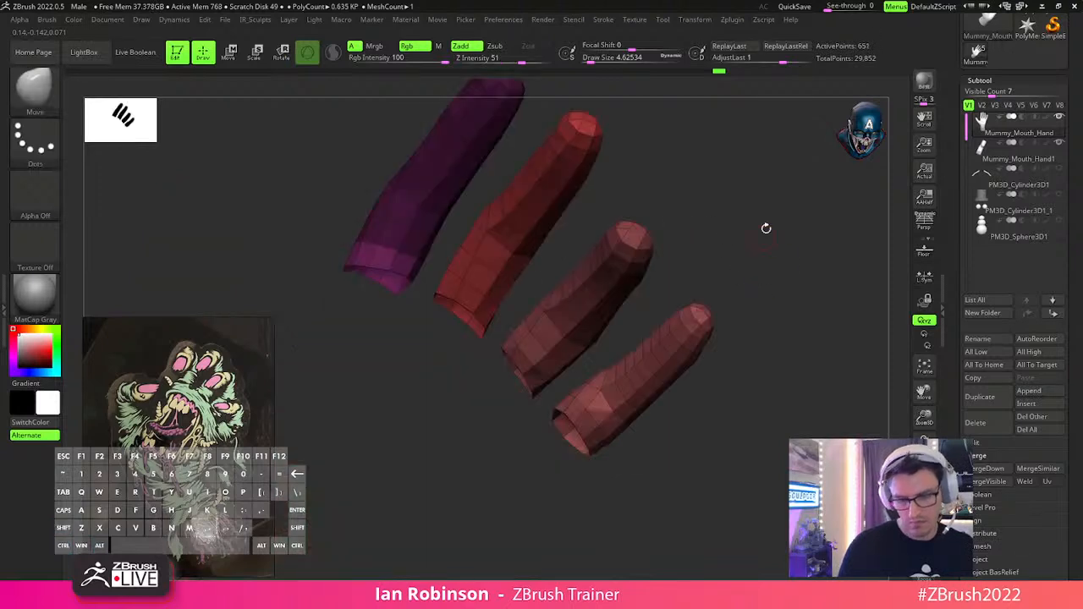
pyautogui.press('space')
pyautogui.click(743, 139)
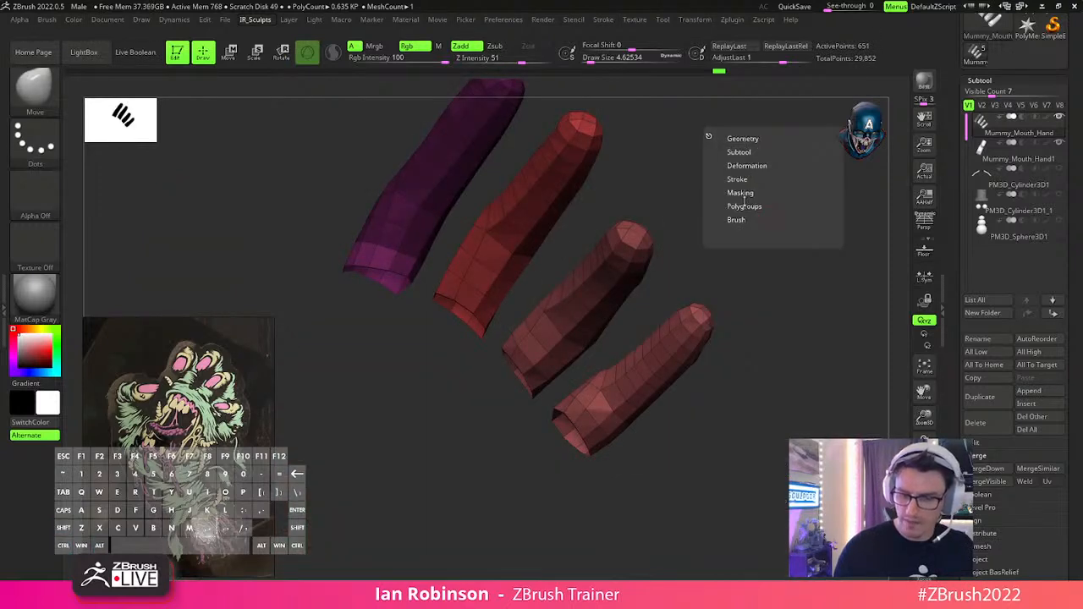
pyautogui.click(744, 203)
pyautogui.click(759, 241)
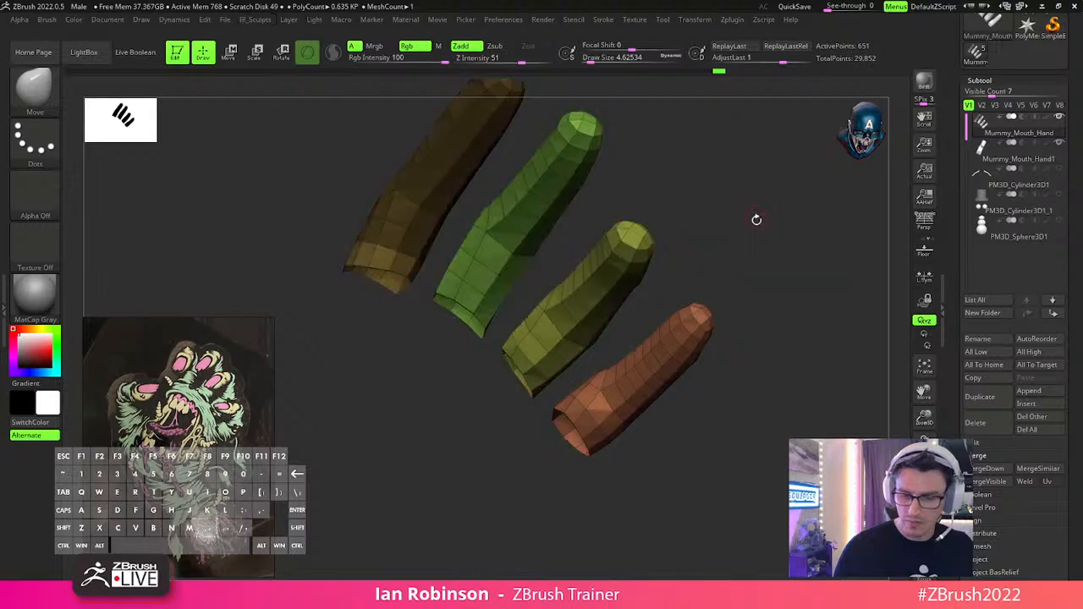
# Open the tool's Polygroups options and unhide the rest of the hand.
pyautogui.click(979, 81)
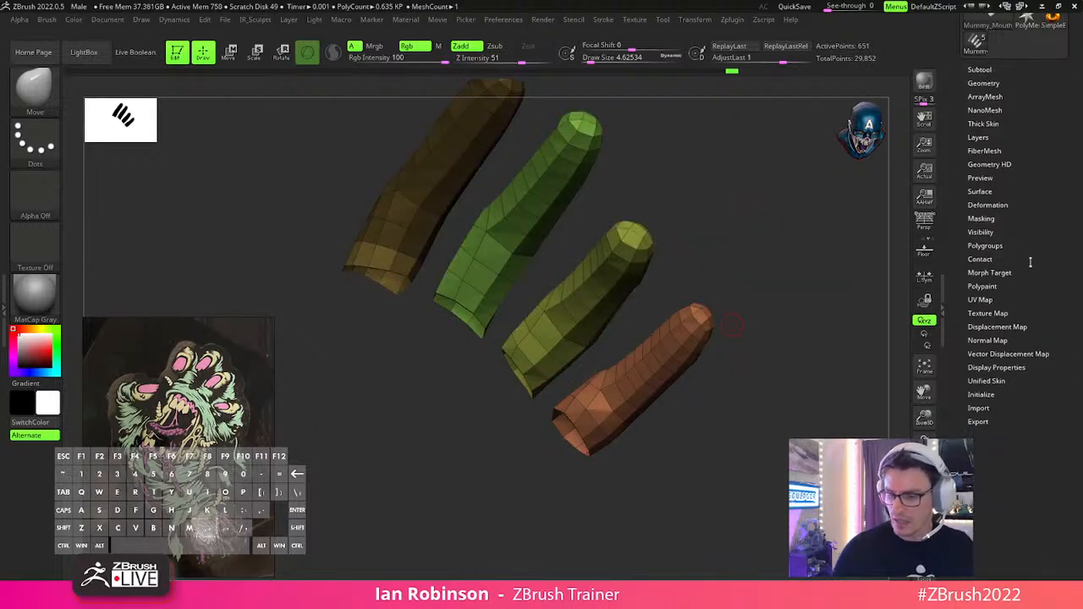
pyautogui.click(984, 228)
pyautogui.moveTo(838, 372); pyautogui.dragTo(800, 413)
pyautogui.keyDown('ctrl'); pyautogui.keyDown('shift'); pyautogui.click(800, 413); pyautogui.keyUp('shift'); pyautogui.keyUp('ctrl')
pyautogui.moveTo(750, 344)
pyautogui.mouseDown()
pyautogui.moveTo(809, 375)
pyautogui.moveTo(769, 375)
pyautogui.moveTo(783, 313)
pyautogui.moveTo(778, 333)
pyautogui.moveTo(769, 299)
pyautogui.mouseUp()
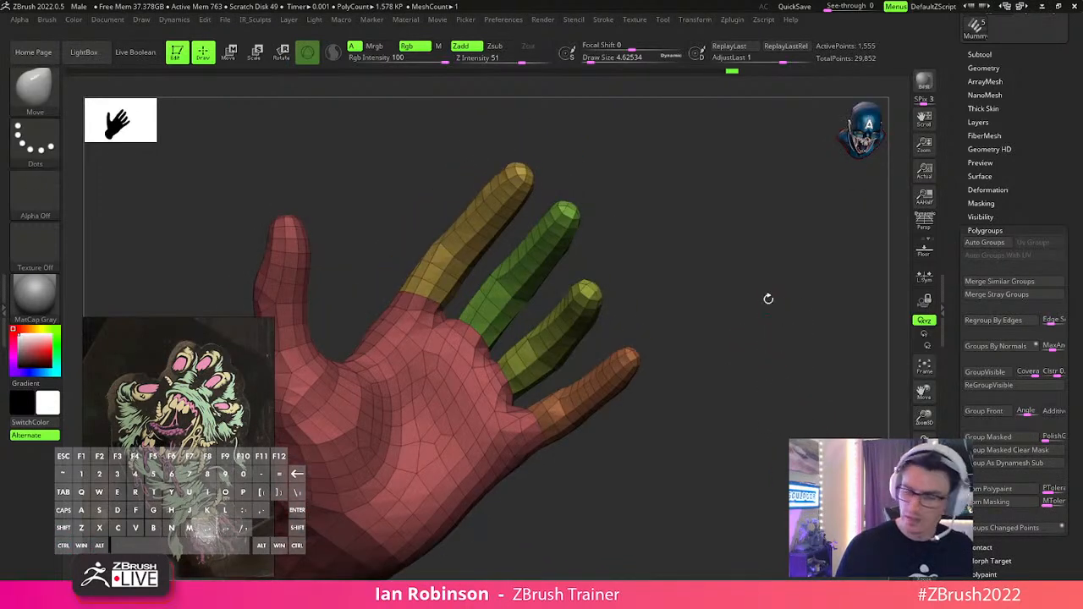
# Hide the four straight fingers and split the hidden part of the hand into a separate subtool.
pyautogui.keyDown('ctrl'); pyautogui.keyDown('shift'); pyautogui.moveTo(665, 275); pyautogui.dragTo(709, 254); pyautogui.keyUp('shift'); pyautogui.keyUp('ctrl')
pyautogui.press('g')
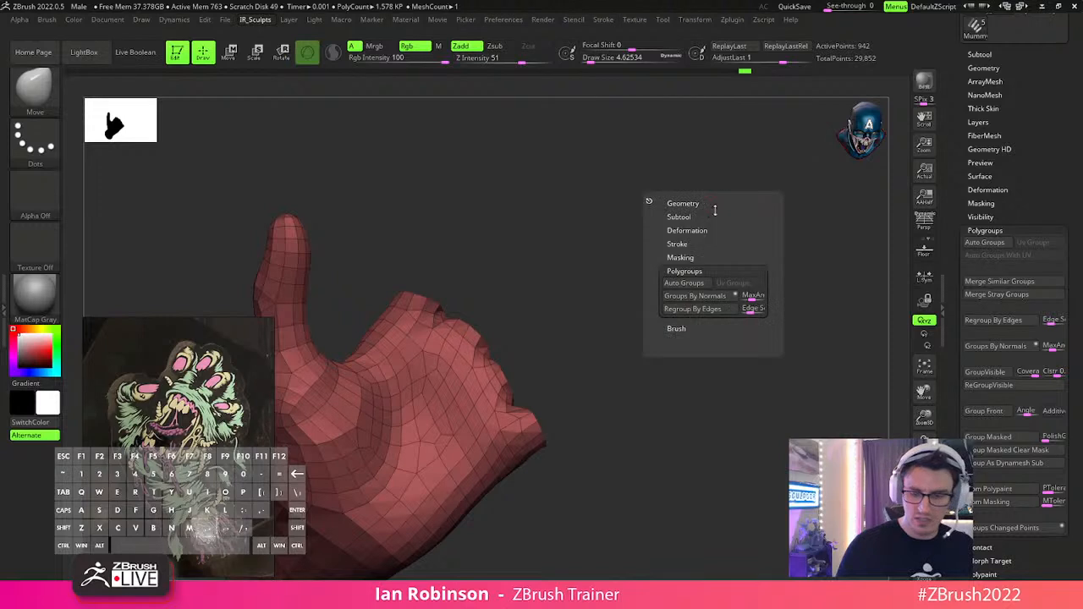
pyautogui.click(695, 203)
pyautogui.click(705, 227)
pyautogui.click(697, 203)
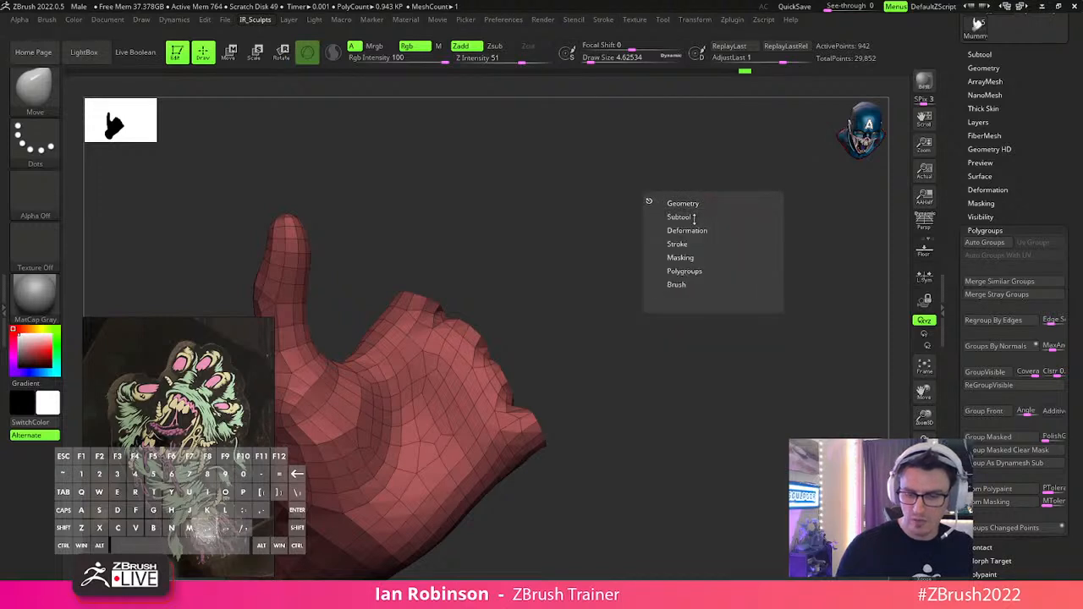
pyautogui.click(696, 216)
pyautogui.click(699, 230)
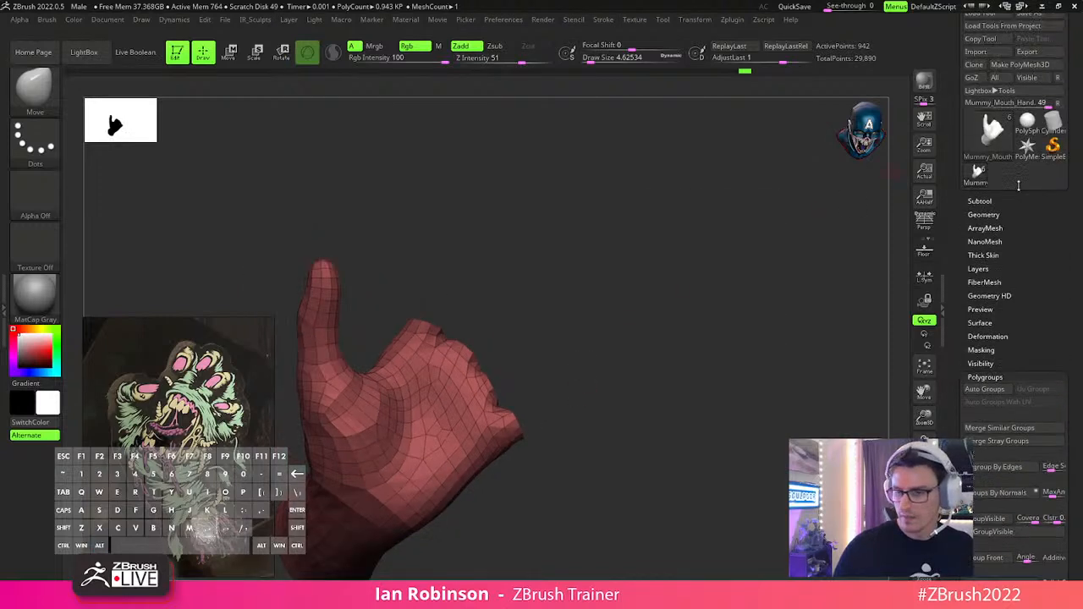
# Save the tool to the Desktop as Mummy_Mouth_Hand.ztl, replacing the existing file.
pyautogui.click(1028, 218)
pyautogui.scroll(3, 1016, 127)
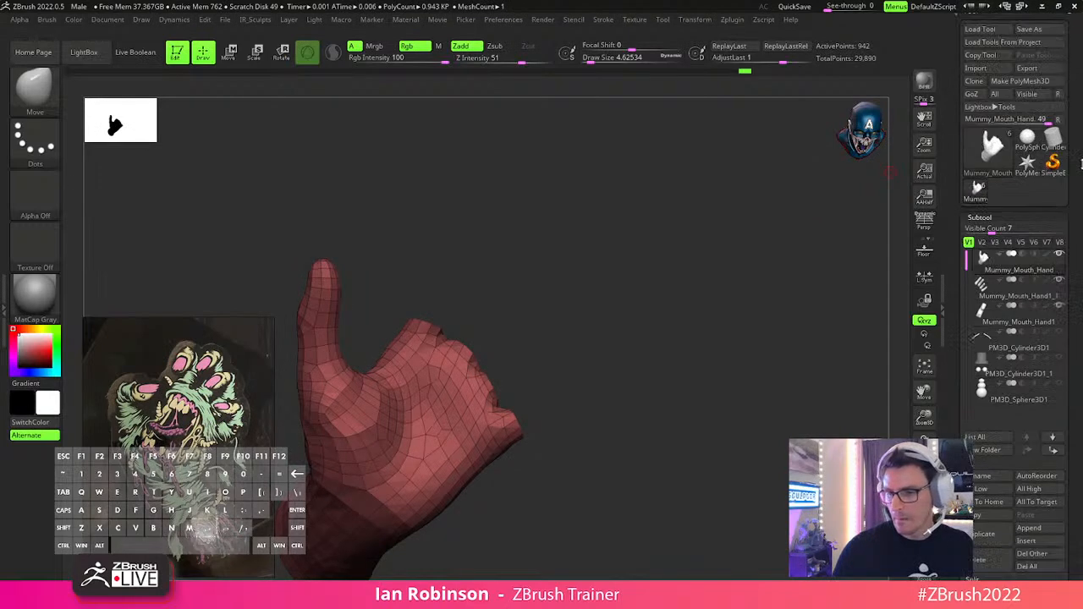
pyautogui.click(1030, 37)
pyautogui.press('Return')
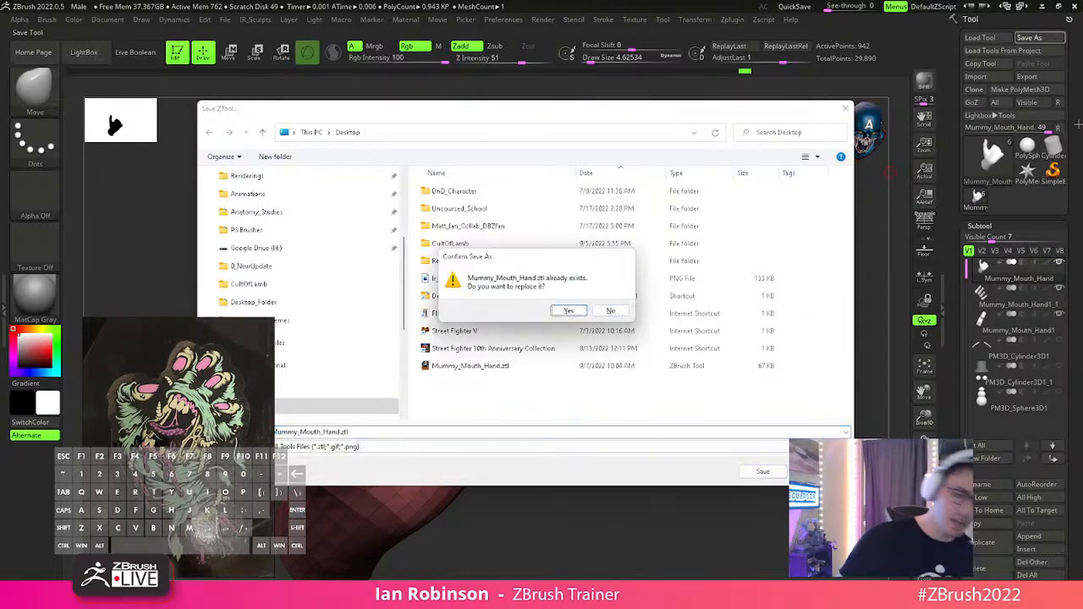
pyautogui.press('y')
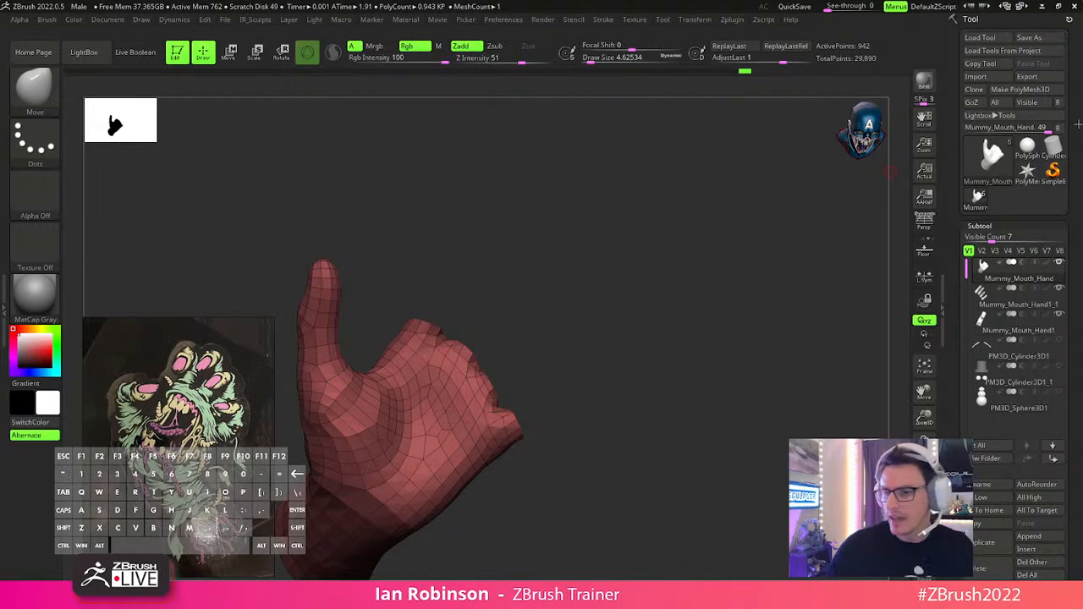
# Save the tool over Mummy_Mouth_Hand.ztl two more times.
pyautogui.click(1031, 38)
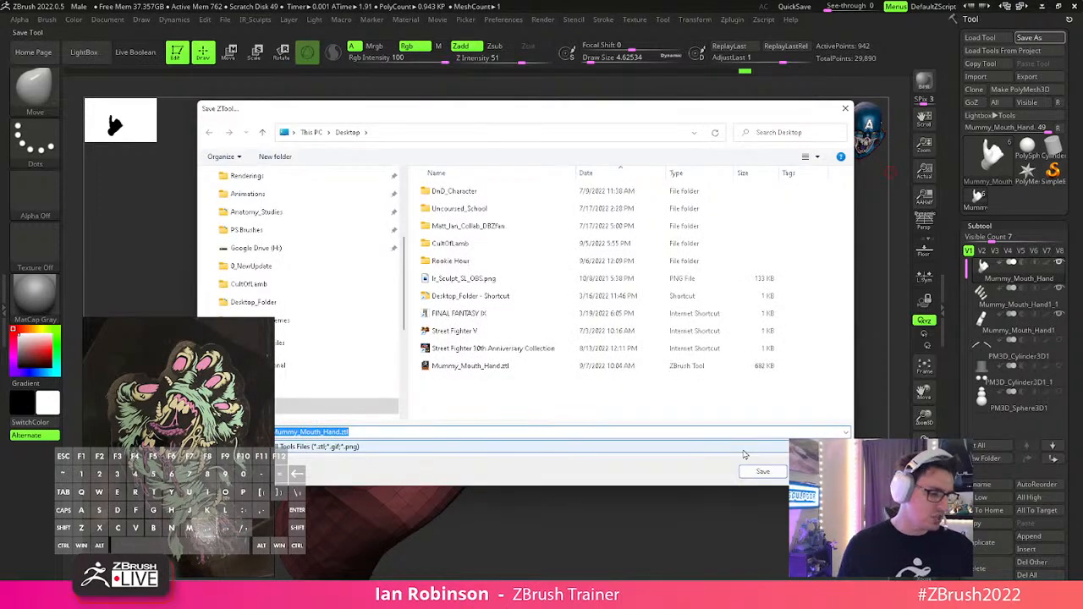
pyautogui.press('Return')
pyautogui.press('y')
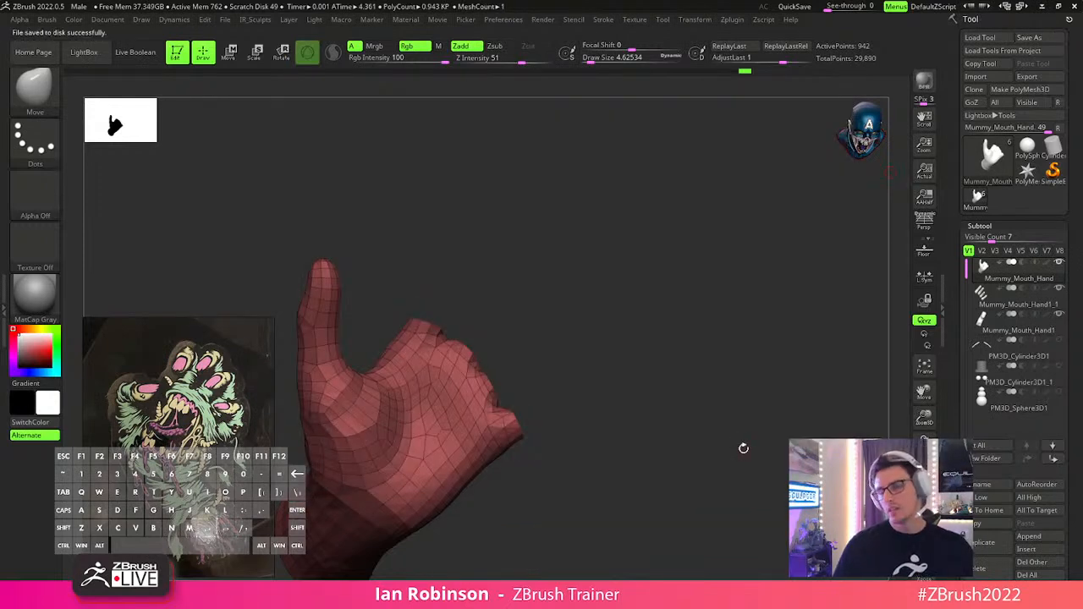
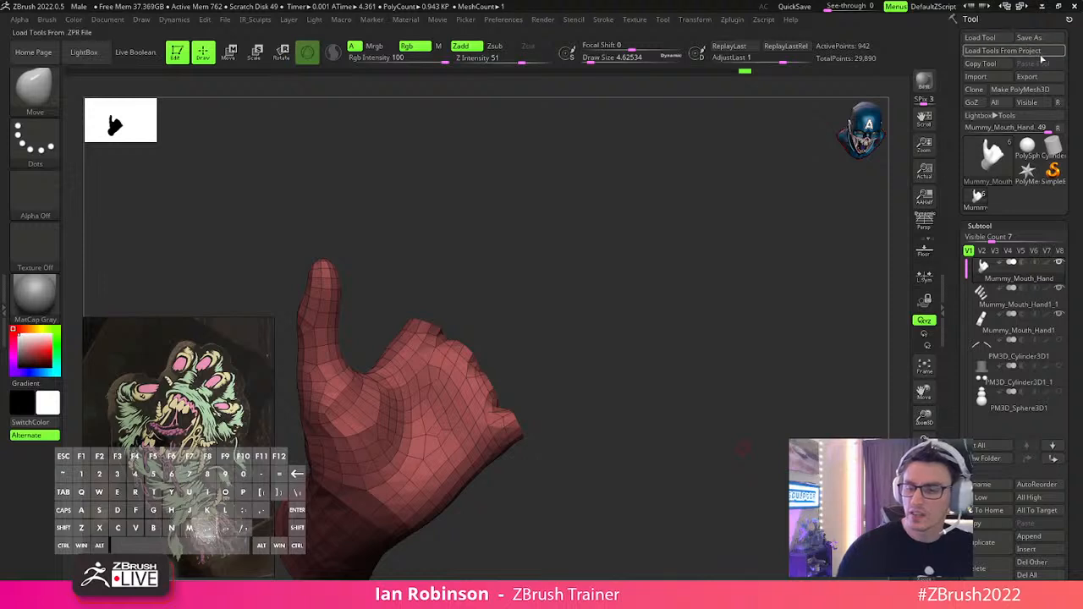
pyautogui.click(1029, 37)
pyautogui.press('Return')
pyautogui.click(563, 309)
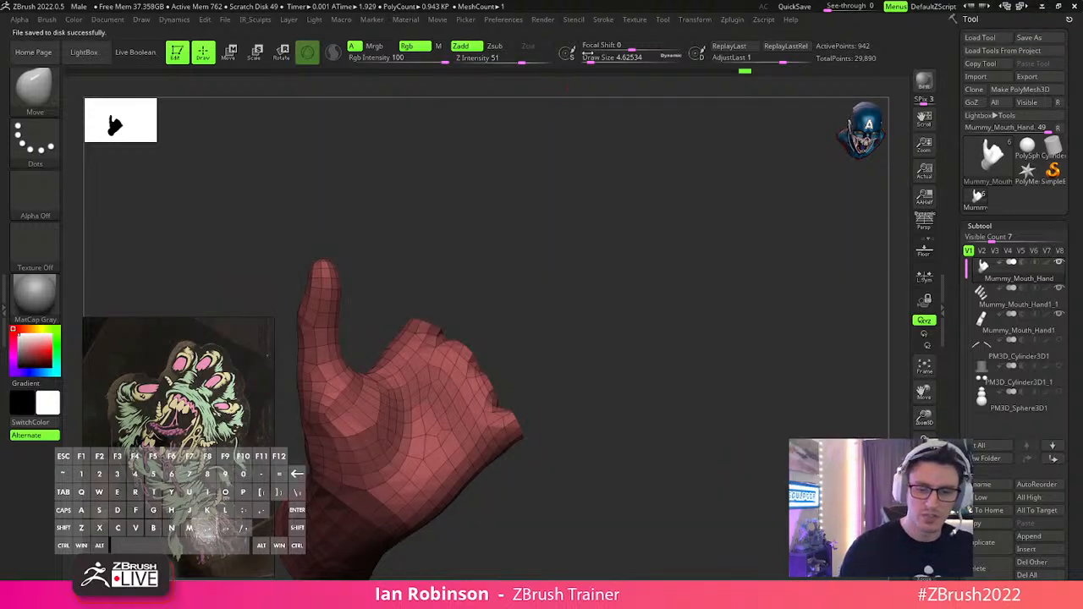
# Open the project CultOfLamb_WithBook_Statue.zpr from the CultOfLamb folder without saving the current project.
pyautogui.hotkey('ctrl', 'o')
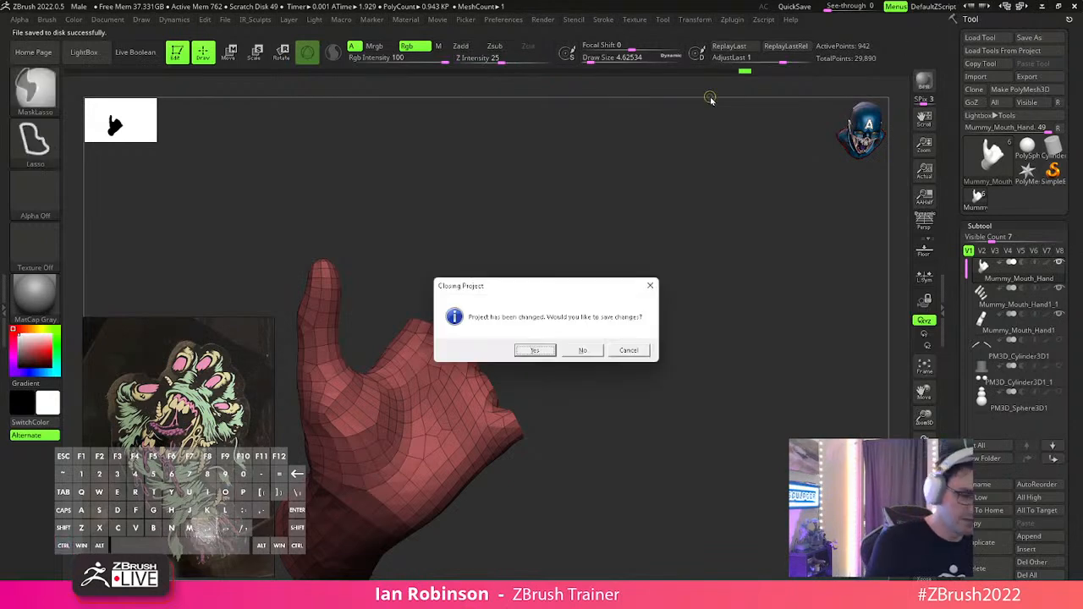
pyautogui.click(597, 351)
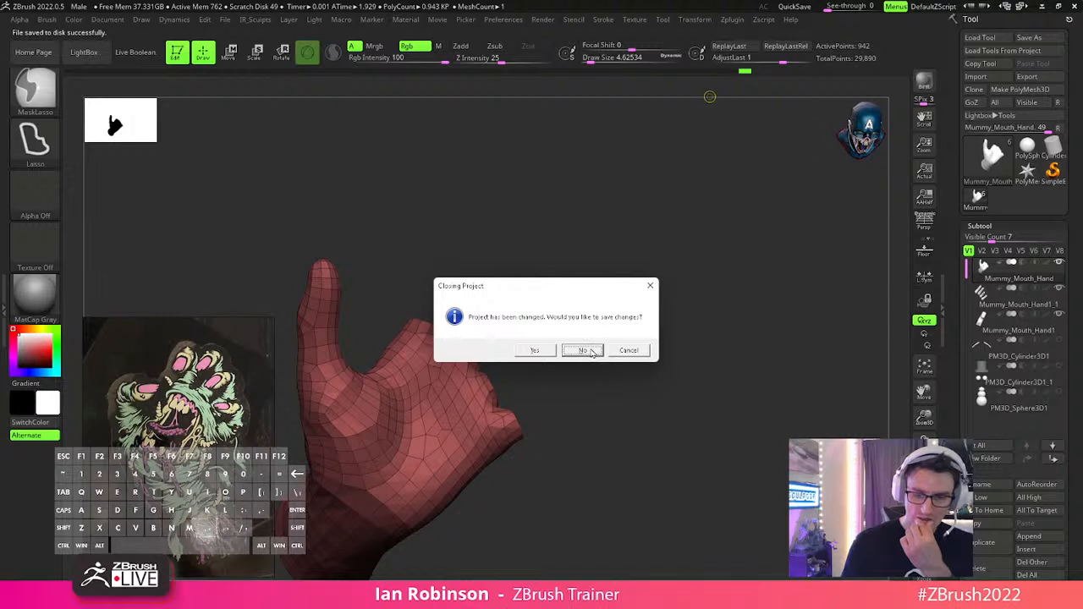
pyautogui.click(591, 351)
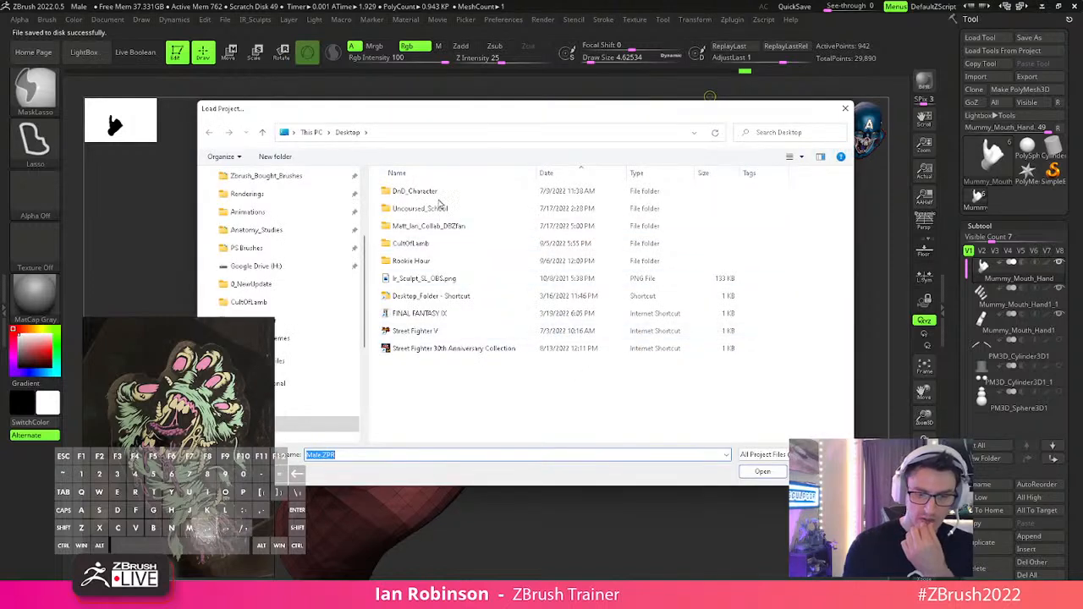
pyautogui.doubleClick(411, 243)
pyautogui.click(543, 203)
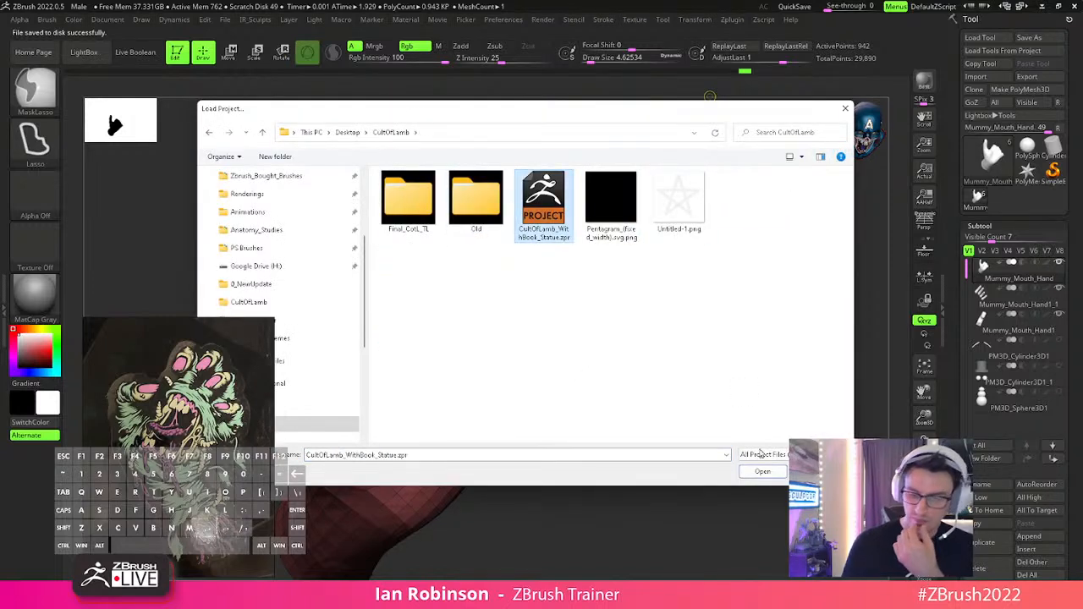
pyautogui.click(761, 471)
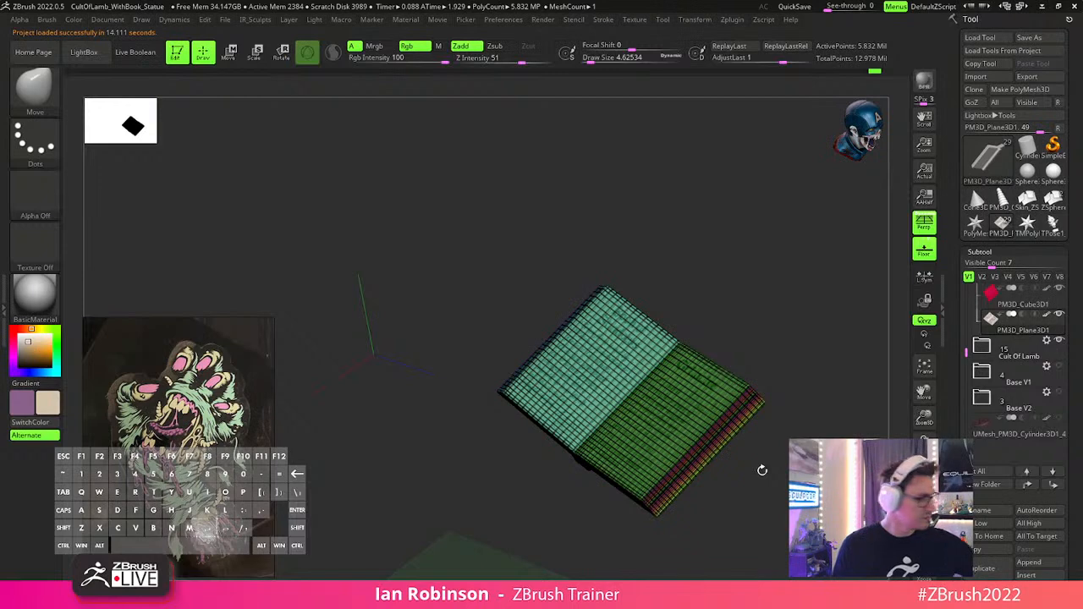
# Turn off the polygon wireframe and Solo mode, and view the whole lamb statue from the front.
pyautogui.hotkey('shift', 'f')
pyautogui.keyDown('alt'); pyautogui.moveTo(763, 471); pyautogui.dragTo(763, 524); pyautogui.keyUp('alt')
pyautogui.moveTo(654, 449); pyautogui.dragTo(772, 412, button='right')
pyautogui.click(924, 537)
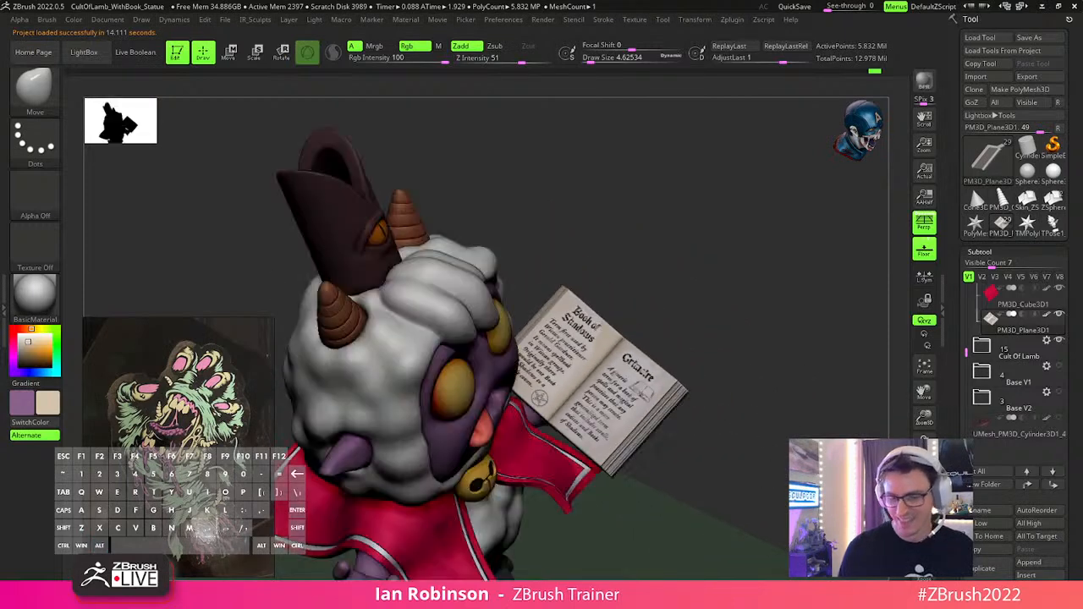
pyautogui.keyDown('alt'); pyautogui.moveTo(795, 508); pyautogui.dragTo(796, 465); pyautogui.keyUp('alt')
pyautogui.moveTo(796, 465); pyautogui.dragTo(808, 420, button='right')
pyautogui.keyDown('alt'); pyautogui.moveTo(807, 420); pyautogui.dragTo(807, 465); pyautogui.keyUp('alt')
pyautogui.moveTo(807, 465); pyautogui.dragTo(745, 423, button='right')
pyautogui.click(110, 21)
pyautogui.moveTo(153, 25)
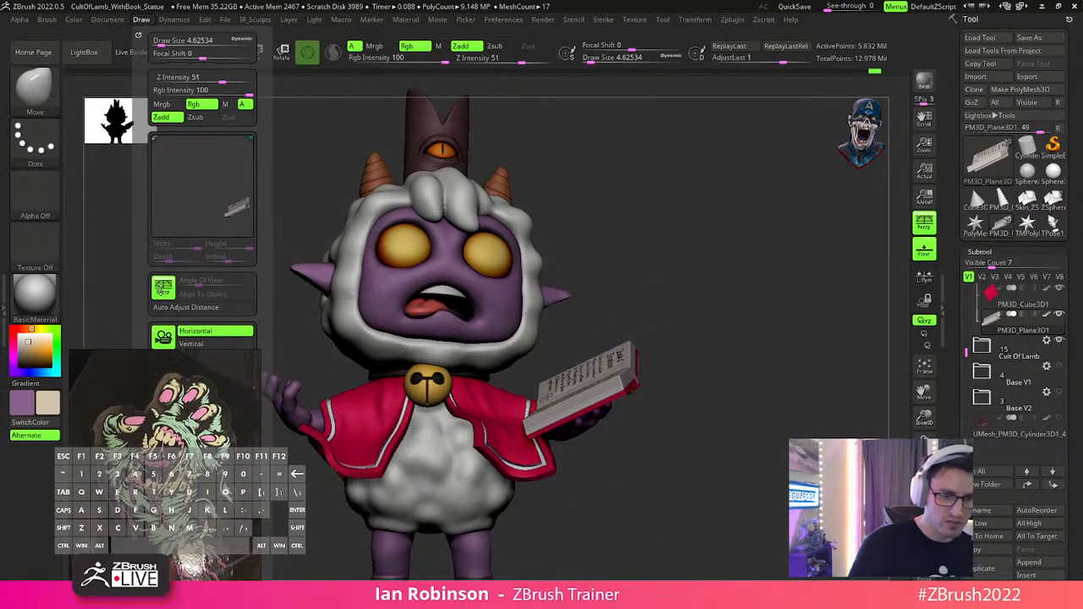
pyautogui.moveTo(667, 251)
pyautogui.mouseDown()
pyautogui.moveTo(764, 307)
pyautogui.moveTo(781, 355)
pyautogui.mouseUp()
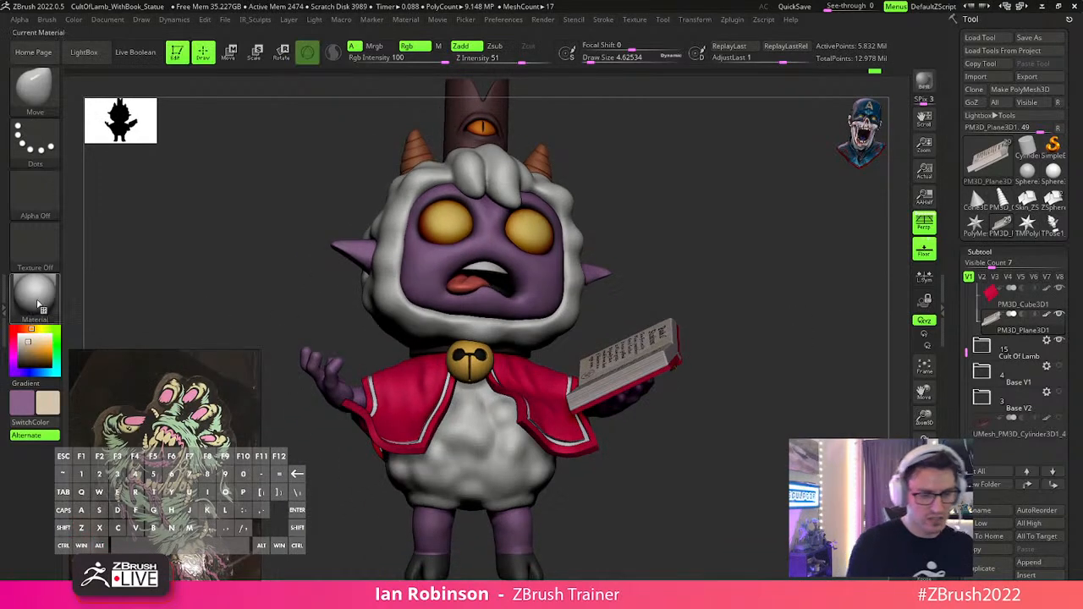
# Switch the statue's material to StartupMaterial.
pyautogui.click(34, 297)
pyautogui.click(102, 281)
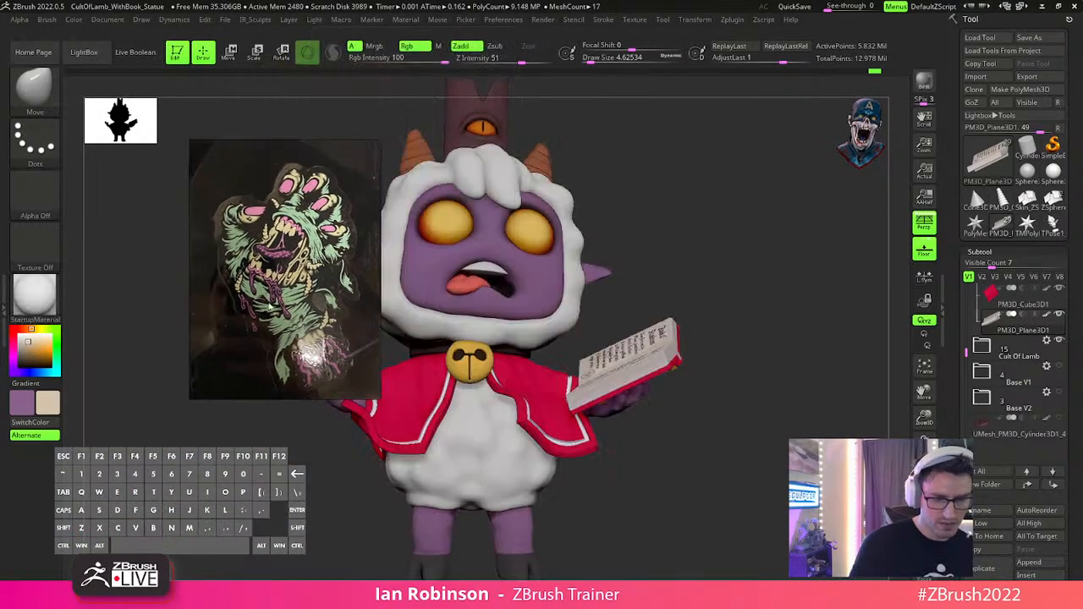
pyautogui.keyDown('alt'); pyautogui.moveTo(762, 384); pyautogui.dragTo(805, 395); pyautogui.keyUp('alt')
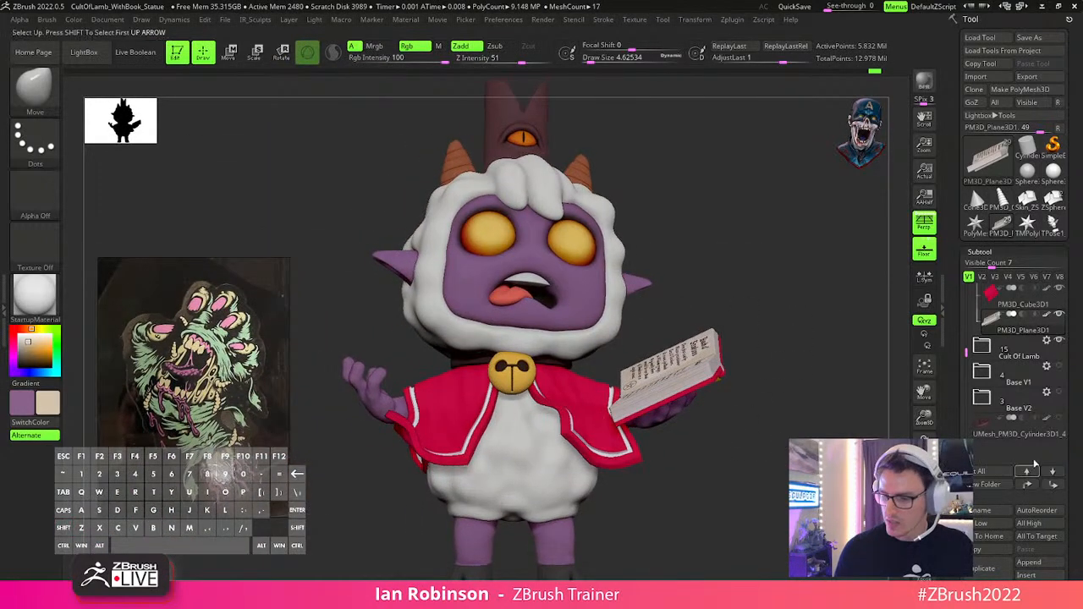
# Select the lamb's Body subtool and isolate it from the rest of the statue.
pyautogui.moveTo(766, 440); pyautogui.dragTo(727, 453)
pyautogui.keyDown('alt'); pyautogui.click(510, 435); pyautogui.keyUp('alt')
pyautogui.hotkey('ctrl', 'shift', 's')
pyautogui.keyDown('alt'); pyautogui.moveTo(681, 414); pyautogui.dragTo(646, 400); pyautogui.keyUp('alt')
pyautogui.hotkey('shift', 'f')
pyautogui.hotkey('shift', 'f')
# Switch to the Inflat brush, set its draw size to about 88, and try a stroke on the woolly body.
pyautogui.press('b')
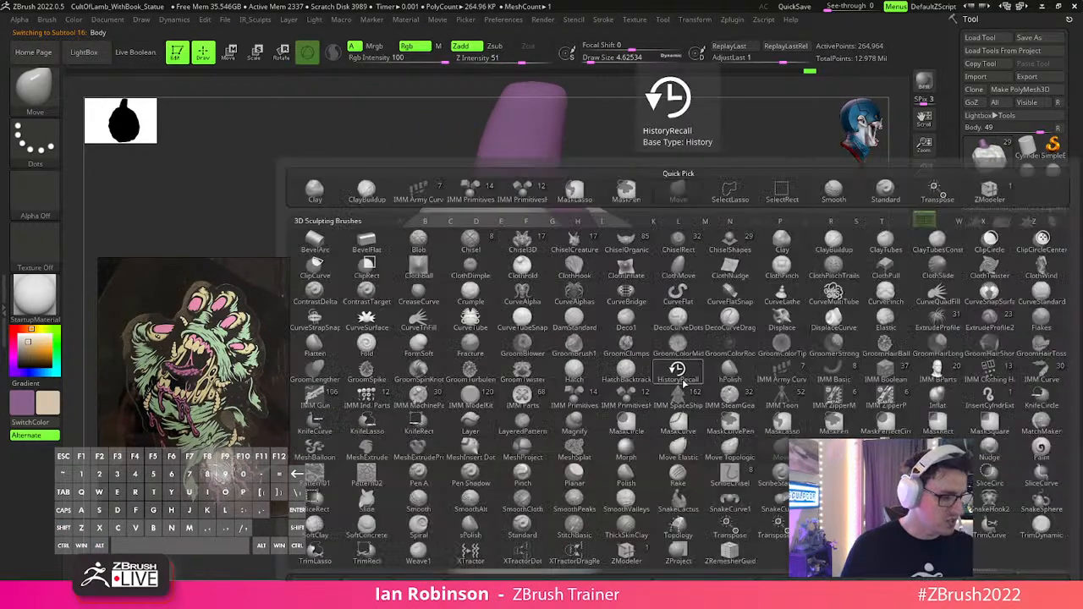
pyautogui.press('i')
pyautogui.press('n')
pyautogui.press('s')
pyautogui.moveTo(649, 384); pyautogui.dragTo(607, 395)
pyautogui.moveTo(569, 470)
pyautogui.mouseDown()
pyautogui.moveTo(493, 476)
pyautogui.moveTo(486, 460)
pyautogui.mouseUp()
pyautogui.keyDown('alt'); pyautogui.moveTo(807, 398); pyautogui.dragTo(772, 371); pyautogui.keyUp('alt')
pyautogui.keyDown('shift'); pyautogui.moveTo(772, 370); pyautogui.dragTo(729, 350); pyautogui.keyUp('shift')
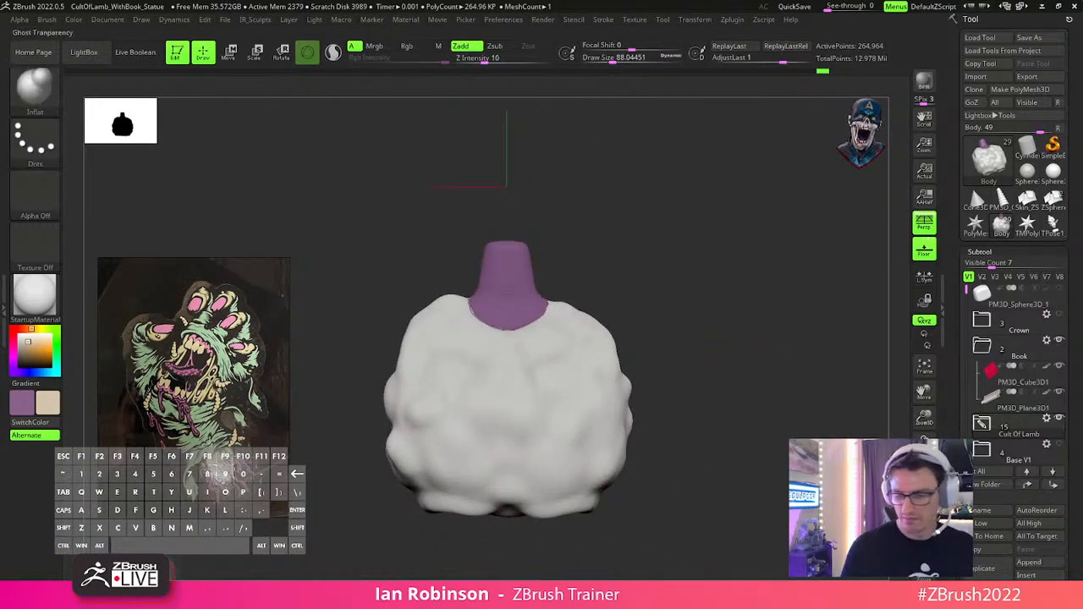
# Show the complete lamb statue again and inspect it from the front.
pyautogui.click(924, 550)
pyautogui.keyDown('alt'); pyautogui.moveTo(767, 433); pyautogui.dragTo(722, 415); pyautogui.keyUp('alt')
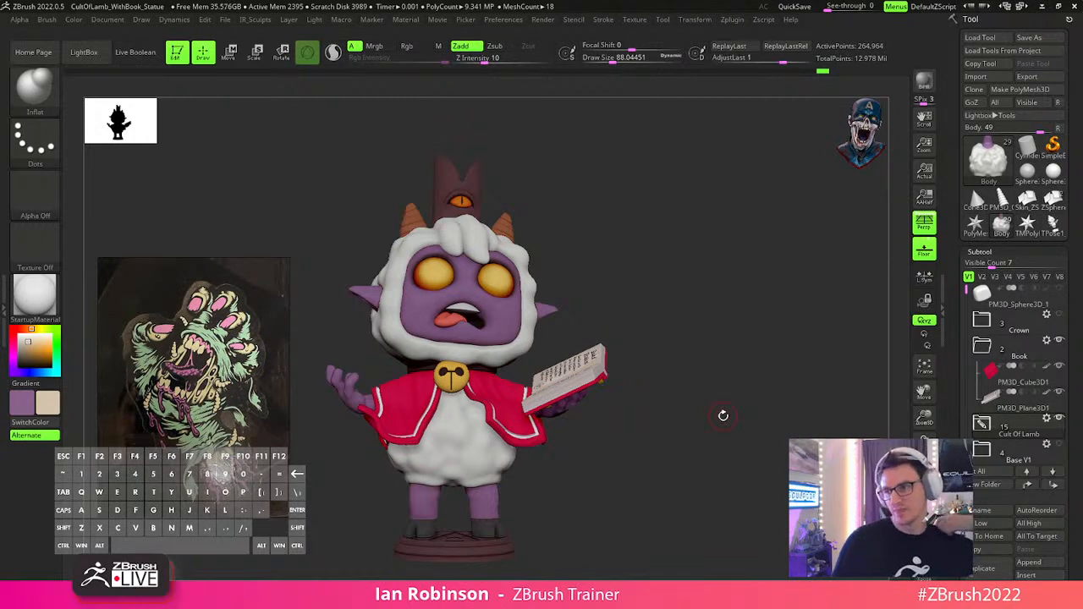
pyautogui.moveTo(722, 416); pyautogui.dragTo(720, 244)
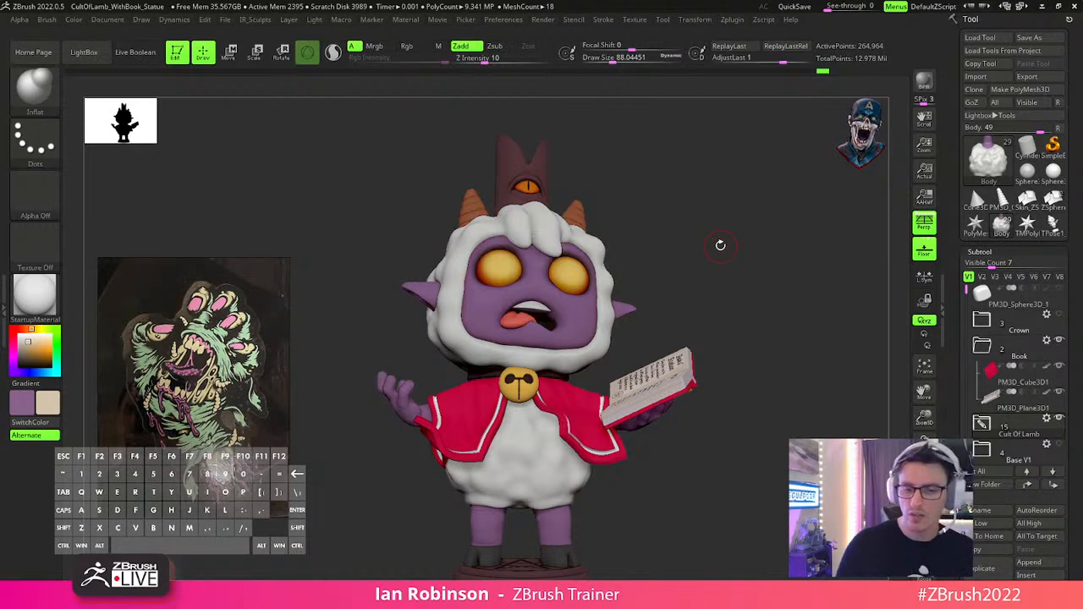
# Open the LightBox project library, switch the active tool to SimpleBrush, and clear the statue and stray marks from the canvas.
pyautogui.press(',')
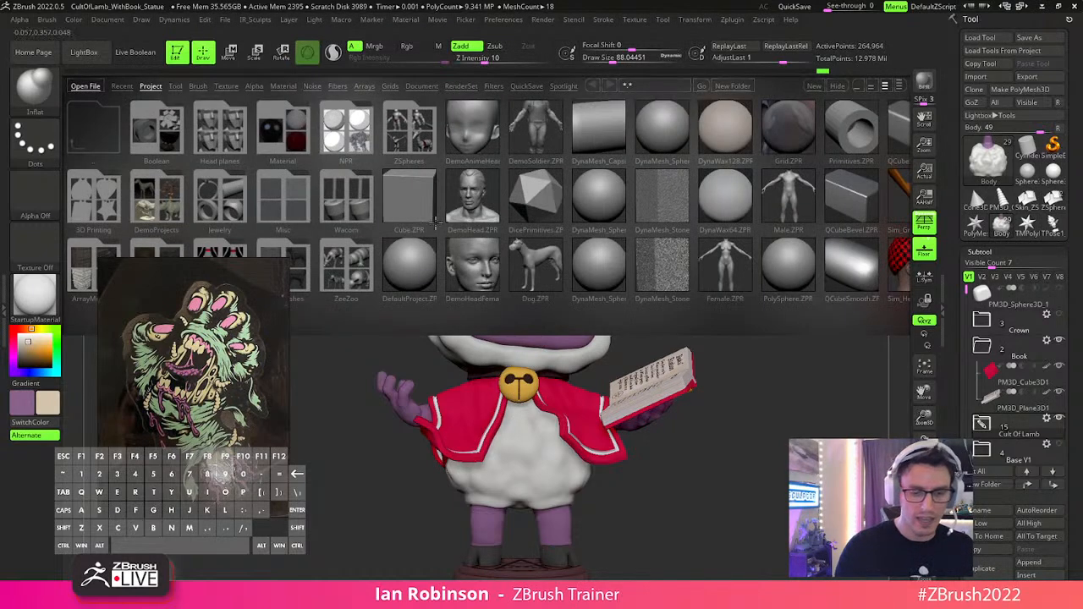
pyautogui.moveTo(810, 407); pyautogui.dragTo(833, 376)
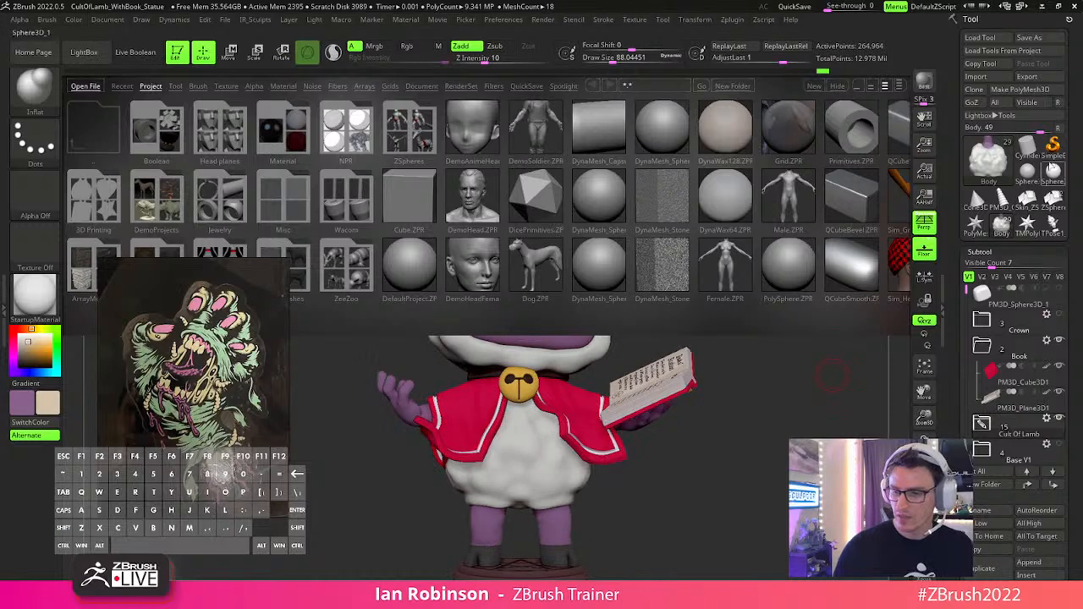
pyautogui.click(1053, 146)
pyautogui.click(462, 200)
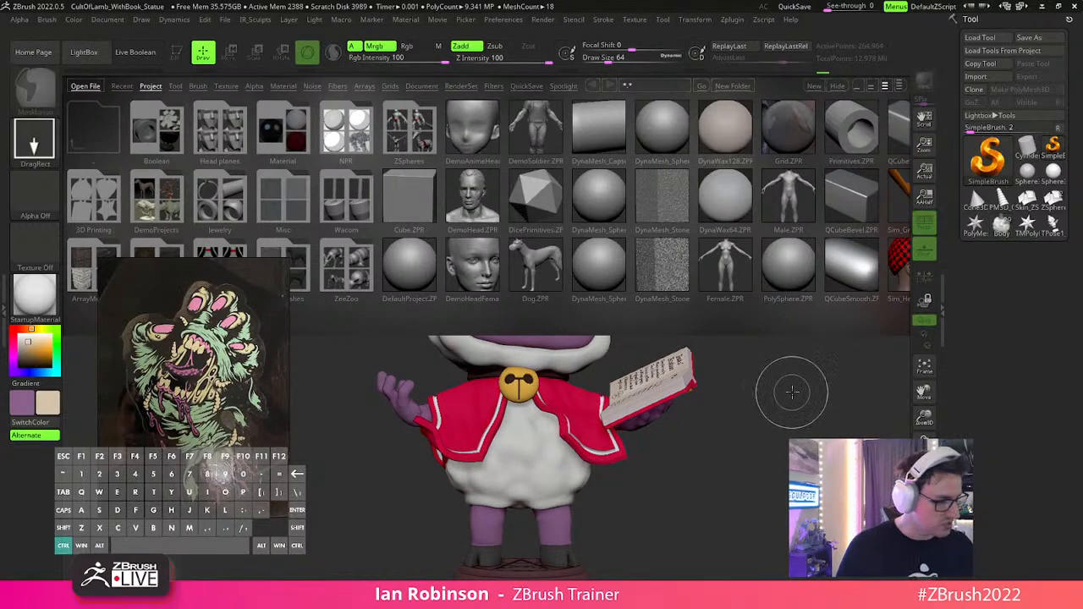
pyautogui.hotkey('ctrl', 'n')
pyautogui.moveTo(233, 402); pyautogui.dragTo(931, 0, button='right')
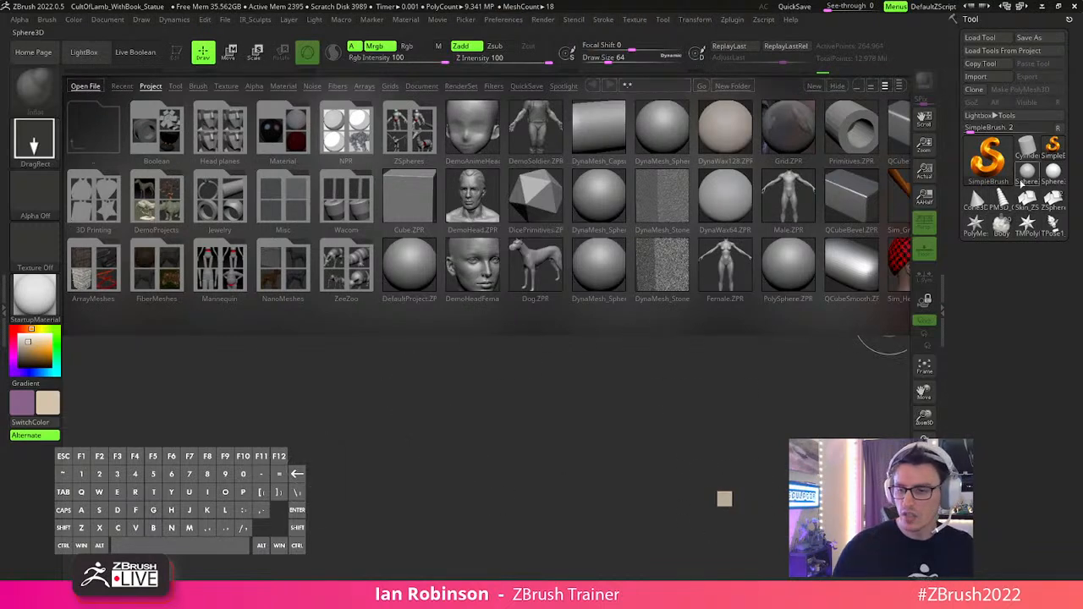
pyautogui.hotkey('ctrl', 'n')
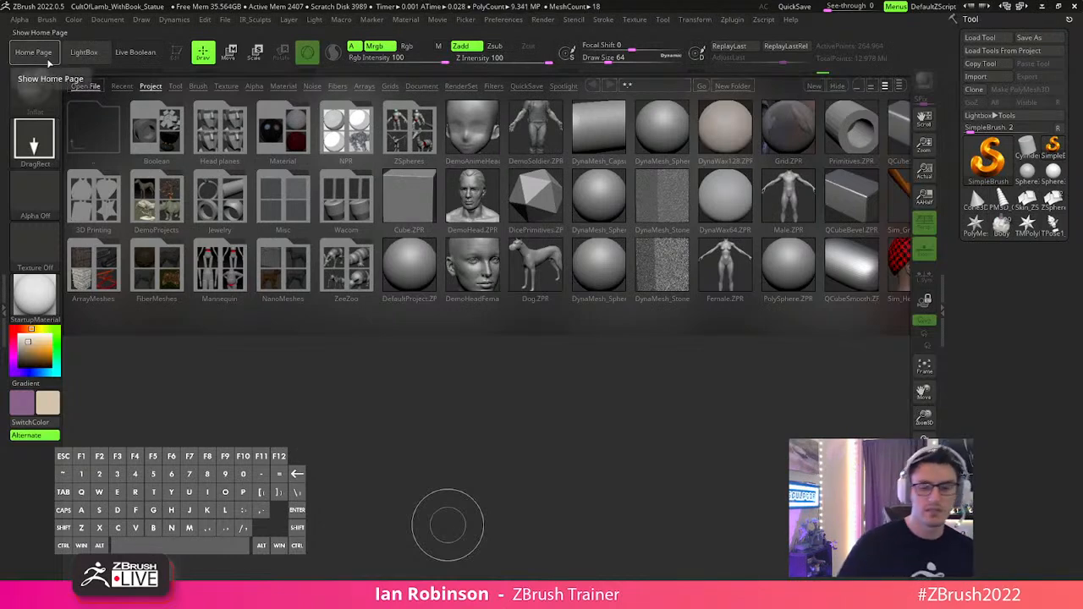
# Open the Home Page window, check its options for when it is displayed, and close it again.
pyautogui.click(47, 58)
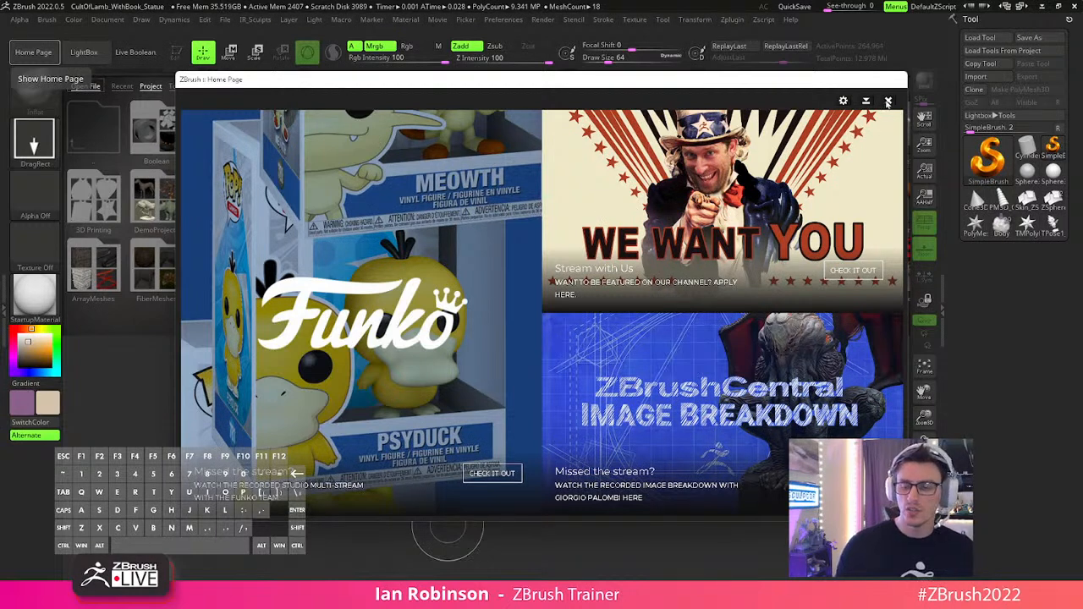
pyautogui.click(843, 101)
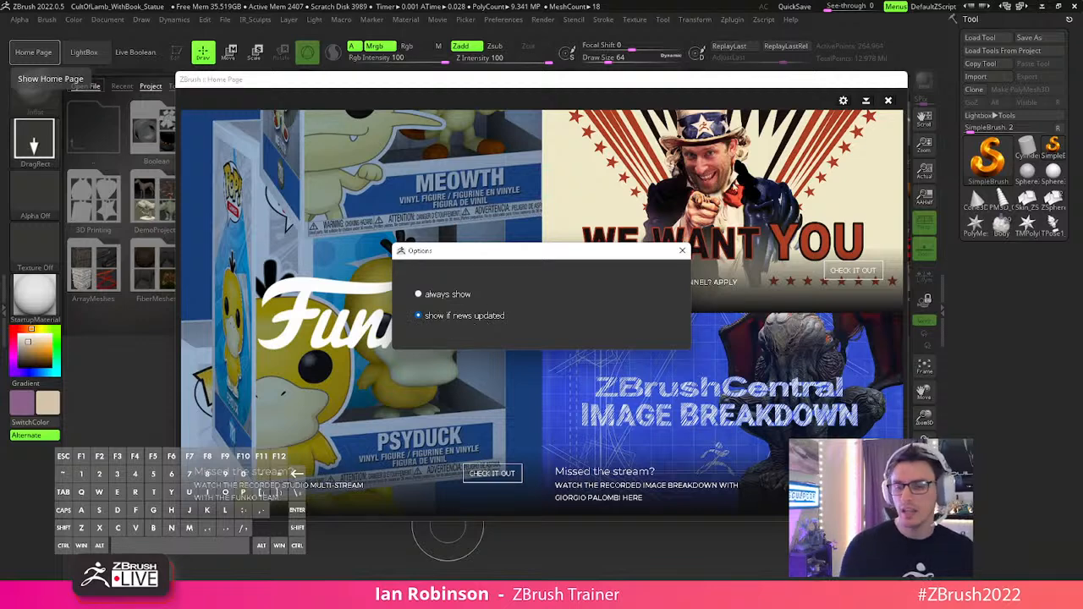
pyautogui.click(682, 250)
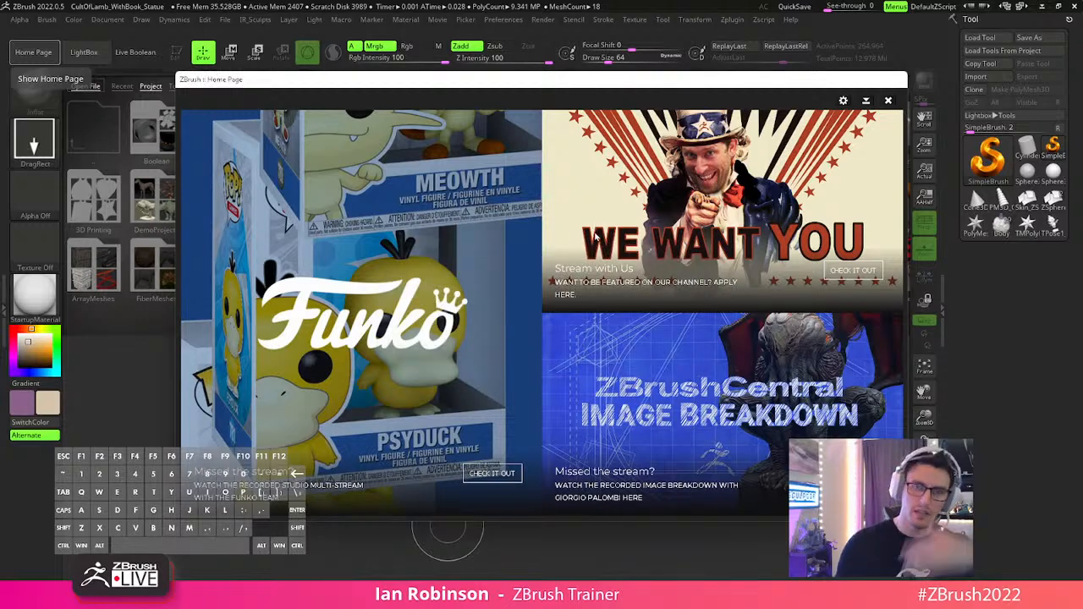
pyautogui.click(885, 102)
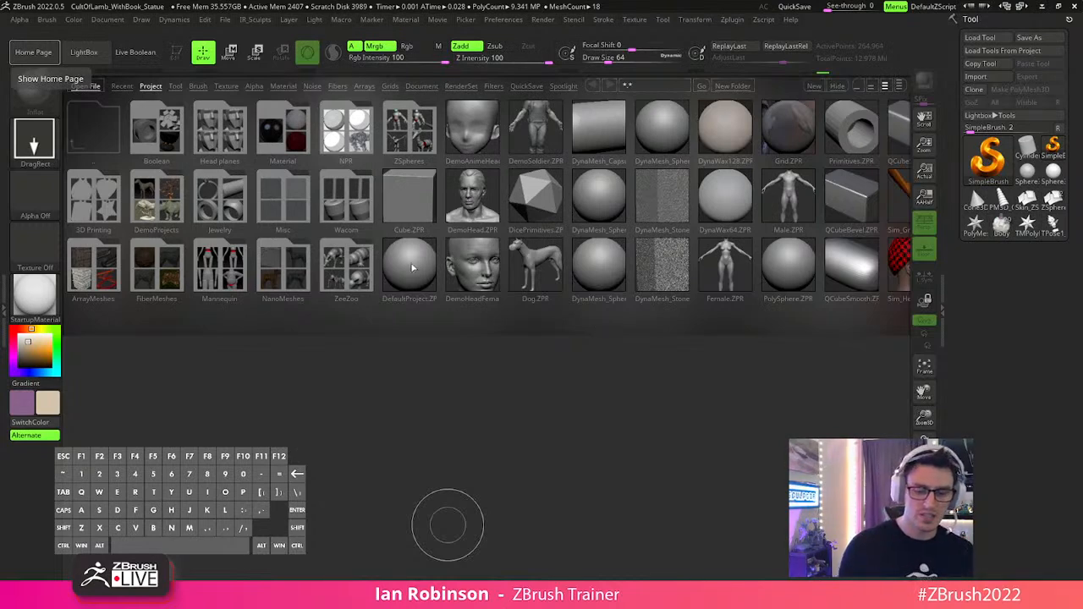
# Load the DefaultProject.ZPR sphere project from the project library without saving changes to the current project.
pyautogui.click(413, 265)
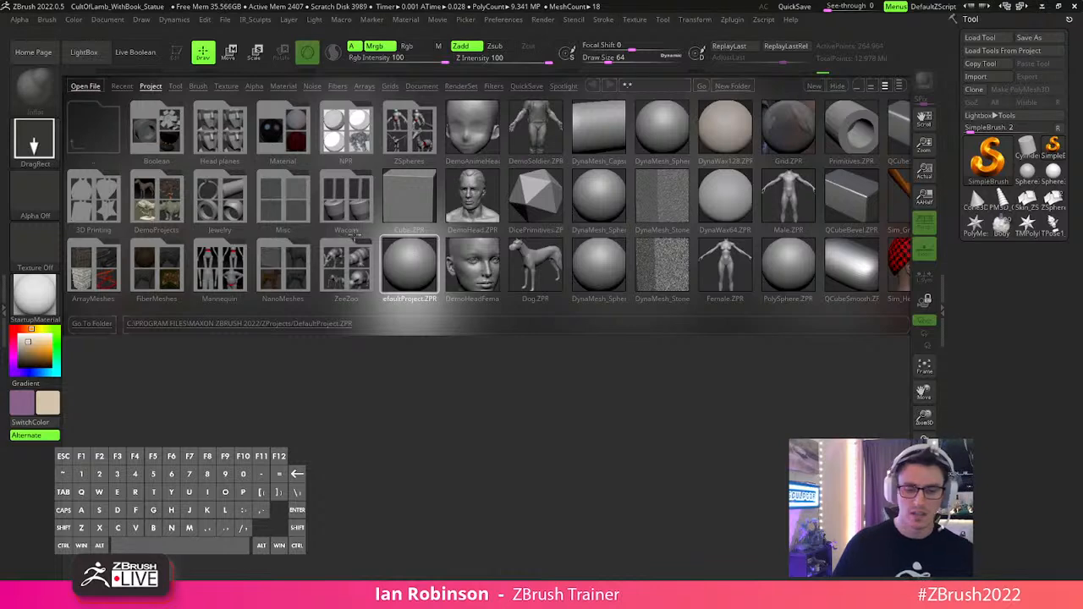
pyautogui.doubleClick(421, 269)
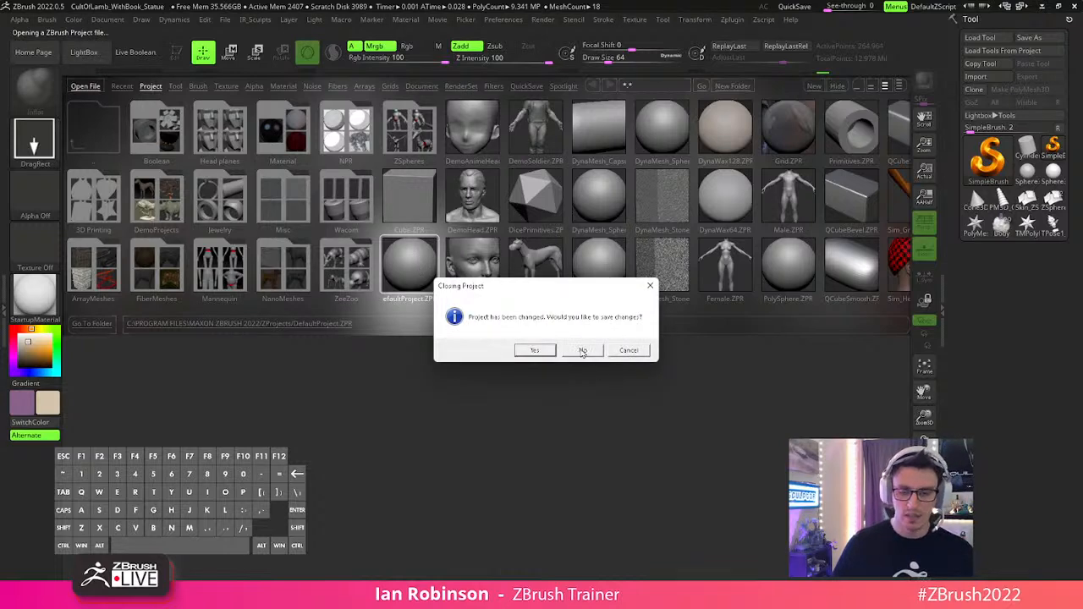
pyautogui.click(582, 352)
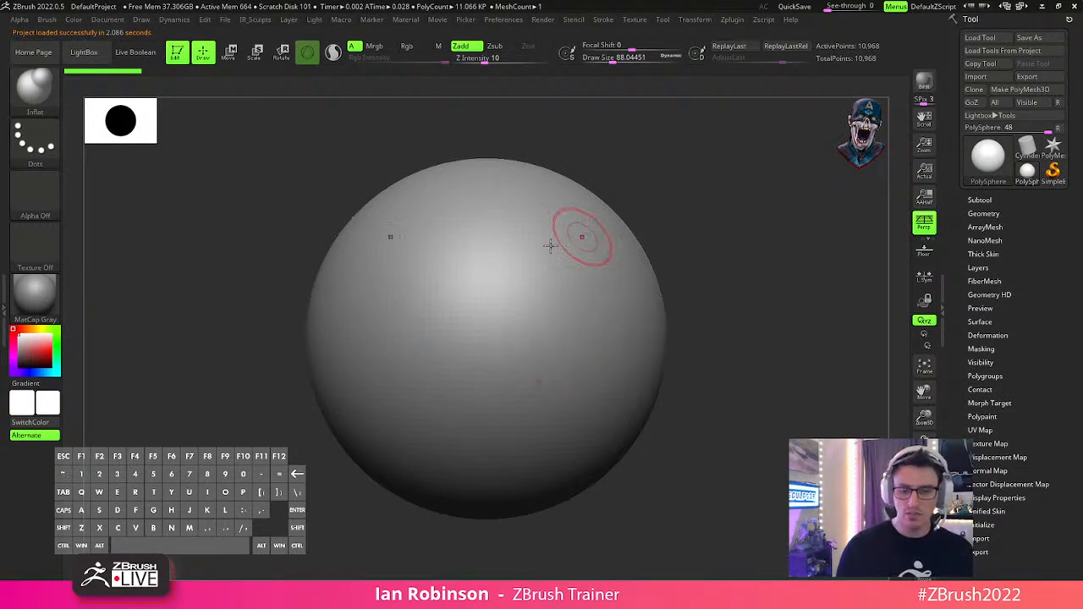
pyautogui.moveTo(723, 283)
pyautogui.mouseDown()
pyautogui.moveTo(720, 225)
pyautogui.moveTo(745, 186)
pyautogui.mouseUp()
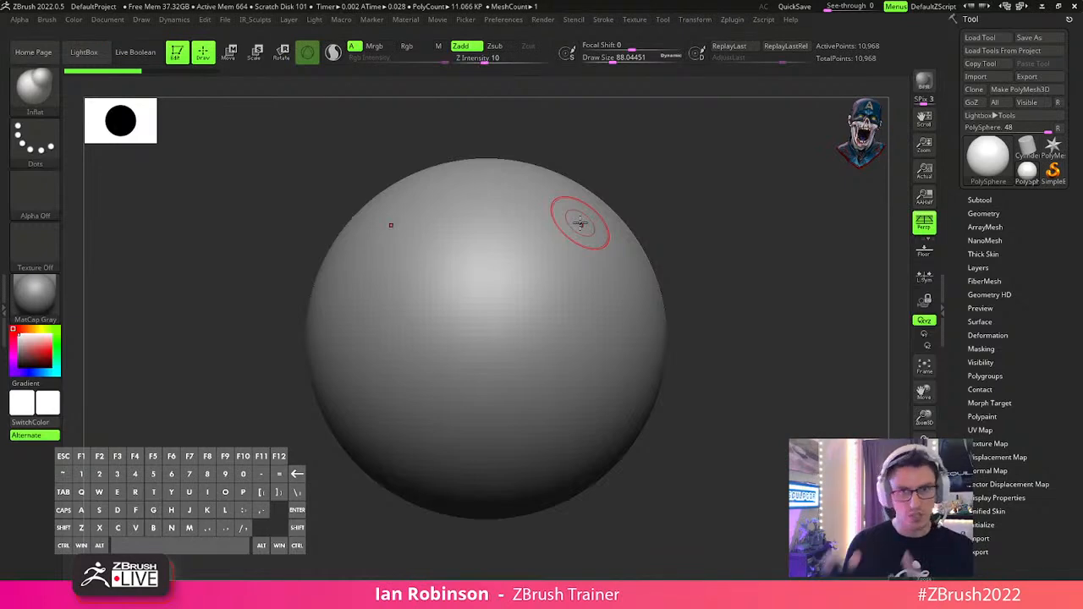
# Switch to the Crumple brush and try wrinkle strokes on the sides of the sphere's front.
pyautogui.click(40, 91)
pyautogui.click(256, 251)
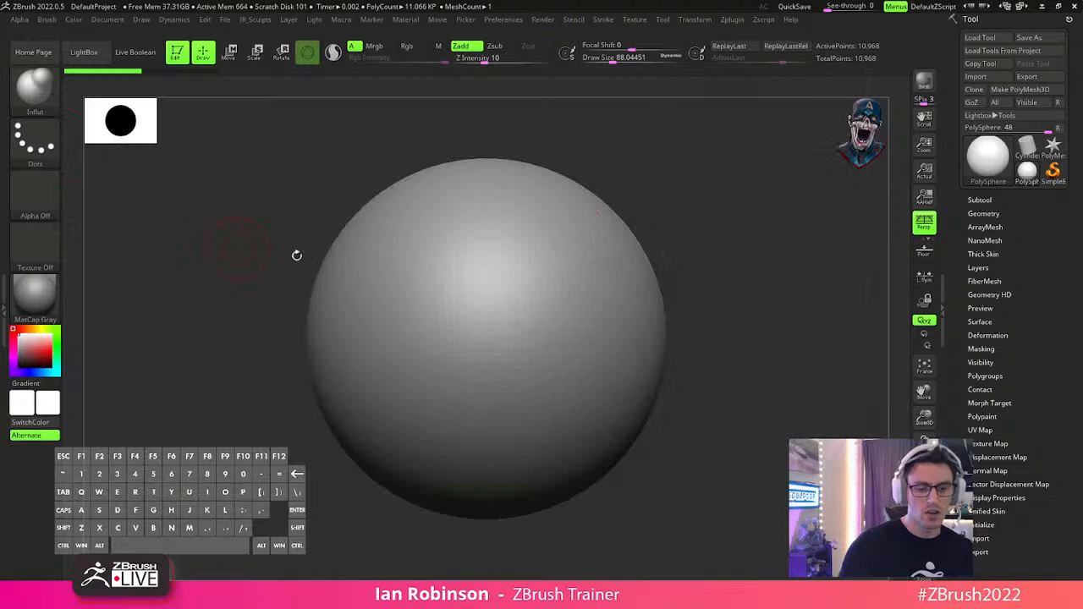
pyautogui.click(38, 94)
pyautogui.click(257, 203)
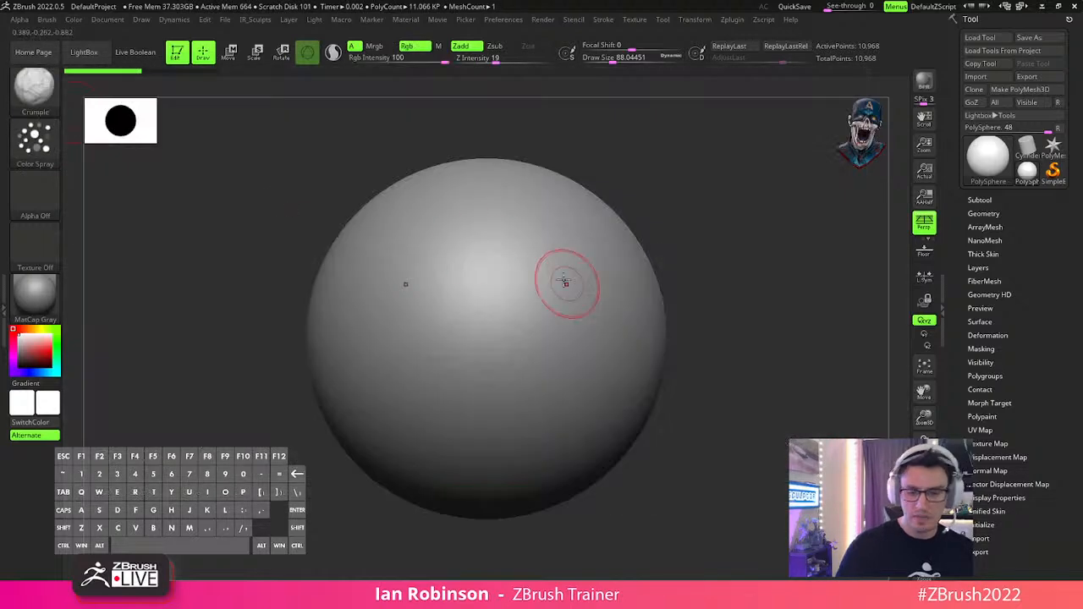
pyautogui.moveTo(607, 320)
pyautogui.mouseDown()
pyautogui.moveTo(600, 347)
pyautogui.moveTo(598, 282)
pyautogui.mouseUp()
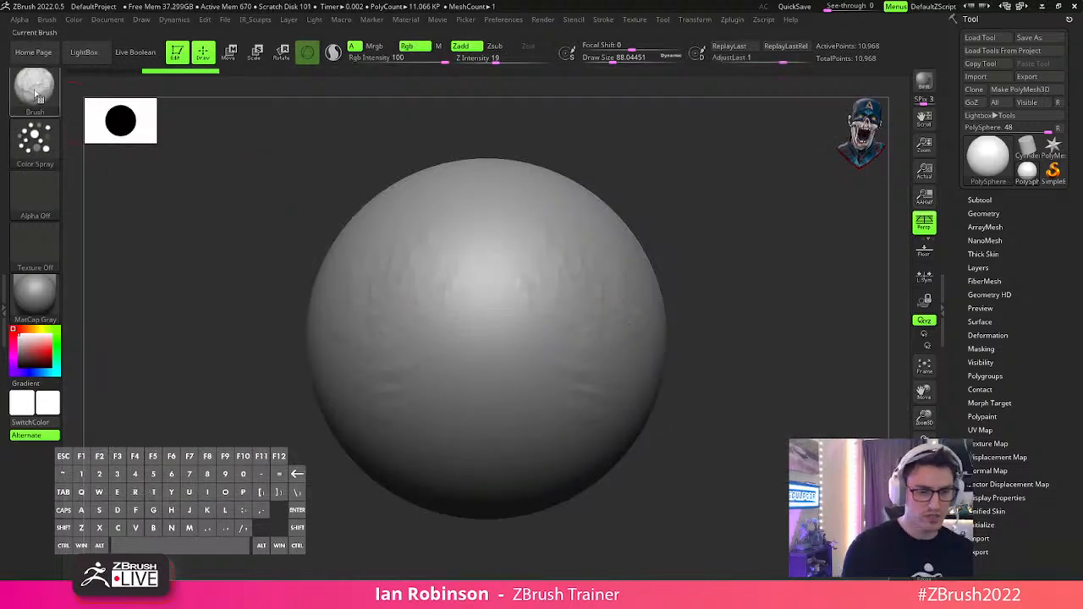
# Choose the MeshProject masking brush and lasso mirrored panel shapes on the upper and lower front of the sphere.
pyautogui.click(44, 95)
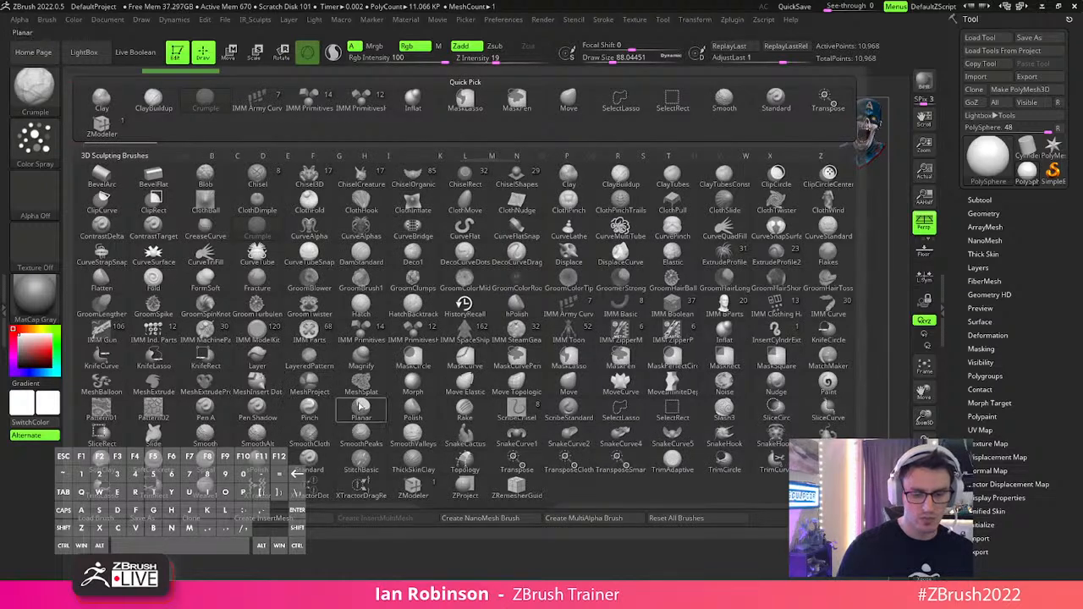
pyautogui.click(313, 386)
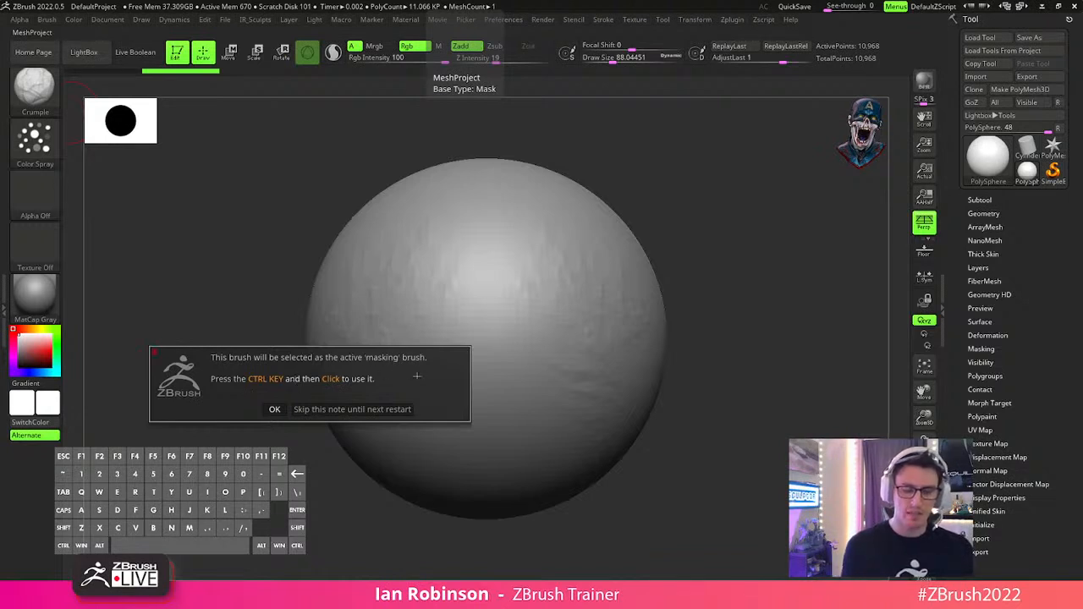
pyautogui.click(275, 408)
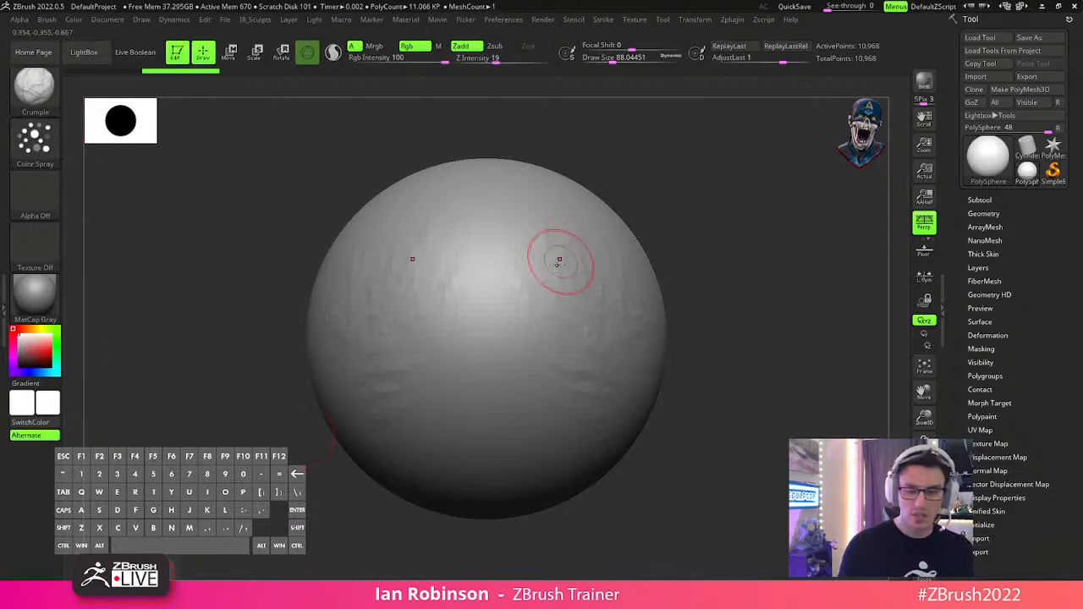
pyautogui.press('ctrl')
pyautogui.moveTo(583, 186)
pyautogui.keyDown('ctrl'); pyautogui.mouseDown()
pyautogui.moveTo(518, 366)
pyautogui.moveTo(584, 190)
pyautogui.mouseUp(); pyautogui.keyUp('ctrl')
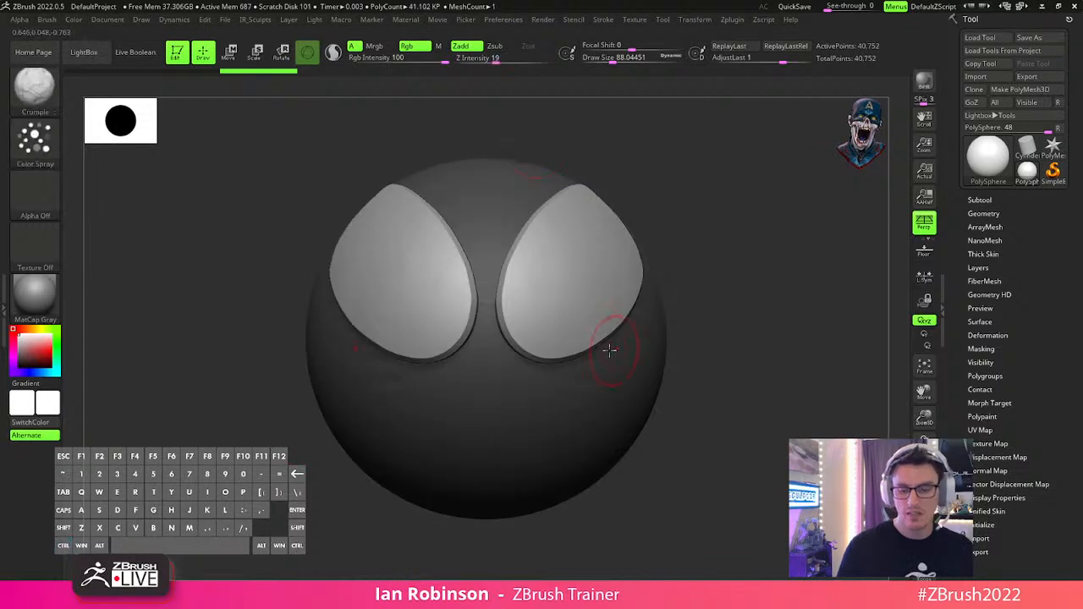
pyautogui.keyDown('ctrl'); pyautogui.moveTo(722, 256); pyautogui.dragTo(581, 505); pyautogui.keyUp('ctrl')
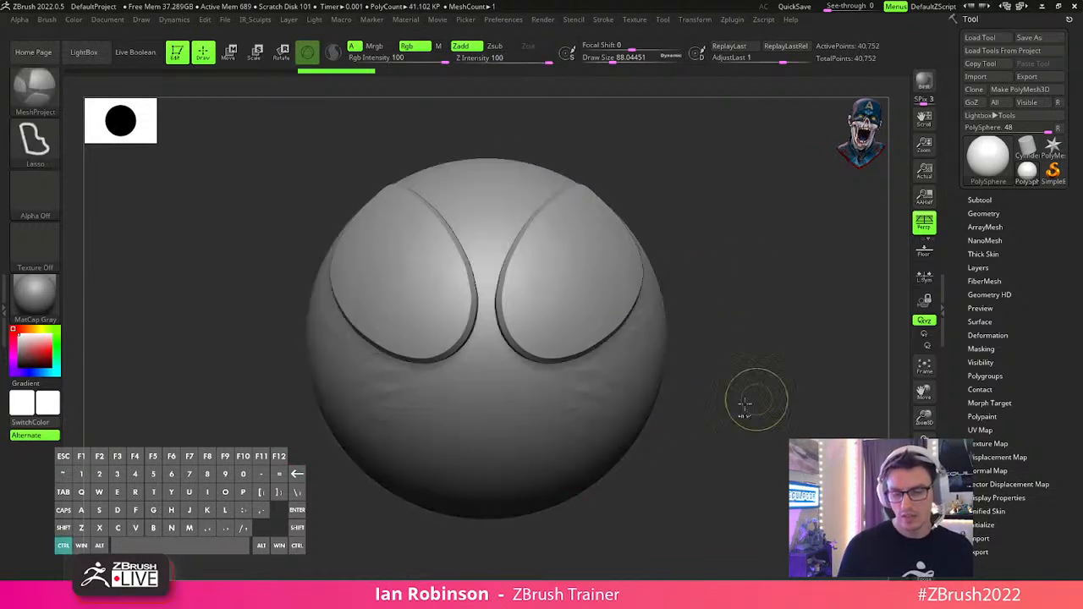
pyautogui.moveTo(596, 366)
pyautogui.keyDown('ctrl'); pyautogui.mouseDown()
pyautogui.moveTo(624, 368)
pyautogui.moveTo(604, 366)
pyautogui.mouseUp(); pyautogui.keyUp('ctrl')
pyautogui.moveTo(489, 366)
pyautogui.keyDown('ctrl'); pyautogui.mouseDown()
pyautogui.moveTo(510, 417)
pyautogui.moveTo(497, 491)
pyautogui.mouseUp(); pyautogui.keyUp('ctrl')
# Undo the MeshProject panels and smooth the crumpled wrinkles off the sphere.
pyautogui.hotkey('ctrl', 'z')
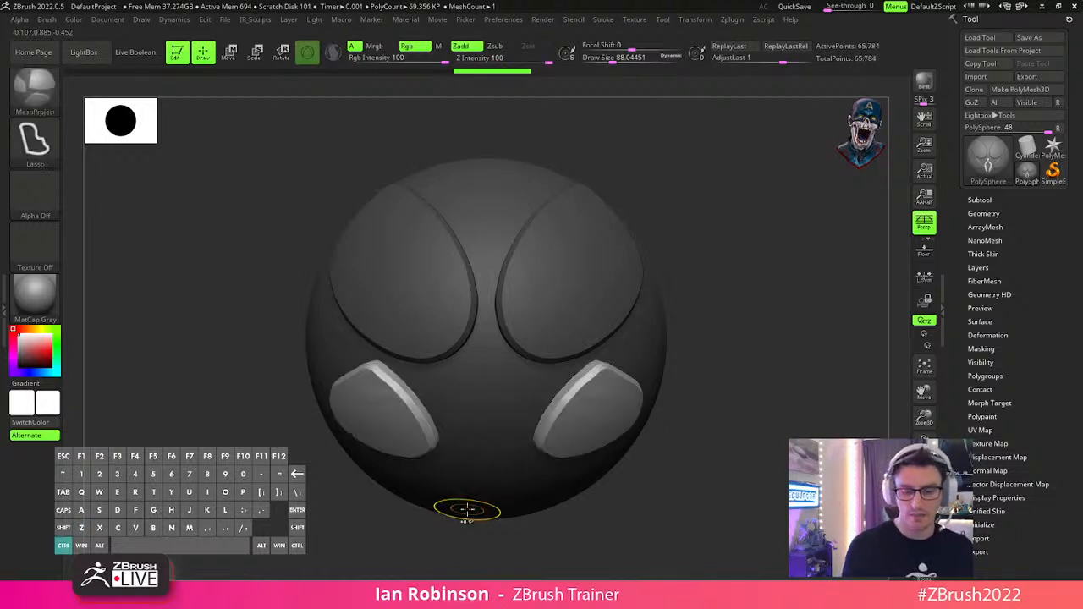
pyautogui.hotkey('ctrl', 'z')
pyautogui.hotkey('ctrl', 'z')
pyautogui.hotkey('ctrl', 'z')
pyautogui.hotkey('ctrl', 'z')
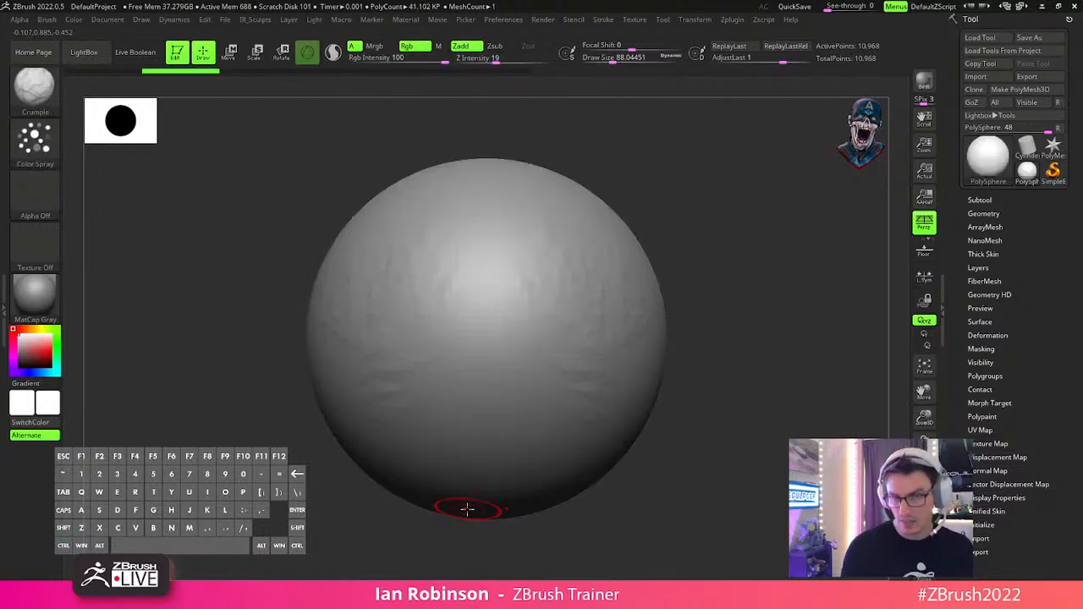
pyautogui.press('shift')
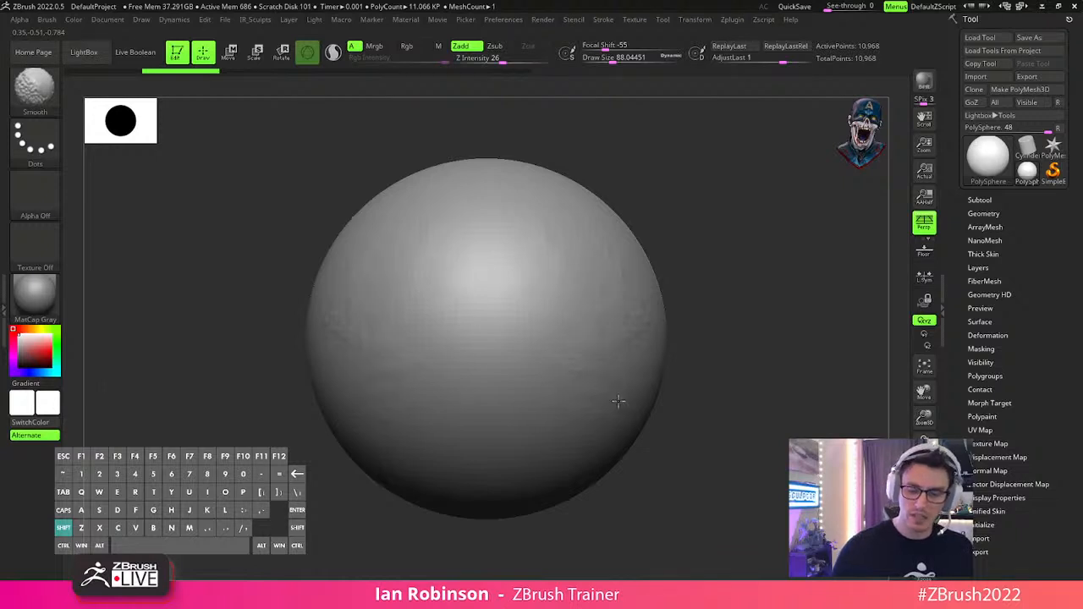
pyautogui.press('shift')
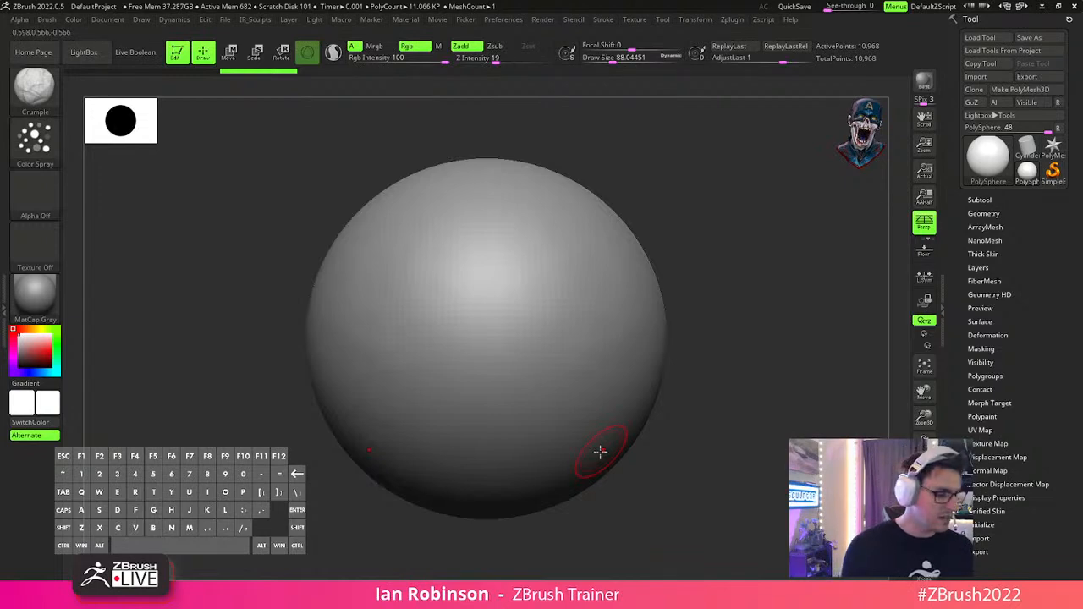
# Switch to the ClayBuildup brush, set the draw size to about 149, and build up vertical strokes down the sphere's front.
pyautogui.click(36, 85)
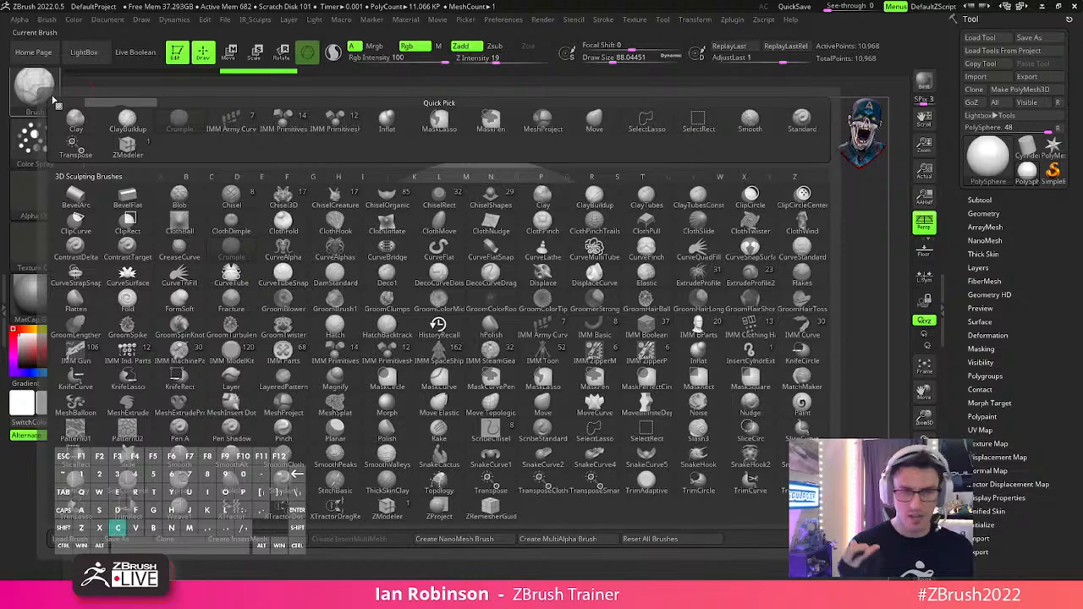
pyautogui.press('c')
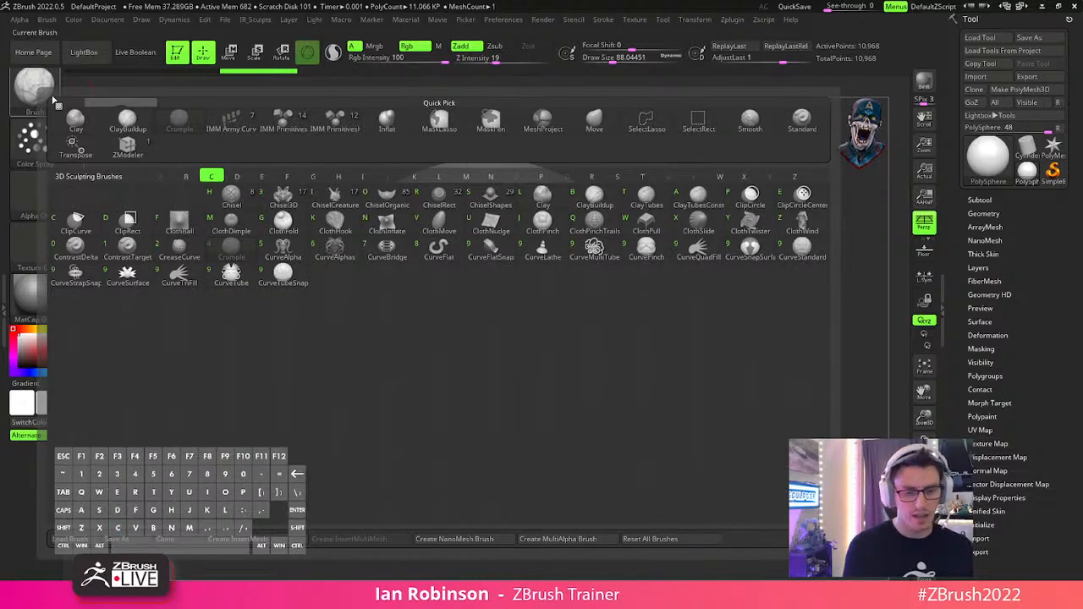
pyautogui.press('b')
pyautogui.press('s')
pyautogui.moveTo(571, 268)
pyautogui.mouseDown()
pyautogui.moveTo(580, 265)
pyautogui.moveTo(592, 457)
pyautogui.mouseUp()
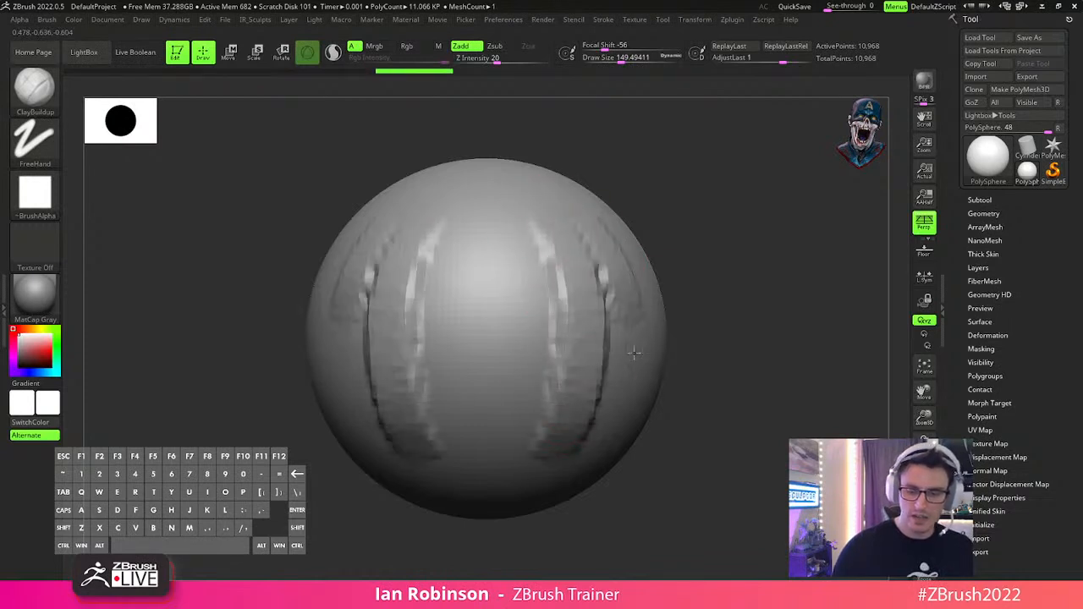
pyautogui.moveTo(592, 241); pyautogui.dragTo(609, 428)
pyautogui.moveTo(525, 224); pyautogui.dragTo(533, 465)
pyautogui.moveTo(508, 178); pyautogui.dragTo(512, 415)
pyautogui.moveTo(544, 207); pyautogui.dragTo(546, 364)
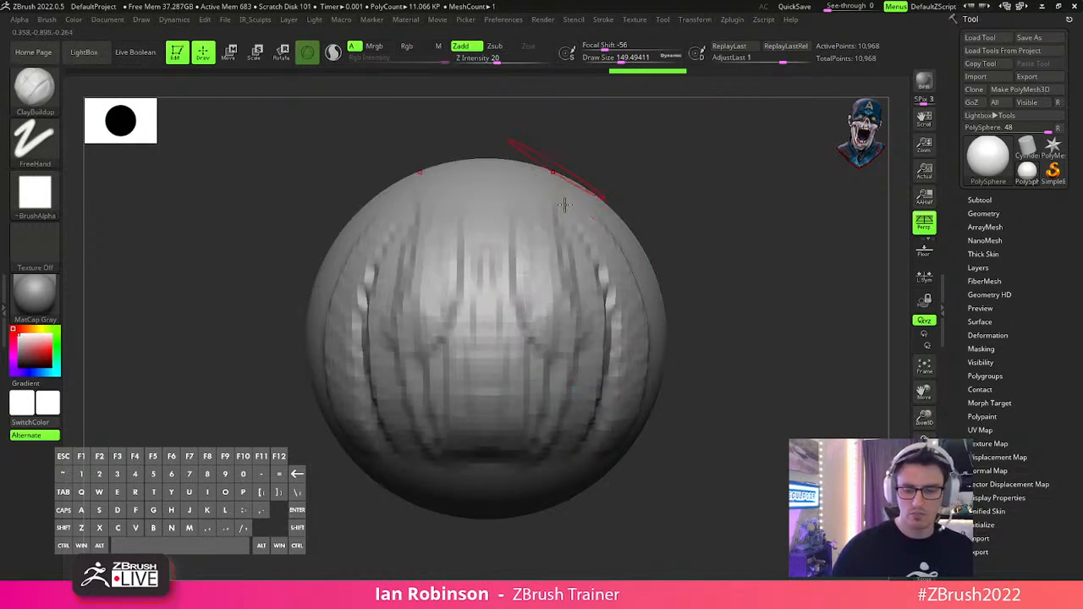
pyautogui.moveTo(584, 212); pyautogui.dragTo(591, 415)
pyautogui.moveTo(577, 233); pyautogui.dragTo(580, 368)
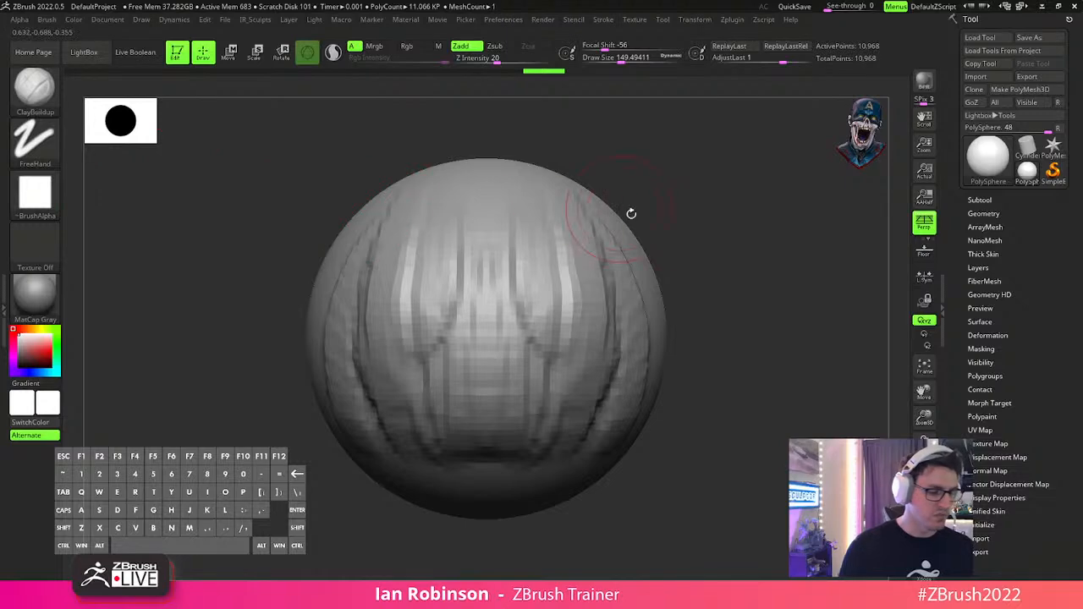
# Switch to the Move brush, set the draw size to about 349, and pull the sphere's upper sides and top outward.
pyautogui.press('b')
pyautogui.press('m')
pyautogui.press('v')
pyautogui.press('s')
pyautogui.moveTo(677, 235)
pyautogui.mouseDown()
pyautogui.moveTo(702, 235)
pyautogui.moveTo(715, 191)
pyautogui.mouseUp()
pyautogui.moveTo(655, 212); pyautogui.dragTo(677, 182)
pyautogui.moveTo(542, 173); pyautogui.dragTo(512, 100)
# Examine the reshaped sphere from the side and the front, both close up and as a whole.
pyautogui.moveTo(762, 364)
pyautogui.keyDown('alt'); pyautogui.mouseDown()
pyautogui.moveTo(759, 290)
pyautogui.moveTo(740, 314)
pyautogui.moveTo(629, 242)
pyautogui.mouseUp(); pyautogui.keyUp('alt')
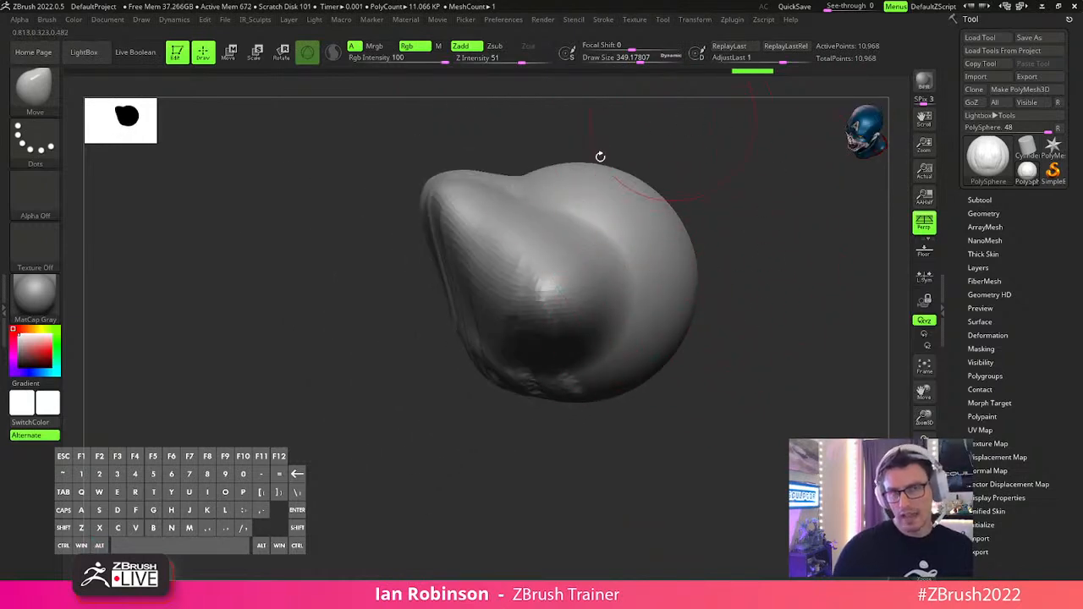
pyautogui.moveTo(746, 310); pyautogui.dragTo(689, 210)
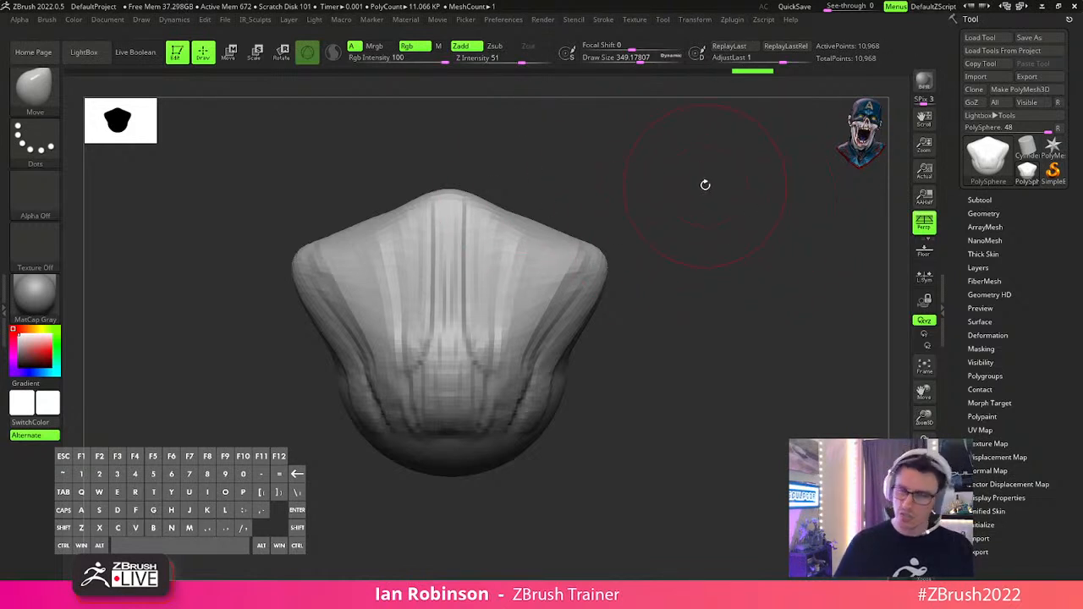
pyautogui.moveTo(718, 187); pyautogui.dragTo(658, 229)
pyautogui.keyDown('shift'); pyautogui.moveTo(750, 226); pyautogui.dragTo(693, 219); pyautogui.keyUp('shift')
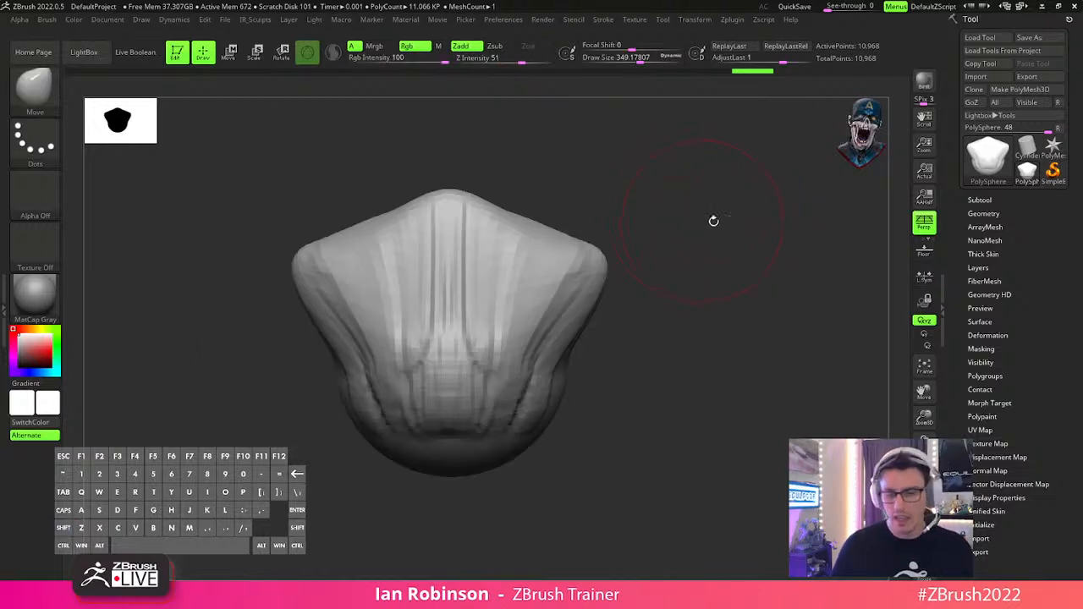
pyautogui.moveTo(728, 192); pyautogui.dragTo(692, 195)
pyautogui.press('alt')
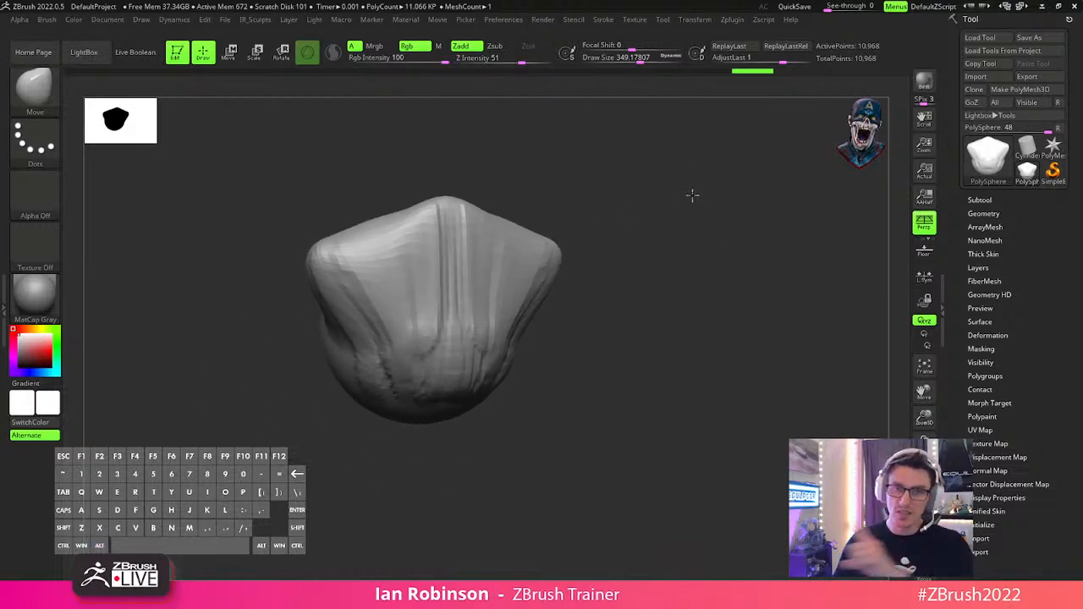
pyautogui.moveTo(687, 157); pyautogui.dragTo(744, 273)
pyautogui.moveTo(788, 198); pyautogui.dragTo(801, 225)
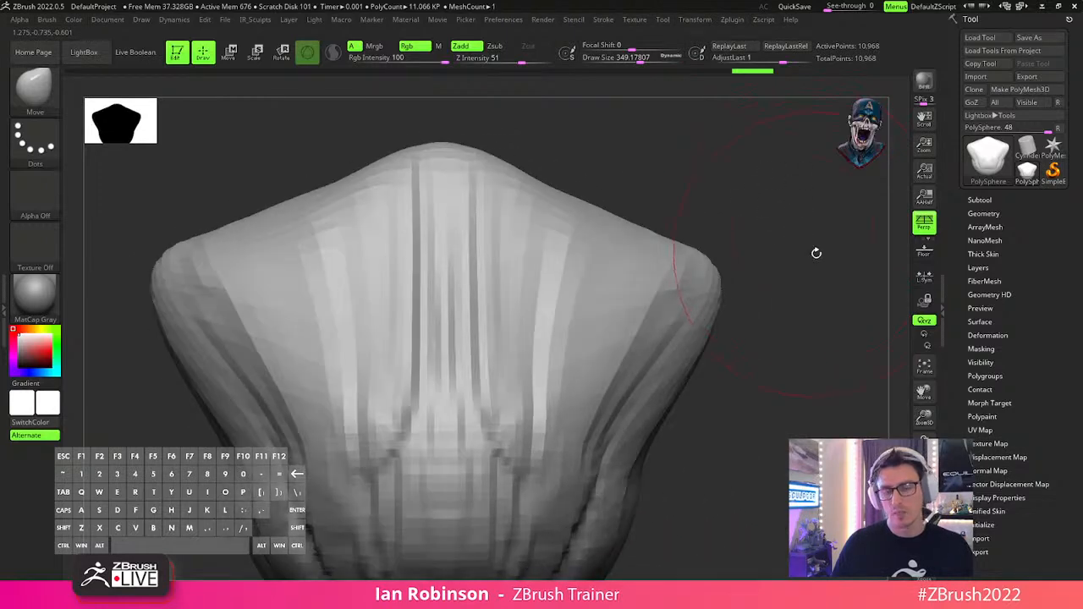
pyautogui.moveTo(798, 269); pyautogui.dragTo(781, 370)
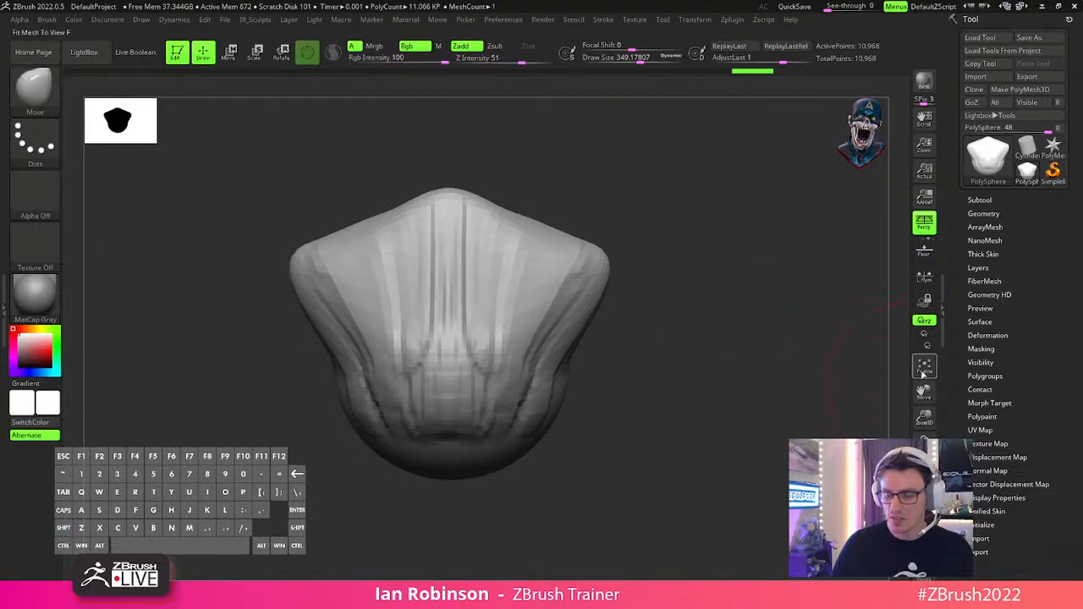
pyautogui.moveTo(927, 394); pyautogui.dragTo(818, 302)
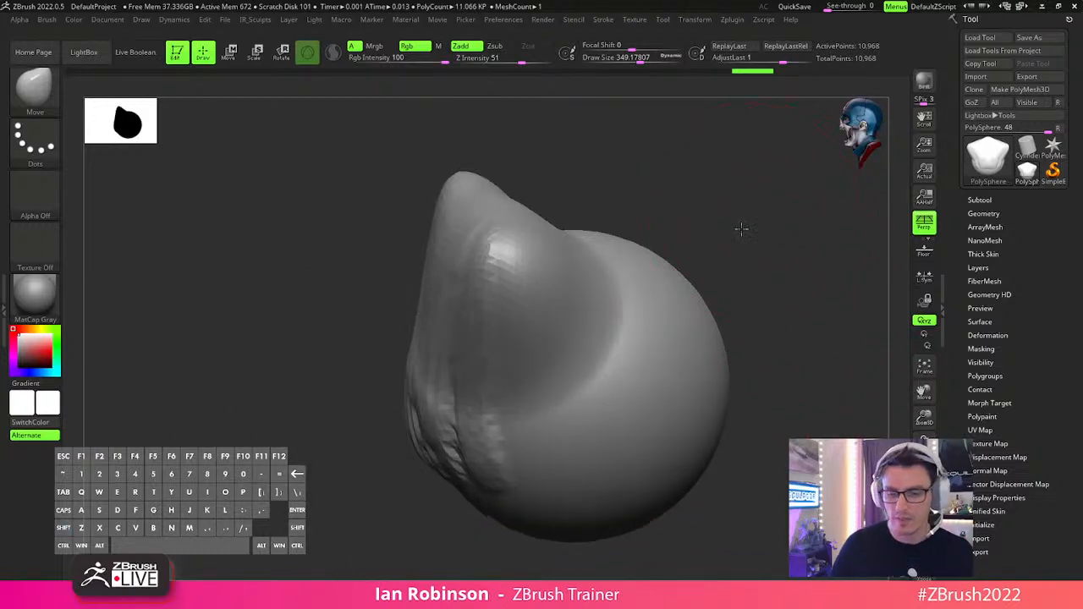
pyautogui.moveTo(733, 223); pyautogui.dragTo(792, 236)
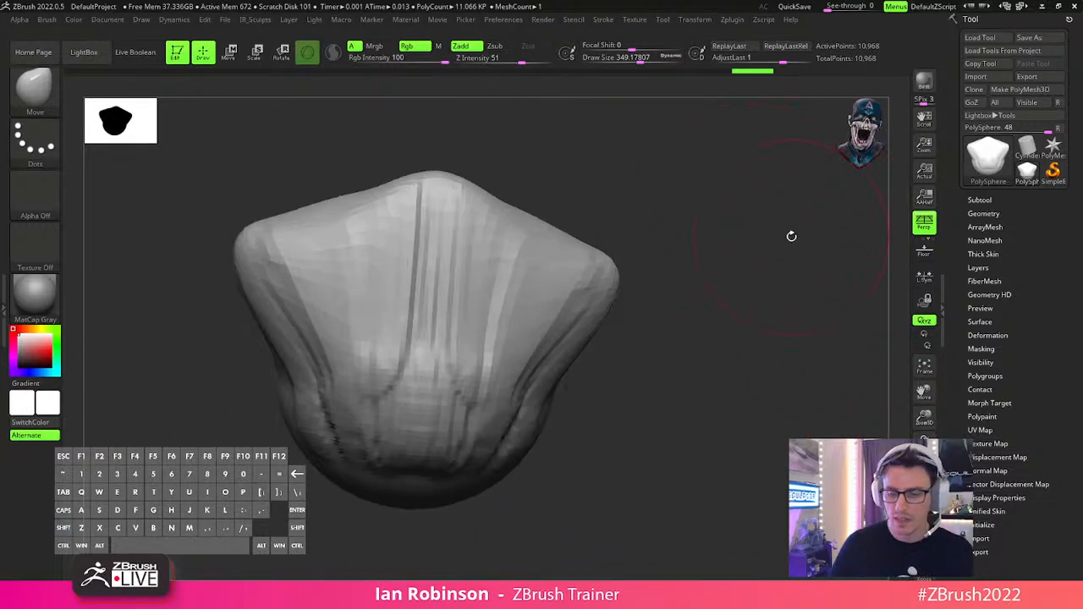
# Insert a cube as a new subtool alongside the sculpted PolySphere.
pyautogui.click(987, 200)
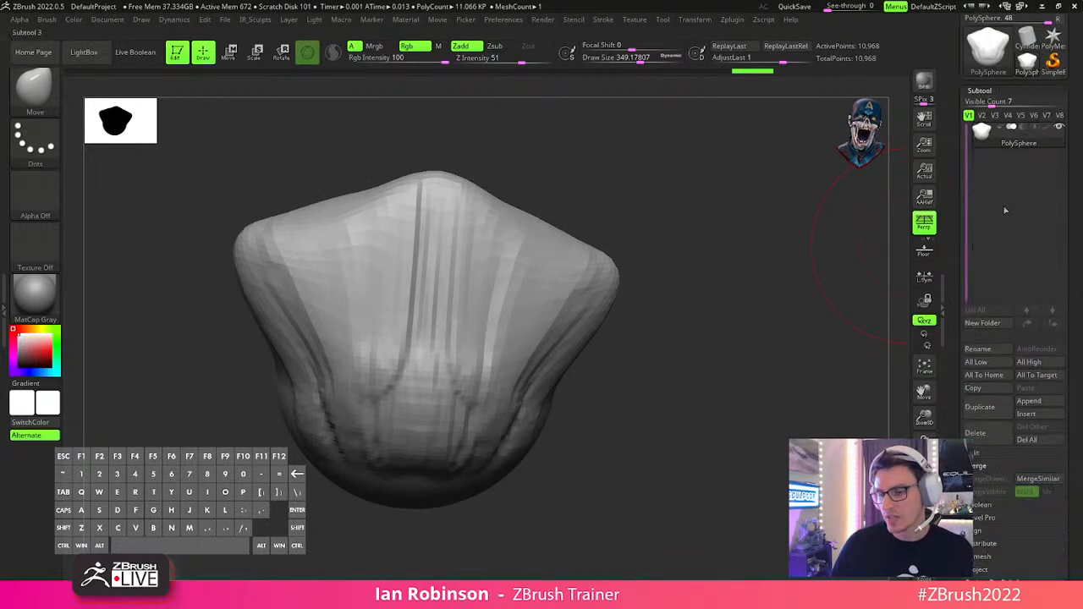
pyautogui.click(1031, 414)
pyautogui.click(717, 377)
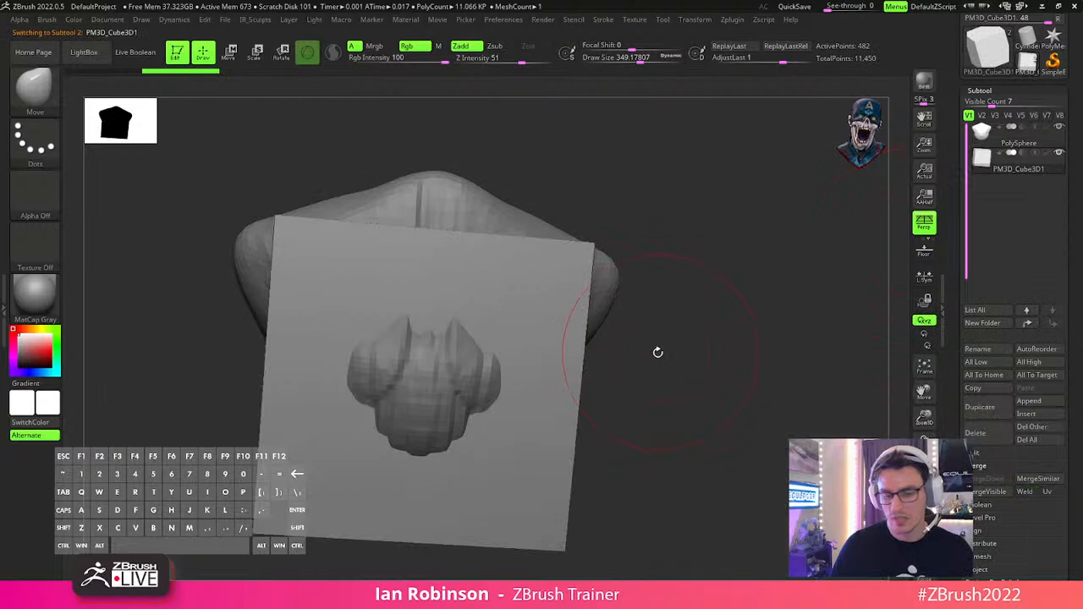
# Move the cube subtool up and to one side of the sculpted PolySphere with the gizmo.
pyautogui.press('w')
pyautogui.moveTo(417, 303)
pyautogui.mouseDown()
pyautogui.moveTo(430, 182)
pyautogui.moveTo(429, 201)
pyautogui.mouseUp()
pyautogui.moveTo(544, 244); pyautogui.dragTo(540, 289)
pyautogui.press('q')
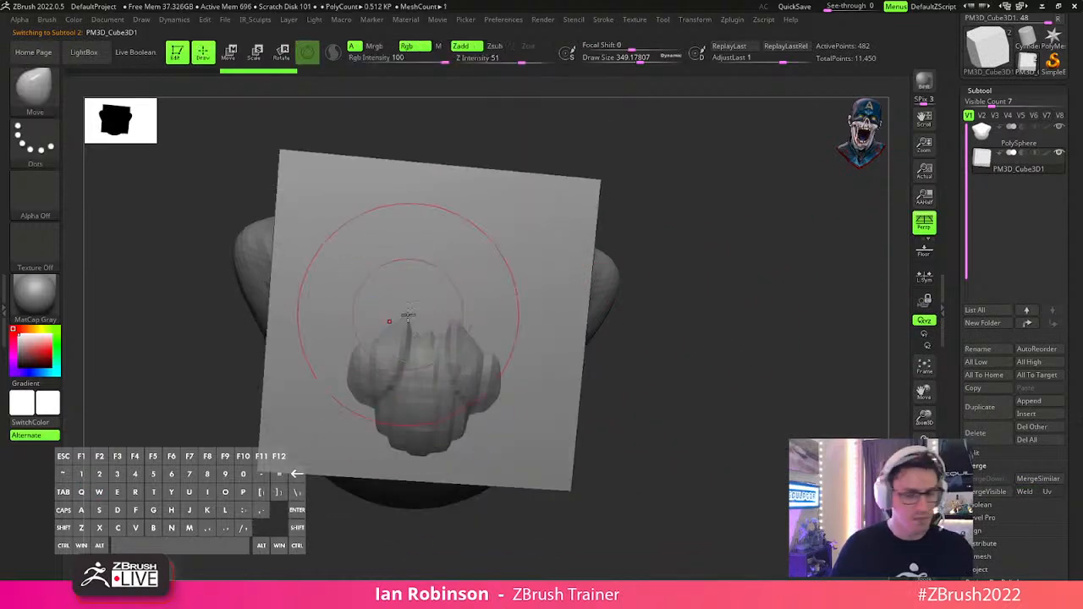
pyautogui.press('w')
pyautogui.moveTo(354, 306)
pyautogui.mouseDown()
pyautogui.moveTo(409, 301)
pyautogui.moveTo(330, 296)
pyautogui.moveTo(453, 313)
pyautogui.mouseUp()
pyautogui.press('q')
pyautogui.moveTo(878, 317); pyautogui.dragTo(766, 305)
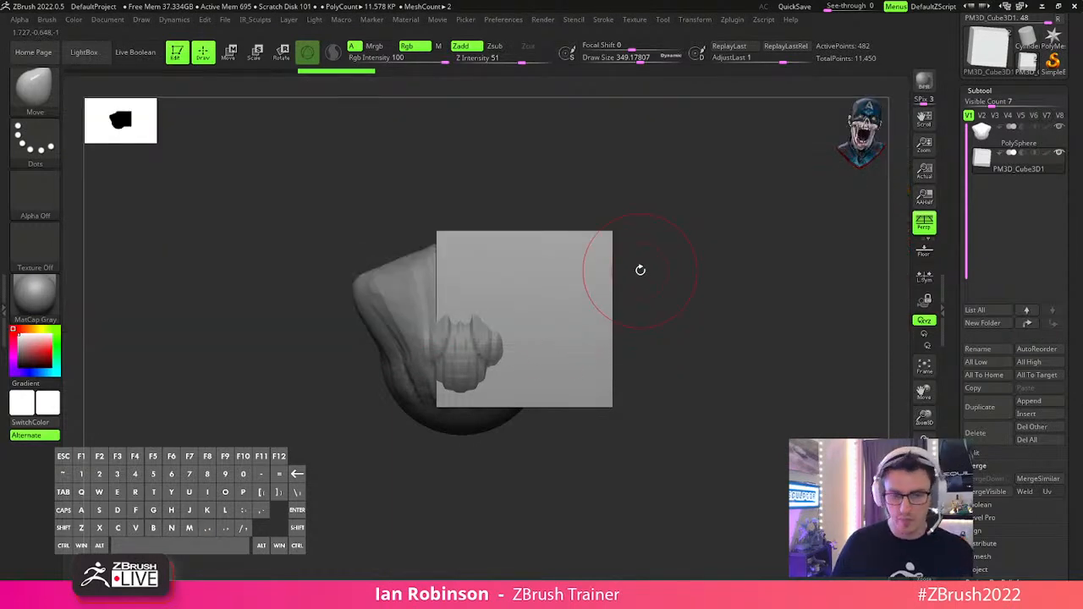
# Switch from the active model to the SimpleBrush tool, leaving Edit mode, and clear the canvas.
pyautogui.click(1053, 61)
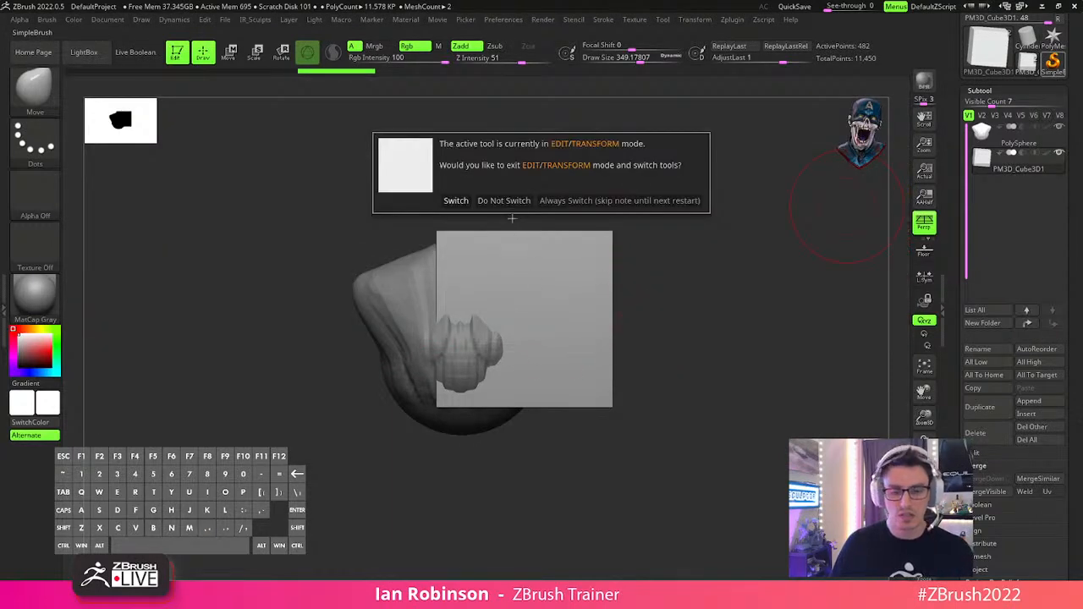
pyautogui.click(453, 201)
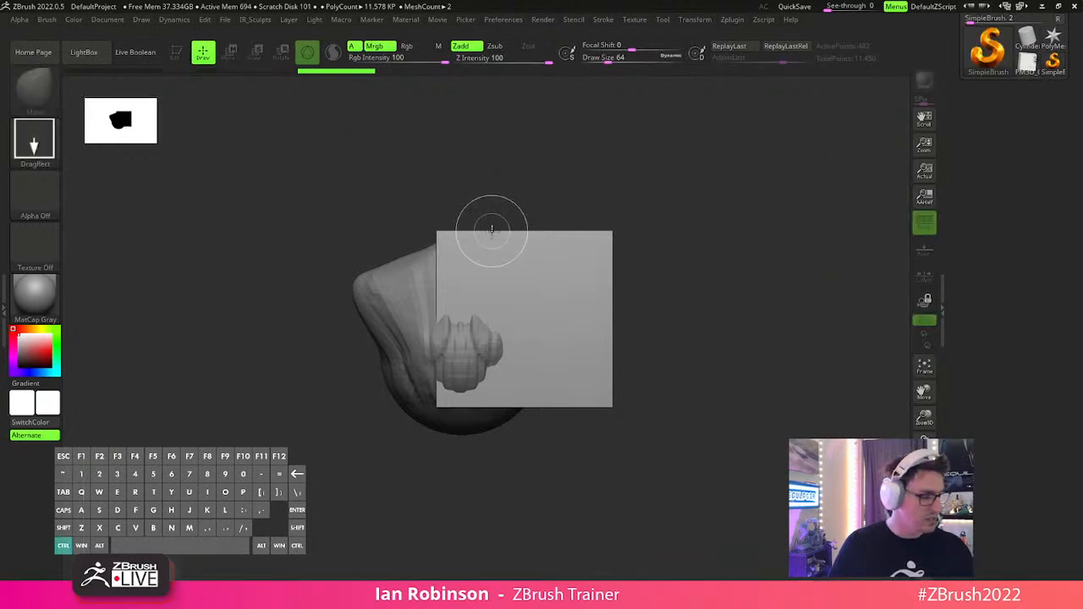
pyautogui.hotkey('ctrl', 'n')
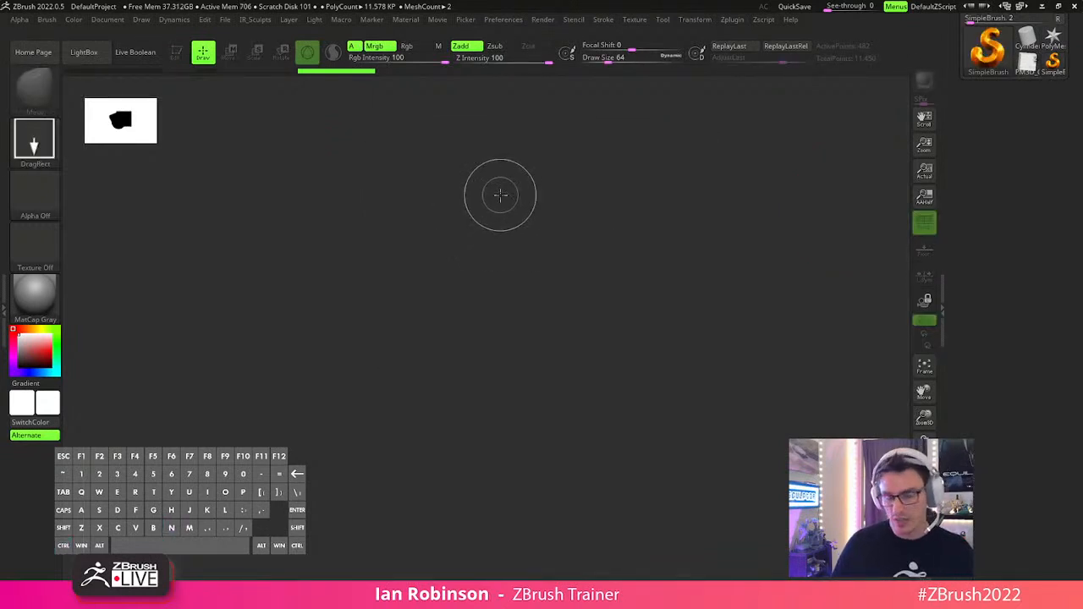
# Choose the Cube3D primitive and draw it onto the empty canvas.
pyautogui.moveTo(989, 118); pyautogui.dragTo(990, 228)
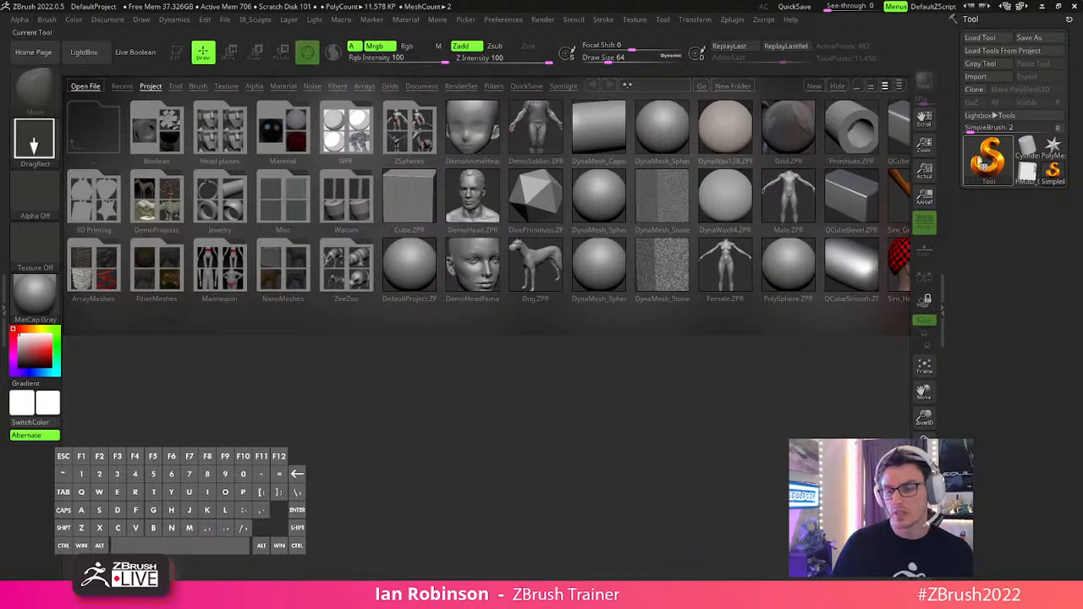
pyautogui.click(986, 161)
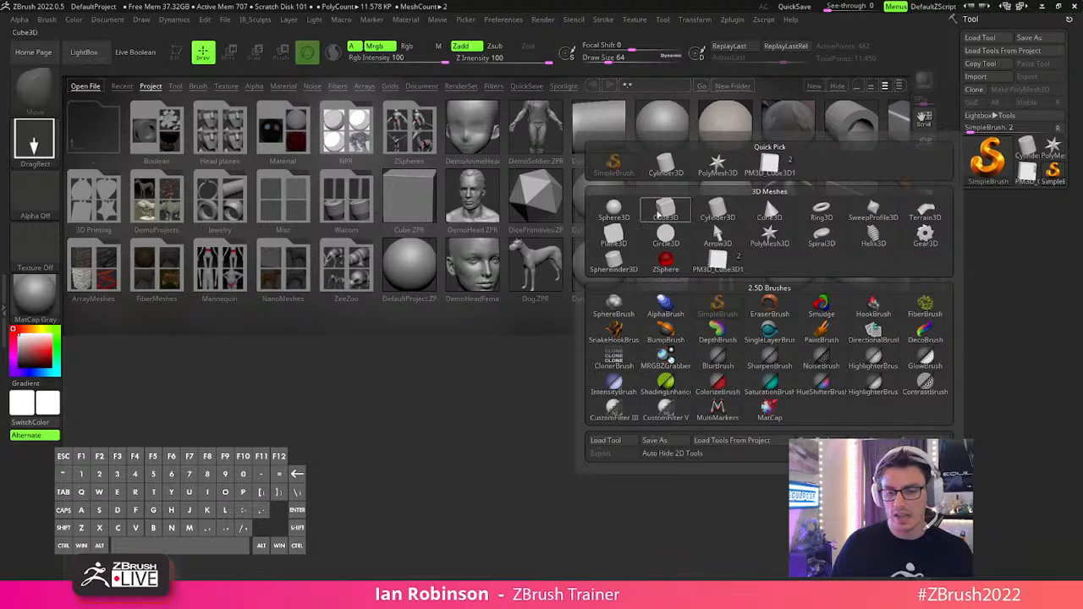
pyautogui.click(663, 209)
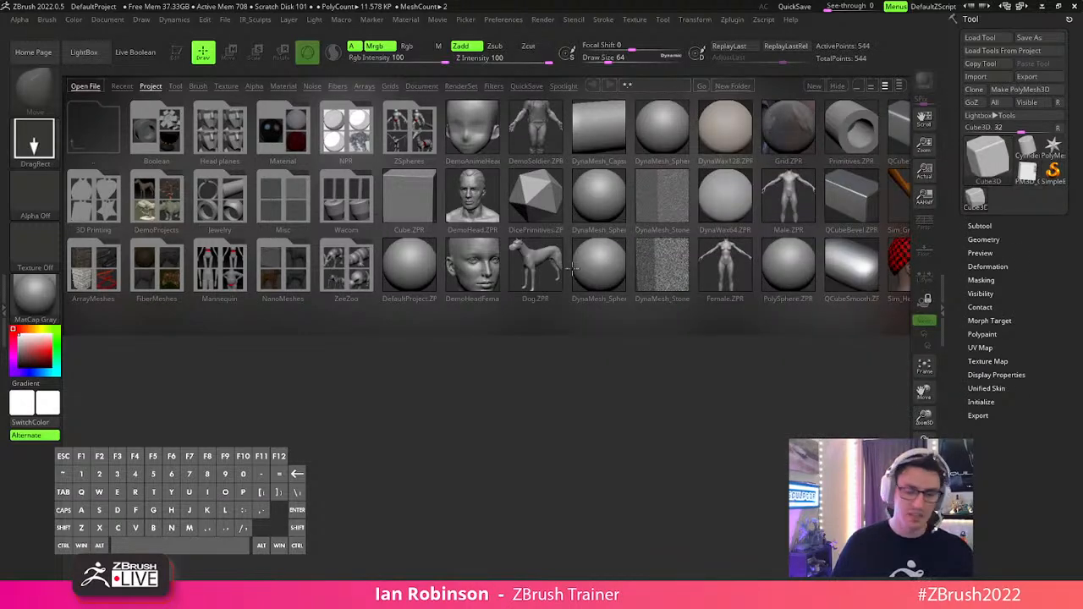
pyautogui.moveTo(485, 294); pyautogui.dragTo(503, 474)
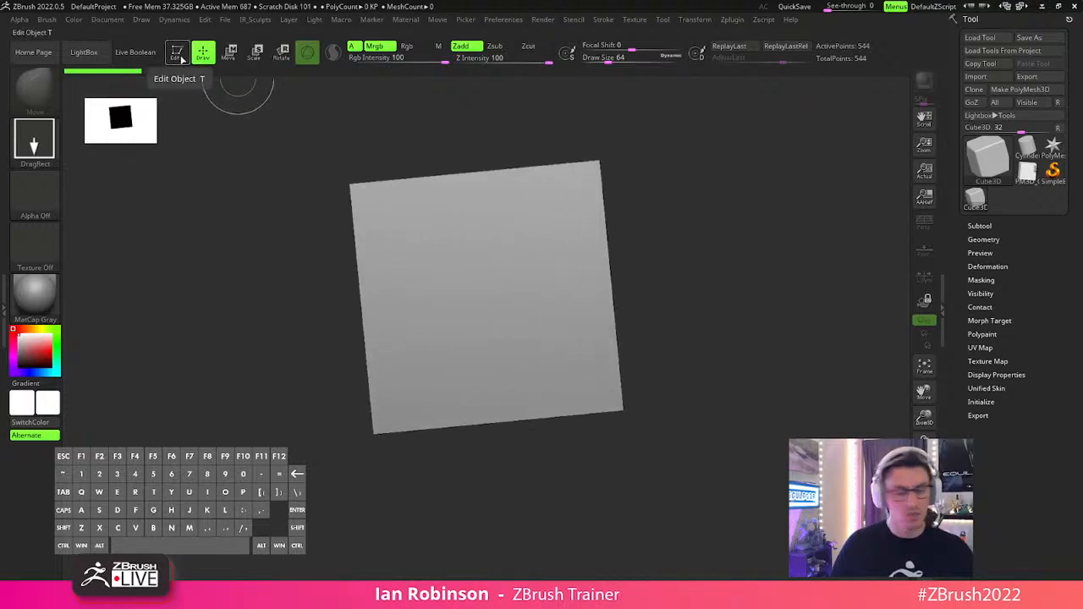
# Enter Edit mode for the cube, convert it to a PolyMesh3D, and show its polyframe from the front.
pyautogui.click(176, 53)
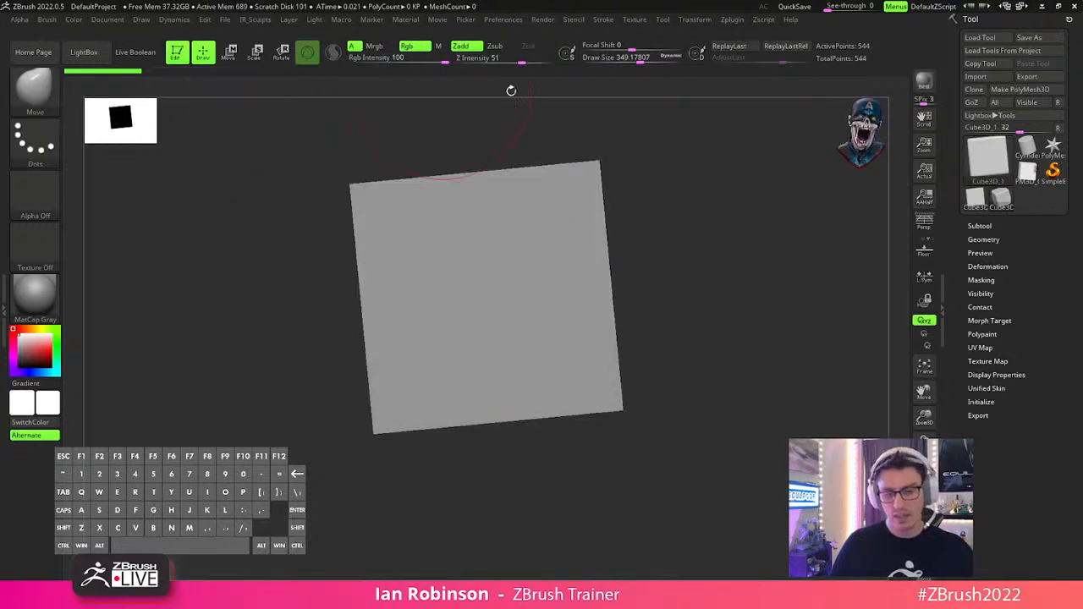
pyautogui.click(1036, 90)
pyautogui.moveTo(786, 224); pyautogui.dragTo(746, 251)
pyautogui.hotkey('shift', 'f')
pyautogui.hotkey('shift', 'f')
pyautogui.hotkey('shift', 'f')
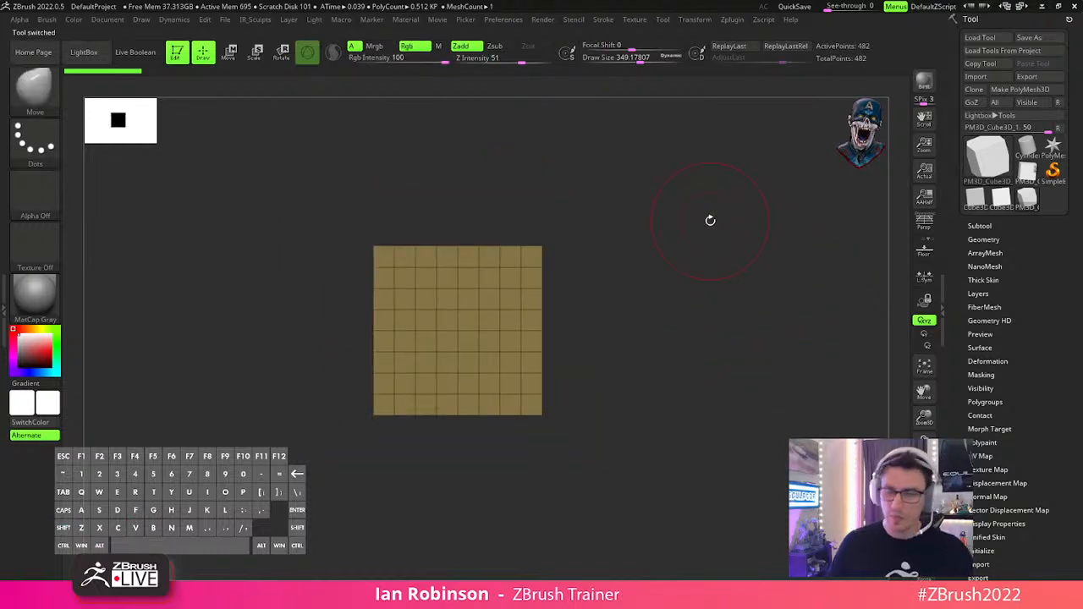
pyautogui.click(36, 101)
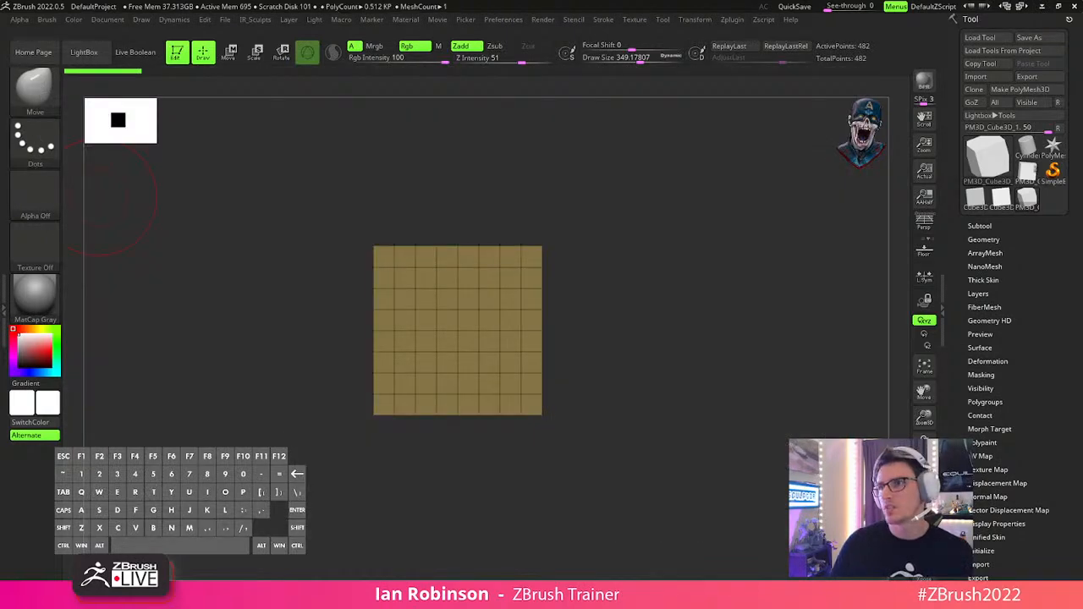
pyautogui.press('l')
pyautogui.press('s')
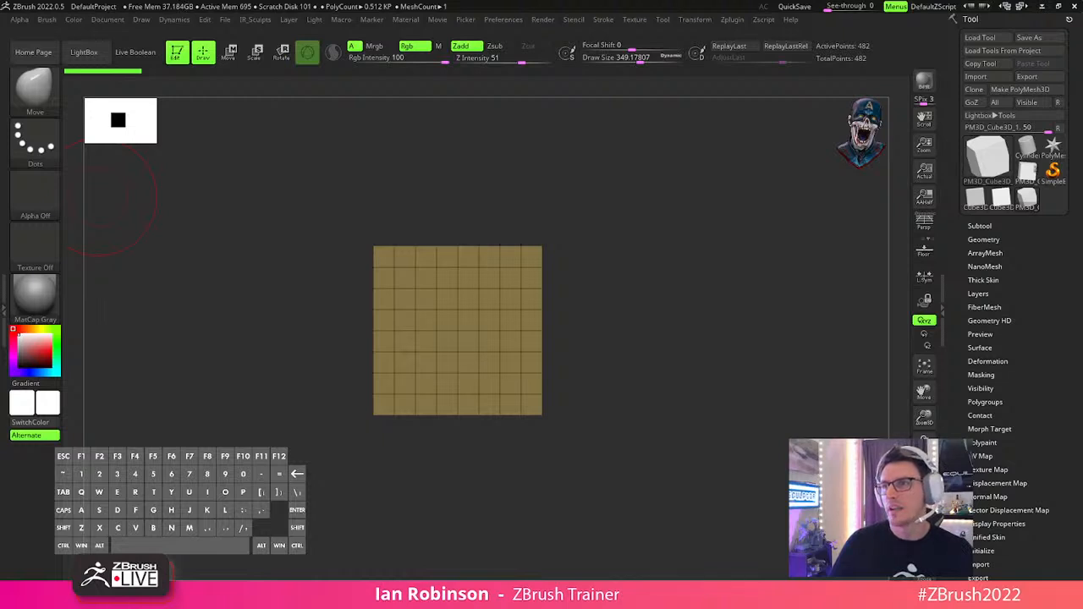
pyautogui.hotkey('ctrl', 'v')
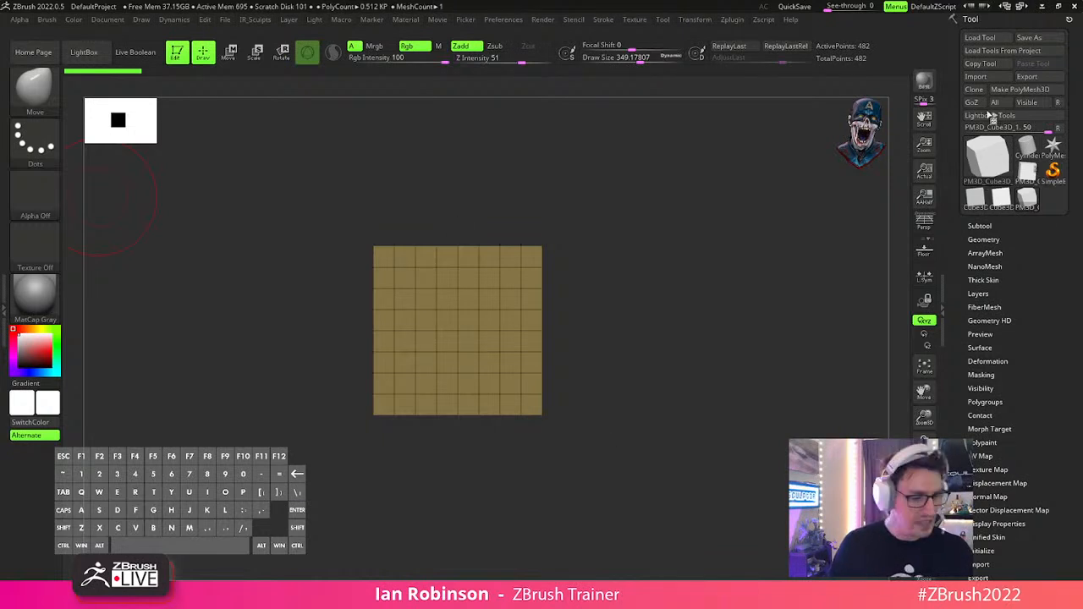
# Load the tool file Mummy_Mouth_Hand.ztl from the Desktop and frame the hand in view.
pyautogui.click(980, 37)
pyautogui.scroll(5, 283, 259)
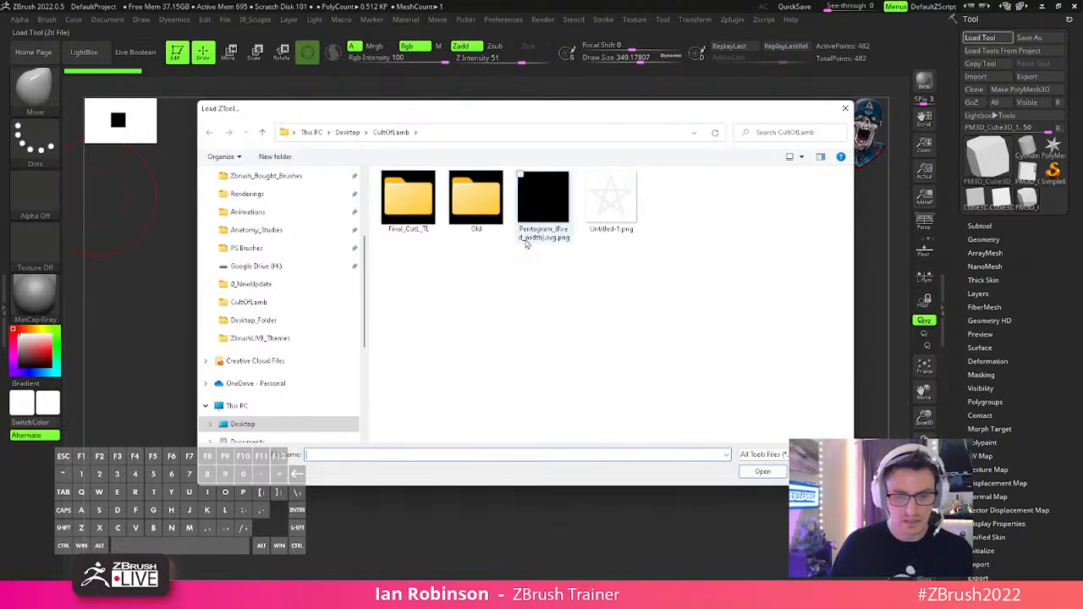
pyautogui.scroll(3, 279, 241)
pyautogui.click(262, 200)
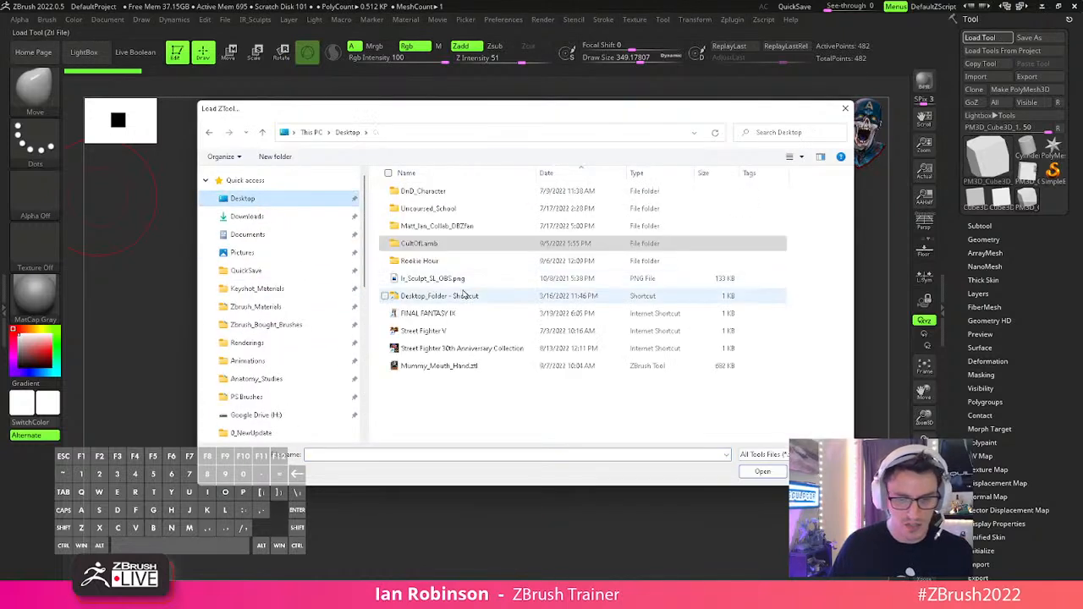
pyautogui.click(471, 366)
pyautogui.click(762, 471)
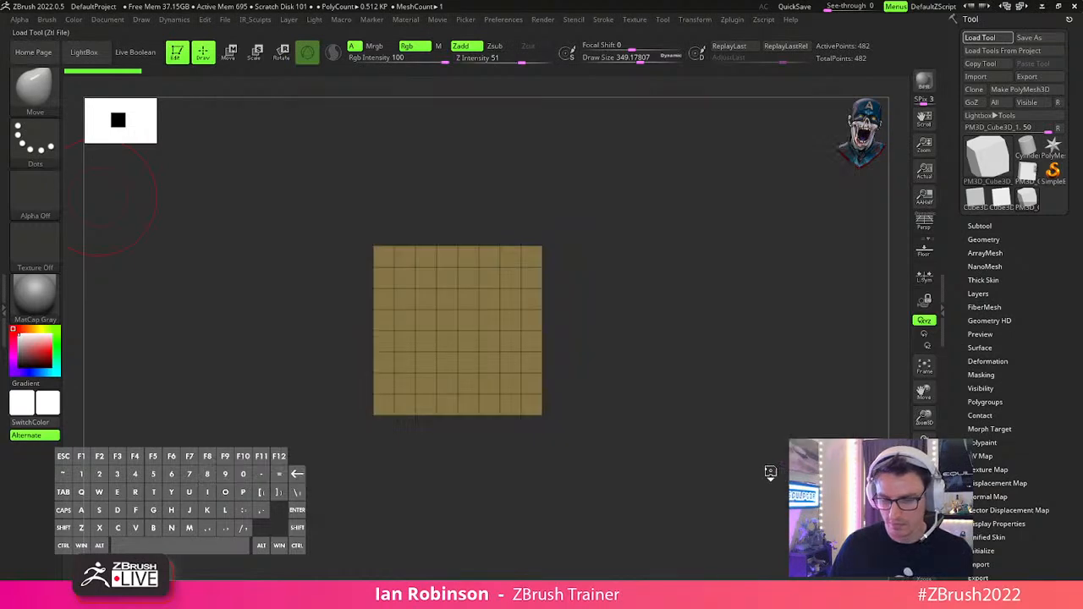
pyautogui.press('f')
pyautogui.moveTo(684, 404); pyautogui.dragTo(691, 365)
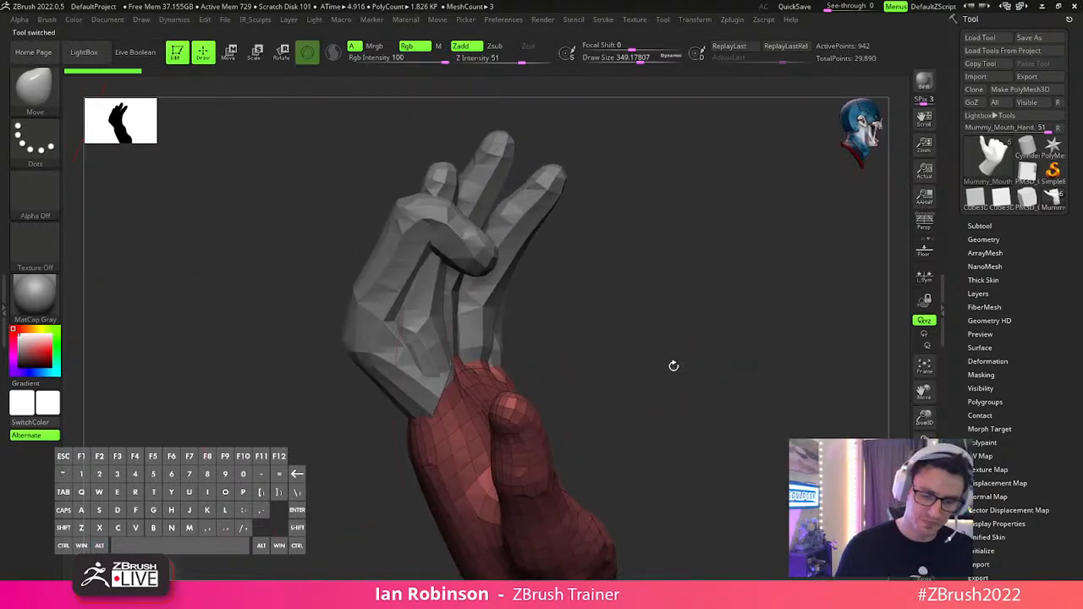
pyautogui.moveTo(576, 273); pyautogui.dragTo(644, 331)
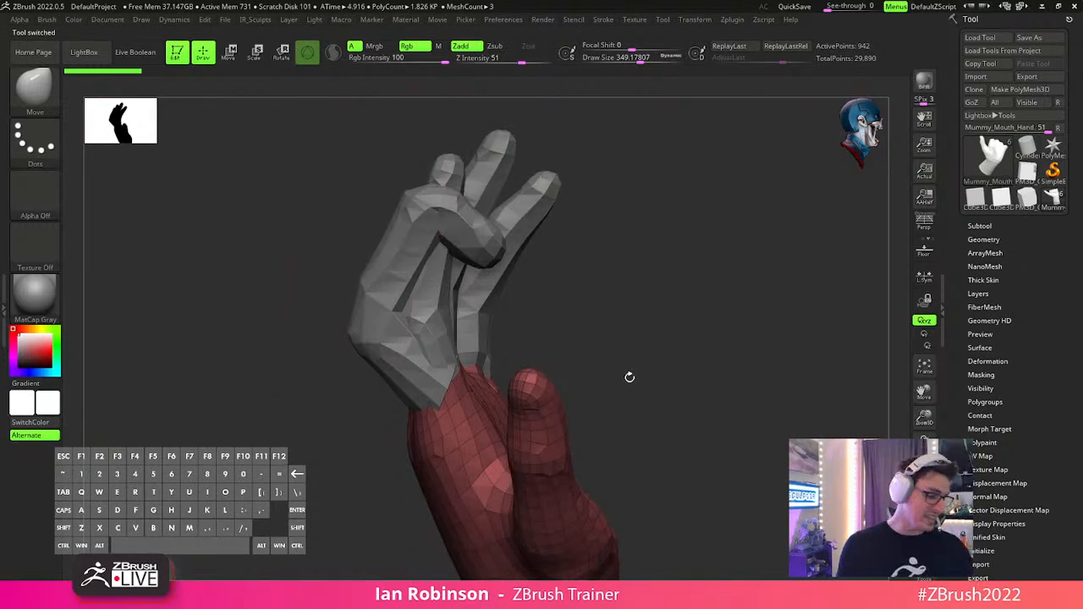
# Hide the bent index finger subtool and make the Mummy_Mouth_Hand palm the active subtool.
pyautogui.keyDown('alt'); pyautogui.click(476, 248); pyautogui.keyUp('alt')
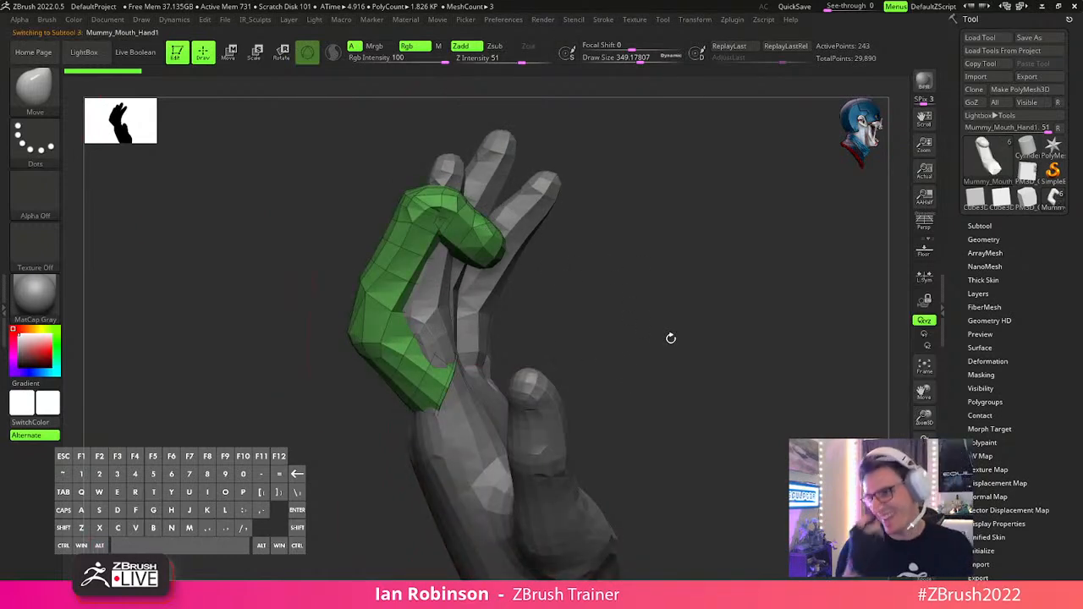
pyautogui.moveTo(986, 222); pyautogui.dragTo(987, 217)
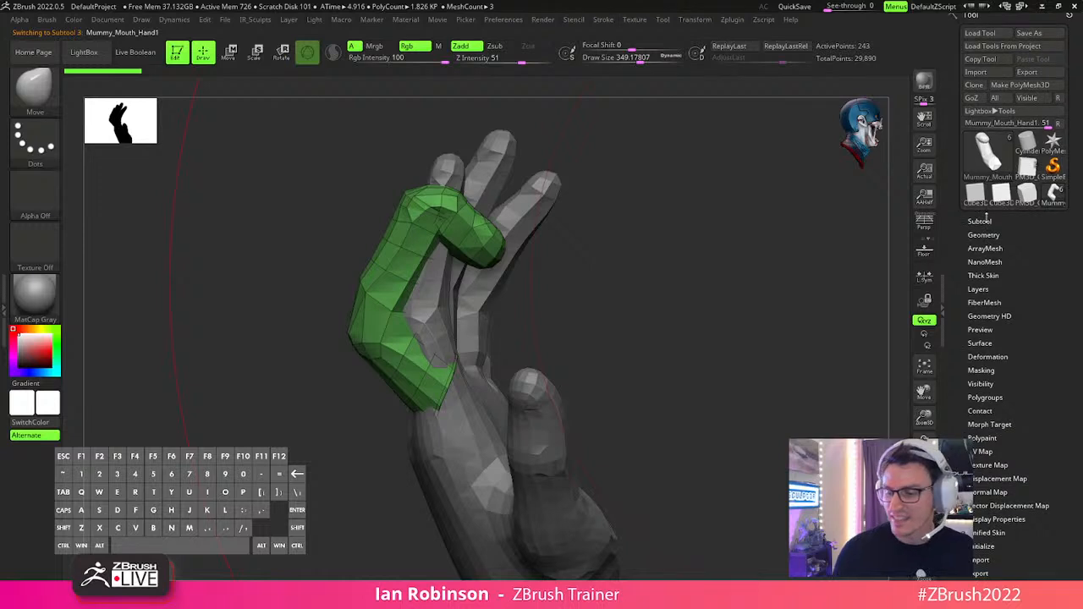
pyautogui.click(982, 222)
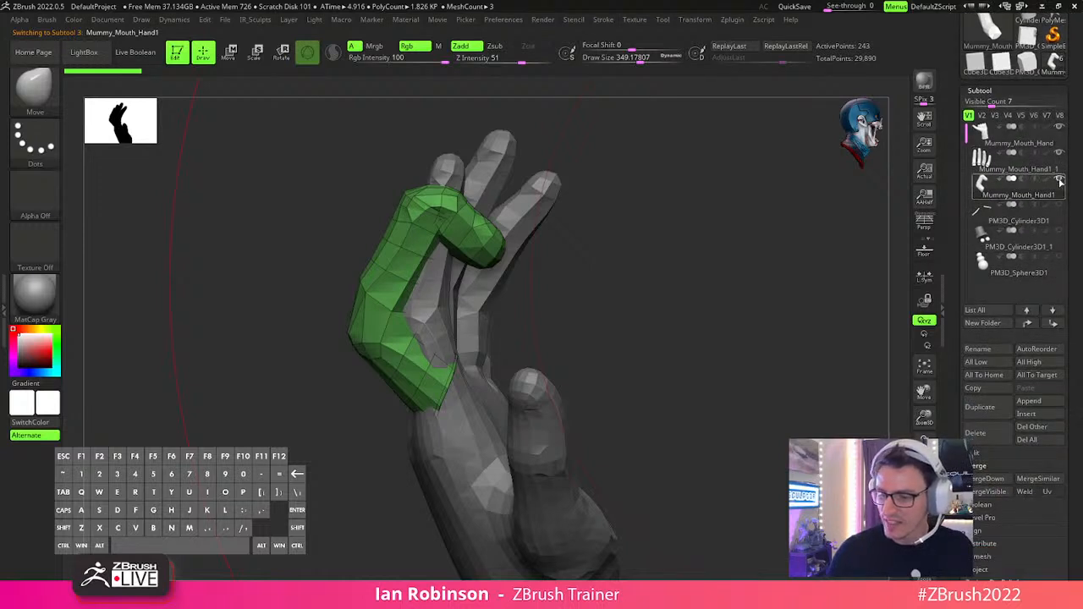
pyautogui.click(986, 161)
pyautogui.keyDown('alt'); pyautogui.moveTo(667, 228); pyautogui.dragTo(576, 229); pyautogui.keyUp('alt')
pyautogui.click(1008, 136)
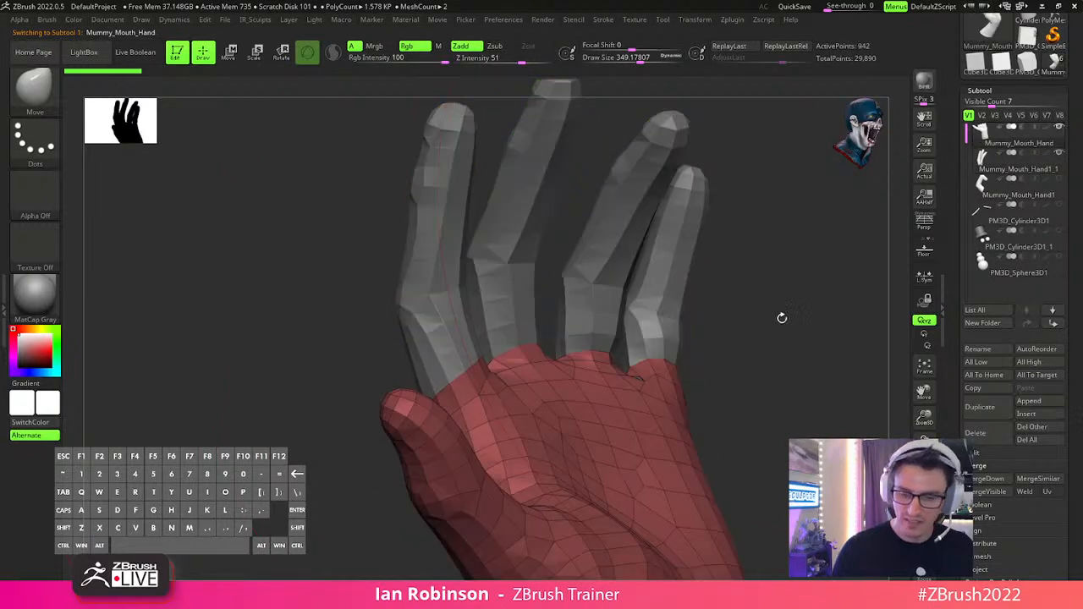
# Examine the palm, the straight fingers and the bent finger subtools one at a time, each isolated.
pyautogui.keyDown('alt'); pyautogui.moveTo(771, 445); pyautogui.dragTo(728, 401); pyautogui.keyUp('alt')
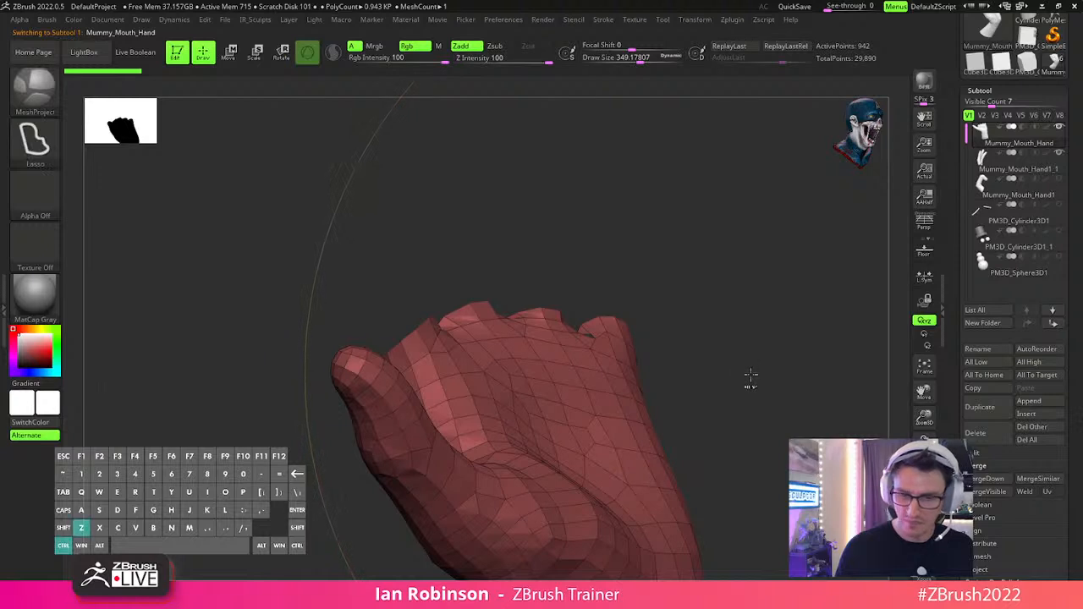
pyautogui.moveTo(746, 358); pyautogui.dragTo(748, 306)
pyautogui.click(1000, 168)
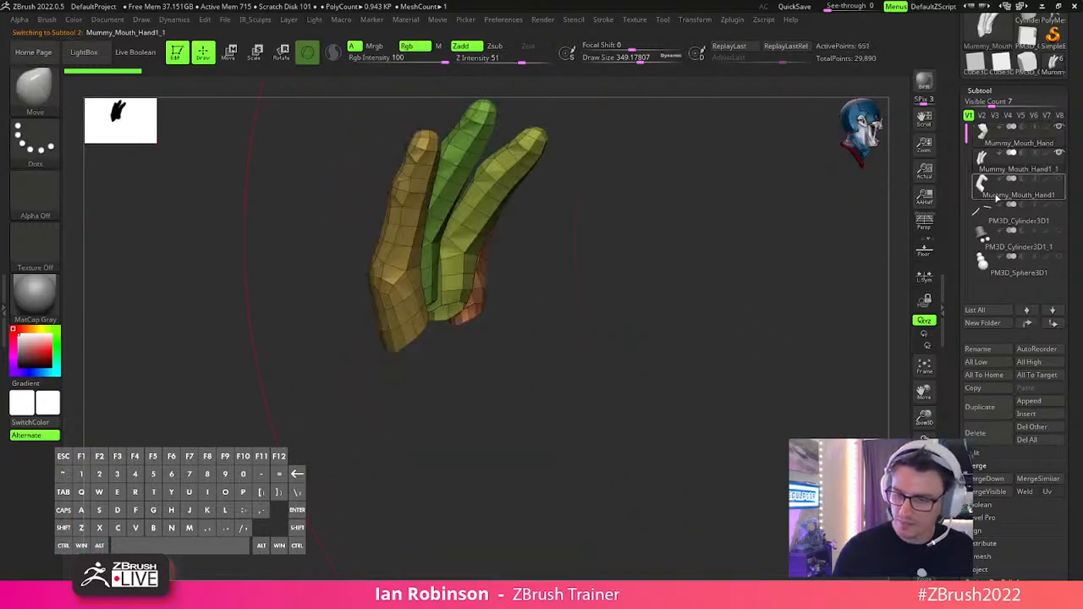
pyautogui.click(1003, 184)
pyautogui.moveTo(785, 264)
pyautogui.keyDown('alt'); pyautogui.mouseDown()
pyautogui.moveTo(703, 260)
pyautogui.moveTo(673, 275)
pyautogui.mouseUp(); pyautogui.keyUp('alt')
pyautogui.press('s')
pyautogui.keyDown('alt'); pyautogui.moveTo(717, 268); pyautogui.dragTo(703, 300); pyautogui.keyUp('alt')
# Show the bent finger together with the palm and hide the straight fingers subtool.
pyautogui.click(1059, 178)
pyautogui.click(1060, 153)
pyautogui.click(924, 526)
pyautogui.moveTo(660, 334); pyautogui.dragTo(660, 310)
# Move the bent finger toward the palm's index knuckle with the gizmo, aligning it from several angles.
pyautogui.press('w')
pyautogui.moveTo(427, 334)
pyautogui.mouseDown()
pyautogui.moveTo(431, 347)
pyautogui.moveTo(428, 328)
pyautogui.mouseUp()
pyautogui.press('q')
pyautogui.moveTo(616, 305)
pyautogui.mouseDown()
pyautogui.moveTo(722, 272)
pyautogui.moveTo(694, 271)
pyautogui.mouseUp()
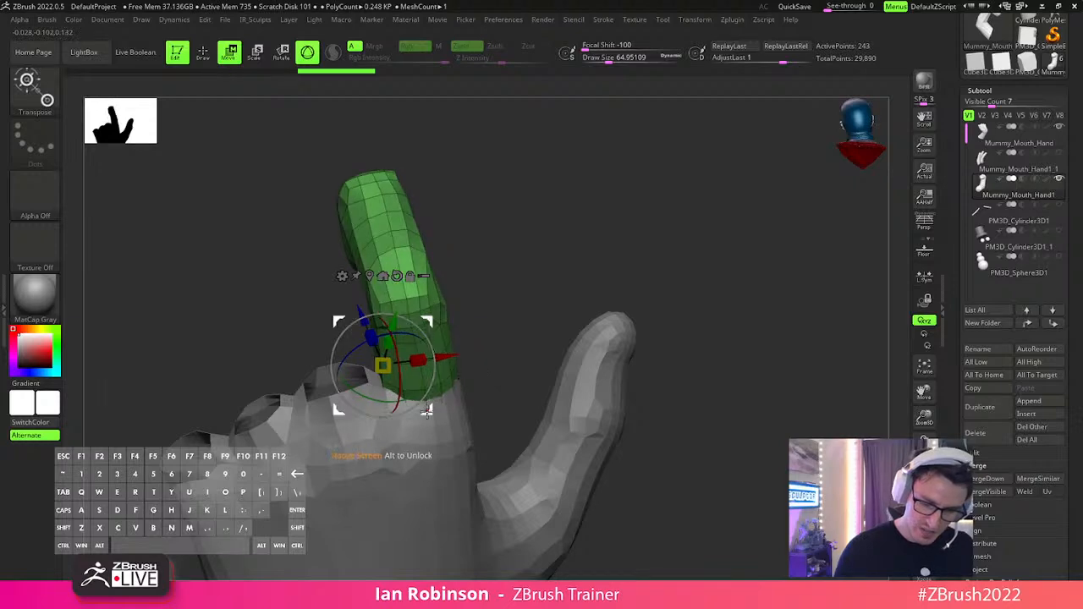
pyautogui.moveTo(434, 394); pyautogui.dragTo(446, 394)
pyautogui.moveTo(584, 315); pyautogui.dragTo(693, 367)
pyautogui.moveTo(451, 317); pyautogui.dragTo(446, 323)
pyautogui.press('q')
pyautogui.moveTo(593, 321); pyautogui.dragTo(448, 346)
# Set the draw size to about 31 and shift the bent finger's base over the index knuckle.
pyautogui.press('s')
pyautogui.moveTo(461, 343); pyautogui.dragTo(443, 363)
pyautogui.press('w')
pyautogui.moveTo(373, 291); pyautogui.dragTo(376, 302)
pyautogui.moveTo(423, 373)
pyautogui.mouseDown()
pyautogui.moveTo(474, 360)
pyautogui.moveTo(541, 375)
pyautogui.moveTo(550, 358)
pyautogui.mouseUp()
pyautogui.press('q')
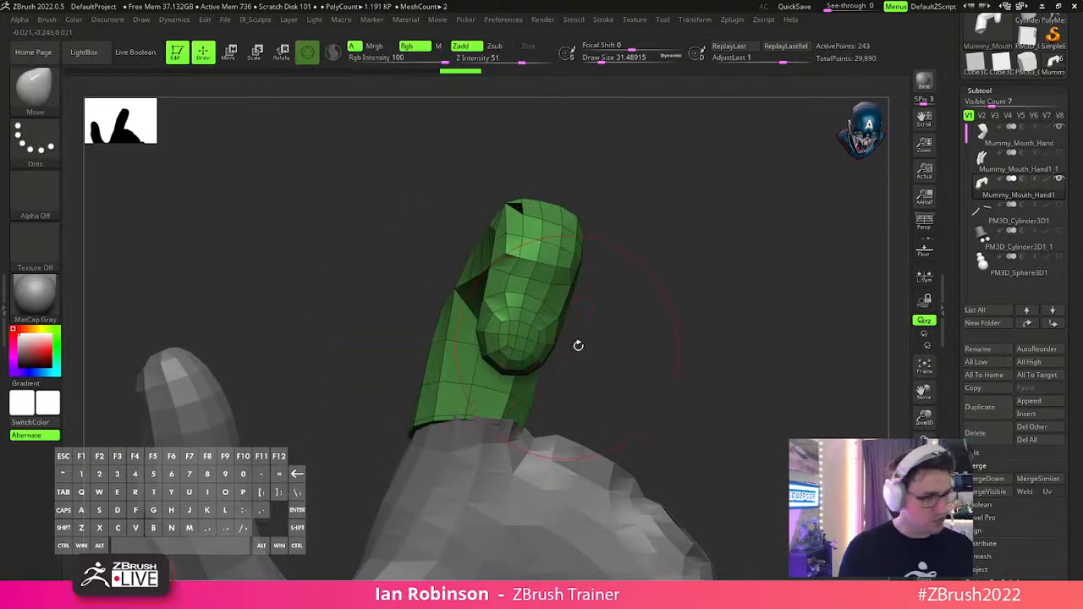
# Nudge the bent finger sideways along the gizmo's X axis to center it over the knuckle.
pyautogui.press('w')
pyautogui.moveTo(548, 446)
pyautogui.mouseDown()
pyautogui.moveTo(525, 406)
pyautogui.moveTo(625, 374)
pyautogui.moveTo(643, 327)
pyautogui.mouseUp()
pyautogui.press('q')
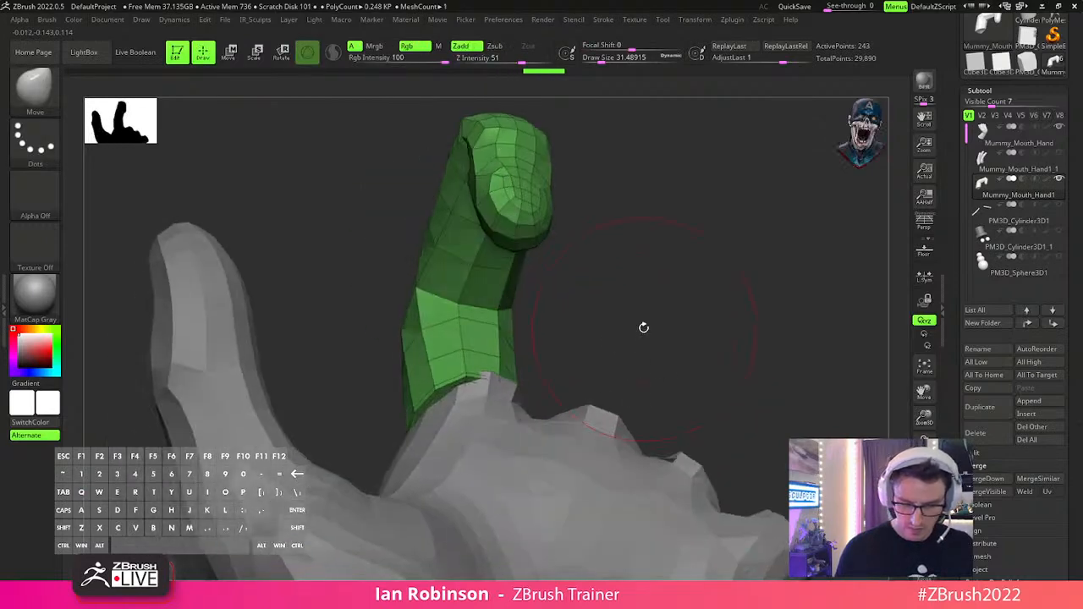
pyautogui.press('w')
pyautogui.hotkey('ctrl', 'z')
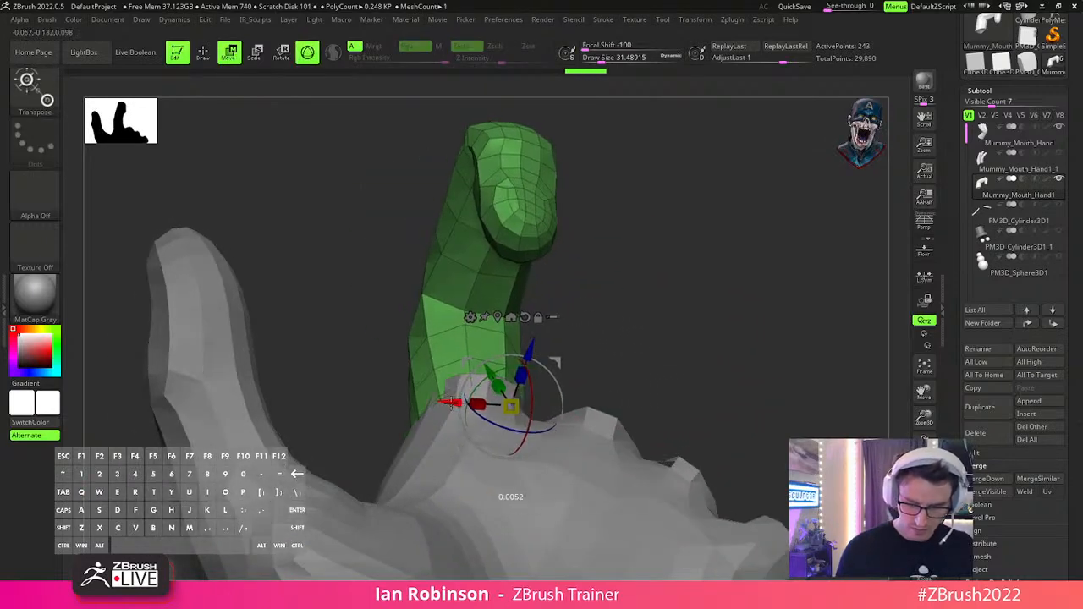
pyautogui.press('q')
pyautogui.moveTo(689, 302); pyautogui.dragTo(739, 310)
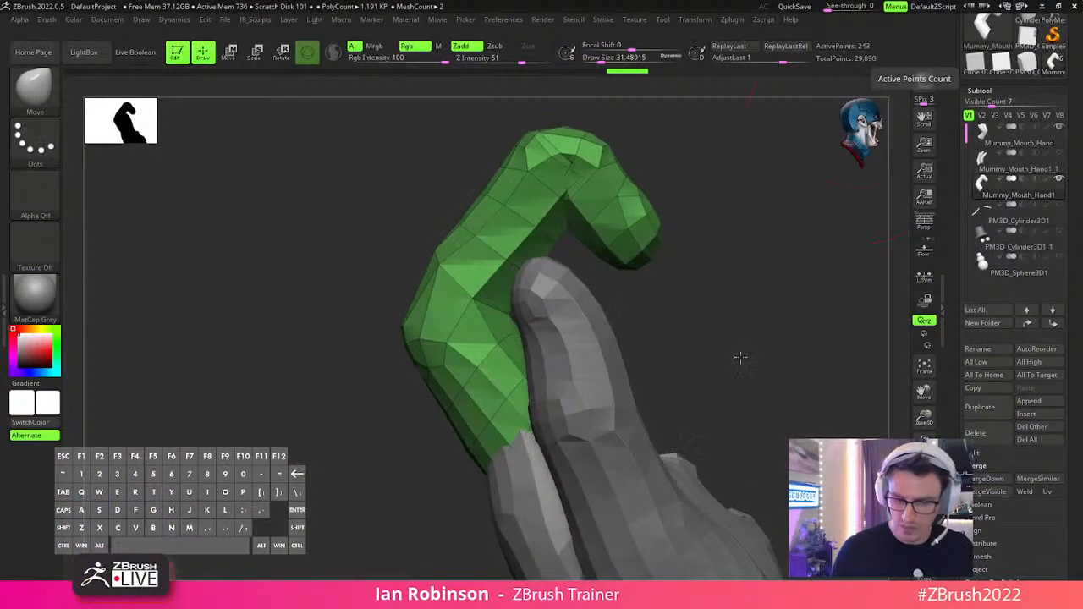
# Reposition the bent finger against the palm with the gizmo, judging the fit from the side.
pyautogui.moveTo(741, 358); pyautogui.dragTo(672, 280)
pyautogui.press('w')
pyautogui.moveTo(451, 356); pyautogui.dragTo(474, 410)
pyautogui.moveTo(440, 366)
pyautogui.mouseDown()
pyautogui.moveTo(716, 285)
pyautogui.moveTo(696, 267)
pyautogui.moveTo(714, 249)
pyautogui.moveTo(585, 254)
pyautogui.moveTo(584, 280)
pyautogui.moveTo(585, 241)
pyautogui.moveTo(737, 253)
pyautogui.moveTo(733, 245)
pyautogui.moveTo(685, 265)
pyautogui.mouseUp()
pyautogui.press('q')
pyautogui.press('w')
pyautogui.press('q')
pyautogui.press('w')
pyautogui.moveTo(543, 288); pyautogui.dragTo(550, 292)
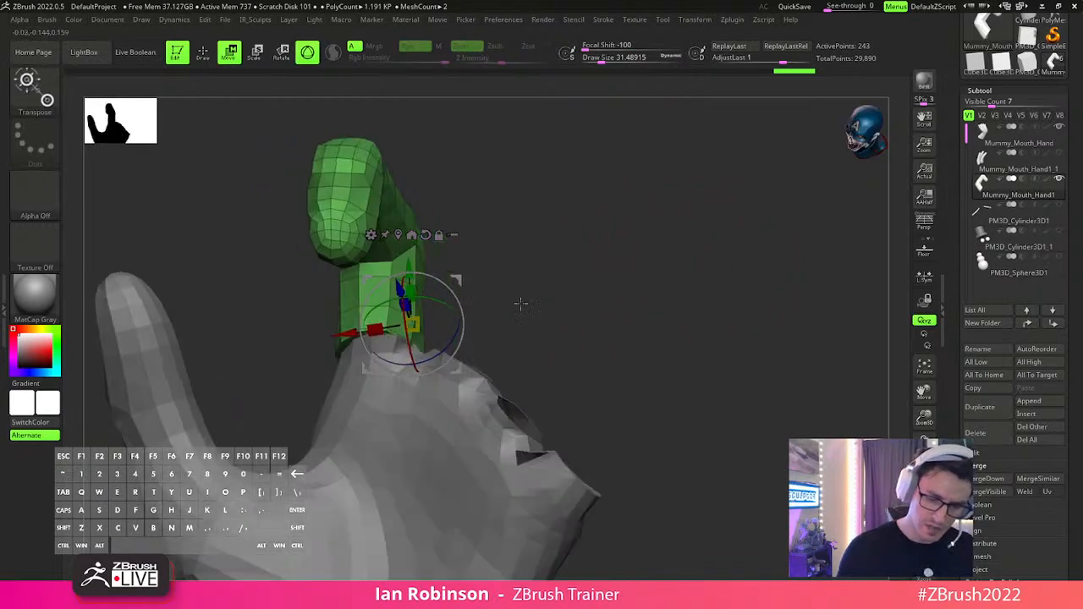
# Move the bent finger along the gizmo's Z axis to seat its base in the index knuckle opening.
pyautogui.moveTo(410, 350); pyautogui.dragTo(407, 312)
pyautogui.moveTo(611, 279); pyautogui.dragTo(506, 275)
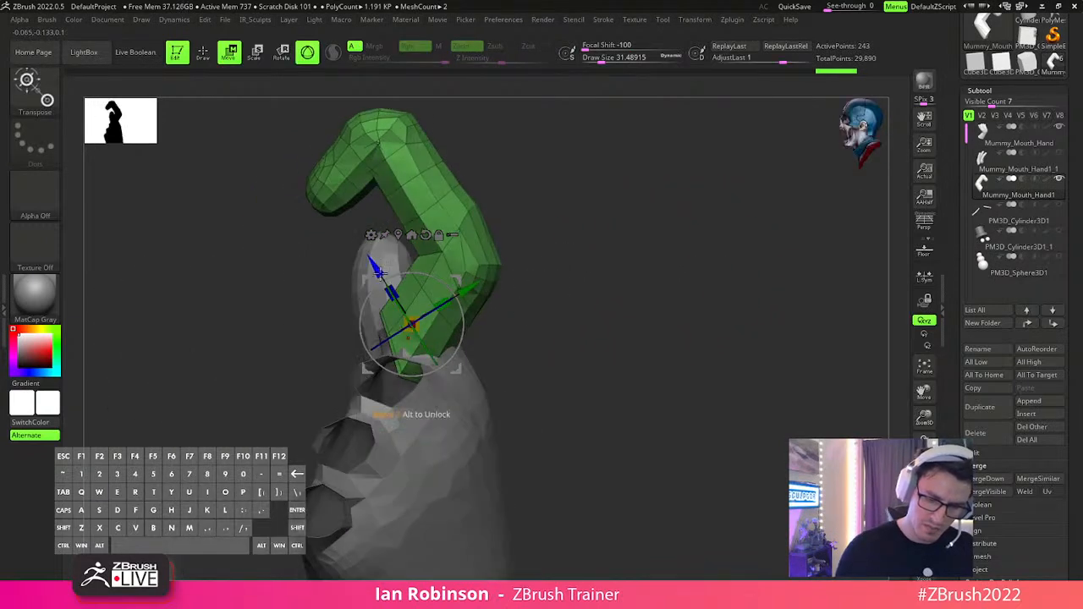
pyautogui.moveTo(559, 248); pyautogui.dragTo(431, 285)
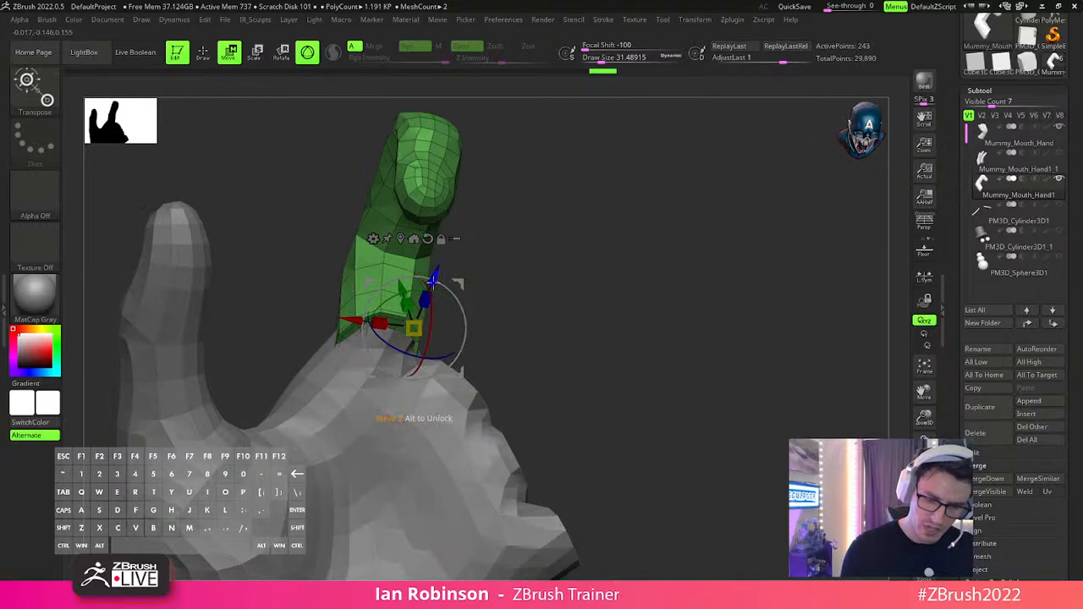
pyautogui.moveTo(489, 266); pyautogui.dragTo(435, 279)
pyautogui.moveTo(446, 361); pyautogui.dragTo(431, 370)
pyautogui.moveTo(446, 298); pyautogui.dragTo(395, 284)
pyautogui.moveTo(562, 270)
pyautogui.mouseDown()
pyautogui.moveTo(551, 225)
pyautogui.moveTo(595, 260)
pyautogui.moveTo(583, 316)
pyautogui.moveTo(505, 378)
pyautogui.mouseUp()
pyautogui.press('q')
# Select the palm subtool, mask part of it, and adjust the unmasked knuckle area toward the bent finger.
pyautogui.keyDown('alt'); pyautogui.click(432, 383); pyautogui.keyUp('alt')
pyautogui.moveTo(351, 412)
pyautogui.keyDown('ctrl'); pyautogui.mouseDown()
pyautogui.moveTo(364, 241)
pyautogui.moveTo(328, 279)
pyautogui.mouseUp(); pyautogui.keyUp('ctrl')
pyautogui.keyDown('ctrl'); pyautogui.click(485, 358); pyautogui.keyUp('ctrl')
pyautogui.press('w')
pyautogui.moveTo(495, 356); pyautogui.dragTo(587, 338)
pyautogui.moveTo(407, 411); pyautogui.dragTo(446, 430, button='right')
pyautogui.keyDown('alt'); pyautogui.moveTo(431, 471); pyautogui.dragTo(582, 312); pyautogui.keyUp('alt')
pyautogui.keyDown('alt'); pyautogui.click(418, 391); pyautogui.keyUp('alt')
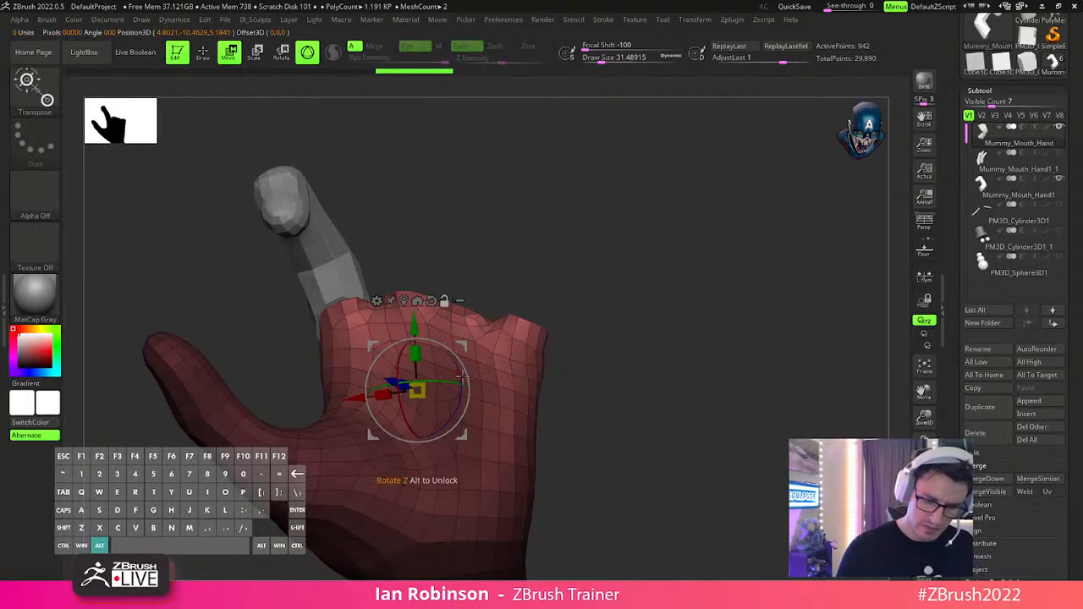
pyautogui.moveTo(393, 383); pyautogui.dragTo(629, 270, button='right')
# Reselect the bent finger subtool and move it down onto the palm's index knuckle.
pyautogui.keyDown('alt'); pyautogui.click(474, 292); pyautogui.keyUp('alt')
pyautogui.moveTo(452, 317); pyautogui.dragTo(434, 372)
pyautogui.press('q')
pyautogui.moveTo(425, 381)
pyautogui.mouseDown(button='right')
pyautogui.moveTo(600, 293)
pyautogui.moveTo(612, 259)
pyautogui.moveTo(631, 302)
pyautogui.moveTo(681, 305)
pyautogui.moveTo(590, 251)
pyautogui.moveTo(615, 259)
pyautogui.moveTo(617, 284)
pyautogui.moveTo(616, 273)
pyautogui.moveTo(703, 284)
pyautogui.mouseUp(button='right')
pyautogui.press('w')
pyautogui.press('q')
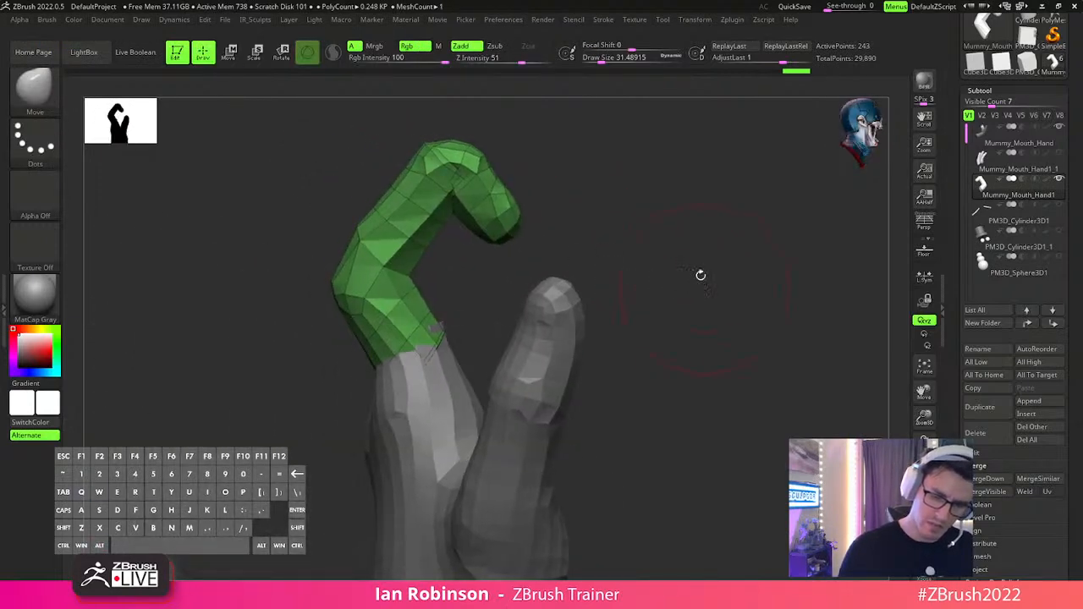
# Move the bent finger along the gizmo's Z axis to seat its base in the index knuckle opening, checking the fit from both sides.
pyautogui.moveTo(605, 208); pyautogui.dragTo(575, 203, button='right')
pyautogui.moveTo(401, 158)
pyautogui.keyDown('ctrl'); pyautogui.mouseDown()
pyautogui.moveTo(476, 268)
pyautogui.moveTo(415, 110)
pyautogui.moveTo(408, 117)
pyautogui.mouseUp(); pyautogui.keyUp('ctrl')
pyautogui.press('w')
pyautogui.press('ctrl')
pyautogui.moveTo(451, 278); pyautogui.dragTo(432, 302)
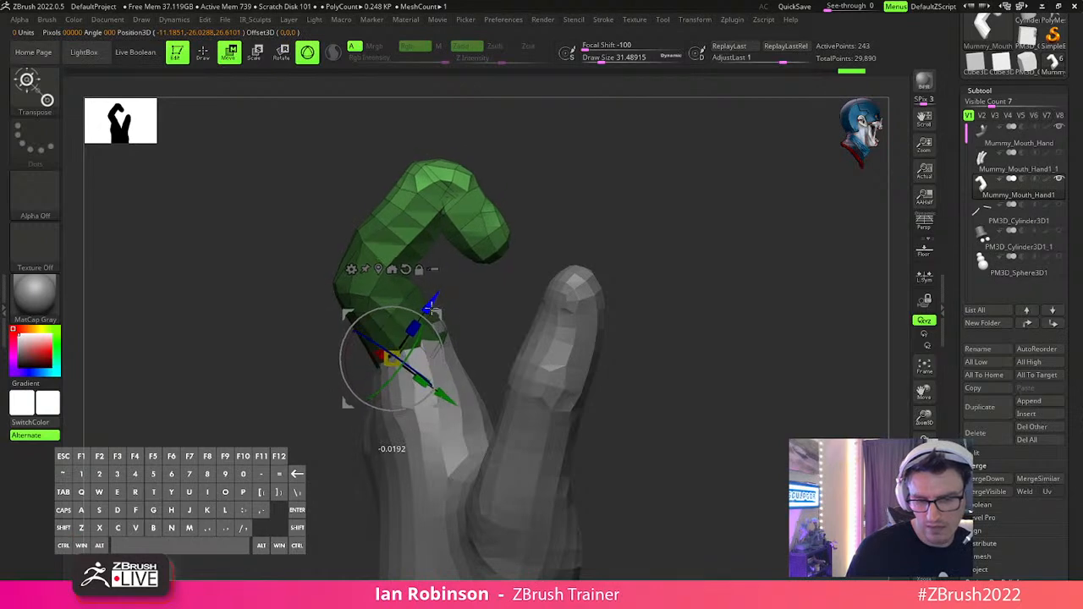
pyautogui.press('q')
pyautogui.moveTo(436, 242)
pyautogui.mouseDown()
pyautogui.moveTo(587, 211)
pyautogui.moveTo(647, 214)
pyautogui.moveTo(508, 240)
pyautogui.mouseUp()
pyautogui.press('w')
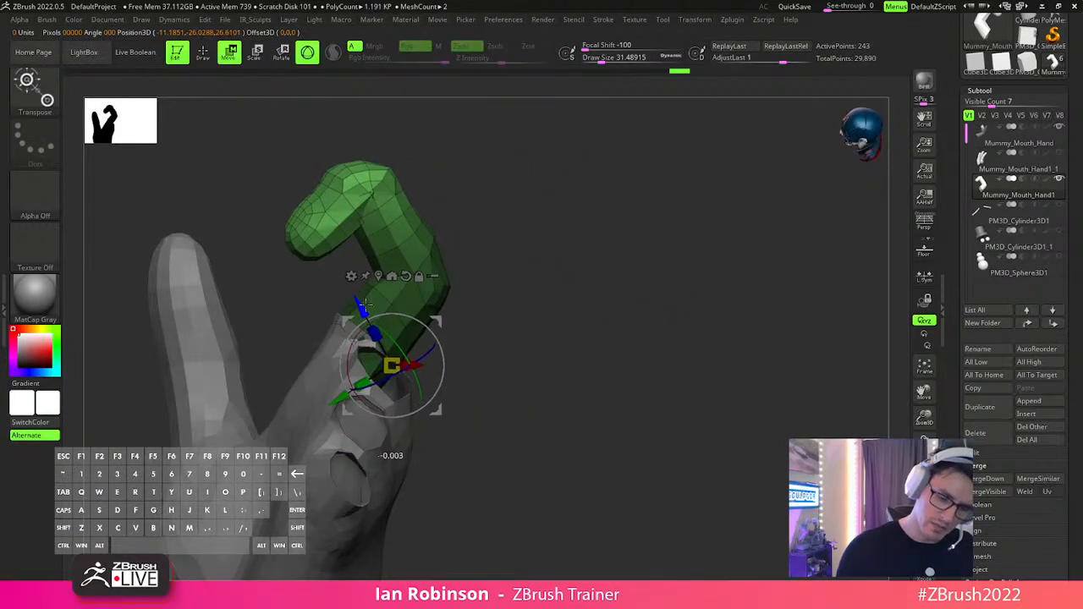
pyautogui.press('q')
pyautogui.moveTo(546, 250)
pyautogui.mouseDown()
pyautogui.moveTo(542, 261)
pyautogui.moveTo(530, 204)
pyautogui.moveTo(510, 200)
pyautogui.mouseUp()
pyautogui.press('s')
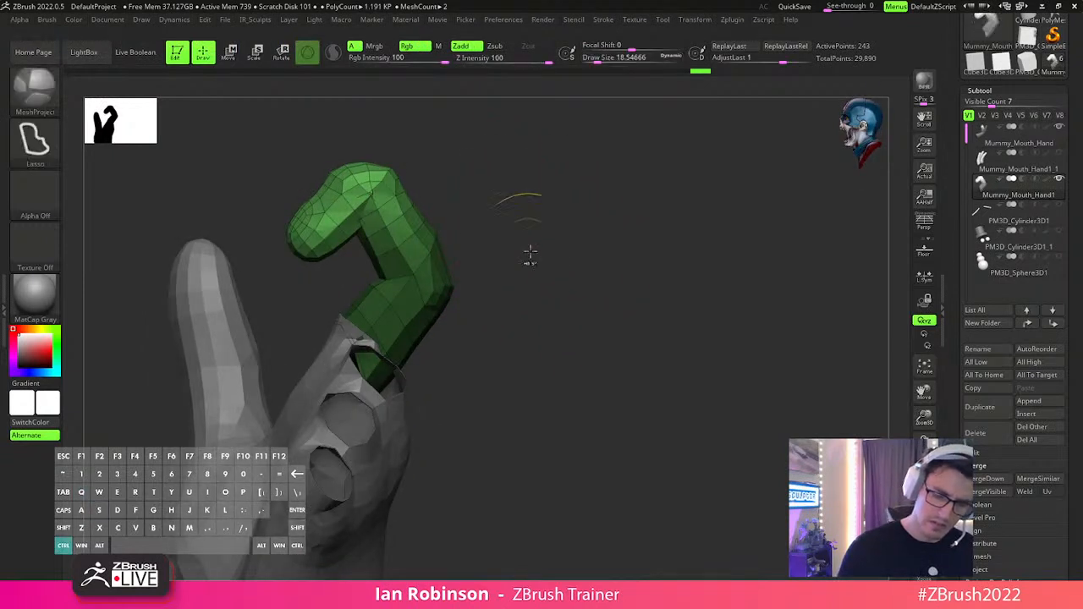
# Switch to the transpose line and topologically mask the bent finger's tip segment up to its top knuckle.
pyautogui.press('w')
pyautogui.press('y')
pyautogui.keyDown('alt'); pyautogui.moveTo(567, 227); pyautogui.dragTo(681, 344); pyautogui.keyUp('alt')
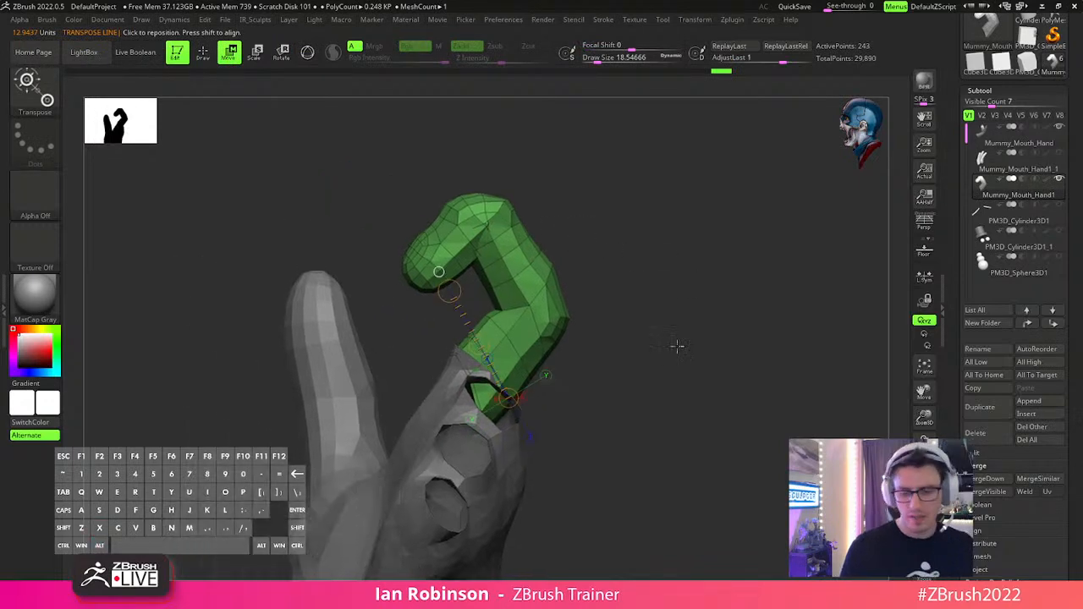
pyautogui.press('y')
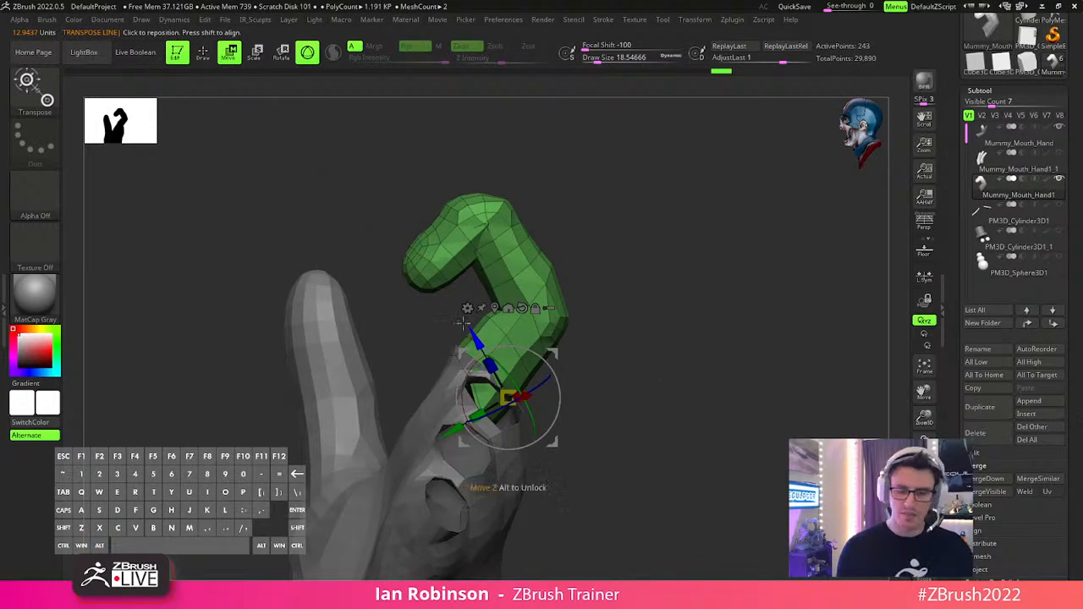
pyautogui.press('y')
pyautogui.moveTo(622, 405); pyautogui.dragTo(545, 185)
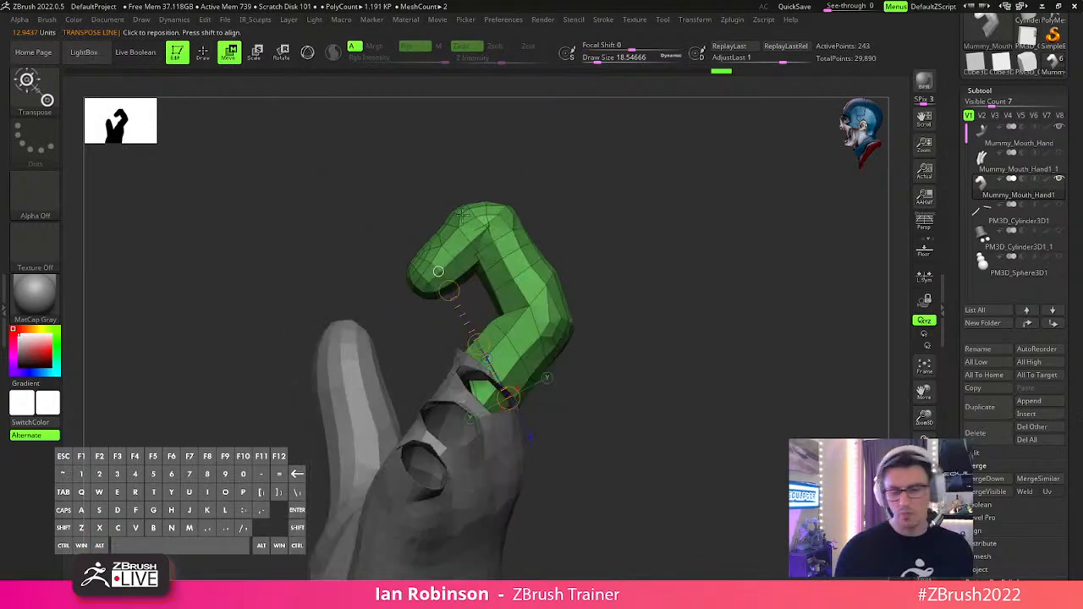
pyautogui.keyDown('ctrl'); pyautogui.moveTo(415, 269); pyautogui.dragTo(441, 243); pyautogui.keyUp('ctrl')
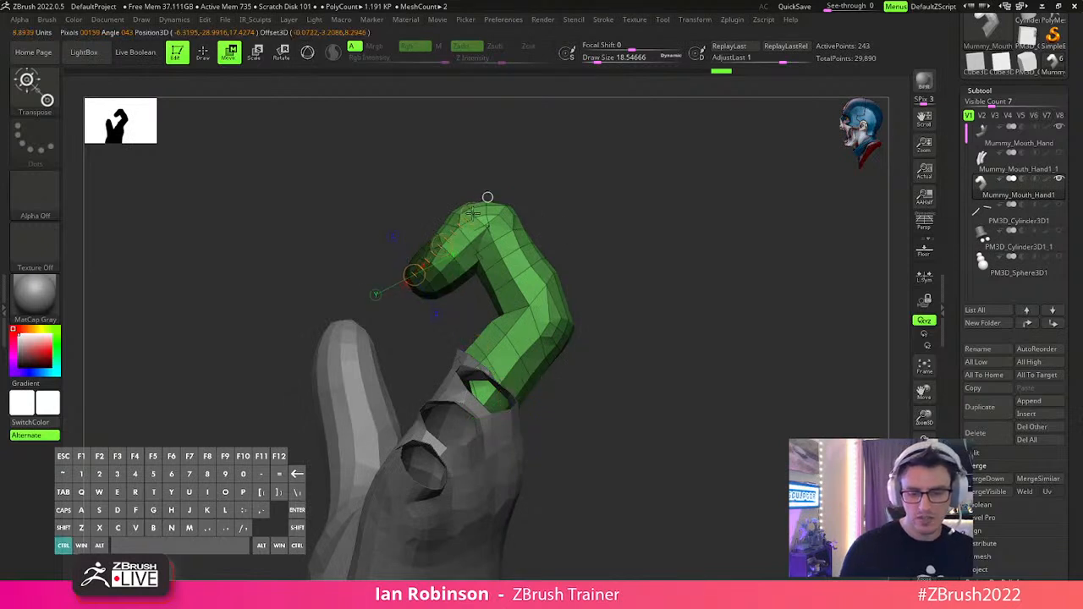
pyautogui.keyDown('ctrl'); pyautogui.moveTo(487, 198); pyautogui.dragTo(533, 171); pyautogui.keyUp('ctrl')
pyautogui.keyDown('ctrl'); pyautogui.moveTo(601, 131); pyautogui.dragTo(668, 99); pyautogui.keyUp('ctrl')
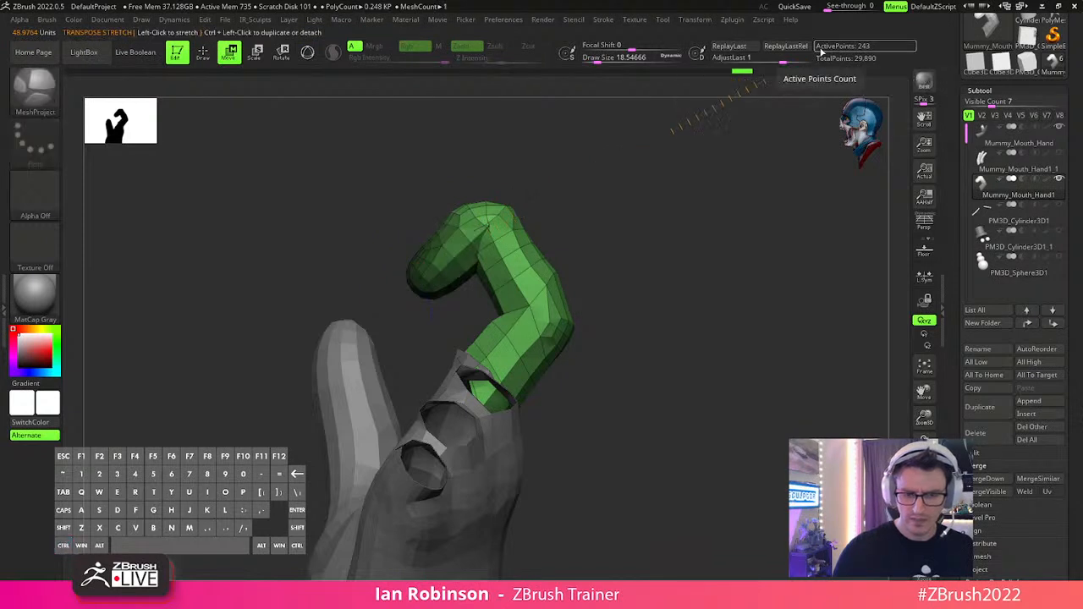
pyautogui.moveTo(558, 201); pyautogui.dragTo(556, 232)
pyautogui.moveTo(476, 202)
pyautogui.keyDown('ctrl'); pyautogui.mouseDown()
pyautogui.moveTo(529, 224)
pyautogui.moveTo(759, 217)
pyautogui.moveTo(689, 212)
pyautogui.mouseUp(); pyautogui.keyUp('ctrl')
pyautogui.press('q')
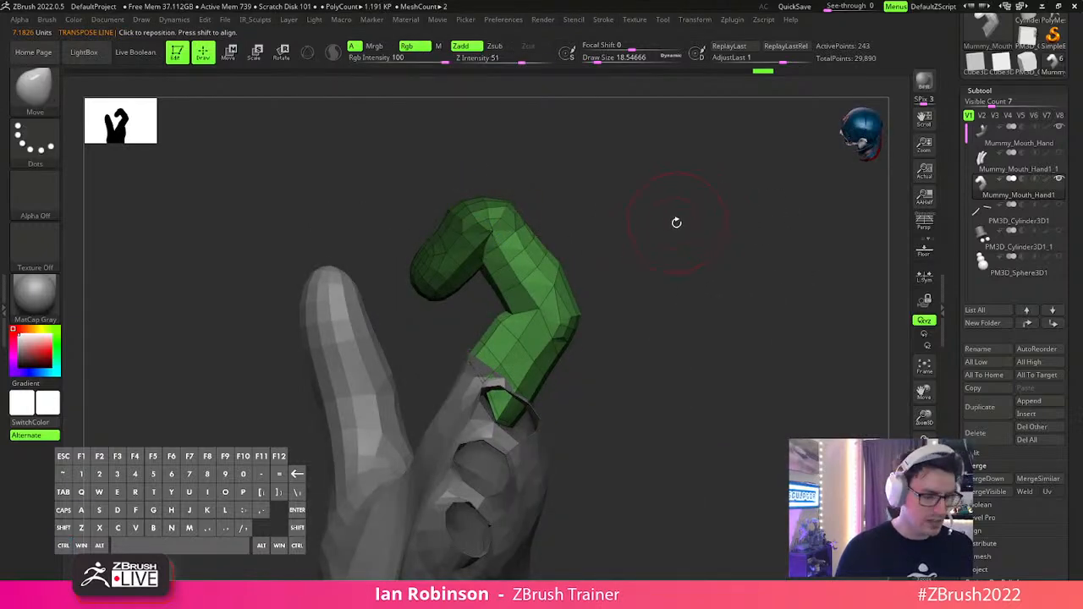
# Switch back to the gizmo, orient it at the finger's top knuckle, and adjust the bend of the finger there.
pyautogui.press('w')
pyautogui.press('y')
pyautogui.moveTo(561, 218); pyautogui.dragTo(576, 182)
pyautogui.moveTo(500, 134); pyautogui.dragTo(604, 229)
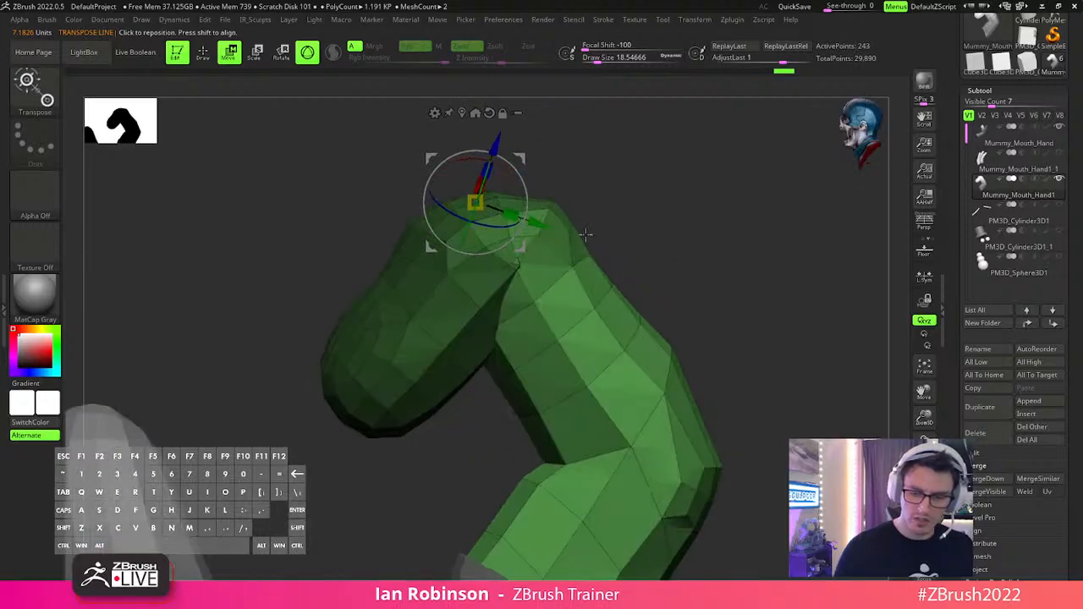
pyautogui.moveTo(576, 179); pyautogui.dragTo(507, 187)
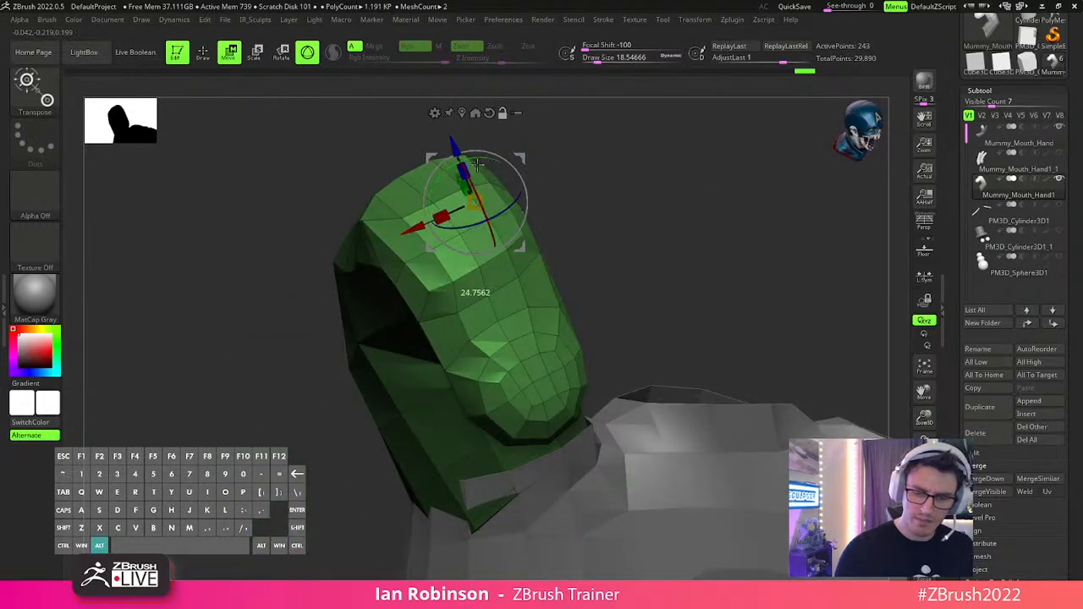
pyautogui.moveTo(581, 157); pyautogui.dragTo(577, 158)
pyautogui.moveTo(493, 215)
pyautogui.mouseDown()
pyautogui.moveTo(476, 254)
pyautogui.moveTo(495, 280)
pyautogui.moveTo(641, 215)
pyautogui.moveTo(646, 227)
pyautogui.moveTo(660, 220)
pyautogui.moveTo(646, 177)
pyautogui.moveTo(659, 174)
pyautogui.moveTo(665, 237)
pyautogui.moveTo(656, 212)
pyautogui.moveTo(674, 235)
pyautogui.moveTo(657, 286)
pyautogui.moveTo(512, 317)
pyautogui.mouseUp()
pyautogui.press('q')
pyautogui.press('w')
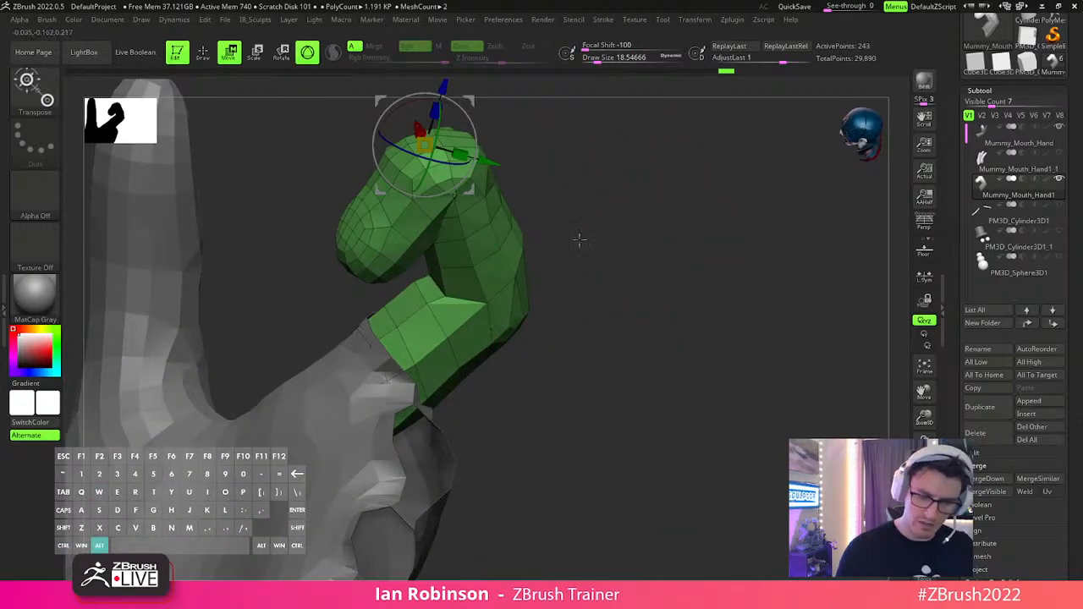
# Place the gizmo on the finger's base segment and shift the finger to line up with the index knuckle.
pyautogui.click(442, 337)
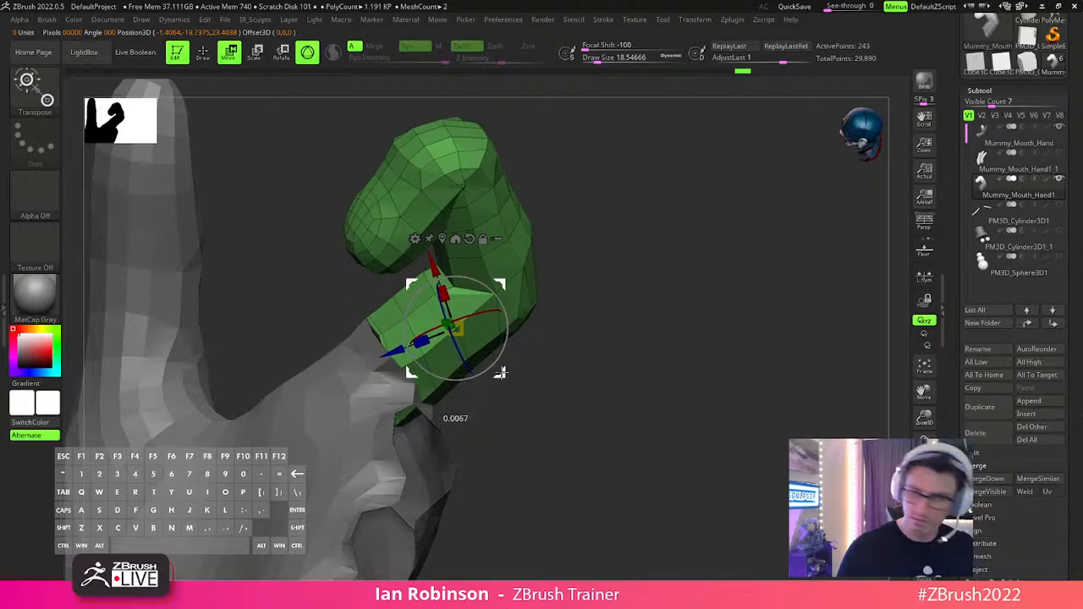
pyautogui.press('q')
pyautogui.moveTo(641, 302)
pyautogui.mouseDown()
pyautogui.moveTo(648, 280)
pyautogui.moveTo(733, 314)
pyautogui.moveTo(672, 358)
pyautogui.moveTo(634, 307)
pyautogui.moveTo(674, 287)
pyautogui.moveTo(657, 283)
pyautogui.moveTo(684, 280)
pyautogui.moveTo(631, 341)
pyautogui.mouseUp()
pyautogui.press('w')
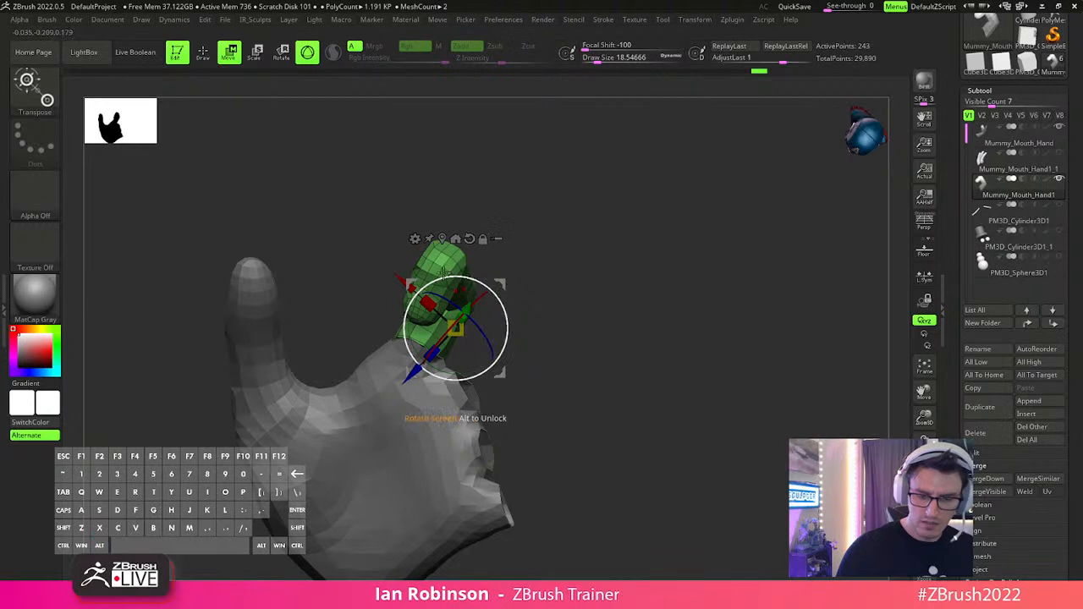
# Duplicate the bent finger within its subtool and move the copy to the middle knuckle opening.
pyautogui.keyDown('ctrl'); pyautogui.moveTo(409, 278); pyautogui.dragTo(422, 292); pyautogui.keyUp('ctrl')
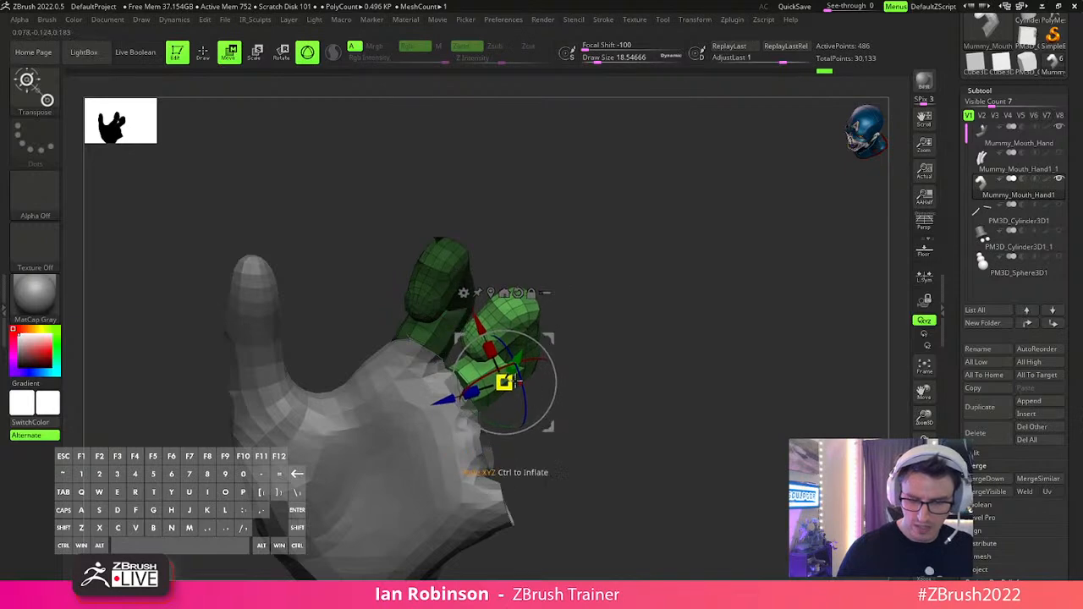
pyautogui.moveTo(631, 278); pyautogui.dragTo(548, 417)
pyautogui.moveTo(613, 362); pyautogui.dragTo(621, 408)
pyautogui.moveTo(575, 356); pyautogui.dragTo(558, 334)
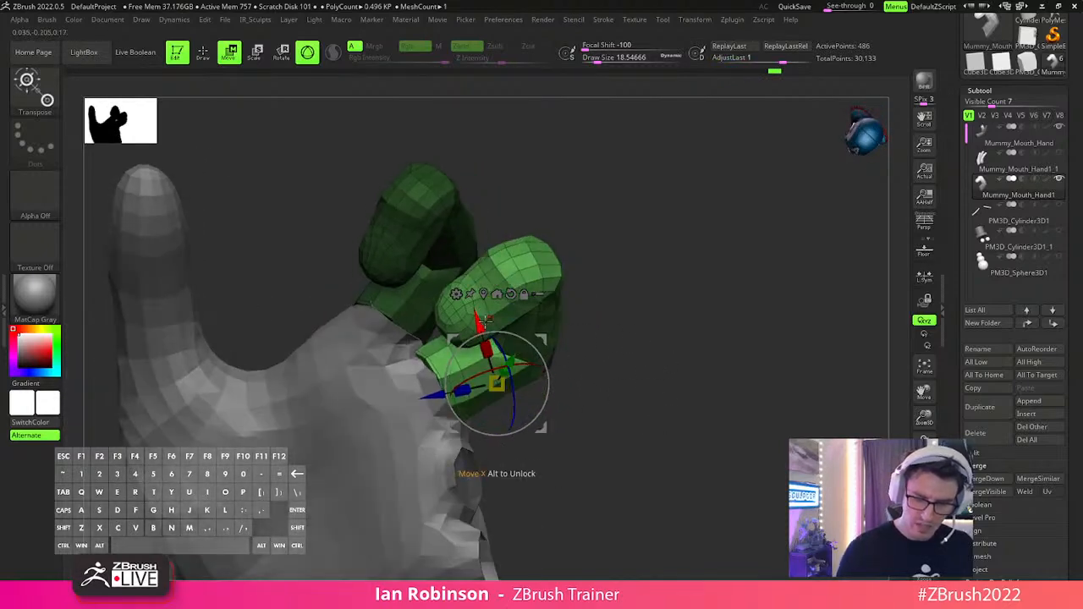
pyautogui.moveTo(491, 330); pyautogui.dragTo(586, 388)
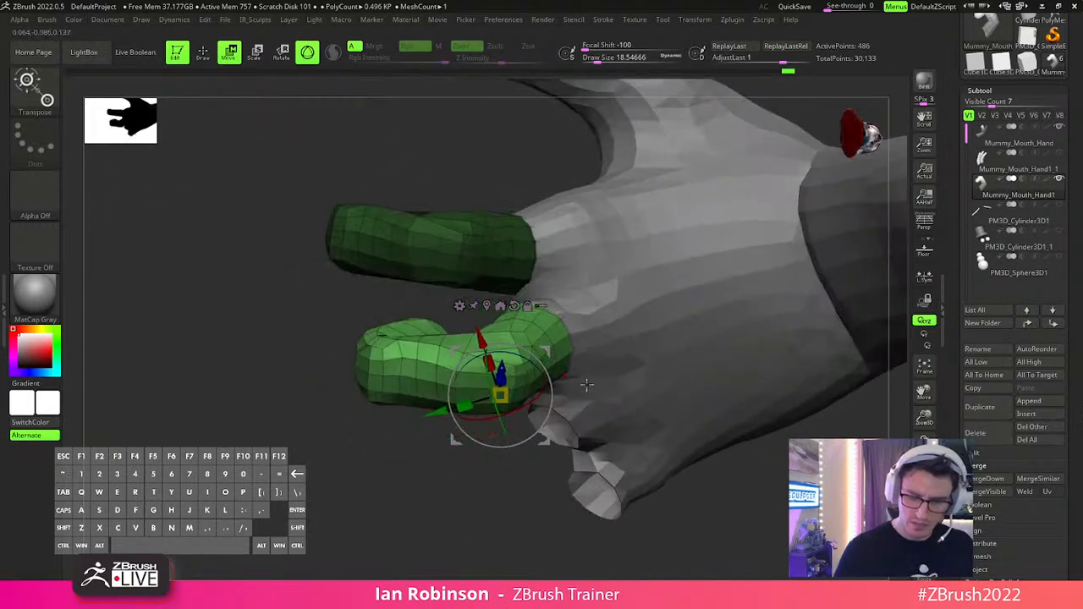
pyautogui.moveTo(511, 475); pyautogui.dragTo(539, 370)
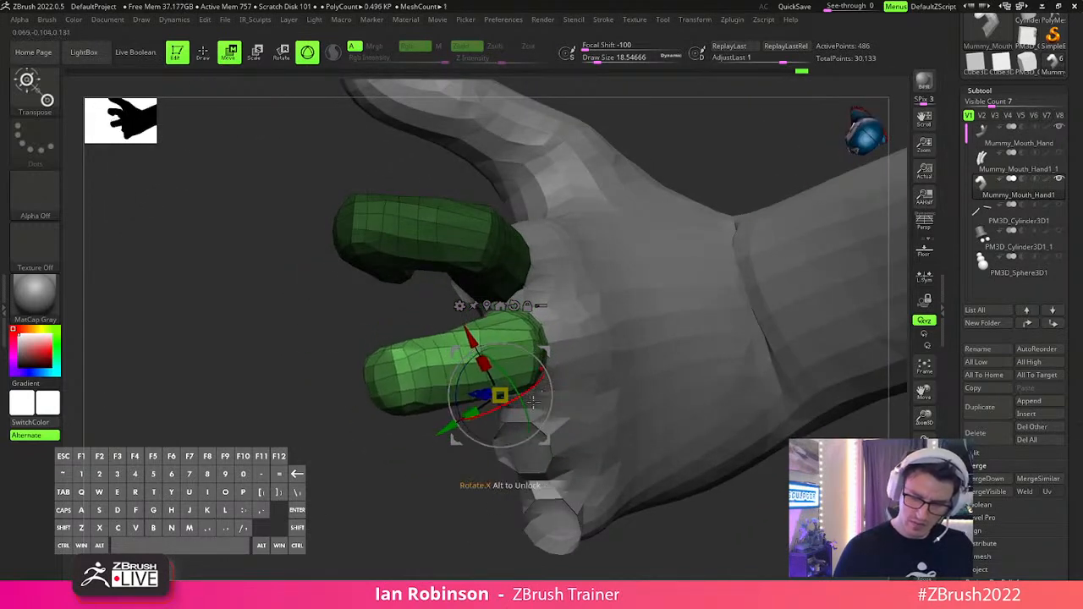
# Rotate and move the middle finger copy until its base sits on the middle knuckle, checking from palm and side.
pyautogui.moveTo(546, 439); pyautogui.dragTo(528, 361)
pyautogui.keyDown('alt'); pyautogui.moveTo(420, 359); pyautogui.dragTo(414, 356); pyautogui.keyUp('alt')
pyautogui.moveTo(566, 332); pyautogui.dragTo(606, 305)
pyautogui.moveTo(496, 341); pyautogui.dragTo(496, 341)
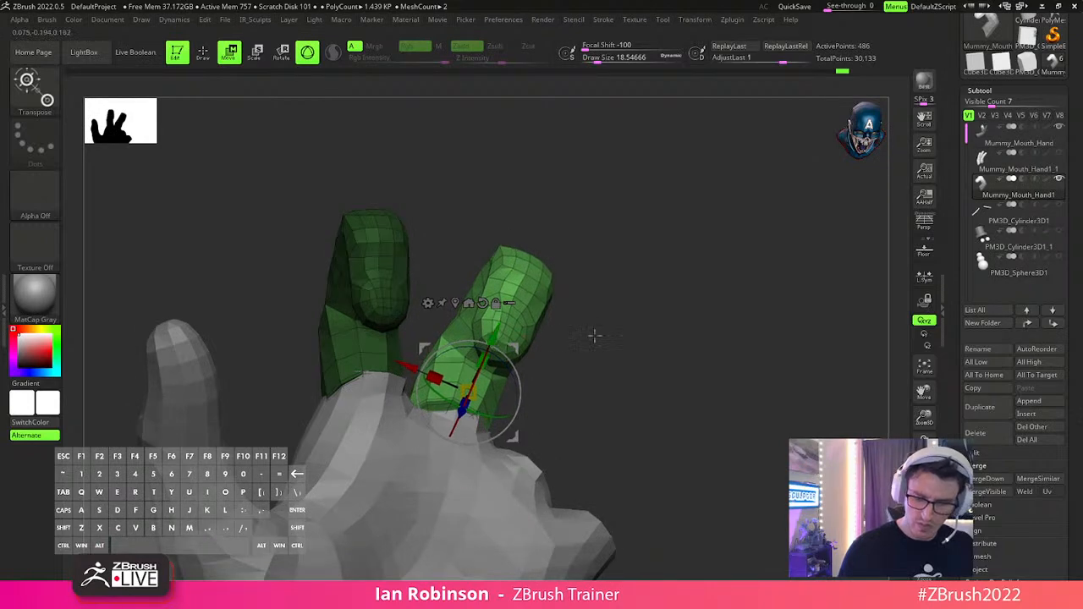
pyautogui.moveTo(590, 331); pyautogui.dragTo(558, 365)
pyautogui.moveTo(565, 292); pyautogui.dragTo(585, 245)
pyautogui.keyDown('alt'); pyautogui.moveTo(593, 327); pyautogui.dragTo(563, 319); pyautogui.keyUp('alt')
pyautogui.moveTo(522, 353); pyautogui.dragTo(524, 349)
pyautogui.press('q')
pyautogui.moveTo(648, 334)
pyautogui.mouseDown()
pyautogui.moveTo(682, 310)
pyautogui.moveTo(684, 279)
pyautogui.moveTo(640, 256)
pyautogui.moveTo(669, 278)
pyautogui.moveTo(660, 293)
pyautogui.moveTo(672, 336)
pyautogui.moveTo(645, 307)
pyautogui.moveTo(652, 348)
pyautogui.mouseUp()
pyautogui.press('w')
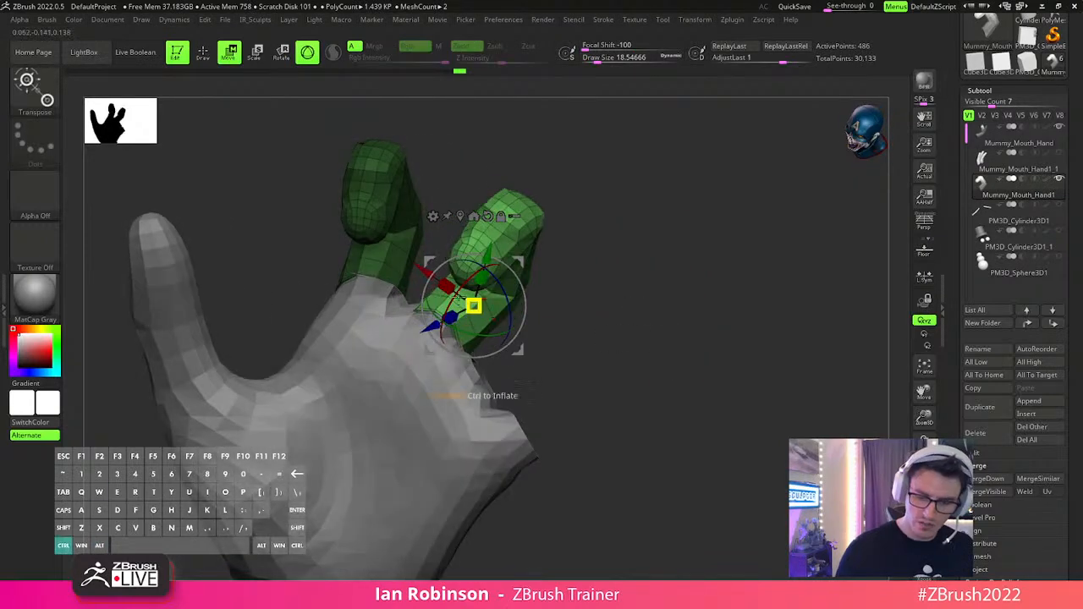
# Duplicate the middle finger and move the copy onto the ring knuckle, rotating it to follow the palm's edge.
pyautogui.keyDown('ctrl'); pyautogui.moveTo(455, 298); pyautogui.dragTo(475, 312); pyautogui.keyUp('ctrl')
pyautogui.moveTo(617, 287); pyautogui.dragTo(661, 322)
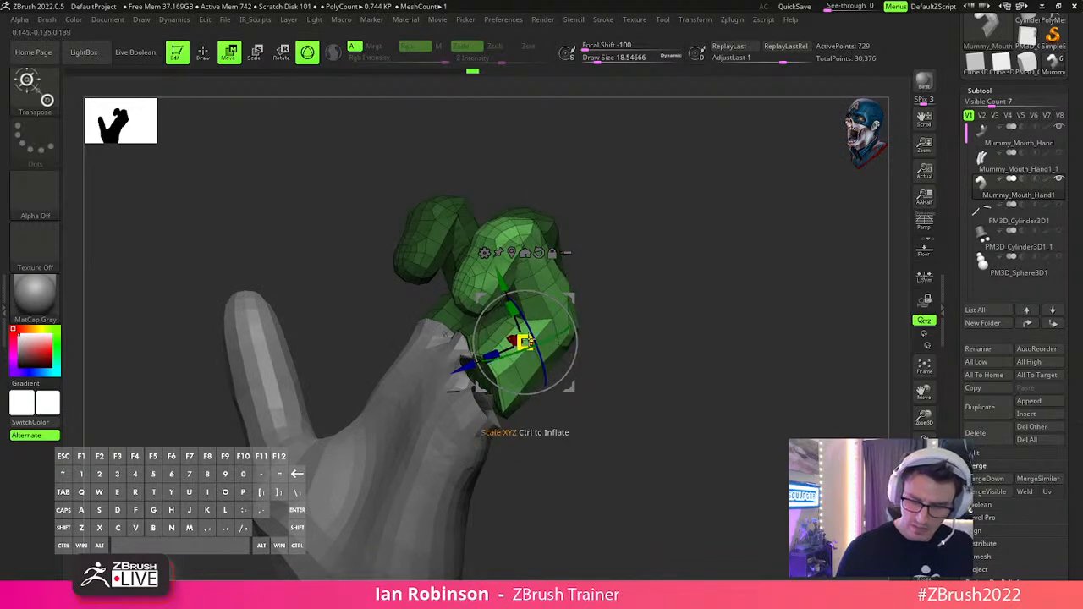
pyautogui.moveTo(592, 339); pyautogui.dragTo(534, 355)
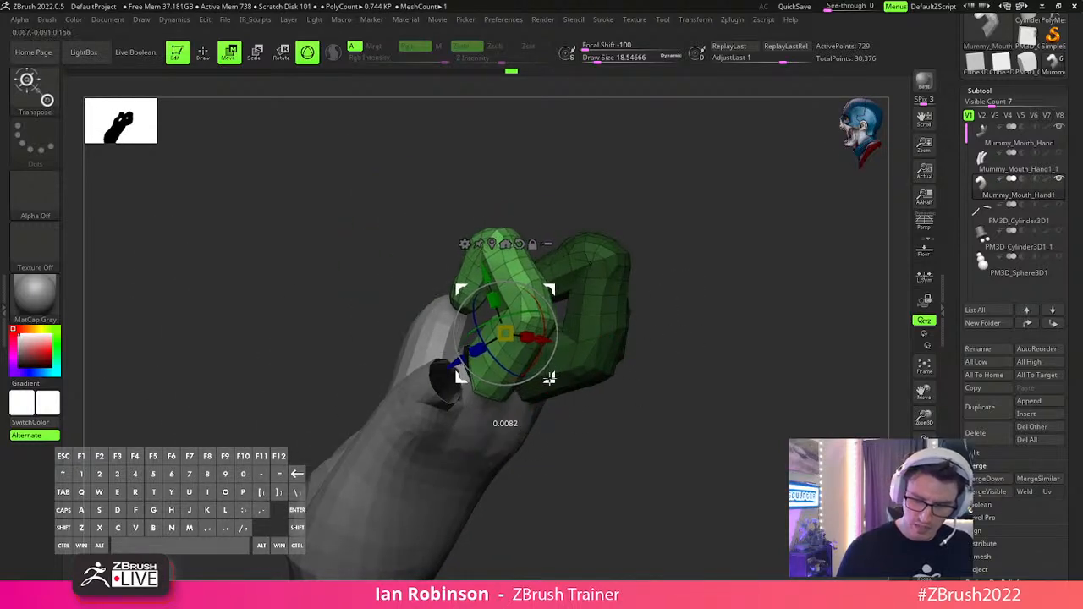
pyautogui.moveTo(632, 343)
pyautogui.mouseDown()
pyautogui.moveTo(712, 383)
pyautogui.moveTo(532, 358)
pyautogui.moveTo(544, 370)
pyautogui.moveTo(612, 336)
pyautogui.mouseUp()
pyautogui.moveTo(534, 366); pyautogui.dragTo(615, 331)
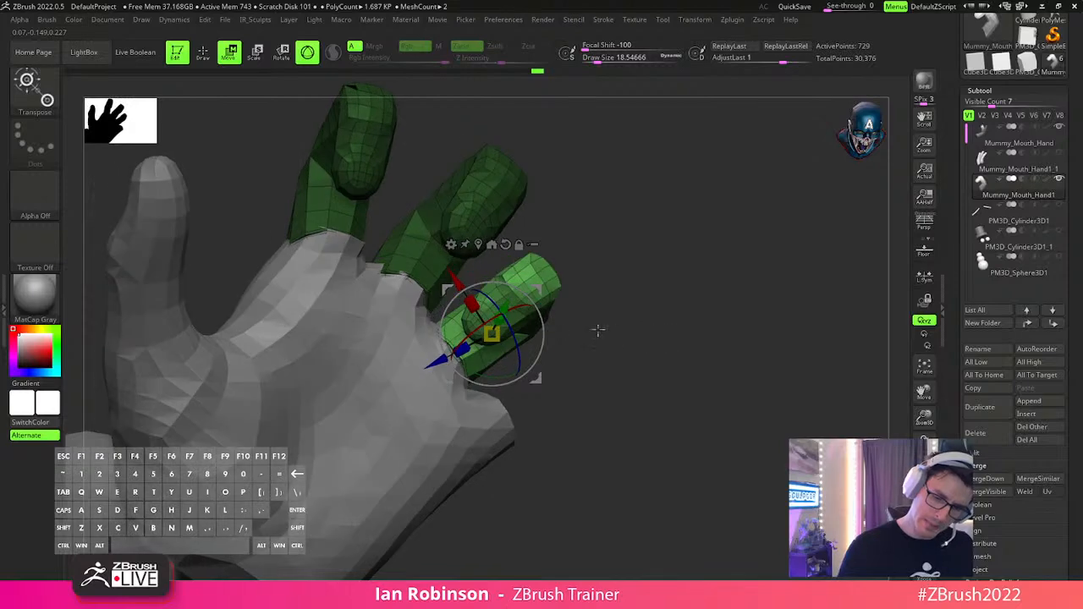
pyautogui.moveTo(653, 295); pyautogui.dragTo(615, 321)
pyautogui.moveTo(541, 381)
pyautogui.mouseDown()
pyautogui.moveTo(653, 344)
pyautogui.moveTo(639, 454)
pyautogui.moveTo(720, 435)
pyautogui.moveTo(725, 377)
pyautogui.moveTo(745, 391)
pyautogui.moveTo(743, 380)
pyautogui.moveTo(696, 378)
pyautogui.moveTo(719, 363)
pyautogui.moveTo(640, 358)
pyautogui.mouseUp()
# Duplicate the ring finger for the pinky knuckle and position and rotate the copy against the palm opening.
pyautogui.press('q')
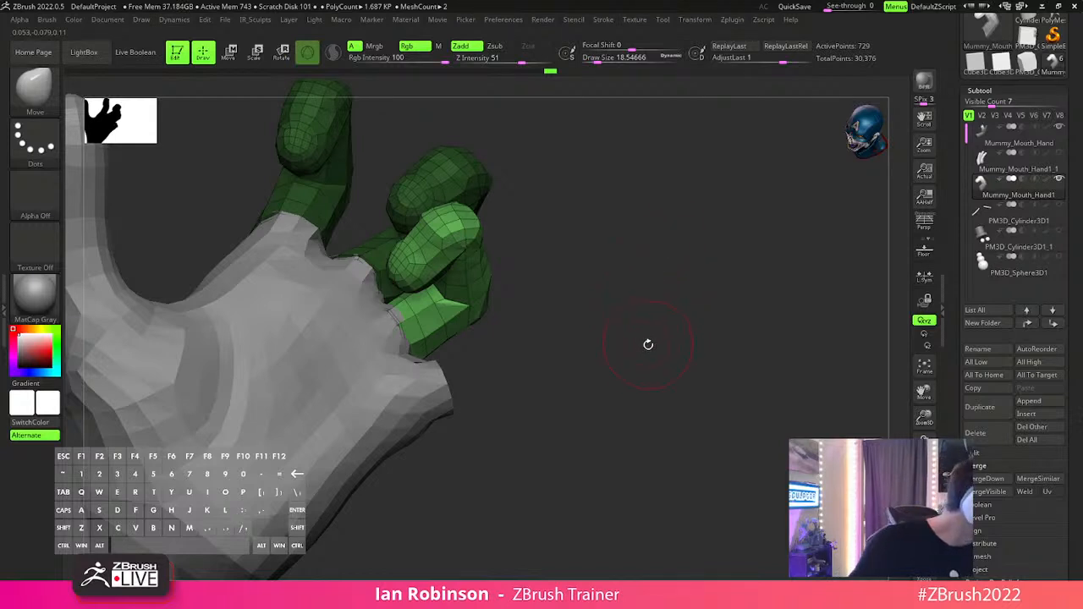
pyautogui.moveTo(633, 355); pyautogui.dragTo(661, 350)
pyautogui.press('w')
pyautogui.moveTo(433, 274); pyautogui.dragTo(470, 328)
pyautogui.moveTo(547, 373); pyautogui.dragTo(636, 312)
pyautogui.moveTo(495, 434); pyautogui.dragTo(501, 447)
pyautogui.moveTo(501, 447); pyautogui.dragTo(446, 446, button='right')
pyautogui.moveTo(443, 450); pyautogui.dragTo(436, 459)
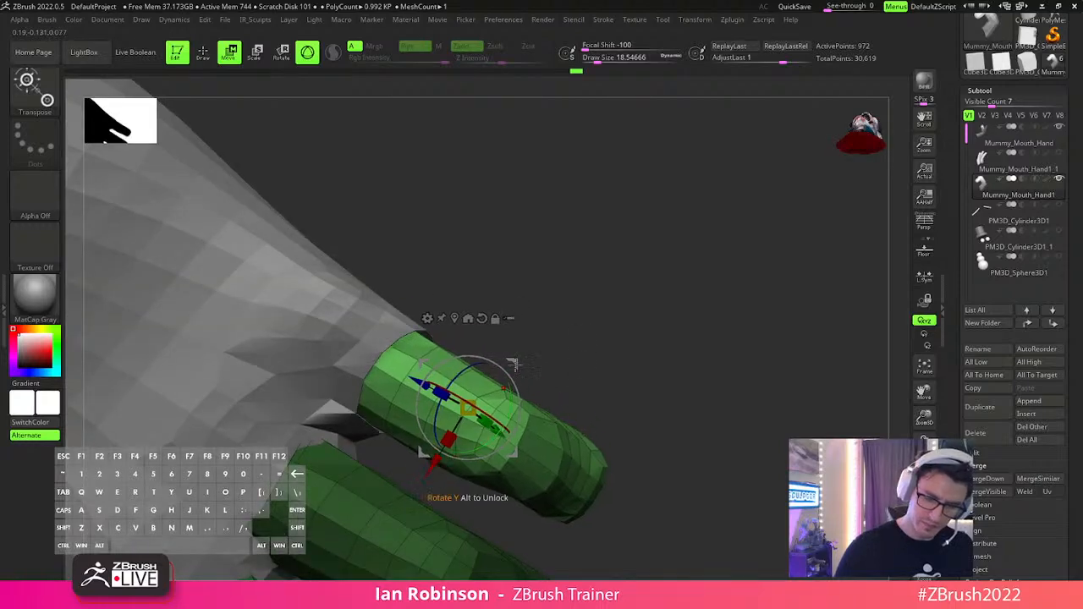
pyautogui.moveTo(436, 459); pyautogui.dragTo(488, 443, button='right')
pyautogui.moveTo(498, 456); pyautogui.dragTo(495, 450)
pyautogui.moveTo(465, 396); pyautogui.dragTo(472, 372)
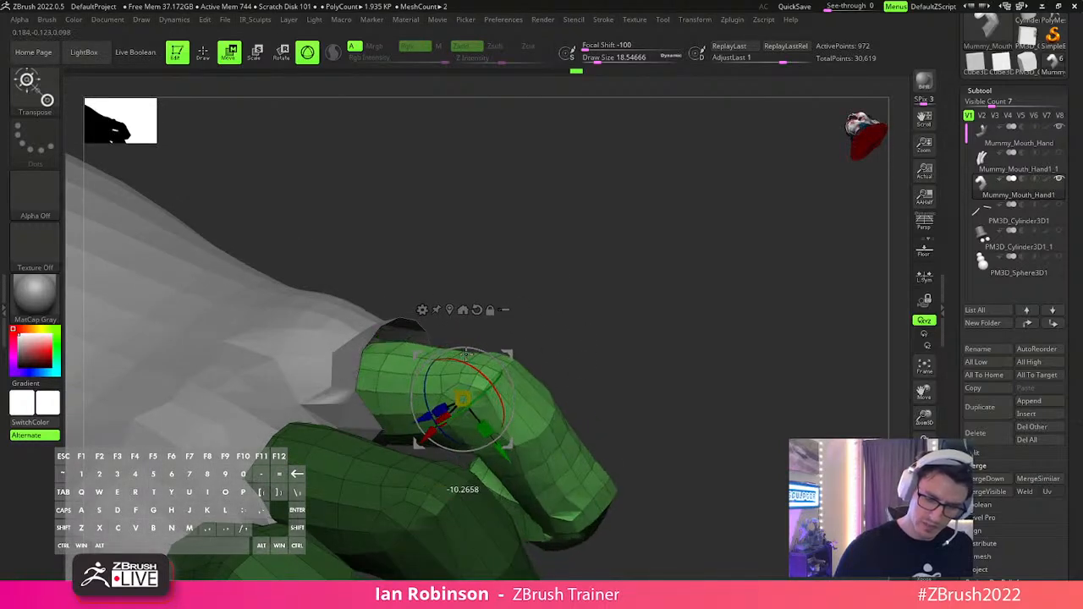
# Rotate the pinky finger about the gizmo's X axis and shift its base into the pinky knuckle opening.
pyautogui.moveTo(547, 313); pyautogui.dragTo(638, 325)
pyautogui.moveTo(463, 400); pyautogui.dragTo(467, 355)
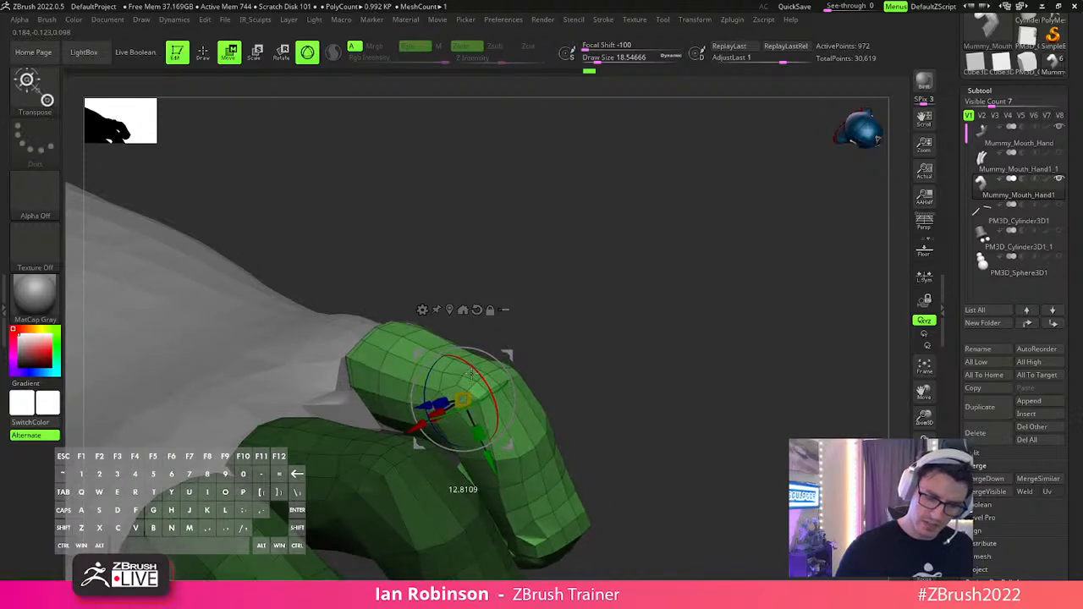
pyautogui.moveTo(587, 331)
pyautogui.mouseDown(button='right')
pyautogui.moveTo(626, 338)
pyautogui.moveTo(645, 258)
pyautogui.moveTo(649, 416)
pyautogui.moveTo(725, 437)
pyautogui.moveTo(730, 307)
pyautogui.moveTo(663, 396)
pyautogui.moveTo(534, 431)
pyautogui.moveTo(565, 421)
pyautogui.mouseUp(button='right')
pyautogui.press('q')
pyautogui.press('w')
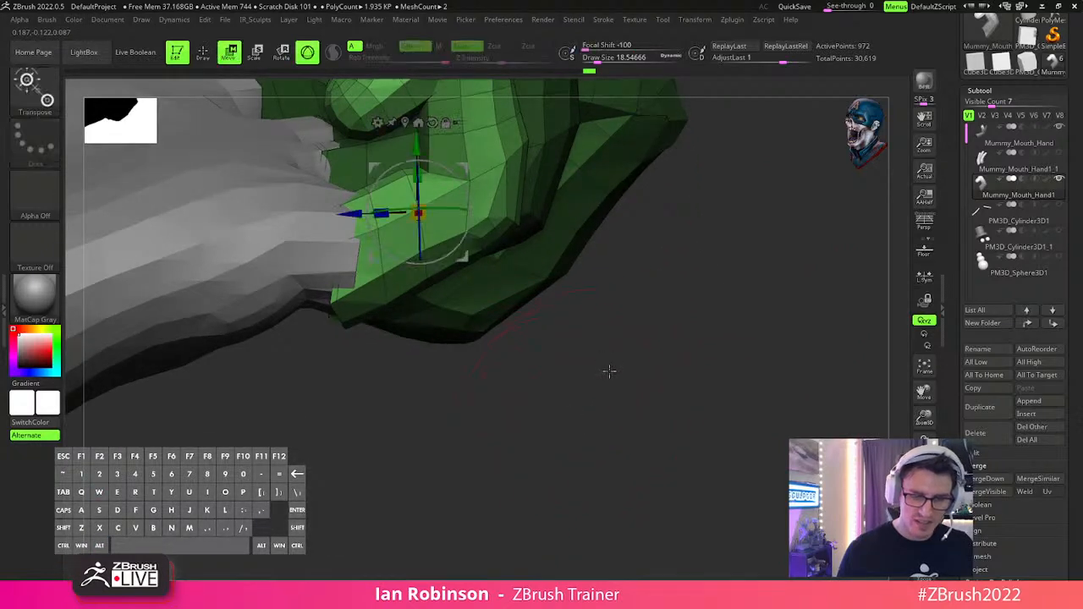
pyautogui.moveTo(609, 369); pyautogui.dragTo(547, 401, button='right')
pyautogui.moveTo(479, 330); pyautogui.dragTo(536, 445)
# Compare the arc of all four fingers around the hand and reposition the pinky finger to match.
pyautogui.moveTo(537, 445); pyautogui.dragTo(713, 460, button='right')
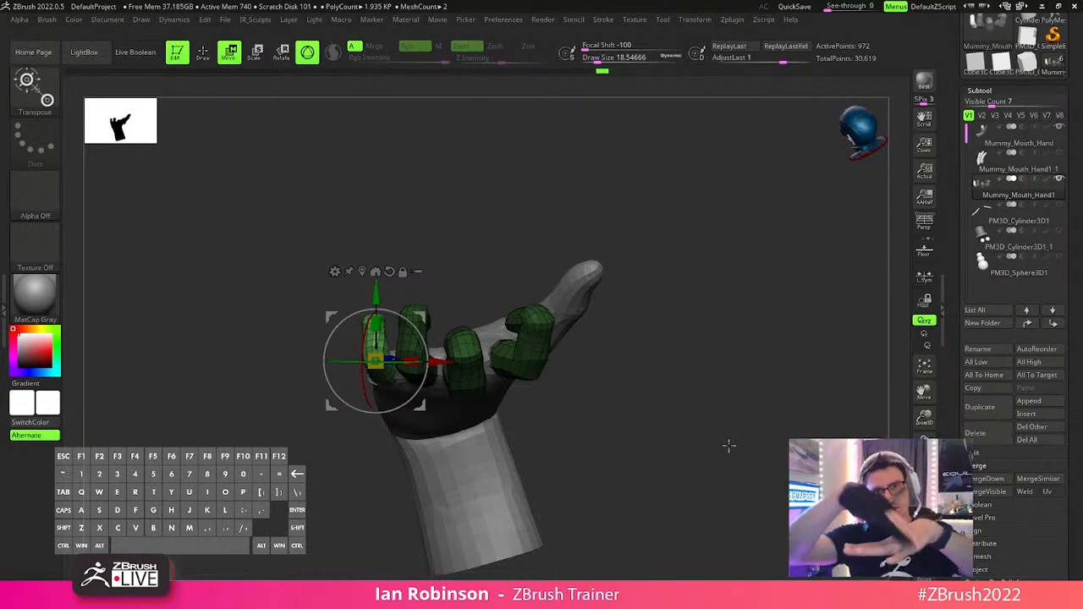
pyautogui.moveTo(729, 445); pyautogui.dragTo(745, 367)
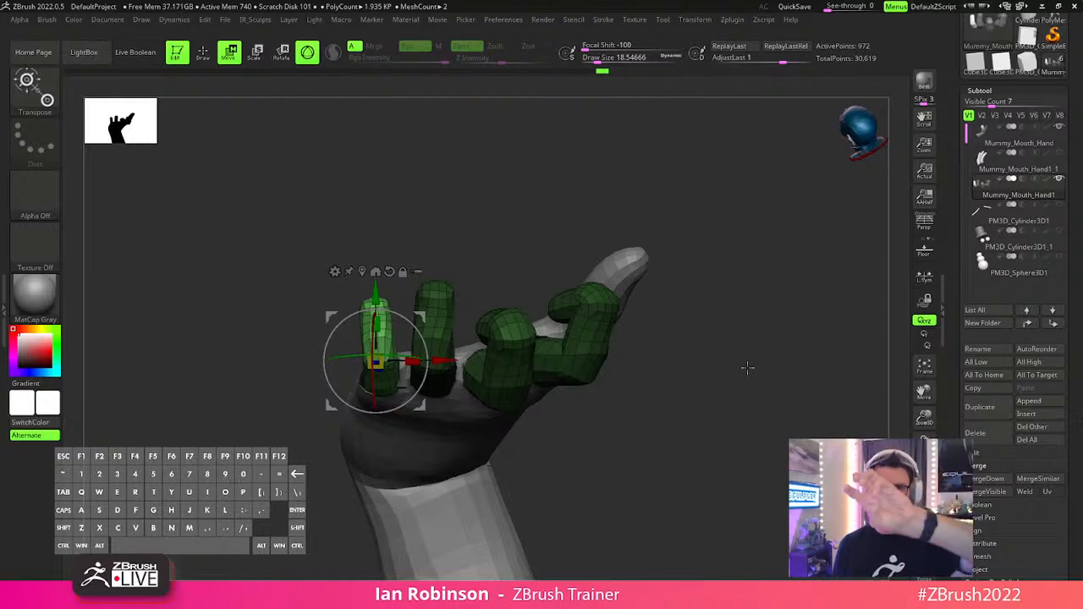
pyautogui.moveTo(748, 367); pyautogui.dragTo(544, 324)
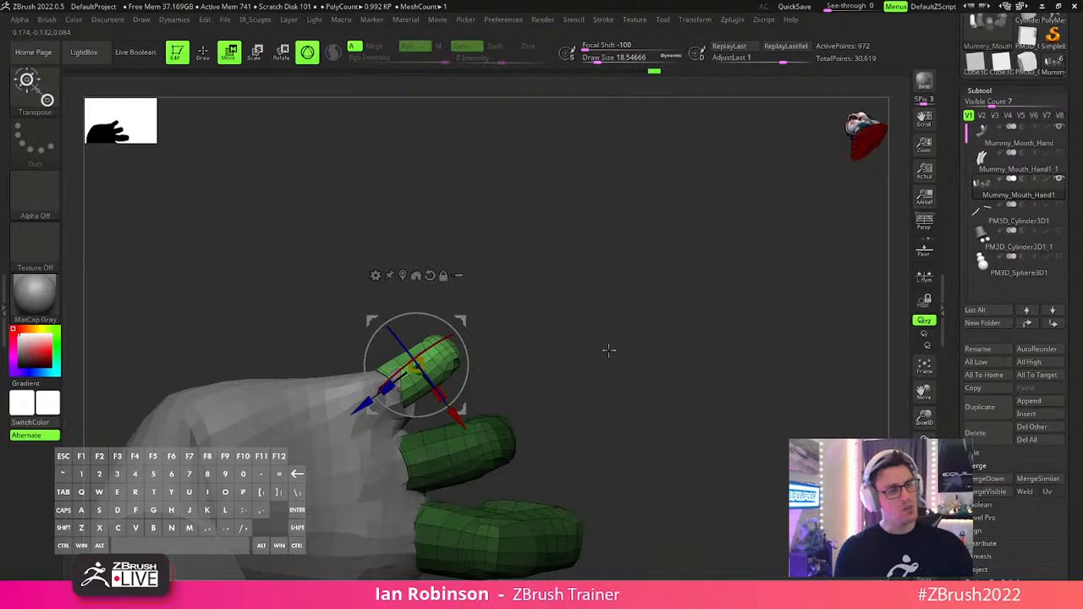
pyautogui.moveTo(611, 334); pyautogui.dragTo(645, 425)
pyautogui.moveTo(571, 340); pyautogui.dragTo(579, 452)
pyautogui.moveTo(446, 346); pyautogui.dragTo(466, 399)
pyautogui.moveTo(593, 431); pyautogui.dragTo(653, 371)
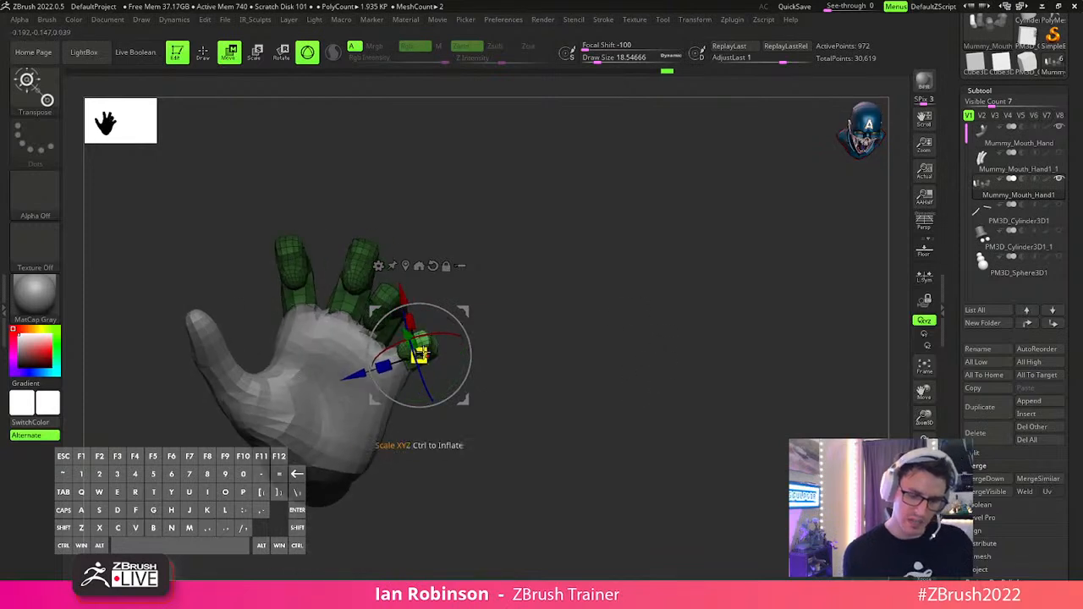
# Refine the pinky finger's placement and angle at its knuckle from close up.
pyautogui.moveTo(648, 300); pyautogui.dragTo(625, 408)
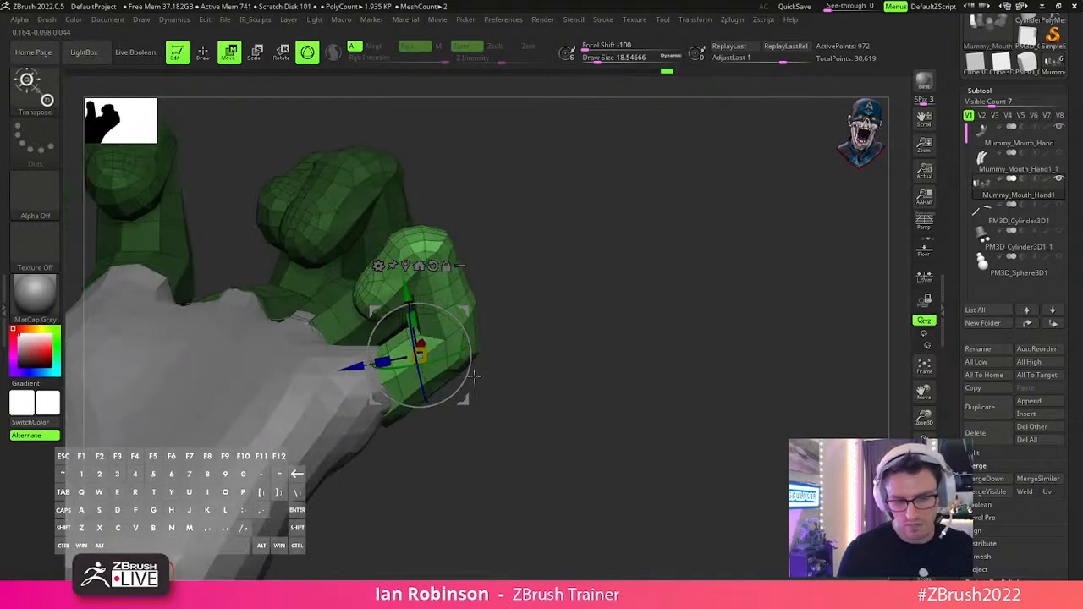
pyautogui.moveTo(468, 390); pyautogui.dragTo(478, 419)
pyautogui.moveTo(516, 356); pyautogui.dragTo(646, 416)
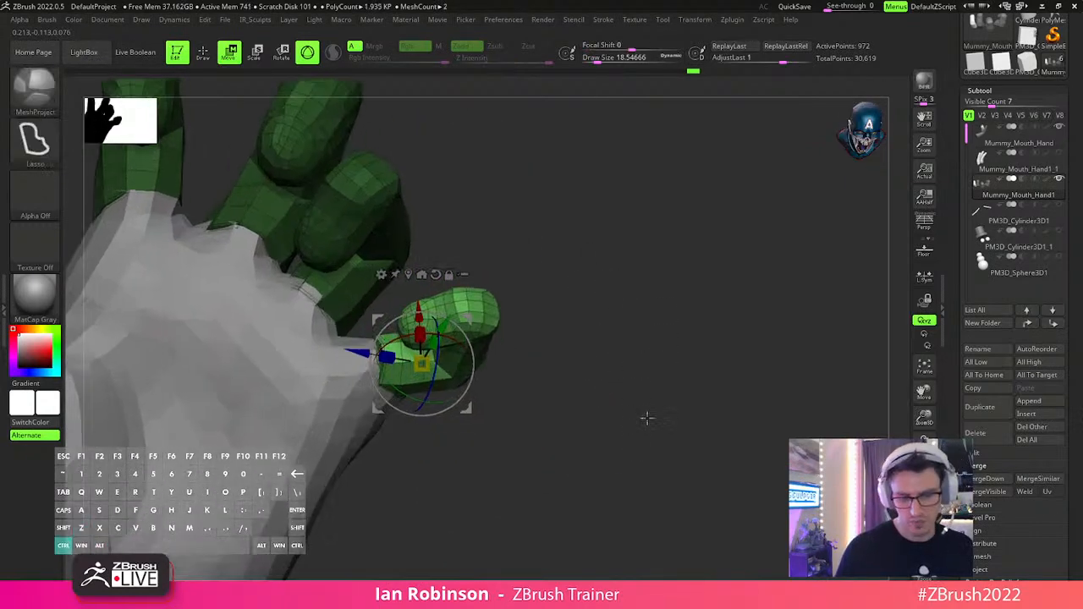
pyautogui.keyDown('alt'); pyautogui.moveTo(646, 352); pyautogui.dragTo(694, 368); pyautogui.keyUp('alt')
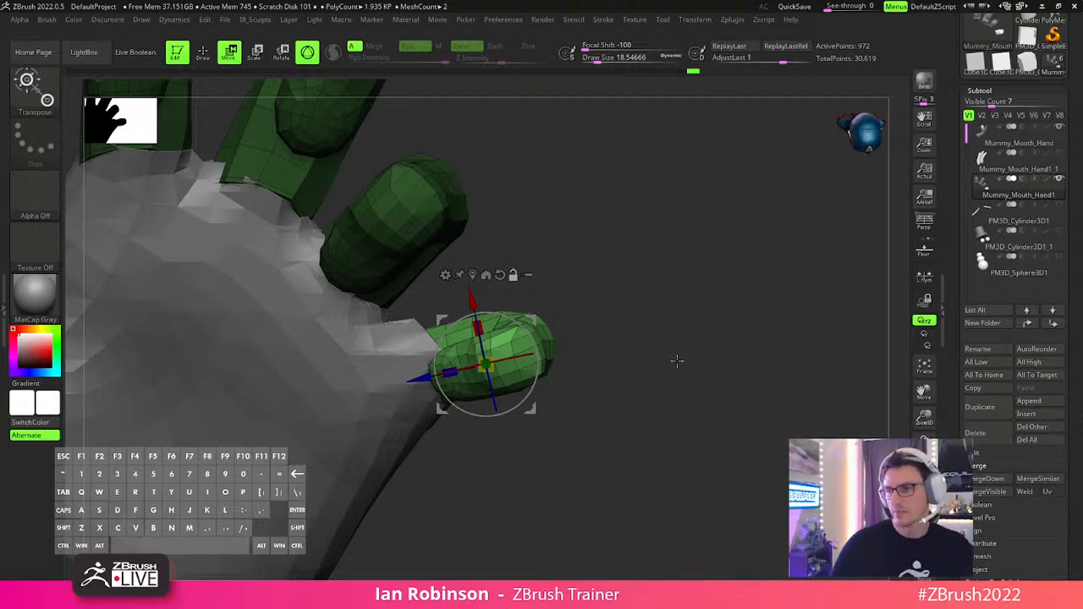
# Nudge the pinky finger slightly at its knuckle to finish its placement.
pyautogui.moveTo(686, 270); pyautogui.dragTo(543, 320)
pyautogui.moveTo(439, 331); pyautogui.dragTo(429, 323)
pyautogui.moveTo(624, 315)
pyautogui.mouseDown()
pyautogui.moveTo(609, 377)
pyautogui.moveTo(634, 270)
pyautogui.moveTo(694, 339)
pyautogui.moveTo(704, 424)
pyautogui.mouseUp()
# Switch to the Move brush and clear the mask from the finger subtool.
pyautogui.press('b')
pyautogui.press('m')
pyautogui.press('v')
pyautogui.press('q')
pyautogui.keyDown('ctrl'); pyautogui.click(690, 372); pyautogui.keyUp('ctrl')
pyautogui.moveTo(682, 382)
pyautogui.mouseDown()
pyautogui.moveTo(694, 363)
pyautogui.moveTo(660, 391)
pyautogui.moveTo(719, 354)
pyautogui.mouseUp()
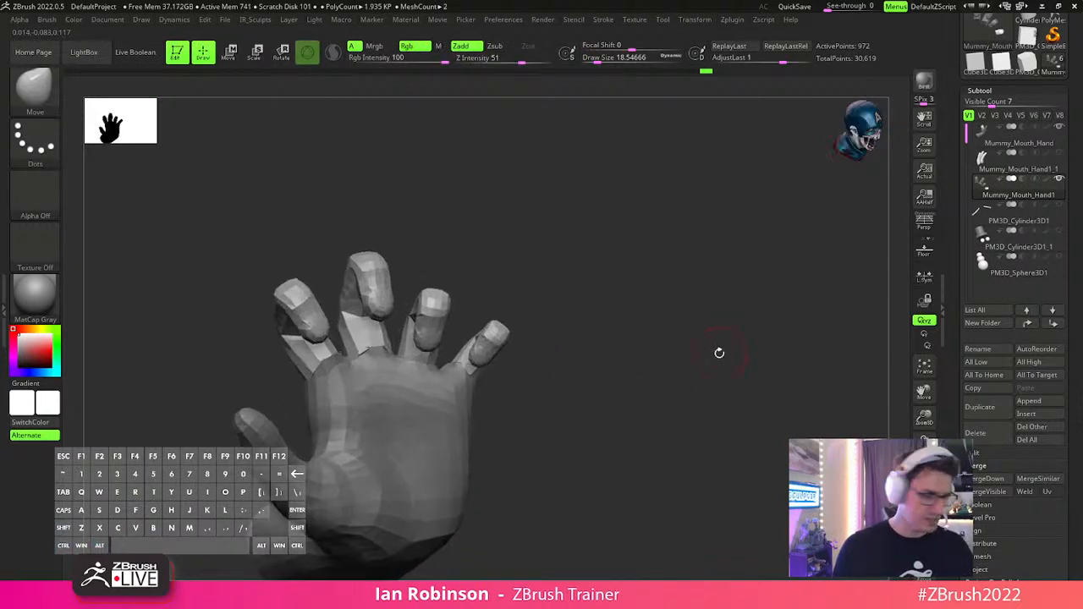
# Make the hand the active subtool with polyframe shown, lasso-mask its thumb and invert the mask.
pyautogui.keyDown('alt'); pyautogui.moveTo(723, 308); pyautogui.dragTo(367, 375); pyautogui.keyUp('alt')
pyautogui.hotkey('shift', 'f')
pyautogui.press('ctrl')
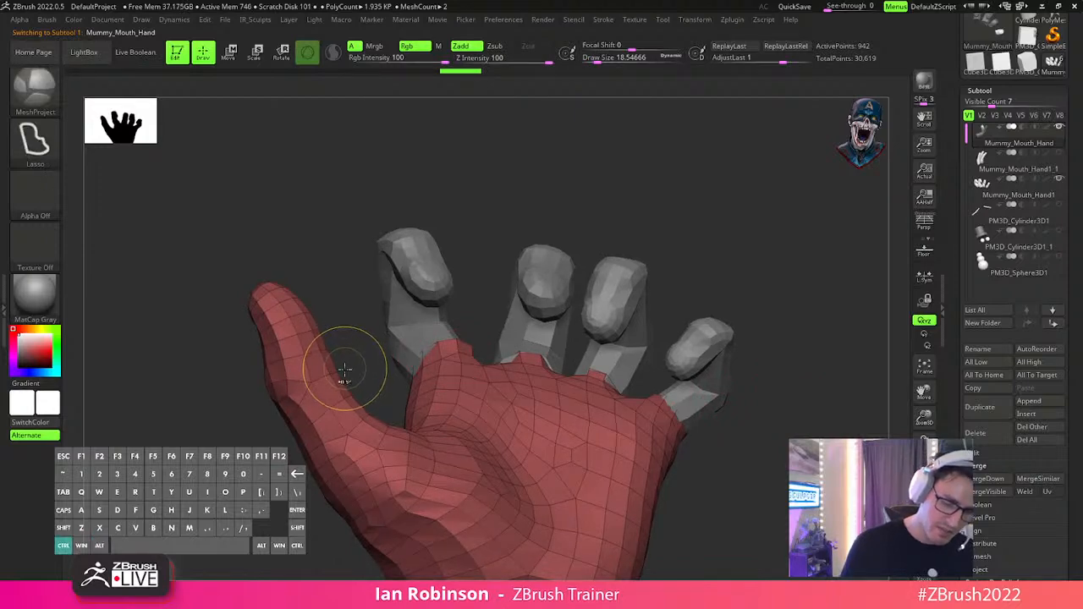
pyautogui.moveTo(276, 430)
pyautogui.keyDown('ctrl'); pyautogui.mouseDown()
pyautogui.moveTo(293, 242)
pyautogui.moveTo(358, 380)
pyautogui.mouseUp(); pyautogui.keyUp('ctrl')
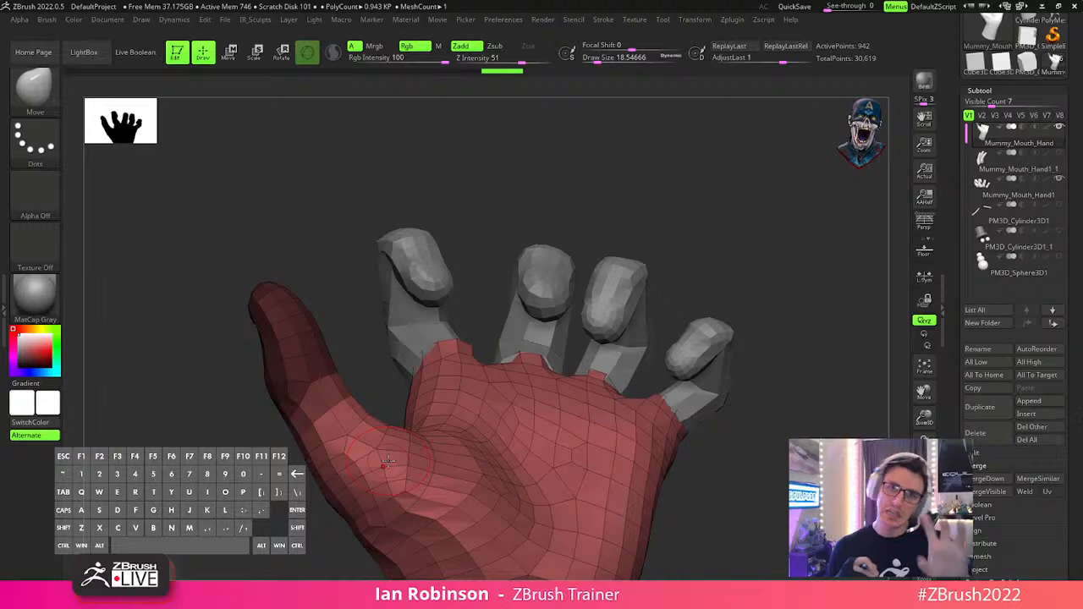
pyautogui.moveTo(764, 435); pyautogui.dragTo(757, 481)
pyautogui.keyDown('ctrl'); pyautogui.click(755, 471); pyautogui.keyUp('ctrl')
pyautogui.moveTo(740, 377); pyautogui.dragTo(733, 413)
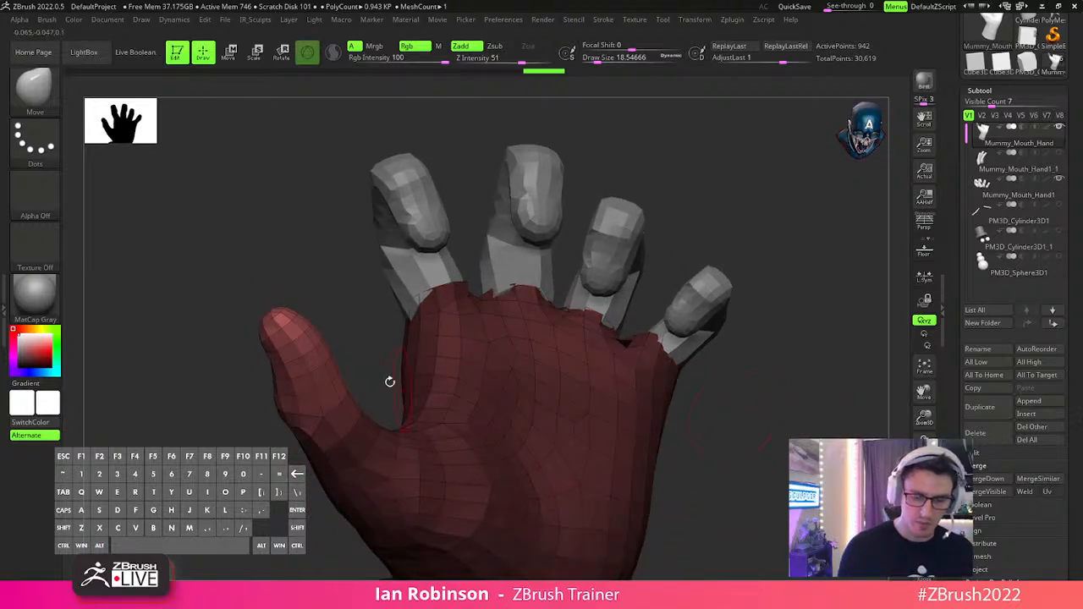
# Place the gizmo on the thumb and rotate the unmasked part to bend the thumb in toward the palm.
pyautogui.moveTo(398, 387); pyautogui.dragTo(322, 404)
pyautogui.press('w')
pyautogui.keyDown('alt'); pyautogui.click(338, 425); pyautogui.keyUp('alt')
pyautogui.keyDown('alt'); pyautogui.moveTo(288, 439); pyautogui.dragTo(308, 396); pyautogui.keyUp('alt')
pyautogui.moveTo(298, 328); pyautogui.dragTo(299, 419)
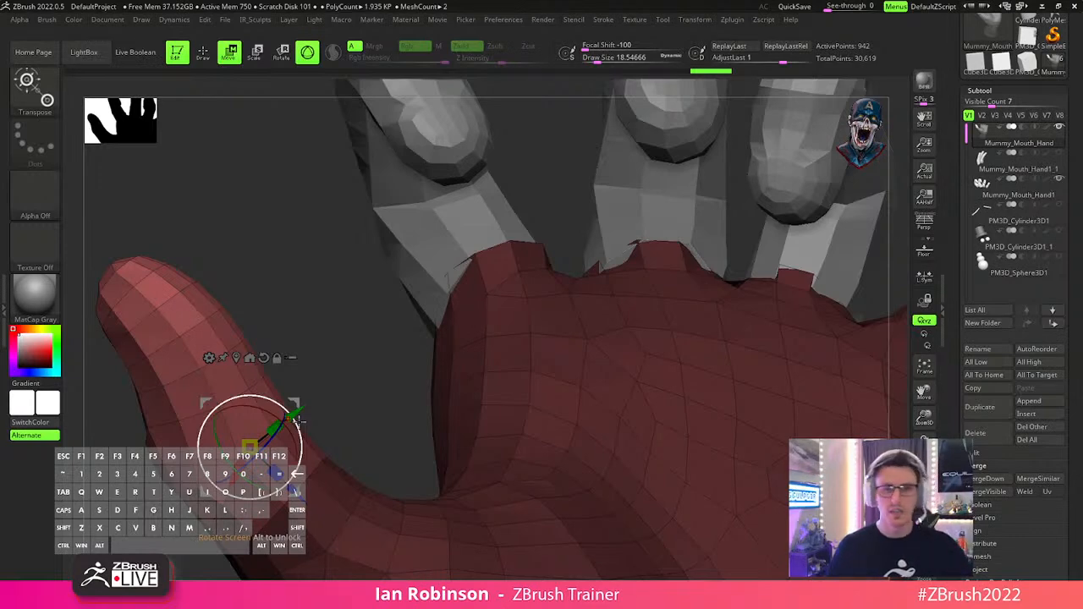
pyautogui.scroll(-6, 365, 392)
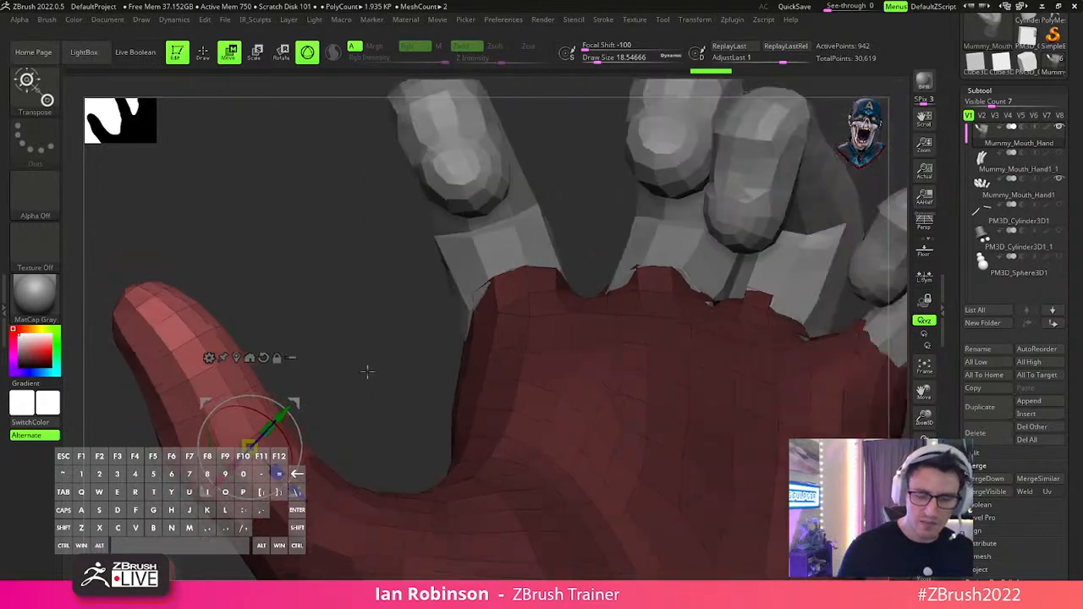
pyautogui.moveTo(506, 398); pyautogui.dragTo(512, 325, button='right')
pyautogui.moveTo(580, 423); pyautogui.dragTo(515, 383, button='right')
pyautogui.moveTo(299, 381); pyautogui.dragTo(382, 474)
pyautogui.keyDown('alt'); pyautogui.moveTo(383, 473); pyautogui.dragTo(548, 353, button='right'); pyautogui.keyUp('alt')
pyautogui.moveTo(677, 415)
pyautogui.mouseDown(button='right')
pyautogui.moveTo(725, 421)
pyautogui.moveTo(785, 397)
pyautogui.moveTo(766, 407)
pyautogui.moveTo(736, 389)
pyautogui.moveTo(716, 423)
pyautogui.moveTo(723, 431)
pyautogui.moveTo(708, 438)
pyautogui.moveTo(711, 471)
pyautogui.moveTo(709, 453)
pyautogui.moveTo(740, 408)
pyautogui.moveTo(716, 418)
pyautogui.moveTo(590, 382)
pyautogui.moveTo(547, 346)
pyautogui.moveTo(549, 312)
pyautogui.moveTo(437, 370)
pyautogui.mouseUp(button='right')
pyautogui.press('q')
pyautogui.press('ctrl')
pyautogui.keyDown('ctrl'); pyautogui.click(319, 347); pyautogui.keyUp('ctrl')
pyautogui.moveTo(314, 350)
pyautogui.keyDown('ctrl'); pyautogui.mouseDown()
pyautogui.moveTo(496, 399)
pyautogui.moveTo(445, 250)
pyautogui.mouseUp(); pyautogui.keyUp('ctrl')
pyautogui.keyDown('ctrl'); pyautogui.moveTo(375, 276); pyautogui.dragTo(292, 413); pyautogui.keyUp('ctrl')
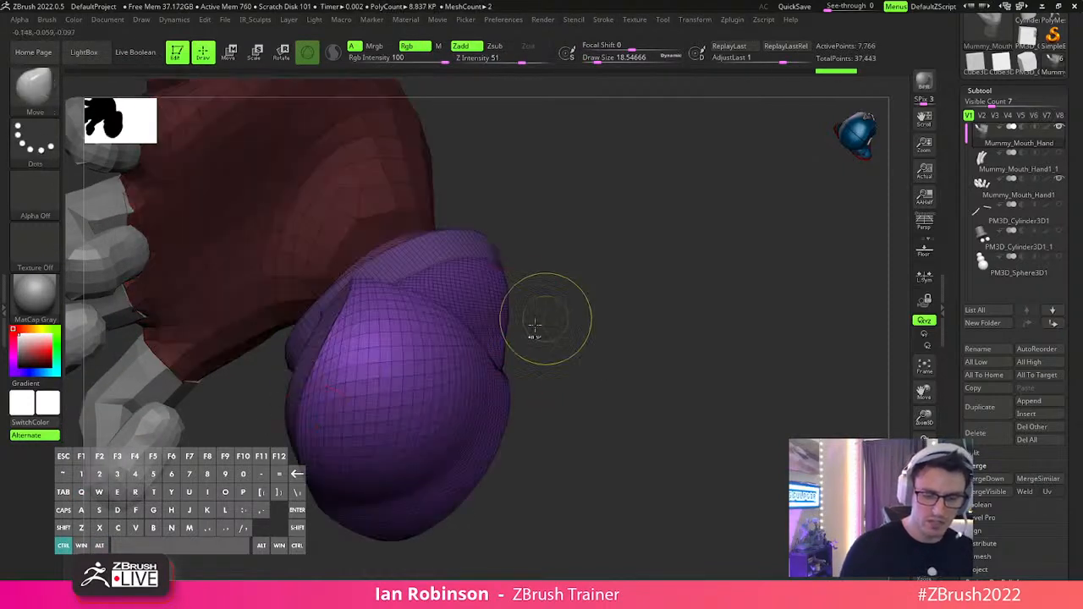
pyautogui.hotkey('ctrl', 'z')
# Lasso-mask the bent thumb down to its fleshy base and invert the mask.
pyautogui.keyDown('ctrl'); pyautogui.click(36, 93); pyautogui.keyUp('ctrl')
pyautogui.keyDown('ctrl'); pyautogui.click(103, 102); pyautogui.keyUp('ctrl')
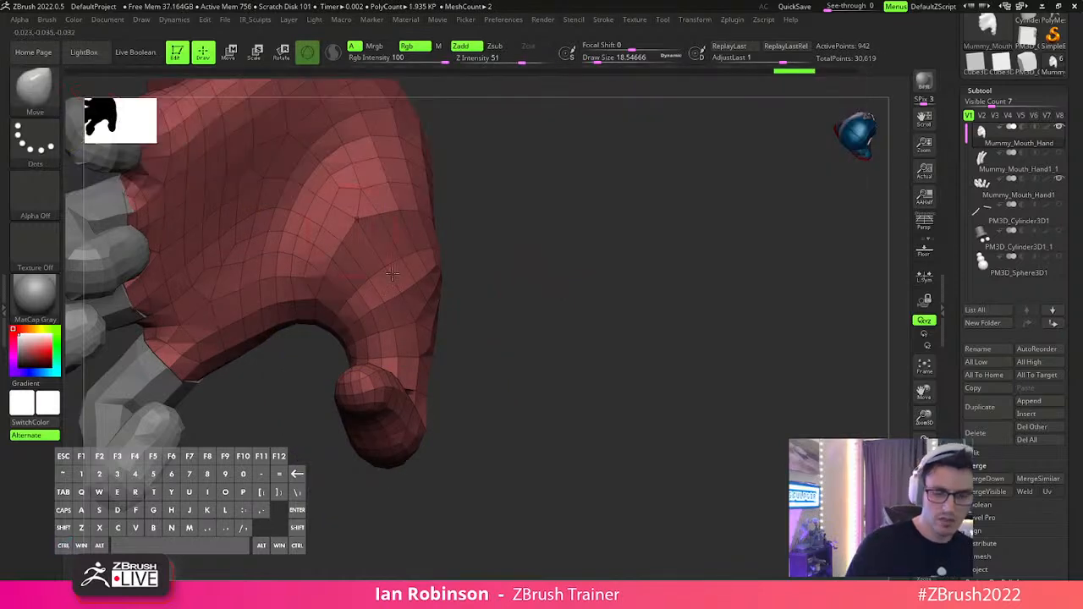
pyautogui.moveTo(332, 337)
pyautogui.keyDown('ctrl'); pyautogui.mouseDown()
pyautogui.moveTo(493, 242)
pyautogui.moveTo(318, 354)
pyautogui.mouseUp(); pyautogui.keyUp('ctrl')
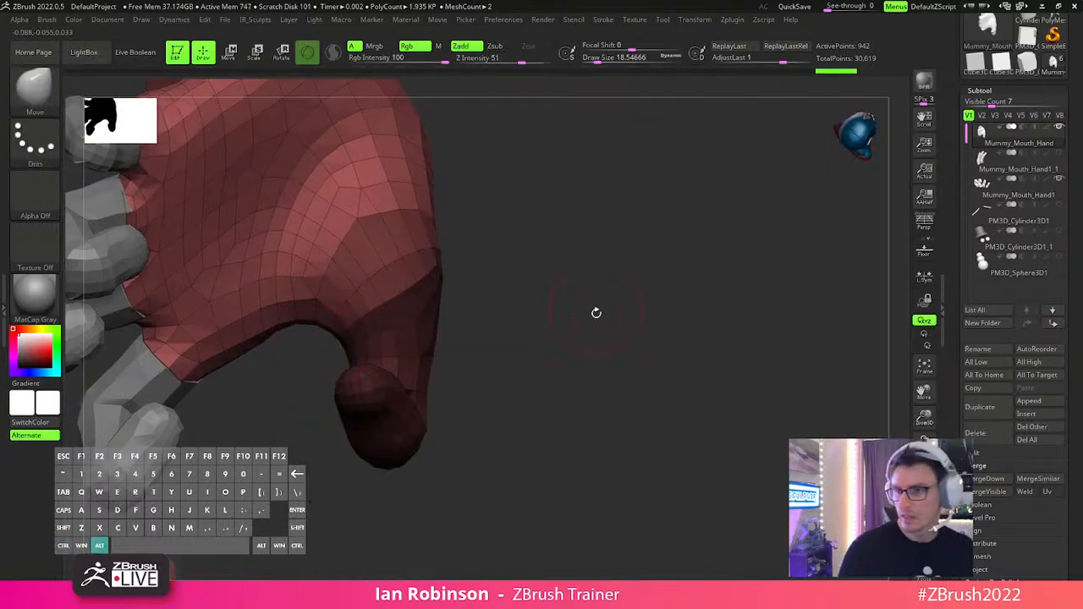
pyautogui.keyDown('ctrl'); pyautogui.click(592, 307); pyautogui.keyUp('ctrl')
# Place the gizmo at the thumb's base and rotate the whole thumb around that joint.
pyautogui.press('w')
pyautogui.click(411, 323)
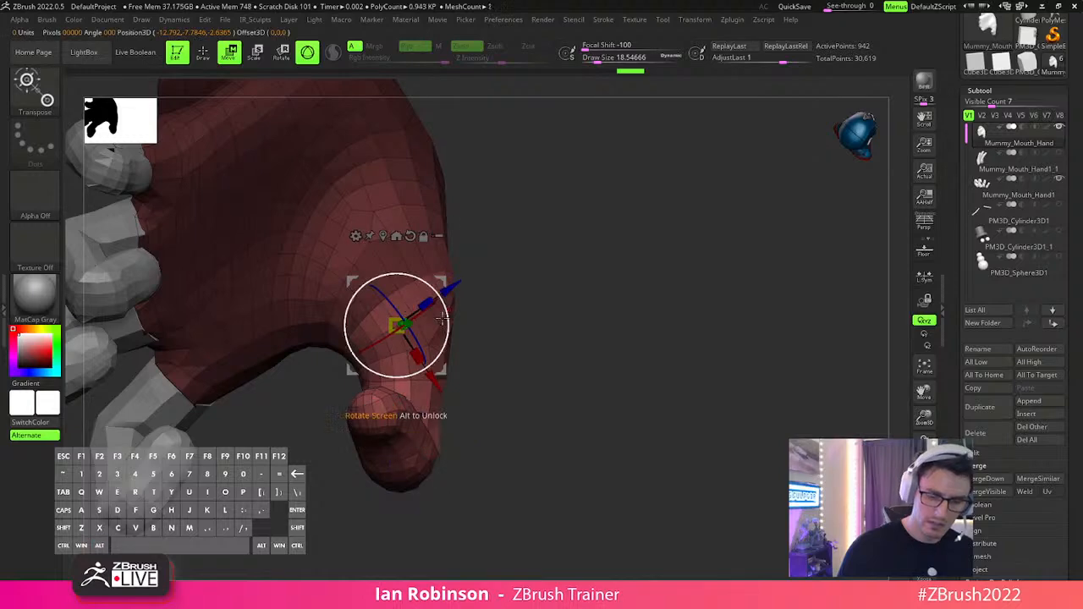
pyautogui.moveTo(434, 335)
pyautogui.mouseDown()
pyautogui.moveTo(536, 310)
pyautogui.moveTo(443, 342)
pyautogui.mouseUp()
pyautogui.moveTo(508, 305); pyautogui.dragTo(615, 183)
pyautogui.moveTo(483, 353); pyautogui.dragTo(552, 396)
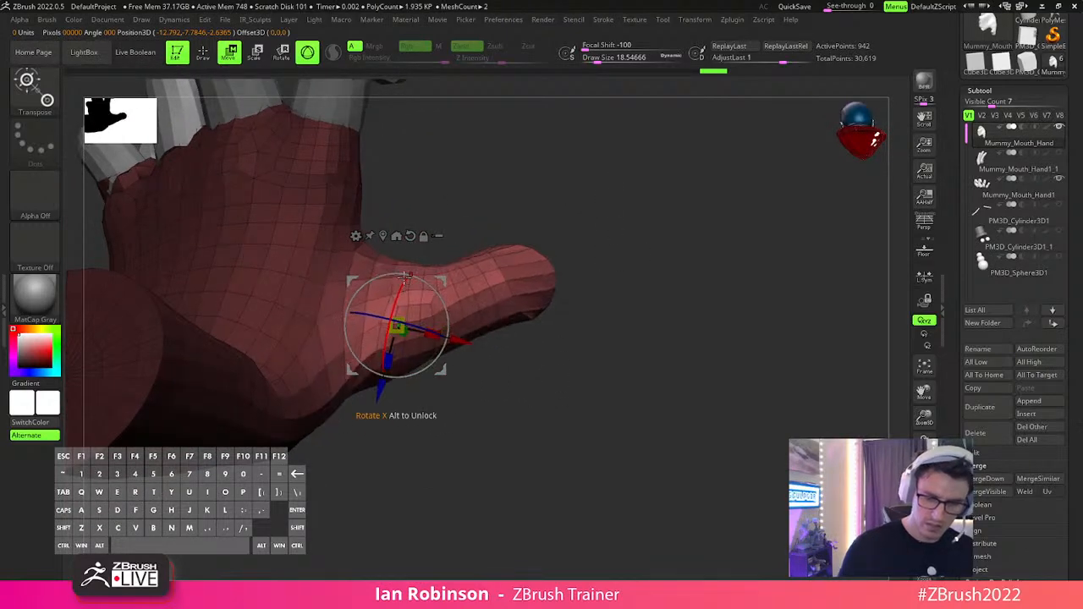
pyautogui.moveTo(565, 316); pyautogui.dragTo(783, 228)
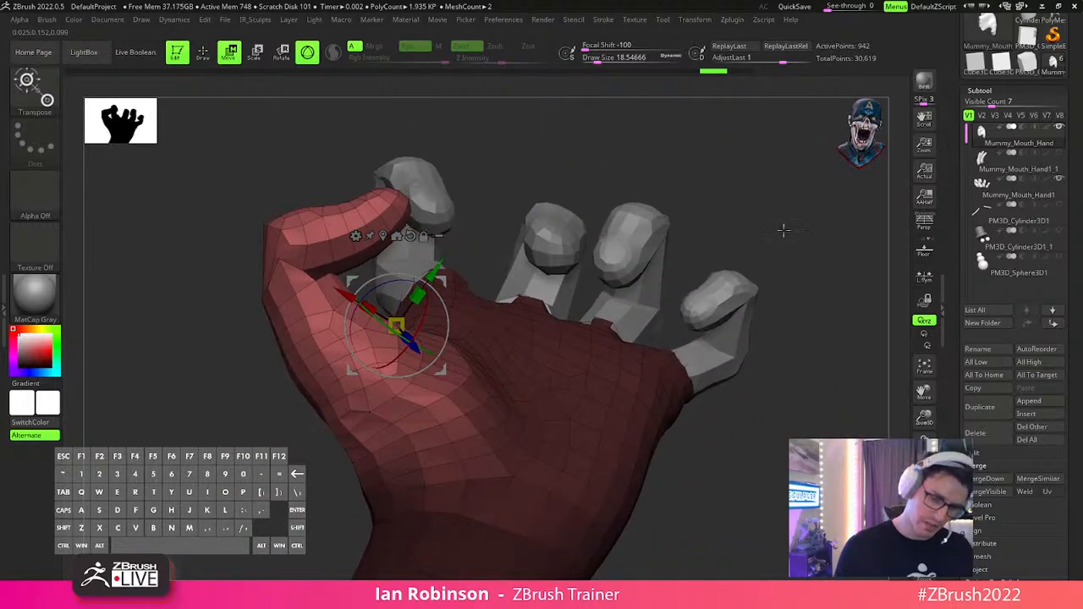
# Reposition the thumb at its base and rotate it about the gizmo's Z axis so it curls over the palm.
pyautogui.moveTo(394, 319); pyautogui.dragTo(371, 330)
pyautogui.moveTo(742, 449); pyautogui.dragTo(720, 418)
pyautogui.moveTo(541, 377); pyautogui.dragTo(636, 415)
pyautogui.moveTo(406, 320)
pyautogui.mouseDown()
pyautogui.moveTo(362, 335)
pyautogui.moveTo(384, 350)
pyautogui.mouseUp()
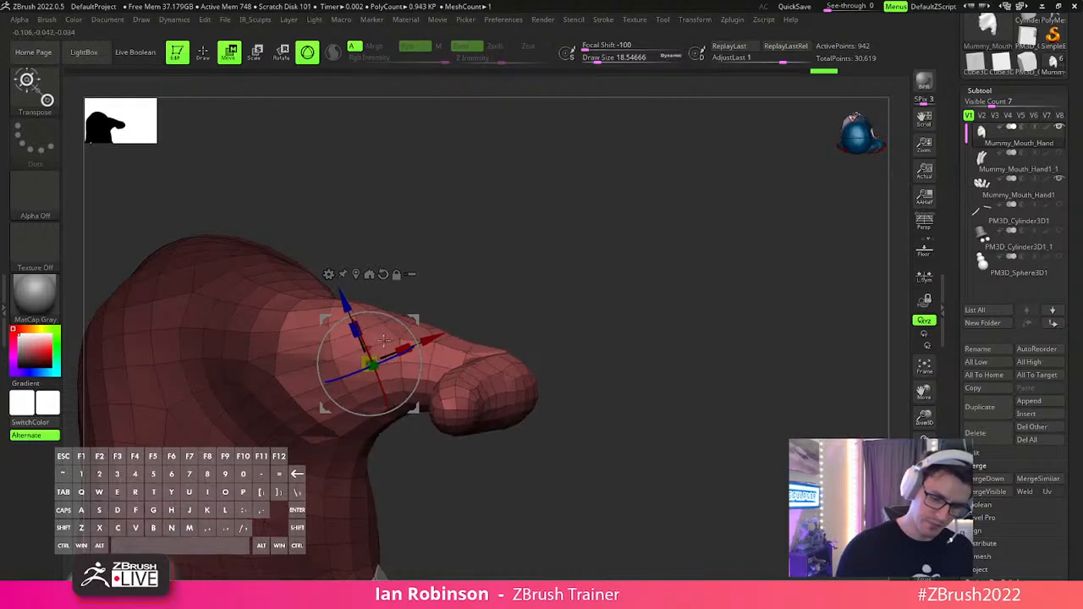
pyautogui.moveTo(478, 273); pyautogui.dragTo(502, 217)
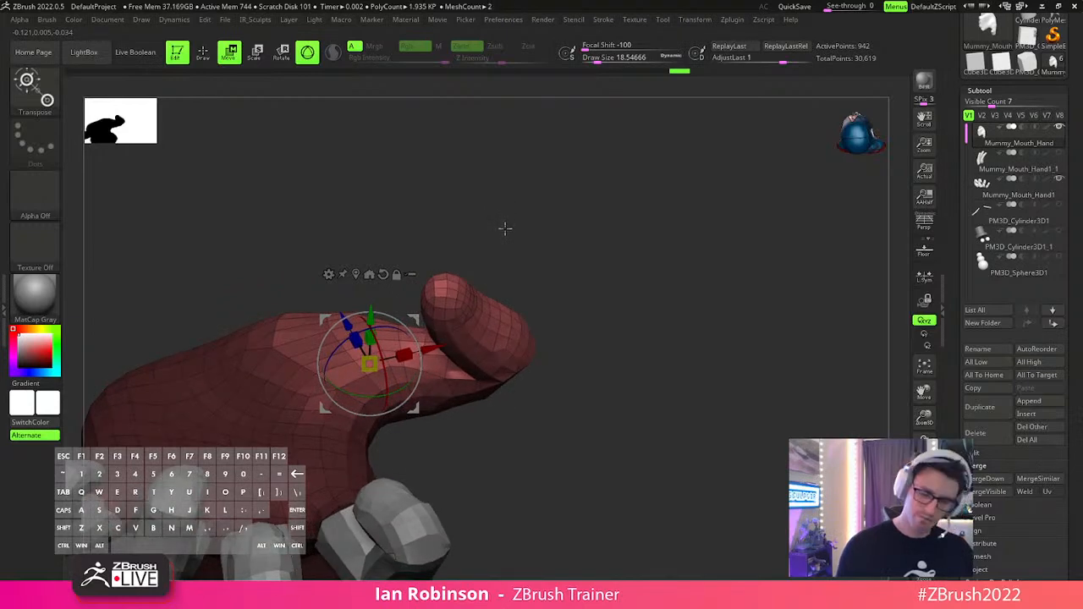
pyautogui.moveTo(423, 315); pyautogui.dragTo(377, 335)
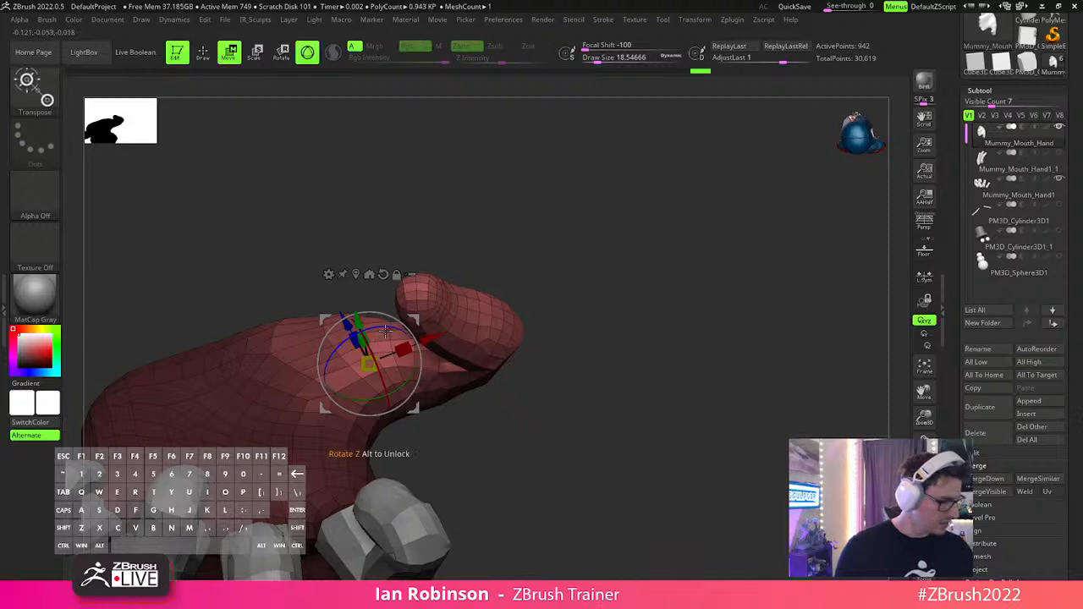
# Extend the mask over the thumb's base and adjust the upper thumb's angle and position with the gizmo.
pyautogui.press('q')
pyautogui.moveTo(556, 242)
pyautogui.mouseDown()
pyautogui.moveTo(438, 394)
pyautogui.moveTo(242, 426)
pyautogui.moveTo(435, 470)
pyautogui.mouseUp()
pyautogui.press('ctrl')
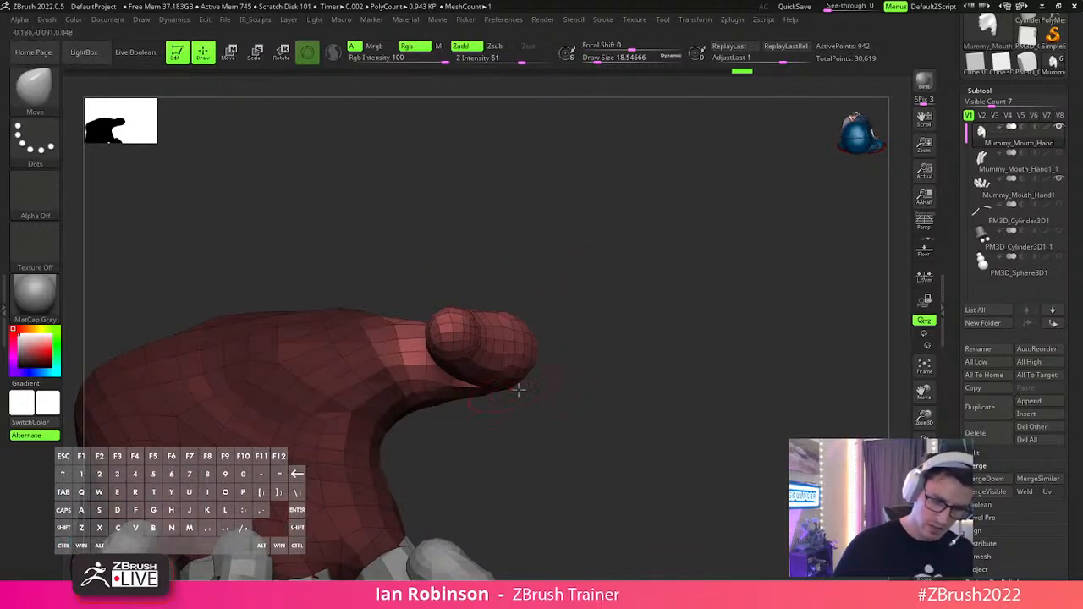
pyautogui.press('w')
pyautogui.moveTo(485, 375); pyautogui.dragTo(448, 356, button='right')
pyautogui.moveTo(382, 315); pyautogui.dragTo(409, 308)
pyautogui.moveTo(592, 227); pyautogui.dragTo(462, 423, button='right')
pyautogui.moveTo(314, 407); pyautogui.dragTo(319, 410)
pyautogui.moveTo(371, 360)
pyautogui.mouseDown(button='right')
pyautogui.moveTo(355, 372)
pyautogui.moveTo(440, 321)
pyautogui.moveTo(711, 211)
pyautogui.moveTo(672, 302)
pyautogui.moveTo(686, 288)
pyautogui.moveTo(666, 309)
pyautogui.mouseUp(button='right')
pyautogui.press('q')
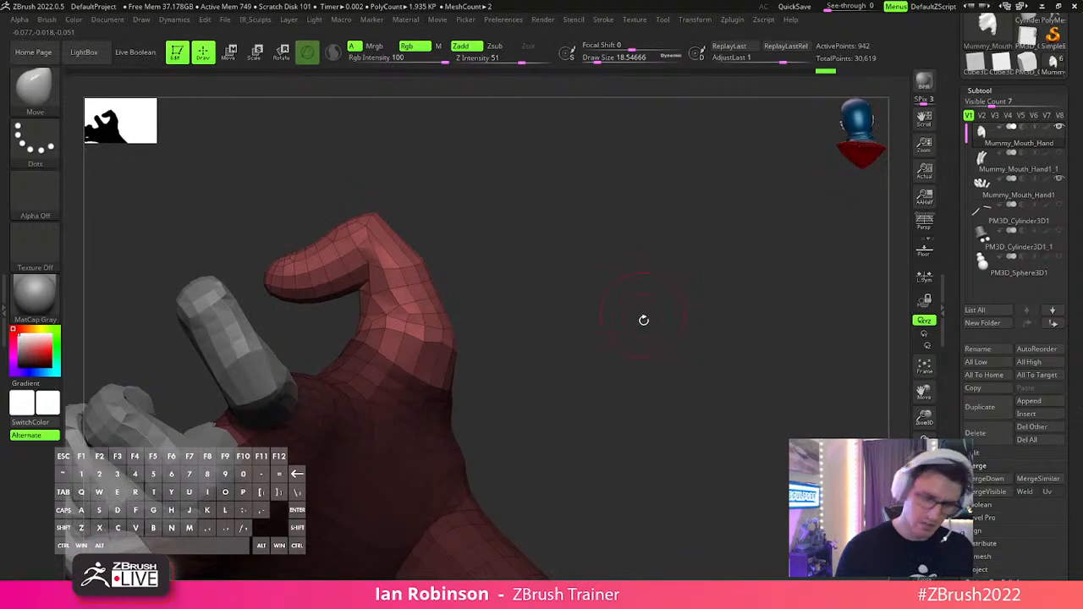
# Leave the gizmo, clear the mask from the hand and check the bent thumb against the fingers.
pyautogui.moveTo(351, 302)
pyautogui.keyDown('ctrl'); pyautogui.keyDown('shift'); pyautogui.mouseDown()
pyautogui.moveTo(465, 223)
pyautogui.moveTo(440, 246)
pyautogui.moveTo(445, 273)
pyautogui.mouseUp(); pyautogui.keyUp('shift'); pyautogui.keyUp('ctrl')
pyautogui.press('w')
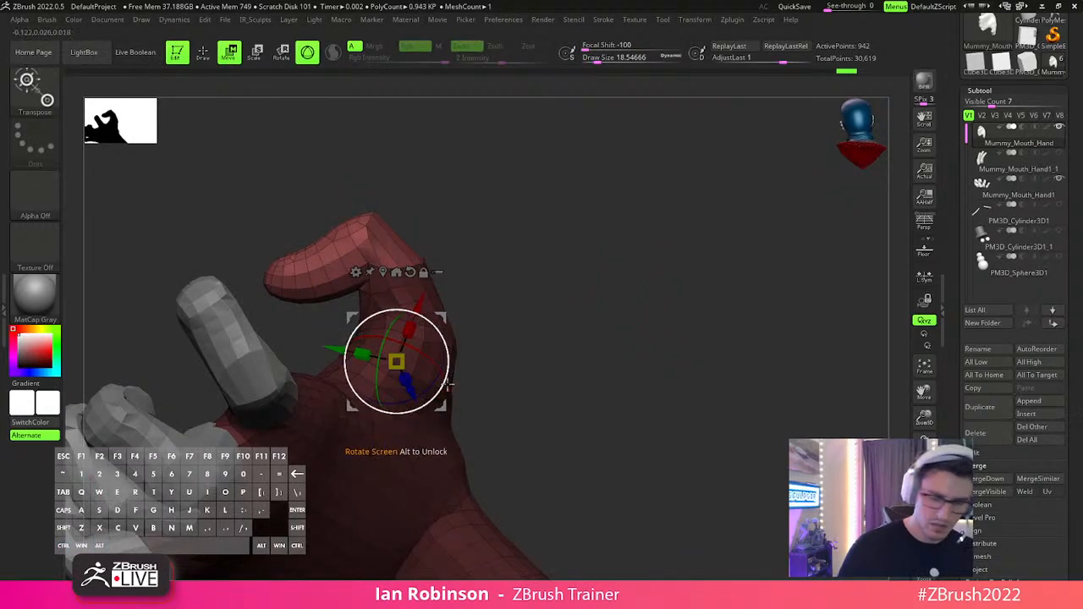
pyautogui.press('q')
pyautogui.keyDown('ctrl'); pyautogui.moveTo(571, 305); pyautogui.dragTo(586, 318); pyautogui.keyUp('ctrl')
pyautogui.moveTo(585, 318)
pyautogui.keyDown('ctrl'); pyautogui.mouseDown(button='right')
pyautogui.moveTo(590, 276)
pyautogui.moveTo(694, 343)
pyautogui.moveTo(729, 342)
pyautogui.moveTo(724, 370)
pyautogui.mouseUp(button='right'); pyautogui.keyUp('ctrl')
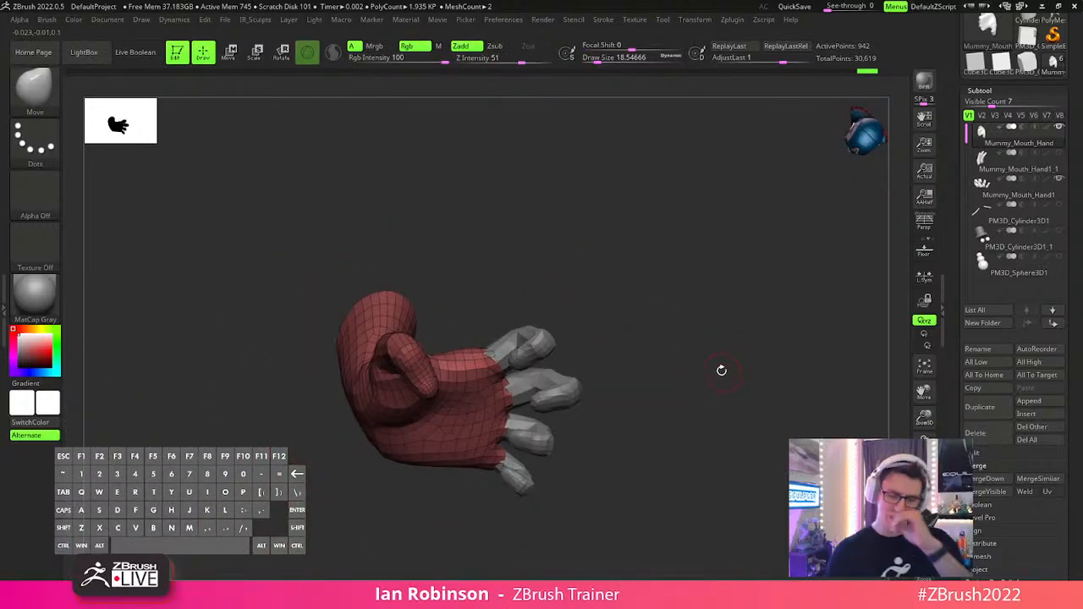
pyautogui.keyDown('alt'); pyautogui.moveTo(708, 297); pyautogui.dragTo(754, 365, button='right'); pyautogui.keyUp('alt')
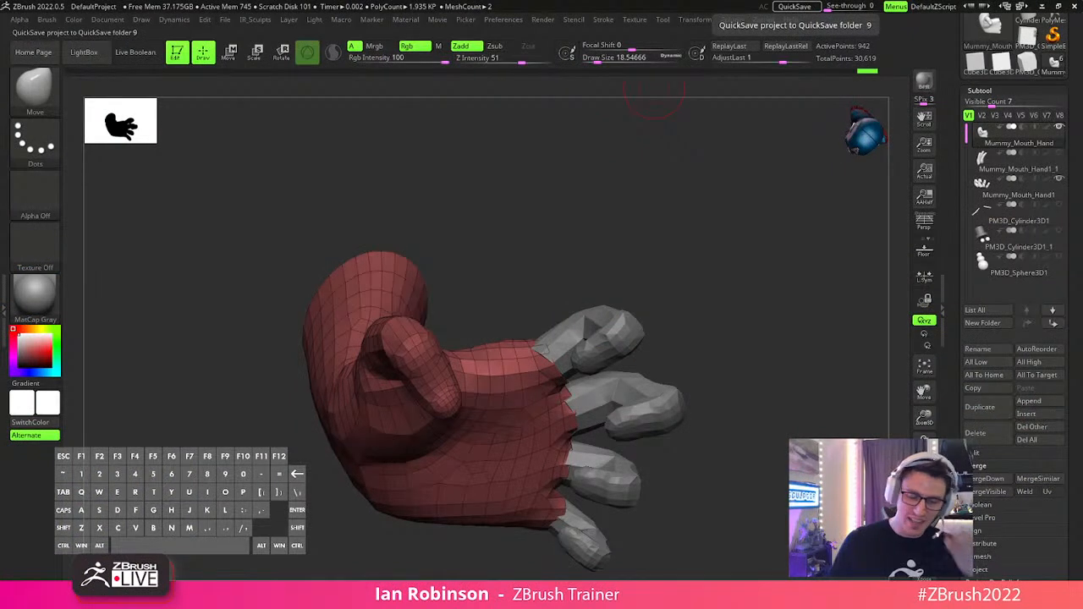
pyautogui.moveTo(652, 97); pyautogui.dragTo(779, 413)
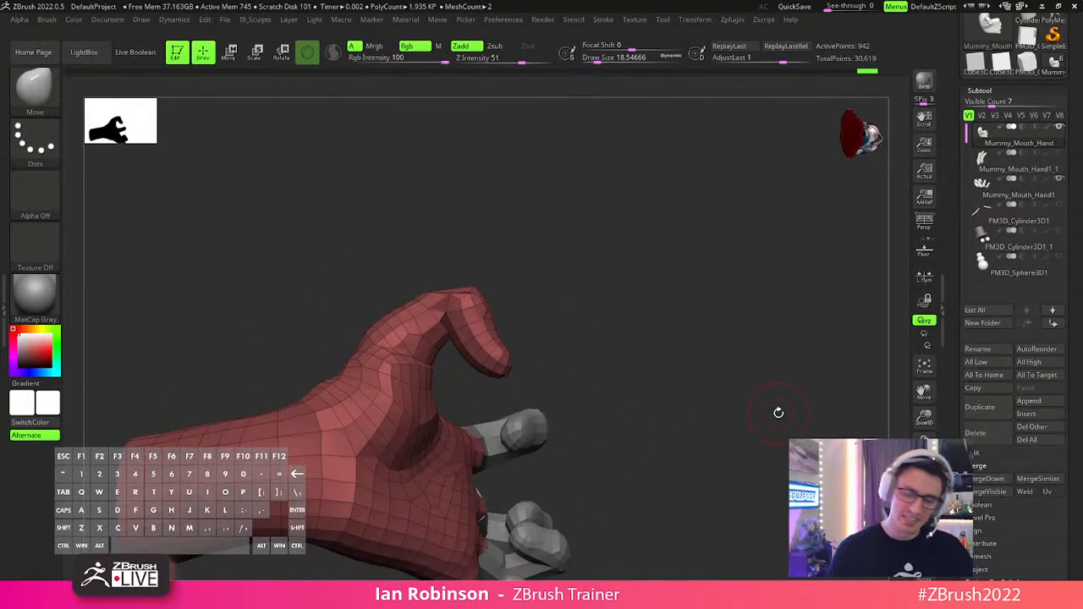
# Smooth and reshape the thumb's base and wrist, using the Move brush at a Draw Size of about 31.
pyautogui.moveTo(705, 362)
pyautogui.mouseDown()
pyautogui.moveTo(718, 380)
pyautogui.moveTo(446, 366)
pyautogui.mouseUp()
pyautogui.press('s')
pyautogui.press('shift')
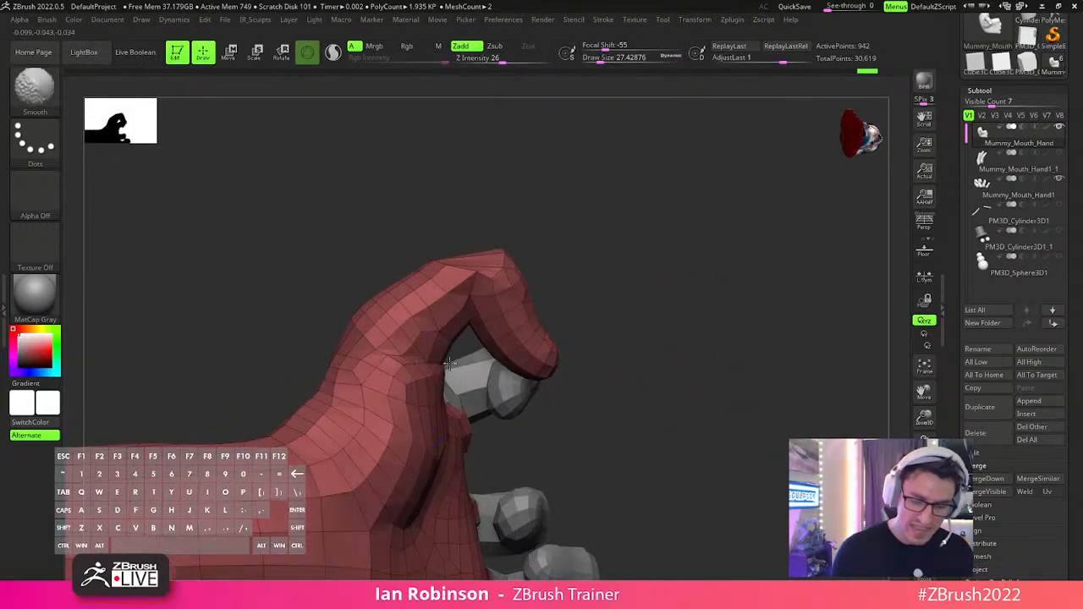
pyautogui.press('s')
pyautogui.moveTo(648, 293)
pyautogui.mouseDown()
pyautogui.moveTo(692, 273)
pyautogui.moveTo(718, 344)
pyautogui.moveTo(626, 360)
pyautogui.mouseUp()
pyautogui.press('s')
pyautogui.moveTo(432, 354); pyautogui.dragTo(358, 346)
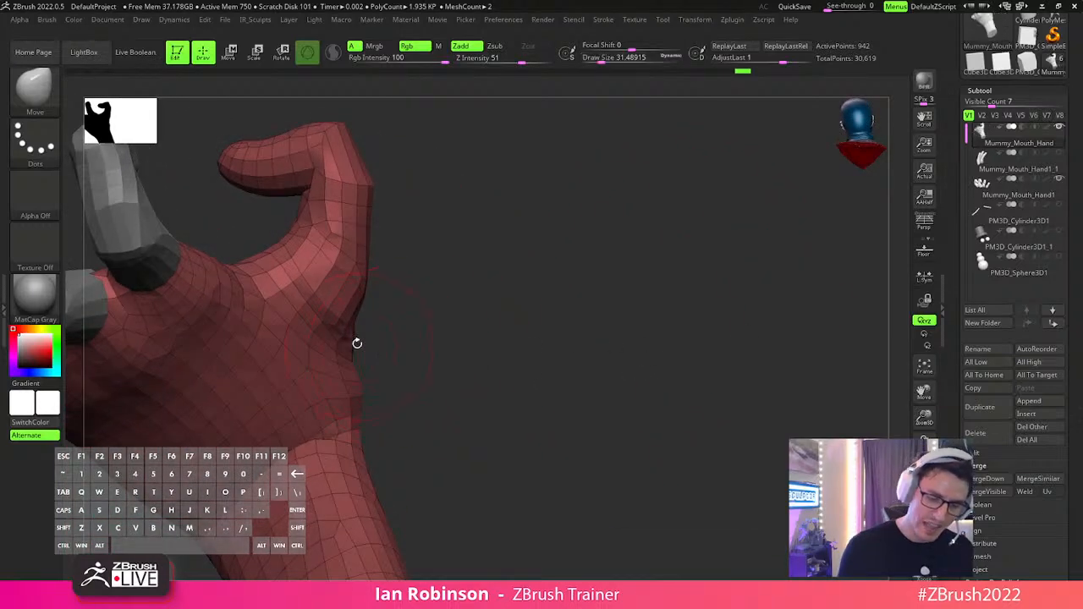
pyautogui.moveTo(536, 359); pyautogui.dragTo(448, 423)
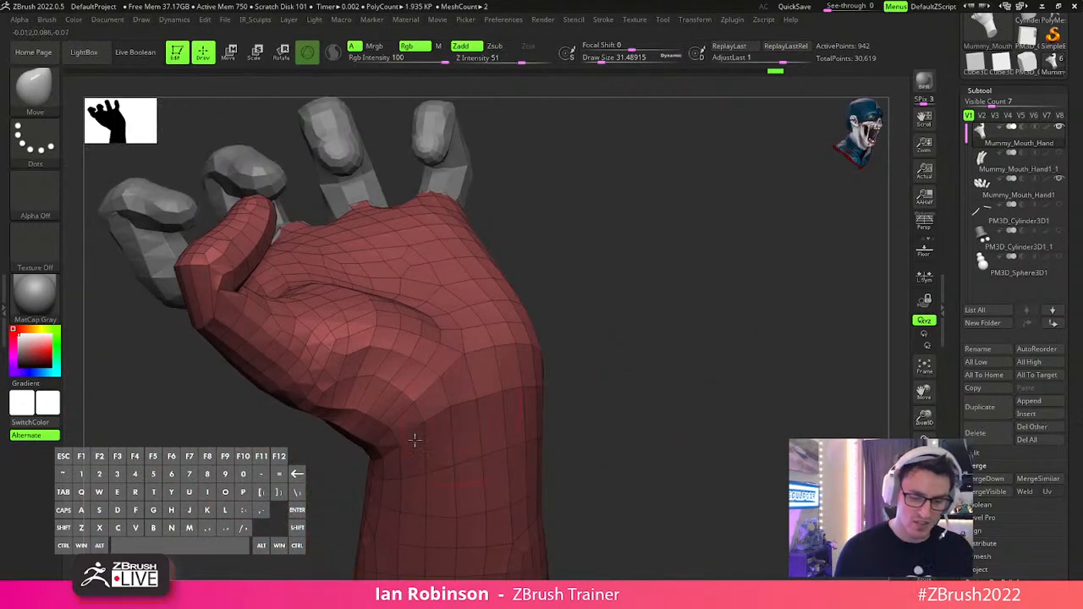
pyautogui.moveTo(641, 329); pyautogui.dragTo(677, 388)
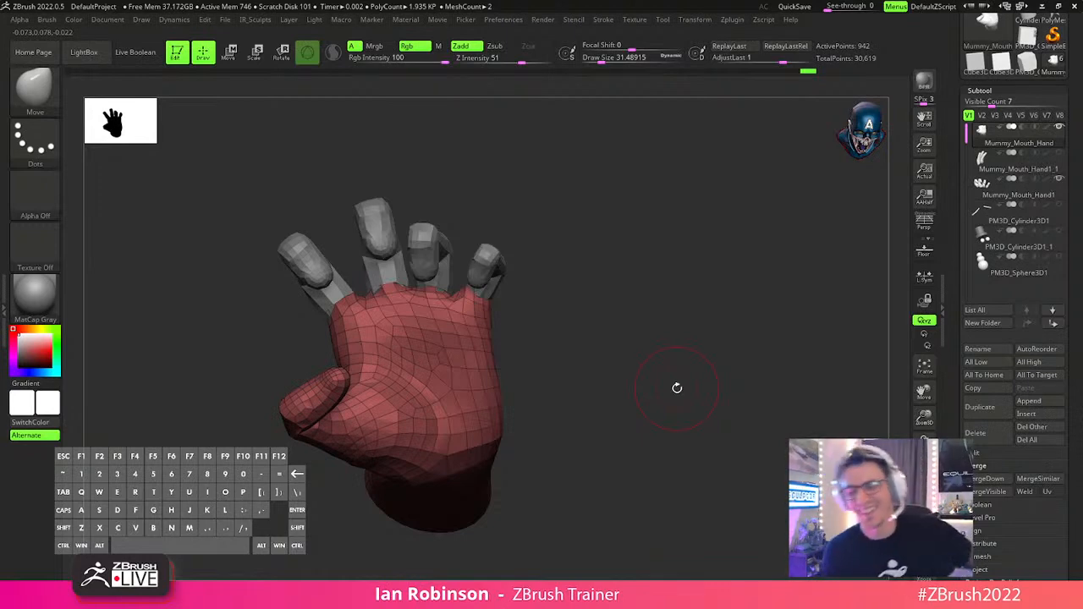
# Switch to the ZModeler brush at a Draw Size of about 5.4 and set the edge action to Close Convex Hole.
pyautogui.moveTo(677, 388); pyautogui.dragTo(579, 324)
pyautogui.moveTo(503, 325)
pyautogui.mouseDown()
pyautogui.moveTo(699, 367)
pyautogui.moveTo(704, 273)
pyautogui.moveTo(687, 266)
pyautogui.mouseUp()
pyautogui.press('s')
pyautogui.press('b')
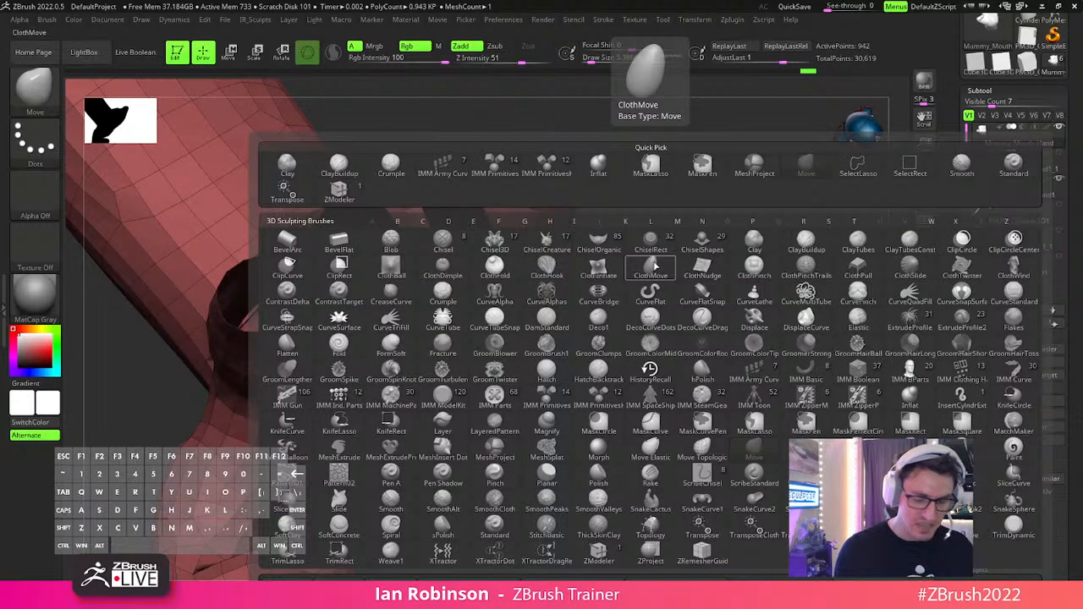
pyautogui.press('z')
pyautogui.press('m')
pyautogui.moveTo(689, 242)
pyautogui.mouseDown()
pyautogui.moveTo(702, 380)
pyautogui.moveTo(603, 282)
pyautogui.mouseUp()
pyautogui.press('space')
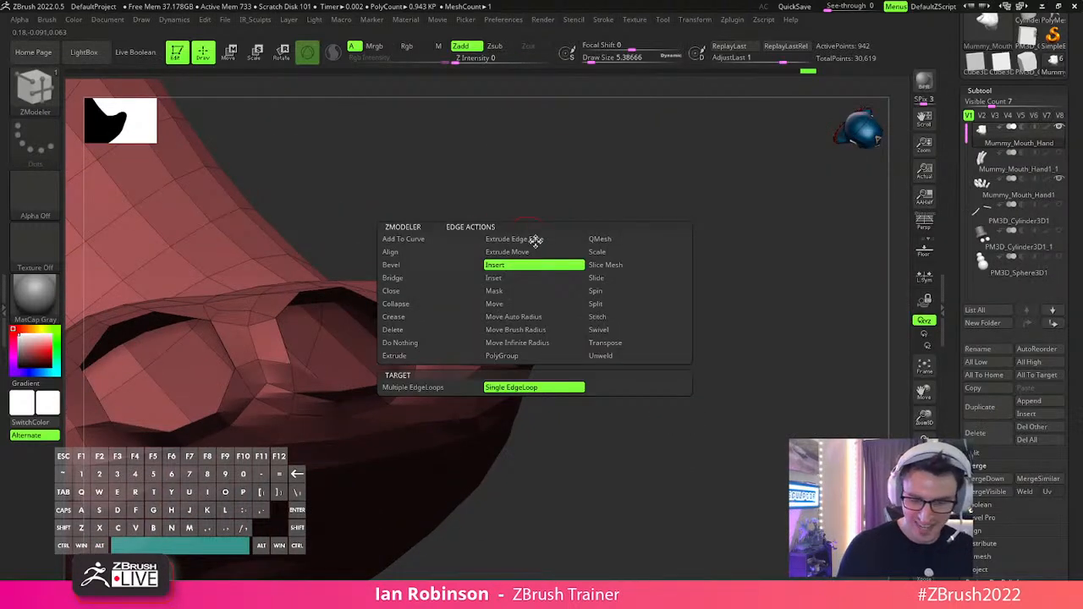
pyautogui.click(415, 292)
pyautogui.click(503, 388)
# Close the four open knuckle holes along the top of the hand mesh.
pyautogui.click(554, 277)
pyautogui.moveTo(647, 277); pyautogui.dragTo(625, 182)
pyautogui.click(369, 234)
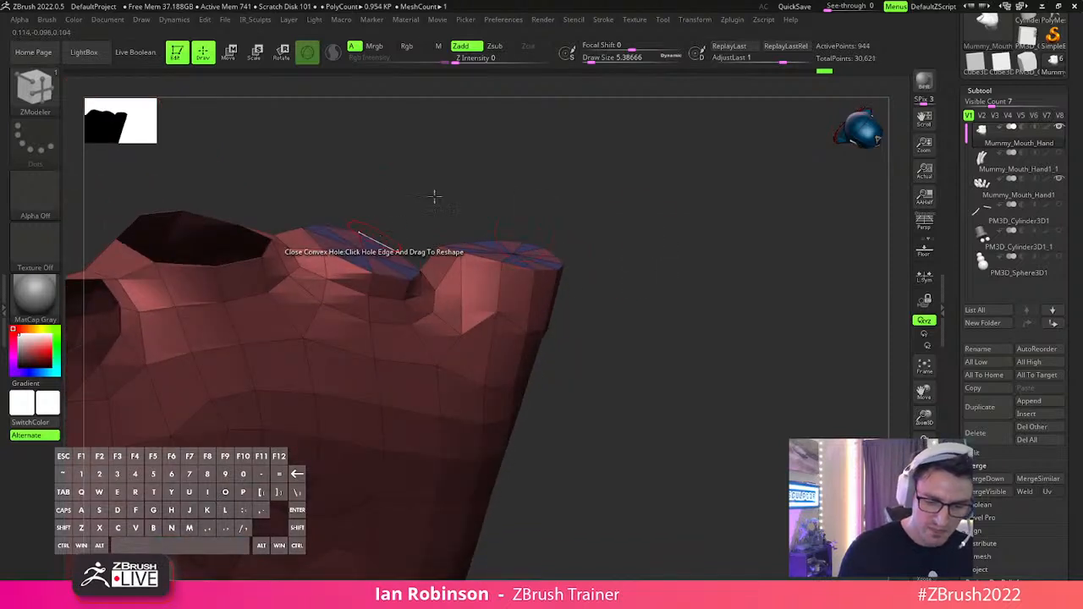
pyautogui.click(212, 218)
pyautogui.keyDown('alt'); pyautogui.moveTo(405, 154); pyautogui.dragTo(608, 148); pyautogui.keyUp('alt')
pyautogui.click(358, 276)
pyautogui.moveTo(517, 164); pyautogui.dragTo(701, 369)
pyautogui.moveTo(737, 330); pyautogui.dragTo(705, 254)
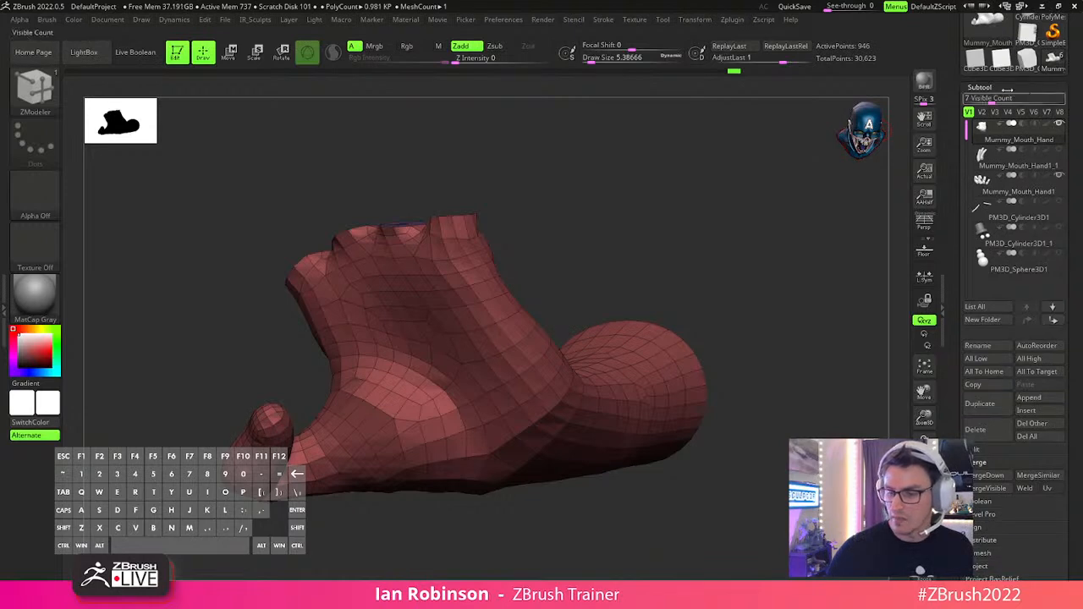
# Save the project as DefaultProject.ZPR, replacing the existing file.
pyautogui.press('ctrl')
pyautogui.hotkey('ctrl', 's')
pyautogui.press('Return')
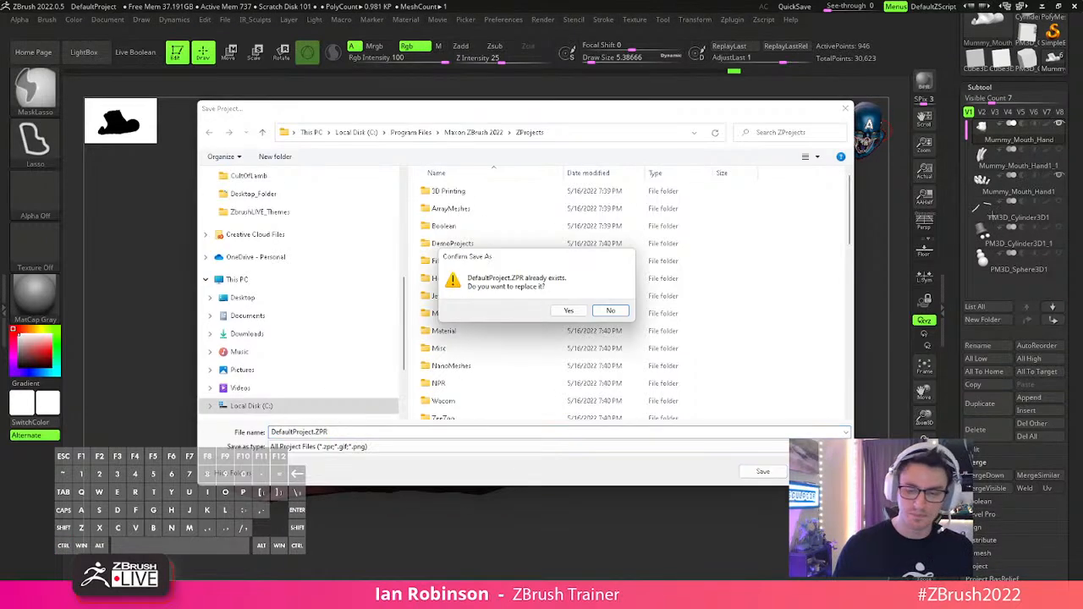
pyautogui.press('y')
# Duplicate the hand subtool, select the copy and assign it one new polygroup.
pyautogui.hotkey('ctrl', 'shift', 'd')
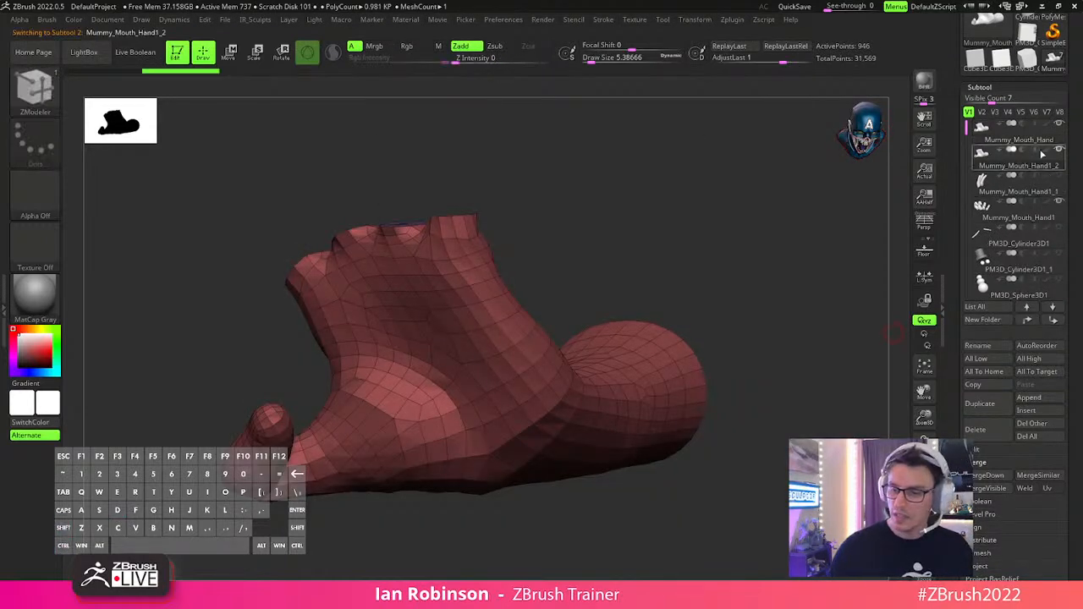
pyautogui.moveTo(744, 349); pyautogui.dragTo(720, 334)
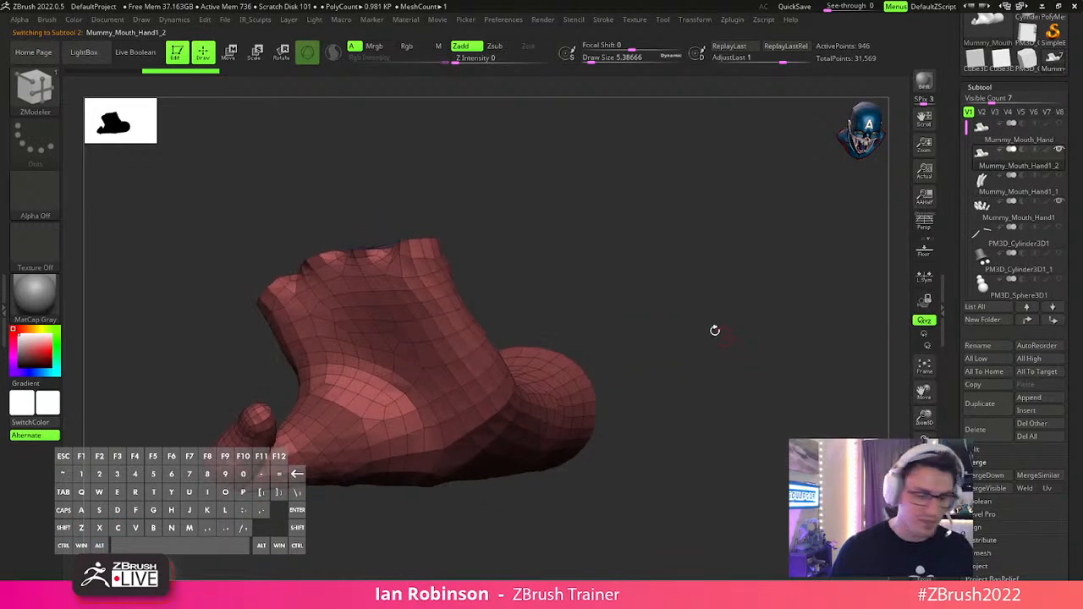
pyautogui.hotkey('ctrl', 'w')
# Show the geometry settings and subdivide the duplicated hand to subdivision level 4.
pyautogui.click(980, 87)
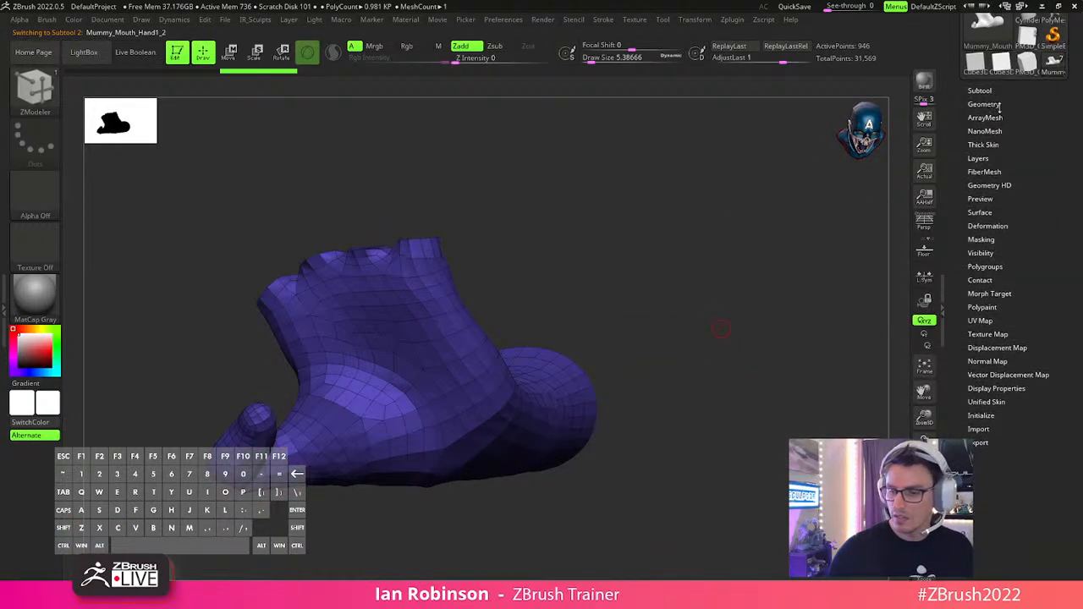
pyautogui.click(983, 101)
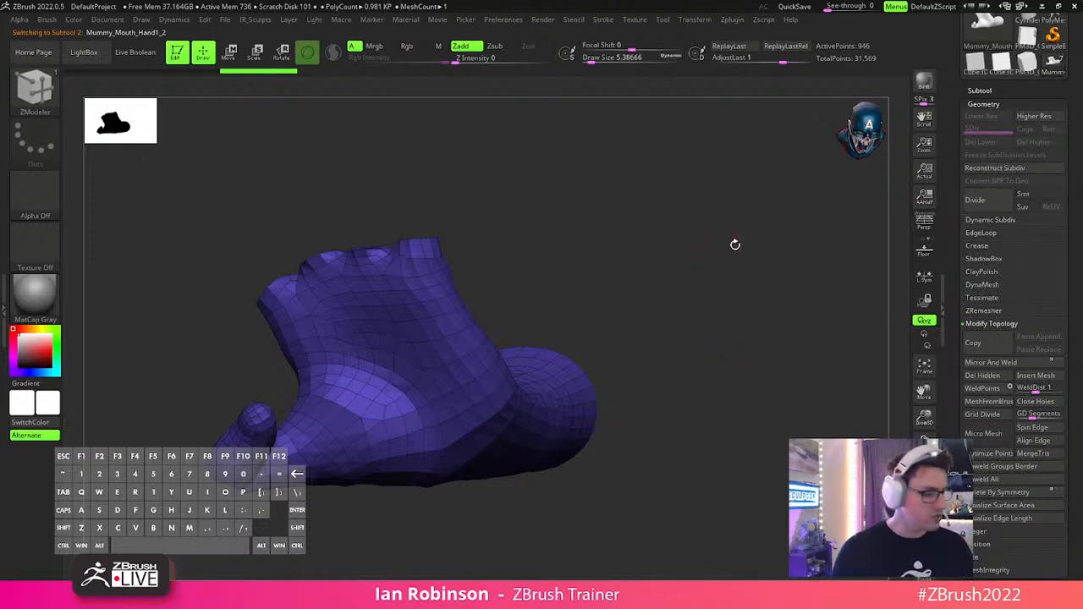
pyautogui.press('ctrl')
pyautogui.hotkey('ctrl', 'd')
pyautogui.hotkey('ctrl', 'd')
pyautogui.hotkey('ctrl', 'd')
pyautogui.hotkey('ctrl', 'd')
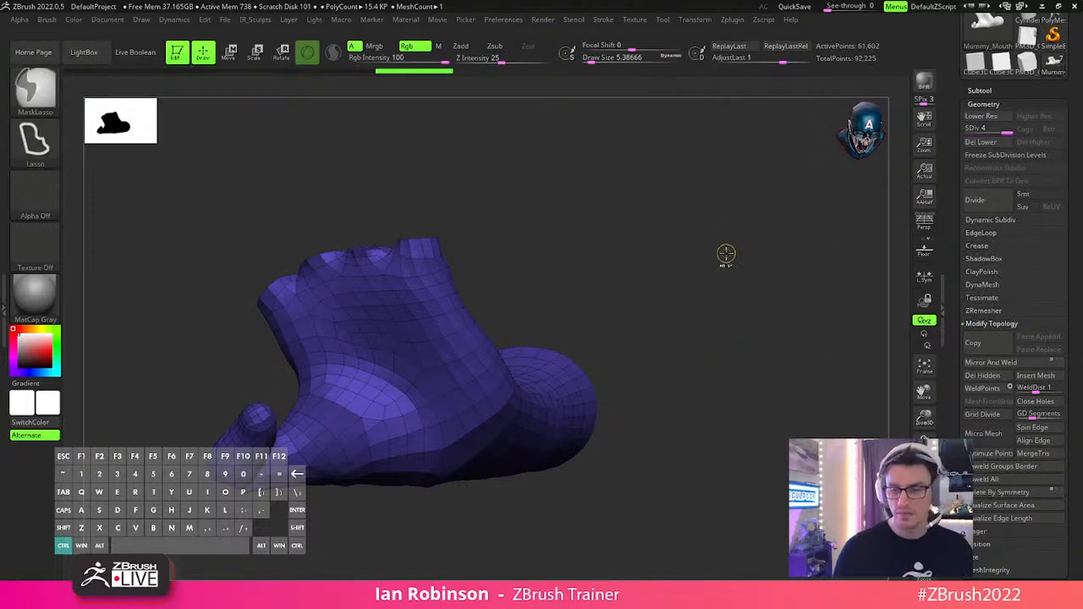
# Hide the polyframe, set the draw size to about 38 and raise the duplicated hand to subdivision level 5.
pyautogui.hotkey('shift', 'f')
pyautogui.hotkey('shift', 'f')
pyautogui.hotkey('shift', 'f')
pyautogui.press('s')
pyautogui.press('s')
pyautogui.moveTo(546, 286)
pyautogui.mouseDown()
pyautogui.moveTo(576, 285)
pyautogui.moveTo(582, 228)
pyautogui.mouseUp()
pyautogui.moveTo(435, 314); pyautogui.dragTo(433, 318)
pyautogui.press('shift')
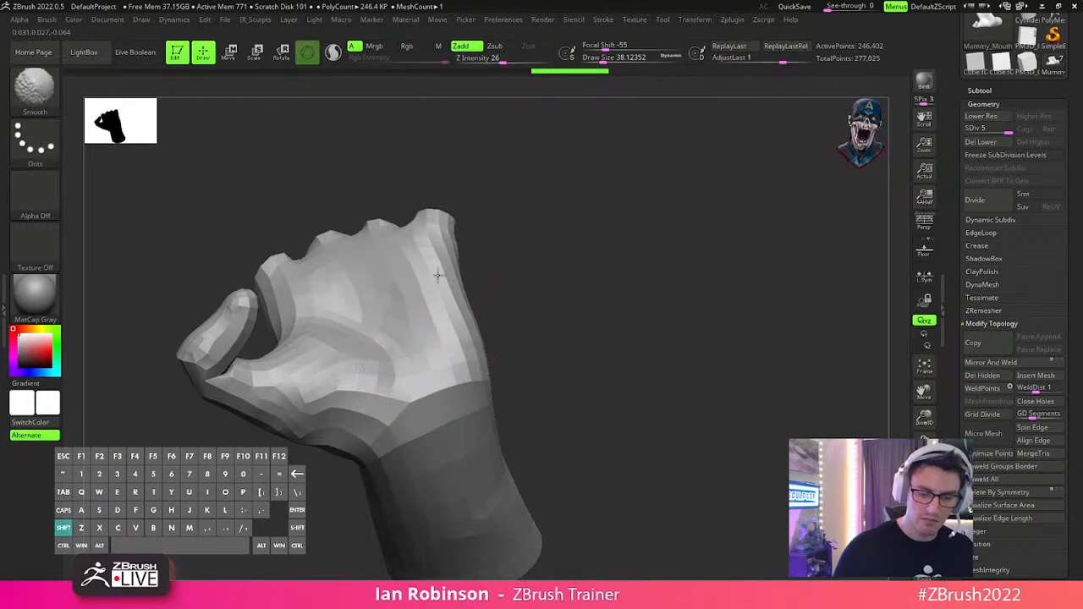
# Lower the hand to subdivision level 3 and smooth its surface around the palm, knuckles and wrist.
pyautogui.hotkey('shift', 'd')
pyautogui.hotkey('shift', 'd')
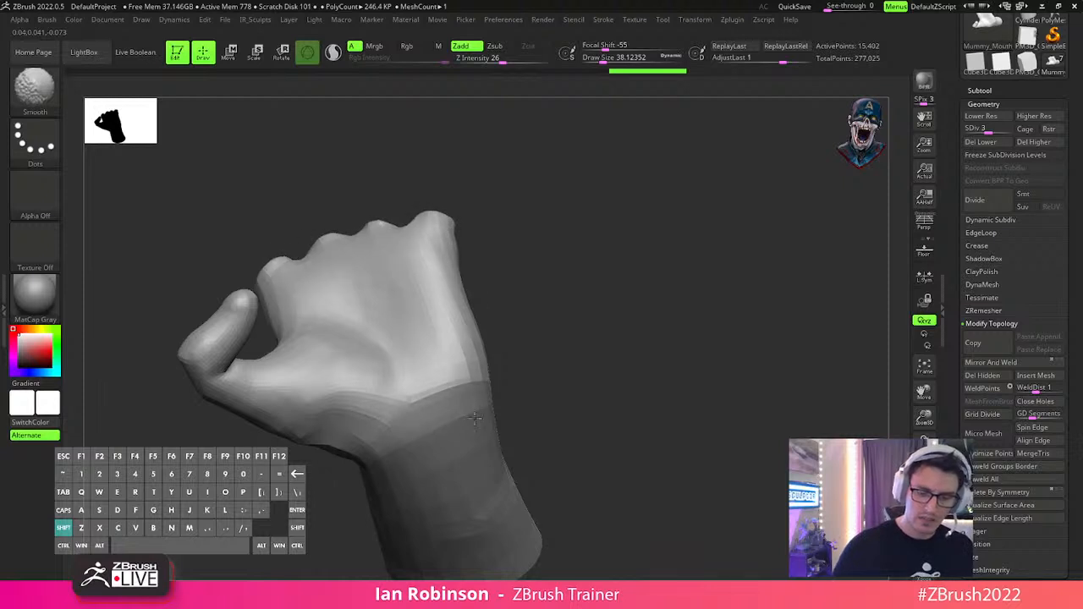
pyautogui.moveTo(407, 465); pyautogui.dragTo(583, 321)
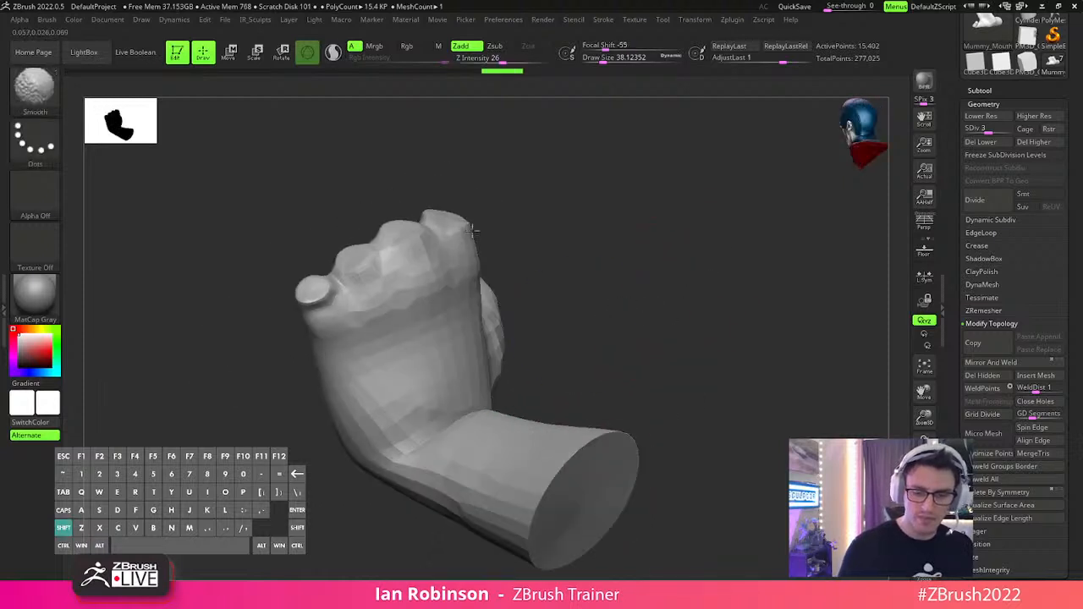
pyautogui.moveTo(626, 336); pyautogui.dragTo(489, 432)
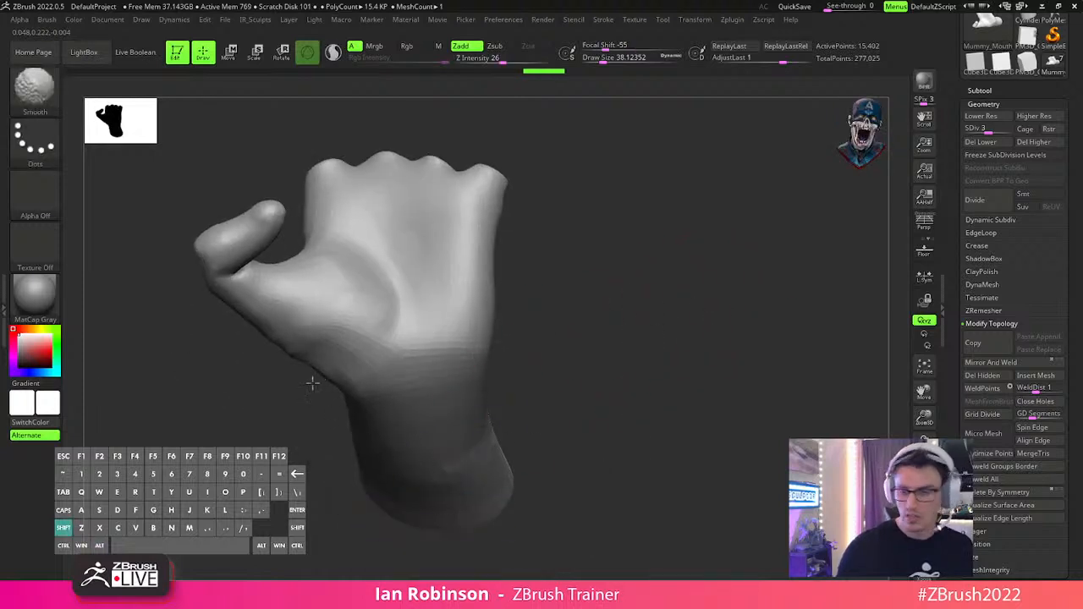
# Delete the higher and lower subdivision levels of the hand, keeping only the current level.
pyautogui.click(1024, 143)
pyautogui.click(995, 142)
pyautogui.keyDown('alt'); pyautogui.moveTo(694, 247); pyautogui.dragTo(722, 385); pyautogui.keyUp('alt')
pyautogui.hotkey('shift', 'f')
pyautogui.hotkey('shift', 'f')
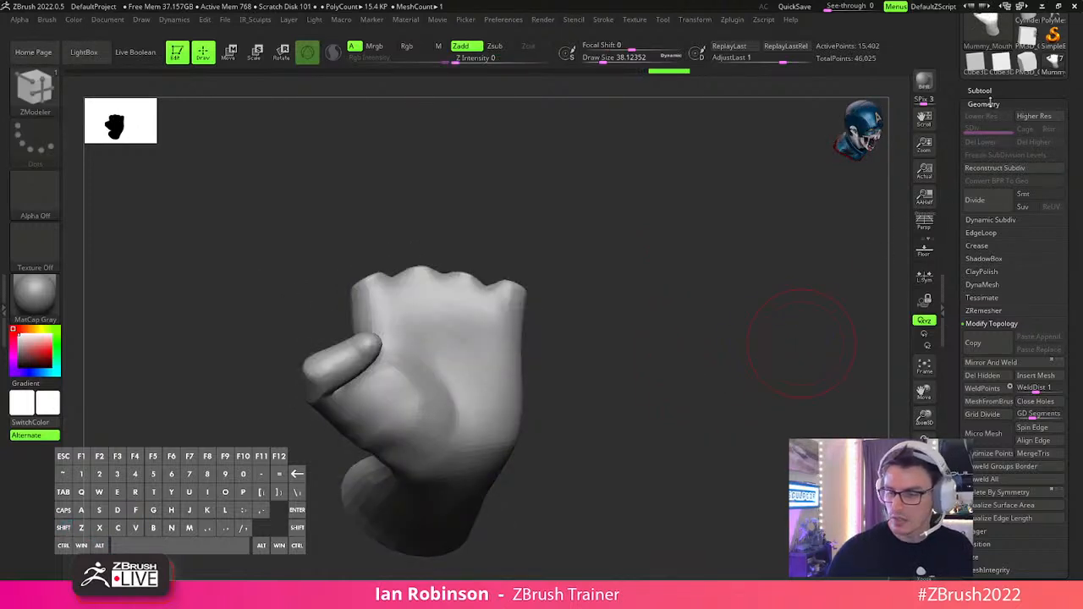
# Try to DynaMesh the whole hand at a resolution of 352 picked from its surface, and undo it.
pyautogui.click(983, 287)
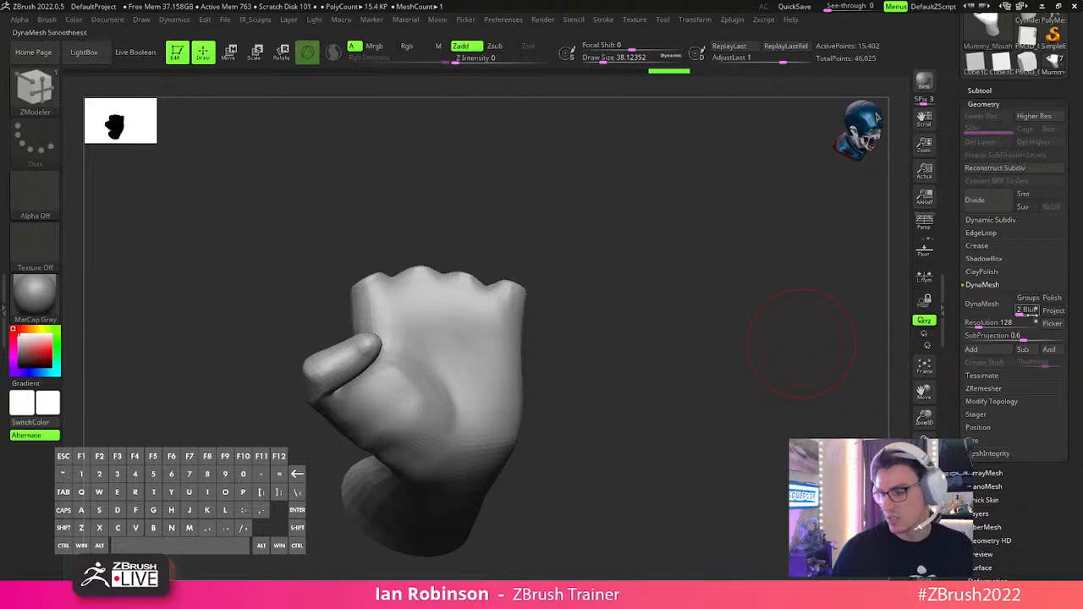
pyautogui.click(1053, 324)
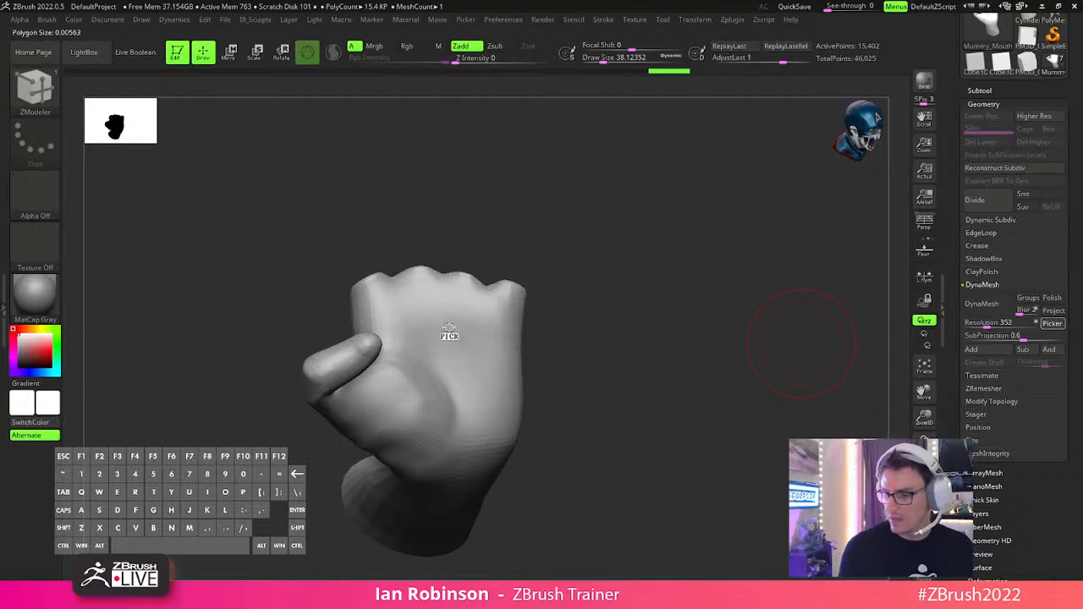
pyautogui.click(450, 332)
pyautogui.click(978, 305)
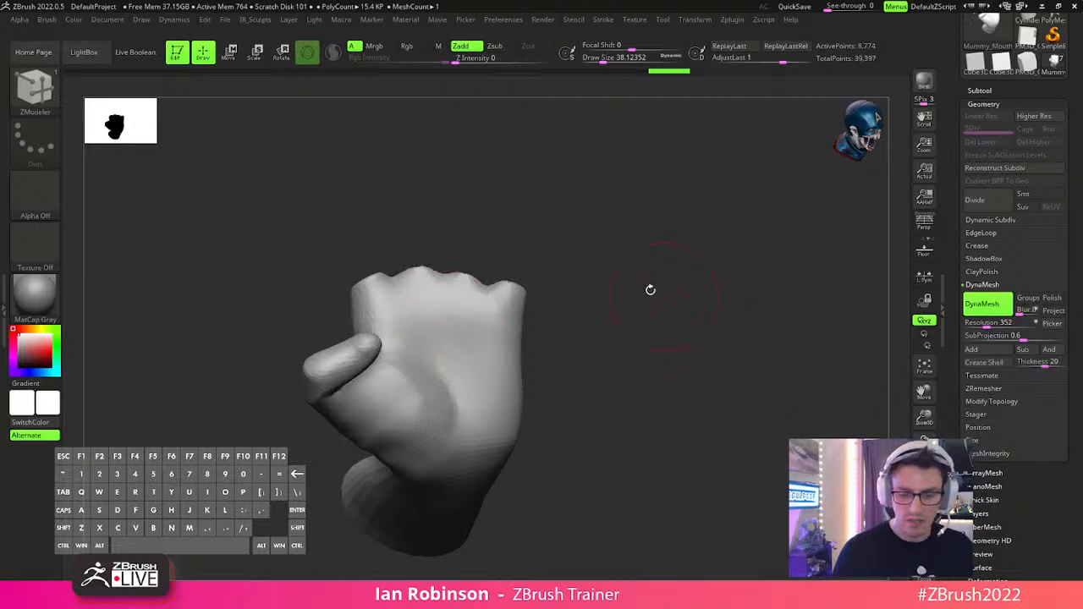
pyautogui.moveTo(655, 309)
pyautogui.mouseDown()
pyautogui.moveTo(668, 244)
pyautogui.moveTo(720, 251)
pyautogui.moveTo(731, 358)
pyautogui.moveTo(706, 350)
pyautogui.mouseUp()
pyautogui.hotkey('ctrl', 'z')
# Show the polyframe, mask the thumb and assign it its own polygroup.
pyautogui.hotkey('shift', 'f')
pyautogui.press('ctrl')
pyautogui.moveTo(350, 288)
pyautogui.keyDown('ctrl'); pyautogui.mouseDown()
pyautogui.moveTo(350, 274)
pyautogui.moveTo(203, 182)
pyautogui.mouseUp(); pyautogui.keyUp('ctrl')
pyautogui.moveTo(626, 339)
pyautogui.mouseDown()
pyautogui.moveTo(740, 297)
pyautogui.moveTo(737, 288)
pyautogui.moveTo(735, 314)
pyautogui.moveTo(715, 309)
pyautogui.moveTo(713, 290)
pyautogui.mouseUp()
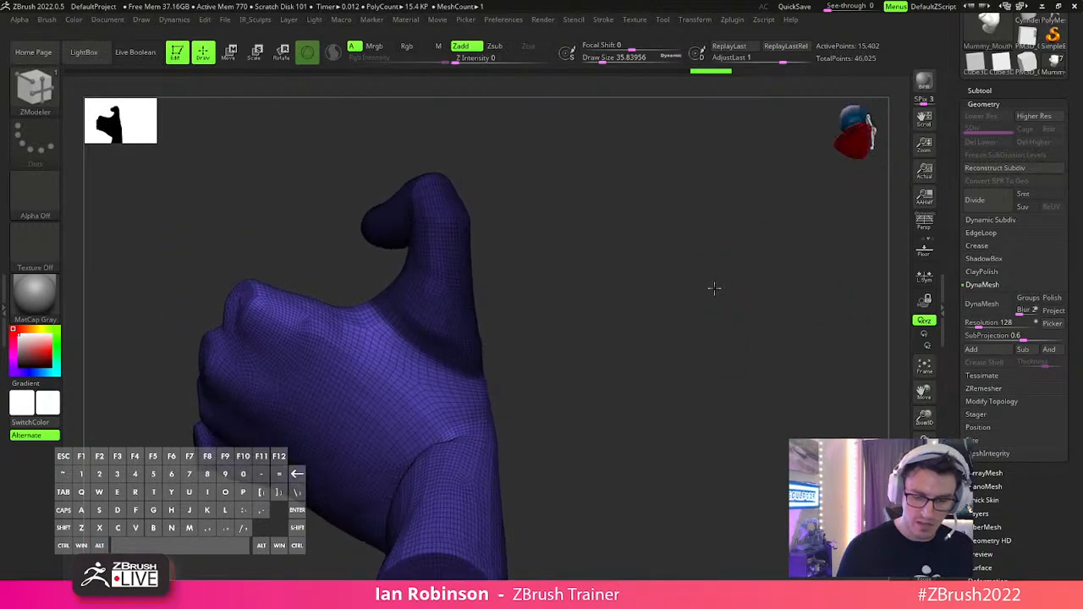
pyautogui.press('ctrl')
pyautogui.moveTo(380, 280)
pyautogui.keyDown('ctrl'); pyautogui.mouseDown()
pyautogui.moveTo(566, 199)
pyautogui.moveTo(527, 375)
pyautogui.moveTo(420, 330)
pyautogui.mouseUp(); pyautogui.keyUp('ctrl')
pyautogui.hotkey('ctrl', 'w')
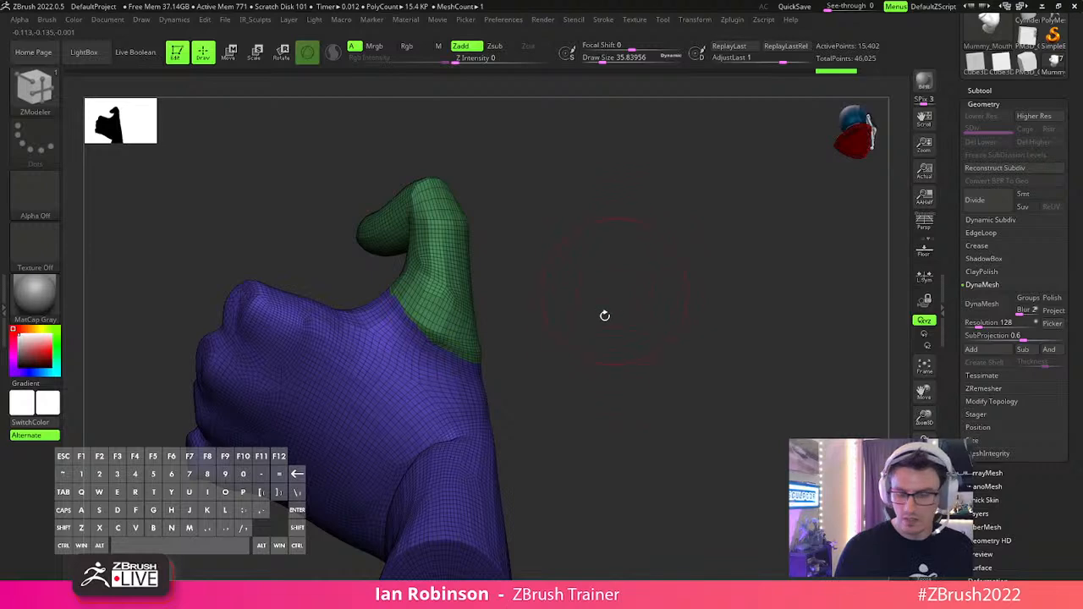
# DynaMesh the hand with Groups enabled at a resolution of 464 picked from the mesh, and isolate the hand polygroup without its thumb.
pyautogui.click(1028, 298)
pyautogui.click(982, 303)
pyautogui.hotkey('ctrl', 'z')
pyautogui.moveTo(1051, 324); pyautogui.dragTo(408, 396)
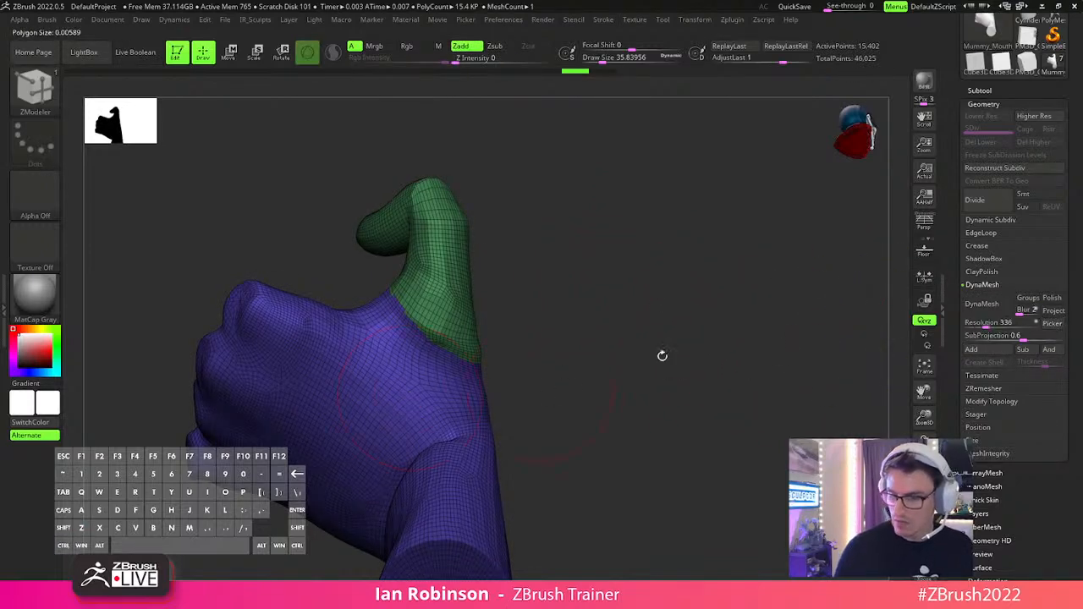
pyautogui.click(982, 303)
pyautogui.moveTo(648, 310); pyautogui.dragTo(711, 344)
pyautogui.keyDown('ctrl'); pyautogui.keyDown('shift'); pyautogui.click(367, 421); pyautogui.keyUp('shift'); pyautogui.keyUp('ctrl')
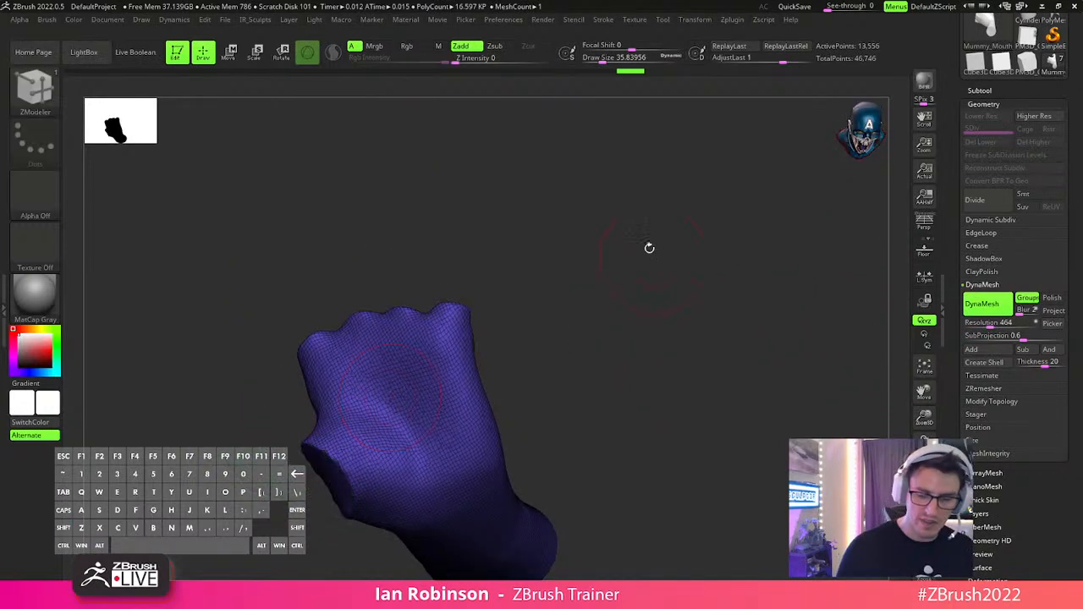
pyautogui.moveTo(655, 259); pyautogui.dragTo(621, 222)
# Show the subtool list of the hand model.
pyautogui.press('2')
pyautogui.click(598, 251)
pyautogui.click(997, 89)
pyautogui.scroll(1, 1073, 129)
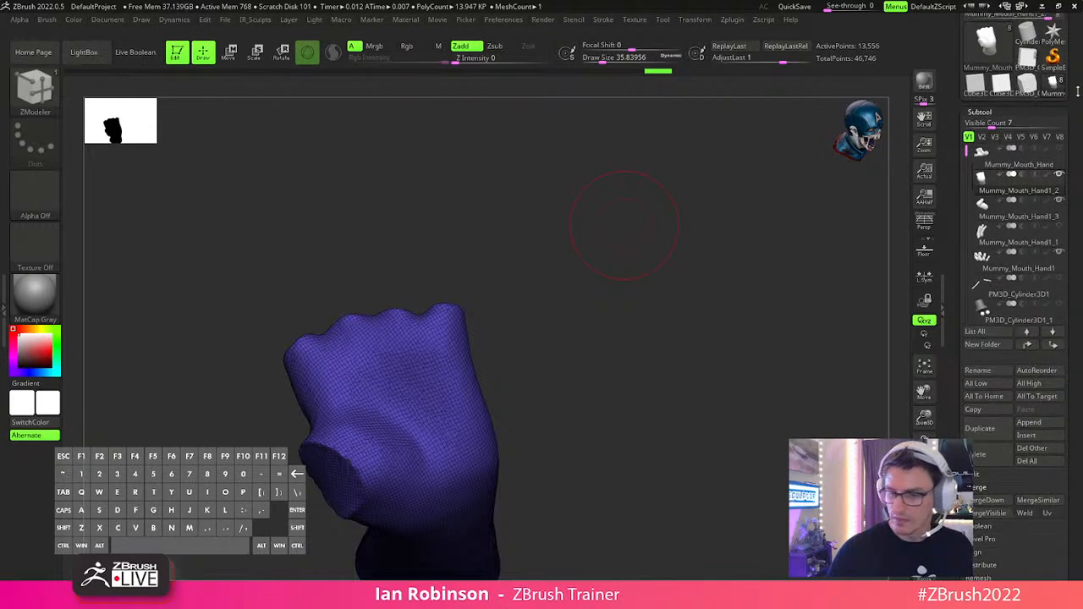
pyautogui.hotkey('ctrl', 's')
pyautogui.press('Return')
pyautogui.click(610, 311)
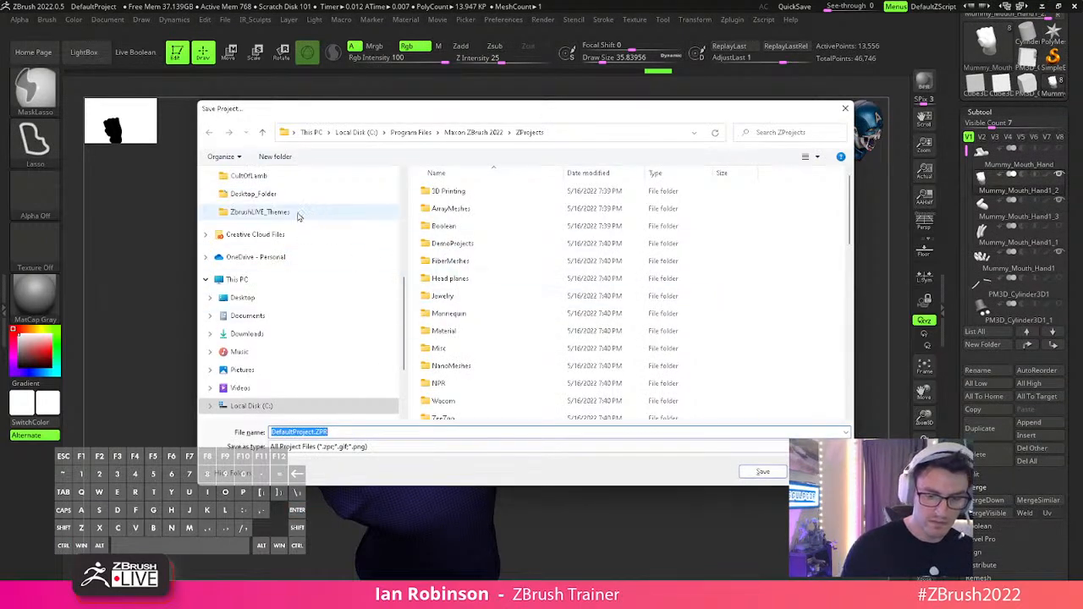
pyautogui.click(291, 280)
pyautogui.click(290, 297)
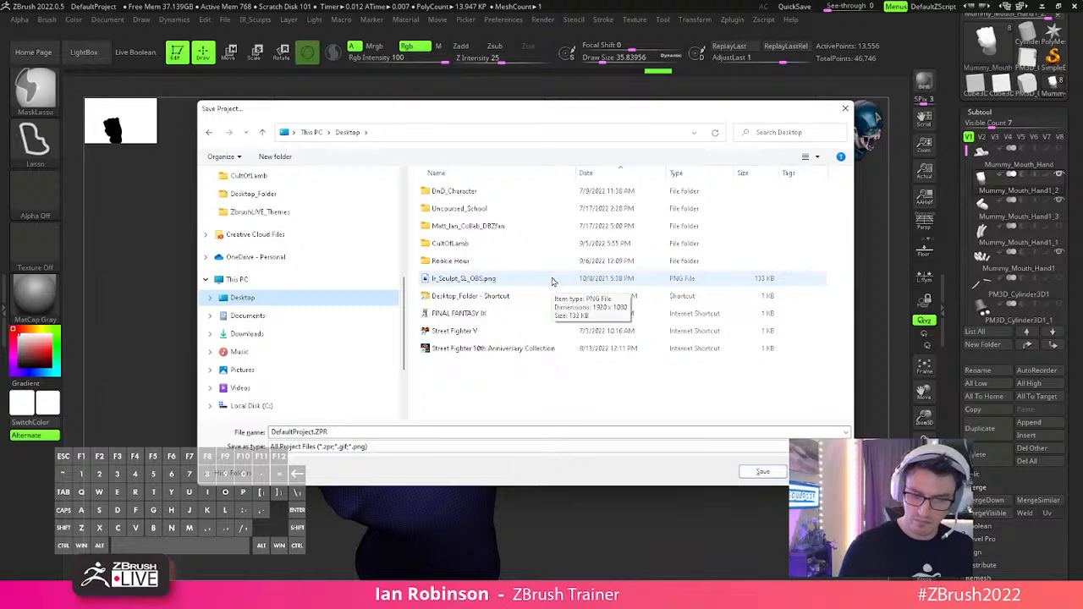
pyautogui.press('Escape')
# Save the tool to the Desktop as Mummy_Mouth_Hand.ztl.
pyautogui.scroll(3, 1057, 75)
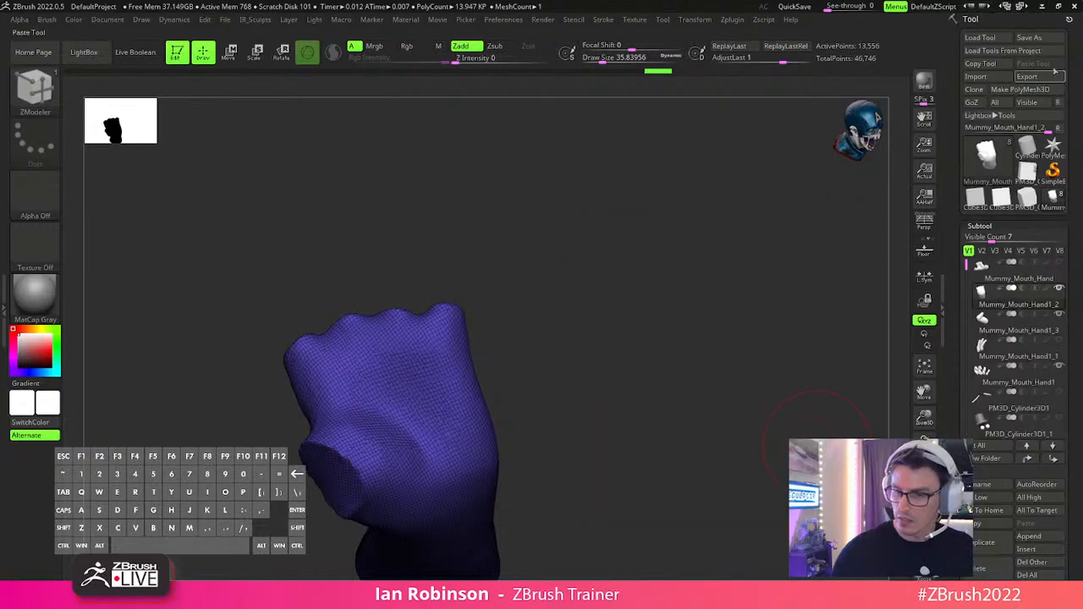
pyautogui.click(1049, 39)
pyautogui.click(489, 362)
pyautogui.click(759, 472)
pyautogui.click(574, 315)
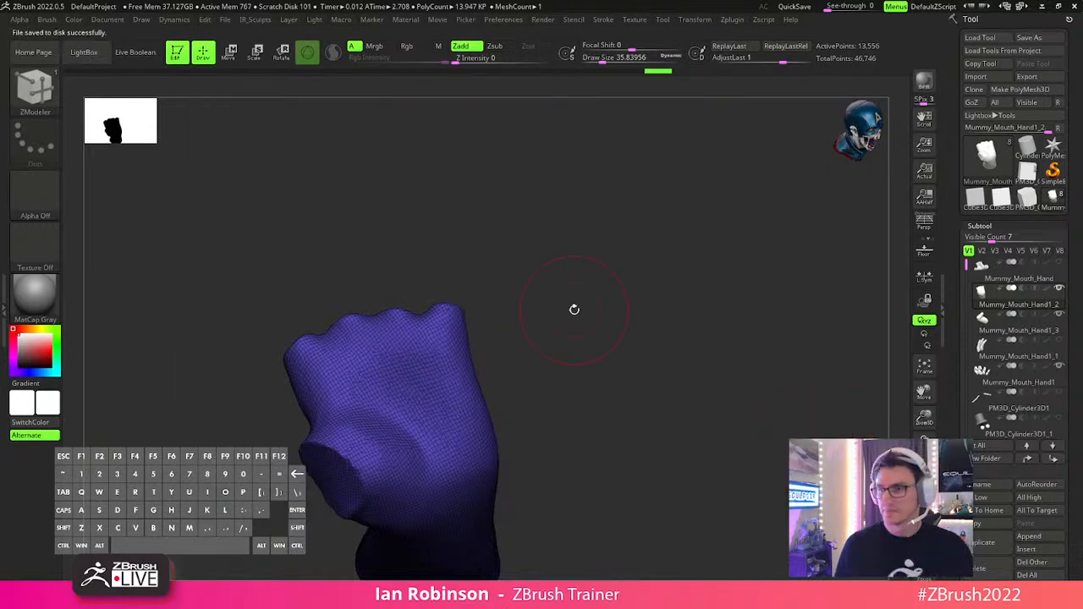
# Lasso-mask the upper part of the palm below the fingers, turn it into its own polygroup and clear the mask.
pyautogui.moveTo(669, 261)
pyautogui.keyDown('alt'); pyautogui.mouseDown()
pyautogui.moveTo(645, 314)
pyautogui.moveTo(629, 298)
pyautogui.mouseUp(); pyautogui.keyUp('alt')
pyautogui.press('s')
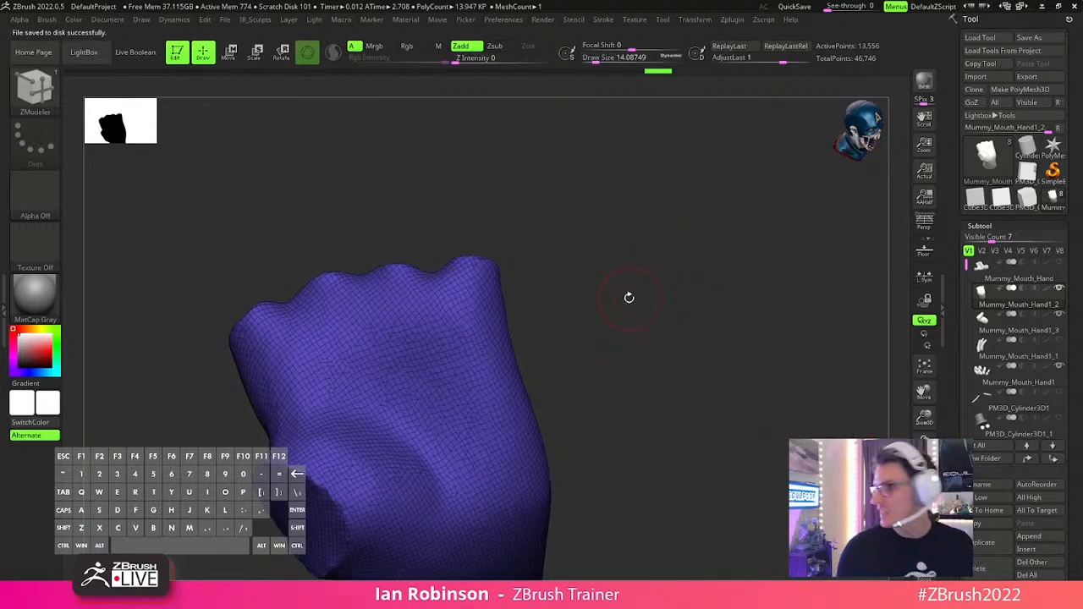
pyautogui.moveTo(671, 388); pyautogui.dragTo(627, 349)
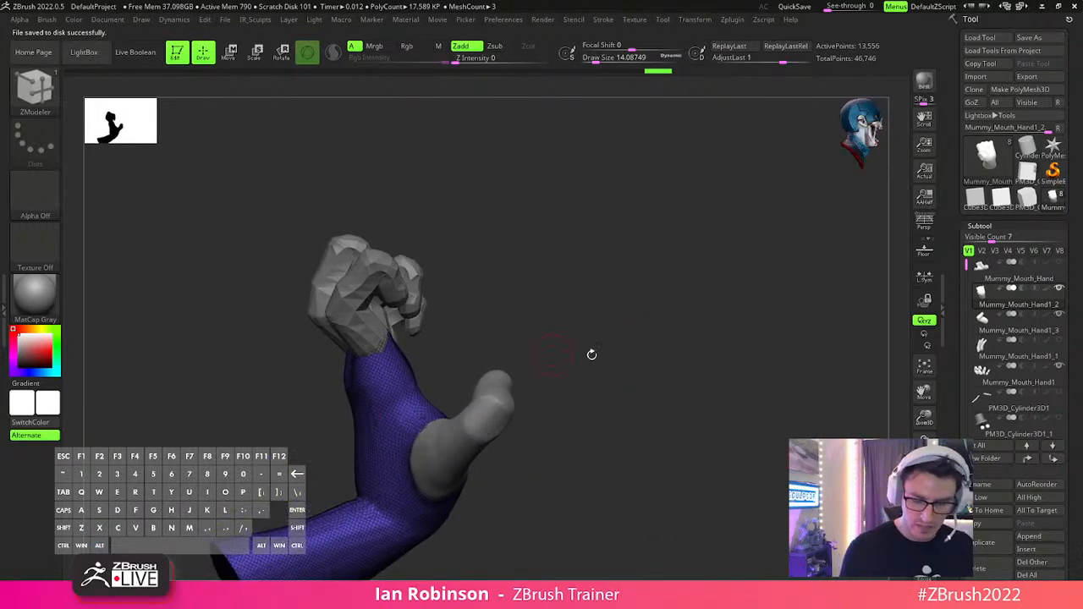
pyautogui.click(378, 404)
pyautogui.press('ctrl')
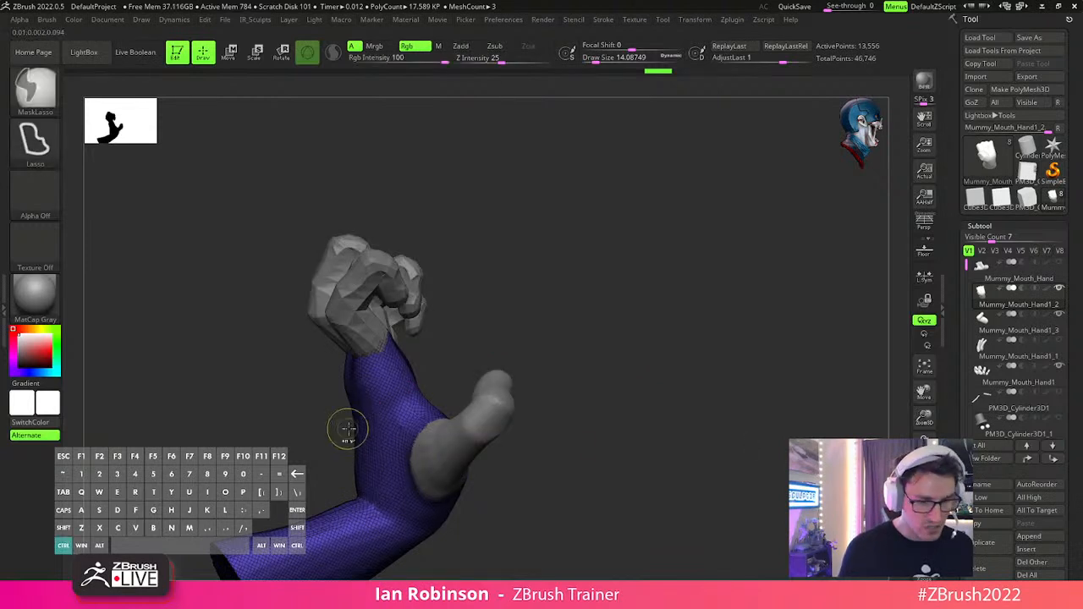
pyautogui.moveTo(310, 441)
pyautogui.keyDown('ctrl'); pyautogui.mouseDown()
pyautogui.moveTo(505, 262)
pyautogui.moveTo(513, 313)
pyautogui.mouseUp(); pyautogui.keyUp('ctrl')
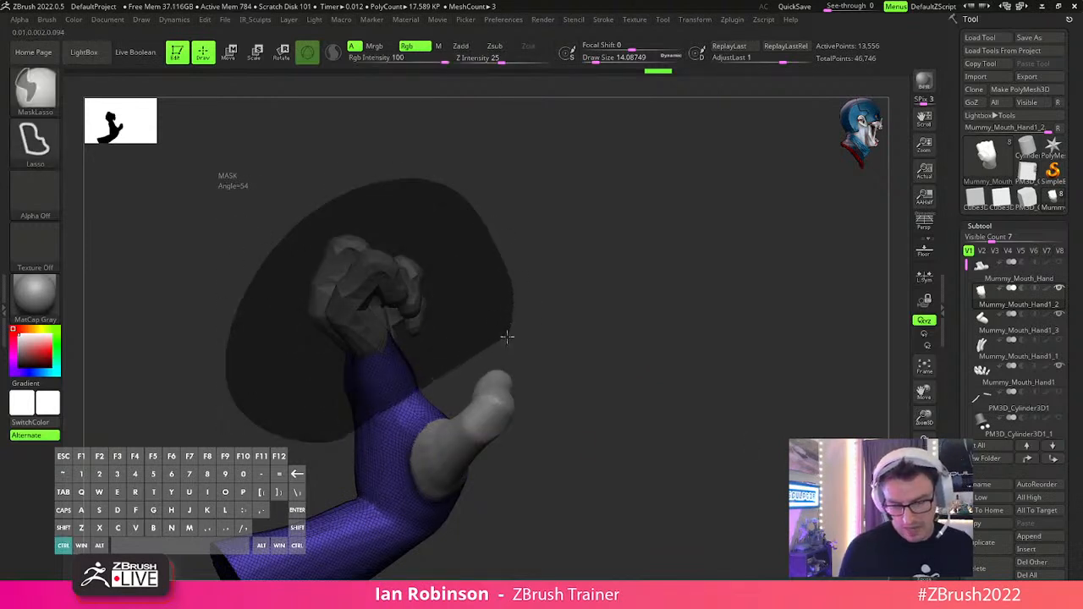
pyautogui.keyDown('ctrl'); pyautogui.moveTo(484, 365); pyautogui.dragTo(479, 373); pyautogui.keyUp('ctrl')
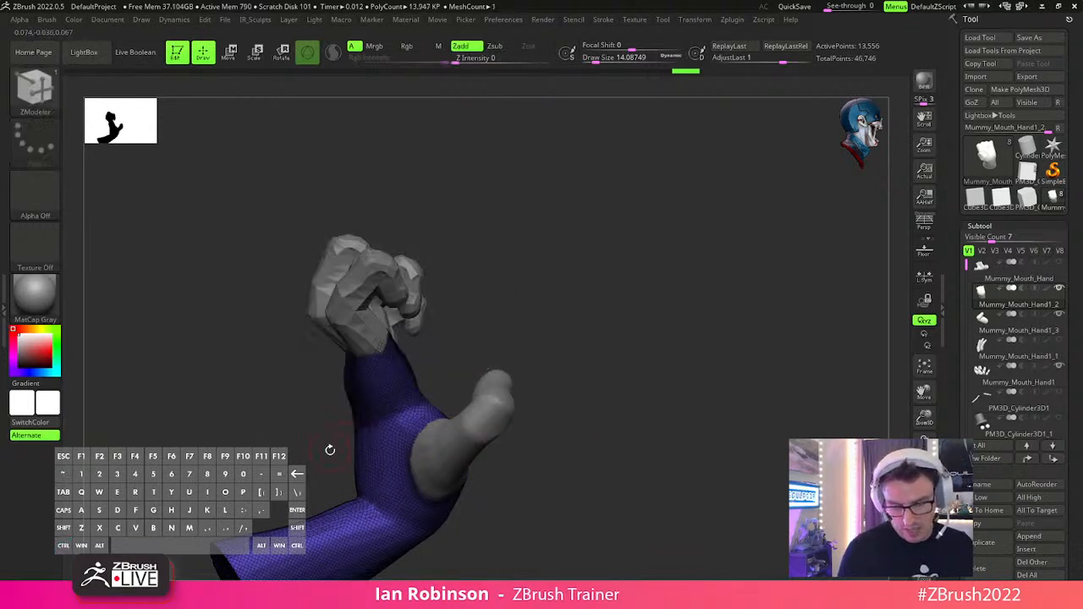
pyautogui.keyDown('ctrl'); pyautogui.click(606, 361); pyautogui.keyUp('ctrl')
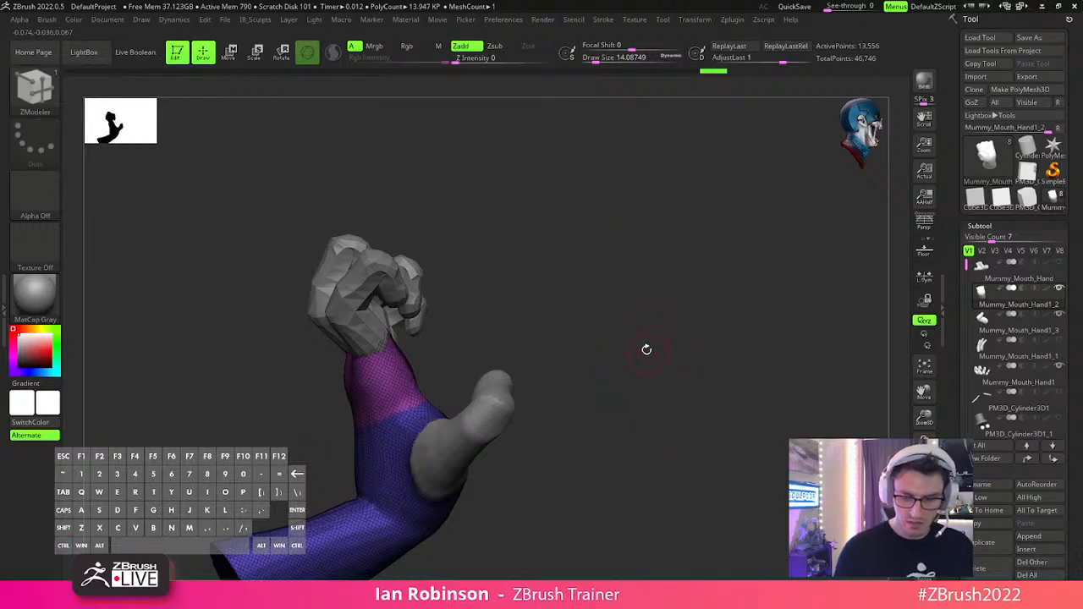
# Split the palm into separate pieces by DynaMeshing it at resolution 464 with Groups on.
pyautogui.click(984, 227)
pyautogui.click(986, 199)
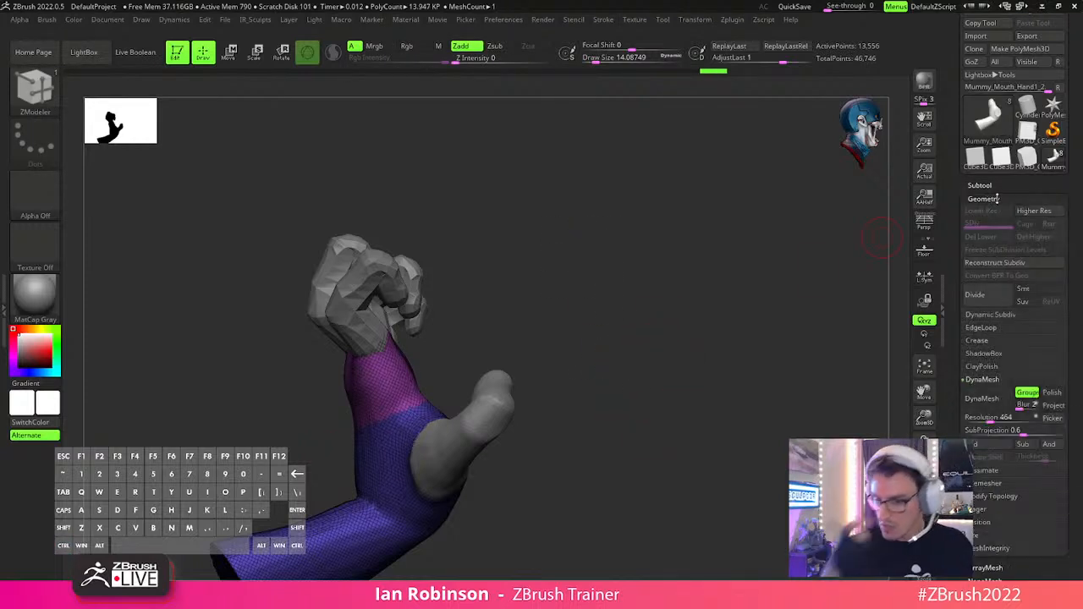
pyautogui.keyDown('alt'); pyautogui.moveTo(599, 246); pyautogui.dragTo(577, 373); pyautogui.keyUp('alt')
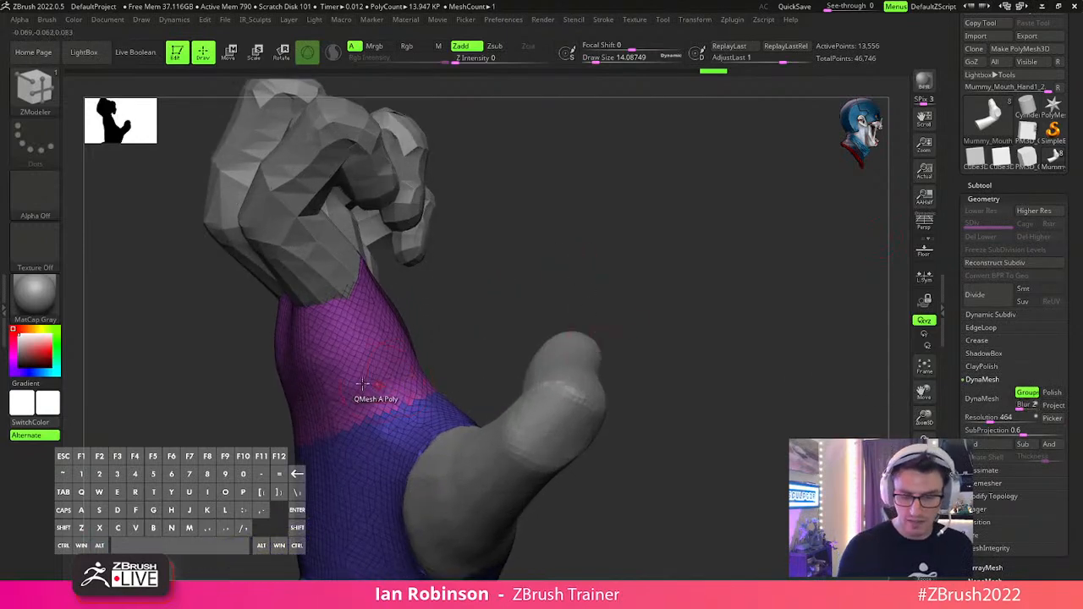
pyautogui.click(990, 400)
pyautogui.moveTo(716, 365)
pyautogui.keyDown('alt'); pyautogui.mouseDown()
pyautogui.moveTo(716, 331)
pyautogui.moveTo(687, 361)
pyautogui.moveTo(666, 355)
pyautogui.moveTo(717, 348)
pyautogui.mouseUp(); pyautogui.keyUp('alt')
# Isolate the lower palm and wrist polygroup, mask it completely and show the whole mesh again.
pyautogui.press('w')
pyautogui.moveTo(606, 320)
pyautogui.mouseDown()
pyautogui.moveTo(485, 366)
pyautogui.moveTo(609, 338)
pyautogui.mouseUp()
pyautogui.press('q')
pyautogui.moveTo(720, 326)
pyautogui.keyDown('ctrl'); pyautogui.mouseDown()
pyautogui.moveTo(753, 382)
pyautogui.moveTo(542, 351)
pyautogui.moveTo(694, 341)
pyautogui.moveTo(699, 358)
pyautogui.moveTo(713, 341)
pyautogui.moveTo(423, 364)
pyautogui.moveTo(516, 372)
pyautogui.mouseUp(); pyautogui.keyUp('ctrl')
pyautogui.press('w')
pyautogui.click(472, 363)
pyautogui.hotkey('ctrl', 'shift')
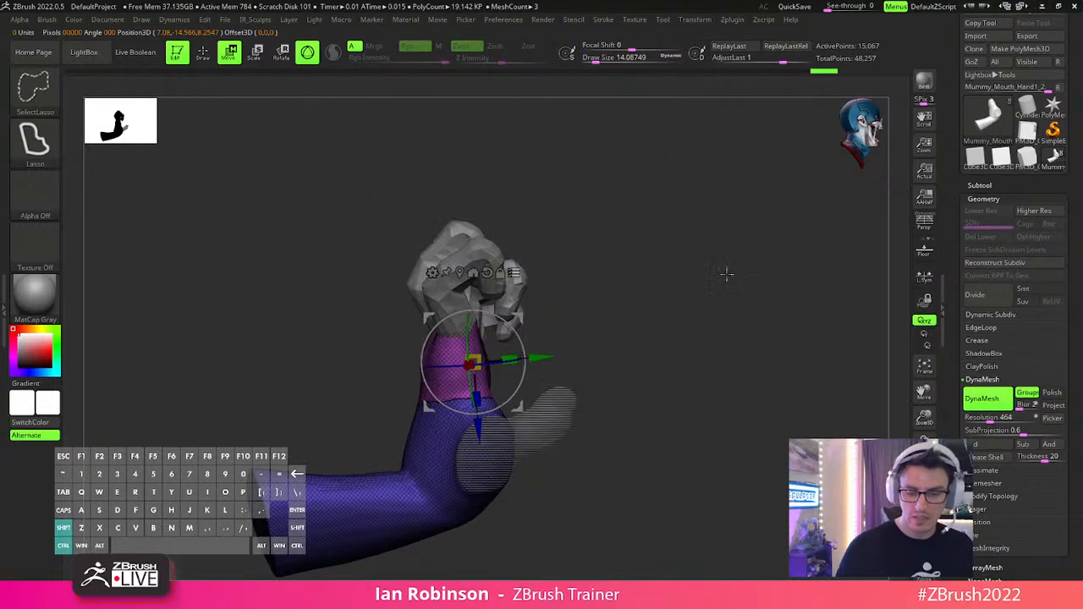
pyautogui.press('q')
pyautogui.keyDown('ctrl'); pyautogui.keyDown('shift'); pyautogui.click(431, 472); pyautogui.keyUp('shift'); pyautogui.keyUp('ctrl')
pyautogui.keyDown('ctrl'); pyautogui.click(669, 391); pyautogui.keyUp('ctrl')
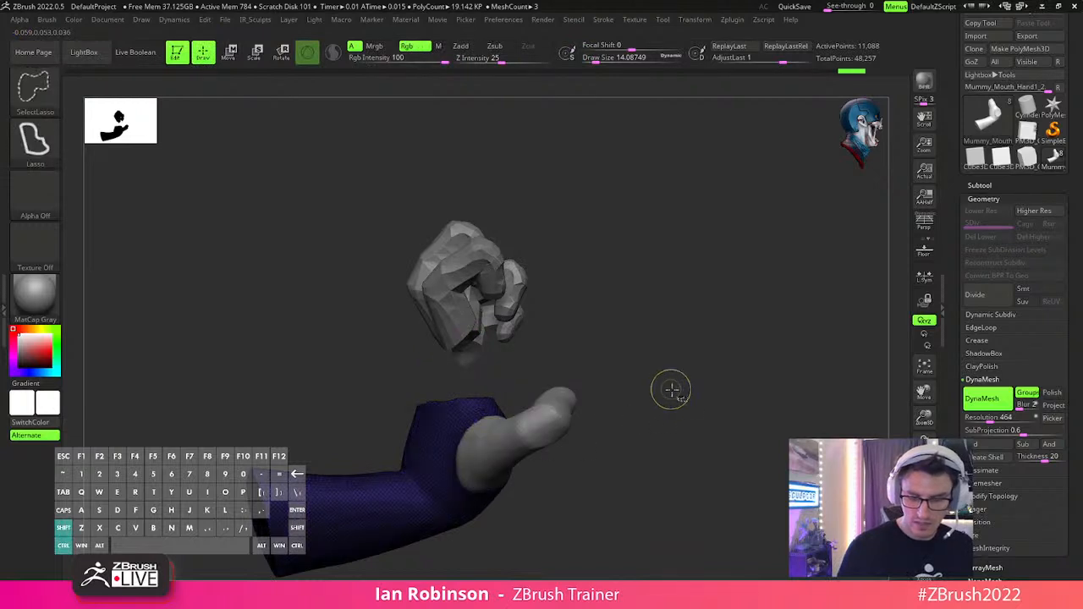
pyautogui.keyDown('ctrl'); pyautogui.keyDown('shift'); pyautogui.click(656, 388); pyautogui.keyUp('shift'); pyautogui.keyUp('ctrl')
# Reposition the unmasked upper palm piece with the Gizmo to open a gap between it and the lower palm.
pyautogui.press('w')
pyautogui.moveTo(580, 412); pyautogui.dragTo(537, 349)
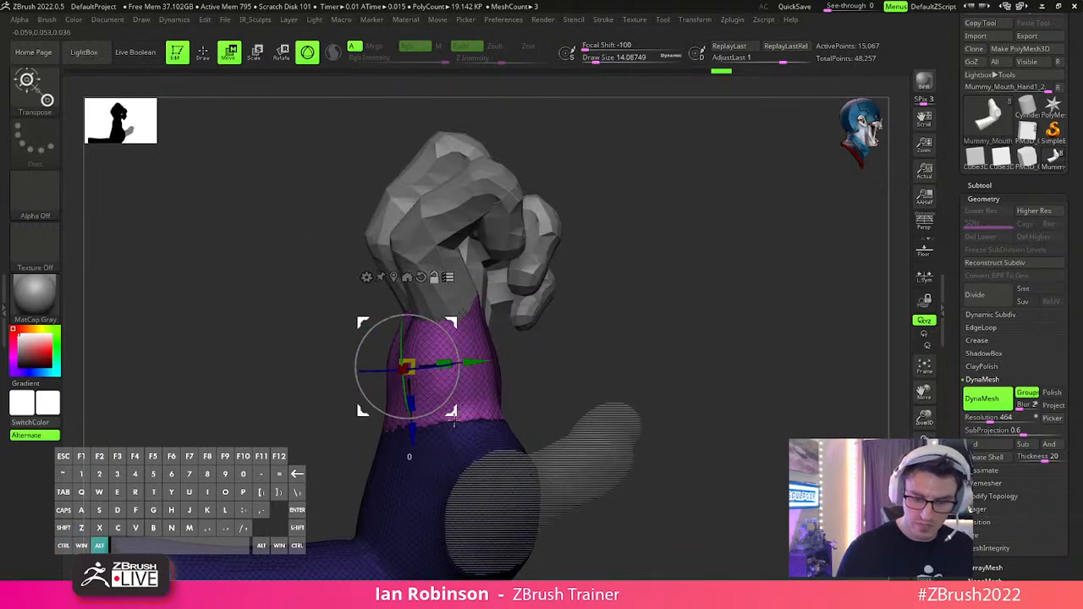
pyautogui.moveTo(648, 390); pyautogui.dragTo(564, 372)
pyautogui.keyDown('alt'); pyautogui.moveTo(451, 459); pyautogui.dragTo(456, 457); pyautogui.keyUp('alt')
pyautogui.moveTo(597, 390); pyautogui.dragTo(662, 388)
pyautogui.moveTo(439, 414); pyautogui.dragTo(410, 384)
pyautogui.press('q')
pyautogui.moveTo(555, 351)
pyautogui.keyDown('alt'); pyautogui.mouseDown()
pyautogui.moveTo(624, 313)
pyautogui.moveTo(652, 277)
pyautogui.moveTo(699, 351)
pyautogui.moveTo(682, 330)
pyautogui.moveTo(689, 338)
pyautogui.moveTo(689, 296)
pyautogui.mouseUp(); pyautogui.keyUp('alt')
pyautogui.press('w')
pyautogui.press('q')
# Reshape the upper palm piece with the Move brush at draw size about 59, arching the edge of the opening.
pyautogui.press('s')
pyautogui.press('b')
pyautogui.press('m')
pyautogui.press('v')
pyautogui.press('s')
pyautogui.moveTo(648, 345); pyautogui.dragTo(658, 370)
pyautogui.moveTo(518, 396)
pyautogui.mouseDown()
pyautogui.moveTo(501, 426)
pyautogui.moveTo(562, 406)
pyautogui.mouseUp()
pyautogui.moveTo(326, 288); pyautogui.dragTo(308, 316)
pyautogui.moveTo(428, 332)
pyautogui.mouseDown()
pyautogui.moveTo(410, 299)
pyautogui.moveTo(416, 267)
pyautogui.mouseUp()
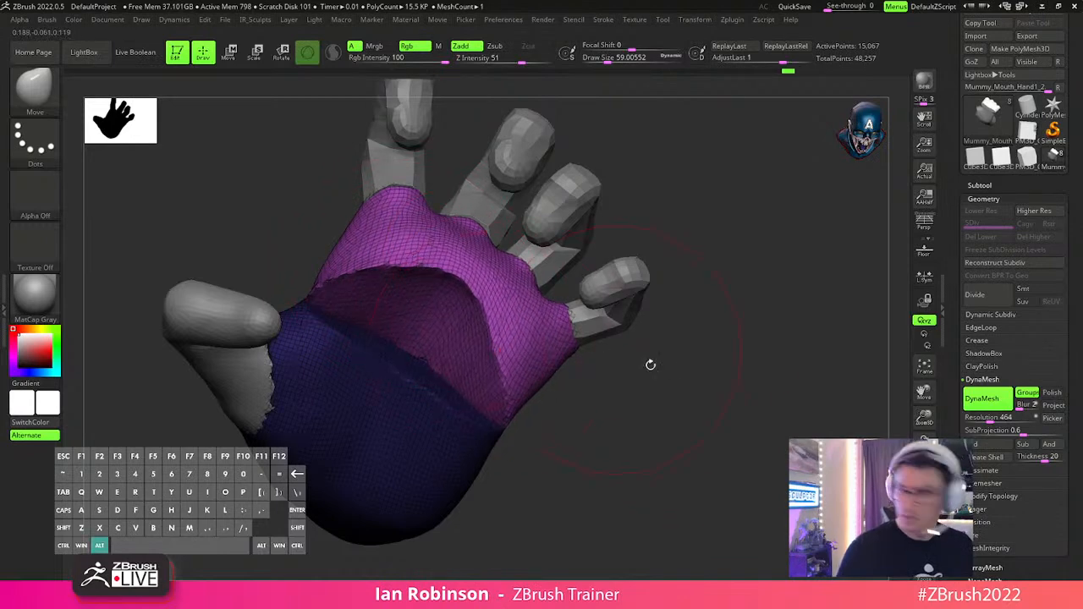
# Invert the mask, then pull and smooth the lower palm piece along the opening with the Move and Smooth brushes.
pyautogui.keyDown('ctrl'); pyautogui.click(689, 382); pyautogui.keyUp('ctrl')
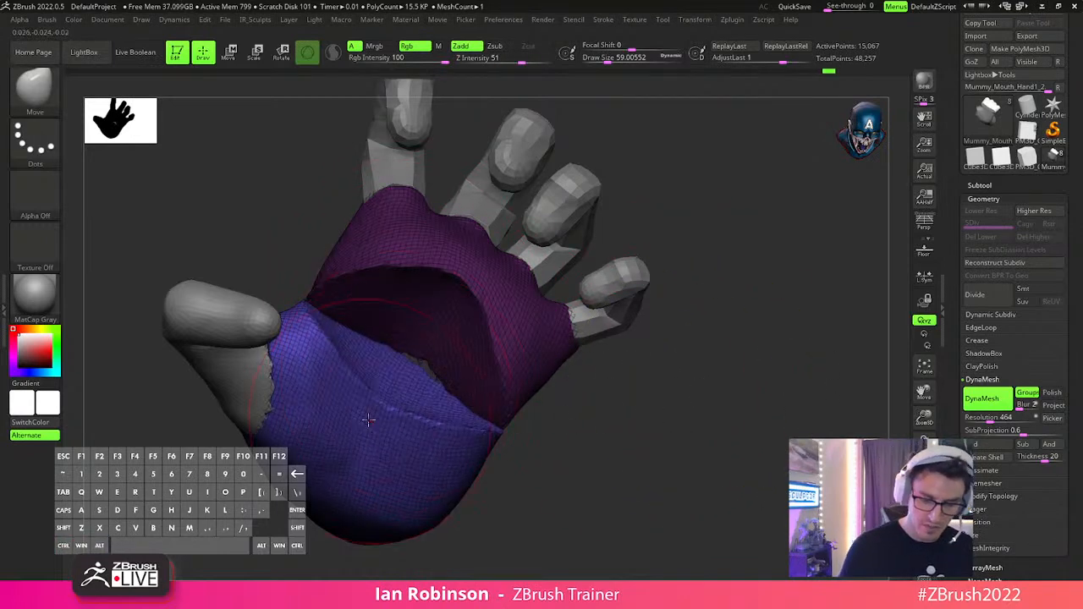
pyautogui.moveTo(379, 432); pyautogui.dragTo(362, 445)
pyautogui.moveTo(344, 366); pyautogui.dragTo(329, 355)
pyautogui.moveTo(386, 439)
pyautogui.mouseDown()
pyautogui.moveTo(392, 471)
pyautogui.moveTo(418, 472)
pyautogui.mouseUp()
pyautogui.moveTo(503, 415)
pyautogui.keyDown('shift'); pyautogui.mouseDown()
pyautogui.moveTo(423, 357)
pyautogui.moveTo(443, 354)
pyautogui.mouseUp(); pyautogui.keyUp('shift')
pyautogui.moveTo(650, 440); pyautogui.dragTo(673, 433)
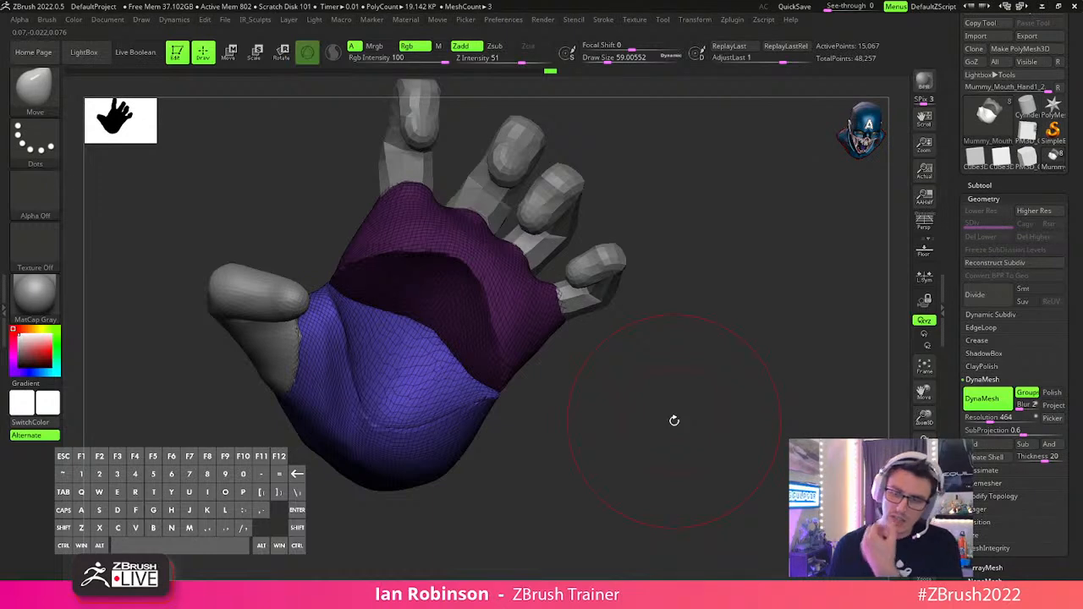
pyautogui.moveTo(675, 421); pyautogui.dragTo(725, 317)
# Save the tool over the existing Mummy_Mouth_Hand.ztl on the Desktop.
pyautogui.hotkey('ctrl', 's')
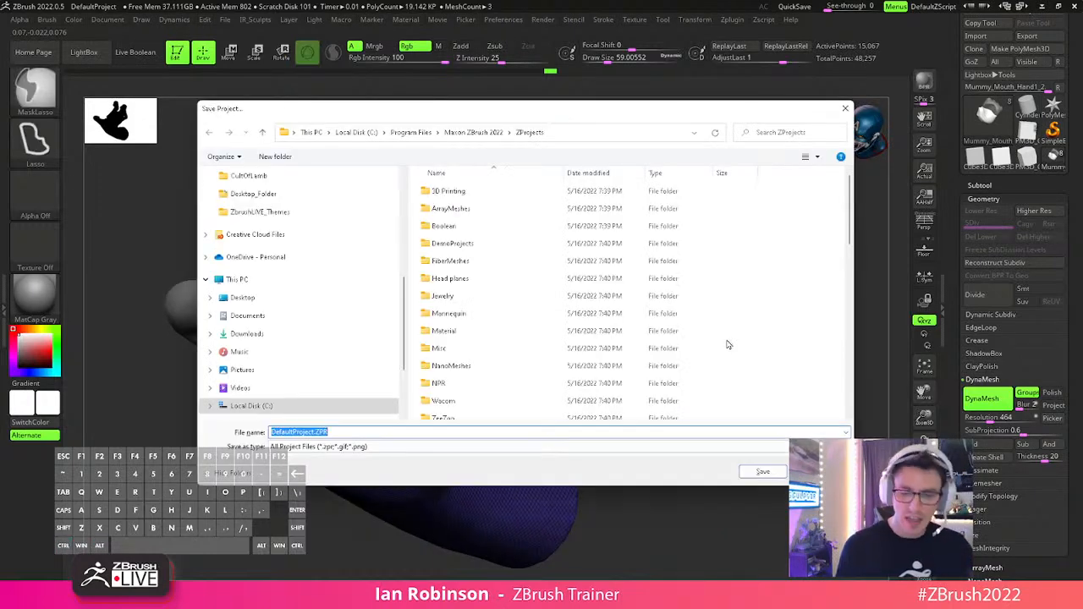
pyautogui.press('Return')
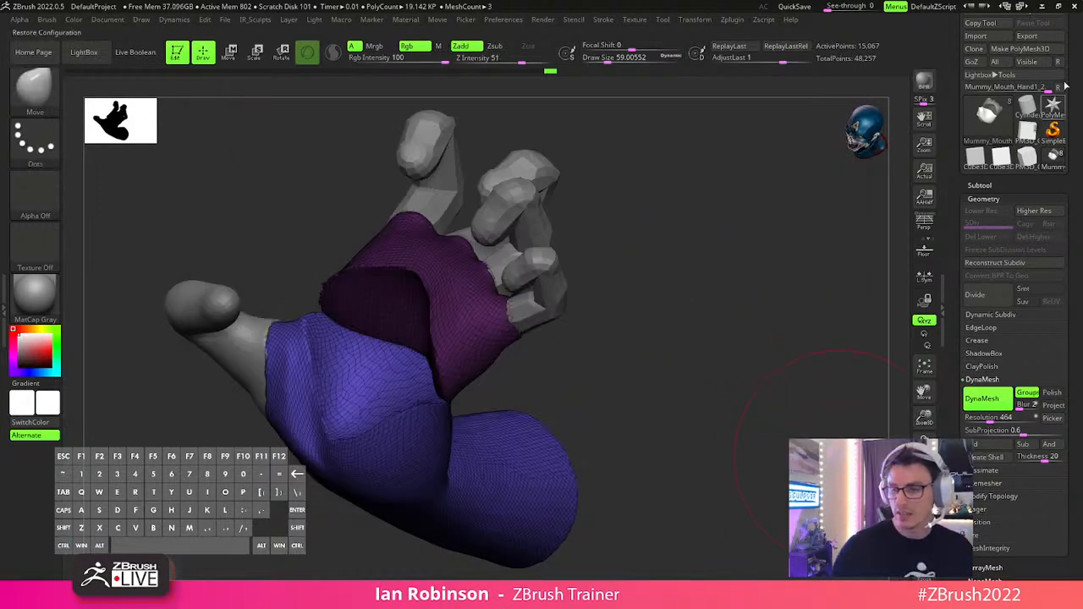
pyautogui.click(1039, 38)
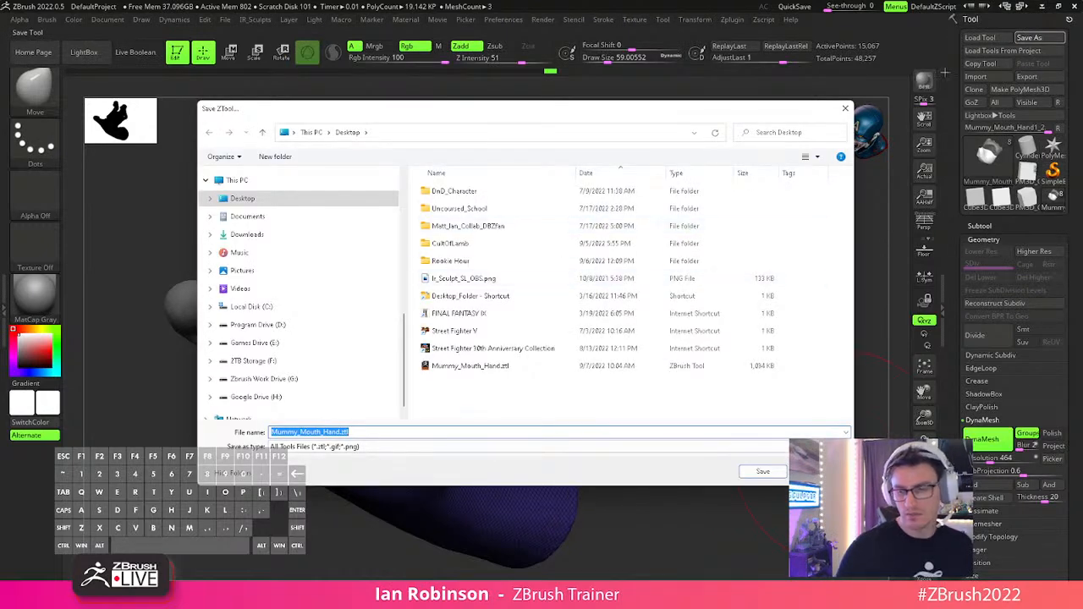
pyautogui.click(761, 470)
pyautogui.click(578, 310)
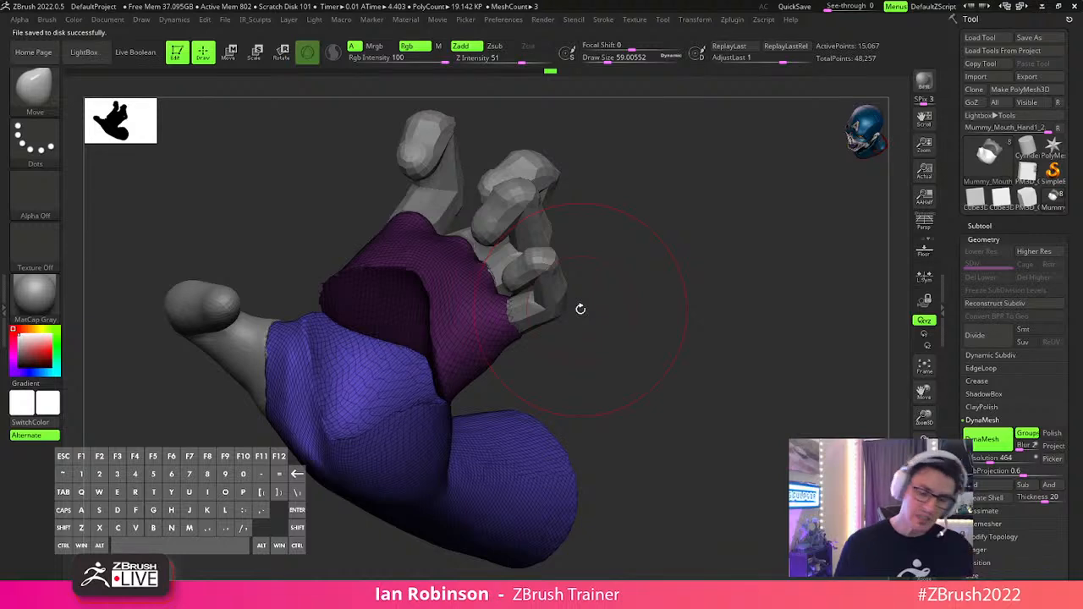
# Refine the lower palm piece around the opening with the Move brush at draw sizes about 43 and 31, keeping the upper piece masked.
pyautogui.press('s')
pyautogui.moveTo(666, 373); pyautogui.dragTo(658, 380)
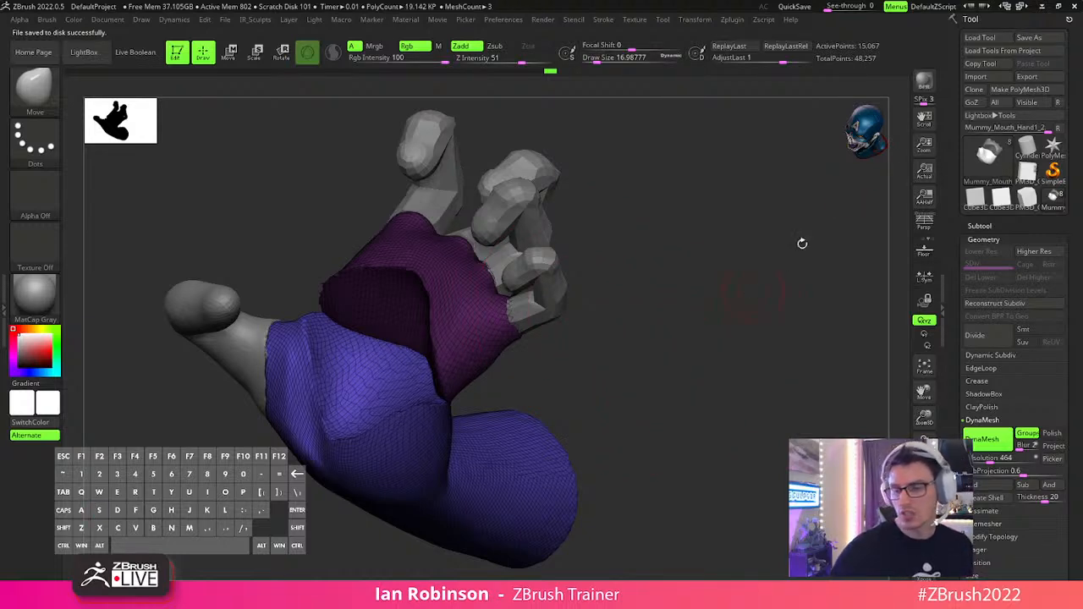
pyautogui.moveTo(695, 339); pyautogui.dragTo(642, 399)
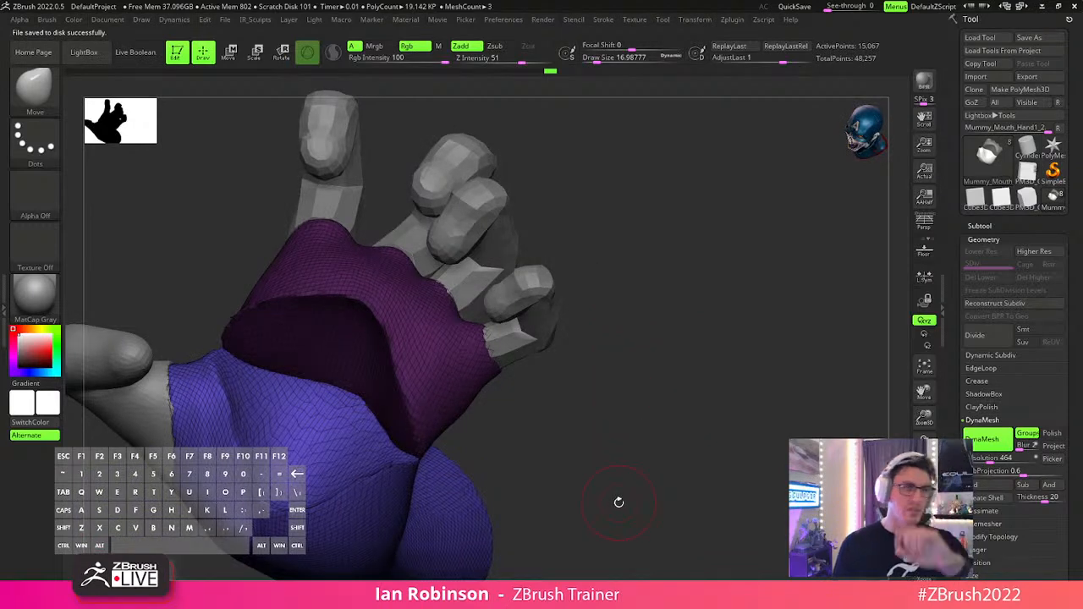
pyautogui.moveTo(639, 409); pyautogui.dragTo(564, 380)
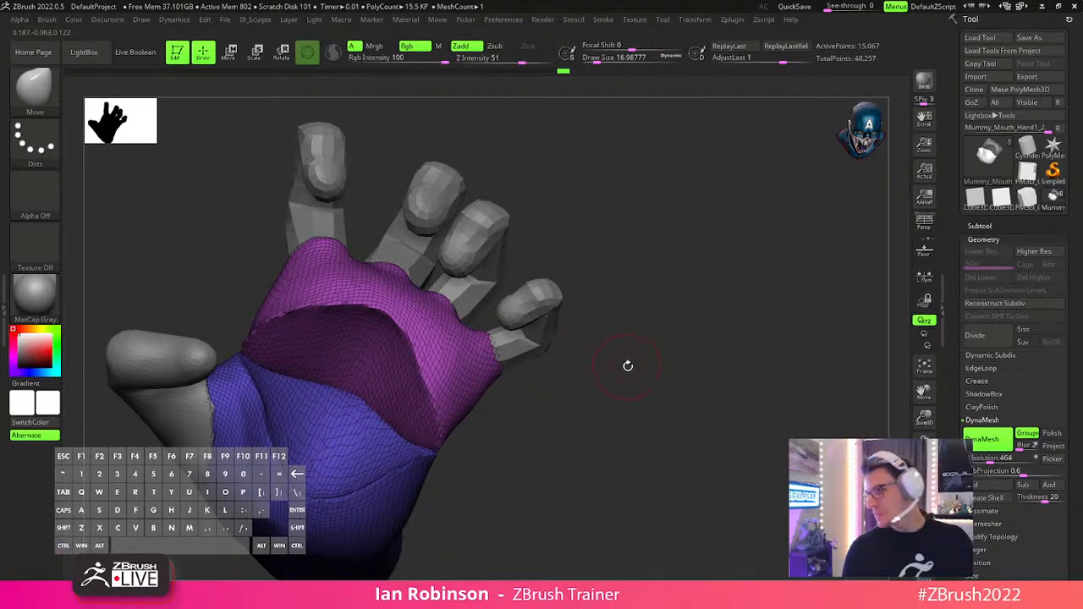
pyautogui.keyDown('ctrl'); pyautogui.click(385, 382); pyautogui.keyUp('ctrl')
pyautogui.press('s')
pyautogui.moveTo(415, 381); pyautogui.dragTo(434, 380)
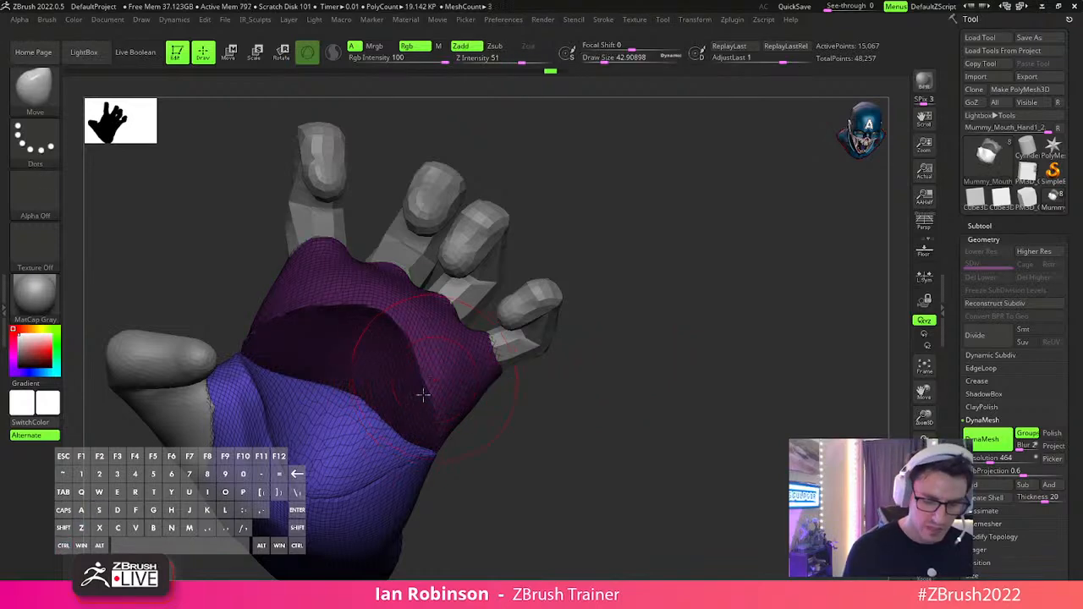
pyautogui.moveTo(421, 461); pyautogui.dragTo(334, 449, button='right')
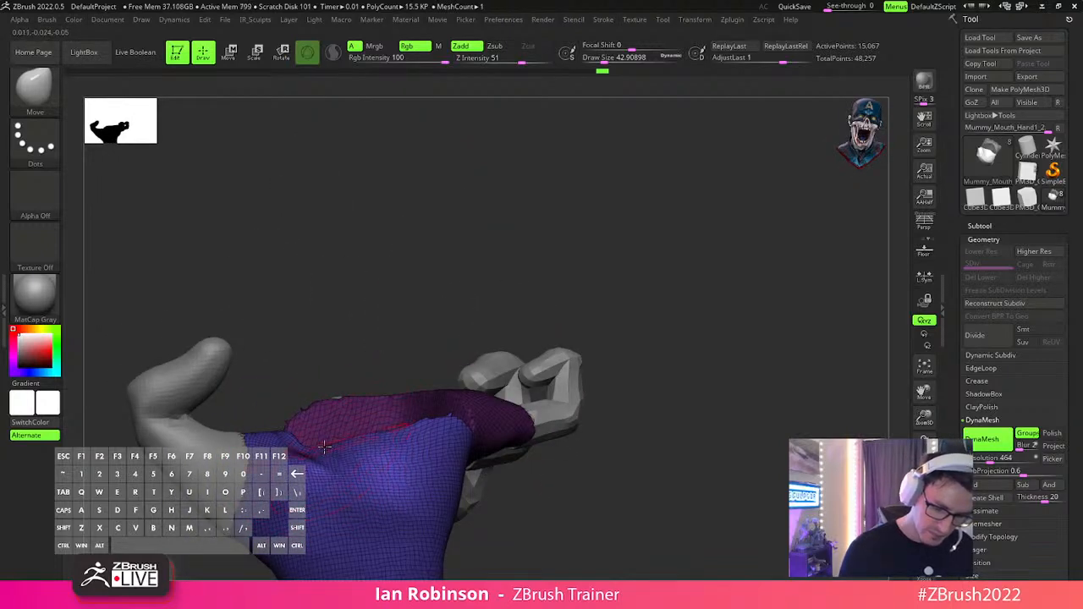
pyautogui.moveTo(419, 444); pyautogui.dragTo(466, 425, button='right')
pyautogui.moveTo(601, 268); pyautogui.dragTo(474, 347, button='right')
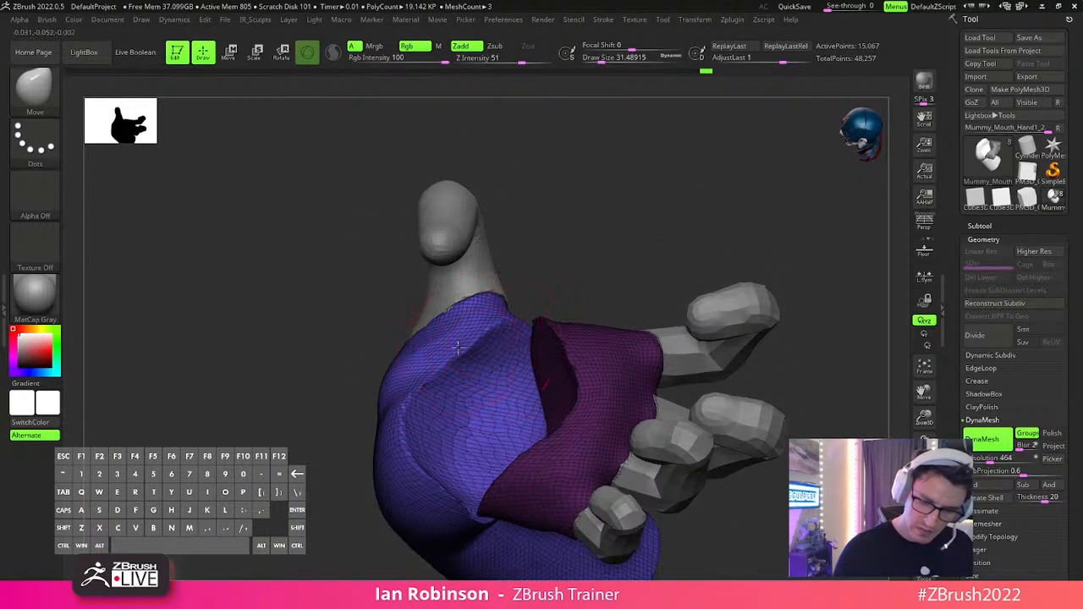
pyautogui.moveTo(571, 261)
pyautogui.mouseDown()
pyautogui.moveTo(680, 265)
pyautogui.moveTo(628, 273)
pyautogui.mouseUp()
# Clear the mask and re-DynaMesh the two palm pieces into one mesh with Groups off at resolution 464.
pyautogui.keyDown('ctrl'); pyautogui.moveTo(699, 330); pyautogui.dragTo(679, 389); pyautogui.keyUp('ctrl')
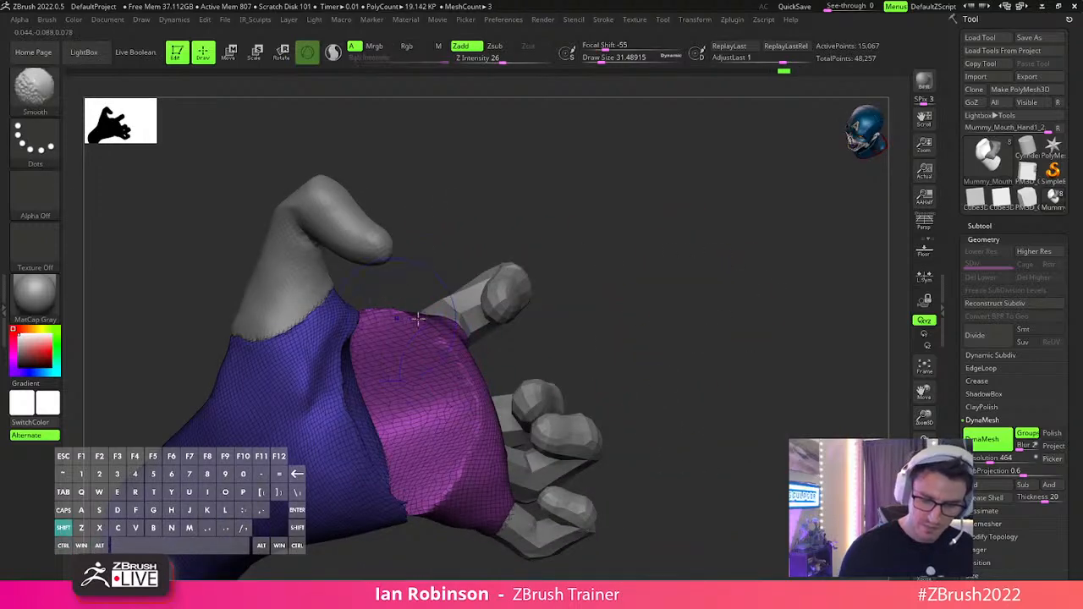
pyautogui.moveTo(635, 305); pyautogui.dragTo(681, 275)
pyautogui.rightClick(692, 234)
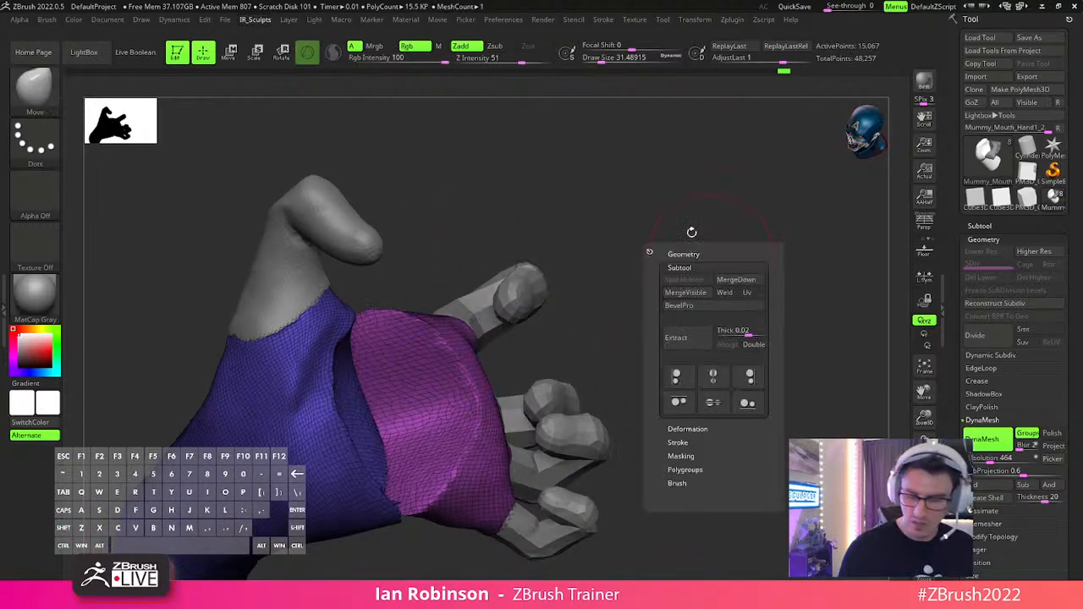
pyautogui.click(1022, 433)
pyautogui.keyDown('ctrl'); pyautogui.moveTo(728, 387); pyautogui.dragTo(487, 288); pyautogui.keyUp('ctrl')
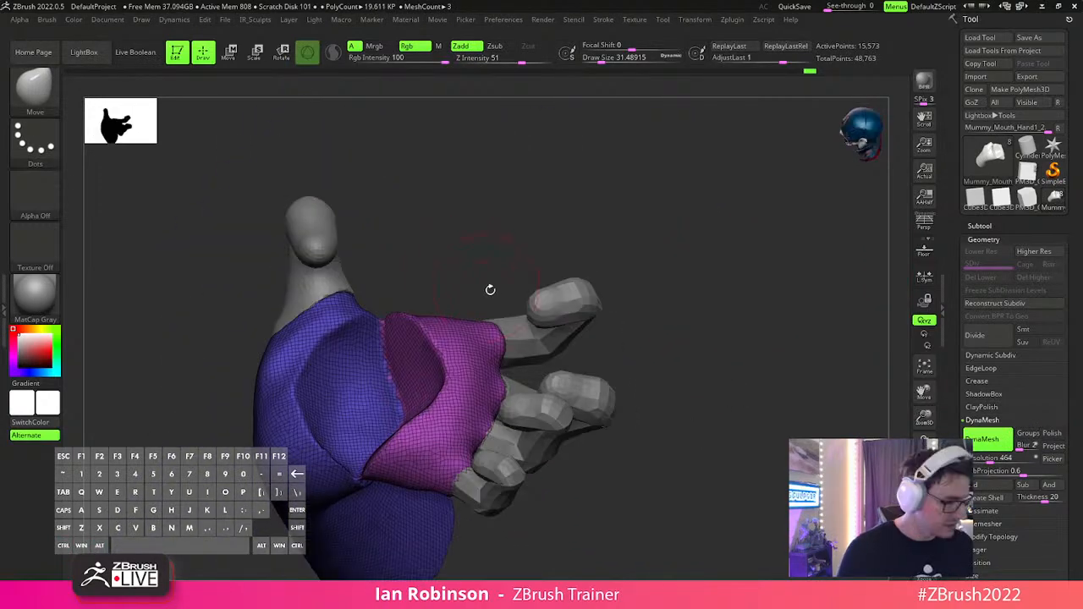
# Adjust the ClayBuildup brush's Auto Masking and use it to build up the seam inside the palm opening.
pyautogui.press('b')
pyautogui.press('c')
pyautogui.press('b')
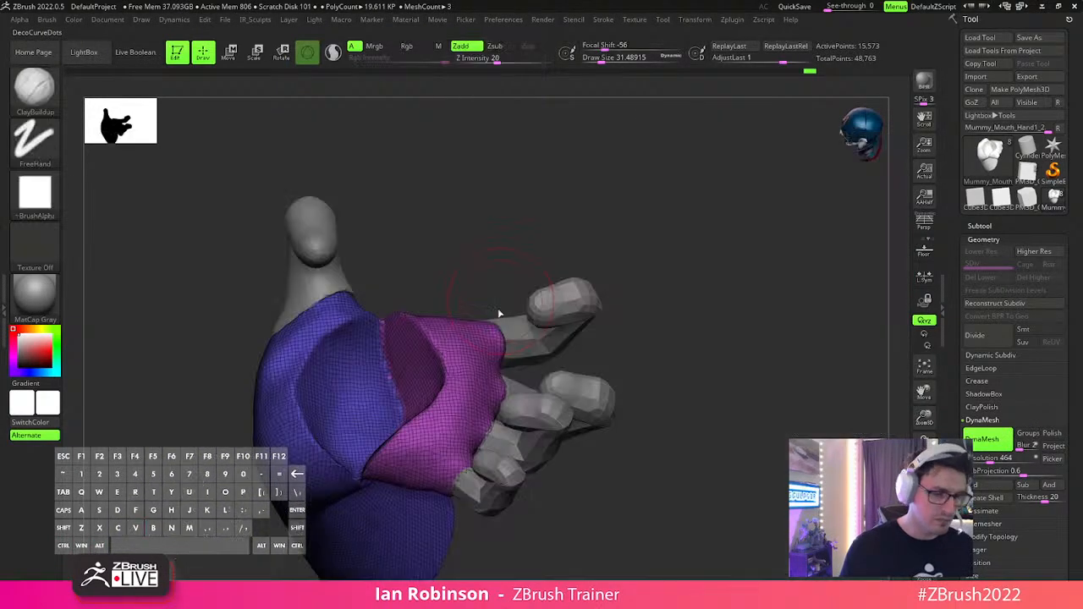
pyautogui.click(47, 19)
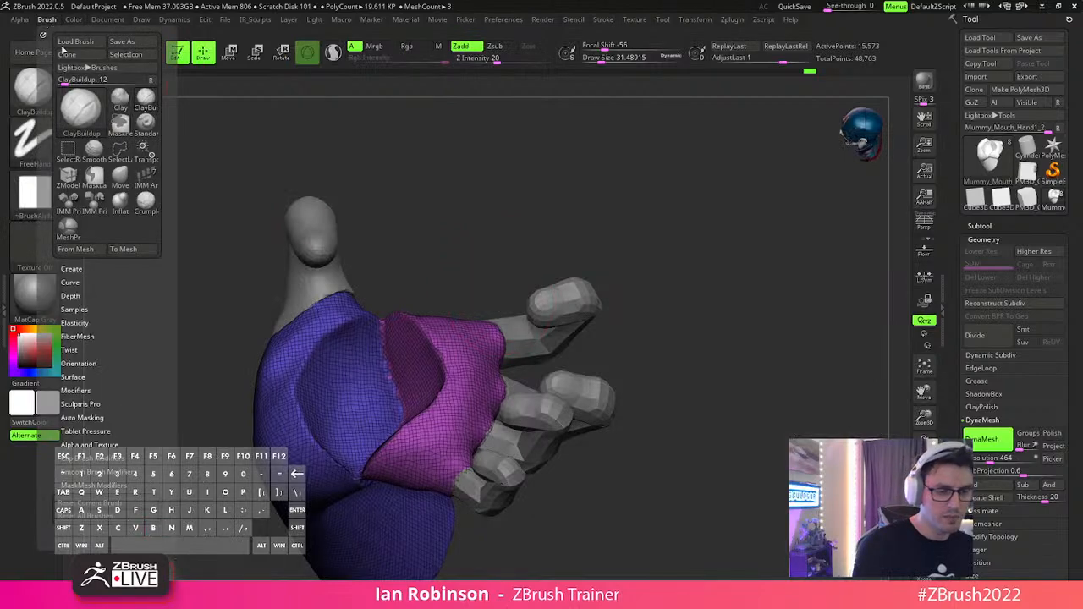
pyautogui.click(98, 310)
pyautogui.click(101, 311)
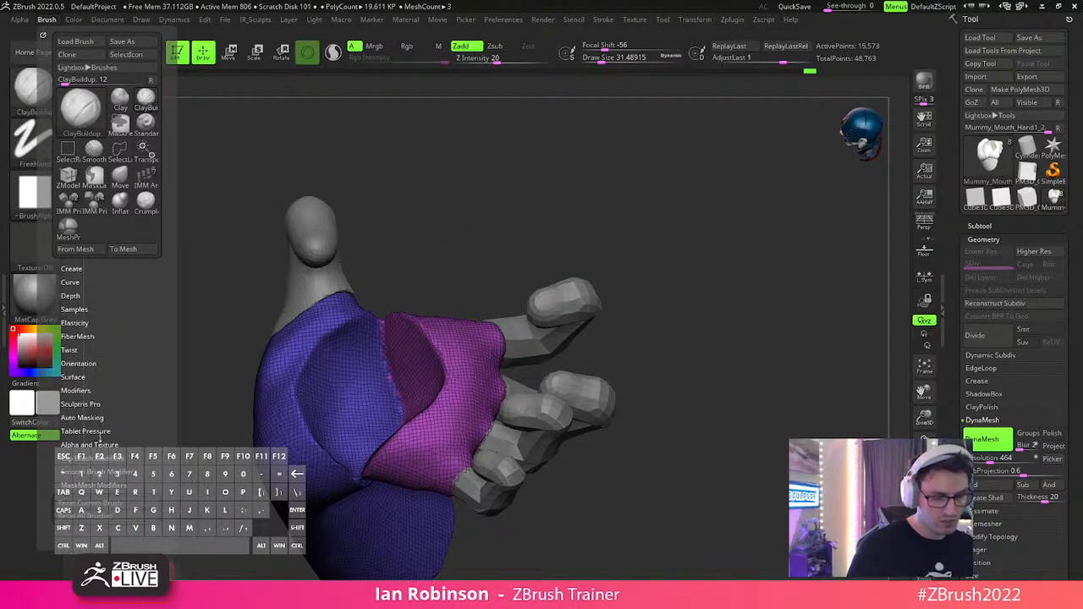
pyautogui.click(96, 417)
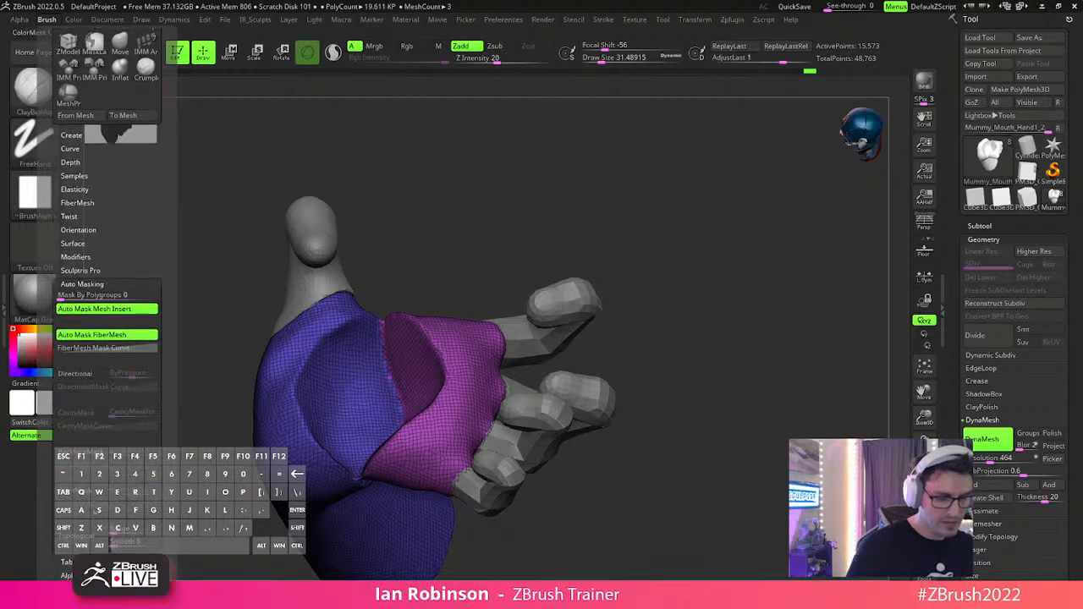
pyautogui.click(95, 453)
pyautogui.moveTo(551, 234); pyautogui.dragTo(555, 246)
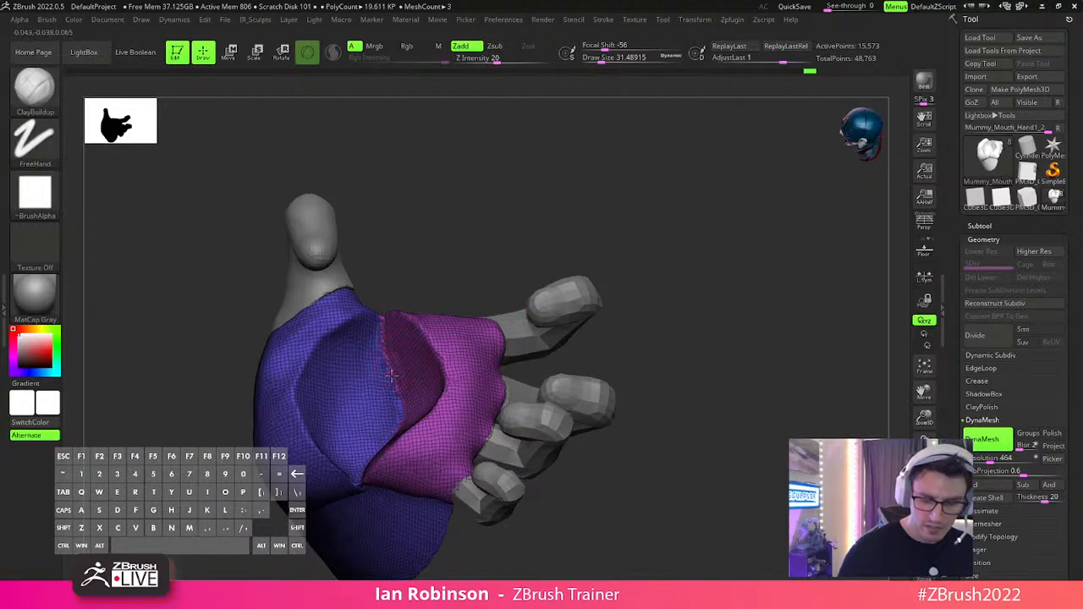
pyautogui.moveTo(427, 338); pyautogui.dragTo(393, 410, button='right')
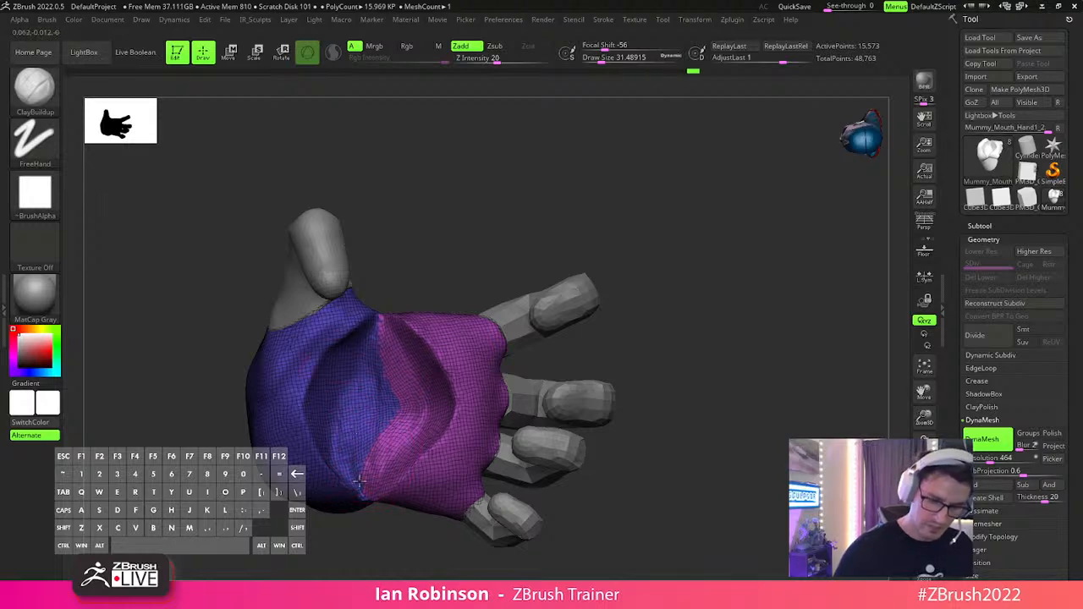
pyautogui.moveTo(804, 370); pyautogui.dragTo(729, 345)
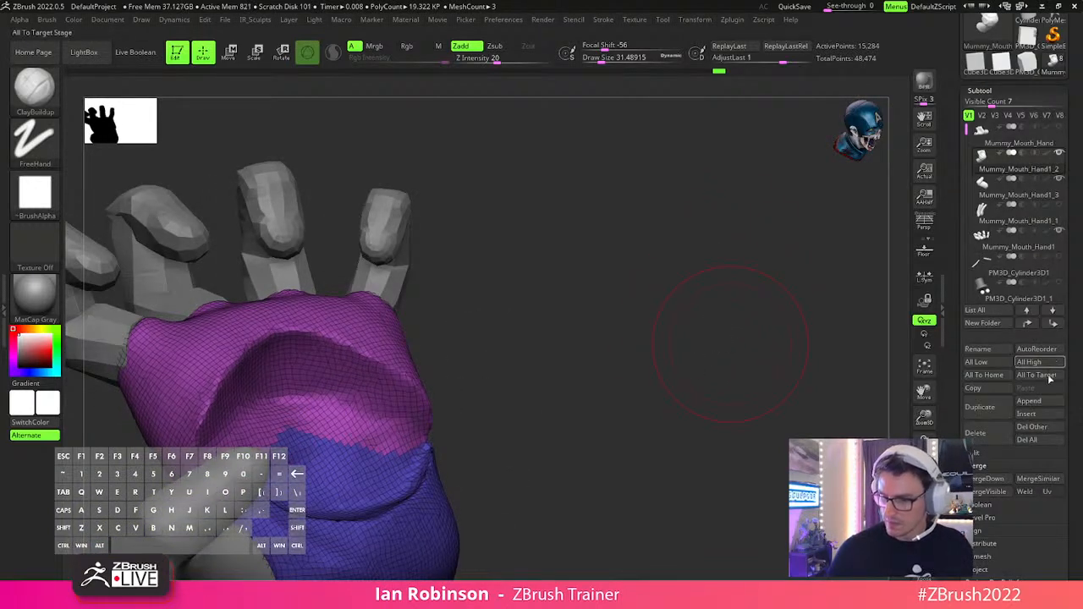
# Delete the unneeded subtools PM3D_Cylinder3D1_1, PM3D_Sphere3D1 and PM3D_Cylinder3D1.
pyautogui.click(1014, 300)
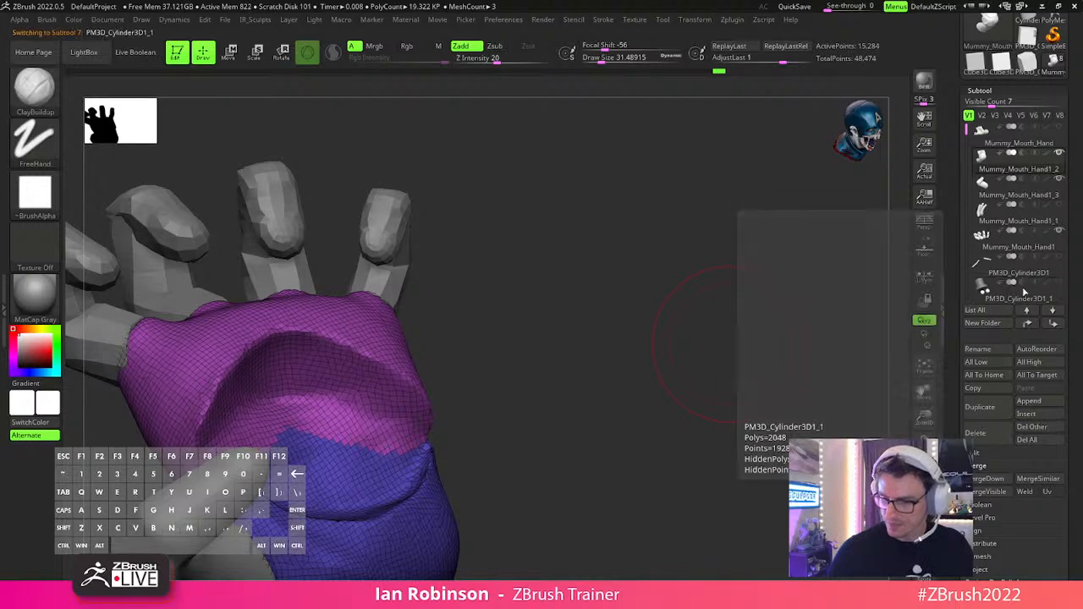
pyautogui.moveTo(703, 372)
pyautogui.keyDown('alt'); pyautogui.mouseDown()
pyautogui.moveTo(698, 423)
pyautogui.moveTo(713, 370)
pyautogui.mouseUp(); pyautogui.keyUp('alt')
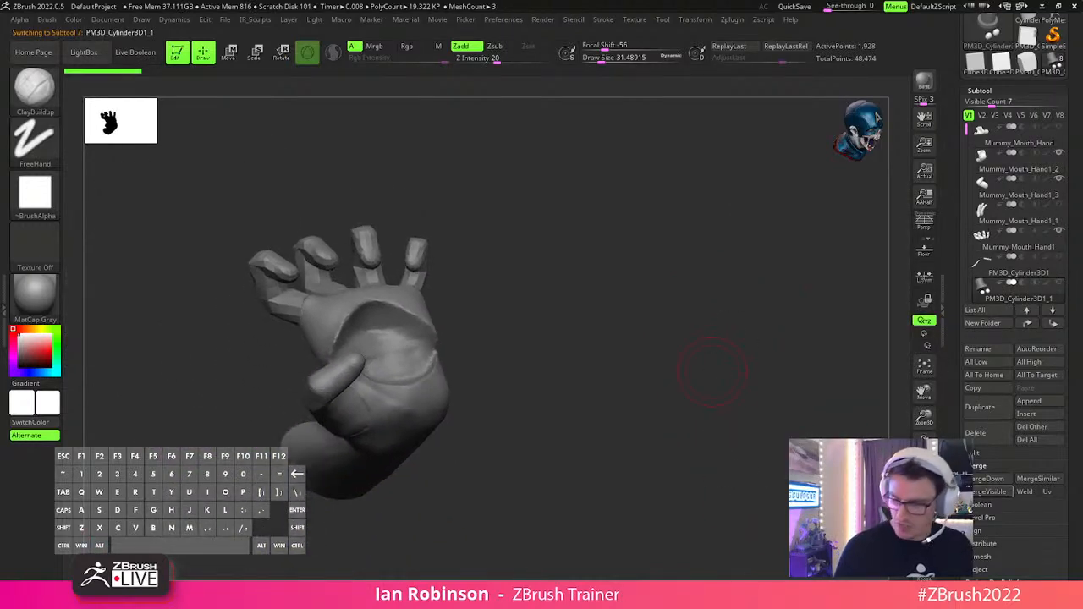
pyautogui.click(977, 434)
pyautogui.click(846, 452)
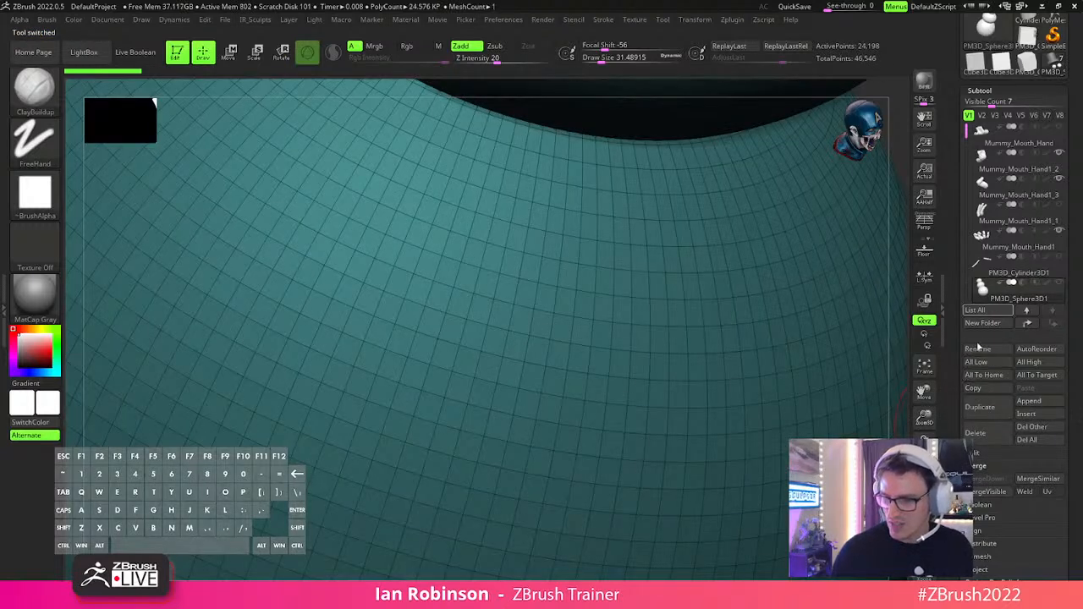
pyautogui.click(977, 433)
pyautogui.click(846, 453)
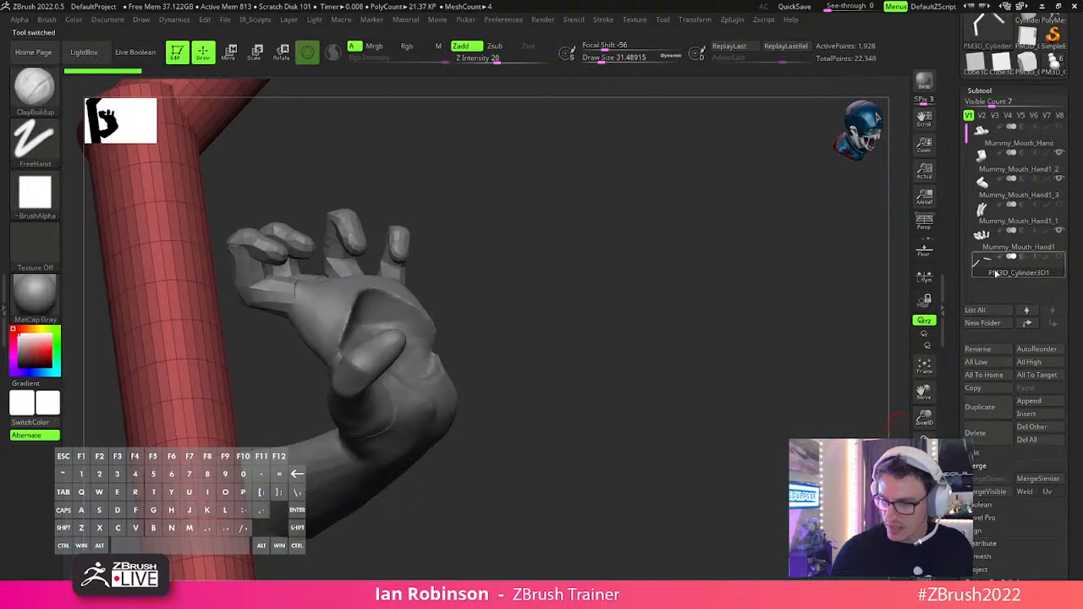
pyautogui.click(924, 549)
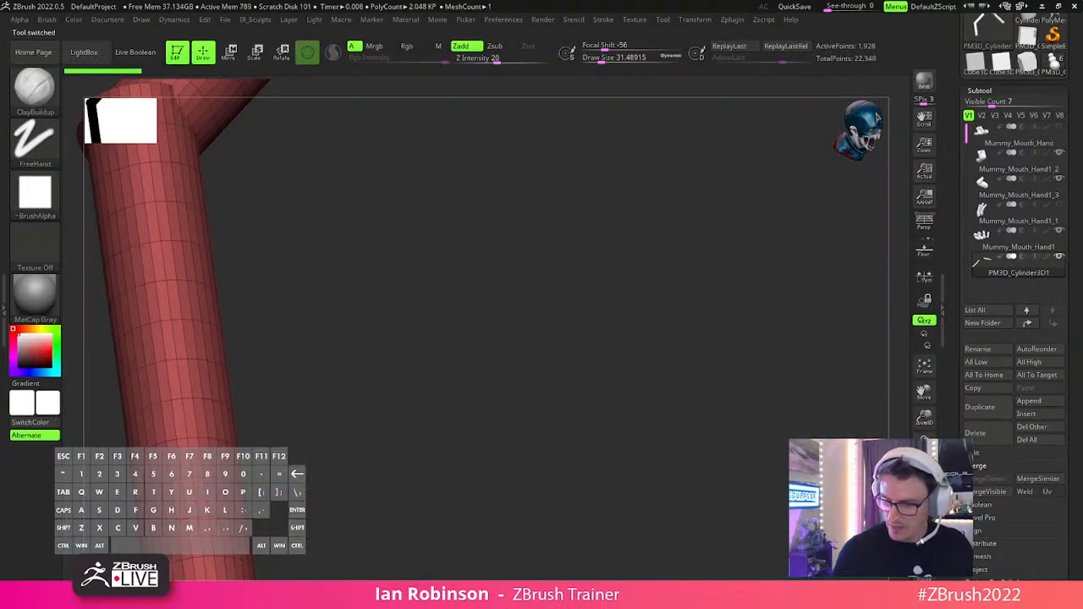
pyautogui.click(976, 433)
pyautogui.click(846, 453)
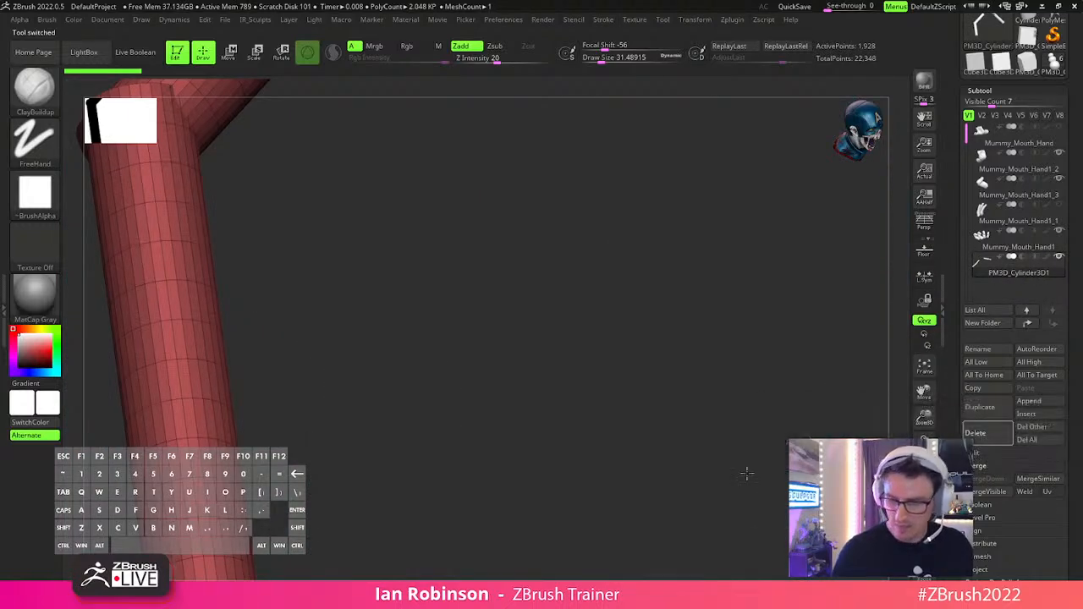
pyautogui.keyDown('alt'); pyautogui.moveTo(740, 370); pyautogui.dragTo(687, 457); pyautogui.keyUp('alt')
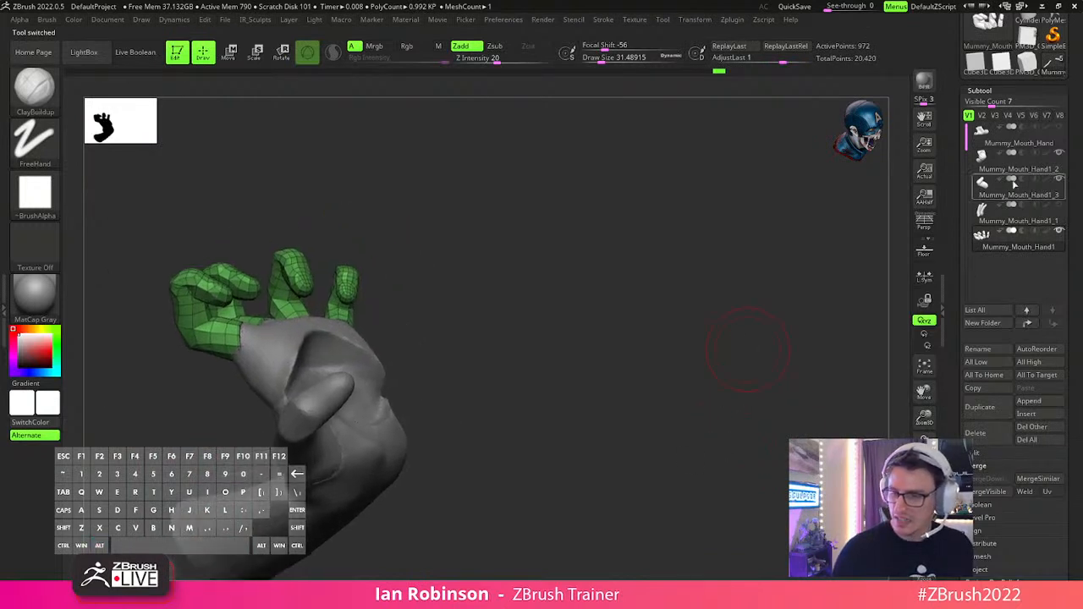
# Insert a Sphere3D subtool and compare its scale with the hand.
pyautogui.moveTo(1028, 169)
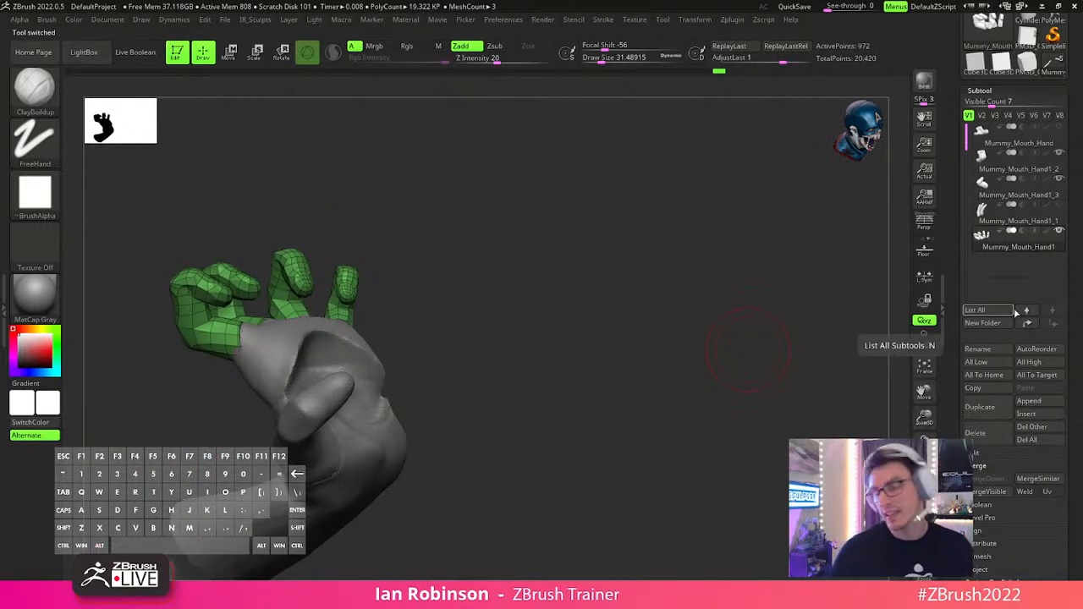
pyautogui.click(1027, 414)
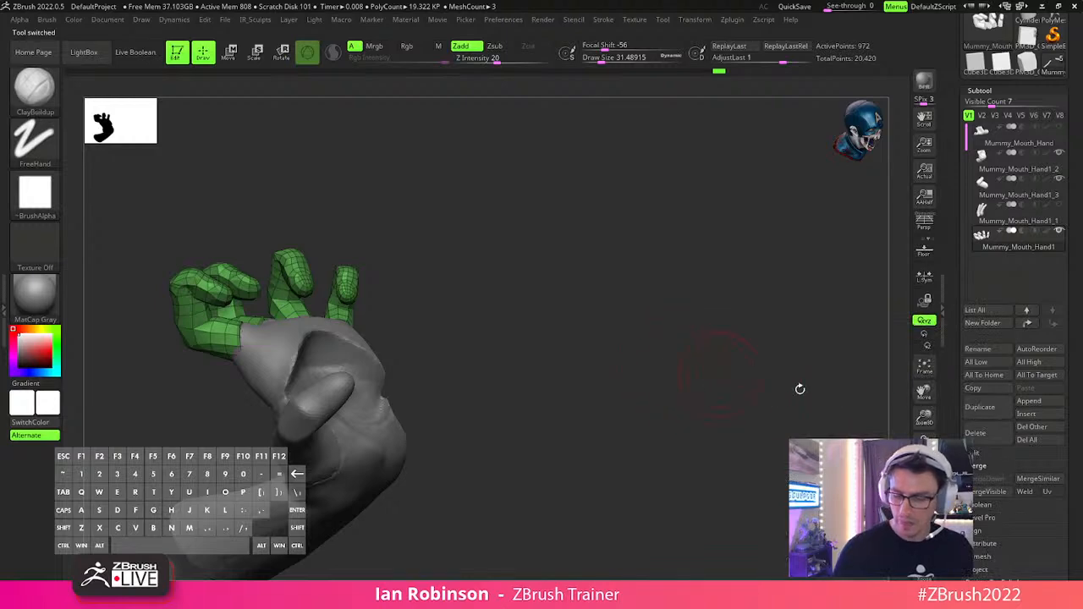
pyautogui.click(1037, 414)
pyautogui.click(1037, 414)
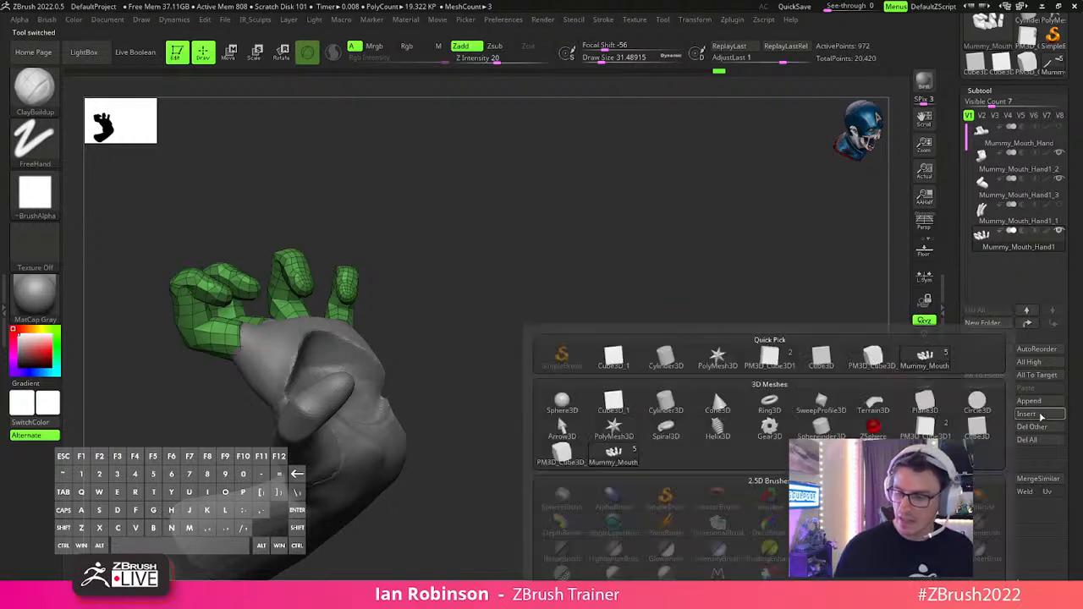
pyautogui.click(566, 401)
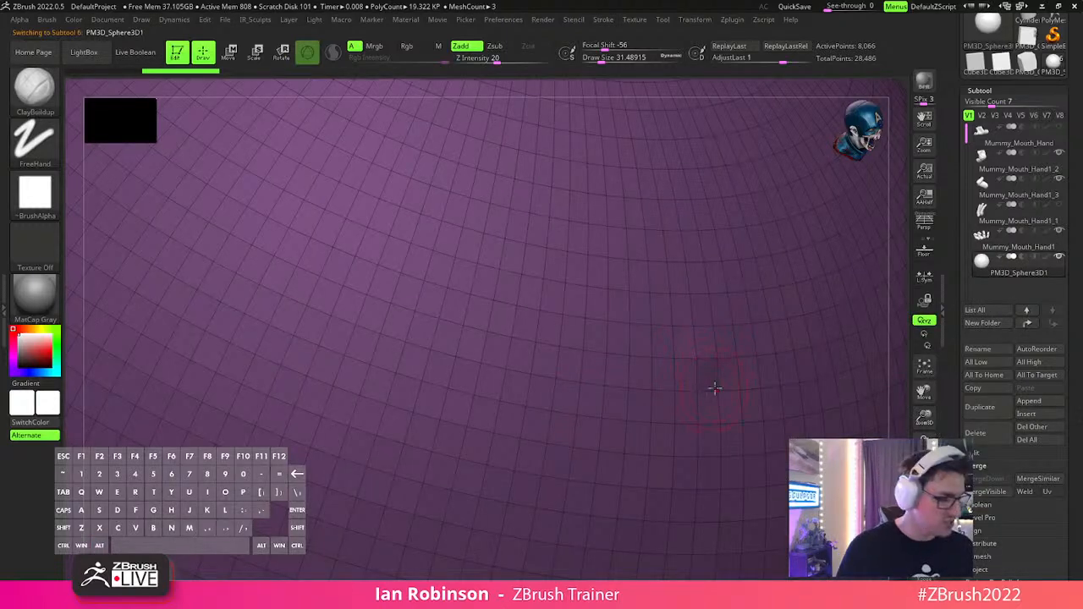
pyautogui.press('f')
pyautogui.press('f')
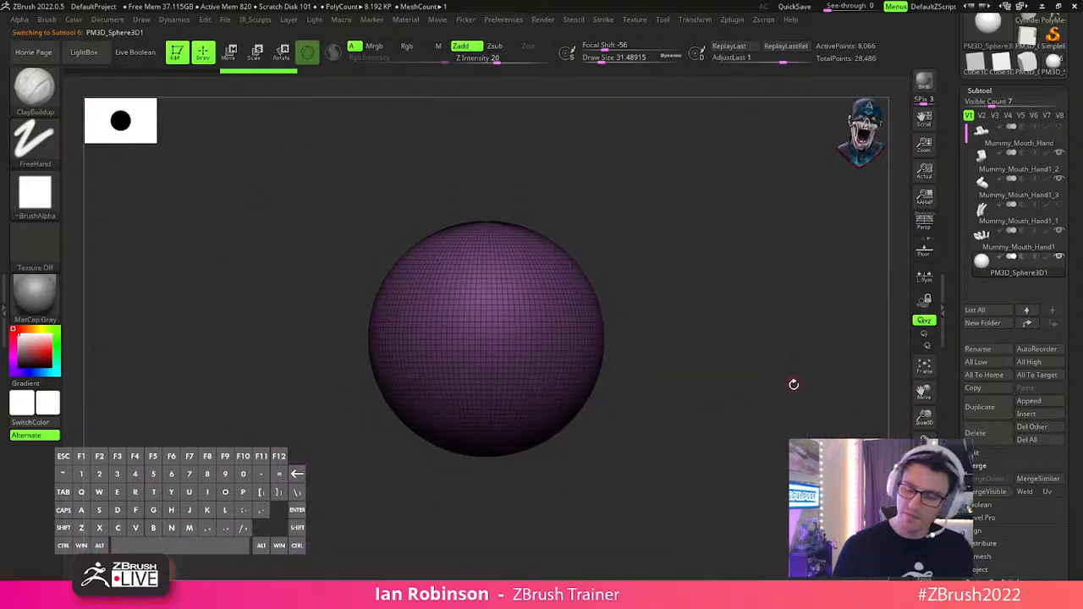
pyautogui.press('w')
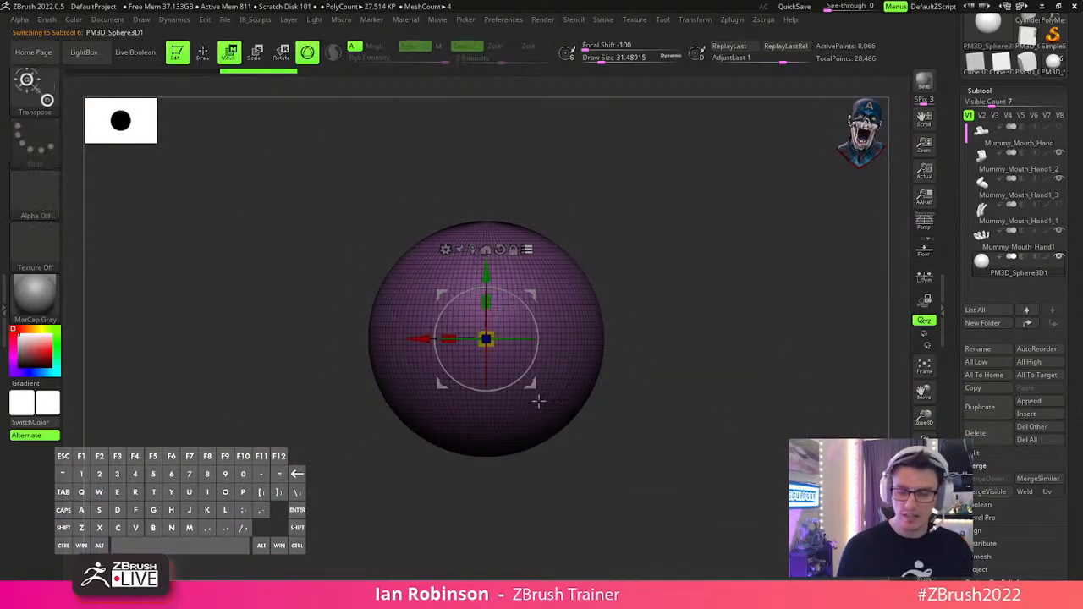
pyautogui.moveTo(535, 276); pyautogui.dragTo(348, 278)
pyautogui.moveTo(575, 344); pyautogui.dragTo(488, 346)
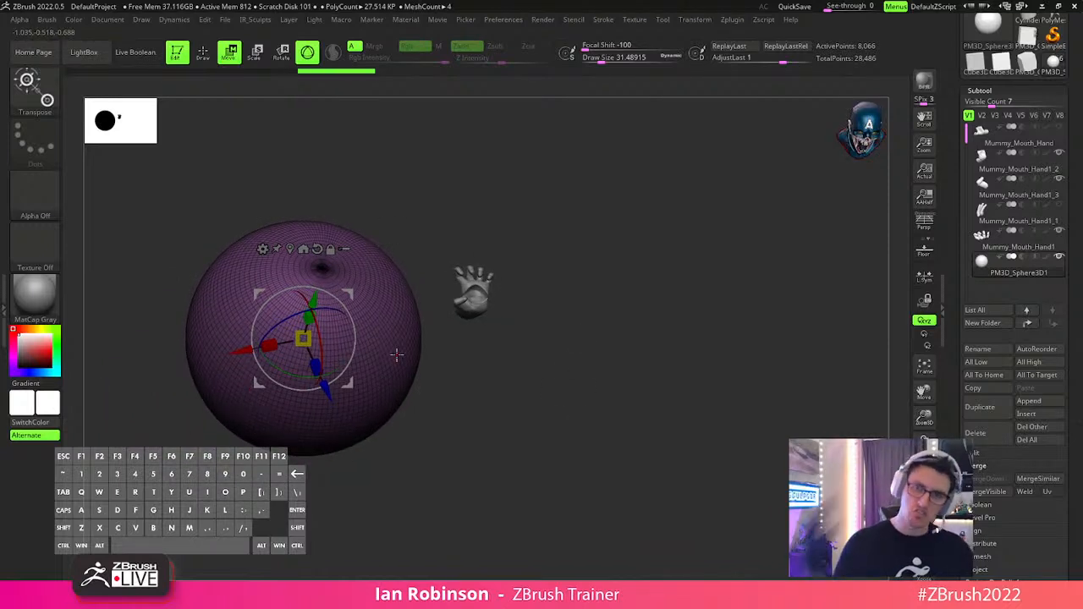
# Delete the inserted sphere subtool.
pyautogui.press('q')
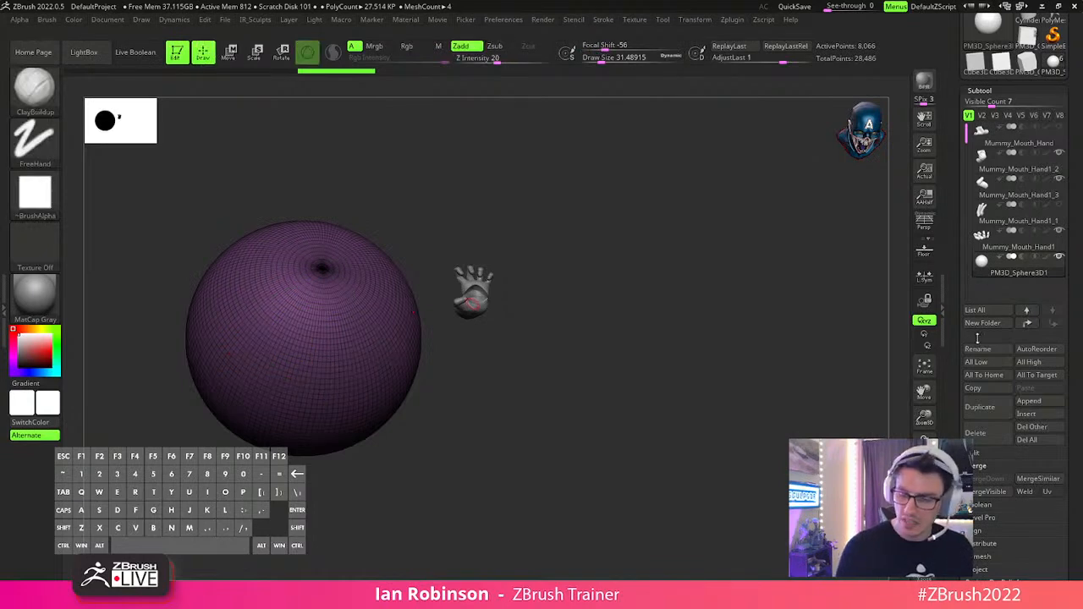
pyautogui.click(982, 433)
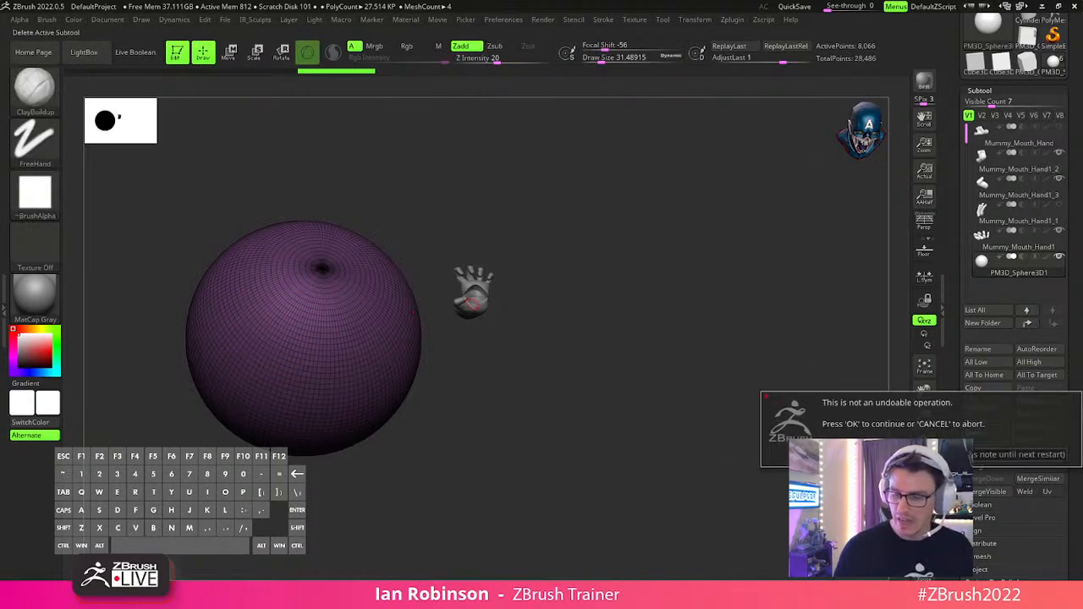
pyautogui.click(837, 454)
# Try moving the finger subtool with the gizmo, undo the move, and reposition the gizmo over the palm.
pyautogui.moveTo(627, 436); pyautogui.dragTo(708, 386)
pyautogui.press('w')
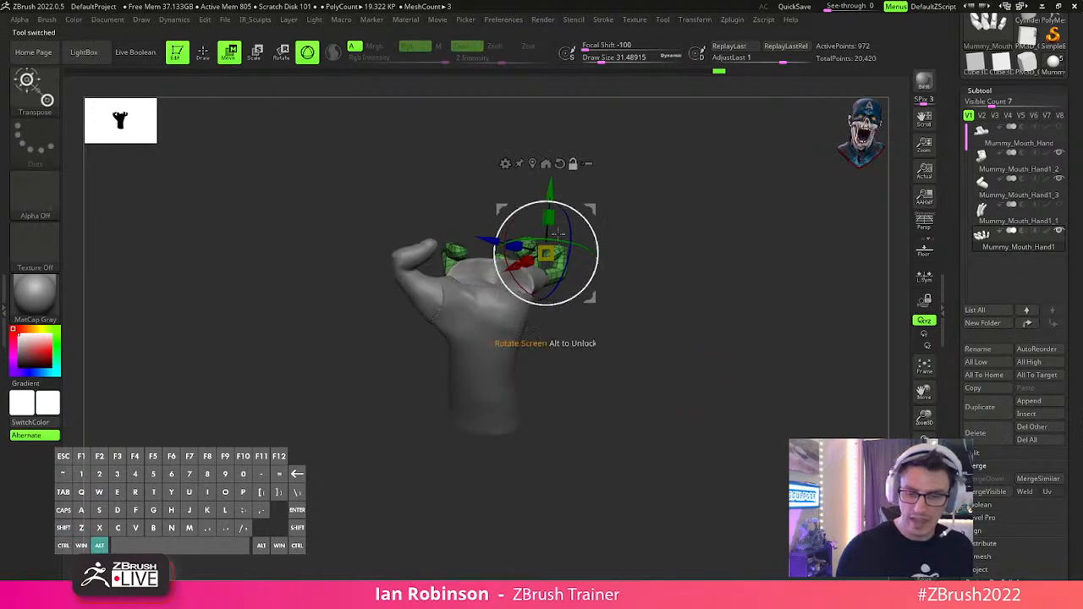
pyautogui.keyDown('alt'); pyautogui.moveTo(590, 209); pyautogui.dragTo(536, 247); pyautogui.keyUp('alt')
pyautogui.keyDown('alt'); pyautogui.click(508, 200); pyautogui.keyUp('alt')
pyautogui.keyDown('alt'); pyautogui.click(480, 201); pyautogui.keyUp('alt')
pyautogui.moveTo(535, 232); pyautogui.dragTo(534, 210)
pyautogui.hotkey('ctrl', 'z')
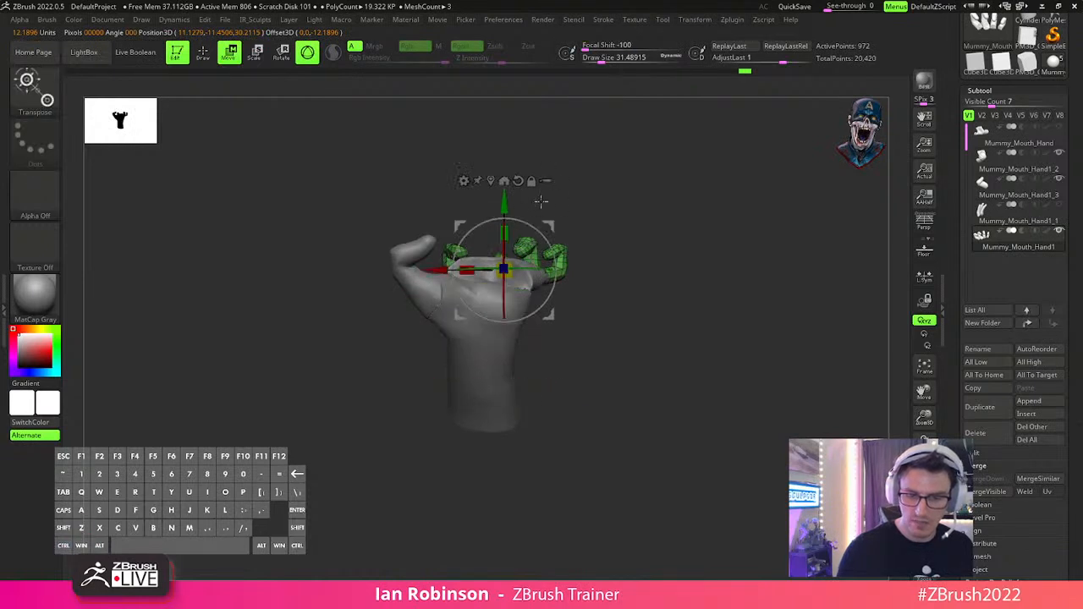
pyautogui.keyDown('alt'); pyautogui.moveTo(550, 306); pyautogui.dragTo(538, 333); pyautogui.keyUp('alt')
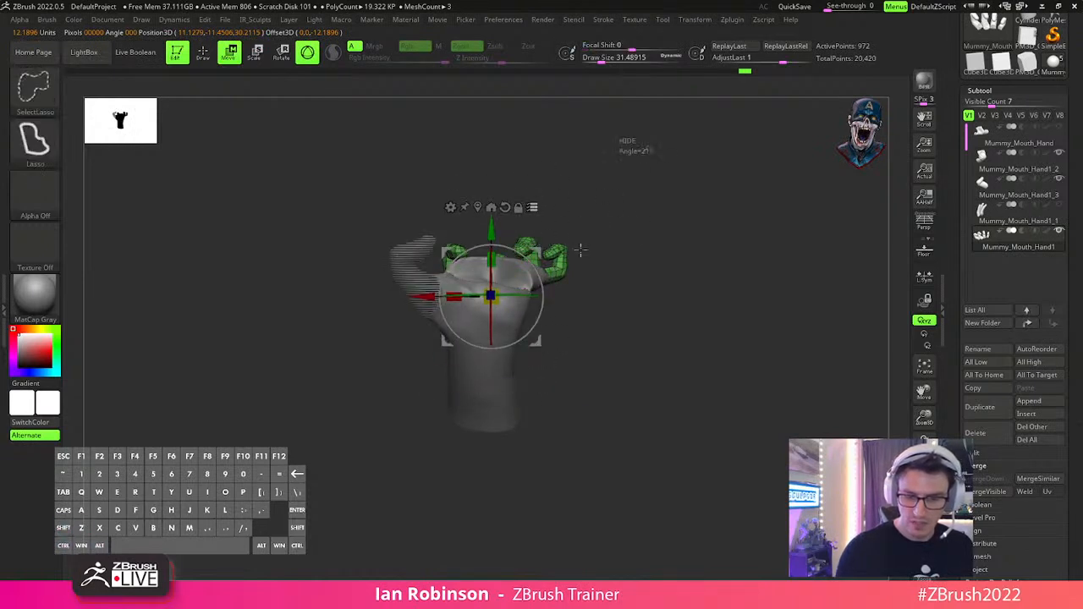
pyautogui.keyDown('shift'); pyautogui.moveTo(370, 491); pyautogui.dragTo(713, 302); pyautogui.keyUp('shift')
pyautogui.moveTo(556, 317); pyautogui.dragTo(755, 350)
pyautogui.moveTo(538, 343); pyautogui.dragTo(540, 326)
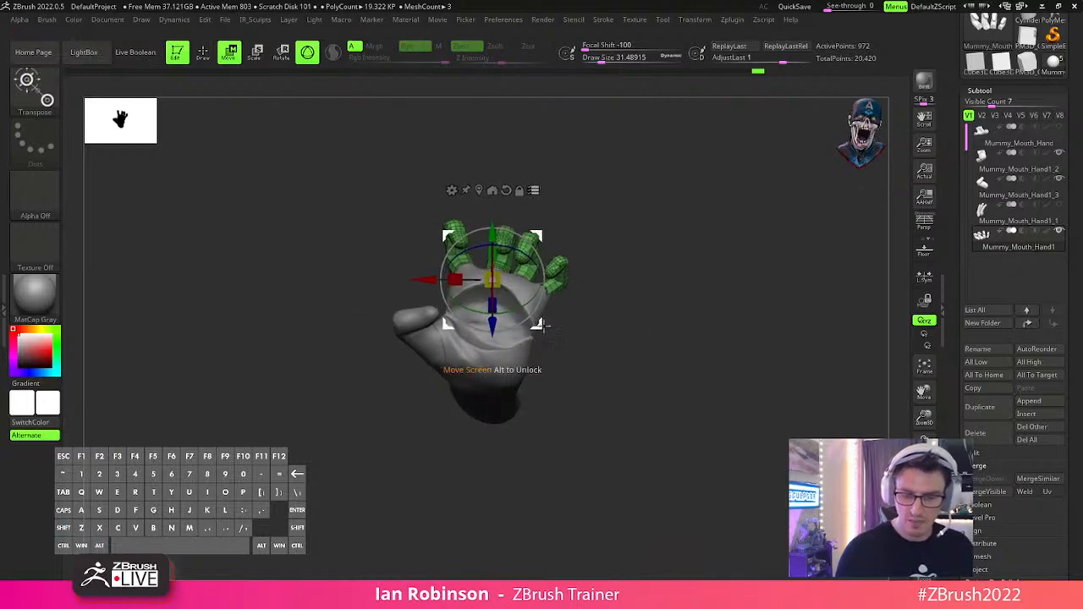
# Combine the visible hand subtools into one temporary mesh with Transpose Master's TPoseMesh.
pyautogui.press('q')
pyautogui.click(733, 20)
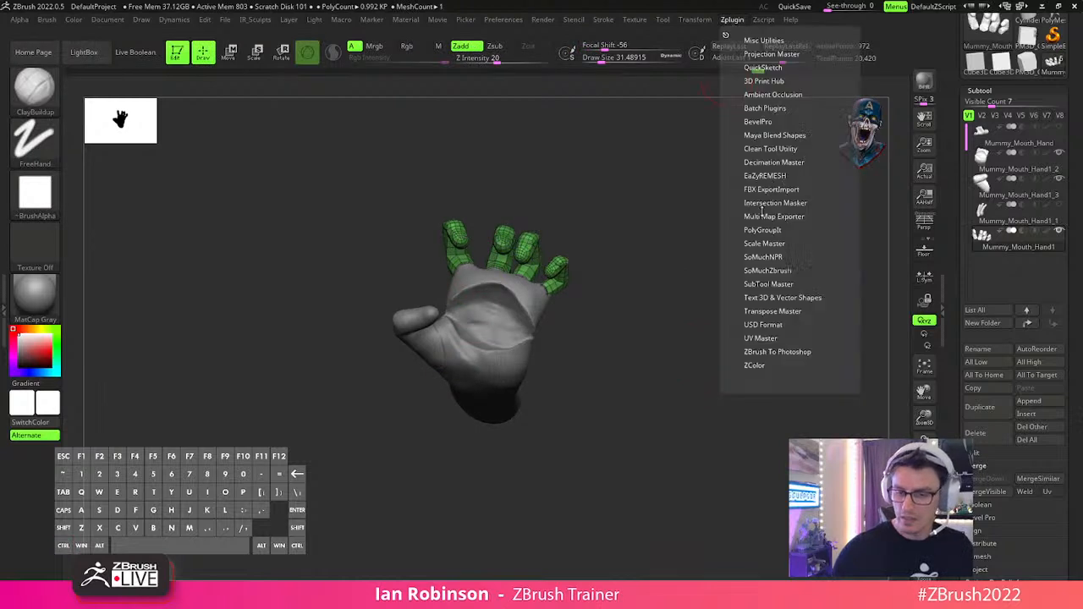
pyautogui.click(773, 311)
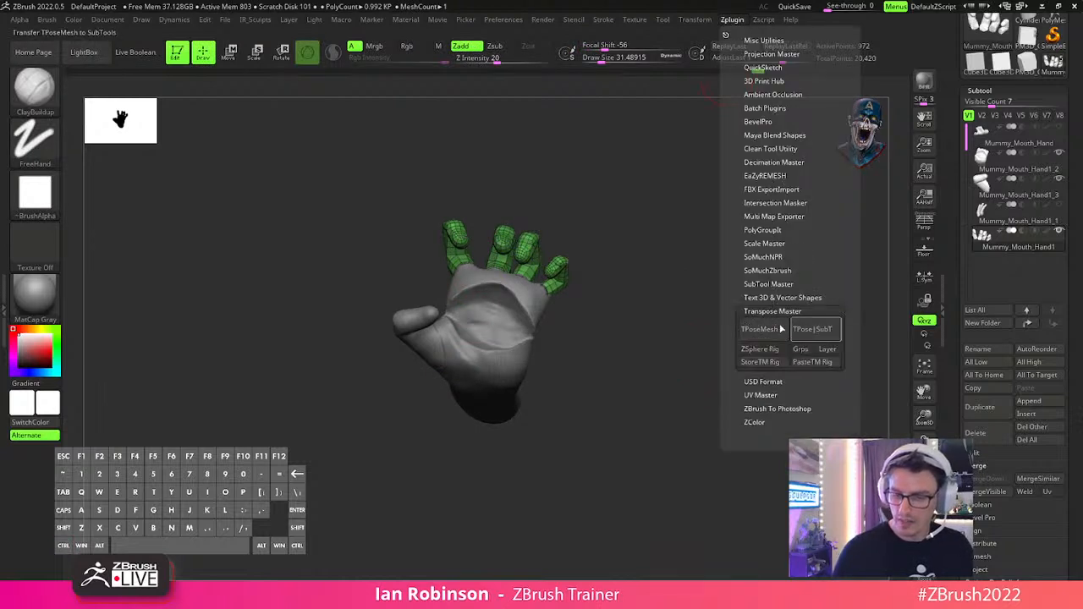
pyautogui.click(761, 330)
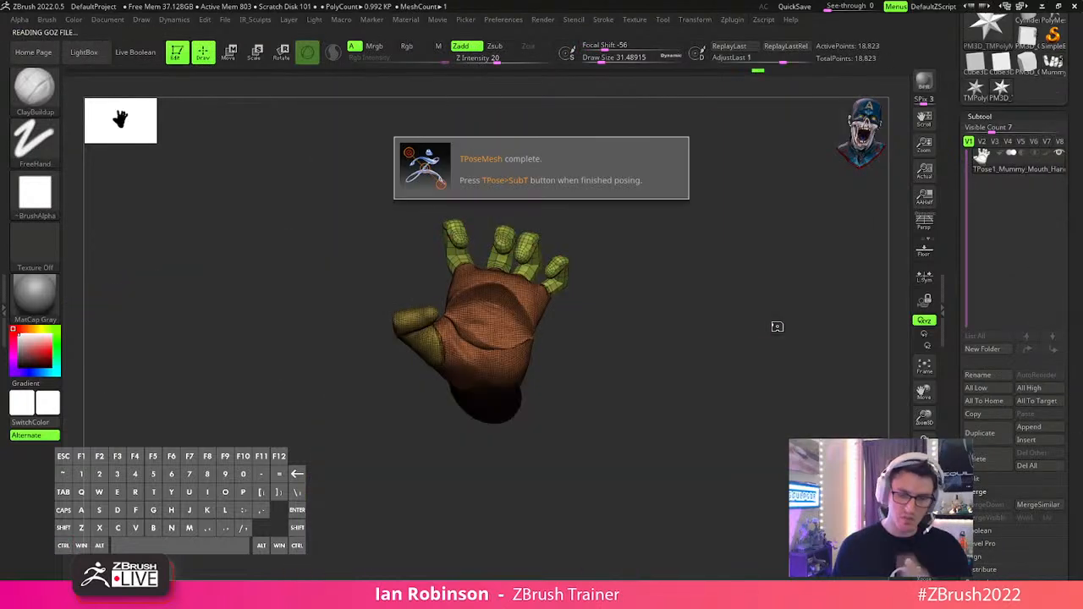
# Unify the combined hand mesh and transfer the new scale back to the original subtools with TPose|SubT.
pyautogui.click(981, 116)
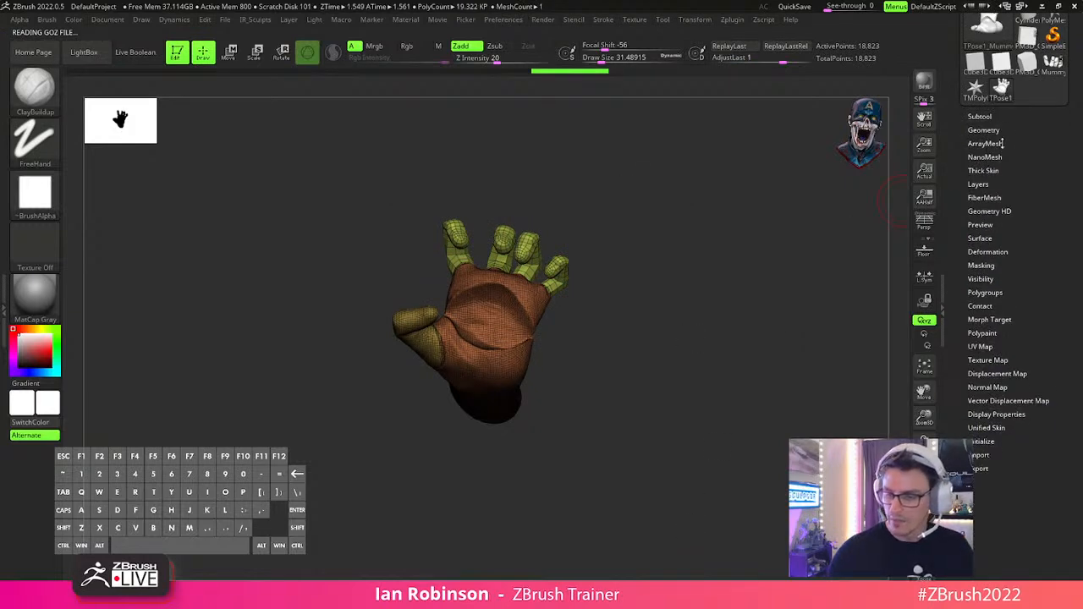
pyautogui.click(995, 252)
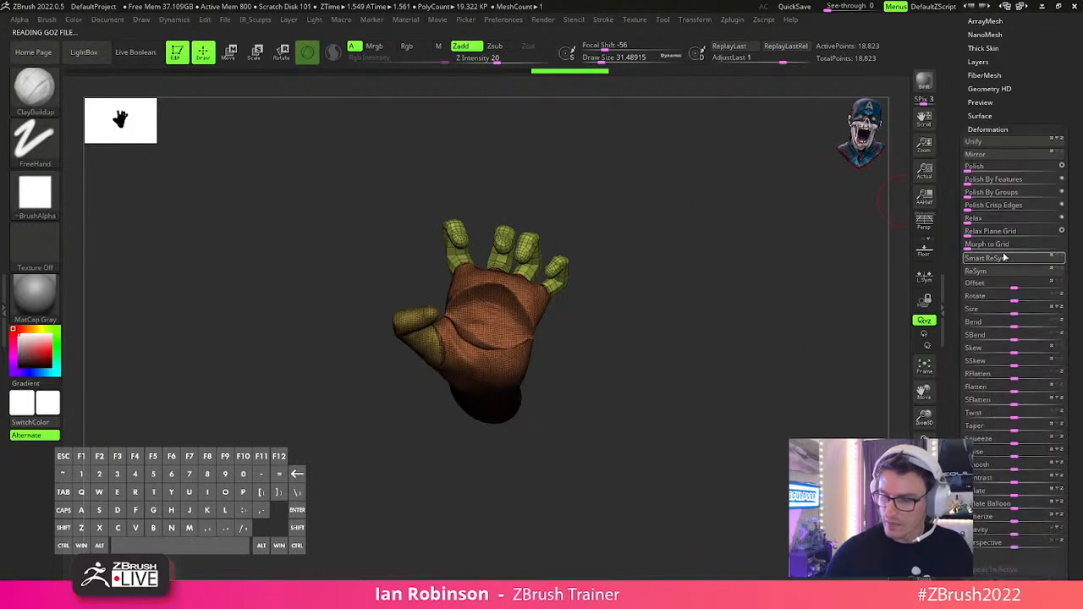
pyautogui.click(1000, 143)
pyautogui.press('f')
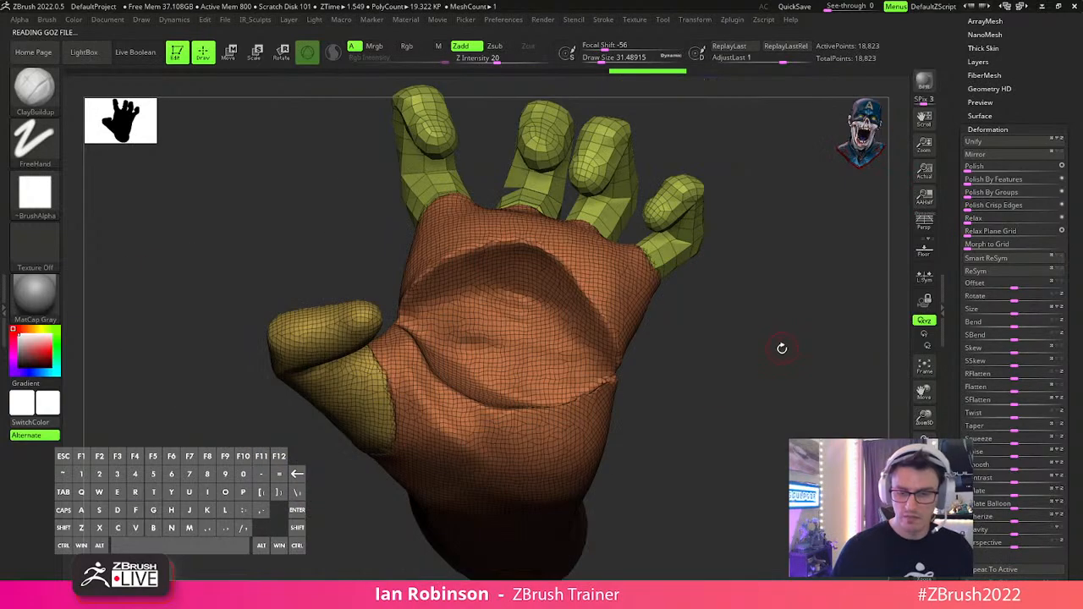
pyautogui.click(732, 20)
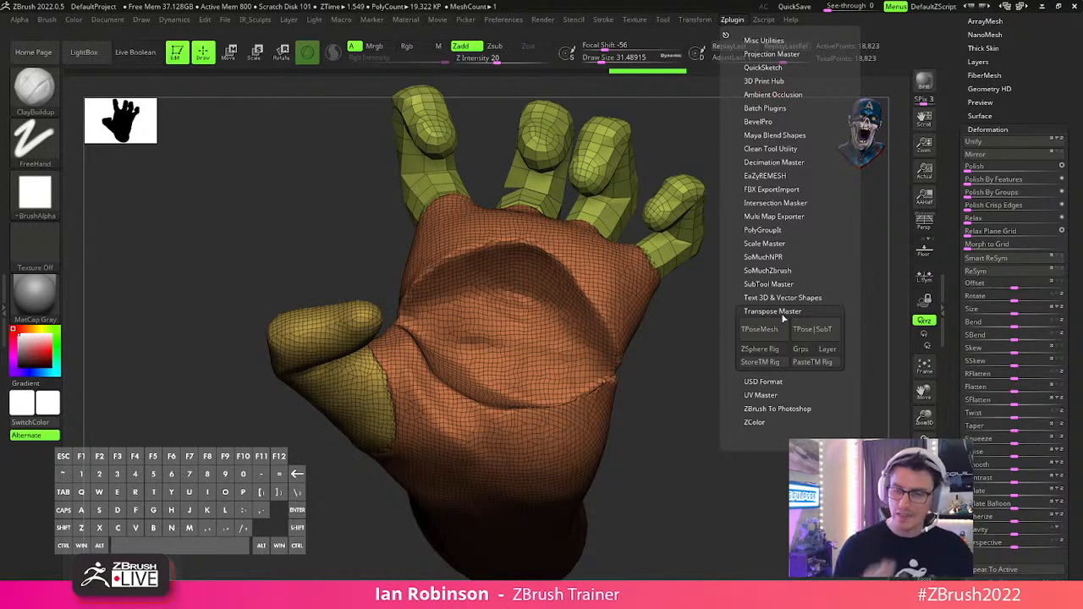
pyautogui.click(820, 330)
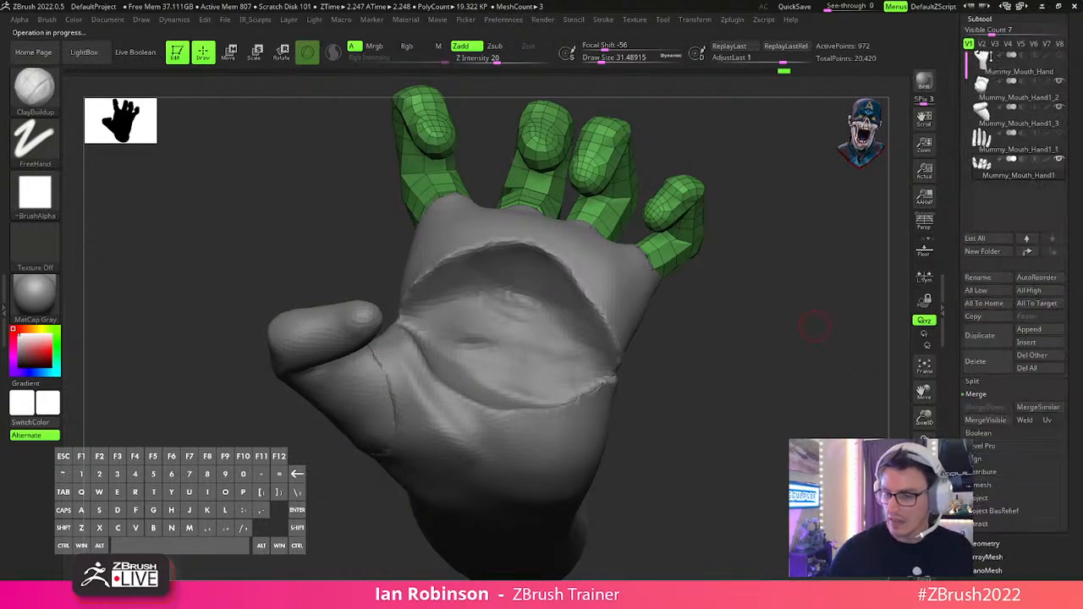
# Append a Sphere3D subtool to the mummy hand and frame it for transforming.
pyautogui.click(1037, 344)
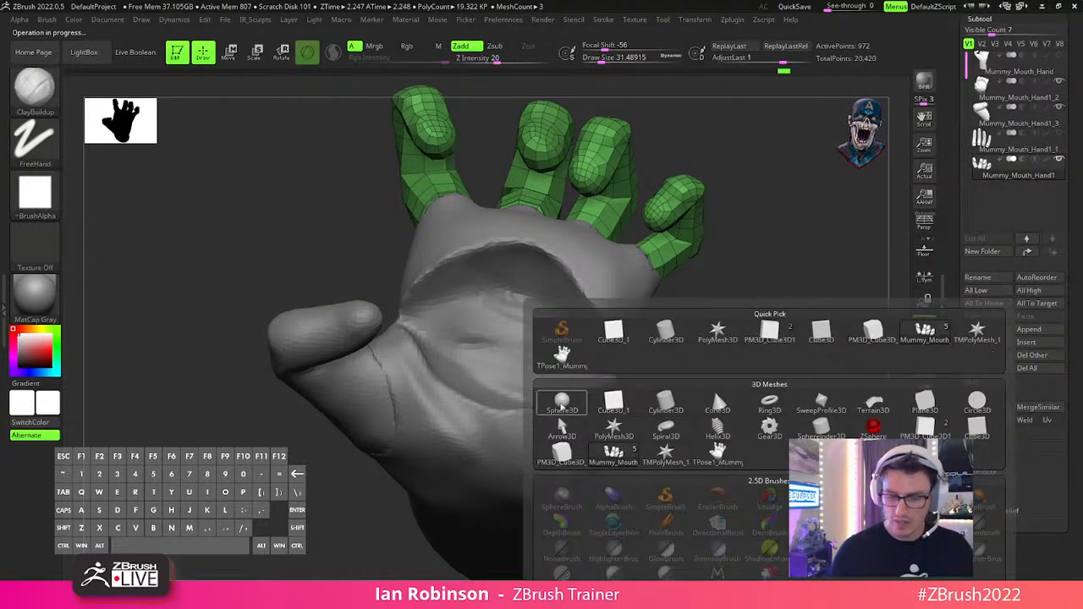
pyautogui.click(562, 406)
pyautogui.press('f')
pyautogui.moveTo(778, 380); pyautogui.dragTo(829, 412)
pyautogui.press('w')
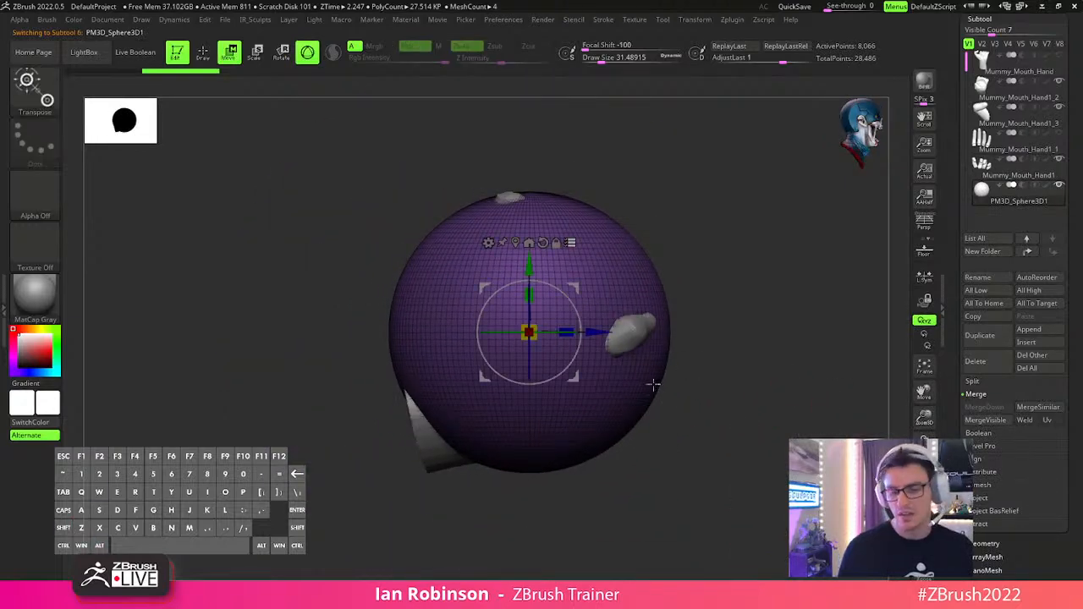
pyautogui.moveTo(581, 378)
pyautogui.mouseDown()
pyautogui.moveTo(465, 393)
pyautogui.moveTo(569, 375)
pyautogui.mouseUp()
pyautogui.keyDown('ctrl'); pyautogui.moveTo(582, 382); pyautogui.dragTo(736, 412, button='right'); pyautogui.keyUp('ctrl')
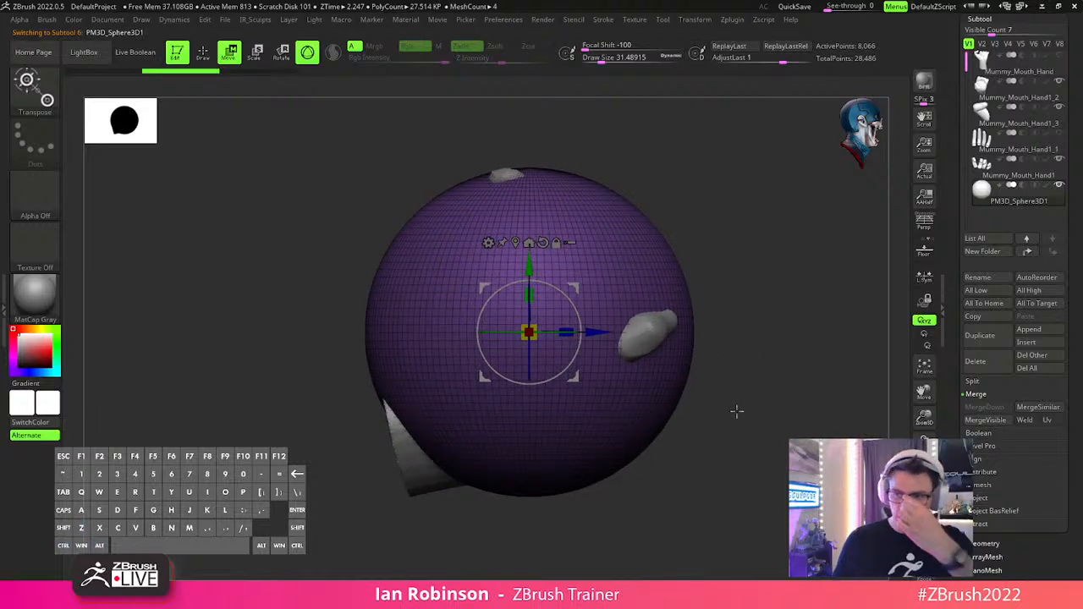
pyautogui.keyDown('ctrl'); pyautogui.moveTo(736, 411); pyautogui.dragTo(478, 343, button='right'); pyautogui.keyUp('ctrl')
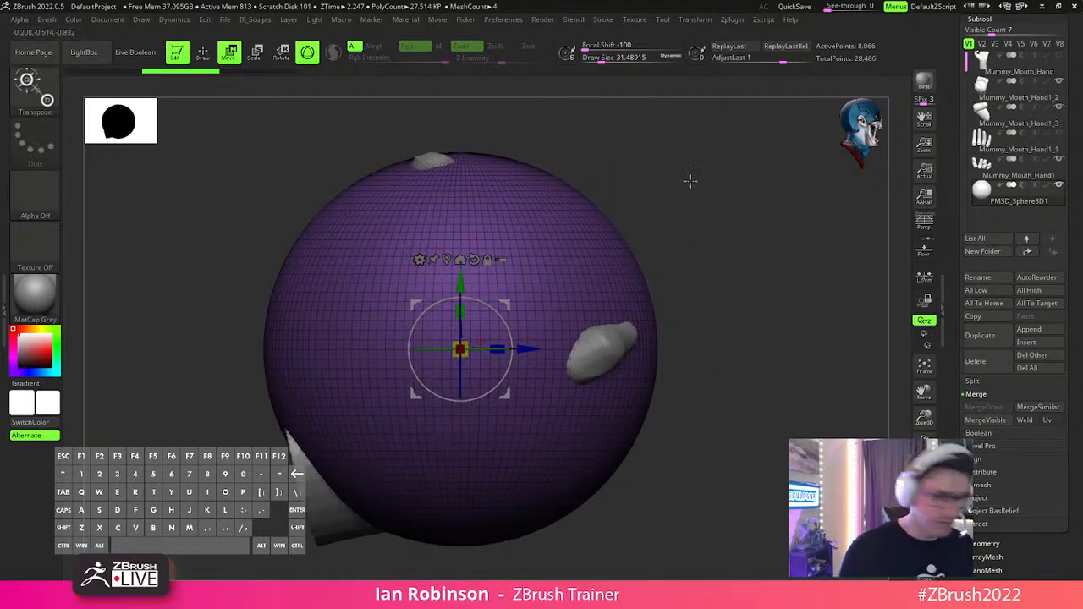
# DynaMesh the sphere at resolution 128 and squash it along two axes into a long, flattened ellipsoid.
pyautogui.press('q')
pyautogui.press('2')
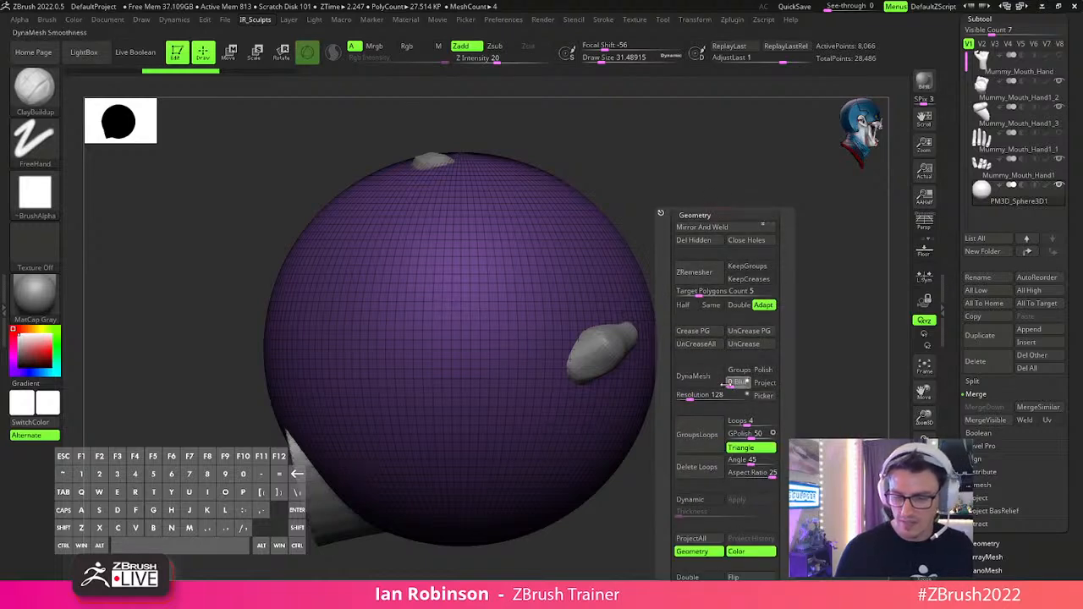
pyautogui.press('w')
pyautogui.keyDown('shift'); pyautogui.moveTo(507, 306); pyautogui.dragTo(531, 400); pyautogui.keyUp('shift')
pyautogui.moveTo(466, 370); pyautogui.dragTo(478, 233)
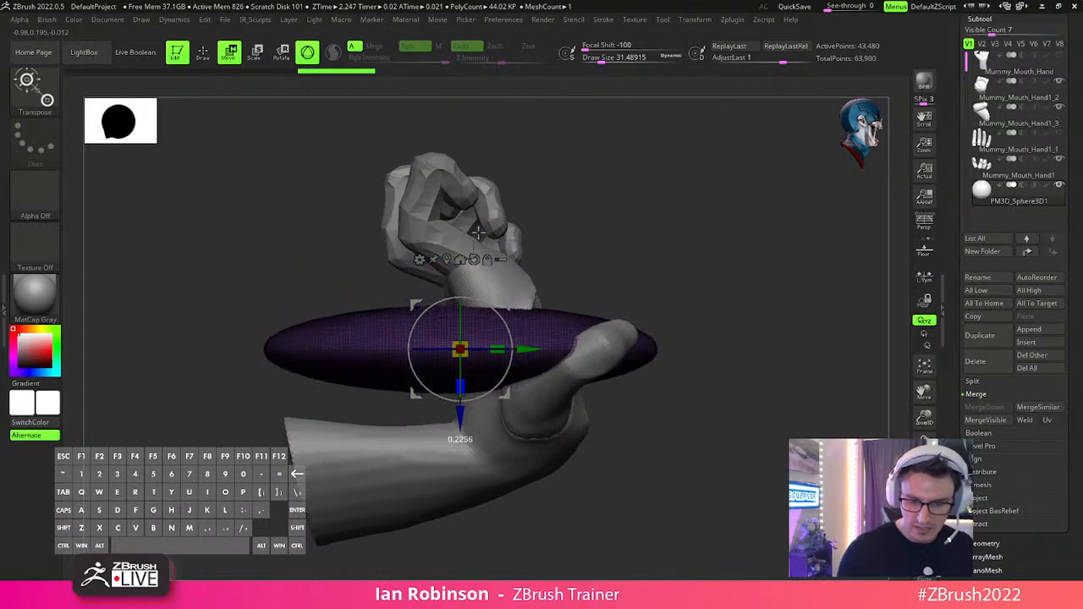
pyautogui.keyDown('shift'); pyautogui.moveTo(742, 309); pyautogui.dragTo(754, 441); pyautogui.keyUp('shift')
pyautogui.moveTo(466, 374); pyautogui.dragTo(472, 290)
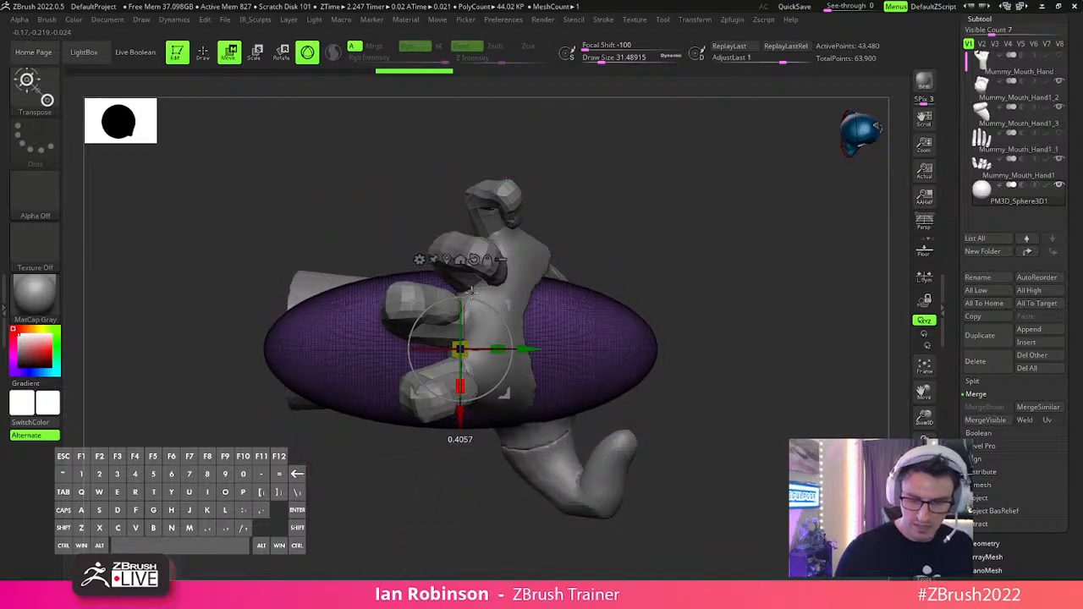
# Isolate the flattened ellipsoid and bend it along its length with the Transpose line.
pyautogui.press('q')
pyautogui.click(924, 542)
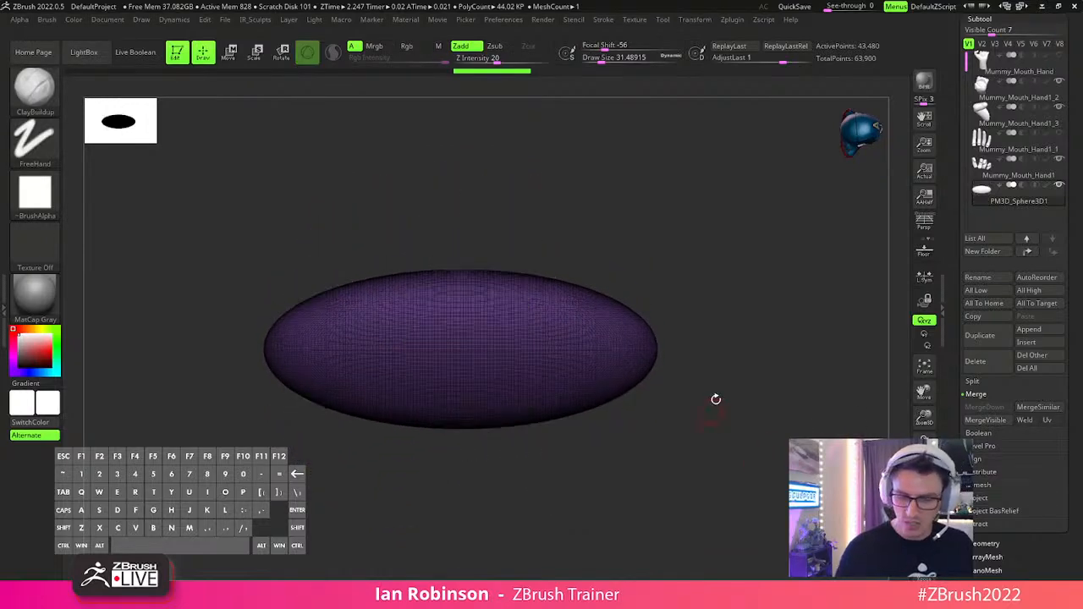
pyautogui.keyDown('alt'); pyautogui.moveTo(711, 410); pyautogui.dragTo(749, 431); pyautogui.keyUp('alt')
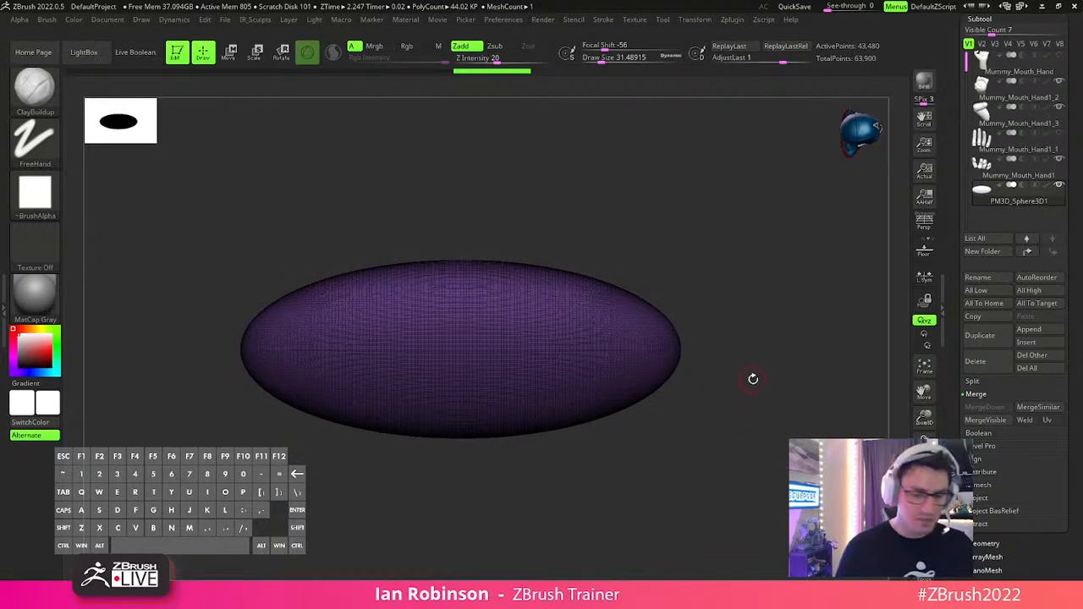
pyautogui.press('w')
pyautogui.press('y')
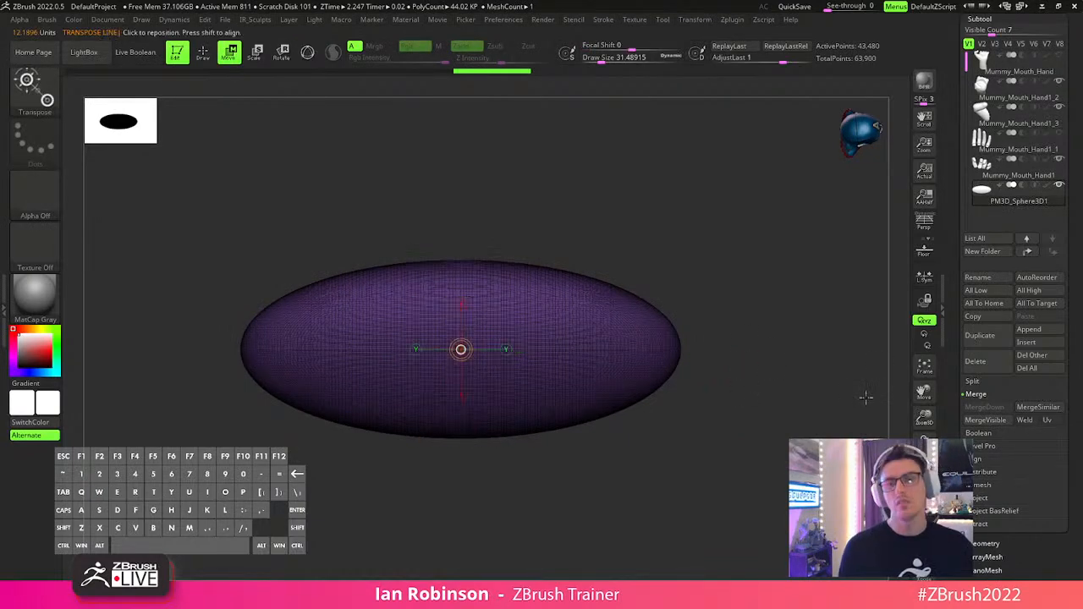
pyautogui.keyDown('shift'); pyautogui.moveTo(242, 349); pyautogui.dragTo(677, 352); pyautogui.keyUp('shift')
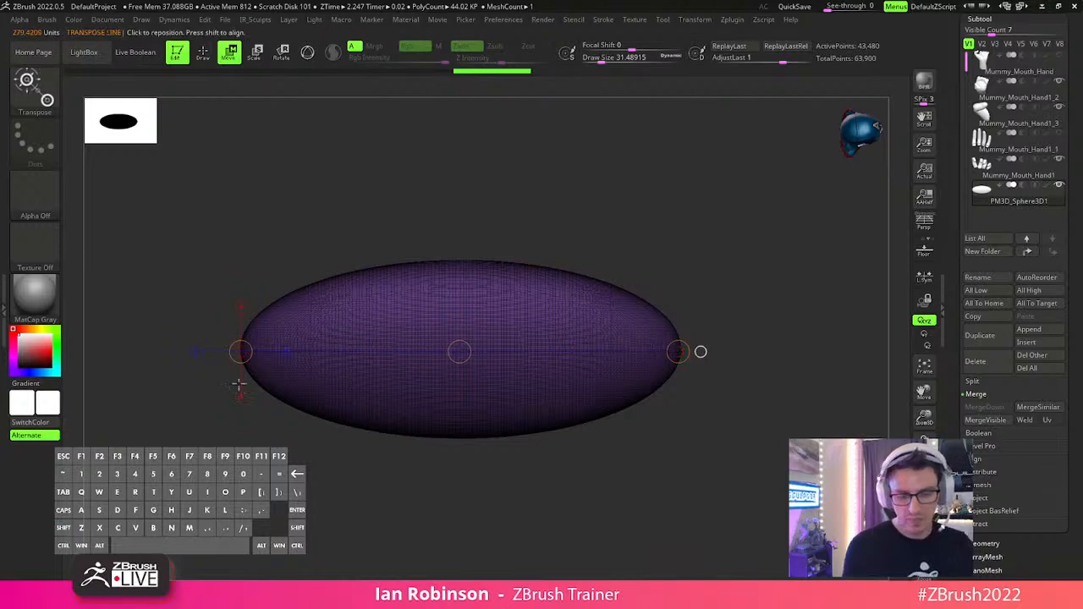
pyautogui.moveTo(743, 484); pyautogui.dragTo(550, 373)
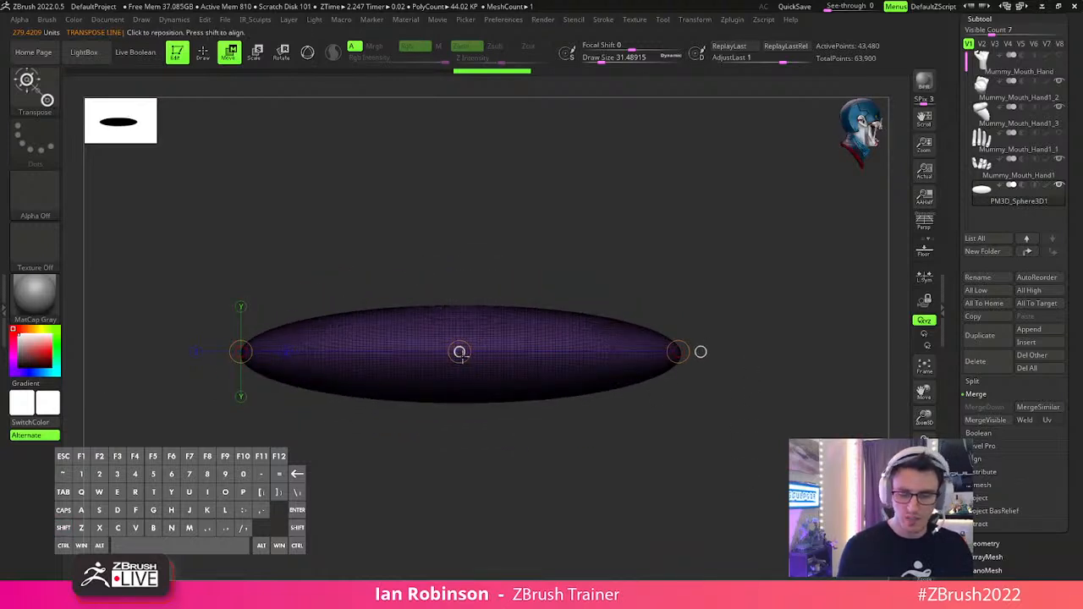
pyautogui.moveTo(458, 352); pyautogui.dragTo(662, 356)
pyautogui.moveTo(539, 316)
pyautogui.keyDown('alt'); pyautogui.mouseDown()
pyautogui.moveTo(537, 345)
pyautogui.moveTo(539, 336)
pyautogui.mouseUp(); pyautogui.keyUp('alt')
pyautogui.press('q')
# Reshape the ellipsoid into a tongue with the Move brush, widening one end and tapering towards the other.
pyautogui.moveTo(757, 368); pyautogui.dragTo(771, 525)
pyautogui.keyDown('alt'); pyautogui.moveTo(656, 310); pyautogui.dragTo(650, 425); pyautogui.keyUp('alt')
pyautogui.press('b')
pyautogui.press('m')
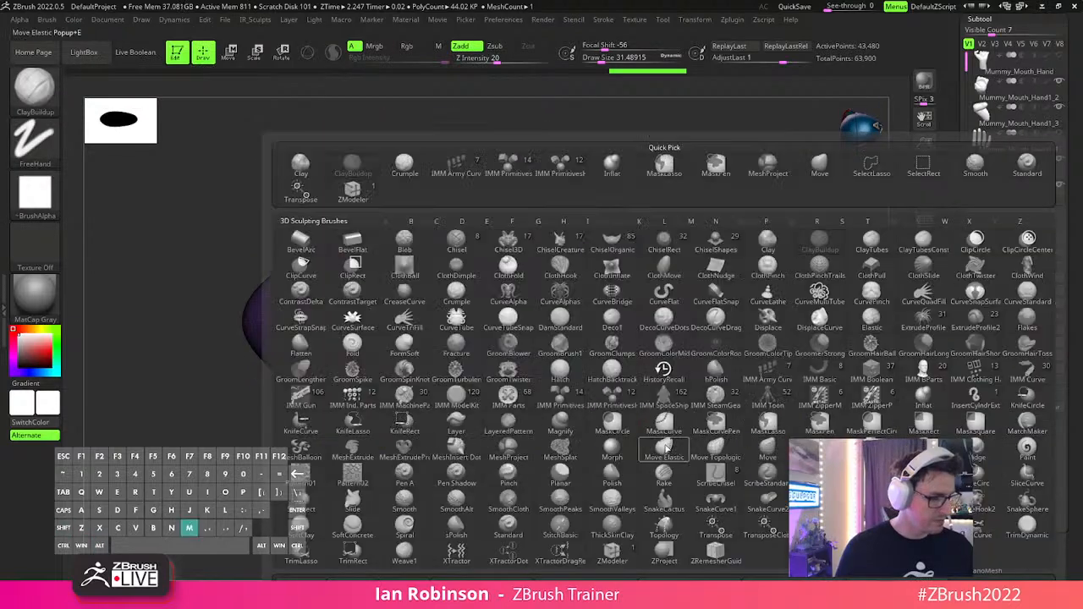
pyautogui.press('v')
pyautogui.press('s')
pyautogui.moveTo(640, 298); pyautogui.dragTo(551, 248)
pyautogui.press('s')
pyautogui.moveTo(307, 260); pyautogui.dragTo(296, 234)
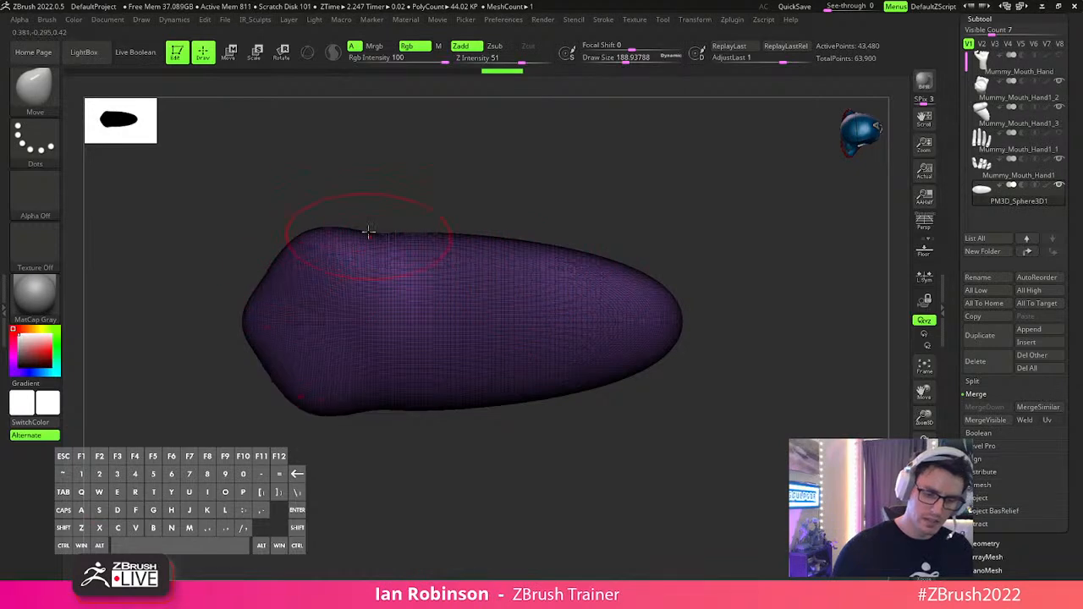
pyautogui.moveTo(375, 230); pyautogui.dragTo(401, 223)
pyautogui.moveTo(498, 212)
pyautogui.mouseDown()
pyautogui.moveTo(701, 157)
pyautogui.moveTo(747, 198)
pyautogui.moveTo(767, 353)
pyautogui.moveTo(491, 391)
pyautogui.moveTo(514, 389)
pyautogui.moveTo(586, 498)
pyautogui.mouseUp()
# Hide the polyframe, sculpt the tongue's underside along its centre with ClayBuildup, and smooth the strokes.
pyautogui.hotkey('shift', 'f')
pyautogui.hotkey('shift', 'f')
pyautogui.press('b')
pyautogui.press('c')
pyautogui.press('b')
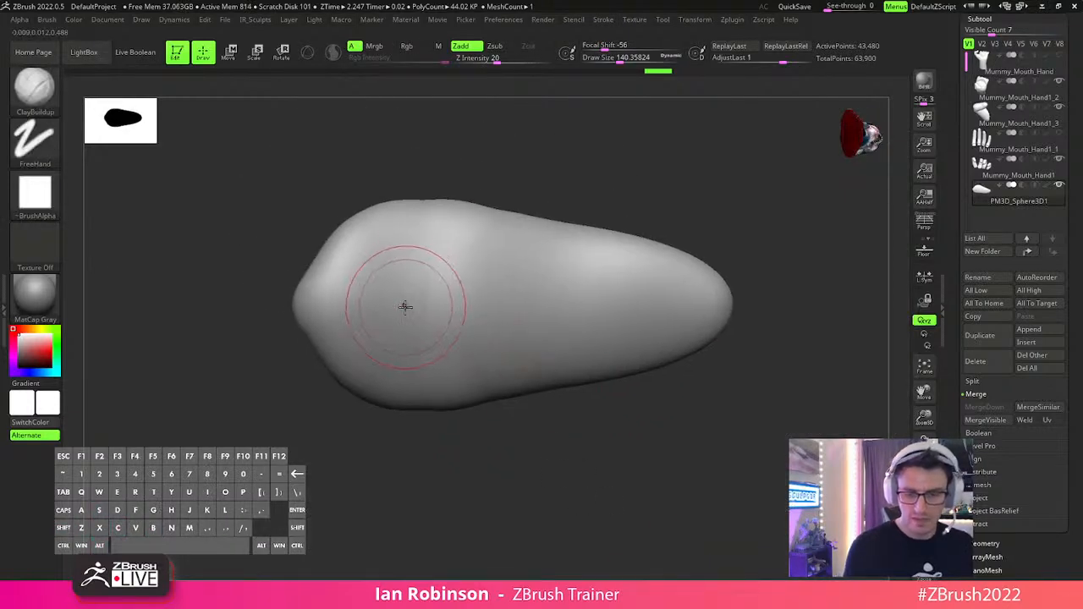
pyautogui.moveTo(615, 414)
pyautogui.mouseDown()
pyautogui.moveTo(701, 457)
pyautogui.moveTo(751, 427)
pyautogui.moveTo(742, 346)
pyautogui.moveTo(445, 225)
pyautogui.mouseUp()
pyautogui.moveTo(446, 188)
pyautogui.mouseDown()
pyautogui.moveTo(451, 505)
pyautogui.moveTo(449, 254)
pyautogui.moveTo(449, 482)
pyautogui.moveTo(448, 287)
pyautogui.moveTo(485, 406)
pyautogui.moveTo(481, 330)
pyautogui.moveTo(488, 432)
pyautogui.moveTo(456, 203)
pyautogui.mouseUp()
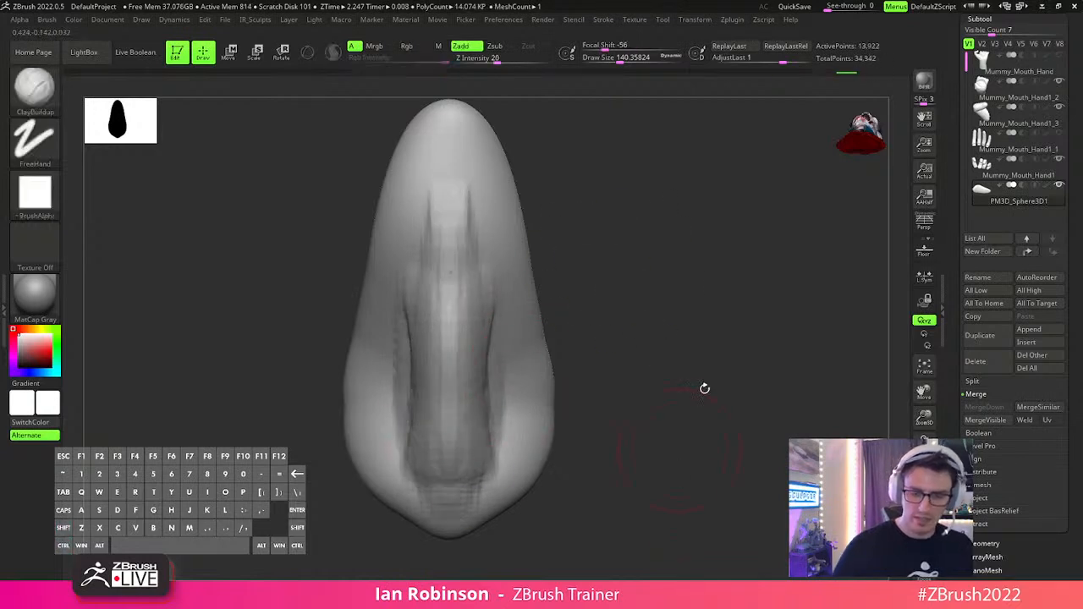
pyautogui.moveTo(692, 421); pyautogui.dragTo(697, 387)
pyautogui.moveTo(446, 373)
pyautogui.keyDown('shift'); pyautogui.mouseDown()
pyautogui.moveTo(460, 483)
pyautogui.moveTo(474, 457)
pyautogui.moveTo(442, 169)
pyautogui.moveTo(472, 372)
pyautogui.mouseUp(); pyautogui.keyUp('shift')
pyautogui.keyDown('alt'); pyautogui.moveTo(460, 314); pyautogui.dragTo(468, 464); pyautogui.keyUp('alt')
pyautogui.moveTo(470, 279)
pyautogui.mouseDown(button='right')
pyautogui.moveTo(524, 339)
pyautogui.moveTo(694, 387)
pyautogui.moveTo(778, 341)
pyautogui.moveTo(709, 296)
pyautogui.mouseUp(button='right')
# Carve a groove down the middle of the tongue's top with ClayBuildup and soften it with Smooth at Z Intensity 67.
pyautogui.press('s')
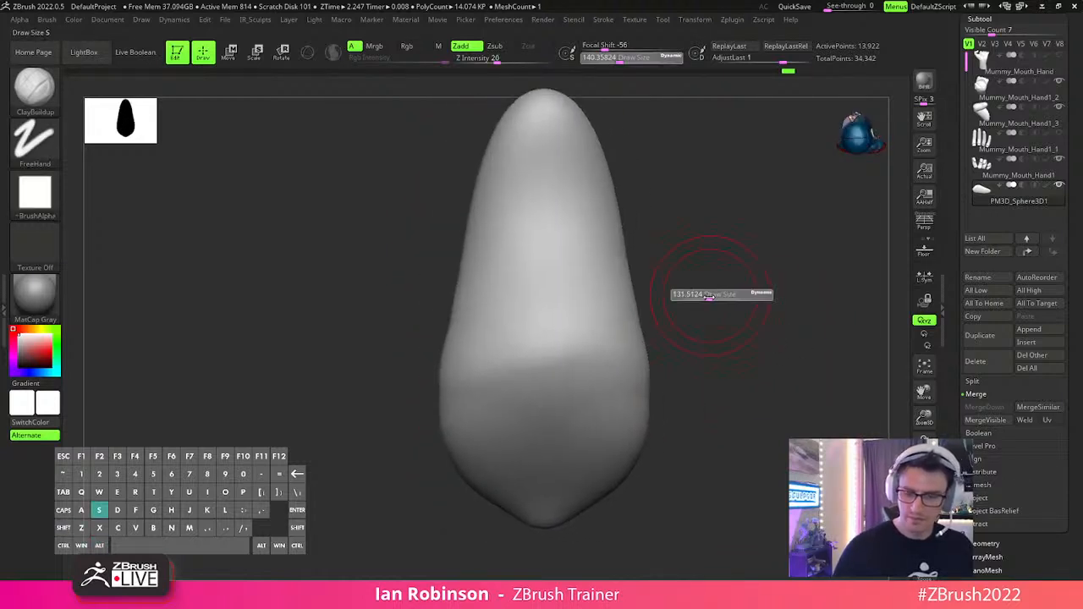
pyautogui.moveTo(704, 298); pyautogui.dragTo(699, 298)
pyautogui.keyDown('alt'); pyautogui.moveTo(545, 260); pyautogui.dragTo(546, 440); pyautogui.keyUp('alt')
pyautogui.press('shift')
pyautogui.press('shift')
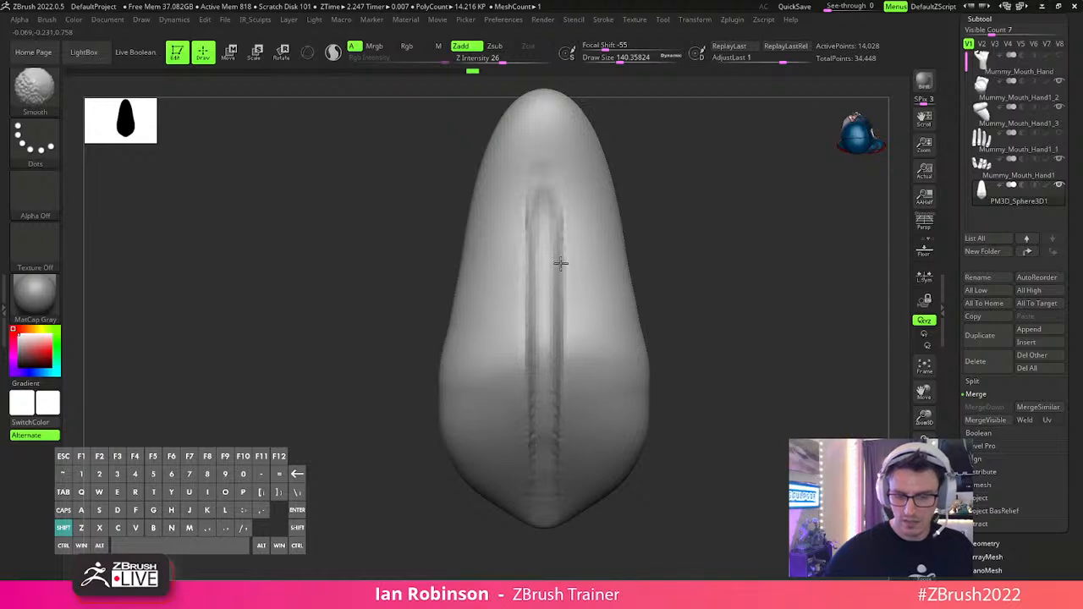
pyautogui.press('space')
pyautogui.moveTo(666, 305); pyautogui.dragTo(711, 305)
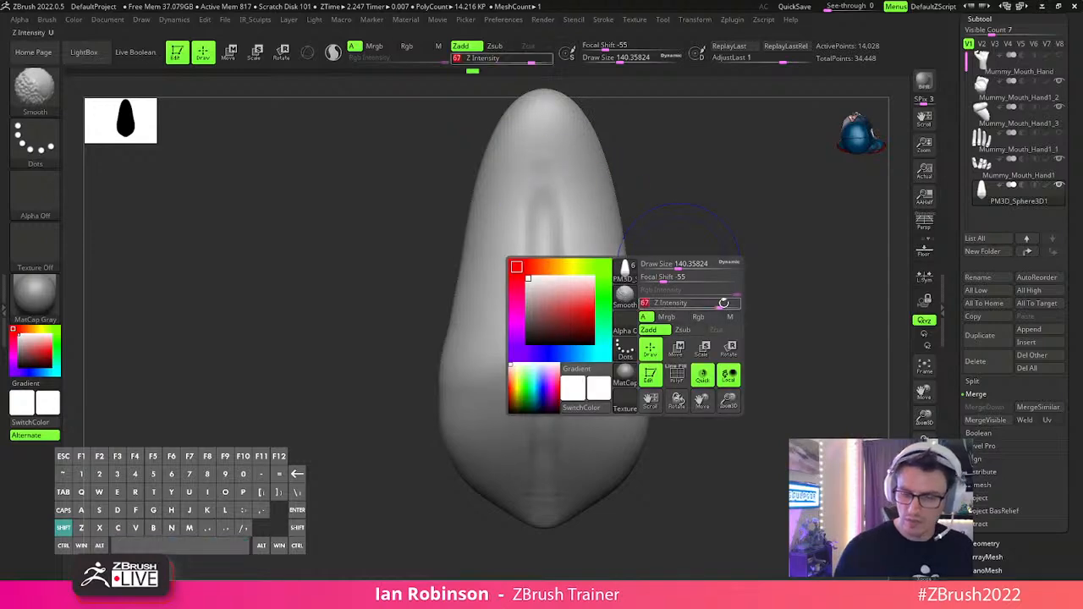
pyautogui.keyDown('shift'); pyautogui.moveTo(558, 312); pyautogui.dragTo(558, 246); pyautogui.keyUp('shift')
pyautogui.moveTo(657, 280)
pyautogui.mouseDown()
pyautogui.moveTo(742, 278)
pyautogui.moveTo(723, 281)
pyautogui.mouseUp()
# Cut a DamStandard crease down the tongue's centre line and smooth its edges.
pyautogui.press('b')
pyautogui.press('d')
pyautogui.press('s')
pyautogui.moveTo(540, 158); pyautogui.dragTo(542, 466)
pyautogui.press('shift')
pyautogui.keyDown('shift'); pyautogui.moveTo(560, 362); pyautogui.dragTo(542, 242); pyautogui.keyUp('shift')
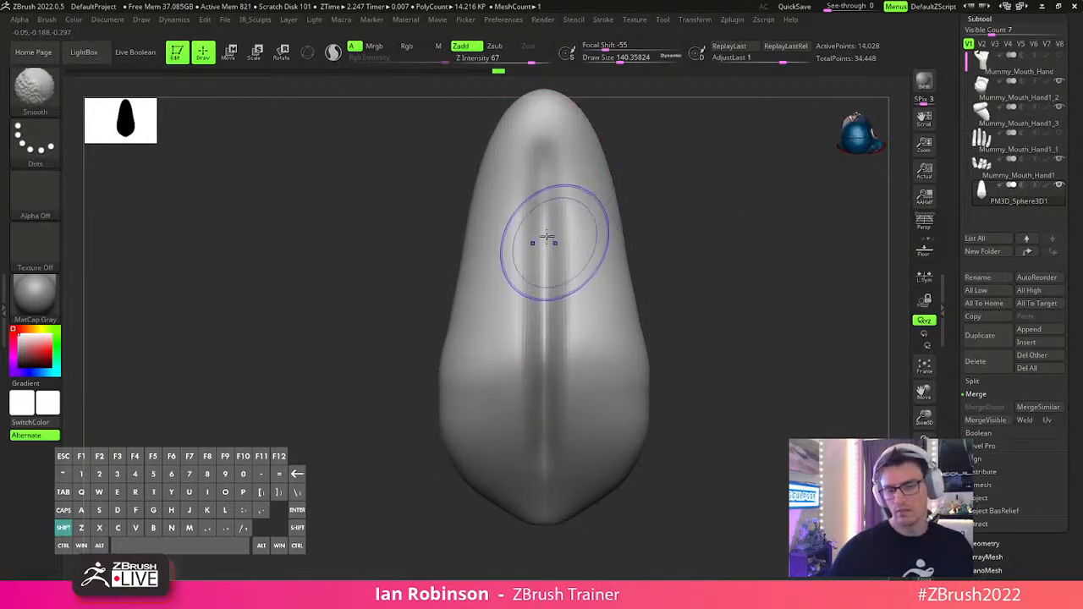
# Smooth the tongue's side surfaces and cut a DamStandard crease along its side.
pyautogui.moveTo(719, 300)
pyautogui.mouseDown()
pyautogui.moveTo(754, 280)
pyautogui.moveTo(771, 307)
pyautogui.moveTo(738, 316)
pyautogui.moveTo(597, 310)
pyautogui.moveTo(606, 223)
pyautogui.moveTo(426, 236)
pyautogui.moveTo(298, 325)
pyautogui.mouseUp()
pyautogui.moveTo(500, 212)
pyautogui.keyDown('shift'); pyautogui.mouseDown()
pyautogui.moveTo(392, 268)
pyautogui.moveTo(380, 237)
pyautogui.mouseUp(); pyautogui.keyUp('shift')
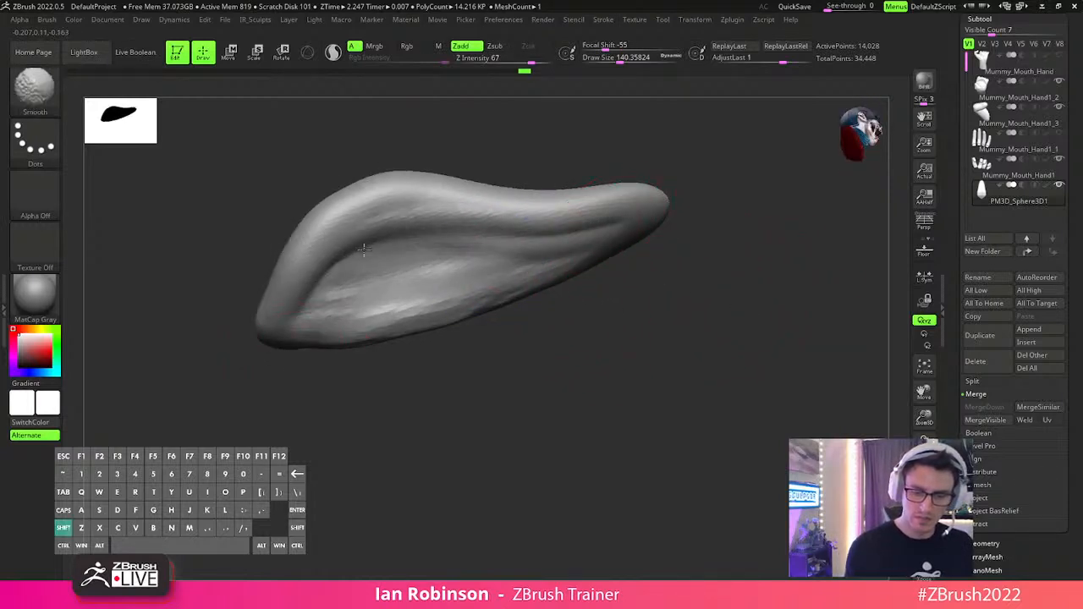
pyautogui.keyDown('shift'); pyautogui.moveTo(380, 290); pyautogui.dragTo(542, 254); pyautogui.keyUp('shift')
pyautogui.moveTo(308, 304)
pyautogui.mouseDown()
pyautogui.moveTo(471, 238)
pyautogui.moveTo(592, 230)
pyautogui.mouseUp()
# Show the hand subtools again and reset and centre the transform gizmo on the tongue.
pyautogui.keyDown('shift'); pyautogui.moveTo(726, 346); pyautogui.dragTo(712, 410); pyautogui.keyUp('shift')
pyautogui.click(924, 548)
pyautogui.press('w')
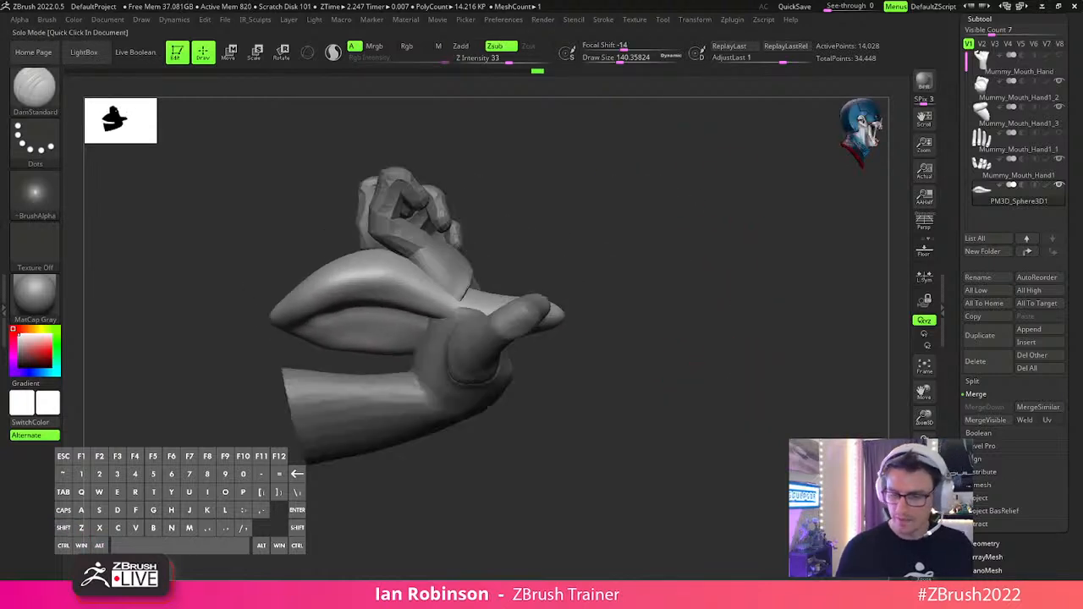
pyautogui.press('y')
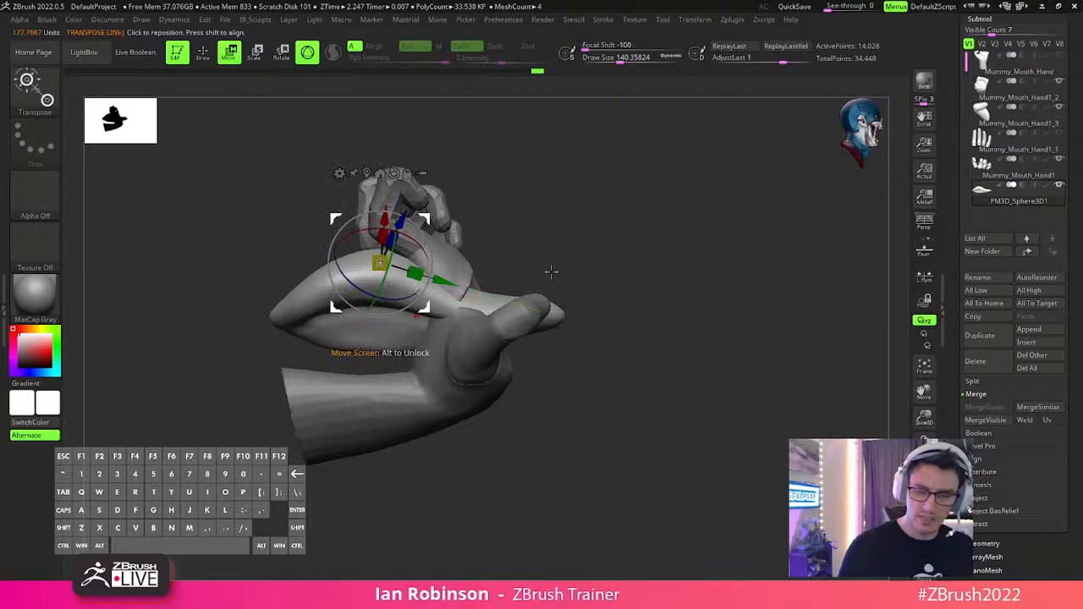
pyautogui.keyDown('alt'); pyautogui.click(394, 174); pyautogui.keyUp('alt')
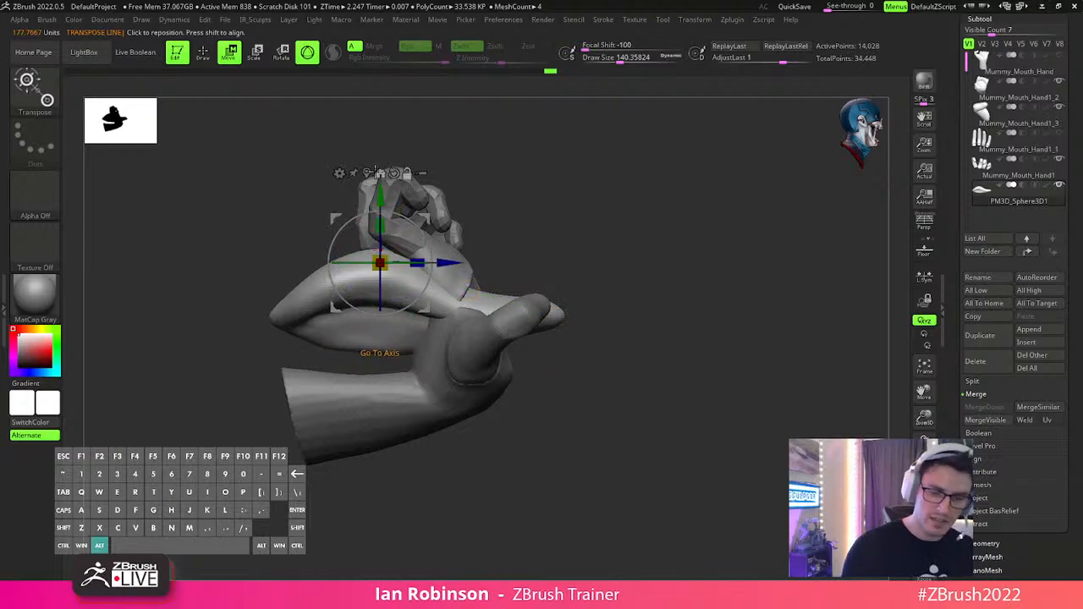
pyautogui.keyDown('alt'); pyautogui.click(369, 174); pyautogui.keyUp('alt')
# Move, rotate and scale the tongue so its wide end sits inside the palm's mouth opening.
pyautogui.moveTo(468, 350); pyautogui.dragTo(615, 320)
pyautogui.moveTo(562, 271); pyautogui.dragTo(574, 296)
pyautogui.moveTo(643, 321); pyautogui.dragTo(734, 247)
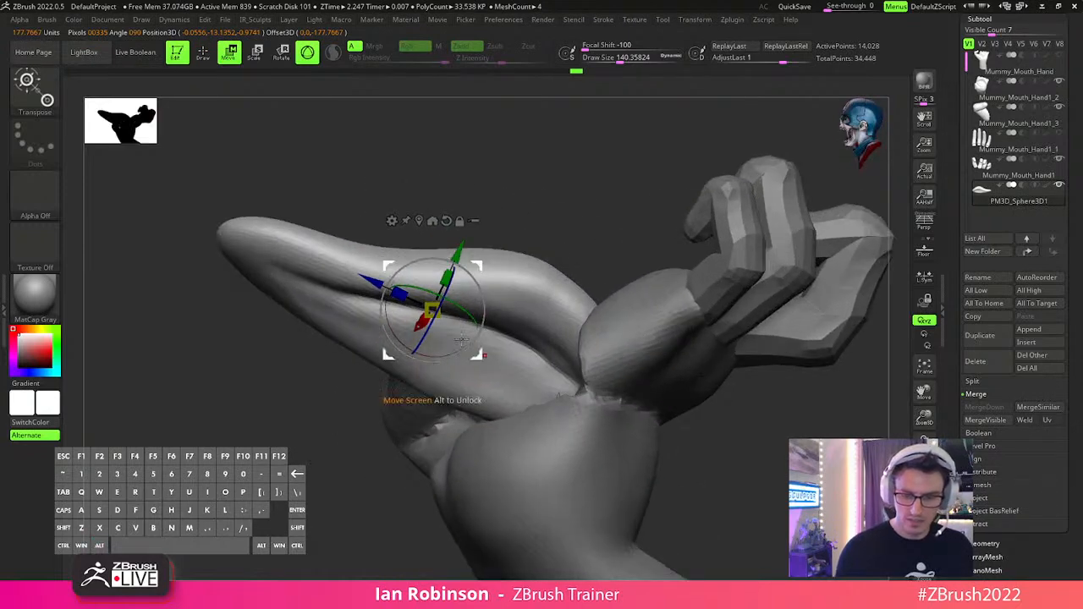
pyautogui.moveTo(436, 398); pyautogui.dragTo(454, 452)
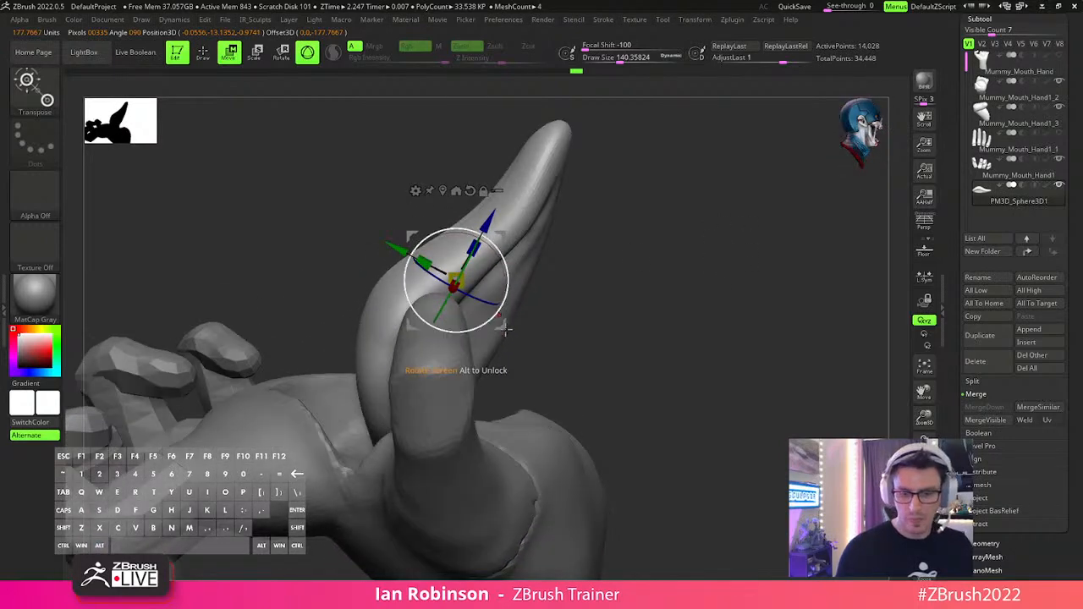
pyautogui.keyDown('alt'); pyautogui.moveTo(506, 330); pyautogui.dragTo(563, 411, button='right'); pyautogui.keyUp('alt')
pyautogui.moveTo(527, 391); pyautogui.dragTo(450, 407)
pyautogui.moveTo(614, 291); pyautogui.dragTo(554, 322, button='right')
pyautogui.moveTo(407, 361); pyautogui.dragTo(416, 365)
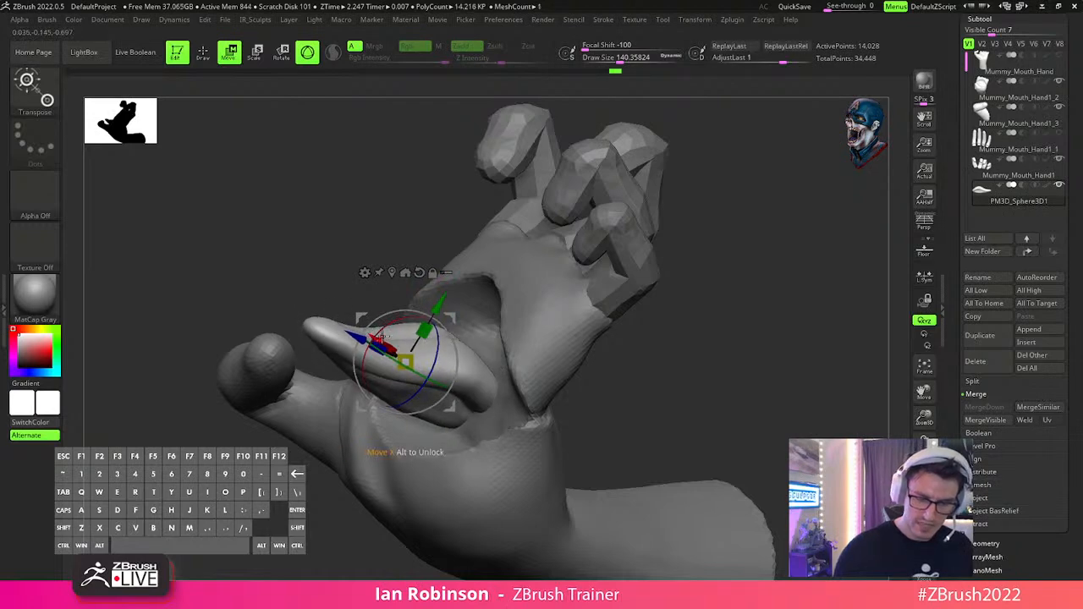
# Reshape the tongue's side profile over the lower lip with a large MoveInfiniteDepth brush.
pyautogui.press('q')
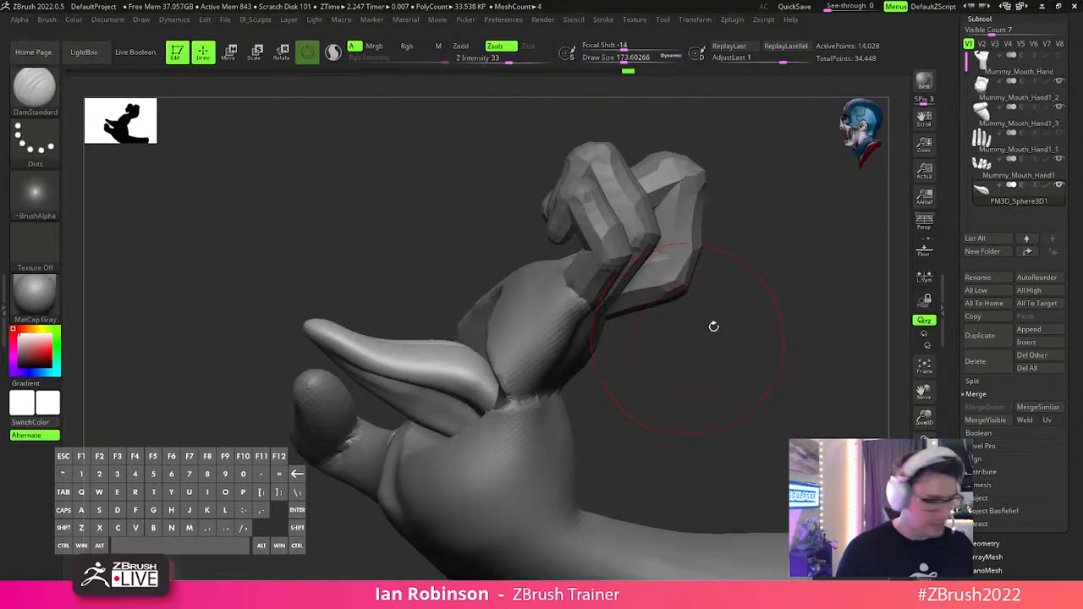
pyautogui.press('b')
pyautogui.press('m')
pyautogui.press('i')
pyautogui.moveTo(727, 350); pyautogui.dragTo(705, 340)
pyautogui.press('s')
pyautogui.moveTo(380, 372); pyautogui.dragTo(387, 374)
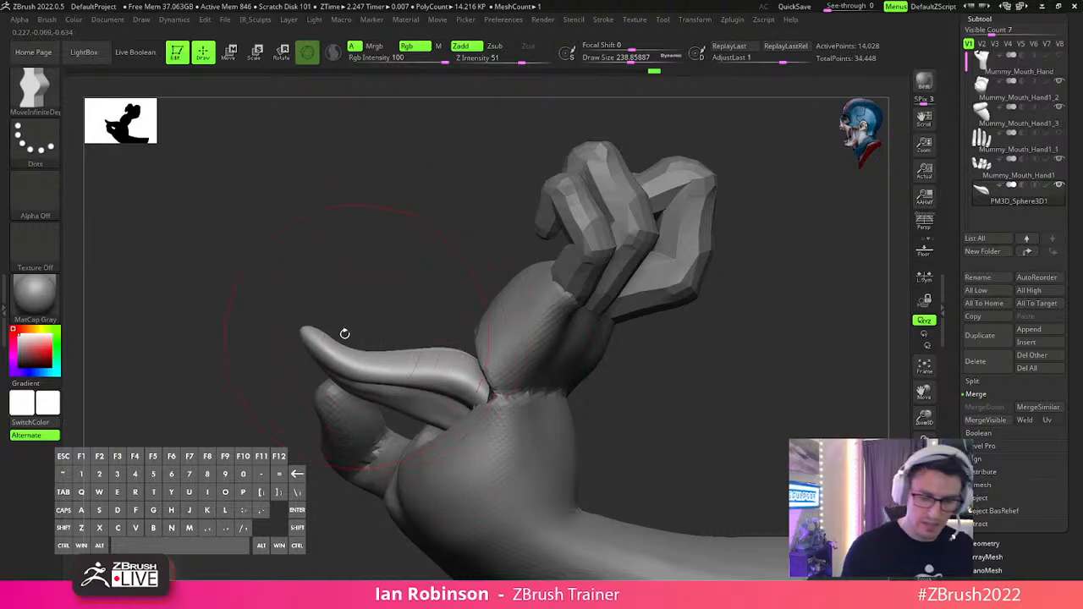
pyautogui.moveTo(354, 318)
pyautogui.mouseDown()
pyautogui.moveTo(504, 273)
pyautogui.moveTo(547, 280)
pyautogui.moveTo(511, 268)
pyautogui.moveTo(360, 303)
pyautogui.moveTo(387, 281)
pyautogui.moveTo(370, 370)
pyautogui.moveTo(413, 377)
pyautogui.moveTo(582, 312)
pyautogui.moveTo(635, 336)
pyautogui.moveTo(648, 375)
pyautogui.moveTo(552, 365)
pyautogui.mouseUp()
# Reposition the tongue within the mouth opening, refine its shape, and set the brush size to about 119.
pyautogui.press('s')
pyautogui.press('w')
pyautogui.moveTo(351, 468); pyautogui.dragTo(333, 495)
pyautogui.press('q')
pyautogui.press('w')
pyautogui.press('q')
pyautogui.press('s')
pyautogui.moveTo(488, 362); pyautogui.dragTo(462, 362)
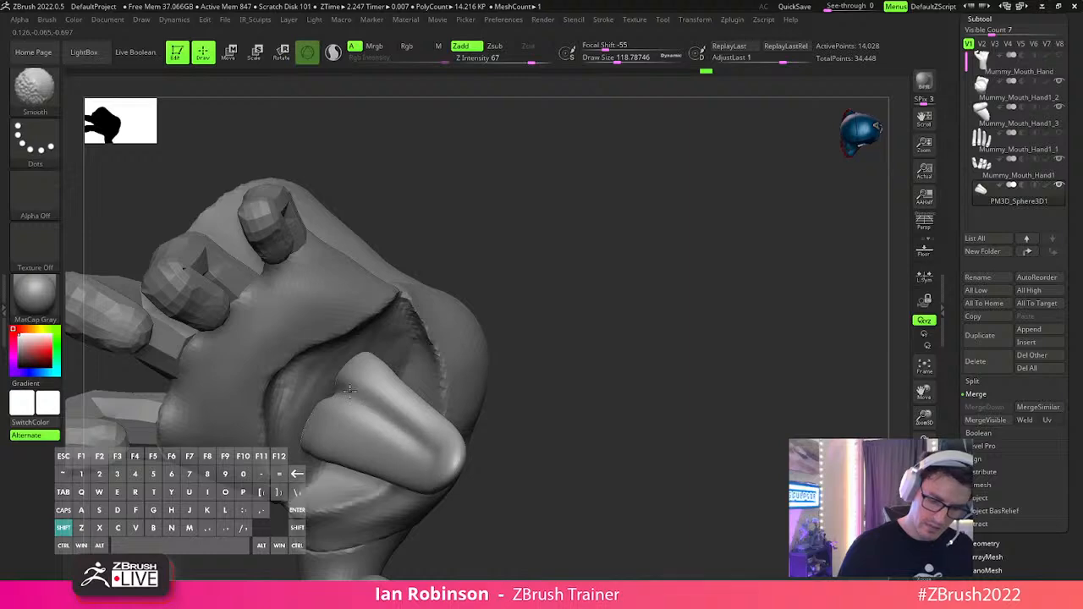
# Isolate the tongue and add volume across its surface with ClayBuildup strokes.
pyautogui.hotkey('alt', 's')
pyautogui.press('b')
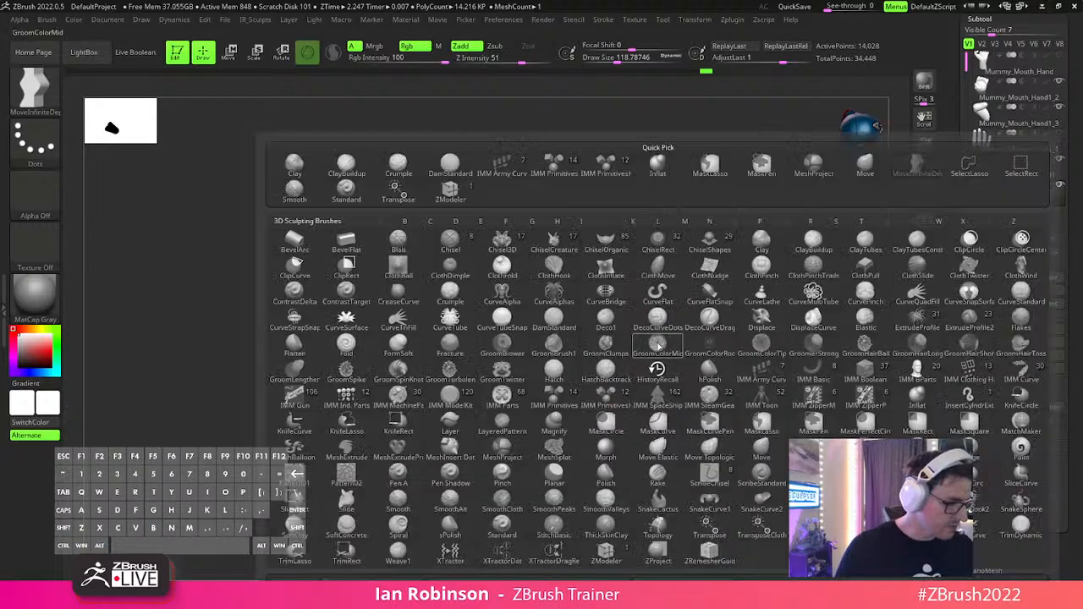
pyautogui.press('c')
pyautogui.press('b')
pyautogui.moveTo(369, 391)
pyautogui.mouseDown()
pyautogui.moveTo(405, 440)
pyautogui.moveTo(382, 377)
pyautogui.mouseUp()
pyautogui.moveTo(312, 353)
pyautogui.mouseDown()
pyautogui.moveTo(445, 325)
pyautogui.moveTo(410, 290)
pyautogui.mouseUp()
pyautogui.moveTo(361, 350)
pyautogui.mouseDown()
pyautogui.moveTo(329, 354)
pyautogui.moveTo(362, 359)
pyautogui.moveTo(437, 458)
pyautogui.mouseUp()
pyautogui.moveTo(329, 359); pyautogui.dragTo(412, 450)
pyautogui.moveTo(295, 358)
pyautogui.mouseDown()
pyautogui.moveTo(389, 461)
pyautogui.moveTo(369, 471)
pyautogui.mouseUp()
# Smooth the new clay strokes on the tongue and show the rest of the hand again.
pyautogui.keyDown('shift'); pyautogui.moveTo(423, 447); pyautogui.dragTo(274, 362); pyautogui.keyUp('shift')
pyautogui.keyDown('shift'); pyautogui.moveTo(409, 412); pyautogui.dragTo(442, 464); pyautogui.keyUp('shift')
pyautogui.moveTo(553, 288)
pyautogui.mouseDown()
pyautogui.moveTo(761, 396)
pyautogui.moveTo(723, 355)
pyautogui.moveTo(732, 367)
pyautogui.mouseUp()
pyautogui.click(924, 521)
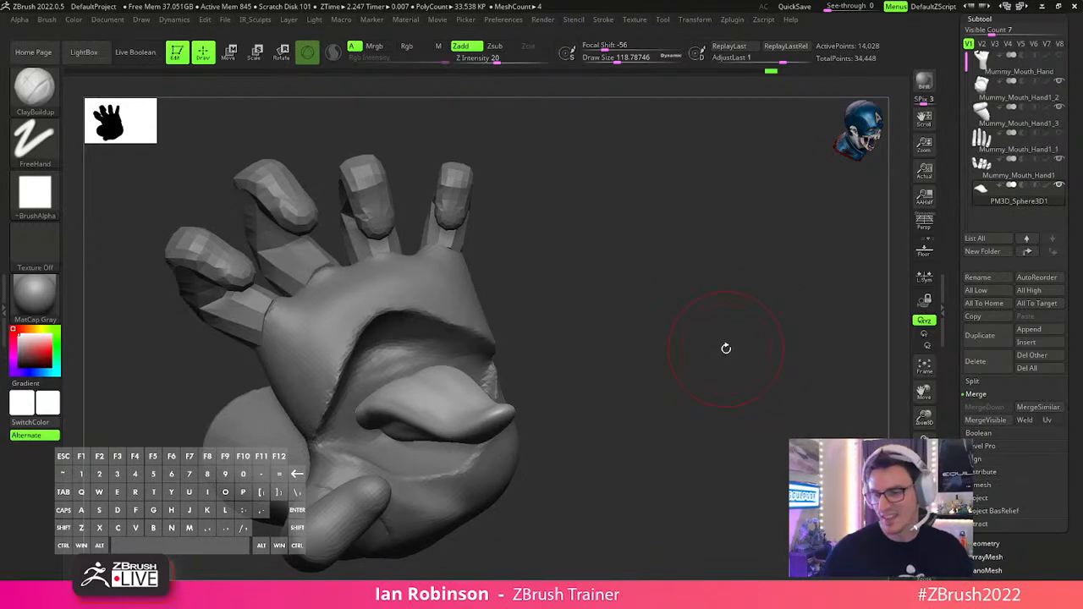
# Save the hand and tongue sculpt as a tool file, overwriting the existing file.
pyautogui.moveTo(725, 343)
pyautogui.mouseDown()
pyautogui.moveTo(774, 363)
pyautogui.moveTo(805, 346)
pyautogui.mouseUp()
pyautogui.hotkey('ctrl', 's')
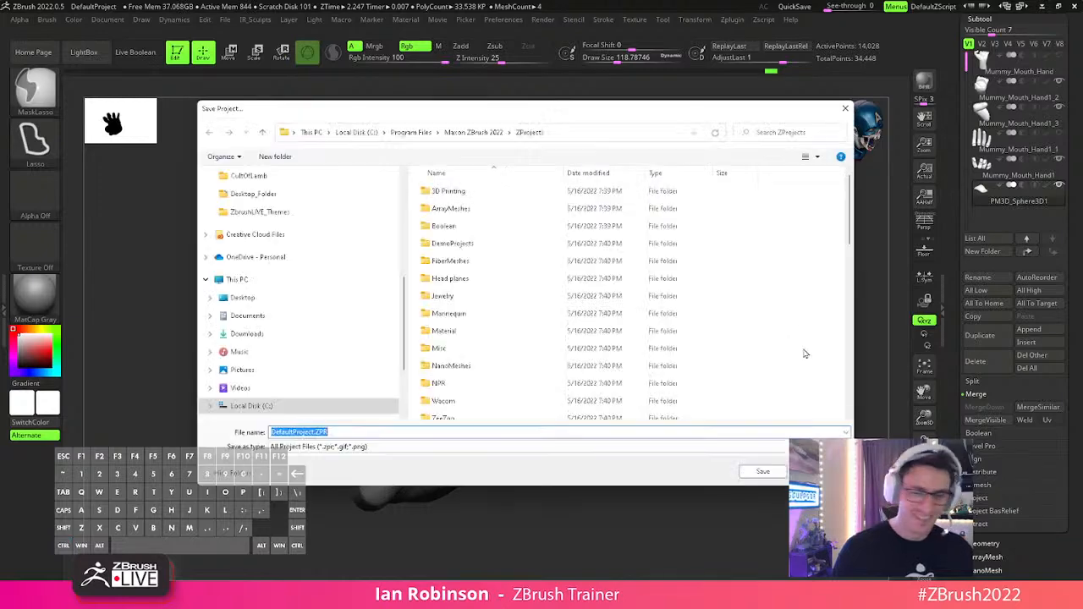
pyautogui.press('Return')
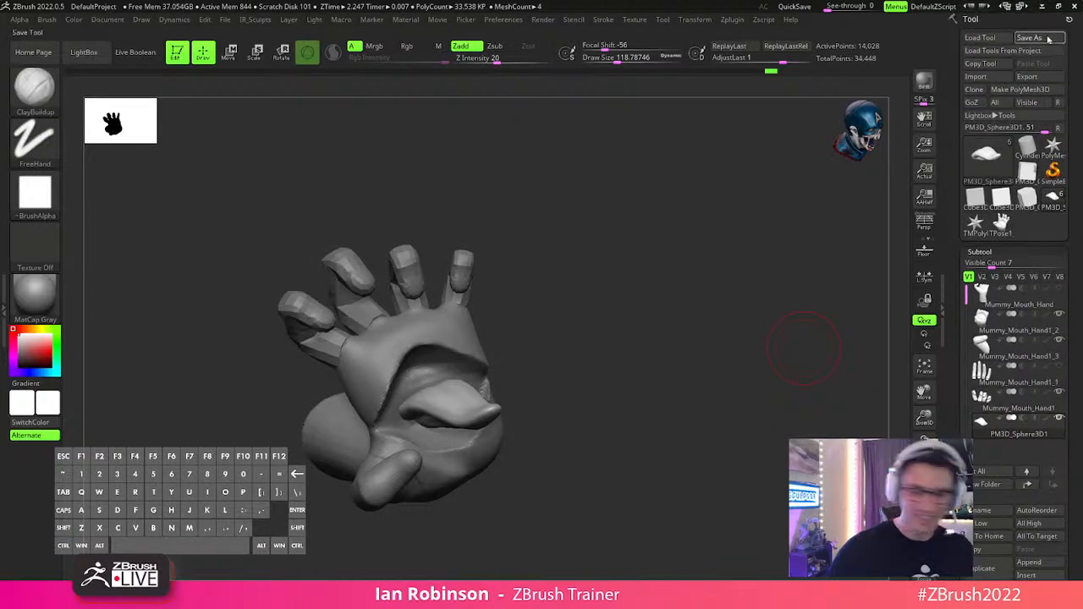
pyautogui.click(1048, 38)
pyautogui.press('Return')
pyautogui.press('y')
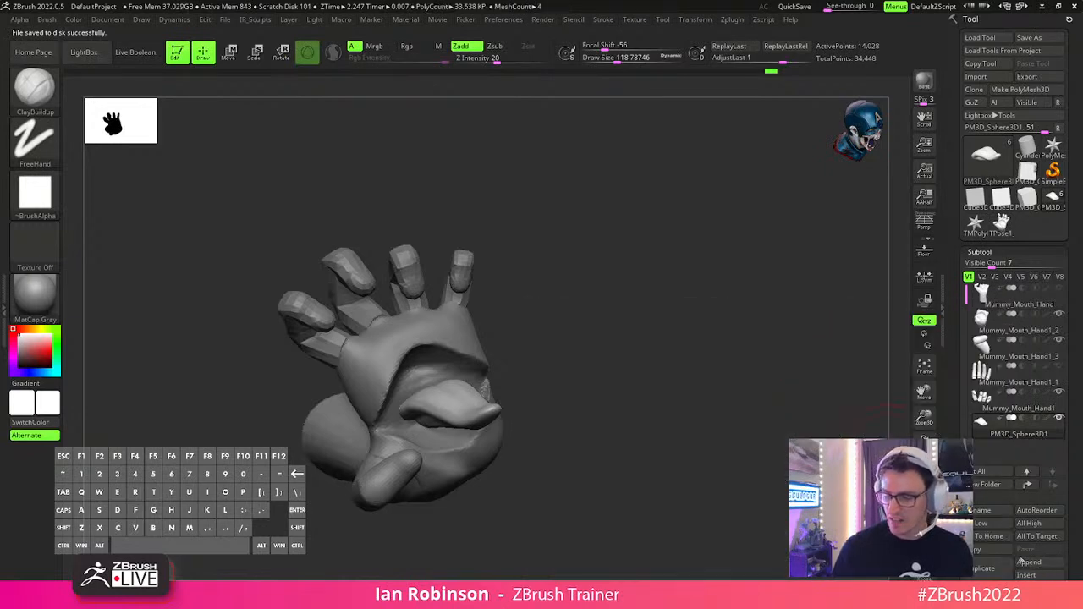
# Insert a sphere as a new subtool and isolate it from the hand.
pyautogui.click(1026, 575)
pyautogui.click(562, 400)
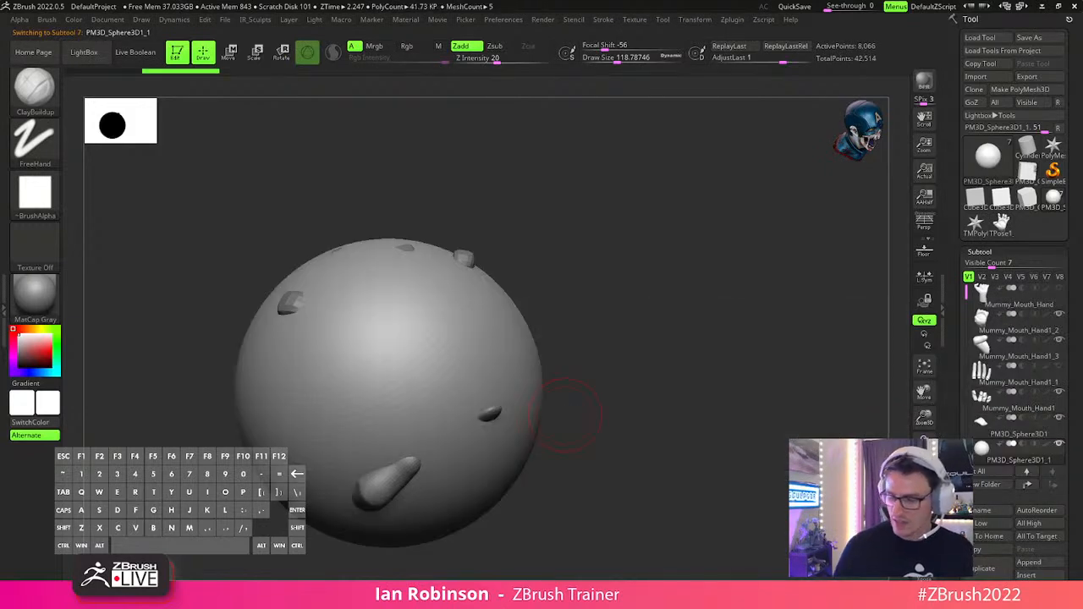
pyautogui.keyDown('alt'); pyautogui.moveTo(719, 429); pyautogui.dragTo(672, 327); pyautogui.keyUp('alt')
# Try pulling the sphere's side outward with the Move brush at a draw size of about 401, and undo the pulls.
pyautogui.press('b')
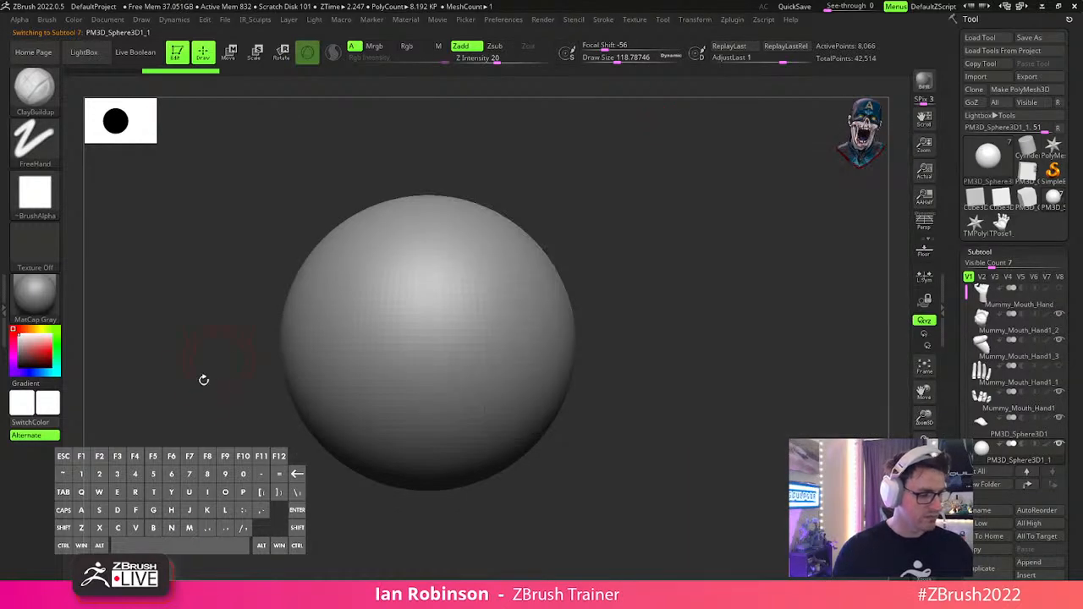
pyautogui.press('b')
pyautogui.press('m')
pyautogui.press('v')
pyautogui.press('s')
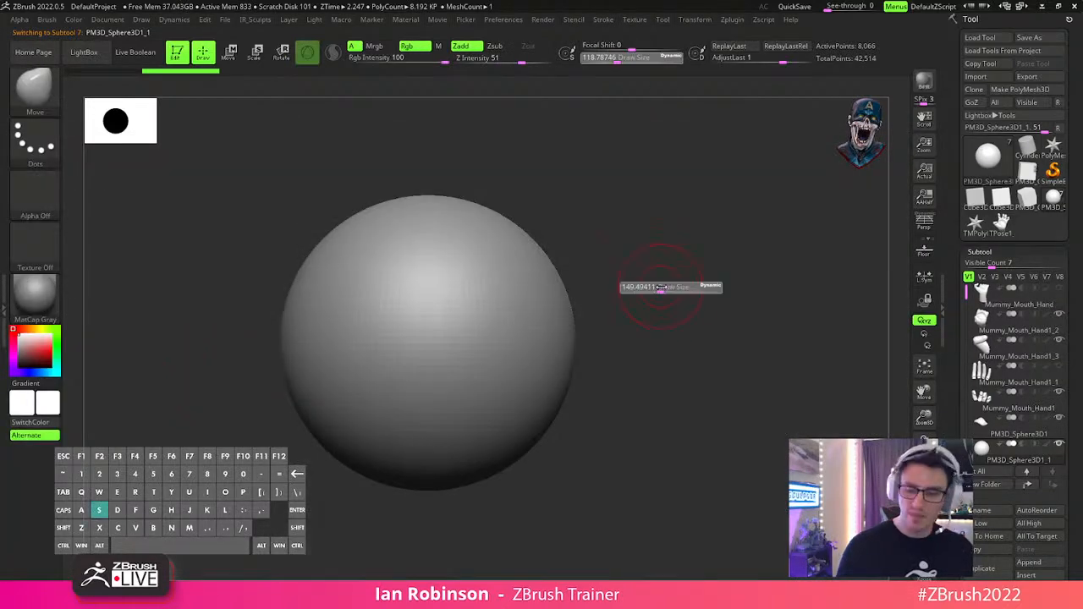
pyautogui.moveTo(677, 288); pyautogui.dragTo(695, 275)
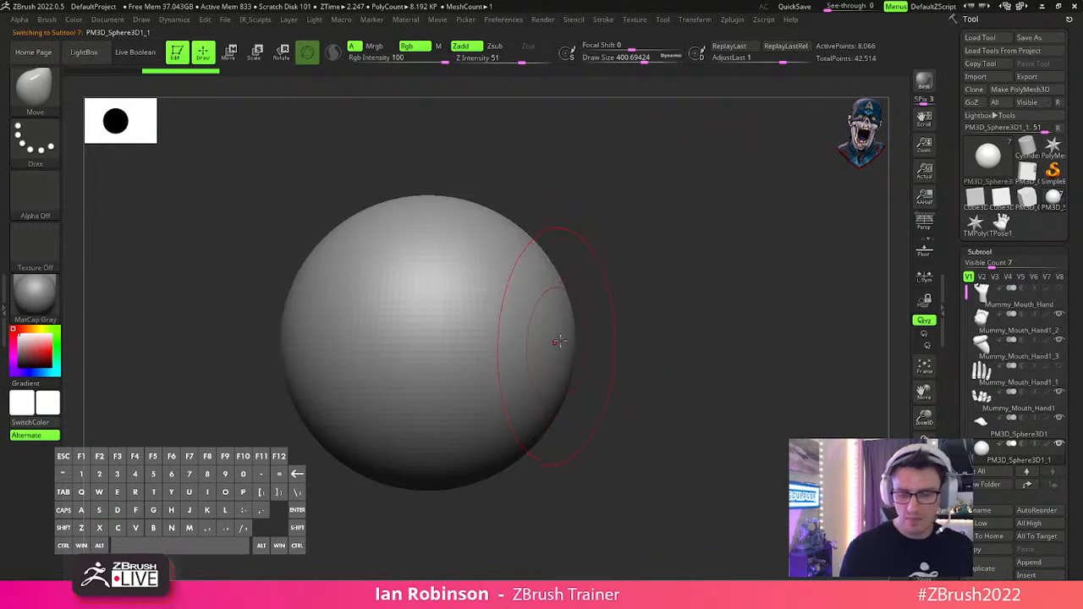
pyautogui.moveTo(550, 346); pyautogui.dragTo(658, 322)
pyautogui.hotkey('ctrl', 'z')
pyautogui.moveTo(483, 321); pyautogui.dragTo(805, 370)
pyautogui.hotkey('ctrl', 'z')
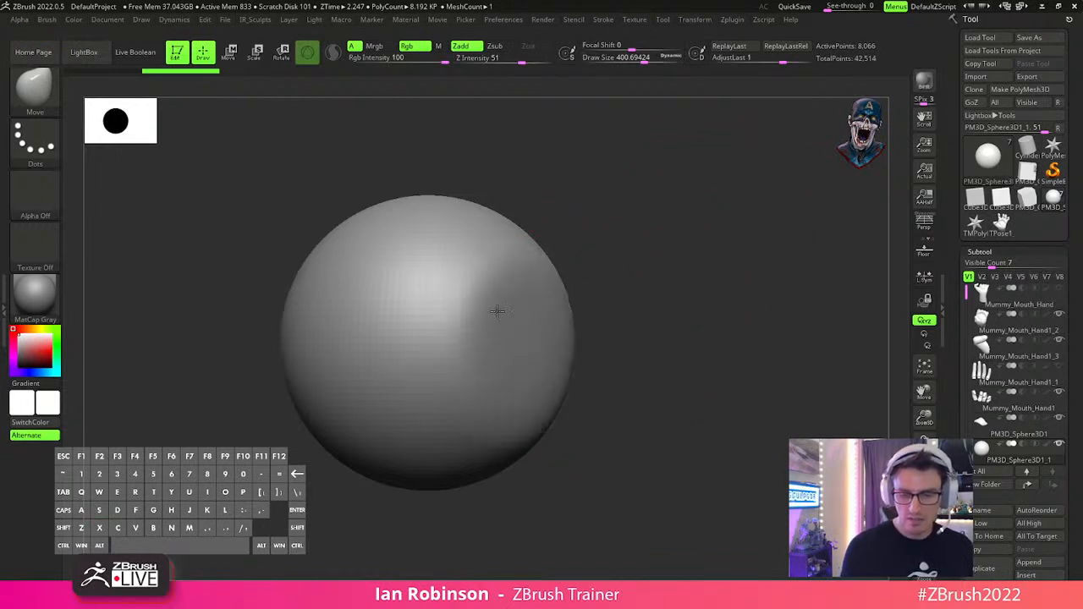
pyautogui.moveTo(487, 312); pyautogui.dragTo(761, 355)
pyautogui.moveTo(722, 256)
pyautogui.mouseDown()
pyautogui.moveTo(719, 358)
pyautogui.moveTo(676, 378)
pyautogui.mouseUp()
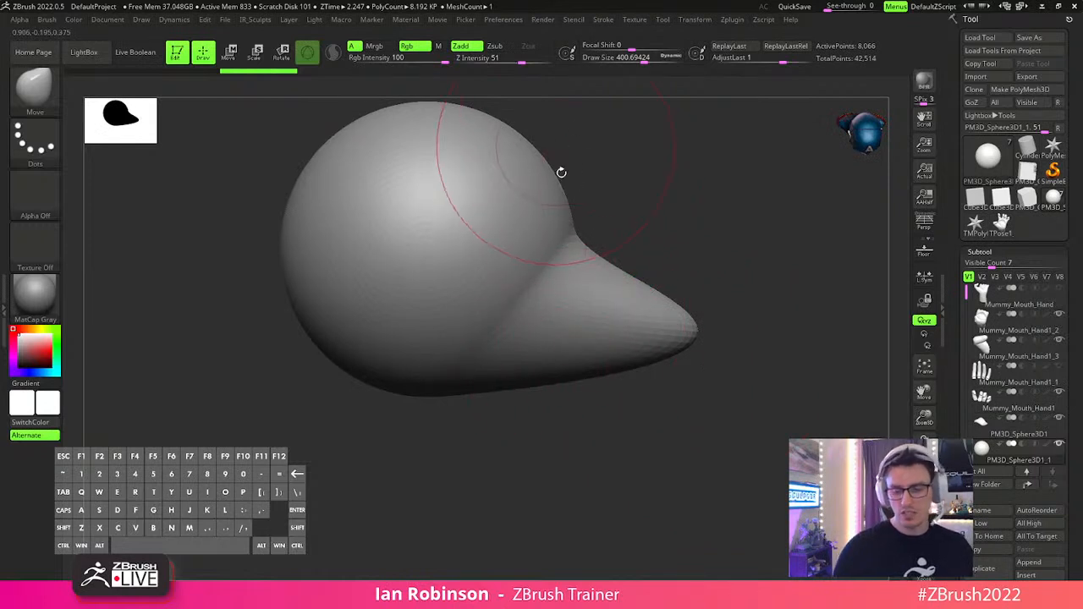
pyautogui.hotkey('ctrl', 'z')
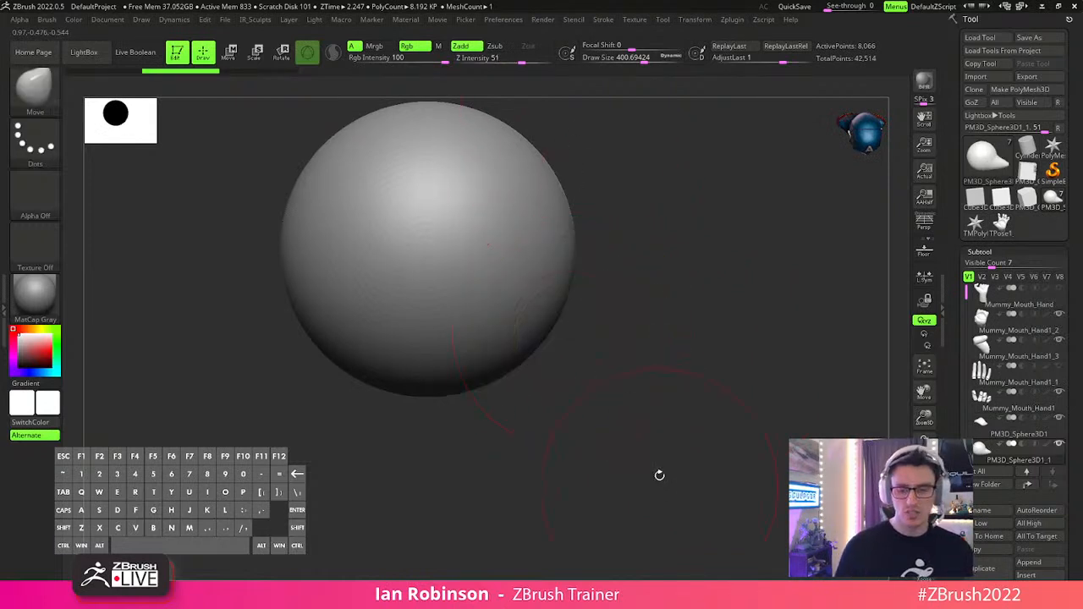
pyautogui.hotkey('ctrl', 'z')
# Stretch one side of the sphere outward through its full depth with the MoveInfiniteDepth brush and compare the shape from two angles.
pyautogui.press('b')
pyautogui.press('m')
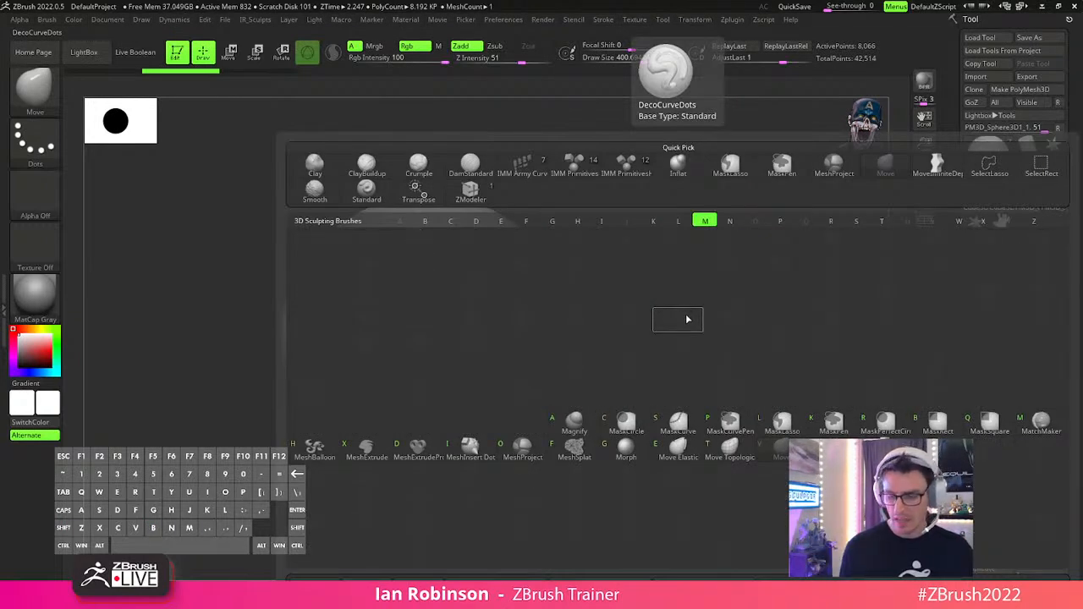
pyautogui.click(830, 453)
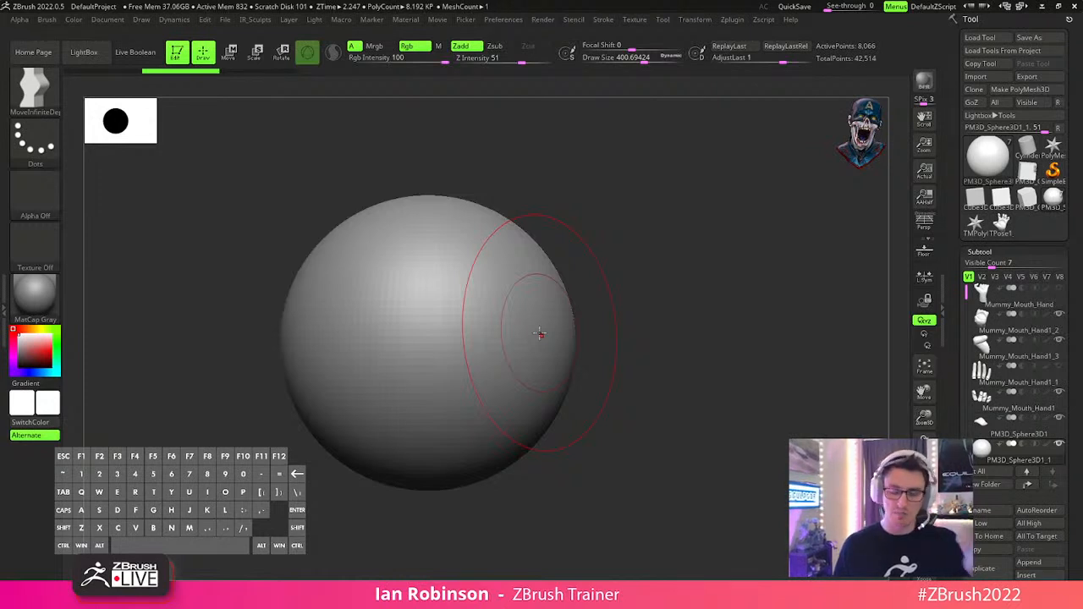
pyautogui.moveTo(537, 334)
pyautogui.mouseDown()
pyautogui.moveTo(581, 329)
pyautogui.moveTo(804, 375)
pyautogui.mouseUp()
pyautogui.moveTo(742, 237)
pyautogui.mouseDown()
pyautogui.moveTo(748, 355)
pyautogui.moveTo(762, 356)
pyautogui.moveTo(762, 373)
pyautogui.mouseUp()
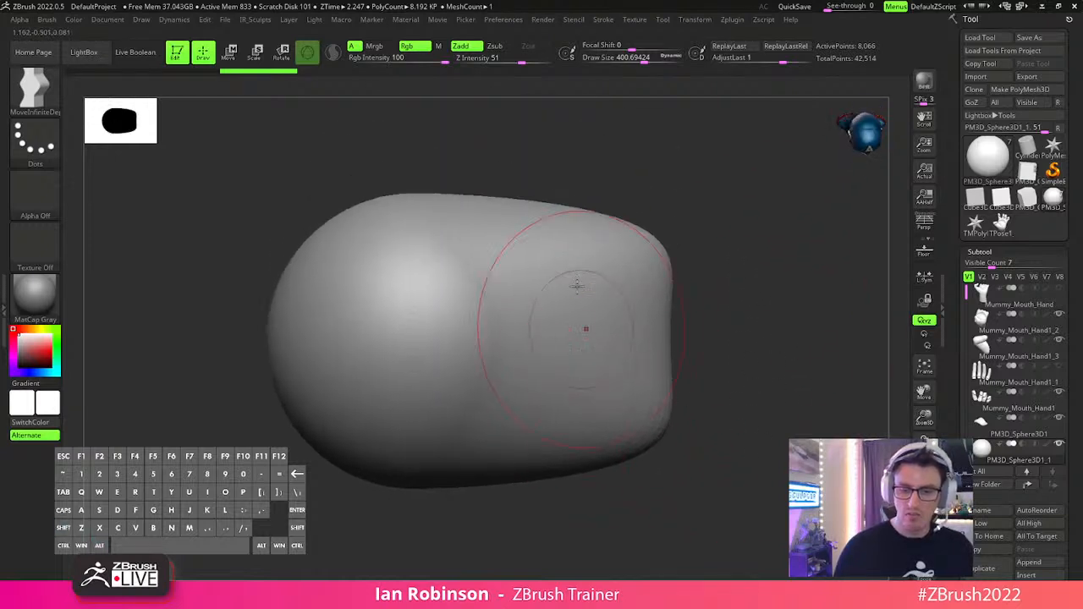
pyautogui.moveTo(574, 401)
pyautogui.mouseDown()
pyautogui.moveTo(733, 276)
pyautogui.moveTo(759, 269)
pyautogui.mouseUp()
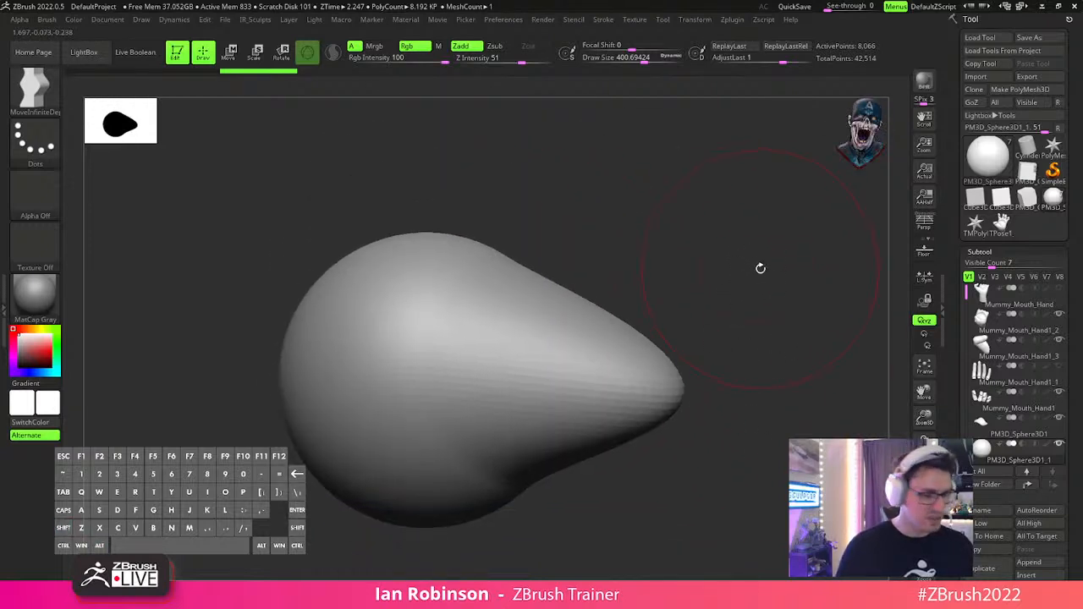
# Pull the opposite side of the sphere outward with the Move brush and compare both ends from different angles.
pyautogui.press('b')
pyautogui.press('m')
pyautogui.press('v')
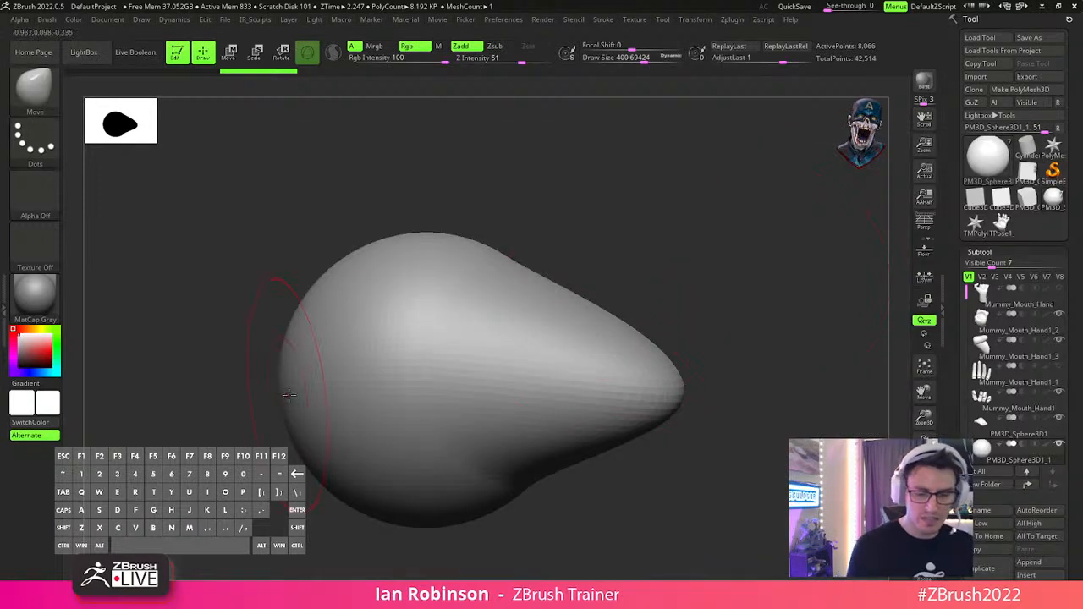
pyautogui.moveTo(292, 399); pyautogui.dragTo(185, 422)
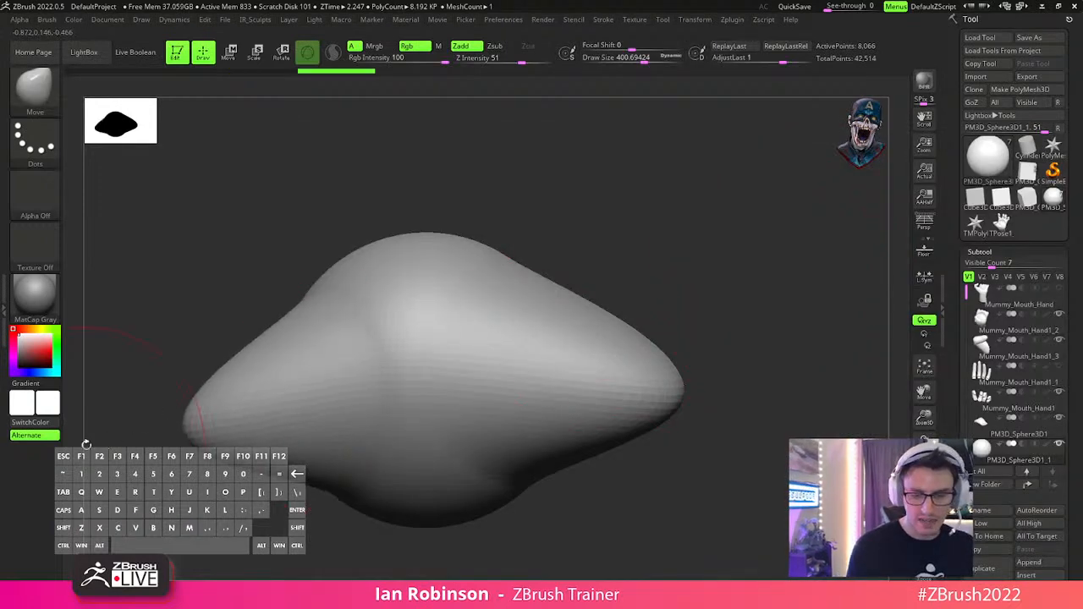
pyautogui.moveTo(659, 264); pyautogui.dragTo(634, 375)
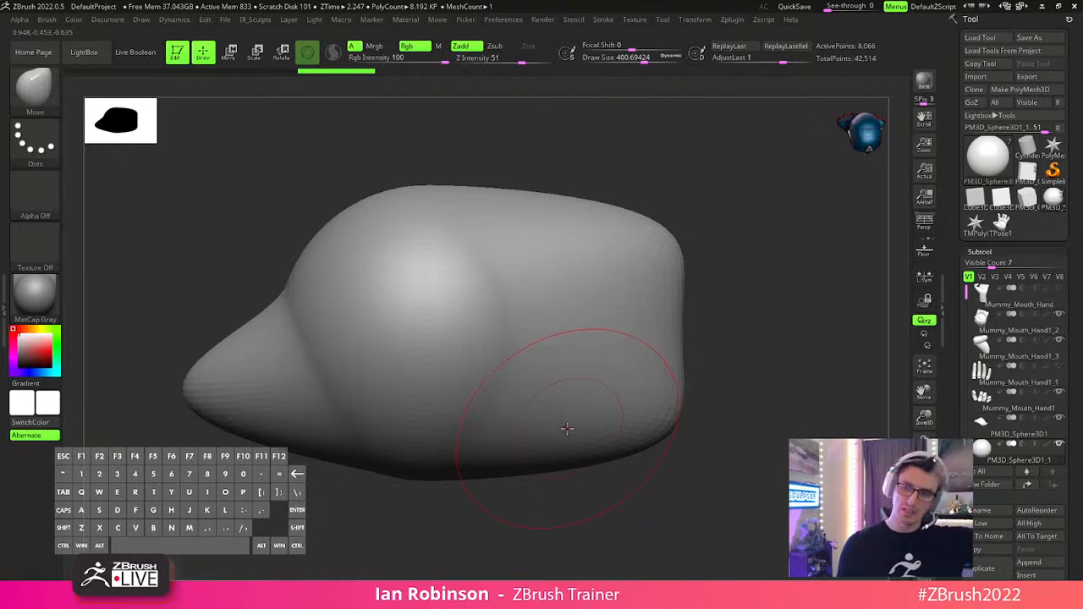
pyautogui.moveTo(605, 513); pyautogui.dragTo(611, 380)
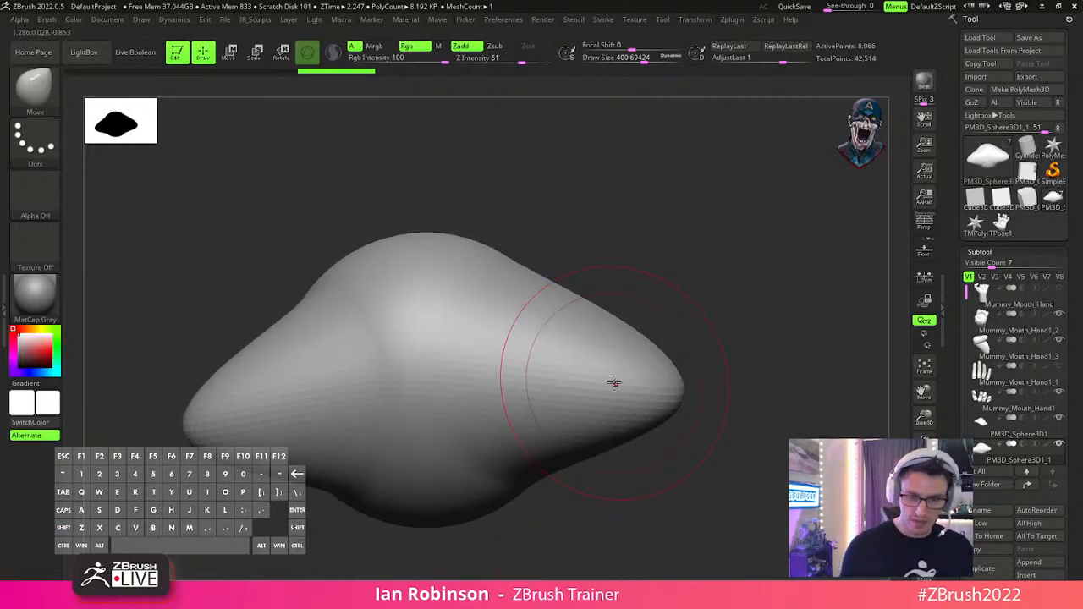
# Pull the upper part of the sphere into an overhanging flap with the MoveInfiniteDepth brush at a draw size of about 174.
pyautogui.press('b')
pyautogui.press('m')
pyautogui.press('n')
pyautogui.press('s')
pyautogui.moveTo(428, 252)
pyautogui.mouseDown()
pyautogui.moveTo(409, 253)
pyautogui.moveTo(682, 136)
pyautogui.moveTo(826, 138)
pyautogui.moveTo(768, 235)
pyautogui.mouseUp()
pyautogui.hotkey('ctrl', 'z')
pyautogui.hotkey('ctrl', 'z')
pyautogui.hotkey('ctrl', 'z')
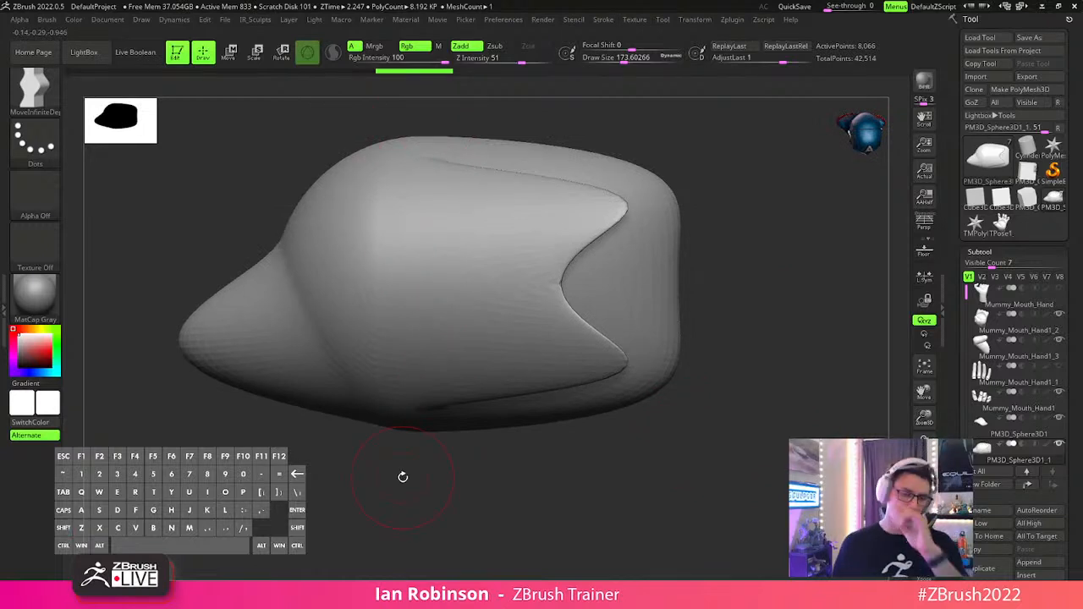
pyautogui.moveTo(402, 477); pyautogui.dragTo(756, 354)
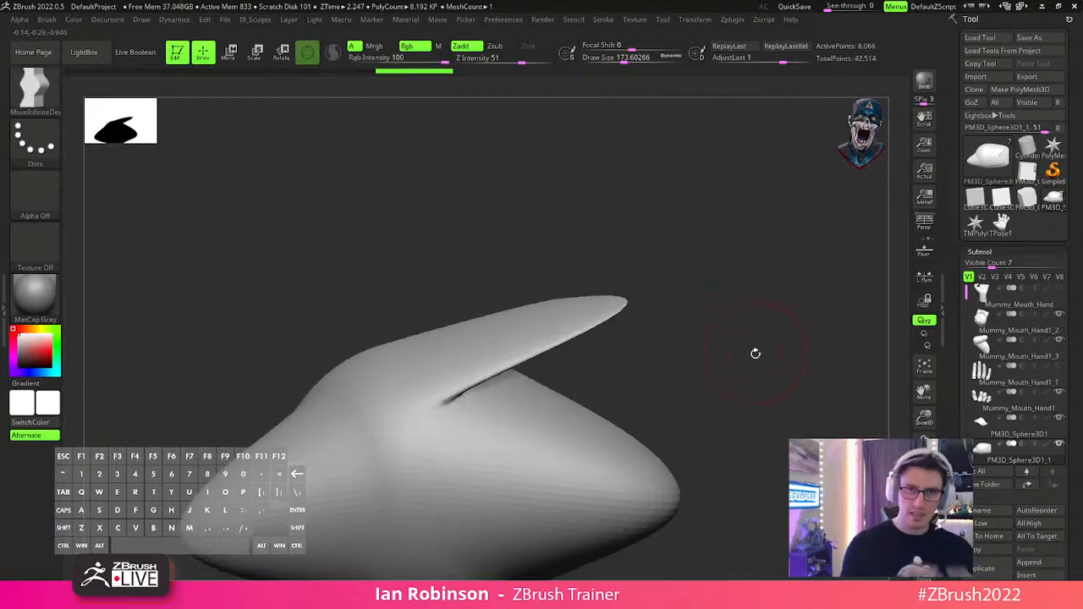
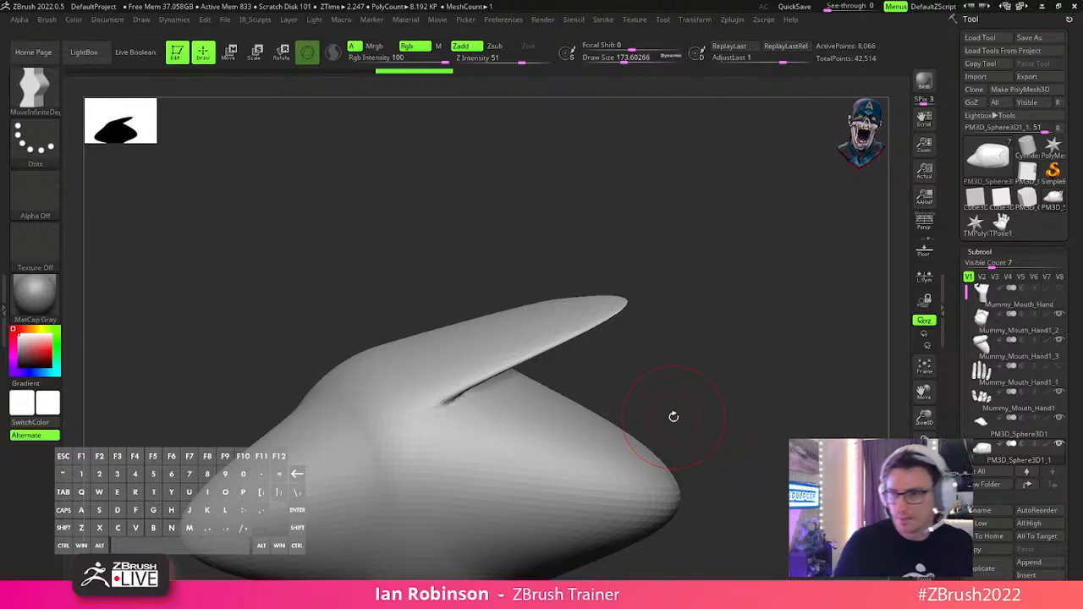
pyautogui.moveTo(739, 354); pyautogui.dragTo(677, 297)
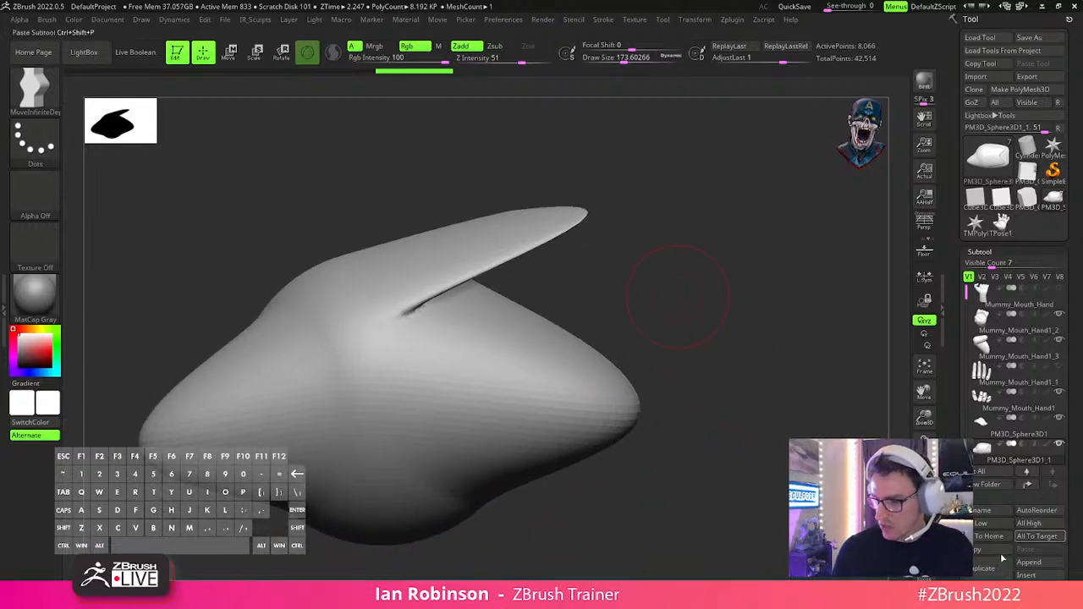
# Delete the sphere subtool and show the complete hand again.
pyautogui.scroll(-3, 1072, 434)
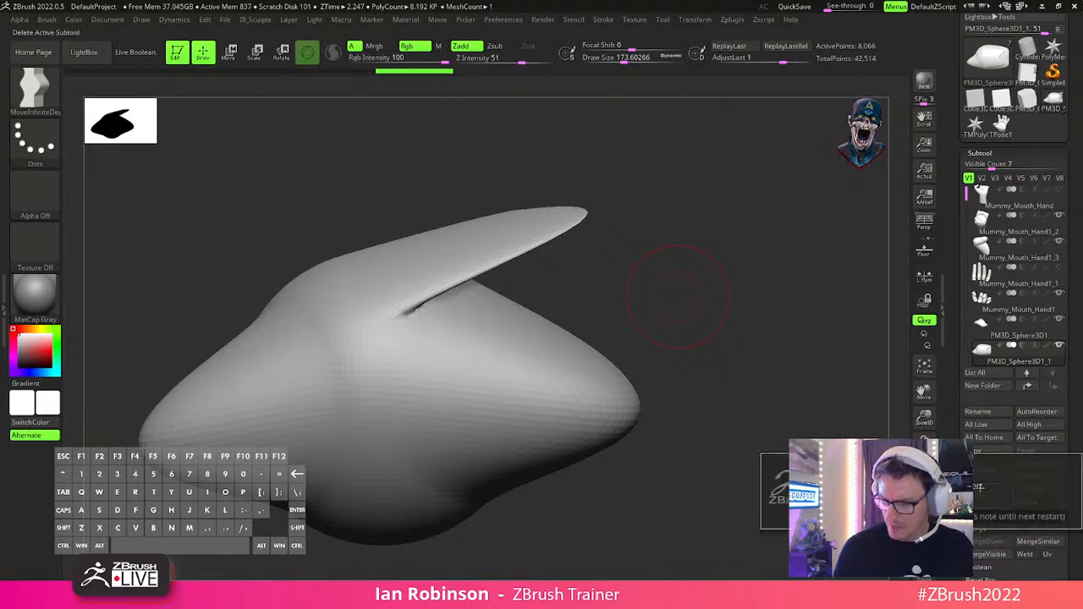
pyautogui.press('Return')
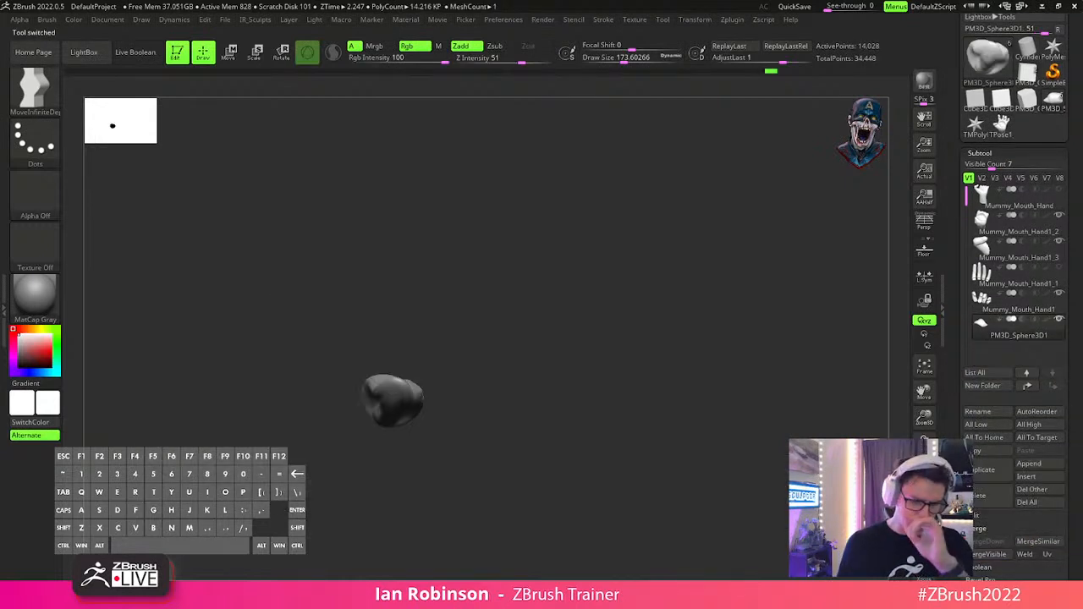
pyautogui.moveTo(669, 394); pyautogui.dragTo(661, 419)
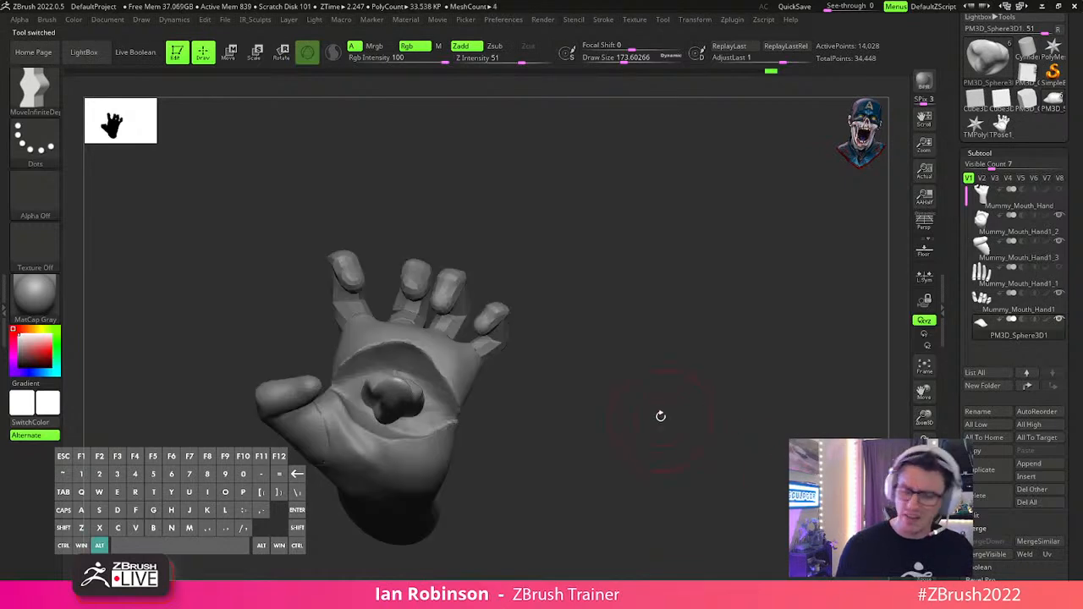
# Select the palm subtool, adjust its shape with MoveInfiniteDepth at a draw size of about 78, and increase the size to about 95.
pyautogui.moveTo(679, 376); pyautogui.dragTo(612, 360)
pyautogui.keyDown('alt'); pyautogui.click(532, 307); pyautogui.keyUp('alt')
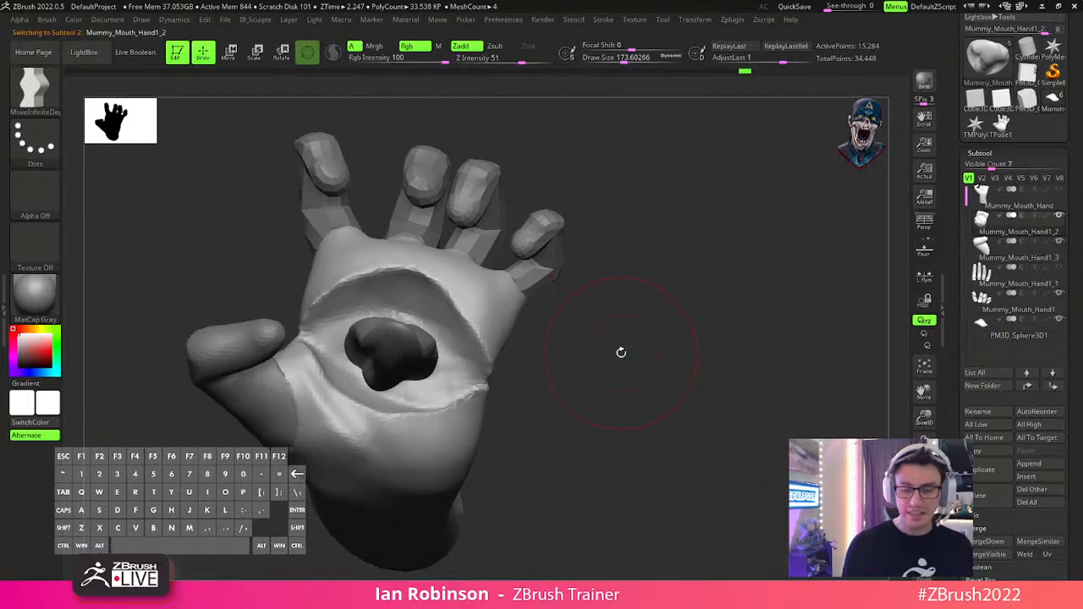
pyautogui.press('s')
pyautogui.moveTo(573, 311); pyautogui.dragTo(553, 309)
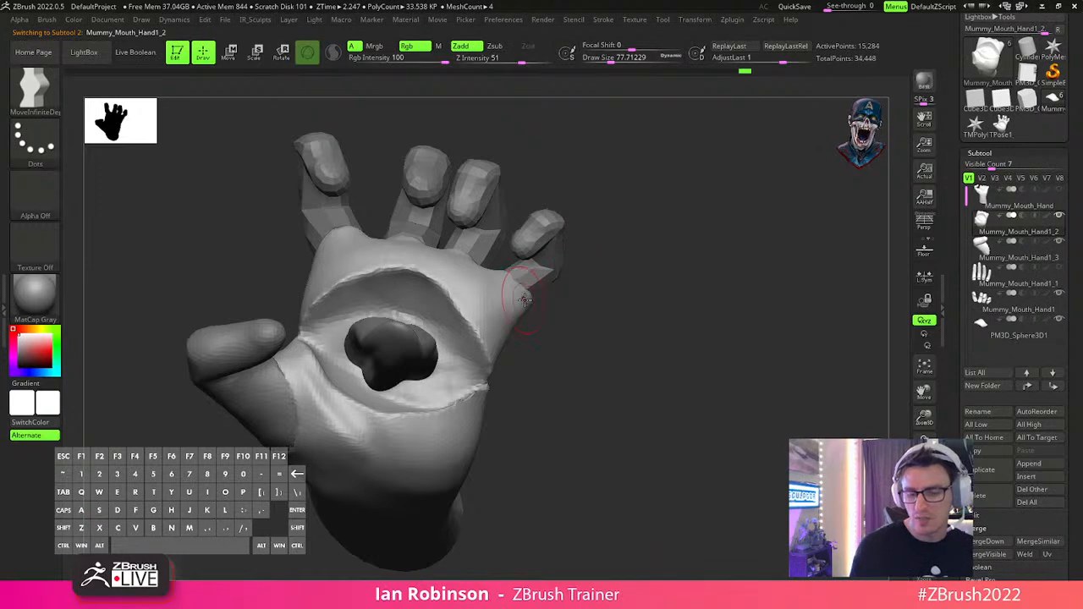
pyautogui.moveTo(584, 356)
pyautogui.mouseDown()
pyautogui.moveTo(615, 380)
pyautogui.moveTo(548, 300)
pyautogui.moveTo(596, 298)
pyautogui.mouseUp()
pyautogui.hotkey('ctrl', 'z')
pyautogui.moveTo(436, 481)
pyautogui.mouseDown()
pyautogui.moveTo(523, 486)
pyautogui.moveTo(636, 387)
pyautogui.moveTo(573, 321)
pyautogui.mouseUp()
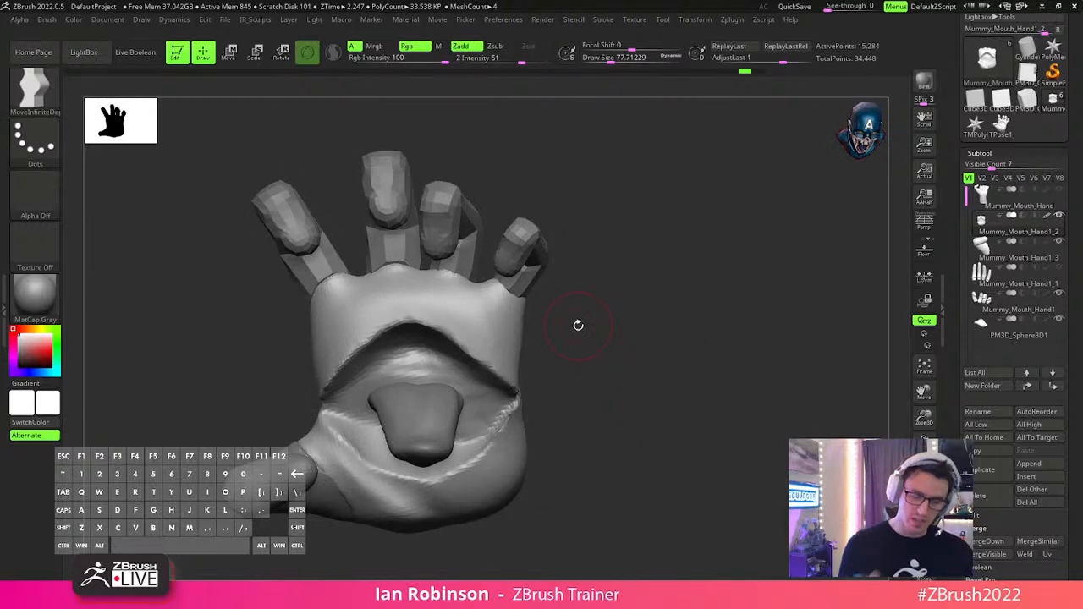
pyautogui.moveTo(662, 373)
pyautogui.mouseDown()
pyautogui.moveTo(663, 395)
pyautogui.moveTo(581, 380)
pyautogui.moveTo(620, 348)
pyautogui.moveTo(621, 377)
pyautogui.mouseUp()
pyautogui.press('s')
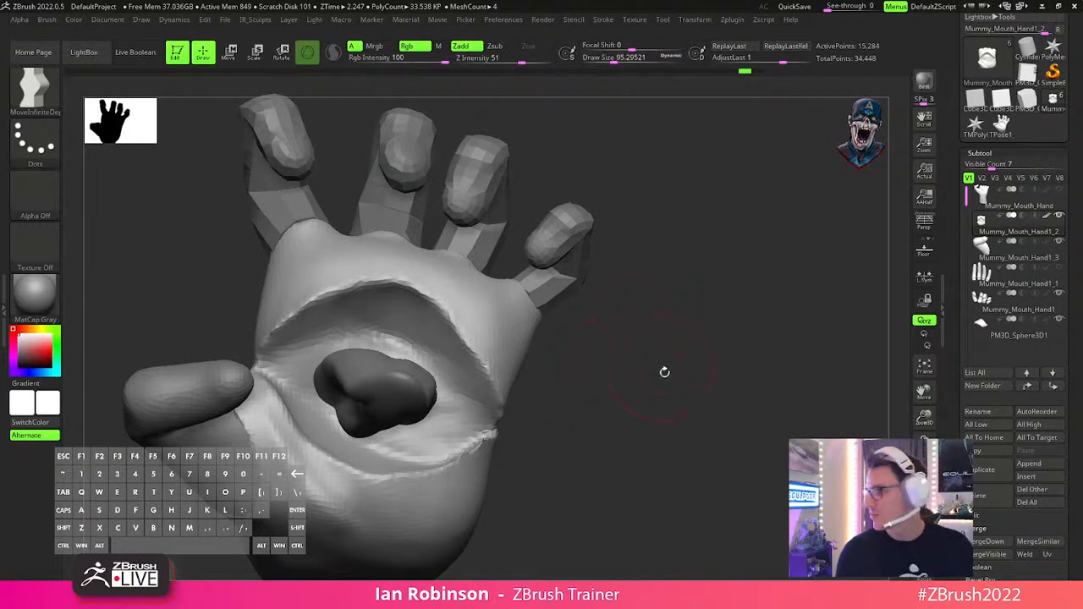
# Reshape the upper lip of the palm's mouth opening from the side with the Move brush at a draw size of about 159.
pyautogui.moveTo(677, 400)
pyautogui.mouseDown()
pyautogui.moveTo(652, 380)
pyautogui.moveTo(664, 341)
pyautogui.moveTo(655, 342)
pyautogui.mouseUp()
pyautogui.press('b')
pyautogui.press('m')
pyautogui.press('v')
pyautogui.press('s')
pyautogui.moveTo(665, 349); pyautogui.dragTo(652, 277)
pyautogui.moveTo(589, 314)
pyautogui.mouseDown()
pyautogui.moveTo(677, 328)
pyautogui.moveTo(372, 288)
pyautogui.mouseUp()
pyautogui.moveTo(546, 208); pyautogui.dragTo(423, 280)
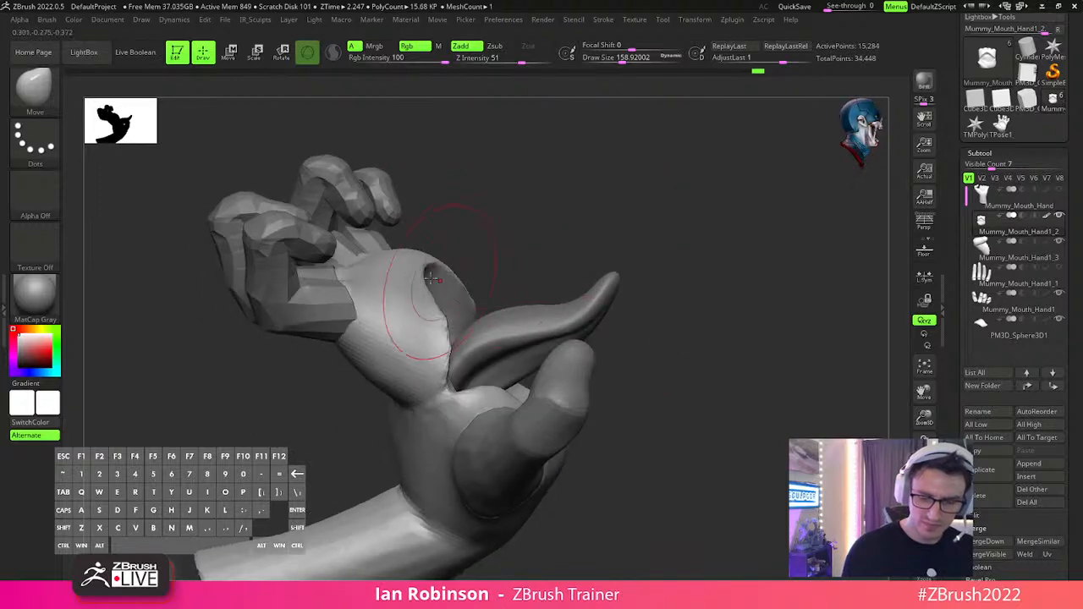
pyautogui.moveTo(462, 234)
pyautogui.mouseDown()
pyautogui.moveTo(464, 259)
pyautogui.moveTo(439, 243)
pyautogui.moveTo(477, 293)
pyautogui.moveTo(451, 328)
pyautogui.moveTo(617, 230)
pyautogui.moveTo(723, 302)
pyautogui.moveTo(681, 364)
pyautogui.mouseUp()
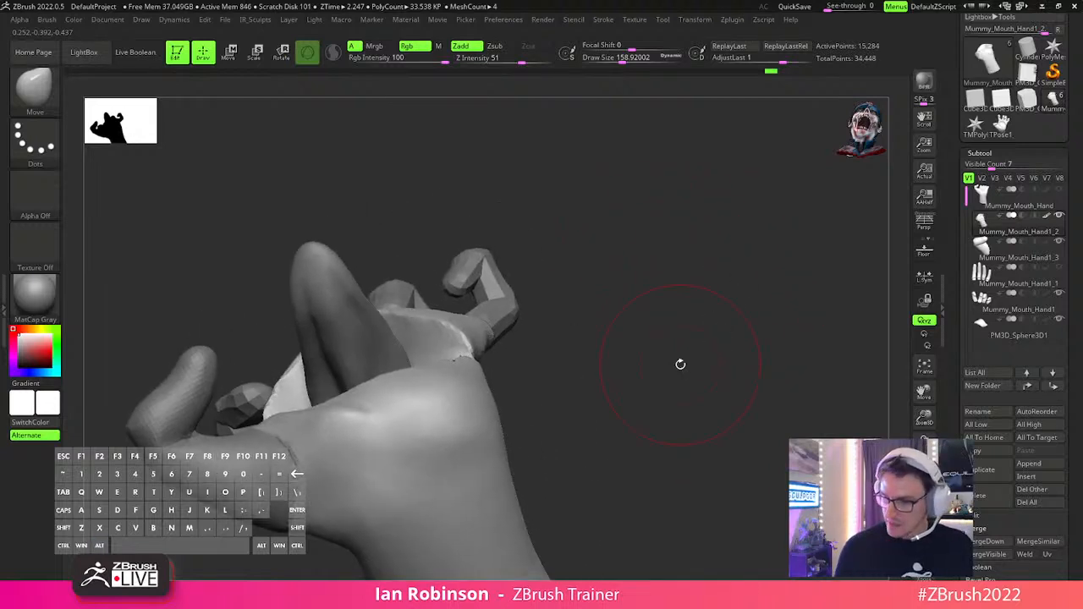
# Isolate the palm and refine the rim of the mouth opening with the Move brush at a draw size of about 74.
pyautogui.click(633, 339)
pyautogui.press('s')
pyautogui.moveTo(635, 338); pyautogui.dragTo(621, 339)
pyautogui.moveTo(635, 338)
pyautogui.mouseDown()
pyautogui.moveTo(582, 314)
pyautogui.moveTo(573, 297)
pyautogui.mouseUp()
pyautogui.press('s')
pyautogui.press('s')
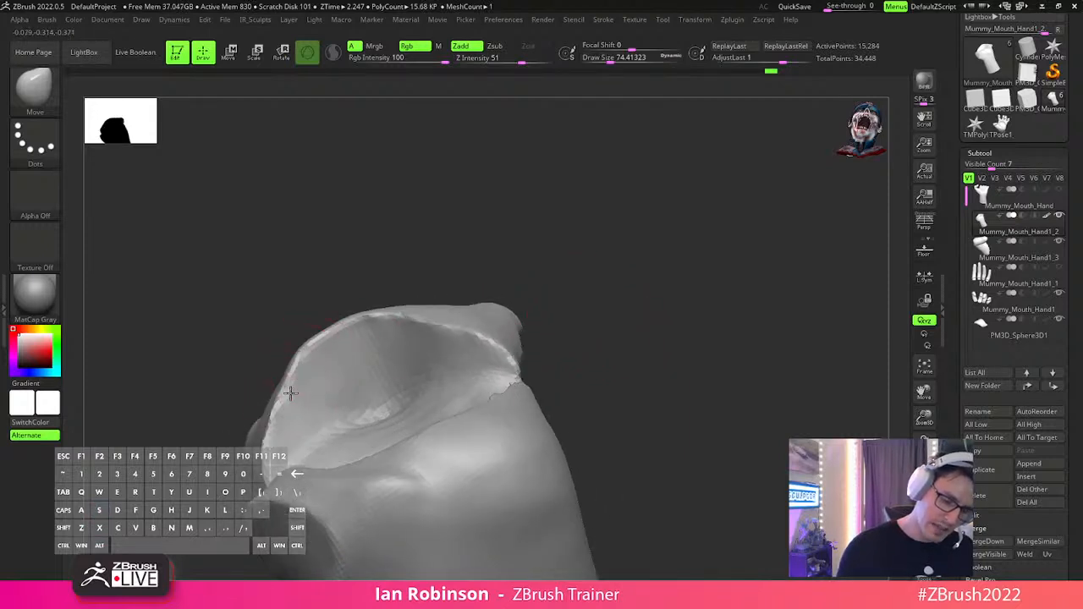
# Raise and round the upper rim of the mouth opening with the Move brush at draw sizes of about 111 and 169.
pyautogui.press('s')
pyautogui.moveTo(373, 349)
pyautogui.mouseDown()
pyautogui.moveTo(429, 315)
pyautogui.moveTo(470, 314)
pyautogui.moveTo(444, 309)
pyautogui.moveTo(463, 308)
pyautogui.mouseUp()
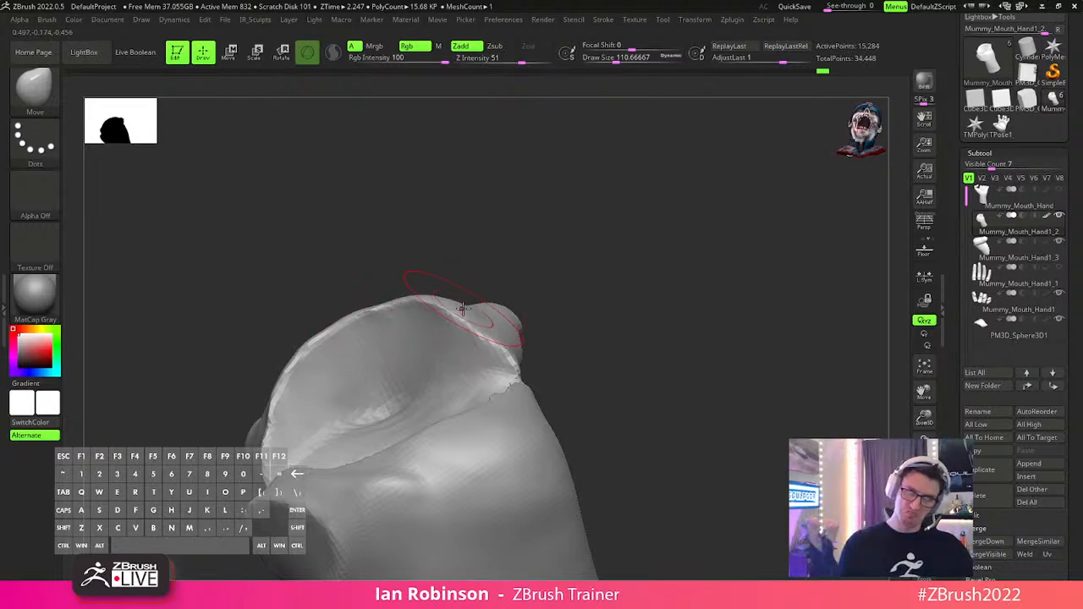
pyautogui.moveTo(542, 254)
pyautogui.mouseDown()
pyautogui.moveTo(599, 307)
pyautogui.moveTo(643, 291)
pyautogui.mouseUp()
pyautogui.press('s')
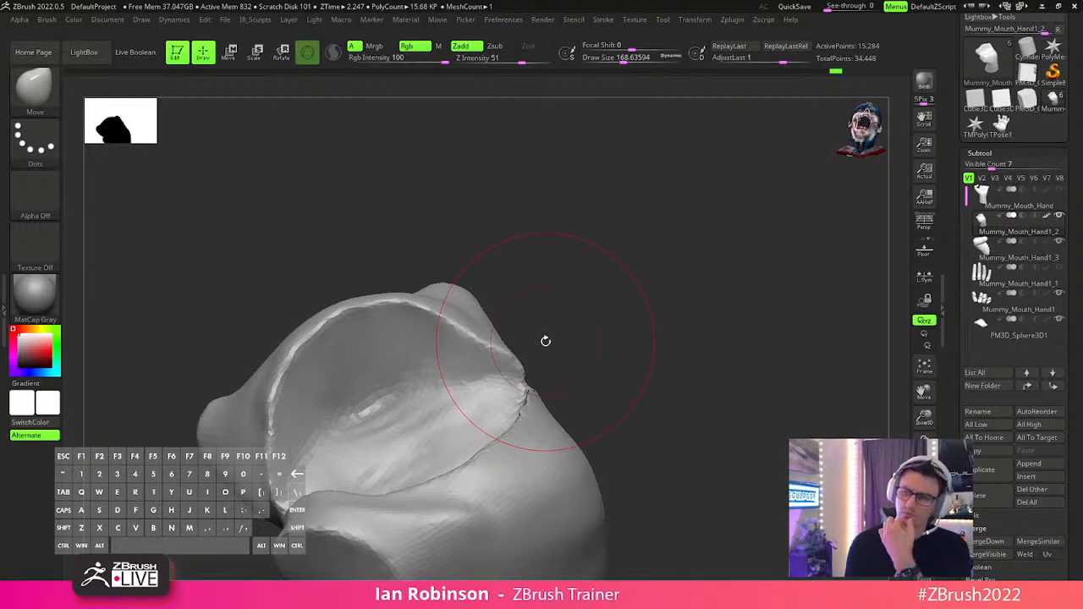
pyautogui.moveTo(546, 341); pyautogui.dragTo(699, 356)
# Try transforming the isolated palm with the Gizmo and undo the trial changes.
pyautogui.press('b')
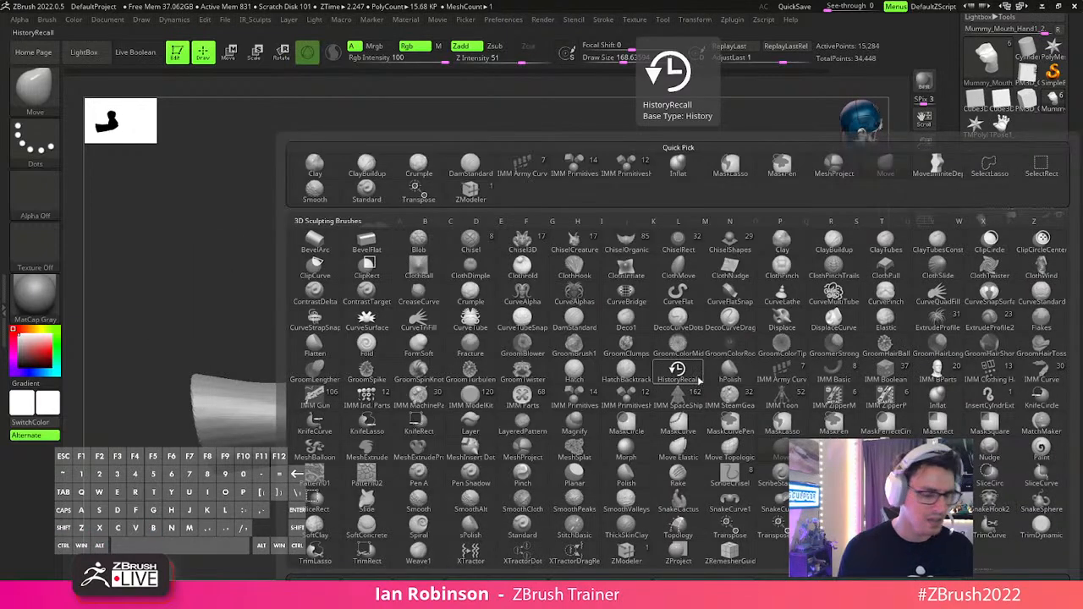
pyautogui.press('w')
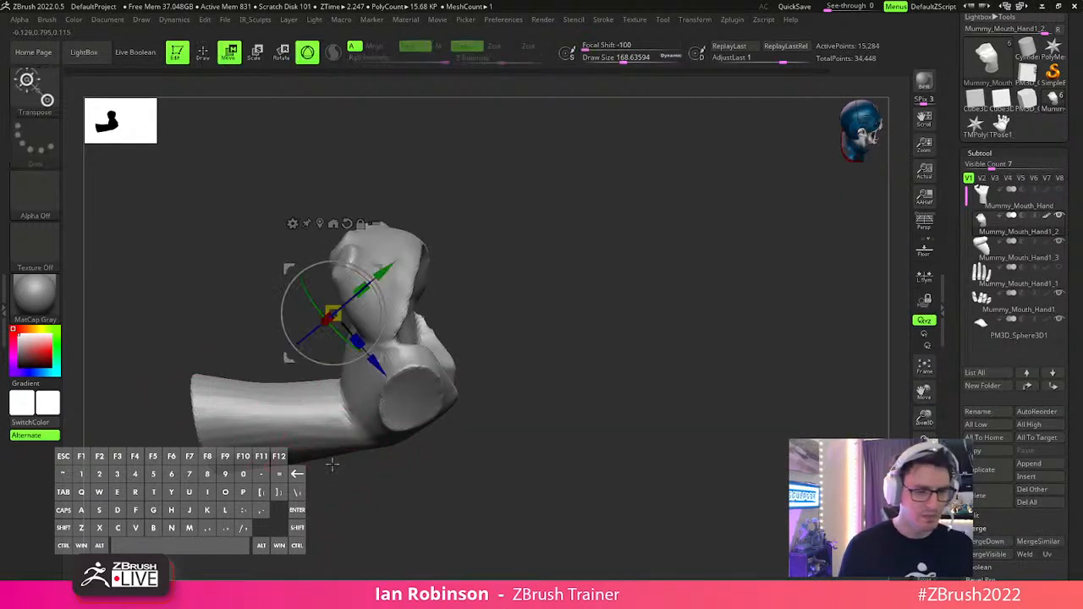
pyautogui.moveTo(333, 464); pyautogui.dragTo(753, 449)
pyautogui.moveTo(375, 348); pyautogui.dragTo(696, 332)
pyautogui.hotkey('ctrl', 'z')
pyautogui.hotkey('ctrl', 'z')
pyautogui.hotkey('ctrl', 'z')
pyautogui.hotkey('ctrl', 'z')
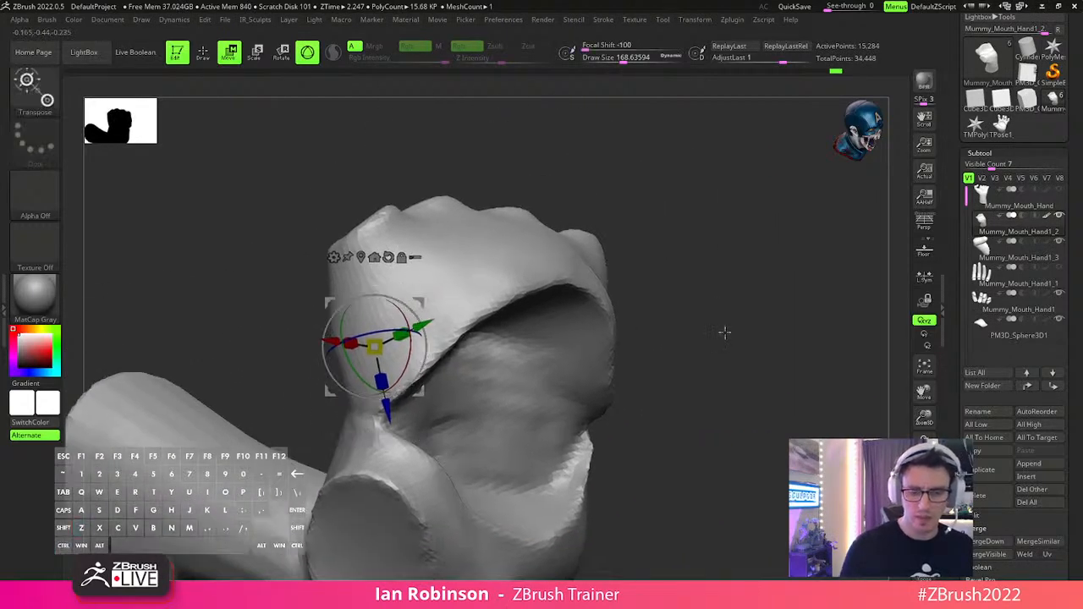
# Swap the Gizmo for the Transpose line on the palm and cycle through its Move, Scale and Rotate modes.
pyautogui.press('y')
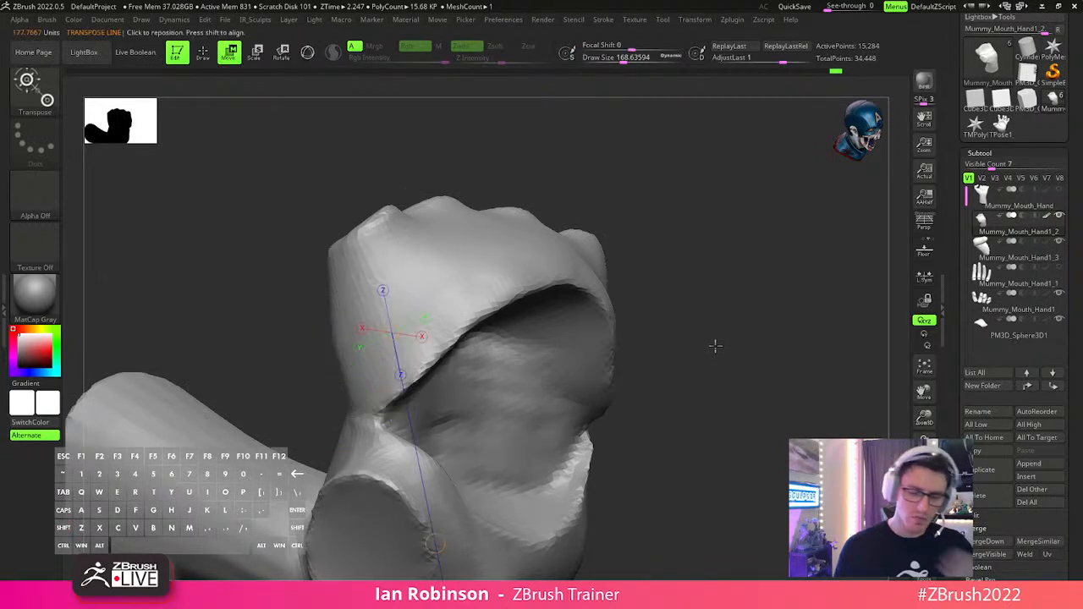
pyautogui.moveTo(669, 282)
pyautogui.mouseDown()
pyautogui.moveTo(694, 288)
pyautogui.moveTo(670, 285)
pyautogui.mouseUp()
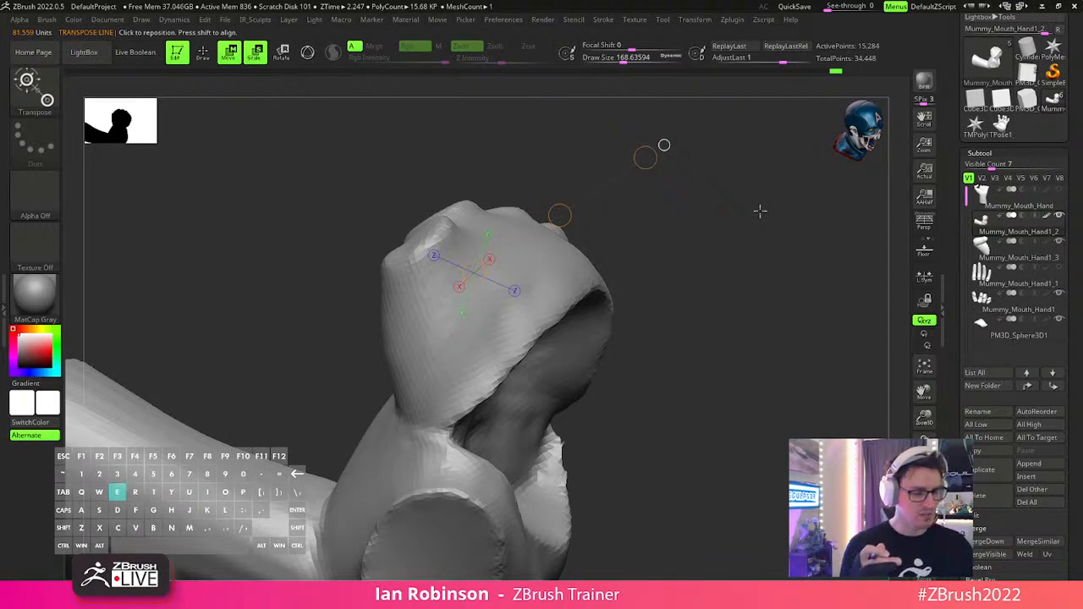
pyautogui.press('e')
pyautogui.press('r')
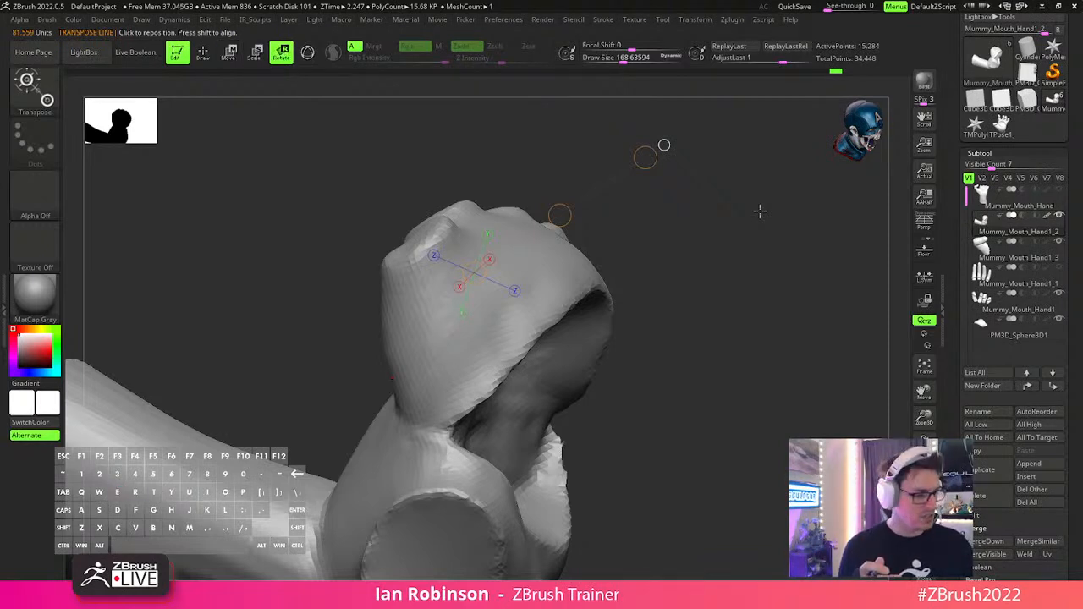
pyautogui.press('q')
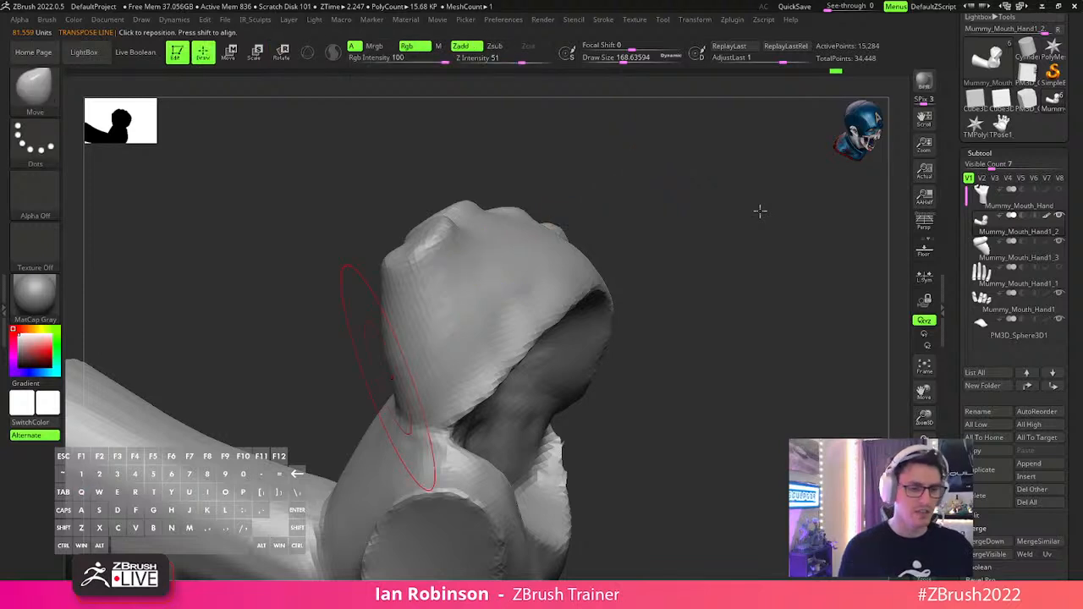
pyautogui.press('w')
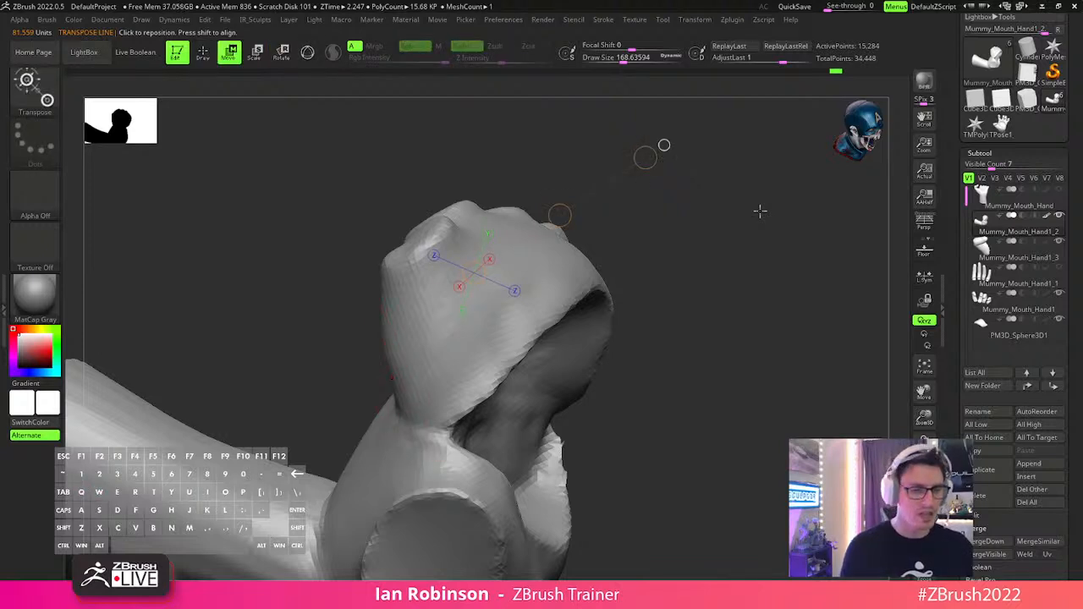
pyautogui.press('e')
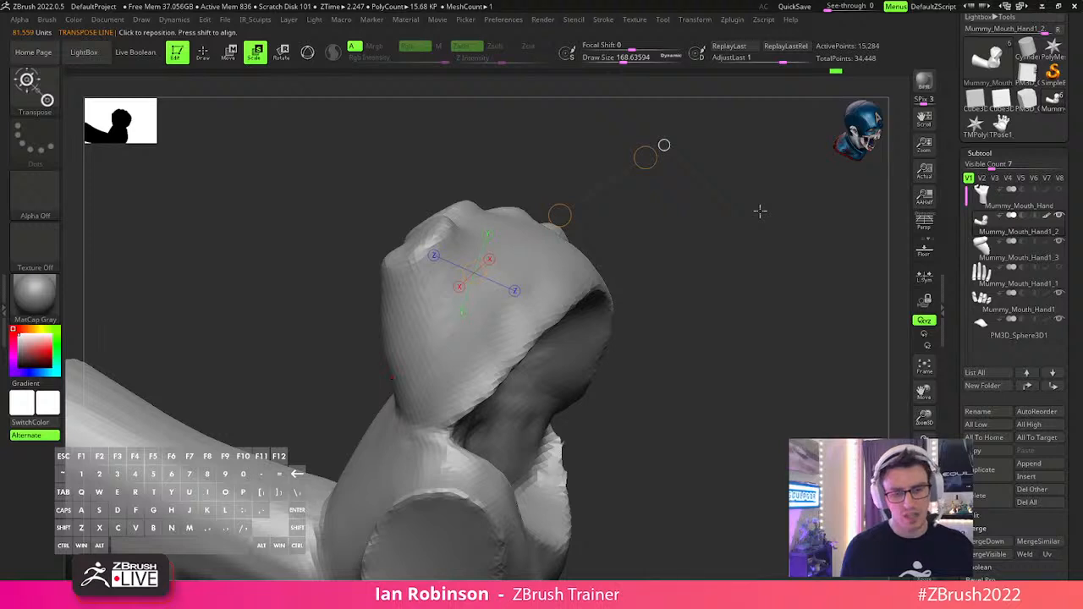
pyautogui.press('r')
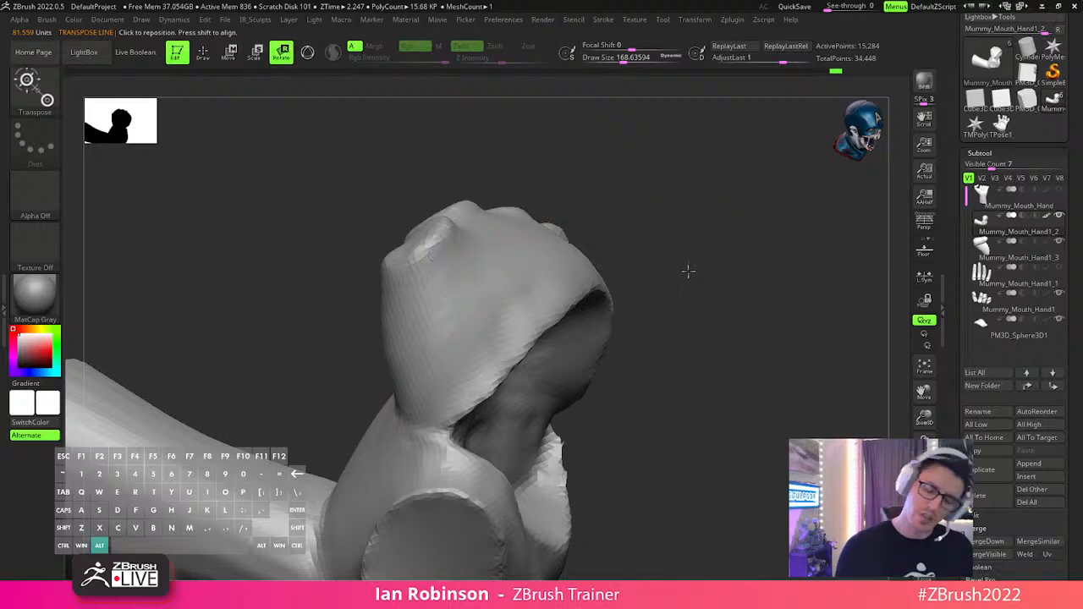
# In Rotate mode, draw and reposition a Transpose line about 191 units long outward from the corner of the palm's mouth.
pyautogui.moveTo(687, 285); pyautogui.dragTo(645, 289)
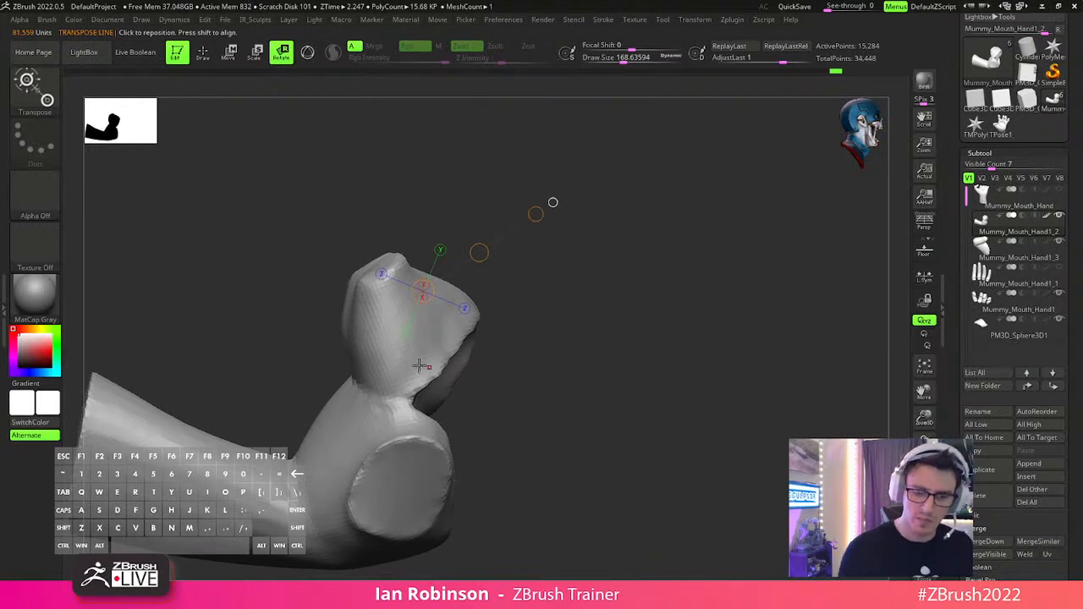
pyautogui.moveTo(395, 376)
pyautogui.mouseDown()
pyautogui.moveTo(524, 293)
pyautogui.moveTo(490, 297)
pyautogui.moveTo(607, 259)
pyautogui.moveTo(625, 262)
pyautogui.moveTo(622, 311)
pyautogui.moveTo(604, 338)
pyautogui.moveTo(623, 308)
pyautogui.moveTo(629, 254)
pyautogui.moveTo(617, 181)
pyautogui.moveTo(639, 286)
pyautogui.mouseUp()
pyautogui.hotkey('ctrl', 'z')
pyautogui.moveTo(535, 271); pyautogui.dragTo(668, 259)
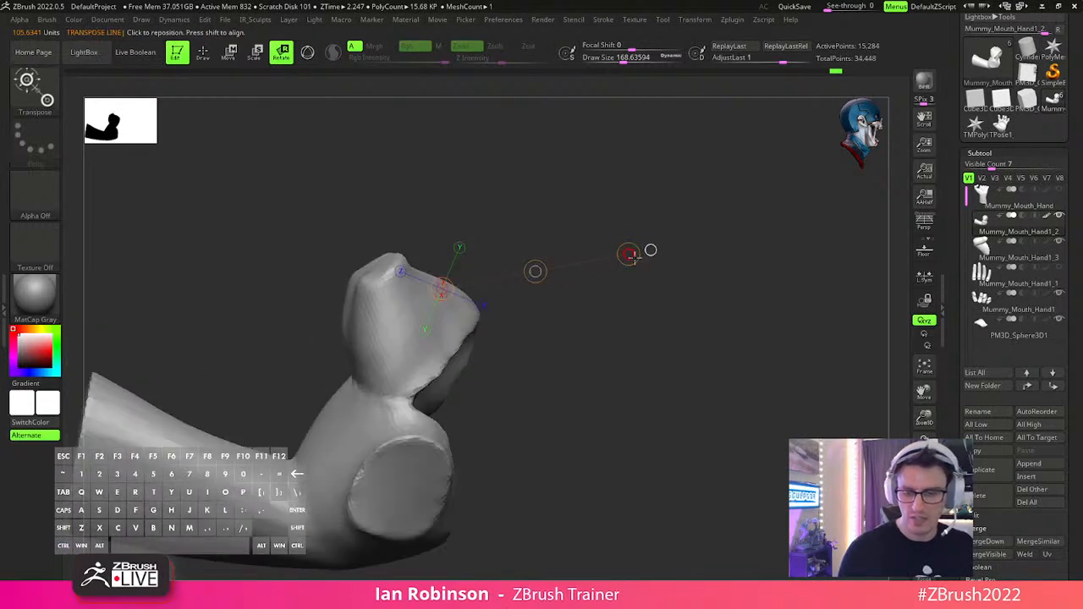
pyautogui.moveTo(406, 380)
pyautogui.mouseDown()
pyautogui.moveTo(672, 319)
pyautogui.moveTo(743, 314)
pyautogui.moveTo(748, 330)
pyautogui.moveTo(652, 210)
pyautogui.moveTo(725, 273)
pyautogui.mouseUp()
pyautogui.moveTo(575, 349)
pyautogui.mouseDown()
pyautogui.moveTo(590, 448)
pyautogui.moveTo(573, 220)
pyautogui.moveTo(671, 182)
pyautogui.moveTo(815, 341)
pyautogui.moveTo(584, 351)
pyautogui.moveTo(576, 364)
pyautogui.moveTo(623, 402)
pyautogui.moveTo(575, 348)
pyautogui.mouseUp()
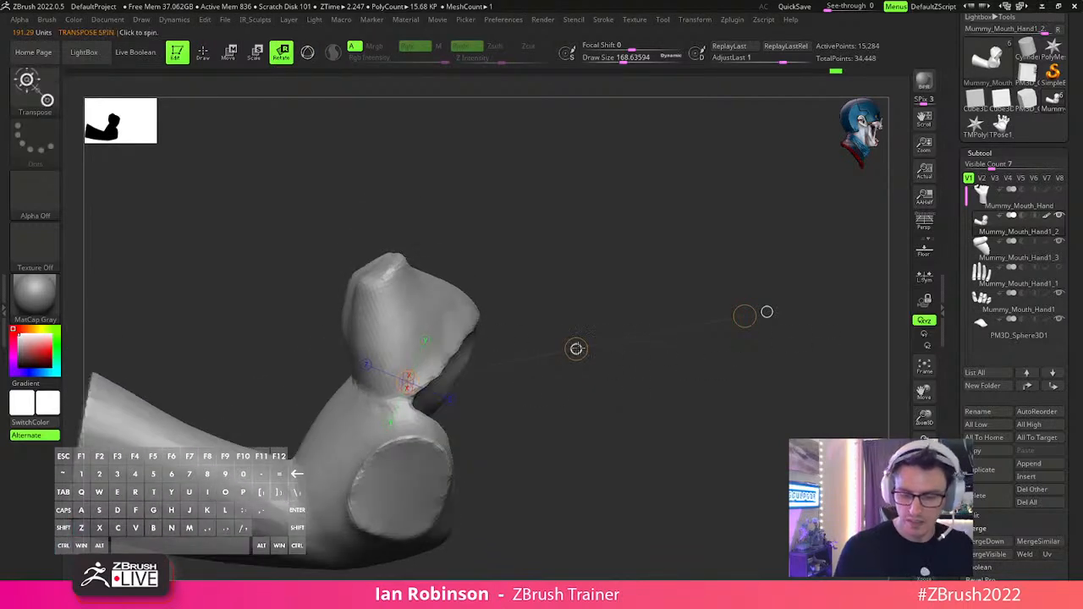
# In Scale mode, draw a Transpose line about 151 units long up the side of the palm, from wrist to knuckles.
pyautogui.press('e')
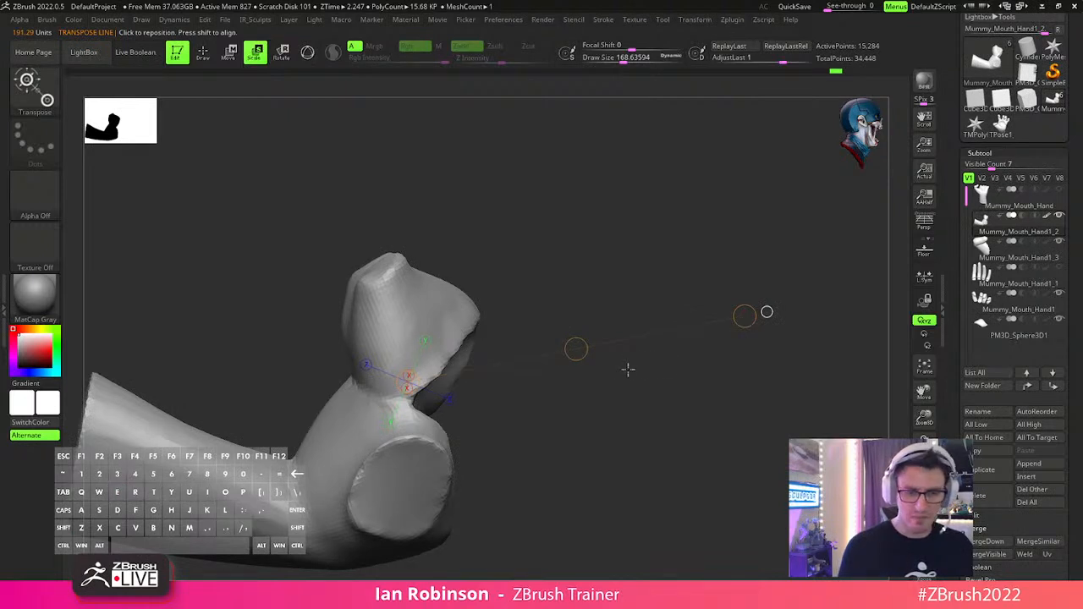
pyautogui.moveTo(575, 349)
pyautogui.mouseDown()
pyautogui.moveTo(697, 375)
pyautogui.moveTo(586, 359)
pyautogui.moveTo(469, 367)
pyautogui.moveTo(643, 364)
pyautogui.moveTo(588, 359)
pyautogui.mouseUp()
pyautogui.moveTo(747, 330); pyautogui.dragTo(767, 307)
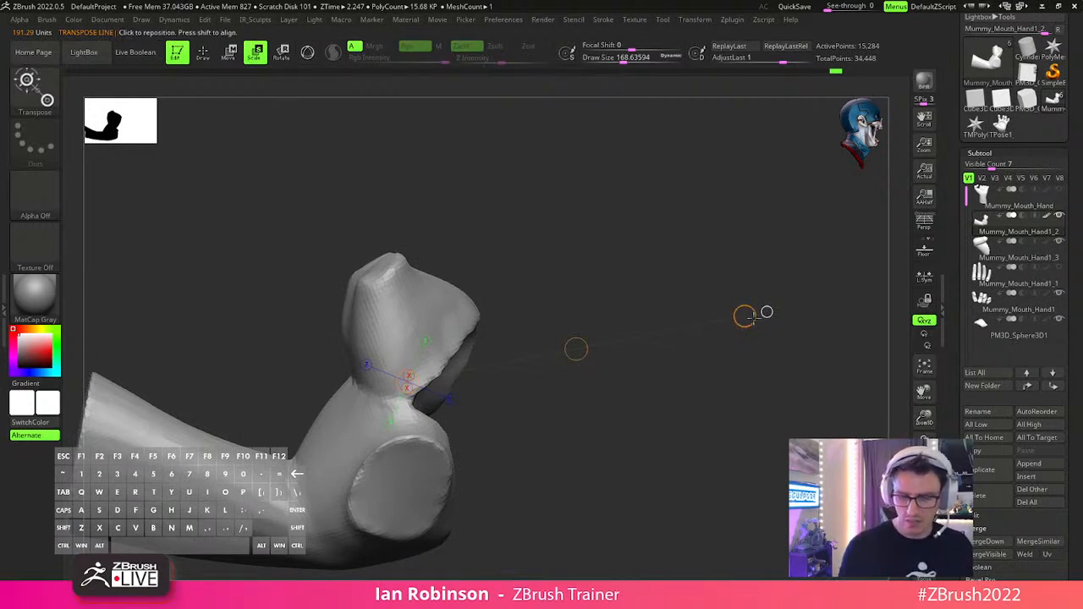
pyautogui.moveTo(324, 500); pyautogui.dragTo(410, 250)
pyautogui.keyDown('alt'); pyautogui.moveTo(328, 394); pyautogui.dragTo(357, 407); pyautogui.keyUp('alt')
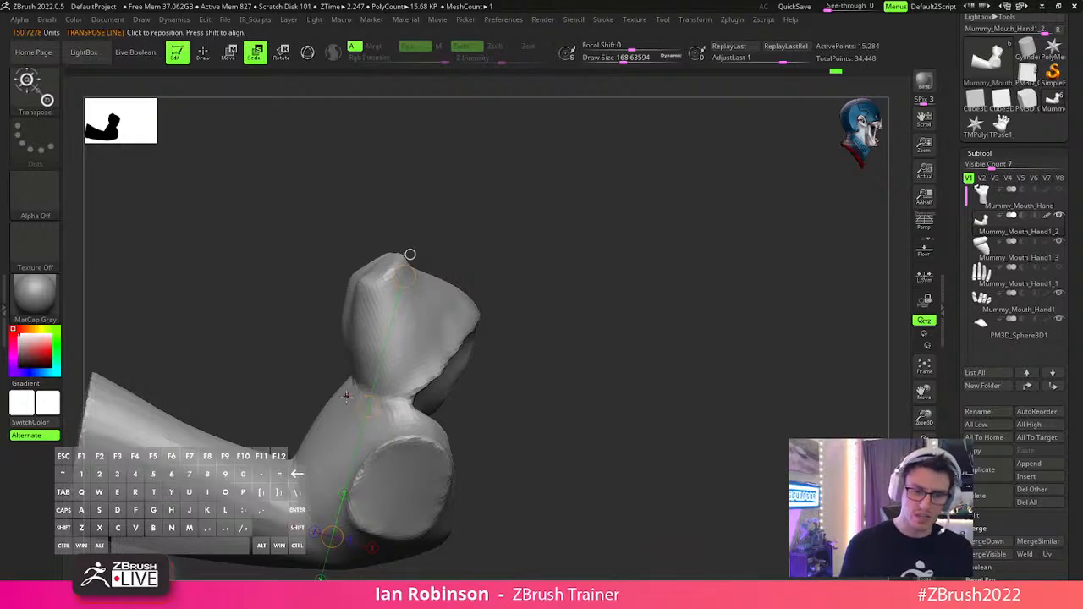
# Try moving the palm with the middle circle of the Transpose line, undoing each attempt.
pyautogui.click(230, 52)
pyautogui.moveTo(370, 406)
pyautogui.keyDown('alt'); pyautogui.mouseDown()
pyautogui.moveTo(440, 425)
pyautogui.moveTo(251, 375)
pyautogui.moveTo(461, 431)
pyautogui.moveTo(283, 388)
pyautogui.moveTo(370, 406)
pyautogui.mouseUp(); pyautogui.keyUp('alt')
pyautogui.hotkey('ctrl', 'z')
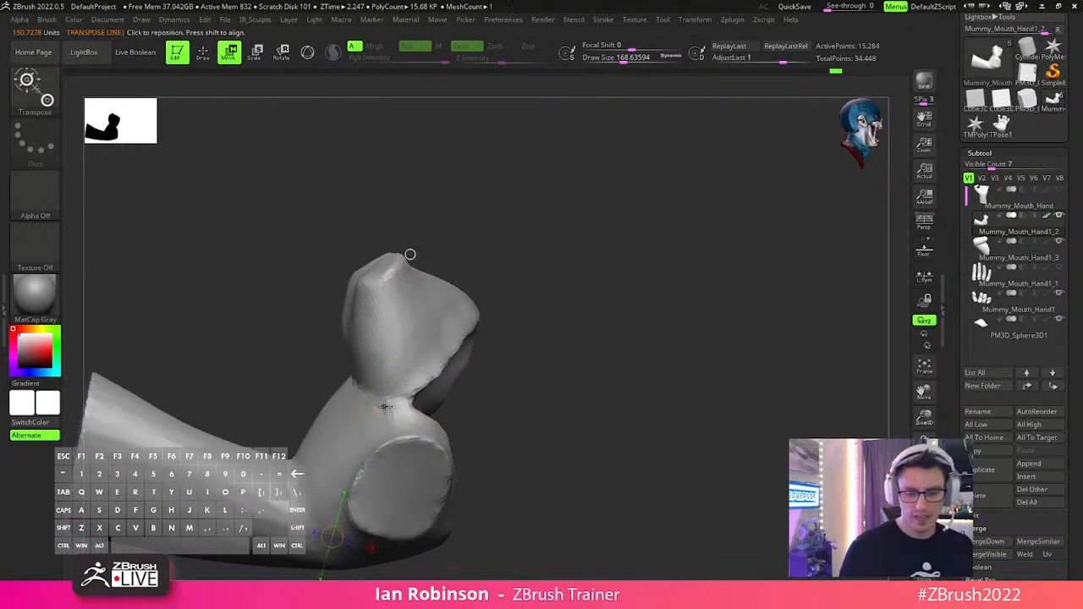
pyautogui.keyDown('alt'); pyautogui.moveTo(368, 407); pyautogui.dragTo(328, 404); pyautogui.keyUp('alt')
pyautogui.hotkey('ctrl', 'z')
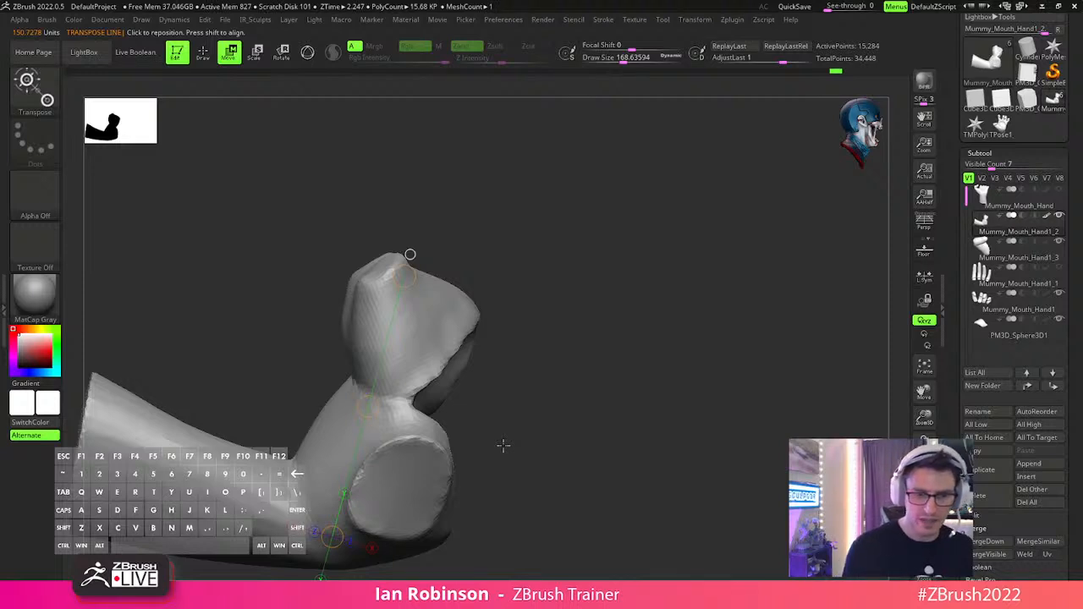
# Try rotating the palm from the middle of the wrist-to-knuckle Transpose line.
pyautogui.click(283, 52)
pyautogui.keyDown('alt'); pyautogui.moveTo(368, 407); pyautogui.dragTo(474, 398); pyautogui.keyUp('alt')
pyautogui.hotkey('ctrl', 'z')
pyautogui.moveTo(368, 406); pyautogui.dragTo(378, 281)
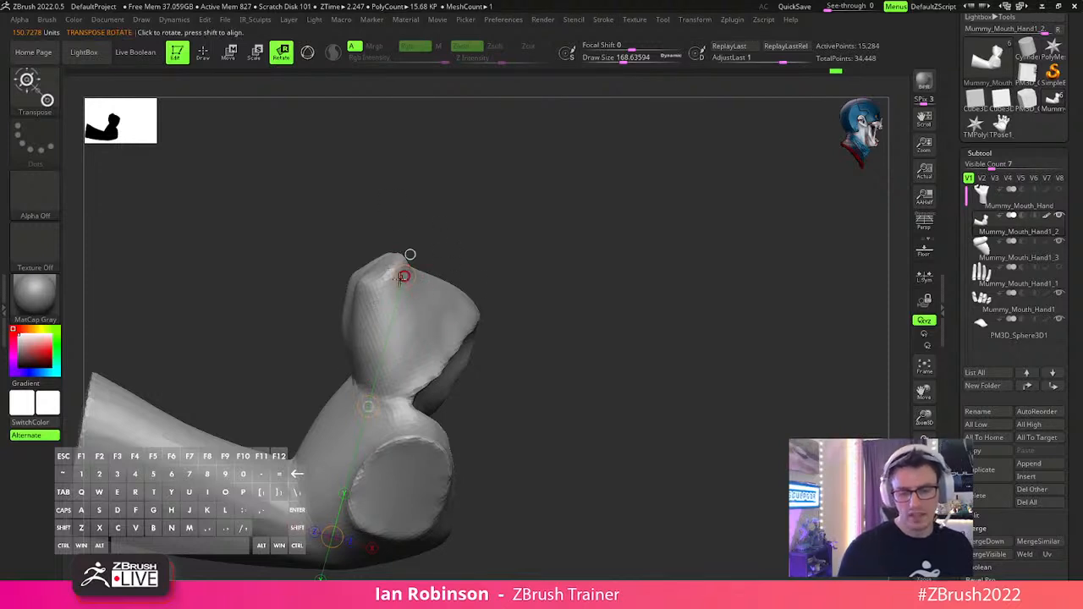
# Try scaling the palm from the wrist end of the Transpose line and undo the scaling.
pyautogui.click(256, 54)
pyautogui.moveTo(331, 537); pyautogui.dragTo(325, 559)
pyautogui.hotkey('ctrl', 'z')
pyautogui.hotkey('ctrl', 'z')
pyautogui.hotkey('ctrl', 'z')
pyautogui.hotkey('ctrl', 'z')
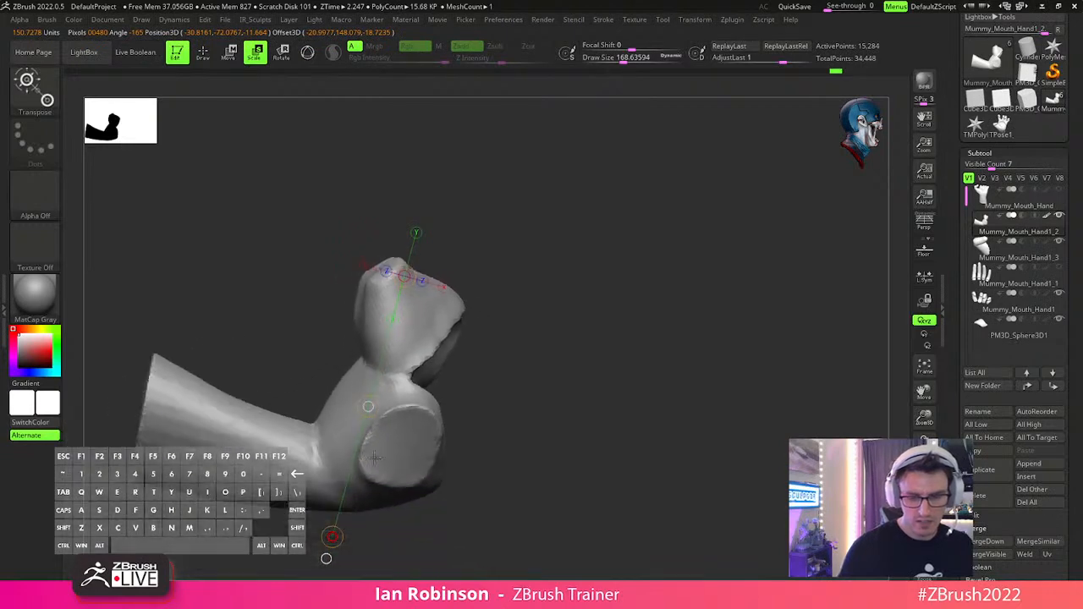
pyautogui.hotkey('ctrl', 'z')
# Try rotating the palm with a Transpose line about 194 units long drawn outward from the thumb stump, undoing the trial rotations.
pyautogui.click(283, 54)
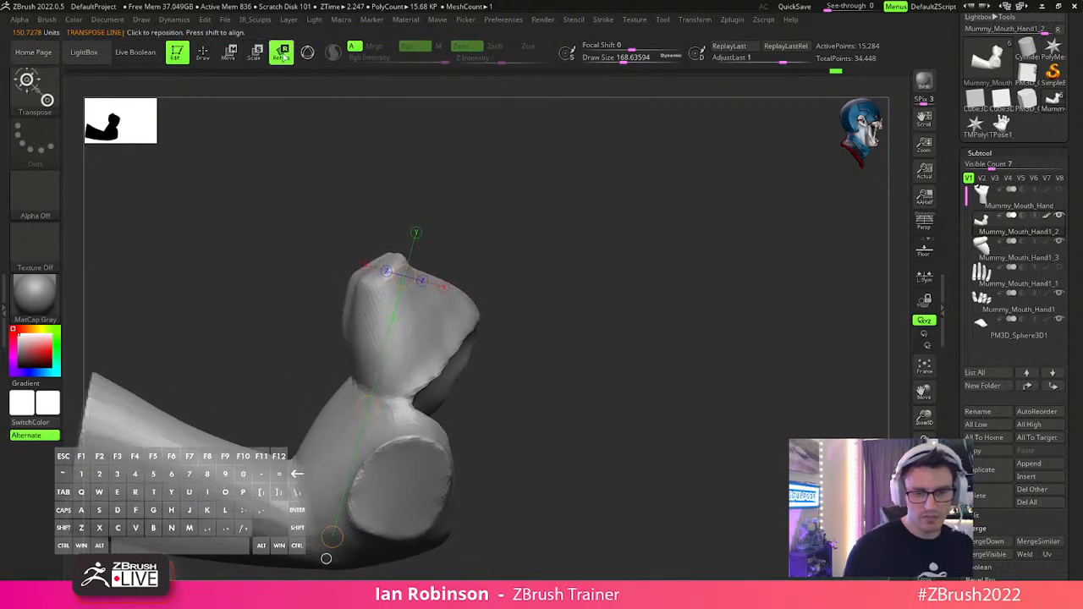
pyautogui.moveTo(391, 497); pyautogui.dragTo(616, 227)
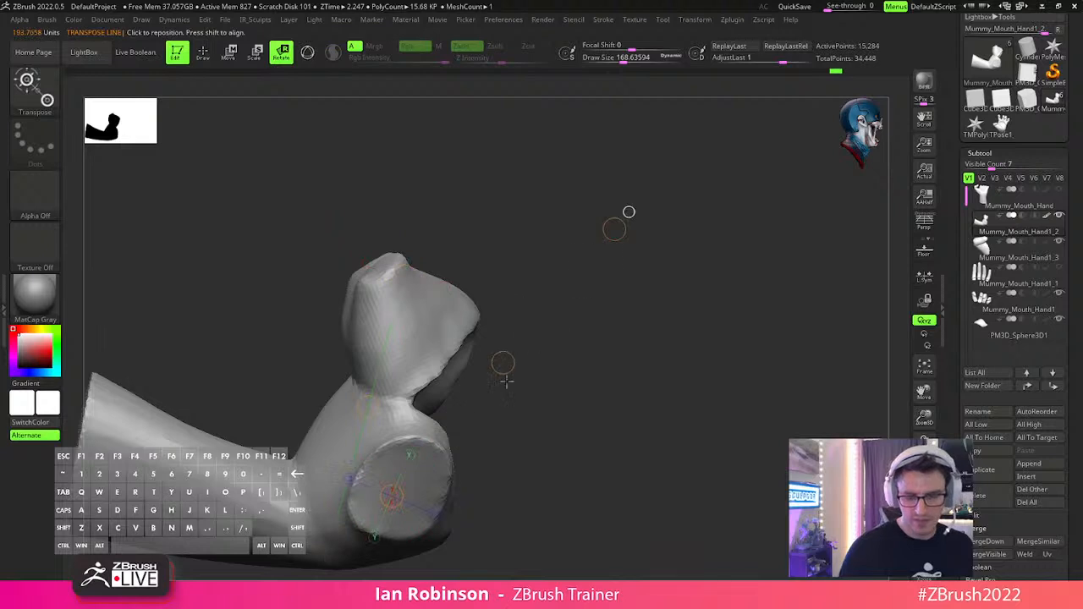
pyautogui.moveTo(391, 497); pyautogui.dragTo(377, 514)
pyautogui.moveTo(524, 533); pyautogui.dragTo(366, 525)
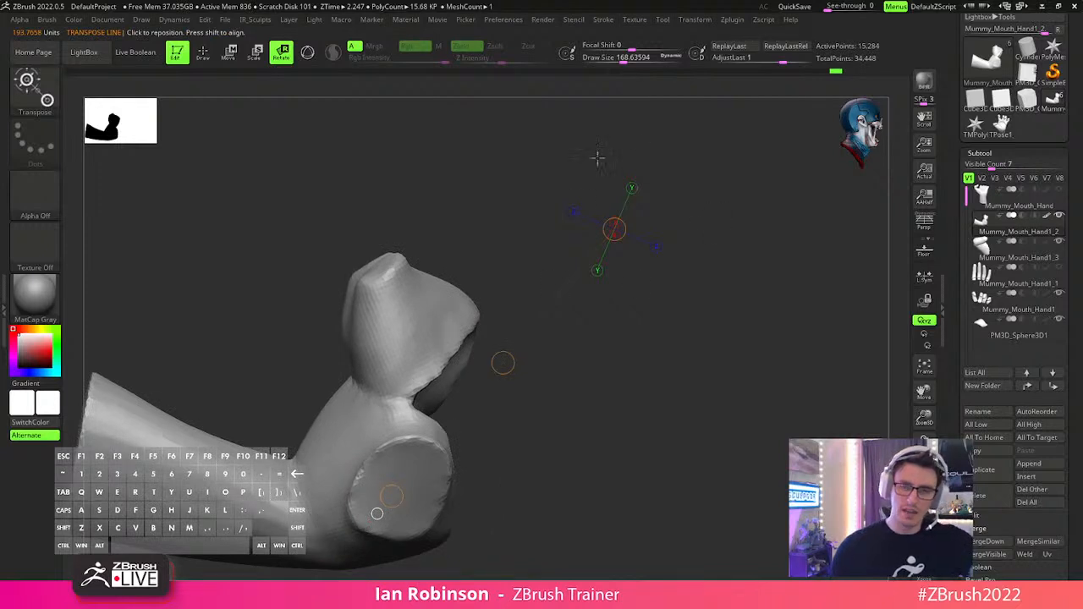
pyautogui.hotkey('ctrl', 'z')
pyautogui.hotkey('ctrl', 'z')
pyautogui.hotkey('ctrl', 'z')
pyautogui.hotkey('ctrl', 'z')
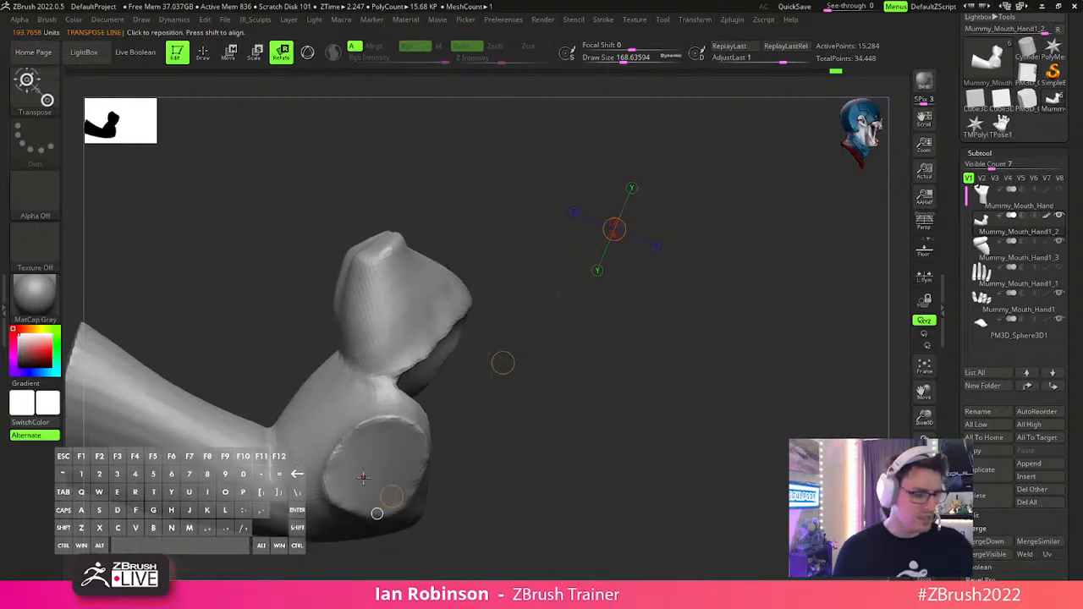
pyautogui.hotkey('ctrl', 'z')
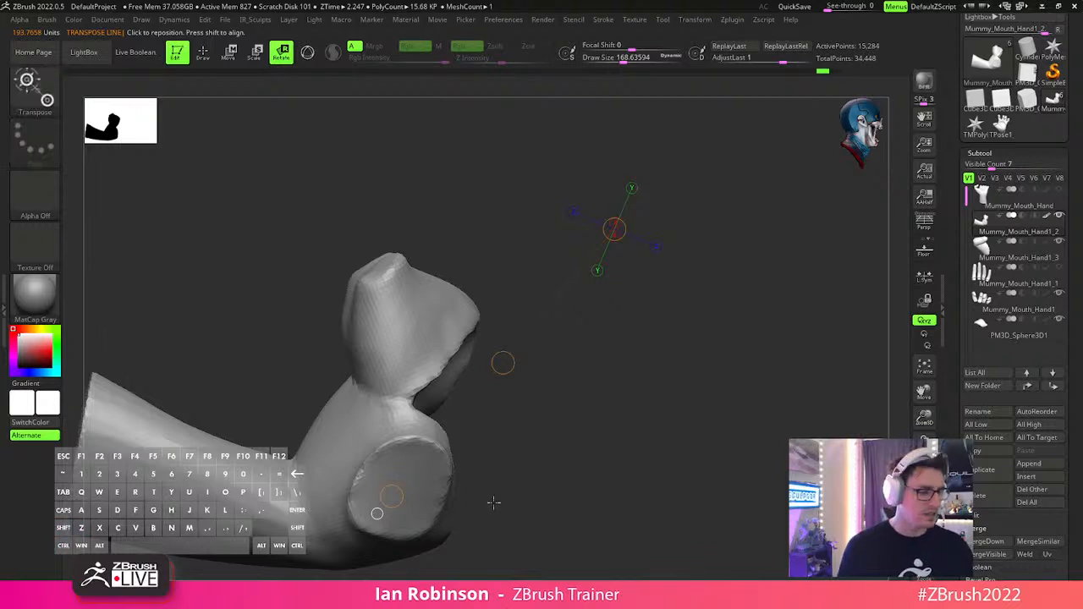
pyautogui.moveTo(615, 229); pyautogui.dragTo(540, 198)
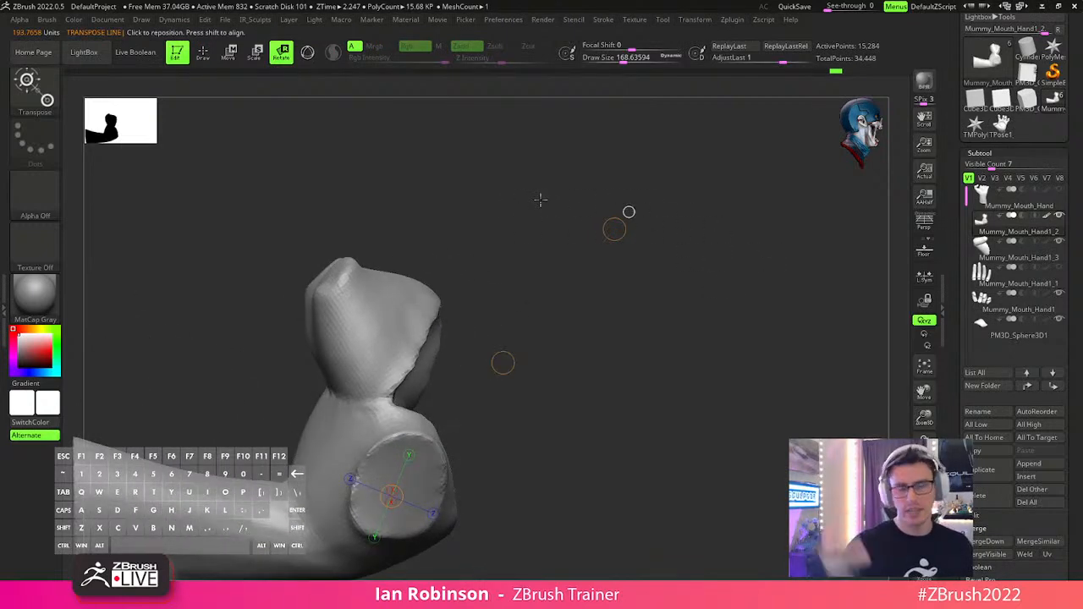
pyautogui.moveTo(621, 232); pyautogui.dragTo(615, 229)
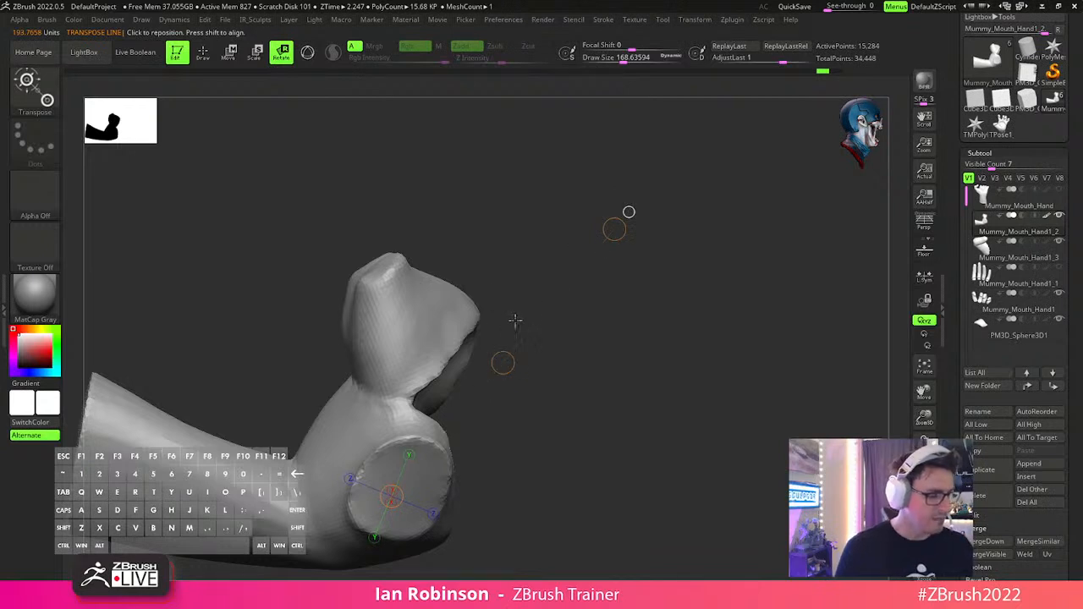
# Switch back to the Gizmo in Move mode, try a transformation on the palm and undo it.
pyautogui.press('w')
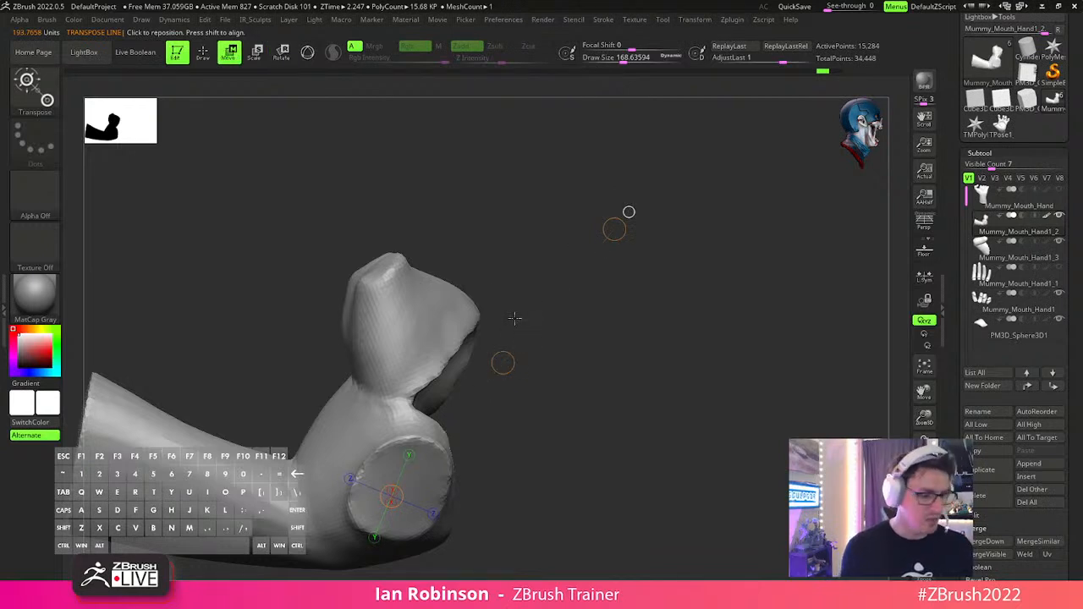
pyautogui.press('y')
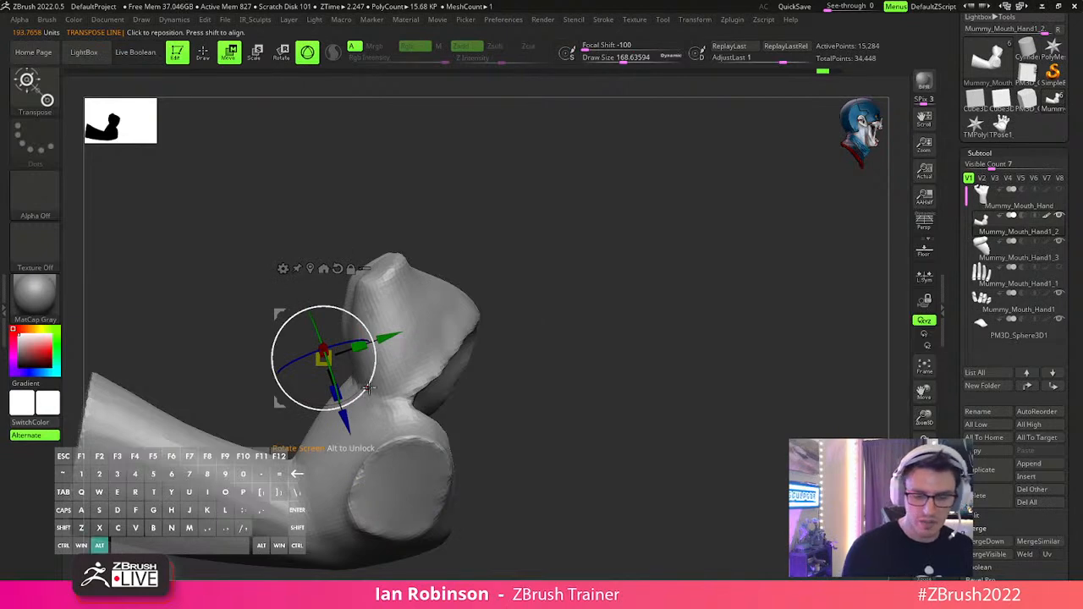
pyautogui.click(428, 360)
pyautogui.moveTo(478, 373); pyautogui.dragTo(448, 317)
pyautogui.hotkey('ctrl', 'z')
# Face the palm's mouth opening and reposition the Gizmo at several spots on the palm, ending on the lower palm.
pyautogui.moveTo(529, 387); pyautogui.dragTo(578, 318)
pyautogui.keyDown('alt'); pyautogui.click(467, 424); pyautogui.keyUp('alt')
pyautogui.keyDown('alt'); pyautogui.click(522, 251); pyautogui.keyUp('alt')
pyautogui.keyDown('alt'); pyautogui.click(341, 228); pyautogui.keyUp('alt')
pyautogui.keyDown('alt'); pyautogui.click(375, 451); pyautogui.keyUp('alt')
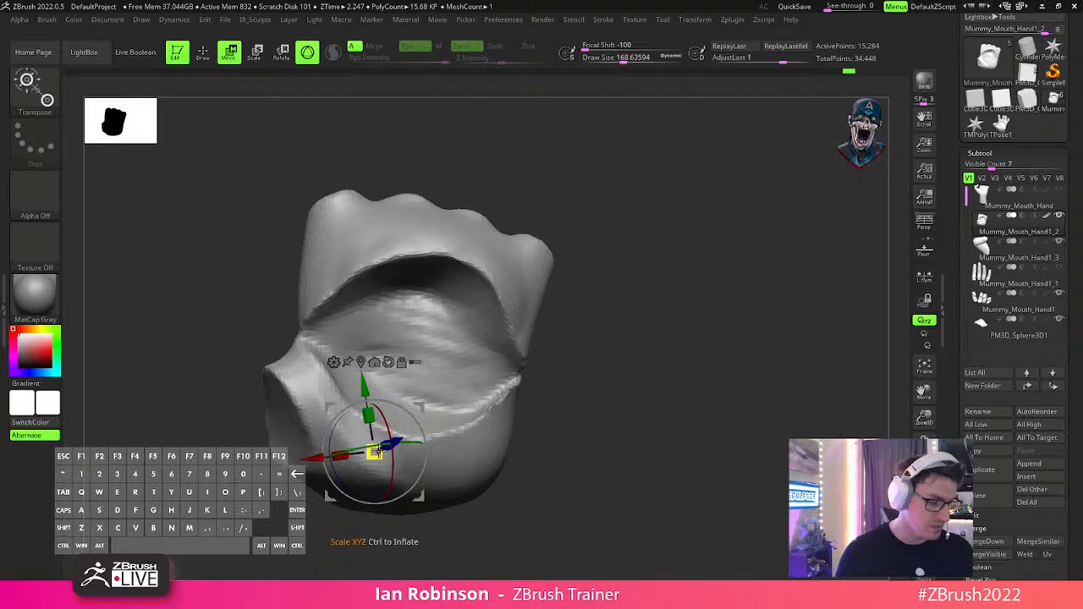
# Try masking the lower palm with the Transpose line, clear the mask, and repeat the masking with the Gizmo.
pyautogui.press('y')
pyautogui.keyDown('ctrl'); pyautogui.moveTo(476, 458); pyautogui.dragTo(506, 208); pyautogui.keyUp('ctrl')
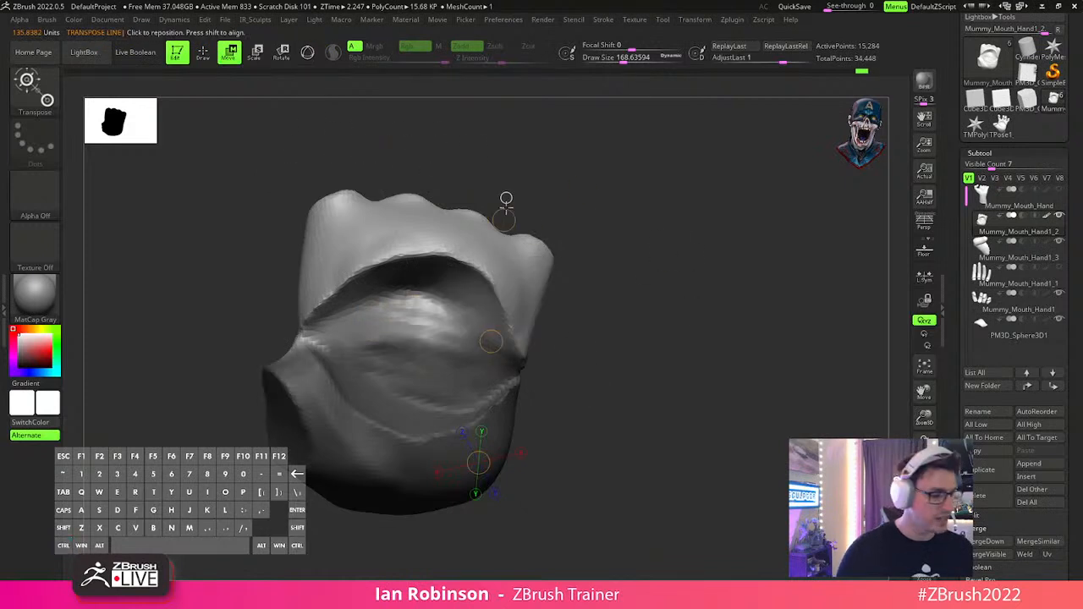
pyautogui.press('y')
pyautogui.keyDown('ctrl'); pyautogui.moveTo(656, 414); pyautogui.dragTo(628, 430); pyautogui.keyUp('ctrl')
pyautogui.keyDown('ctrl'); pyautogui.moveTo(377, 478); pyautogui.dragTo(490, 163); pyautogui.keyUp('ctrl')
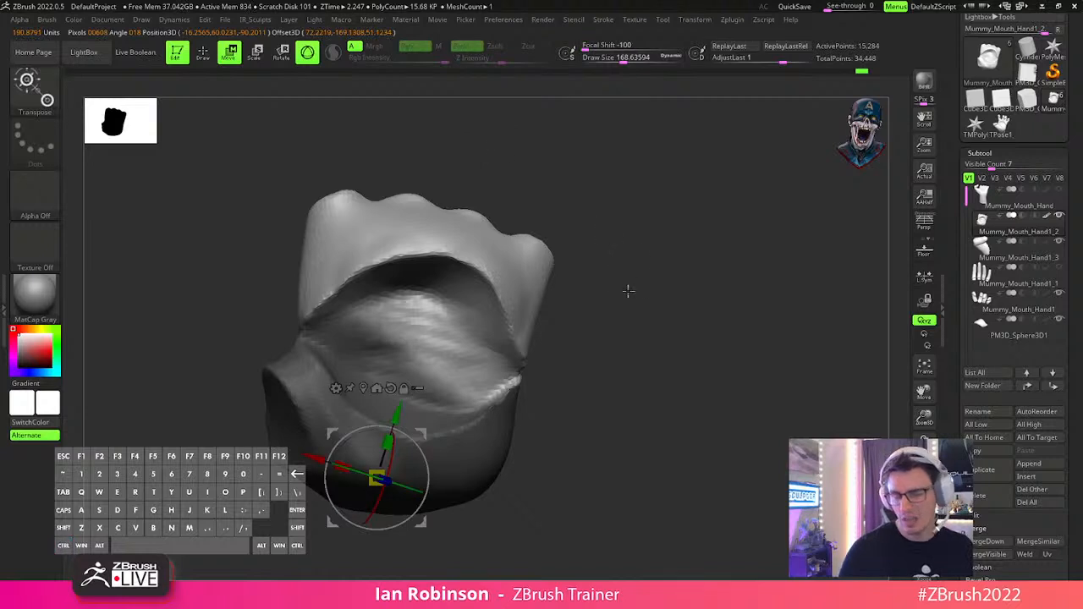
# Return to the Move brush with the palm unmasked and show the whole hand with fingers, thumb and tongue.
pyautogui.moveTo(623, 344)
pyautogui.mouseDown()
pyautogui.moveTo(678, 381)
pyautogui.moveTo(641, 459)
pyautogui.moveTo(617, 452)
pyautogui.moveTo(602, 489)
pyautogui.mouseUp()
pyautogui.press('q')
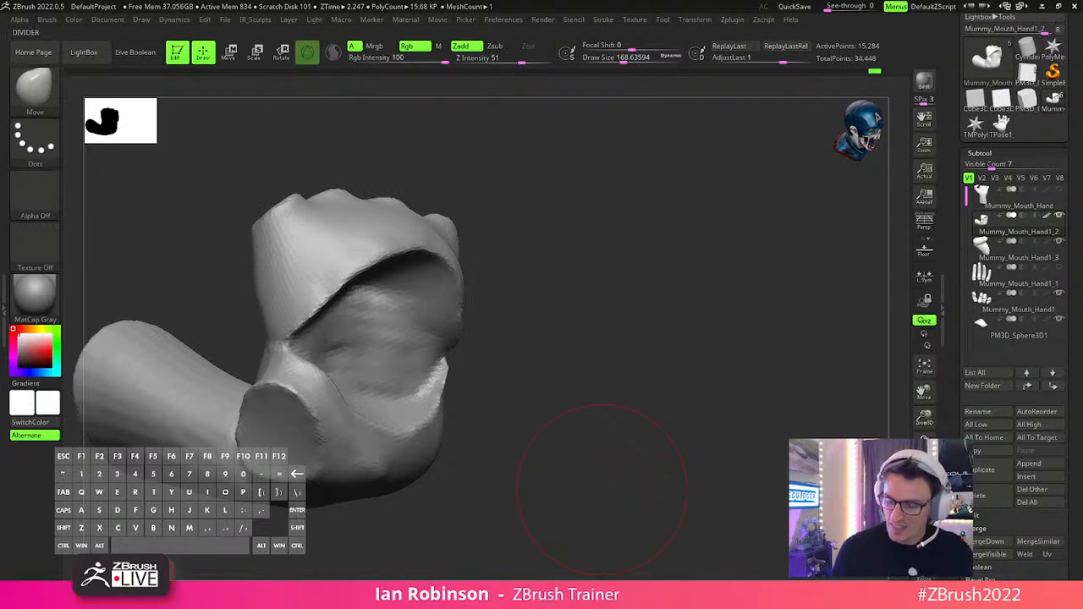
pyautogui.moveTo(601, 488); pyautogui.dragTo(771, 402)
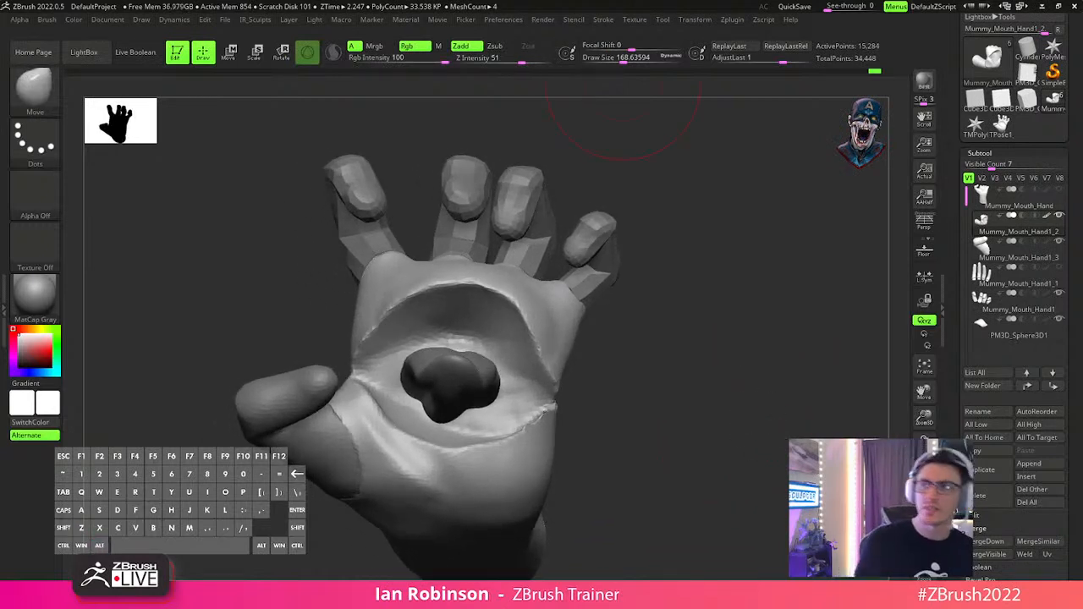
pyautogui.press('u')
pyautogui.press('o')
pyautogui.press('BackSpace')
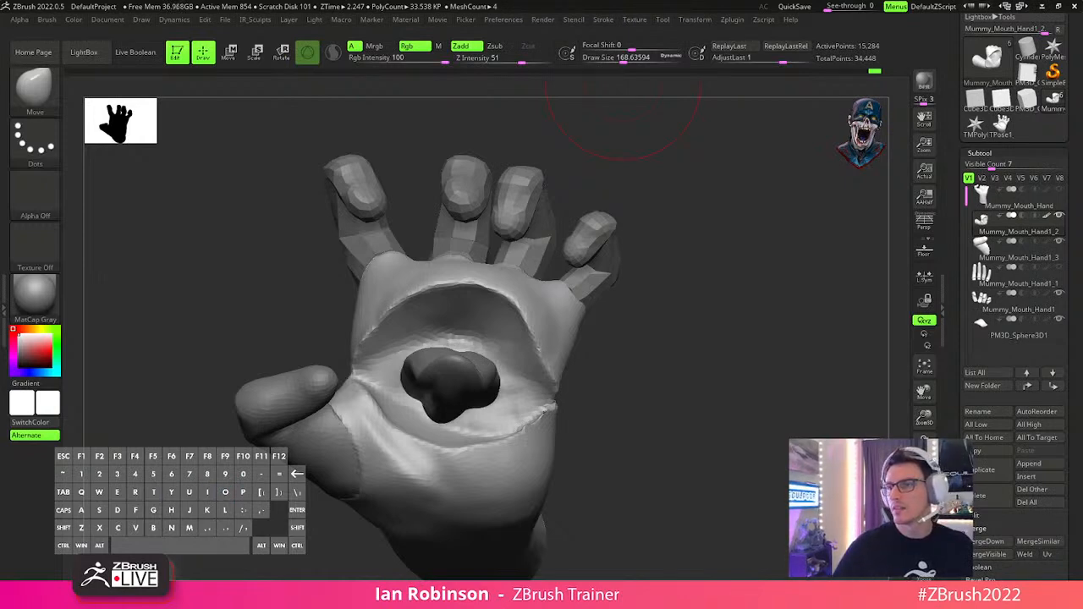
pyautogui.press('u')
pyautogui.press('o')
pyautogui.press('Return')
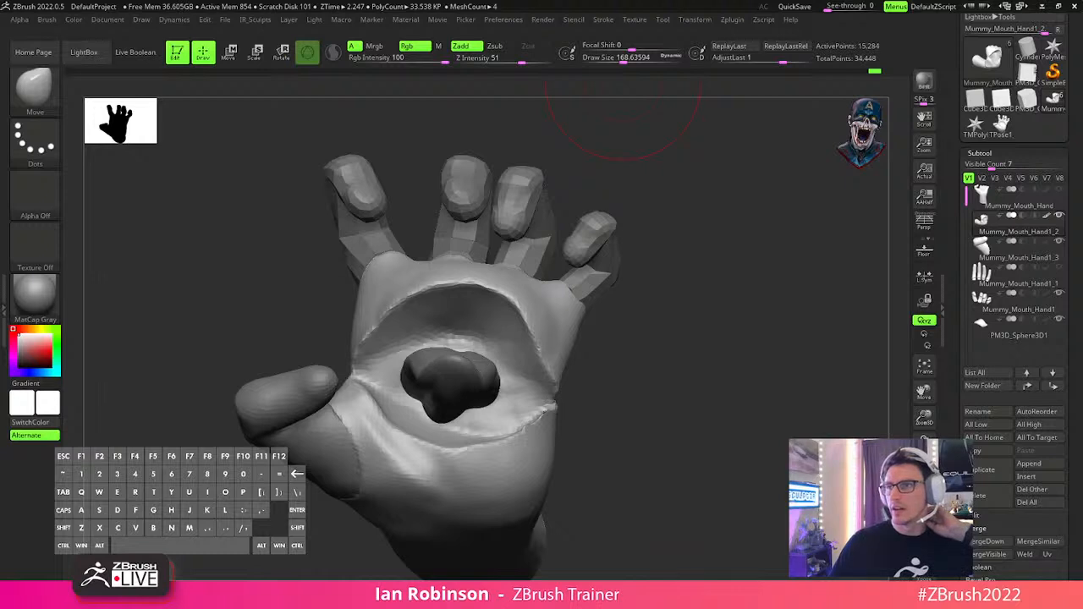
pyautogui.press('t')
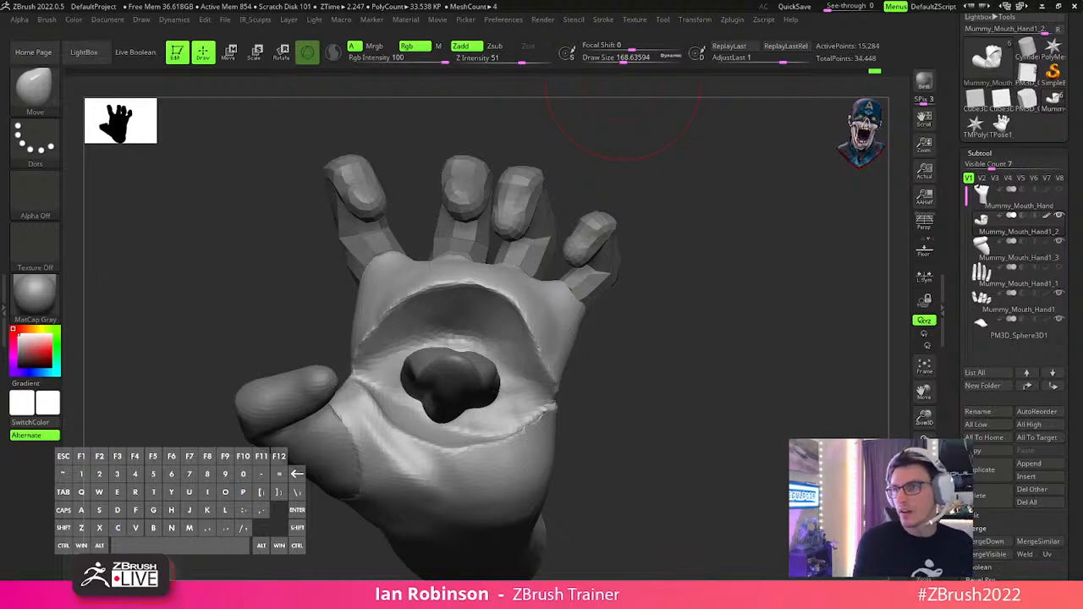
pyautogui.press('s')
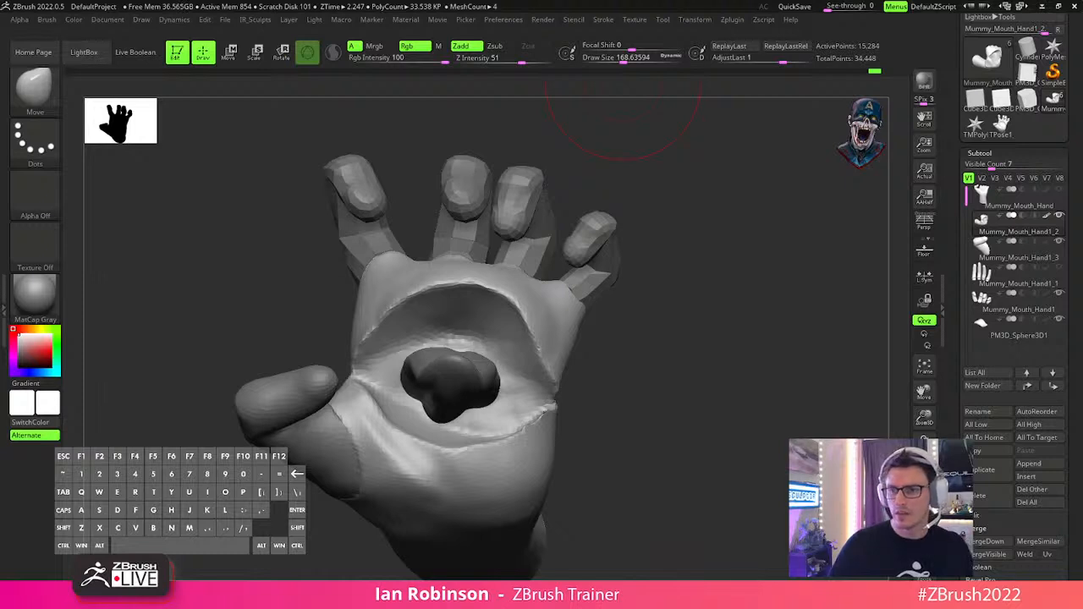
pyautogui.press('ctrl')
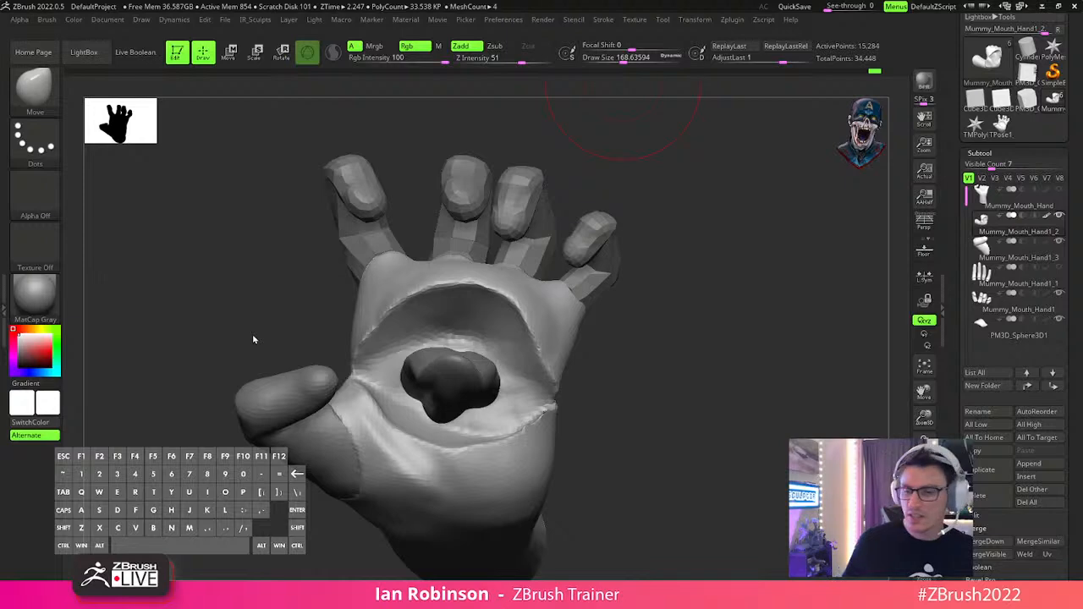
# Merge all visible hand subtools into one new tool and switch to that merged hand.
pyautogui.moveTo(684, 362); pyautogui.dragTo(824, 121)
pyautogui.moveTo(796, 259); pyautogui.dragTo(854, 140)
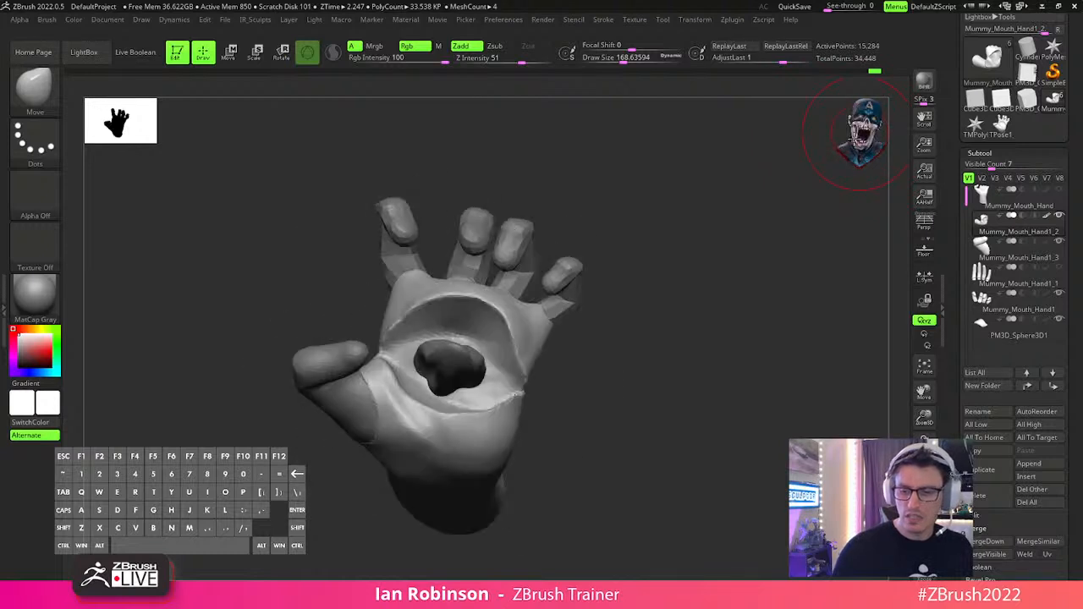
pyautogui.moveTo(726, 322); pyautogui.dragTo(718, 340)
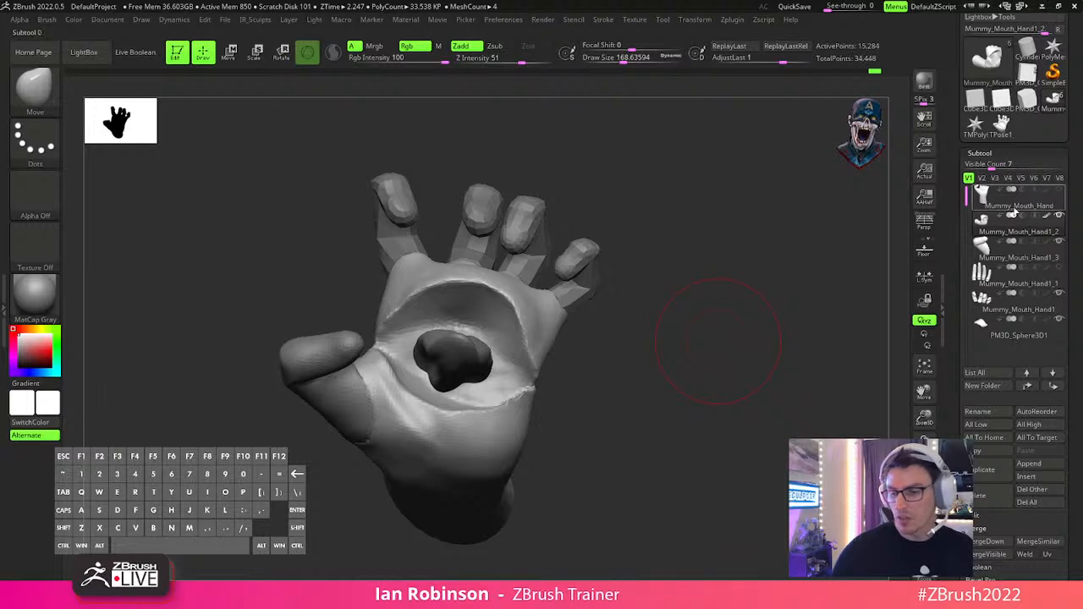
pyautogui.click(1001, 556)
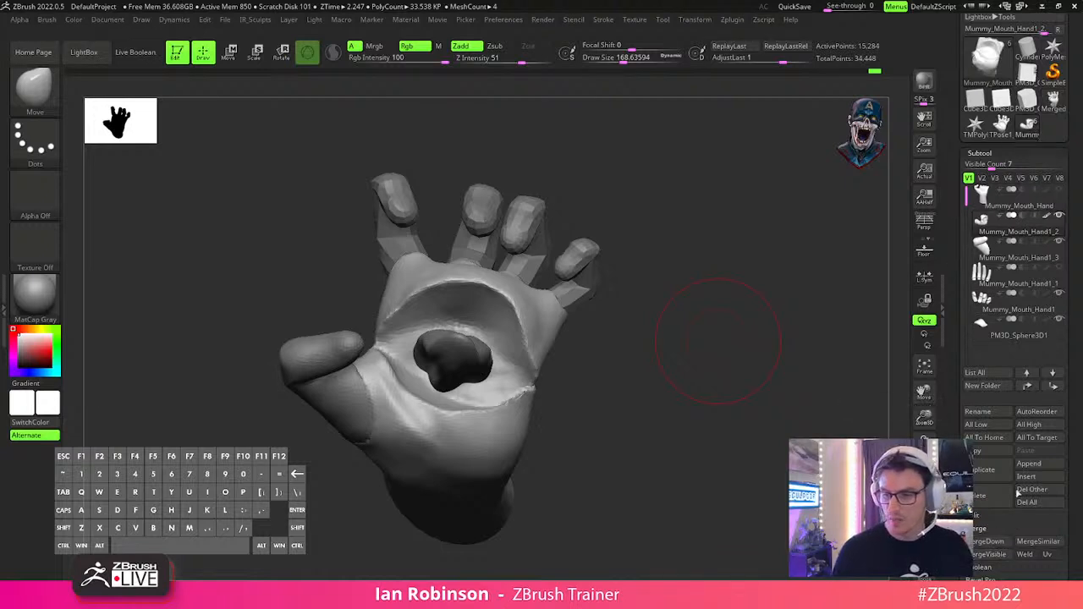
pyautogui.click(1020, 129)
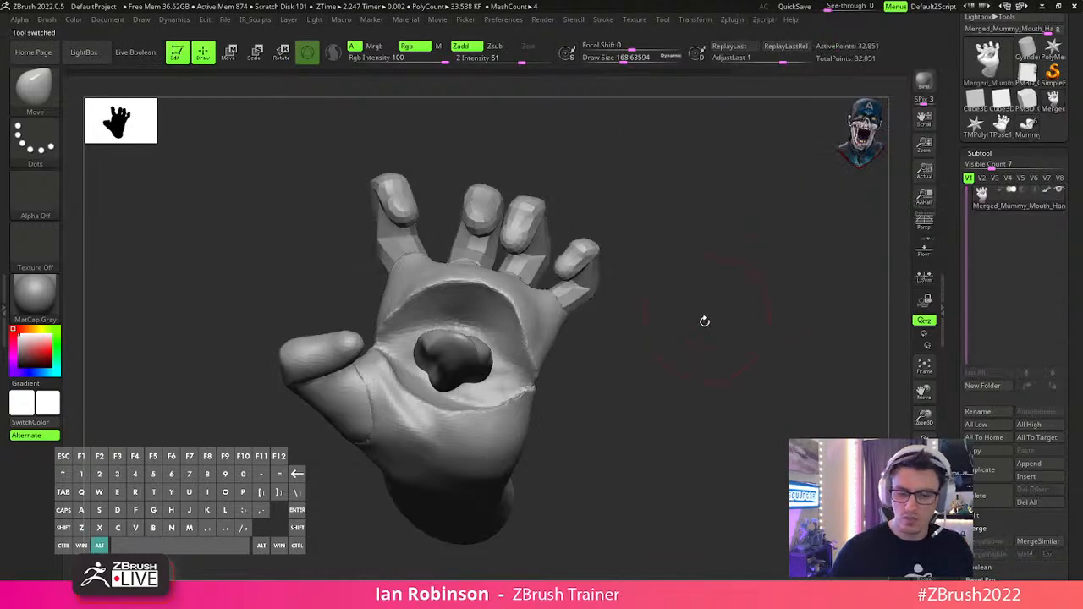
# Try moving the Gizmo off beside the merged hand and recentre it on the unmasked mesh.
pyautogui.moveTo(735, 338); pyautogui.dragTo(702, 321)
pyautogui.moveTo(793, 283); pyautogui.dragTo(764, 333)
pyautogui.press('e')
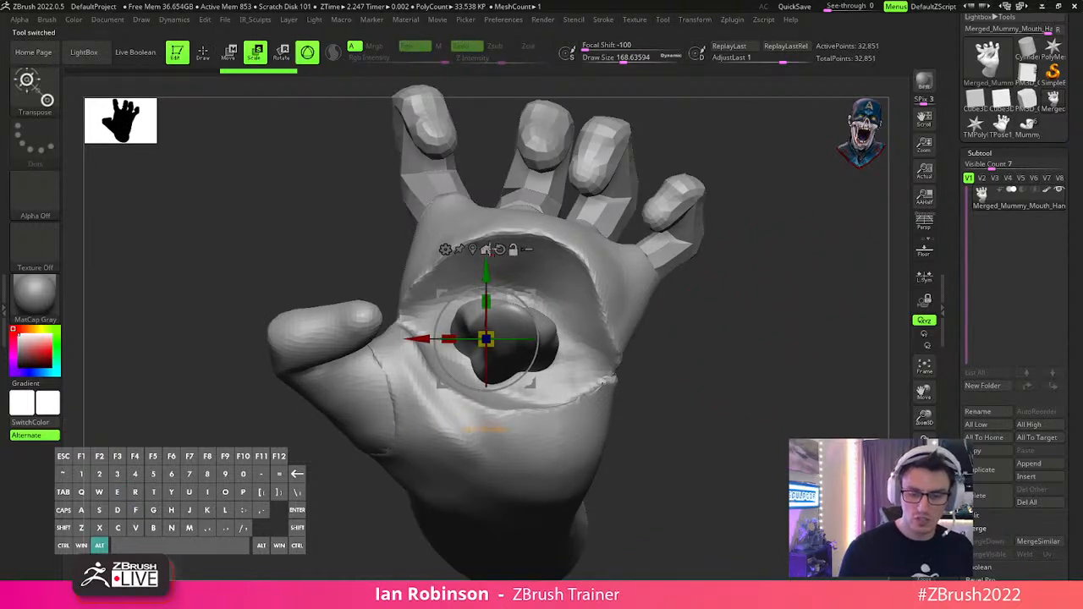
pyautogui.press('q')
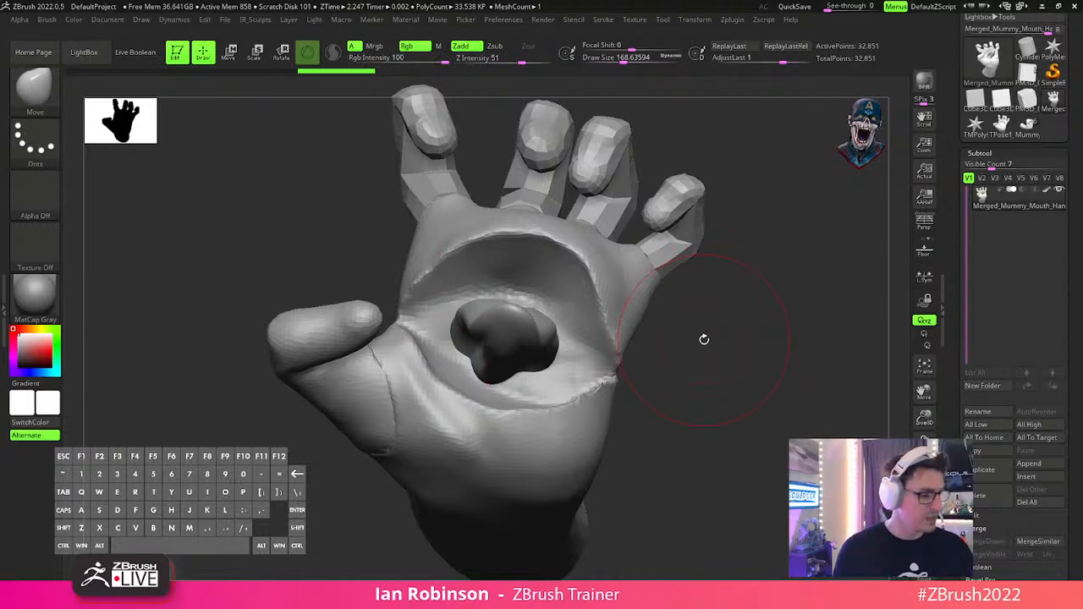
pyautogui.press('w')
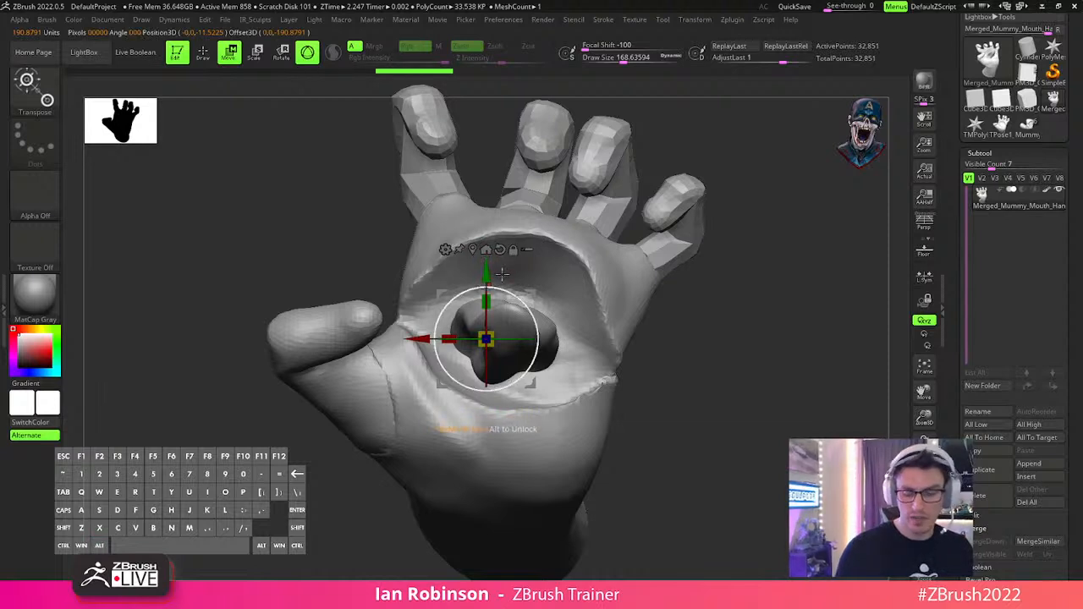
pyautogui.keyDown('alt'); pyautogui.moveTo(532, 382); pyautogui.dragTo(732, 338); pyautogui.keyUp('alt')
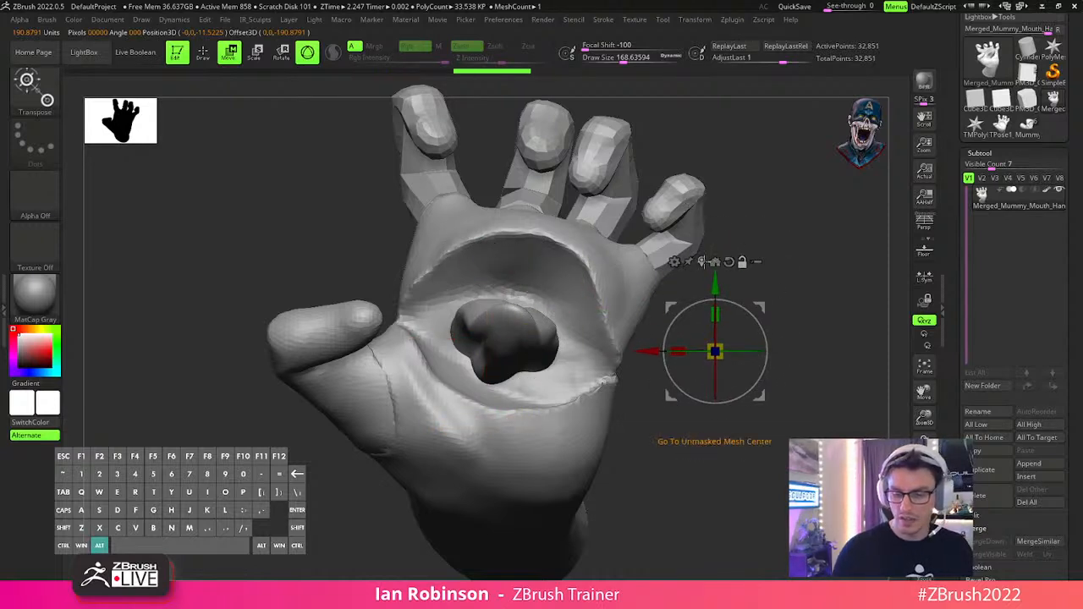
pyautogui.click(706, 259)
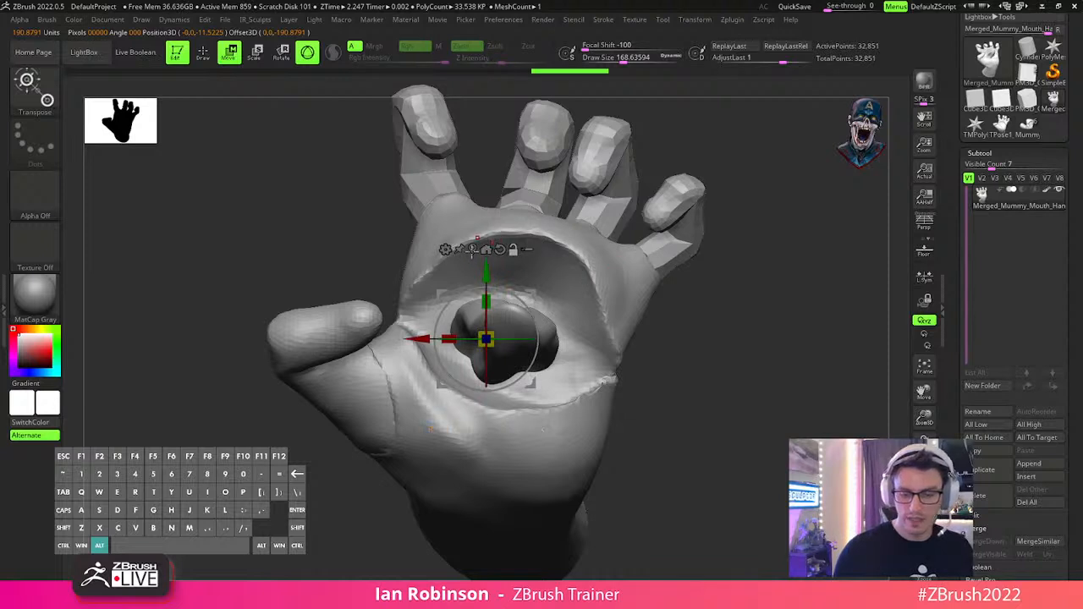
pyautogui.press('q')
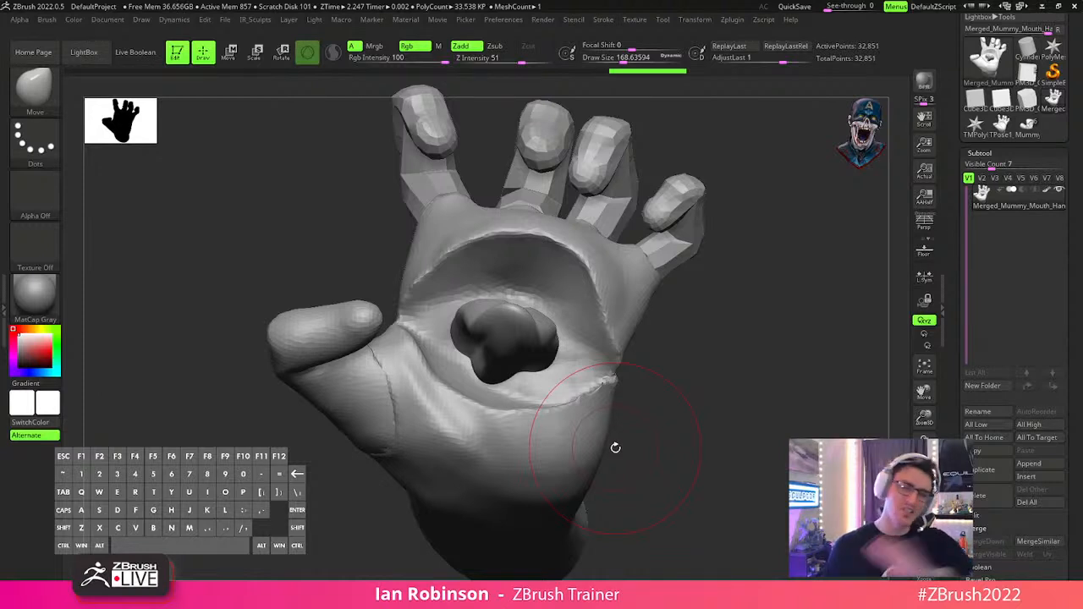
# Set the secondary color and the document background to black, and render the hand with BPR.
pyautogui.click(110, 22)
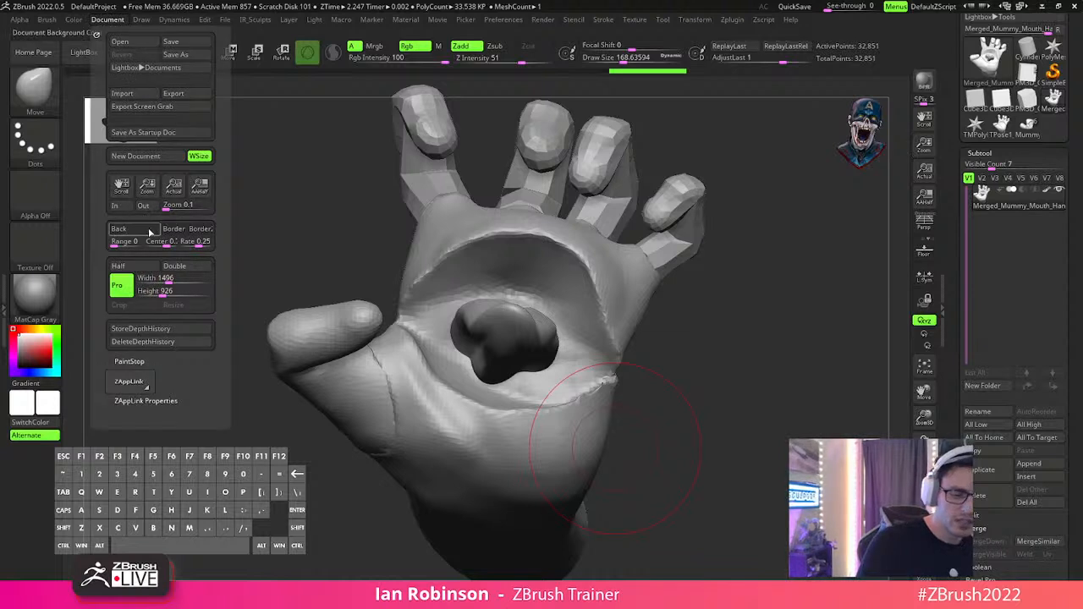
pyautogui.moveTo(42, 362); pyautogui.dragTo(54, 369)
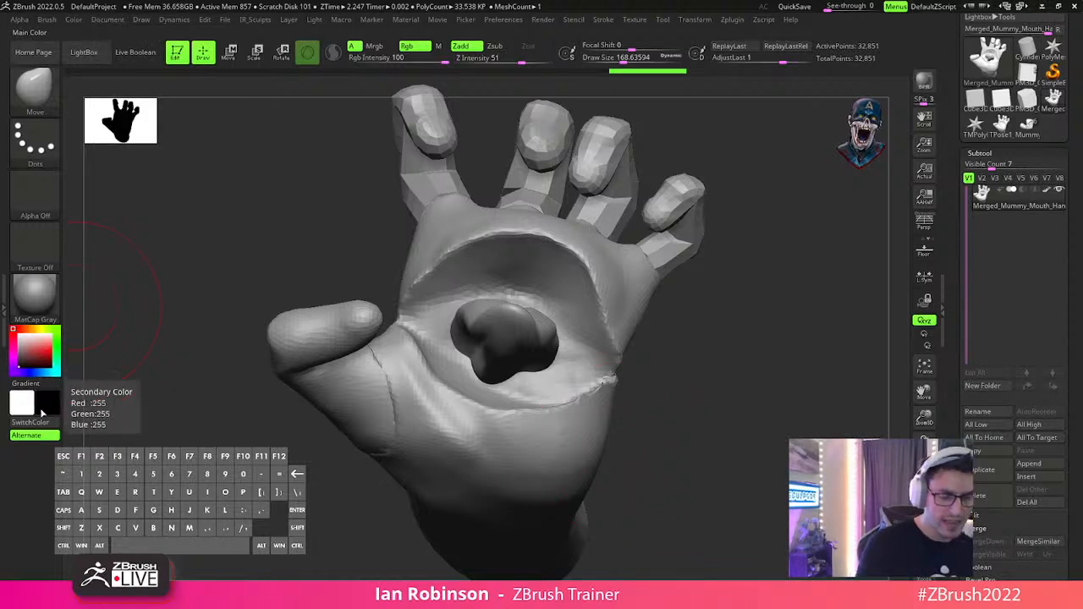
pyautogui.click(117, 21)
pyautogui.moveTo(119, 229); pyautogui.dragTo(46, 410)
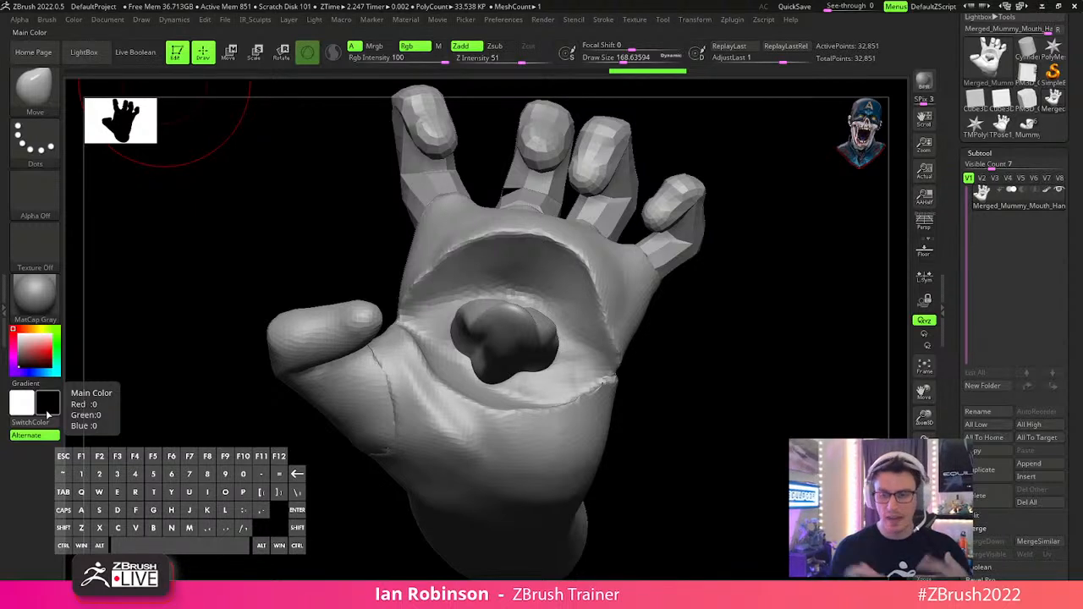
pyautogui.hotkey('shift', 'r')
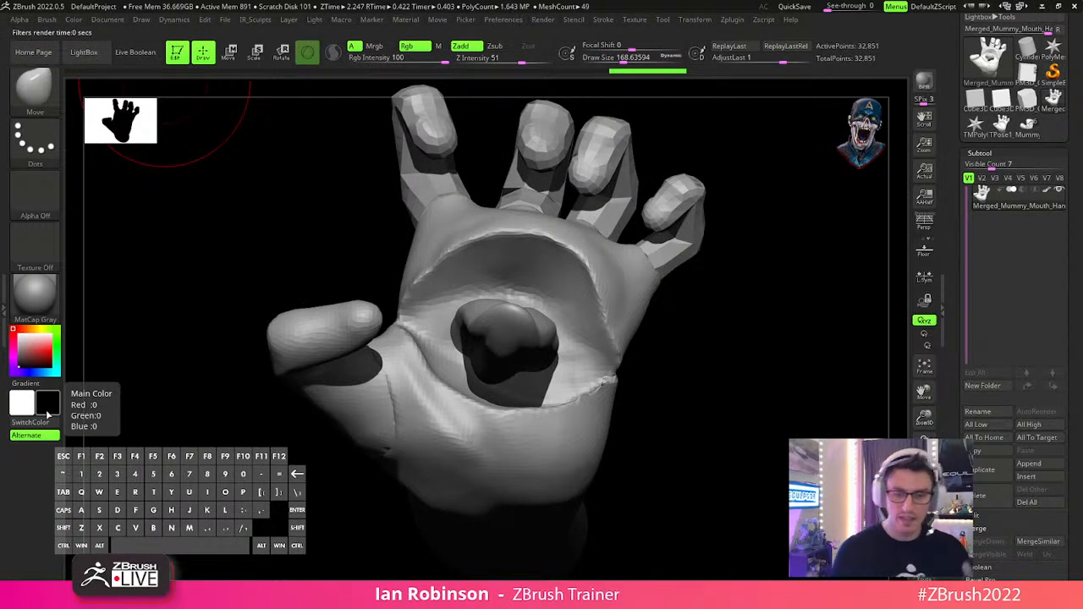
# Set the BPR shadow's global strength to 0.65 and its rays to 90, and render the hand again.
pyautogui.click(542, 18)
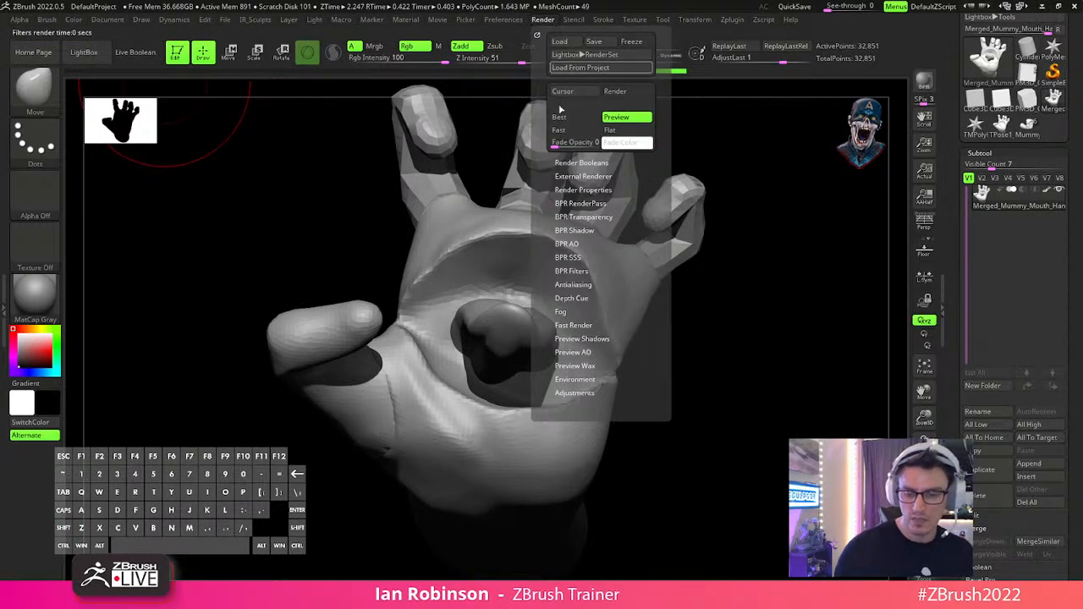
pyautogui.click(583, 230)
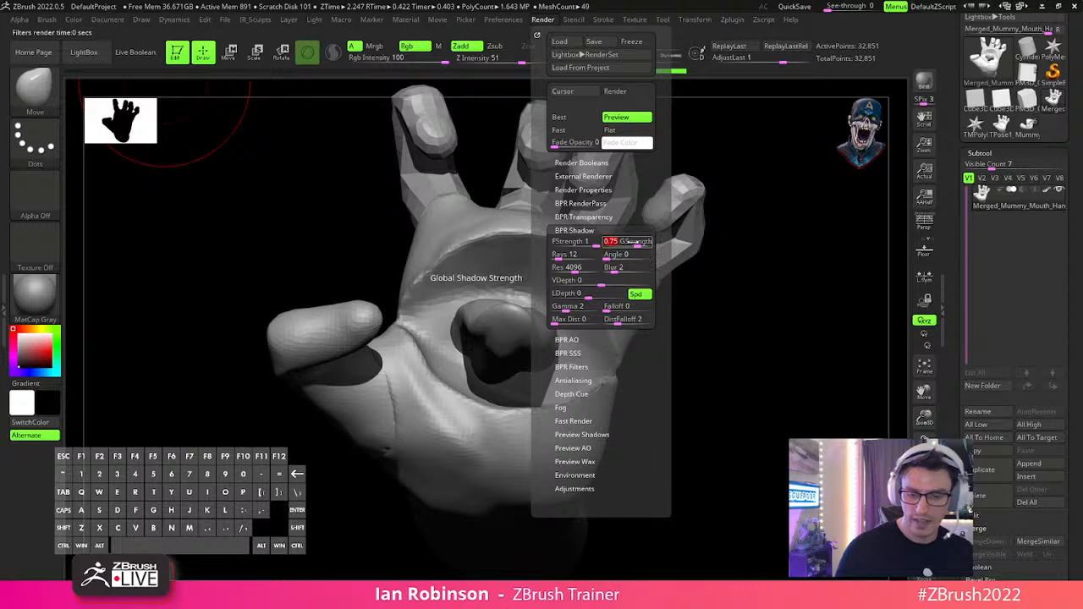
pyautogui.write('.65')
pyautogui.press('Return')
pyautogui.click(591, 256)
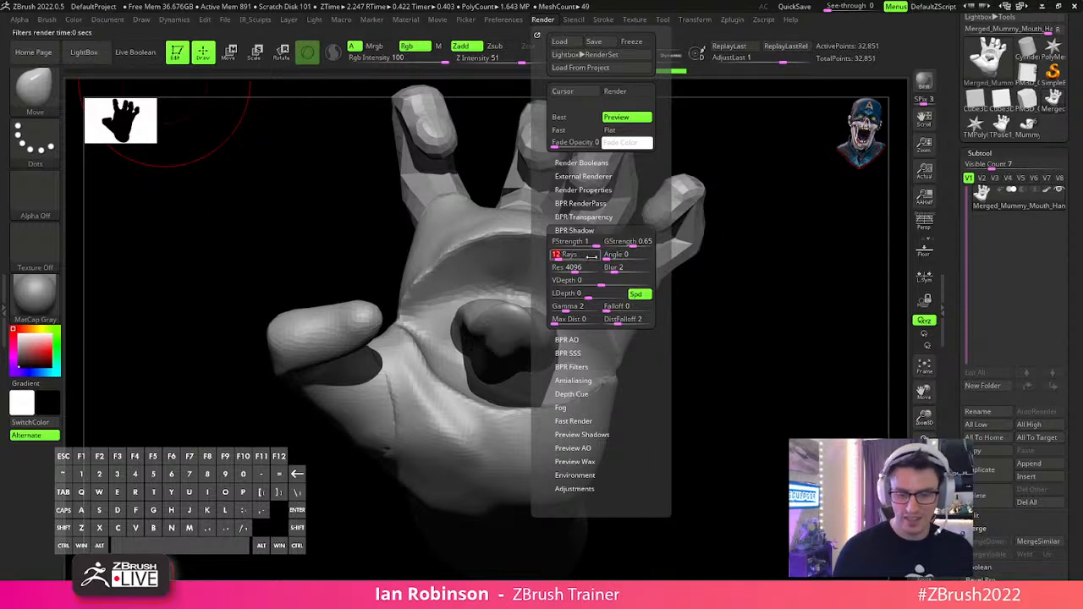
pyautogui.write('90')
pyautogui.press('Return')
pyautogui.click(616, 254)
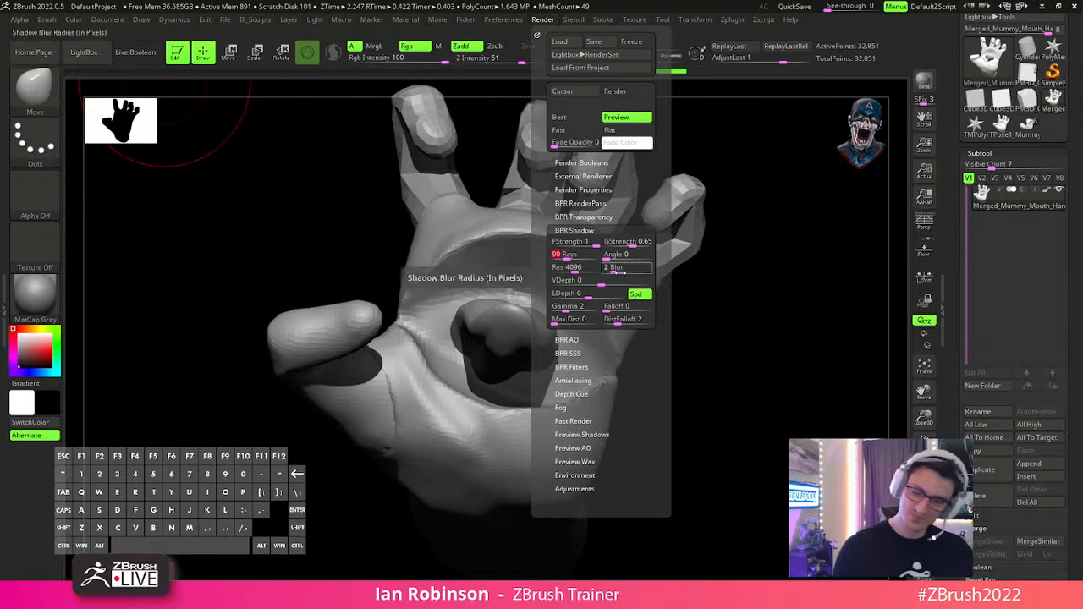
pyautogui.hotkey('shift', 'r')
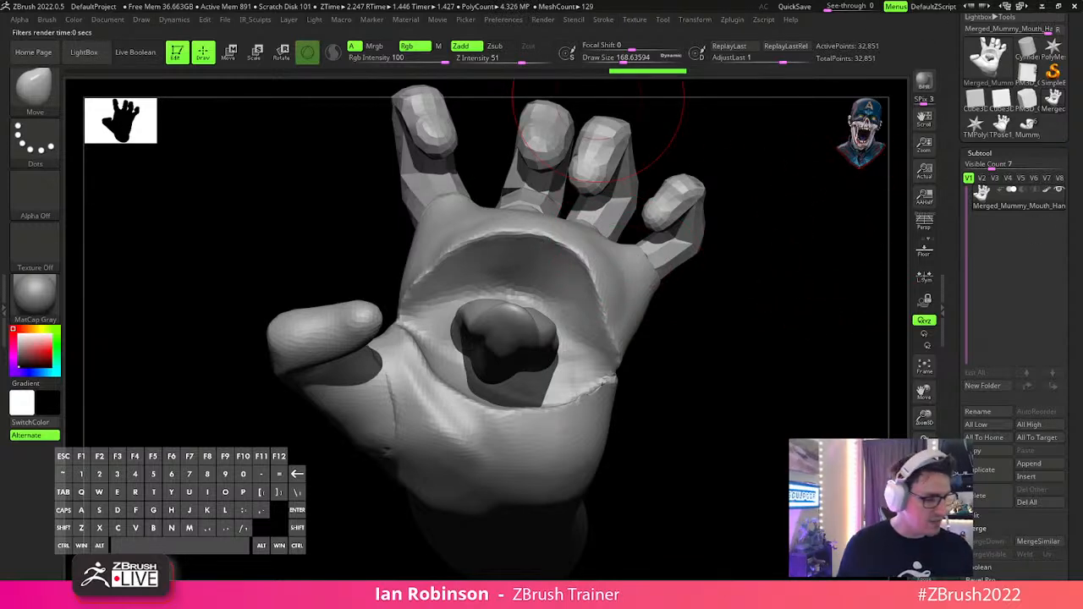
pyautogui.hotkey('shift', 'r')
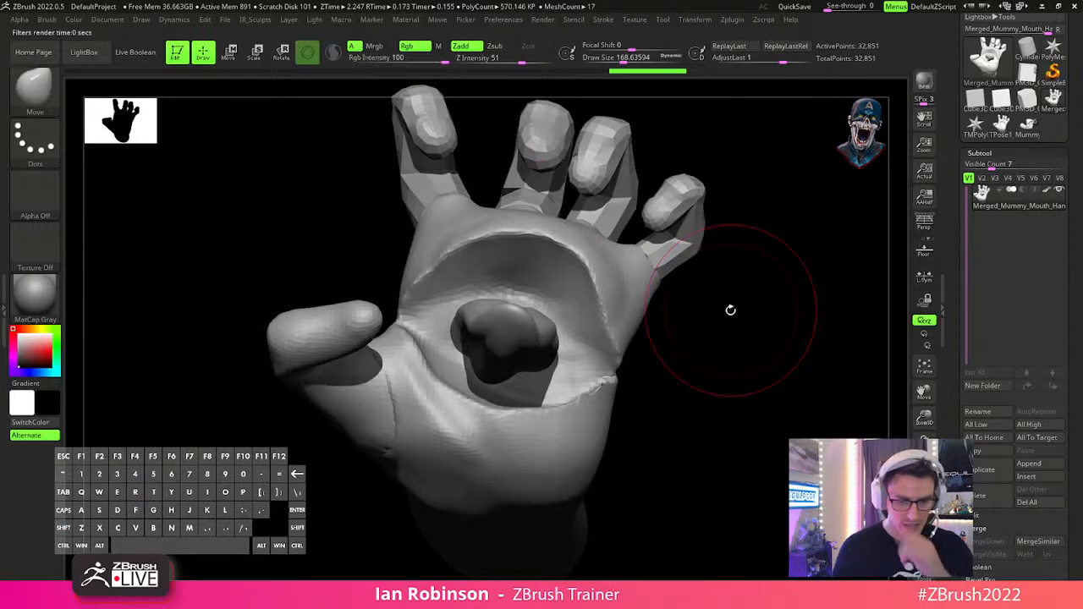
# Generate a custom CamView from the merged hand and rotate the model to check it.
pyautogui.click(515, 20)
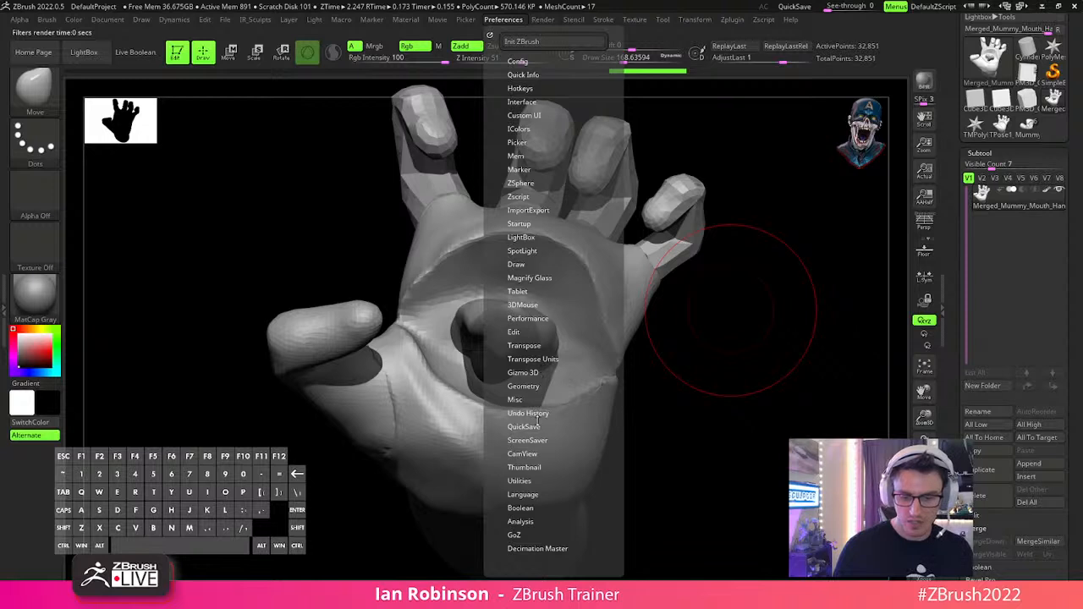
pyautogui.click(523, 453)
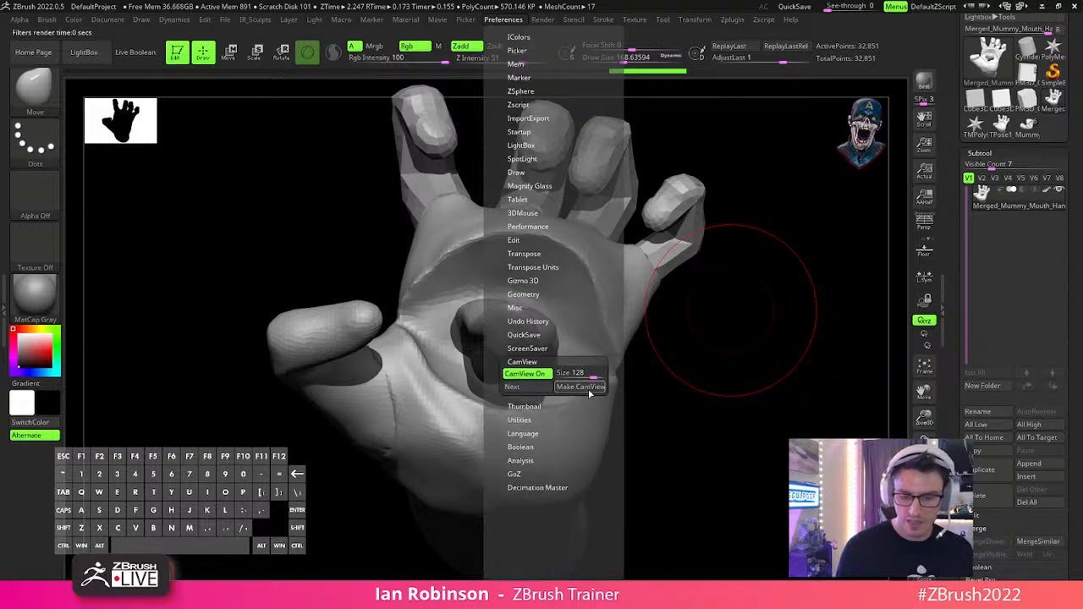
pyautogui.click(580, 387)
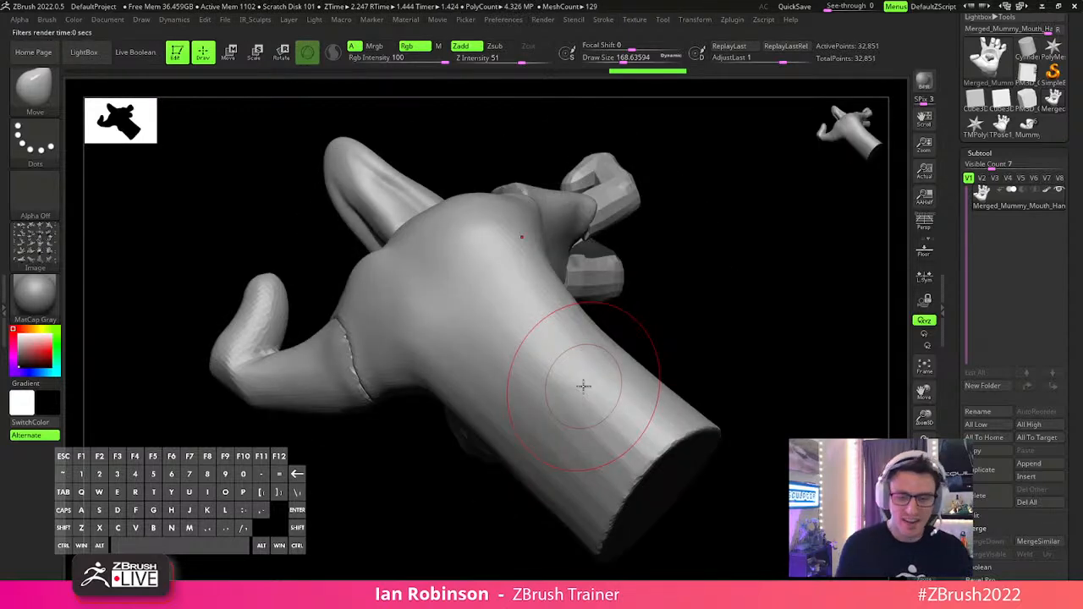
pyautogui.moveTo(583, 386); pyautogui.dragTo(750, 257, button='right')
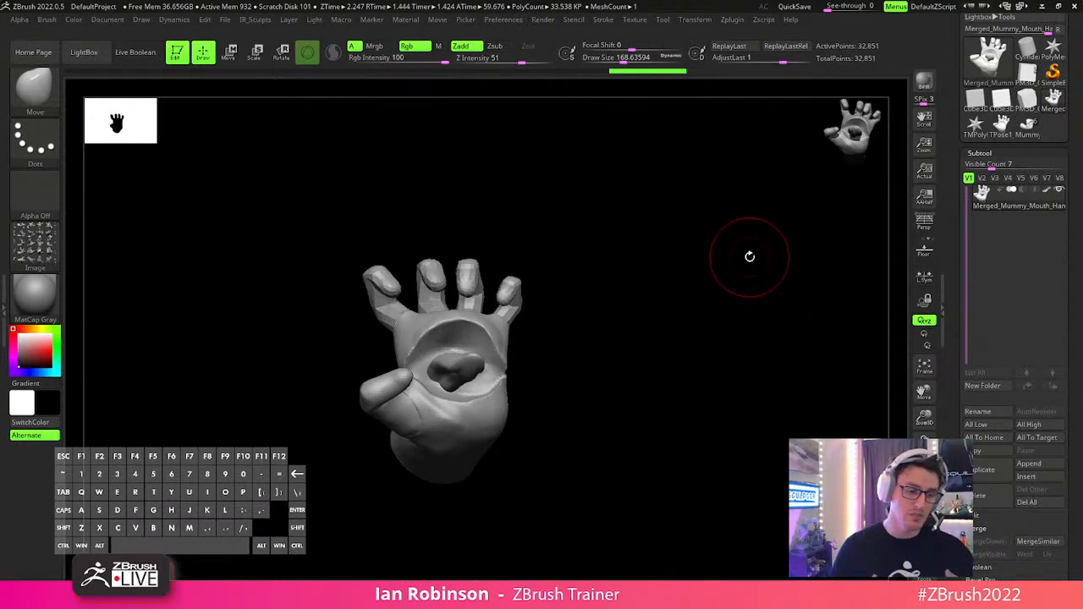
# Try exporting the generated CamView texture of the hand as a JPEG image, browsing the save locations.
pyautogui.moveTo(53, 250)
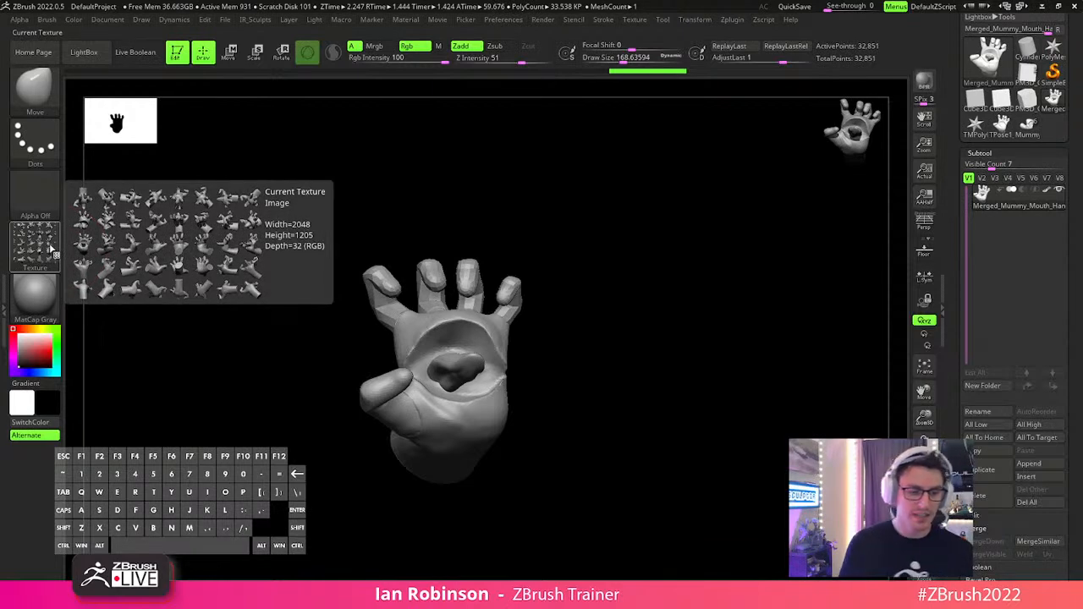
pyautogui.click(49, 251)
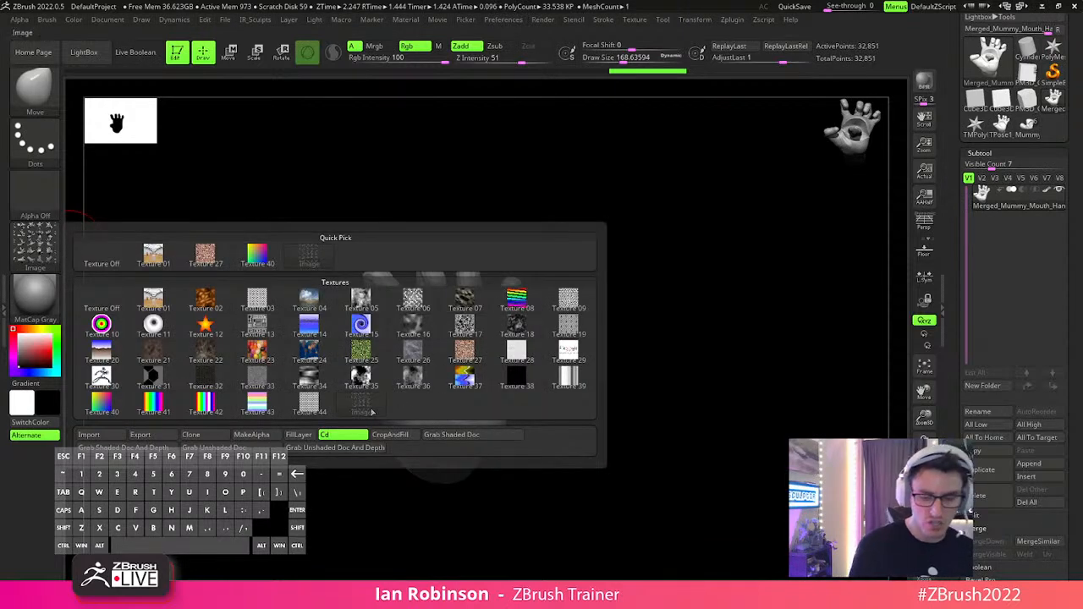
pyautogui.moveTo(480, 385)
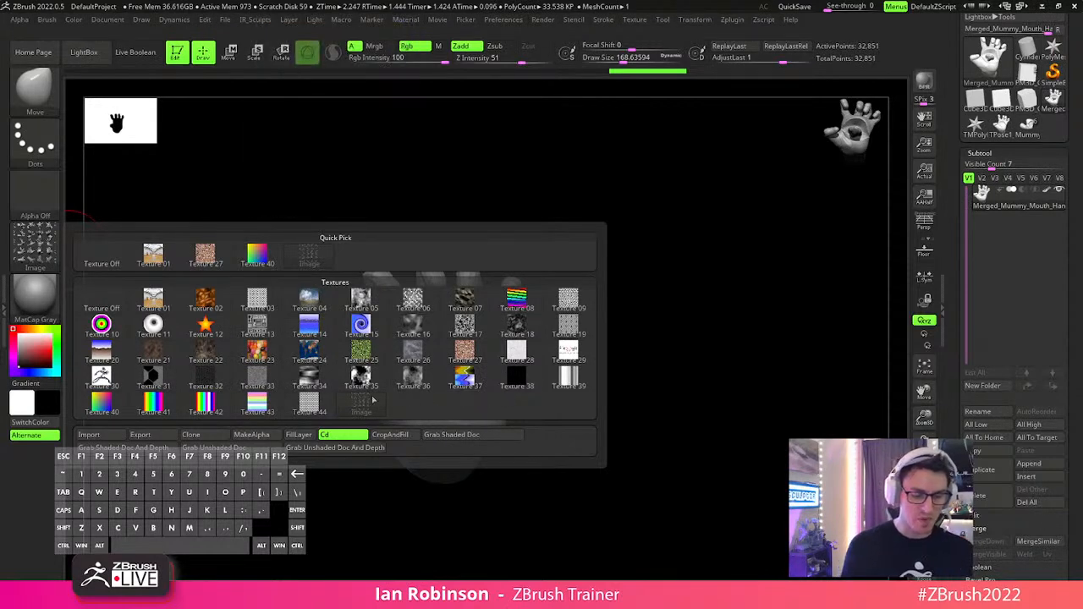
pyautogui.click(49, 250)
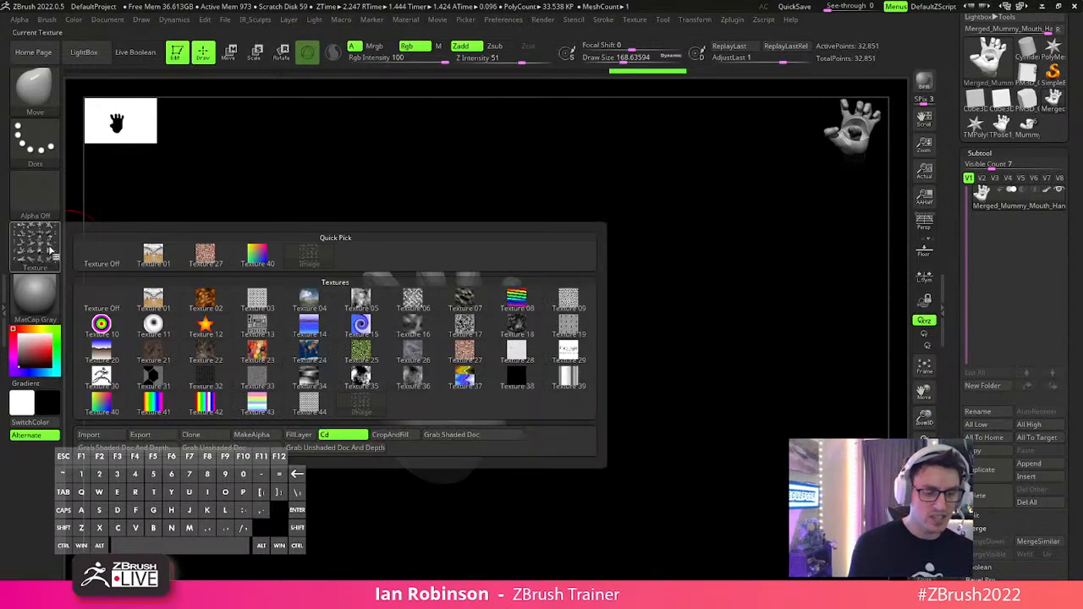
pyautogui.click(168, 438)
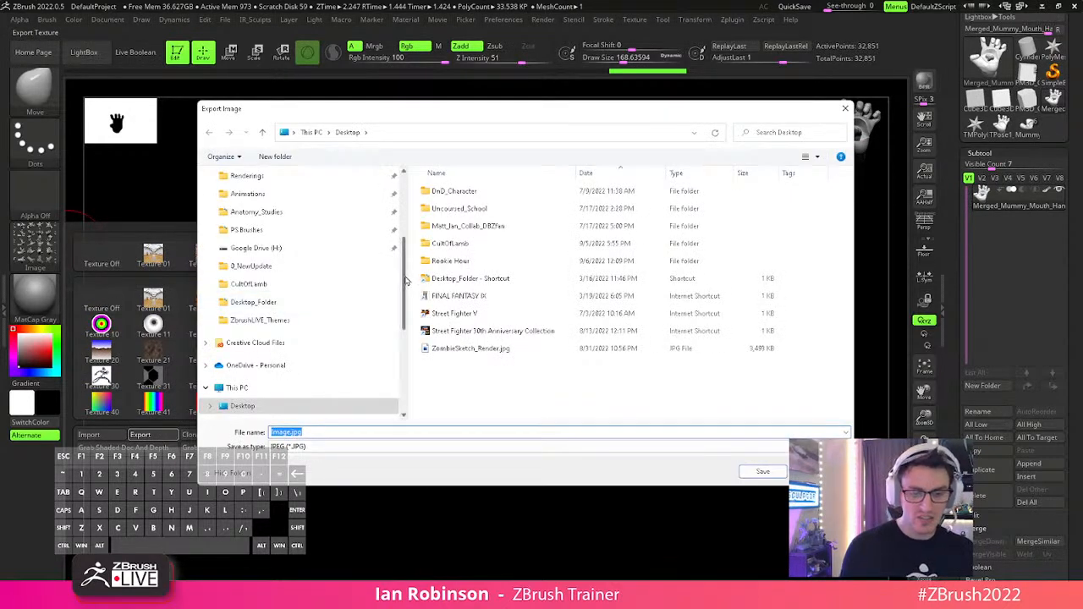
pyautogui.moveTo(406, 281); pyautogui.dragTo(404, 309)
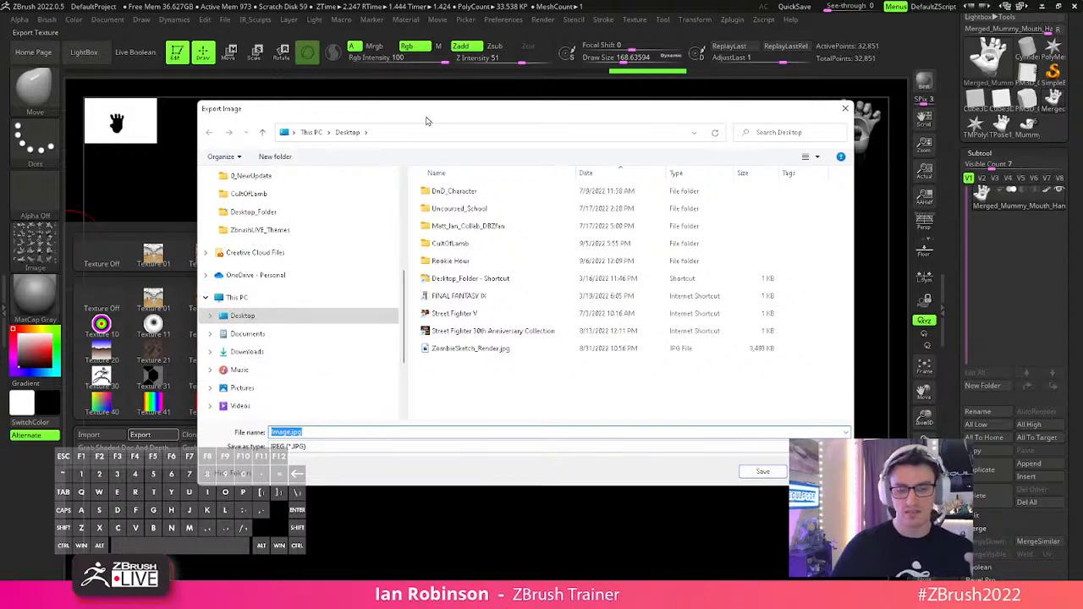
pyautogui.click(817, 471)
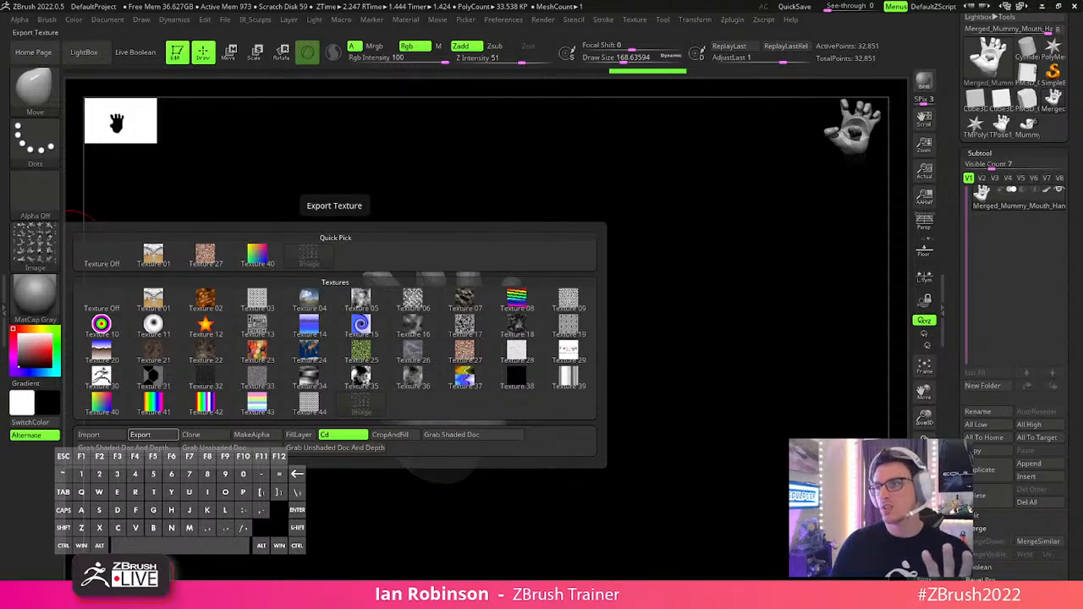
# Export the hand's CamView texture as a Photoshop file named HandofGlory.psd into the ZStartup CamView folder.
pyautogui.click(309, 254)
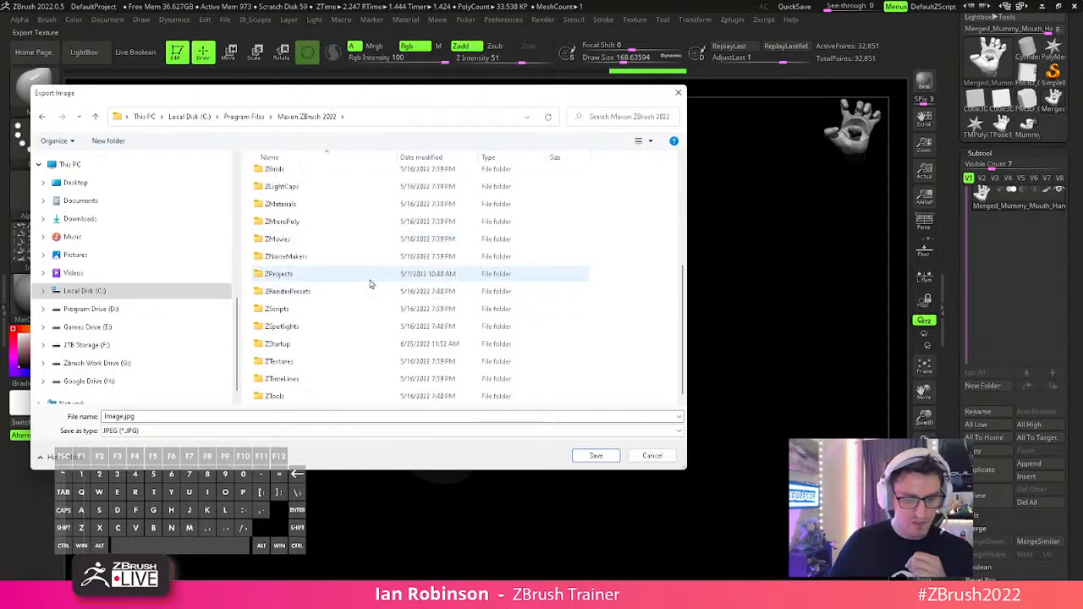
pyautogui.scroll(-3, 370, 285)
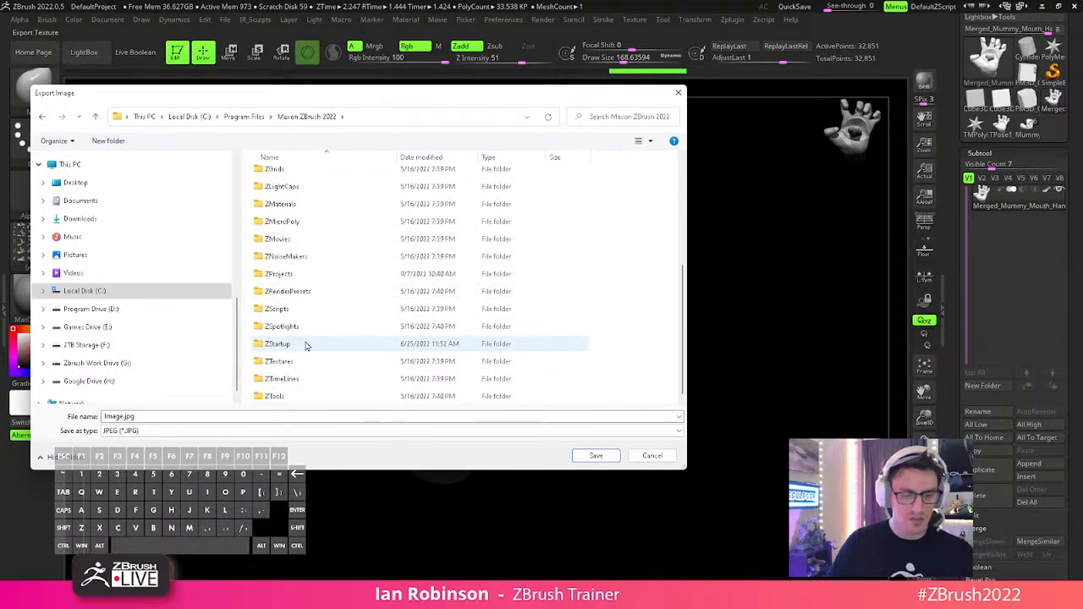
pyautogui.doubleClick(307, 344)
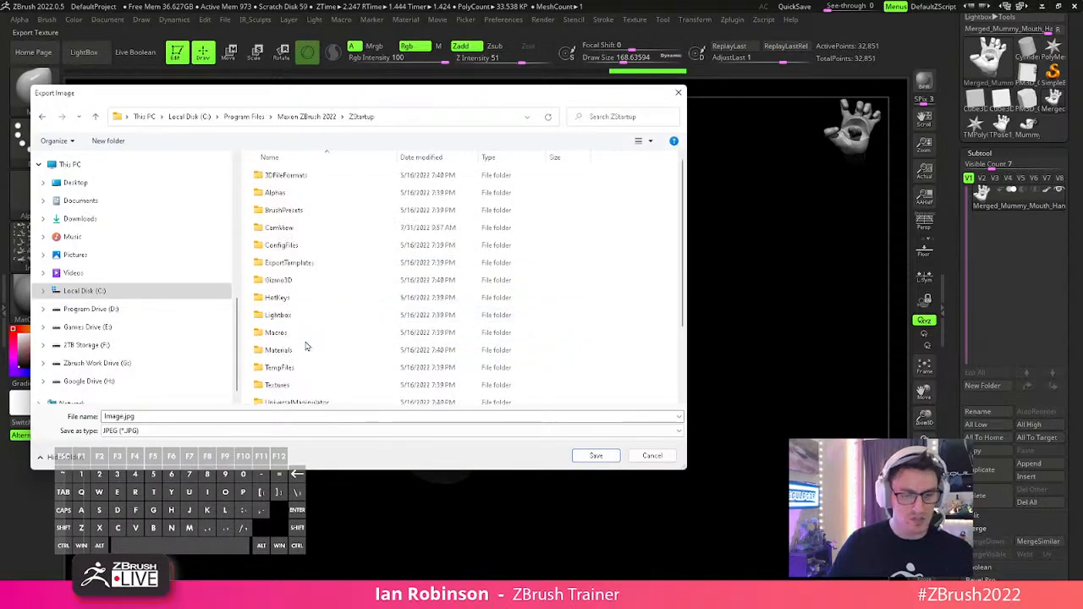
pyautogui.doubleClick(283, 230)
pyautogui.doubleClick(141, 415)
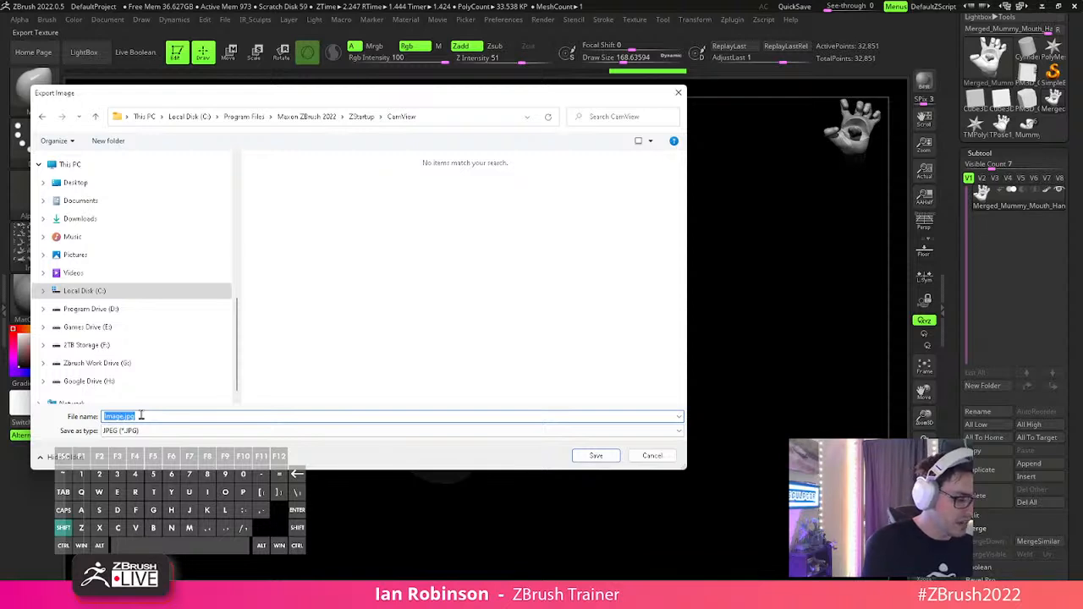
pyautogui.write('HandofGlory')
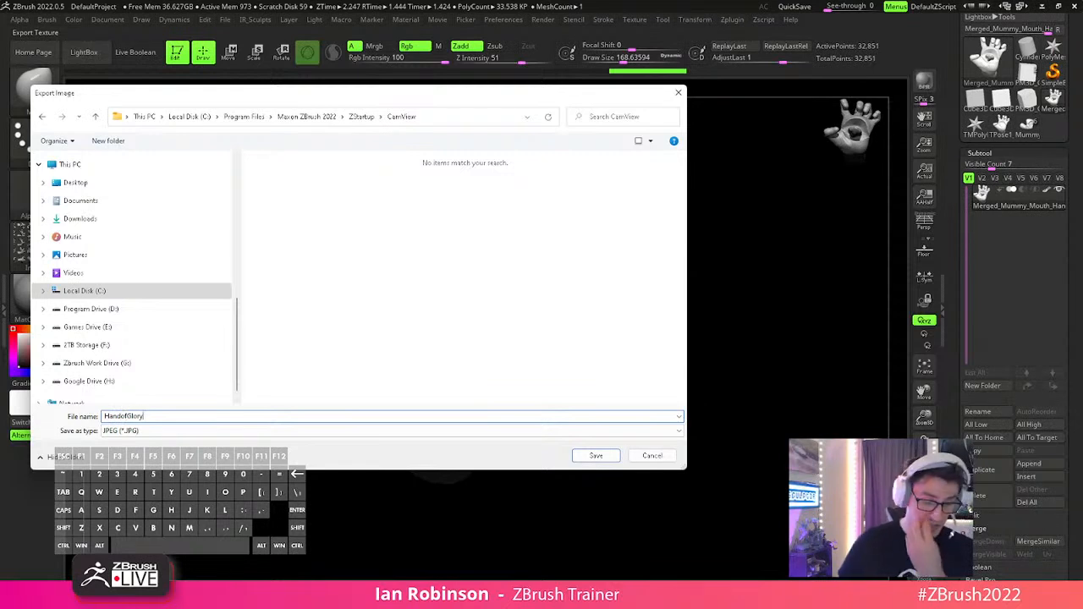
pyautogui.click(198, 432)
pyautogui.click(185, 450)
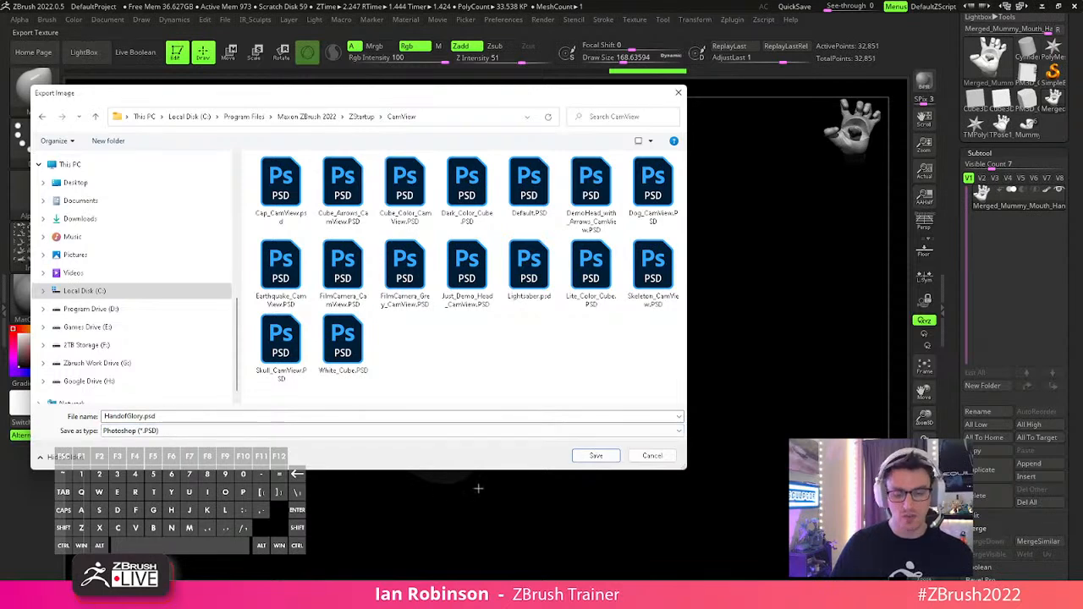
pyautogui.click(576, 457)
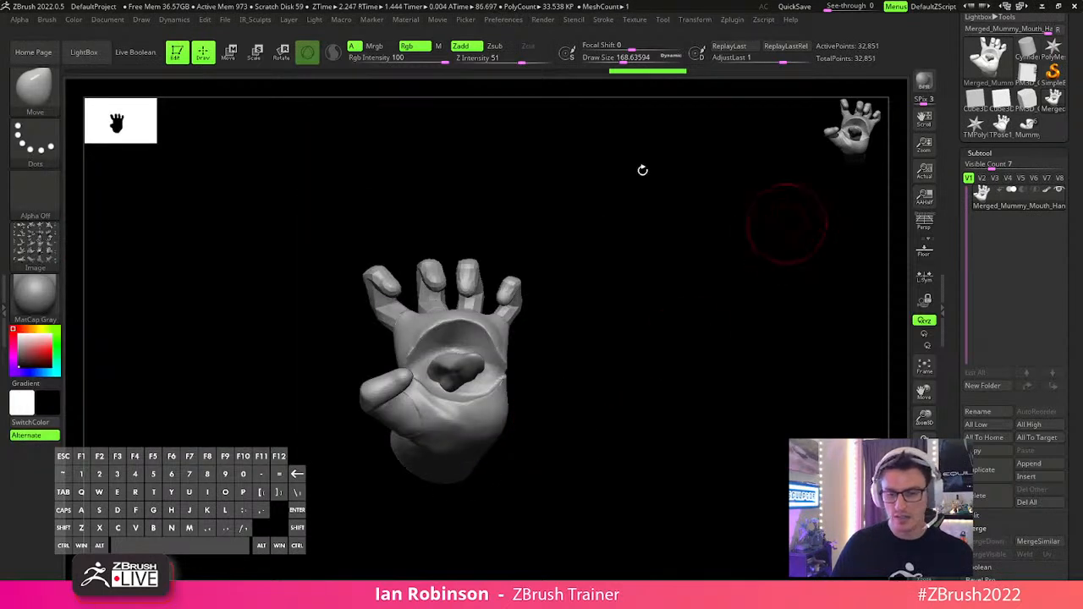
# Store the interface configuration with the hand CamView active, and rotate the model to check the CamView.
pyautogui.click(542, 19)
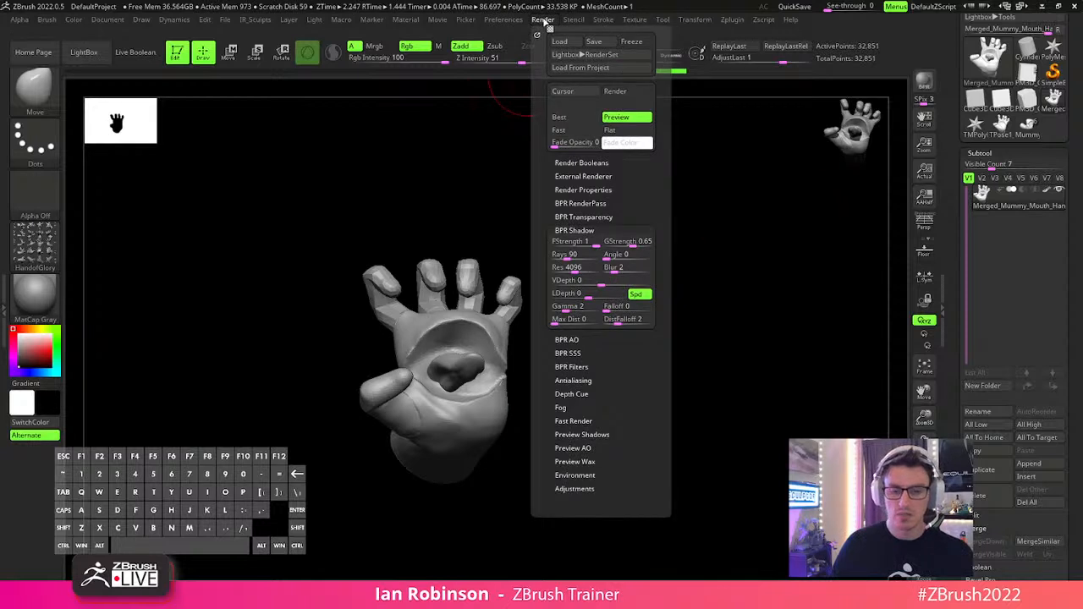
pyautogui.click(511, 19)
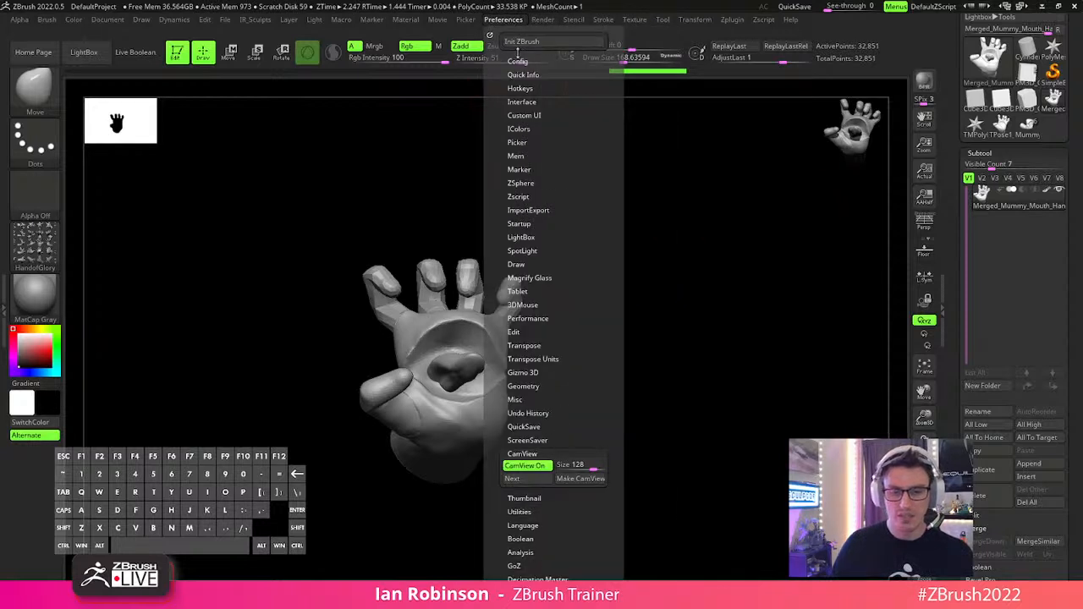
pyautogui.click(517, 60)
pyautogui.click(546, 100)
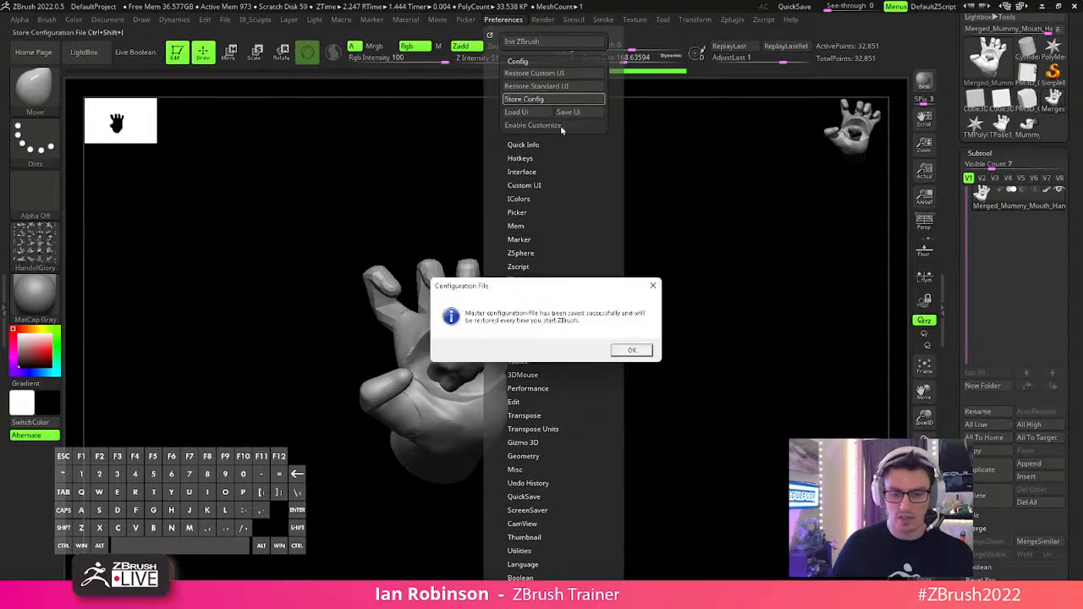
pyautogui.click(632, 351)
pyautogui.moveTo(694, 300); pyautogui.dragTo(830, 162)
pyautogui.moveTo(859, 127); pyautogui.dragTo(669, 135)
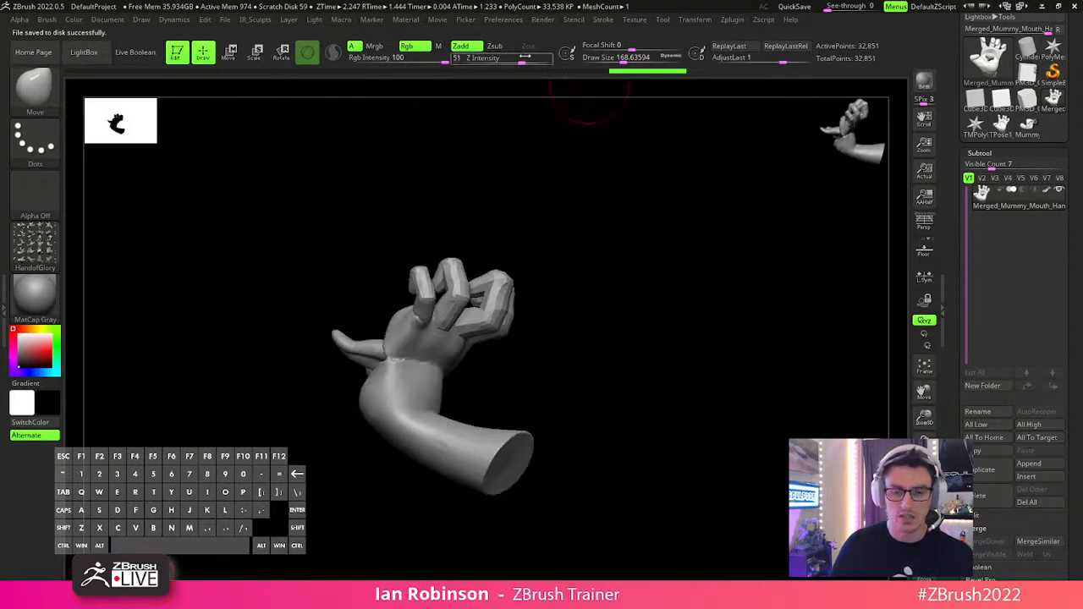
# Cycle through the available CamViews until Cap_CamView.psd is loaded, and adjust the CamView size.
pyautogui.click(508, 20)
pyautogui.scroll(-5, 569, 213)
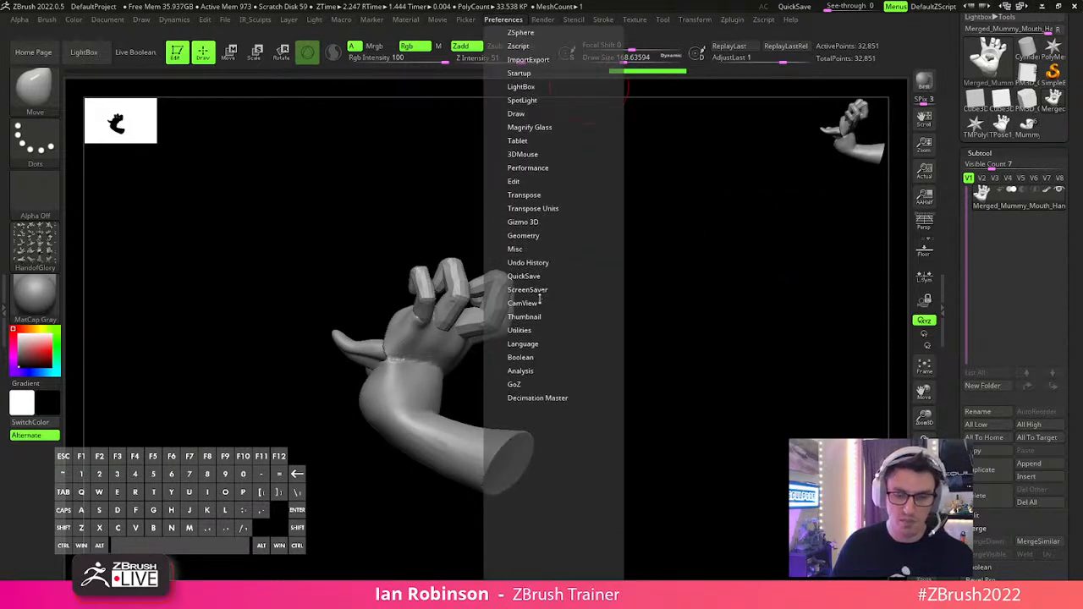
pyautogui.click(537, 303)
pyautogui.click(539, 259)
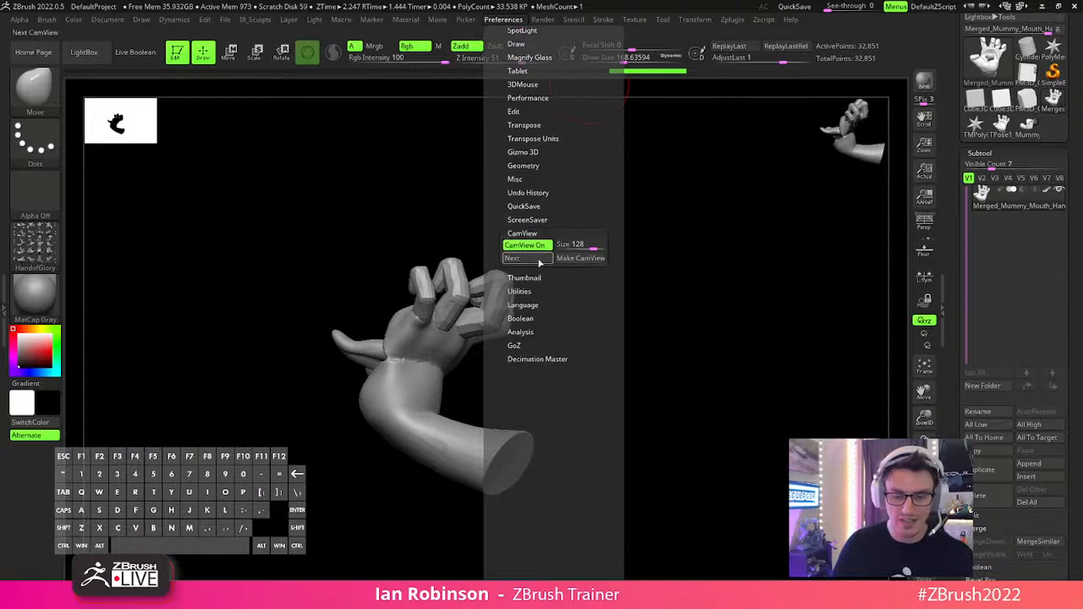
pyautogui.click(539, 260)
pyautogui.click(539, 260)
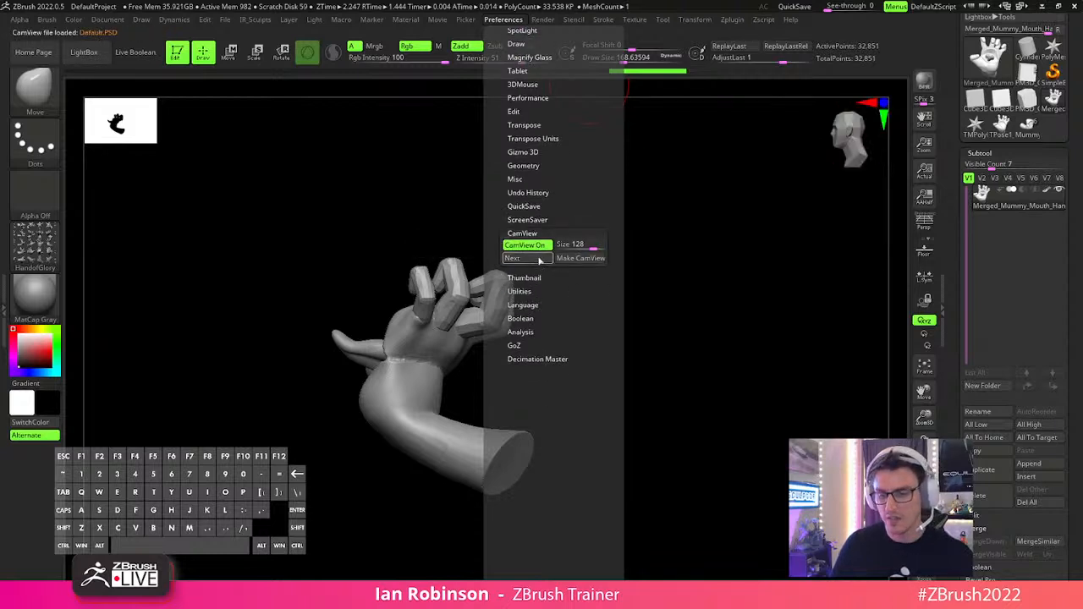
pyautogui.click(539, 259)
pyautogui.click(539, 259)
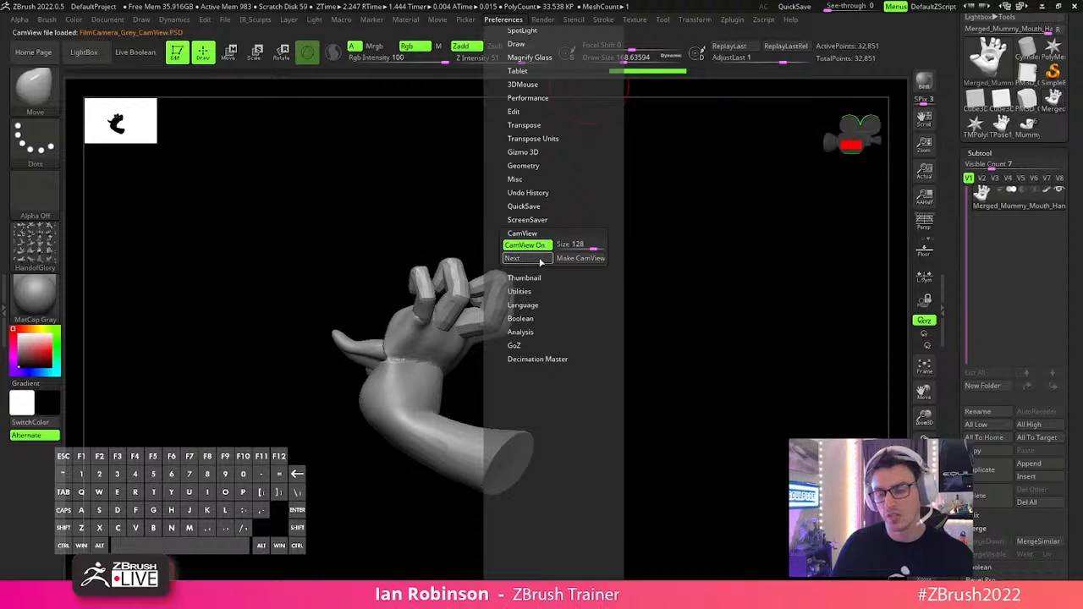
pyautogui.click(539, 259)
pyautogui.click(540, 258)
pyautogui.click(540, 261)
pyautogui.click(540, 261)
pyautogui.click(540, 261)
pyautogui.click(540, 260)
pyautogui.click(540, 261)
pyautogui.click(540, 261)
pyautogui.moveTo(586, 244)
pyautogui.mouseDown()
pyautogui.moveTo(599, 247)
pyautogui.moveTo(565, 244)
pyautogui.mouseUp()
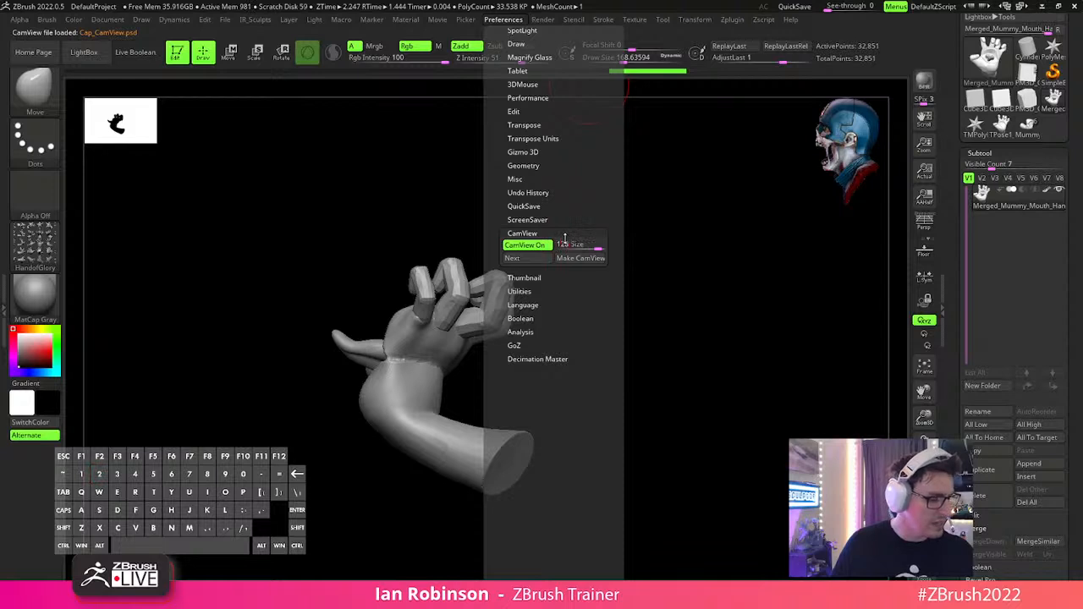
# Store the interface configuration again with Cap_CamView active, and rotate the hand to check the head icon.
pyautogui.moveTo(669, 268); pyautogui.dragTo(702, 199)
pyautogui.click(544, 19)
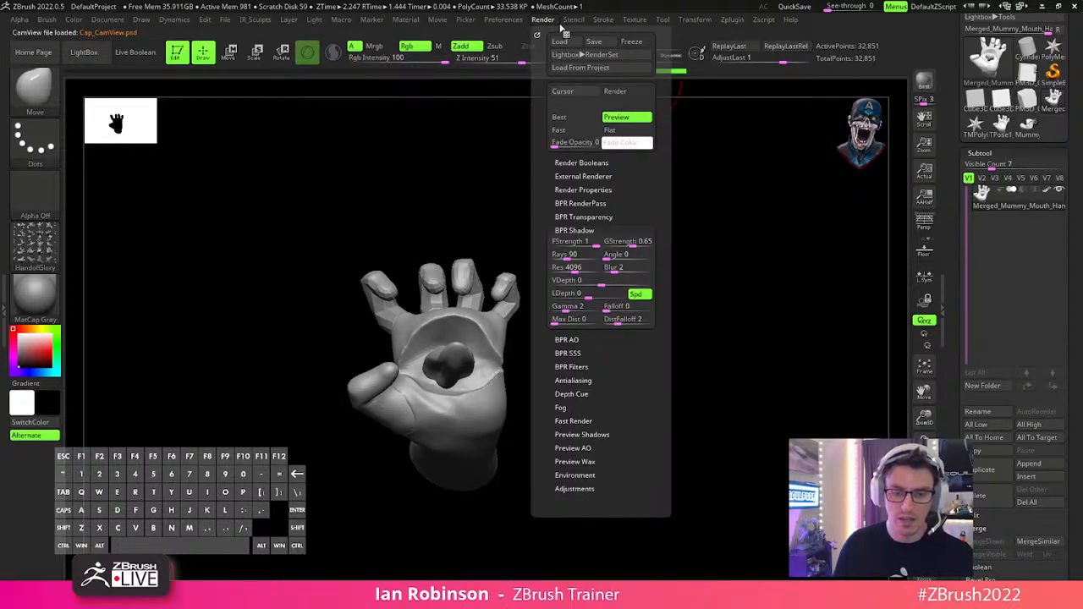
pyautogui.click(504, 18)
pyautogui.click(518, 62)
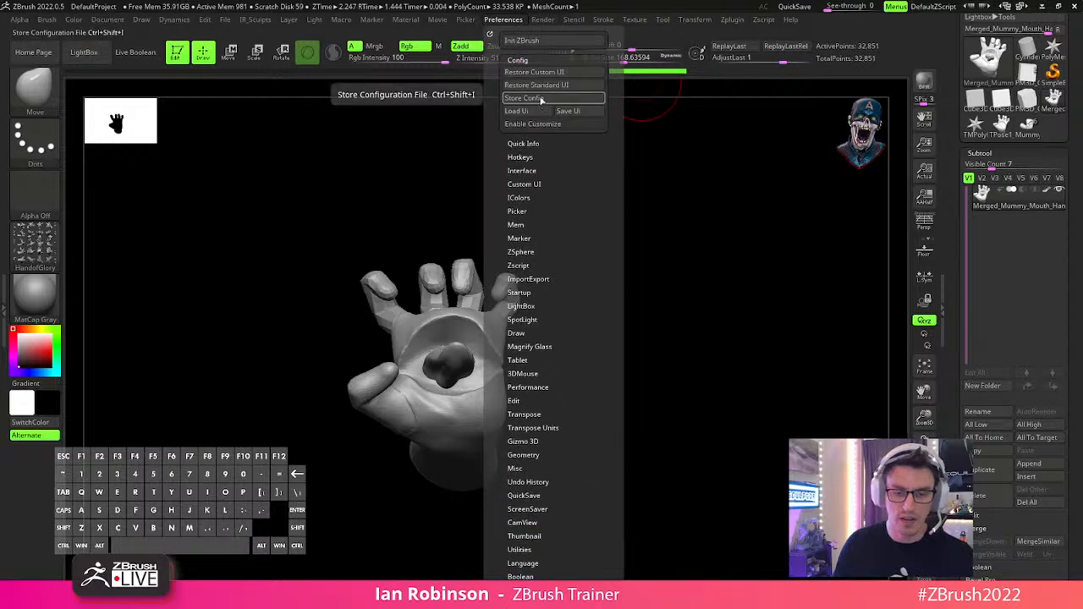
pyautogui.click(541, 98)
pyautogui.click(640, 351)
pyautogui.moveTo(646, 297); pyautogui.dragTo(844, 250)
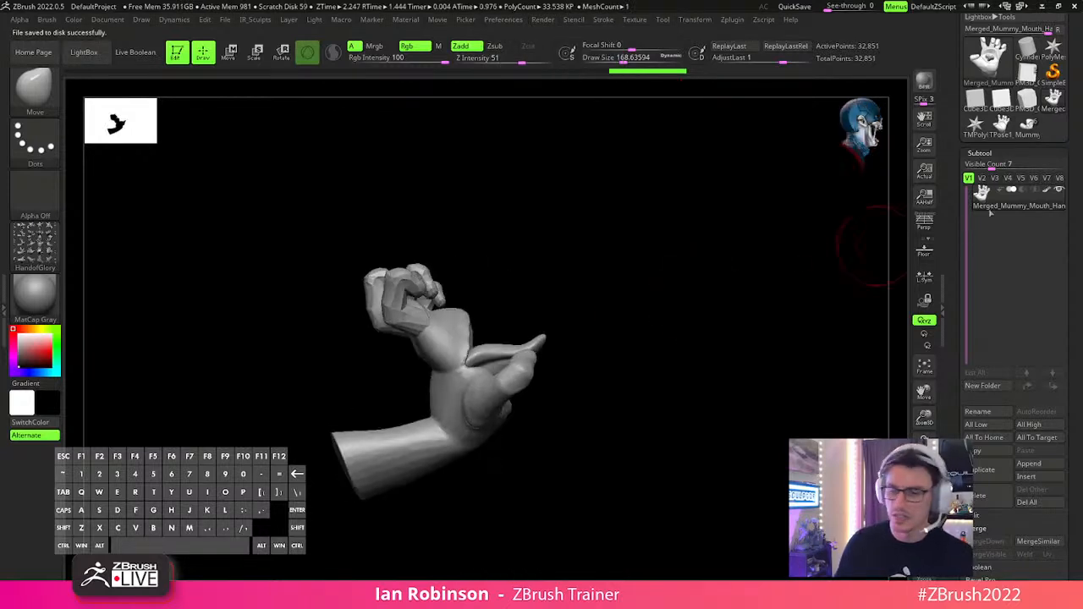
# Switch back to the mummy hand tool with separate subtools and change the document background from black to dark gray.
pyautogui.click(1033, 133)
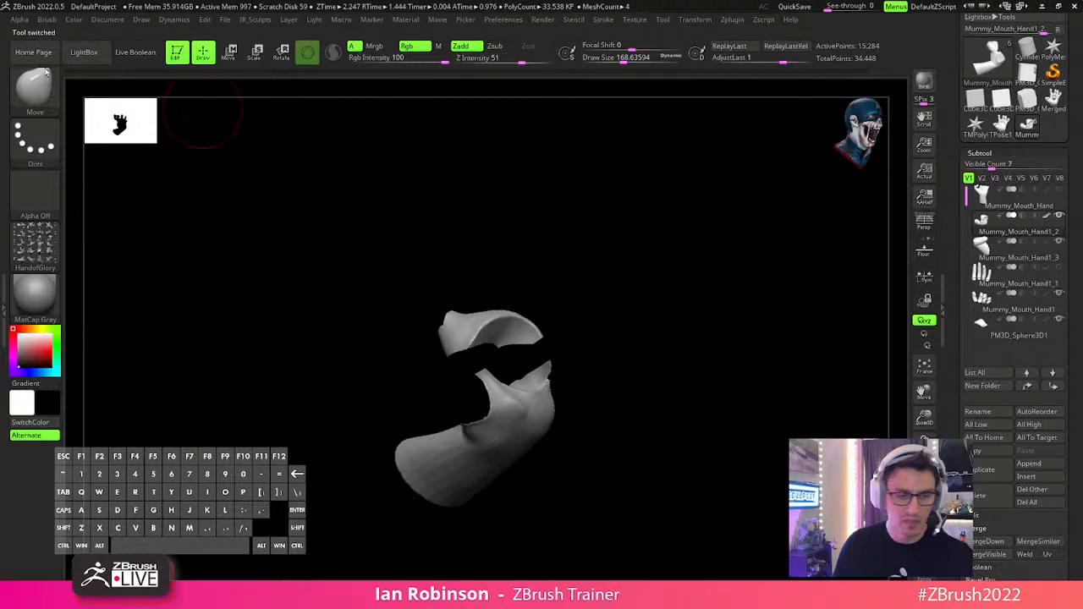
pyautogui.click(78, 19)
pyautogui.click(108, 20)
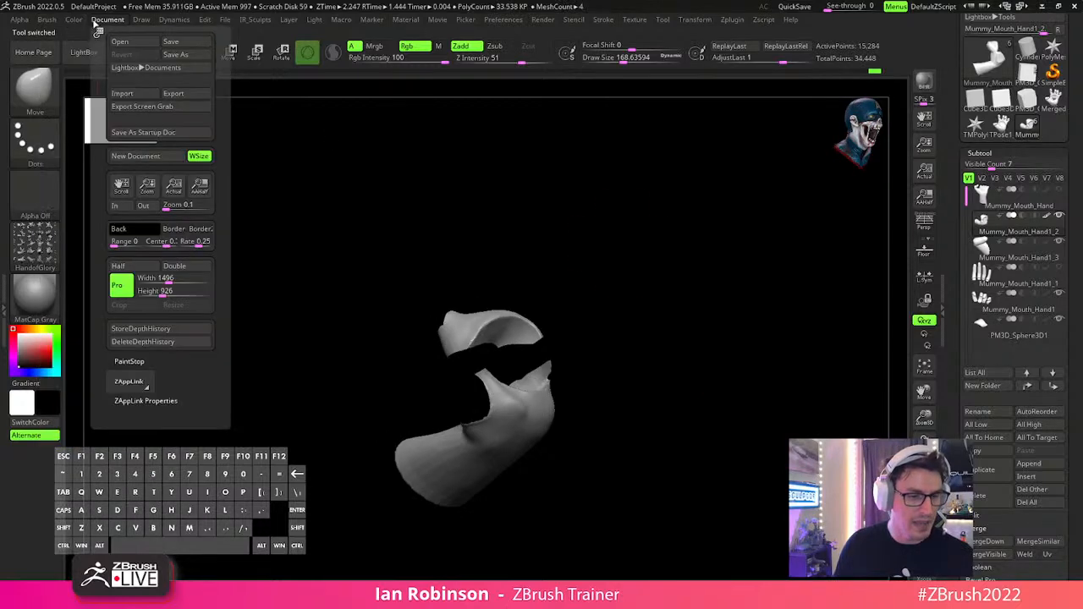
pyautogui.moveTo(119, 229); pyautogui.dragTo(171, 230)
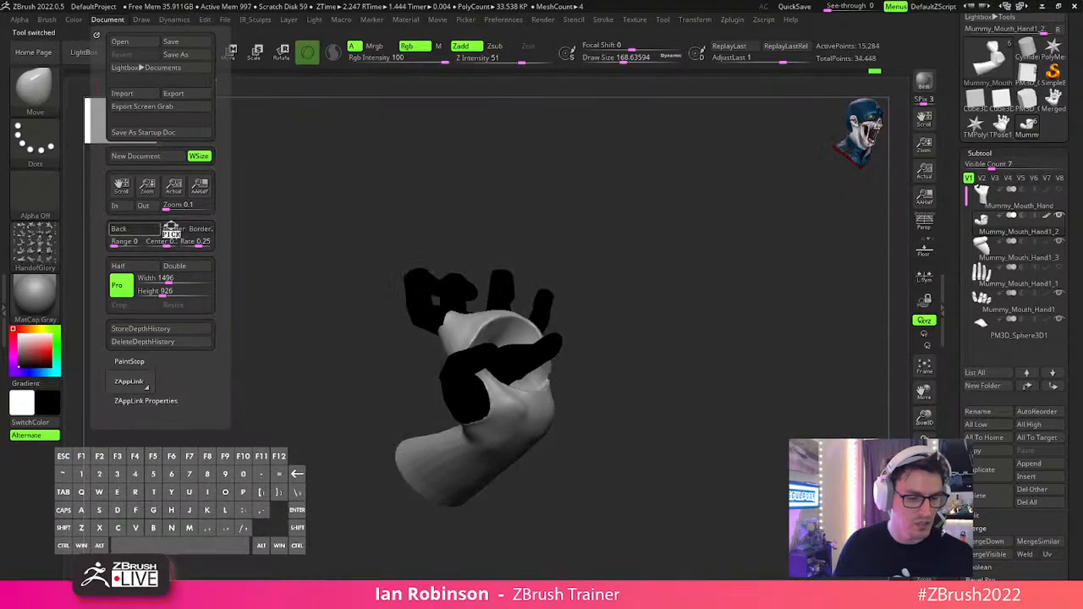
pyautogui.moveTo(719, 343); pyautogui.dragTo(723, 378)
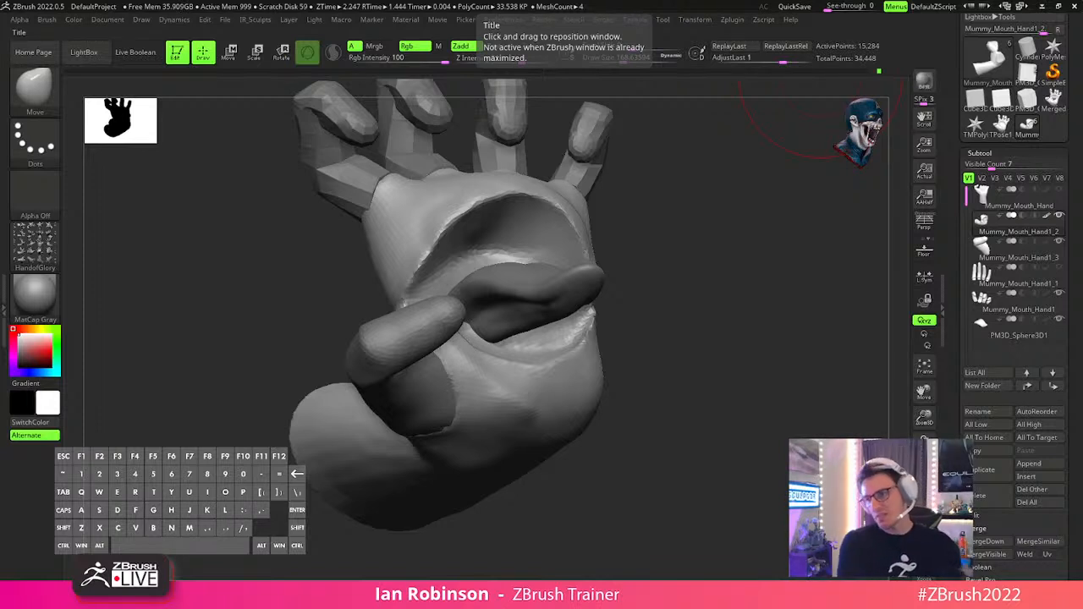
# Make all subtools of the mummy hand visible and rotate the model to view them.
pyautogui.moveTo(788, 276)
pyautogui.mouseDown()
pyautogui.moveTo(759, 327)
pyautogui.moveTo(742, 312)
pyautogui.moveTo(764, 358)
pyautogui.moveTo(722, 382)
pyautogui.moveTo(733, 314)
pyautogui.mouseUp()
pyautogui.press('shift')
pyautogui.keyDown('shift'); pyautogui.click(1062, 194); pyautogui.keyUp('shift')
pyautogui.moveTo(737, 367); pyautogui.dragTo(785, 370)
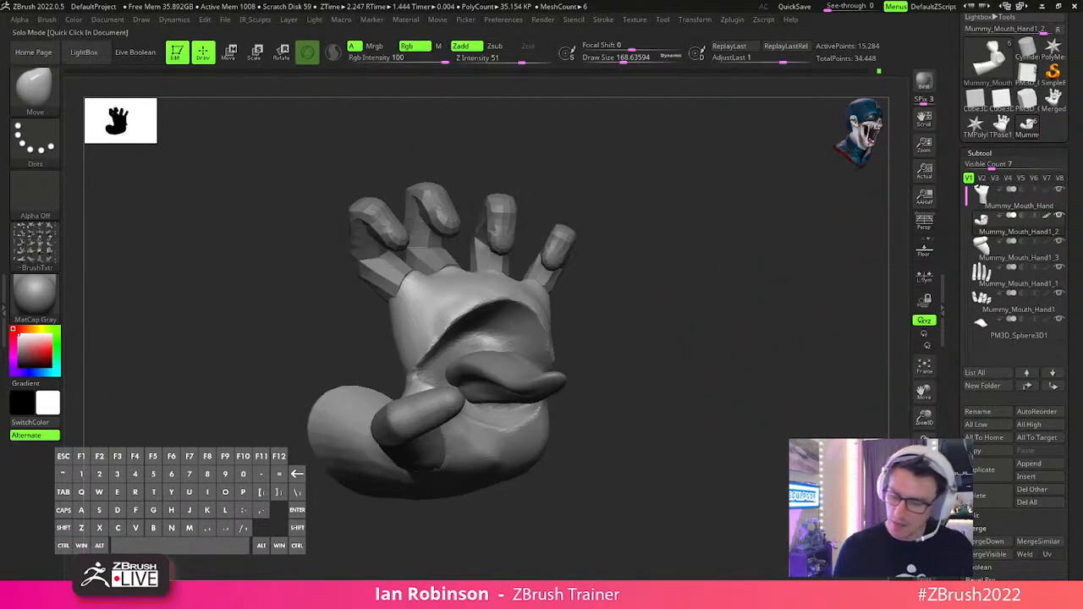
# Isolate the palm subtool repeatedly with Solo and the visibility toggles, and compare it with the full hand.
pyautogui.click(924, 525)
pyautogui.keyDown('alt'); pyautogui.moveTo(741, 409); pyautogui.dragTo(764, 457); pyautogui.keyUp('alt')
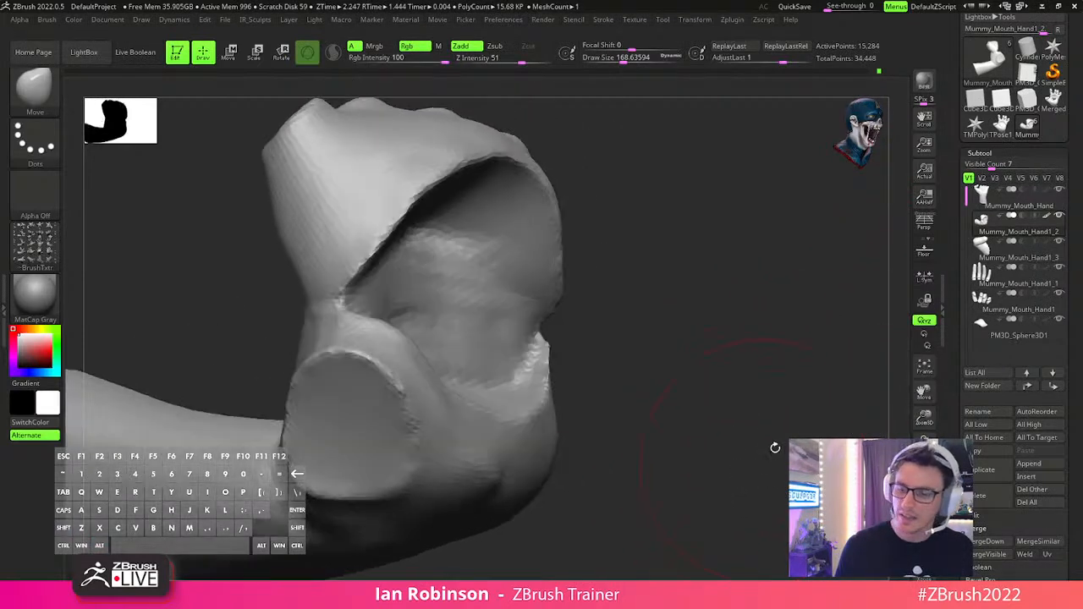
pyautogui.click(924, 524)
pyautogui.press('f')
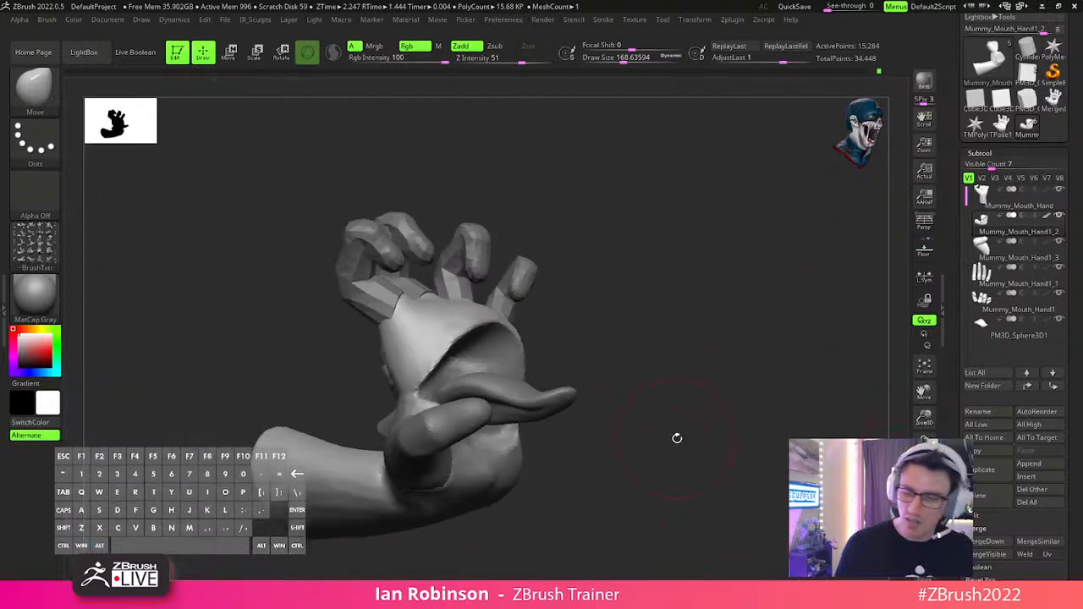
pyautogui.click(924, 525)
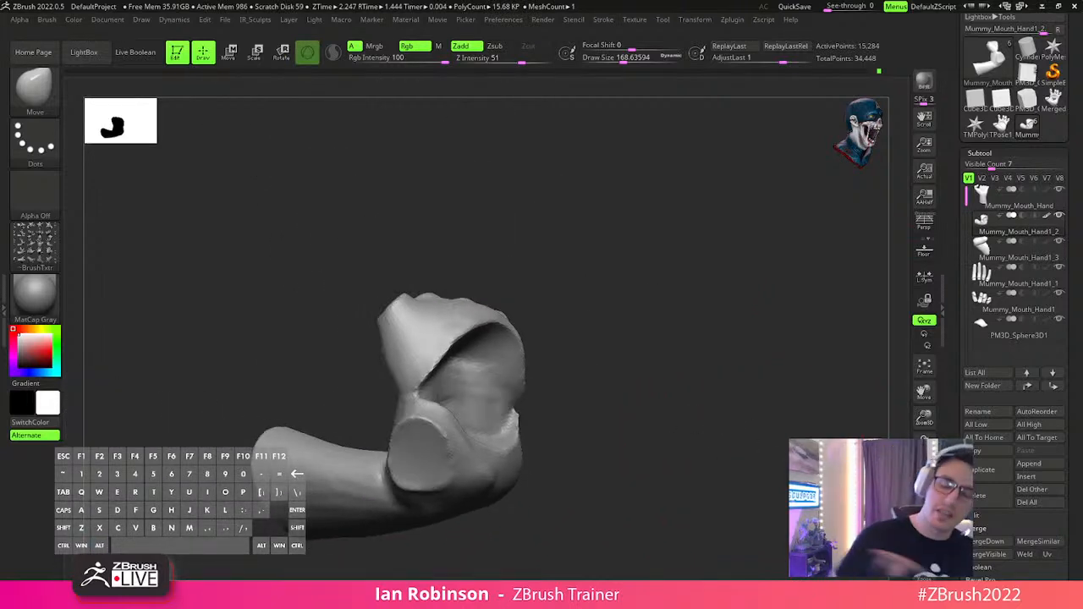
pyautogui.keyDown('shift'); pyautogui.click(1061, 271); pyautogui.keyUp('shift')
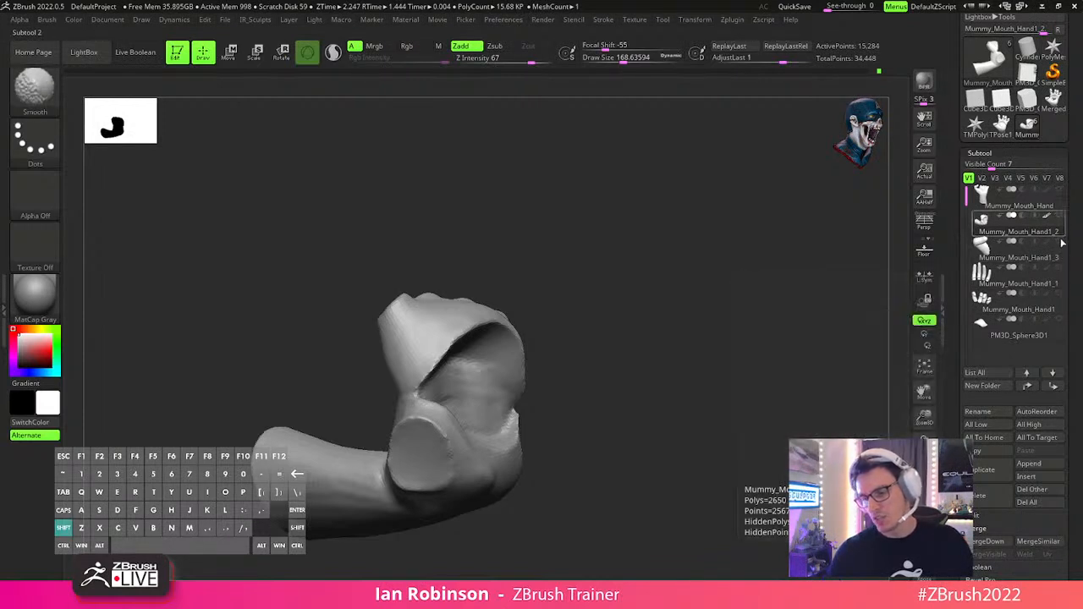
pyautogui.click(924, 525)
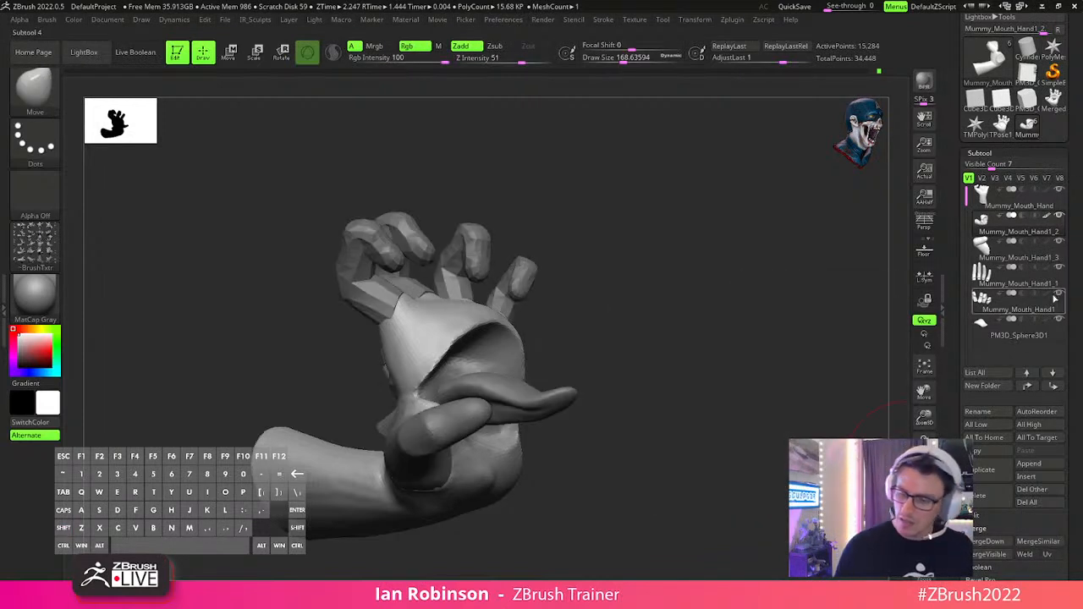
# Toggle the visibility of the Mummy_Mouth_Hand1 and PM3D_Sphere3D1 subtools individually.
pyautogui.click(1059, 294)
pyautogui.click(1059, 319)
pyautogui.click(1059, 295)
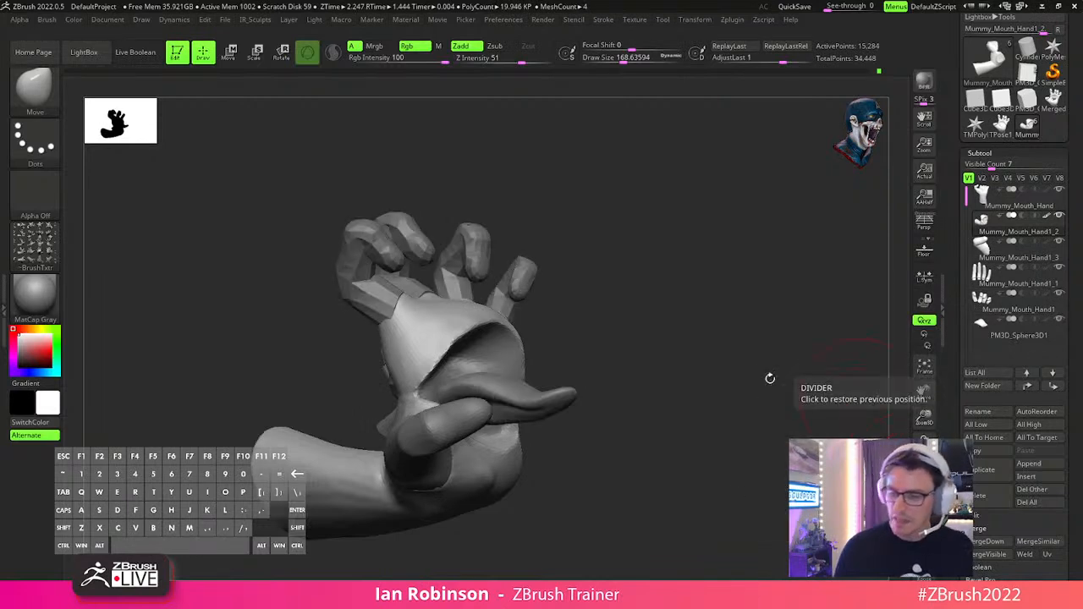
# Switch to visibility set V2, leave only the palm subtool turned on, and rotate the model to check it.
pyautogui.click(924, 394)
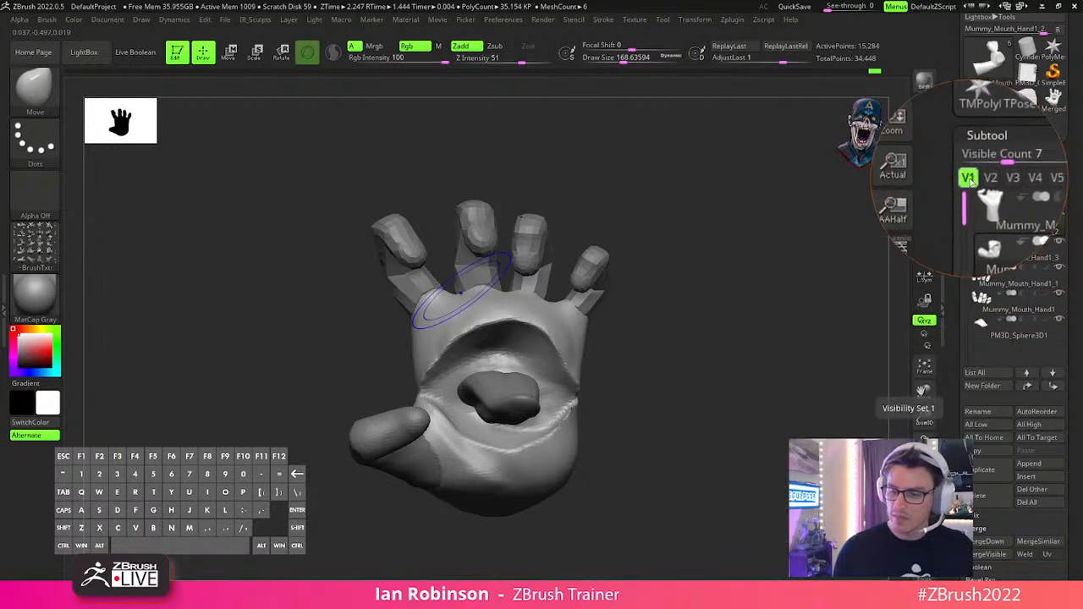
pyautogui.click(970, 179)
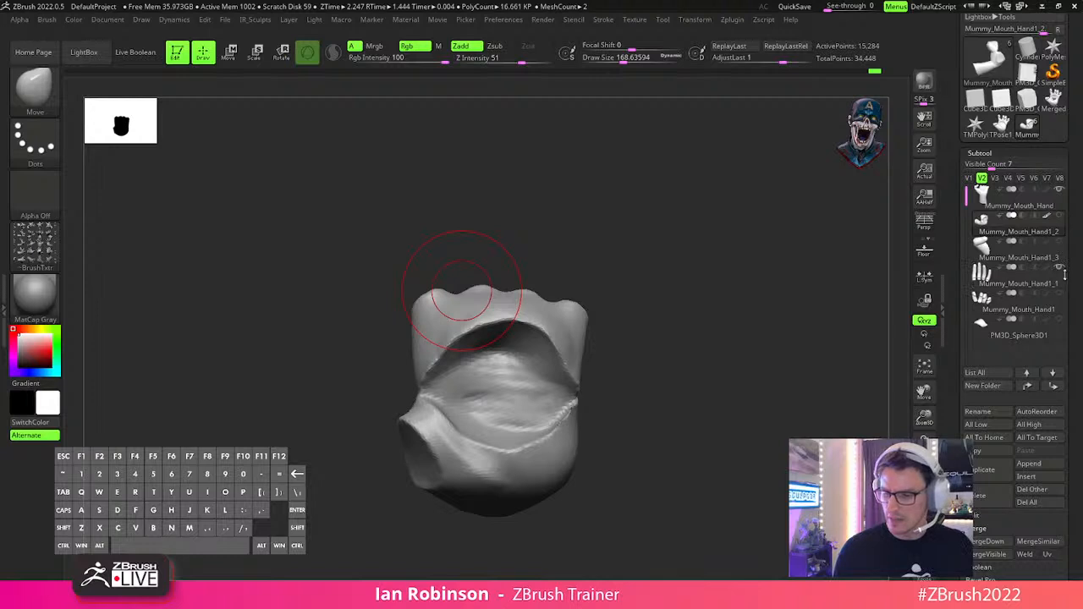
pyautogui.click(1057, 195)
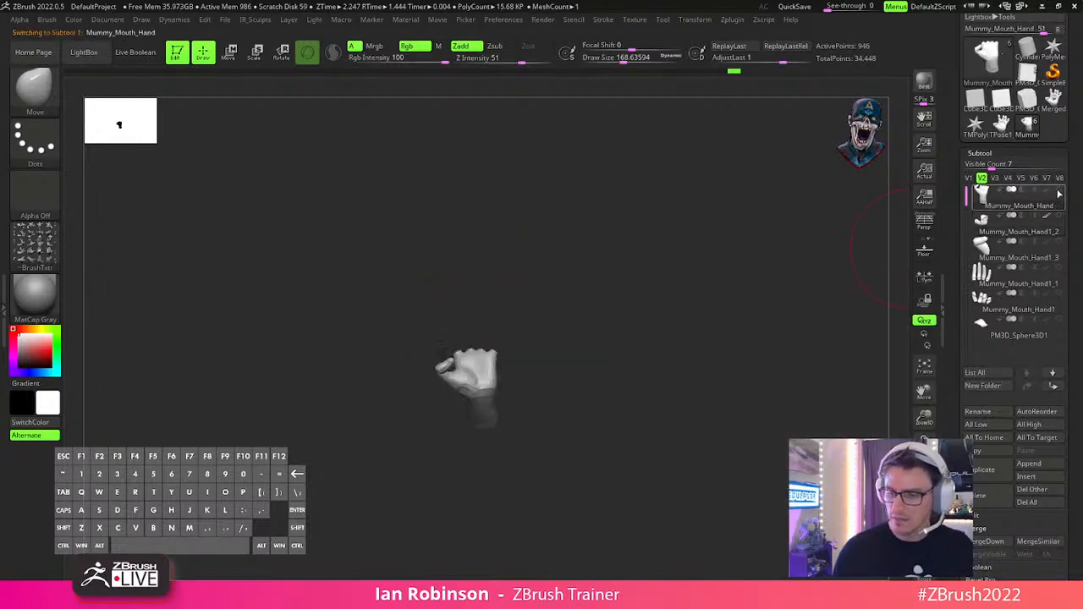
pyautogui.click(1059, 217)
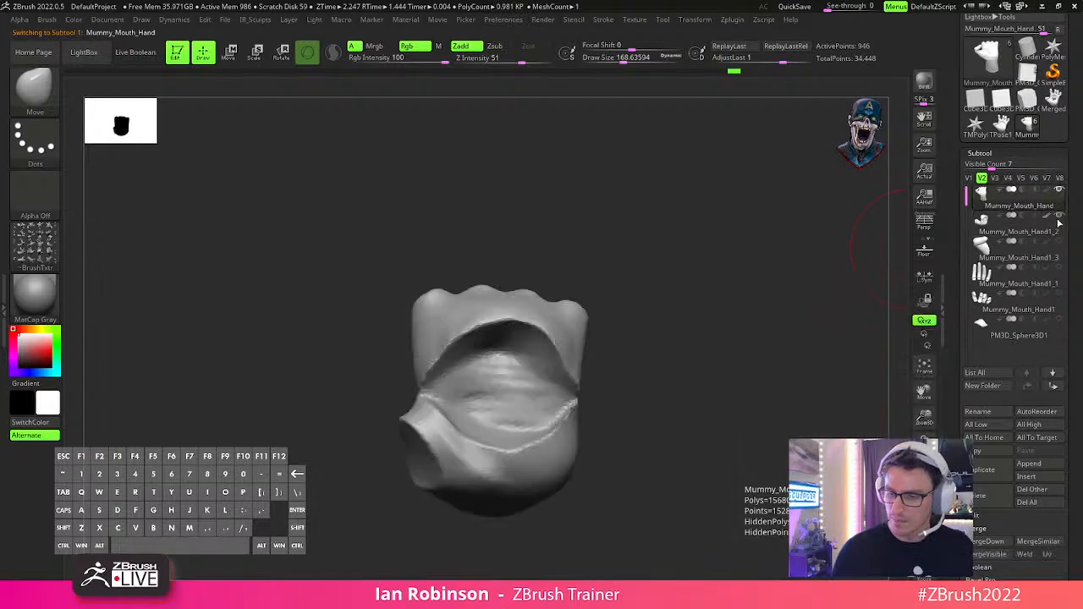
pyautogui.moveTo(759, 278); pyautogui.dragTo(880, 322)
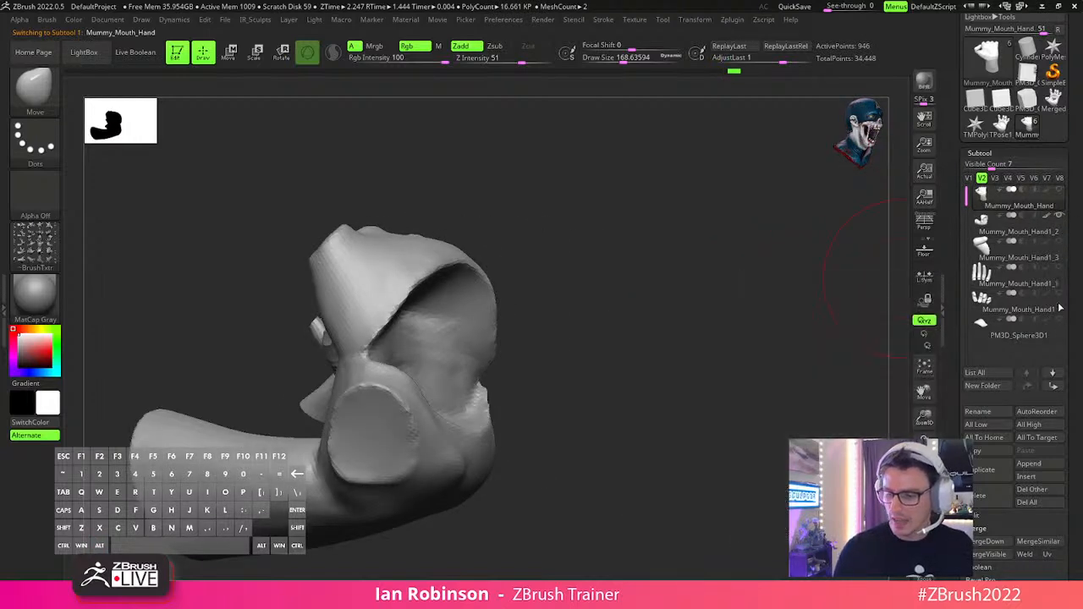
# Insert a sphere as a new subtool directly below Mummy_Mouth_Hand and frame it.
pyautogui.click(1040, 476)
pyautogui.click(661, 388)
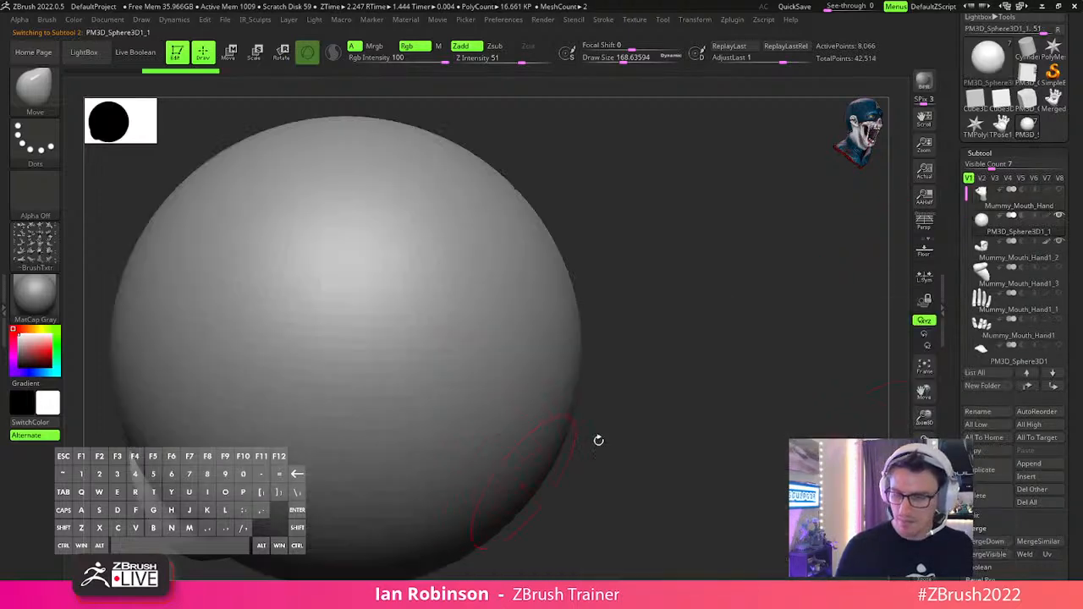
pyautogui.press('f')
# Shrink and flatten the sphere into a thin, elongated ellipsoid and position it across the palm's mouth opening.
pyautogui.press('w')
pyautogui.moveTo(390, 394); pyautogui.dragTo(340, 513)
pyautogui.moveTo(457, 418); pyautogui.dragTo(484, 407)
pyautogui.keyDown('shift'); pyautogui.moveTo(561, 375); pyautogui.dragTo(626, 376); pyautogui.keyUp('shift')
pyautogui.moveTo(402, 363); pyautogui.dragTo(262, 393)
pyautogui.moveTo(484, 407); pyautogui.dragTo(530, 413)
pyautogui.moveTo(647, 364); pyautogui.dragTo(662, 300)
pyautogui.moveTo(511, 360); pyautogui.dragTo(528, 340)
pyautogui.moveTo(635, 373); pyautogui.dragTo(611, 370)
pyautogui.moveTo(529, 394)
pyautogui.mouseDown()
pyautogui.moveTo(539, 404)
pyautogui.moveTo(517, 403)
pyautogui.mouseUp()
pyautogui.press('q')
pyautogui.moveTo(733, 374); pyautogui.dragTo(722, 370)
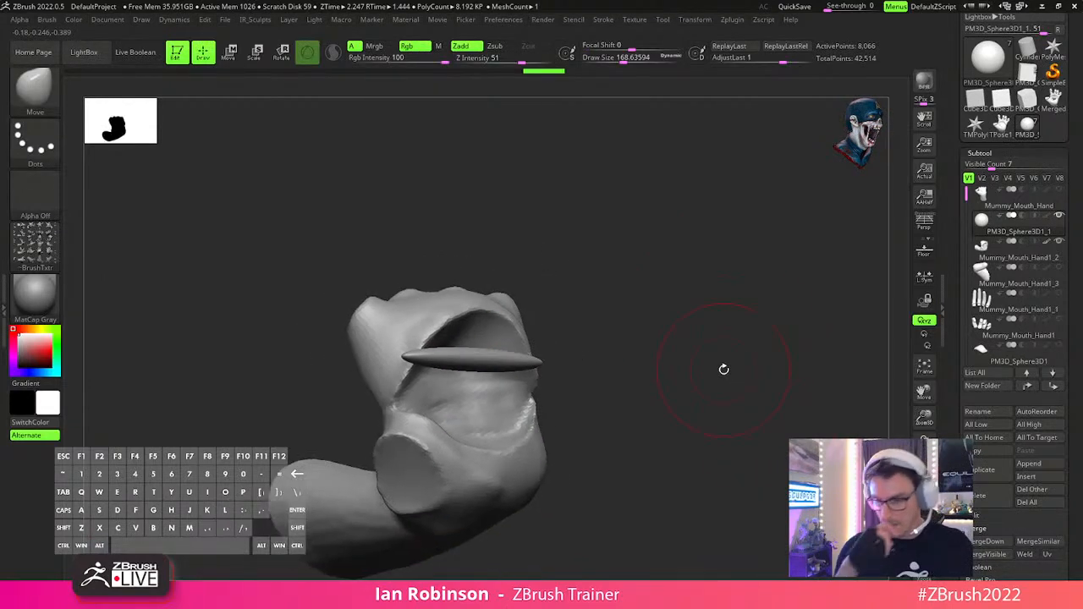
# Show all subtools in visibility set V1, keep only the palm and the flattened sphere visible in V2, and compare both sets.
pyautogui.click(999, 192)
pyautogui.keyDown('shift'); pyautogui.click(1063, 220); pyautogui.keyUp('shift')
pyautogui.keyDown('shift'); pyautogui.click(1063, 220); pyautogui.keyUp('shift')
pyautogui.click(984, 179)
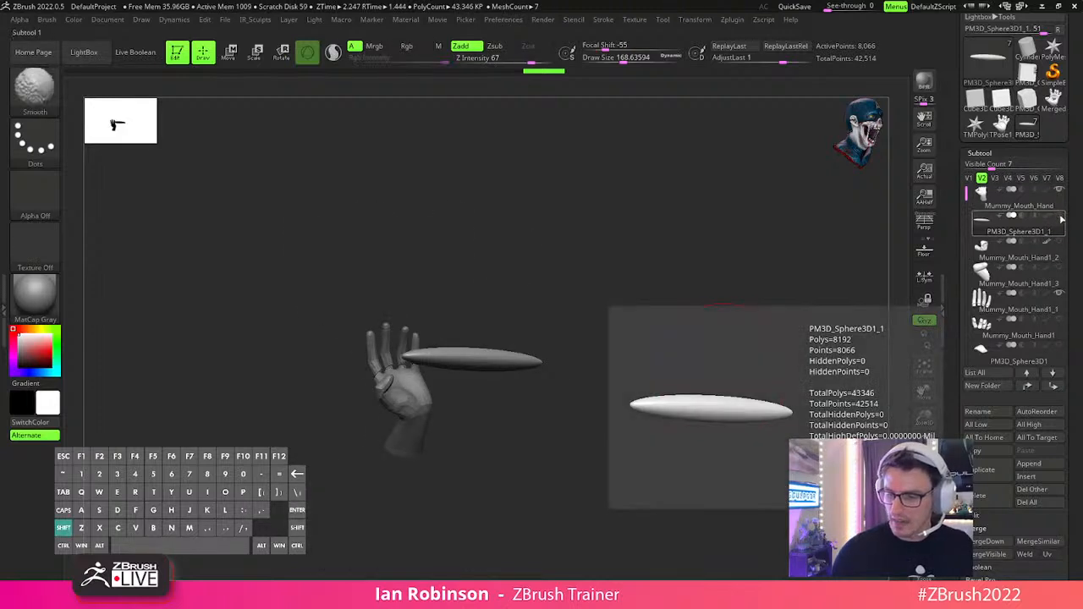
pyautogui.keyDown('shift'); pyautogui.click(1060, 222); pyautogui.keyUp('shift')
pyautogui.click(970, 178)
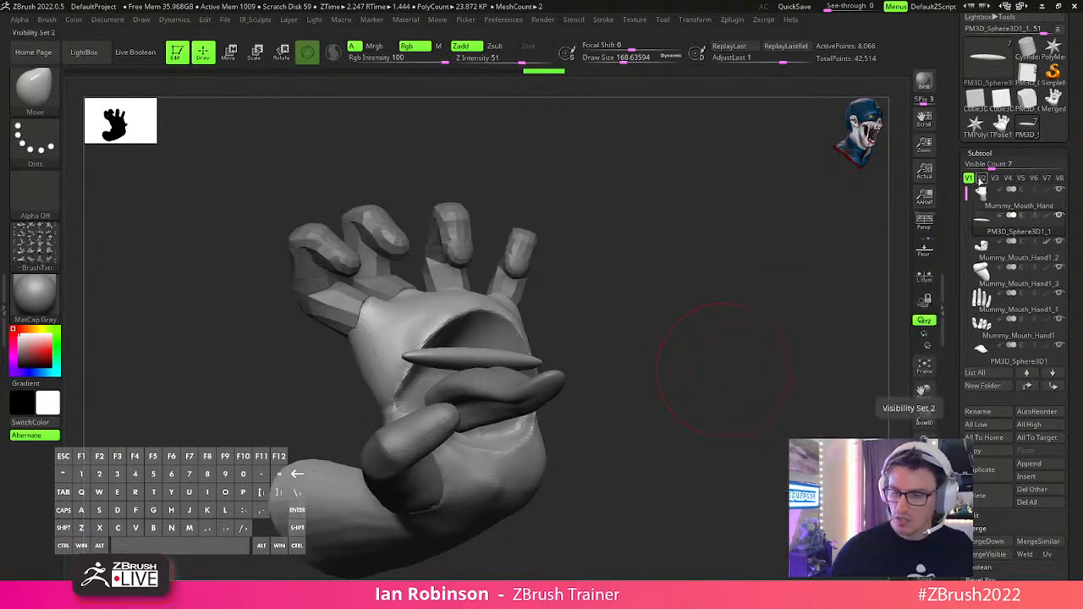
pyautogui.click(981, 178)
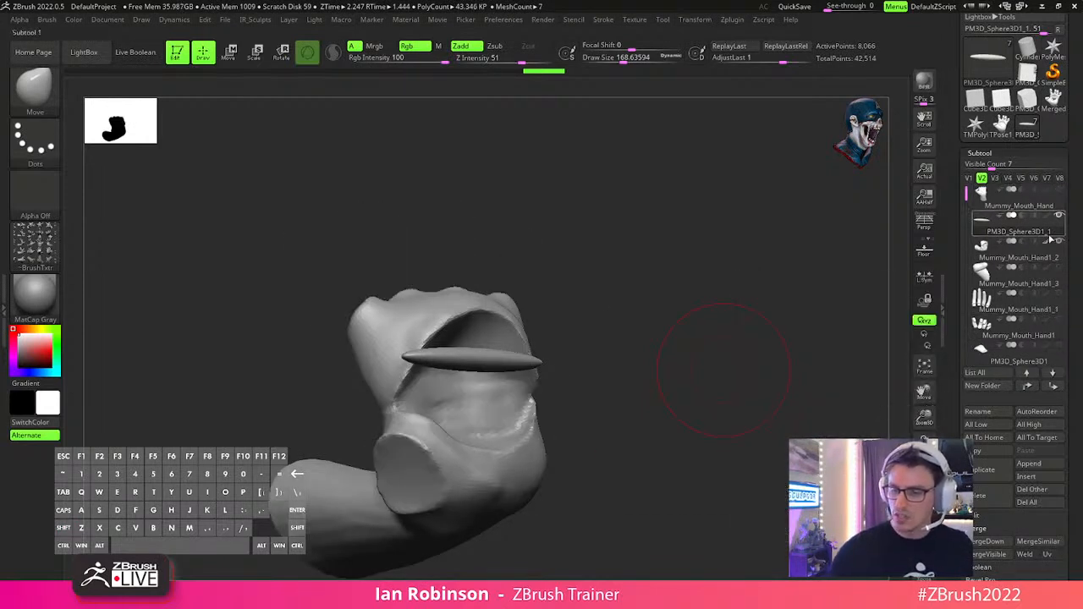
pyautogui.keyDown('alt'); pyautogui.moveTo(789, 324); pyautogui.dragTo(702, 356); pyautogui.keyUp('alt')
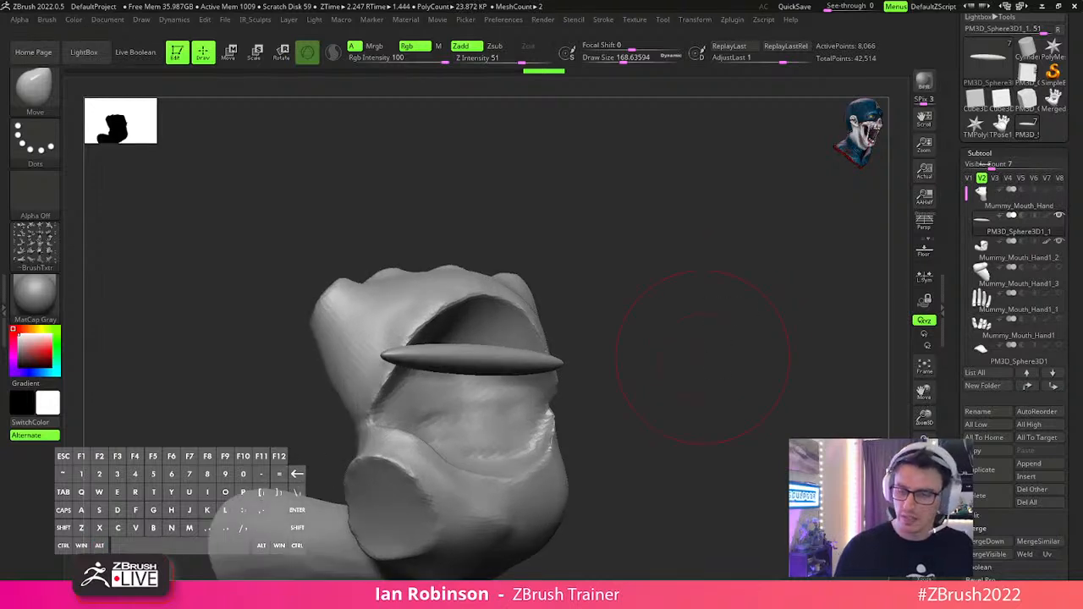
pyautogui.moveTo(650, 273); pyautogui.dragTo(641, 269)
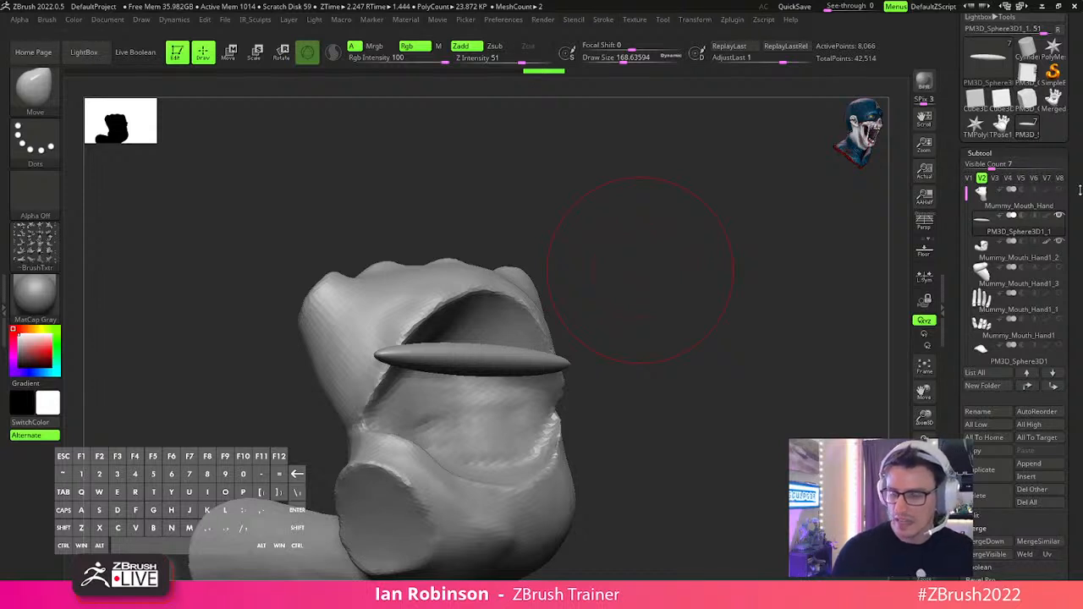
# Switch to visibility set V8 and leave only the four-finger subtool Mummy_Mouth_Hand1_1 visible.
pyautogui.click(1059, 178)
pyautogui.click(1059, 296)
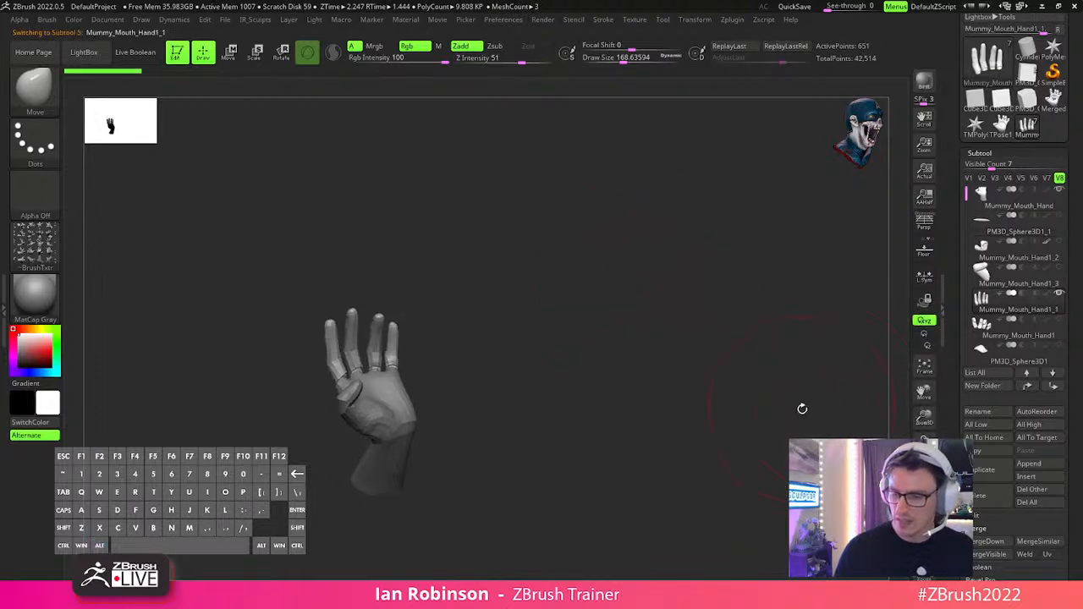
pyautogui.keyDown('alt'); pyautogui.moveTo(740, 395); pyautogui.dragTo(643, 413); pyautogui.keyUp('alt')
pyautogui.moveTo(967, 194); pyautogui.dragTo(966, 167)
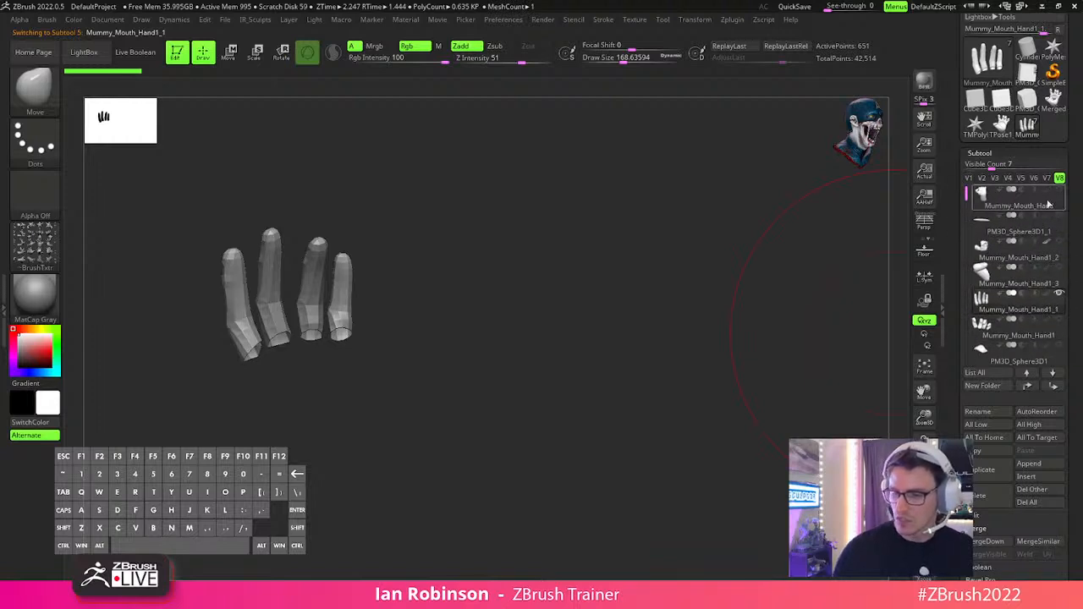
pyautogui.moveTo(1042, 297)
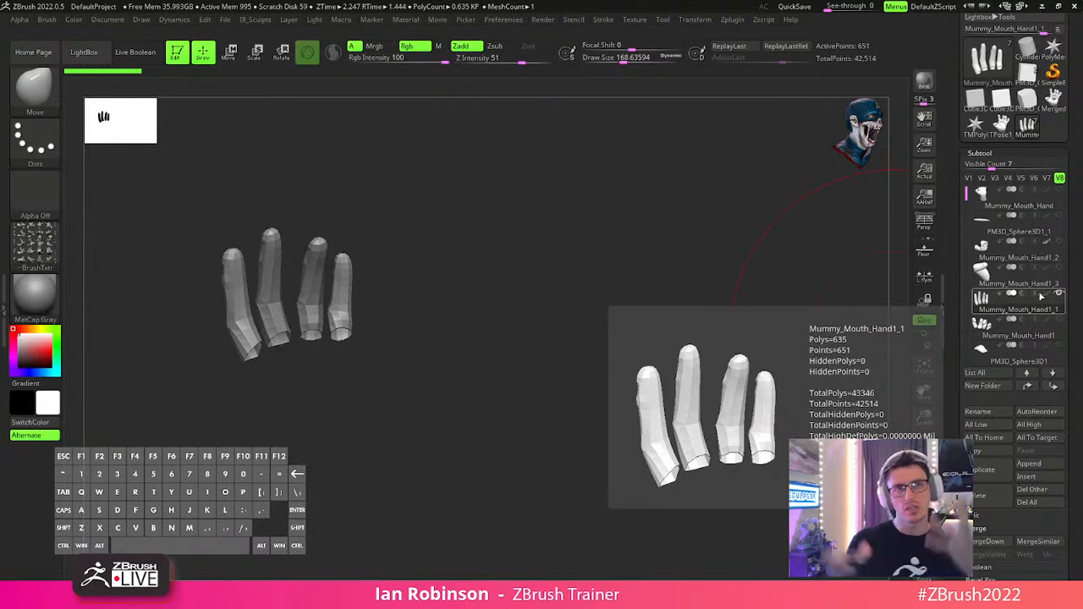
# Compare visibility sets V6, V8, V1, V2, V3 and V4, return to V1, and rotate the full hand to view the palm.
pyautogui.click(1020, 203)
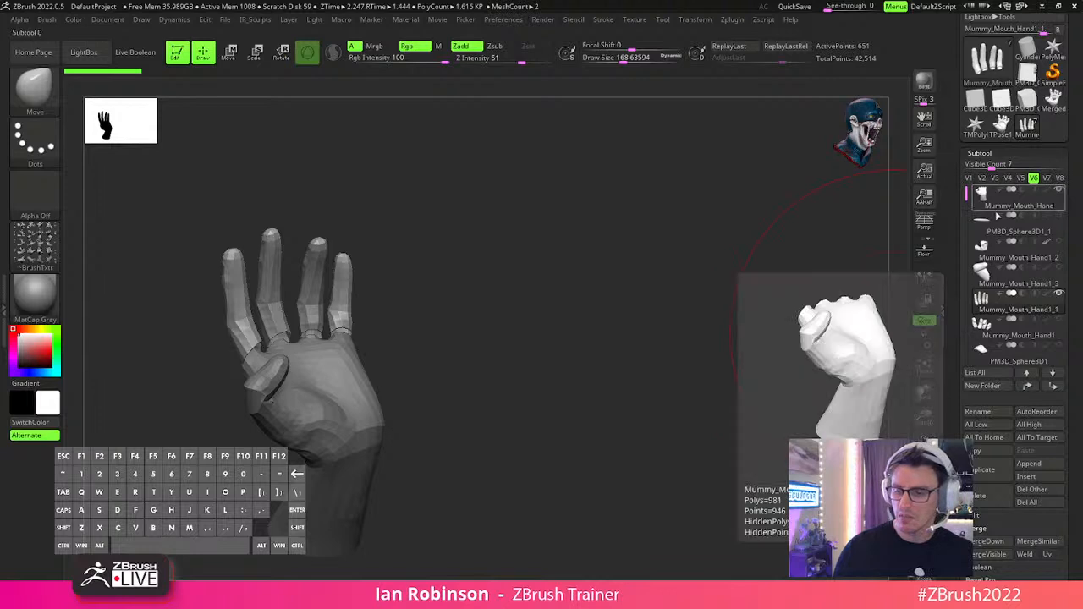
pyautogui.click(1060, 178)
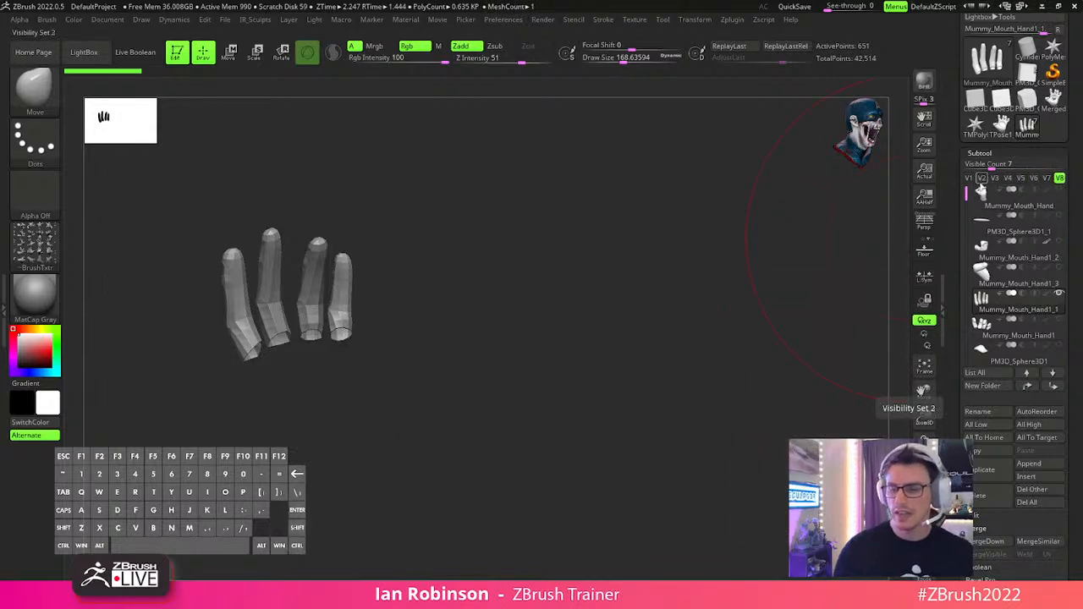
pyautogui.click(969, 178)
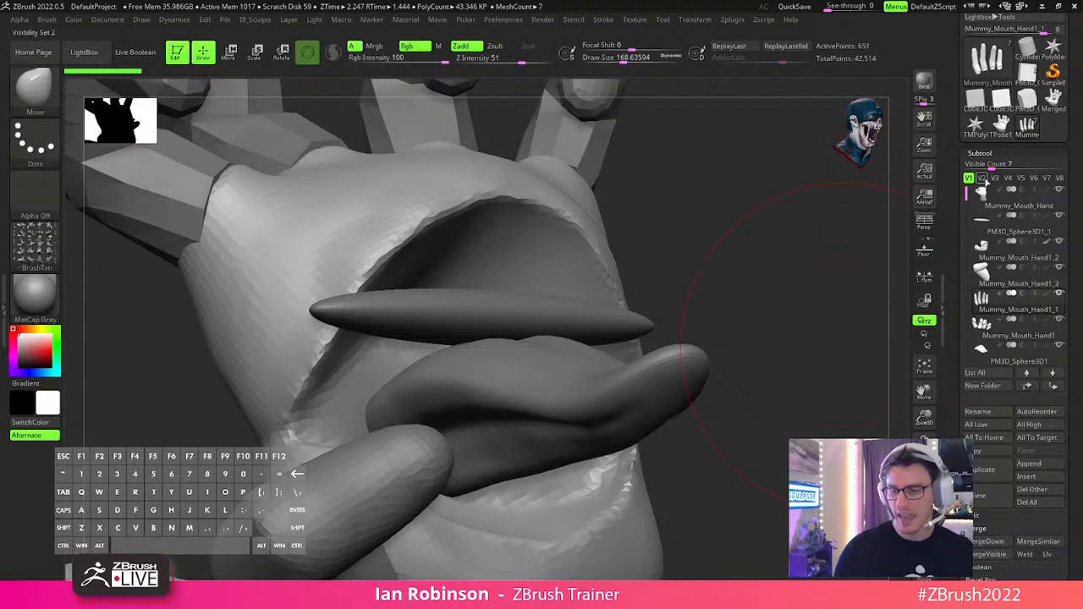
pyautogui.click(983, 179)
pyautogui.click(995, 179)
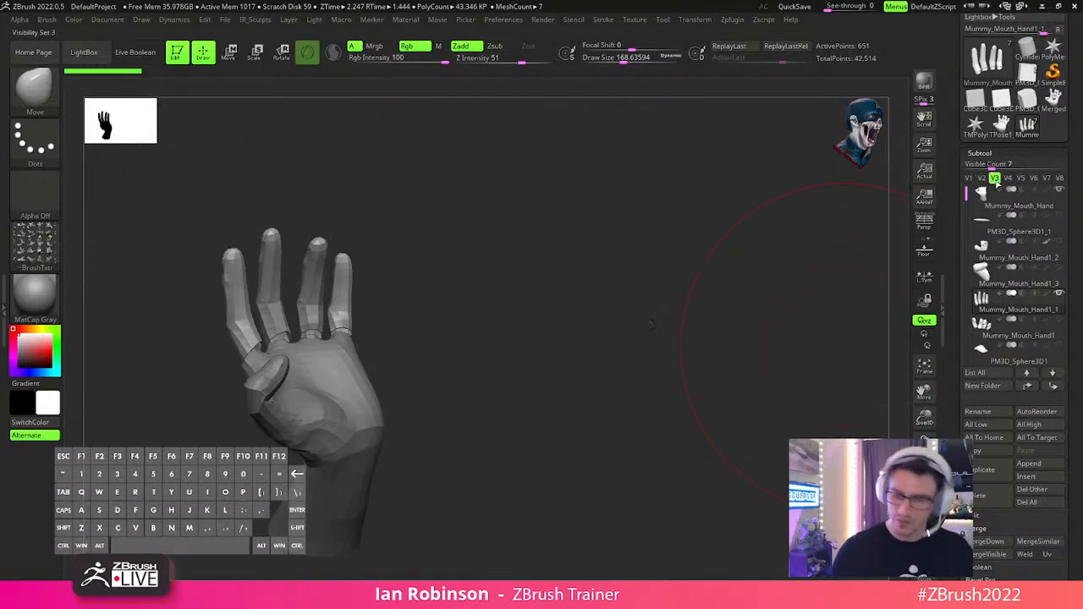
pyautogui.click(1008, 178)
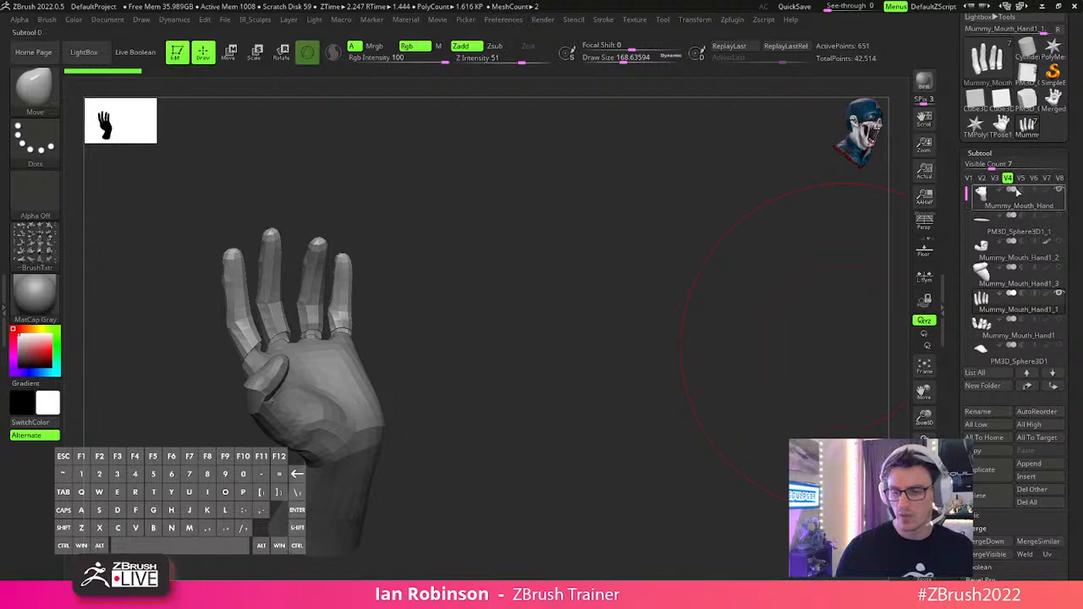
pyautogui.moveTo(1019, 193)
pyautogui.moveTo(656, 398); pyautogui.dragTo(583, 414)
pyautogui.click(969, 179)
pyautogui.moveTo(782, 370)
pyautogui.mouseDown()
pyautogui.moveTo(737, 380)
pyautogui.moveTo(784, 381)
pyautogui.moveTo(777, 391)
pyautogui.mouseUp()
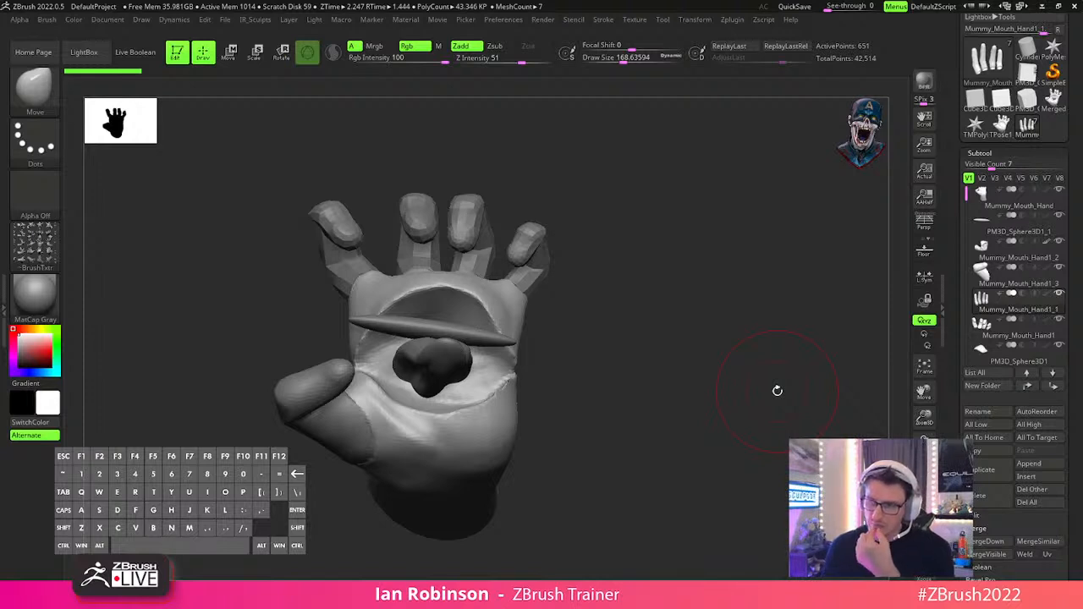
# Dock the Transform and Zplugin palettes in the side trays and collapse the Transform palette.
pyautogui.click(698, 20)
pyautogui.click(682, 35)
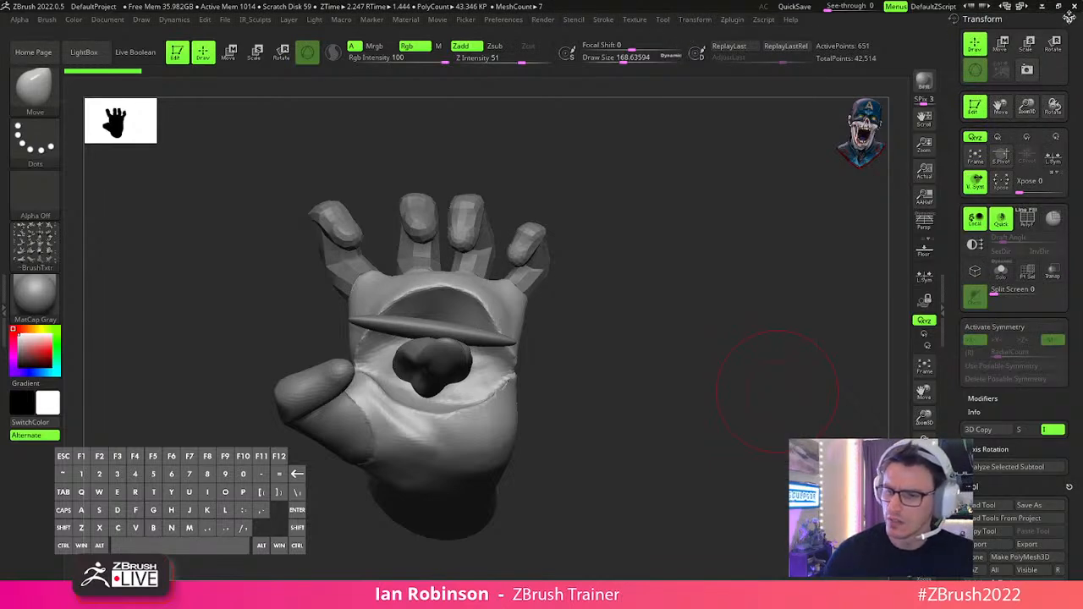
pyautogui.click(1069, 20)
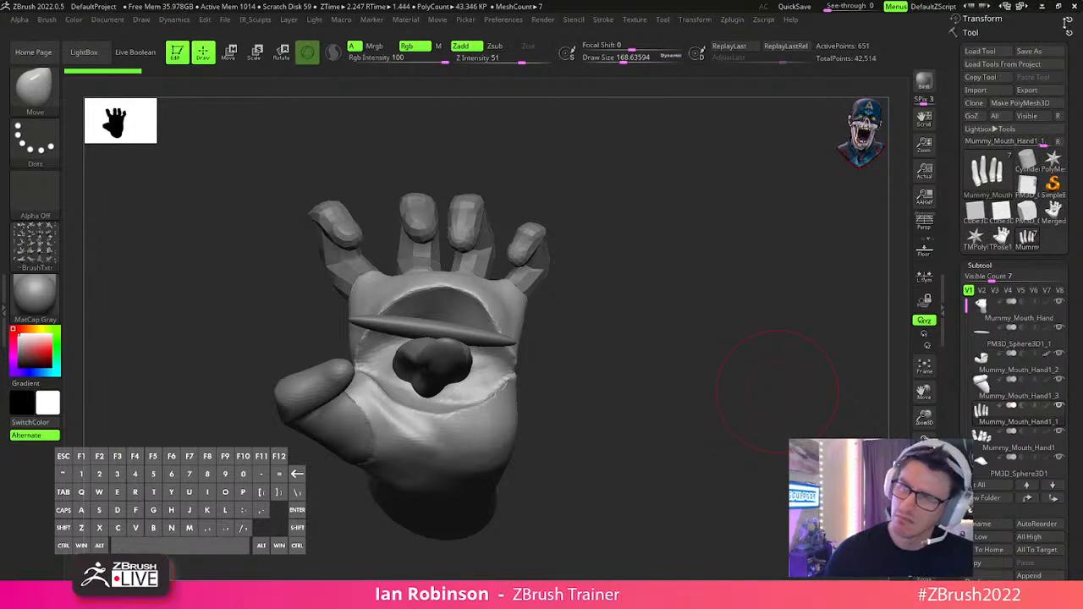
pyautogui.click(734, 20)
pyautogui.click(722, 39)
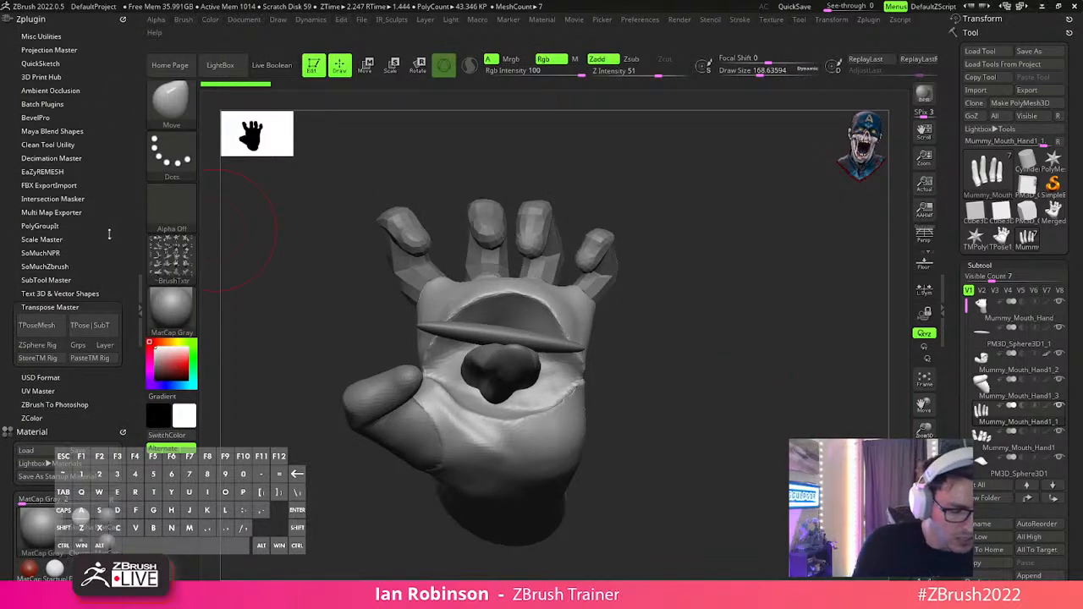
pyautogui.moveTo(108, 252); pyautogui.dragTo(106, 261)
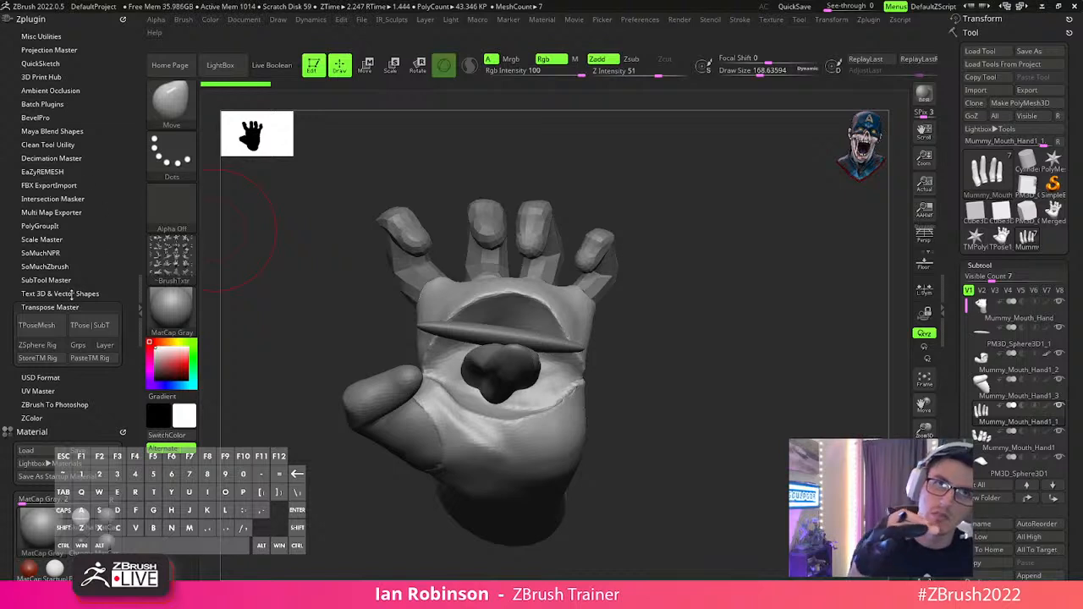
# Examine the Transpose Master, 3D Print Hub export and Scale Master plugin settings one after another.
pyautogui.click(245, 20)
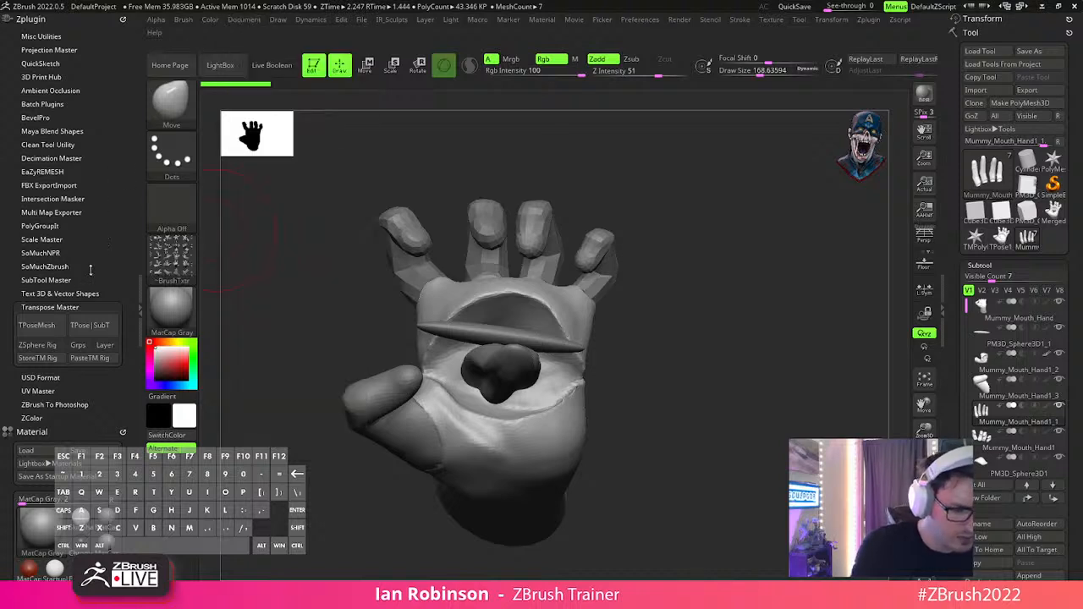
pyautogui.click(70, 306)
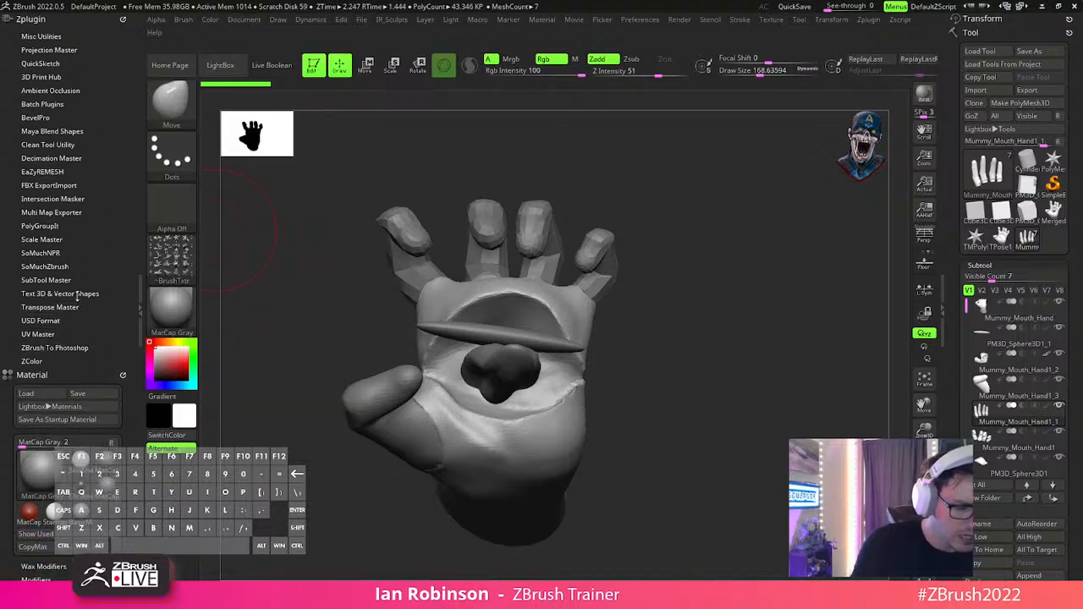
pyautogui.click(70, 306)
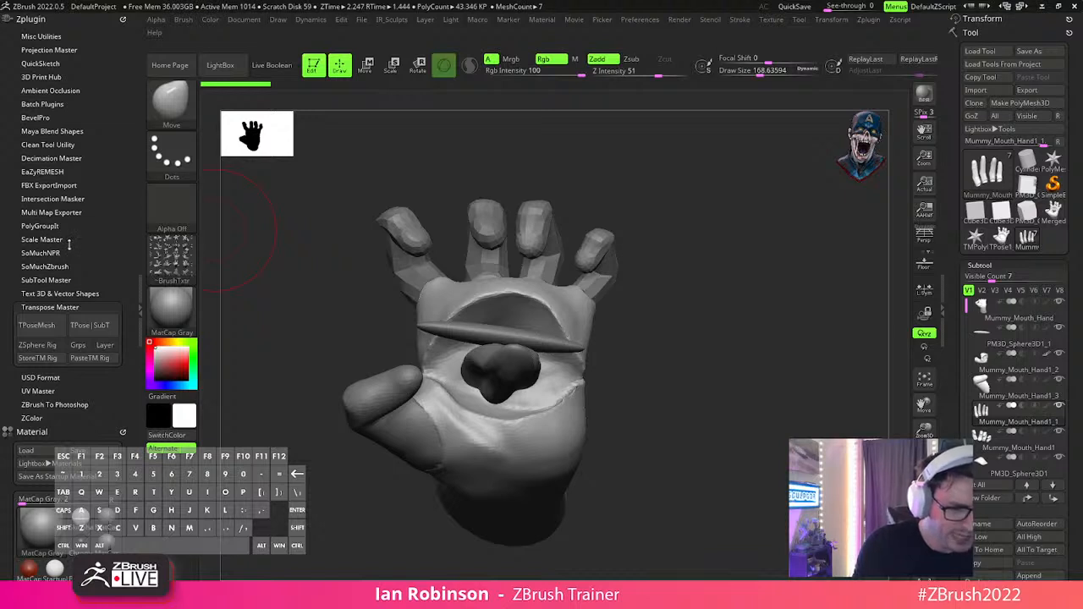
pyautogui.click(61, 77)
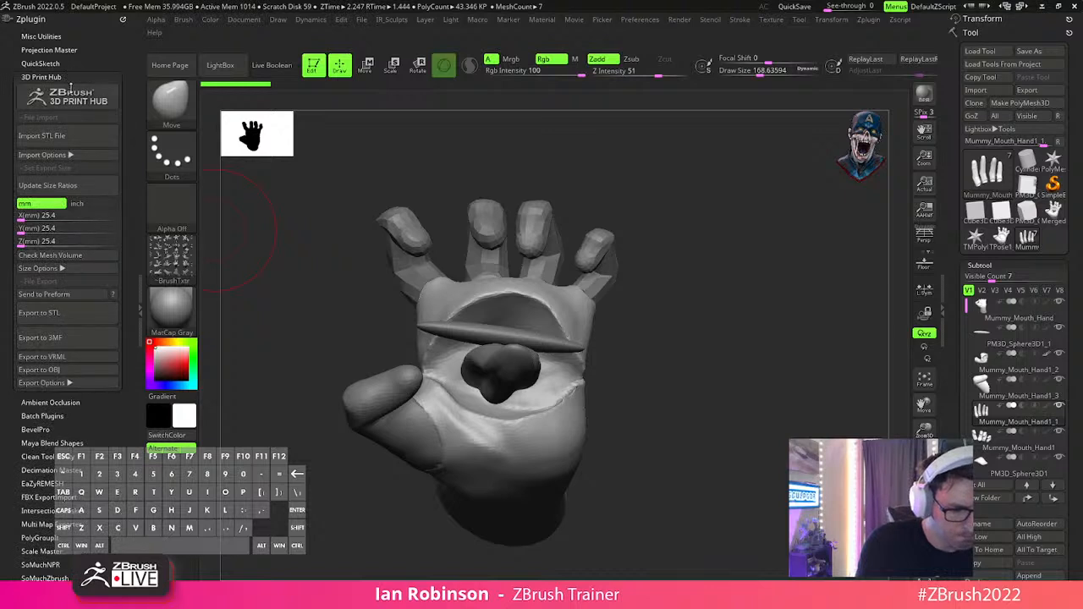
pyautogui.click(67, 383)
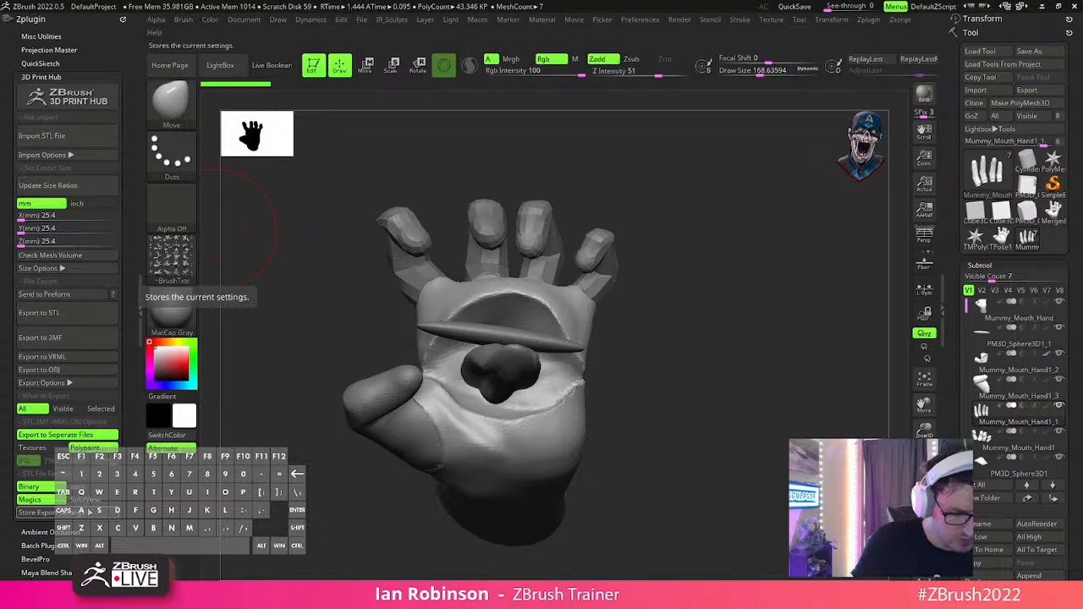
pyautogui.click(71, 77)
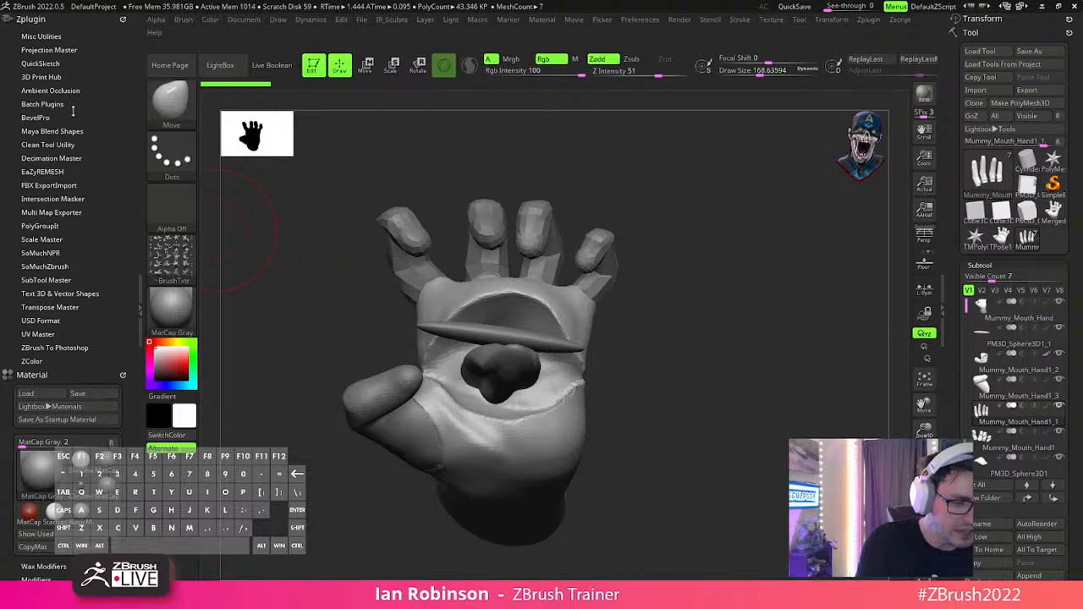
pyautogui.click(58, 240)
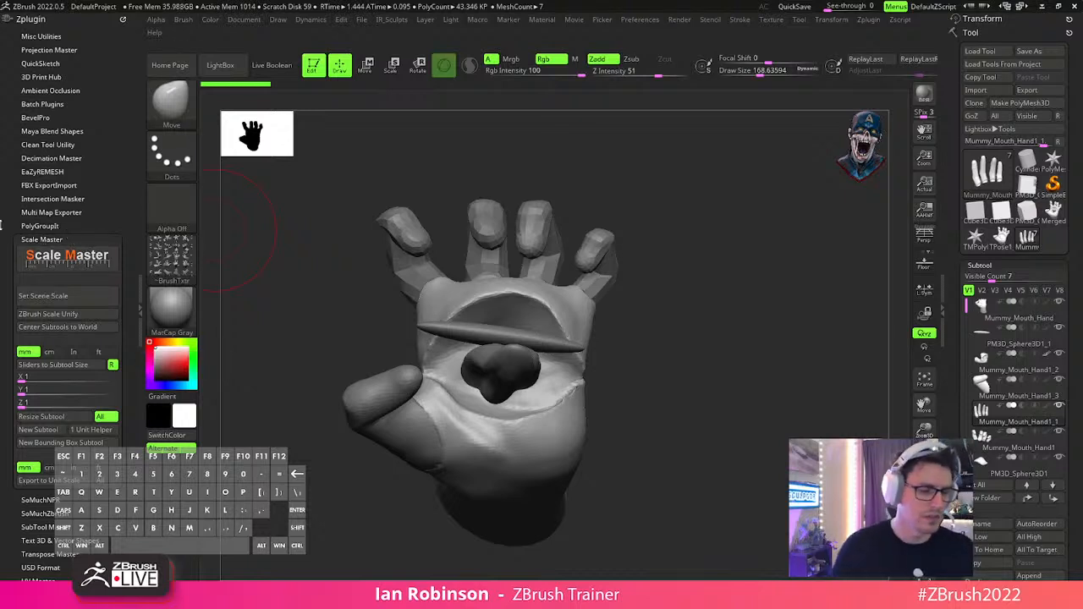
pyautogui.click(47, 239)
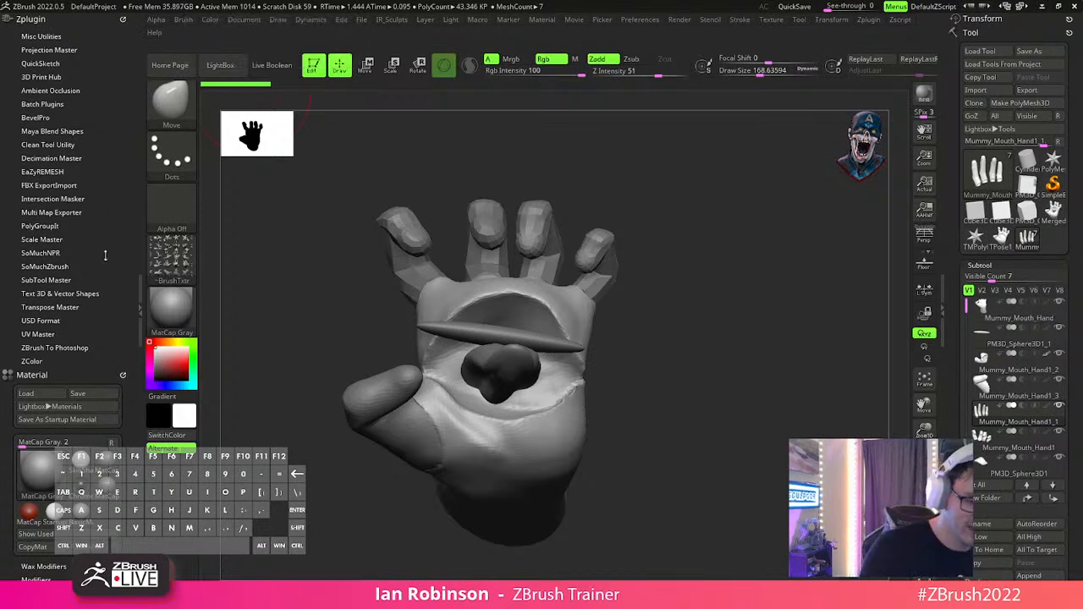
# Examine the FBX ExportImport settings, opening its export dialog without saving and reviewing the camera and polygroup options.
pyautogui.click(75, 186)
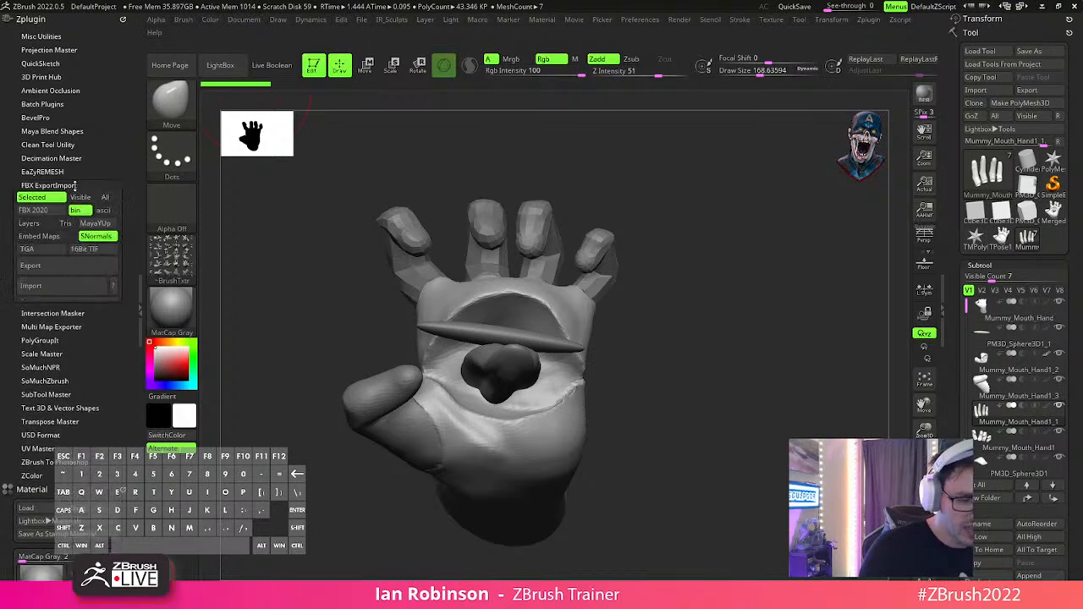
pyautogui.click(72, 265)
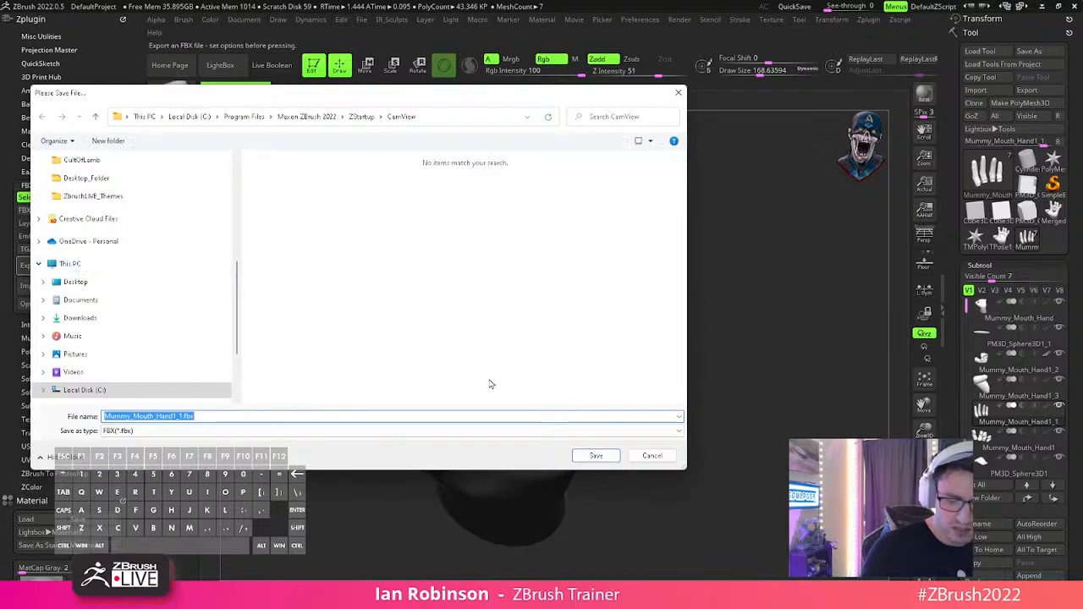
pyautogui.click(633, 457)
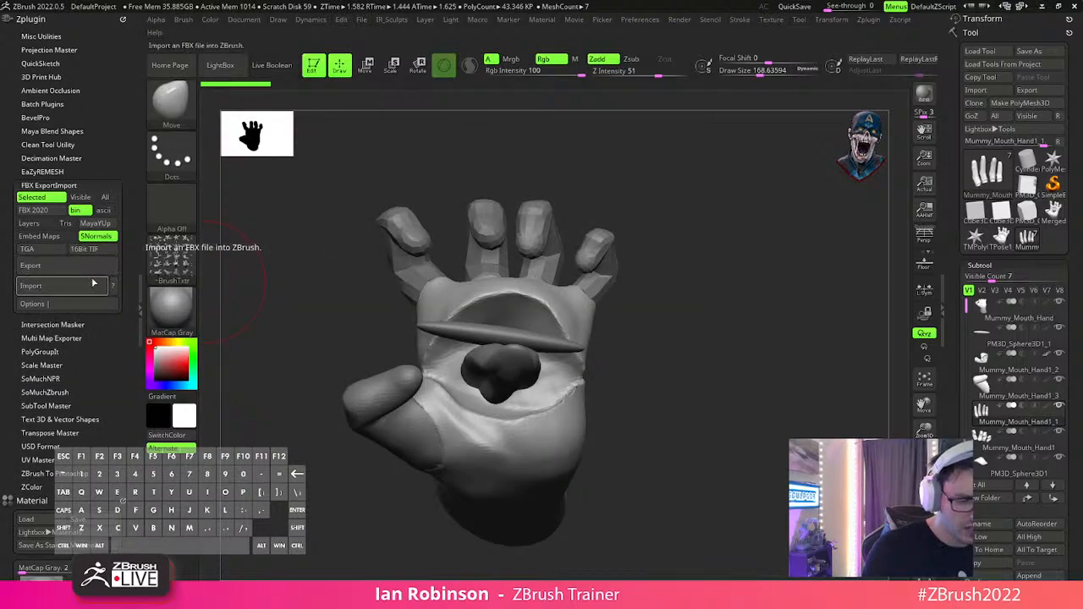
pyautogui.click(58, 303)
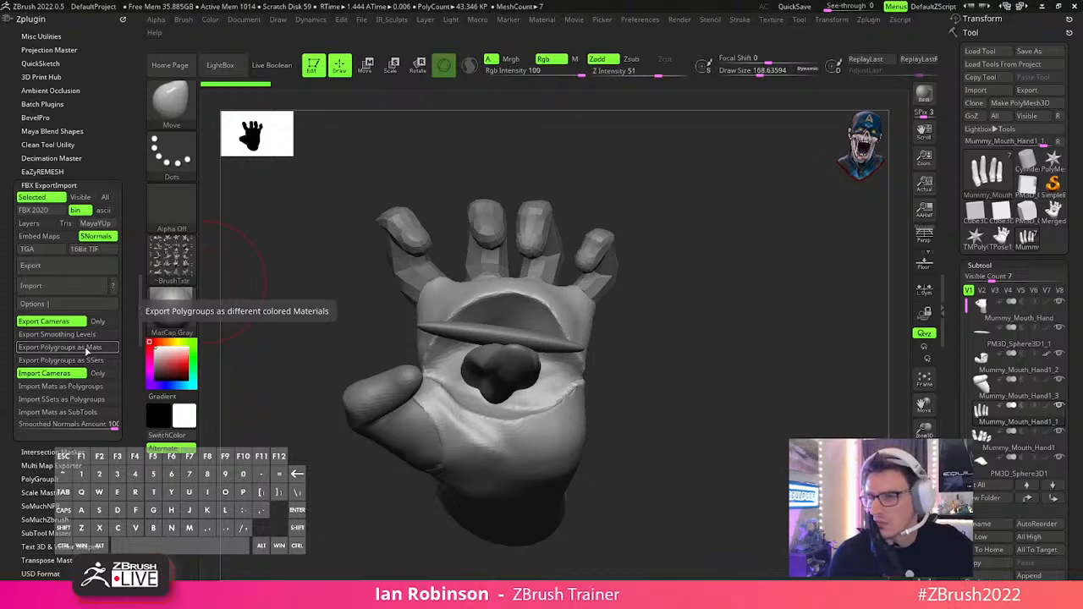
pyautogui.click(56, 184)
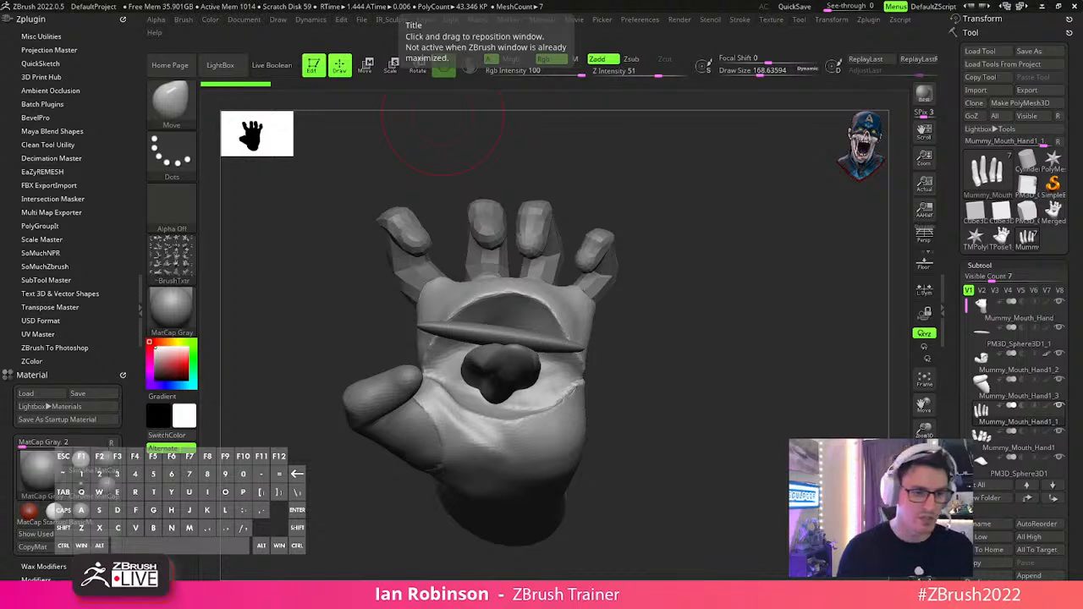
# Rotate the hand to a side view and collapse the Material palette below the plugin list.
pyautogui.moveTo(738, 332); pyautogui.dragTo(756, 321)
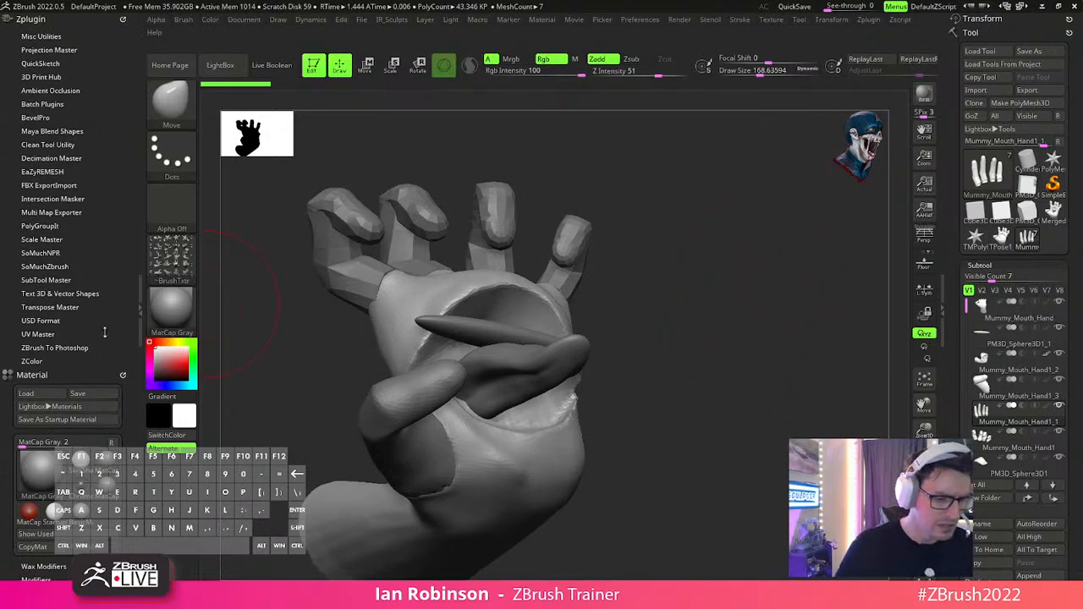
pyautogui.click(63, 374)
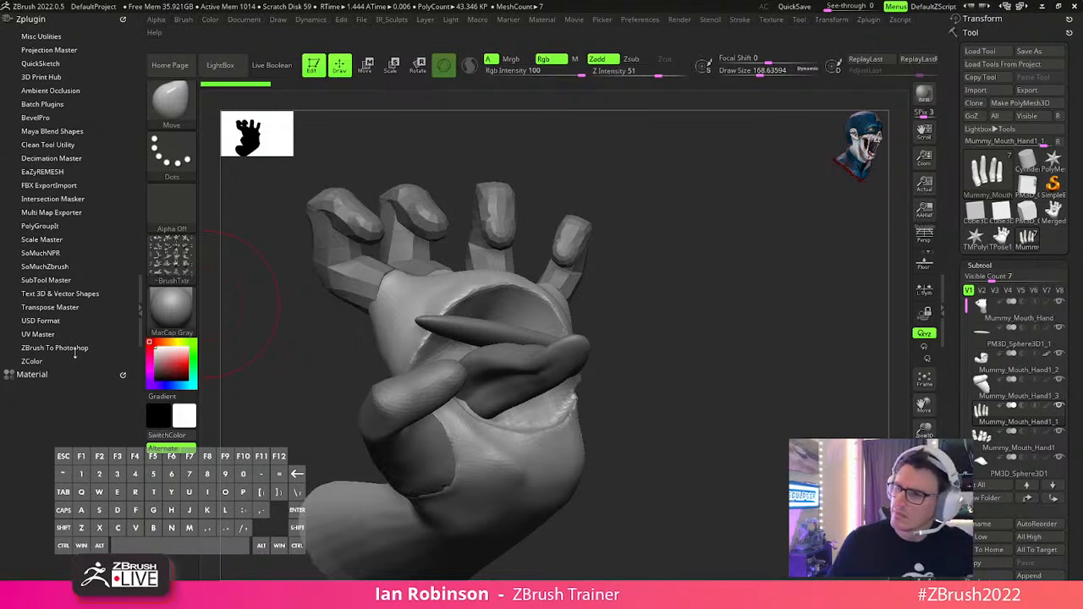
# Set the draw size to about 111 and turn the brush texture off.
pyautogui.moveTo(728, 359)
pyautogui.keyDown('alt'); pyautogui.mouseDown()
pyautogui.moveTo(739, 314)
pyautogui.moveTo(732, 360)
pyautogui.mouseUp(); pyautogui.keyUp('alt')
pyautogui.press('s')
pyautogui.click(172, 258)
pyautogui.click(182, 267)
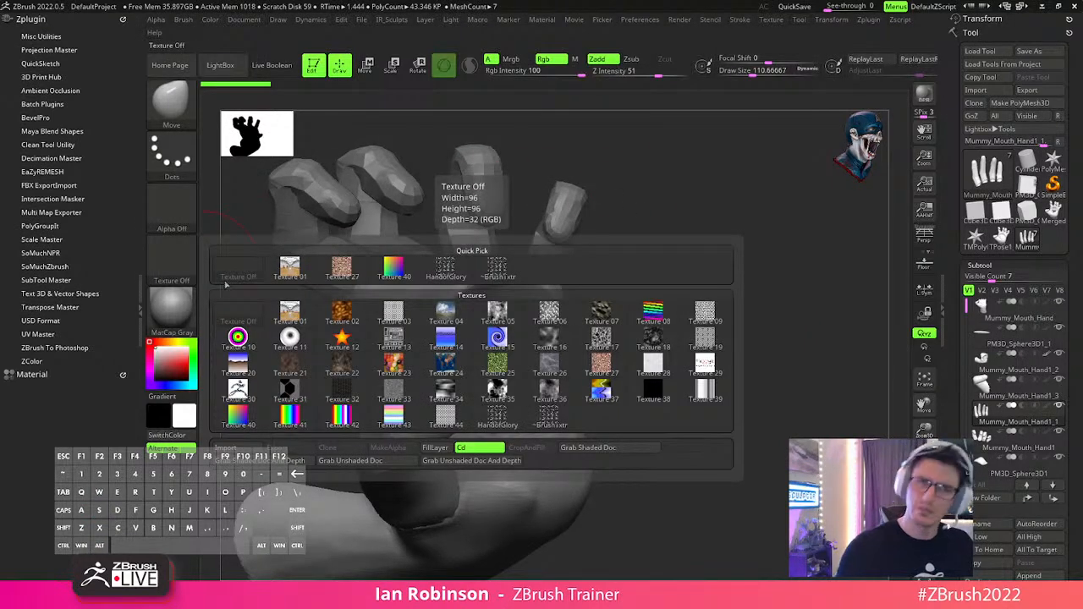
# Select the thin flattened sphere lying across the palm mouth and delete its subtool.
pyautogui.moveTo(753, 313); pyautogui.dragTo(730, 359)
pyautogui.keyDown('alt'); pyautogui.click(534, 394); pyautogui.keyUp('alt')
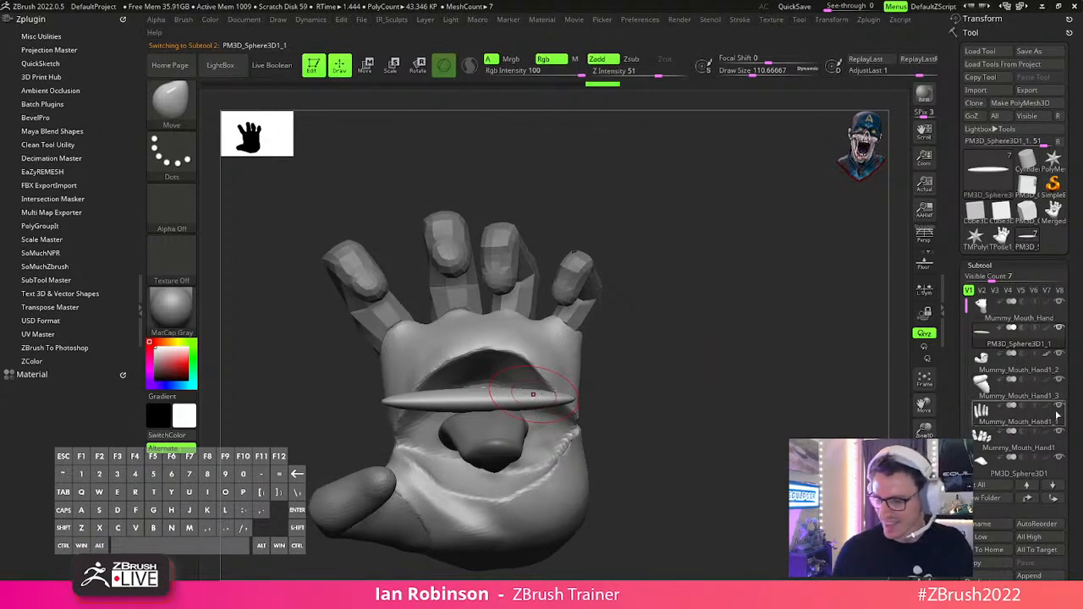
pyautogui.scroll(-3, 999, 423)
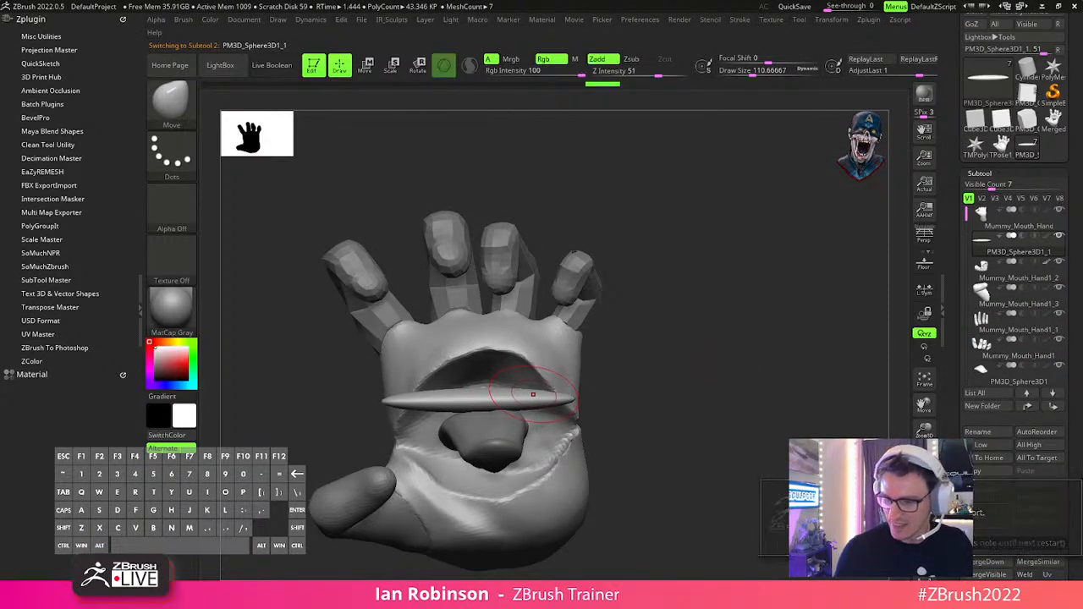
pyautogui.click(983, 520)
# Isolate the palm subtool and reduce the draw size to about 27 for work inside the mouth.
pyautogui.moveTo(659, 286)
pyautogui.keyDown('alt'); pyautogui.mouseDown()
pyautogui.moveTo(688, 346)
pyautogui.moveTo(736, 339)
pyautogui.moveTo(711, 339)
pyautogui.moveTo(741, 307)
pyautogui.moveTo(745, 376)
pyautogui.mouseUp(); pyautogui.keyUp('alt')
pyautogui.press('s')
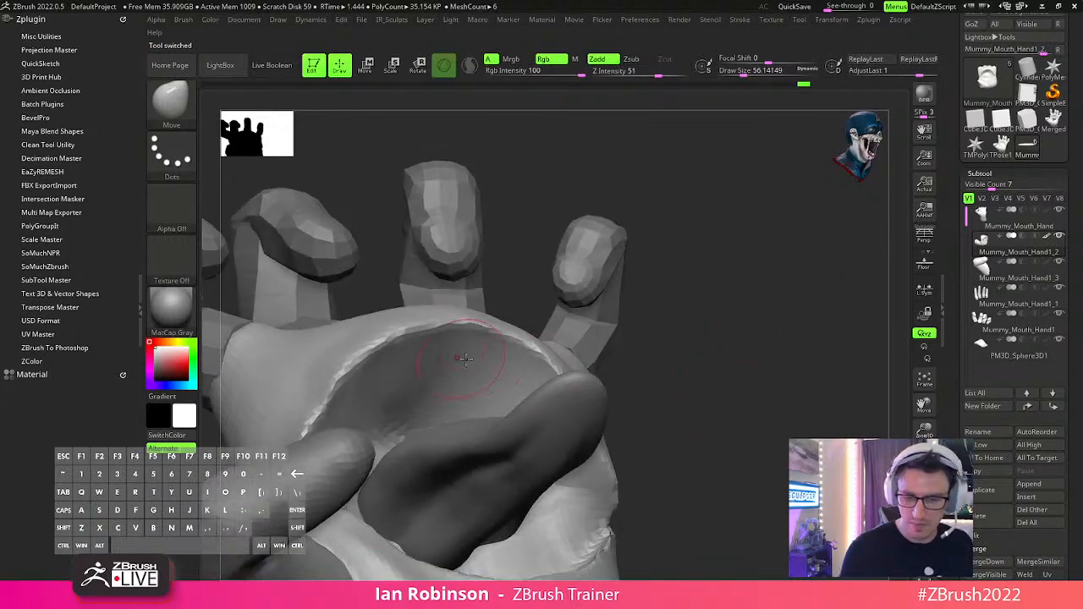
pyautogui.click(924, 538)
pyautogui.press('s')
pyautogui.moveTo(656, 341); pyautogui.dragTo(649, 341)
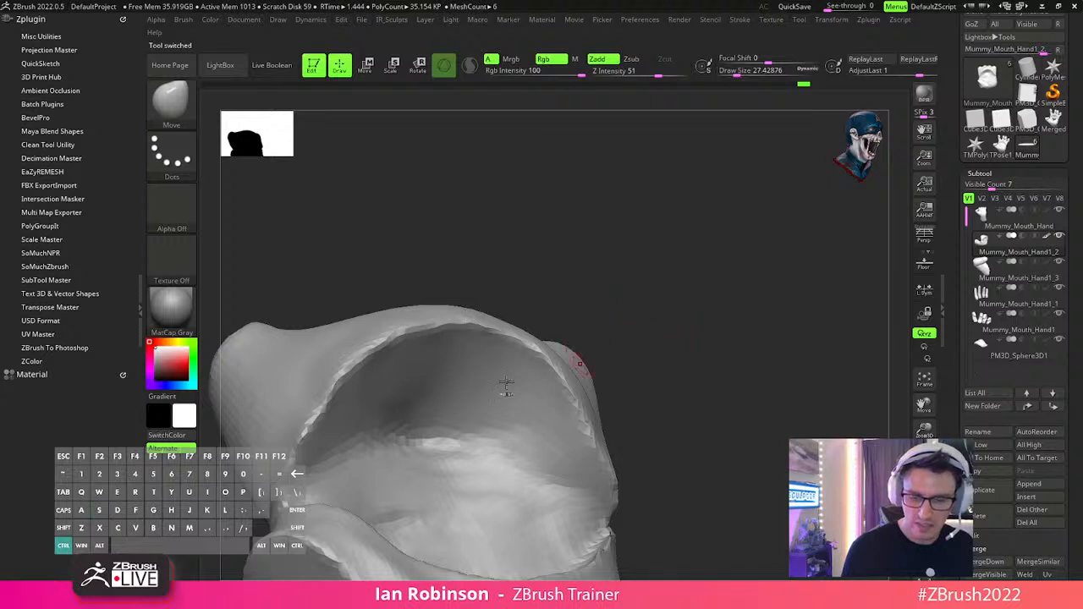
# Assign MaskPen as the masking brush and paint a fresh mask along the upper inner rim of the palm mouth.
pyautogui.keyDown('ctrl'); pyautogui.moveTo(486, 359); pyautogui.dragTo(342, 424); pyautogui.keyUp('ctrl')
pyautogui.keyDown('ctrl'); pyautogui.moveTo(390, 377); pyautogui.dragTo(335, 432); pyautogui.keyUp('ctrl')
pyautogui.keyDown('ctrl'); pyautogui.click(171, 105); pyautogui.keyUp('ctrl')
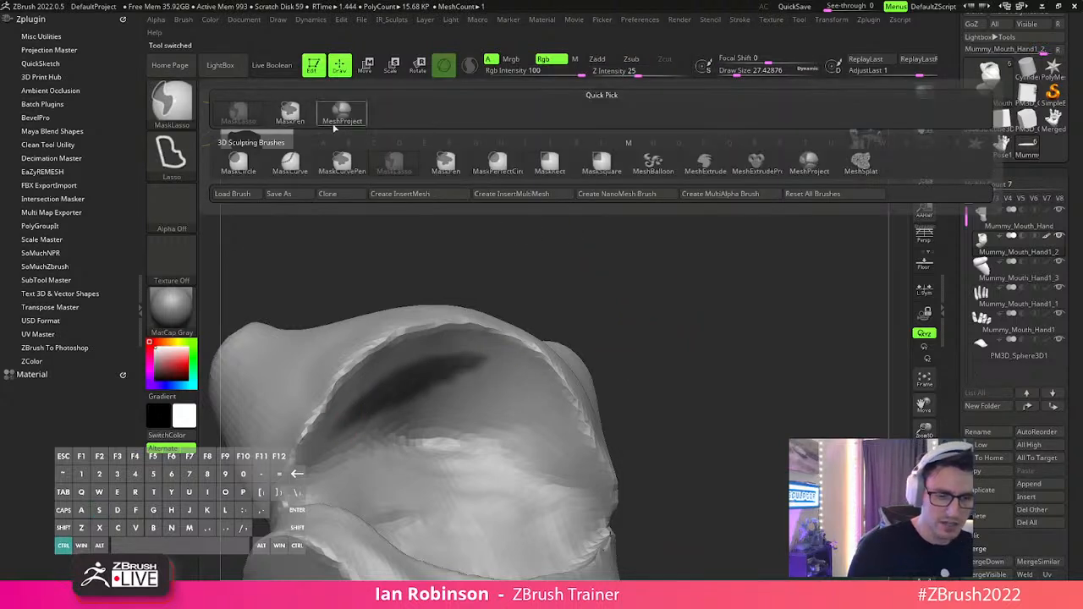
pyautogui.keyDown('ctrl'); pyautogui.click(292, 116); pyautogui.keyUp('ctrl')
pyautogui.keyDown('ctrl'); pyautogui.moveTo(672, 278); pyautogui.dragTo(682, 364); pyautogui.keyUp('ctrl')
pyautogui.moveTo(410, 366)
pyautogui.keyDown('ctrl'); pyautogui.mouseDown()
pyautogui.moveTo(348, 416)
pyautogui.moveTo(340, 411)
pyautogui.moveTo(443, 359)
pyautogui.moveTo(565, 396)
pyautogui.moveTo(478, 365)
pyautogui.moveTo(381, 359)
pyautogui.moveTo(371, 408)
pyautogui.moveTo(338, 415)
pyautogui.moveTo(365, 376)
pyautogui.moveTo(489, 386)
pyautogui.moveTo(574, 430)
pyautogui.moveTo(457, 366)
pyautogui.mouseUp(); pyautogui.keyUp('ctrl')
pyautogui.moveTo(678, 351)
pyautogui.mouseDown()
pyautogui.moveTo(733, 331)
pyautogui.moveTo(730, 289)
pyautogui.mouseUp()
pyautogui.press('s')
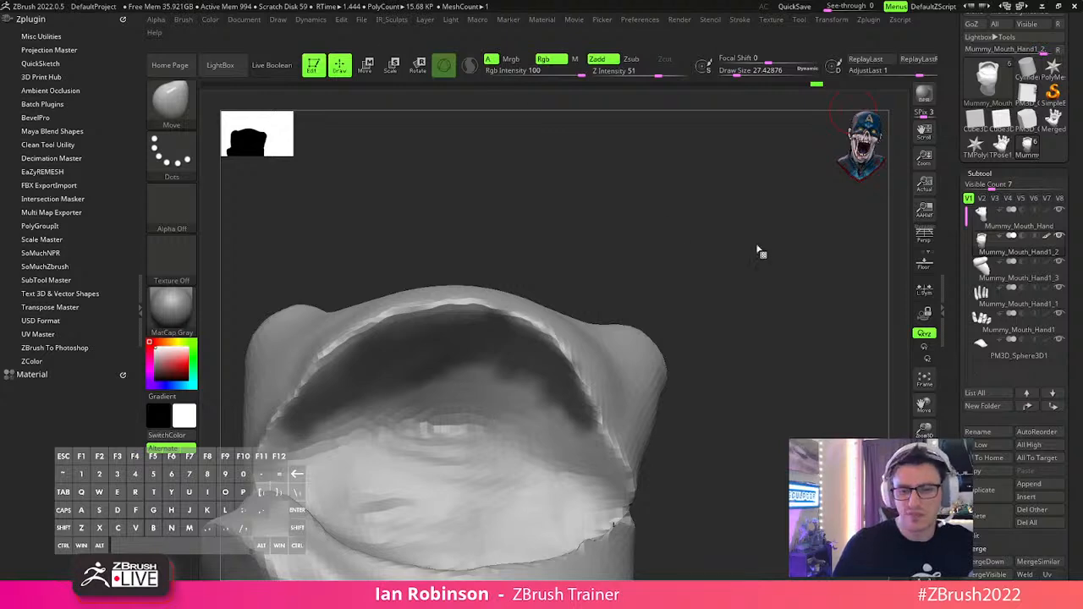
# Look through the project files and folders in the LightBox library.
pyautogui.press(',')
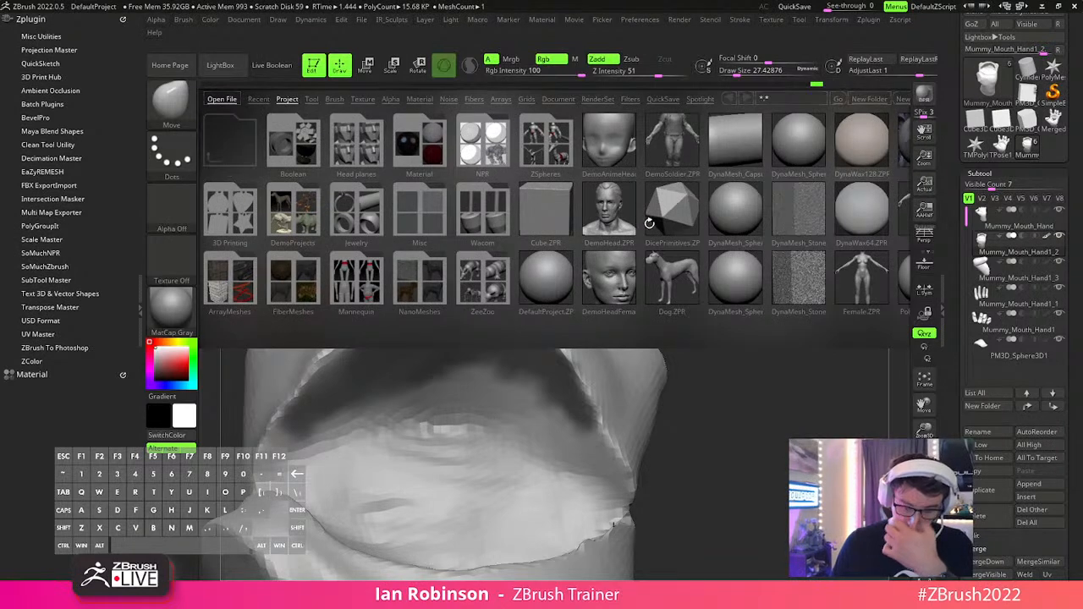
pyautogui.moveTo(693, 226); pyautogui.dragTo(601, 227)
pyautogui.moveTo(676, 215); pyautogui.dragTo(576, 222)
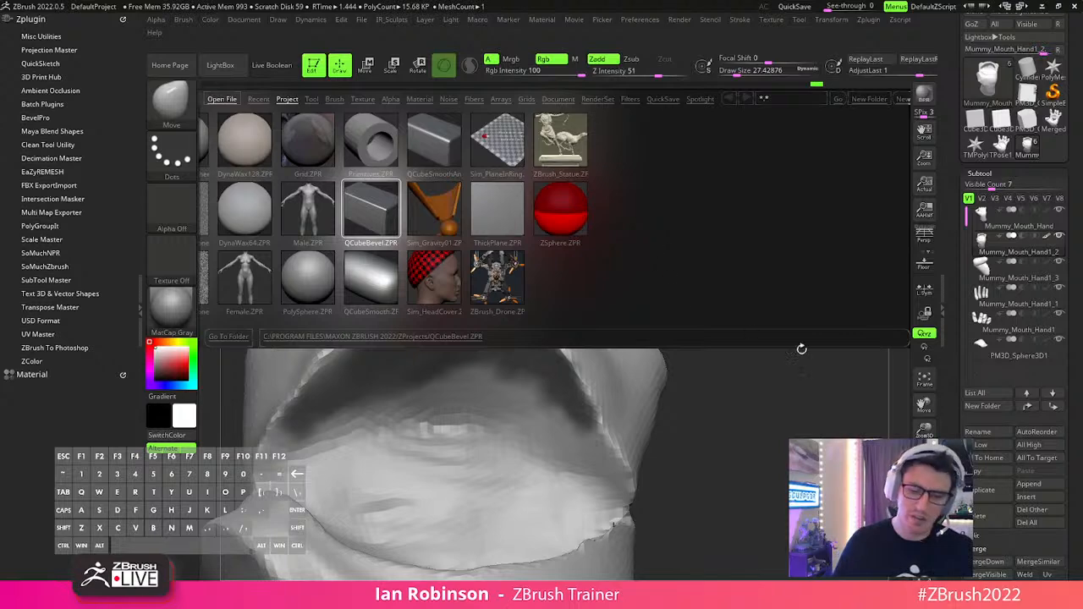
pyautogui.scroll(6, 636, 330)
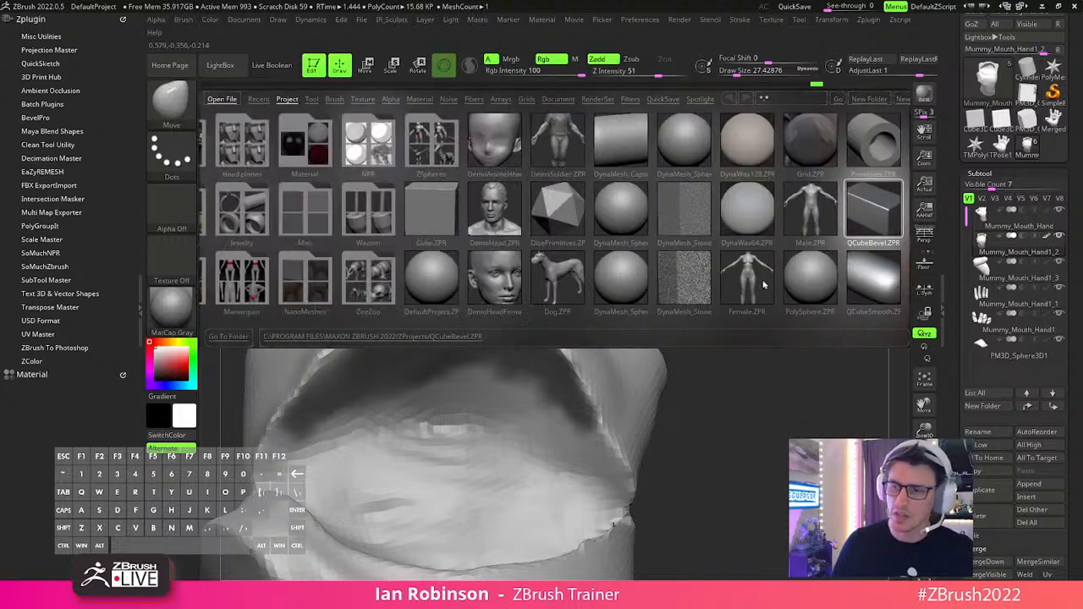
pyautogui.scroll(2, 809, 280)
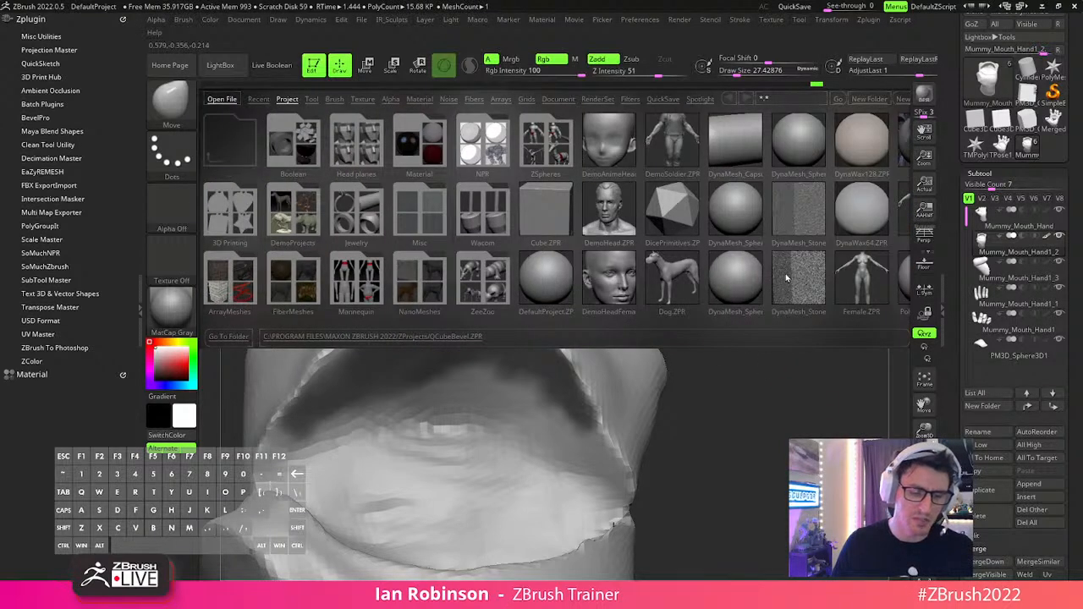
pyautogui.scroll(2, 795, 280)
pyautogui.press(',')
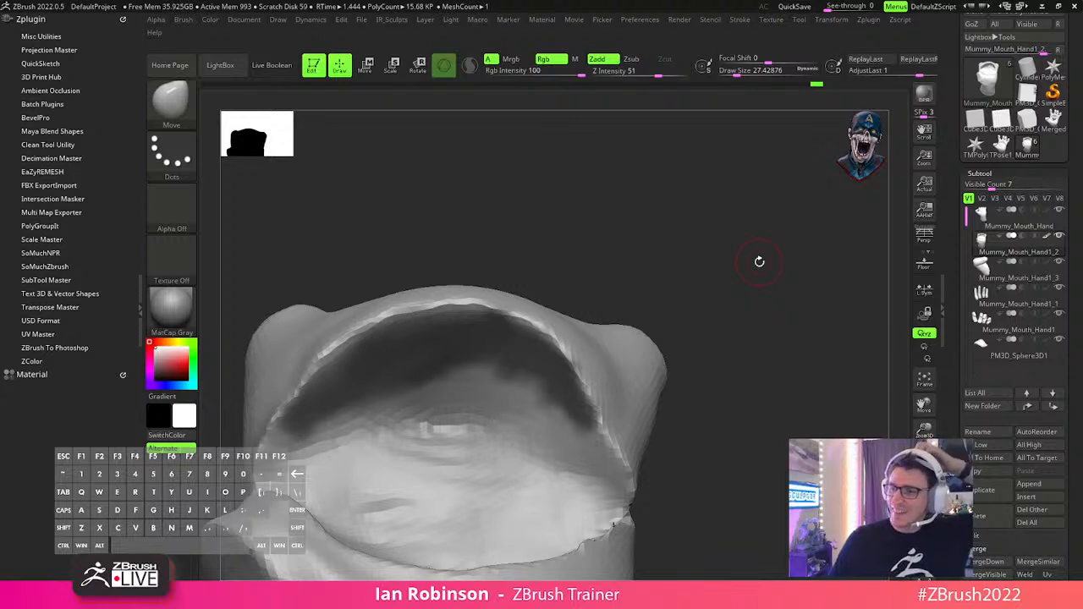
# Collapse the docked plugin tray and place the mummy hand reference picture beside the model.
pyautogui.moveTo(741, 275)
pyautogui.mouseDown()
pyautogui.moveTo(742, 358)
pyautogui.moveTo(739, 295)
pyautogui.moveTo(764, 355)
pyautogui.moveTo(731, 351)
pyautogui.mouseUp()
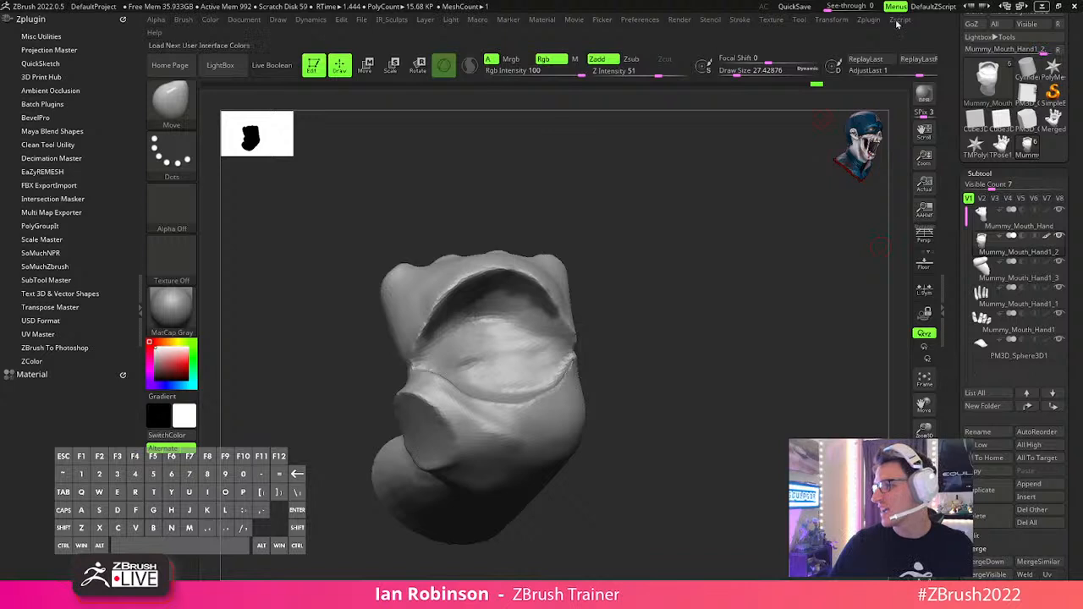
pyautogui.moveTo(0, 0); pyautogui.dragTo(319, 194)
pyautogui.click(142, 305)
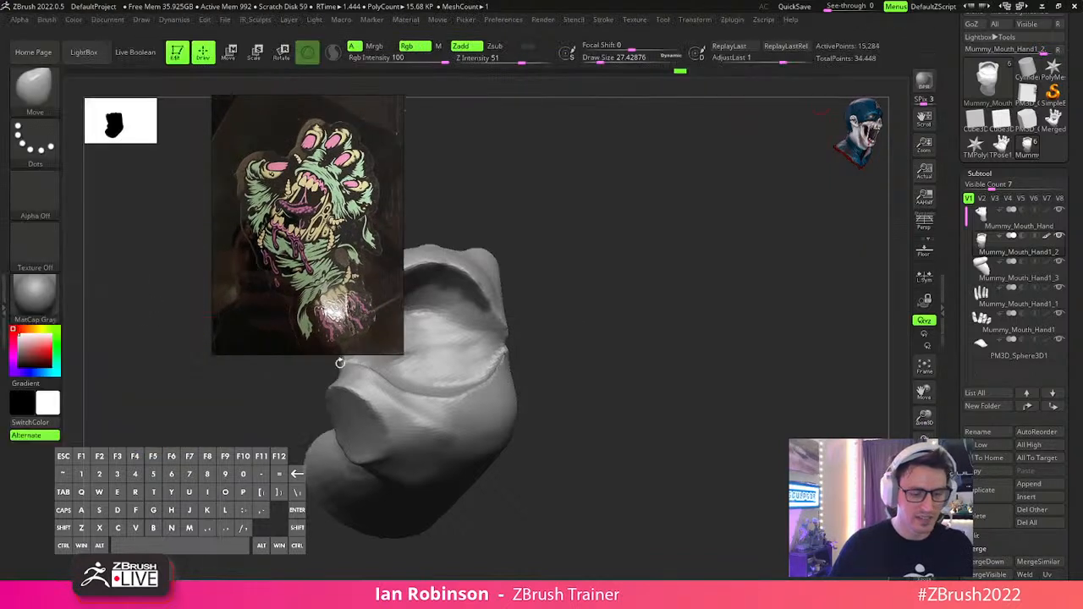
pyautogui.moveTo(344, 364); pyautogui.dragTo(212, 359)
# Extend and even out the mask along the mouth's upper inner rim using a draw size of about 20.
pyautogui.moveTo(665, 271)
pyautogui.mouseDown()
pyautogui.moveTo(691, 319)
pyautogui.moveTo(710, 311)
pyautogui.moveTo(716, 356)
pyautogui.moveTo(769, 443)
pyautogui.moveTo(728, 386)
pyautogui.moveTo(733, 407)
pyautogui.moveTo(563, 357)
pyautogui.moveTo(753, 434)
pyautogui.moveTo(595, 341)
pyautogui.moveTo(558, 337)
pyautogui.mouseUp()
pyautogui.press('s')
pyautogui.press('ctrl')
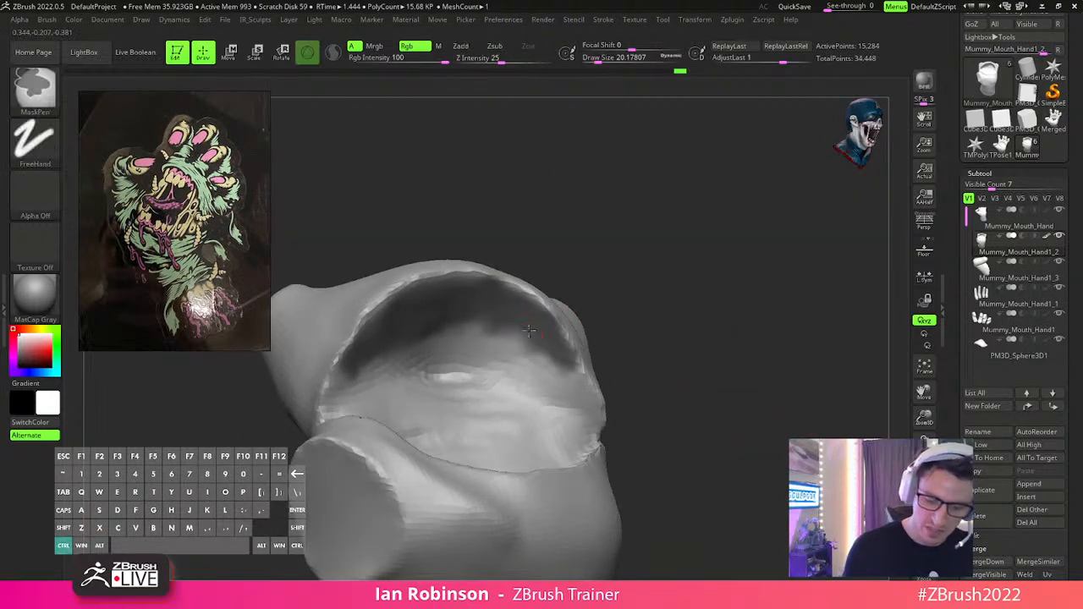
pyautogui.moveTo(480, 319)
pyautogui.keyDown('ctrl'); pyautogui.mouseDown()
pyautogui.moveTo(373, 346)
pyautogui.moveTo(351, 364)
pyautogui.moveTo(338, 397)
pyautogui.moveTo(358, 371)
pyautogui.mouseUp(); pyautogui.keyUp('ctrl')
pyautogui.moveTo(545, 346)
pyautogui.keyDown('ctrl'); pyautogui.mouseDown()
pyautogui.moveTo(580, 391)
pyautogui.moveTo(548, 354)
pyautogui.moveTo(491, 339)
pyautogui.moveTo(393, 343)
pyautogui.mouseUp(); pyautogui.keyUp('ctrl')
pyautogui.moveTo(660, 356); pyautogui.dragTo(704, 345)
pyautogui.moveTo(536, 314)
pyautogui.keyDown('ctrl'); pyautogui.mouseDown()
pyautogui.moveTo(460, 274)
pyautogui.moveTo(474, 302)
pyautogui.mouseUp(); pyautogui.keyUp('ctrl')
pyautogui.moveTo(660, 364)
pyautogui.mouseDown()
pyautogui.moveTo(702, 381)
pyautogui.moveTo(695, 358)
pyautogui.moveTo(602, 336)
pyautogui.moveTo(581, 346)
pyautogui.mouseUp()
pyautogui.moveTo(517, 300)
pyautogui.keyDown('ctrl'); pyautogui.mouseDown()
pyautogui.moveTo(550, 342)
pyautogui.moveTo(491, 313)
pyautogui.moveTo(567, 374)
pyautogui.mouseUp(); pyautogui.keyUp('ctrl')
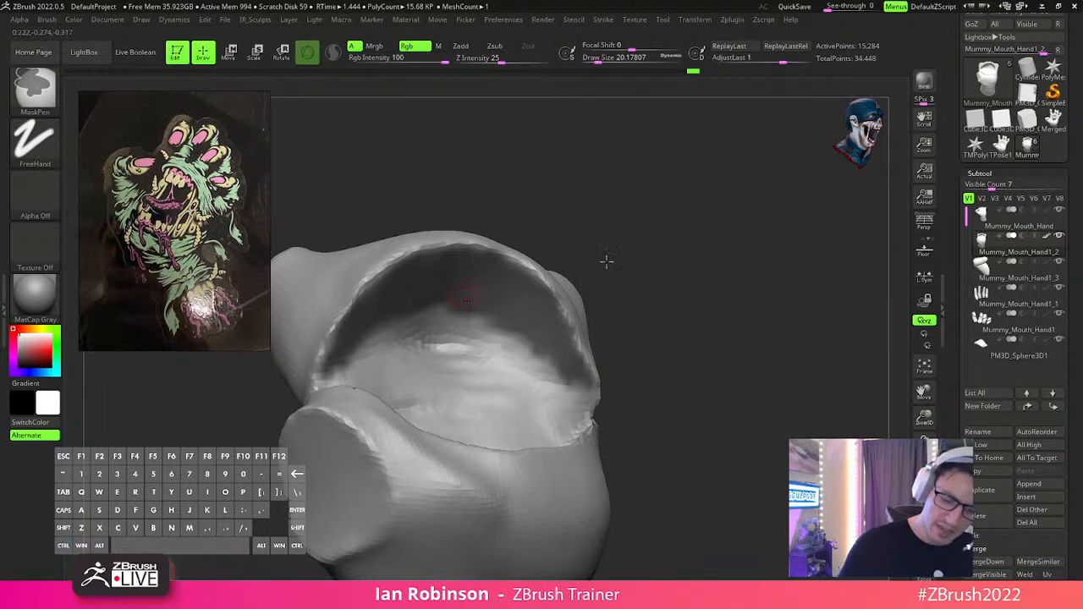
# Choose the Move brush and preview an extraction of the masked mouth rim.
pyautogui.press('b')
pyautogui.press('m')
pyautogui.press('v')
pyautogui.click(986, 174)
pyautogui.scroll(-10, 1007, 339)
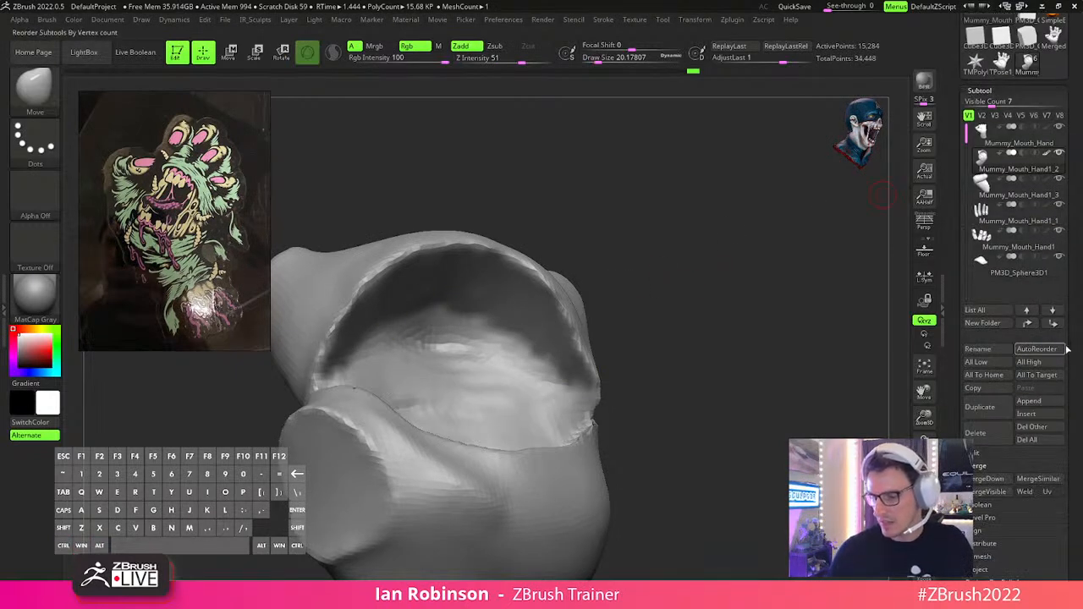
pyautogui.click(977, 414)
pyautogui.click(1005, 432)
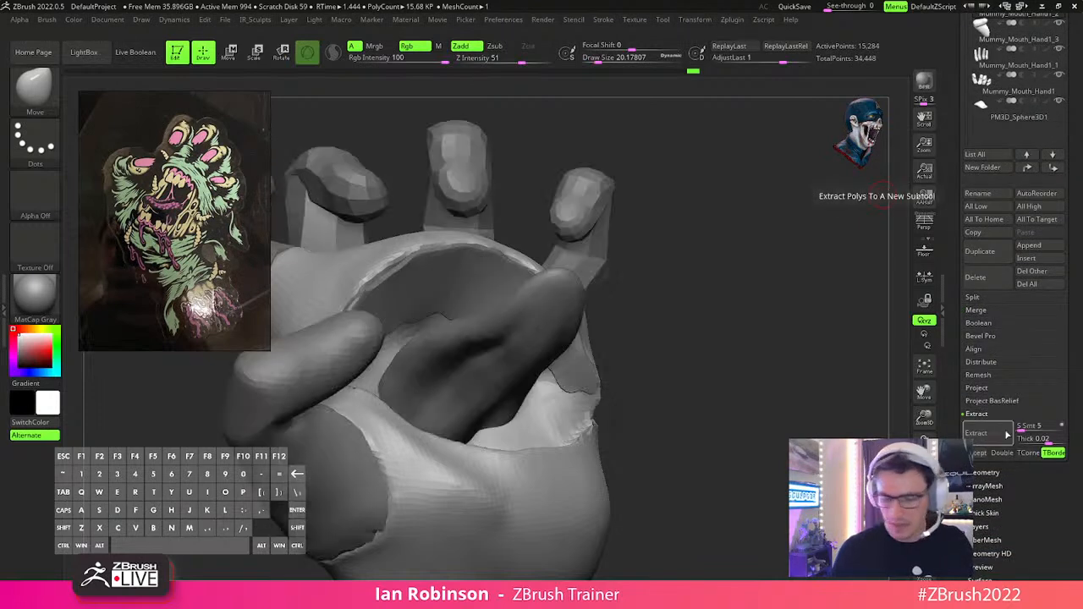
# Set the extraction thickness to 0.1 and accept the extracted rim strip as a new subtool.
pyautogui.moveTo(1034, 438); pyautogui.dragTo(1050, 438)
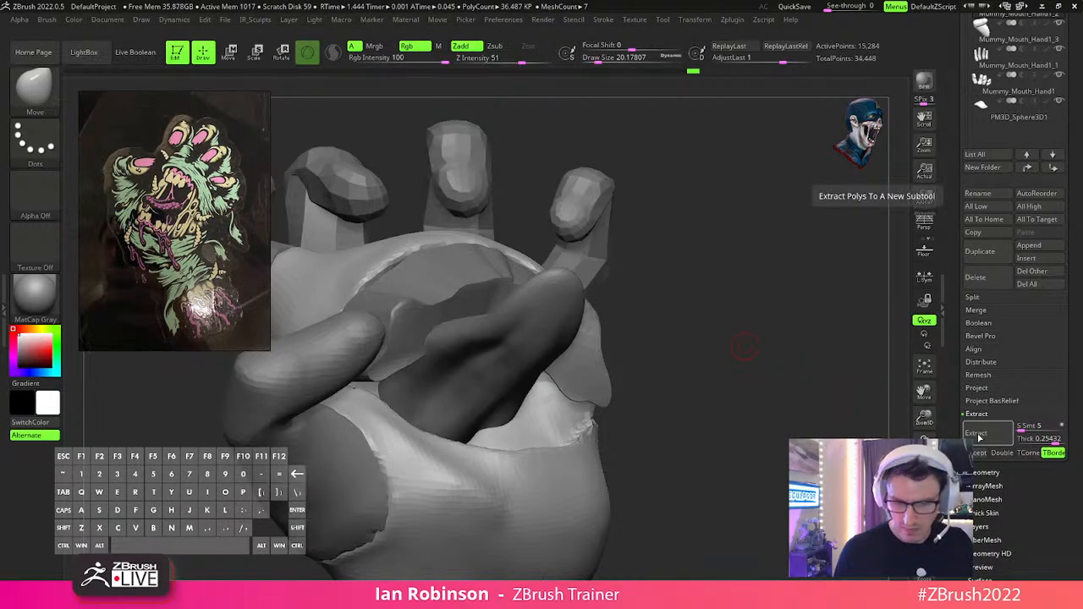
pyautogui.moveTo(1056, 440); pyautogui.dragTo(1052, 440)
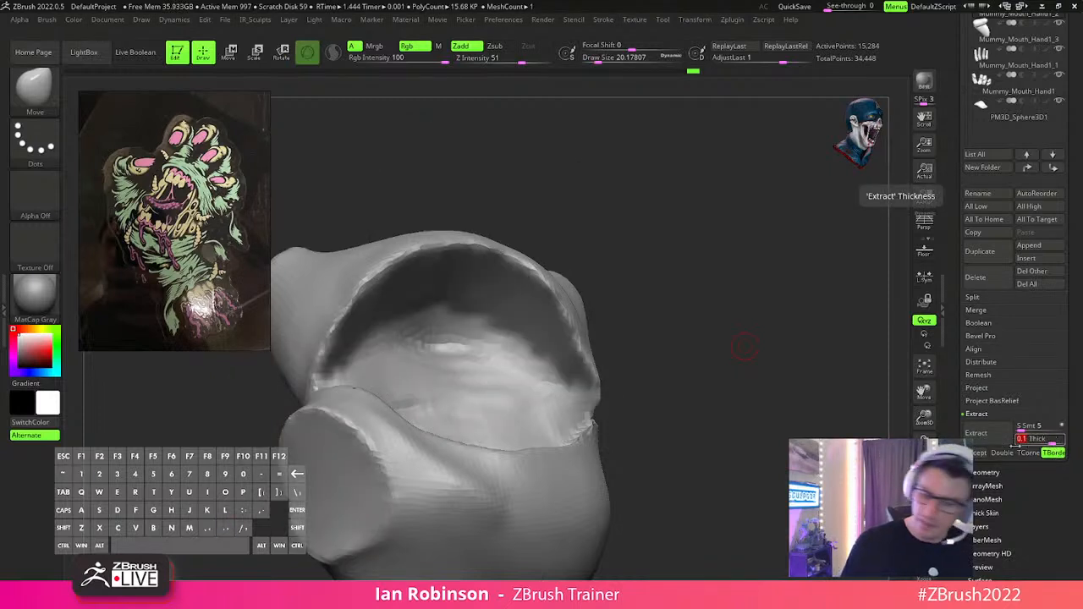
pyautogui.click(980, 453)
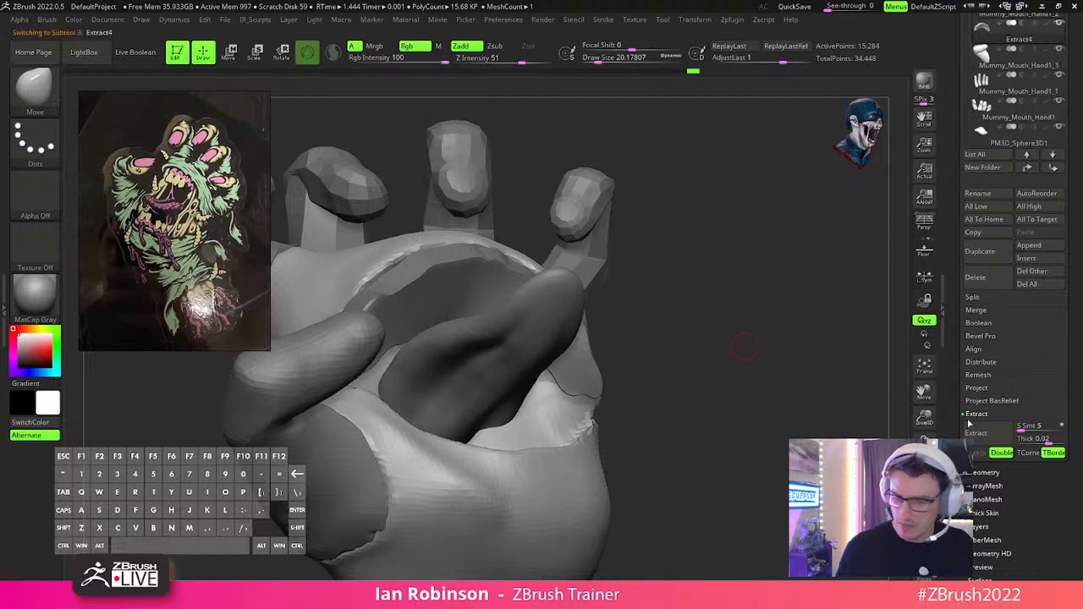
# Set the draw size to about 62 and show the polyframe on the extracted rim strip.
pyautogui.press('s')
pyautogui.click(711, 291)
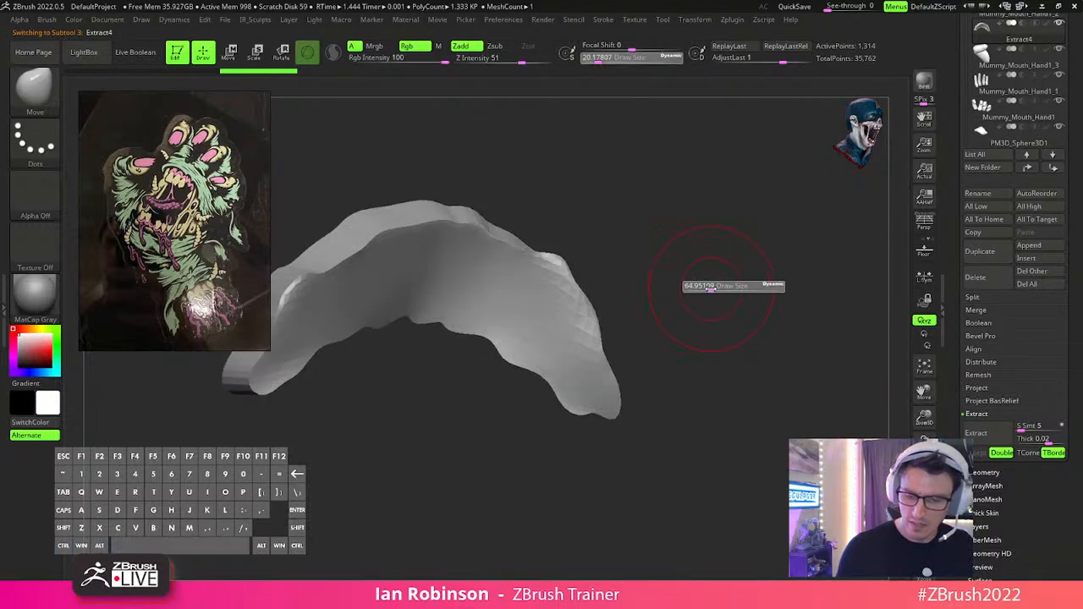
pyautogui.hotkey('shift', 'f')
# Try DynaMeshing the extracted strip at several resolutions, starting at 960, and undo each attempt.
pyautogui.press('2')
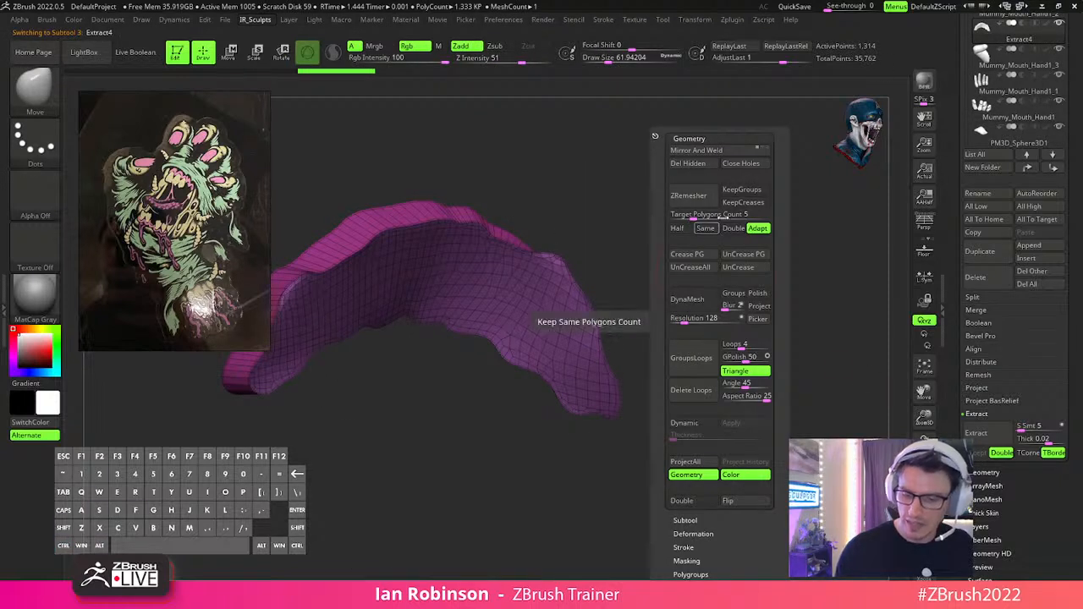
pyautogui.write('960')
pyautogui.click(696, 307)
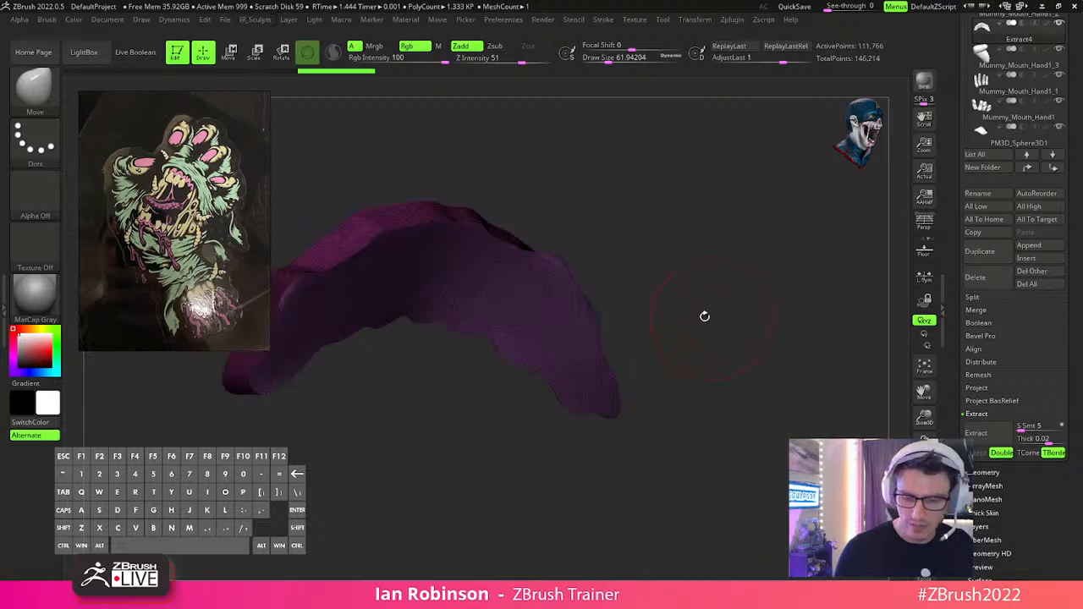
pyautogui.press('2')
pyautogui.hotkey('ctrl', 'z')
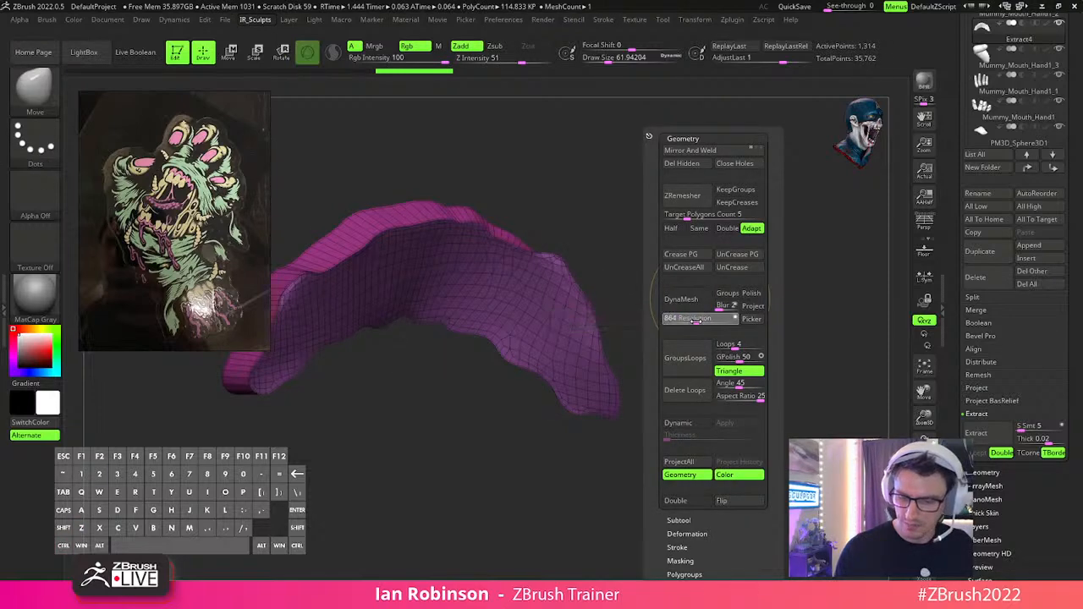
pyautogui.click(682, 299)
pyautogui.moveTo(702, 278); pyautogui.dragTo(496, 254)
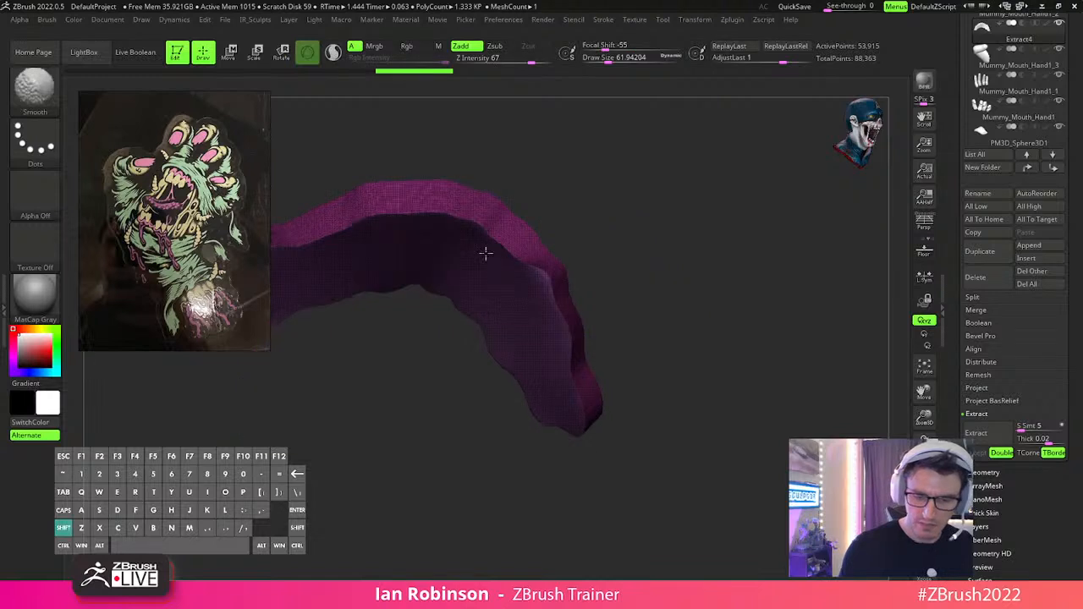
pyautogui.hotkey('ctrl', 'z')
pyautogui.press('2')
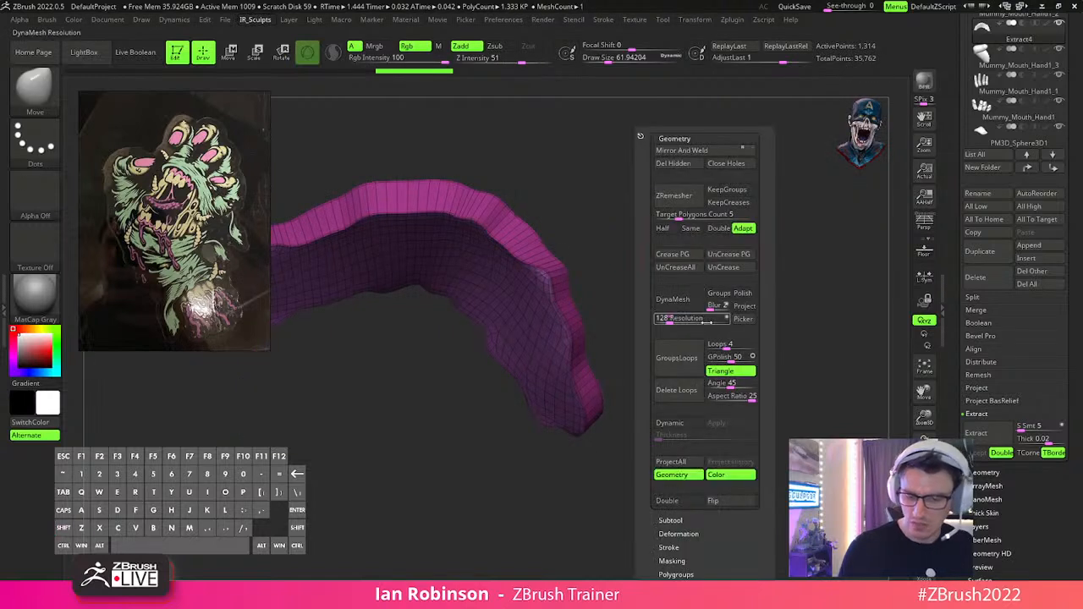
pyautogui.click(680, 303)
pyautogui.hotkey('ctrl', 'z')
# DynaMesh the extracted strip with Blur 0 and a resolution above 128.
pyautogui.press('2')
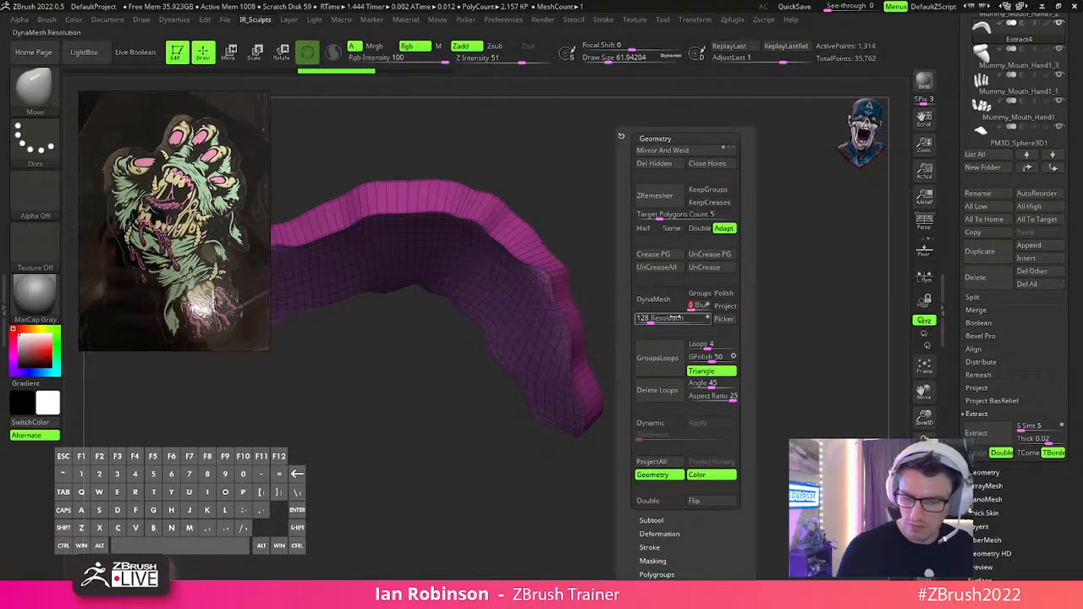
pyautogui.click(673, 319)
pyautogui.click(658, 307)
# Smooth the extracted strip's edges and ends from all sides into a rounded gum shape.
pyautogui.moveTo(658, 315)
pyautogui.mouseDown()
pyautogui.moveTo(708, 299)
pyautogui.moveTo(725, 259)
pyautogui.moveTo(577, 260)
pyautogui.mouseUp()
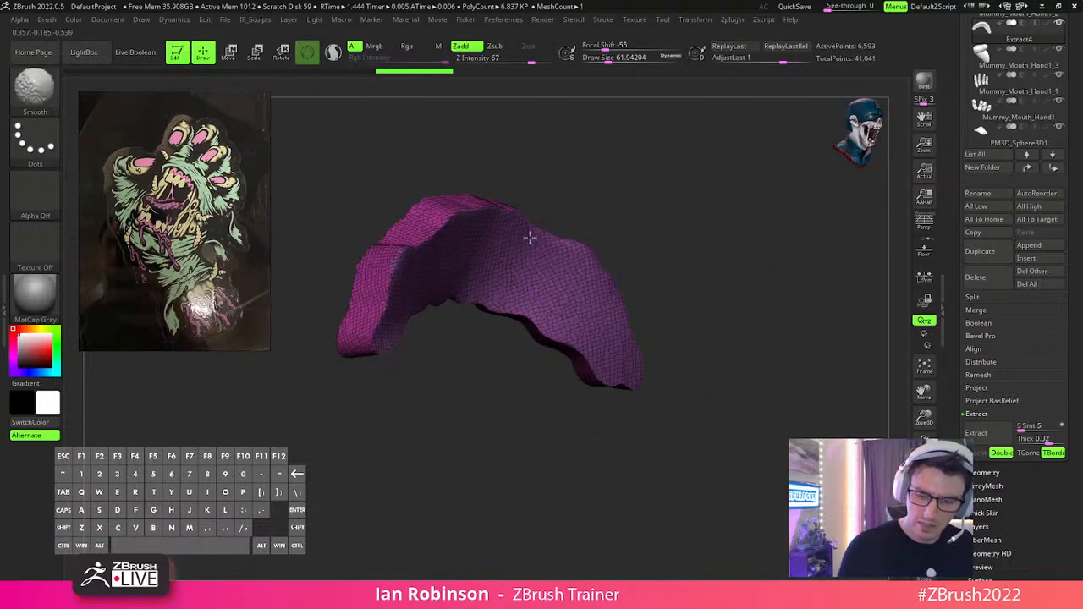
pyautogui.keyDown('shift'); pyautogui.moveTo(455, 305); pyautogui.dragTo(605, 347); pyautogui.keyUp('shift')
pyautogui.moveTo(649, 262)
pyautogui.mouseDown()
pyautogui.moveTo(762, 353)
pyautogui.moveTo(771, 403)
pyautogui.moveTo(590, 328)
pyautogui.mouseUp()
pyautogui.press('shift')
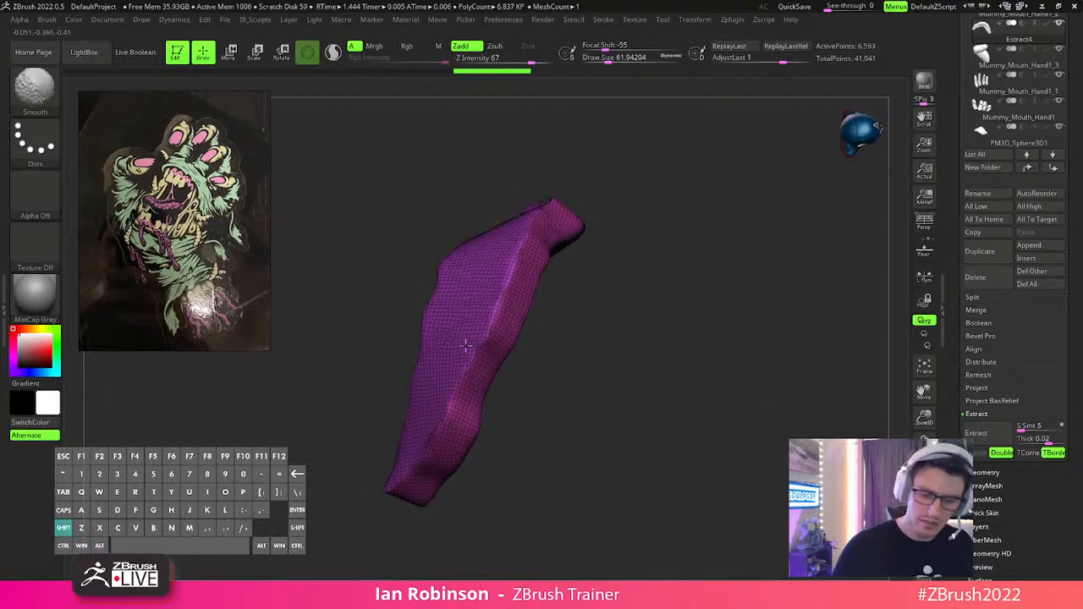
pyautogui.keyDown('shift'); pyautogui.moveTo(491, 306); pyautogui.dragTo(689, 361, button='right'); pyautogui.keyUp('shift')
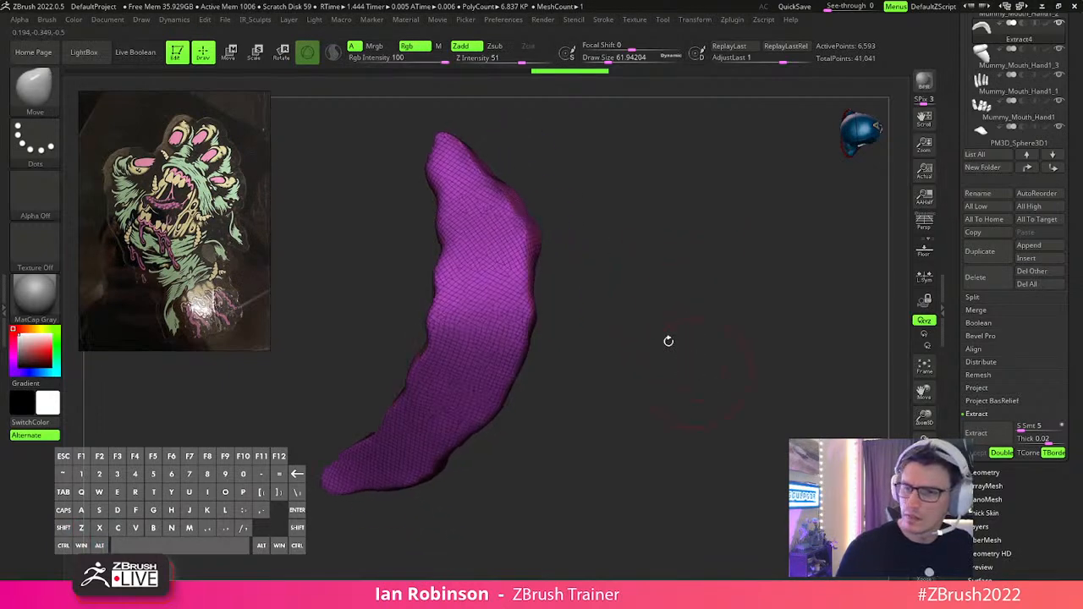
pyautogui.moveTo(452, 173)
pyautogui.mouseDown(button='right')
pyautogui.moveTo(640, 290)
pyautogui.moveTo(626, 283)
pyautogui.moveTo(696, 310)
pyautogui.moveTo(710, 330)
pyautogui.moveTo(725, 309)
pyautogui.moveTo(737, 336)
pyautogui.moveTo(721, 332)
pyautogui.moveTo(752, 377)
pyautogui.moveTo(706, 325)
pyautogui.moveTo(702, 358)
pyautogui.moveTo(609, 350)
pyautogui.moveTo(610, 363)
pyautogui.moveTo(537, 392)
pyautogui.mouseUp(button='right')
pyautogui.press('shift')
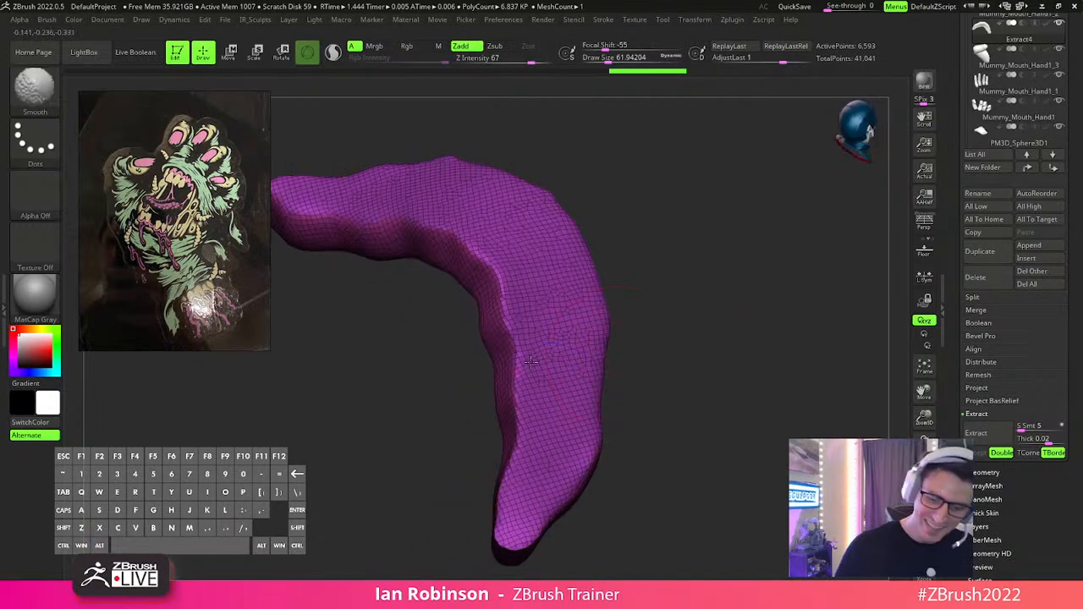
pyautogui.moveTo(518, 436); pyautogui.dragTo(541, 423, button='right')
pyautogui.moveTo(351, 272)
pyautogui.mouseDown(button='right')
pyautogui.moveTo(658, 380)
pyautogui.moveTo(677, 338)
pyautogui.mouseUp(button='right')
pyautogui.moveTo(753, 262)
pyautogui.mouseDown(button='right')
pyautogui.moveTo(650, 354)
pyautogui.moveTo(672, 353)
pyautogui.moveTo(522, 263)
pyautogui.mouseUp(button='right')
pyautogui.press('shift')
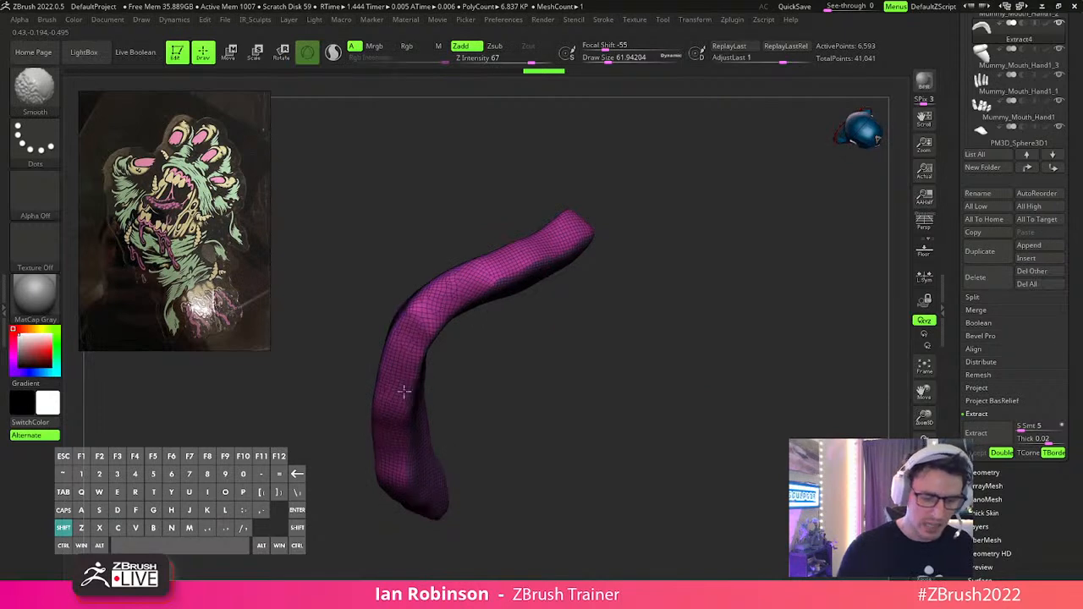
pyautogui.moveTo(418, 447)
pyautogui.mouseDown(button='right')
pyautogui.moveTo(592, 343)
pyautogui.moveTo(670, 375)
pyautogui.moveTo(706, 300)
pyautogui.mouseUp(button='right')
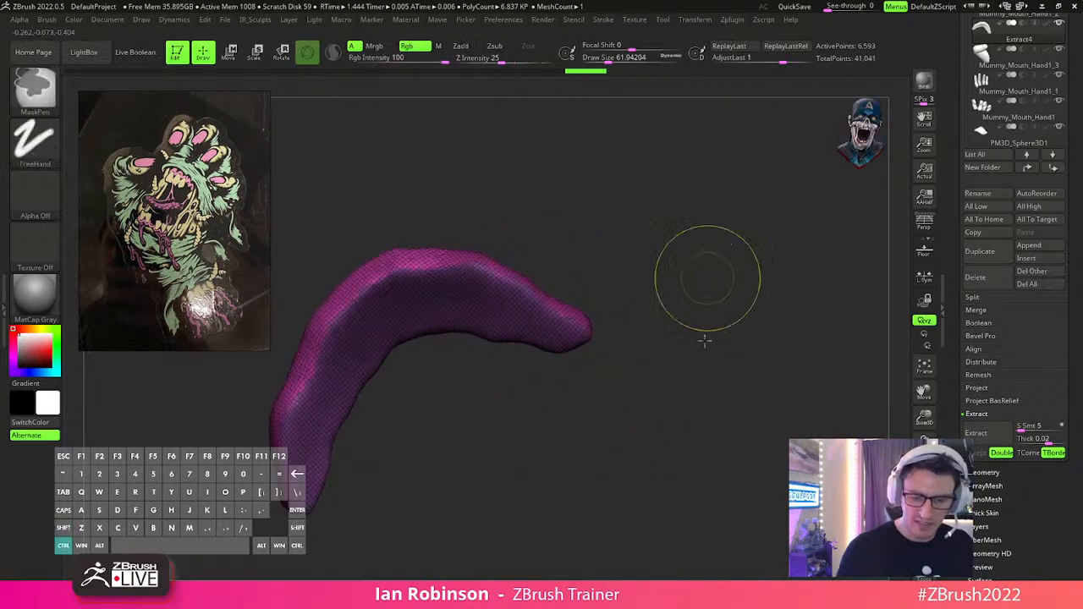
# Give the whole gum strip a new polygroup and re-DynaMesh it.
pyautogui.hotkey('ctrl', 'w')
pyautogui.keyDown('ctrl'); pyautogui.moveTo(712, 325); pyautogui.dragTo(710, 405); pyautogui.keyUp('ctrl')
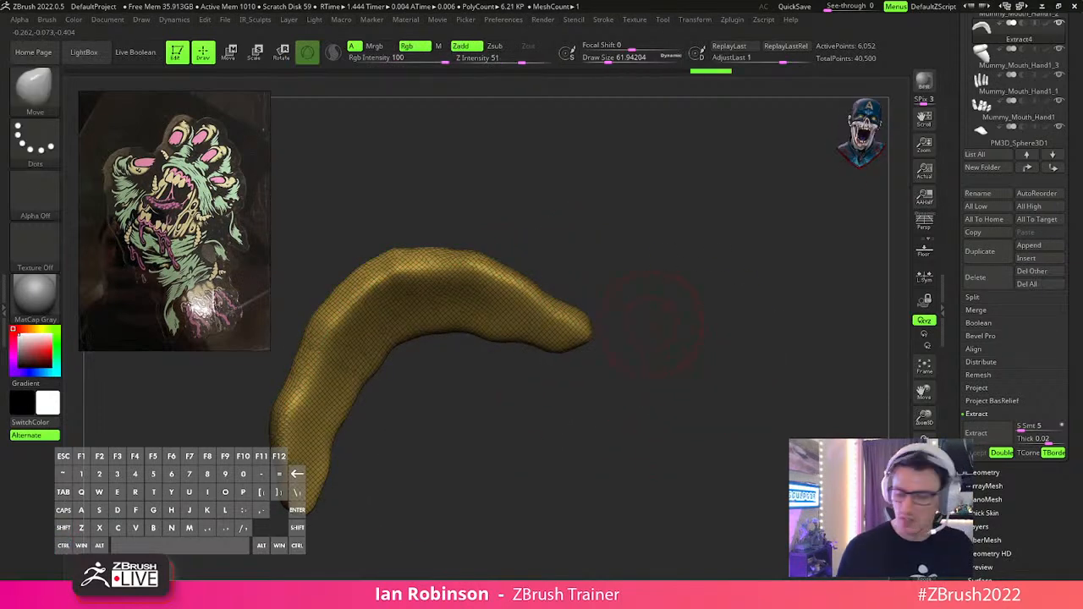
# Show all subtools again and nudge the gum strip towards the palm mouth's upper edge with the Move brush at draw size about 99.
pyautogui.click(924, 540)
pyautogui.moveTo(728, 362); pyautogui.dragTo(604, 278, button='right')
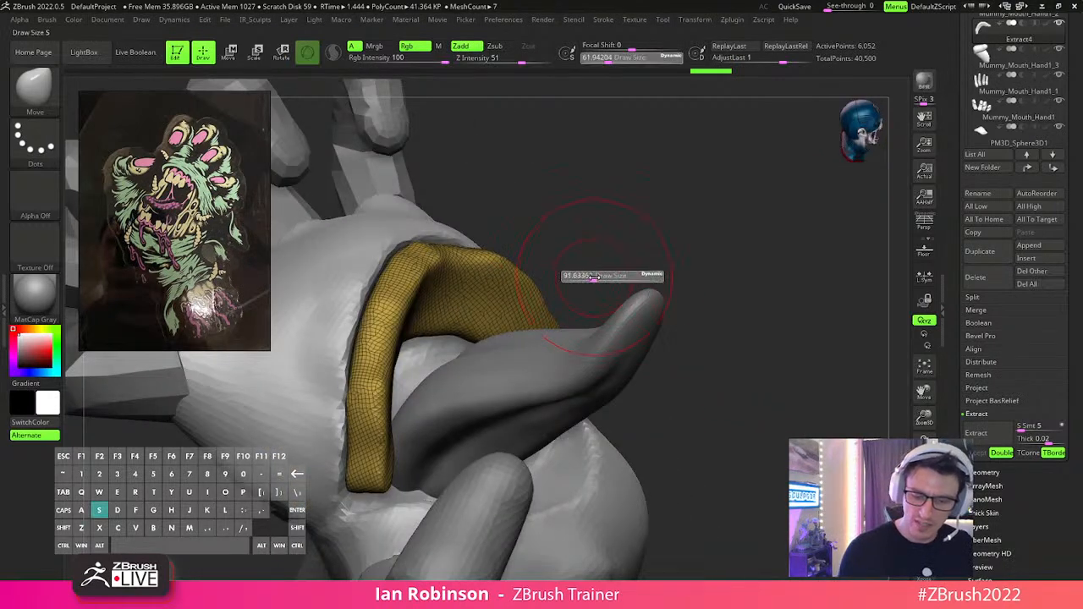
pyautogui.press('w')
pyautogui.moveTo(606, 235); pyautogui.dragTo(506, 264, button='right')
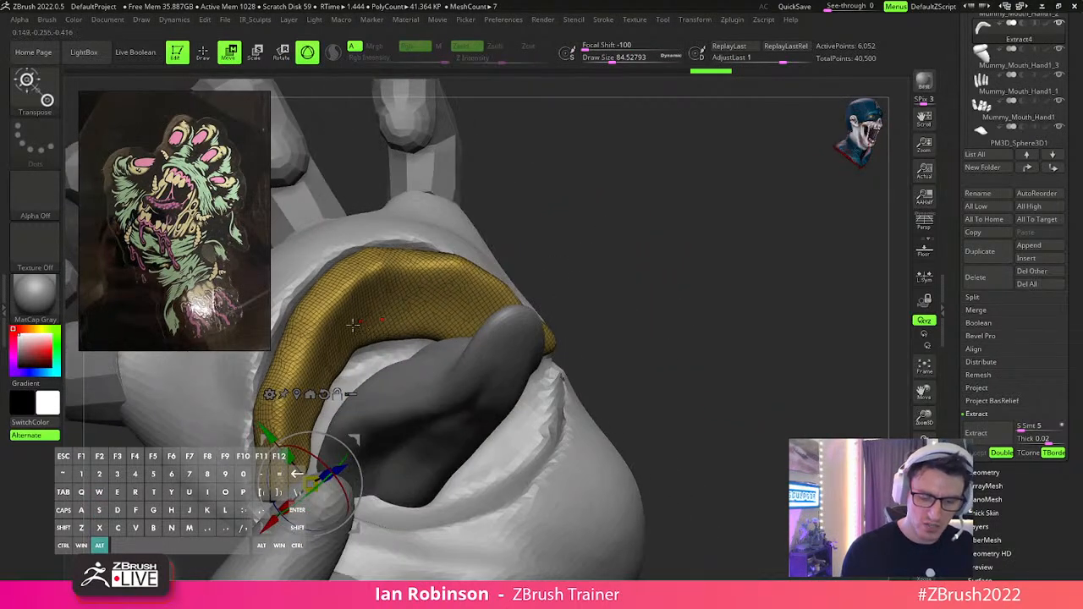
pyautogui.keyDown('alt'); pyautogui.click(355, 323); pyautogui.keyUp('alt')
pyautogui.moveTo(581, 244); pyautogui.dragTo(648, 251, button='right')
pyautogui.moveTo(415, 355); pyautogui.dragTo(402, 346)
pyautogui.press('q')
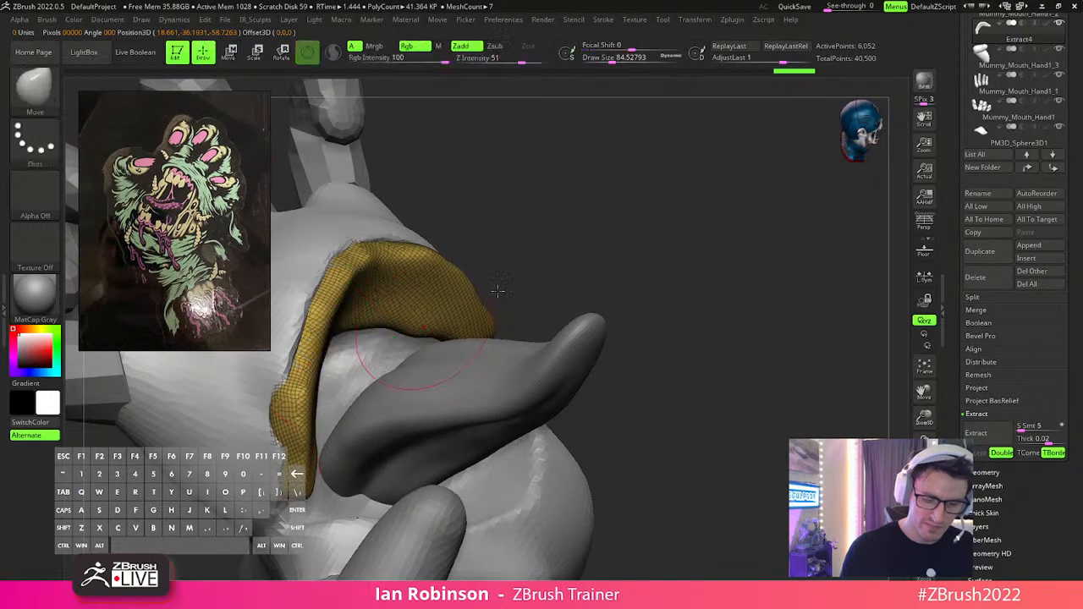
pyautogui.moveTo(529, 258); pyautogui.dragTo(567, 259, button='right')
pyautogui.press('s')
pyautogui.moveTo(567, 259); pyautogui.dragTo(571, 256)
pyautogui.moveTo(566, 247); pyautogui.dragTo(611, 229, button='right')
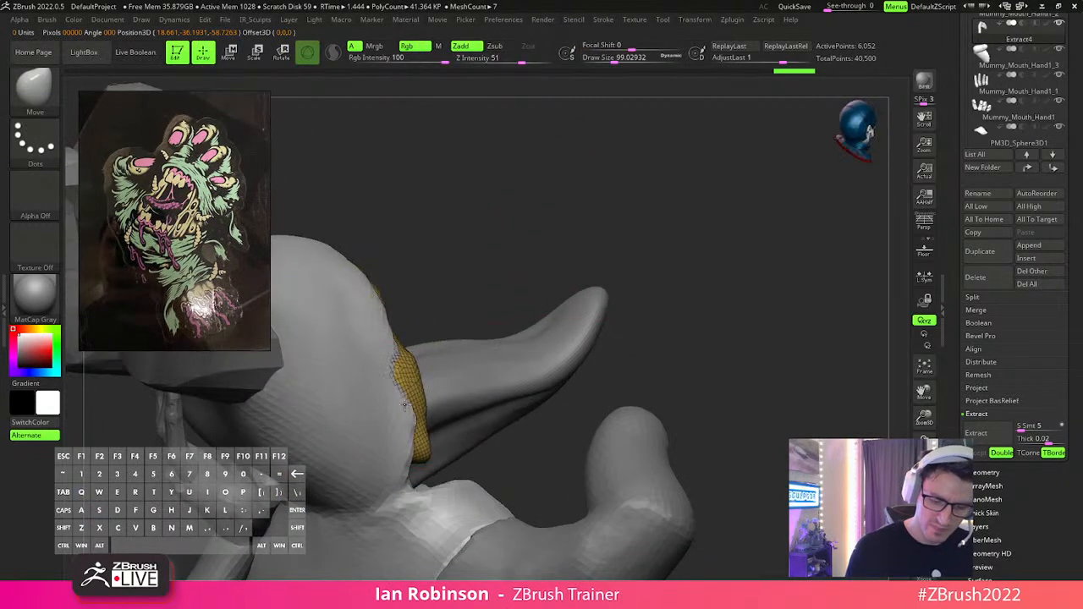
# Push the gum strip's lower end and inner edge into place along the mouth with small Move brush strokes from several angles.
pyautogui.moveTo(416, 447); pyautogui.dragTo(407, 427)
pyautogui.moveTo(738, 337); pyautogui.dragTo(660, 352, button='right')
pyautogui.moveTo(418, 474); pyautogui.dragTo(415, 473)
pyautogui.moveTo(484, 297); pyautogui.dragTo(448, 303, button='right')
pyautogui.moveTo(362, 436); pyautogui.dragTo(354, 440)
pyautogui.moveTo(359, 491); pyautogui.dragTo(356, 497)
pyautogui.moveTo(399, 392)
pyautogui.keyDown('alt'); pyautogui.mouseDown(button='right')
pyautogui.moveTo(393, 431)
pyautogui.moveTo(417, 382)
pyautogui.mouseUp(button='right'); pyautogui.keyUp('alt')
pyautogui.moveTo(430, 370); pyautogui.dragTo(440, 363)
pyautogui.moveTo(575, 335); pyautogui.dragTo(449, 335, button='right')
pyautogui.moveTo(520, 405); pyautogui.dragTo(518, 385)
pyautogui.moveTo(525, 384)
pyautogui.mouseDown(button='right')
pyautogui.moveTo(626, 381)
pyautogui.moveTo(602, 439)
pyautogui.moveTo(460, 391)
pyautogui.mouseUp(button='right')
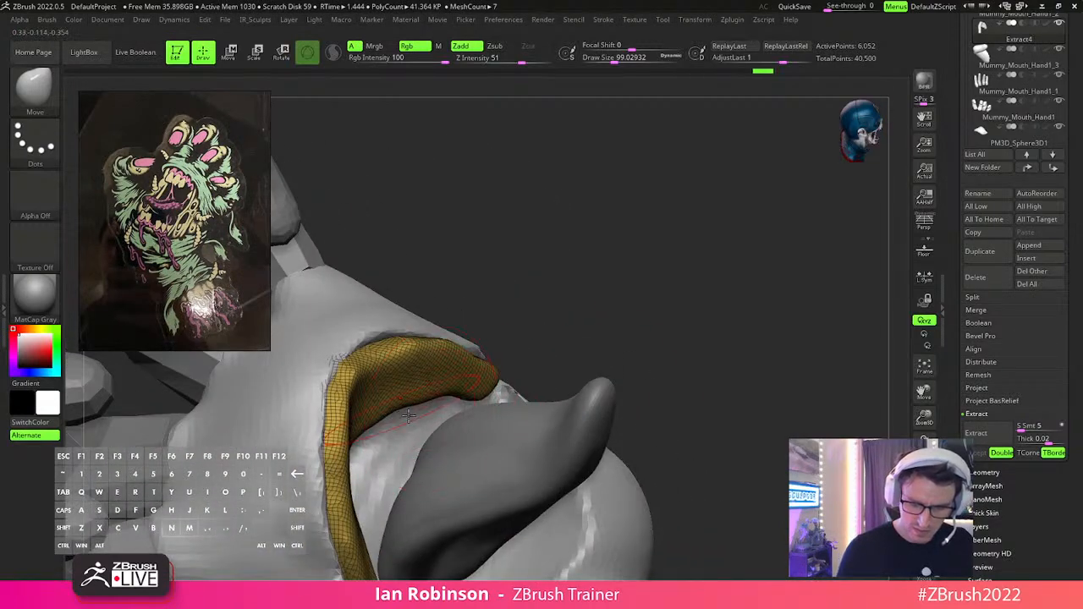
# Isolate the gum strip, smooth and reshape its bend and ends into an even band, and re-DynaMesh it.
pyautogui.moveTo(762, 381); pyautogui.dragTo(626, 398)
pyautogui.keyDown('alt'); pyautogui.moveTo(742, 424); pyautogui.dragTo(442, 410); pyautogui.keyUp('alt')
pyautogui.moveTo(421, 346)
pyautogui.mouseDown()
pyautogui.moveTo(430, 336)
pyautogui.moveTo(415, 364)
pyautogui.moveTo(438, 341)
pyautogui.mouseUp()
pyautogui.press('shift')
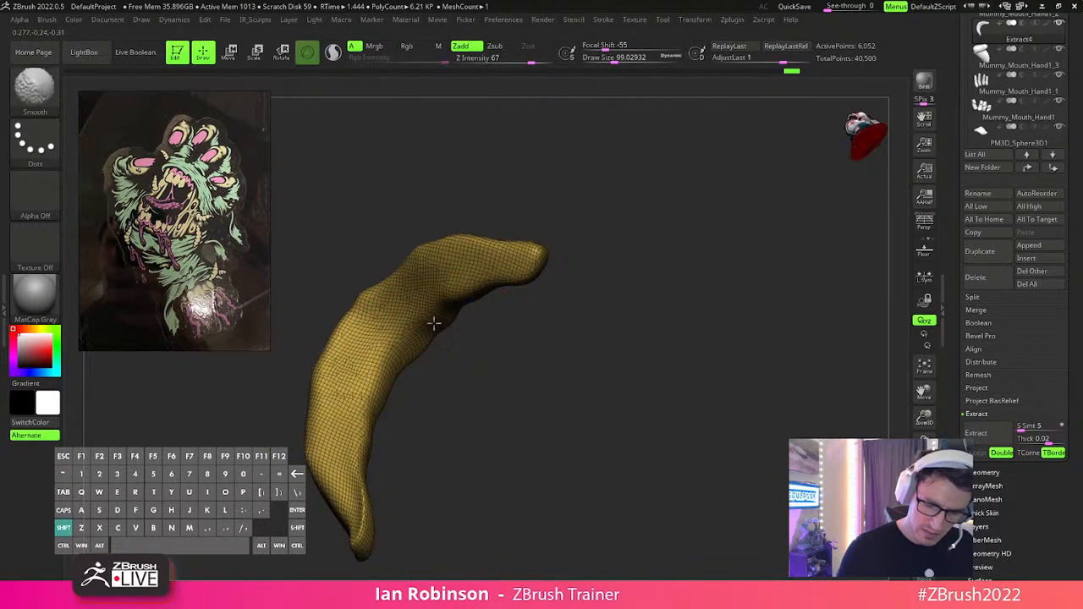
pyautogui.keyDown('shift'); pyautogui.moveTo(355, 426); pyautogui.dragTo(359, 439); pyautogui.keyUp('shift')
pyautogui.moveTo(480, 441)
pyautogui.mouseDown()
pyautogui.moveTo(581, 435)
pyautogui.moveTo(603, 419)
pyautogui.mouseUp()
pyautogui.moveTo(548, 298)
pyautogui.keyDown('shift'); pyautogui.mouseDown()
pyautogui.moveTo(364, 444)
pyautogui.moveTo(373, 438)
pyautogui.mouseUp(); pyautogui.keyUp('shift')
pyautogui.moveTo(452, 325); pyautogui.dragTo(450, 317)
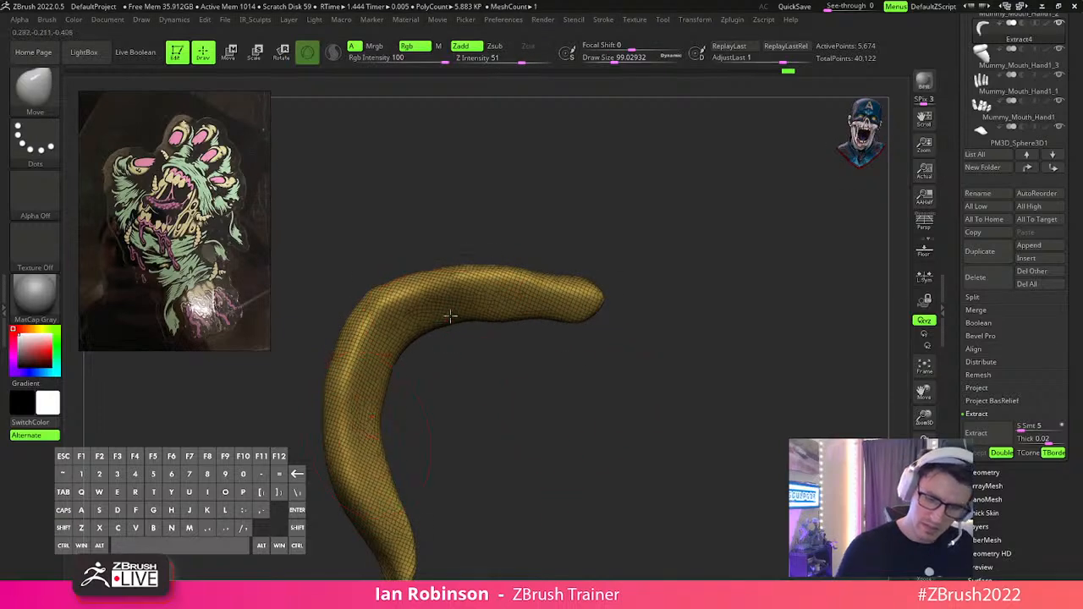
# Show the whole hand and flatten the gum strip's surface with the TrimDynamic brush, smoothing it along the curve.
pyautogui.click(924, 542)
pyautogui.moveTo(762, 225); pyautogui.dragTo(652, 292)
pyautogui.moveTo(629, 215)
pyautogui.mouseDown()
pyautogui.moveTo(641, 237)
pyautogui.moveTo(583, 251)
pyautogui.moveTo(563, 273)
pyautogui.moveTo(521, 185)
pyautogui.moveTo(549, 263)
pyautogui.moveTo(501, 381)
pyautogui.moveTo(511, 391)
pyautogui.moveTo(528, 383)
pyautogui.moveTo(542, 270)
pyautogui.moveTo(631, 369)
pyautogui.mouseUp()
pyautogui.press('b')
pyautogui.press('t')
pyautogui.press('d')
pyautogui.moveTo(632, 369); pyautogui.dragTo(547, 387, button='right')
pyautogui.moveTo(372, 449); pyautogui.dragTo(462, 390)
pyautogui.moveTo(462, 390); pyautogui.dragTo(403, 538, button='right')
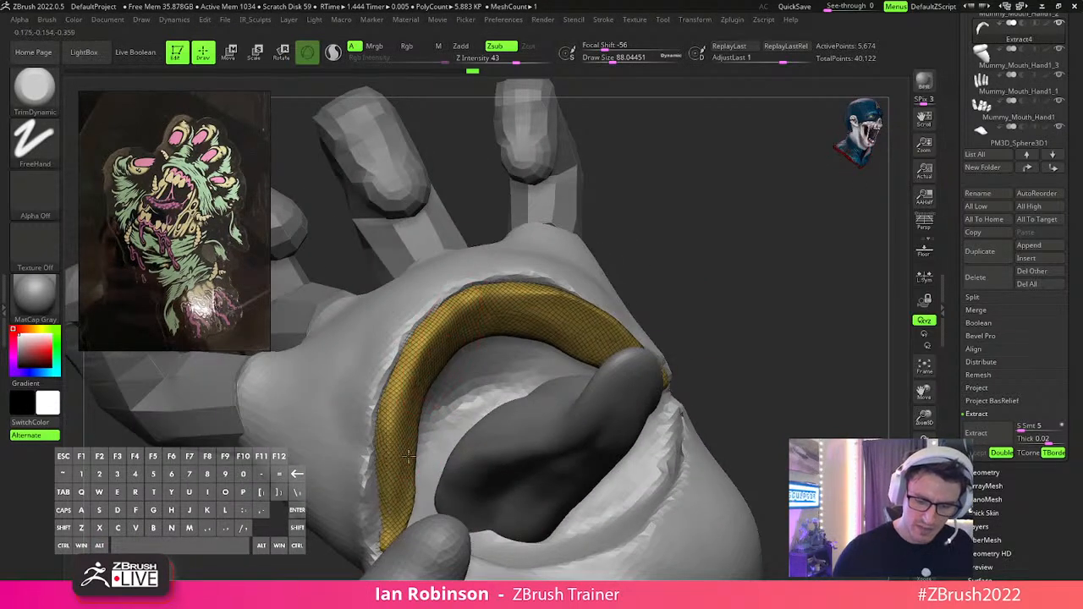
pyautogui.press('shift')
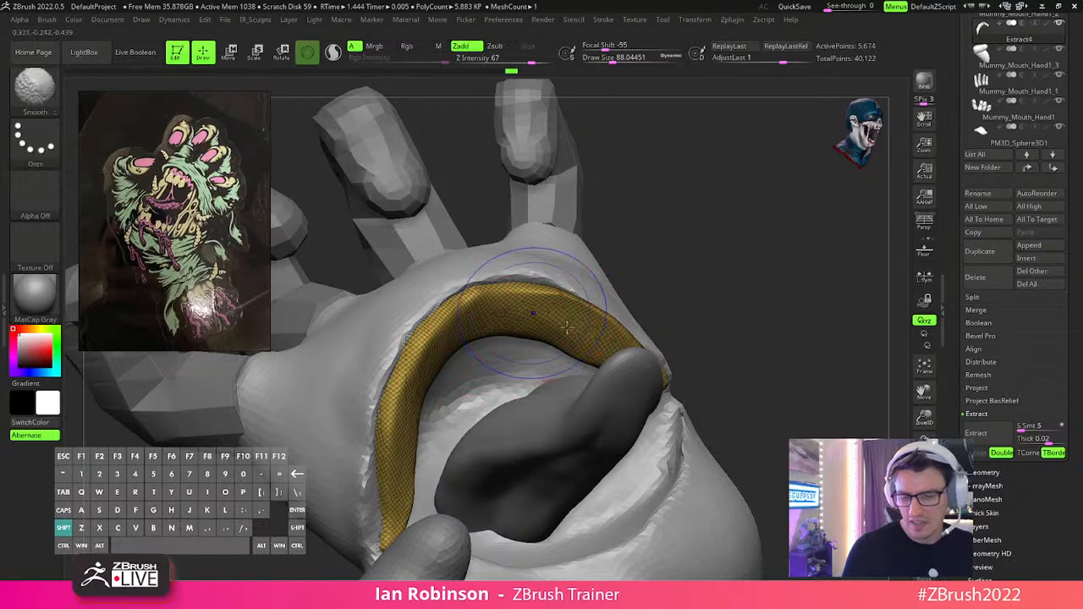
pyautogui.keyDown('shift'); pyautogui.moveTo(582, 328); pyautogui.dragTo(443, 351); pyautogui.keyUp('shift')
pyautogui.moveTo(507, 350)
pyautogui.mouseDown(button='right')
pyautogui.moveTo(568, 337)
pyautogui.moveTo(648, 293)
pyautogui.moveTo(674, 293)
pyautogui.moveTo(673, 302)
pyautogui.moveTo(629, 293)
pyautogui.moveTo(725, 309)
pyautogui.mouseUp(button='right')
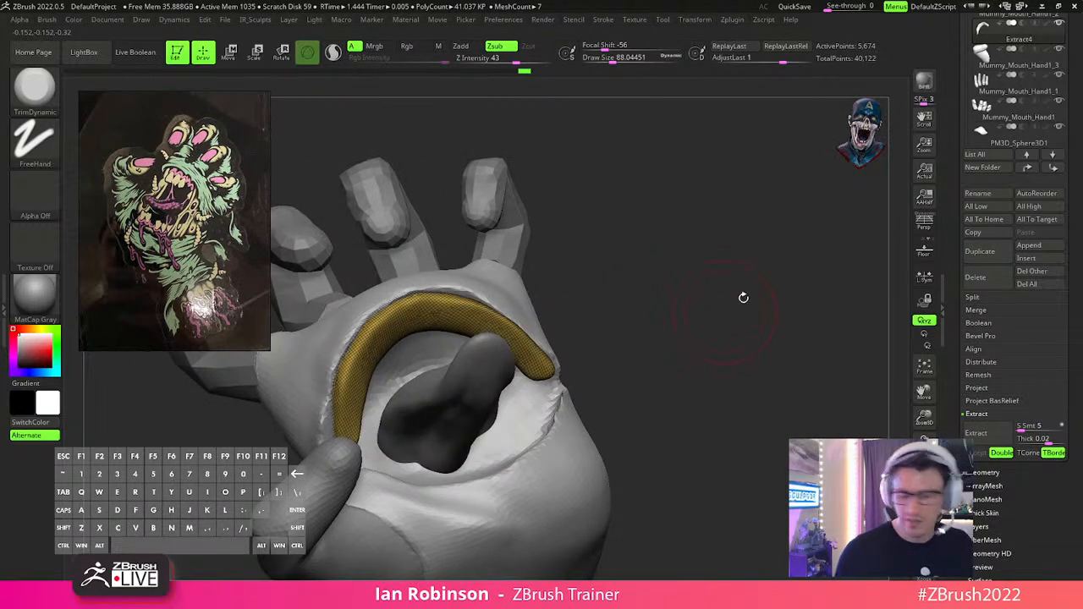
# Save the current work to its file.
pyautogui.scroll(1, 1073, 176)
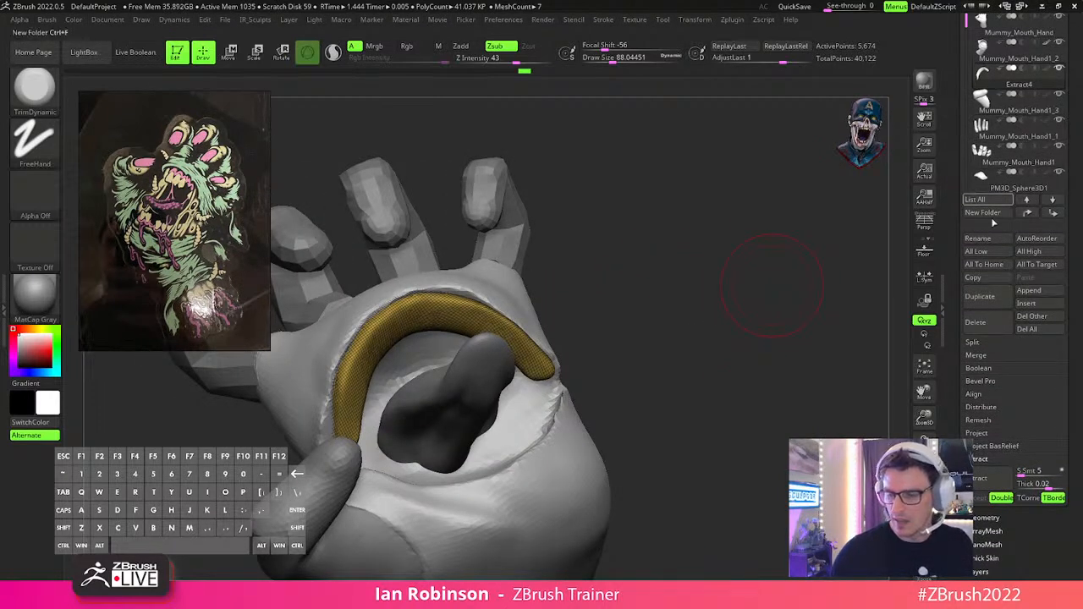
pyautogui.hotkey('ctrl', 's')
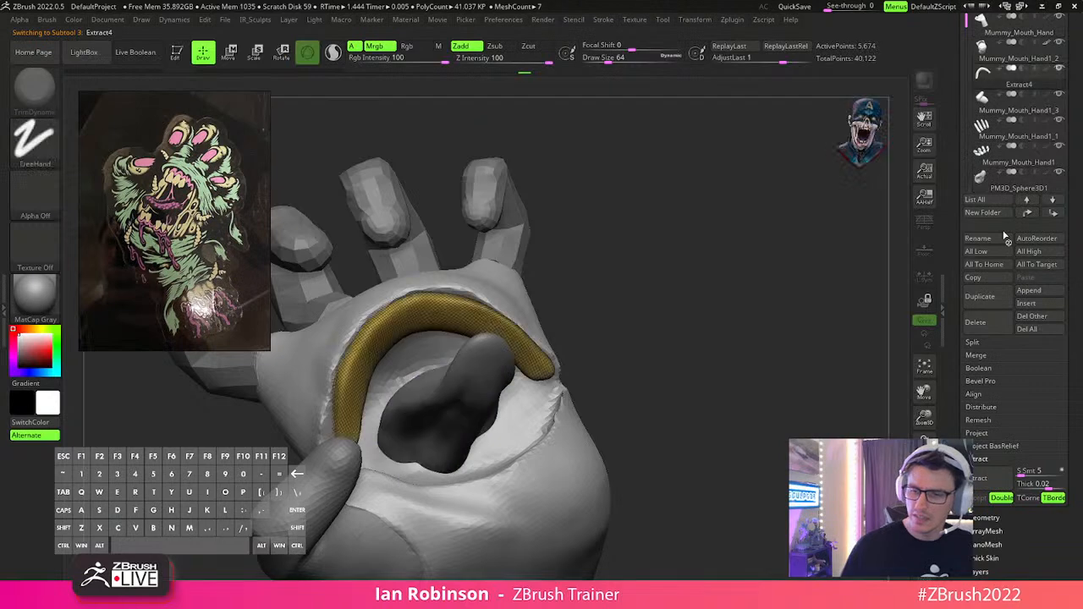
pyautogui.press('Escape')
pyautogui.scroll(1, 1024, 211)
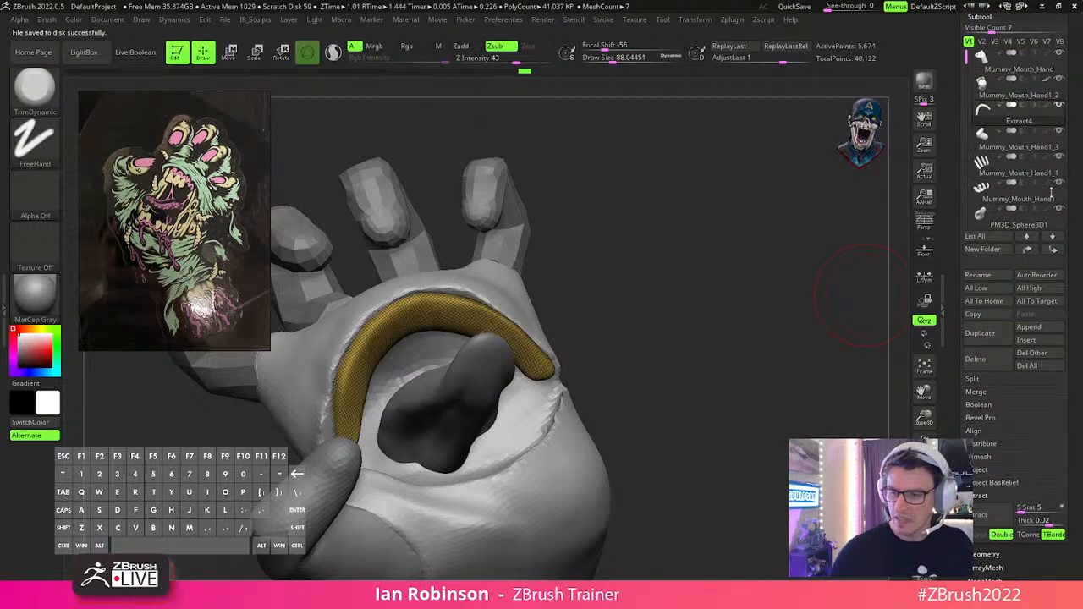
# Place the gum strip's subtool in a new folder named Teeth.
pyautogui.hotkey('ctrl', 'f')
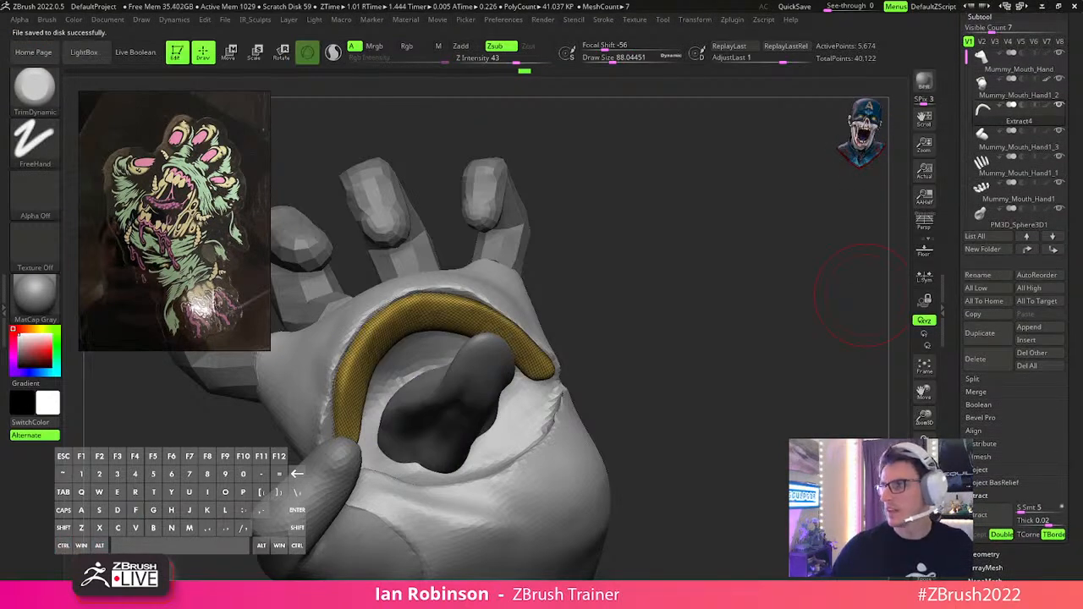
pyautogui.scroll(-1, 1054, 127)
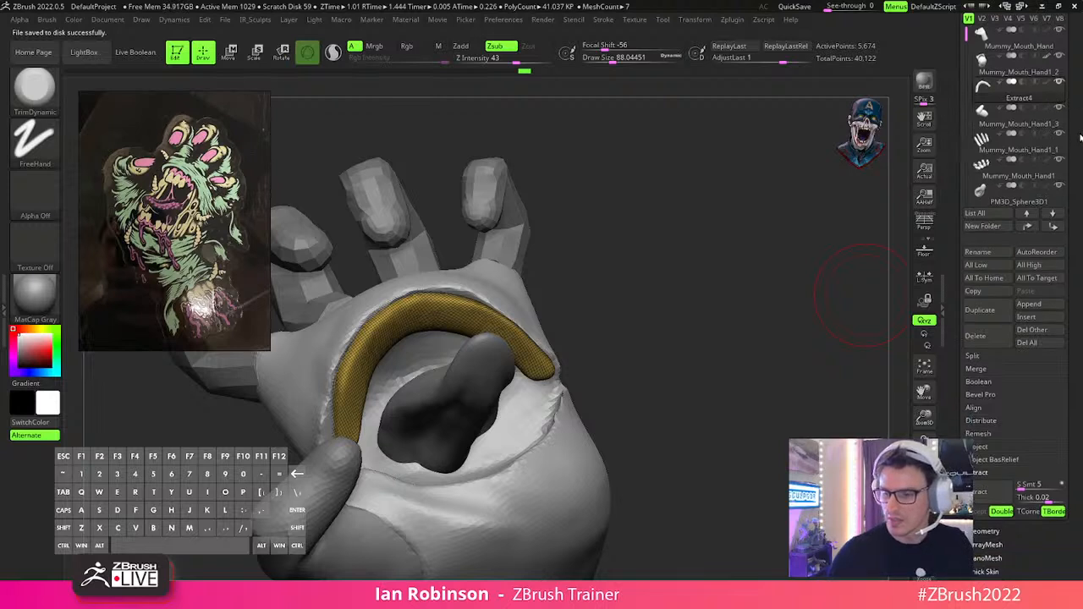
pyautogui.moveTo(1032, 141)
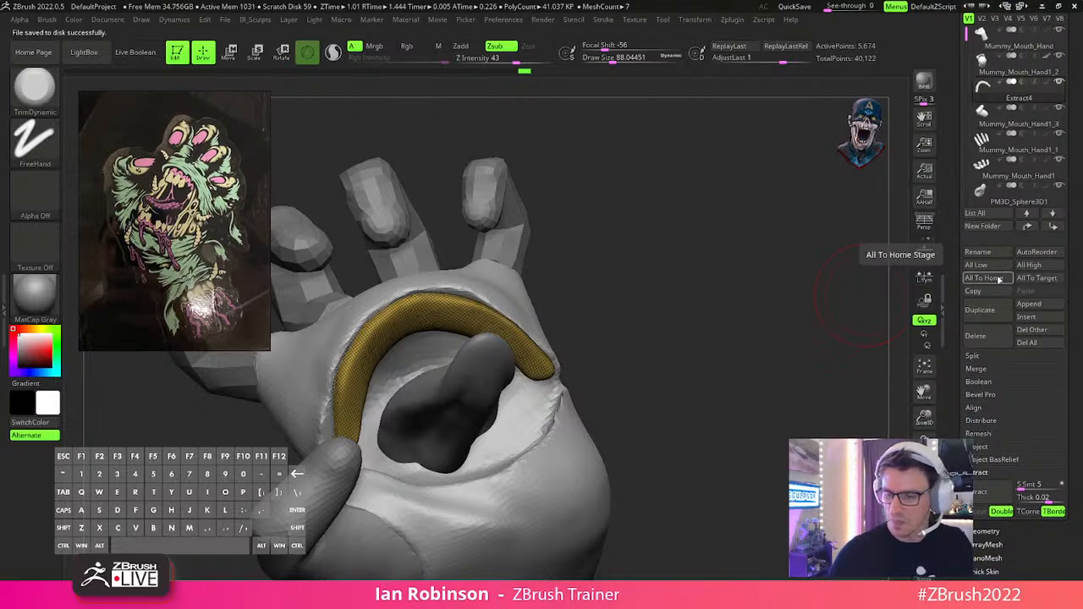
pyautogui.hotkey('ctrl', 'f')
pyautogui.click(929, 285)
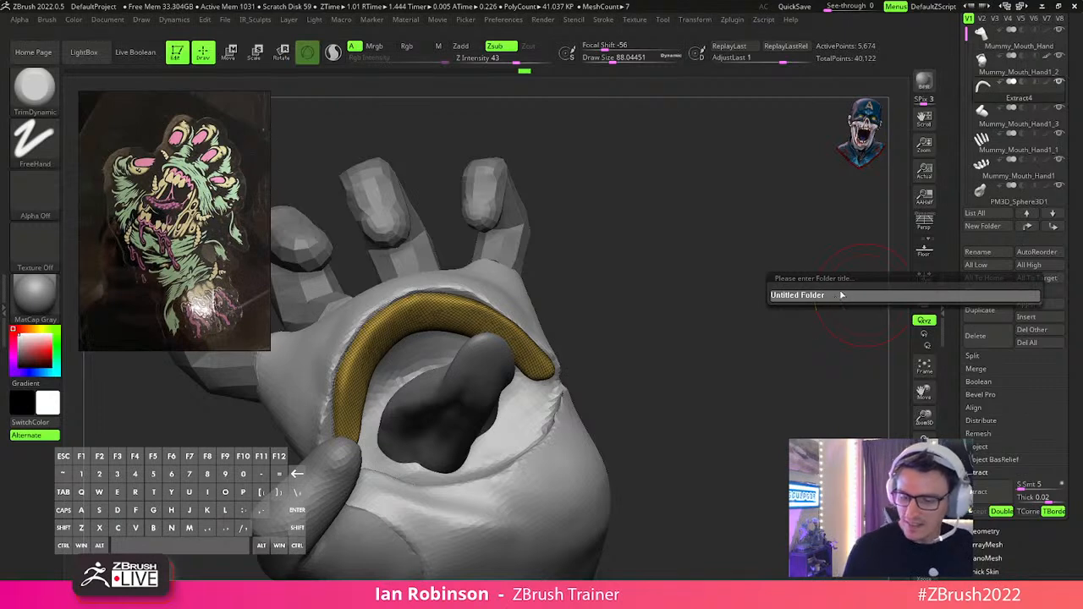
pyautogui.press('BackSpace')
pyautogui.press('BackSpace')
pyautogui.press('BackSpace')
pyautogui.press('BackSpace')
pyautogui.press('BackSpace')
pyautogui.press('BackSpace')
pyautogui.press('BackSpace')
pyautogui.press('BackSpace')
pyautogui.press('BackSpace')
pyautogui.press('BackSpace')
pyautogui.press('BackSpace')
pyautogui.press('BackSpace')
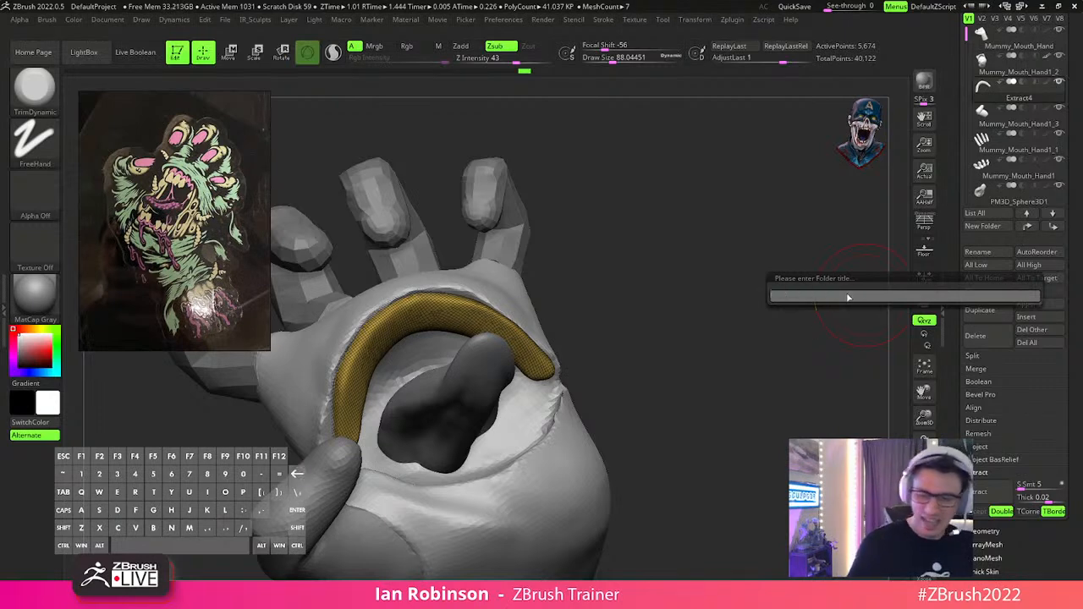
pyautogui.write('Teeyt')
pyautogui.press('BackSpace')
pyautogui.press('BackSpace')
pyautogui.write('th')
pyautogui.press('Return')
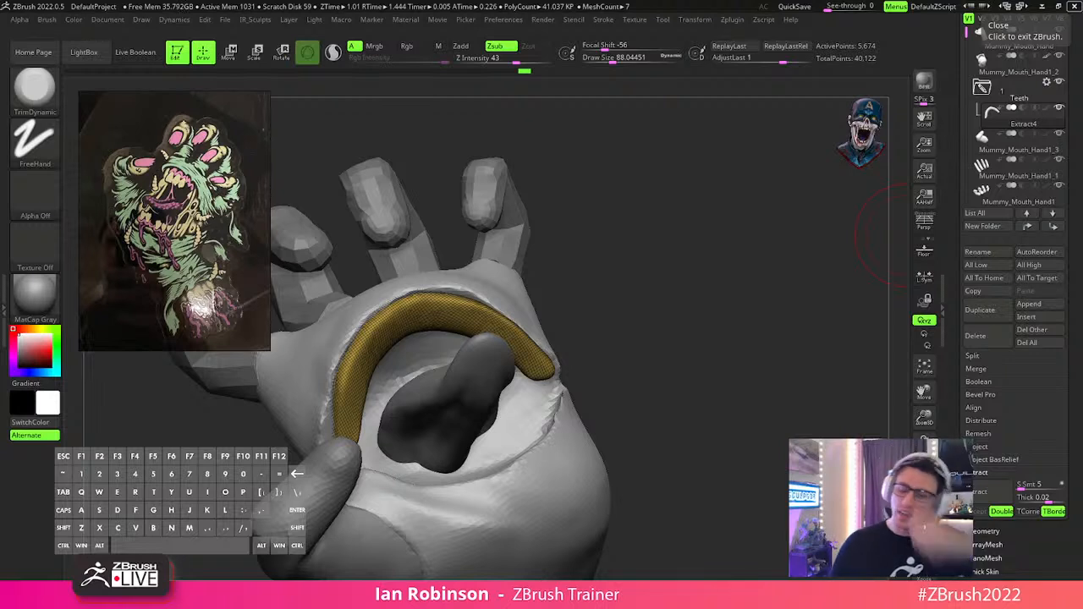
pyautogui.scroll(5, 1079, 100)
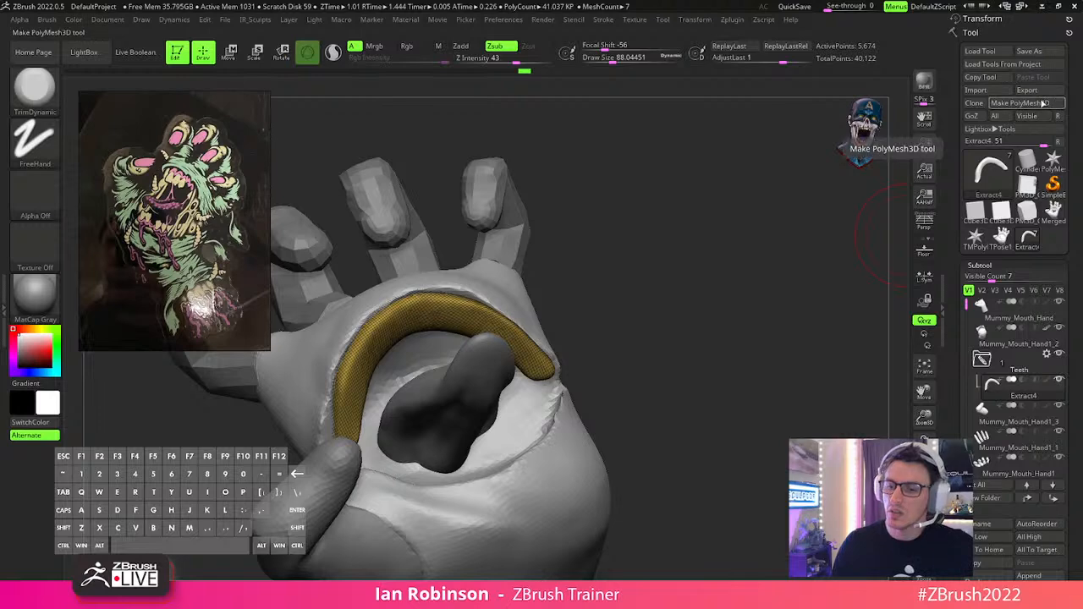
pyautogui.click(1026, 91)
pyautogui.moveTo(417, 104); pyautogui.dragTo(650, 89)
pyautogui.click(350, 170)
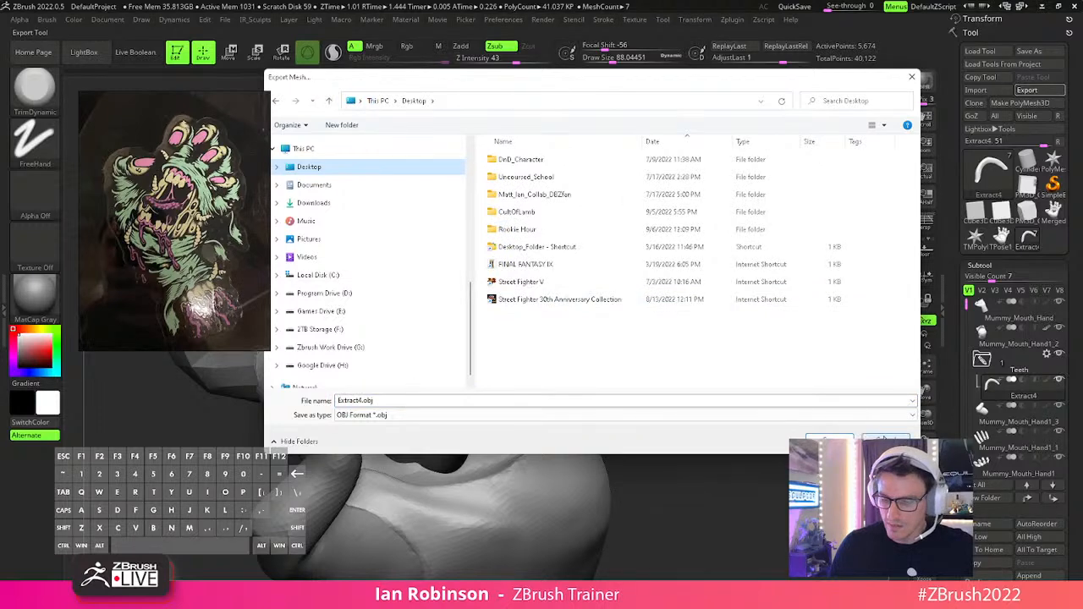
pyautogui.press('Return')
# Save the tool to the Desktop as Mummy_Mouth_Hand.gif in iMage3D GIF format and preview the file in File Explorer.
pyautogui.click(1030, 51)
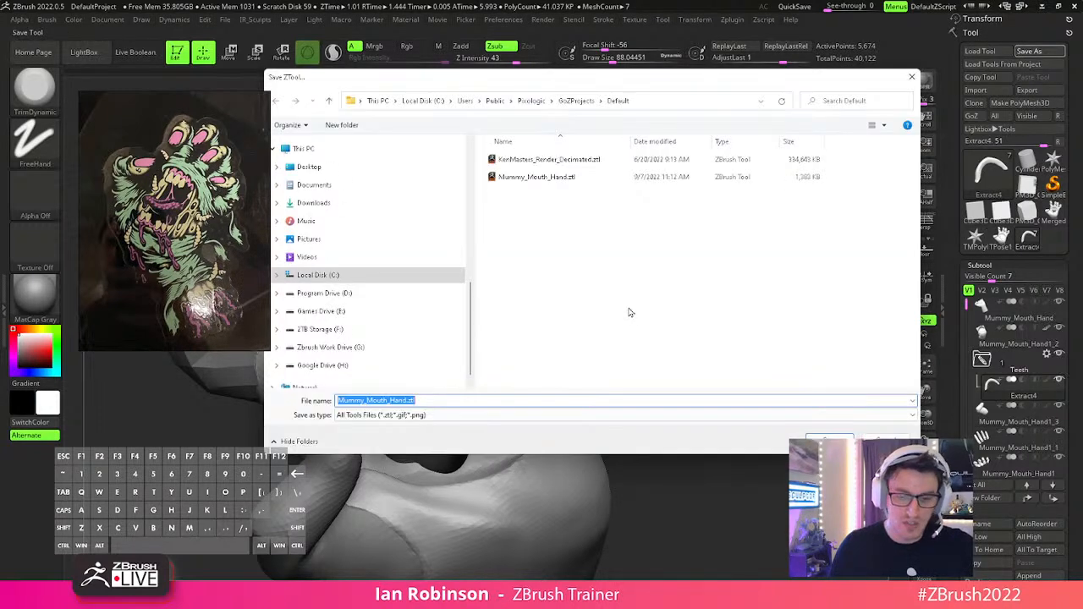
pyautogui.click(449, 414)
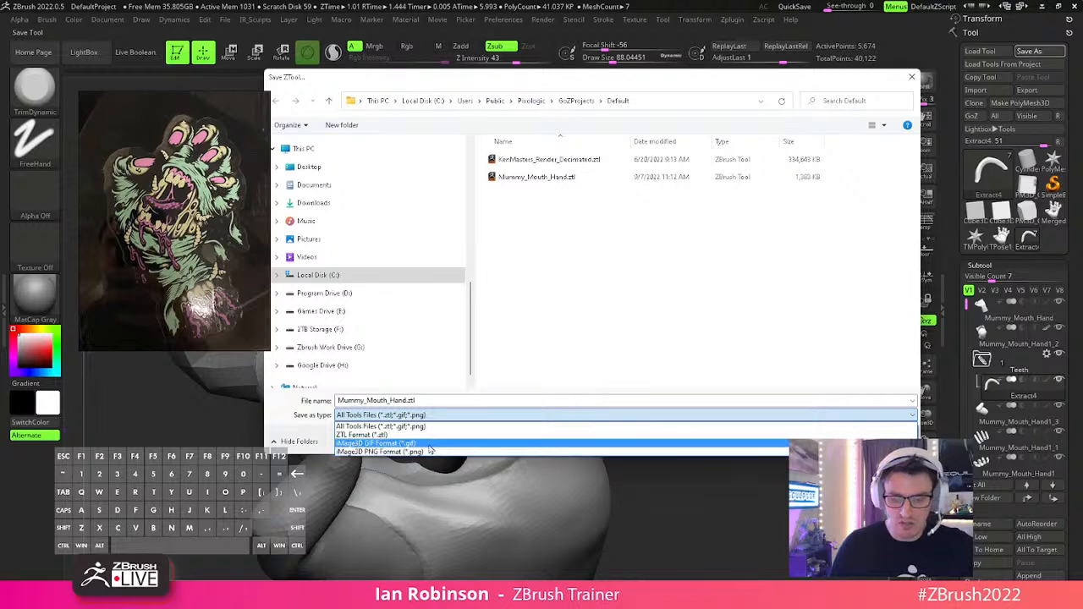
pyautogui.click(430, 449)
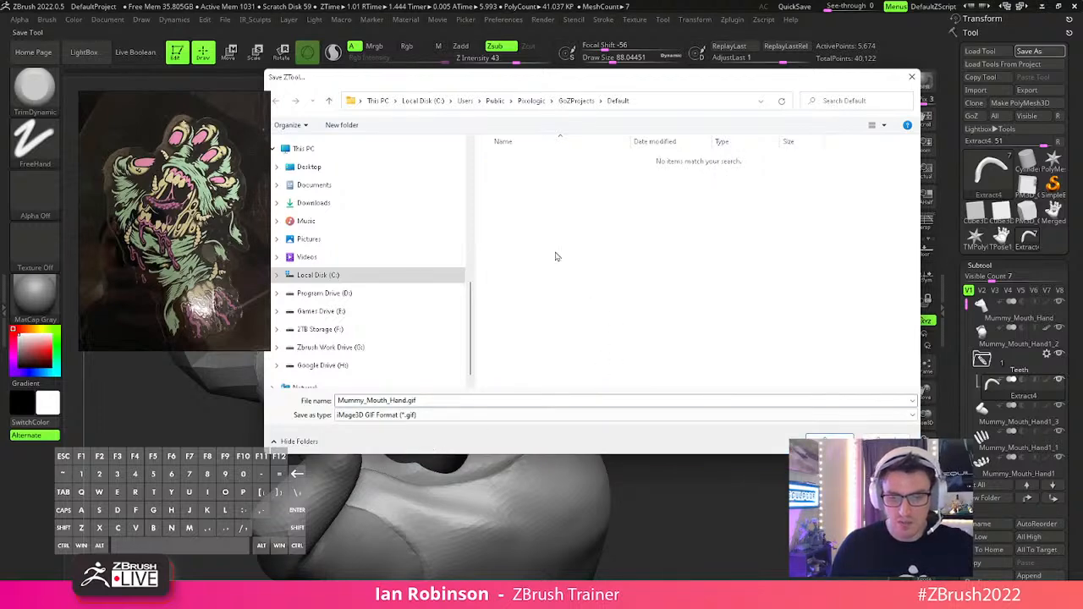
pyautogui.click(389, 166)
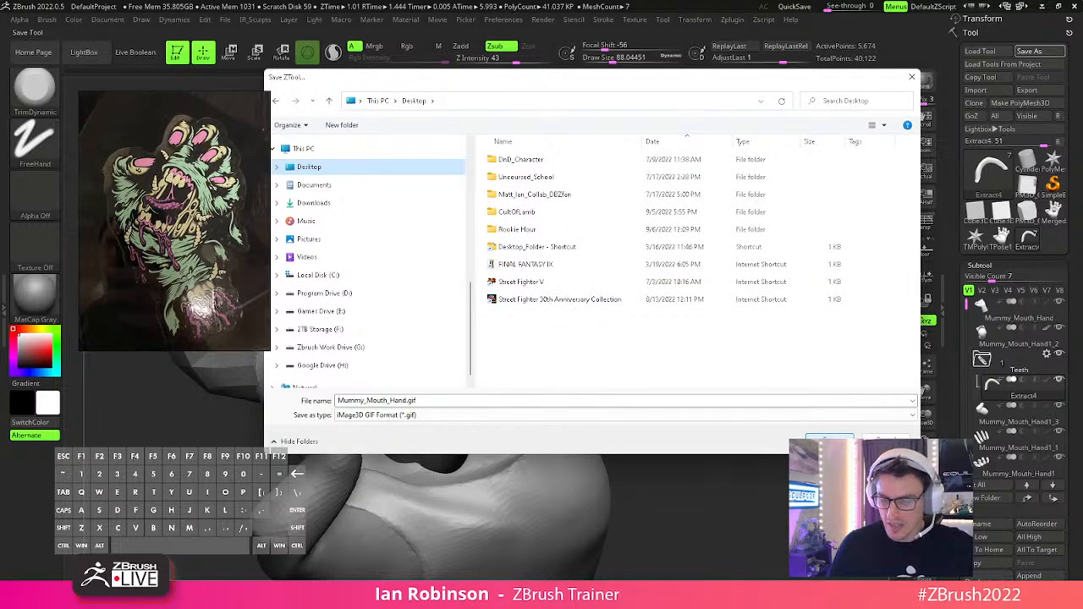
pyautogui.click(829, 437)
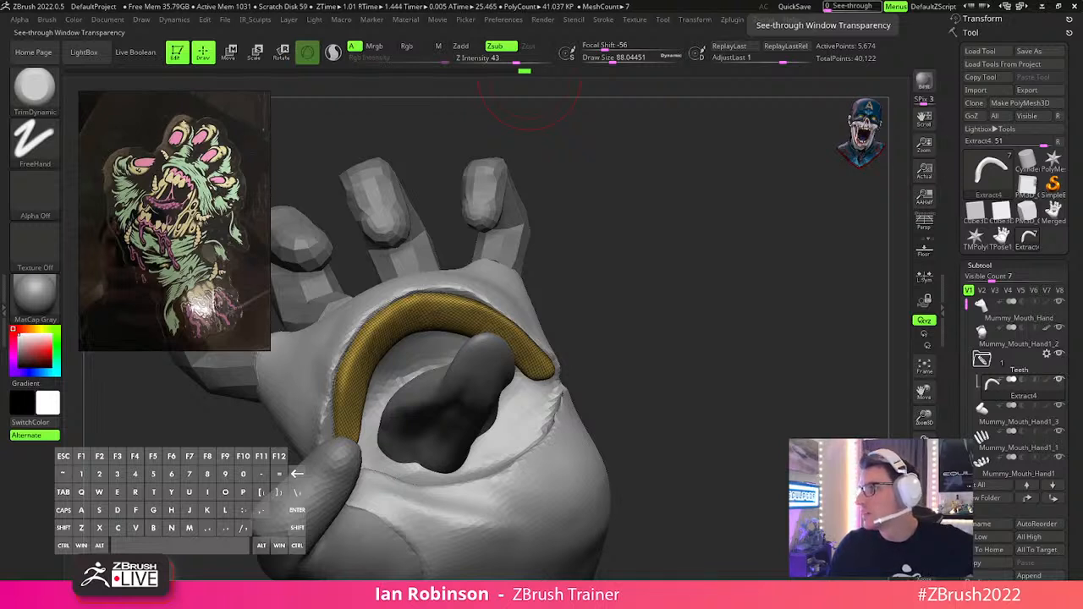
pyautogui.moveTo(222, 0); pyautogui.dragTo(466, 58)
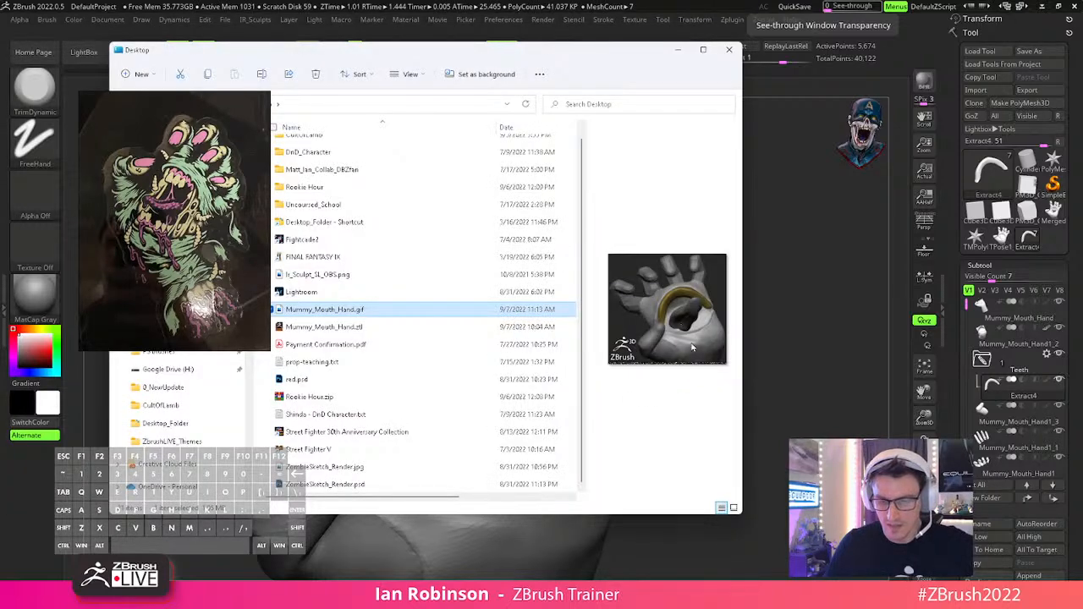
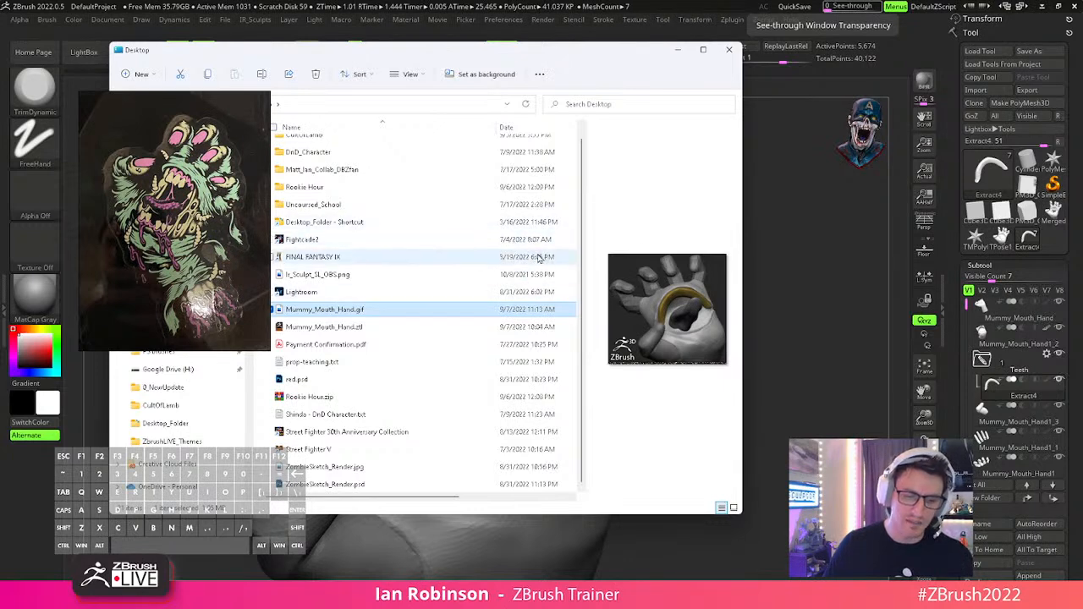
pyautogui.click(677, 49)
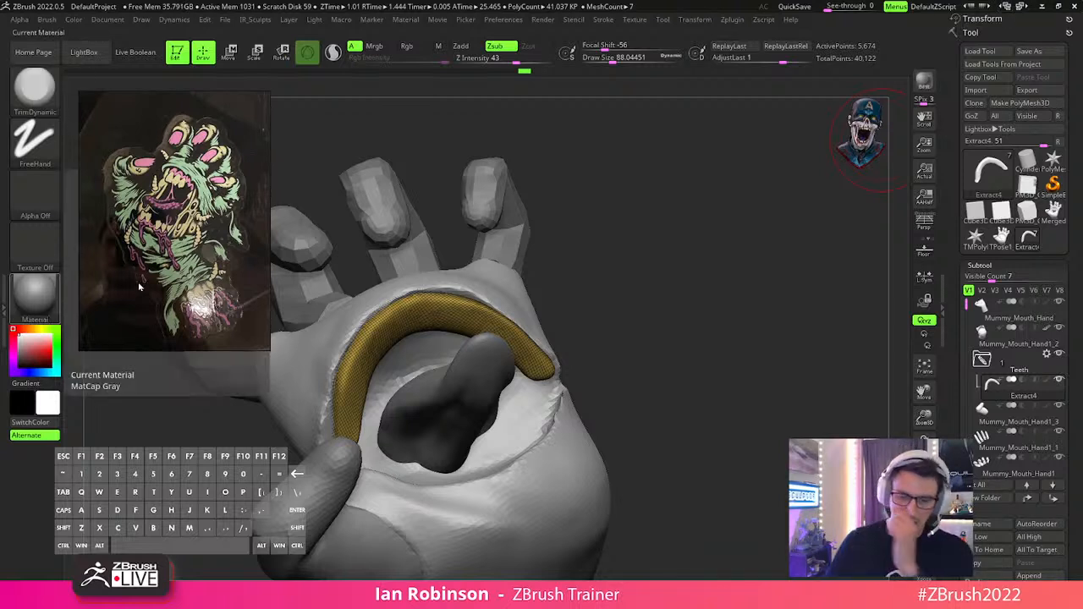
# Select the tongue subtool at the end of the subtool list and append a sphere after it.
pyautogui.moveTo(622, 324); pyautogui.dragTo(582, 129)
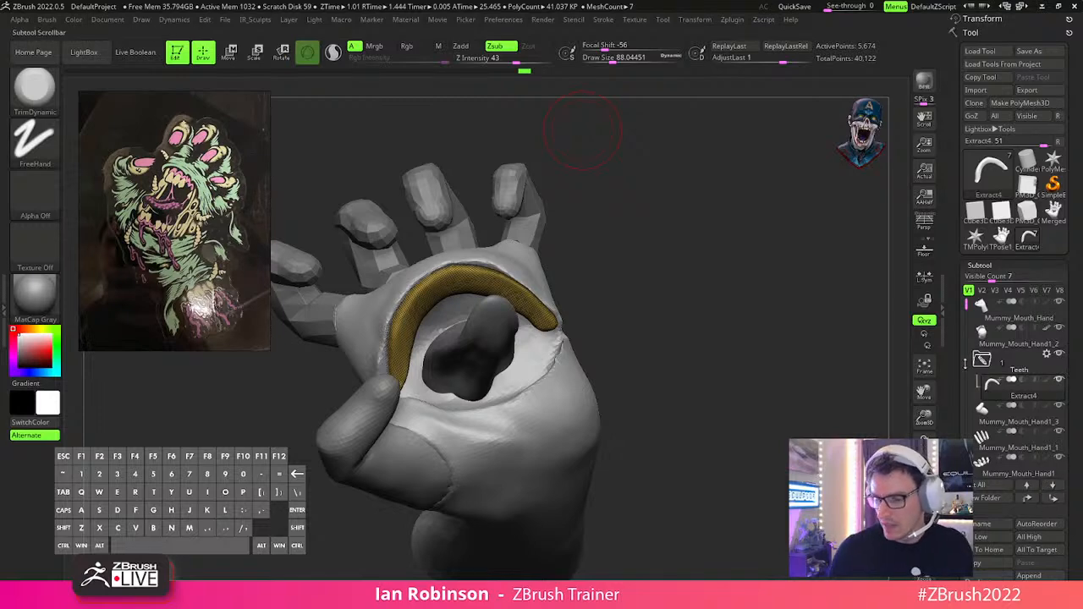
pyautogui.moveTo(967, 303); pyautogui.dragTo(966, 422)
pyautogui.click(1017, 369)
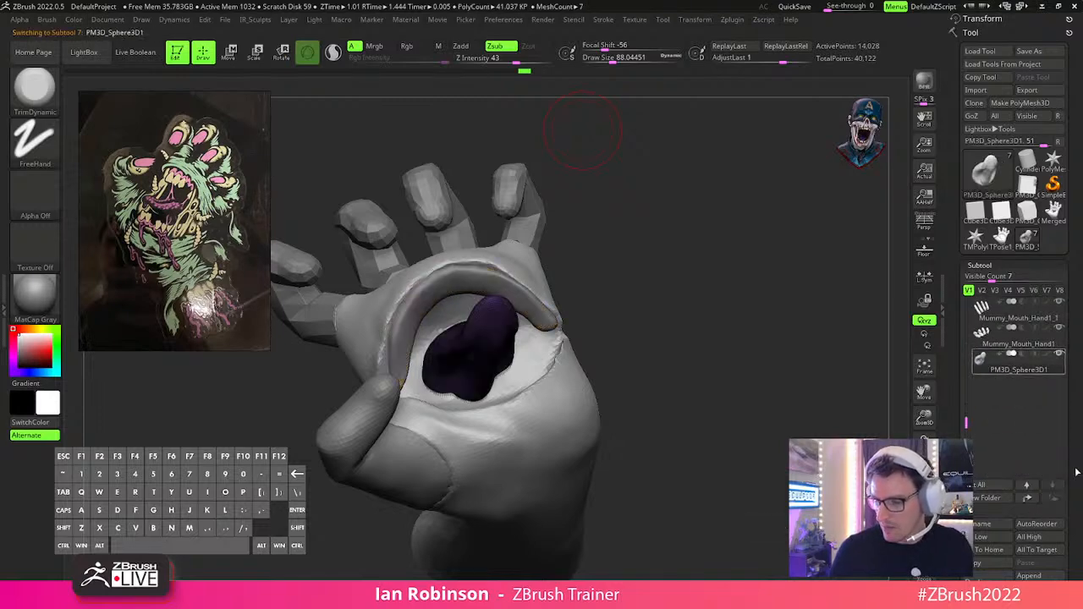
pyautogui.click(1029, 576)
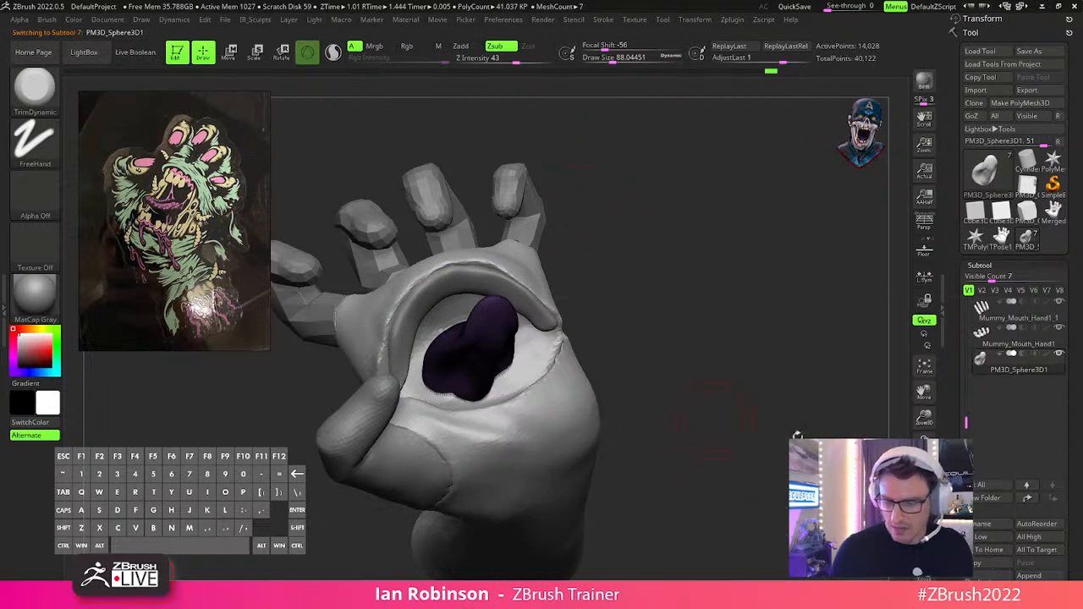
pyautogui.click(1029, 577)
pyautogui.click(510, 402)
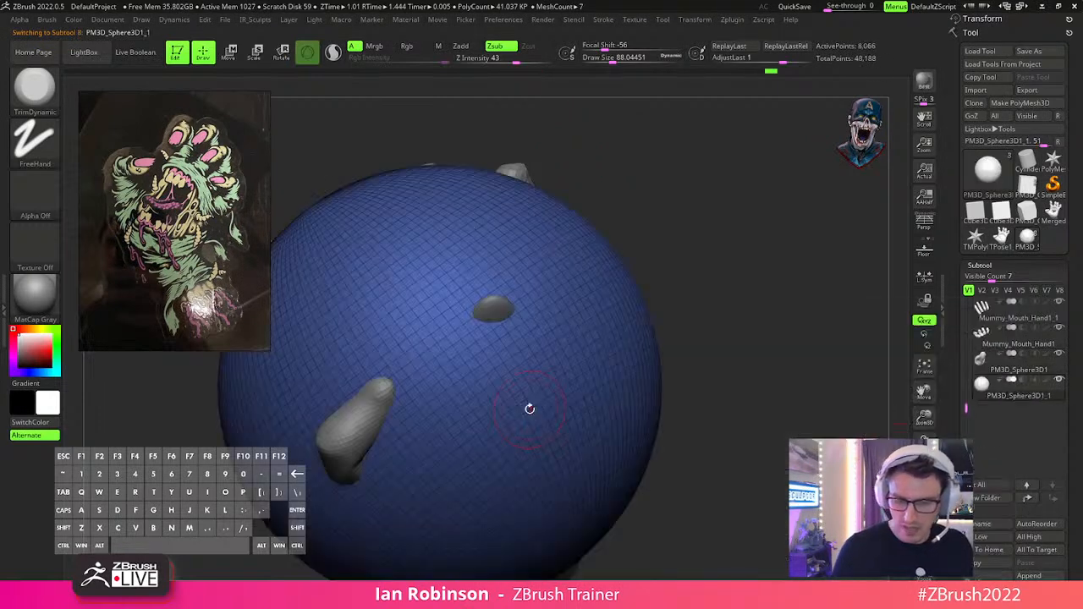
# Show only the appended sphere and turn it into a DynaMesh at resolution 128.
pyautogui.keyDown('shift'); pyautogui.click(1060, 381); pyautogui.keyUp('shift')
pyautogui.keyDown('shift'); pyautogui.click(1060, 382); pyautogui.keyUp('shift')
pyautogui.keyDown('alt'); pyautogui.moveTo(752, 466); pyautogui.dragTo(750, 351); pyautogui.keyUp('alt')
pyautogui.keyDown('alt'); pyautogui.moveTo(750, 350); pyautogui.dragTo(757, 434); pyautogui.keyUp('alt')
pyautogui.moveTo(994, 337); pyautogui.dragTo(994, 263)
pyautogui.click(981, 190)
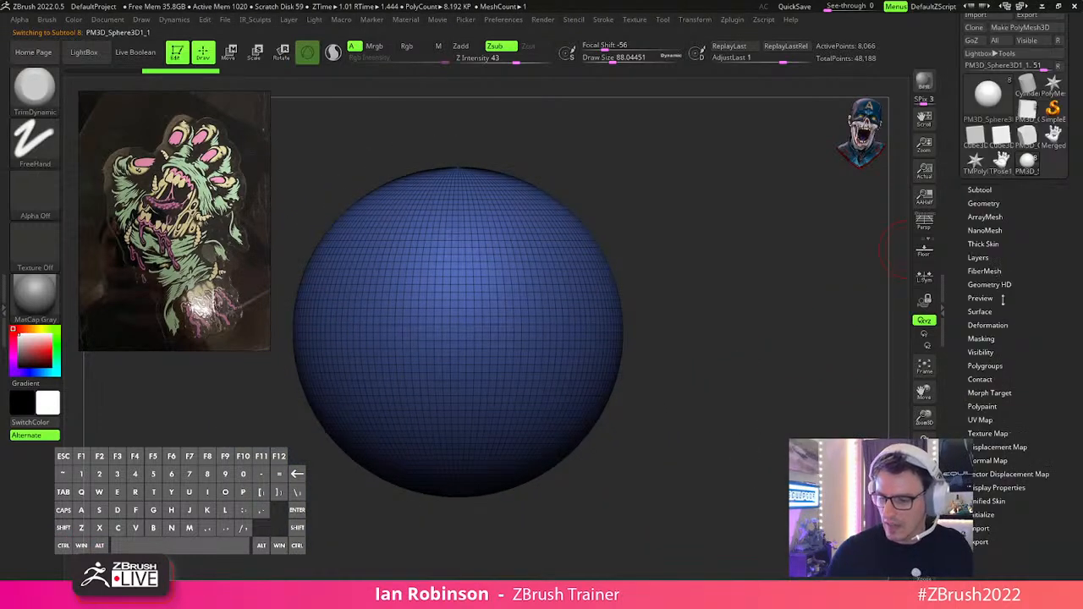
pyautogui.click(984, 204)
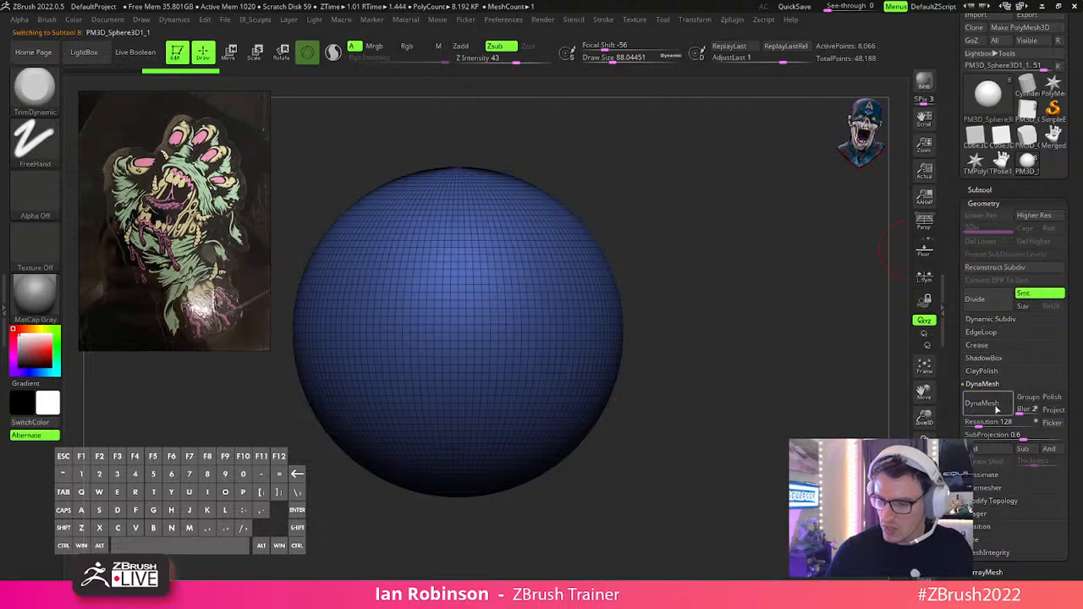
pyautogui.hotkey('ctrl', 'd')
# Pull a long drooping tendril out of the sphere's side with the SnakeHook brush, remesh it and undo the pull.
pyautogui.press('s')
pyautogui.press('b')
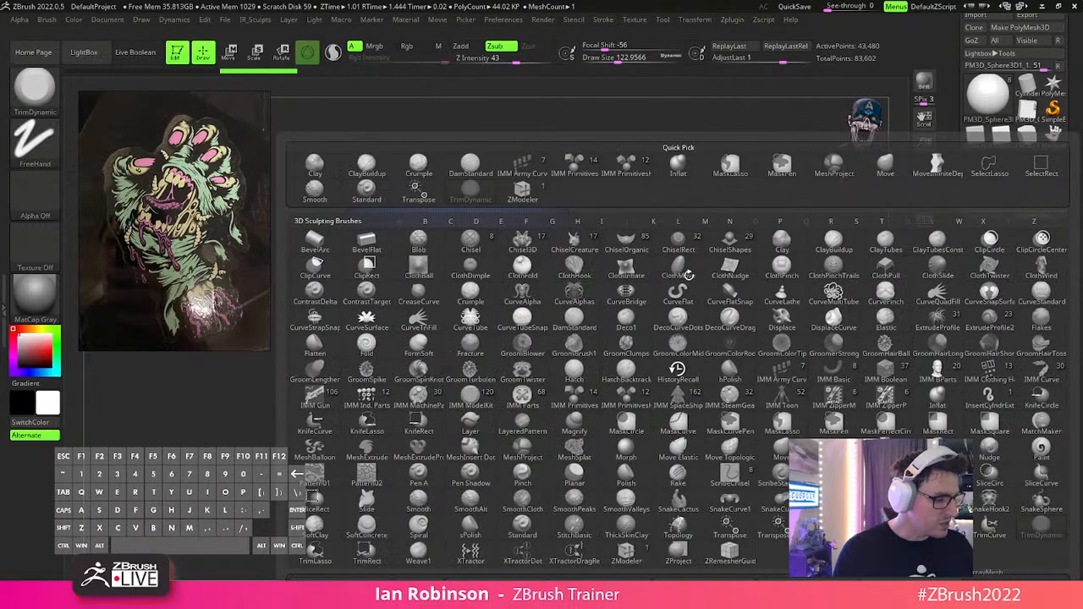
pyautogui.press('s')
pyautogui.press('h')
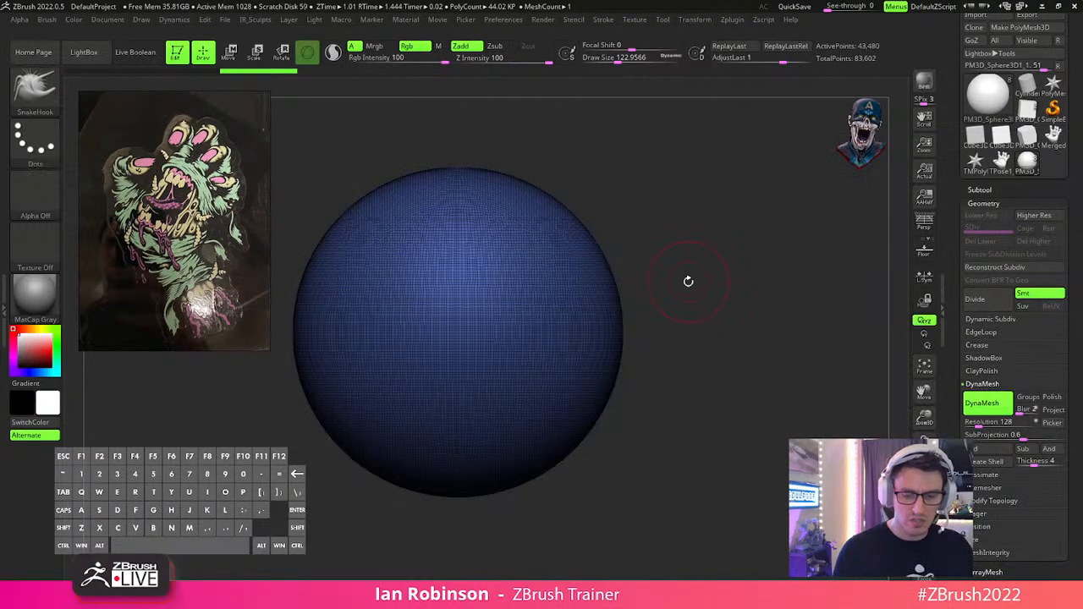
pyautogui.keyDown('alt'); pyautogui.moveTo(654, 240); pyautogui.dragTo(665, 223); pyautogui.keyUp('alt')
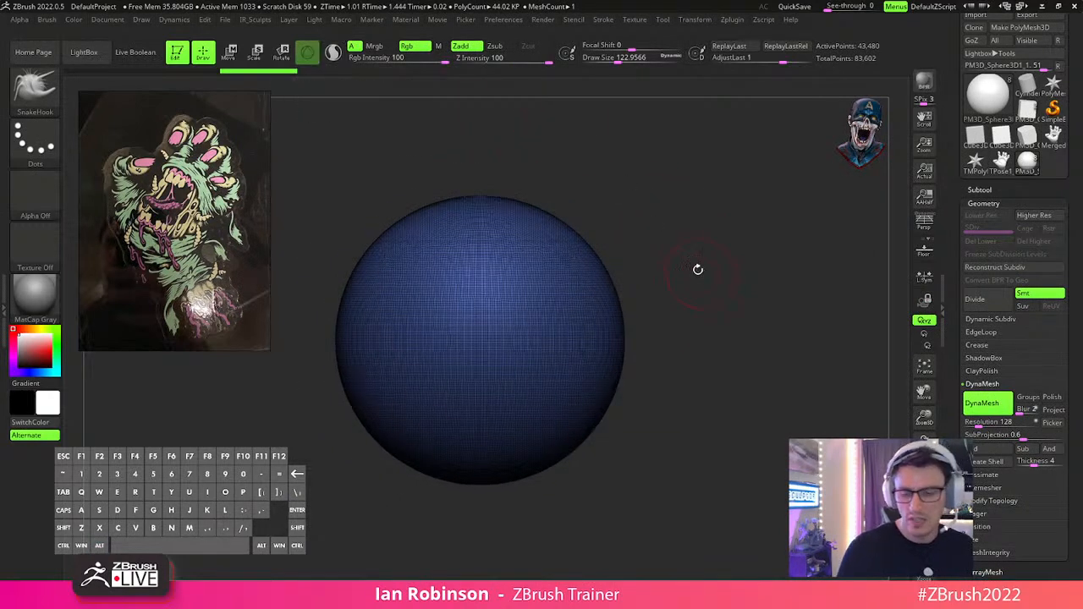
pyautogui.moveTo(599, 282)
pyautogui.mouseDown()
pyautogui.moveTo(778, 285)
pyautogui.moveTo(798, 399)
pyautogui.moveTo(842, 436)
pyautogui.mouseUp()
pyautogui.keyDown('ctrl'); pyautogui.moveTo(794, 176); pyautogui.dragTo(831, 253); pyautogui.keyUp('ctrl')
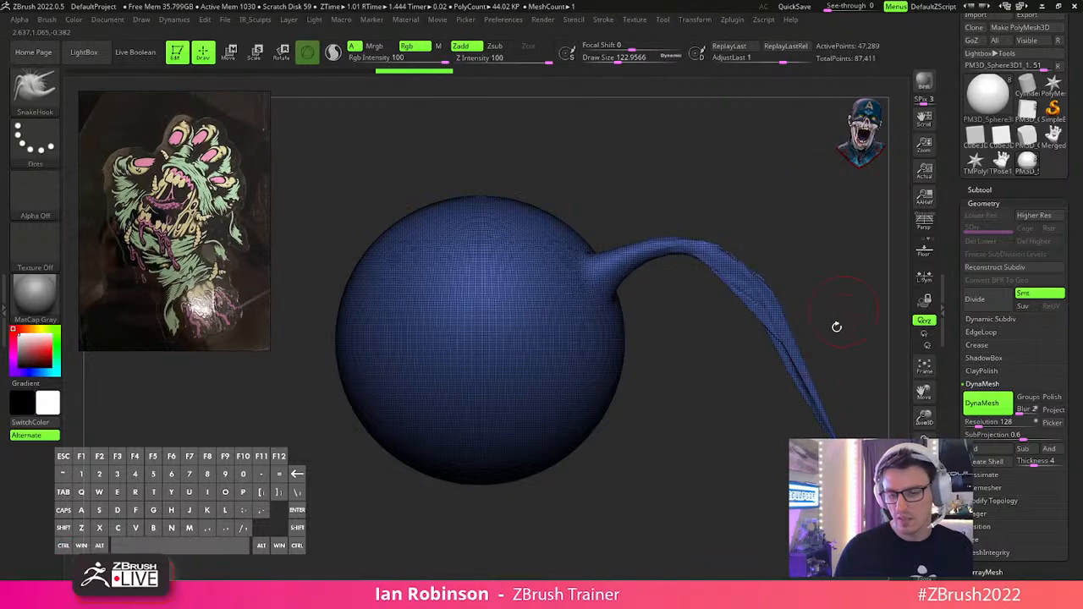
pyautogui.moveTo(859, 364); pyautogui.dragTo(739, 330)
pyautogui.hotkey('ctrl', 'z')
pyautogui.hotkey('ctrl', 'z')
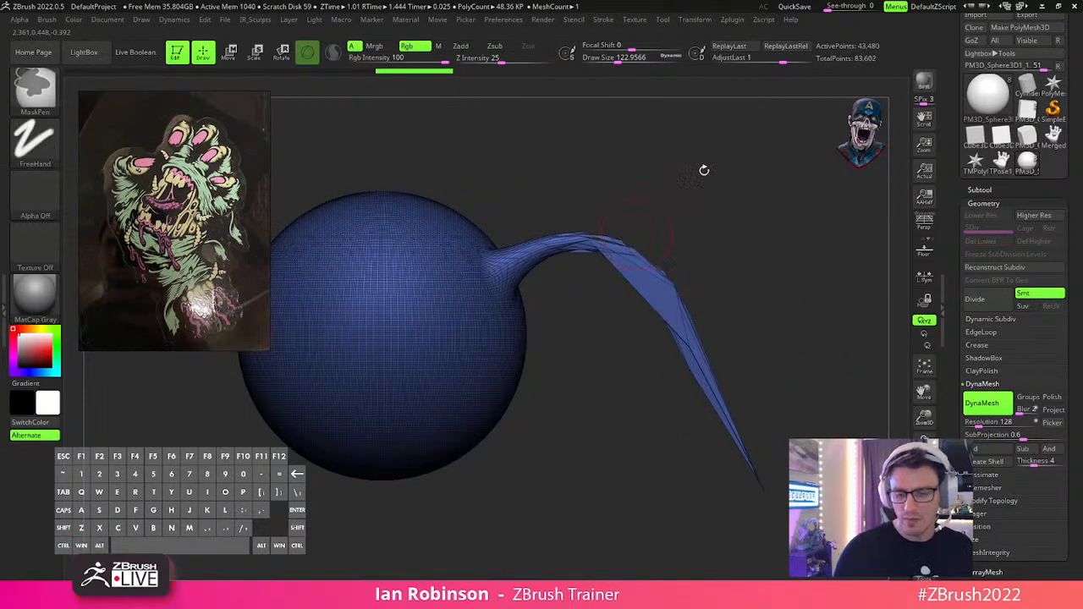
# Activate Sculptris Pro mode and pull a thin curved tendril out of the sphere's upper side with the SnakeHook brush.
pyautogui.press('s')
pyautogui.moveTo(699, 227); pyautogui.dragTo(698, 228)
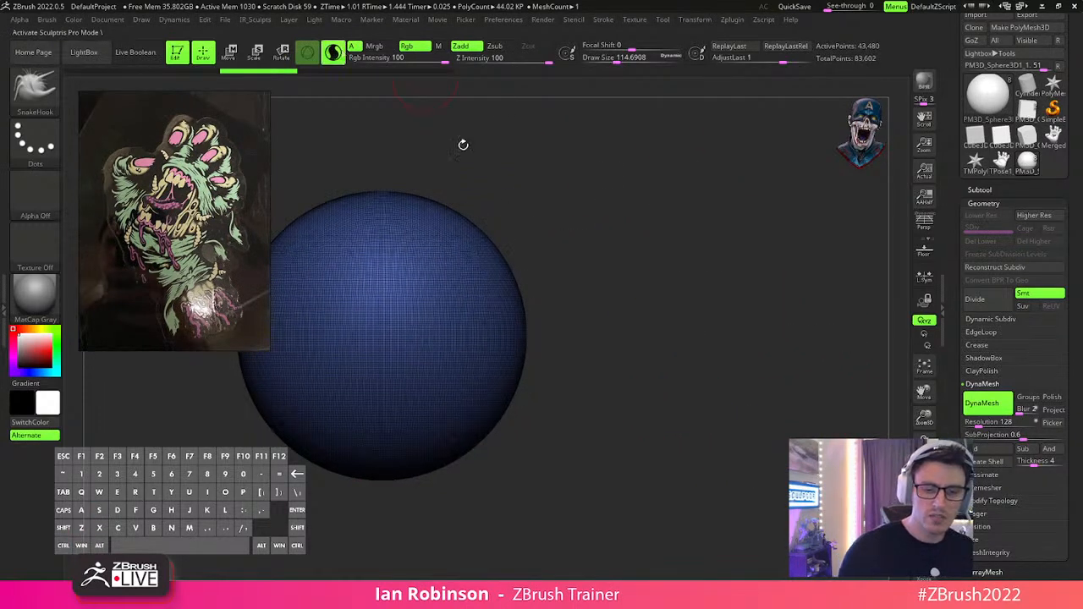
pyautogui.moveTo(474, 246)
pyautogui.mouseDown()
pyautogui.moveTo(597, 223)
pyautogui.moveTo(648, 290)
pyautogui.mouseUp()
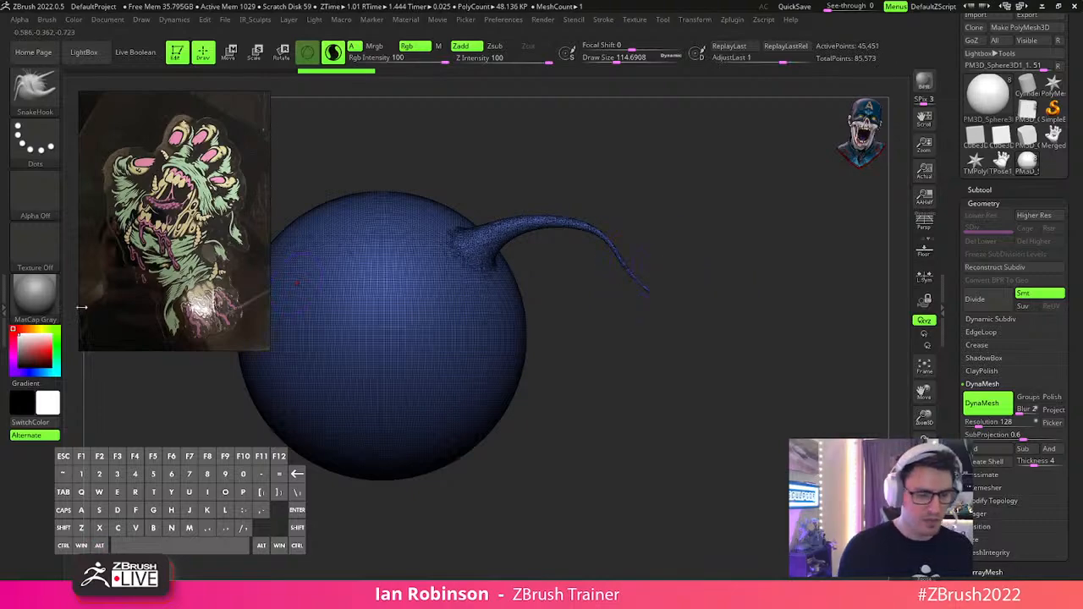
# Apply the StartupMaterial and undo the thin tendril pulled from the sphere.
pyautogui.click(34, 296)
pyautogui.click(153, 379)
pyautogui.keyDown('alt'); pyautogui.moveTo(706, 364); pyautogui.dragTo(677, 380); pyautogui.keyUp('alt')
pyautogui.hotkey('ctrl', 'z')
# Pull a thick tendril out of the sphere's side with the SnakeHook brush, remesh it and pull a branch upward from it.
pyautogui.press('s')
pyautogui.click(679, 364)
pyautogui.keyDown('alt'); pyautogui.moveTo(687, 342); pyautogui.dragTo(668, 372); pyautogui.keyUp('alt')
pyautogui.moveTo(480, 295)
pyautogui.mouseDown()
pyautogui.moveTo(657, 307)
pyautogui.moveTo(689, 411)
pyautogui.moveTo(787, 423)
pyautogui.mouseUp()
pyautogui.keyDown('ctrl'); pyautogui.moveTo(773, 270); pyautogui.dragTo(810, 319); pyautogui.keyUp('ctrl')
pyautogui.press('s')
pyautogui.click(689, 285)
pyautogui.moveTo(633, 278)
pyautogui.mouseDown()
pyautogui.moveTo(684, 244)
pyautogui.moveTo(791, 251)
pyautogui.moveTo(762, 188)
pyautogui.mouseUp()
# Pull further curved branches out of the thick tendril with the SnakeHook brush at varying brush sizes.
pyautogui.keyDown('alt'); pyautogui.moveTo(813, 338); pyautogui.dragTo(747, 336); pyautogui.keyUp('alt')
pyautogui.press('s')
pyautogui.click(633, 273)
pyautogui.moveTo(618, 275)
pyautogui.mouseDown()
pyautogui.moveTo(678, 341)
pyautogui.moveTo(779, 314)
pyautogui.mouseUp()
pyautogui.moveTo(805, 358); pyautogui.dragTo(791, 383)
pyautogui.moveTo(500, 311)
pyautogui.mouseDown()
pyautogui.moveTo(589, 194)
pyautogui.moveTo(628, 166)
pyautogui.mouseUp()
pyautogui.keyDown('alt'); pyautogui.moveTo(511, 278); pyautogui.dragTo(660, 308); pyautogui.keyUp('alt')
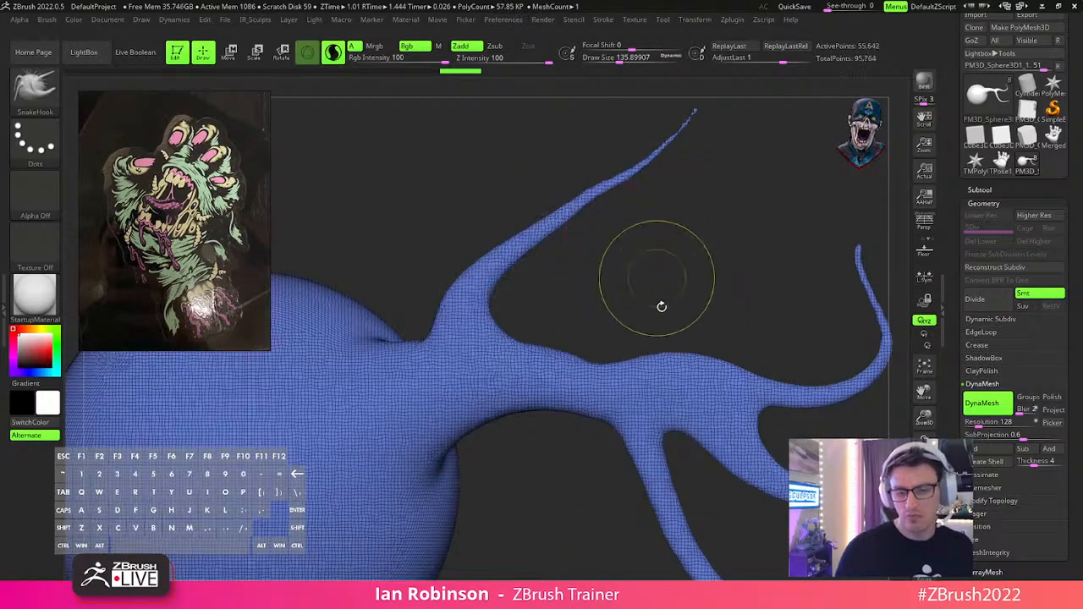
pyautogui.moveTo(589, 259)
pyautogui.keyDown('alt'); pyautogui.mouseDown()
pyautogui.moveTo(636, 290)
pyautogui.moveTo(614, 279)
pyautogui.moveTo(684, 367)
pyautogui.moveTo(660, 240)
pyautogui.moveTo(518, 345)
pyautogui.moveTo(733, 288)
pyautogui.moveTo(784, 406)
pyautogui.moveTo(745, 401)
pyautogui.moveTo(725, 448)
pyautogui.moveTo(769, 431)
pyautogui.moveTo(735, 348)
pyautogui.mouseUp(); pyautogui.keyUp('alt')
# Swell the tips of the tendril's branches into bulbs with the Inflat brush.
pyautogui.press('s')
pyautogui.press('b')
pyautogui.press('i')
pyautogui.press('n')
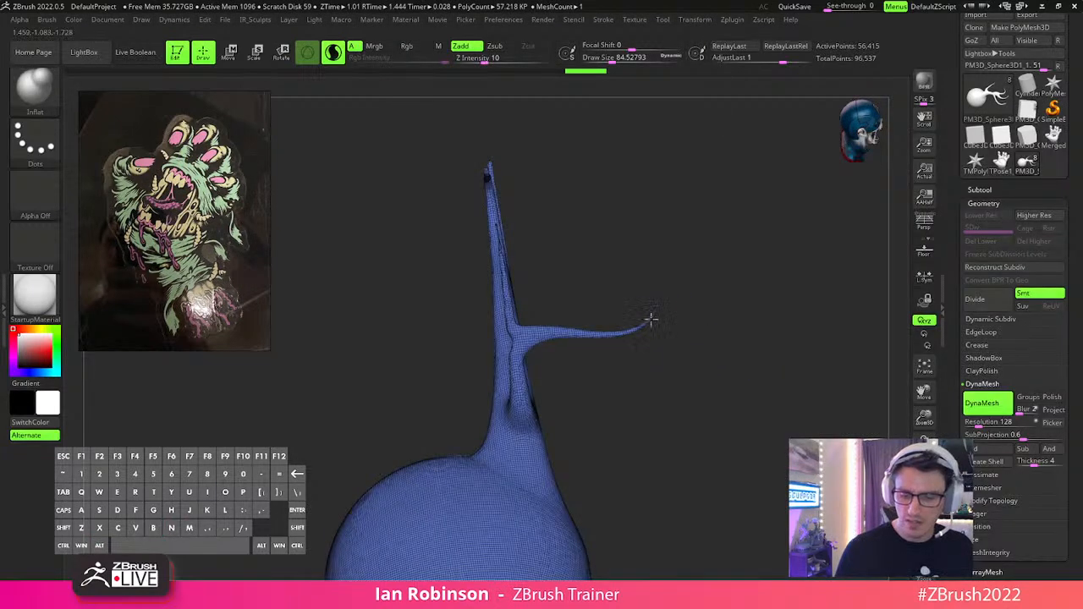
pyautogui.moveTo(669, 310); pyautogui.dragTo(619, 332)
pyautogui.moveTo(590, 222); pyautogui.dragTo(559, 183)
pyautogui.moveTo(514, 254); pyautogui.dragTo(511, 227)
pyautogui.moveTo(771, 350)
pyautogui.mouseDown()
pyautogui.moveTo(762, 392)
pyautogui.moveTo(798, 336)
pyautogui.moveTo(808, 358)
pyautogui.moveTo(784, 358)
pyautogui.moveTo(779, 313)
pyautogui.moveTo(748, 365)
pyautogui.moveTo(712, 356)
pyautogui.moveTo(733, 381)
pyautogui.moveTo(699, 373)
pyautogui.mouseUp()
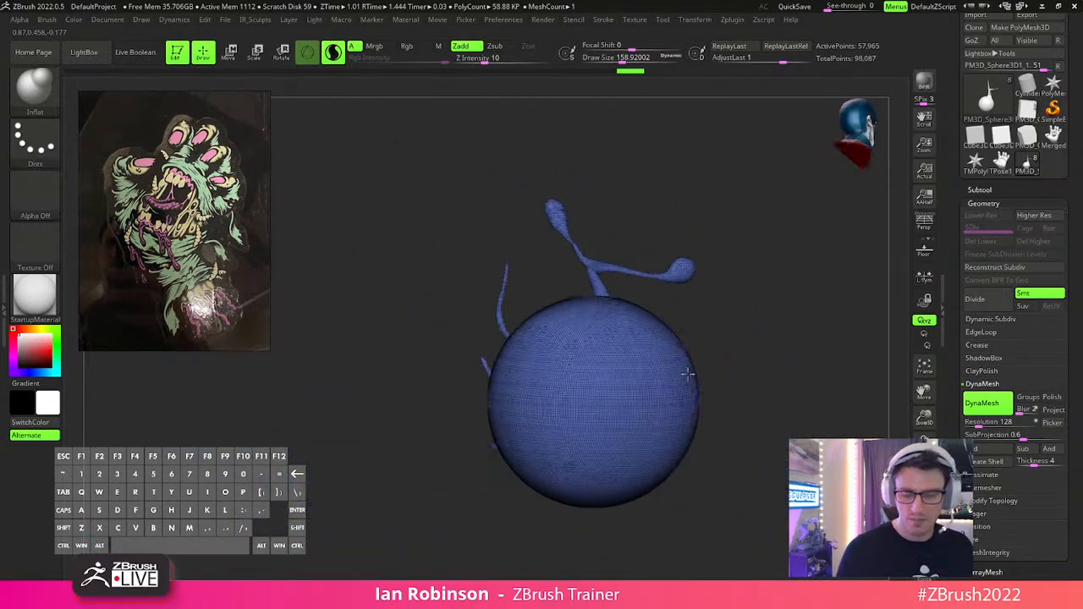
# Pull a wide spike out of the sphere with the Move brush at a draw size of about 205 and undo it.
pyautogui.press('b')
pyautogui.press('v')
pyautogui.moveTo(750, 303); pyautogui.dragTo(689, 314)
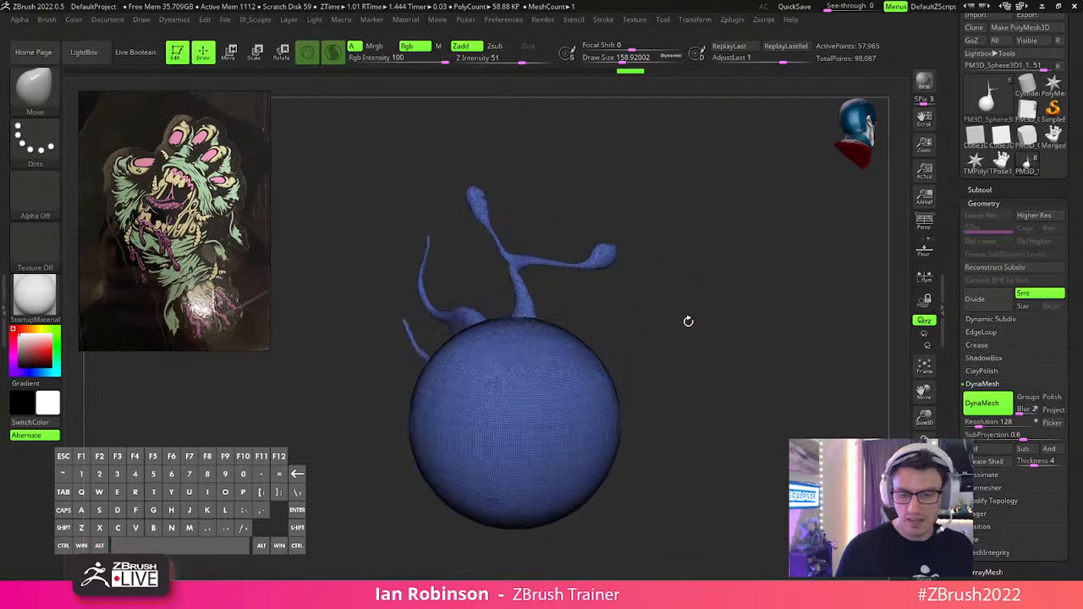
pyautogui.press('s')
pyautogui.moveTo(597, 391)
pyautogui.mouseDown()
pyautogui.moveTo(725, 392)
pyautogui.moveTo(725, 430)
pyautogui.mouseUp()
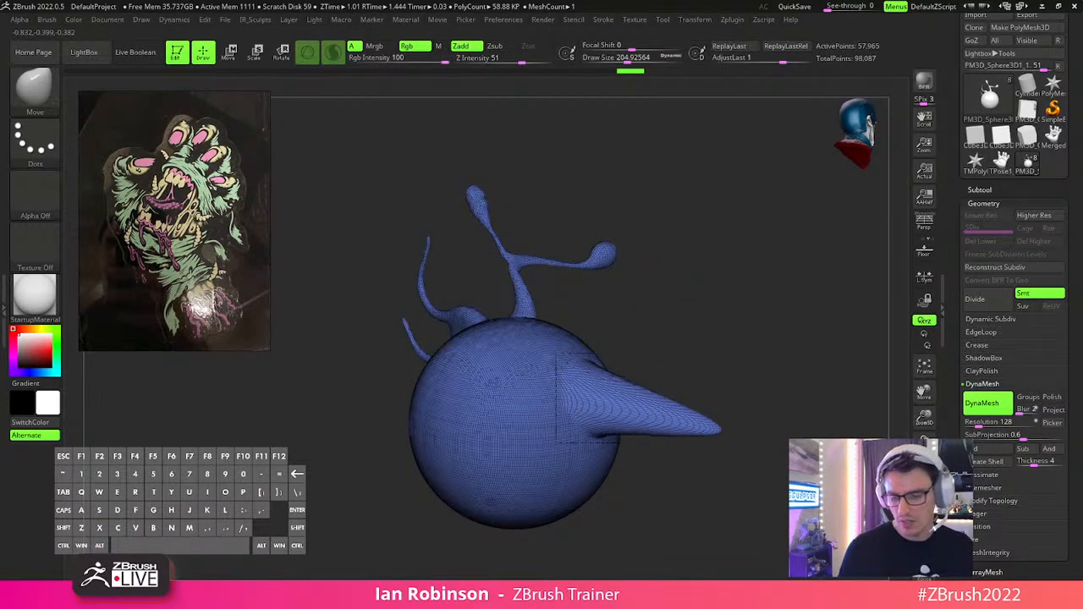
pyautogui.moveTo(752, 363); pyautogui.dragTo(729, 397)
pyautogui.hotkey('ctrl', 'z')
# Pull a long pointed horn out of the sphere's plain side with the SnakeHook brush.
pyautogui.press('b')
pyautogui.press('s')
pyautogui.press('h')
pyautogui.moveTo(734, 350); pyautogui.dragTo(737, 353)
pyautogui.moveTo(594, 374)
pyautogui.mouseDown()
pyautogui.moveTo(809, 403)
pyautogui.moveTo(774, 447)
pyautogui.moveTo(720, 466)
pyautogui.mouseUp()
pyautogui.press('f')
pyautogui.moveTo(394, 445); pyautogui.dragTo(672, 500)
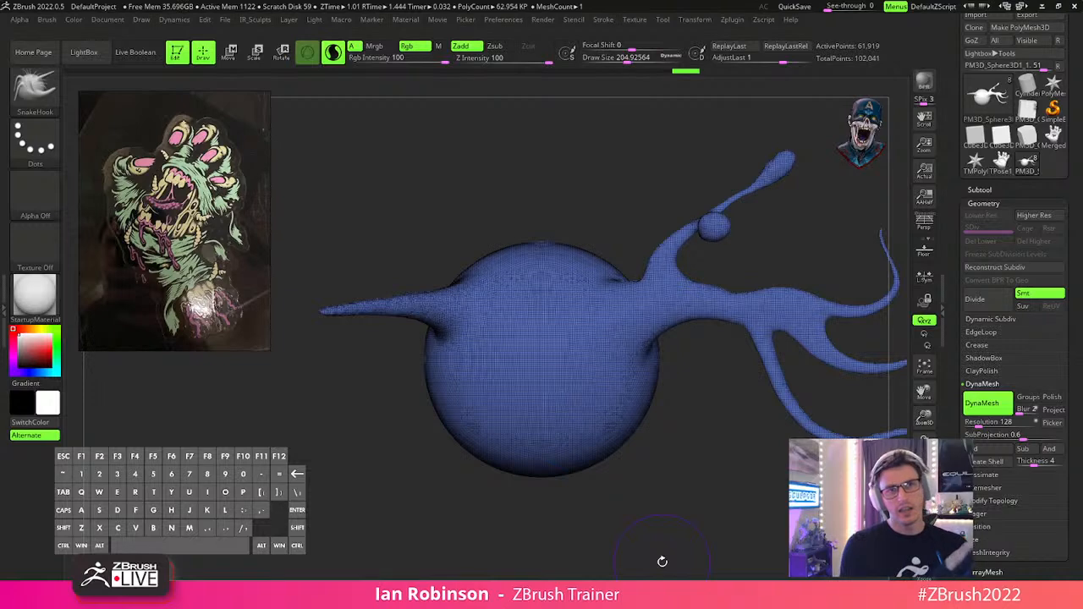
# Subdivide the sphere to level 3, pull a spike out of its top with SnakeHook, and undo the spike and subdivisions.
pyautogui.hotkey('ctrl', 'd')
pyautogui.hotkey('ctrl', 'd')
pyautogui.moveTo(563, 340); pyautogui.dragTo(624, 148)
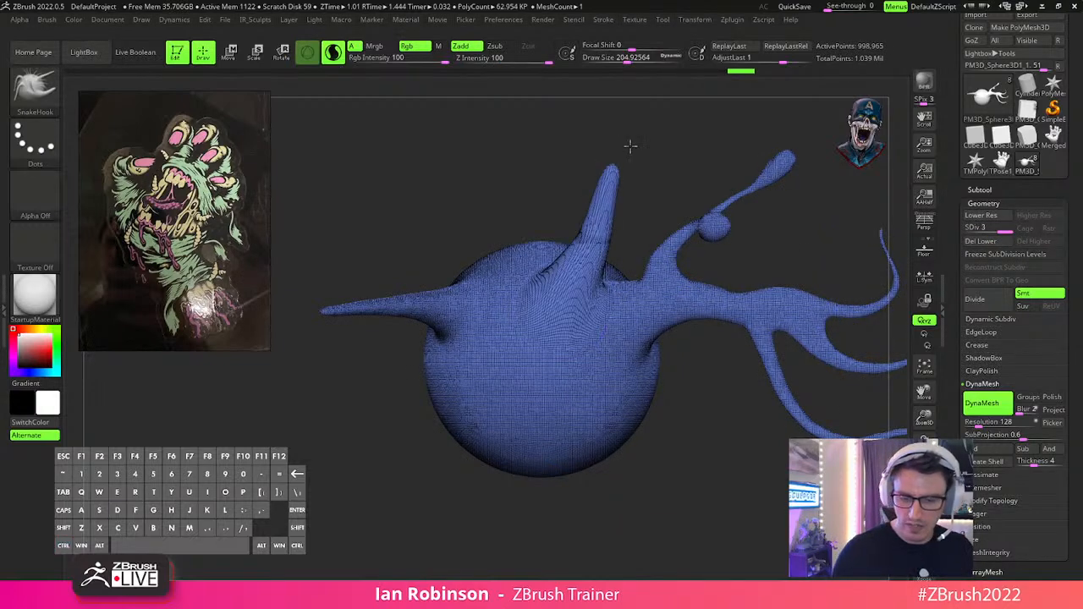
pyautogui.hotkey('ctrl', 'z')
pyautogui.hotkey('ctrl', 'z')
pyautogui.hotkey('ctrl', 'z')
pyautogui.hotkey('ctrl', 'z')
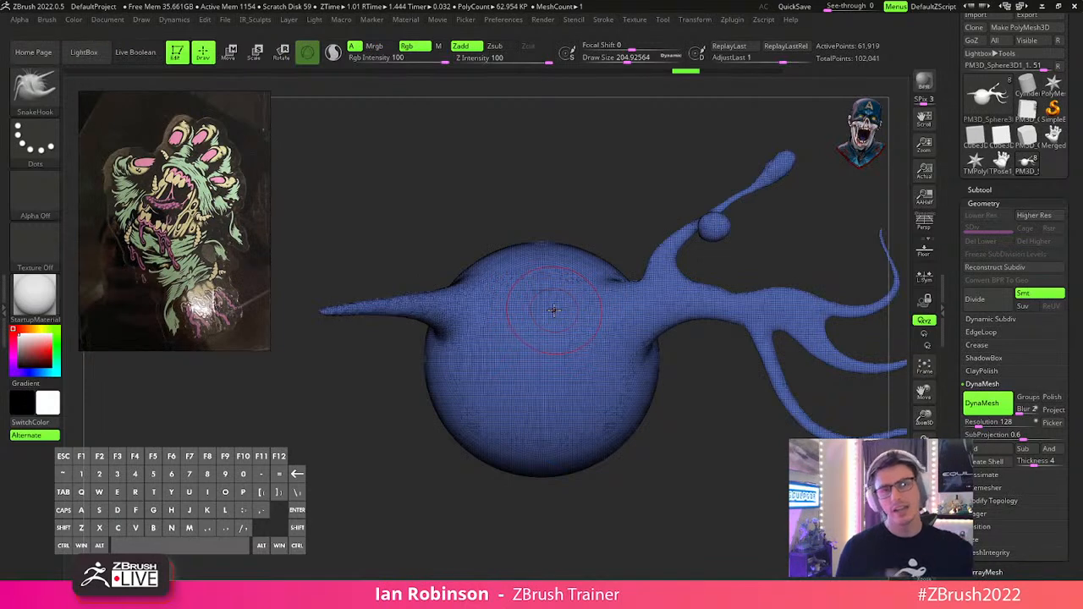
# Try a SnakeHook pull without Sculptris Pro, undo it, and pull new tendrils from the sphere's top and underside with Sculptris Pro active.
pyautogui.moveTo(553, 311)
pyautogui.mouseDown(button='right')
pyautogui.moveTo(668, 450)
pyautogui.moveTo(579, 455)
pyautogui.mouseUp(button='right')
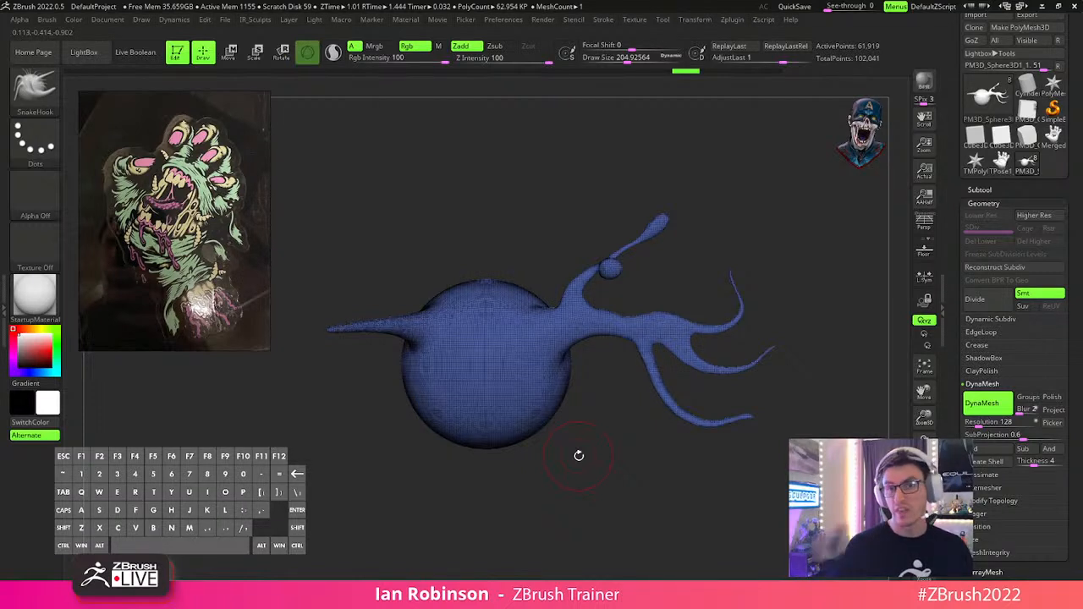
pyautogui.moveTo(492, 291); pyautogui.dragTo(576, 178)
pyautogui.hotkey('ctrl', 'z')
pyautogui.moveTo(489, 275); pyautogui.dragTo(597, 203)
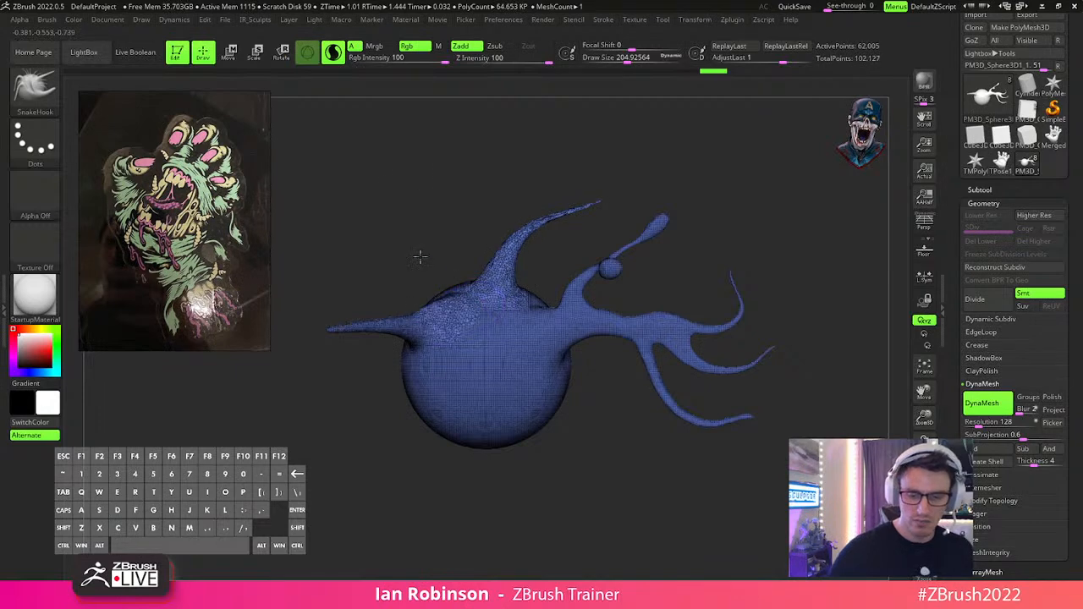
pyautogui.moveTo(470, 306); pyautogui.dragTo(427, 159)
pyautogui.moveTo(527, 436); pyautogui.dragTo(600, 541)
pyautogui.moveTo(437, 429); pyautogui.dragTo(351, 491)
pyautogui.moveTo(397, 396); pyautogui.dragTo(500, 377, button='right')
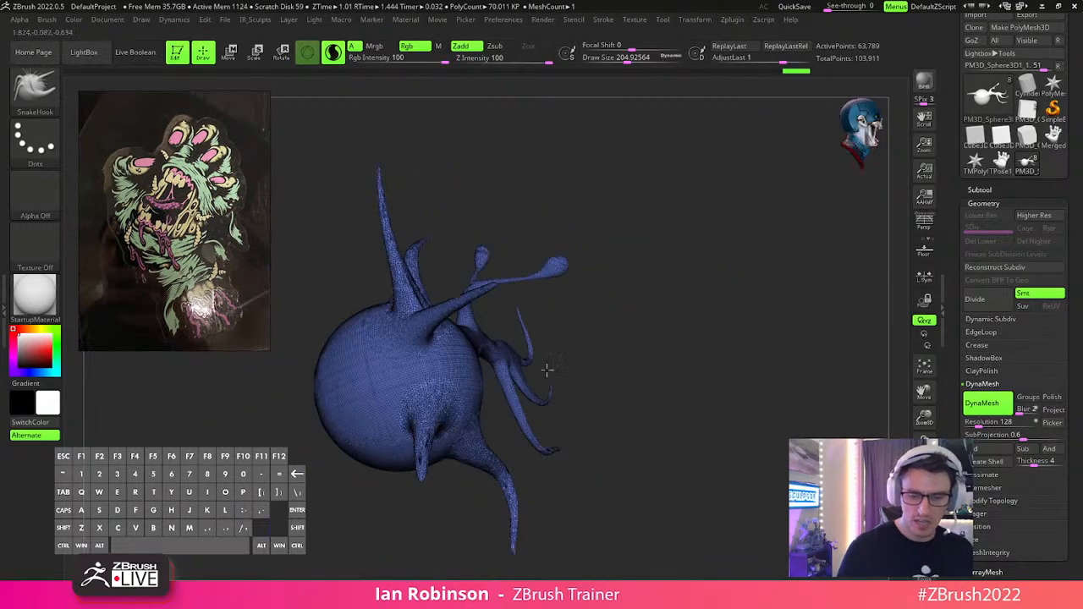
# Remesh the tentacled sphere and pull additional curved tendrils out of its bare sides with the SnakeHook brush.
pyautogui.moveTo(329, 385); pyautogui.dragTo(761, 367, button='right')
pyautogui.keyDown('ctrl'); pyautogui.moveTo(761, 367); pyautogui.dragTo(738, 356); pyautogui.keyUp('ctrl')
pyautogui.moveTo(739, 356); pyautogui.dragTo(650, 297, button='right')
pyautogui.keyDown('ctrl'); pyautogui.moveTo(650, 296); pyautogui.dragTo(724, 364, button='right'); pyautogui.keyUp('ctrl')
pyautogui.moveTo(617, 444)
pyautogui.mouseDown()
pyautogui.moveTo(763, 322)
pyautogui.moveTo(795, 244)
pyautogui.mouseUp()
pyautogui.keyDown('alt'); pyautogui.moveTo(611, 482); pyautogui.dragTo(740, 368); pyautogui.keyUp('alt')
pyautogui.moveTo(548, 480)
pyautogui.mouseDown()
pyautogui.moveTo(600, 501)
pyautogui.moveTo(737, 478)
pyautogui.mouseUp()
# Remesh the tentacled sphere with DynaMesh and hide the polygon wireframe display.
pyautogui.keyDown('alt'); pyautogui.moveTo(807, 432); pyautogui.dragTo(780, 360, button='right'); pyautogui.keyUp('alt')
pyautogui.keyDown('ctrl'); pyautogui.moveTo(779, 318); pyautogui.dragTo(778, 448); pyautogui.keyUp('ctrl')
pyautogui.hotkey('shift', 'f')
pyautogui.moveTo(777, 445); pyautogui.dragTo(796, 434, button='right')
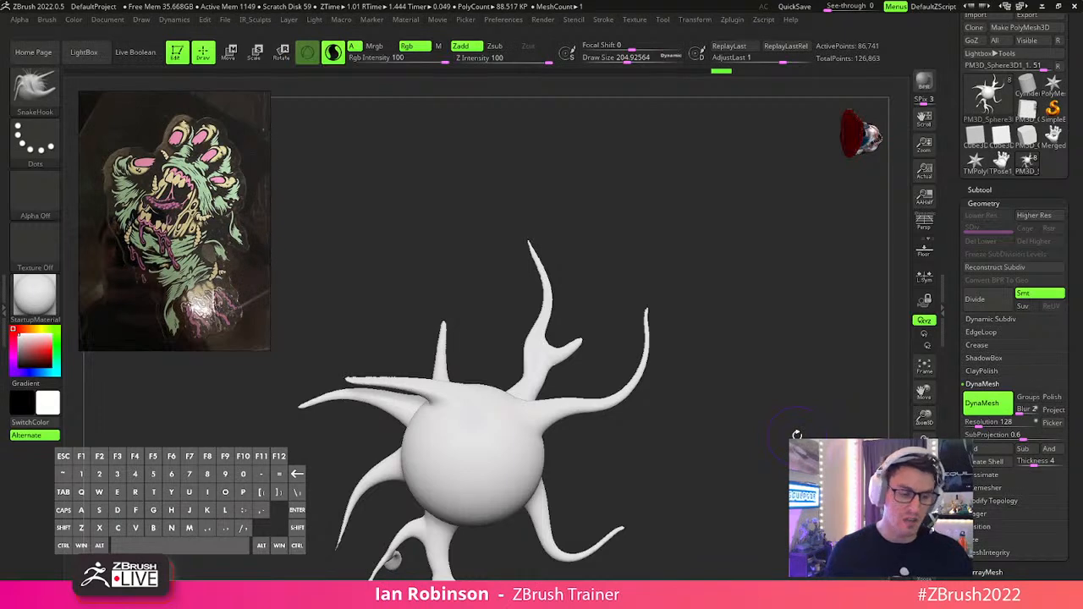
pyautogui.moveTo(796, 435); pyautogui.dragTo(723, 442)
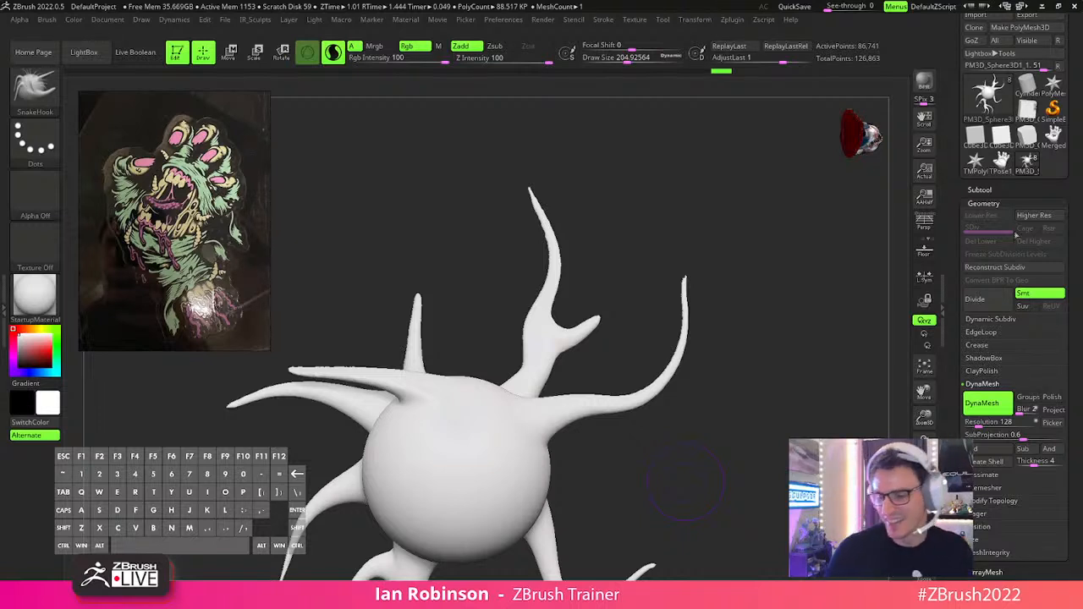
# Delete the tentacled sphere's subtool and switch to visibility set V1 to show the hand.
pyautogui.click(980, 189)
pyautogui.click(978, 439)
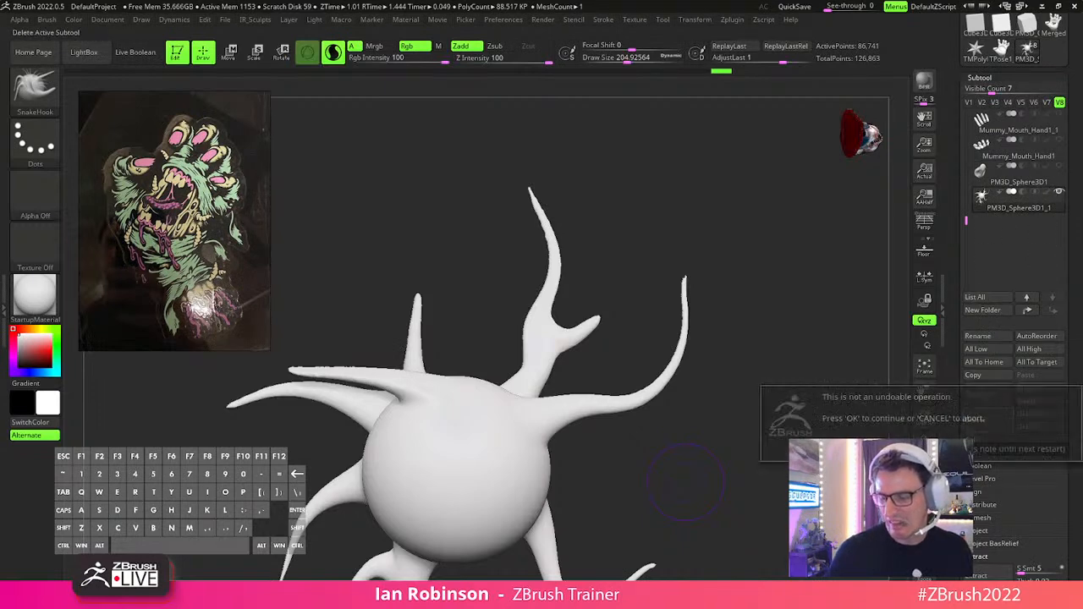
pyautogui.click(978, 440)
pyautogui.click(969, 102)
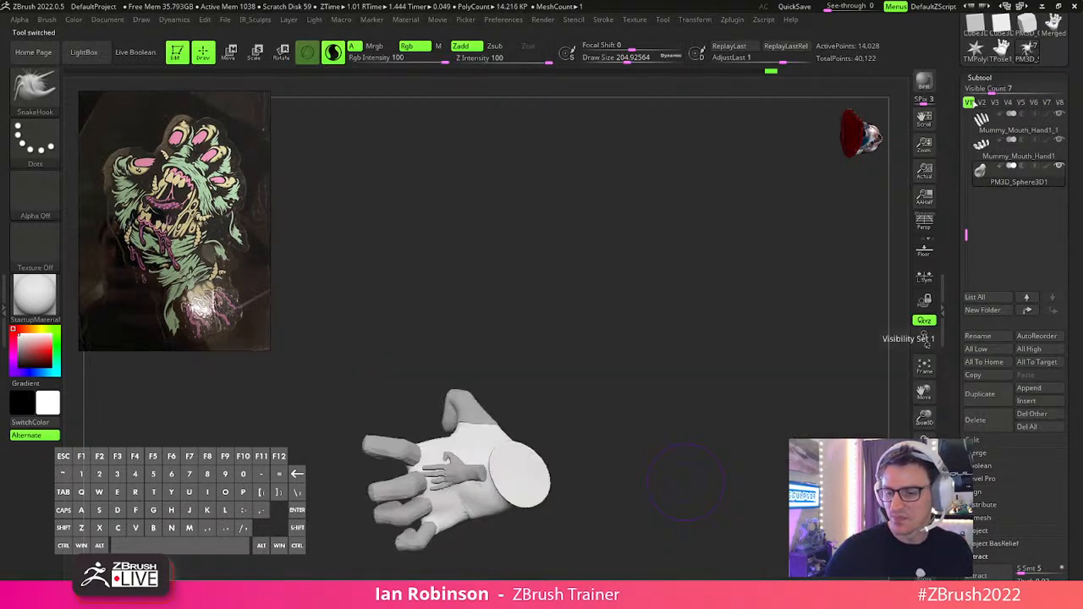
# Hide the leftover Mummy_Mouth_Hand and Mummy_Mouth_Hand1_1 subtools and make the palm subtool active.
pyautogui.moveTo(618, 194); pyautogui.dragTo(690, 358)
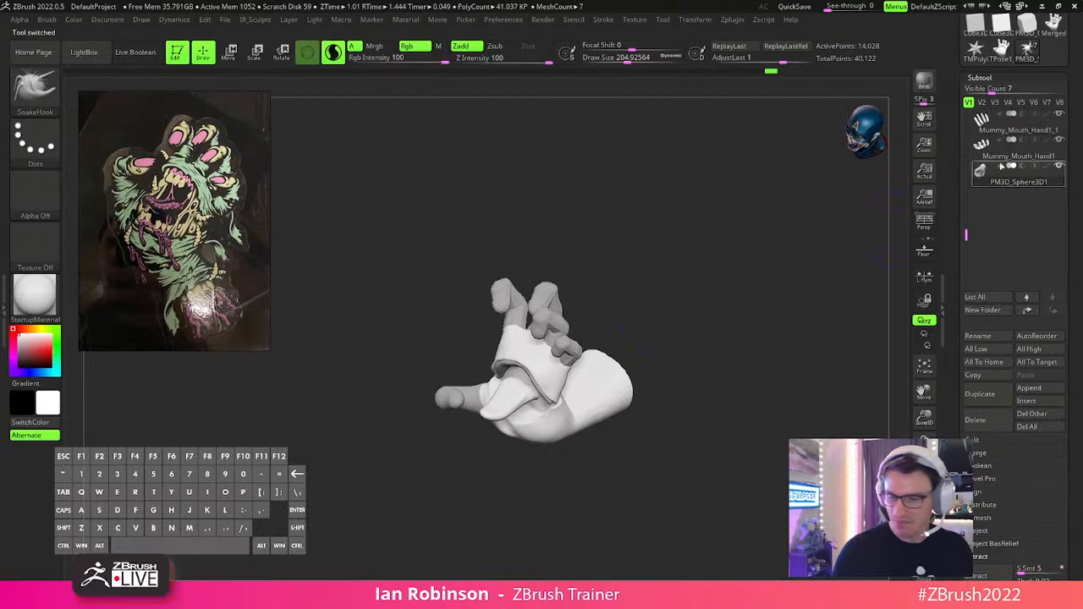
pyautogui.scroll(3, 1001, 179)
pyautogui.moveTo(738, 286); pyautogui.dragTo(677, 345)
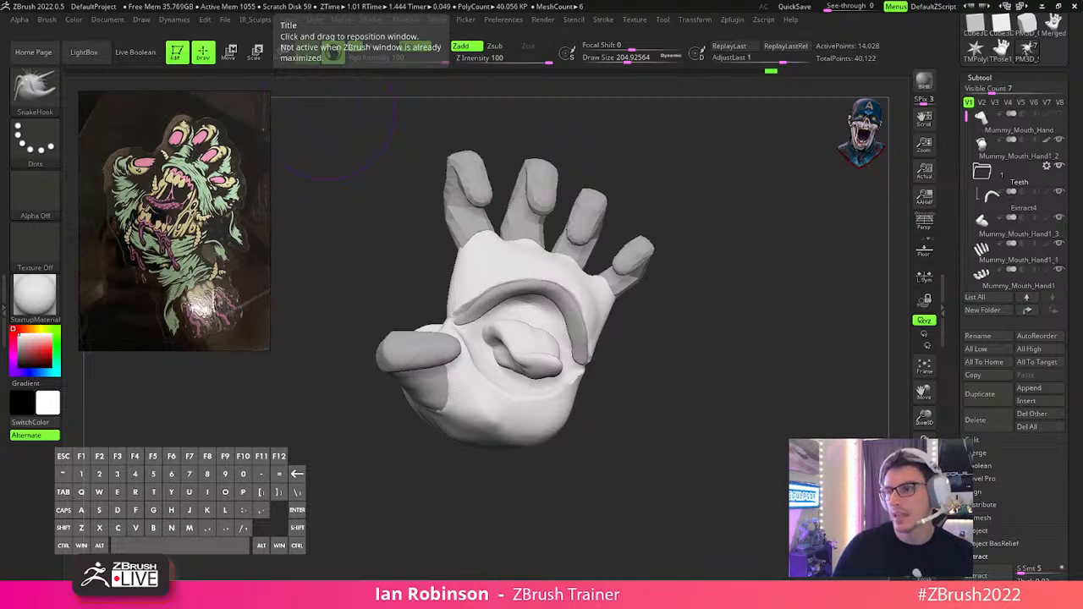
pyautogui.moveTo(334, 131); pyautogui.dragTo(776, 241)
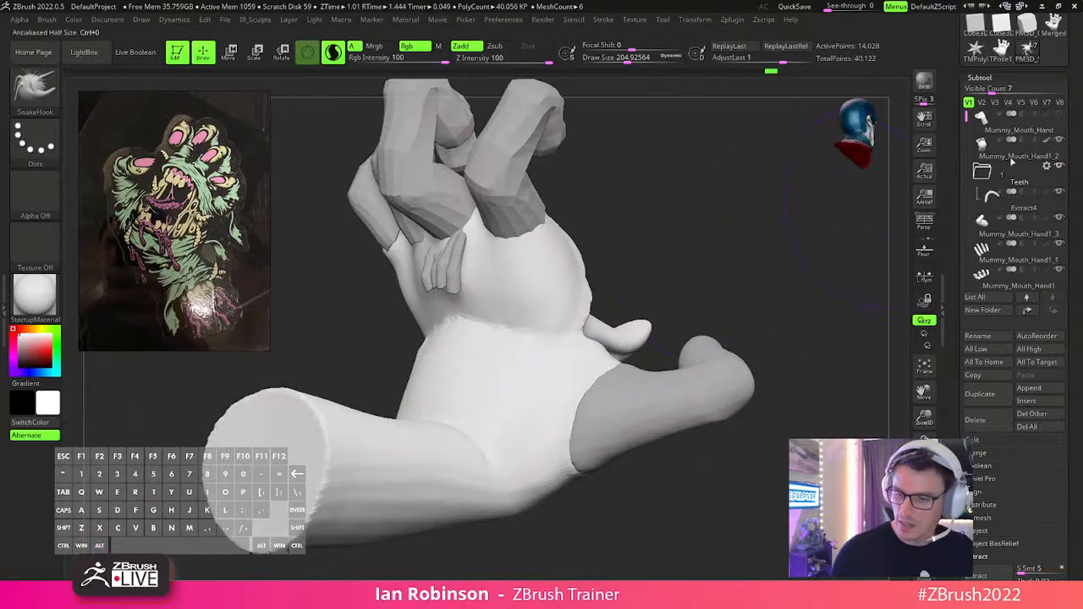
pyautogui.keyDown('alt'); pyautogui.click(461, 255); pyautogui.keyUp('alt')
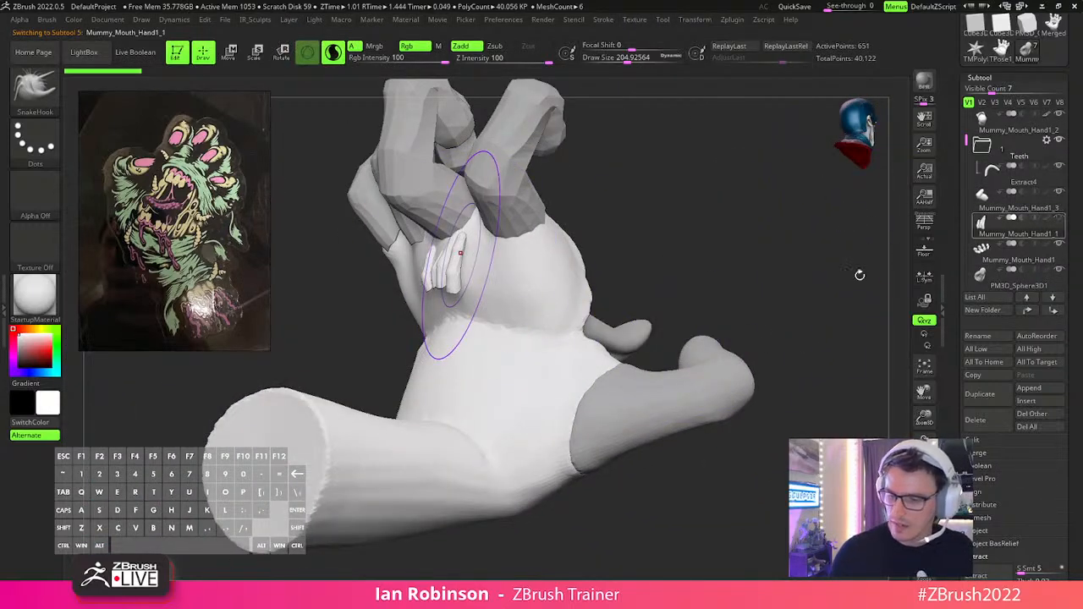
pyautogui.keyDown('alt'); pyautogui.click(525, 273); pyautogui.keyUp('alt')
pyautogui.moveTo(771, 230)
pyautogui.keyDown('alt'); pyautogui.mouseDown()
pyautogui.moveTo(699, 276)
pyautogui.moveTo(680, 274)
pyautogui.moveTo(679, 251)
pyautogui.moveTo(676, 267)
pyautogui.mouseUp(); pyautogui.keyUp('alt')
# Set up the Standard brush with the DragDot stroke and Alpha 08.
pyautogui.press('s')
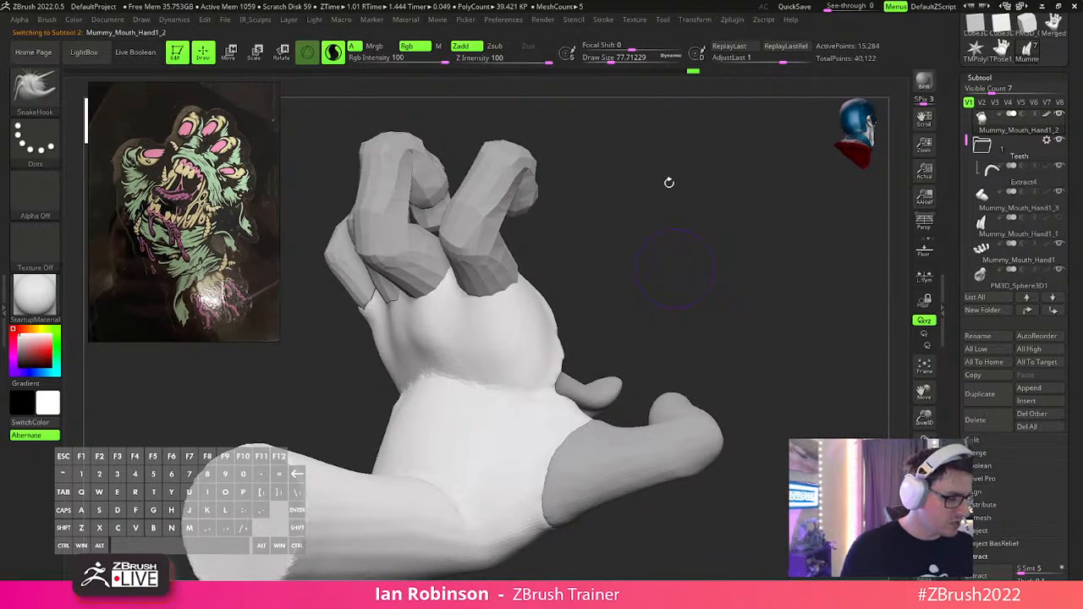
pyautogui.moveTo(689, 196); pyautogui.dragTo(689, 201)
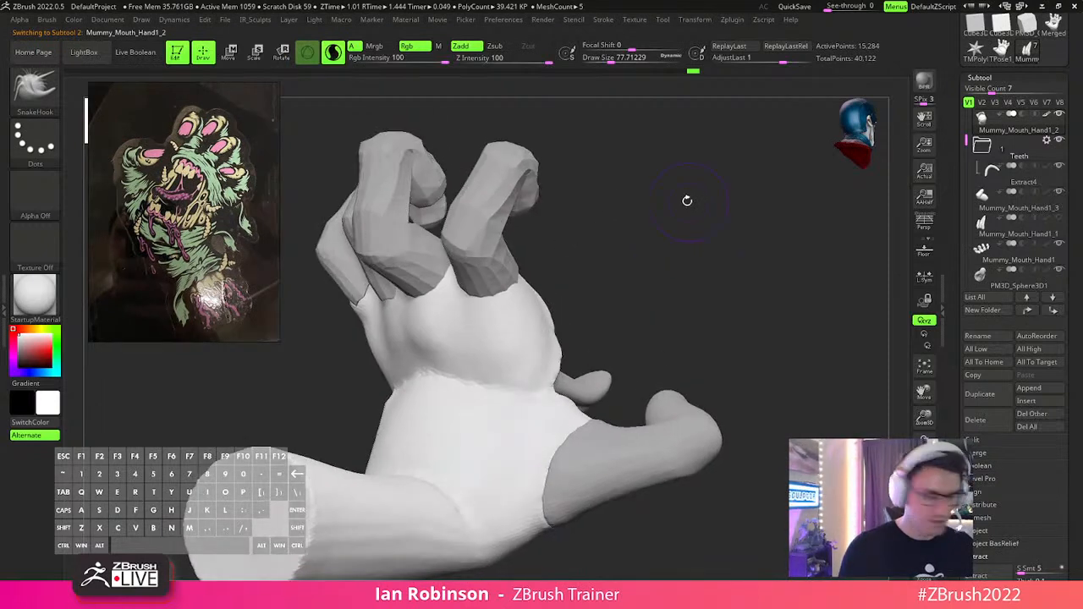
pyautogui.press('b')
pyautogui.press('s')
pyautogui.press('t')
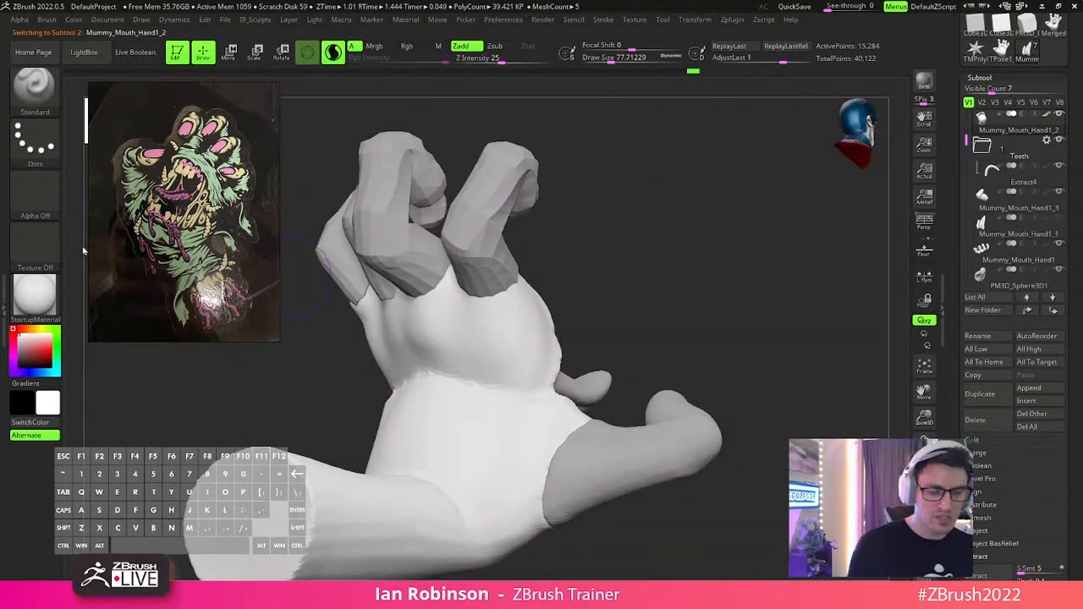
pyautogui.click(51, 165)
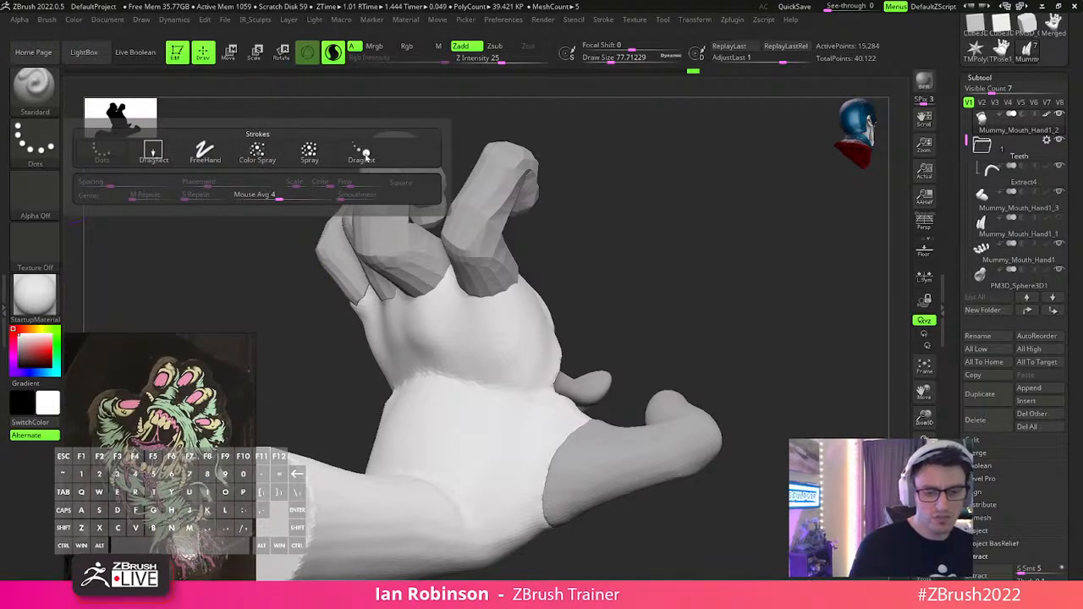
pyautogui.click(362, 153)
pyautogui.click(35, 193)
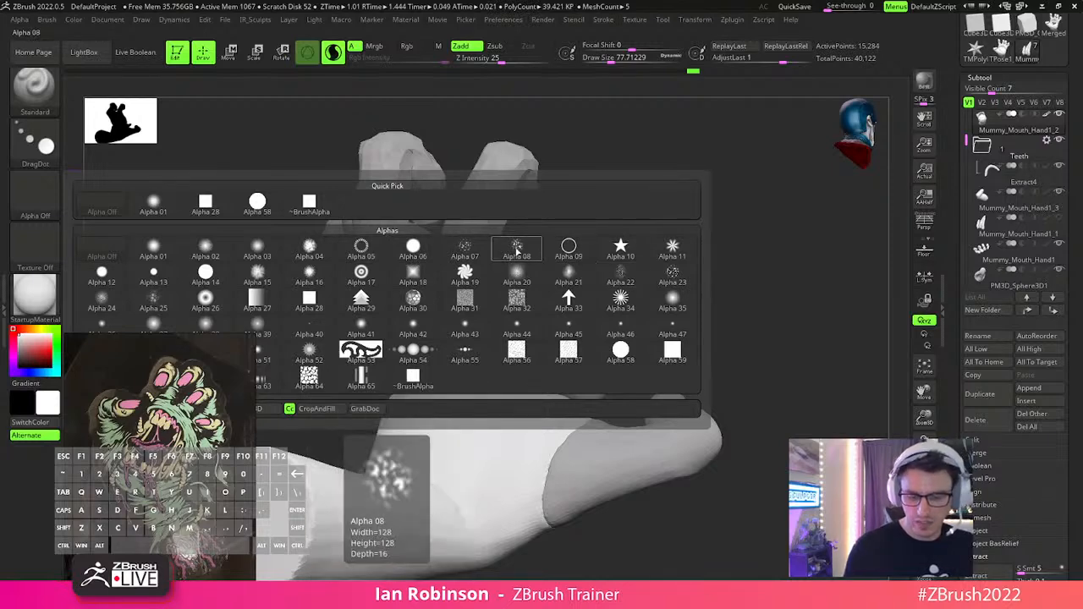
pyautogui.click(517, 250)
# Stamp the alpha's bumpy texture on the back of the hand at a draw size of about 40 and Z Intensity 59, undoing earlier test stamps.
pyautogui.press('s')
pyautogui.moveTo(555, 347)
pyautogui.mouseDown()
pyautogui.moveTo(548, 360)
pyautogui.moveTo(564, 341)
pyautogui.mouseUp()
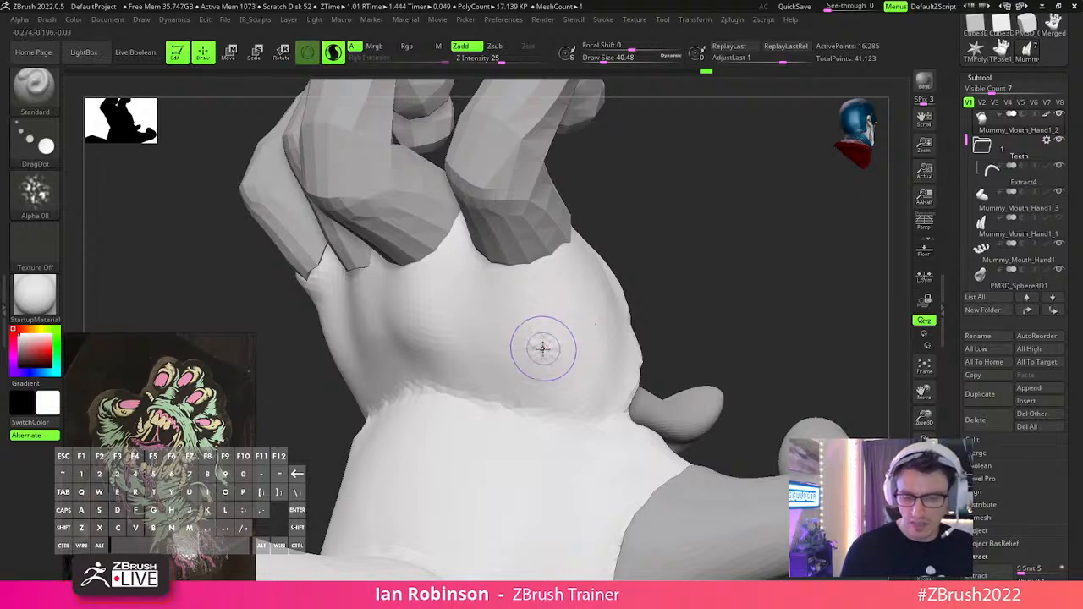
pyautogui.press('space')
pyautogui.moveTo(690, 322); pyautogui.dragTo(728, 322)
pyautogui.moveTo(510, 454); pyautogui.dragTo(513, 475)
pyautogui.hotkey('ctrl', 'z')
pyautogui.hotkey('ctrl', 'z')
pyautogui.moveTo(554, 347); pyautogui.dragTo(554, 345)
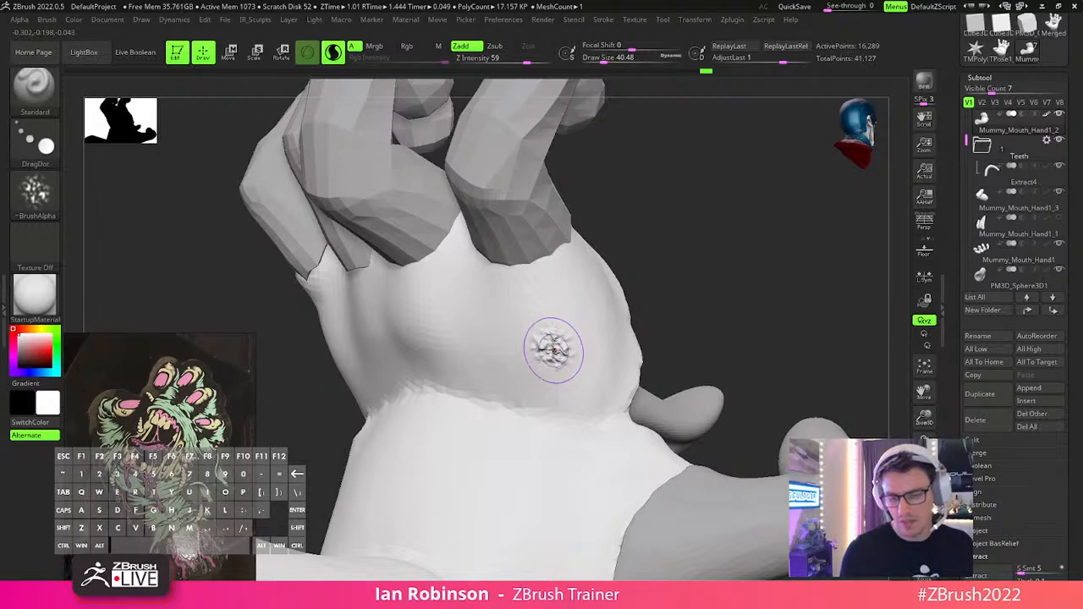
# Set the Standard brush's Focal Shift to -100 and stamp the bumpy alpha again on the back of the hand.
pyautogui.press('space')
pyautogui.moveTo(576, 363); pyautogui.dragTo(531, 363)
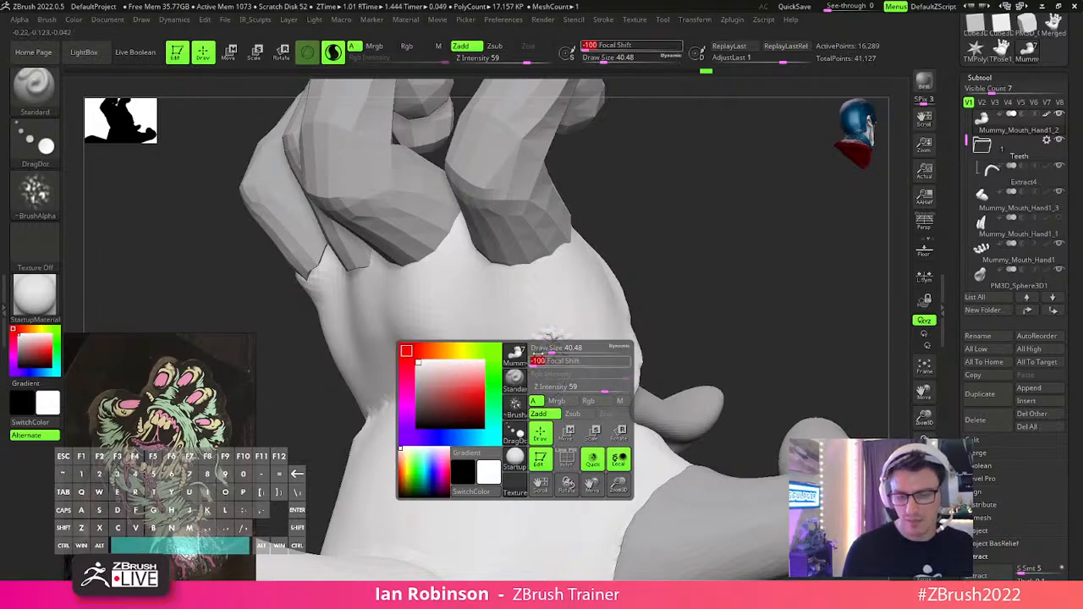
pyautogui.moveTo(479, 336); pyautogui.dragTo(481, 339)
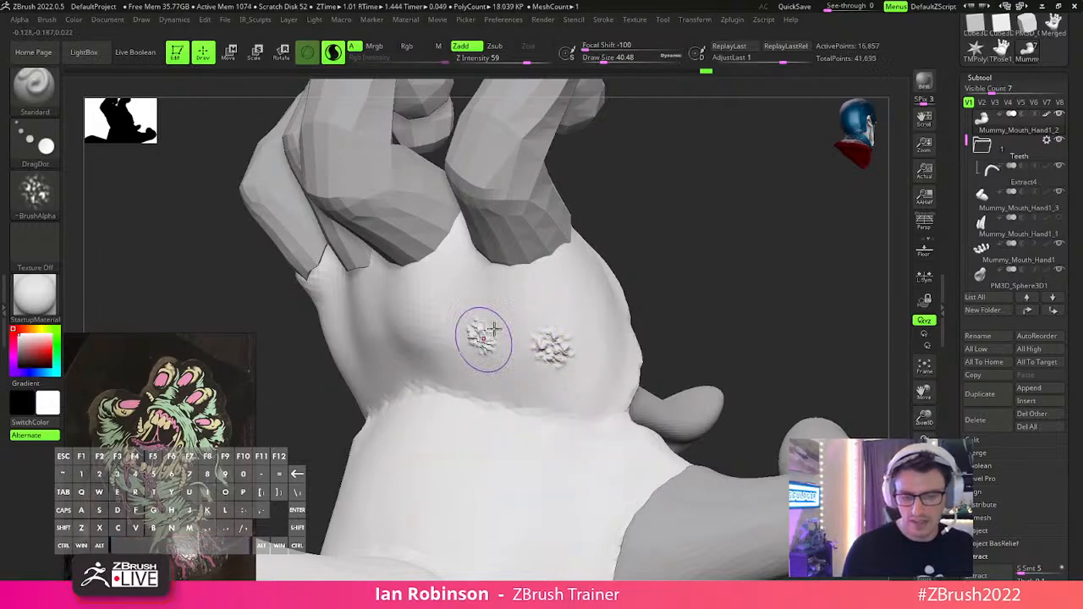
# Stamp the bumpy alpha on the back of the hand at a draw size of about 111 and undo the test stamps.
pyautogui.moveTo(616, 288); pyautogui.dragTo(619, 288)
pyautogui.press('s')
pyautogui.moveTo(482, 340); pyautogui.dragTo(496, 339)
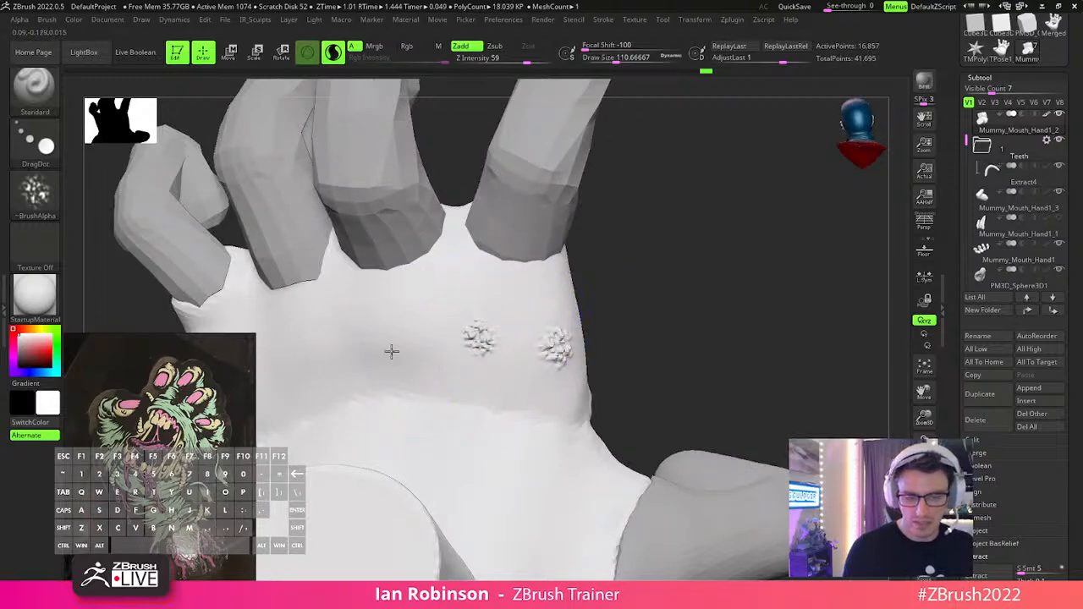
pyautogui.moveTo(394, 367); pyautogui.dragTo(389, 364)
pyautogui.moveTo(626, 292); pyautogui.dragTo(646, 312)
pyautogui.moveTo(475, 431)
pyautogui.mouseDown()
pyautogui.moveTo(479, 455)
pyautogui.moveTo(465, 437)
pyautogui.moveTo(466, 466)
pyautogui.moveTo(436, 440)
pyautogui.moveTo(495, 436)
pyautogui.moveTo(483, 440)
pyautogui.mouseUp()
pyautogui.moveTo(652, 315)
pyautogui.mouseDown()
pyautogui.moveTo(668, 309)
pyautogui.moveTo(682, 279)
pyautogui.moveTo(622, 264)
pyautogui.mouseUp()
pyautogui.hotkey('ctrl', 'z')
pyautogui.hotkey('ctrl', 'z')
# Stamp the bumpy alpha on the side of the palm at a draw size of about 43 and undo it.
pyautogui.press('s')
pyautogui.keyDown('alt'); pyautogui.moveTo(635, 257); pyautogui.dragTo(530, 258, button='right'); pyautogui.keyUp('alt')
pyautogui.press('s')
pyautogui.moveTo(527, 230)
pyautogui.mouseDown()
pyautogui.moveTo(558, 230)
pyautogui.moveTo(525, 255)
pyautogui.moveTo(495, 255)
pyautogui.moveTo(529, 220)
pyautogui.moveTo(548, 227)
pyautogui.moveTo(548, 201)
pyautogui.mouseUp()
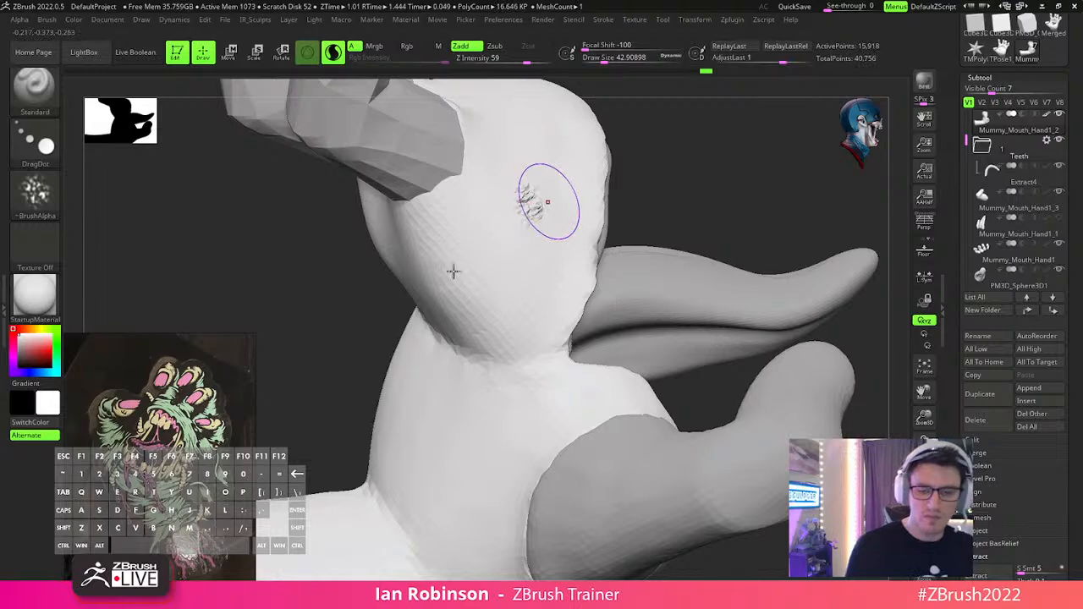
pyautogui.hotkey('ctrl', 'z')
# Switch the brush to Alpha 58 and stamp test discs on the side and back of the hand, undoing them.
pyautogui.click(35, 193)
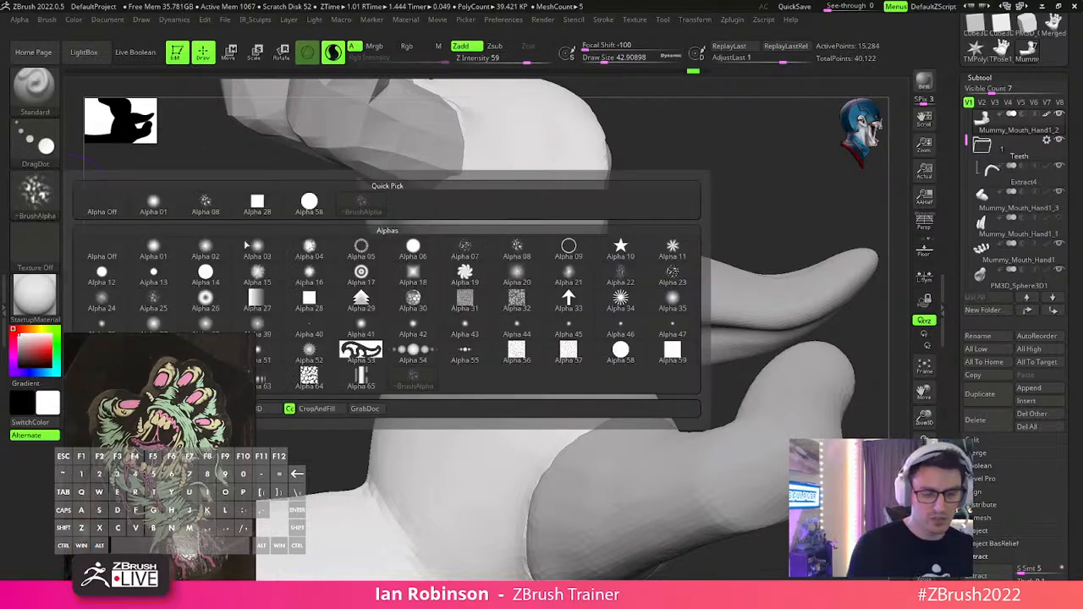
pyautogui.click(308, 204)
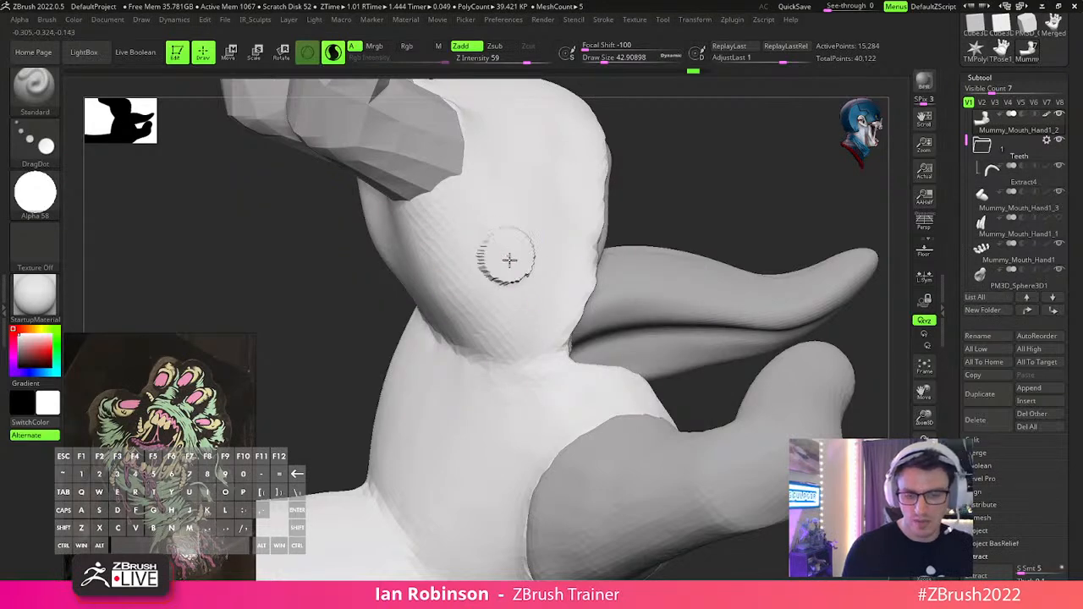
pyautogui.moveTo(508, 259); pyautogui.dragTo(510, 245)
pyautogui.hotkey('ctrl', 'z')
pyautogui.moveTo(447, 254)
pyautogui.mouseDown()
pyautogui.moveTo(457, 257)
pyautogui.moveTo(447, 252)
pyautogui.mouseUp()
pyautogui.moveTo(709, 198); pyautogui.dragTo(615, 310)
pyautogui.hotkey('ctrl', 'z')
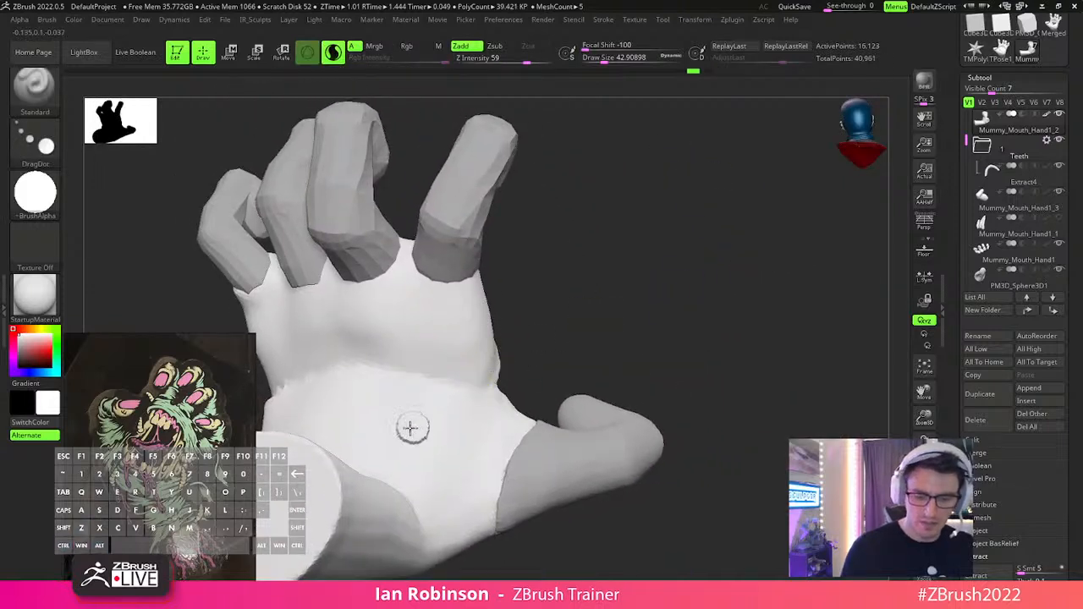
pyautogui.moveTo(429, 440); pyautogui.dragTo(373, 394)
pyautogui.hotkey('ctrl', 'z')
# Increase the draw size, stamp a larger disc on the back of the hand and undo it.
pyautogui.press('s')
pyautogui.moveTo(607, 302); pyautogui.dragTo(623, 302)
pyautogui.moveTo(435, 444)
pyautogui.mouseDown()
pyautogui.moveTo(441, 458)
pyautogui.moveTo(387, 442)
pyautogui.moveTo(411, 363)
pyautogui.moveTo(432, 411)
pyautogui.moveTo(362, 381)
pyautogui.moveTo(367, 391)
pyautogui.mouseUp()
pyautogui.moveTo(550, 347)
pyautogui.mouseDown()
pyautogui.moveTo(638, 333)
pyautogui.moveTo(660, 264)
pyautogui.moveTo(650, 229)
pyautogui.moveTo(646, 255)
pyautogui.mouseUp()
pyautogui.hotkey('ctrl', 'z')
# Switch to the DragRect stroke at a draw size of about 38 and pull out disc stamps on the palm's side, undoing each one.
pyautogui.press('s')
pyautogui.click(58, 154)
pyautogui.click(157, 152)
pyautogui.keyDown('alt'); pyautogui.moveTo(636, 217); pyautogui.dragTo(652, 284); pyautogui.keyUp('alt')
pyautogui.moveTo(467, 333); pyautogui.dragTo(472, 459)
pyautogui.hotkey('ctrl', 'z')
pyautogui.moveTo(472, 272)
pyautogui.mouseDown()
pyautogui.moveTo(483, 406)
pyautogui.moveTo(490, 389)
pyautogui.mouseUp()
pyautogui.hotkey('ctrl', 'z')
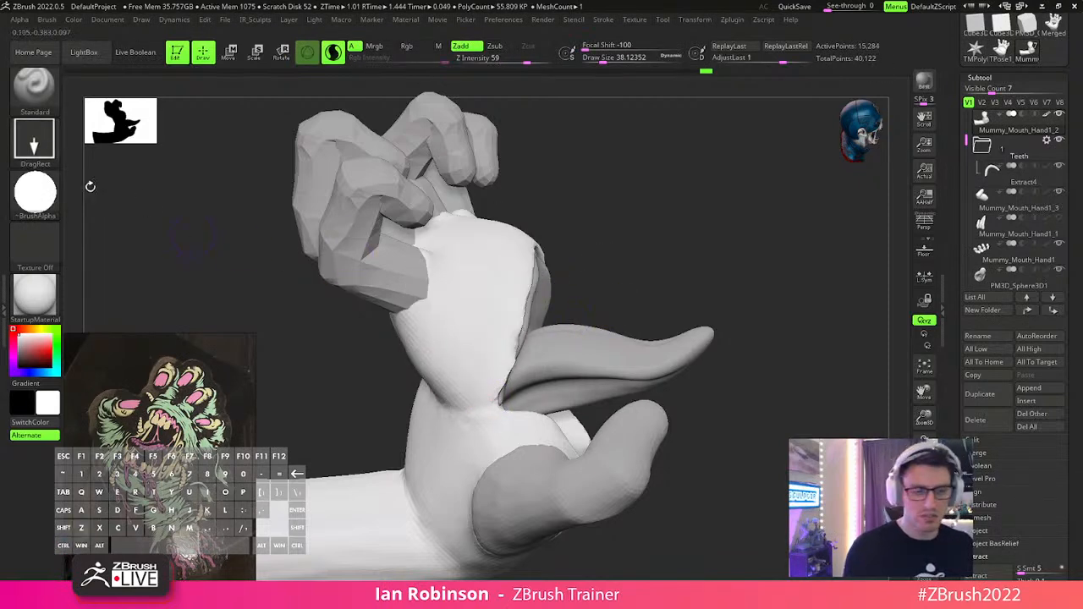
# Return to the DragDot stroke and place small disc stamps on the side of the palm, undoing them.
pyautogui.click(34, 140)
pyautogui.click(358, 150)
pyautogui.keyDown('ctrl'); pyautogui.moveTo(578, 211); pyautogui.dragTo(579, 282, button='right'); pyautogui.keyUp('ctrl')
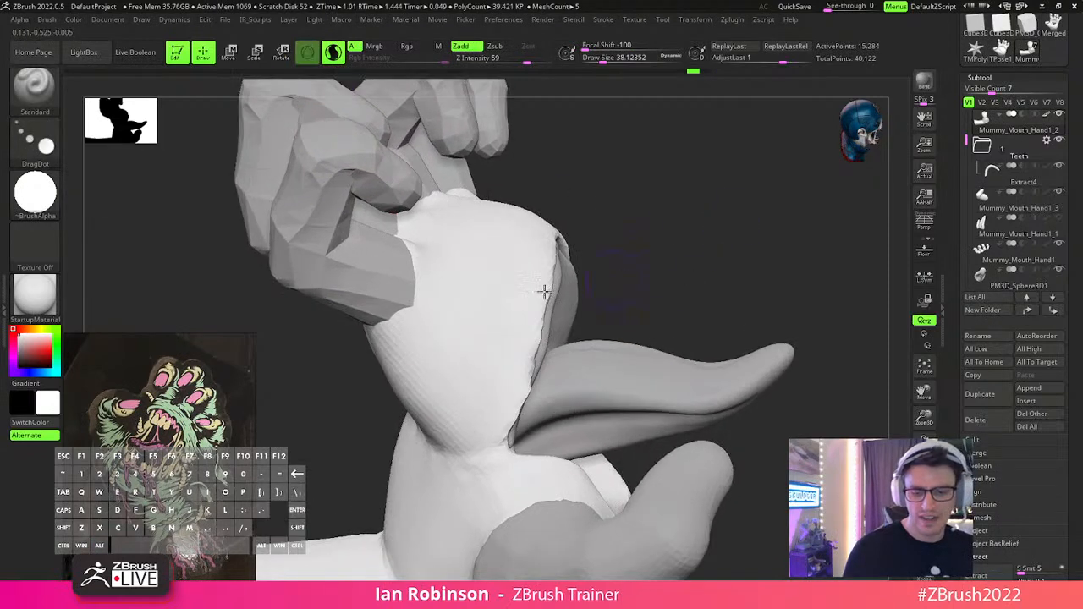
pyautogui.moveTo(472, 307)
pyautogui.mouseDown()
pyautogui.moveTo(471, 324)
pyautogui.moveTo(448, 326)
pyautogui.moveTo(506, 240)
pyautogui.moveTo(468, 298)
pyautogui.mouseUp()
pyautogui.moveTo(496, 358); pyautogui.dragTo(468, 359)
pyautogui.hotkey('ctrl', 'z')
pyautogui.hotkey('ctrl', 'z')
# Stamp large discs around the palm at a draw size of about 92, inspect them from the front and undo them.
pyautogui.press('s')
pyautogui.moveTo(474, 279)
pyautogui.mouseDown()
pyautogui.moveTo(507, 279)
pyautogui.moveTo(489, 277)
pyautogui.moveTo(484, 297)
pyautogui.moveTo(499, 252)
pyautogui.mouseUp()
pyautogui.moveTo(461, 391)
pyautogui.mouseDown()
pyautogui.moveTo(445, 387)
pyautogui.moveTo(458, 382)
pyautogui.mouseUp()
pyautogui.moveTo(714, 263)
pyautogui.mouseDown()
pyautogui.moveTo(483, 350)
pyautogui.moveTo(567, 269)
pyautogui.moveTo(588, 274)
pyautogui.moveTo(580, 285)
pyautogui.moveTo(562, 270)
pyautogui.mouseUp()
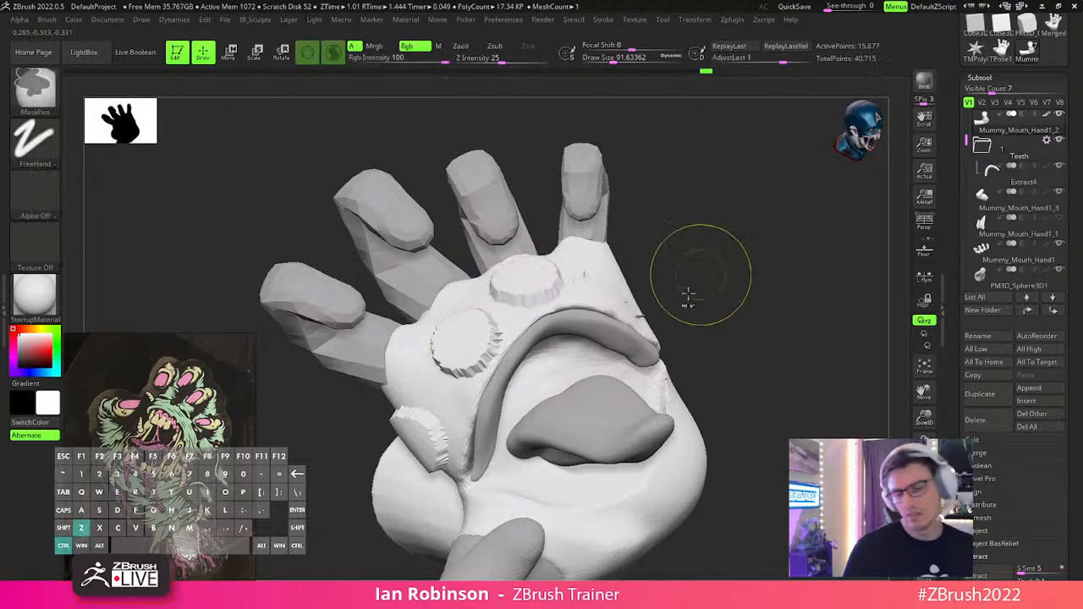
pyautogui.moveTo(720, 331); pyautogui.dragTo(765, 344)
# Reduce the Standard brush's draw size to about 26 and frame the hand in view.
pyautogui.press('s')
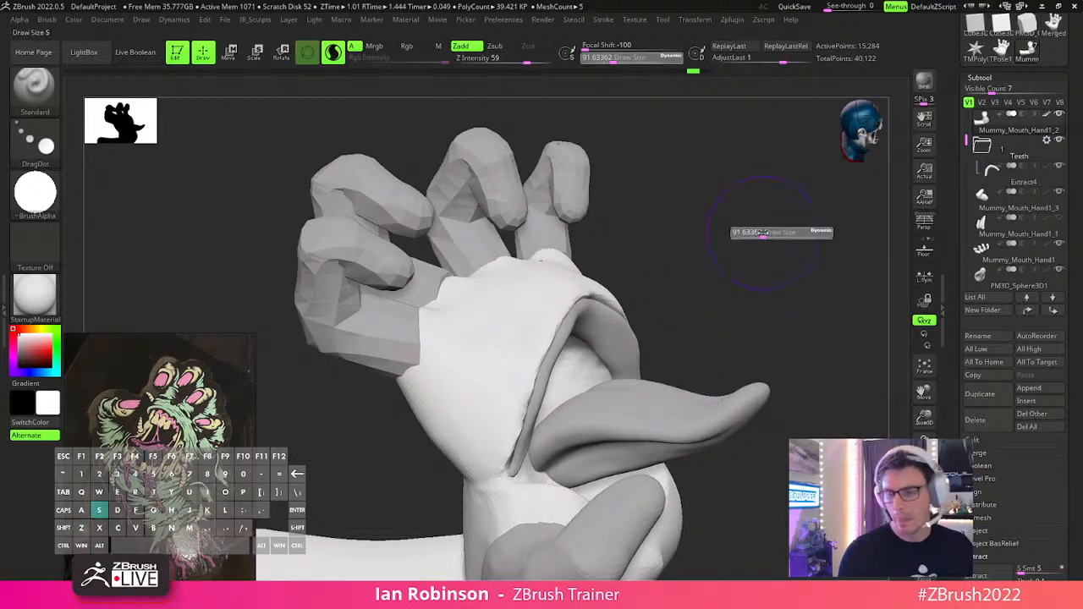
pyautogui.moveTo(754, 238); pyautogui.dragTo(748, 238)
pyautogui.press('f')
pyautogui.moveTo(735, 228)
pyautogui.mouseDown()
pyautogui.moveTo(719, 225)
pyautogui.moveTo(736, 245)
pyautogui.moveTo(715, 295)
pyautogui.mouseUp()
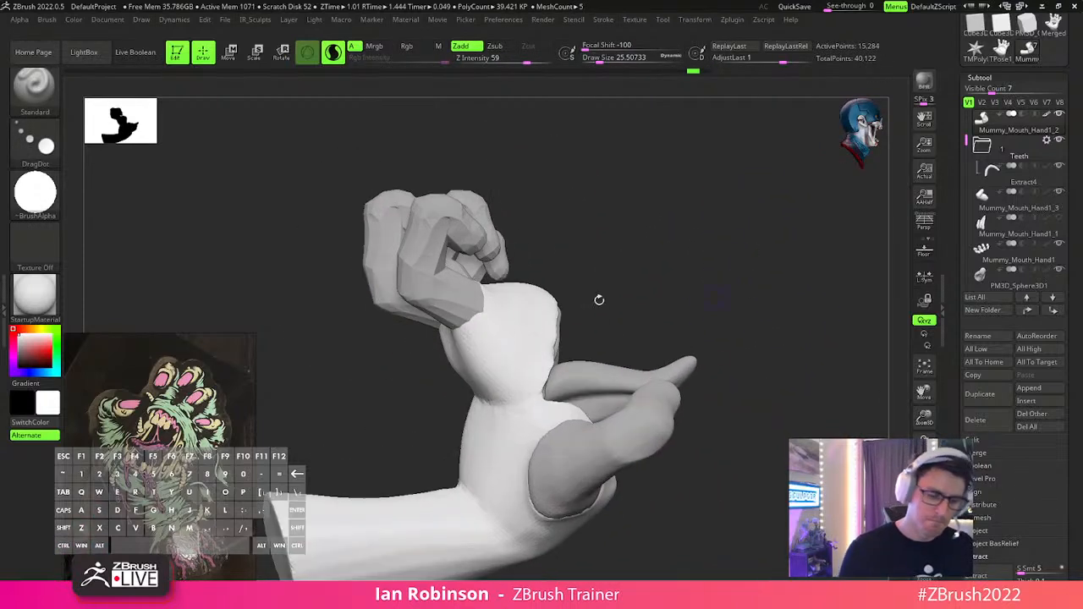
pyautogui.moveTo(333, 330); pyautogui.dragTo(722, 313)
# Switch to the Move brush at a draw size of about 115 and adjust the shape of the upper palm.
pyautogui.press('b')
pyautogui.press('m')
pyautogui.press('v')
pyautogui.press('s')
pyautogui.moveTo(599, 246)
pyautogui.mouseDown()
pyautogui.moveTo(663, 272)
pyautogui.moveTo(709, 269)
pyautogui.mouseUp()
pyautogui.moveTo(464, 311)
pyautogui.mouseDown()
pyautogui.moveTo(461, 294)
pyautogui.moveTo(434, 297)
pyautogui.mouseUp()
pyautogui.moveTo(584, 309); pyautogui.dragTo(471, 306)
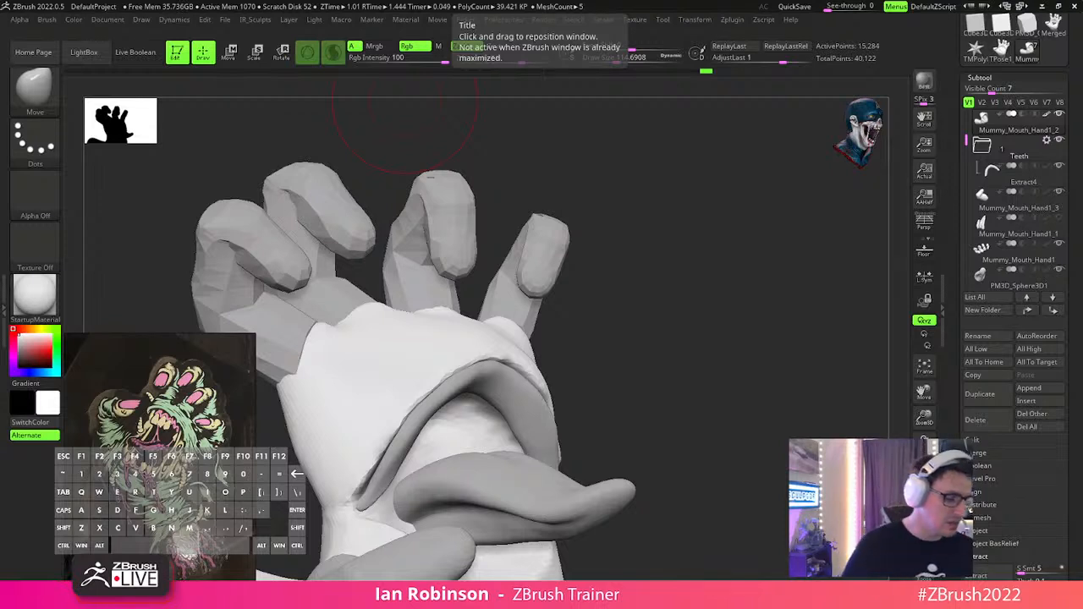
# Open the list of ZBrush plugins.
pyautogui.press('i')
pyautogui.press('x')
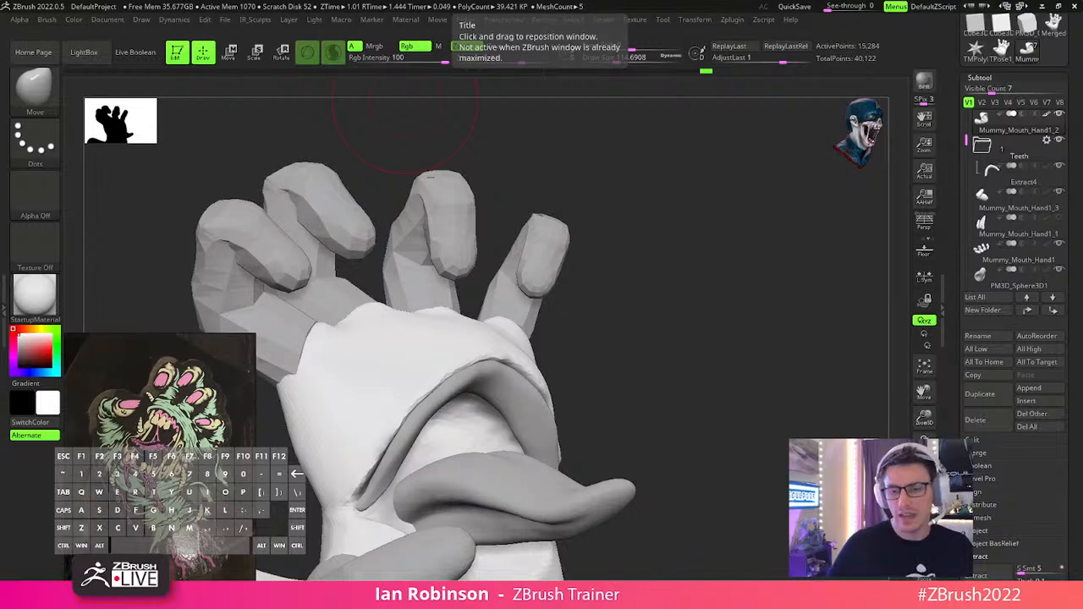
pyautogui.click(736, 20)
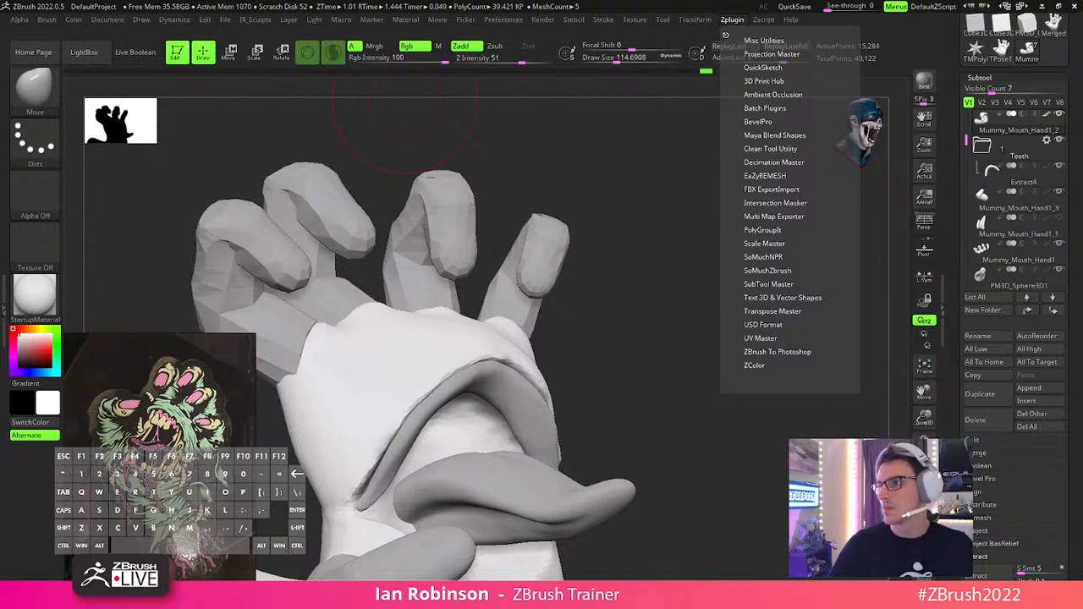
# Switch to the Chrome browser, maximize the Pixologic Resource Center and look through its Downloads page.
pyautogui.moveTo(0, 313); pyautogui.dragTo(531, 17)
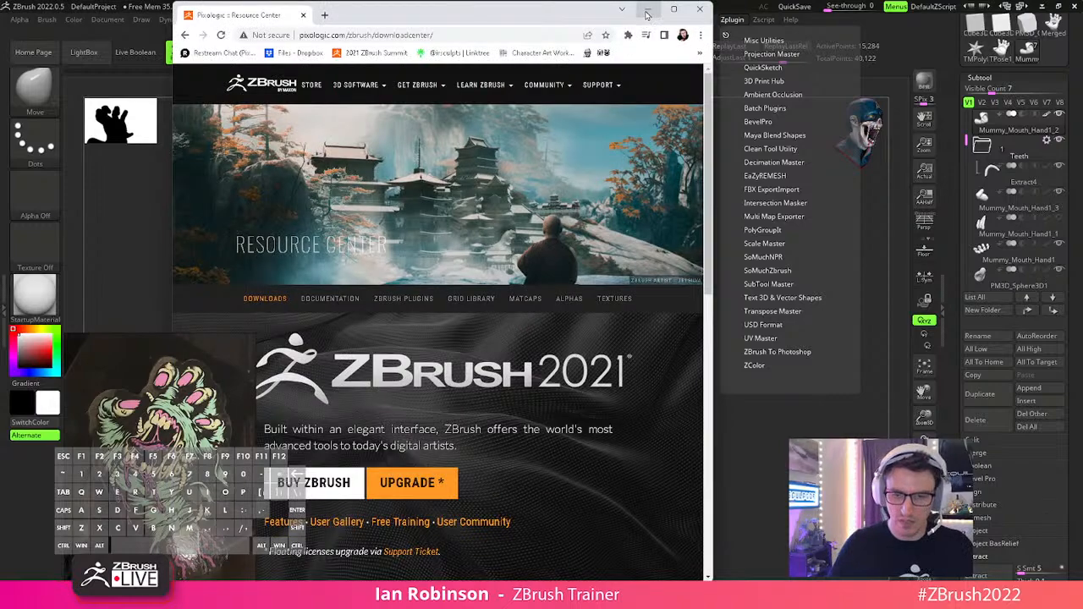
pyautogui.doubleClick(664, 17)
pyautogui.scroll(-6, 526, 371)
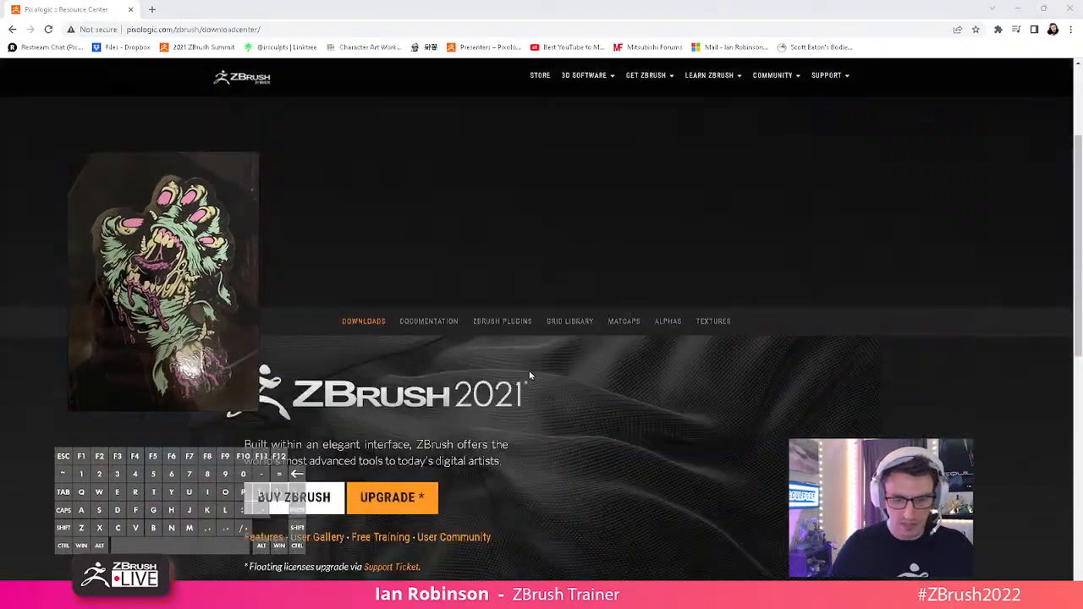
pyautogui.scroll(-3, 515, 252)
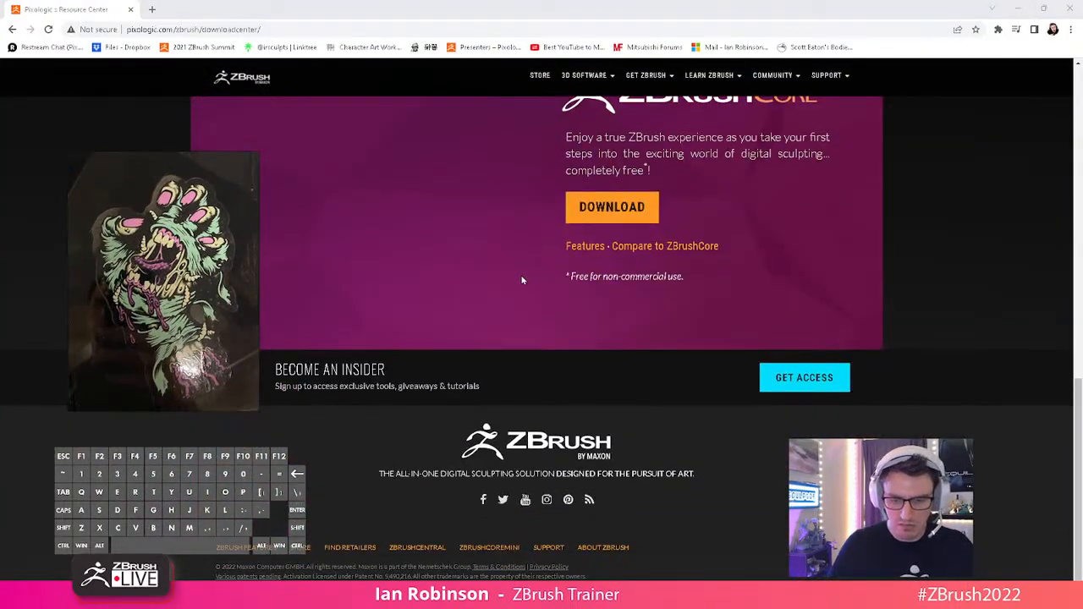
pyautogui.scroll(4, 520, 279)
pyautogui.scroll(3, 519, 287)
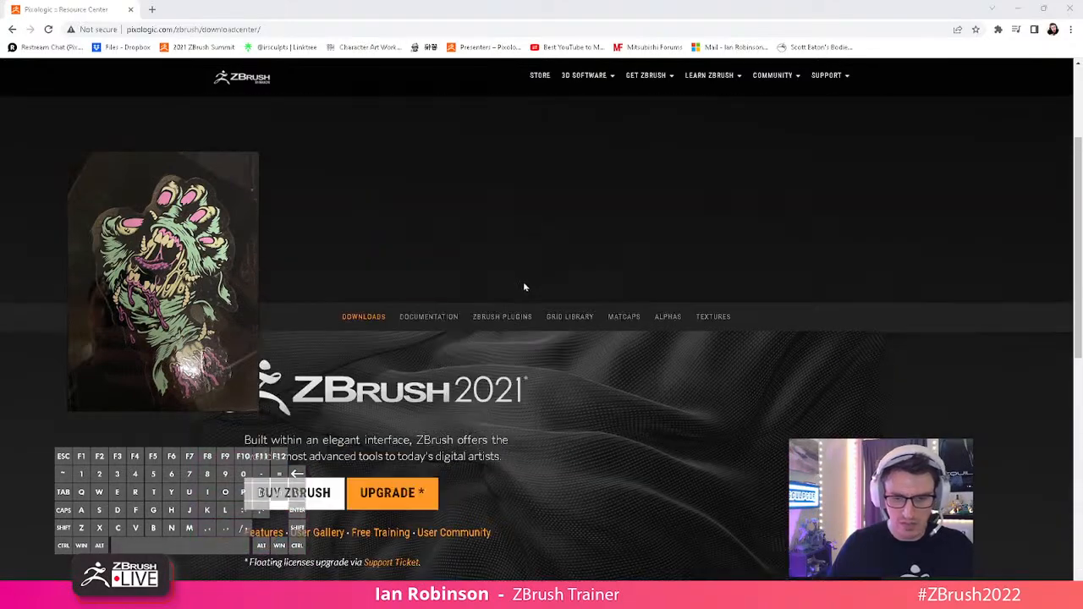
# Open the ZBrush Plugins page of the download center and look through the bundled and additional plugins.
pyautogui.click(524, 321)
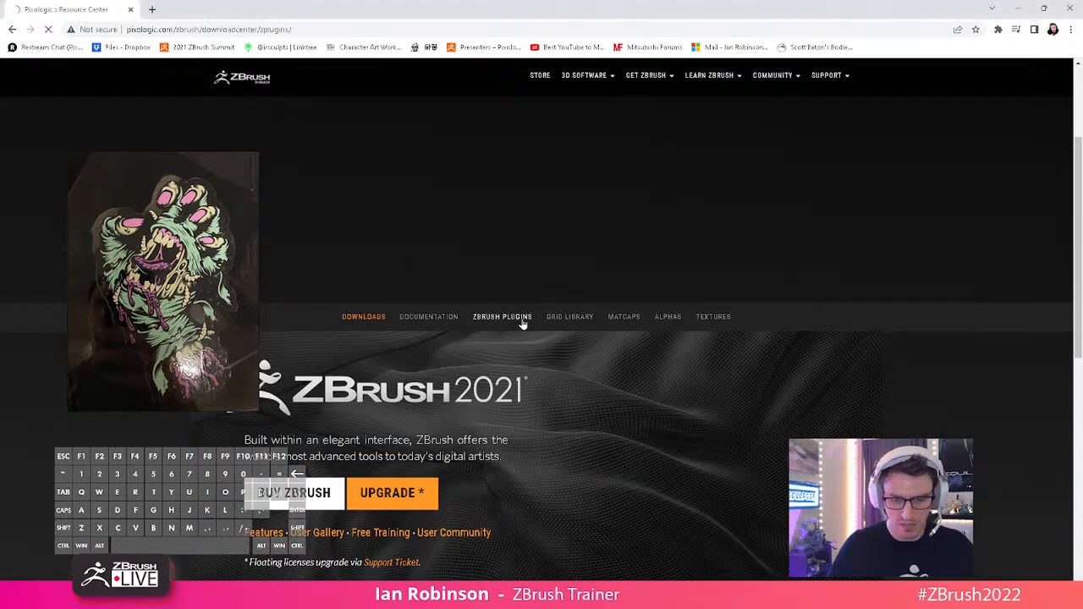
pyautogui.scroll(-10, 525, 324)
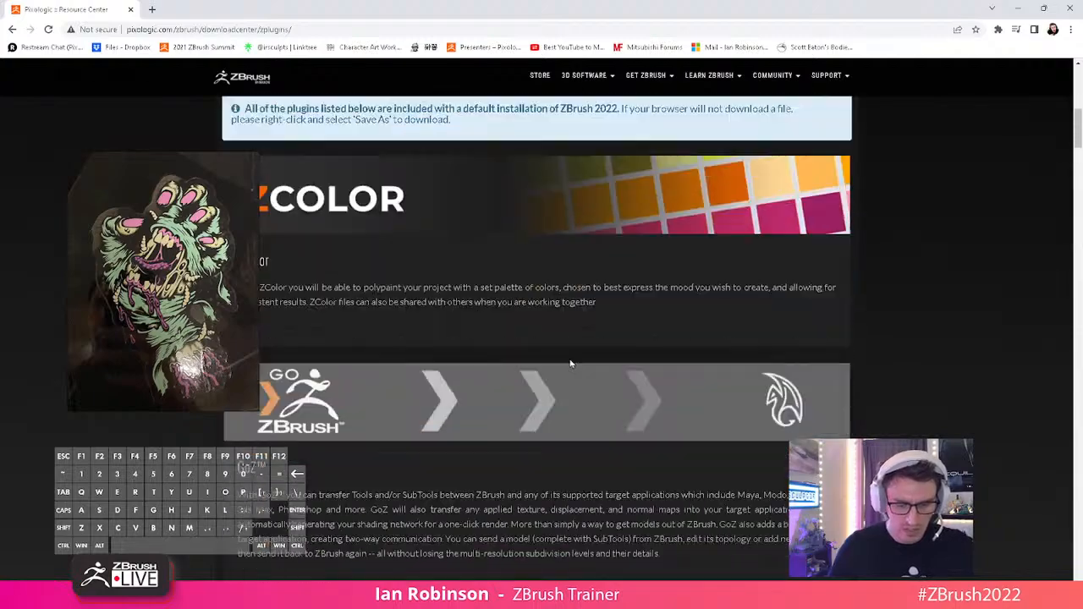
pyautogui.scroll(-10, 579, 354)
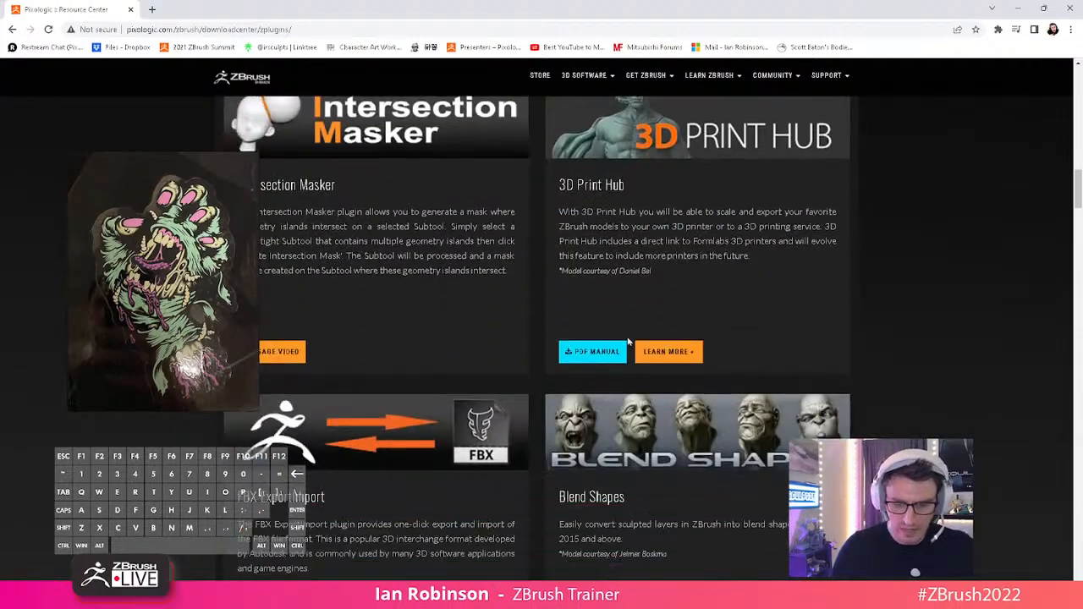
pyautogui.scroll(-10, 620, 329)
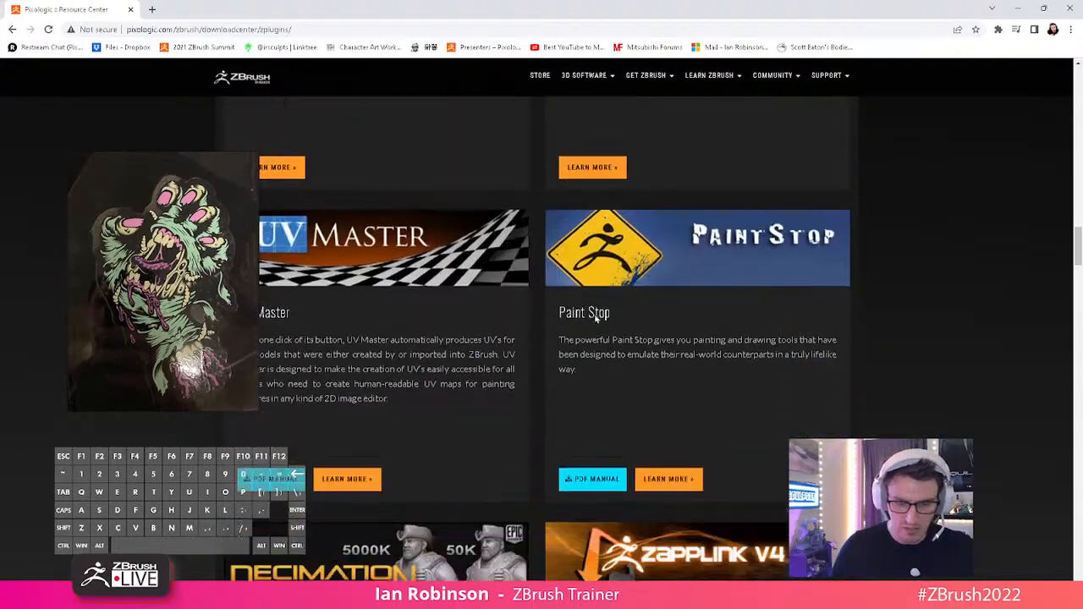
pyautogui.scroll(-10, 612, 329)
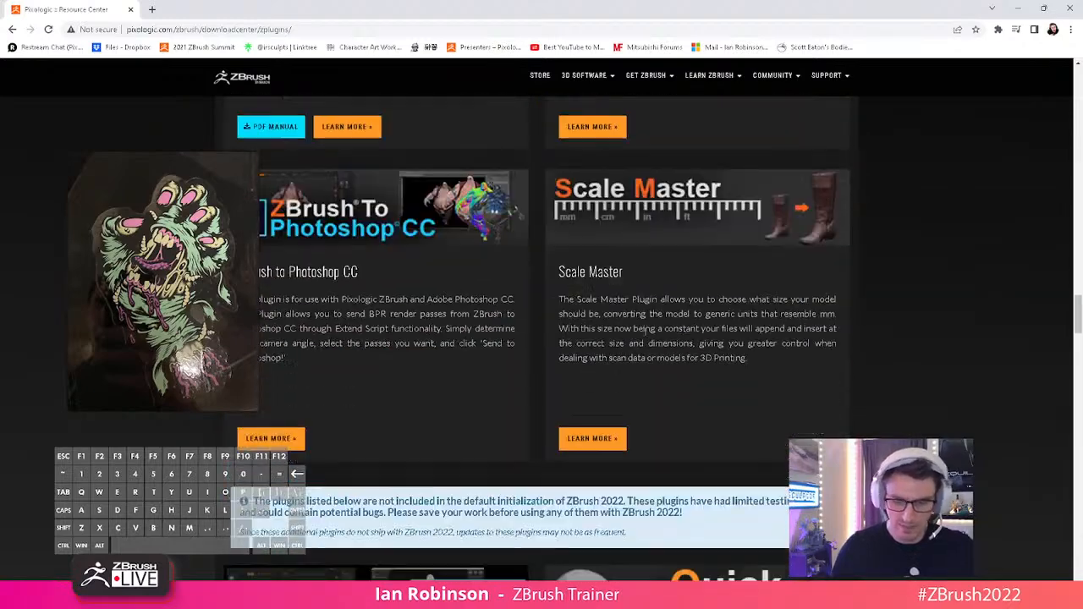
pyautogui.scroll(-1, 654, 339)
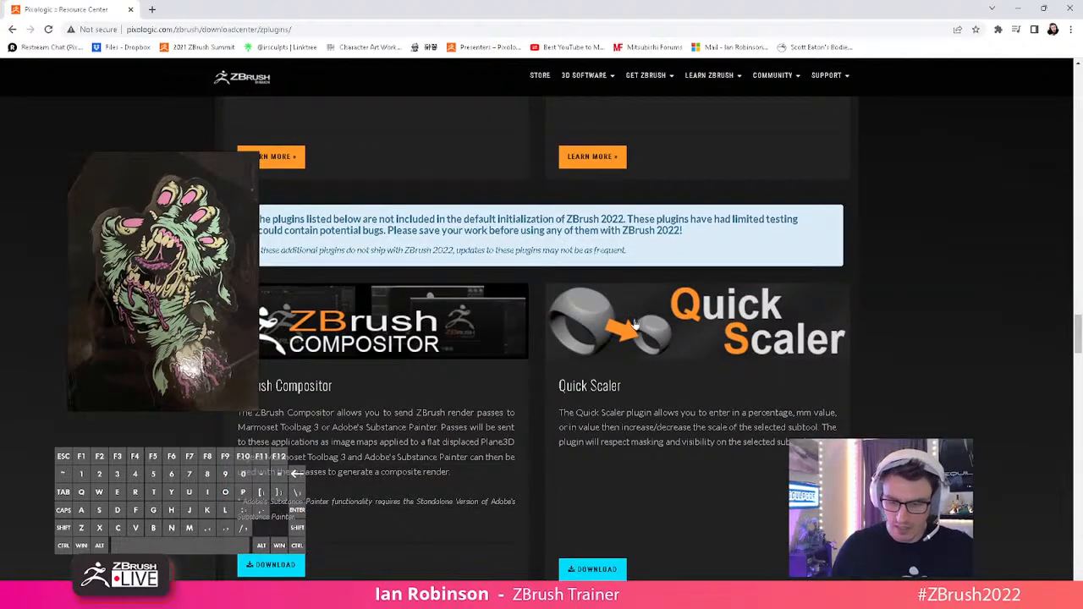
pyautogui.scroll(-7, 633, 324)
pyautogui.scroll(-7, 632, 322)
pyautogui.scroll(-6, 649, 318)
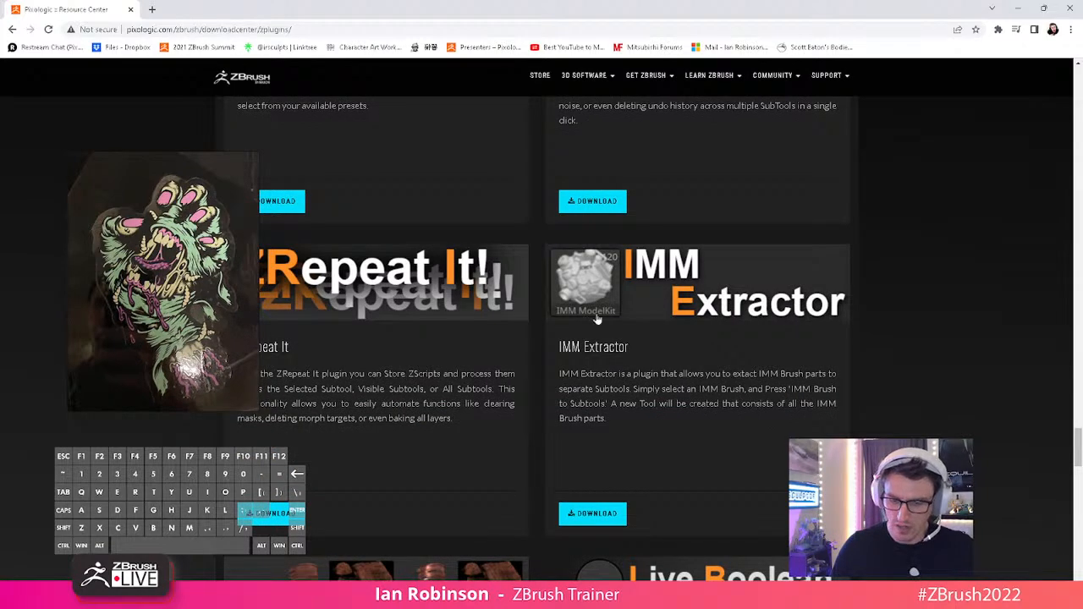
pyautogui.scroll(-9, 668, 360)
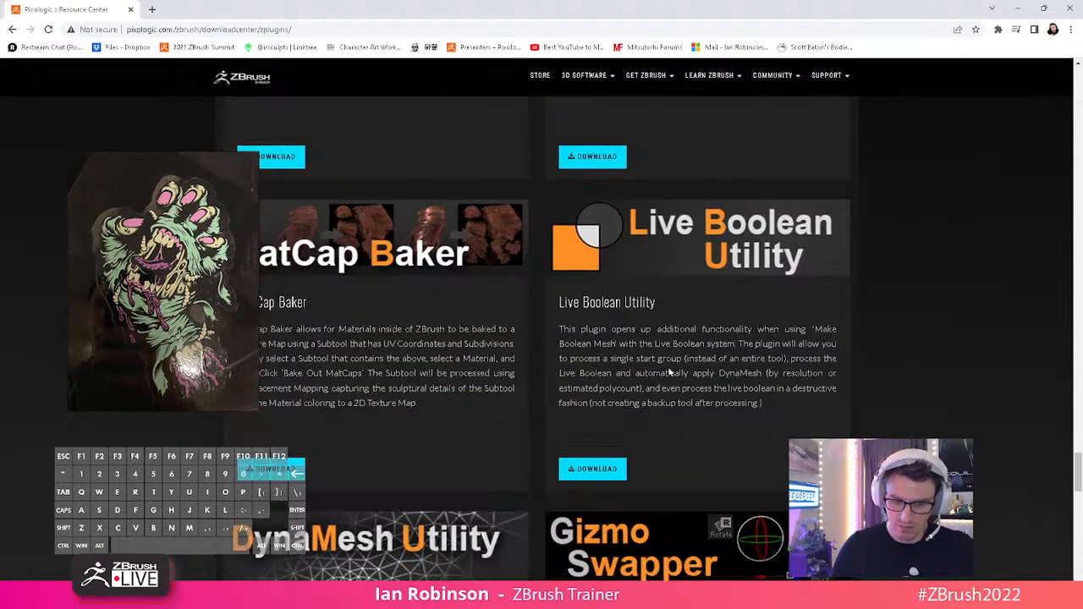
pyautogui.scroll(-5, 672, 375)
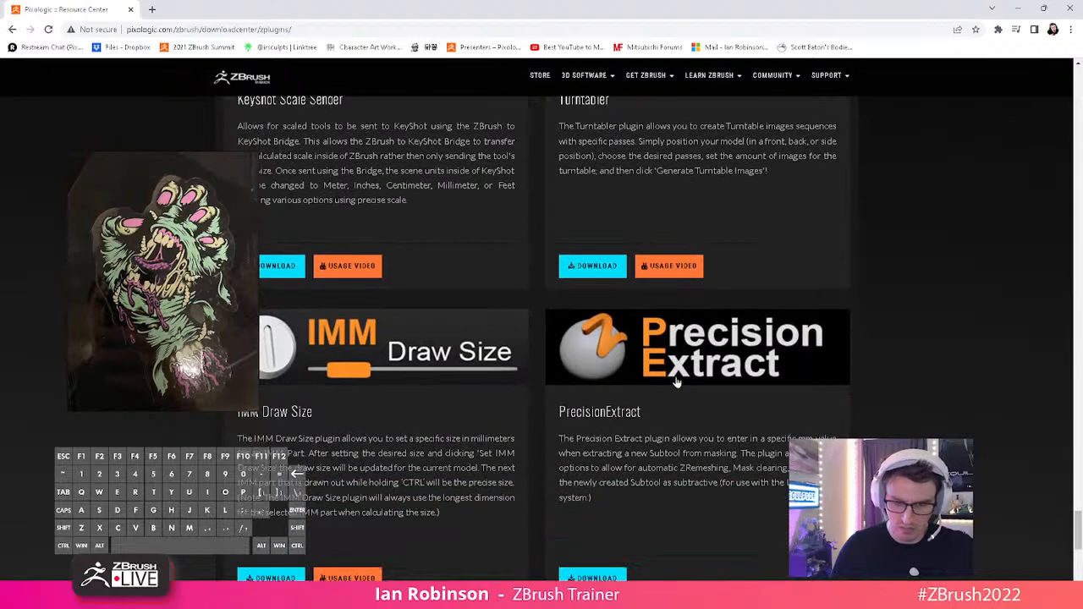
pyautogui.scroll(-1, 674, 381)
# Restore the browser to a smaller window, find the IMM Draw Size plugin in the list and download it.
pyautogui.doubleClick(605, 20)
pyautogui.scroll(4, 495, 252)
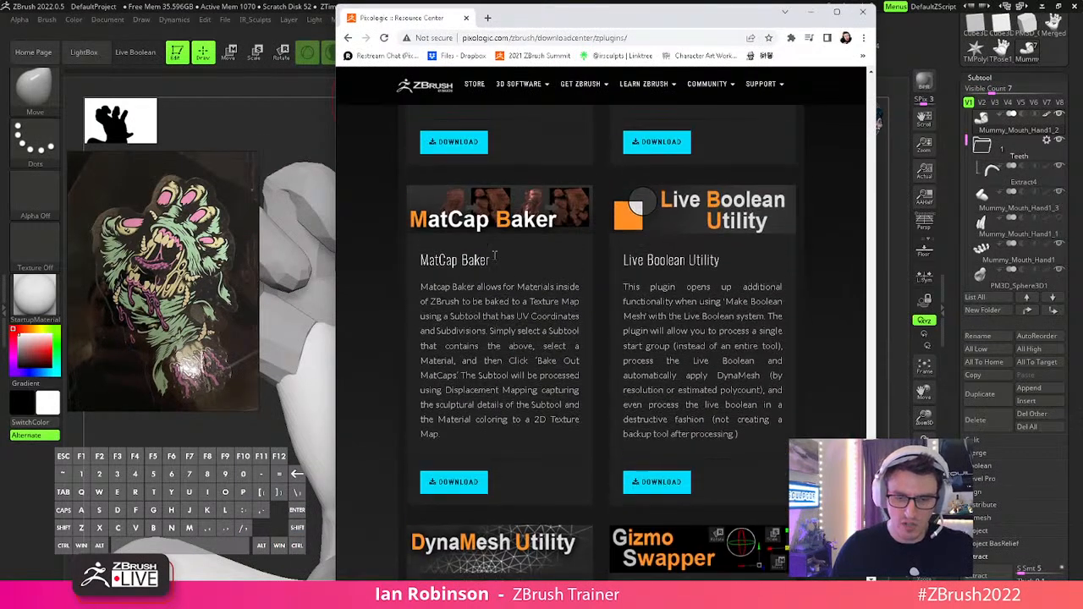
pyautogui.scroll(-5, 499, 271)
pyautogui.scroll(2, 505, 296)
pyautogui.scroll(10, 505, 296)
pyautogui.scroll(5, 497, 276)
pyautogui.scroll(-9, 497, 277)
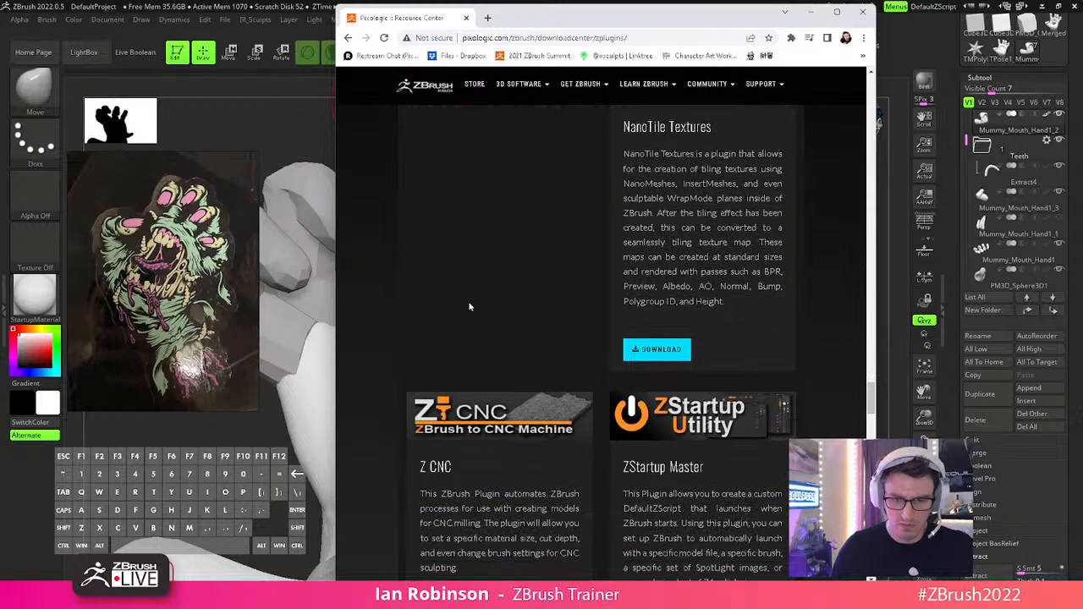
pyautogui.scroll(-7, 550, 347)
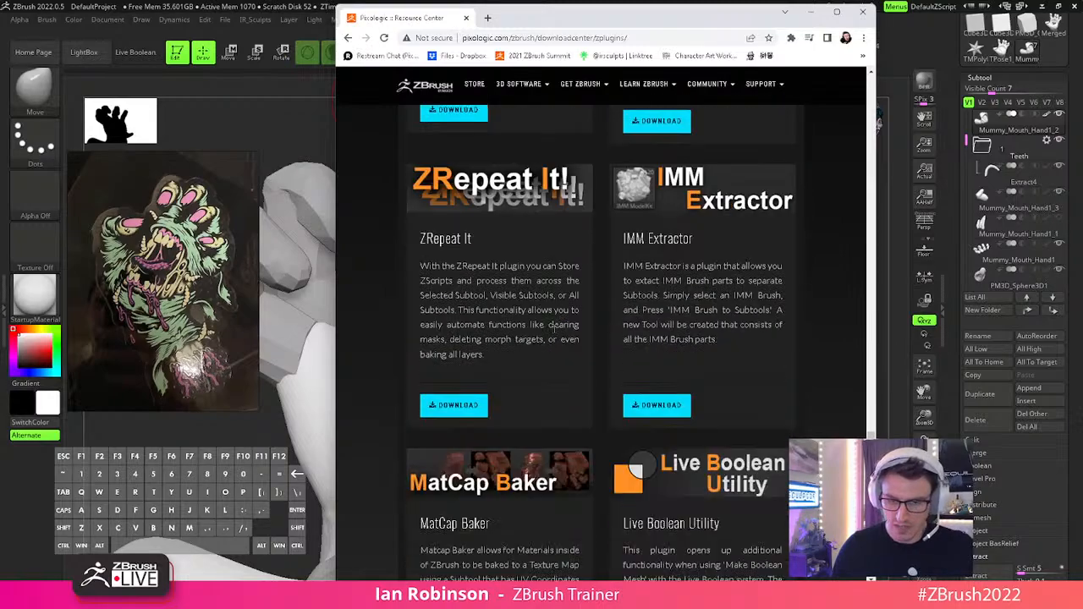
pyautogui.scroll(-8, 607, 320)
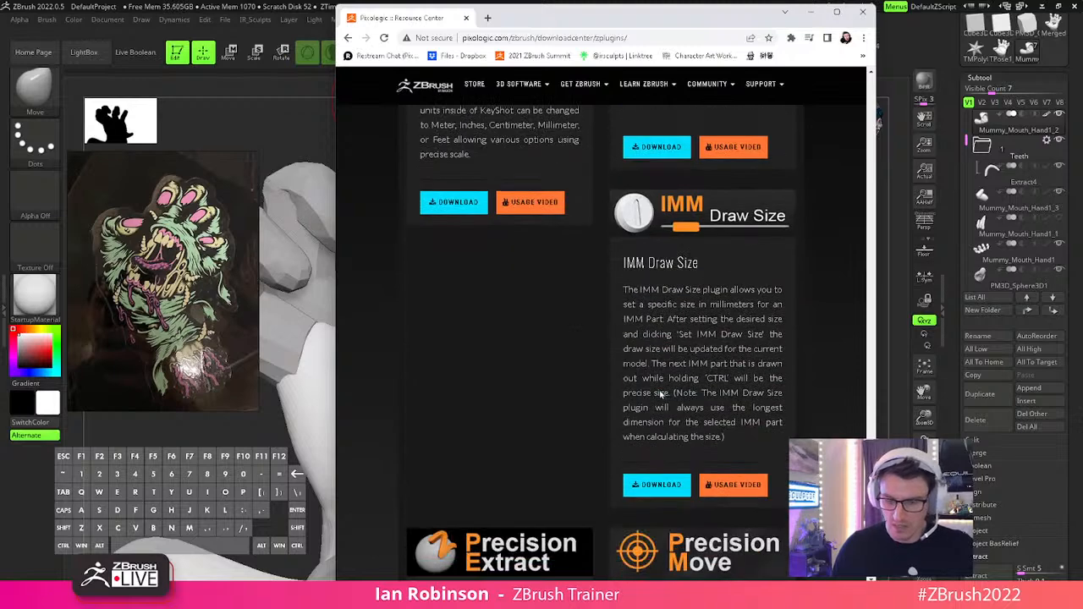
pyautogui.click(656, 484)
# Copy the web address of the plugin download page for sharing.
pyautogui.click(565, 37)
pyautogui.rightClick(565, 37)
pyautogui.click(614, 103)
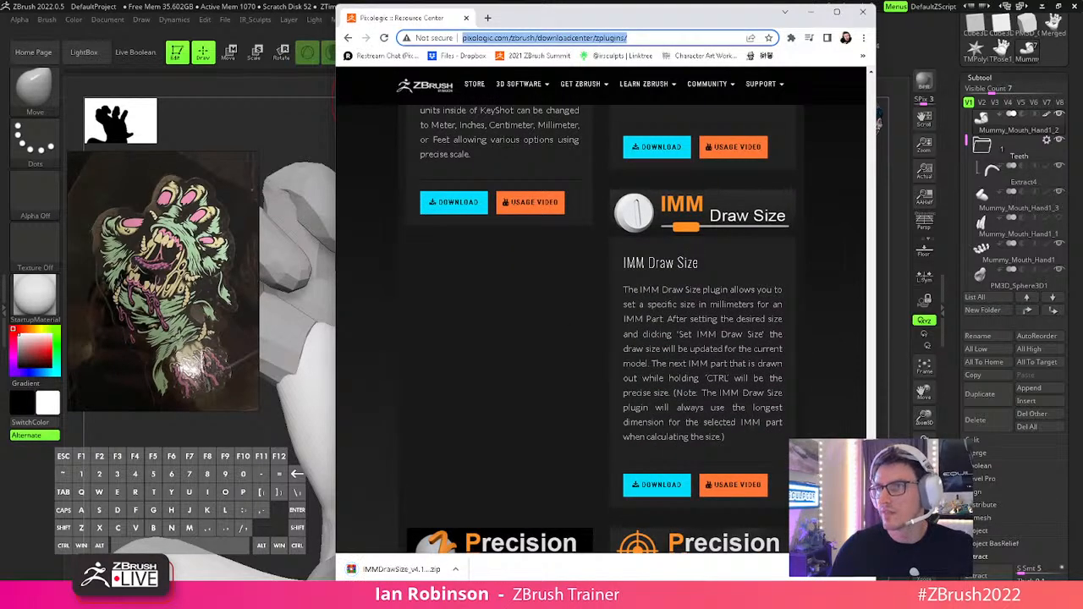
pyautogui.click(99, 63)
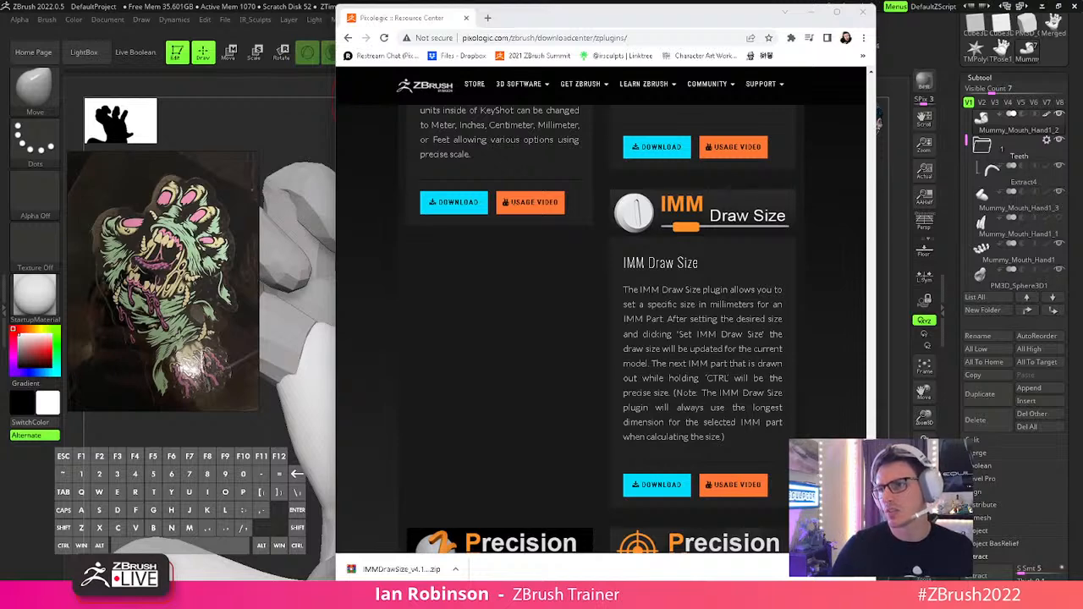
pyautogui.click(542, 38)
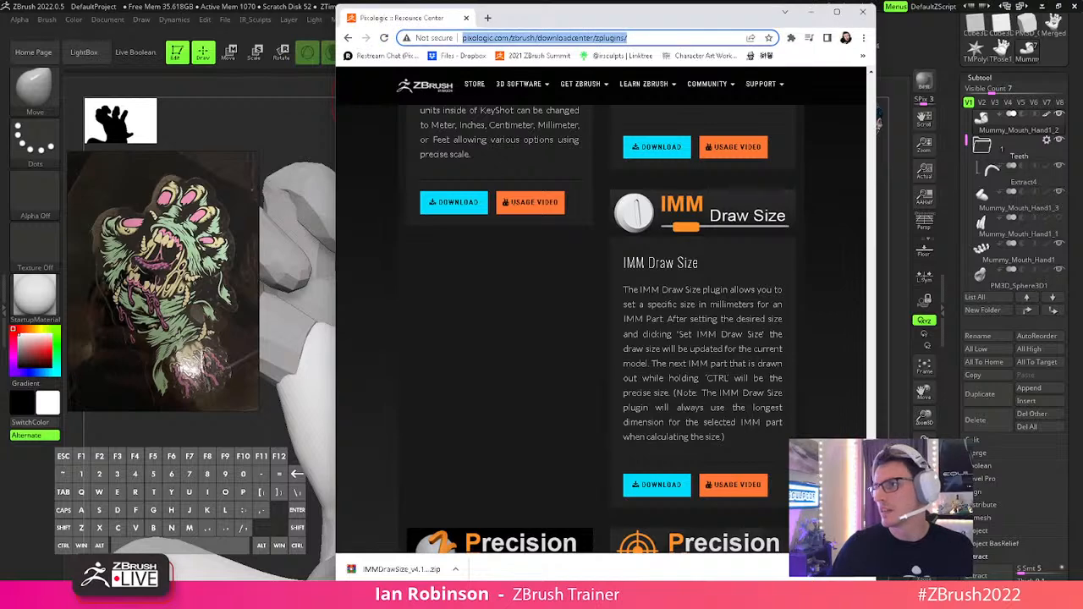
pyautogui.hotkey('alt', 'Tab')
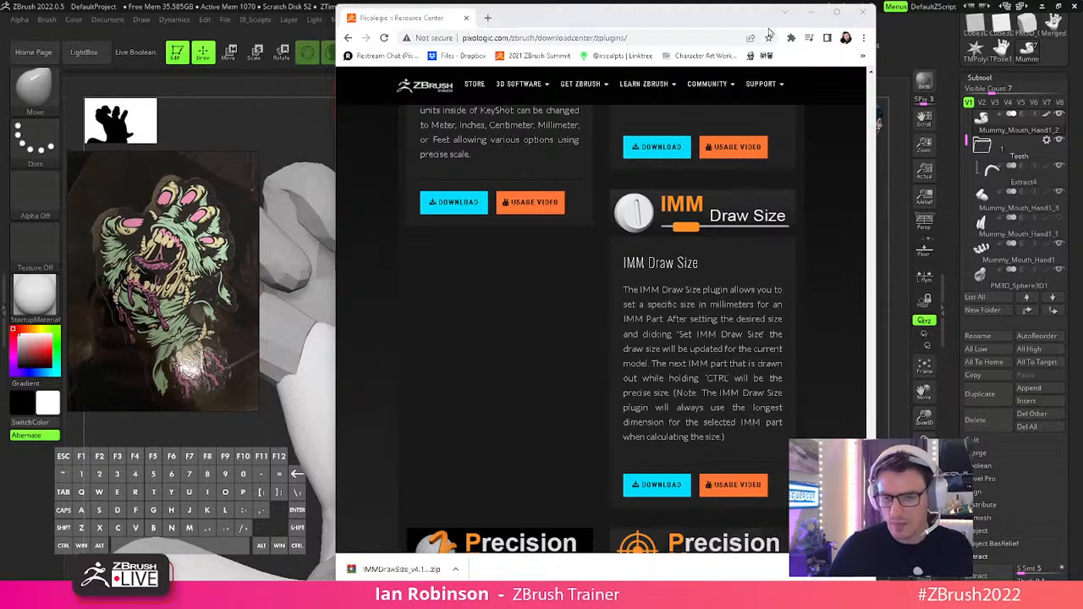
# Switch to ZBrush and save the hand tool in iMage3D GIF format over Mummy_Mouth_Hand.gif on the Desktop.
pyautogui.click(811, 12)
pyautogui.moveTo(625, 220); pyautogui.dragTo(665, 225)
pyautogui.scroll(-10, 1016, 121)
pyautogui.scroll(15, 1006, 119)
pyautogui.click(1033, 52)
pyautogui.press('Escape')
pyautogui.scroll(-1, 1069, 19)
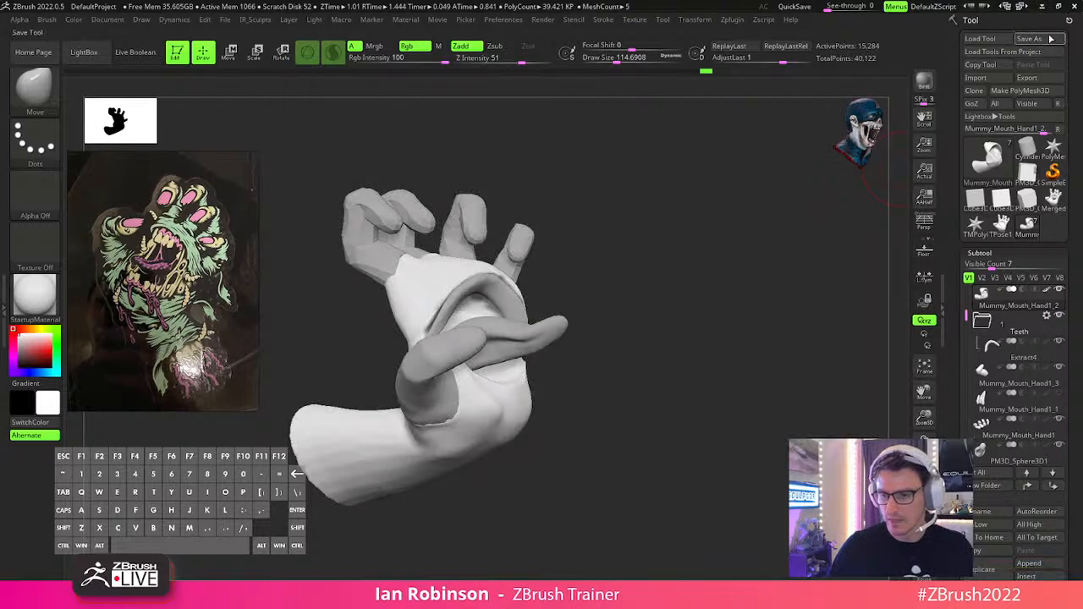
pyautogui.click(1029, 38)
pyautogui.click(549, 324)
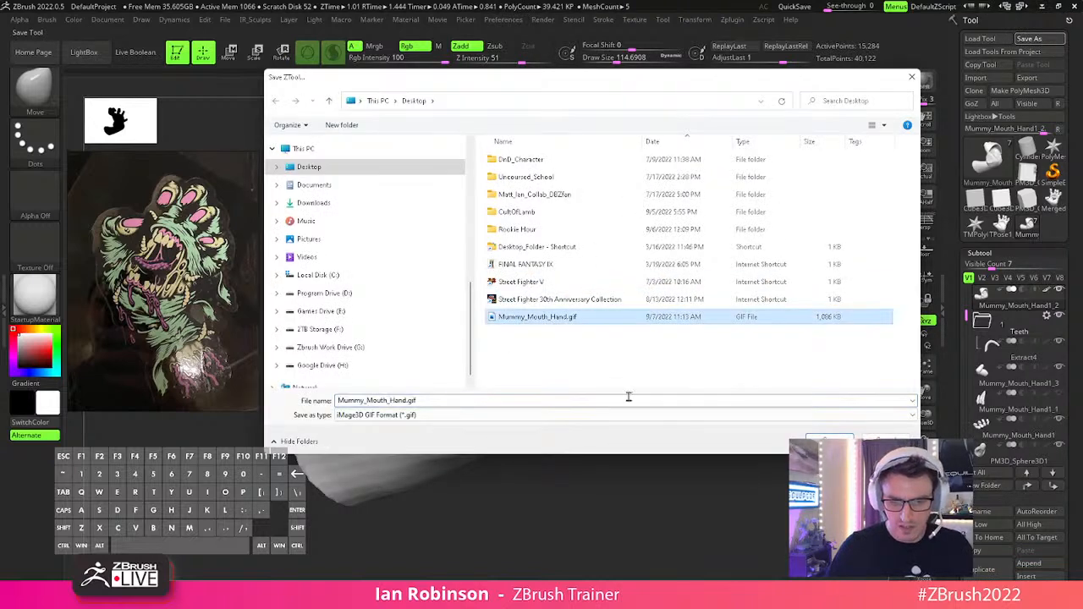
pyautogui.click(415, 414)
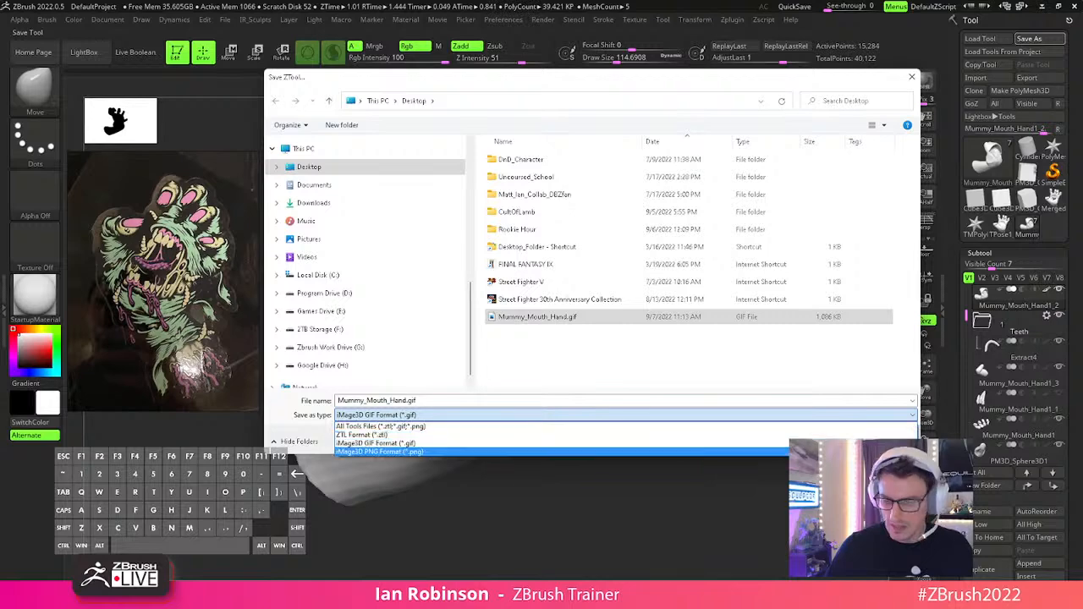
pyautogui.click(415, 442)
pyautogui.press('Return')
pyautogui.press('y')
# Save the hand tool in ZTL format as Mummy_Mouth_Hand.ztl on the Desktop, replacing the existing file.
pyautogui.hotkey('ctrl', 's')
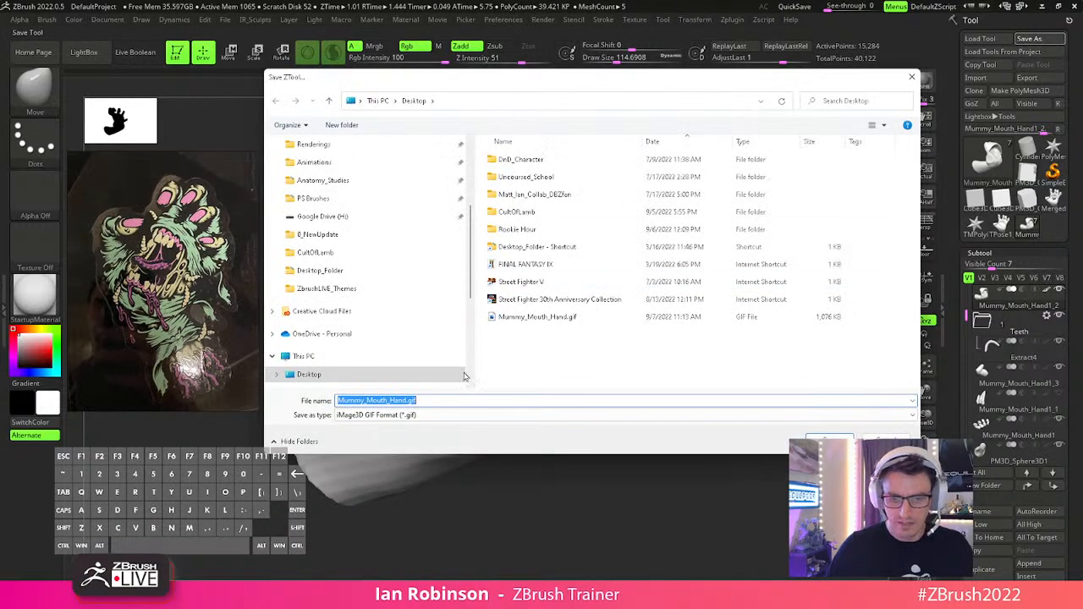
pyautogui.click(415, 414)
pyautogui.click(414, 436)
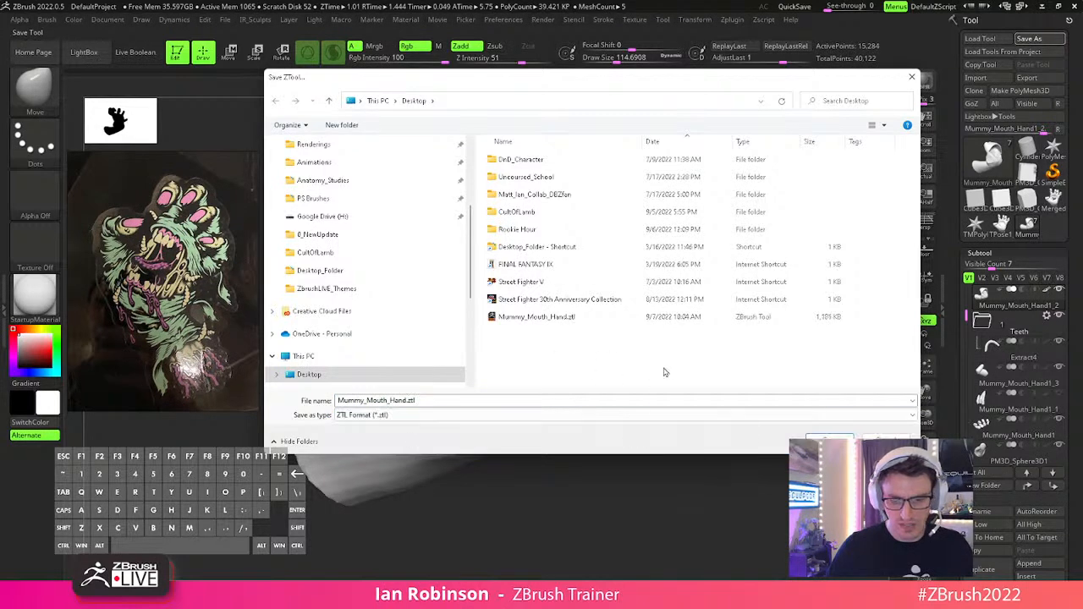
pyautogui.click(830, 439)
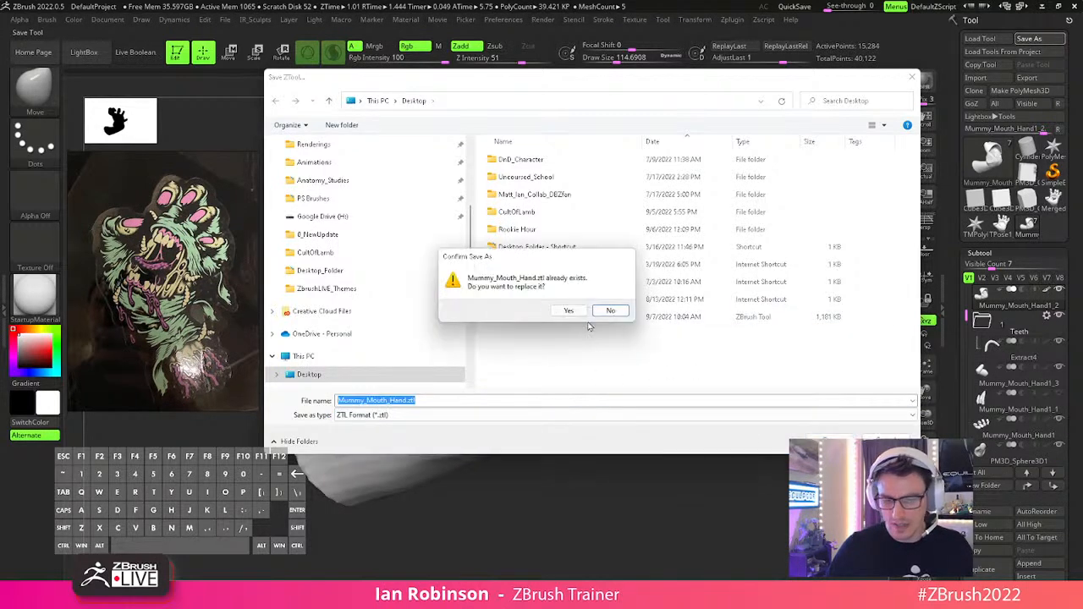
pyautogui.click(564, 310)
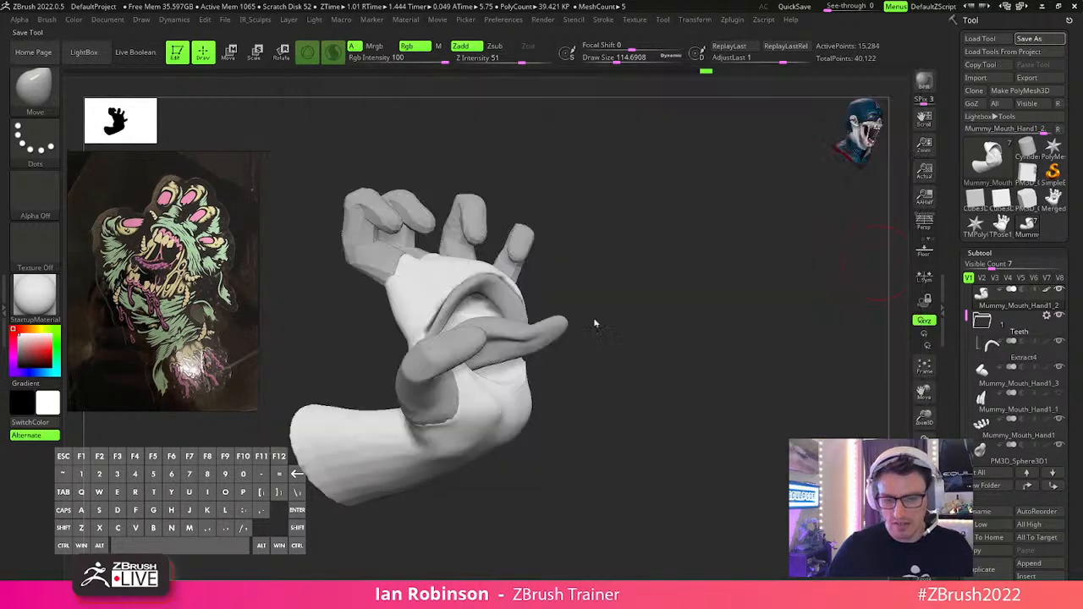
# Close ZBrush without saving the project and close the Desktop folder window.
pyautogui.click(1072, 9)
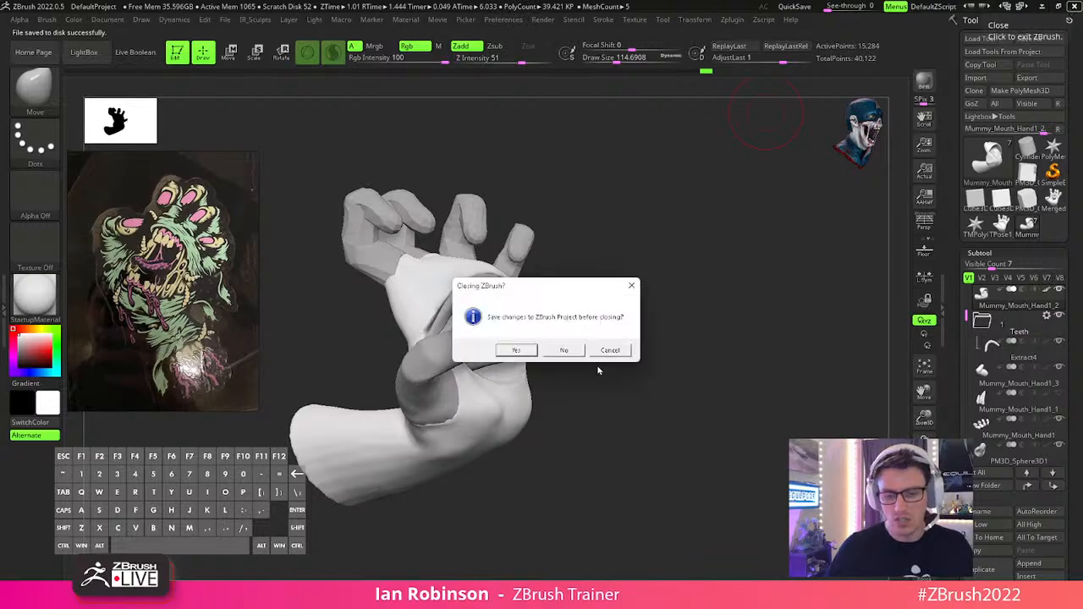
pyautogui.click(565, 349)
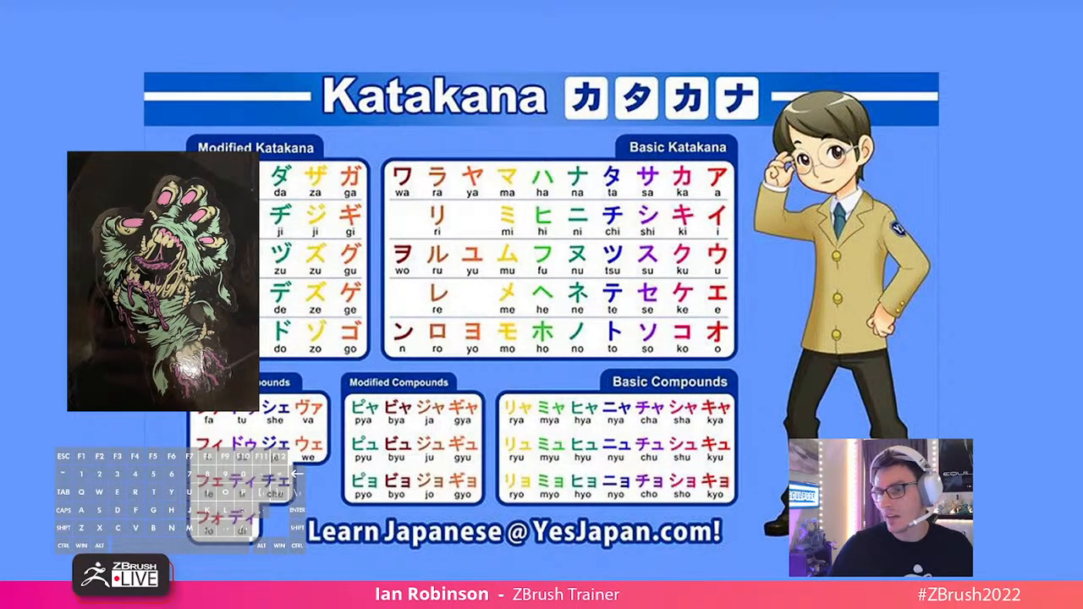
pyautogui.click(347, 596)
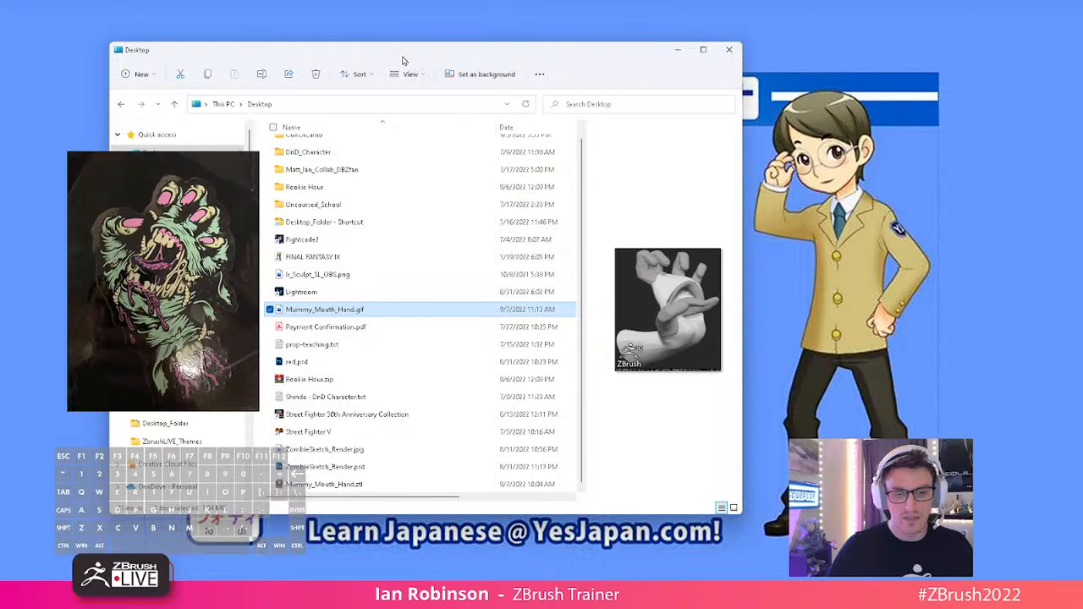
pyautogui.click(730, 50)
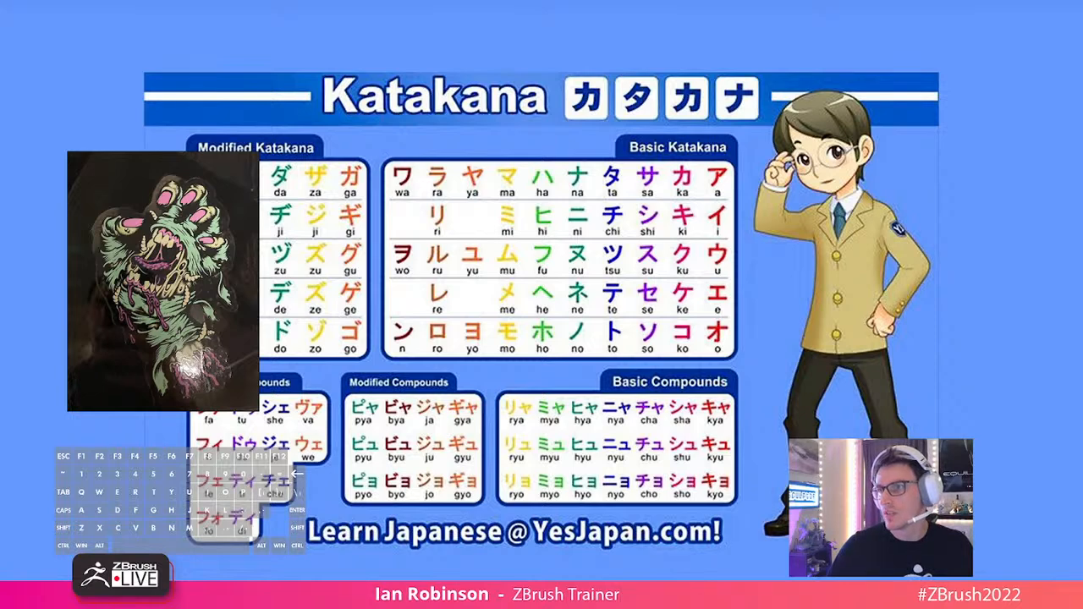
# Put the downloaded IMM Draw Size archive on the desktop and extract it to an IMMDrawSize_v4.1_Install folder.
pyautogui.moveTo(314, 301); pyautogui.dragTo(497, 42)
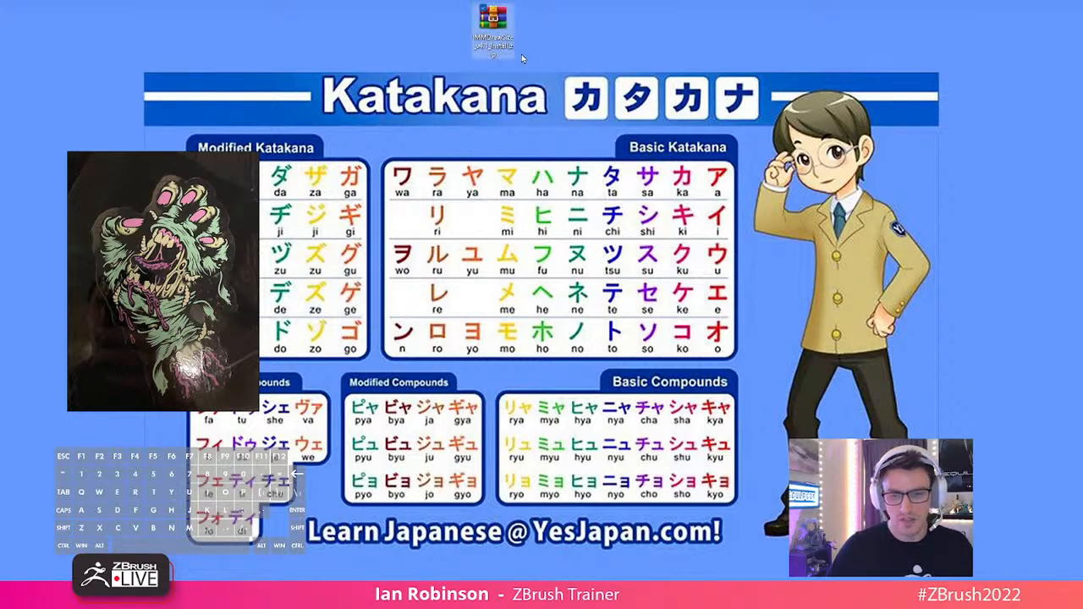
pyautogui.rightClick(500, 38)
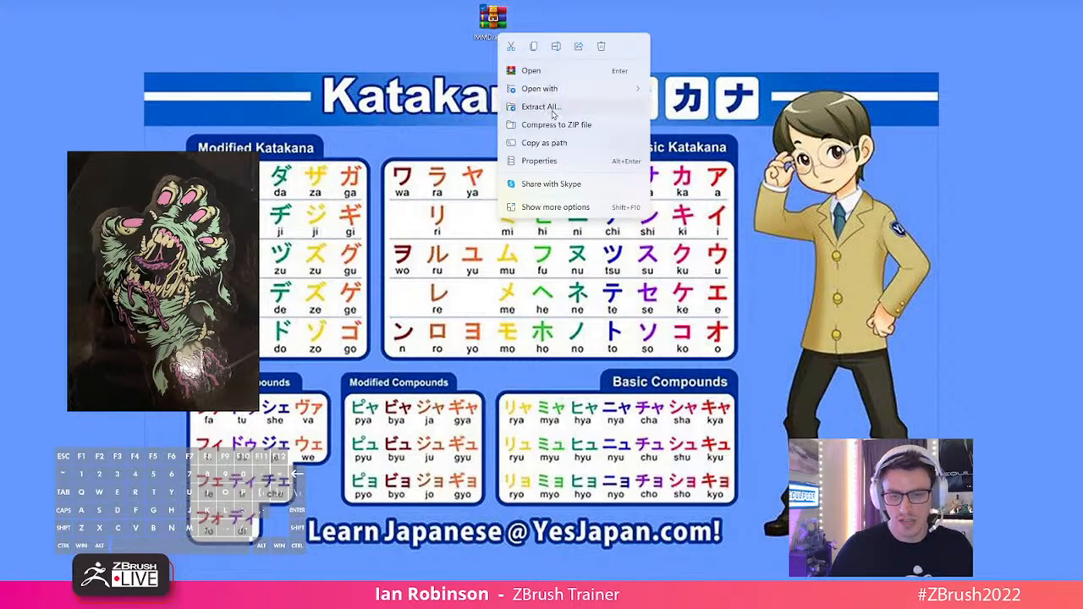
pyautogui.click(555, 207)
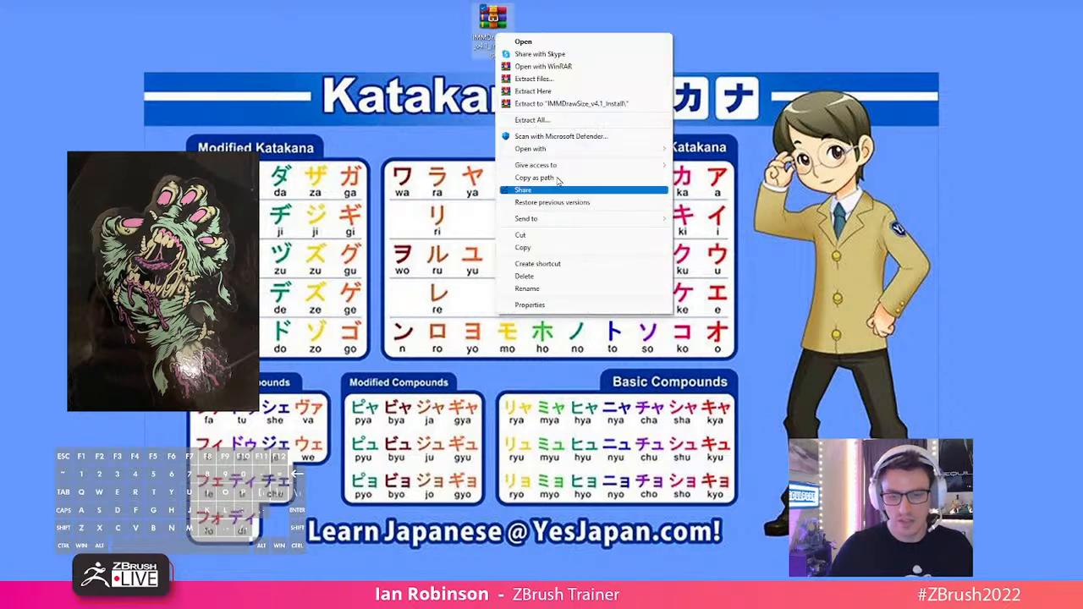
pyautogui.click(551, 104)
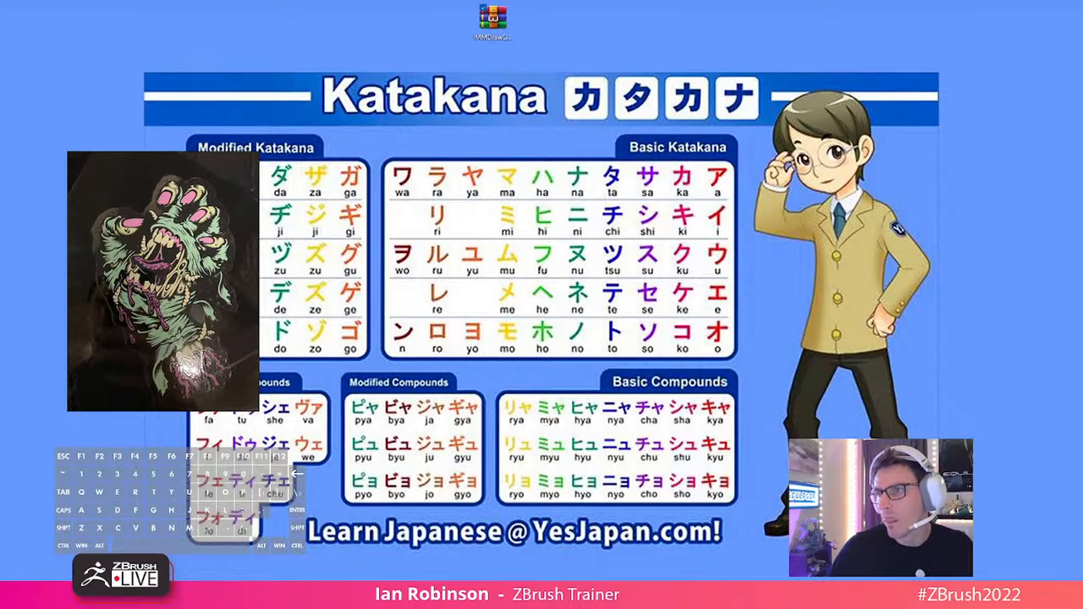
# Cut the extracted IMM Draw Size plugin files and open the ZPlugs64 folder inside ZBrush 2022's ZStartup folder.
pyautogui.press('ctrl')
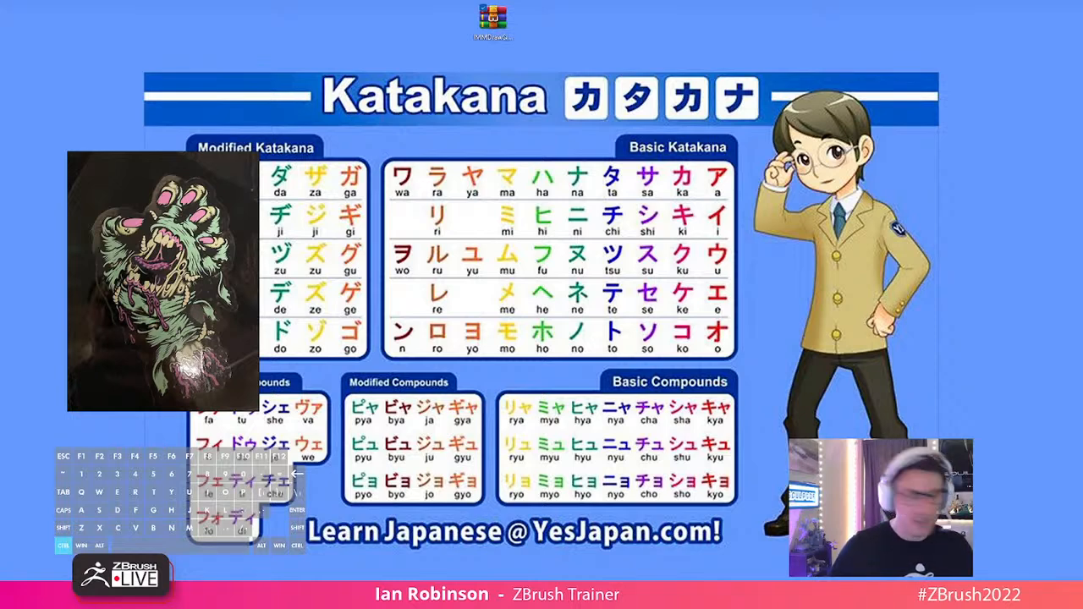
pyautogui.hotkey('ctrl', 'x')
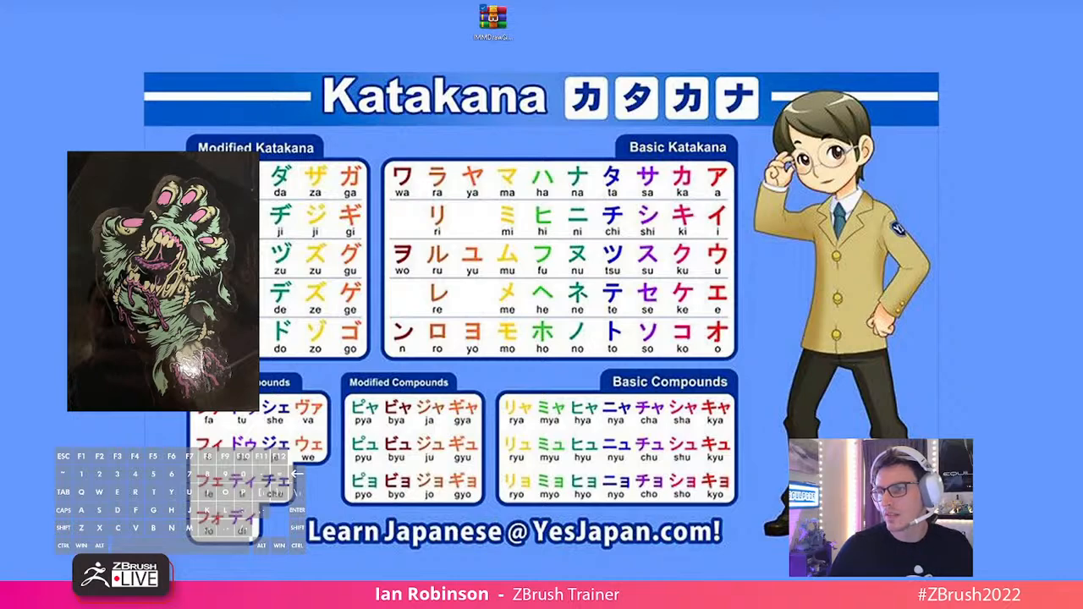
pyautogui.moveTo(596, 0); pyautogui.dragTo(587, 51)
pyautogui.scroll(-2, 514, 252)
pyautogui.scroll(-3, 514, 263)
pyautogui.doubleClick(462, 282)
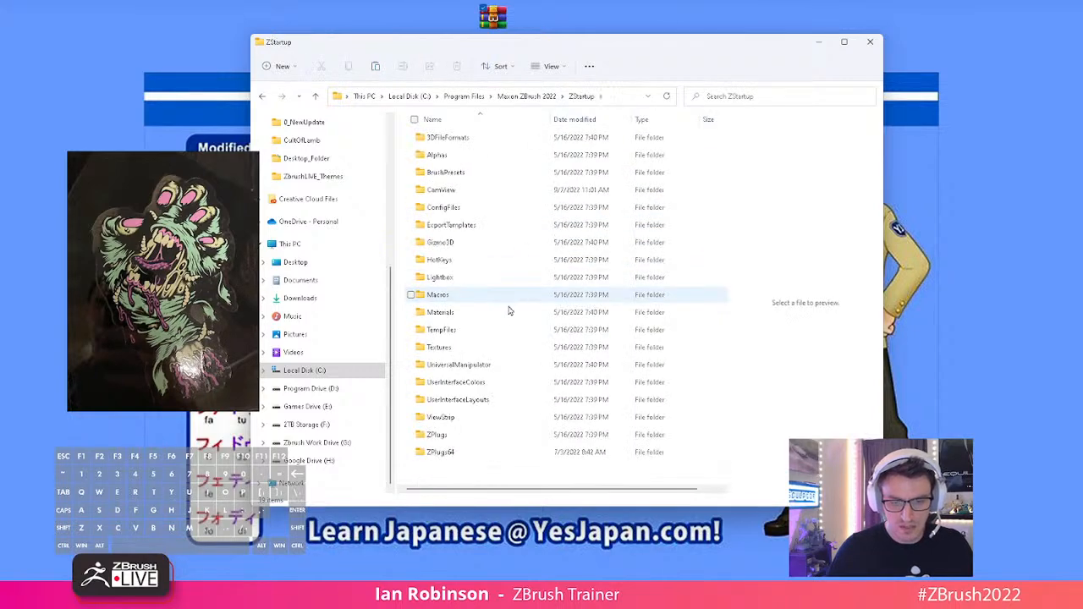
pyautogui.doubleClick(447, 451)
# Paste the plugin files into ZPlugs64 and check for the IMMDrawSizeData folder and IMMDrawSize_2022.zsc.
pyautogui.scroll(-5, 527, 311)
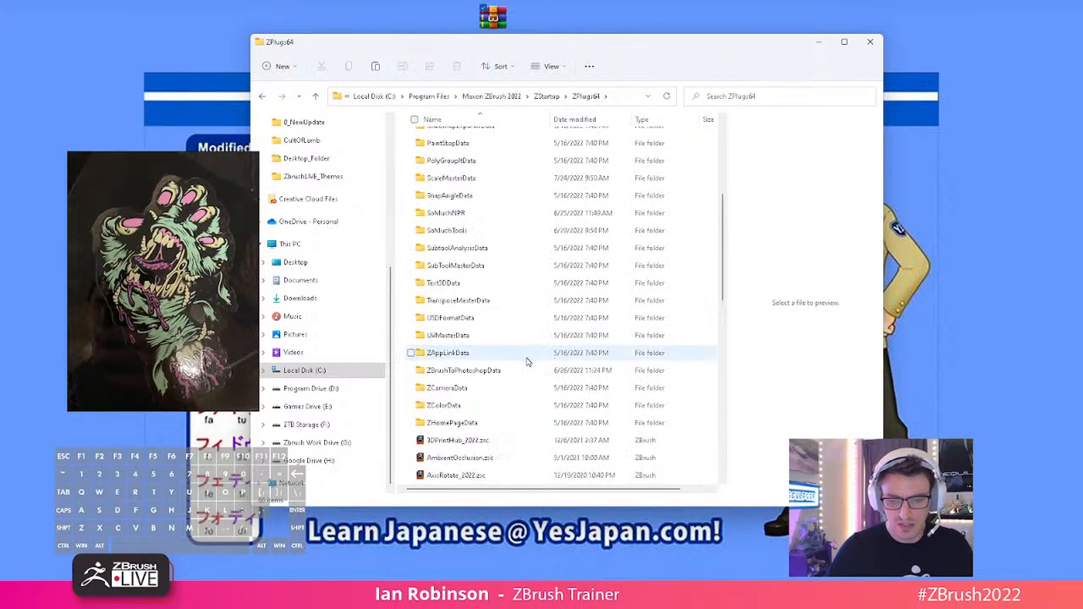
pyautogui.scroll(-3, 527, 362)
pyautogui.click(516, 378)
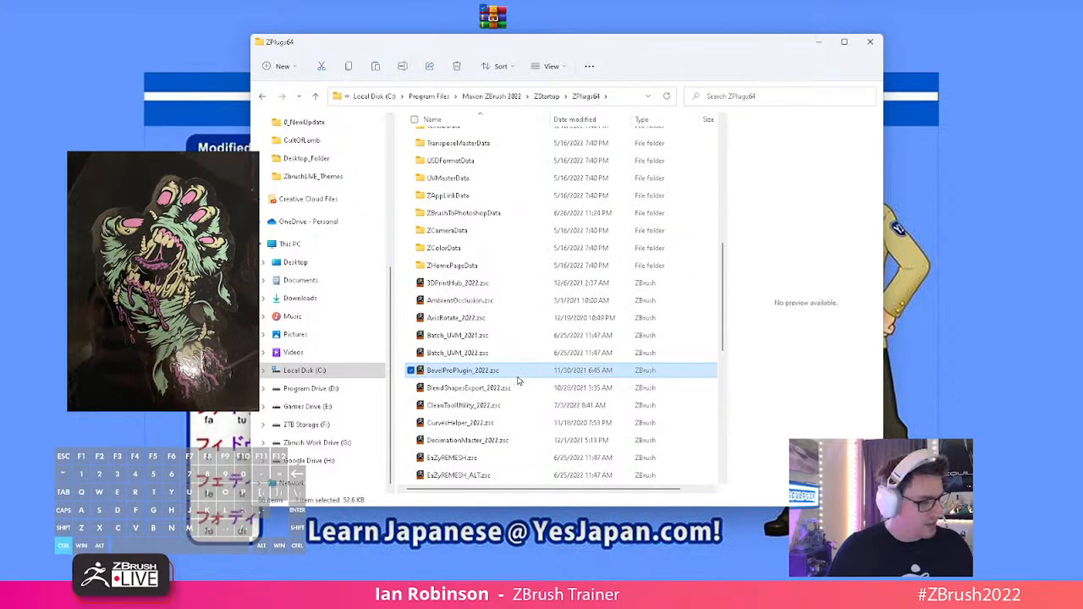
pyautogui.scroll(4, 519, 373)
pyautogui.click(493, 143)
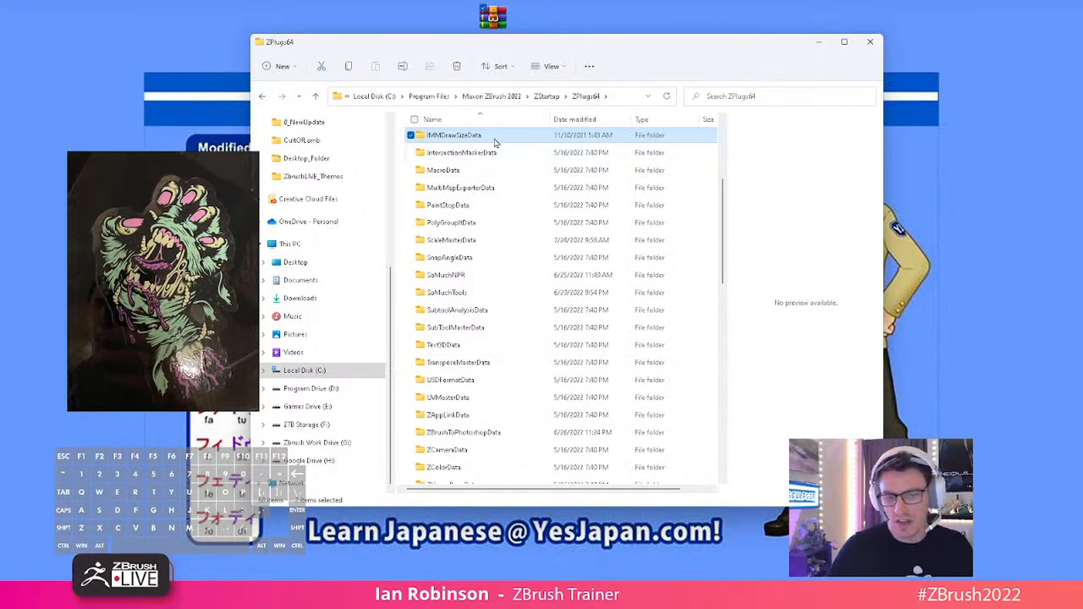
pyautogui.scroll(-5, 515, 201)
pyautogui.click(508, 404)
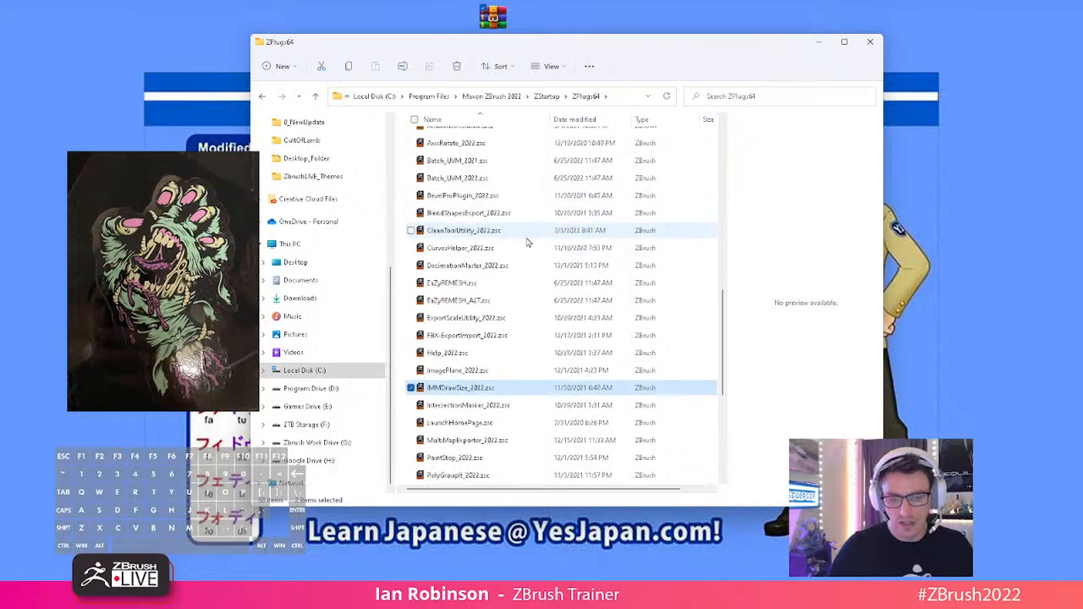
pyautogui.scroll(-1, 512, 373)
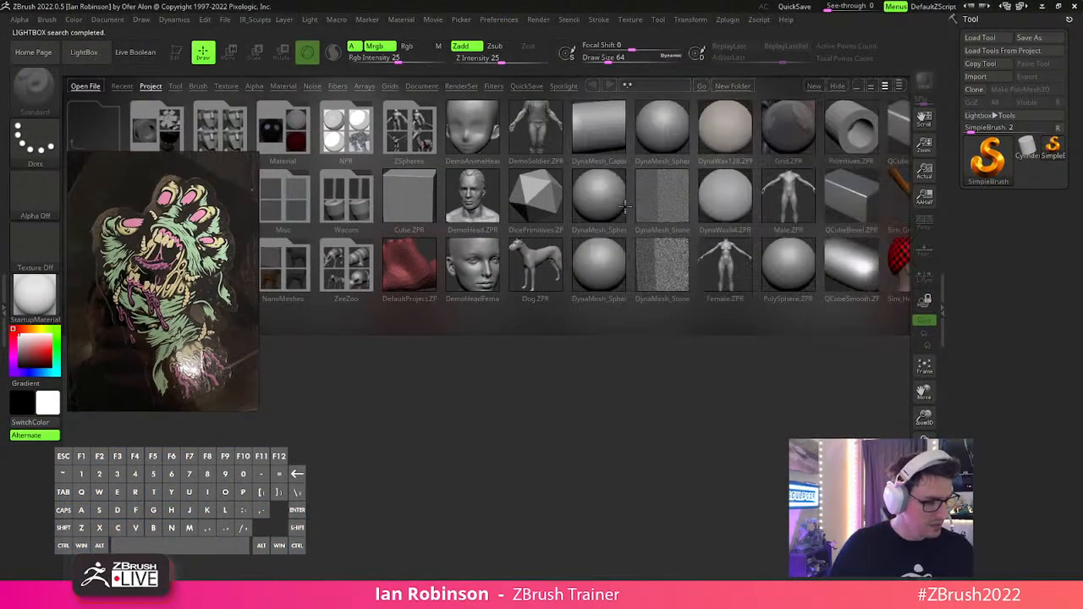
# Switch to ZBrush, close LightBox, and load the saved Mummy_Mouth_Hand tool onto the canvas in Edit mode.
pyautogui.press(',')
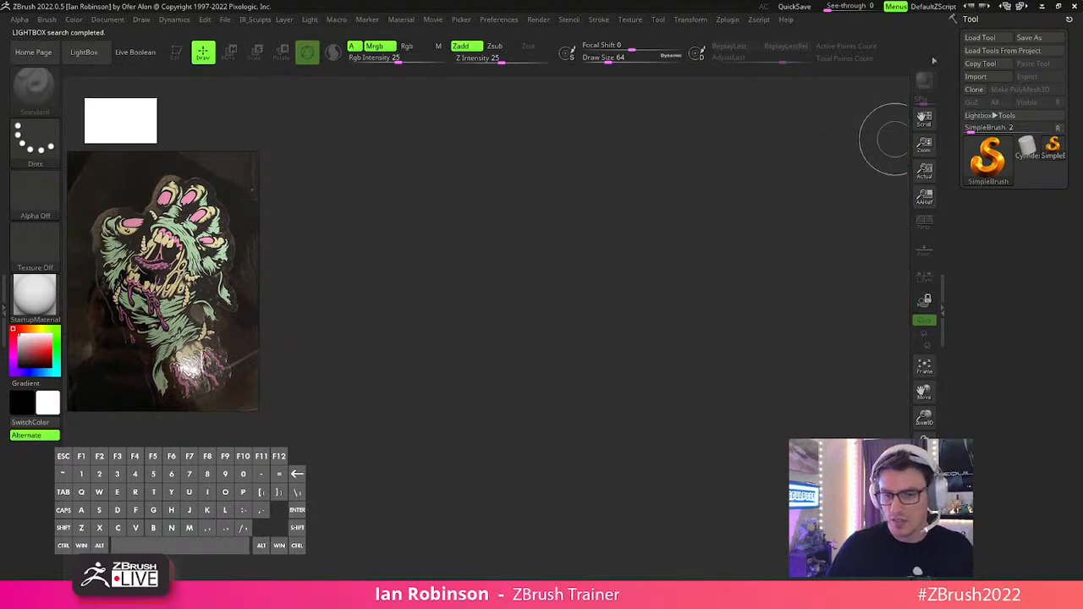
pyautogui.click(980, 38)
pyautogui.click(512, 369)
pyautogui.click(830, 439)
pyautogui.moveTo(484, 288); pyautogui.dragTo(571, 500)
pyautogui.press('t')
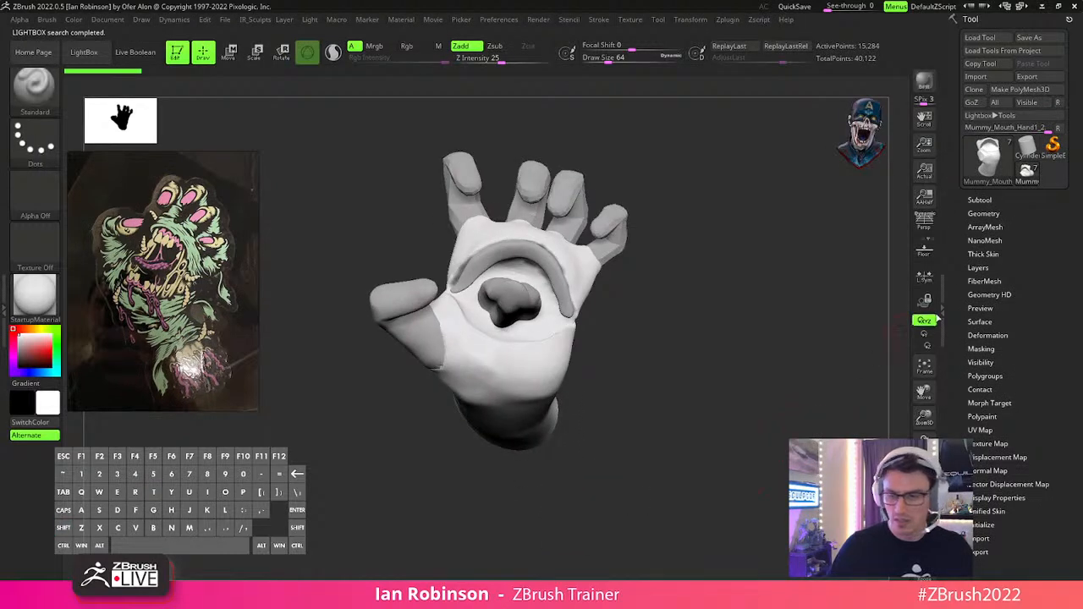
# Expand the hand's Subtool list and inspect the model with the polyframe turned on and off again.
pyautogui.click(978, 201)
pyautogui.hotkey('shift', 'f')
pyautogui.moveTo(704, 333); pyautogui.dragTo(626, 391)
pyautogui.hotkey('shift', 'f')
pyautogui.moveTo(519, 443); pyautogui.dragTo(725, 355)
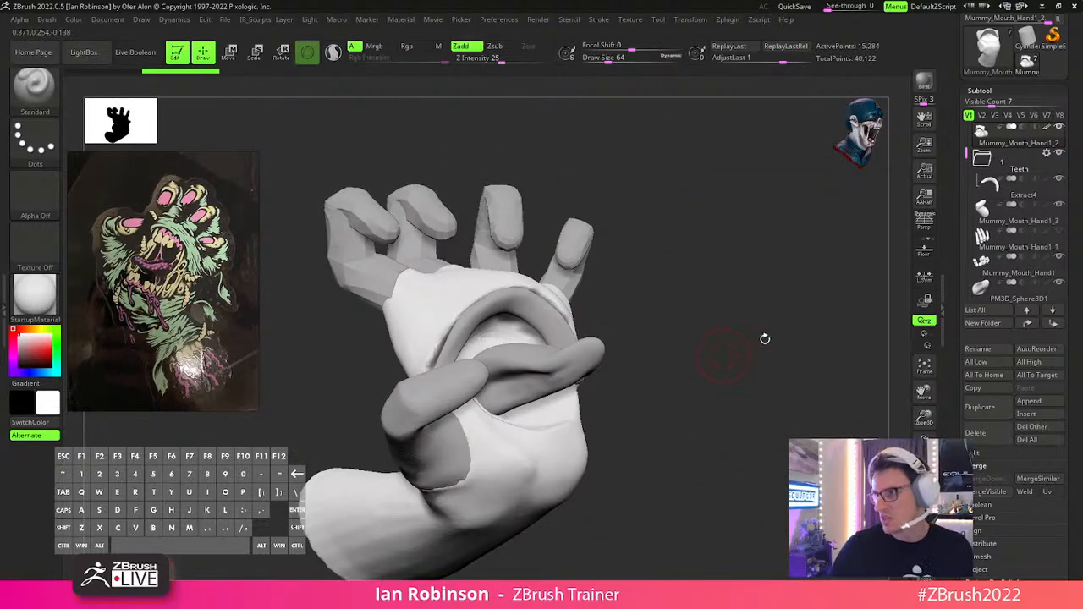
# Expand the IMM Draw Size plugin options and select the Cover01 mesh of the IMM SteamGear brush.
pyautogui.click(730, 22)
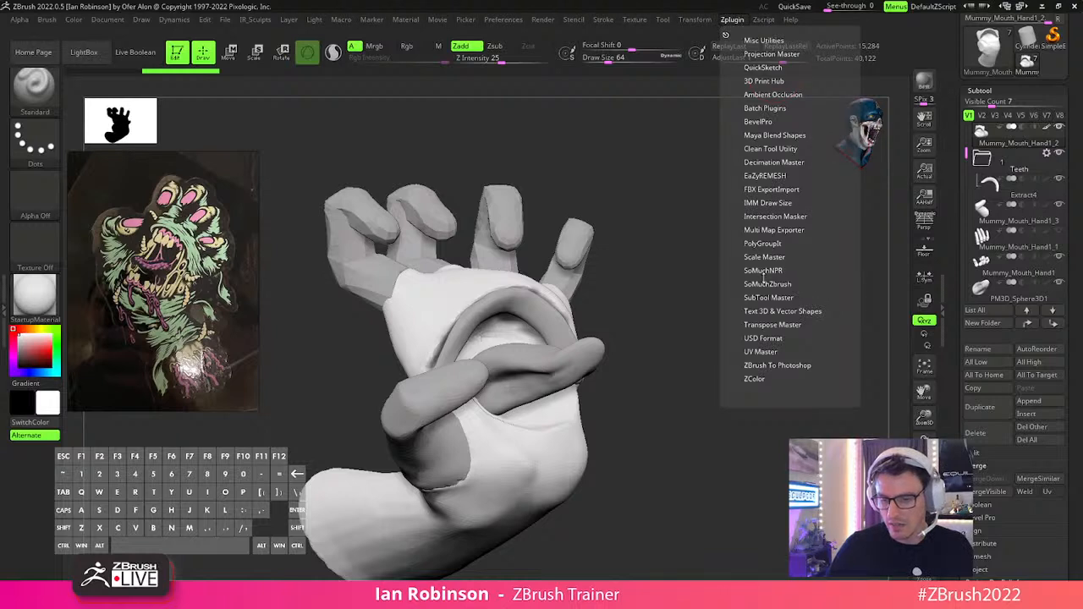
pyautogui.click(762, 204)
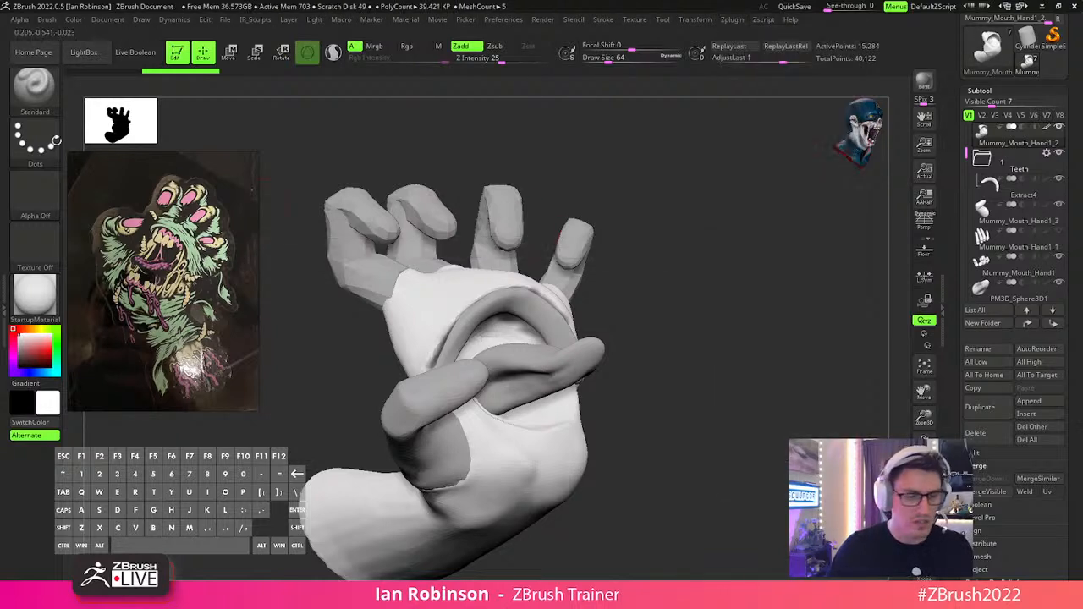
pyautogui.click(31, 111)
pyautogui.press('s')
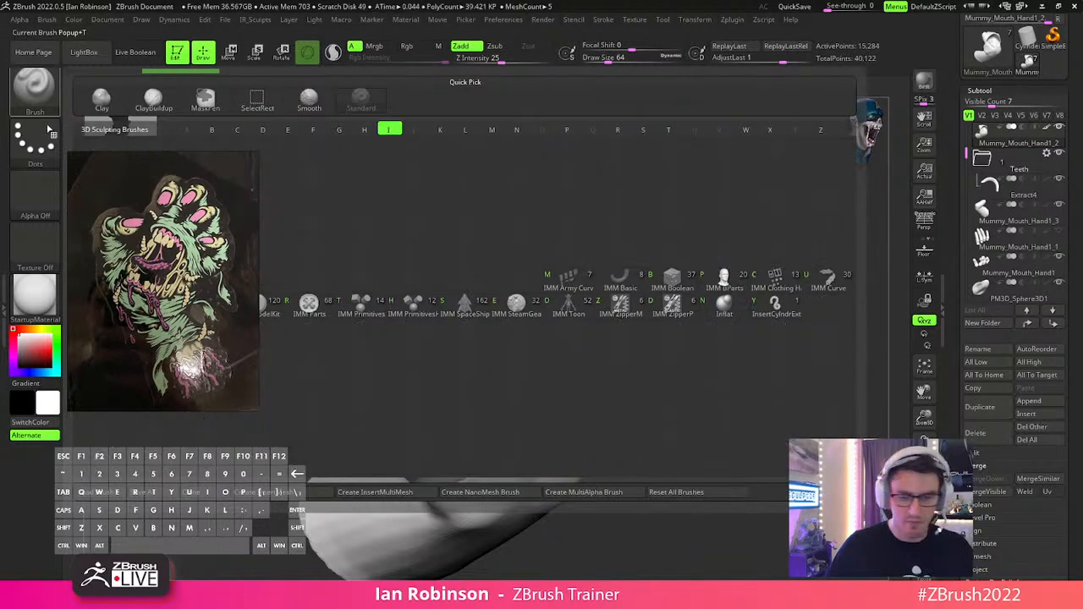
pyautogui.press('t')
pyautogui.press('b')
pyautogui.press('i')
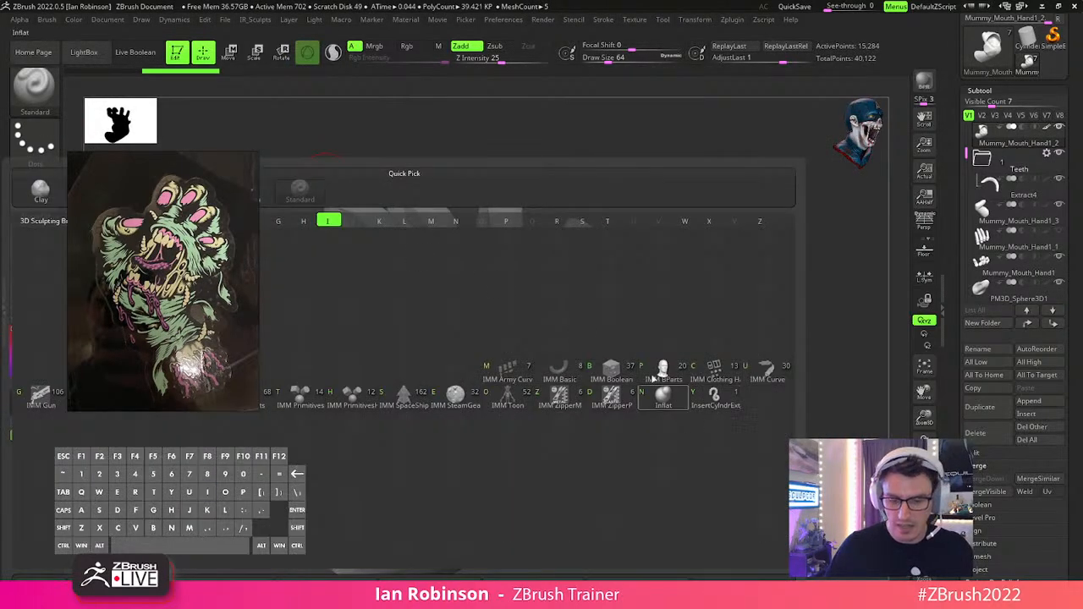
pyautogui.click(459, 403)
pyautogui.moveTo(693, 309); pyautogui.dragTo(668, 355)
pyautogui.click(264, 94)
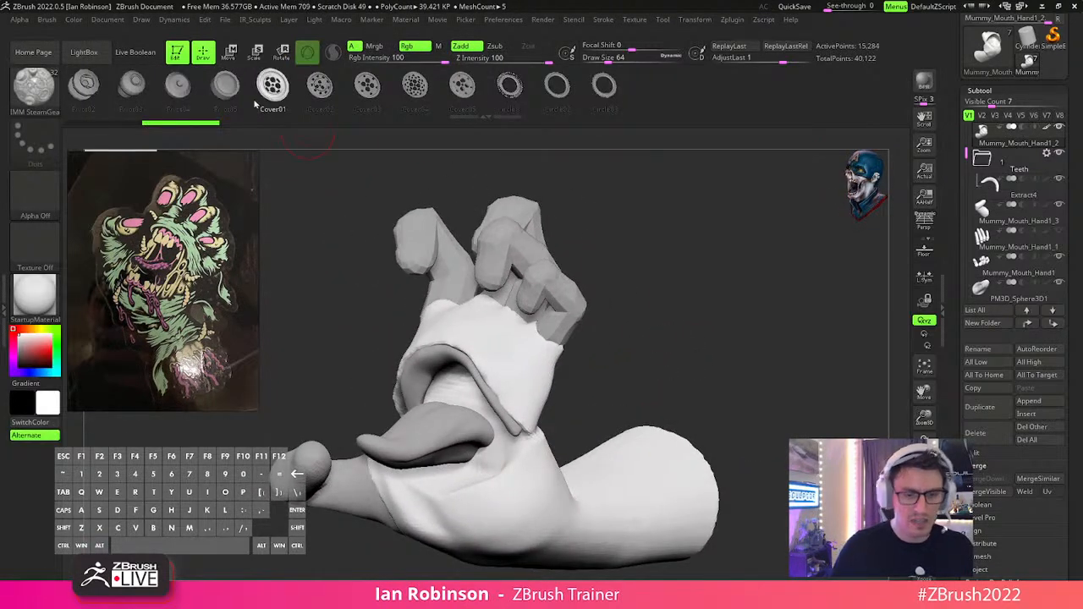
# Try inserting Cover01 parts on the back of the hand at freehand sizes, and undo them.
pyautogui.moveTo(711, 325); pyautogui.dragTo(656, 314)
pyautogui.moveTo(766, 318)
pyautogui.mouseDown()
pyautogui.moveTo(745, 341)
pyautogui.moveTo(711, 322)
pyautogui.moveTo(668, 346)
pyautogui.mouseUp()
pyautogui.moveTo(555, 323); pyautogui.dragTo(578, 343)
pyautogui.moveTo(749, 284); pyautogui.dragTo(718, 333)
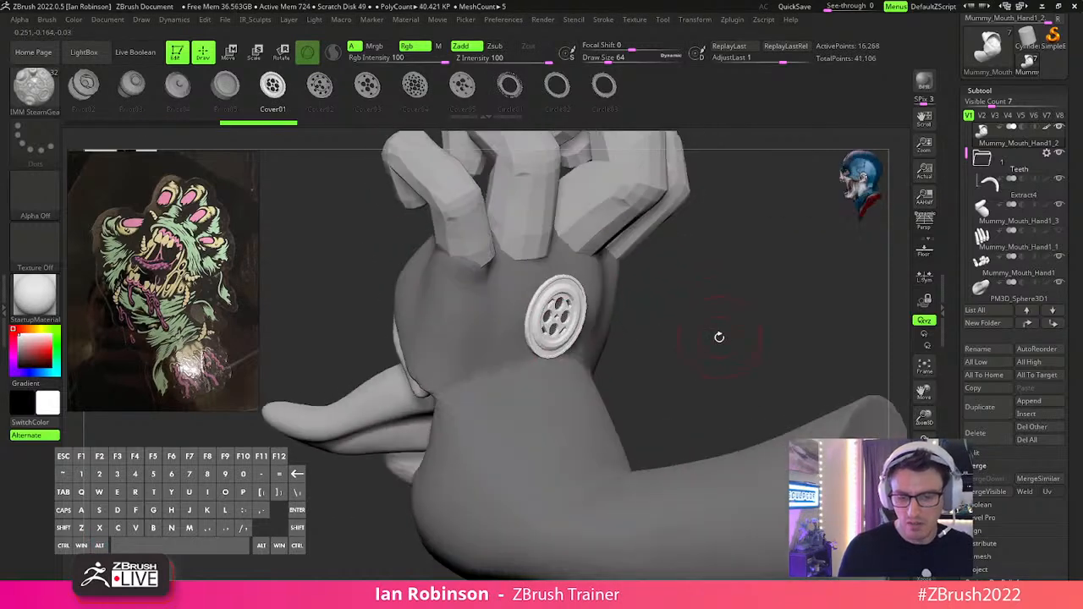
pyautogui.moveTo(533, 401); pyautogui.dragTo(586, 450)
pyautogui.hotkey('ctrl', 'z')
pyautogui.hotkey('ctrl', 'z')
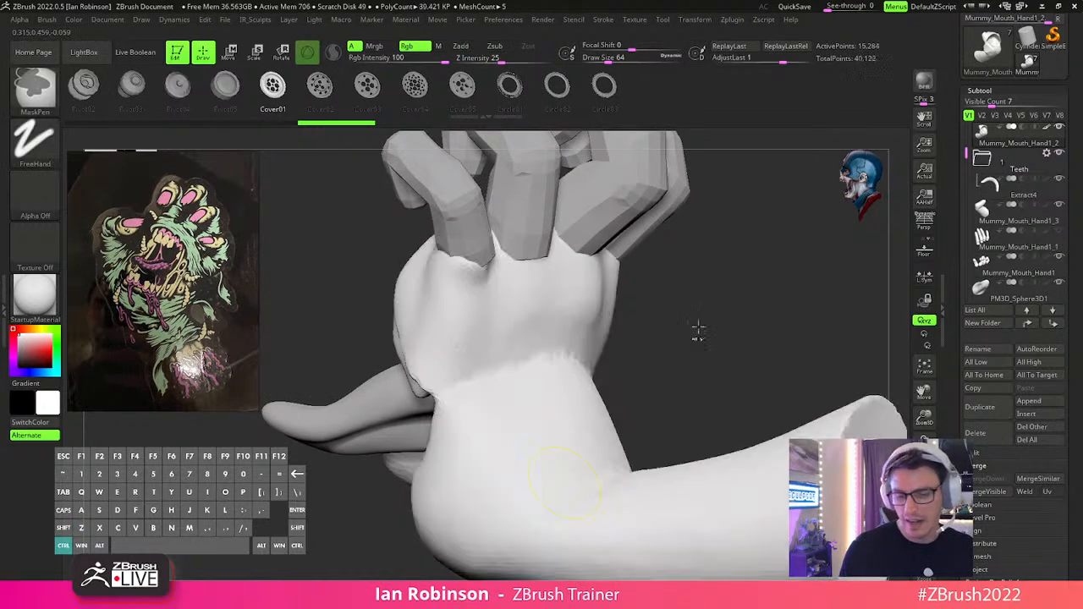
# Set the desired IMM size to about 12.05 mm and apply it as the IMM draw size.
pyautogui.keyDown('alt'); pyautogui.moveTo(719, 331); pyautogui.dragTo(621, 364); pyautogui.keyUp('alt')
pyautogui.click(732, 20)
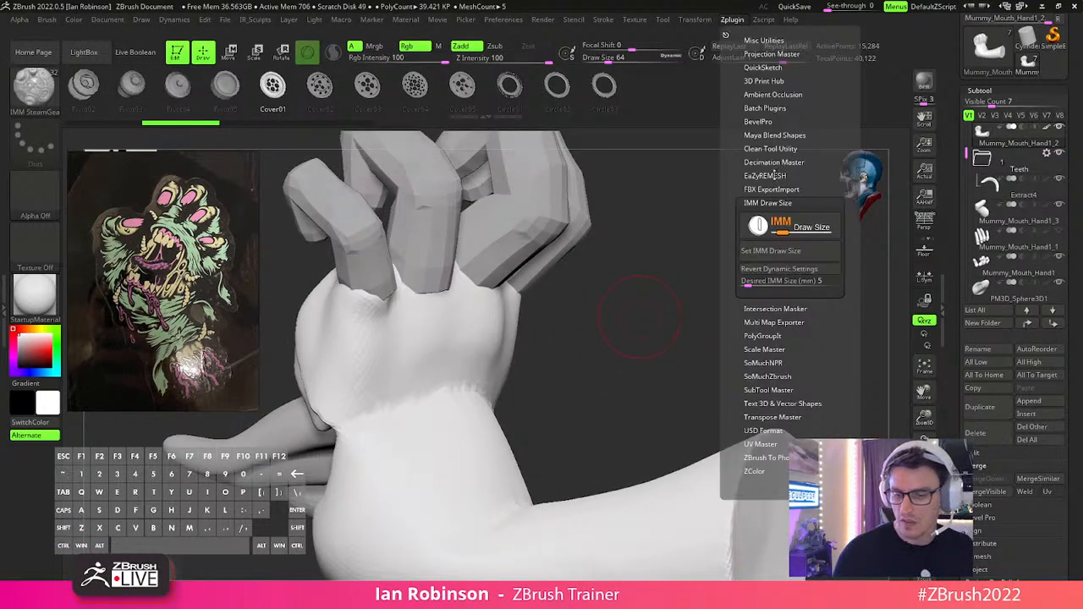
pyautogui.click(753, 287)
pyautogui.moveTo(746, 284); pyautogui.dragTo(754, 285)
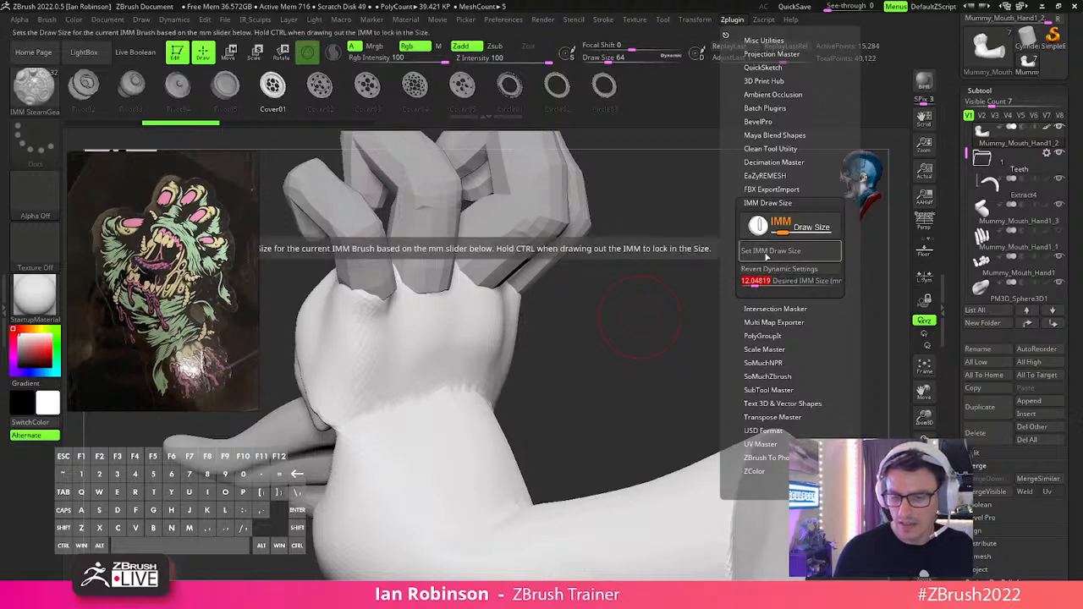
pyautogui.click(766, 254)
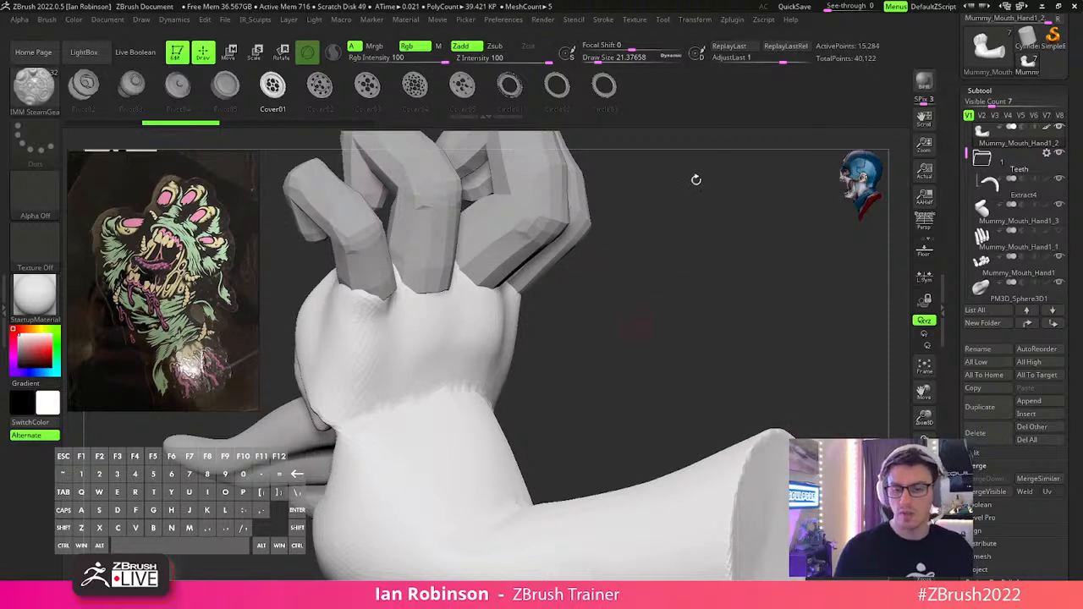
# Set the desired IMM size to about 35.54 mm and apply it as the IMM draw size.
pyautogui.click(732, 20)
pyautogui.click(772, 280)
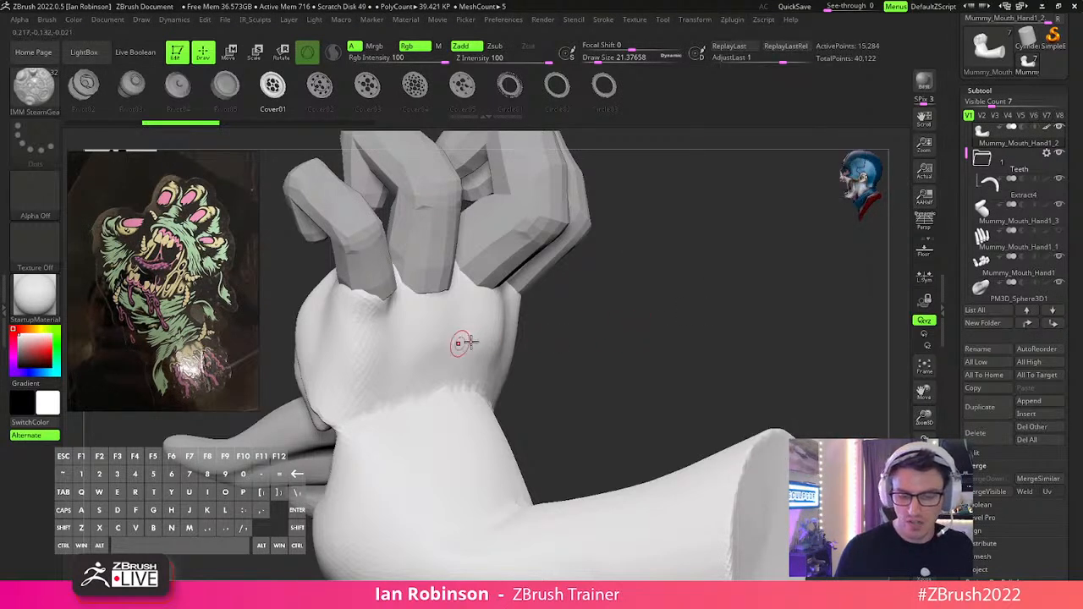
pyautogui.click(732, 20)
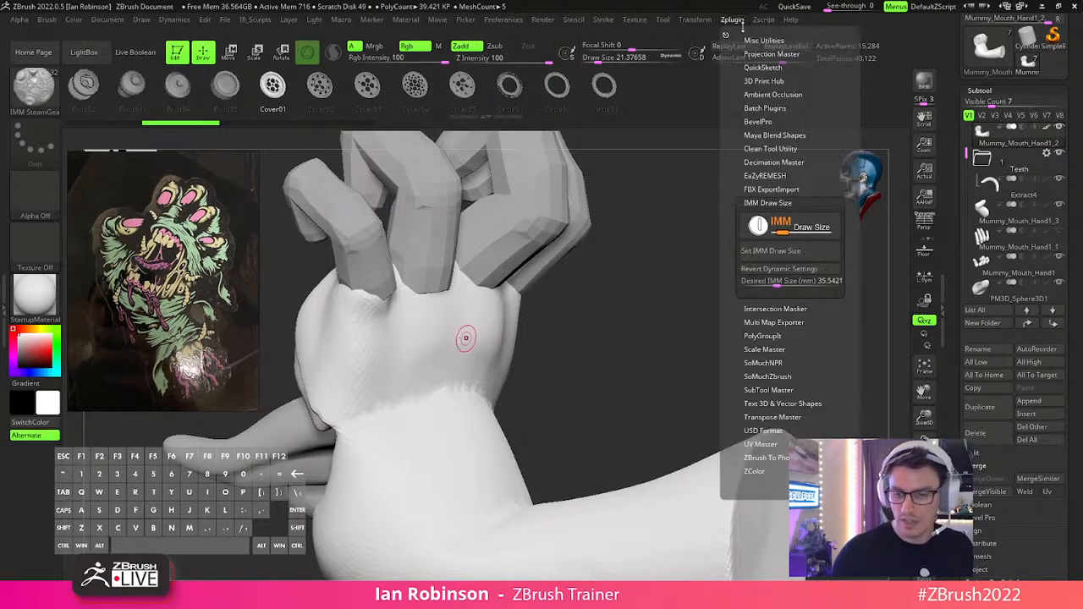
pyautogui.click(770, 251)
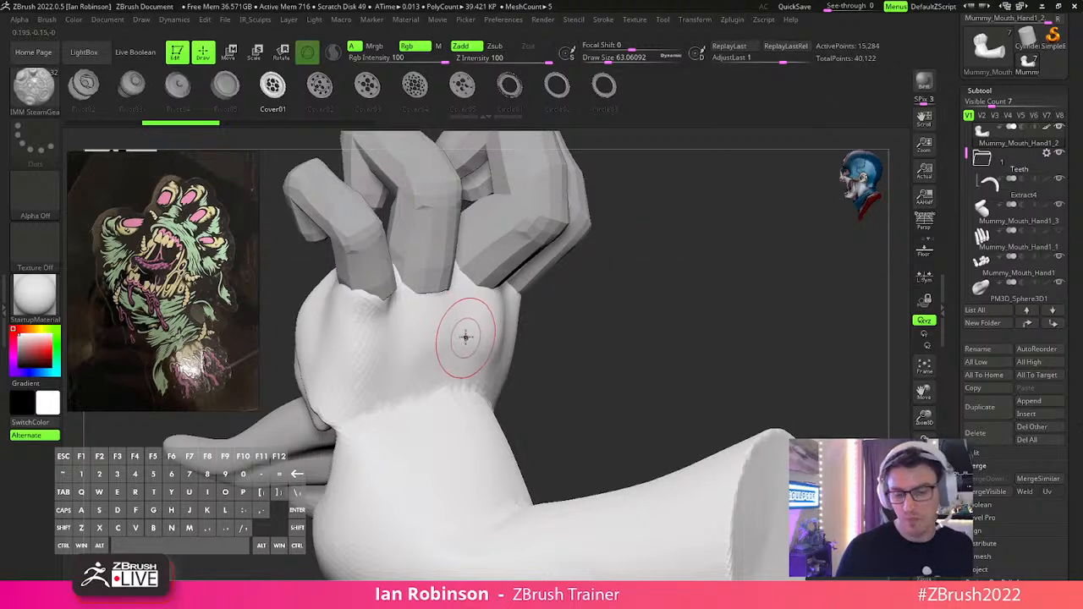
# Insert several Cover01 parts around the back of the hand and wrist, locked to the set draw size.
pyautogui.moveTo(463, 339)
pyautogui.mouseDown()
pyautogui.moveTo(461, 374)
pyautogui.moveTo(403, 382)
pyautogui.mouseUp()
pyautogui.keyDown('ctrl'); pyautogui.moveTo(451, 429); pyautogui.dragTo(425, 501); pyautogui.keyUp('ctrl')
pyautogui.keyDown('ctrl'); pyautogui.moveTo(504, 482); pyautogui.dragTo(508, 520); pyautogui.keyUp('ctrl')
pyautogui.moveTo(636, 392); pyautogui.dragTo(544, 330)
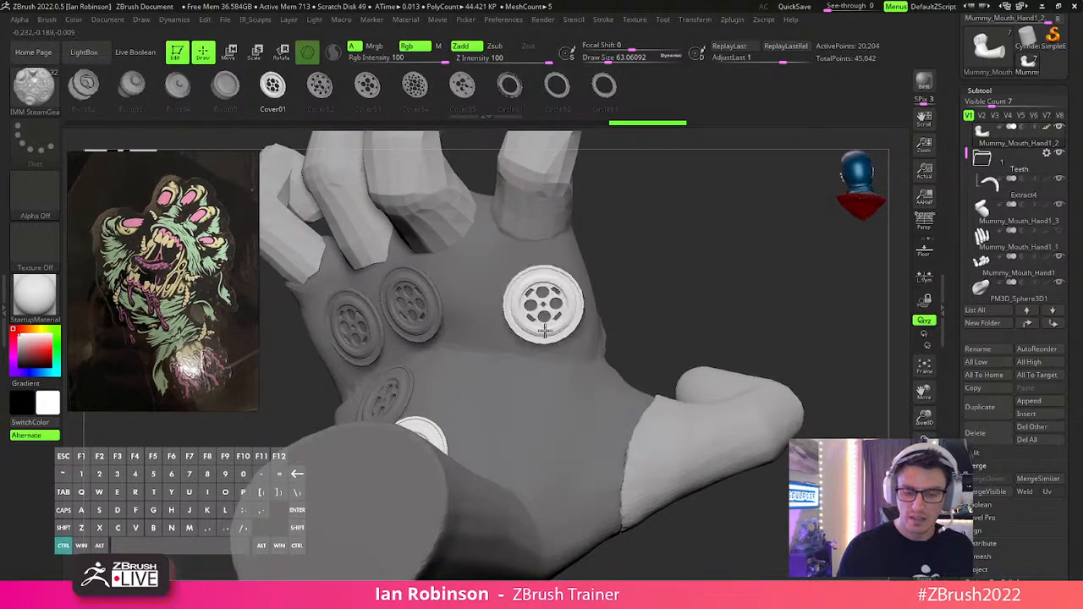
pyautogui.keyDown('ctrl'); pyautogui.moveTo(551, 391); pyautogui.dragTo(552, 448); pyautogui.keyUp('ctrl')
pyautogui.moveTo(684, 310); pyautogui.dragTo(515, 416)
pyautogui.keyDown('ctrl'); pyautogui.moveTo(520, 307); pyautogui.dragTo(523, 349); pyautogui.keyUp('ctrl')
pyautogui.moveTo(602, 228); pyautogui.dragTo(511, 218)
# Undo all the size-locked Cover01 insertions on the hand.
pyautogui.hotkey('ctrl', 'z')
pyautogui.hotkey('ctrl', 'z')
pyautogui.hotkey('ctrl', 'z')
pyautogui.hotkey('ctrl', 'z')
pyautogui.hotkey('ctrl', 'z')
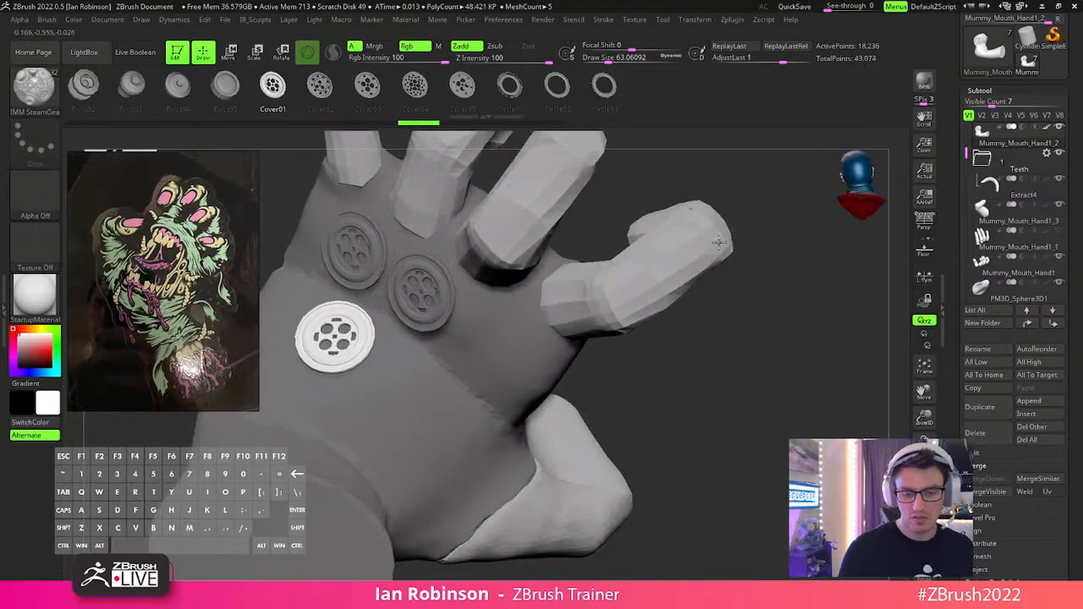
pyautogui.hotkey('ctrl', 'z')
pyautogui.hotkey('ctrl', 'z')
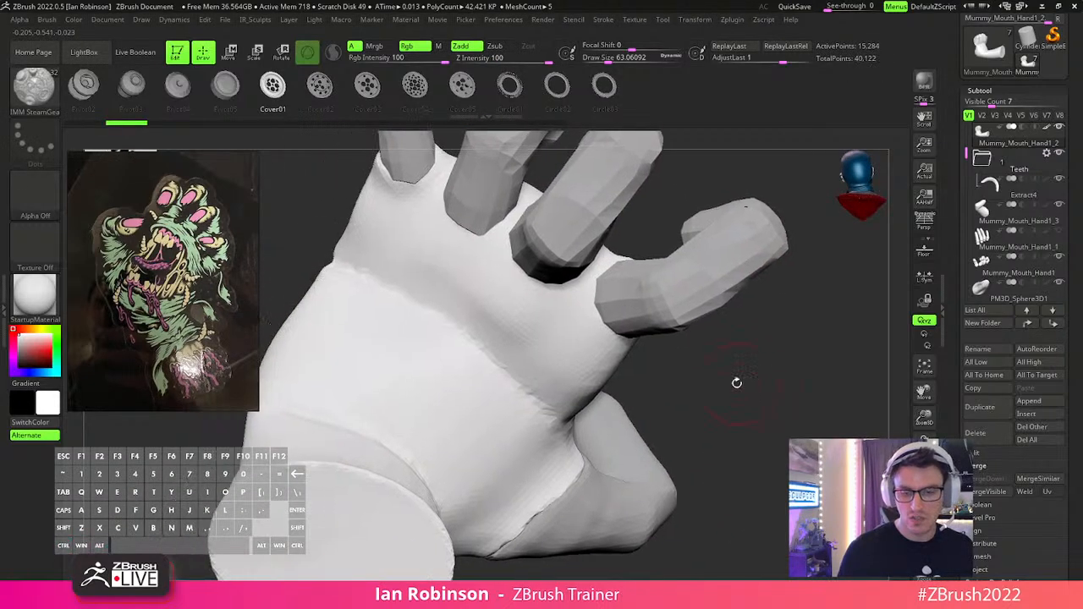
# Dock the Stroke palette beside the canvas above the Tool palette.
pyautogui.moveTo(737, 383); pyautogui.dragTo(736, 279)
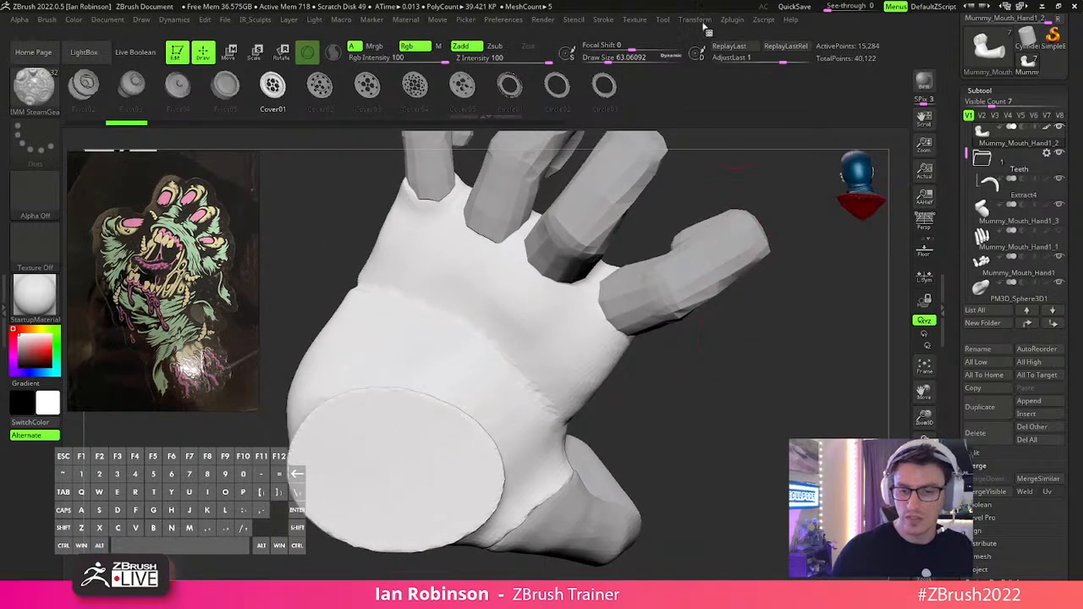
pyautogui.click(602, 20)
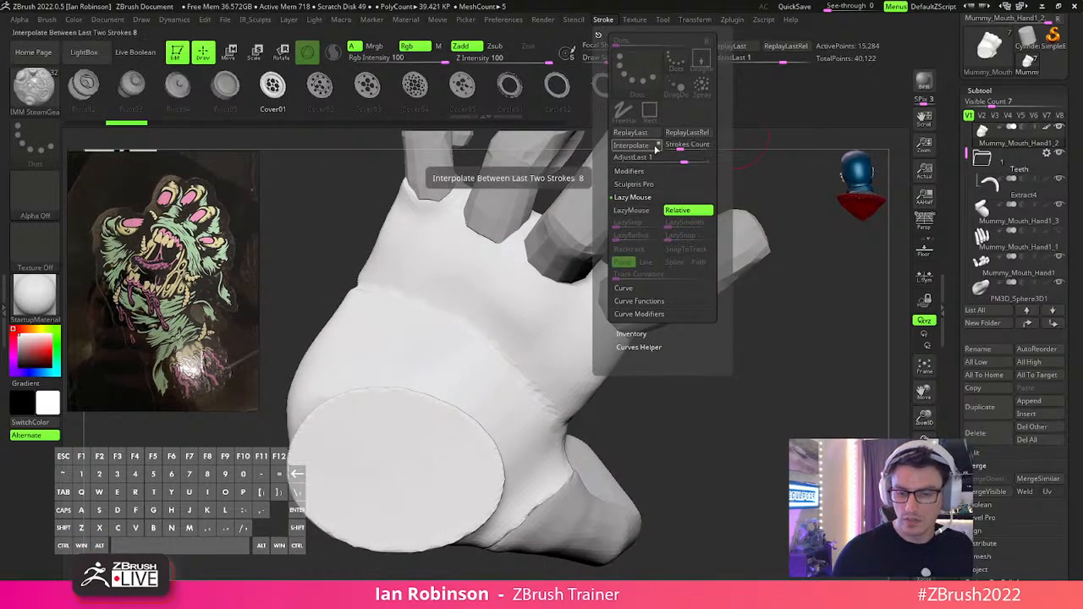
pyautogui.click(597, 34)
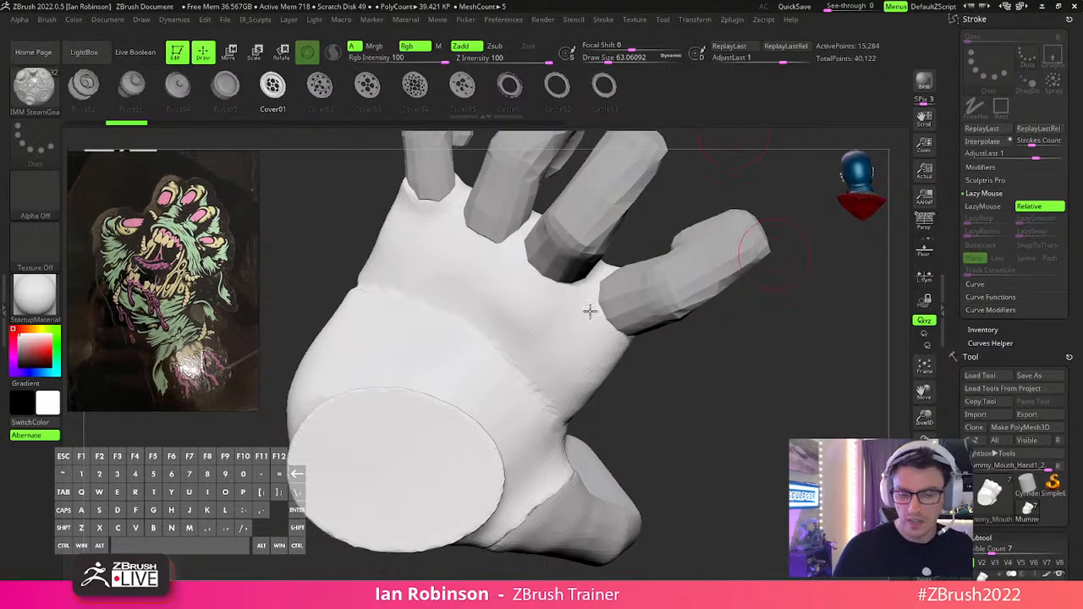
# Insert a Cover01 part at each side of the back of the hand and interpolate between them with a strokes count of 5.
pyautogui.moveTo(474, 325); pyautogui.dragTo(460, 339, button='right')
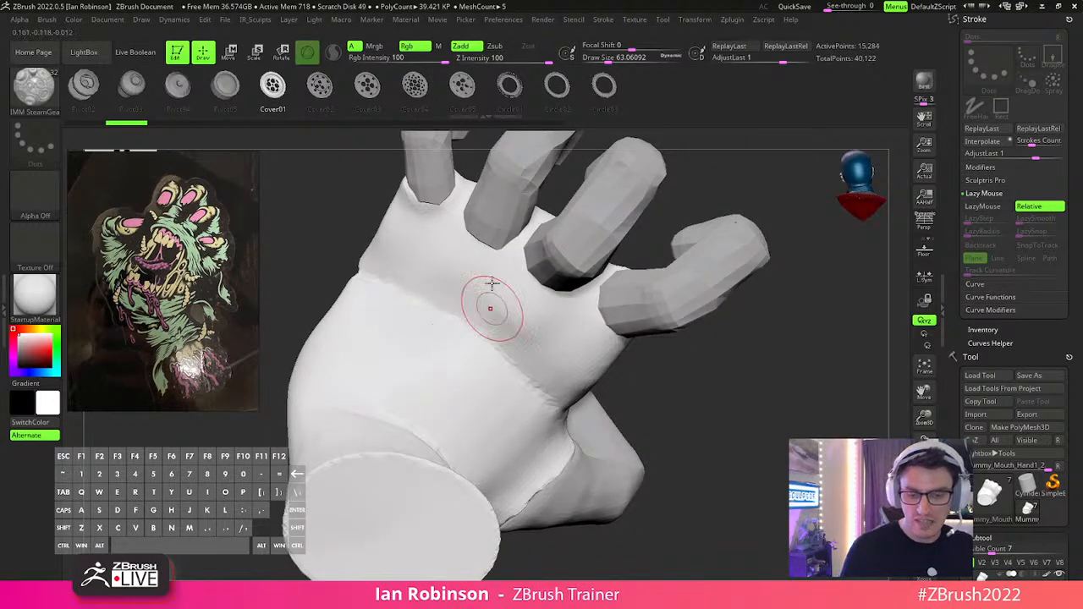
pyautogui.moveTo(346, 323); pyautogui.dragTo(344, 360)
pyautogui.moveTo(528, 464); pyautogui.dragTo(527, 470)
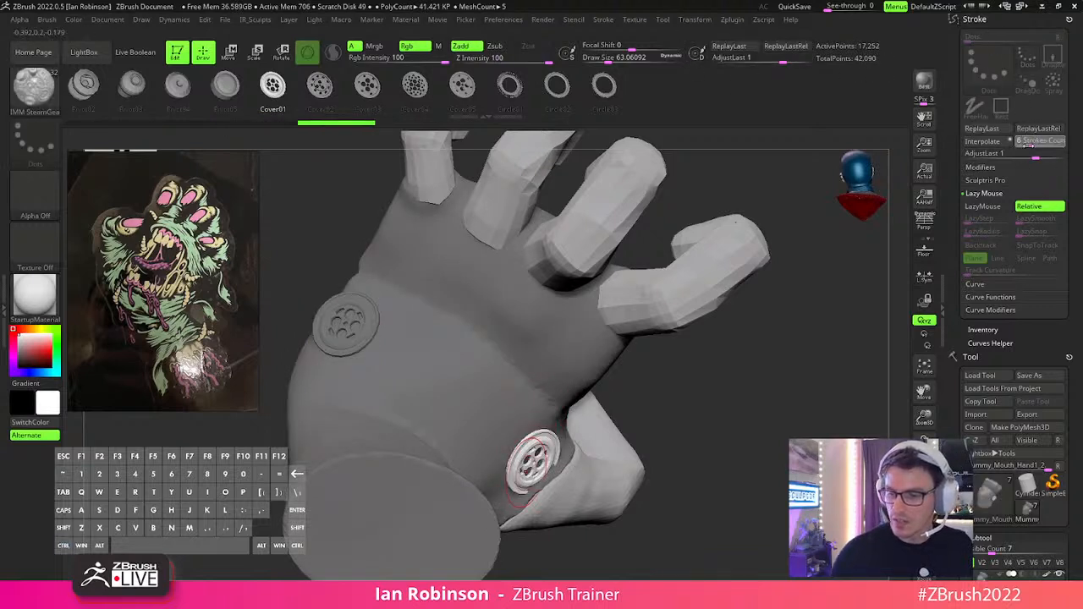
pyautogui.moveTo(1033, 144); pyautogui.dragTo(1020, 144)
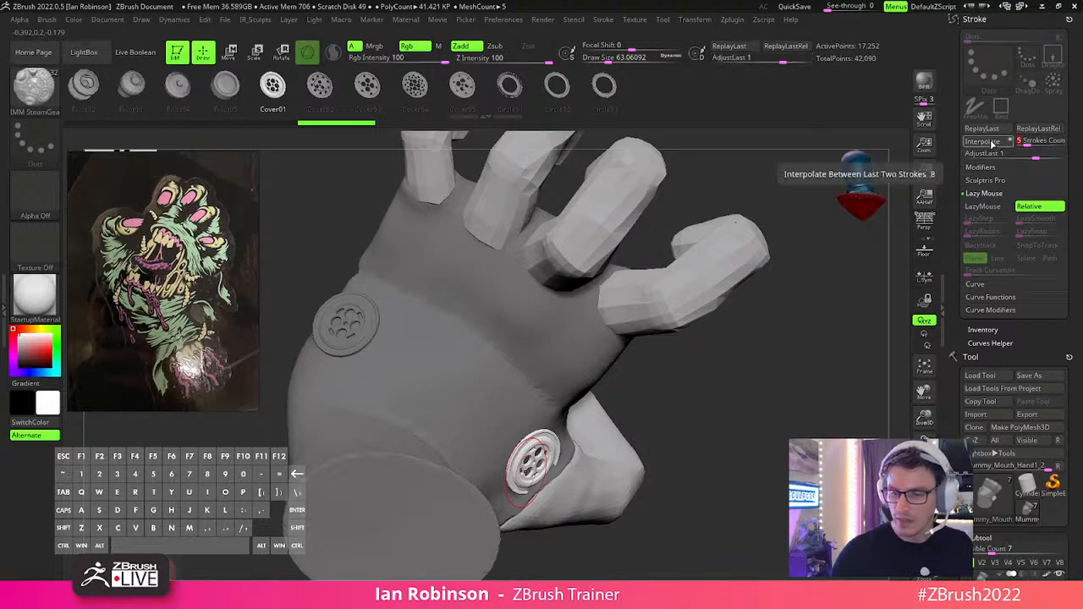
pyautogui.click(986, 142)
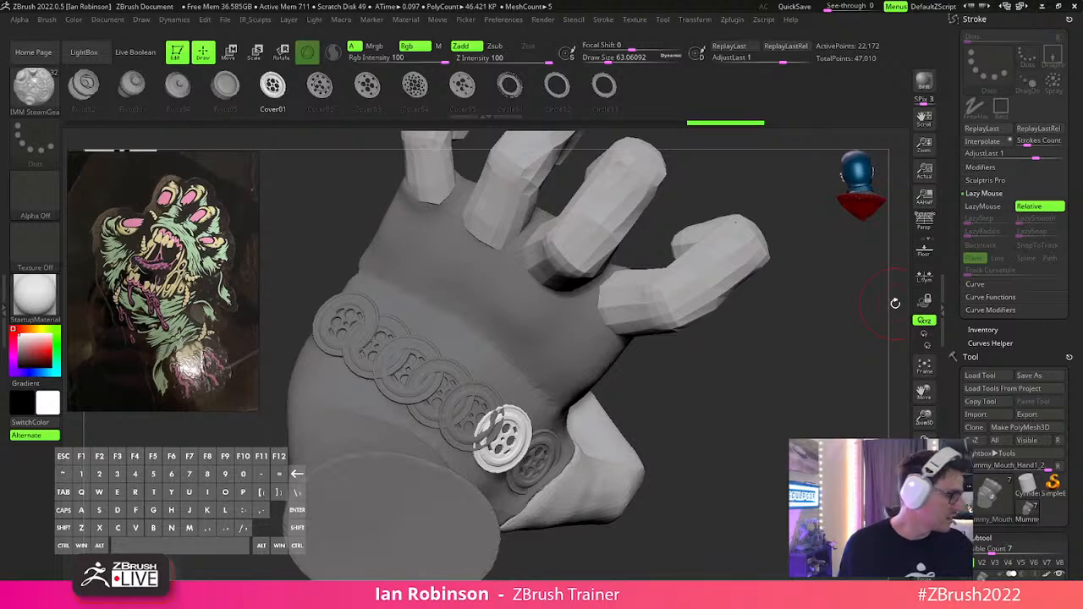
# Undo the interpolated row of covers together with the two parts at its ends.
pyautogui.moveTo(896, 303); pyautogui.dragTo(767, 304)
pyautogui.hotkey('ctrl', 'z')
pyautogui.hotkey('ctrl', 'z')
pyautogui.hotkey('ctrl', 'z')
pyautogui.hotkey('ctrl', 'z')
pyautogui.hotkey('ctrl', 'z')
pyautogui.hotkey('ctrl', 'z')
pyautogui.hotkey('ctrl', 'z')
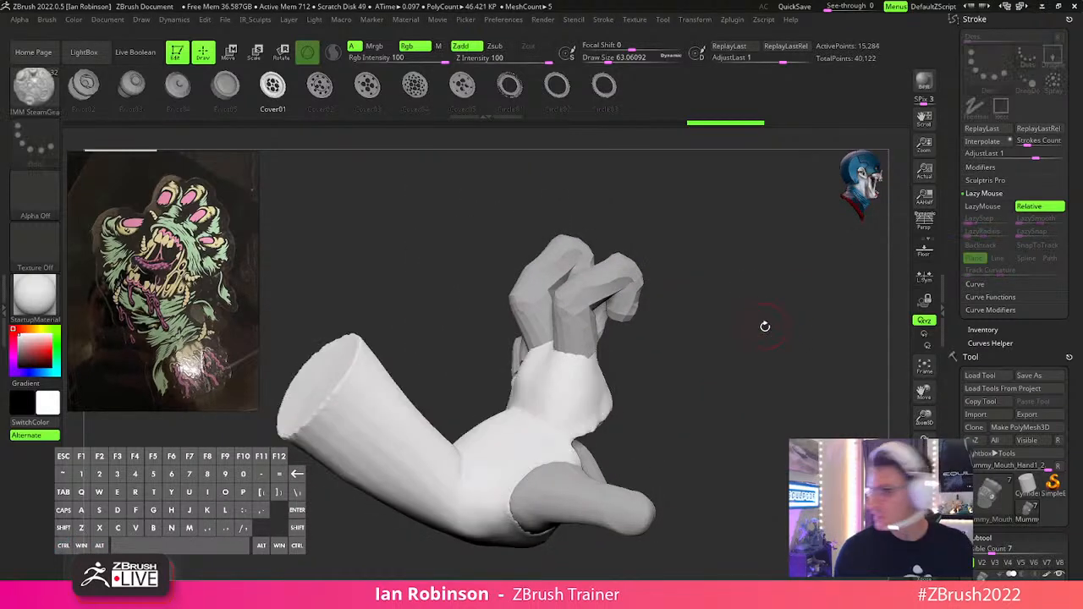
# Redo the undone strokes to restore the interpolated row of Cover01 parts across the back of the hand.
pyautogui.moveTo(740, 354); pyautogui.dragTo(755, 403)
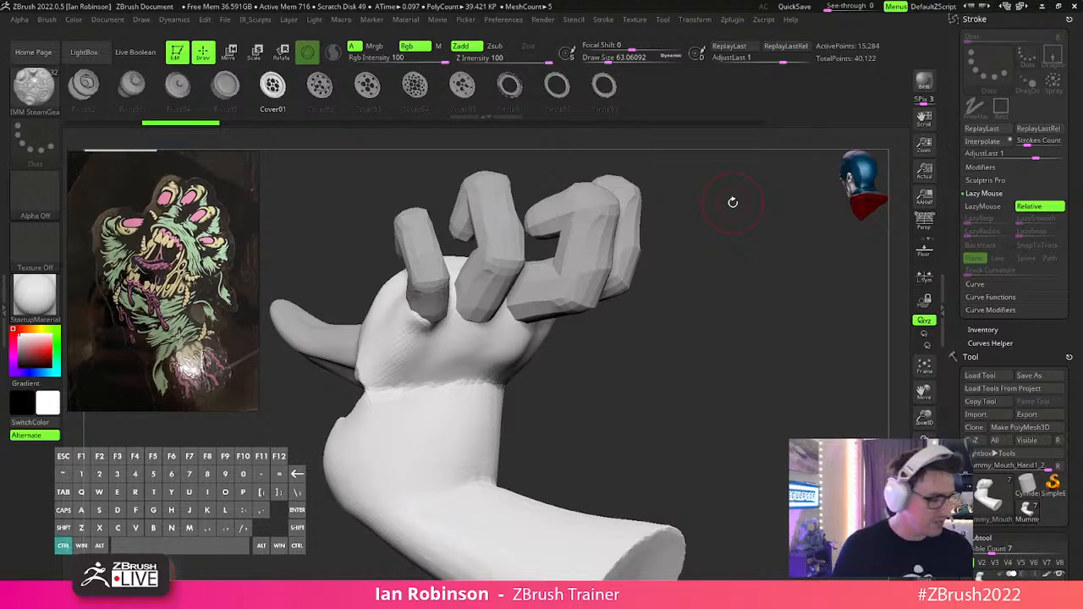
pyautogui.hotkey('ctrl', 'shift', 'z')
pyautogui.hotkey('ctrl', 'shift', 'z')
pyautogui.hotkey('ctrl', 'shift', 'z')
pyautogui.hotkey('ctrl', 'shift', 'z')
pyautogui.hotkey('ctrl', 'shift', 'z')
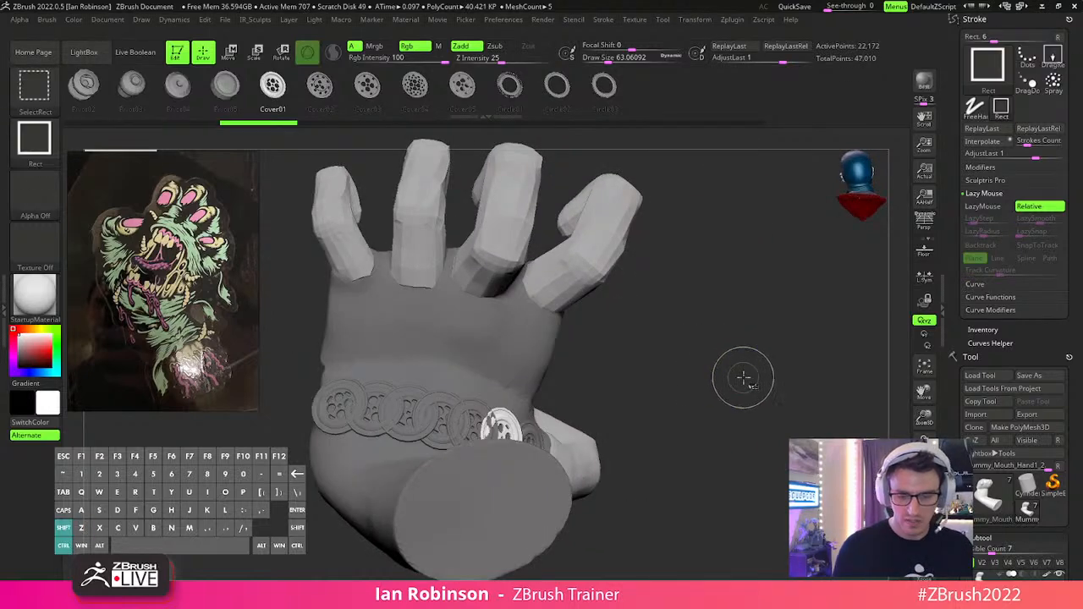
pyautogui.moveTo(760, 380)
pyautogui.mouseDown()
pyautogui.moveTo(759, 314)
pyautogui.moveTo(764, 438)
pyautogui.moveTo(802, 424)
pyautogui.moveTo(720, 426)
pyautogui.moveTo(745, 355)
pyautogui.moveTo(785, 367)
pyautogui.moveTo(728, 329)
pyautogui.mouseUp()
# Undo the restored row of covers until the back of the hand is clean.
pyautogui.hotkey('ctrl', 'z')
pyautogui.hotkey('ctrl', 'z')
pyautogui.hotkey('ctrl', 'z')
pyautogui.hotkey('ctrl', 'z')
pyautogui.hotkey('ctrl', 'z')
pyautogui.hotkey('ctrl', 'z')
pyautogui.keyDown('alt'); pyautogui.moveTo(767, 285); pyautogui.dragTo(669, 359); pyautogui.keyUp('alt')
pyautogui.hotkey('ctrl', 'z')
# Insert a Cover01 part near the forearm's cut end and one on the back of the hand, and interpolate between them.
pyautogui.moveTo(542, 266); pyautogui.dragTo(552, 292)
pyautogui.moveTo(492, 451); pyautogui.dragTo(497, 471)
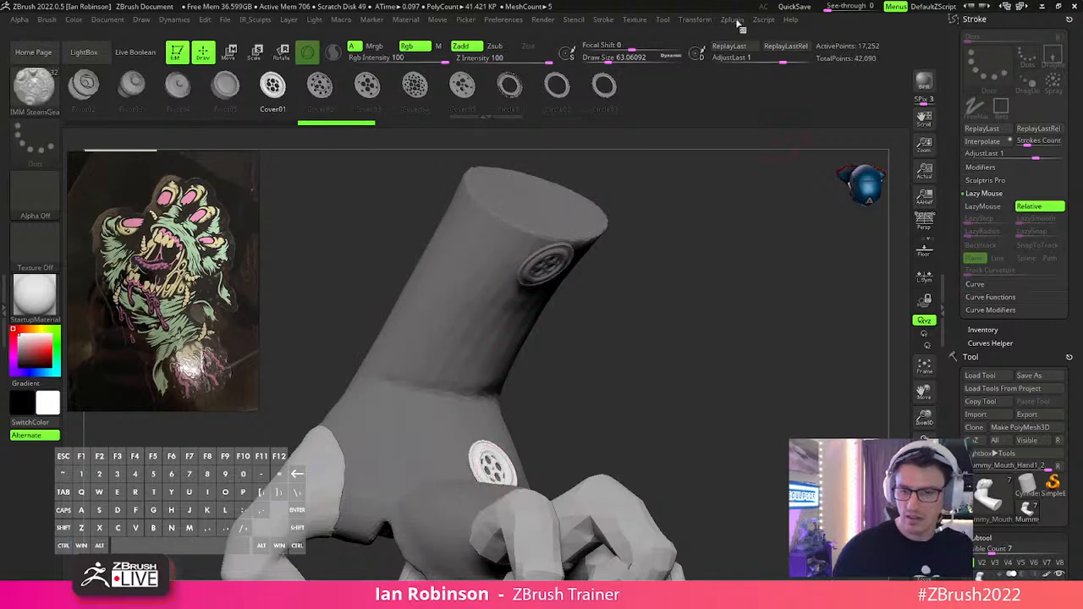
pyautogui.click(987, 145)
pyautogui.moveTo(677, 340)
pyautogui.mouseDown()
pyautogui.moveTo(682, 351)
pyautogui.moveTo(487, 375)
pyautogui.mouseUp()
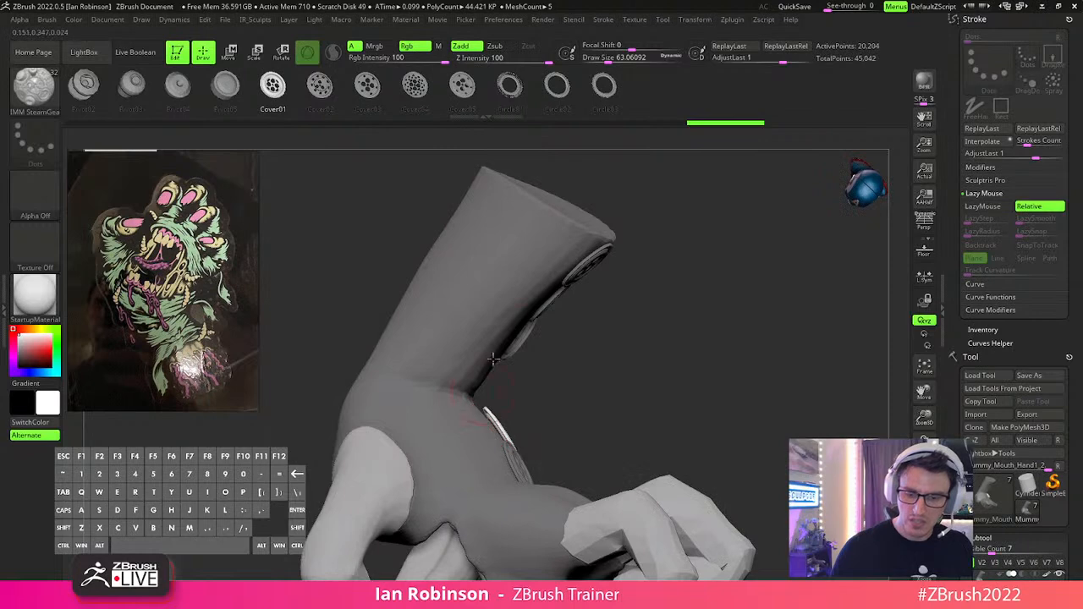
pyautogui.press('f')
pyautogui.moveTo(739, 370)
pyautogui.mouseDown()
pyautogui.moveTo(703, 336)
pyautogui.moveTo(738, 347)
pyautogui.moveTo(737, 457)
pyautogui.moveTo(683, 462)
pyautogui.mouseUp()
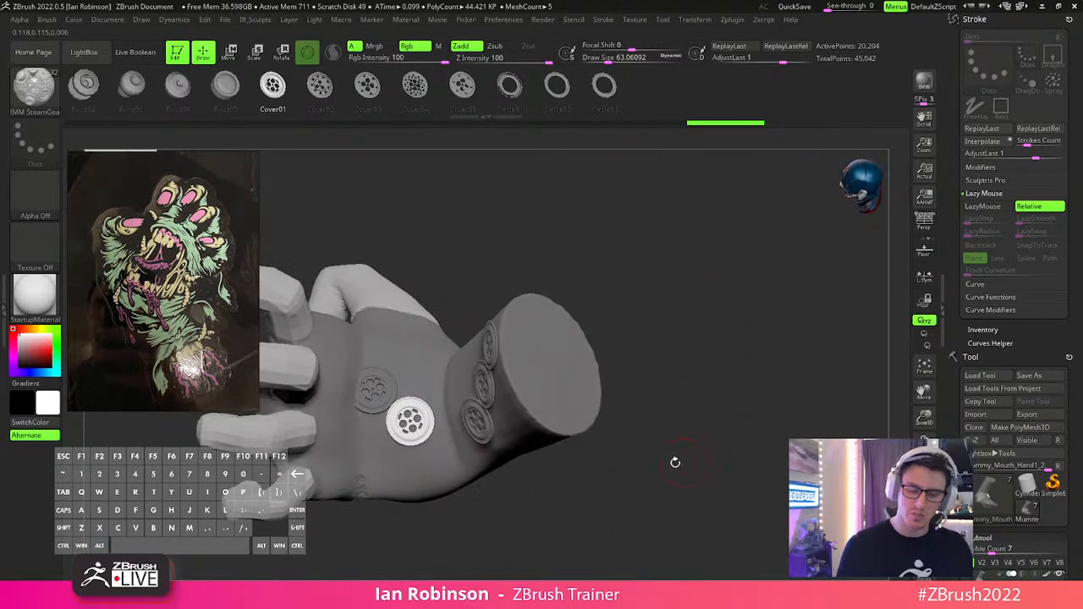
pyautogui.moveTo(708, 388)
pyautogui.mouseDown()
pyautogui.moveTo(736, 389)
pyautogui.moveTo(711, 383)
pyautogui.mouseUp()
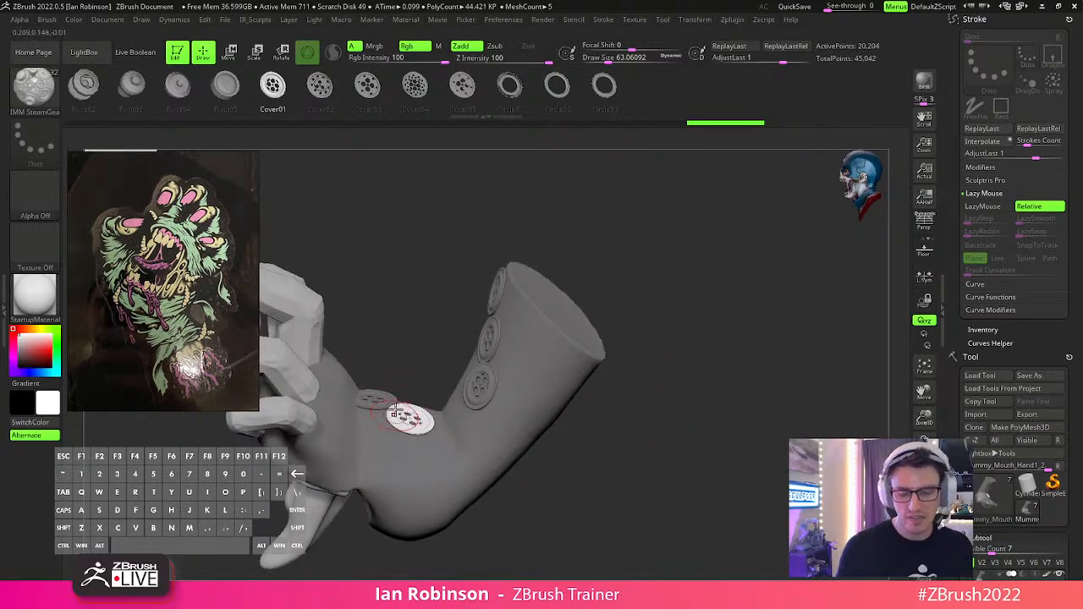
pyautogui.moveTo(646, 351); pyautogui.dragTo(605, 340)
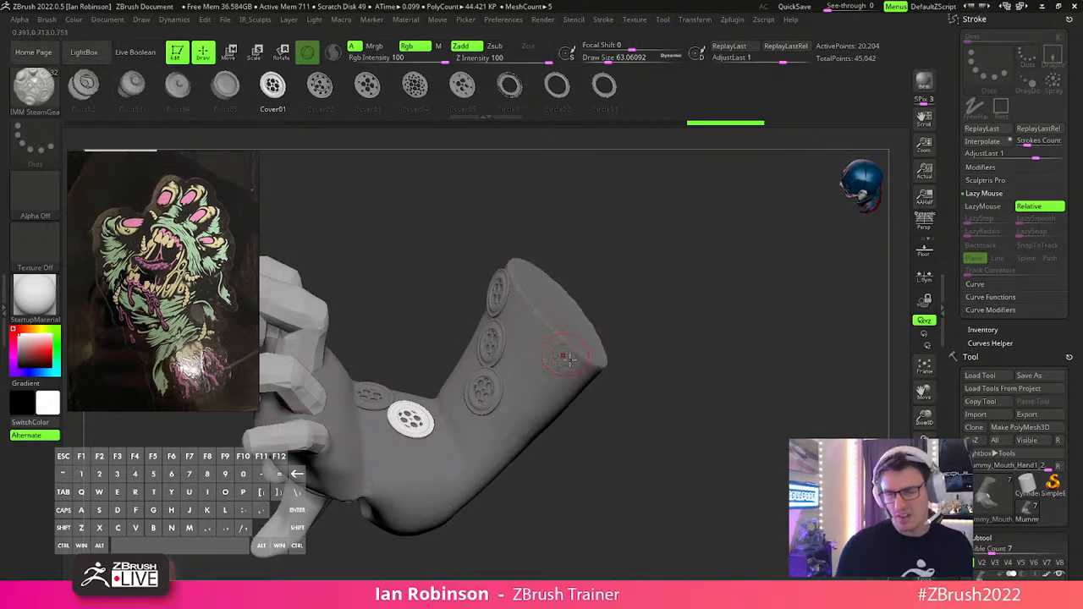
# Undo the interpolated covers along the forearm together with the two parts at their ends.
pyautogui.hotkey('ctrl', 'z')
pyautogui.hotkey('ctrl', 'z')
pyautogui.hotkey('ctrl', 'z')
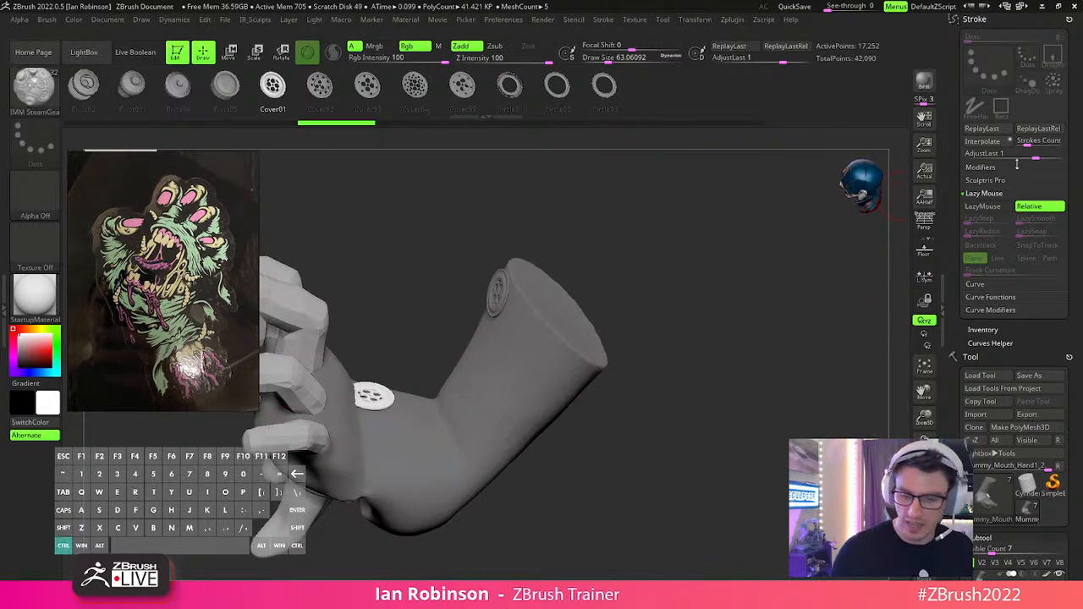
pyautogui.hotkey('ctrl', 'z')
pyautogui.hotkey('ctrl', 'z')
# Insert one Cover01 part on the forearm and another on the hand, and interpolate between them with a higher strokes count.
pyautogui.click(514, 342)
pyautogui.moveTo(389, 440); pyautogui.dragTo(394, 456)
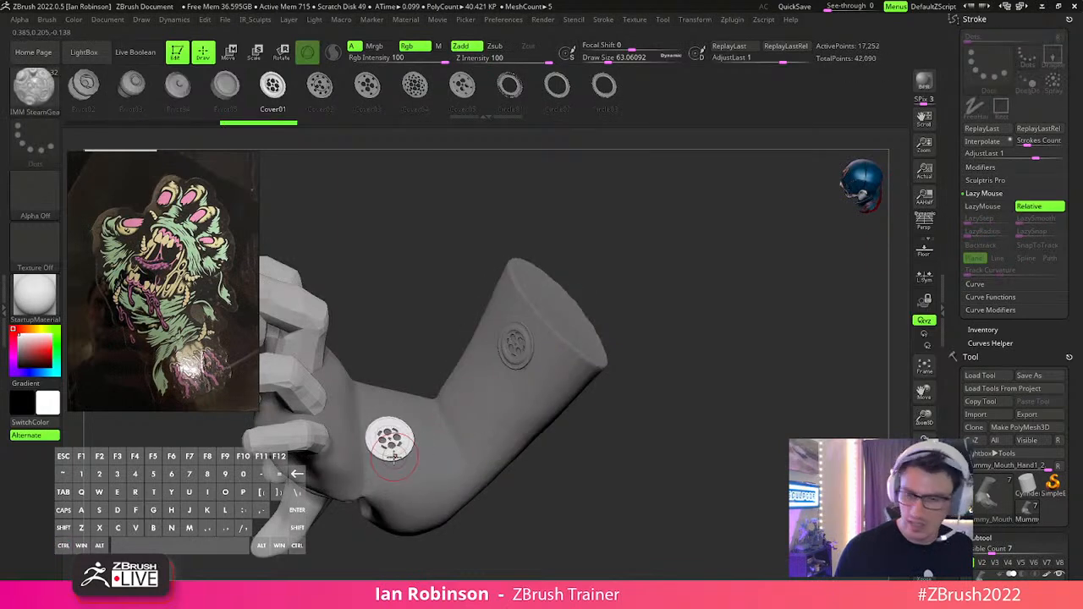
pyautogui.click(983, 141)
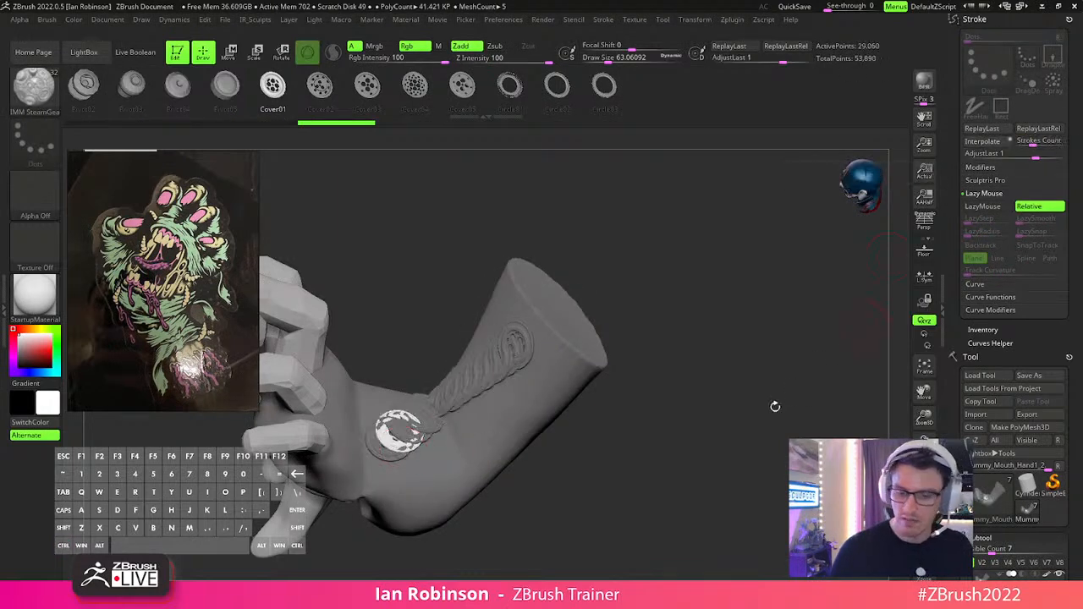
pyautogui.moveTo(750, 381); pyautogui.dragTo(505, 467)
pyautogui.moveTo(435, 341); pyautogui.dragTo(398, 395)
pyautogui.moveTo(695, 400)
pyautogui.mouseDown()
pyautogui.moveTo(742, 347)
pyautogui.moveTo(713, 431)
pyautogui.moveTo(707, 356)
pyautogui.mouseUp()
# Undo the dense interpolated row of covers between the forearm and the hand.
pyautogui.hotkey('ctrl', 'z')
pyautogui.hotkey('ctrl', 'z')
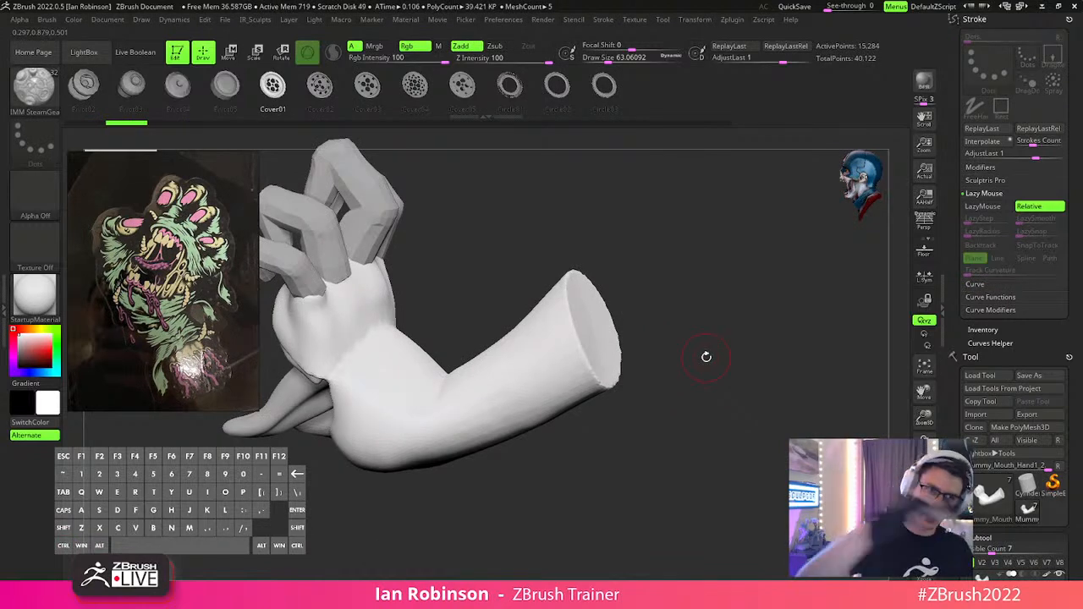
pyautogui.moveTo(850, 314); pyautogui.dragTo(820, 359)
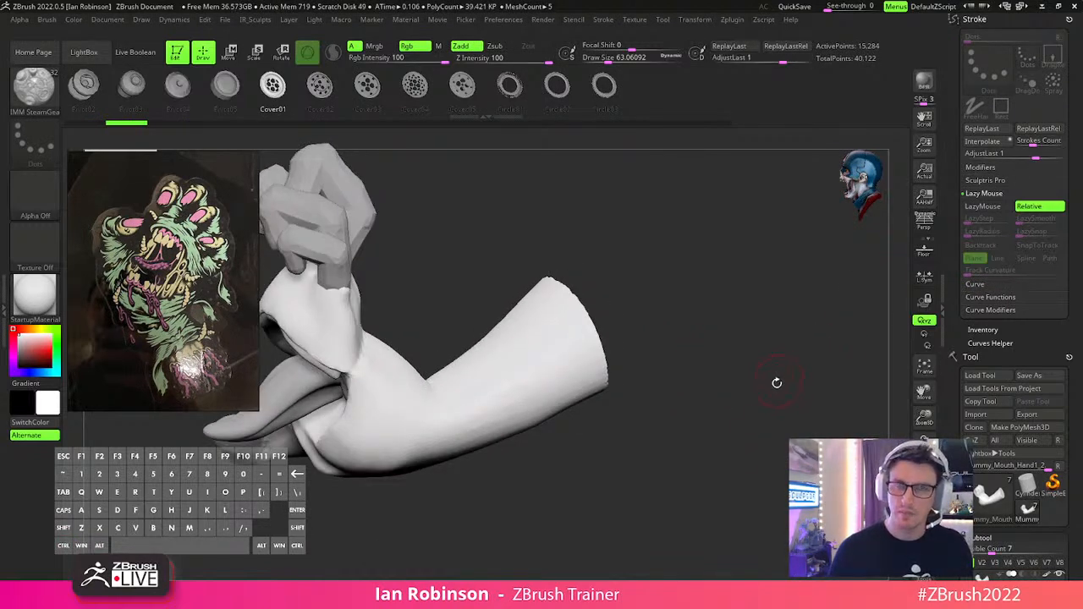
pyautogui.moveTo(762, 400); pyautogui.dragTo(706, 434)
pyautogui.moveTo(691, 342)
pyautogui.keyDown('alt'); pyautogui.mouseDown()
pyautogui.moveTo(690, 314)
pyautogui.moveTo(697, 338)
pyautogui.mouseUp(); pyautogui.keyUp('alt')
# With a draw size of about 36, interpolate a row of Cover01 parts across the back of the hand using Interpolate's optional mode.
pyautogui.press('s')
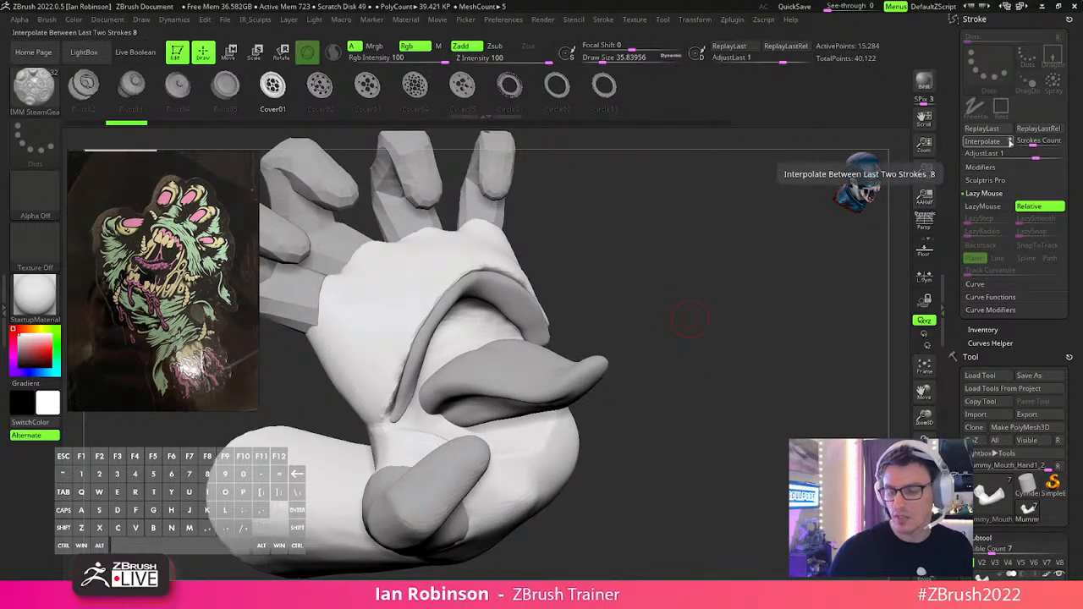
pyautogui.click(1010, 142)
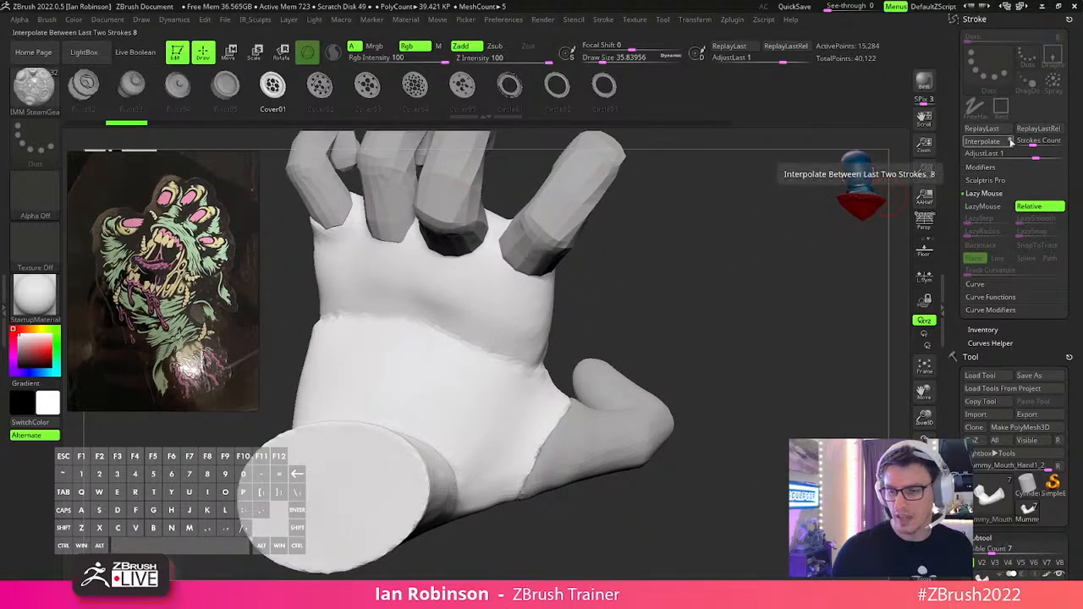
pyautogui.keyDown('shift'); pyautogui.moveTo(331, 358); pyautogui.dragTo(337, 386); pyautogui.keyUp('shift')
pyautogui.keyDown('ctrl'); pyautogui.moveTo(501, 401); pyautogui.dragTo(502, 423); pyautogui.keyUp('ctrl')
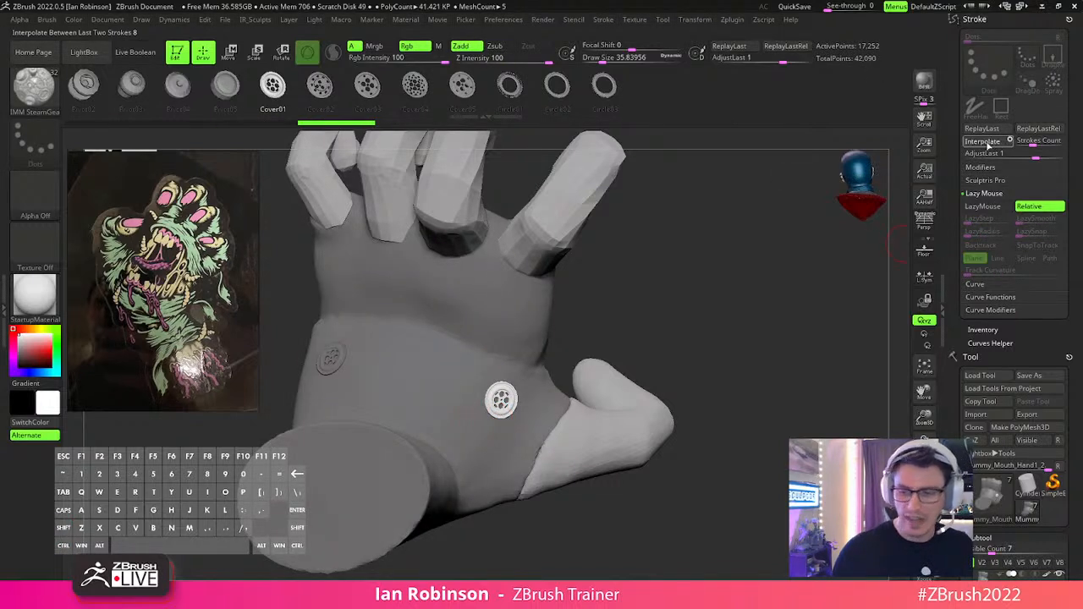
pyautogui.moveTo(773, 308)
pyautogui.mouseDown()
pyautogui.moveTo(744, 334)
pyautogui.moveTo(754, 355)
pyautogui.moveTo(805, 378)
pyautogui.moveTo(728, 392)
pyautogui.mouseUp()
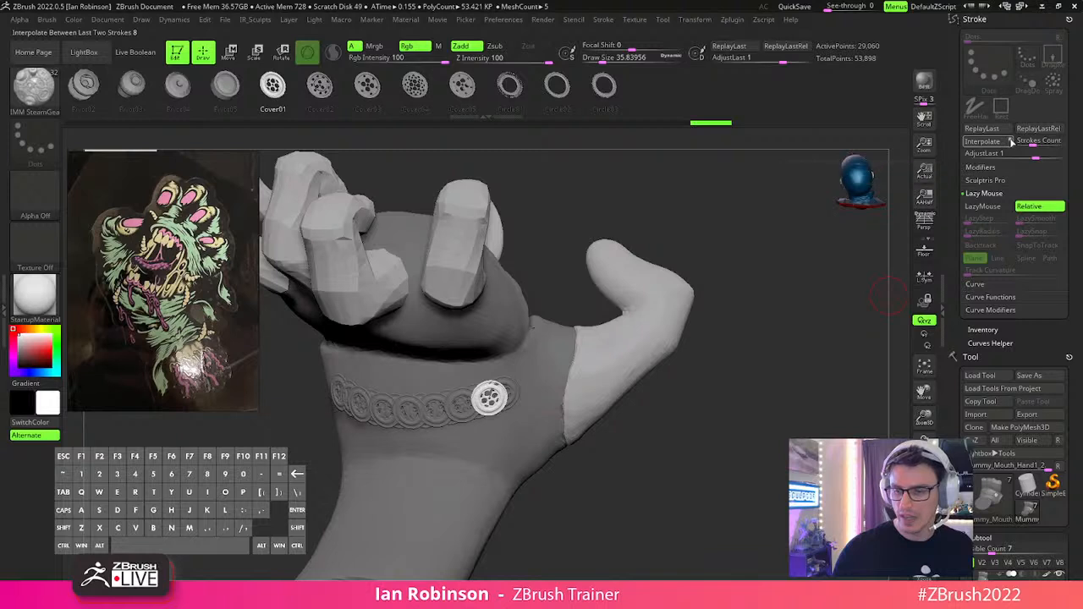
# Insert a Cover01 part at each side of the forearm below the first row and interpolate between the two.
pyautogui.moveTo(357, 500); pyautogui.dragTo(361, 508)
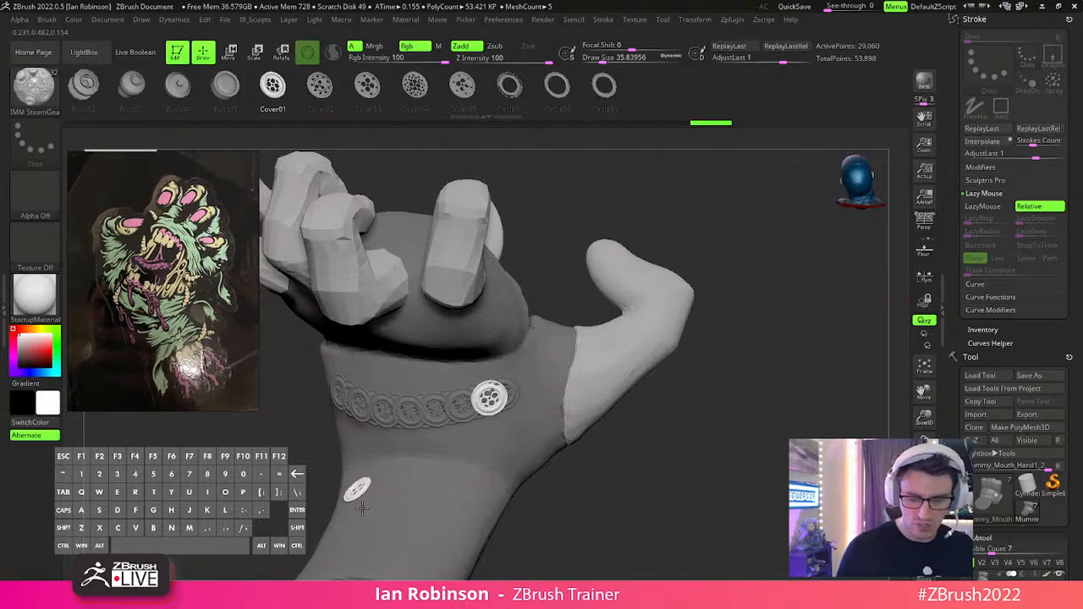
pyautogui.hotkey('ctrl', 'z')
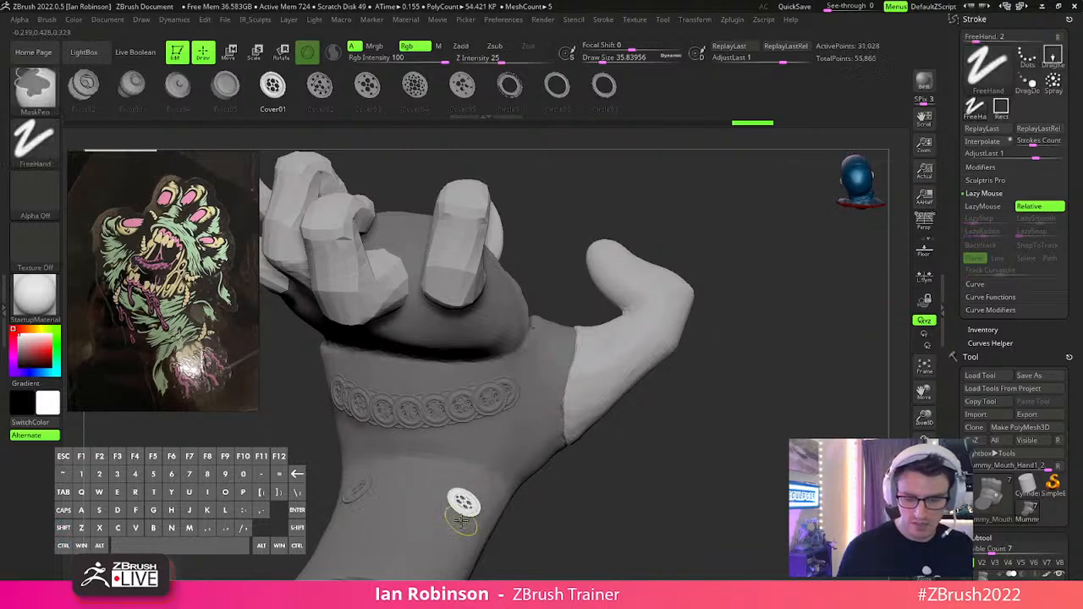
pyautogui.click(999, 153)
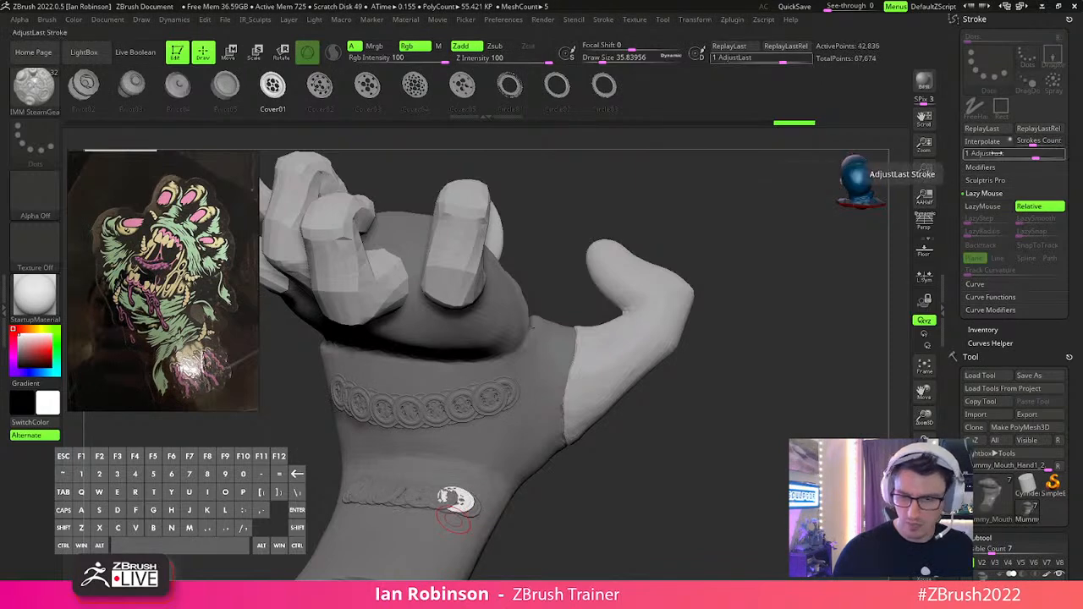
pyautogui.moveTo(694, 481); pyautogui.dragTo(762, 397)
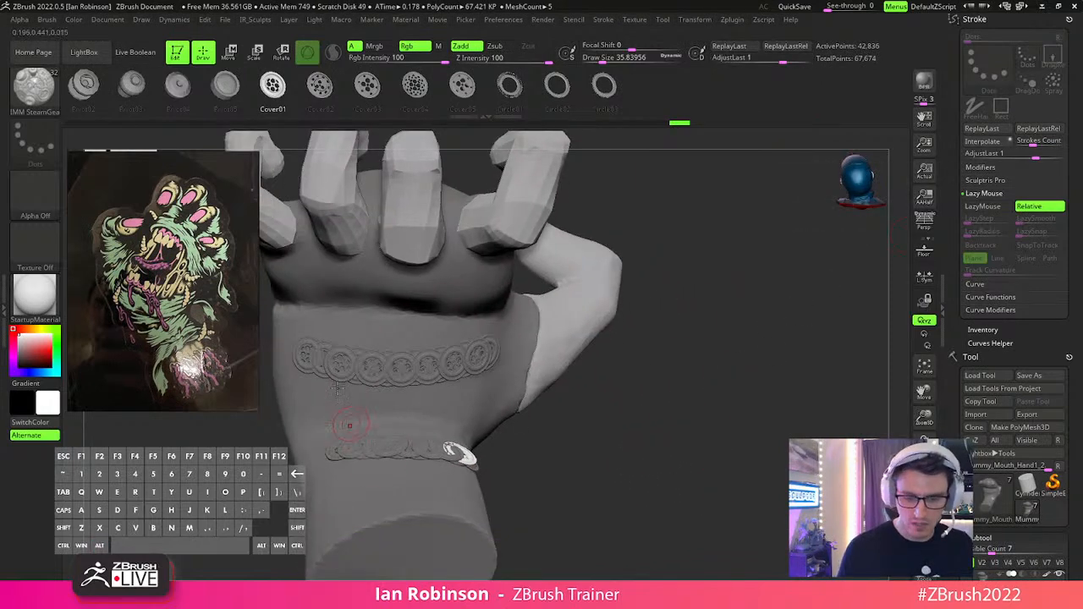
pyautogui.moveTo(546, 453); pyautogui.dragTo(508, 484)
pyautogui.moveTo(576, 474); pyautogui.dragTo(669, 419)
pyautogui.moveTo(583, 410); pyautogui.dragTo(709, 493)
# Undo both interpolated rows of covers on the hand and forearm.
pyautogui.hotkey('ctrl', 'z')
pyautogui.hotkey('ctrl', 'z')
pyautogui.hotkey('ctrl', 'z')
pyautogui.hotkey('ctrl', 'z')
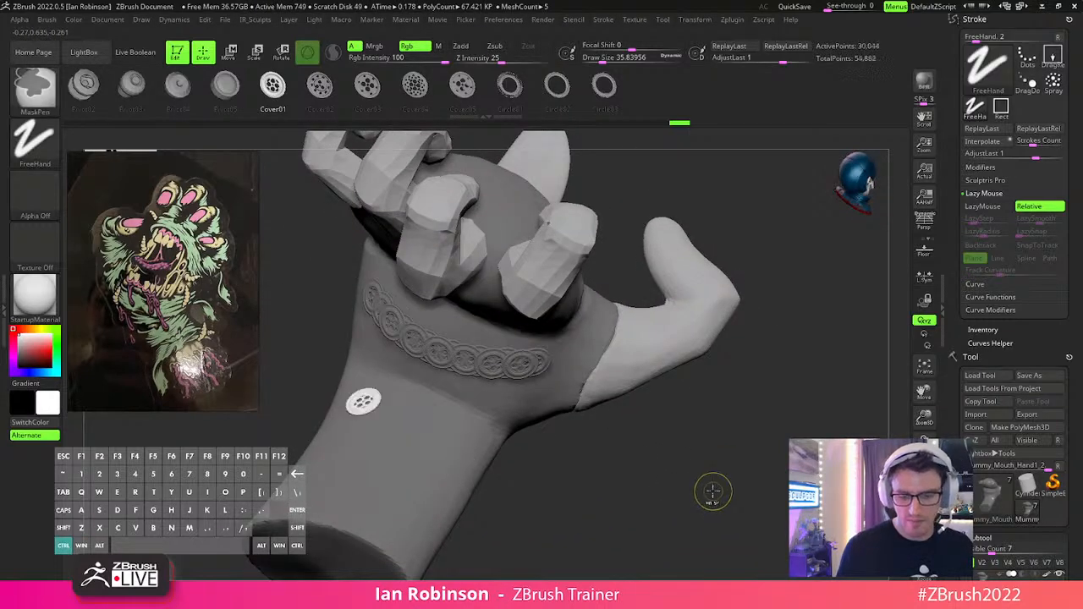
pyautogui.hotkey('ctrl', 'z')
pyautogui.hotkey('ctrl', 'z')
pyautogui.hotkey('ctrl', 'z')
pyautogui.hotkey('ctrl', 'z')
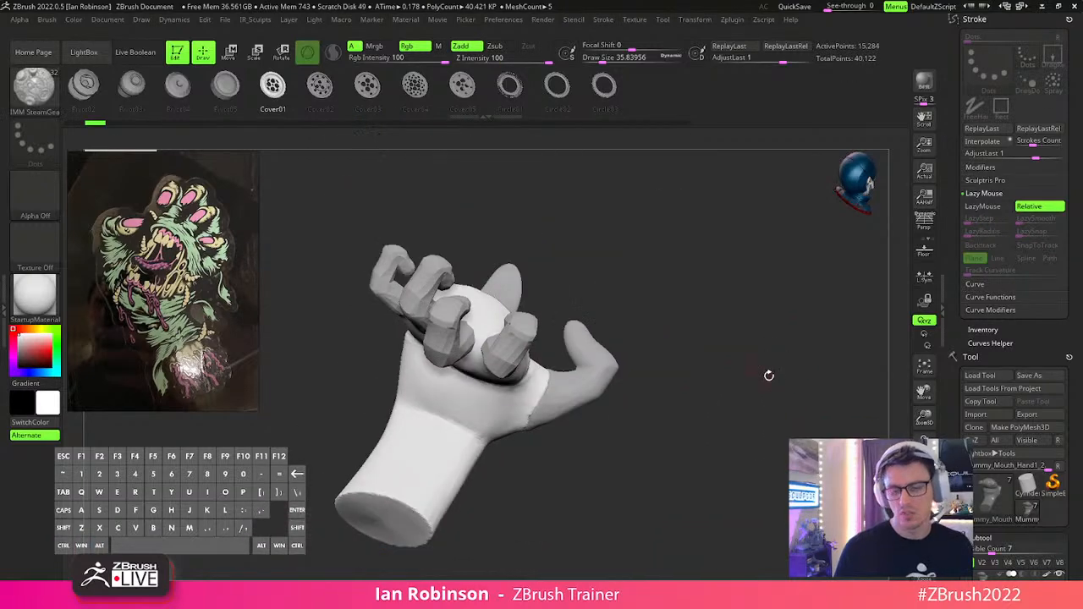
# Change the sculpt's material to BasicMaterial.
pyautogui.moveTo(696, 472); pyautogui.dragTo(657, 230)
pyautogui.click(34, 297)
pyautogui.click(267, 467)
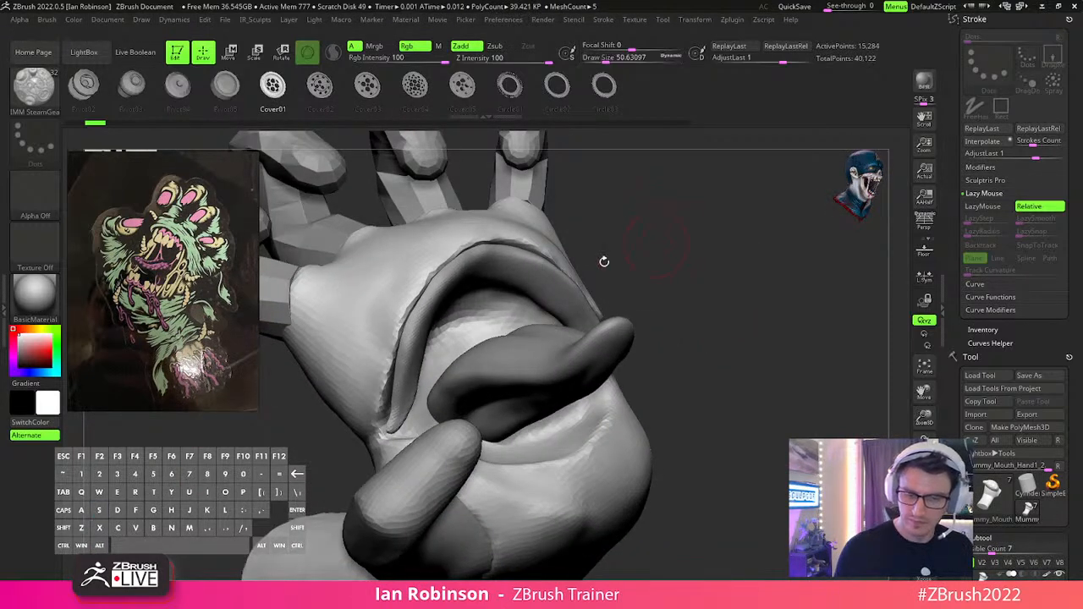
# Select the fingers subtool Mummy_Mouth_Hand1 and turn on its dynamic subdivision smoothing.
pyautogui.moveTo(520, 275); pyautogui.dragTo(508, 323)
pyautogui.press('d')
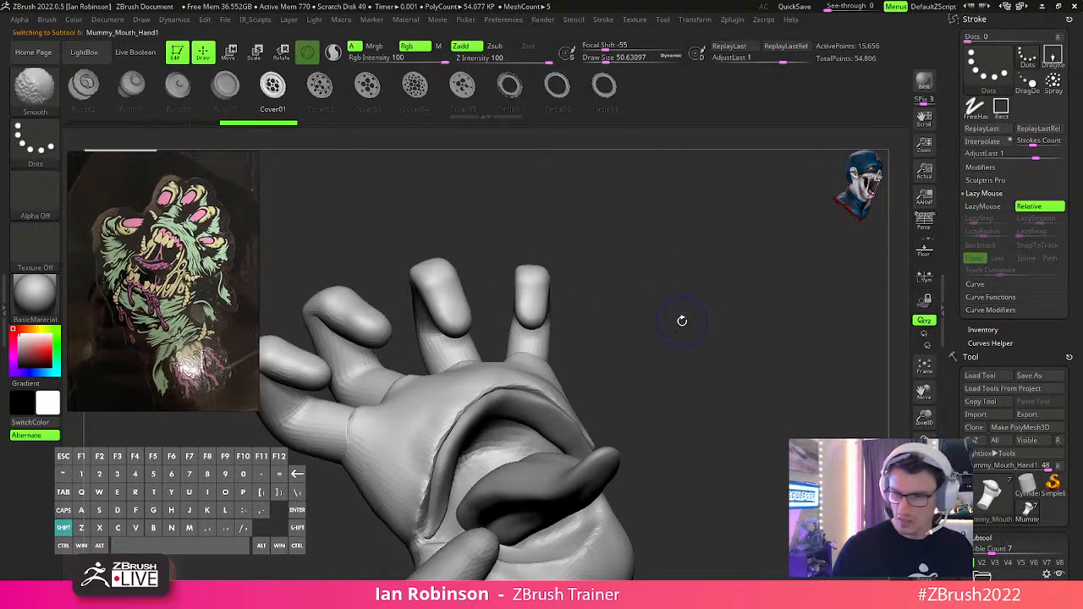
pyautogui.moveTo(682, 319)
pyautogui.mouseDown()
pyautogui.moveTo(761, 278)
pyautogui.moveTo(747, 242)
pyautogui.moveTo(730, 338)
pyautogui.moveTo(730, 319)
pyautogui.moveTo(694, 278)
pyautogui.mouseUp()
# Choose the IMM Primitives brush with the QCube mesh.
pyautogui.press('b')
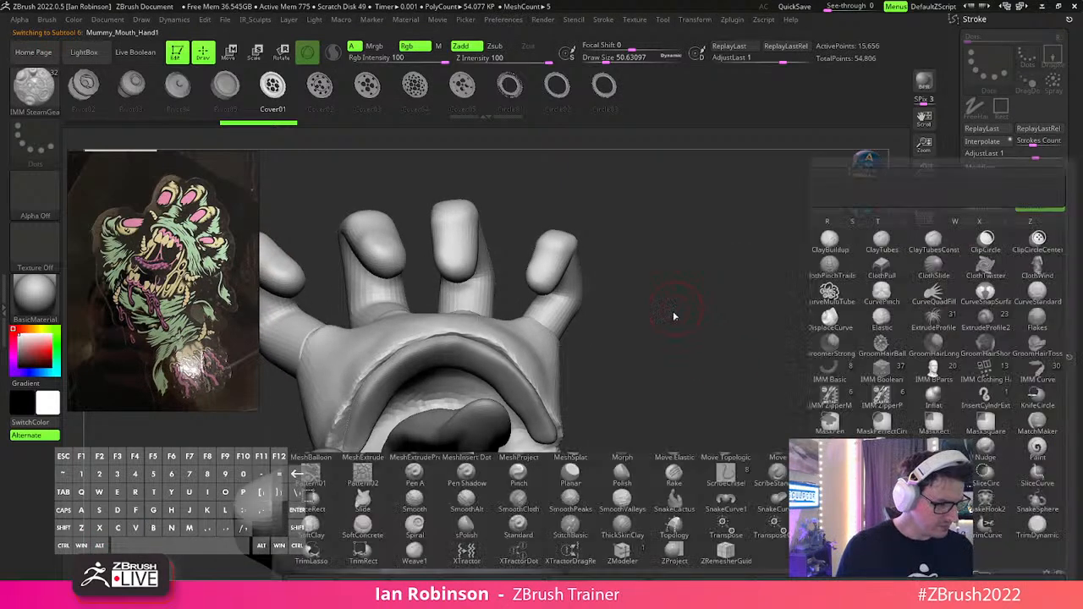
pyautogui.press('i')
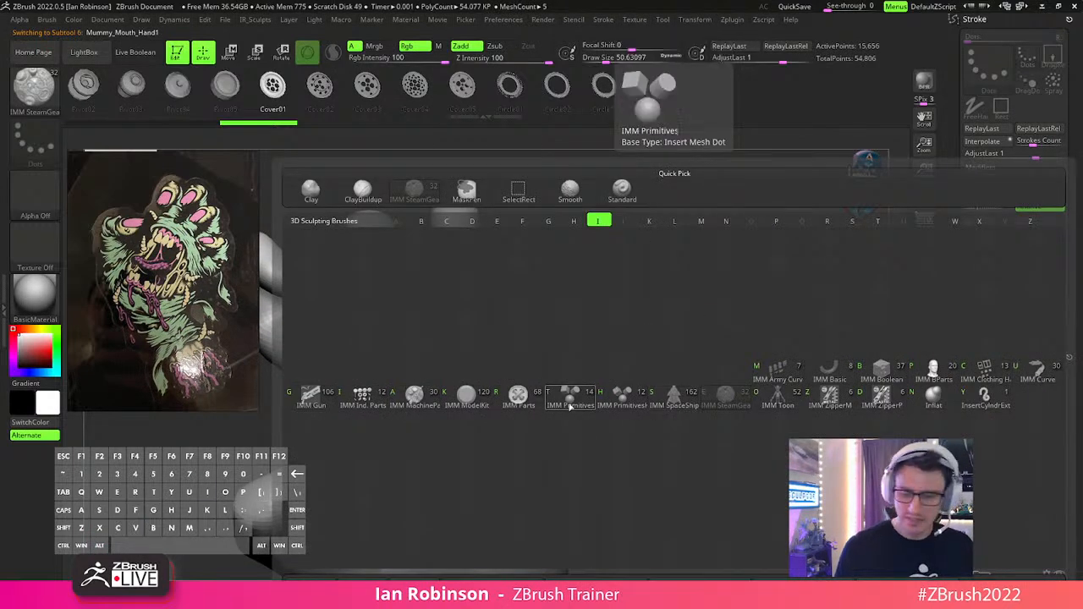
pyautogui.click(618, 396)
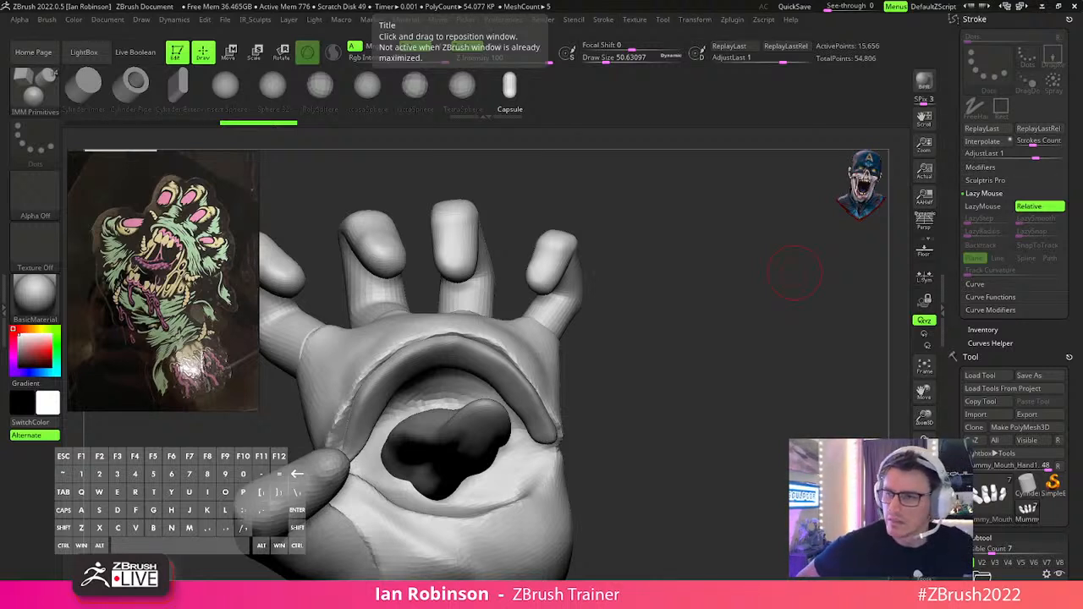
pyautogui.moveTo(726, 346); pyautogui.dragTo(764, 330)
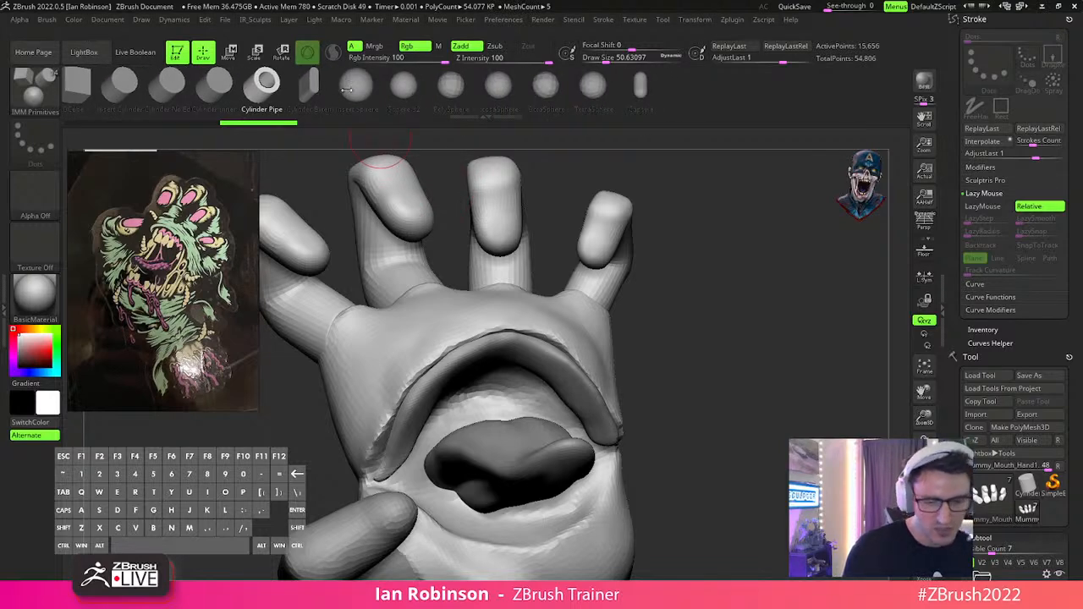
pyautogui.click(83, 88)
pyautogui.keyDown('alt'); pyautogui.click(683, 314); pyautogui.keyUp('alt')
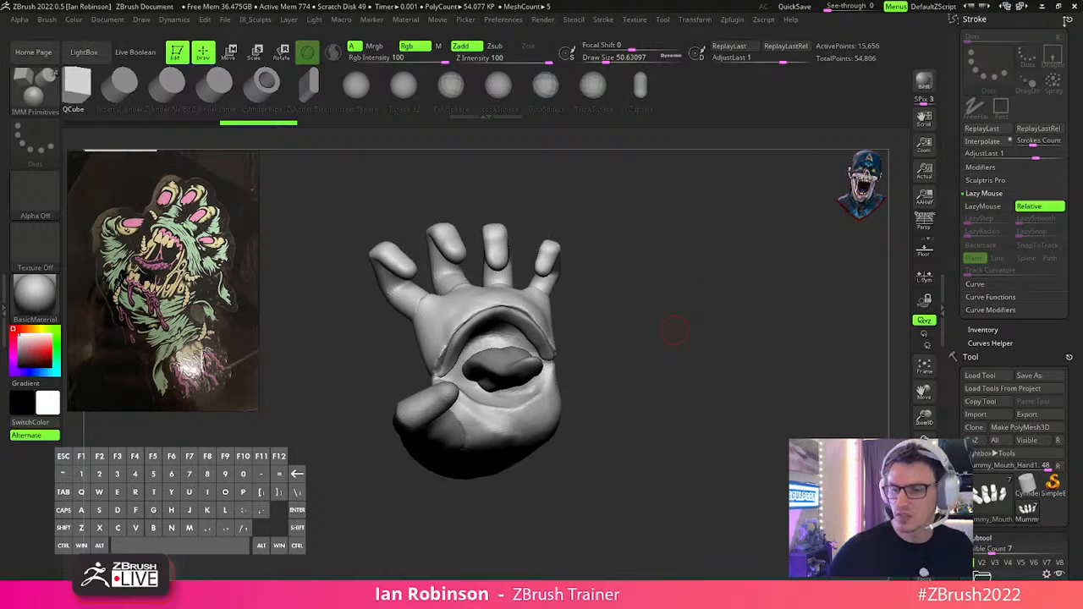
# Remove the docked Stroke palette and select the PM3D_Sphere3D1 subtool.
pyautogui.click(1068, 18)
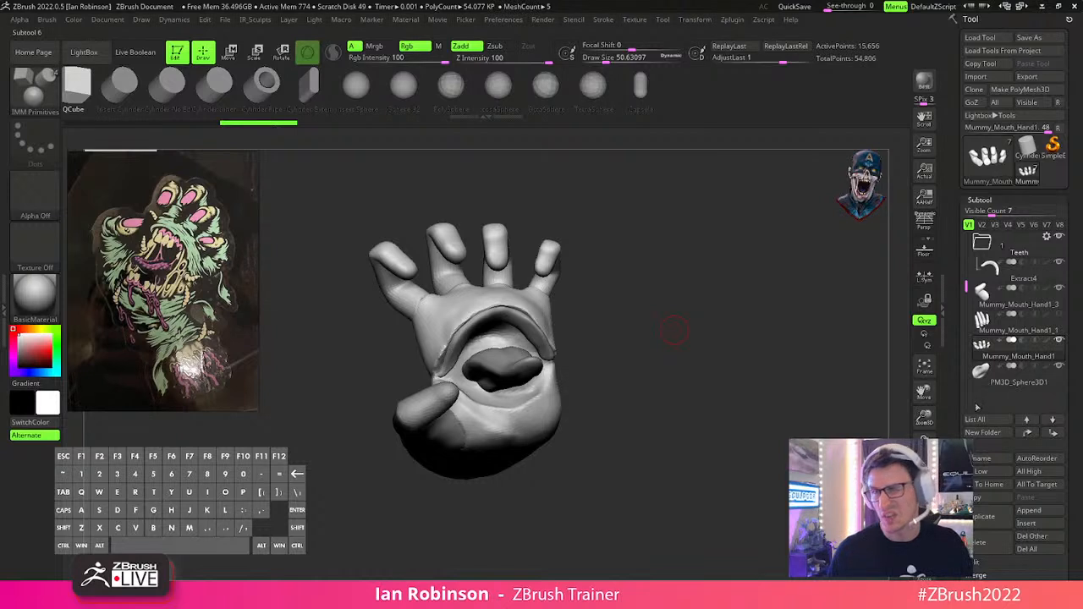
pyautogui.click(1003, 393)
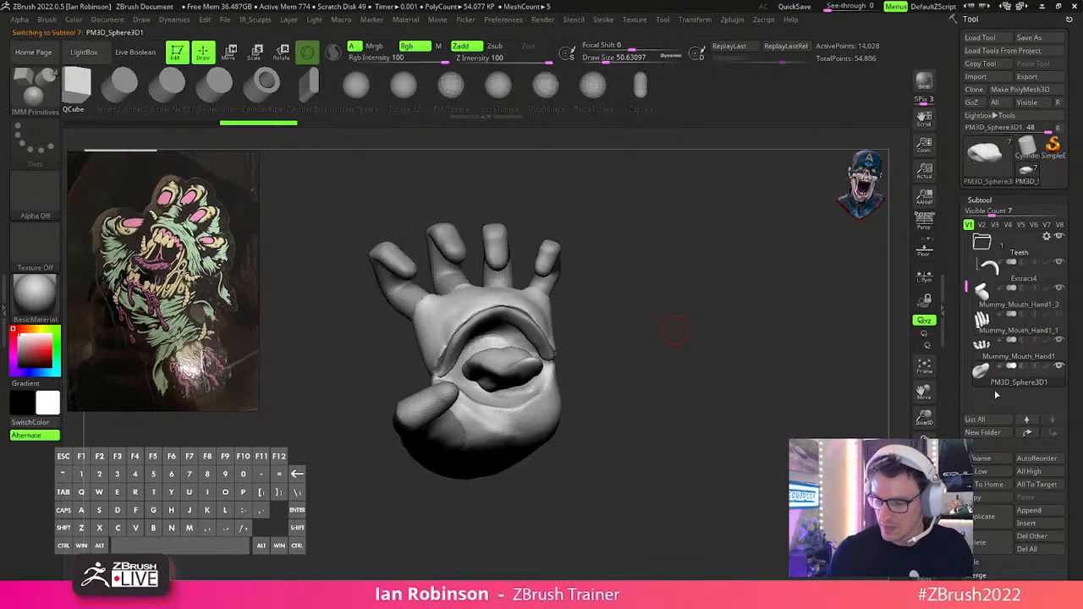
pyautogui.click(1045, 524)
pyautogui.scroll(-2, 1015, 338)
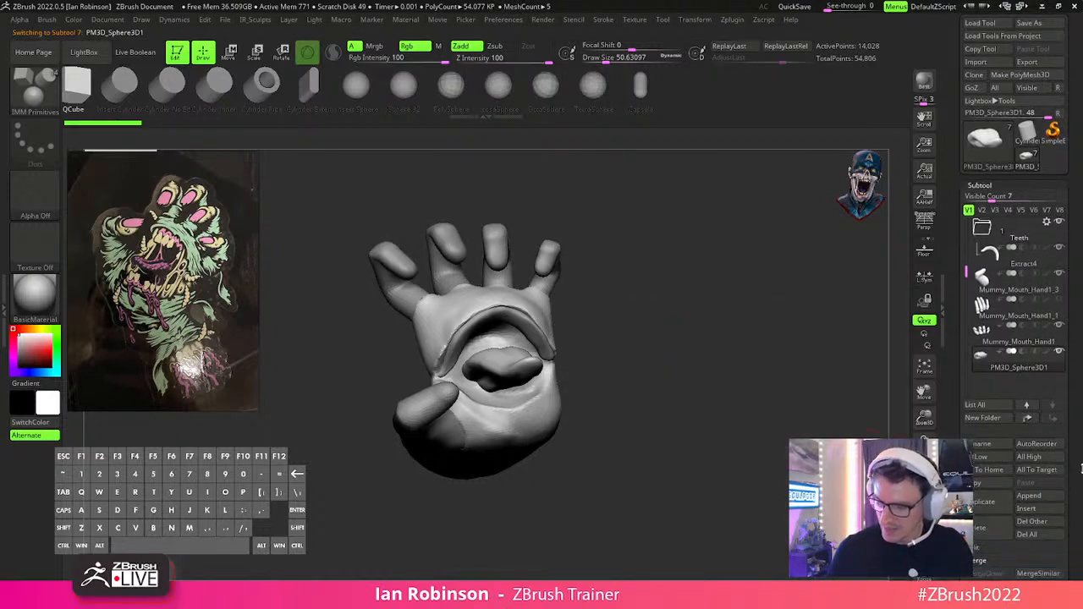
# Switch to the Move brush and insert a Cube3D subtool below PM3D_Sphere3D1.
pyautogui.press('m')
pyautogui.press('v')
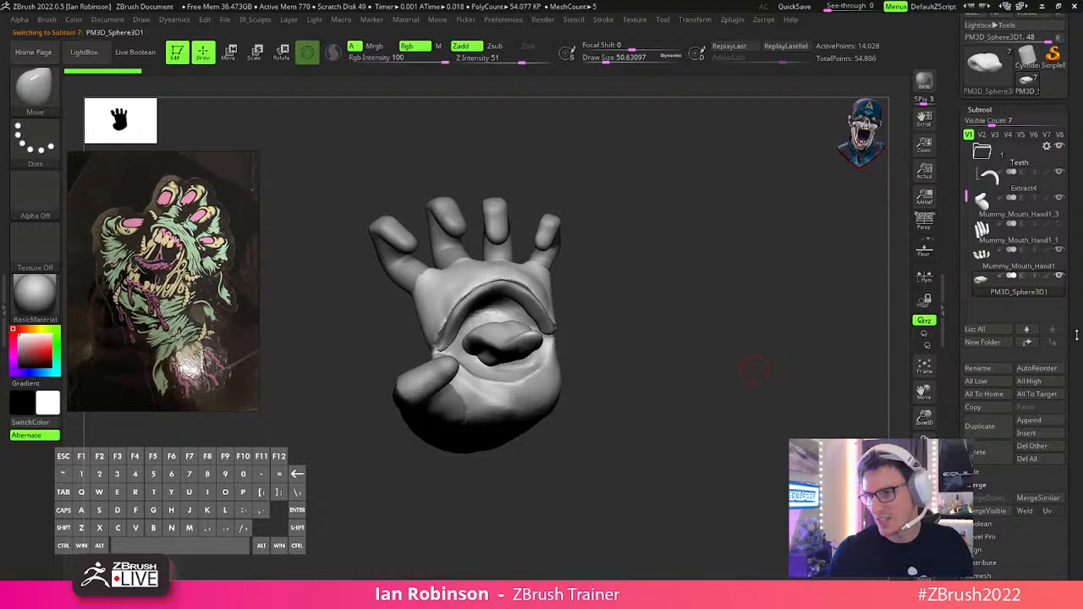
pyautogui.scroll(-2, 1070, 301)
pyautogui.click(1037, 358)
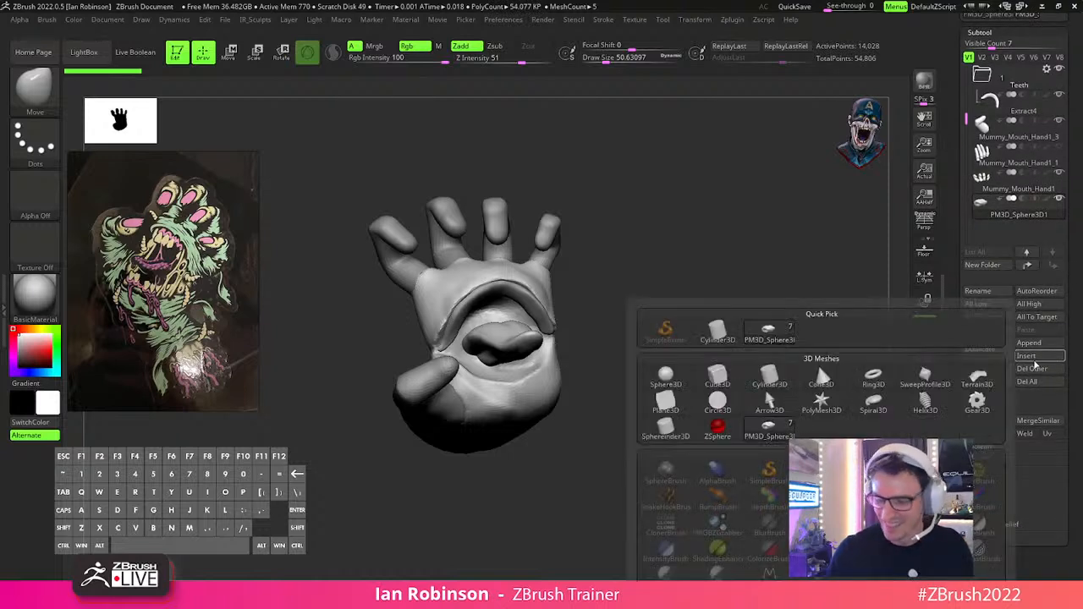
pyautogui.click(718, 378)
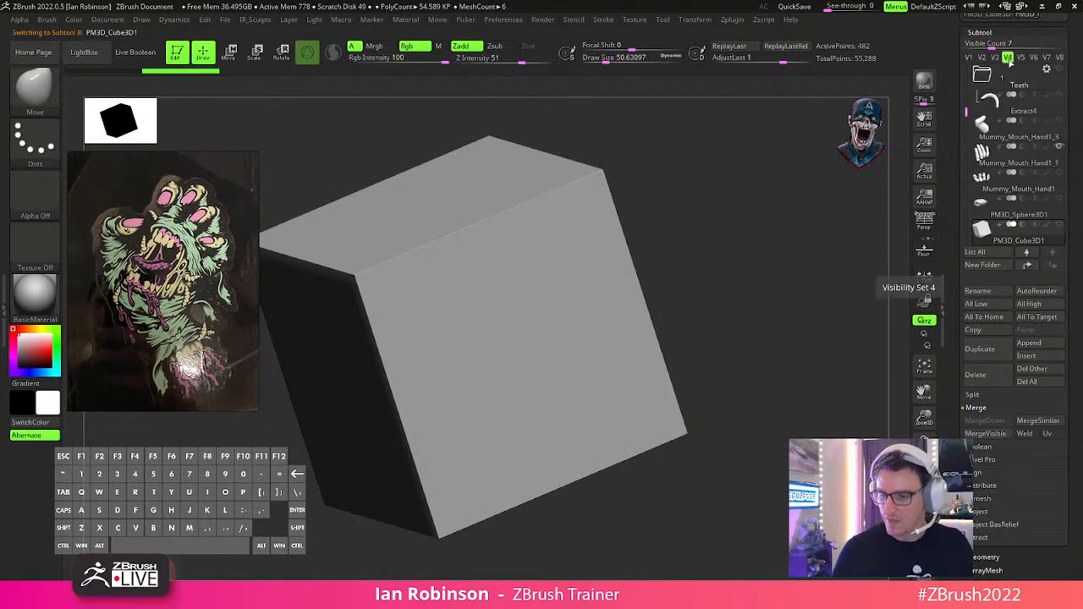
# Isolate PM3D_Cube3D1, display its polyframe and reinitialize it as a QCube with X Res 2, Y Res 1 and Z Res 1.
pyautogui.moveTo(1059, 149)
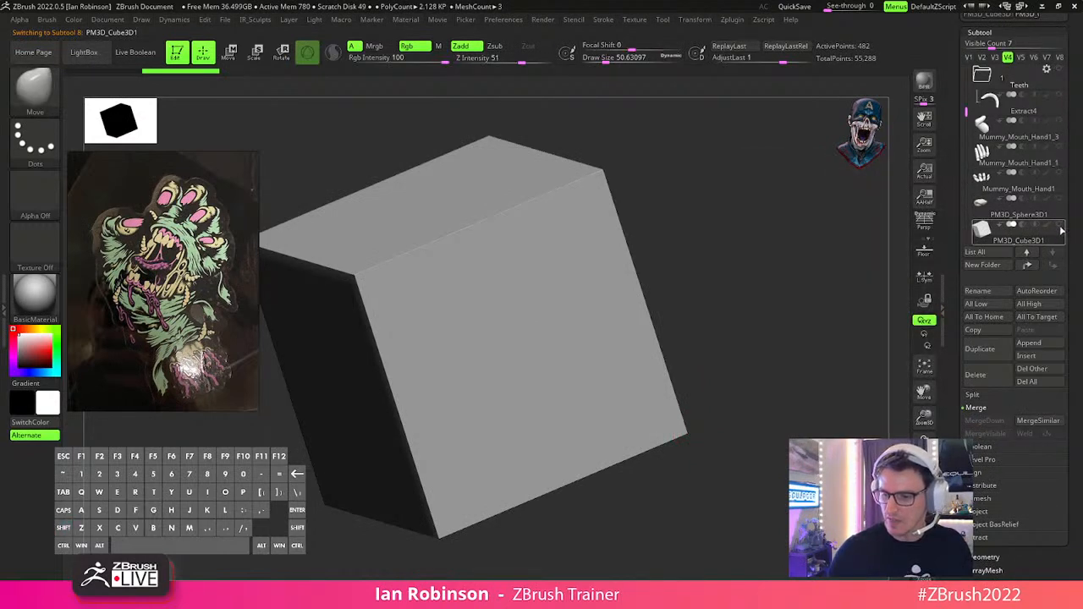
pyautogui.scroll(-5, 1006, 555)
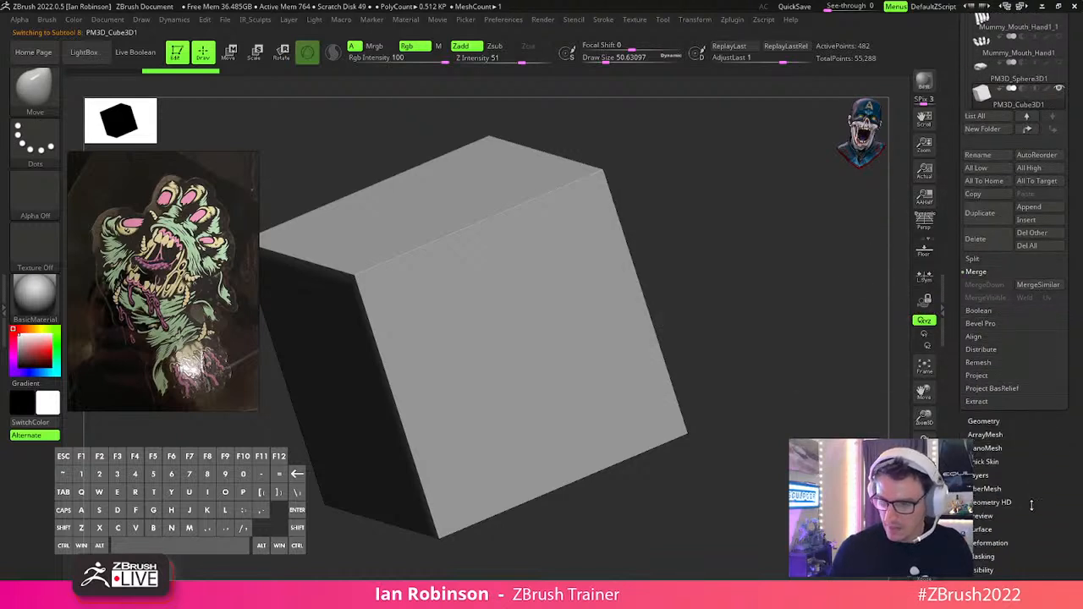
pyautogui.scroll(-2, 1026, 478)
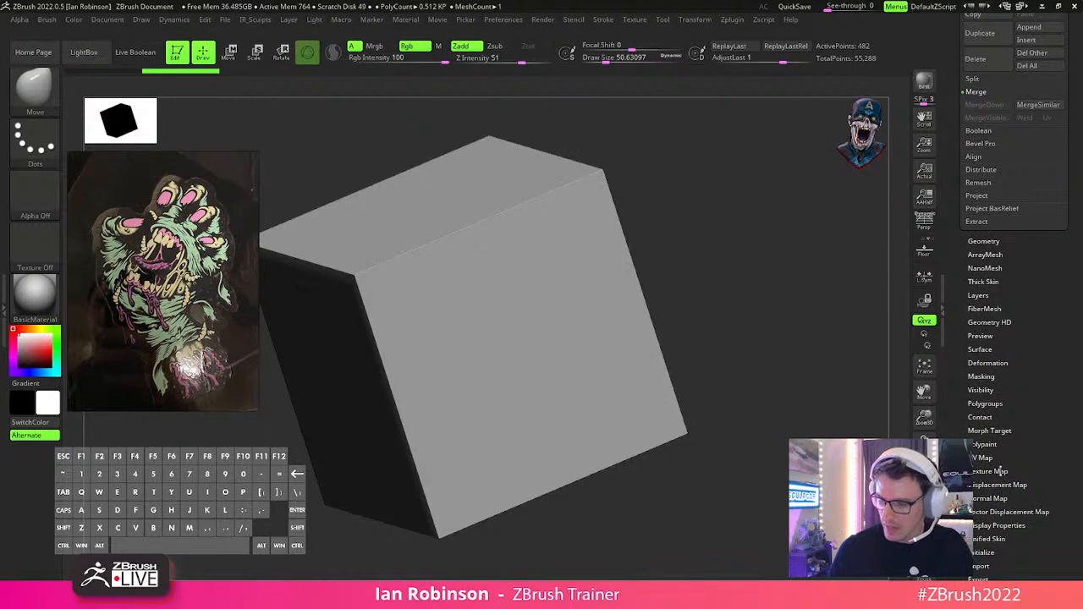
pyautogui.click(982, 553)
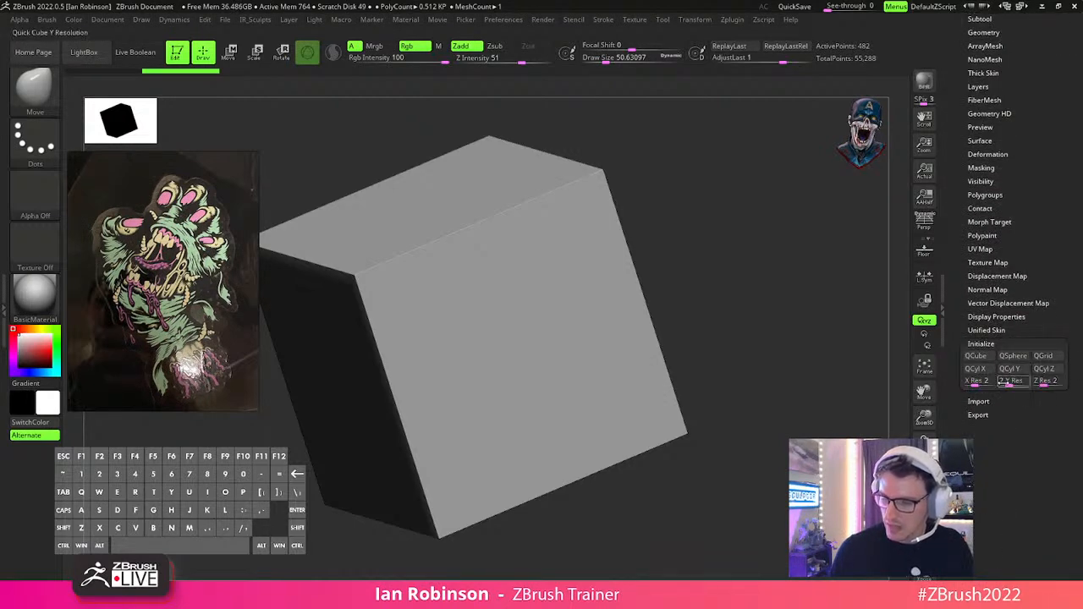
pyautogui.hotkey('shift', 'f')
pyautogui.click(1009, 381)
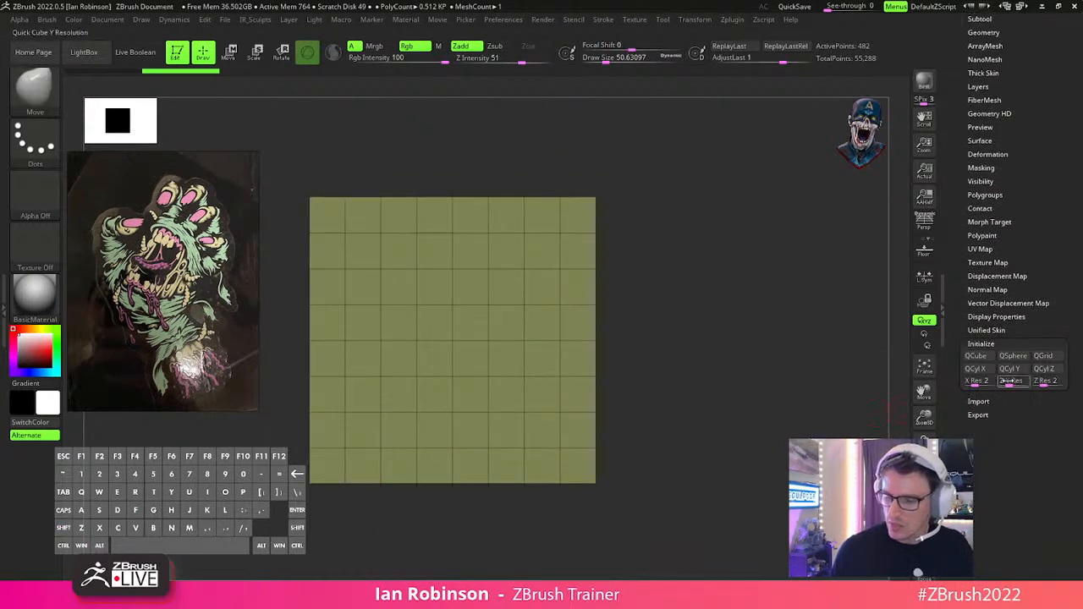
pyautogui.click(1042, 383)
pyautogui.write('1')
pyautogui.click(977, 358)
# Reshape the cube with the gizmo into a thin, upright slab.
pyautogui.keyDown('alt'); pyautogui.moveTo(690, 349); pyautogui.dragTo(738, 420); pyautogui.keyUp('alt')
pyautogui.press('w')
pyautogui.moveTo(457, 350); pyautogui.dragTo(485, 210)
pyautogui.press('q')
pyautogui.moveTo(691, 314)
pyautogui.mouseDown()
pyautogui.moveTo(738, 346)
pyautogui.moveTo(709, 344)
pyautogui.mouseUp()
# Switch to the ZModeler brush and set its edge action to Insert Multiple EdgeLoops with Keep Polygroup.
pyautogui.press('b')
pyautogui.press('z')
pyautogui.press('m')
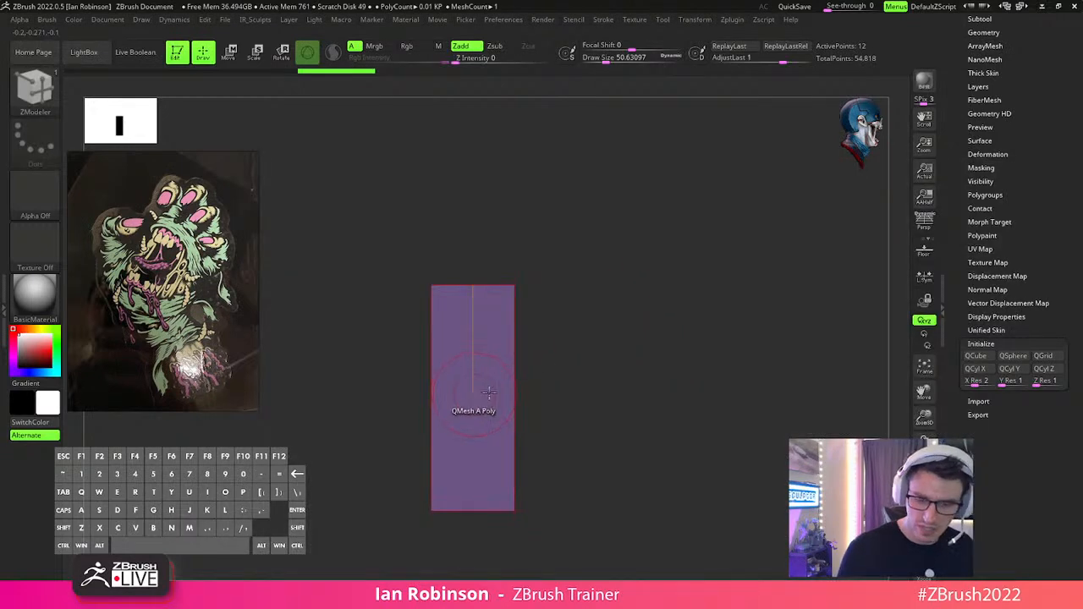
pyautogui.press('space')
pyautogui.click(428, 387)
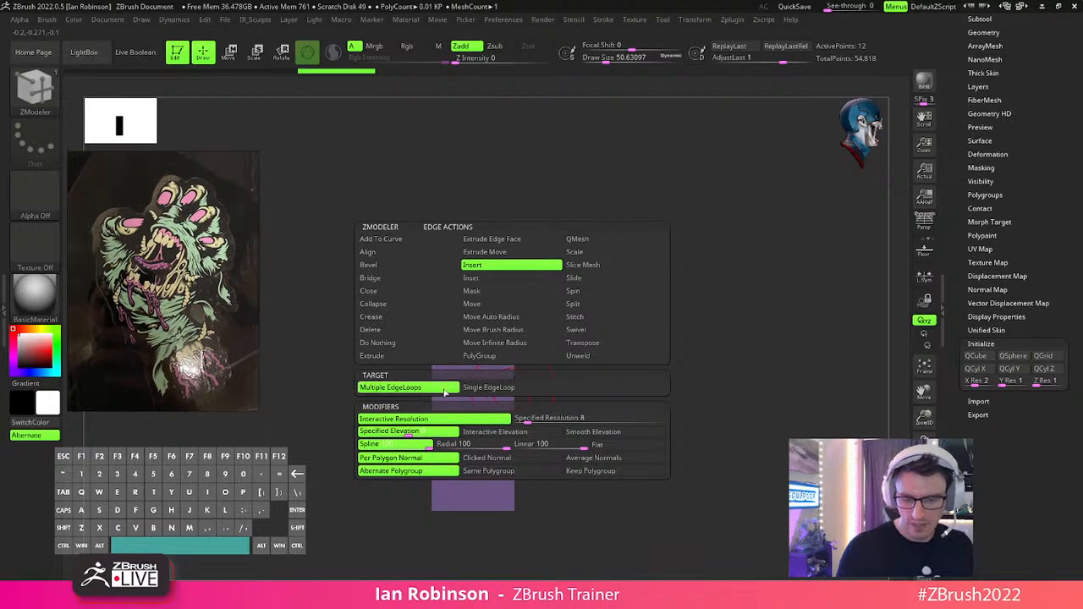
pyautogui.click(592, 472)
pyautogui.moveTo(513, 428); pyautogui.dragTo(516, 403)
pyautogui.hotkey('ctrl', 'z')
pyautogui.click(515, 393)
pyautogui.hotkey('ctrl', 'z')
pyautogui.hotkey('ctrl', 'z')
# Insert two horizontal edge loops across the slab, dividing its upper half.
pyautogui.moveTo(666, 370); pyautogui.dragTo(718, 342)
pyautogui.keyDown('alt'); pyautogui.moveTo(631, 352); pyautogui.dragTo(764, 357); pyautogui.keyUp('alt')
pyautogui.click(545, 329)
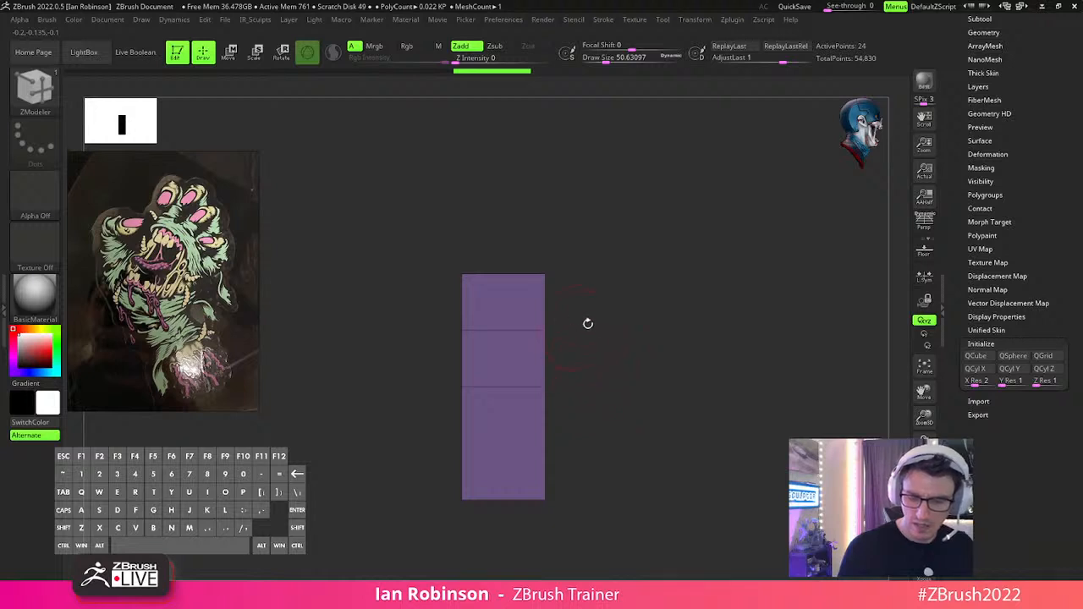
# Isolate the slab's two middle rows with a mask and offset them along Z to bow its side profile.
pyautogui.keyDown('ctrl'); pyautogui.moveTo(667, 310); pyautogui.dragTo(404, 398); pyautogui.keyUp('ctrl')
pyautogui.press('w')
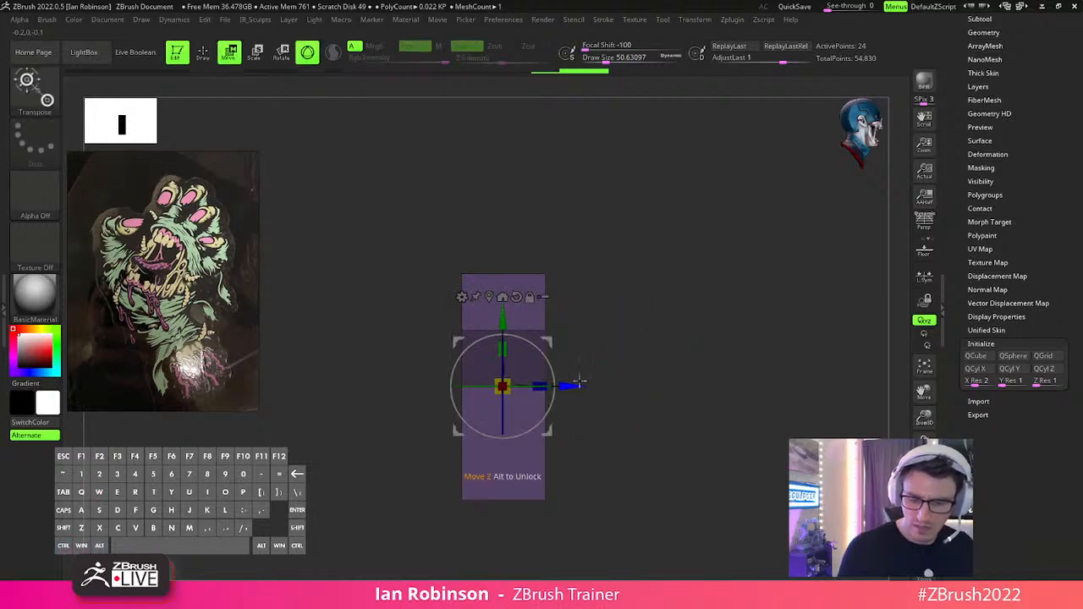
pyautogui.moveTo(581, 383); pyautogui.dragTo(584, 385)
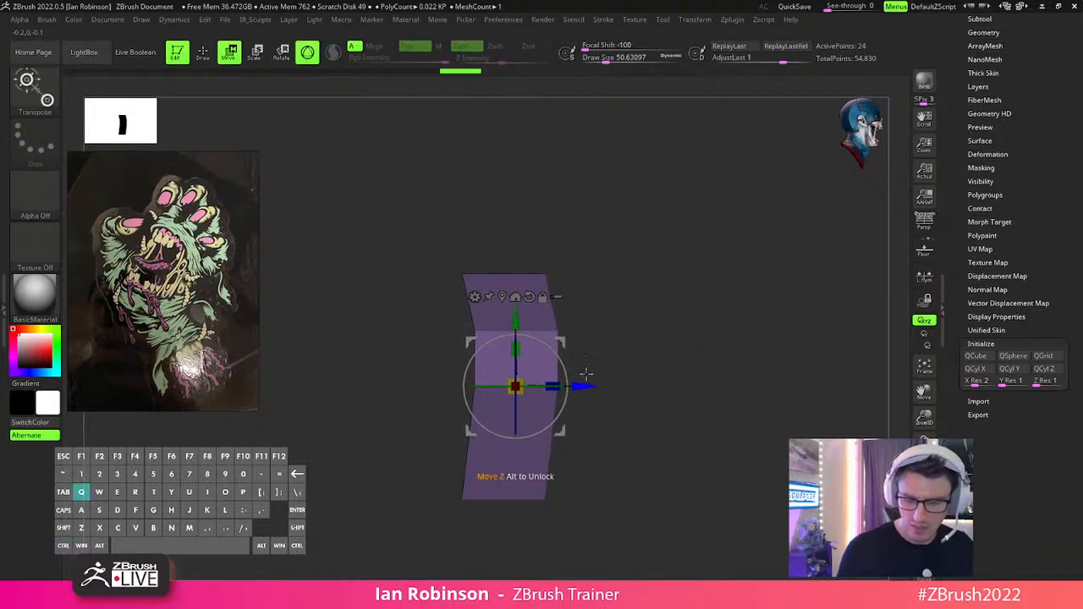
pyautogui.press('q')
pyautogui.moveTo(496, 479)
pyautogui.keyDown('ctrl'); pyautogui.mouseDown()
pyautogui.moveTo(430, 426)
pyautogui.moveTo(496, 477)
pyautogui.mouseUp(); pyautogui.keyUp('ctrl')
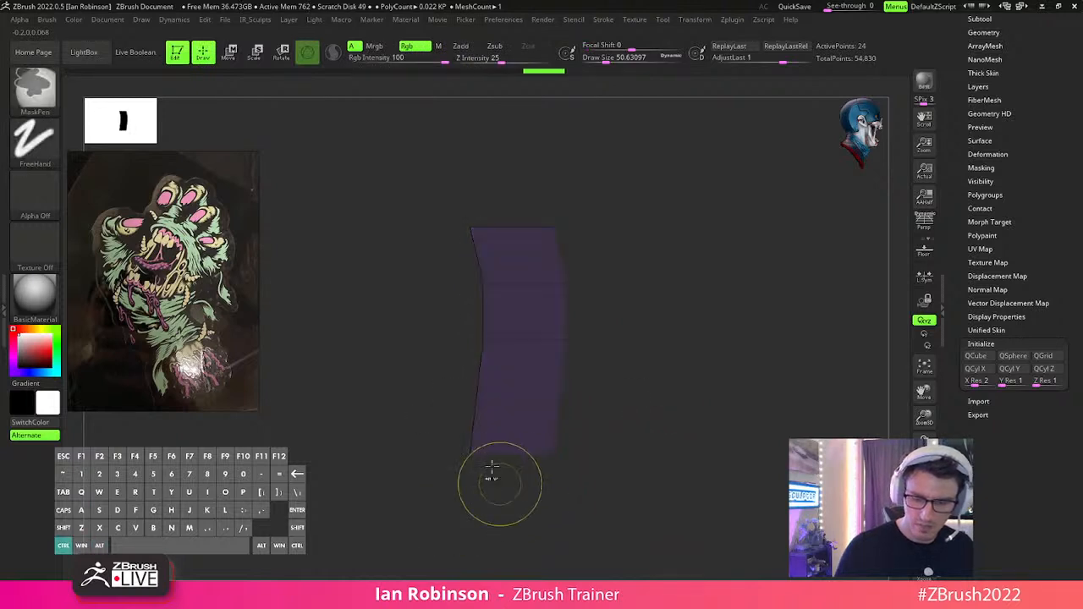
pyautogui.press('w')
pyautogui.moveTo(531, 269); pyautogui.dragTo(531, 235)
pyautogui.press('q')
# Mask the slab's outer sides and push its central edge line outward to bend the cross-section into a shallow V.
pyautogui.moveTo(604, 295)
pyautogui.mouseDown()
pyautogui.moveTo(722, 339)
pyautogui.moveTo(720, 389)
pyautogui.mouseUp()
pyautogui.keyDown('ctrl'); pyautogui.click(712, 387); pyautogui.keyUp('ctrl')
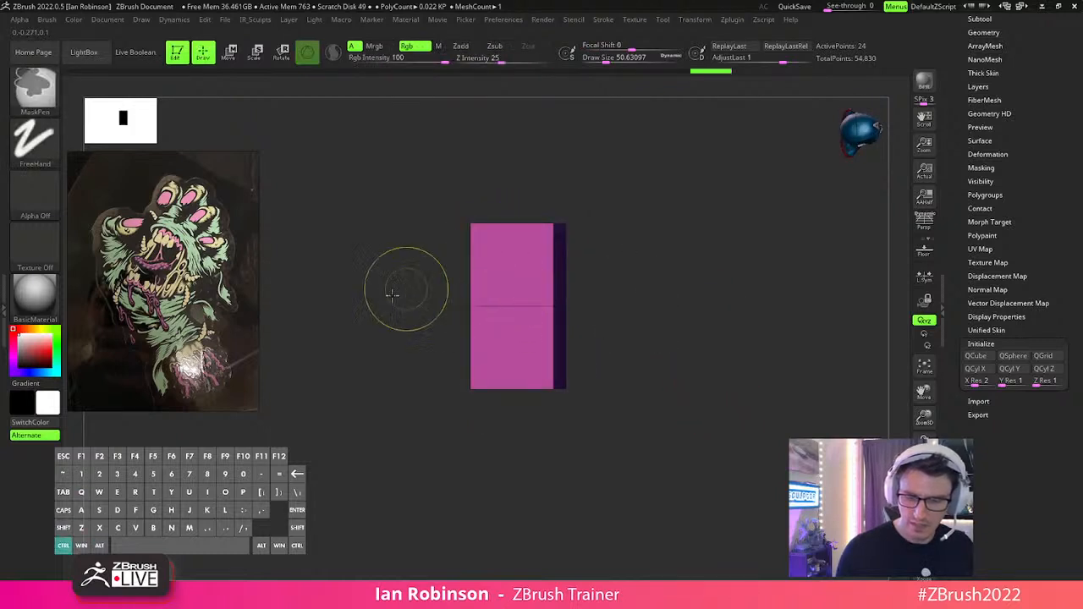
pyautogui.press('w')
pyautogui.moveTo(620, 333)
pyautogui.mouseDown()
pyautogui.moveTo(713, 313)
pyautogui.moveTo(612, 367)
pyautogui.mouseUp()
pyautogui.press('q')
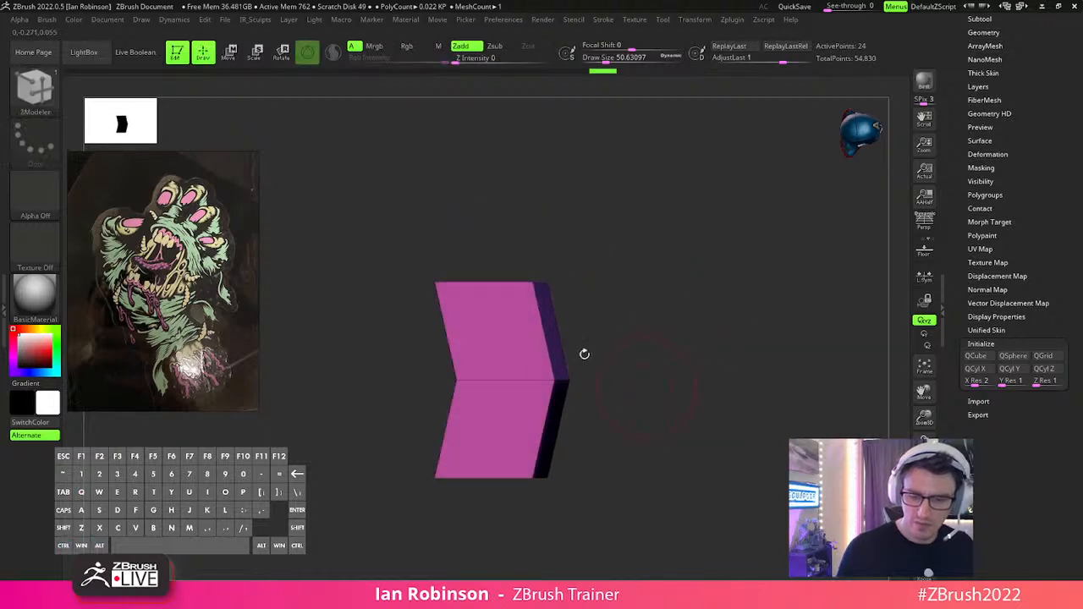
# Switch edge insertion to single edge loops and, with X symmetry on, add support loops close to the slab's borders.
pyautogui.press('space')
pyautogui.press('x')
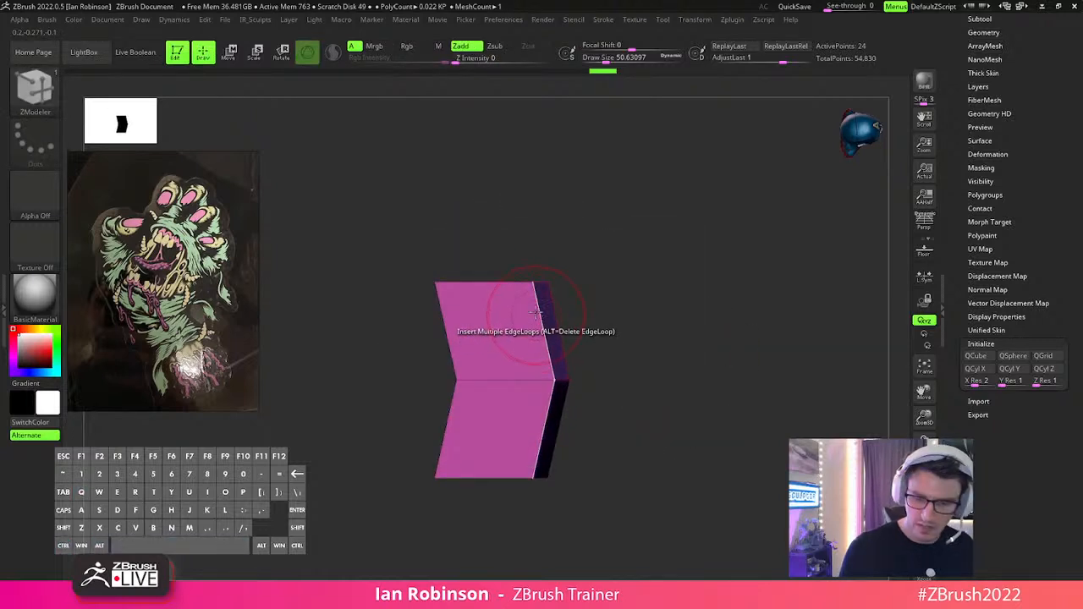
pyautogui.press('space')
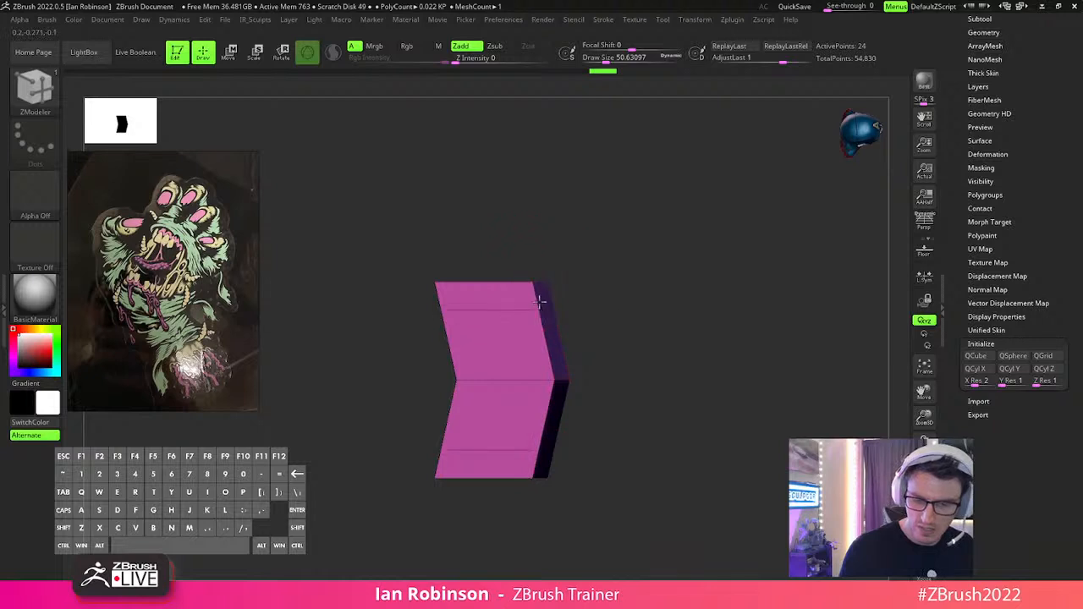
pyautogui.click(537, 382)
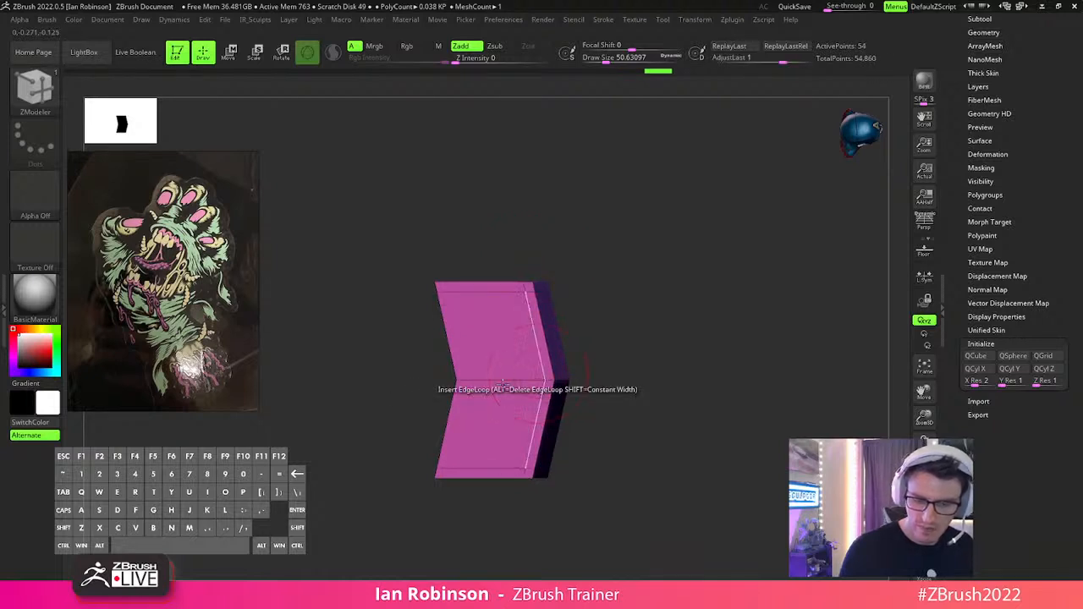
# Activate Dynamic Subdiv with Always YES, preview the smoothed slab without polyframe, and return to the low-poly polyframe view.
pyautogui.press('d')
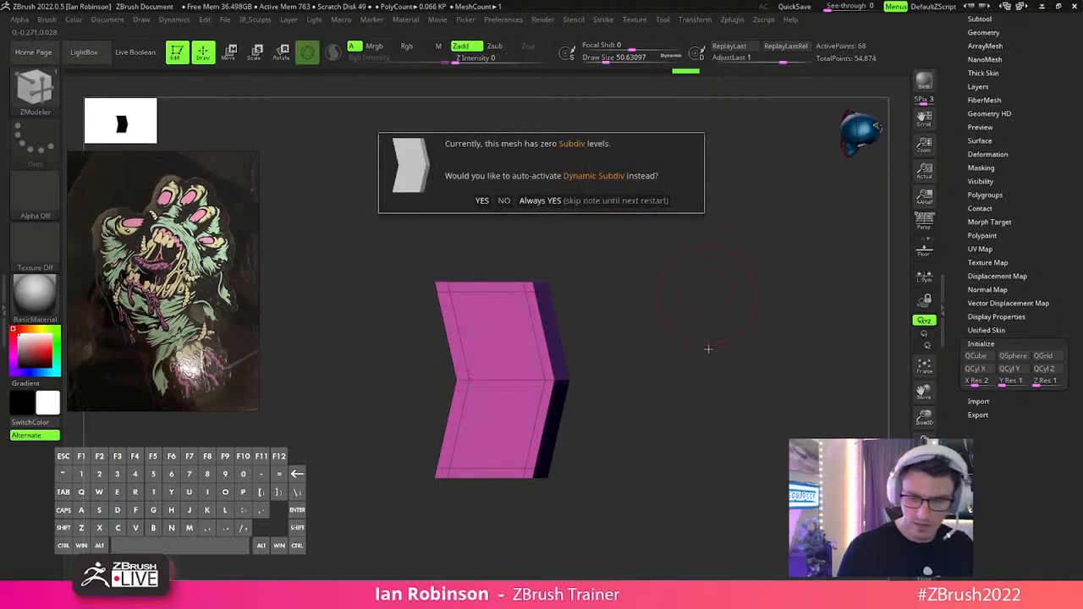
pyautogui.click(597, 210)
pyautogui.moveTo(703, 372)
pyautogui.mouseDown()
pyautogui.moveTo(704, 270)
pyautogui.moveTo(687, 291)
pyautogui.moveTo(703, 317)
pyautogui.moveTo(689, 310)
pyautogui.moveTo(684, 338)
pyautogui.moveTo(701, 299)
pyautogui.moveTo(703, 336)
pyautogui.mouseUp()
pyautogui.hotkey('shift', 'f')
pyautogui.hotkey('shift', 'd')
pyautogui.hotkey('shift', 'f')
# Taper the slab's upper part by masking its rows in turn and scaling them inward along X.
pyautogui.press('w')
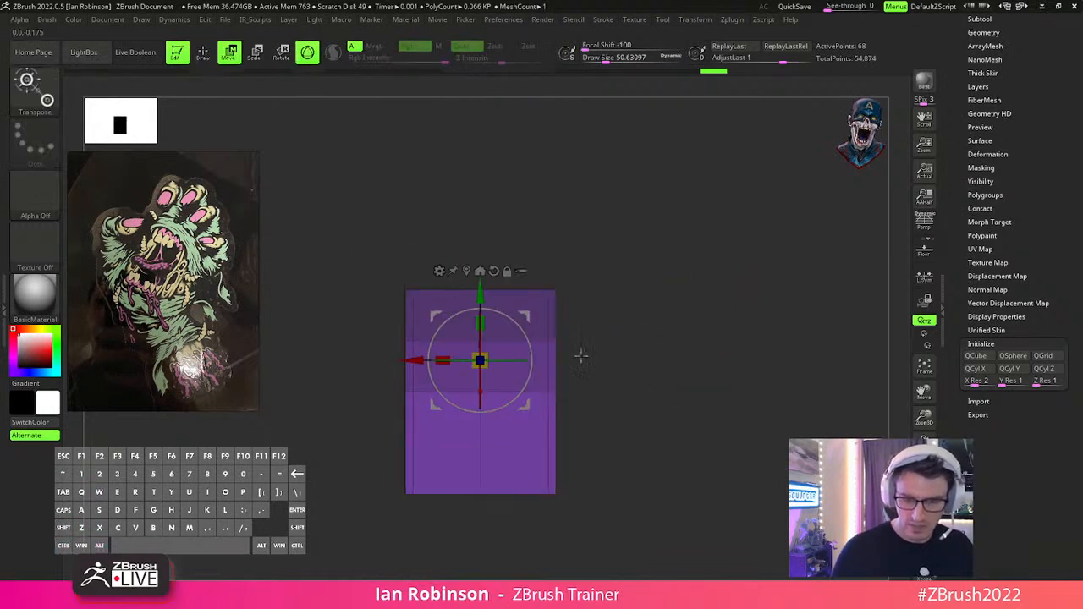
pyautogui.keyDown('ctrl'); pyautogui.click(629, 294); pyautogui.keyUp('ctrl')
pyautogui.moveTo(443, 359); pyautogui.dragTo(463, 353)
pyautogui.keyDown('ctrl'); pyautogui.moveTo(355, 327); pyautogui.dragTo(647, 364); pyautogui.keyUp('ctrl')
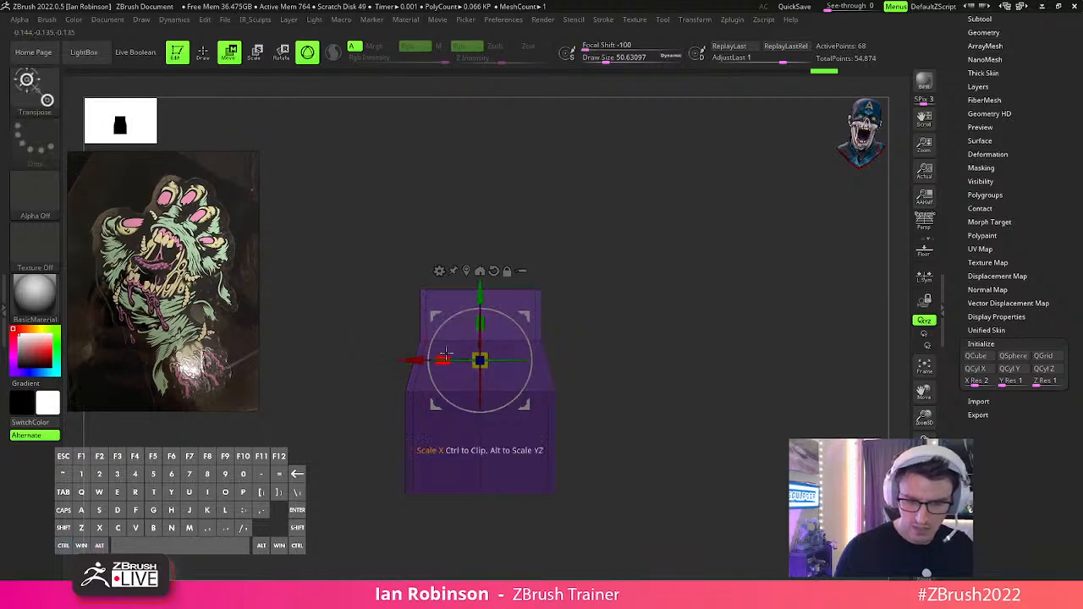
pyautogui.moveTo(457, 354); pyautogui.dragTo(460, 355)
pyautogui.keyDown('ctrl'); pyautogui.moveTo(646, 318); pyautogui.dragTo(637, 312); pyautogui.keyUp('ctrl')
pyautogui.keyDown('ctrl'); pyautogui.keyDown('alt'); pyautogui.moveTo(356, 264); pyautogui.dragTo(654, 306); pyautogui.keyUp('alt'); pyautogui.keyUp('ctrl')
pyautogui.moveTo(442, 358); pyautogui.dragTo(457, 356)
pyautogui.press('q')
# Insert a horizontal edge loop near the slab's lower end and narrow the bottom edge along X.
pyautogui.moveTo(674, 341)
pyautogui.keyDown('alt'); pyautogui.mouseDown()
pyautogui.moveTo(694, 312)
pyautogui.moveTo(690, 272)
pyautogui.moveTo(678, 292)
pyautogui.mouseUp(); pyautogui.keyUp('alt')
pyautogui.click(477, 417)
pyautogui.keyDown('ctrl'); pyautogui.moveTo(670, 394); pyautogui.dragTo(307, 510); pyautogui.keyUp('ctrl')
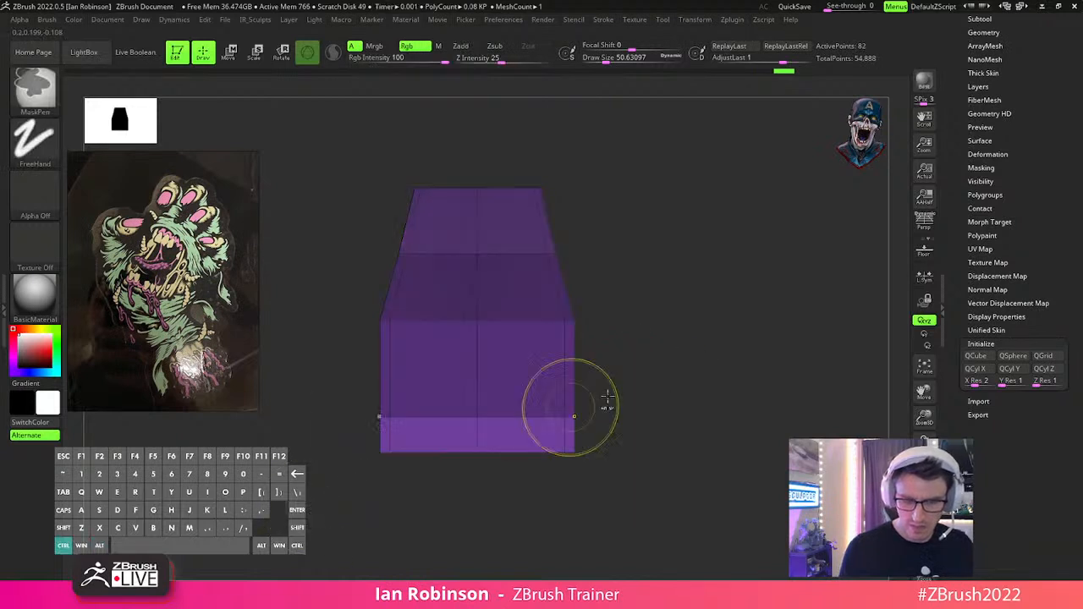
pyautogui.keyDown('ctrl'); pyautogui.click(597, 408); pyautogui.keyUp('ctrl')
pyautogui.press('w')
pyautogui.keyDown('ctrl'); pyautogui.click(614, 314); pyautogui.keyUp('ctrl')
pyautogui.keyDown('alt'); pyautogui.click(530, 428); pyautogui.keyUp('alt')
pyautogui.press('x')
pyautogui.moveTo(436, 427); pyautogui.dragTo(454, 425)
pyautogui.press('q')
# Mask everything except the back of the slab's bottom edge and scale that part inward along X.
pyautogui.moveTo(680, 379)
pyautogui.mouseDown()
pyautogui.moveTo(658, 401)
pyautogui.moveTo(651, 352)
pyautogui.moveTo(689, 278)
pyautogui.moveTo(656, 243)
pyautogui.moveTo(443, 304)
pyautogui.moveTo(468, 505)
pyautogui.mouseUp()
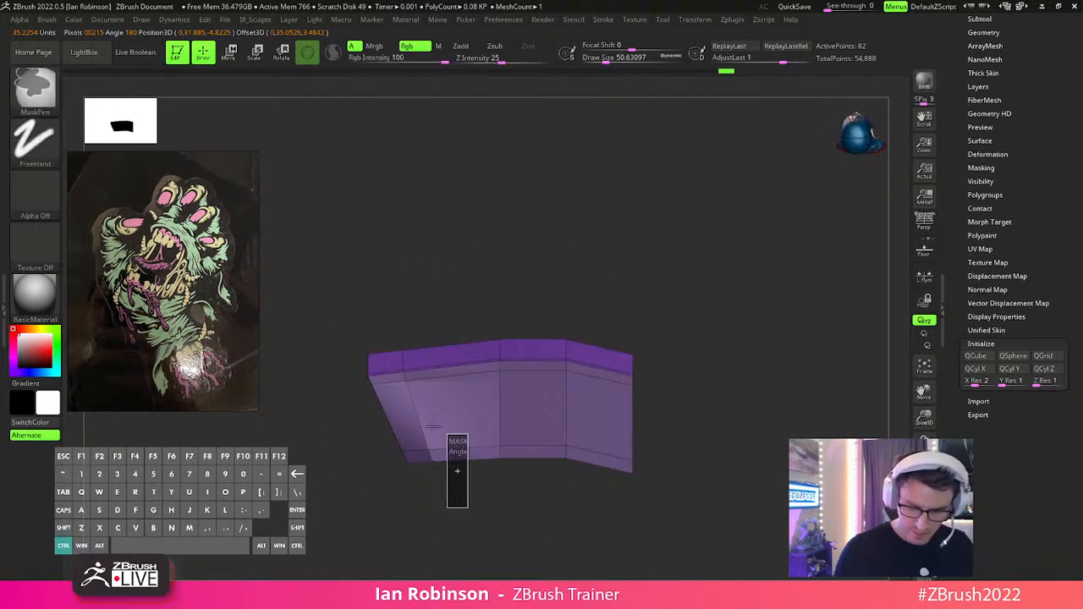
pyautogui.moveTo(522, 532); pyautogui.dragTo(630, 263)
pyautogui.press('w')
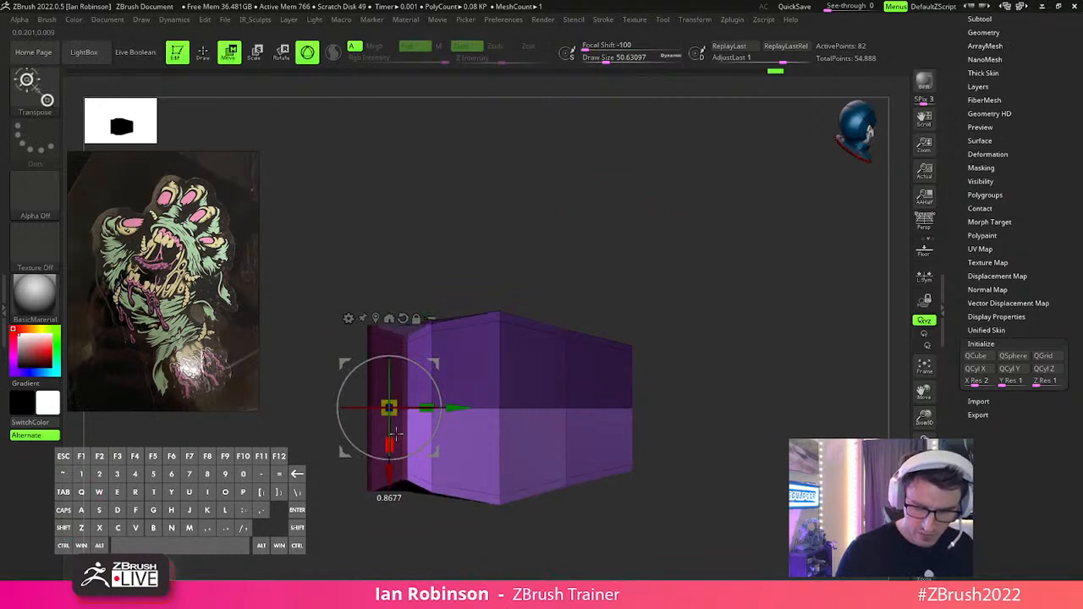
pyautogui.moveTo(396, 433); pyautogui.dragTo(396, 439)
pyautogui.press('q')
# Isolate the back of the row above the bottom edge with a mask and scale it inward along X.
pyautogui.moveTo(622, 277)
pyautogui.keyDown('alt'); pyautogui.mouseDown()
pyautogui.moveTo(619, 254)
pyautogui.moveTo(511, 252)
pyautogui.mouseUp(); pyautogui.keyUp('alt')
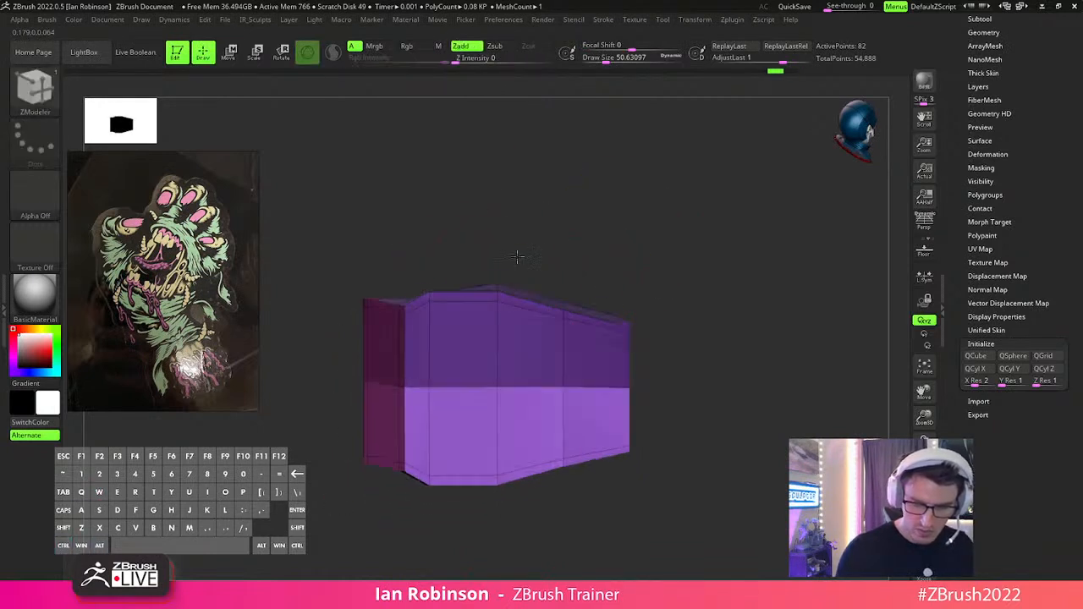
pyautogui.keyDown('ctrl'); pyautogui.moveTo(457, 504); pyautogui.dragTo(406, 409); pyautogui.keyUp('ctrl')
pyautogui.press('w')
pyautogui.keyDown('shift'); pyautogui.moveTo(613, 122); pyautogui.dragTo(611, 129); pyautogui.keyUp('shift')
pyautogui.keyDown('alt'); pyautogui.moveTo(455, 384); pyautogui.dragTo(496, 384); pyautogui.keyUp('alt')
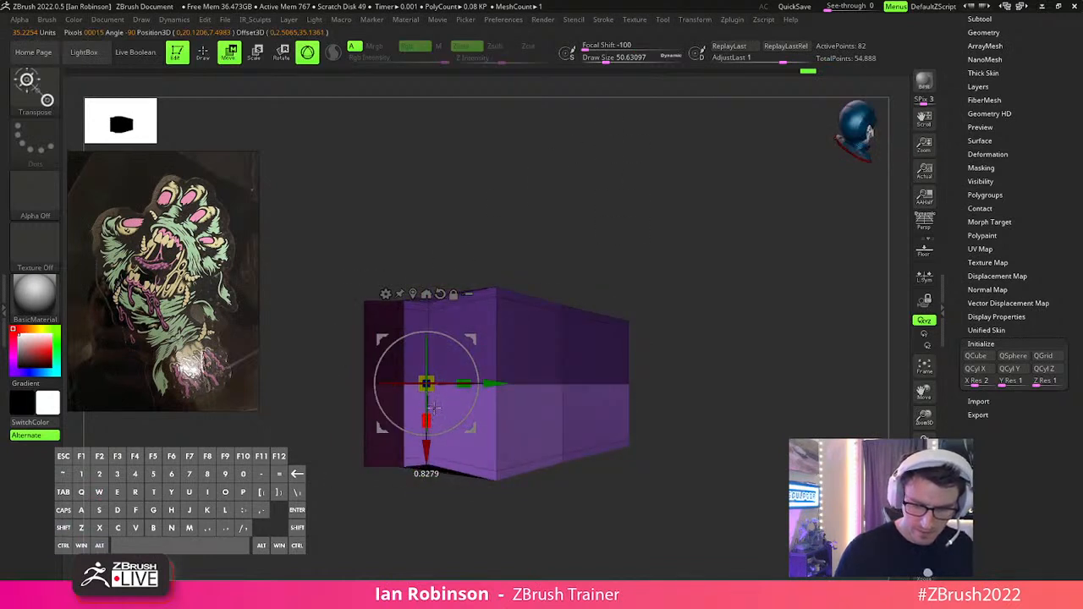
# Insert an edge loop midway through the slab's thickness and shift the back of the lower end slightly along Y.
pyautogui.press('q')
pyautogui.moveTo(648, 310)
pyautogui.mouseDown()
pyautogui.moveTo(699, 325)
pyautogui.moveTo(747, 411)
pyautogui.moveTo(573, 472)
pyautogui.moveTo(693, 387)
pyautogui.moveTo(587, 302)
pyautogui.moveTo(648, 331)
pyautogui.moveTo(664, 313)
pyautogui.mouseUp()
pyautogui.moveTo(496, 350); pyautogui.dragTo(563, 363)
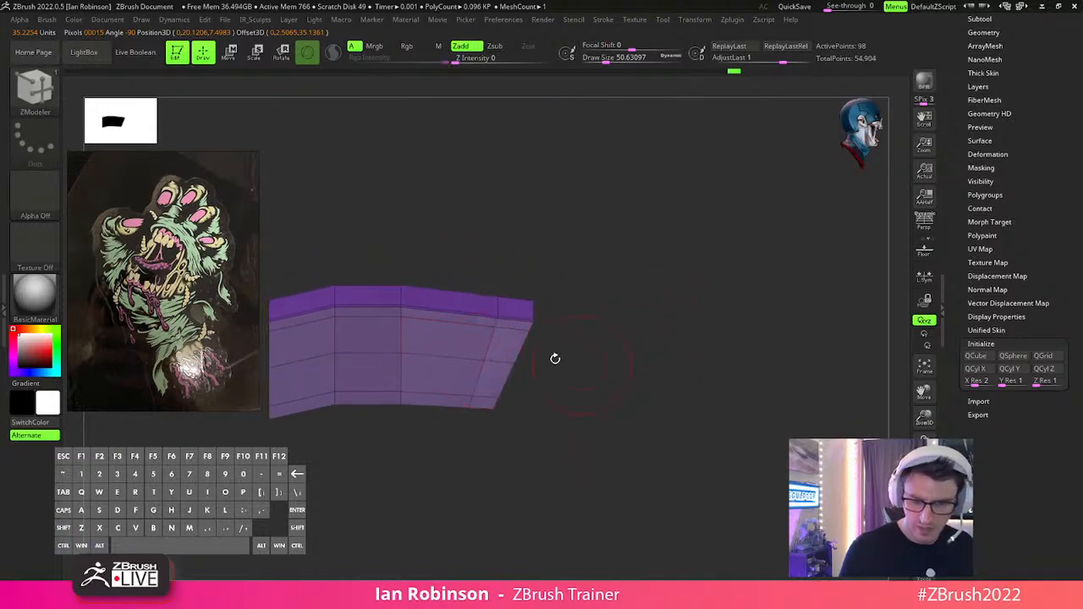
pyautogui.press('ctrl')
pyautogui.press('w')
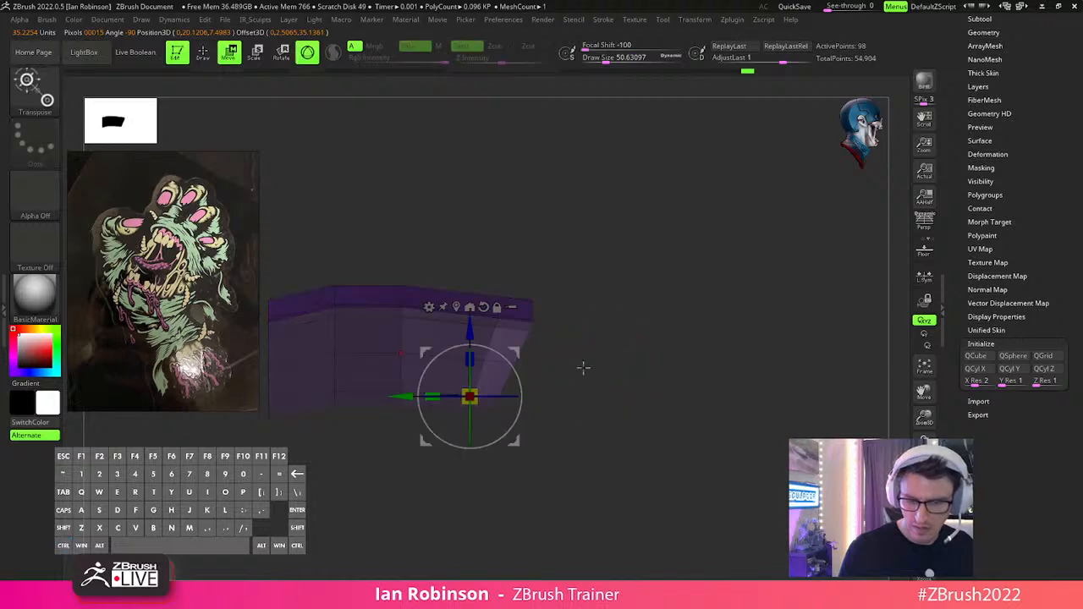
pyautogui.moveTo(407, 396); pyautogui.dragTo(414, 402)
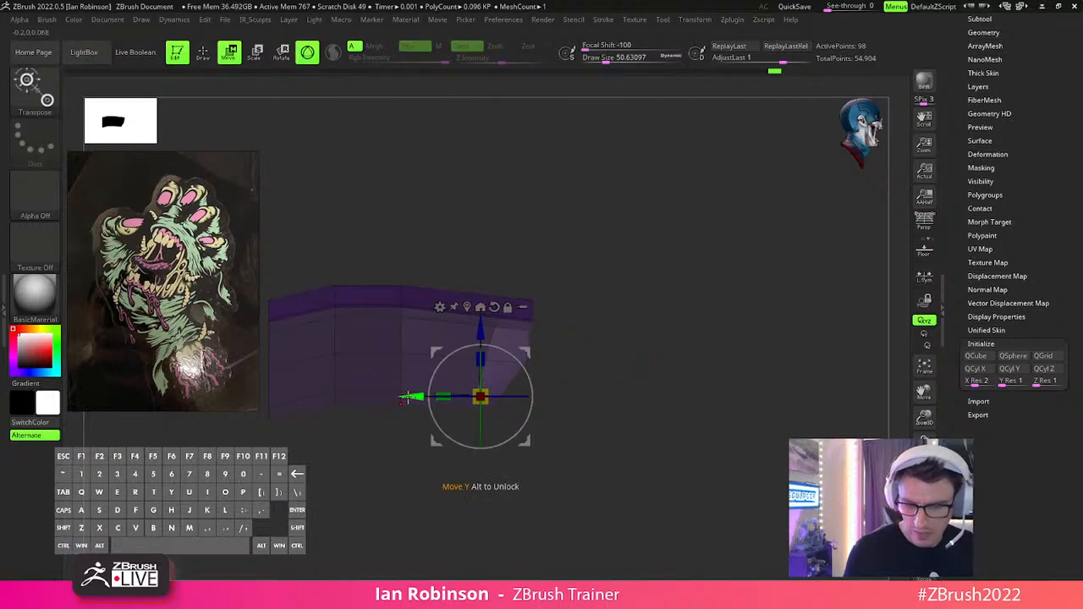
pyautogui.press('q')
# Return to the ZModeler brush and insert edge loops on both sides of the slab's central ridge.
pyautogui.moveTo(619, 373)
pyautogui.mouseDown()
pyautogui.moveTo(672, 384)
pyautogui.moveTo(711, 363)
pyautogui.moveTo(684, 437)
pyautogui.moveTo(655, 402)
pyautogui.moveTo(700, 399)
pyautogui.moveTo(689, 385)
pyautogui.moveTo(655, 398)
pyautogui.moveTo(665, 370)
pyautogui.moveTo(694, 349)
pyautogui.moveTo(708, 285)
pyautogui.moveTo(744, 297)
pyautogui.moveTo(753, 321)
pyautogui.moveTo(714, 334)
pyautogui.moveTo(709, 372)
pyautogui.moveTo(694, 319)
pyautogui.mouseUp()
pyautogui.hotkey('shift', 'f')
pyautogui.press('b')
pyautogui.press('z')
pyautogui.press('m')
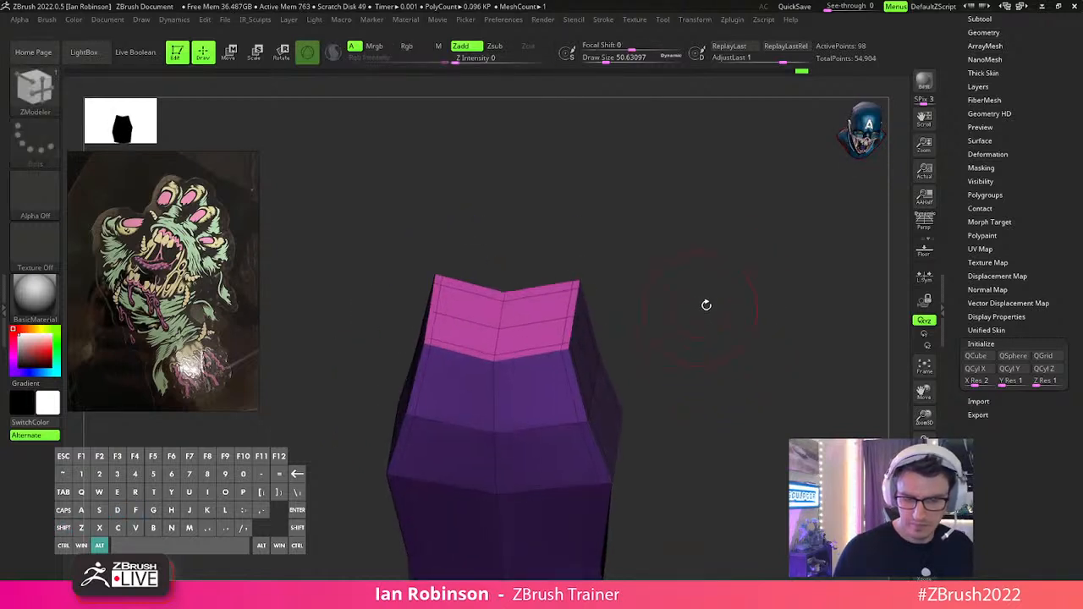
pyautogui.click(536, 324)
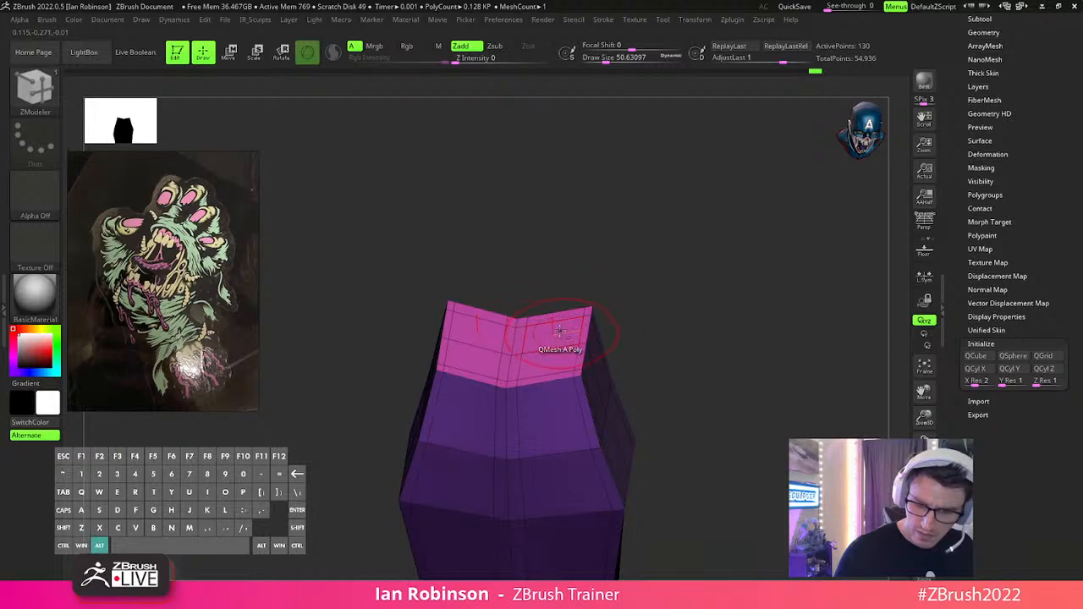
# Isolate the center of the slab's top edge with a mask and raise it along Y into a slight peak.
pyautogui.moveTo(678, 304); pyautogui.dragTo(720, 300)
pyautogui.hotkey('ctrl', 'alt')
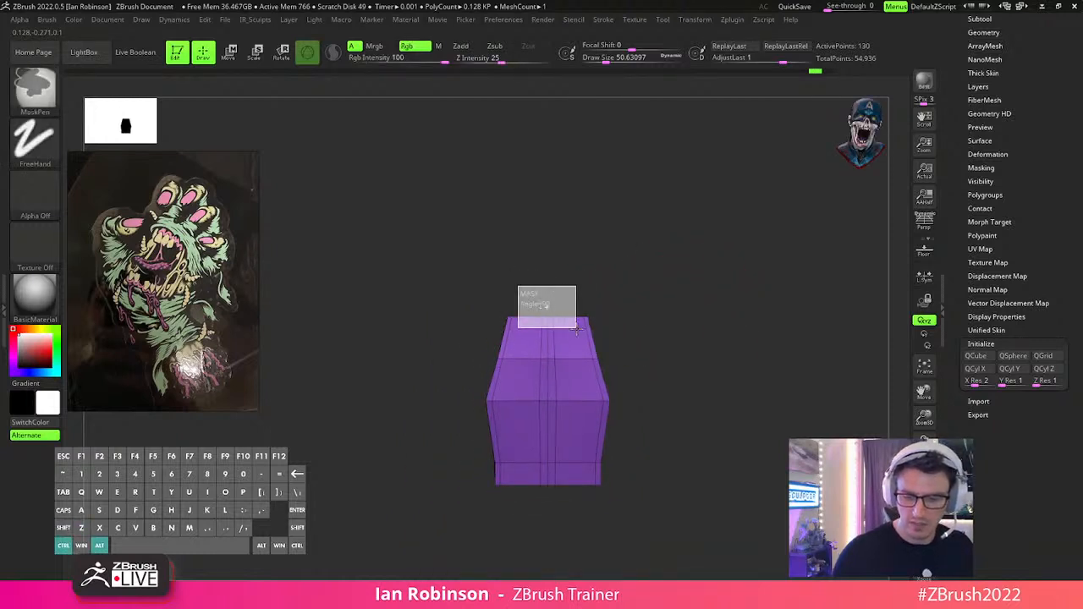
pyautogui.keyDown('ctrl'); pyautogui.click(627, 281); pyautogui.keyUp('ctrl')
pyautogui.press('w')
pyautogui.moveTo(548, 377); pyautogui.dragTo(547, 362)
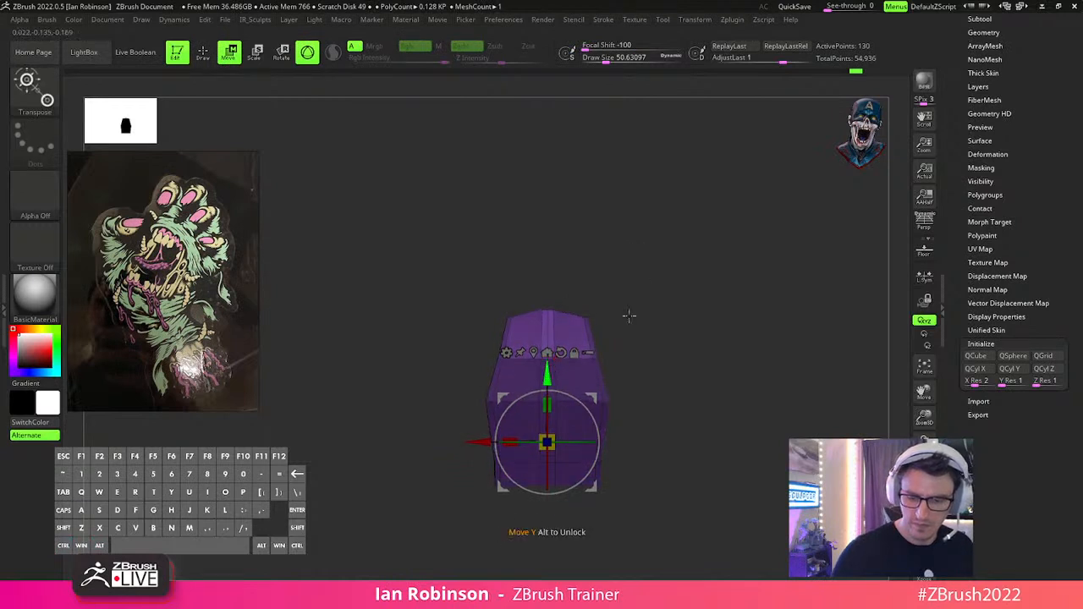
# Inspect the smoothed piece without polyframe and show the whole hand through visibility set V1.
pyautogui.press('alt')
pyautogui.hotkey('shift', 'f')
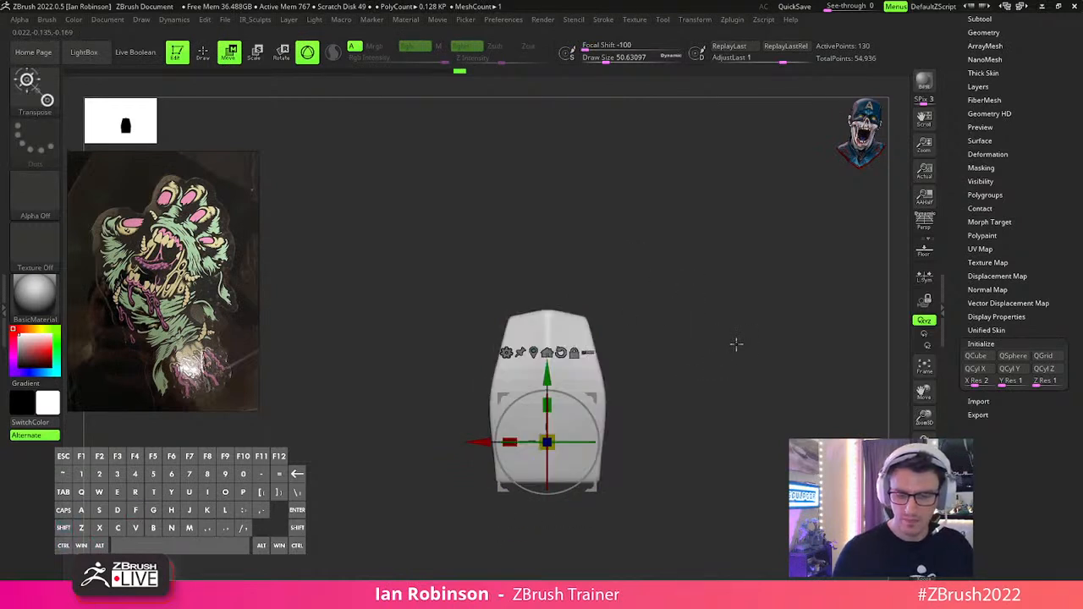
pyautogui.press('q')
pyautogui.moveTo(733, 349)
pyautogui.mouseDown()
pyautogui.moveTo(704, 336)
pyautogui.moveTo(593, 344)
pyautogui.mouseUp()
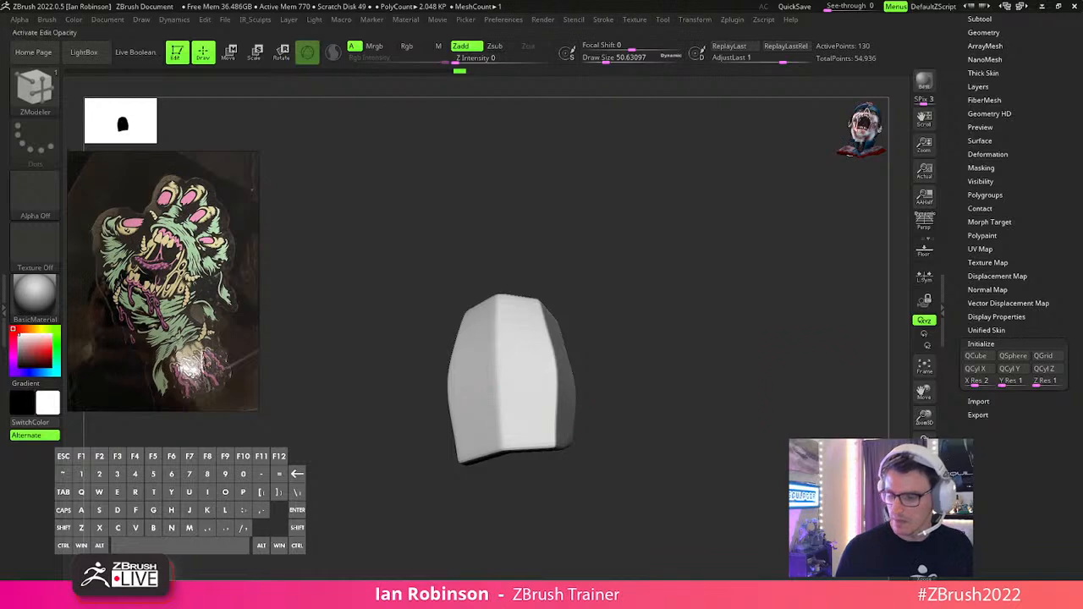
pyautogui.keyDown('alt'); pyautogui.moveTo(769, 441); pyautogui.dragTo(787, 404); pyautogui.keyUp('alt')
pyautogui.scroll(3, 1033, 193)
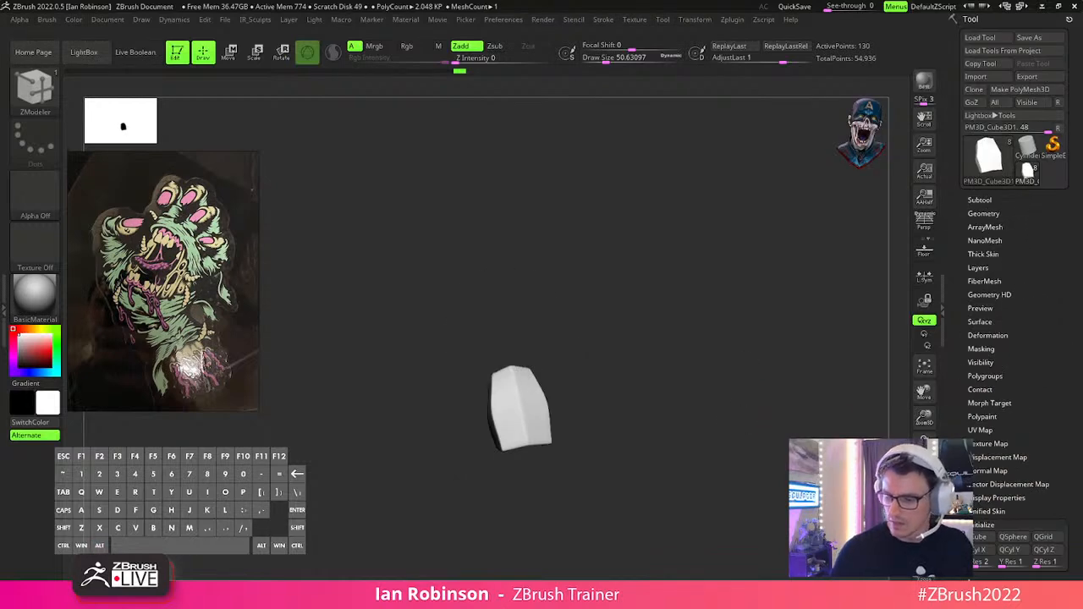
pyautogui.click(980, 200)
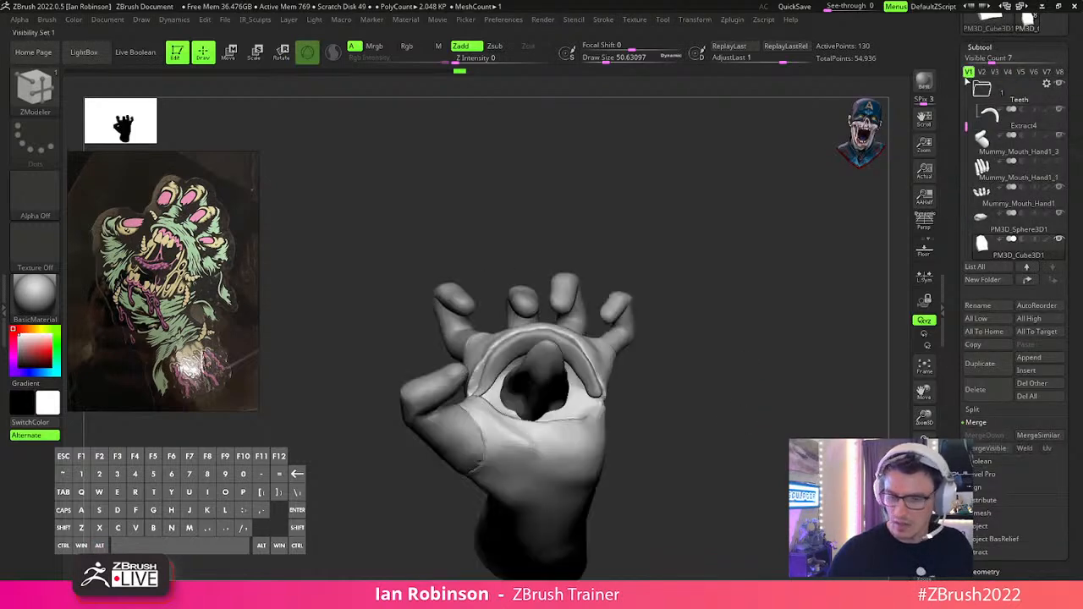
# Put the cube subtool into the Teeth folder and rename it as Tooth.
pyautogui.moveTo(738, 326); pyautogui.dragTo(784, 357)
pyautogui.press('w')
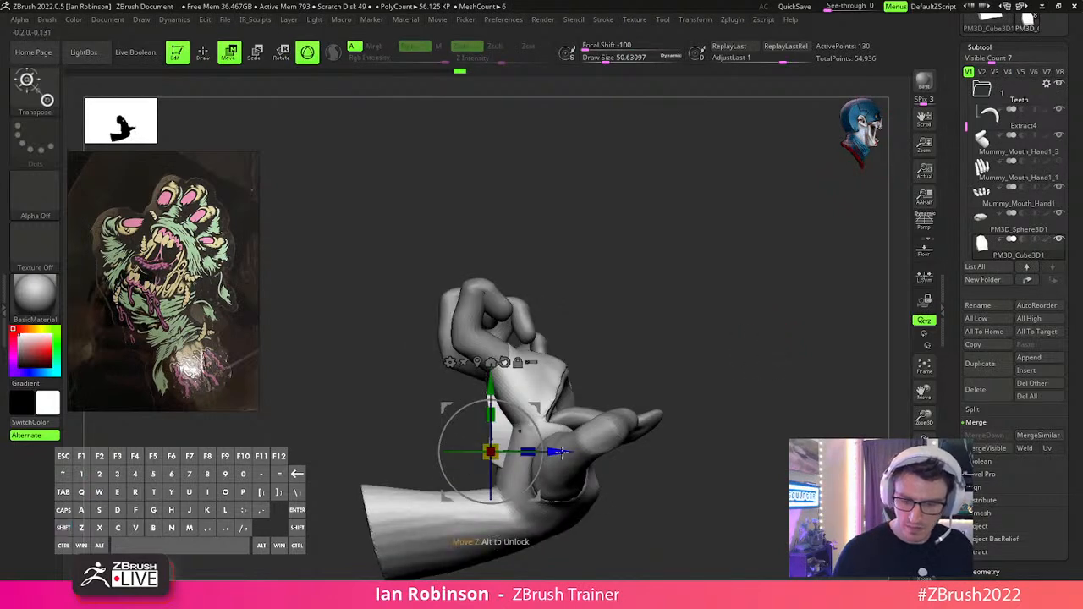
pyautogui.click(1028, 279)
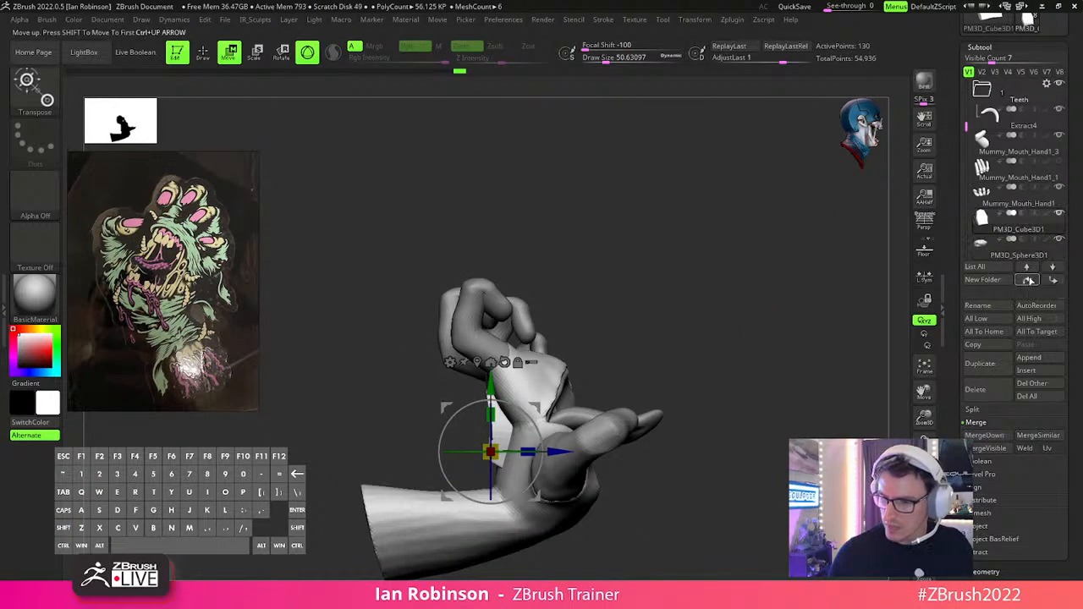
pyautogui.click(996, 307)
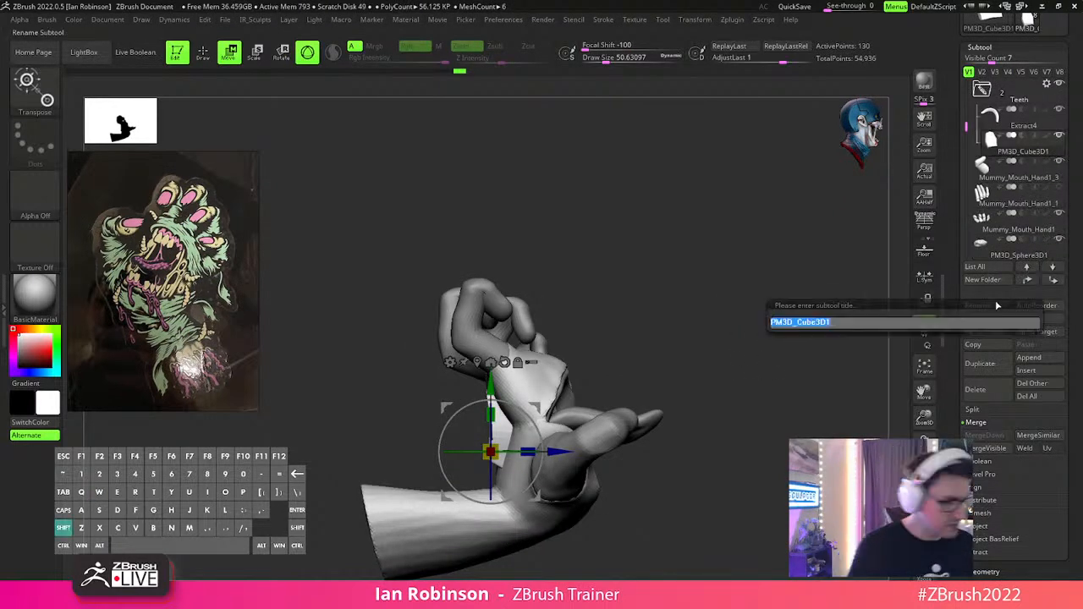
pyautogui.write('Tooth')
pyautogui.press('Return')
# Bring the tooth out to the palm's mouth and move, scale and rotate it onto one end of the upper gum.
pyautogui.press('w')
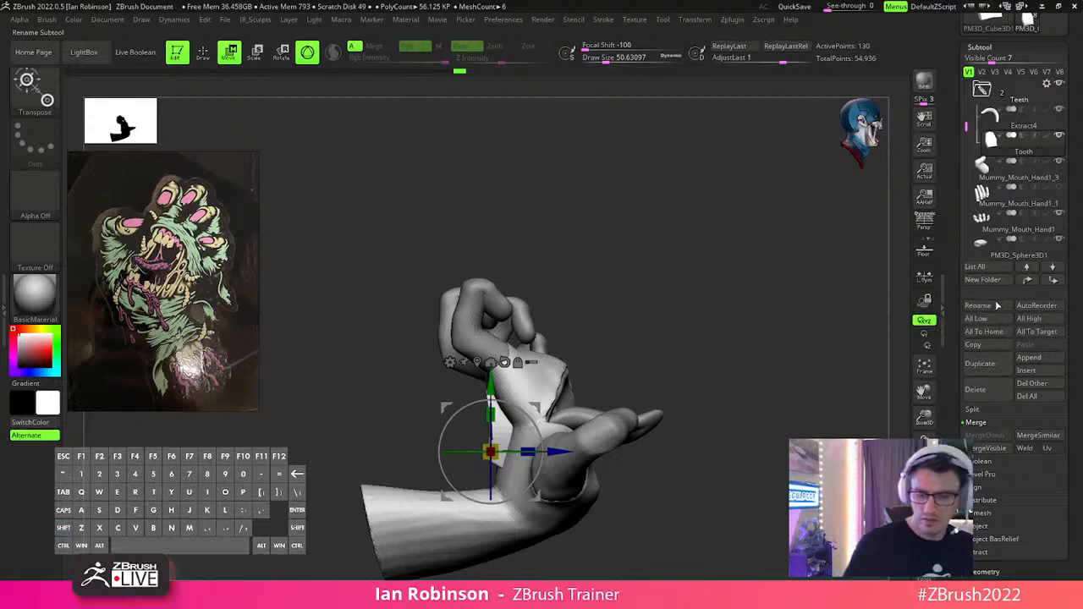
pyautogui.keyDown('alt'); pyautogui.click(504, 428); pyautogui.keyUp('alt')
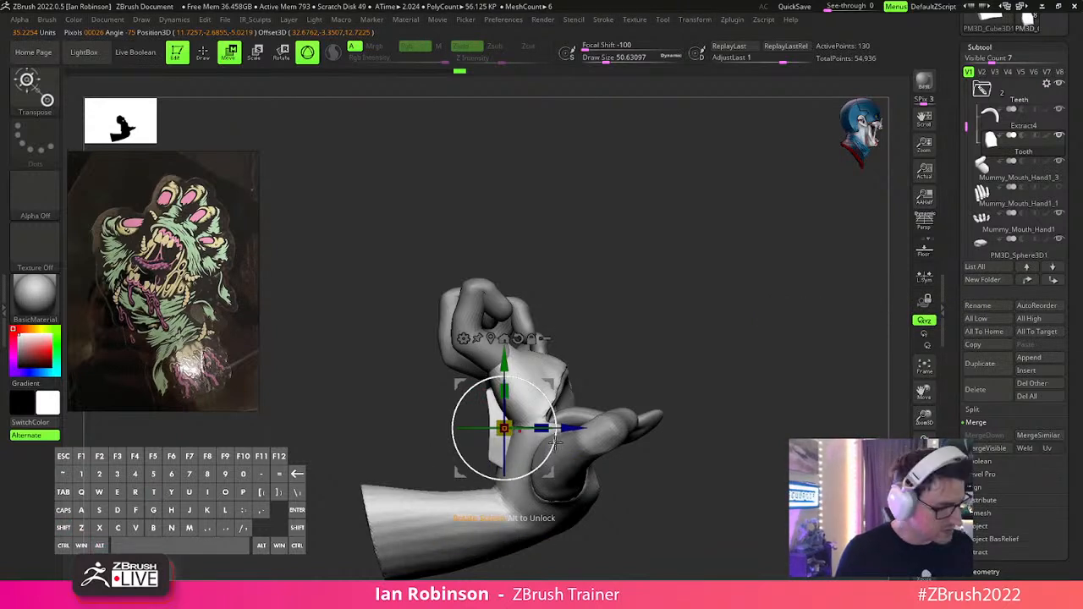
pyautogui.moveTo(504, 428); pyautogui.dragTo(622, 377)
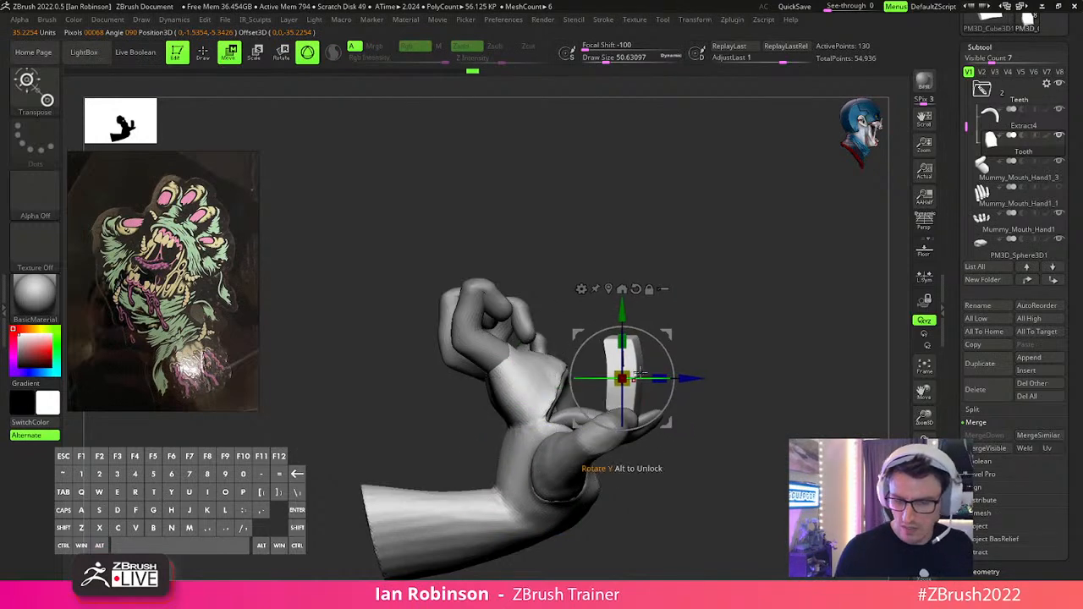
pyautogui.moveTo(728, 372)
pyautogui.mouseDown()
pyautogui.moveTo(750, 370)
pyautogui.moveTo(762, 428)
pyautogui.moveTo(836, 403)
pyautogui.moveTo(725, 383)
pyautogui.mouseUp()
pyautogui.moveTo(724, 384); pyautogui.dragTo(797, 399)
pyautogui.moveTo(551, 388); pyautogui.dragTo(558, 356)
pyautogui.moveTo(499, 379)
pyautogui.mouseDown()
pyautogui.moveTo(489, 364)
pyautogui.moveTo(481, 379)
pyautogui.mouseUp()
pyautogui.moveTo(564, 389); pyautogui.dragTo(466, 417)
pyautogui.moveTo(465, 417); pyautogui.dragTo(439, 396, button='right')
pyautogui.moveTo(375, 407); pyautogui.dragTo(374, 427)
pyautogui.moveTo(453, 426); pyautogui.dragTo(406, 489, button='right')
pyautogui.moveTo(459, 383); pyautogui.dragTo(520, 383, button='right')
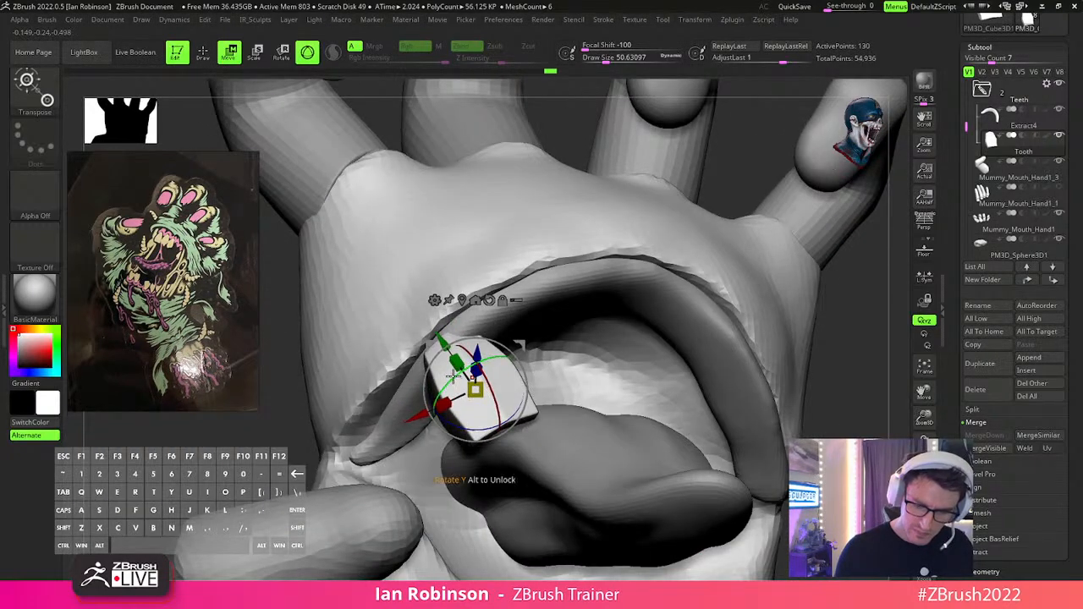
pyautogui.moveTo(435, 388); pyautogui.dragTo(556, 362, button='right')
pyautogui.moveTo(514, 391); pyautogui.dragTo(575, 423, button='right')
# Adjust the tongue's placement inside the mouth with the gizmo and reselect the Tooth subtool.
pyautogui.press('q')
pyautogui.moveTo(692, 365)
pyautogui.keyDown('alt'); pyautogui.mouseDown(button='right')
pyautogui.moveTo(786, 431)
pyautogui.moveTo(744, 392)
pyautogui.moveTo(698, 381)
pyautogui.mouseUp(button='right'); pyautogui.keyUp('alt')
pyautogui.keyDown('alt'); pyautogui.click(615, 399); pyautogui.keyUp('alt')
pyautogui.press('w')
pyautogui.press('q')
pyautogui.moveTo(764, 411)
pyautogui.keyDown('alt'); pyautogui.mouseDown(button='right')
pyautogui.moveTo(757, 390)
pyautogui.moveTo(684, 382)
pyautogui.moveTo(738, 465)
pyautogui.mouseUp(button='right'); pyautogui.keyUp('alt')
pyautogui.press('w')
pyautogui.moveTo(529, 449)
pyautogui.mouseDown(button='right')
pyautogui.moveTo(768, 392)
pyautogui.moveTo(596, 389)
pyautogui.moveTo(602, 378)
pyautogui.moveTo(851, 363)
pyautogui.moveTo(735, 373)
pyautogui.mouseUp(button='right')
pyautogui.press('q')
pyautogui.keyDown('alt'); pyautogui.click(433, 353); pyautogui.keyUp('alt')
pyautogui.press('w')
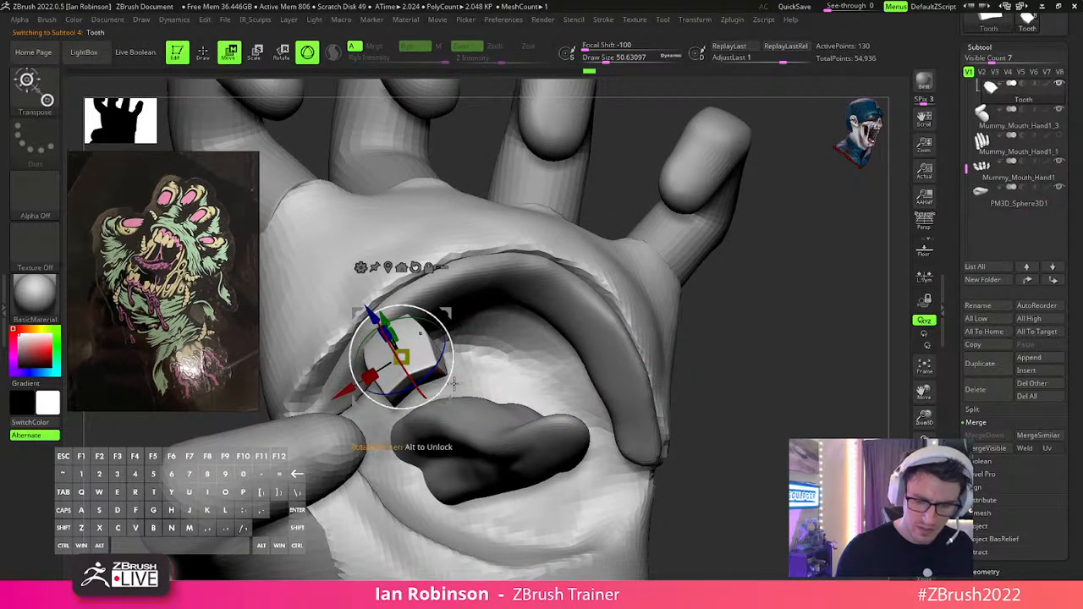
# Duplicate the tooth twice along the upper gum and rotate each copy to follow the gum's curve.
pyautogui.keyDown('ctrl'); pyautogui.moveTo(444, 396); pyautogui.dragTo(507, 356); pyautogui.keyUp('ctrl')
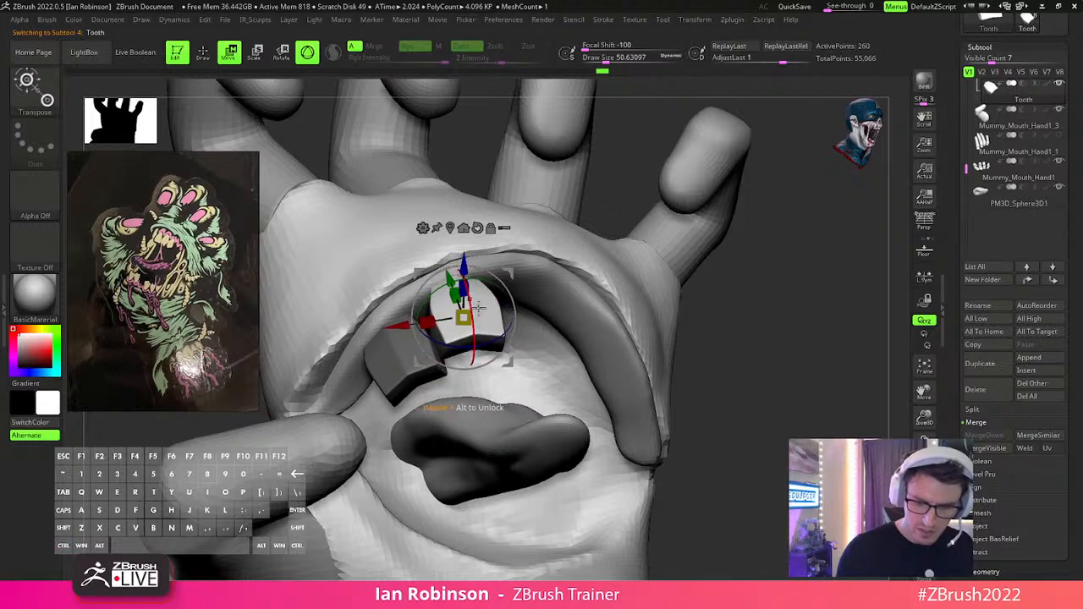
pyautogui.moveTo(486, 321); pyautogui.dragTo(487, 356, button='right')
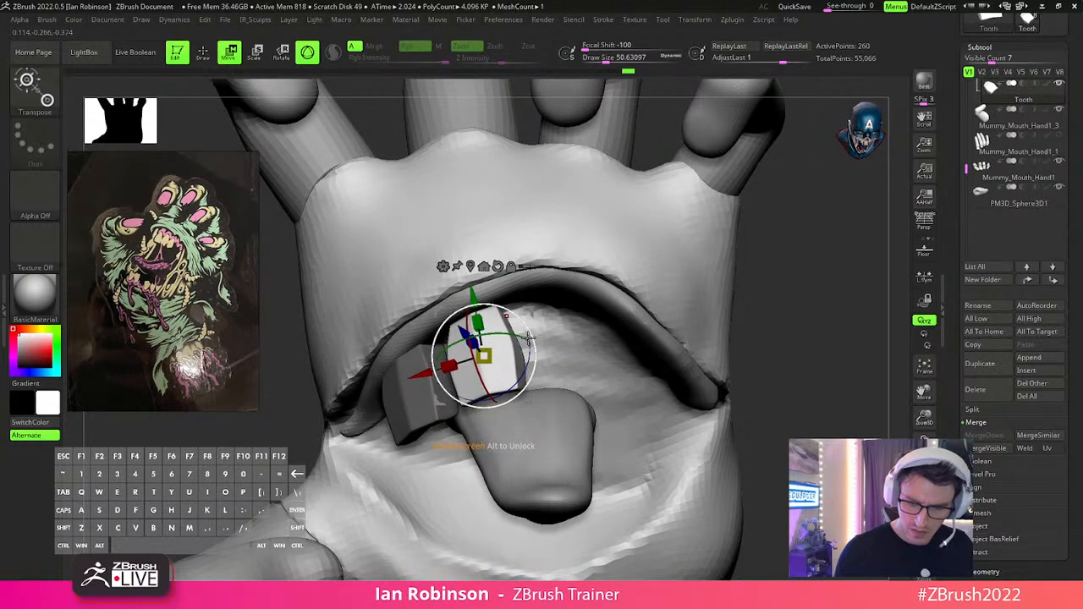
pyautogui.moveTo(546, 326); pyautogui.dragTo(569, 307, button='right')
pyautogui.keyDown('alt'); pyautogui.click(570, 364); pyautogui.keyUp('alt')
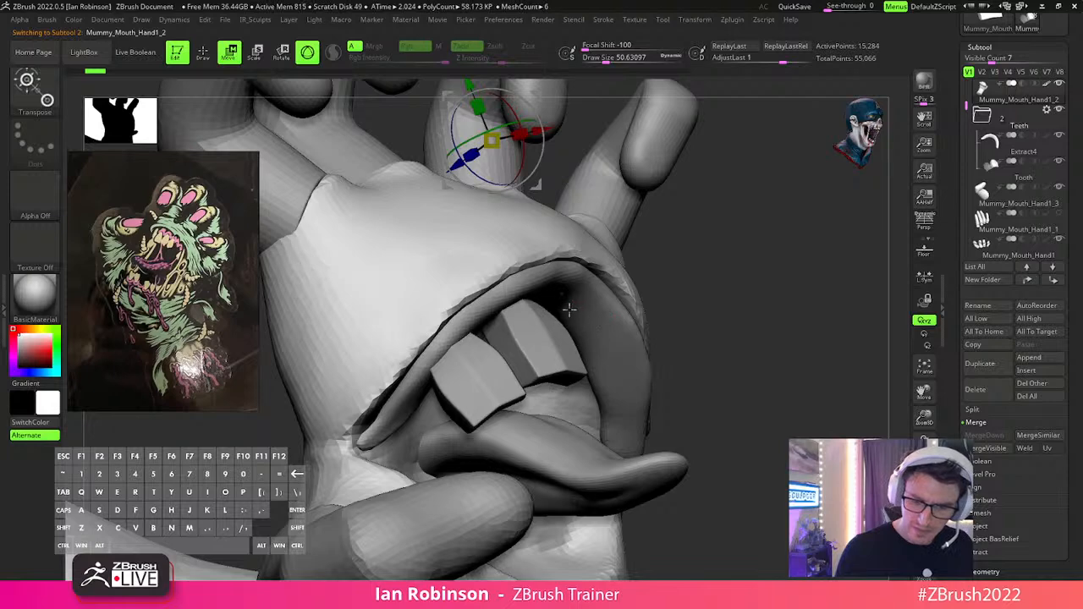
pyautogui.keyDown('alt'); pyautogui.click(544, 330); pyautogui.keyUp('alt')
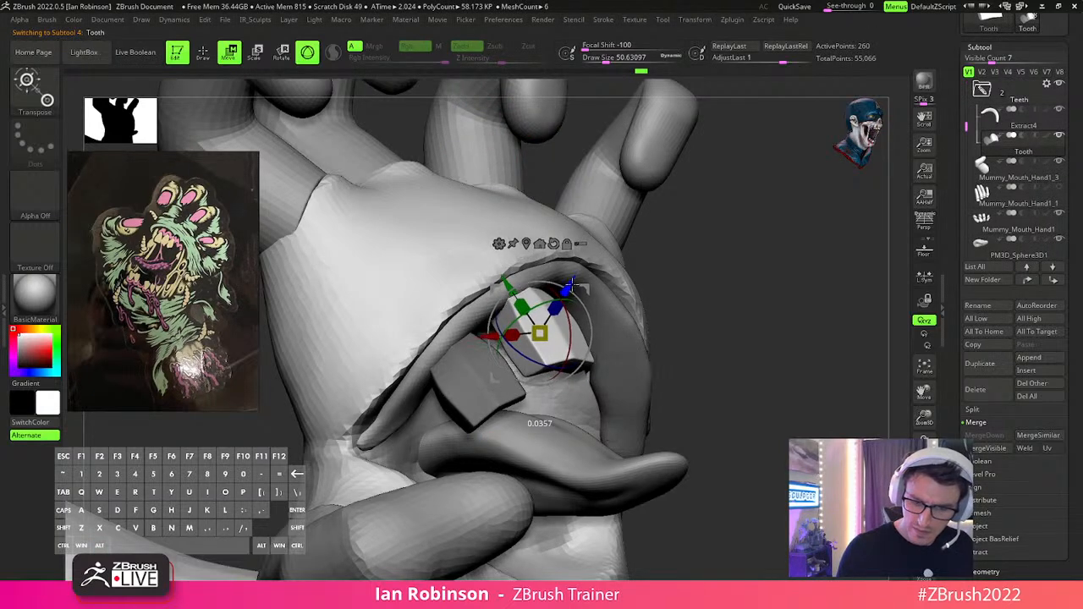
pyautogui.moveTo(479, 356); pyautogui.dragTo(427, 339, button='right')
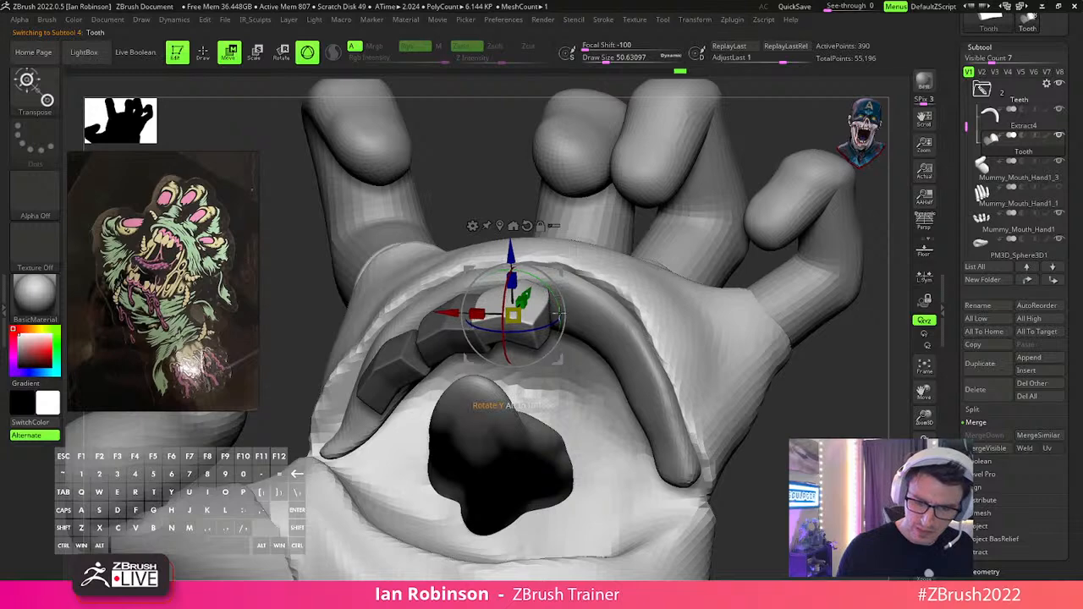
pyautogui.moveTo(599, 337); pyautogui.dragTo(573, 311, button='right')
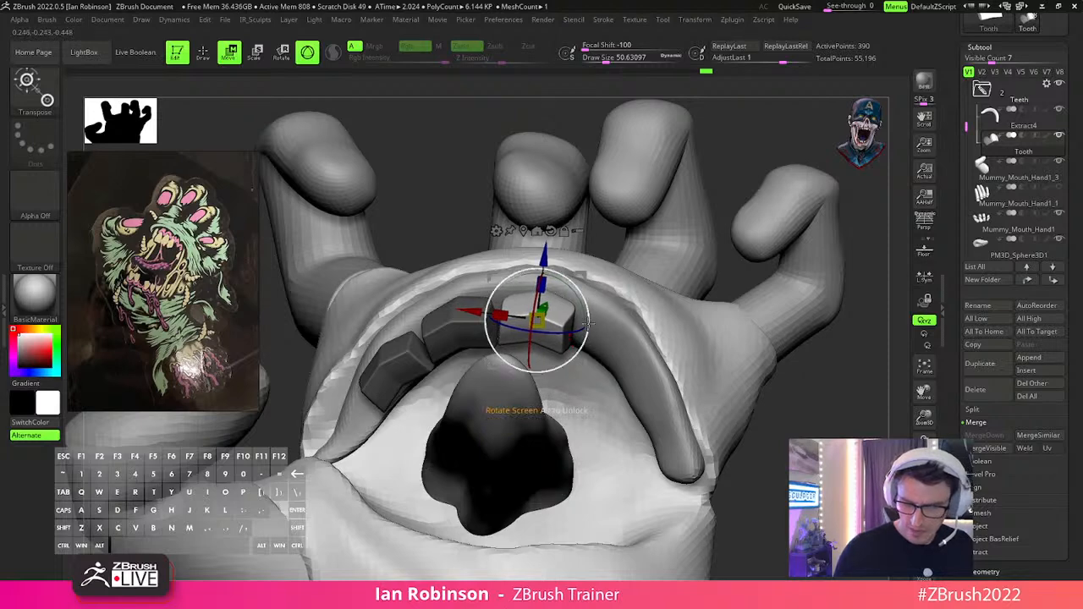
# Duplicate a fourth tooth to the opposite end of the upper gum, make it smaller and angle it to fit there.
pyautogui.keyDown('ctrl'); pyautogui.moveTo(512, 293); pyautogui.dragTo(650, 418); pyautogui.keyUp('ctrl')
pyautogui.moveTo(650, 417)
pyautogui.mouseDown(button='right')
pyautogui.moveTo(643, 402)
pyautogui.moveTo(657, 397)
pyautogui.mouseUp(button='right')
pyautogui.moveTo(668, 375)
pyautogui.mouseDown()
pyautogui.moveTo(676, 372)
pyautogui.moveTo(630, 396)
pyautogui.moveTo(684, 364)
pyautogui.mouseUp()
pyautogui.moveTo(751, 399); pyautogui.dragTo(686, 412, button='right')
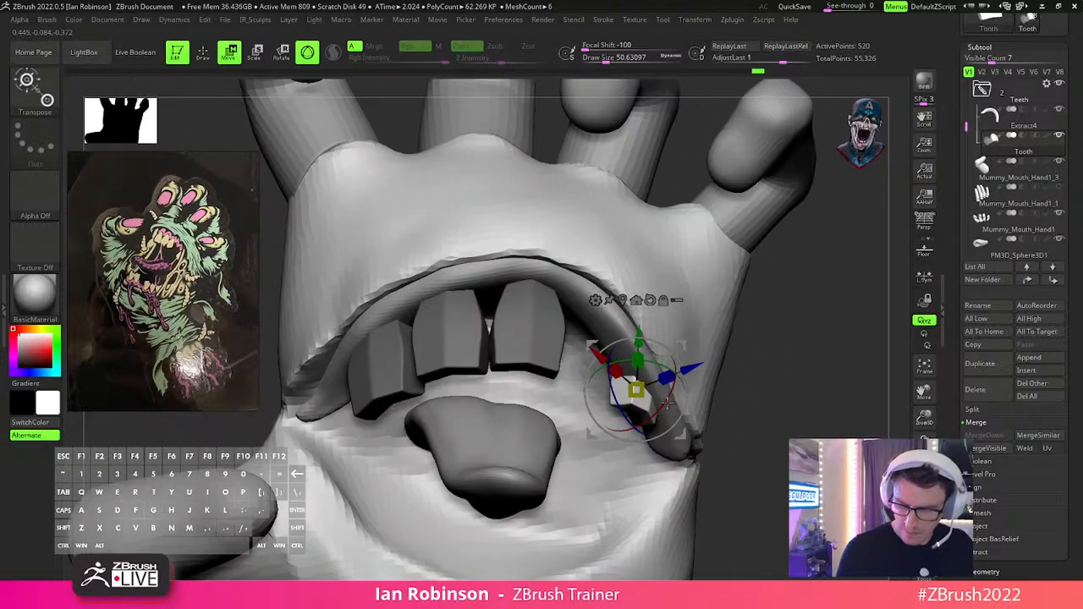
pyautogui.moveTo(641, 330); pyautogui.dragTo(640, 341)
pyautogui.moveTo(745, 368); pyautogui.dragTo(681, 369, button='right')
pyautogui.moveTo(683, 335); pyautogui.dragTo(675, 350)
pyautogui.moveTo(700, 378)
pyautogui.keyDown('alt'); pyautogui.mouseDown(button='right')
pyautogui.moveTo(655, 333)
pyautogui.moveTo(690, 340)
pyautogui.mouseUp(button='right'); pyautogui.keyUp('alt')
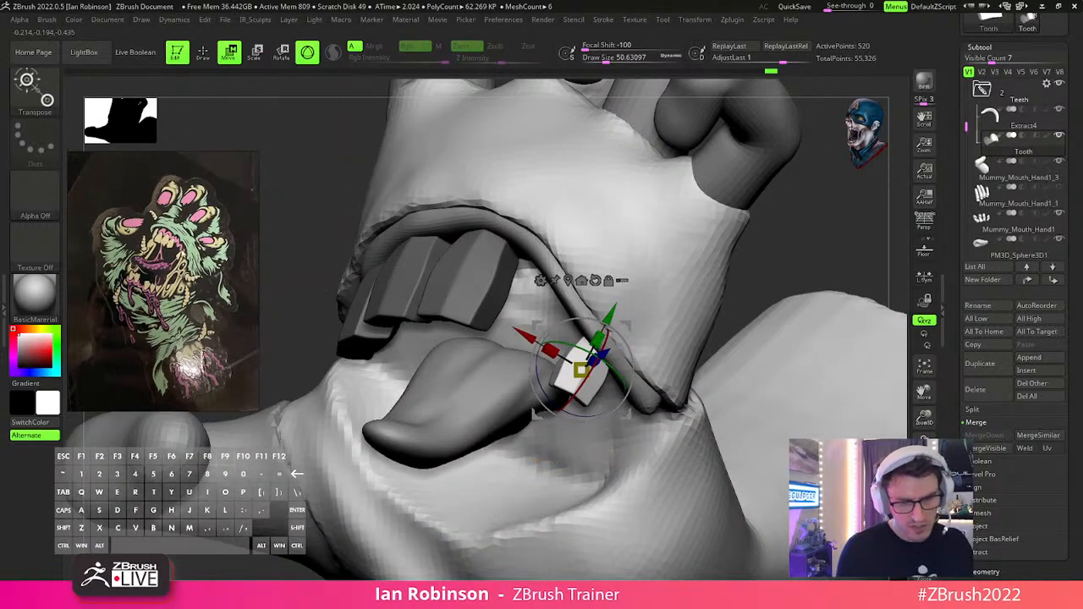
pyautogui.keyDown('alt'); pyautogui.moveTo(364, 318); pyautogui.dragTo(634, 372, button='right'); pyautogui.keyUp('alt')
pyautogui.moveTo(635, 364); pyautogui.dragTo(639, 367)
# Turn on the polyframe display and give each tooth in the Tooth subtool its own polygroup.
pyautogui.press('q')
pyautogui.moveTo(639, 366)
pyautogui.mouseDown(button='right')
pyautogui.moveTo(783, 339)
pyautogui.moveTo(779, 271)
pyautogui.moveTo(793, 314)
pyautogui.moveTo(731, 282)
pyautogui.moveTo(722, 334)
pyautogui.moveTo(786, 295)
pyautogui.moveTo(755, 334)
pyautogui.moveTo(737, 384)
pyautogui.moveTo(737, 338)
pyautogui.mouseUp(button='right')
pyautogui.hotkey('shift', 'f')
pyautogui.press('1')
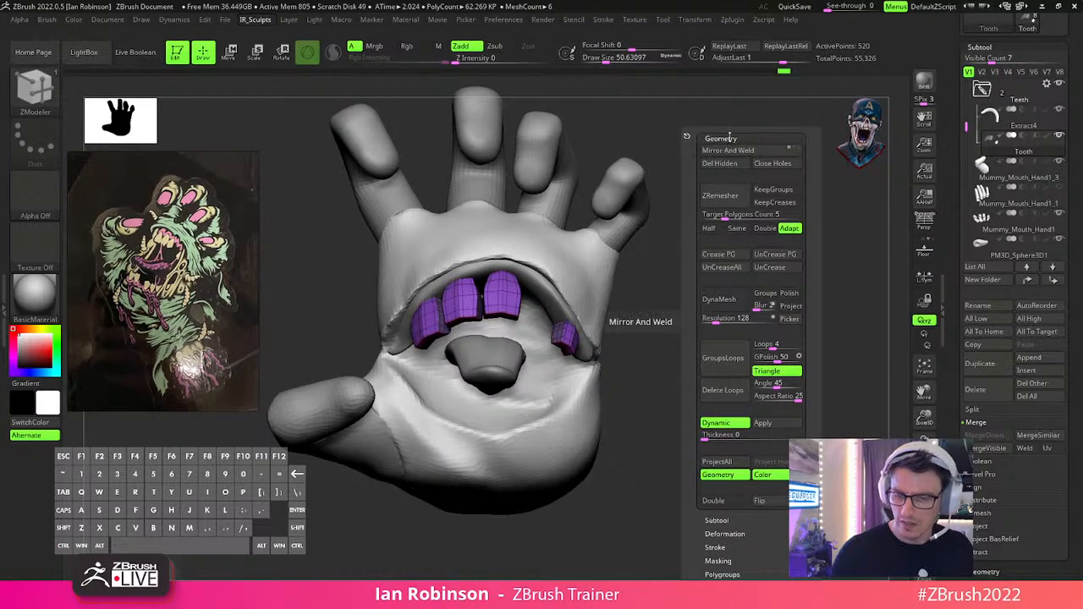
pyautogui.click(730, 137)
pyautogui.click(725, 208)
pyautogui.click(728, 232)
pyautogui.moveTo(715, 387); pyautogui.dragTo(684, 403, button='right')
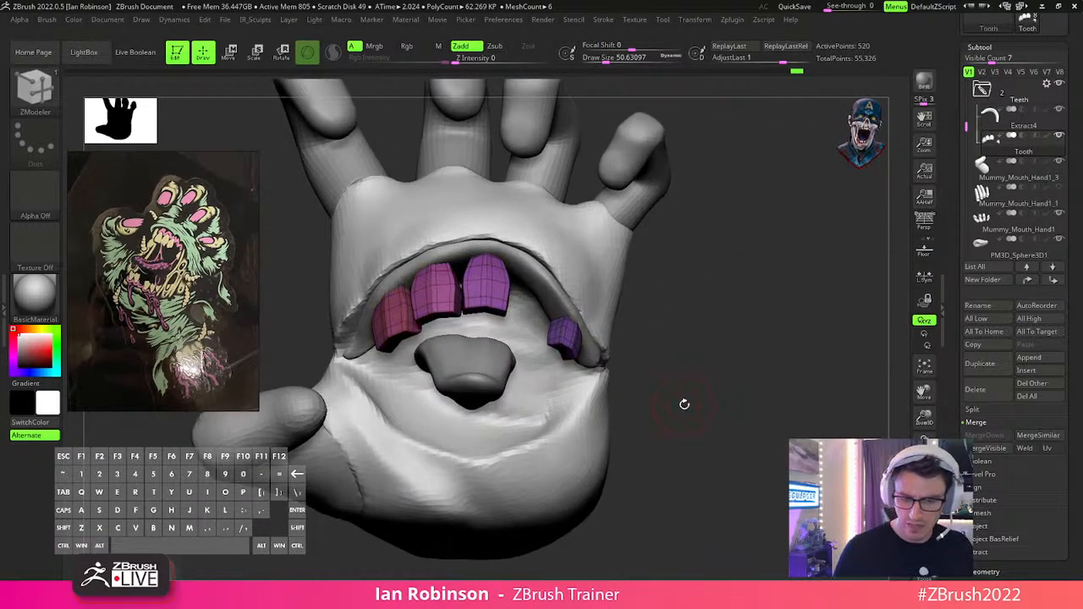
# Duplicate the Extract4 gum strip downward and flip it around to fit inside the lower lip.
pyautogui.keyDown('alt'); pyautogui.click(544, 288); pyautogui.keyUp('alt')
pyautogui.press('w')
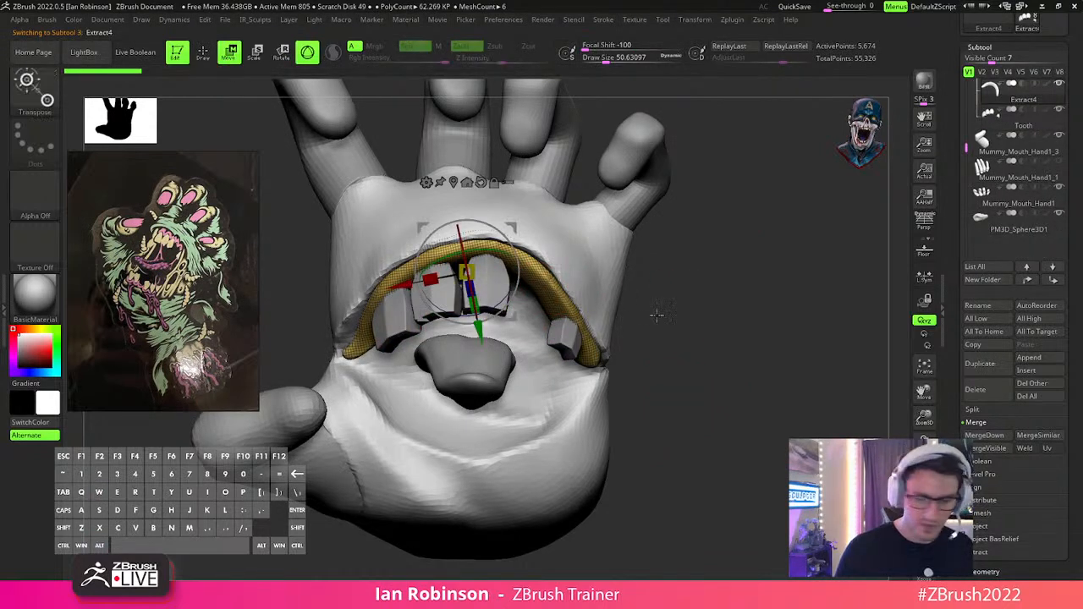
pyautogui.moveTo(479, 327); pyautogui.dragTo(496, 481)
pyautogui.moveTo(540, 405); pyautogui.dragTo(599, 413)
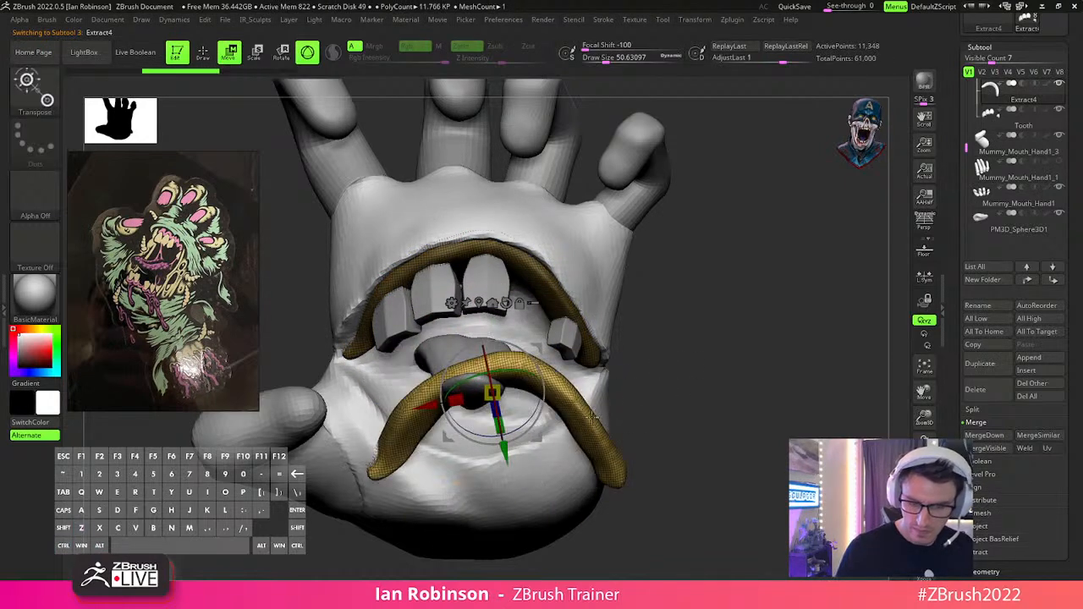
pyautogui.moveTo(536, 383); pyautogui.dragTo(418, 374)
pyautogui.moveTo(535, 448); pyautogui.dragTo(505, 464)
pyautogui.press('q')
pyautogui.moveTo(766, 459); pyautogui.dragTo(664, 465)
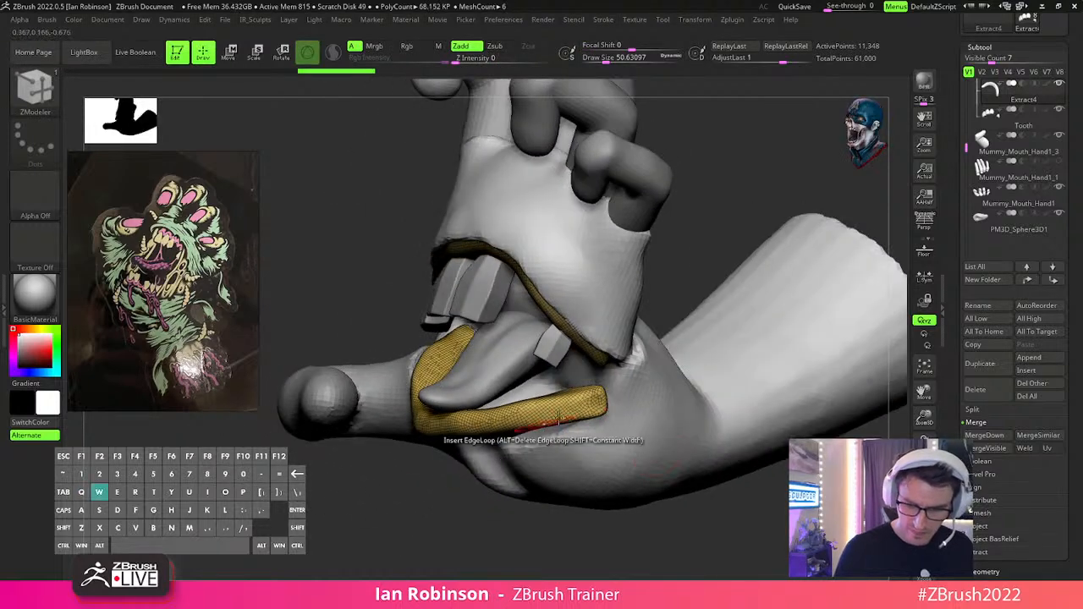
pyautogui.press('w')
pyautogui.moveTo(505, 437); pyautogui.dragTo(546, 453)
pyautogui.press('q')
# Bend the lower gum along the mouth opening with the Move brush at a draw size of about 257.
pyautogui.keyDown('alt'); pyautogui.moveTo(626, 415); pyautogui.dragTo(655, 399); pyautogui.keyUp('alt')
pyautogui.press('s')
pyautogui.press('b')
pyautogui.press('m')
pyautogui.press('v')
pyautogui.press('s')
pyautogui.moveTo(741, 390)
pyautogui.mouseDown()
pyautogui.moveTo(749, 390)
pyautogui.moveTo(677, 396)
pyautogui.mouseUp()
pyautogui.moveTo(539, 441); pyautogui.dragTo(553, 430)
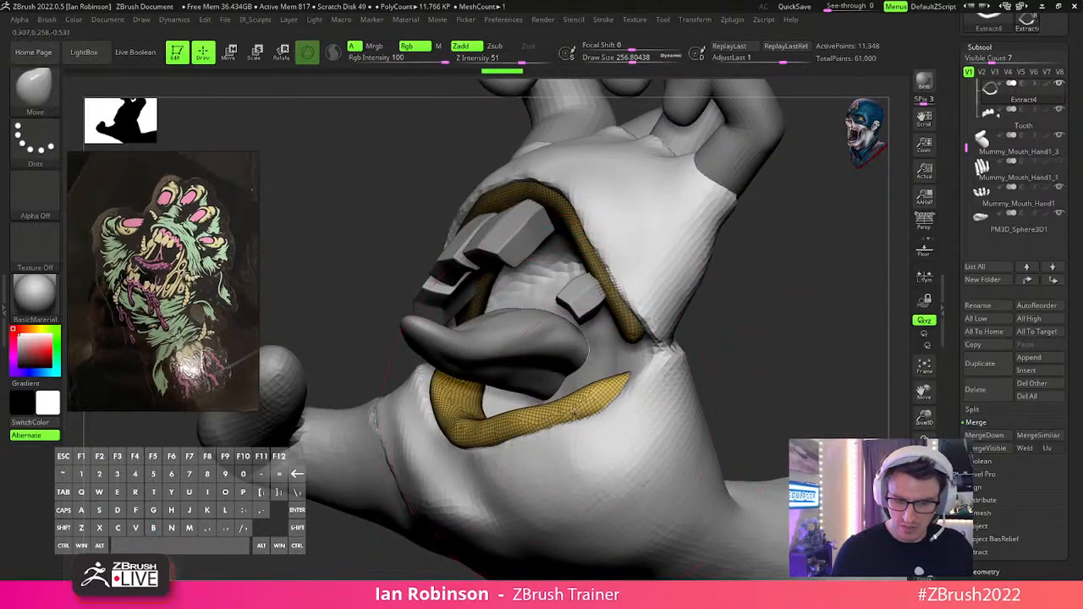
pyautogui.moveTo(529, 419)
pyautogui.mouseDown(button='right')
pyautogui.moveTo(552, 431)
pyautogui.moveTo(554, 397)
pyautogui.moveTo(580, 437)
pyautogui.mouseUp(button='right')
# Select the palm mesh and reshape the lower lip with the Move brush at a draw size of about 169.
pyautogui.keyDown('alt'); pyautogui.click(572, 418); pyautogui.keyUp('alt')
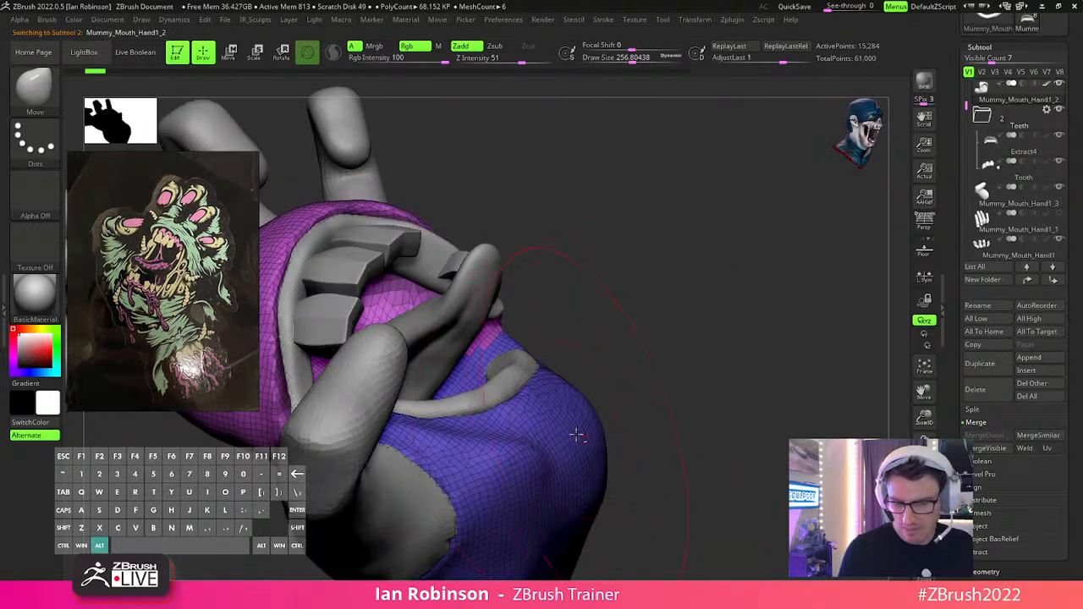
pyautogui.keyDown('ctrl'); pyautogui.keyDown('shift'); pyautogui.click(585, 433); pyautogui.keyUp('shift'); pyautogui.keyUp('ctrl')
pyautogui.press('Return')
pyautogui.keyDown('ctrl'); pyautogui.keyDown('shift'); pyautogui.click(623, 403); pyautogui.keyUp('shift'); pyautogui.keyUp('ctrl')
pyautogui.moveTo(623, 403)
pyautogui.mouseDown(button='right')
pyautogui.moveTo(652, 398)
pyautogui.moveTo(679, 368)
pyautogui.moveTo(635, 388)
pyautogui.mouseUp(button='right')
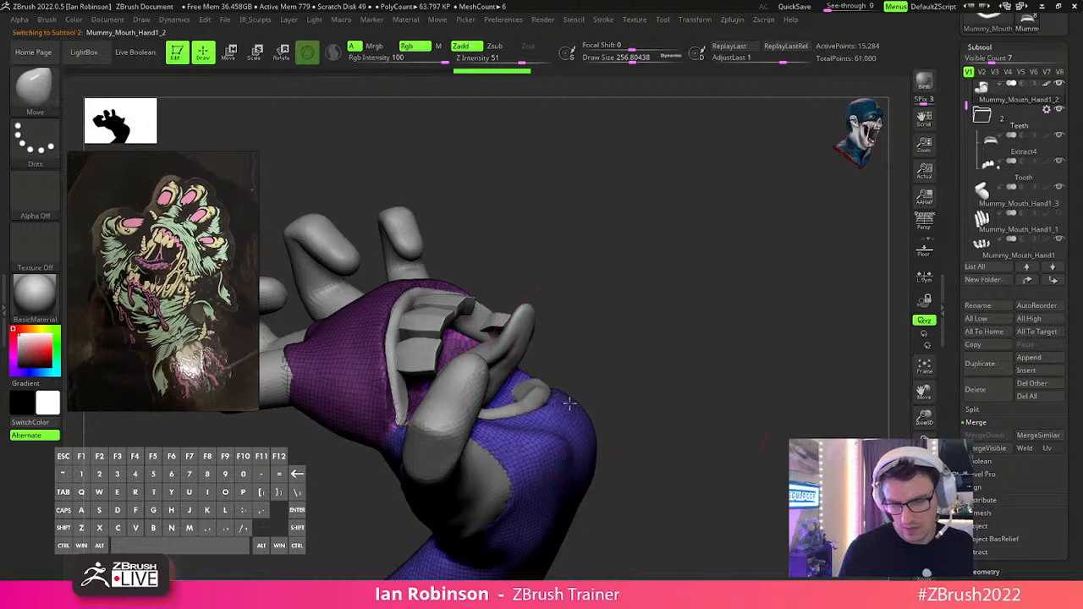
pyautogui.moveTo(563, 396)
pyautogui.mouseDown(button='right')
pyautogui.moveTo(669, 431)
pyautogui.moveTo(722, 416)
pyautogui.moveTo(678, 403)
pyautogui.mouseUp(button='right')
pyautogui.press('s')
pyautogui.moveTo(560, 407)
pyautogui.mouseDown(button='right')
pyautogui.moveTo(547, 445)
pyautogui.moveTo(623, 434)
pyautogui.moveTo(583, 432)
pyautogui.mouseUp(button='right')
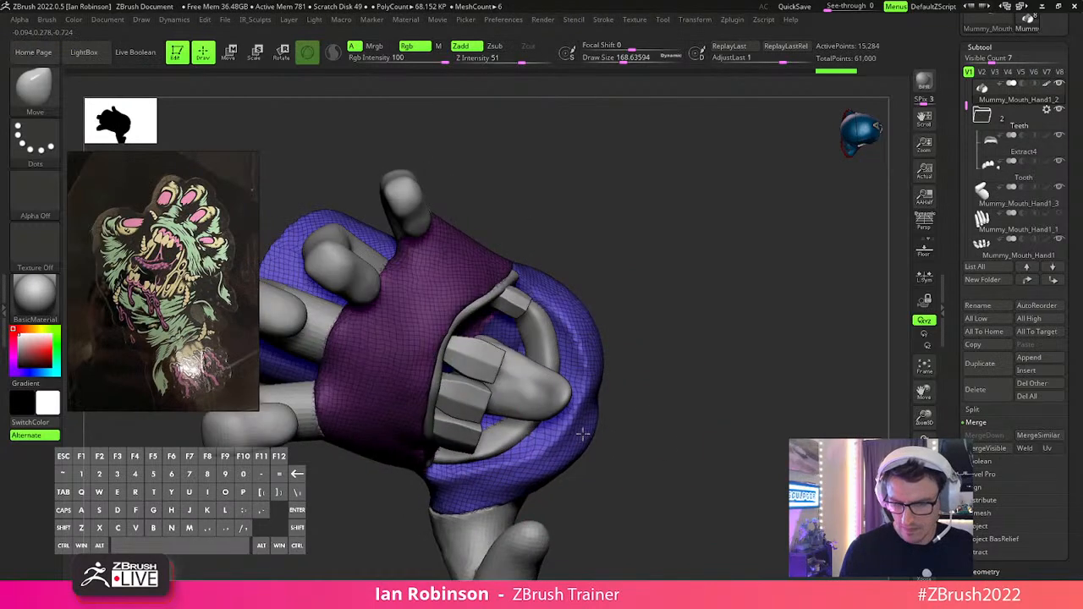
pyautogui.moveTo(583, 272); pyautogui.dragTo(565, 379, button='right')
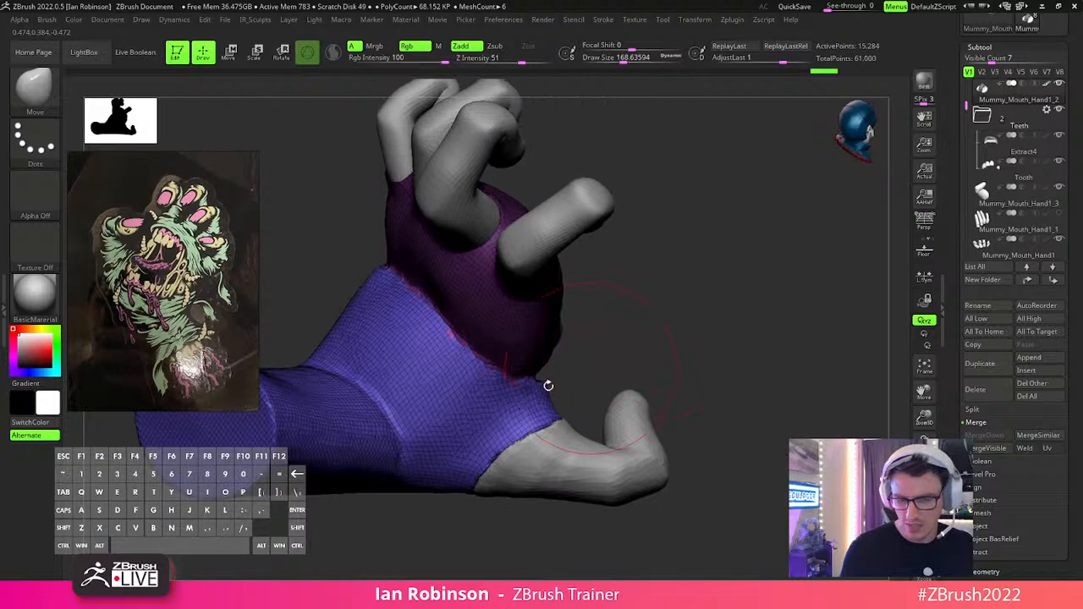
pyautogui.moveTo(685, 343); pyautogui.dragTo(519, 305, button='right')
pyautogui.moveTo(406, 350)
pyautogui.mouseDown(button='right')
pyautogui.moveTo(474, 370)
pyautogui.moveTo(638, 266)
pyautogui.moveTo(669, 343)
pyautogui.moveTo(522, 302)
pyautogui.mouseUp(button='right')
# Select the Extract4 gums and shift the lower gum out of the lip surface with the gizmo.
pyautogui.keyDown('alt'); pyautogui.click(479, 359); pyautogui.keyUp('alt')
pyautogui.press('w')
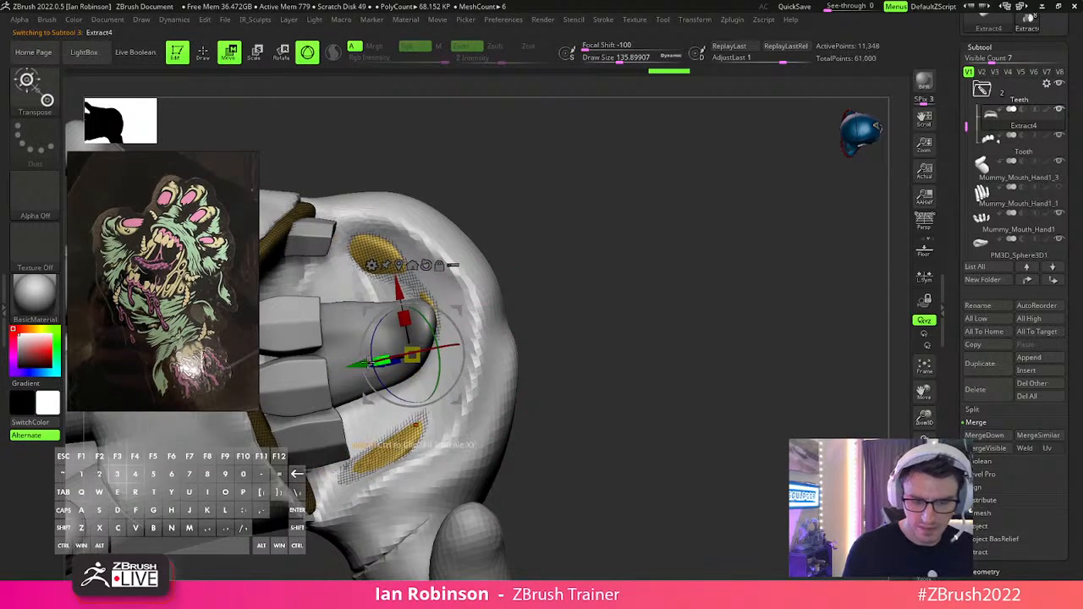
pyautogui.moveTo(366, 366); pyautogui.dragTo(399, 362, button='right')
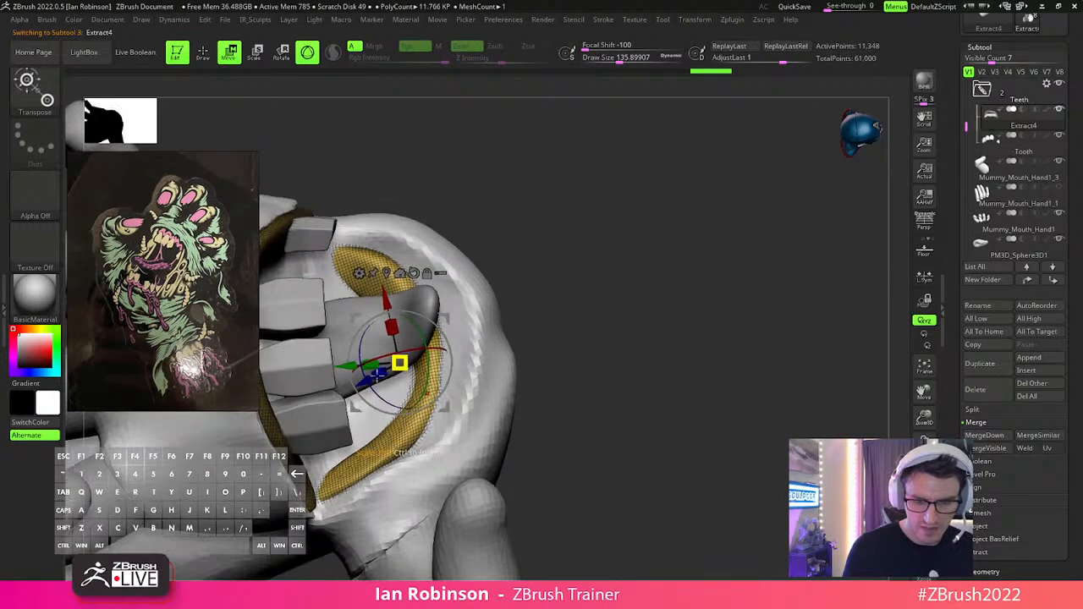
pyautogui.press('q')
# Pull the lower gum's ends and sides against the inner lip with the Move brush, reducing the draw size to about 107.
pyautogui.moveTo(598, 317)
pyautogui.mouseDown(button='right')
pyautogui.moveTo(617, 229)
pyautogui.moveTo(427, 253)
pyautogui.moveTo(403, 211)
pyautogui.moveTo(457, 289)
pyautogui.moveTo(607, 295)
pyautogui.moveTo(624, 346)
pyautogui.moveTo(425, 434)
pyautogui.mouseUp(button='right')
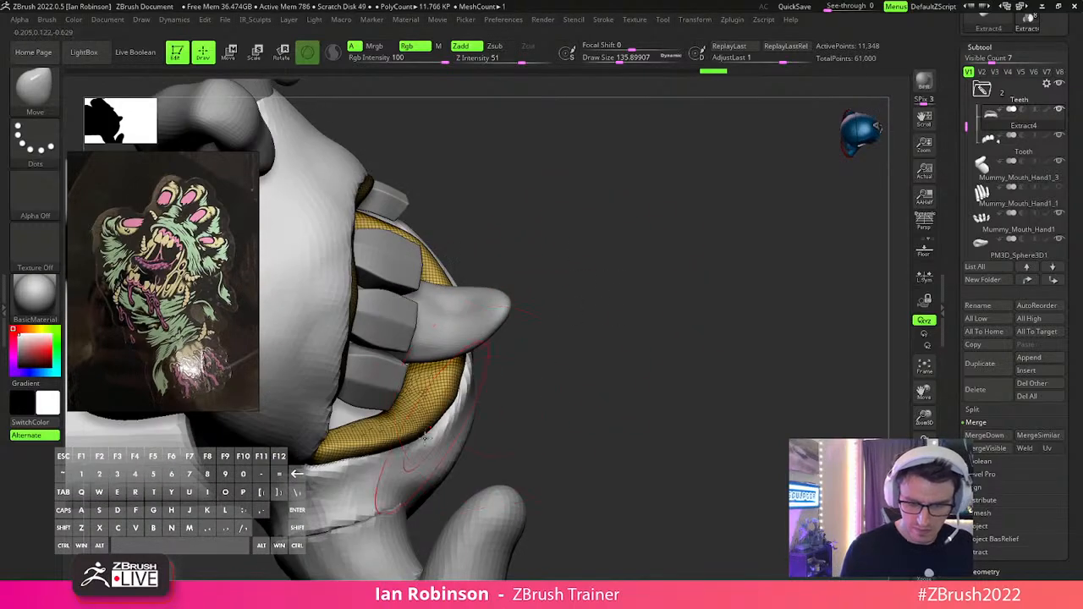
pyautogui.moveTo(537, 410); pyautogui.dragTo(414, 442, button='right')
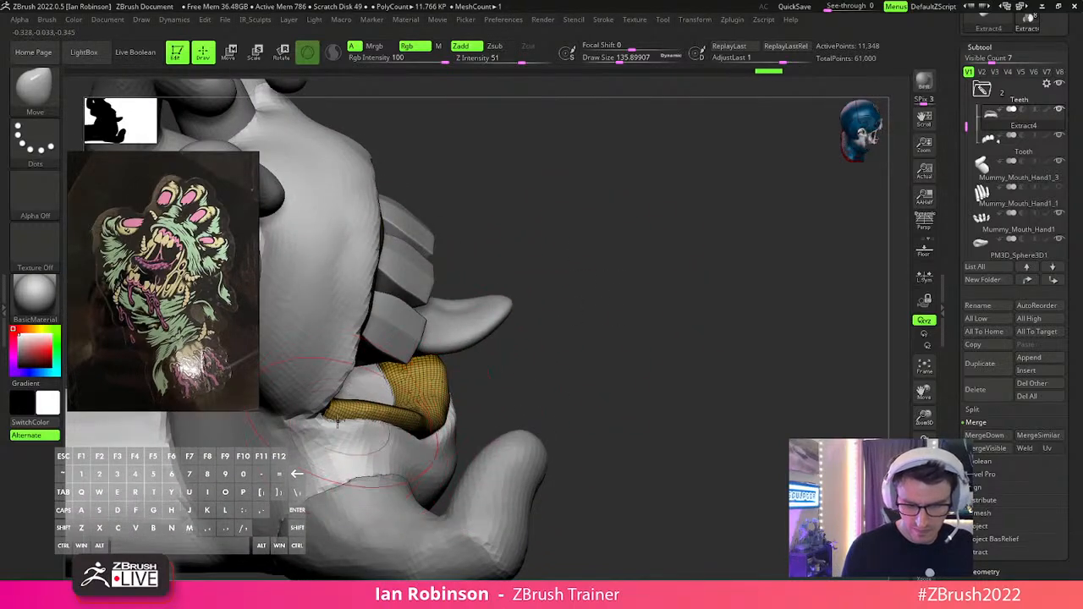
pyautogui.moveTo(623, 358); pyautogui.dragTo(719, 321, button='right')
pyautogui.keyDown('alt'); pyautogui.click(398, 421); pyautogui.keyUp('alt')
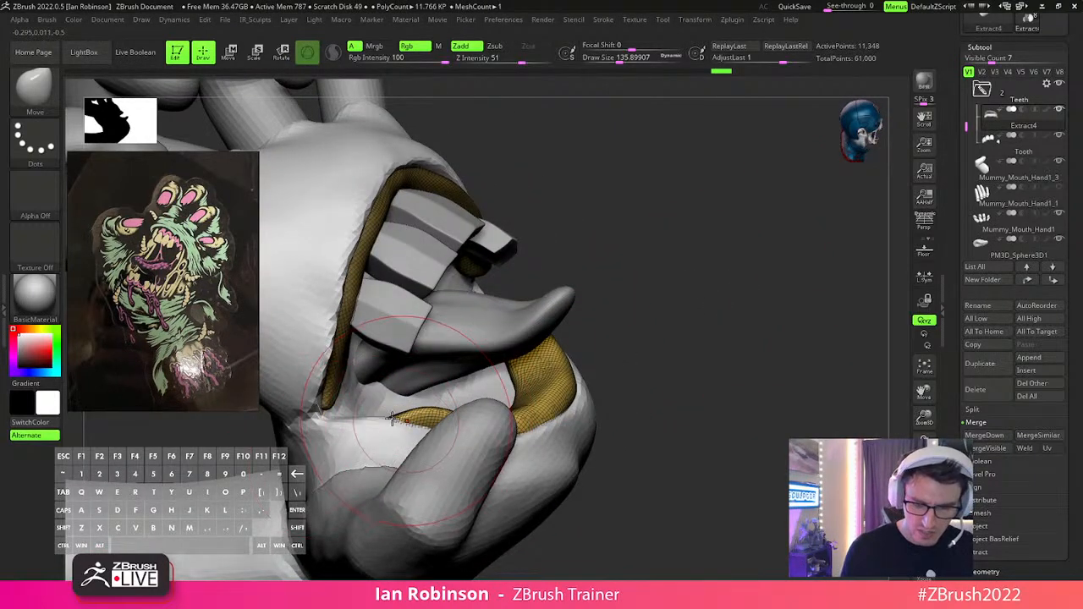
pyautogui.moveTo(551, 360); pyautogui.dragTo(449, 408, button='right')
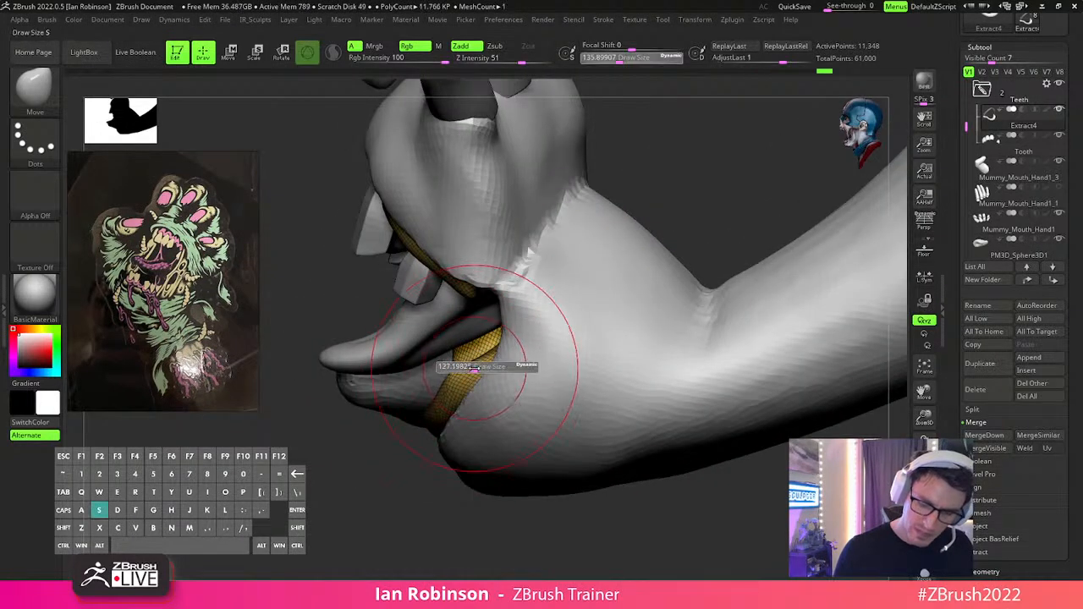
pyautogui.moveTo(460, 364); pyautogui.dragTo(580, 214, button='right')
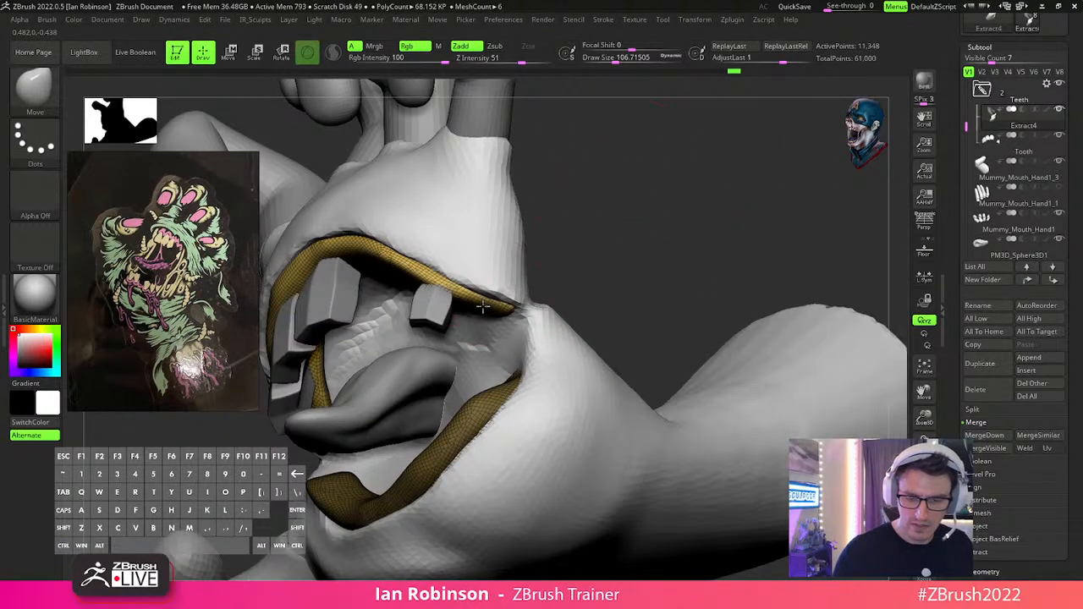
# Separate the two gums into their own polygroups, isolate the lower gum to refine its fit, and show the upper gum again.
pyautogui.moveTo(547, 265)
pyautogui.mouseDown(button='right')
pyautogui.moveTo(677, 189)
pyautogui.moveTo(498, 368)
pyautogui.mouseUp(button='right')
pyautogui.moveTo(595, 262); pyautogui.dragTo(512, 319, button='right')
pyautogui.moveTo(541, 218); pyautogui.dragTo(541, 415, button='right')
pyautogui.keyDown('alt'); pyautogui.click(515, 434); pyautogui.keyUp('alt')
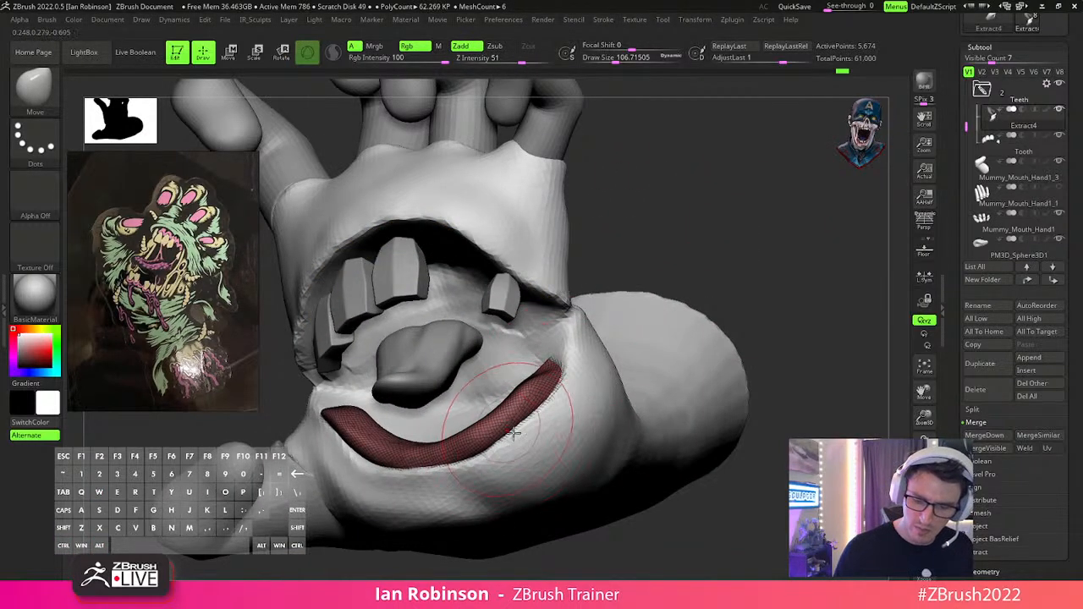
pyautogui.moveTo(381, 445); pyautogui.dragTo(588, 414, button='right')
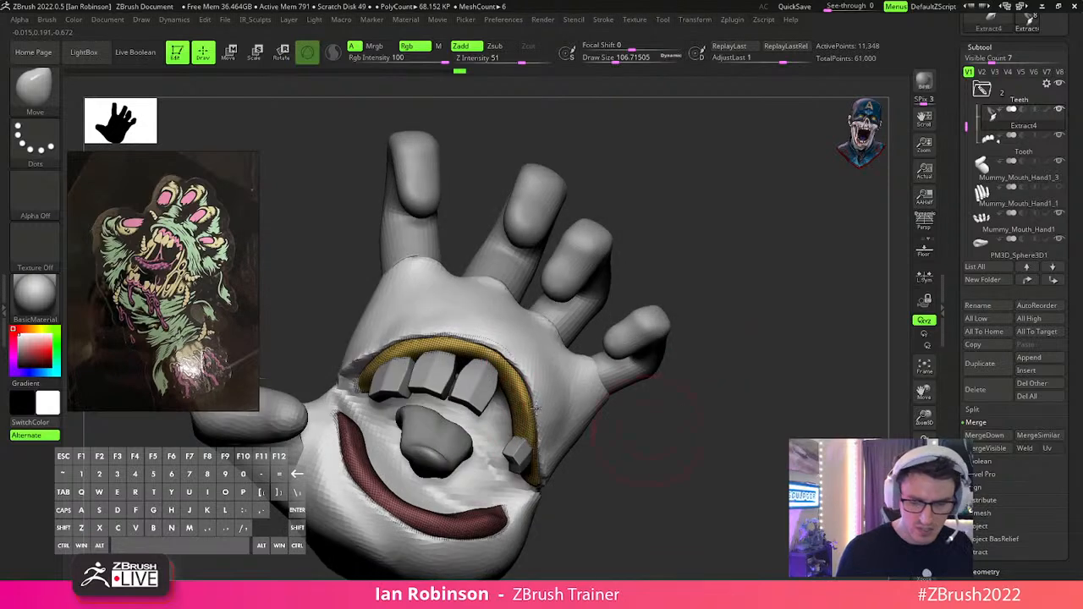
# Select the Tooth subtool, turn on Dynamic Subdivision for the teeth and apply it as real subdivision levels.
pyautogui.keyDown('alt'); pyautogui.click(518, 452); pyautogui.keyUp('alt')
pyautogui.press('w')
pyautogui.keyDown('alt'); pyautogui.click(506, 363); pyautogui.keyUp('alt')
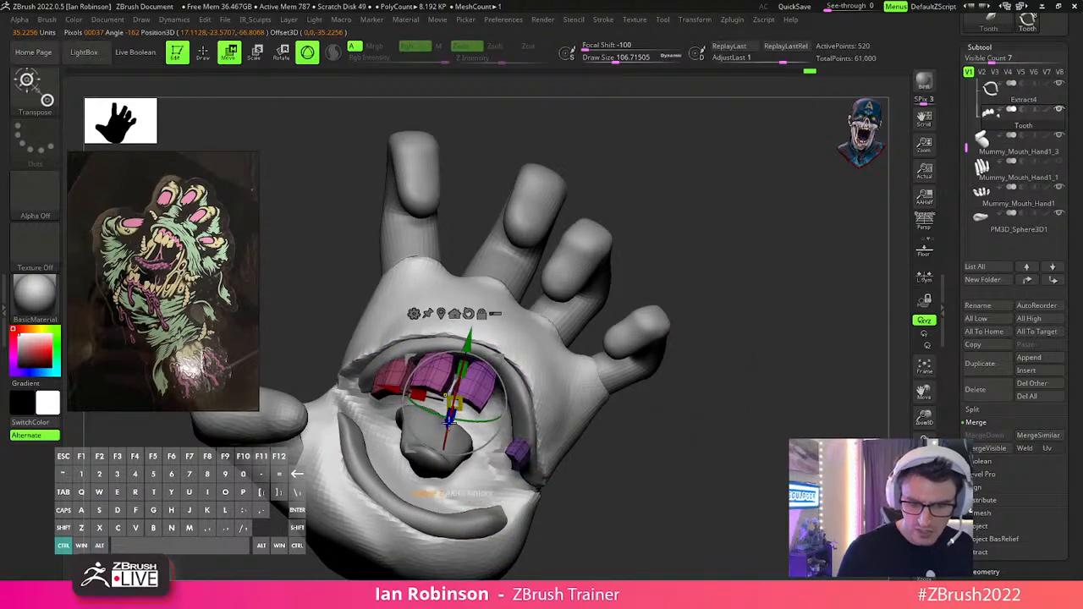
pyautogui.moveTo(668, 376); pyautogui.dragTo(674, 373, button='right')
pyautogui.press('q')
pyautogui.moveTo(474, 333)
pyautogui.mouseDown(button='right')
pyautogui.moveTo(706, 333)
pyautogui.moveTo(760, 293)
pyautogui.moveTo(783, 238)
pyautogui.moveTo(775, 222)
pyautogui.mouseUp(button='right')
pyautogui.hotkey('ctrl', 'z')
pyautogui.press('space')
pyautogui.click(987, 48)
pyautogui.click(987, 62)
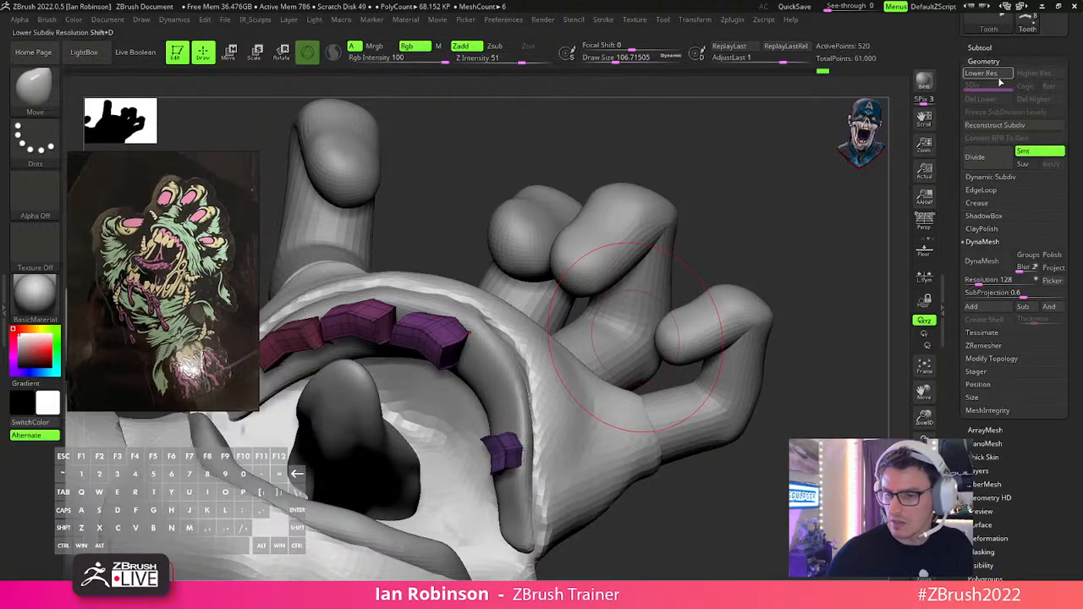
pyautogui.click(1002, 178)
pyautogui.click(990, 190)
pyautogui.press('d')
pyautogui.click(1026, 190)
# Smooth the edges of the upper front teeth with the Smooth brush.
pyautogui.press('shift')
pyautogui.keyDown('shift'); pyautogui.moveTo(413, 345); pyautogui.dragTo(457, 339); pyautogui.keyUp('shift')
pyautogui.keyDown('alt'); pyautogui.moveTo(559, 335); pyautogui.dragTo(648, 364, button='right'); pyautogui.keyUp('alt')
pyautogui.keyDown('shift'); pyautogui.moveTo(444, 340); pyautogui.dragTo(414, 341); pyautogui.keyUp('shift')
pyautogui.moveTo(376, 356)
pyautogui.mouseDown(button='right')
pyautogui.moveTo(433, 372)
pyautogui.moveTo(423, 347)
pyautogui.moveTo(443, 334)
pyautogui.moveTo(579, 413)
pyautogui.moveTo(513, 470)
pyautogui.moveTo(539, 377)
pyautogui.mouseUp(button='right')
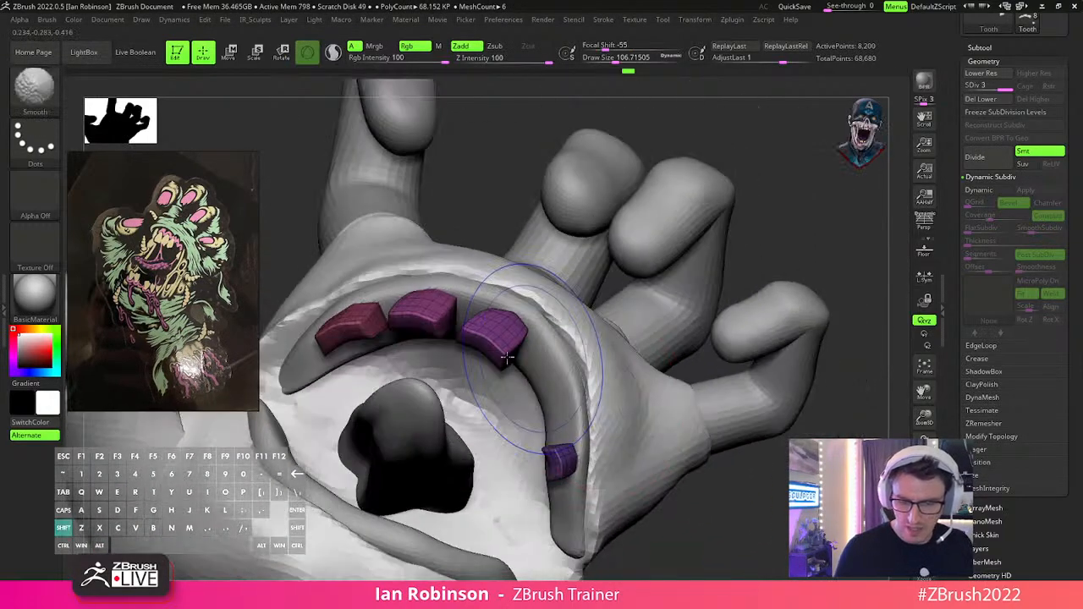
# Isolate the teeth and refine the small side tooth's form, reducing the draw size to about 45 and finally about 22.
pyautogui.hotkey('ctrl', 'shift', 'f')
pyautogui.moveTo(781, 425); pyautogui.dragTo(503, 389, button='right')
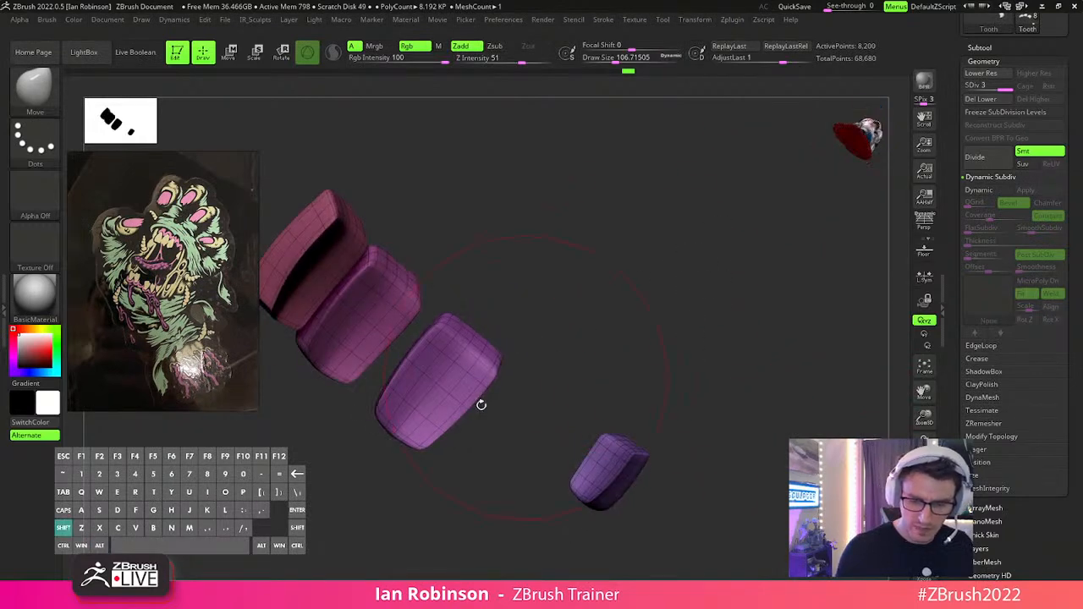
pyautogui.moveTo(373, 350)
pyautogui.mouseDown(button='right')
pyautogui.moveTo(627, 295)
pyautogui.moveTo(668, 322)
pyautogui.mouseUp(button='right')
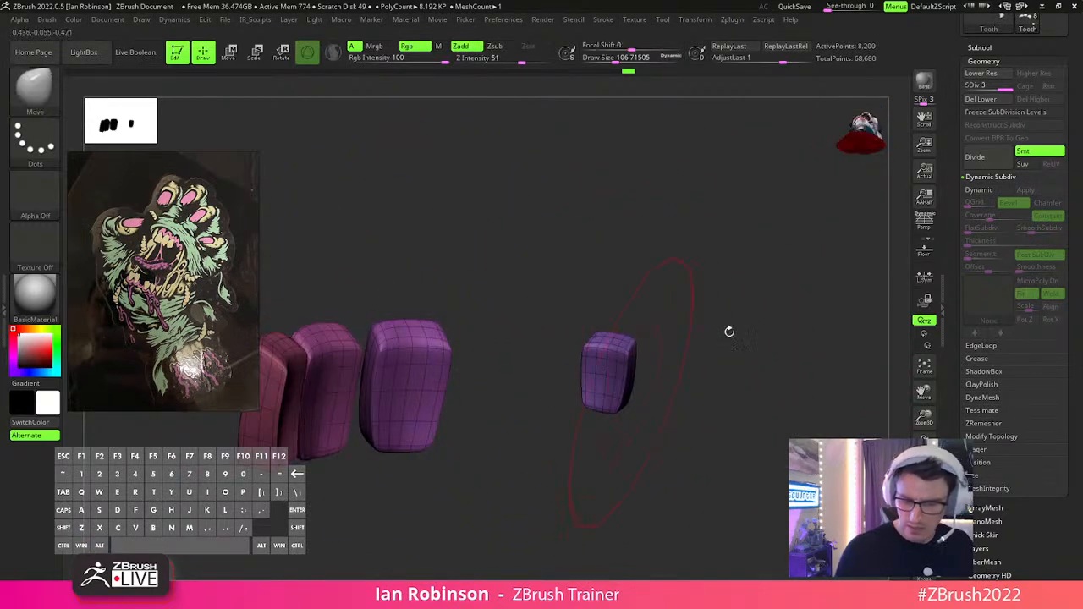
pyautogui.moveTo(748, 314)
pyautogui.keyDown('ctrl'); pyautogui.mouseDown(button='right')
pyautogui.moveTo(591, 436)
pyautogui.moveTo(722, 367)
pyautogui.moveTo(631, 380)
pyautogui.mouseUp(button='right'); pyautogui.keyUp('ctrl')
pyautogui.press('s')
pyautogui.click(726, 358)
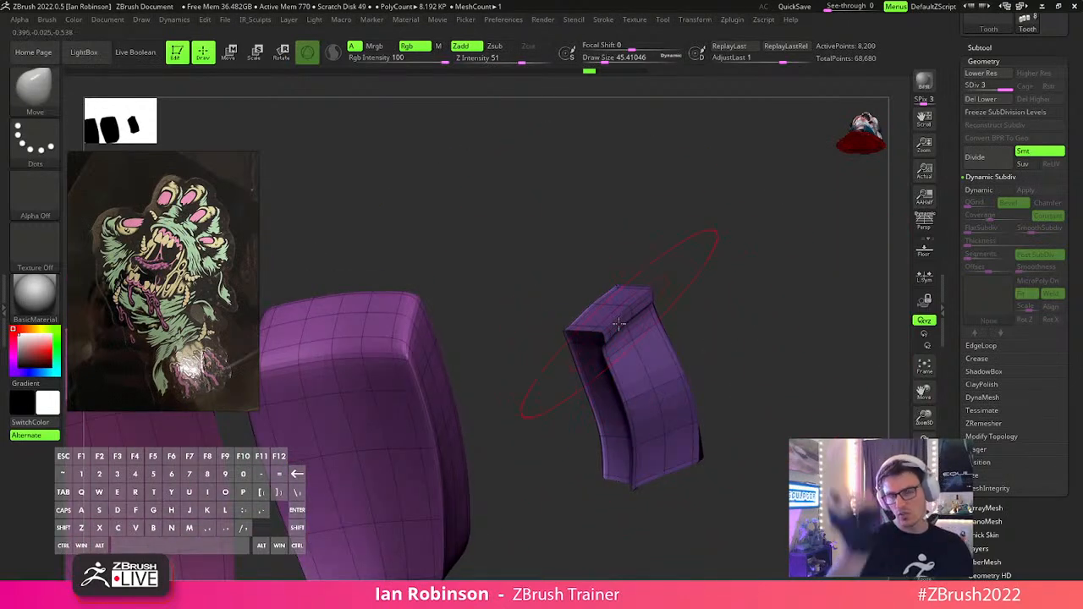
pyautogui.moveTo(620, 324)
pyautogui.mouseDown(button='right')
pyautogui.moveTo(769, 317)
pyautogui.moveTo(635, 331)
pyautogui.moveTo(741, 392)
pyautogui.moveTo(713, 367)
pyautogui.moveTo(672, 380)
pyautogui.moveTo(580, 380)
pyautogui.moveTo(599, 287)
pyautogui.mouseUp(button='right')
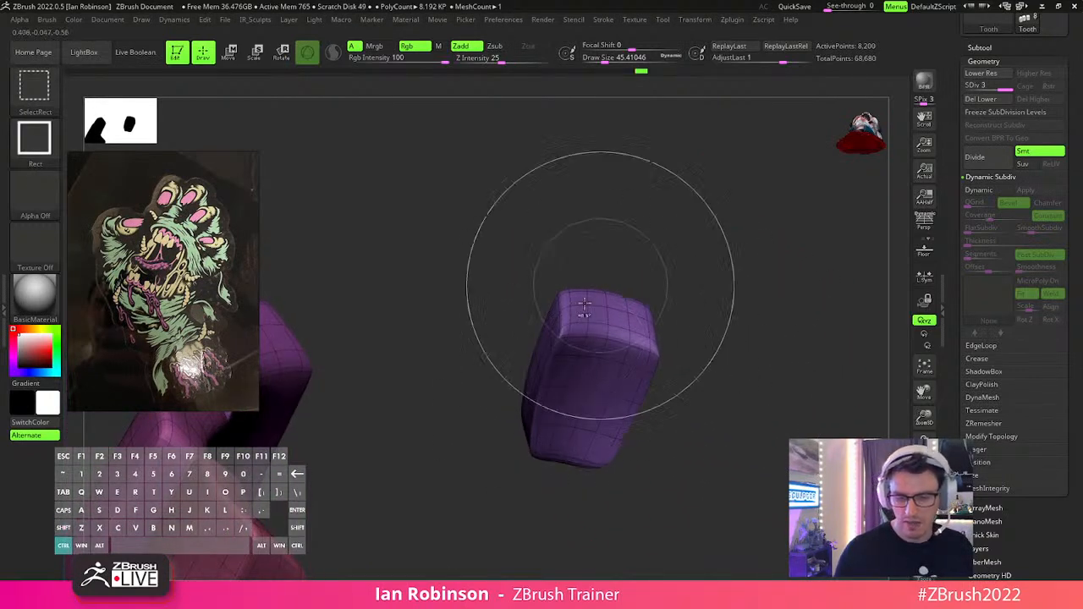
pyautogui.moveTo(535, 414)
pyautogui.mouseDown(button='right')
pyautogui.moveTo(747, 368)
pyautogui.moveTo(590, 377)
pyautogui.moveTo(682, 319)
pyautogui.moveTo(692, 271)
pyautogui.moveTo(719, 249)
pyautogui.moveTo(677, 327)
pyautogui.mouseUp(button='right')
pyautogui.press('s')
pyautogui.press('shift')
pyautogui.moveTo(459, 373)
pyautogui.mouseDown(button='right')
pyautogui.moveTo(640, 314)
pyautogui.moveTo(716, 355)
pyautogui.moveTo(734, 299)
pyautogui.moveTo(694, 380)
pyautogui.moveTo(592, 364)
pyautogui.moveTo(500, 376)
pyautogui.mouseUp(button='right')
pyautogui.press('shift')
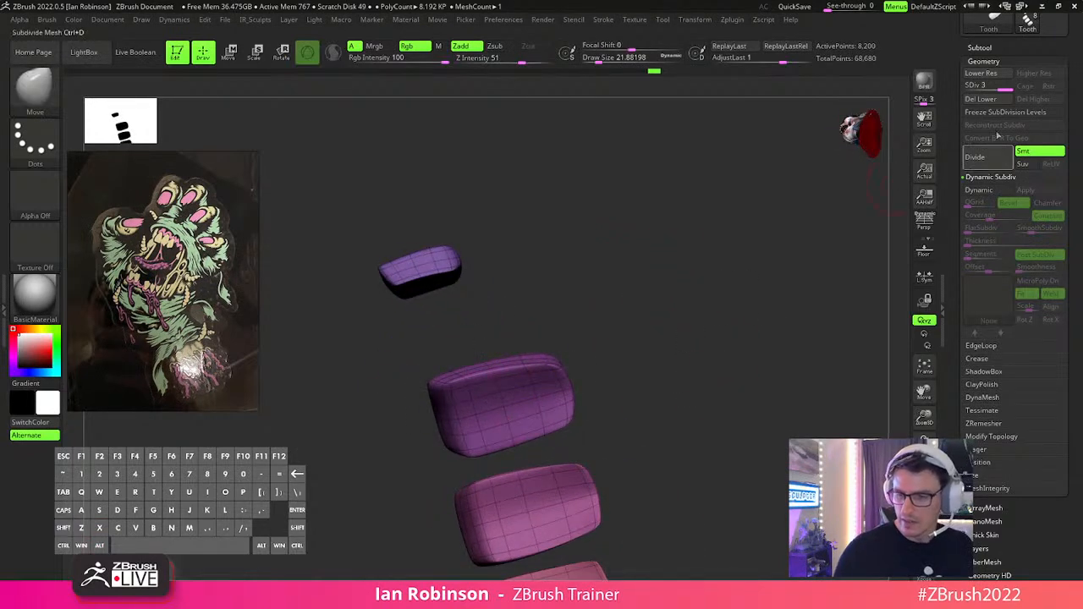
# Drop the teeth to SDiv 1, delete the higher levels, enable Dynamic Subdivision, and show the rest of the hand again.
pyautogui.moveTo(1003, 88); pyautogui.dragTo(969, 87)
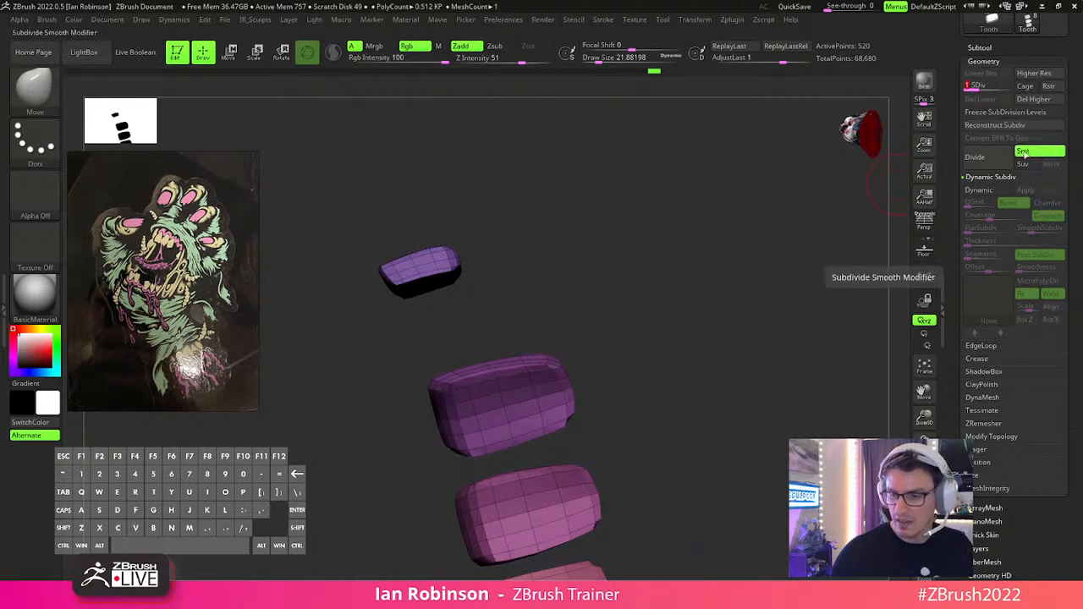
pyautogui.click(1033, 99)
pyautogui.moveTo(762, 288); pyautogui.dragTo(762, 361, button='right')
pyautogui.press('d')
pyautogui.hotkey('shift', 'f')
pyautogui.moveTo(761, 416); pyautogui.dragTo(746, 366, button='right')
pyautogui.click(924, 537)
# Duplicate an upper front tooth with the gizmo and move, rotate and scale the copy into place on the lower gum.
pyautogui.moveTo(678, 347); pyautogui.dragTo(754, 358, button='right')
pyautogui.keyDown('ctrl'); pyautogui.keyDown('shift'); pyautogui.click(495, 296); pyautogui.keyUp('shift'); pyautogui.keyUp('ctrl')
pyautogui.keyDown('ctrl'); pyautogui.keyDown('shift'); pyautogui.click(694, 303); pyautogui.keyUp('shift'); pyautogui.keyUp('ctrl')
pyautogui.press('w')
pyautogui.keyDown('alt'); pyautogui.moveTo(506, 373); pyautogui.dragTo(697, 255); pyautogui.keyUp('alt')
pyautogui.keyDown('alt'); pyautogui.click(485, 302); pyautogui.keyUp('alt')
pyautogui.keyDown('ctrl'); pyautogui.moveTo(486, 297); pyautogui.dragTo(633, 457); pyautogui.keyUp('ctrl')
pyautogui.moveTo(514, 530); pyautogui.dragTo(452, 477)
pyautogui.moveTo(441, 384); pyautogui.dragTo(405, 428)
pyautogui.moveTo(417, 519); pyautogui.dragTo(388, 496)
pyautogui.moveTo(605, 414); pyautogui.dragTo(509, 383)
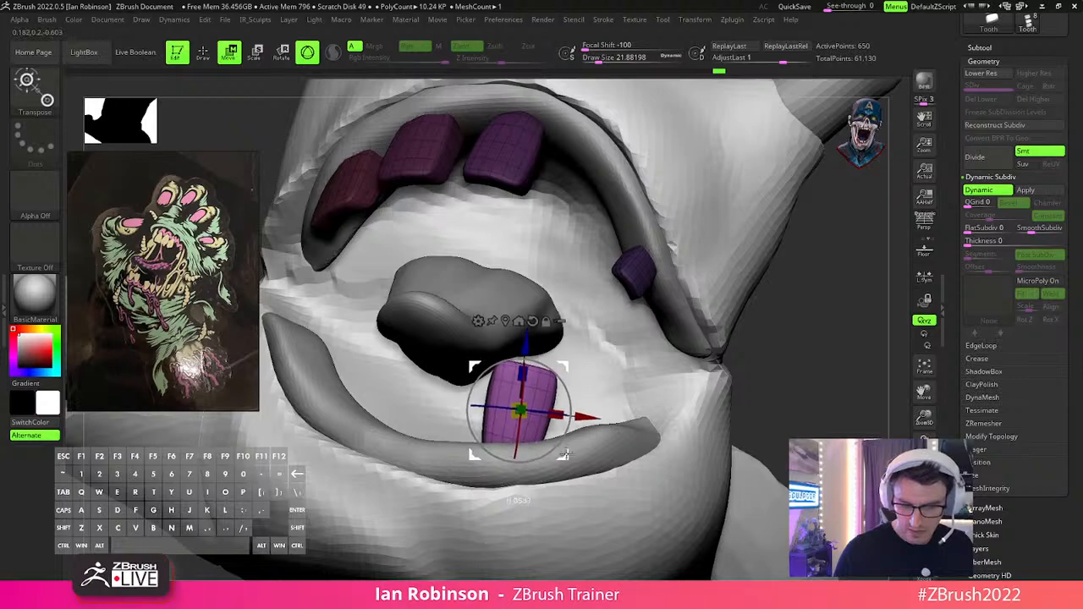
# Place a second, slightly smaller tooth copy on the lower gum beside the first, toward the little-finger side.
pyautogui.keyDown('alt'); pyautogui.moveTo(641, 391); pyautogui.dragTo(529, 453, button='right'); pyautogui.keyUp('alt')
pyautogui.keyDown('alt'); pyautogui.click(593, 369); pyautogui.keyUp('alt')
pyautogui.keyDown('alt'); pyautogui.click(476, 401); pyautogui.keyUp('alt')
pyautogui.moveTo(479, 379); pyautogui.dragTo(526, 413, button='right')
pyautogui.moveTo(577, 441); pyautogui.dragTo(580, 459, button='right')
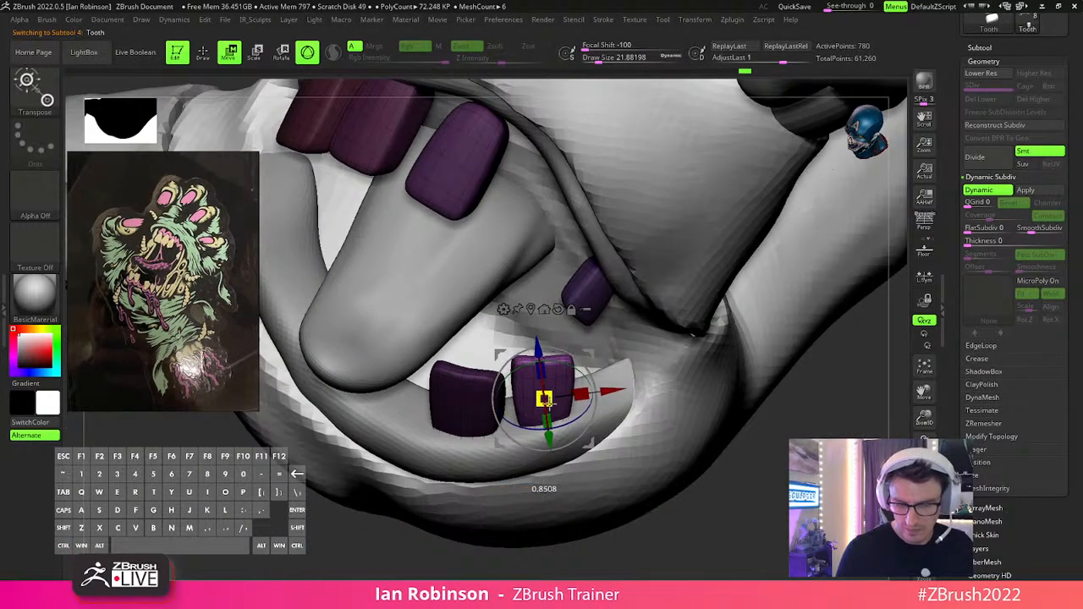
pyautogui.moveTo(540, 352); pyautogui.dragTo(637, 398, button='right')
# Separate the teeth into their own polygroups and mask everything except the larger lower tooth.
pyautogui.moveTo(515, 511)
pyautogui.mouseDown(button='right')
pyautogui.moveTo(508, 413)
pyautogui.moveTo(725, 262)
pyautogui.mouseUp(button='right')
pyautogui.press('q')
pyautogui.rightClick(725, 262)
pyautogui.moveTo(632, 392); pyautogui.dragTo(646, 372, button='right')
pyautogui.hotkey('ctrl', 'z')
pyautogui.hotkey('ctrl', 'z')
pyautogui.hotkey('ctrl', 'z')
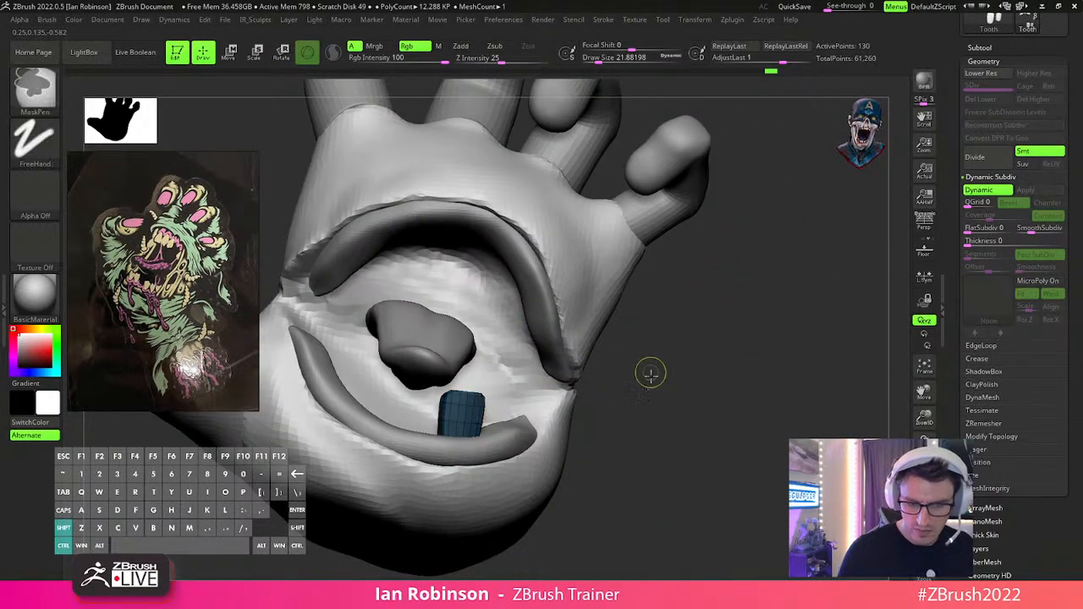
pyautogui.hotkey('ctrl', 'z')
pyautogui.hotkey('ctrl', 'shift', 'z')
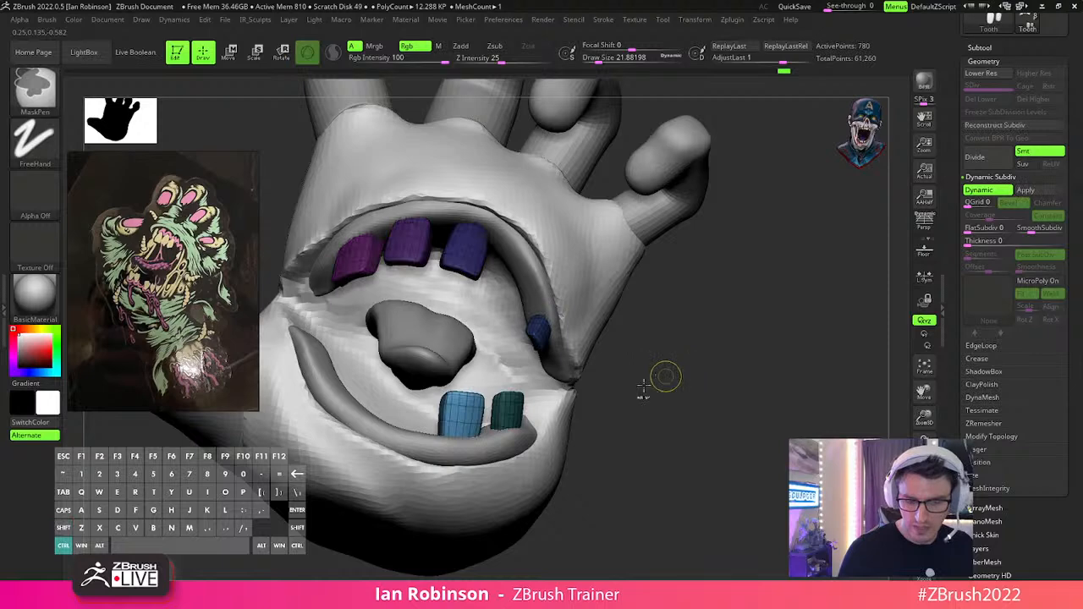
pyautogui.moveTo(665, 377); pyautogui.dragTo(595, 350, button='right')
# Duplicate the larger lower tooth toward the thumb side and align the third copy with the gum's curve.
pyautogui.press('w')
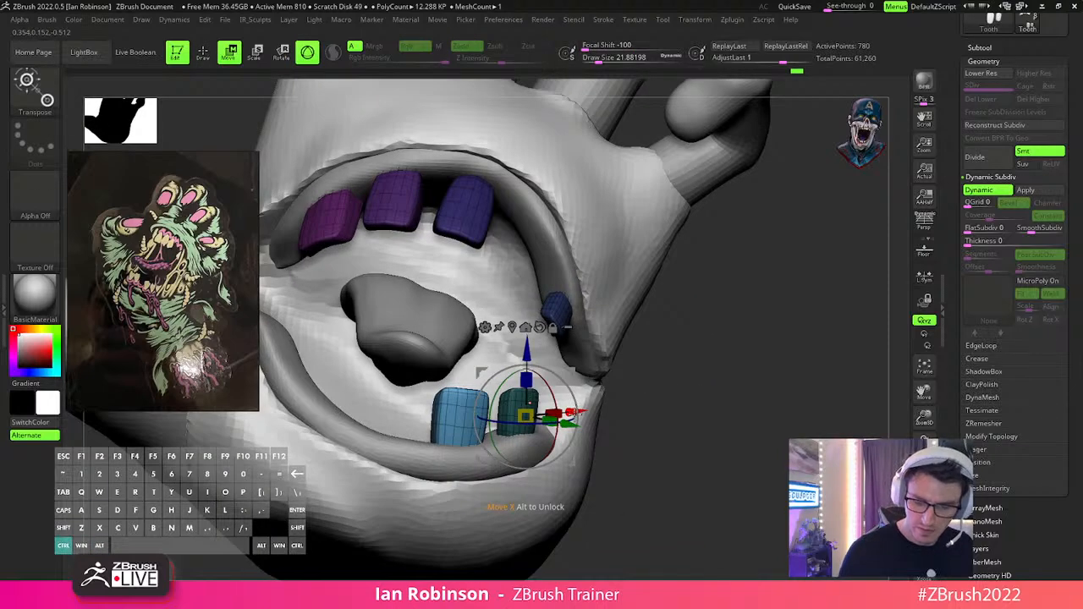
pyautogui.click(482, 423)
pyautogui.moveTo(505, 422); pyautogui.dragTo(410, 442)
pyautogui.moveTo(457, 479); pyautogui.dragTo(434, 452)
pyautogui.moveTo(434, 452); pyautogui.dragTo(508, 462, button='right')
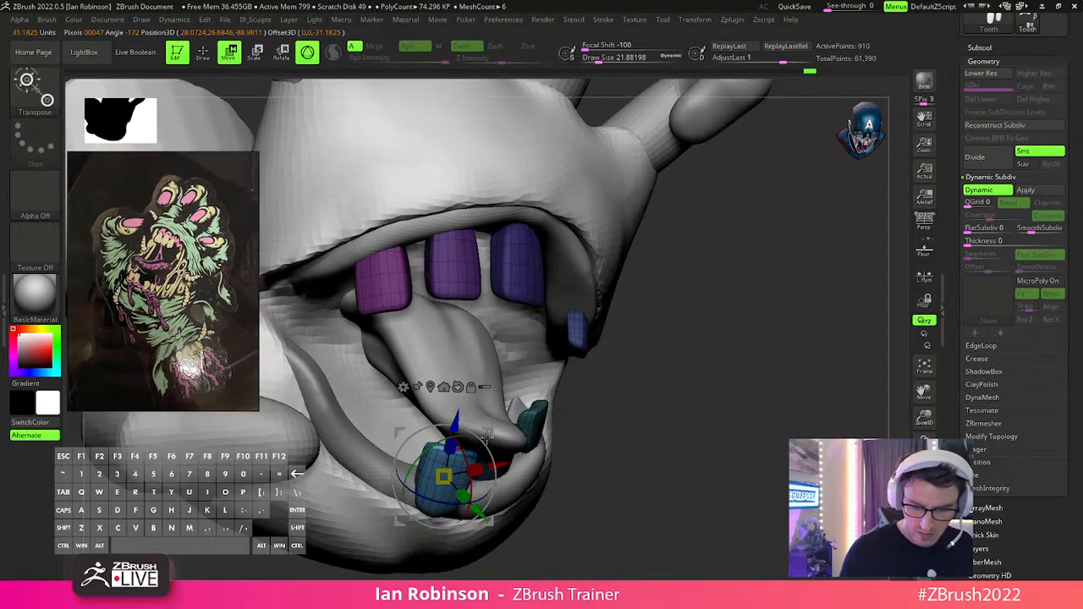
pyautogui.moveTo(478, 425); pyautogui.dragTo(493, 530, button='right')
pyautogui.moveTo(423, 525); pyautogui.dragTo(450, 480, button='right')
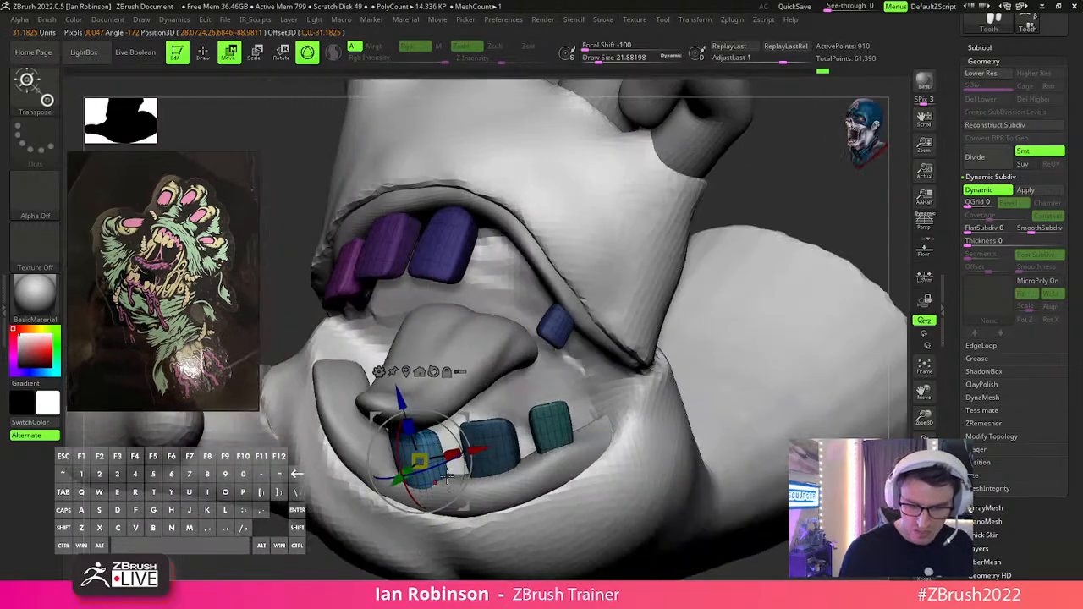
pyautogui.moveTo(474, 445); pyautogui.dragTo(573, 423, button='right')
pyautogui.moveTo(460, 369); pyautogui.dragTo(471, 357)
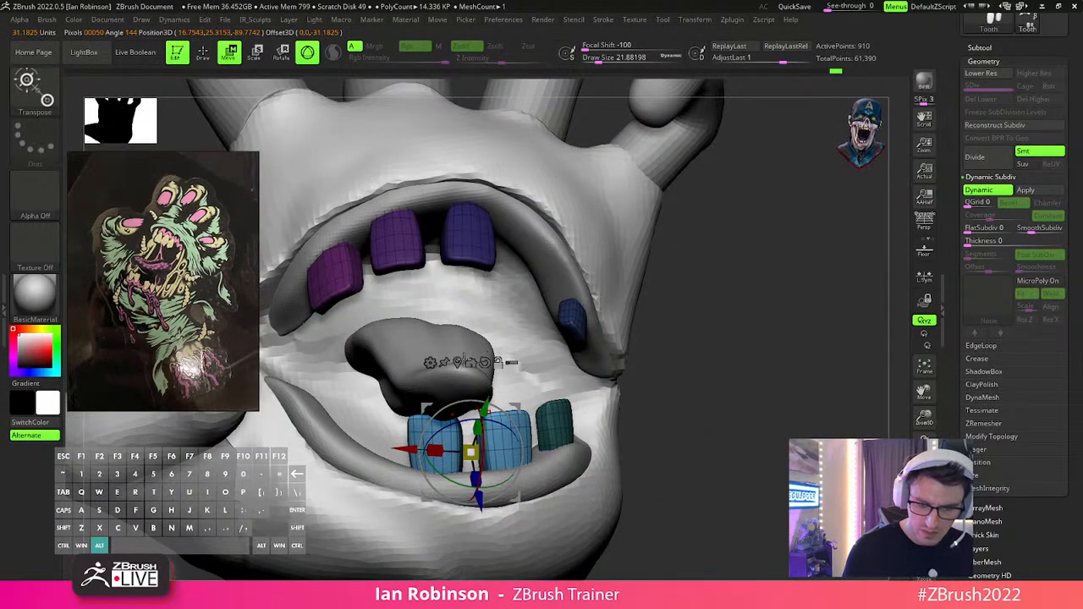
# Try to place a fourth lower tooth copy farther toward the thumb side, and undo it.
pyautogui.moveTo(542, 457); pyautogui.dragTo(623, 418, button='right')
pyautogui.moveTo(590, 450); pyautogui.dragTo(533, 470, button='right')
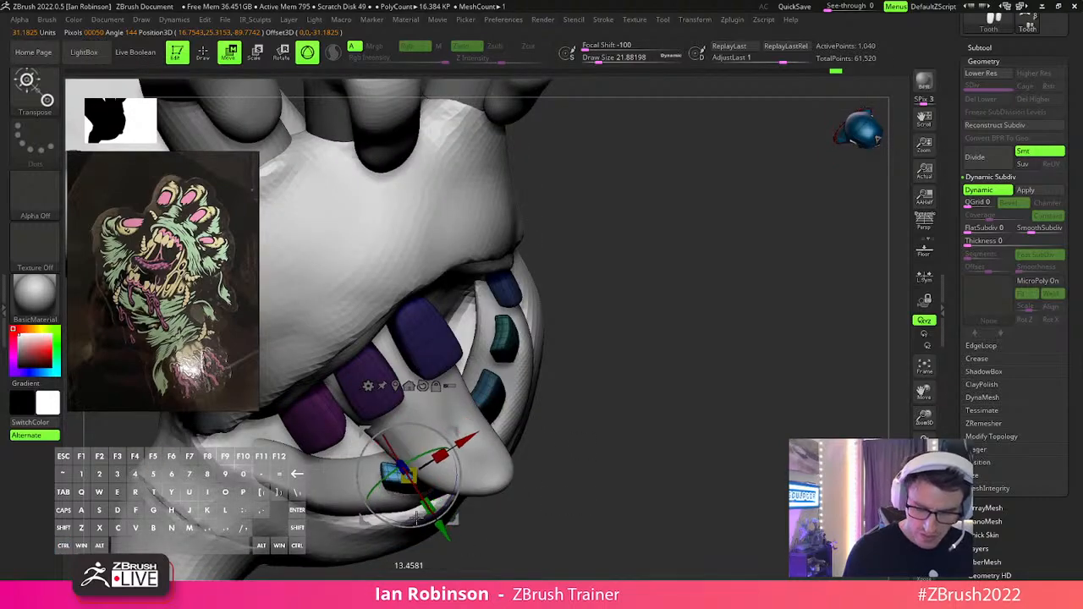
pyautogui.moveTo(437, 519); pyautogui.dragTo(405, 518)
pyautogui.moveTo(584, 444); pyautogui.dragTo(595, 366, button='right')
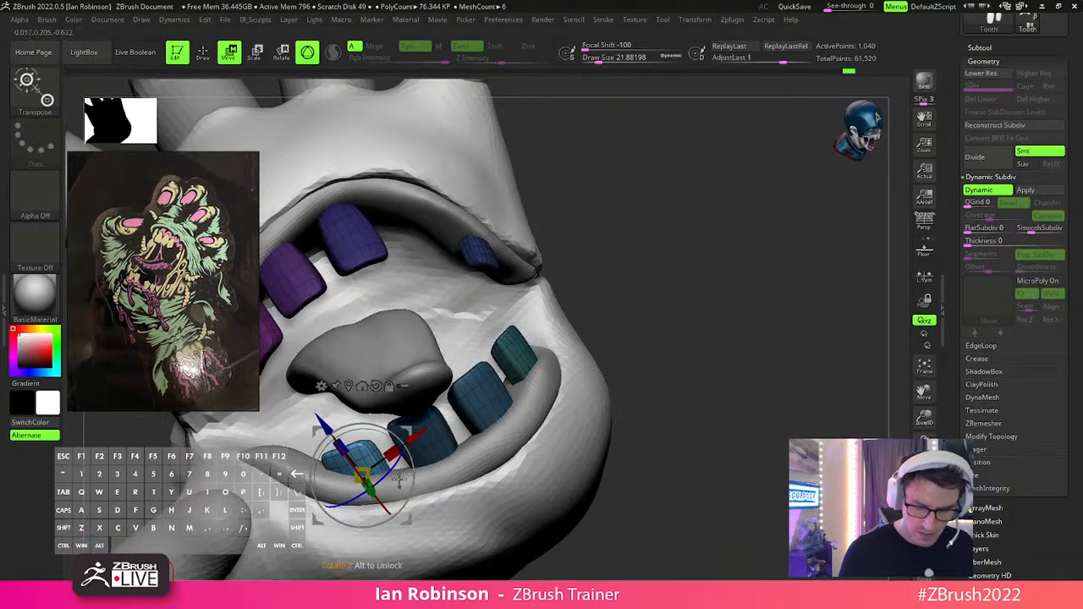
pyautogui.hotkey('ctrl', 'z')
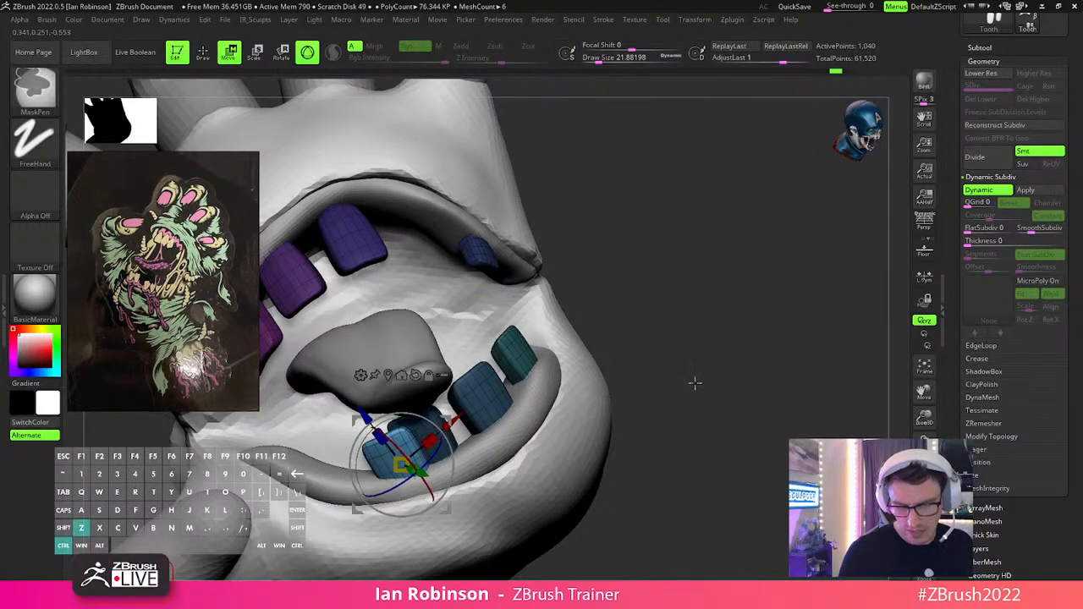
pyautogui.keyDown('alt'); pyautogui.moveTo(703, 381); pyautogui.dragTo(693, 362, button='right'); pyautogui.keyUp('alt')
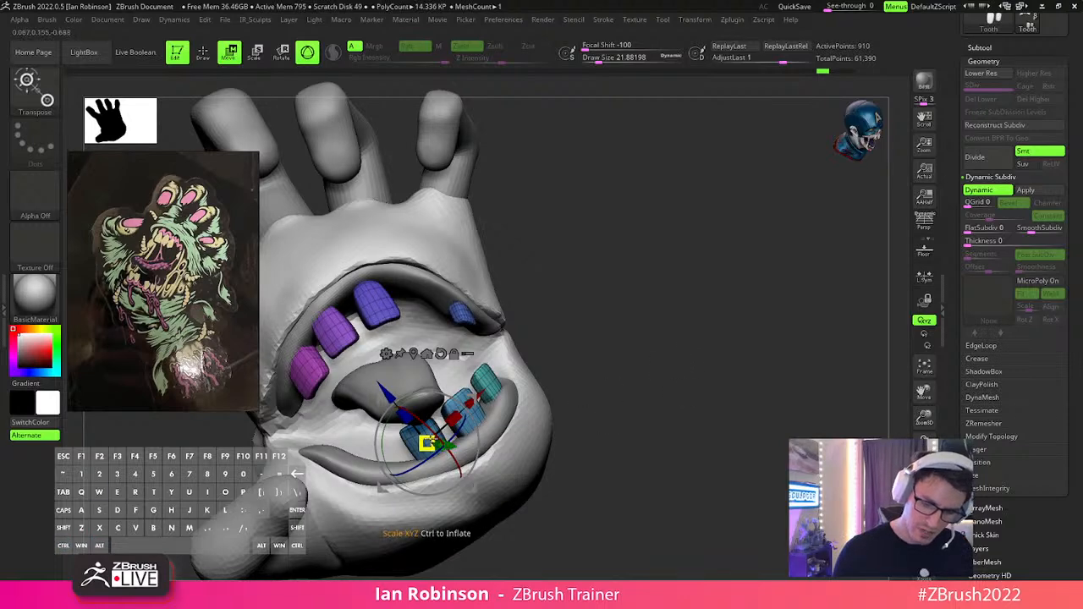
# Select the tongue and rotate it by about 17 degrees with the gizmo.
pyautogui.keyDown('alt'); pyautogui.moveTo(451, 445); pyautogui.dragTo(432, 374); pyautogui.keyUp('alt')
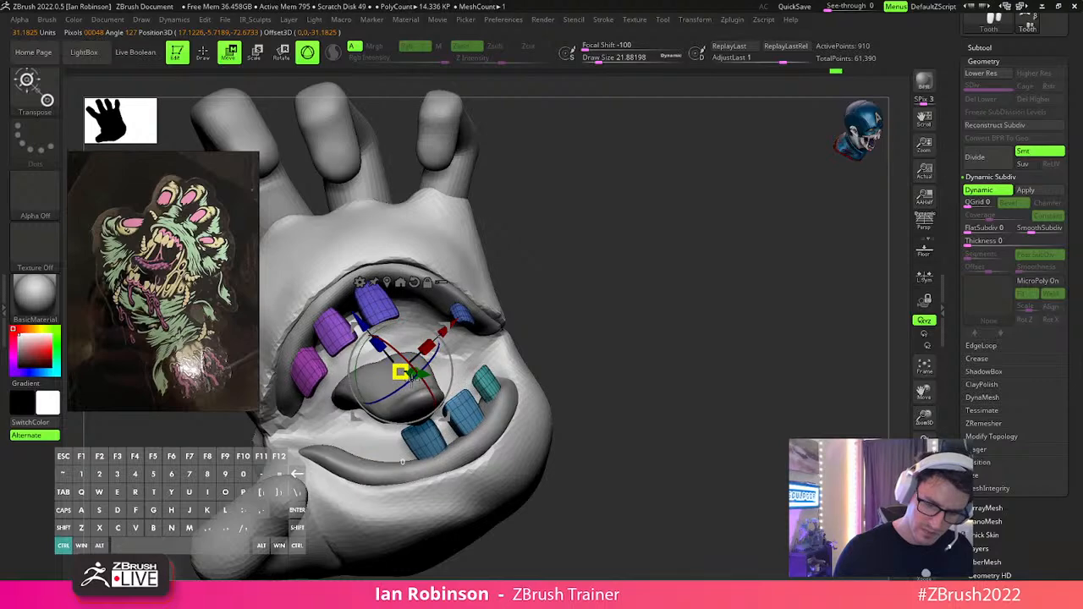
pyautogui.press('q')
pyautogui.moveTo(658, 307)
pyautogui.mouseDown()
pyautogui.moveTo(702, 316)
pyautogui.moveTo(690, 387)
pyautogui.moveTo(699, 382)
pyautogui.mouseUp()
pyautogui.keyDown('alt'); pyautogui.click(563, 395); pyautogui.keyUp('alt')
pyautogui.press('w')
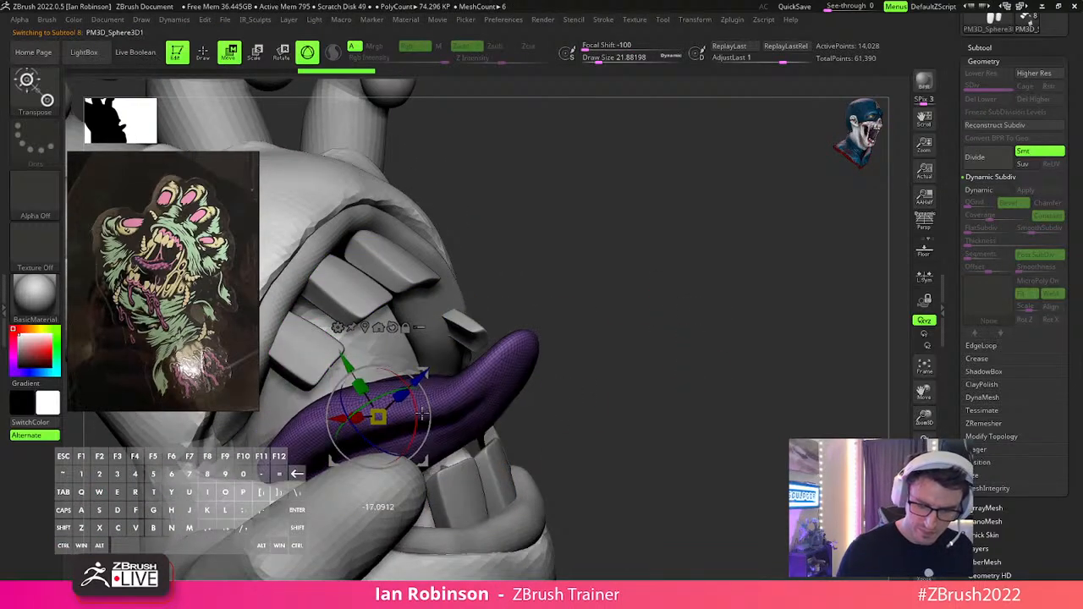
pyautogui.press('q')
pyautogui.moveTo(635, 389); pyautogui.dragTo(688, 352)
pyautogui.press('d')
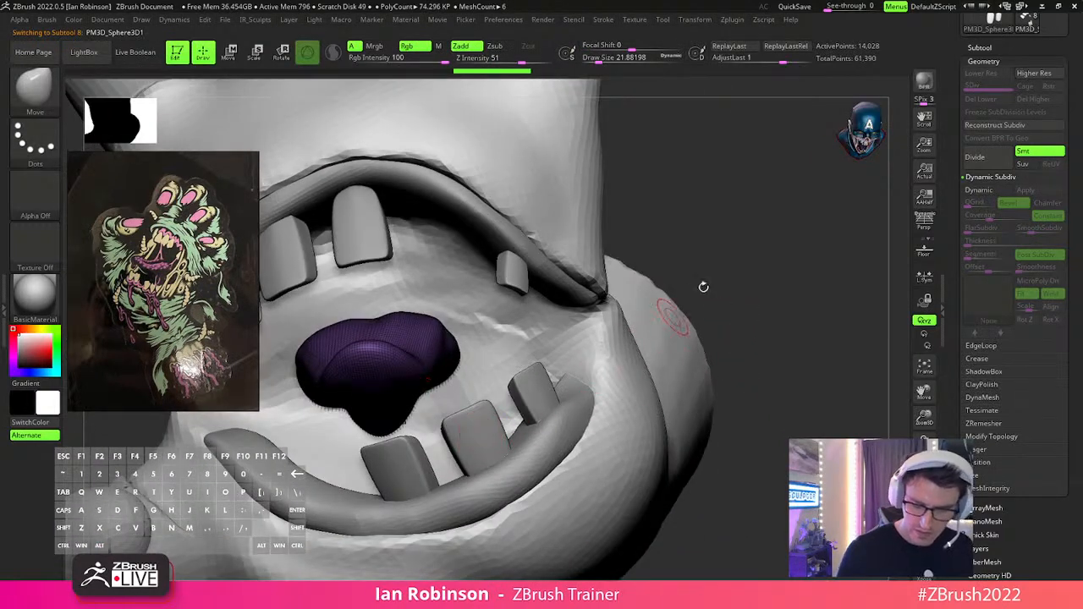
# Reselect the teeth, split them with Auto Groups, and adjust the third lower tooth's position and angle on the gum.
pyautogui.keyDown('alt'); pyautogui.click(472, 446); pyautogui.keyUp('alt')
pyautogui.hotkey('shift', 'f')
pyautogui.press('space')
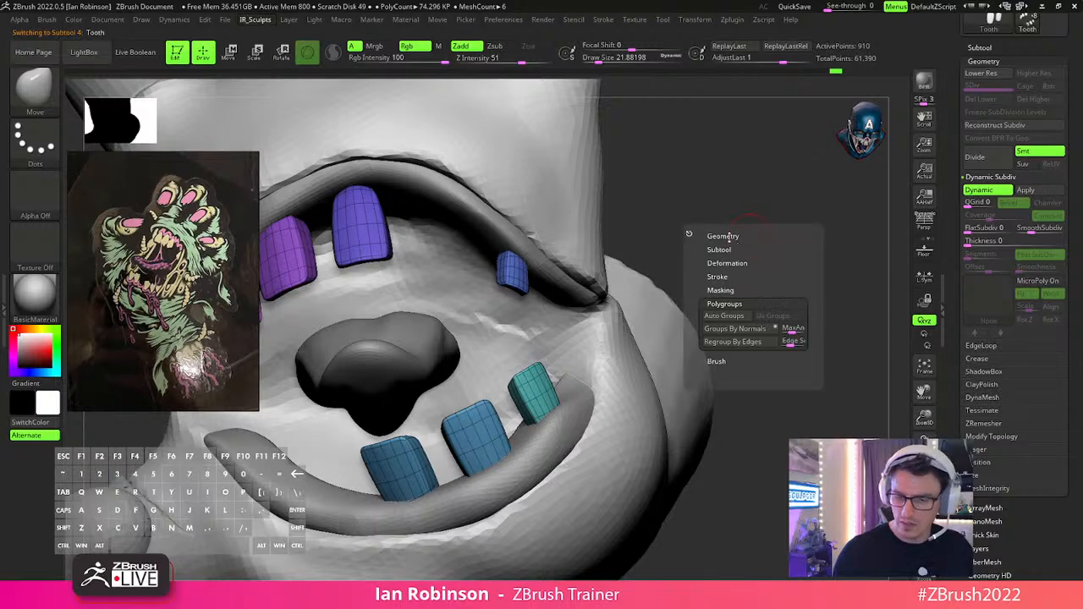
pyautogui.press('w')
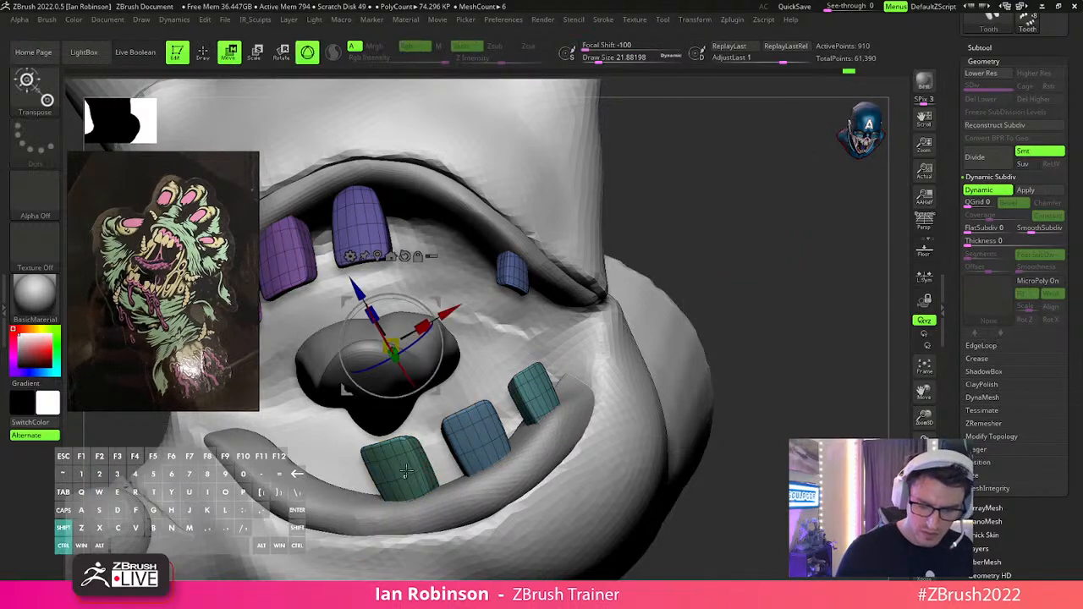
pyautogui.moveTo(488, 478); pyautogui.dragTo(466, 497)
pyautogui.moveTo(493, 441); pyautogui.dragTo(440, 505)
pyautogui.moveTo(466, 464); pyautogui.dragTo(594, 461)
pyautogui.moveTo(474, 437); pyautogui.dragTo(558, 448)
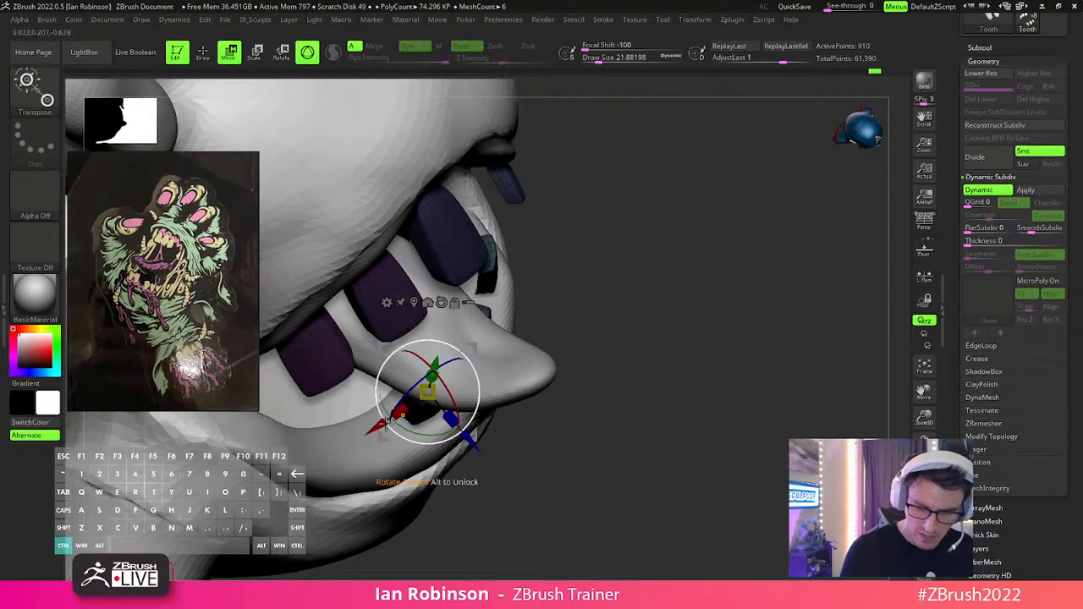
# Duplicate the third lower tooth toward the thumb side and fit the fourth copy to the gum's curve.
pyautogui.moveTo(318, 462); pyautogui.dragTo(416, 438)
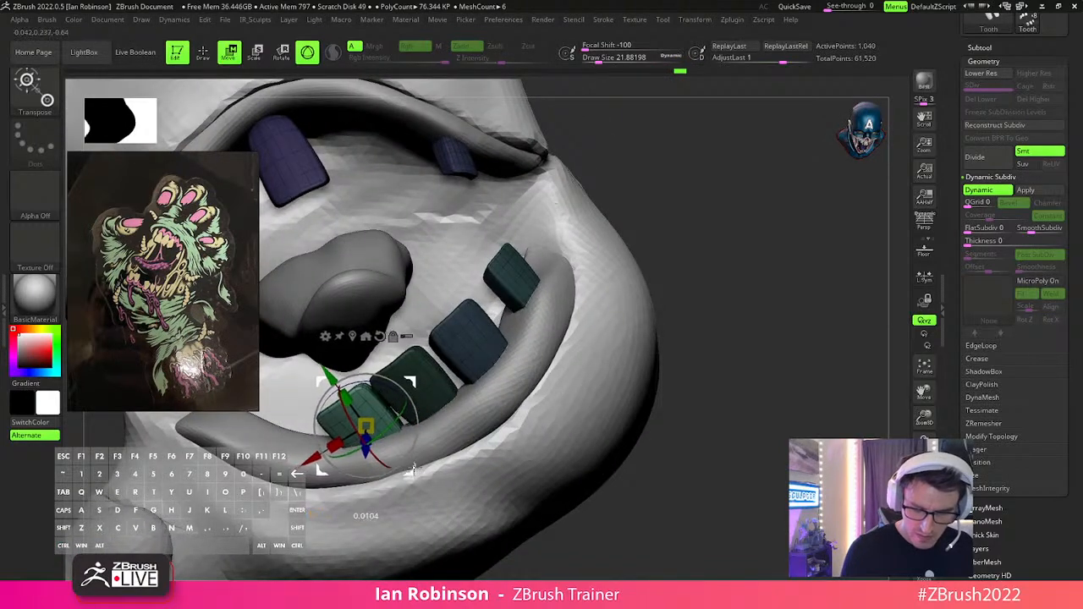
pyautogui.moveTo(347, 439); pyautogui.dragTo(363, 453)
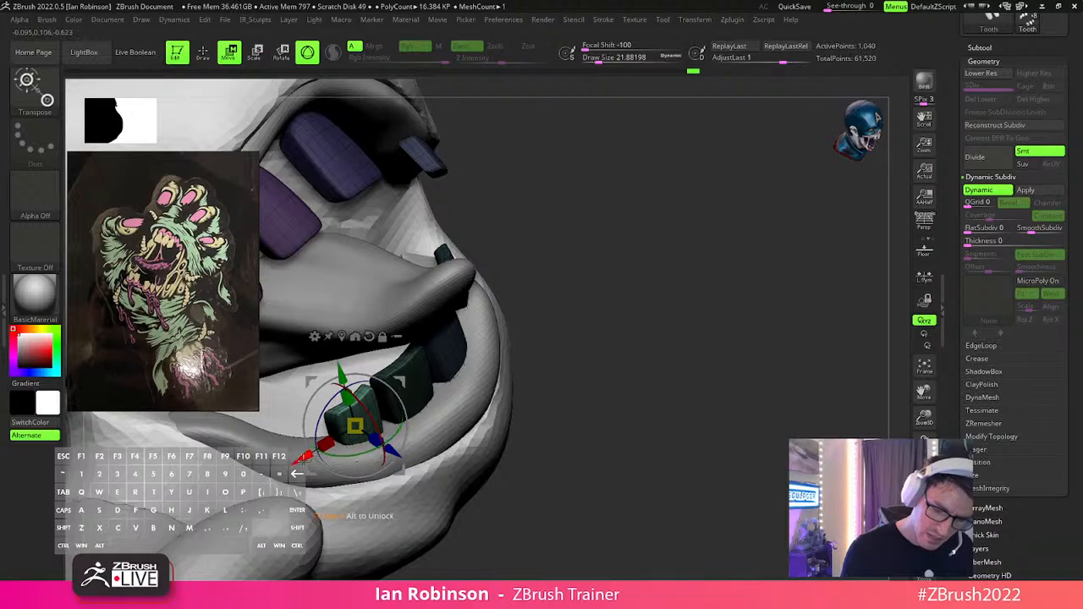
pyautogui.moveTo(508, 401); pyautogui.dragTo(440, 461)
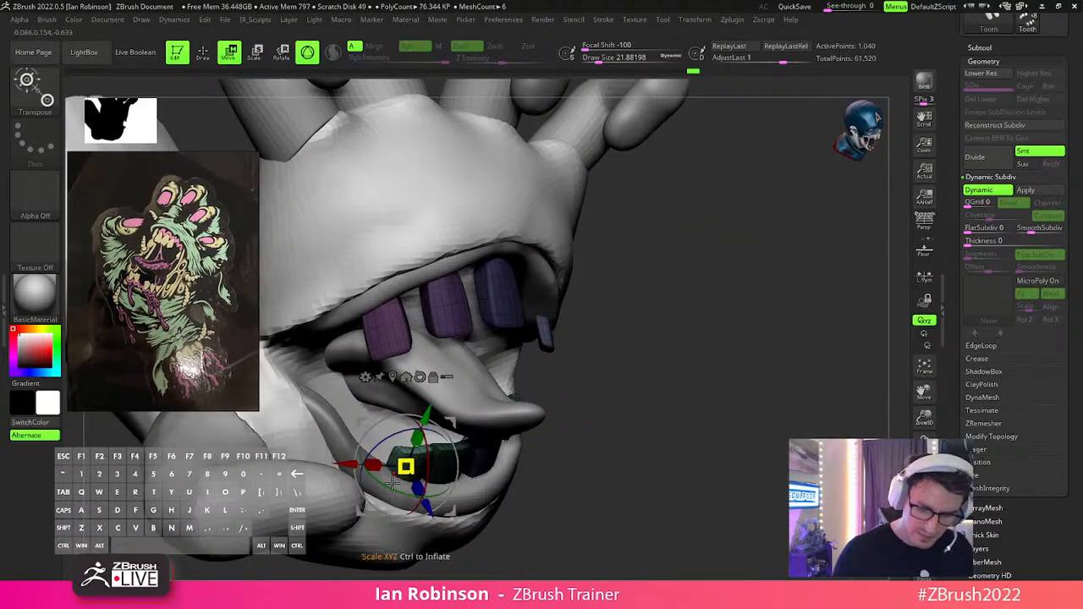
# Add a fifth and a sixth tooth copy along the thumb-side end of the lower gum, rotating and scaling them to fit.
pyautogui.moveTo(636, 422); pyautogui.dragTo(470, 509)
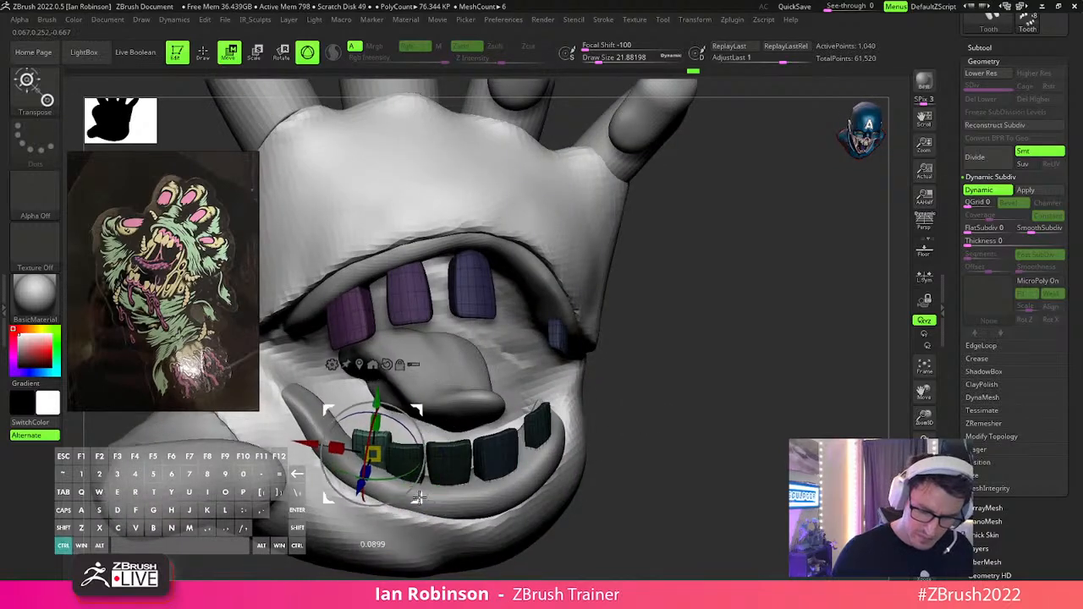
pyautogui.moveTo(404, 450); pyautogui.dragTo(374, 463)
pyautogui.moveTo(394, 388); pyautogui.dragTo(356, 535)
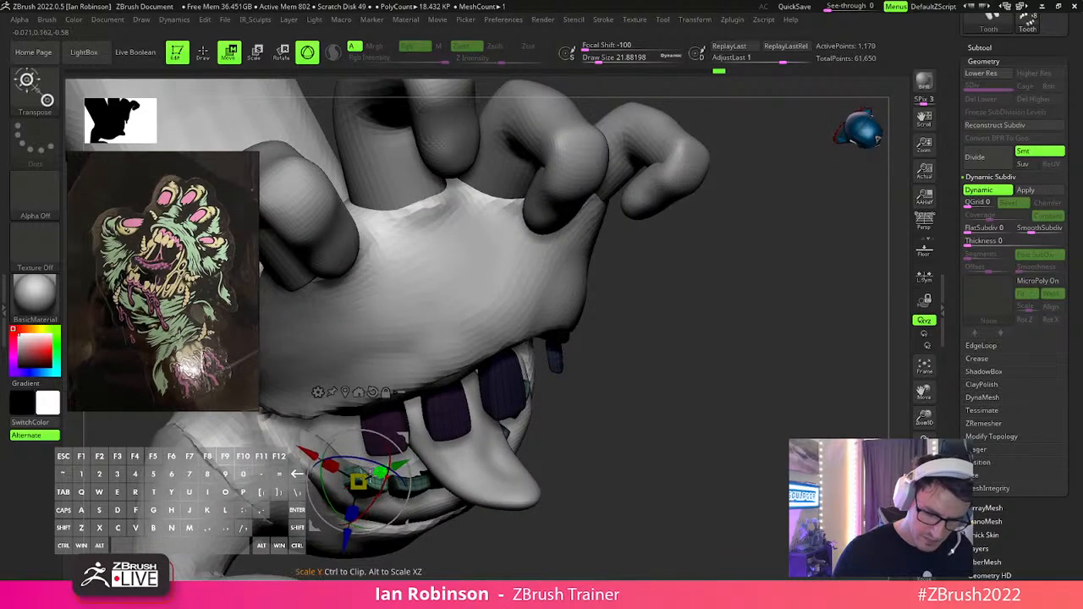
pyautogui.moveTo(346, 467); pyautogui.dragTo(348, 428)
pyautogui.press('q')
pyautogui.moveTo(681, 385); pyautogui.dragTo(633, 364)
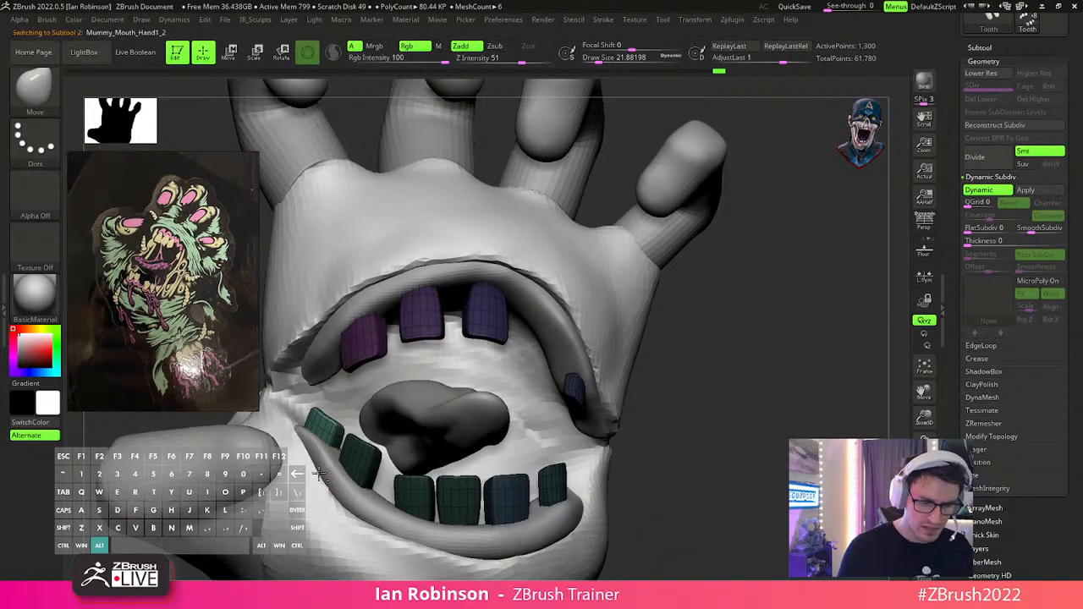
# Reshape the thumb-side end of the lower gum with the Move brush so it sits around the bases of the teeth.
pyautogui.keyDown('alt'); pyautogui.click(318, 476); pyautogui.keyUp('alt')
pyautogui.moveTo(318, 474)
pyautogui.mouseDown()
pyautogui.moveTo(313, 429)
pyautogui.moveTo(298, 427)
pyautogui.moveTo(300, 436)
pyautogui.mouseUp()
pyautogui.keyDown('alt'); pyautogui.click(329, 416); pyautogui.keyUp('alt')
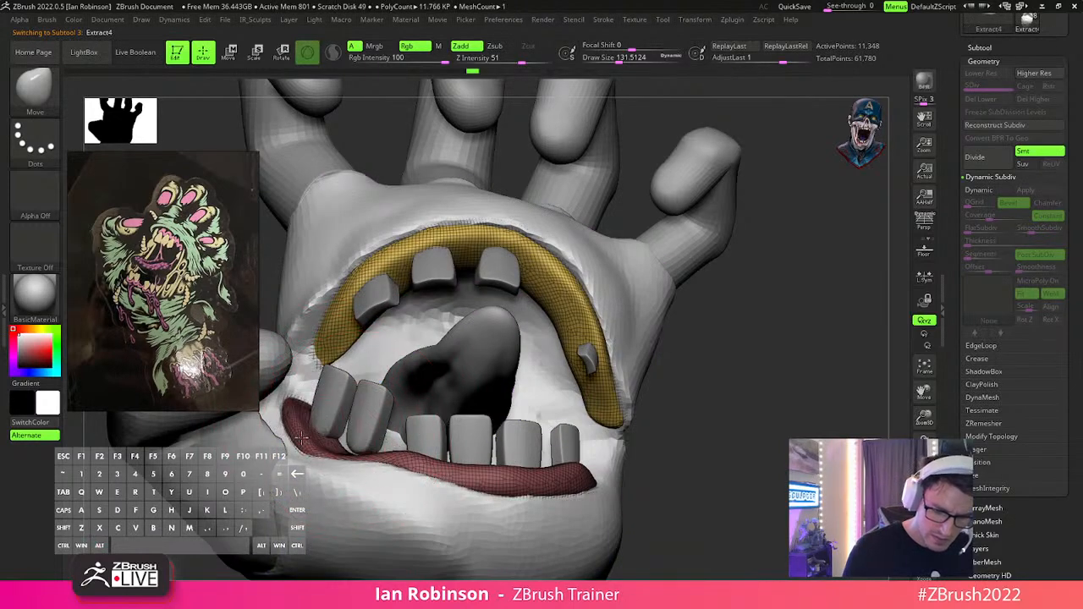
pyautogui.keyDown('alt'); pyautogui.click(353, 493); pyautogui.keyUp('alt')
pyautogui.moveTo(340, 498); pyautogui.dragTo(430, 467, button='right')
pyautogui.keyDown('alt'); pyautogui.click(436, 461); pyautogui.keyUp('alt')
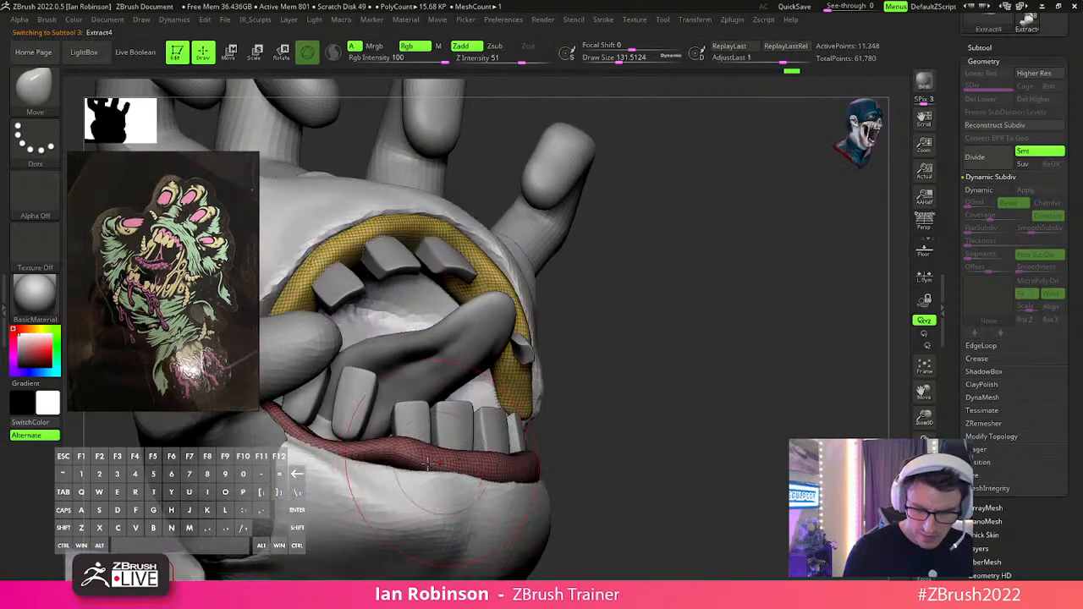
pyautogui.moveTo(641, 435); pyautogui.dragTo(607, 440, button='right')
# Select the hand mesh, smooth and pull the lower lip so it fits around the gum, and reselect the gums.
pyautogui.keyDown('alt'); pyautogui.click(506, 483); pyautogui.keyUp('alt')
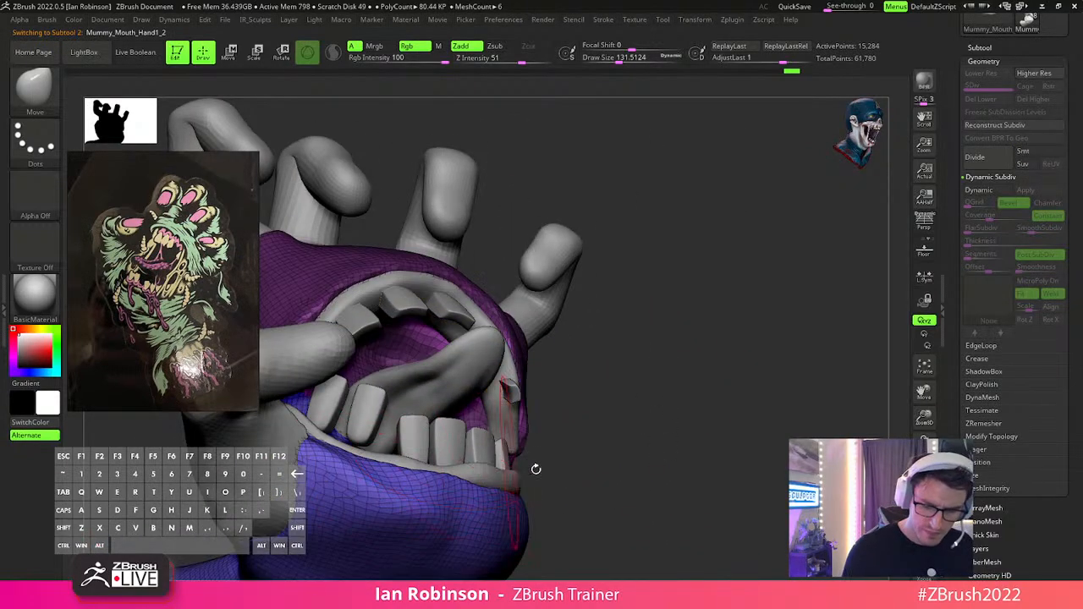
pyautogui.moveTo(534, 462); pyautogui.dragTo(372, 501, button='right')
pyautogui.keyDown('shift'); pyautogui.moveTo(365, 503); pyautogui.dragTo(356, 491); pyautogui.keyUp('shift')
pyautogui.moveTo(499, 499); pyautogui.dragTo(544, 465, button='right')
pyautogui.moveTo(326, 467); pyautogui.dragTo(340, 467)
pyautogui.moveTo(640, 400)
pyautogui.mouseDown(button='right')
pyautogui.moveTo(684, 393)
pyautogui.moveTo(592, 415)
pyautogui.mouseUp(button='right')
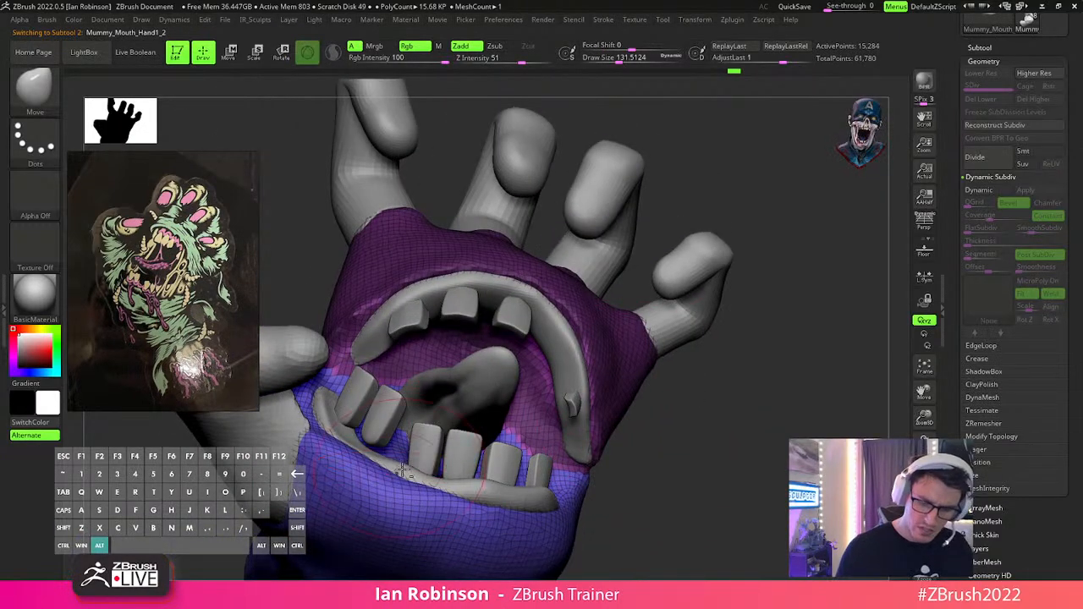
pyautogui.keyDown('alt'); pyautogui.click(476, 479); pyautogui.keyUp('alt')
pyautogui.moveTo(500, 470); pyautogui.dragTo(584, 449, button='right')
pyautogui.moveTo(372, 425); pyautogui.dragTo(630, 421, button='right')
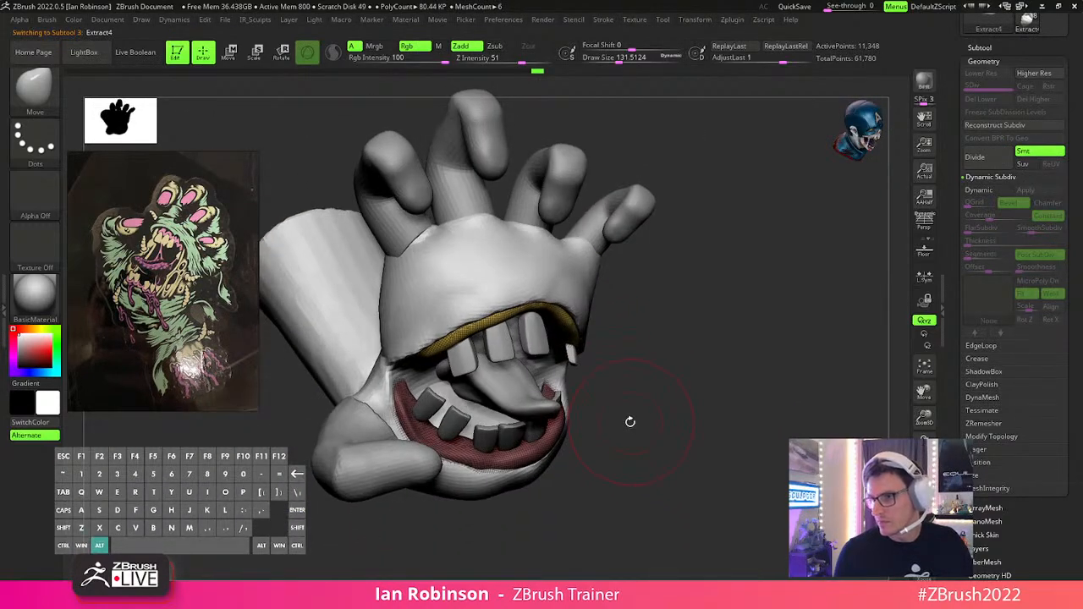
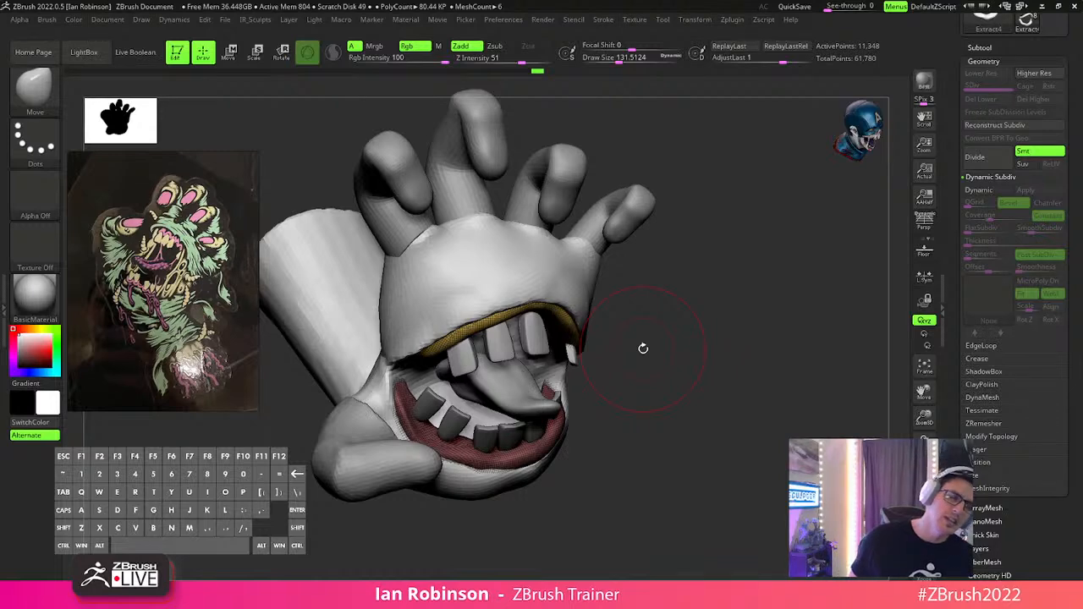
# Select the teeth subtool and split it into separate polygroups with Auto Groups.
pyautogui.moveTo(679, 390); pyautogui.dragTo(733, 355)
pyautogui.keyDown('alt'); pyautogui.click(393, 457); pyautogui.keyUp('alt')
pyautogui.moveTo(672, 387); pyautogui.dragTo(731, 352)
pyautogui.press('space')
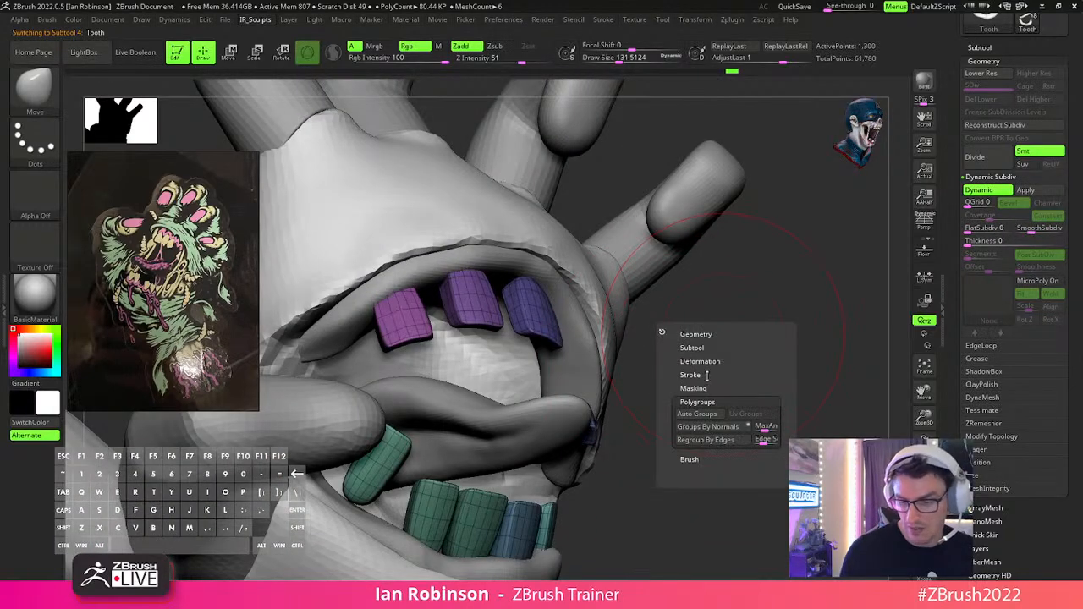
pyautogui.click(706, 414)
# Isolate the two thumb-side lower teeth one at a time and reposition them along the gum's curve with the gizmo.
pyautogui.moveTo(624, 466); pyautogui.dragTo(669, 457)
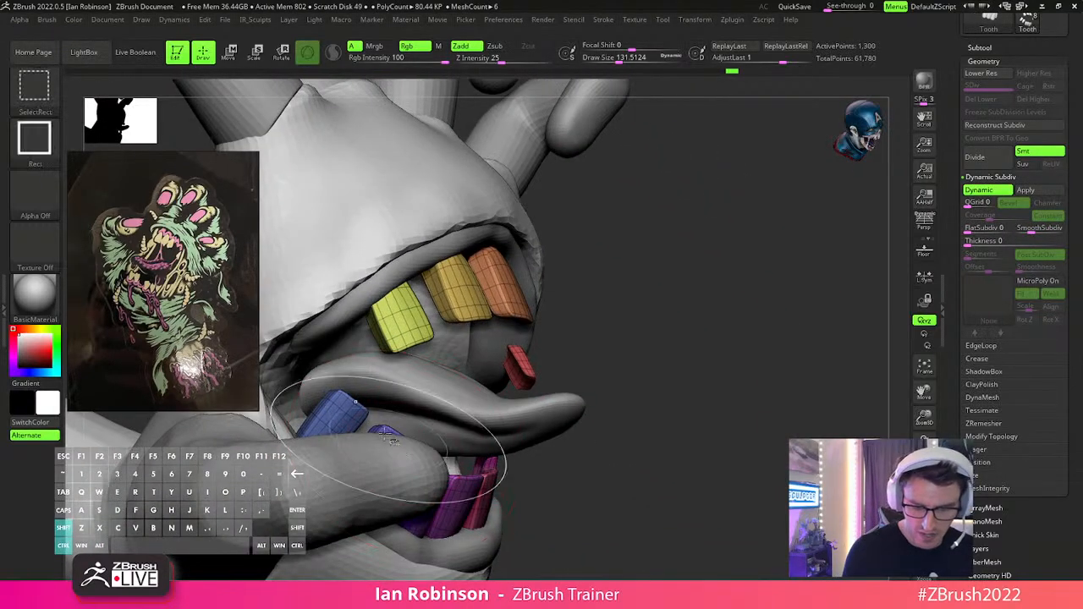
pyautogui.moveTo(596, 410); pyautogui.dragTo(623, 421)
pyautogui.keyDown('ctrl'); pyautogui.keyDown('shift'); pyautogui.click(398, 458); pyautogui.keyUp('shift'); pyautogui.keyUp('ctrl')
pyautogui.keyDown('ctrl'); pyautogui.keyDown('shift'); pyautogui.click(624, 380); pyautogui.keyUp('shift'); pyautogui.keyUp('ctrl')
pyautogui.press('w')
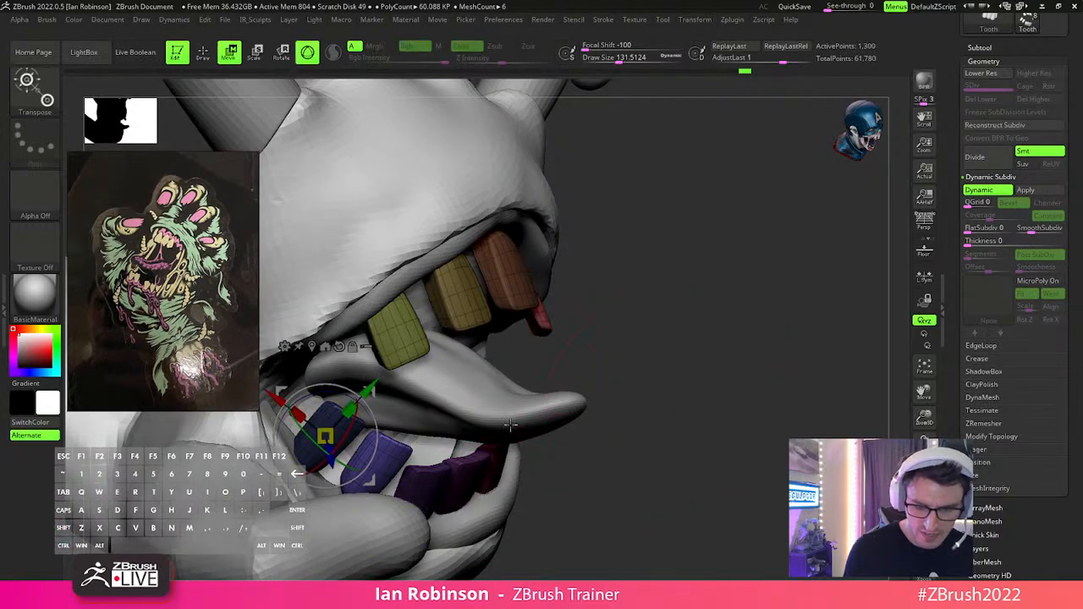
pyautogui.moveTo(326, 436); pyautogui.dragTo(364, 483)
pyautogui.moveTo(558, 389); pyautogui.dragTo(584, 406)
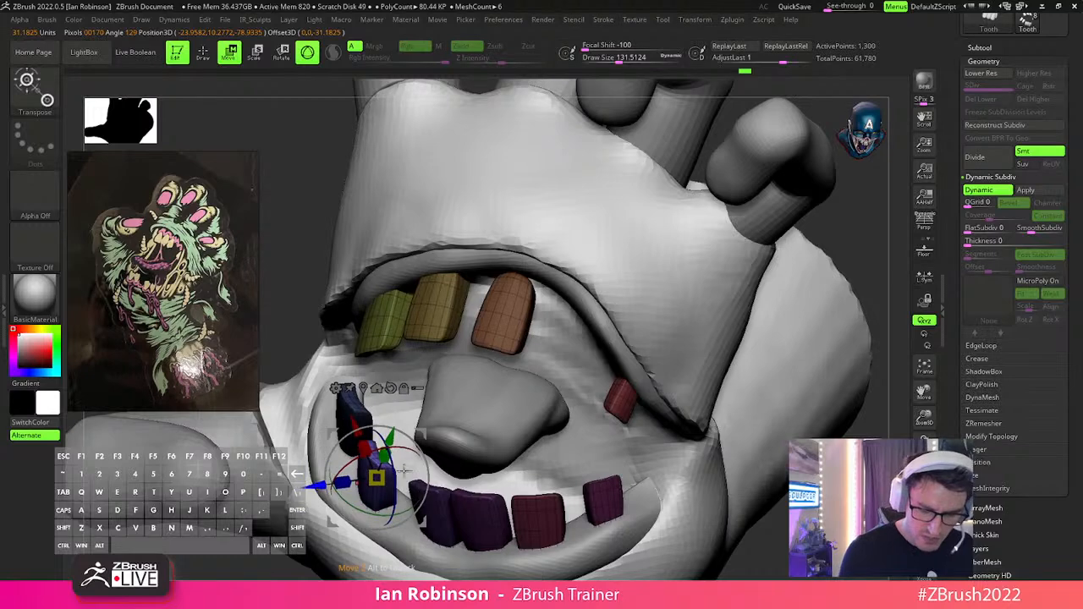
pyautogui.moveTo(745, 356); pyautogui.dragTo(727, 373)
pyautogui.moveTo(427, 491); pyautogui.dragTo(385, 416)
pyautogui.hotkey('ctrl', 'shift')
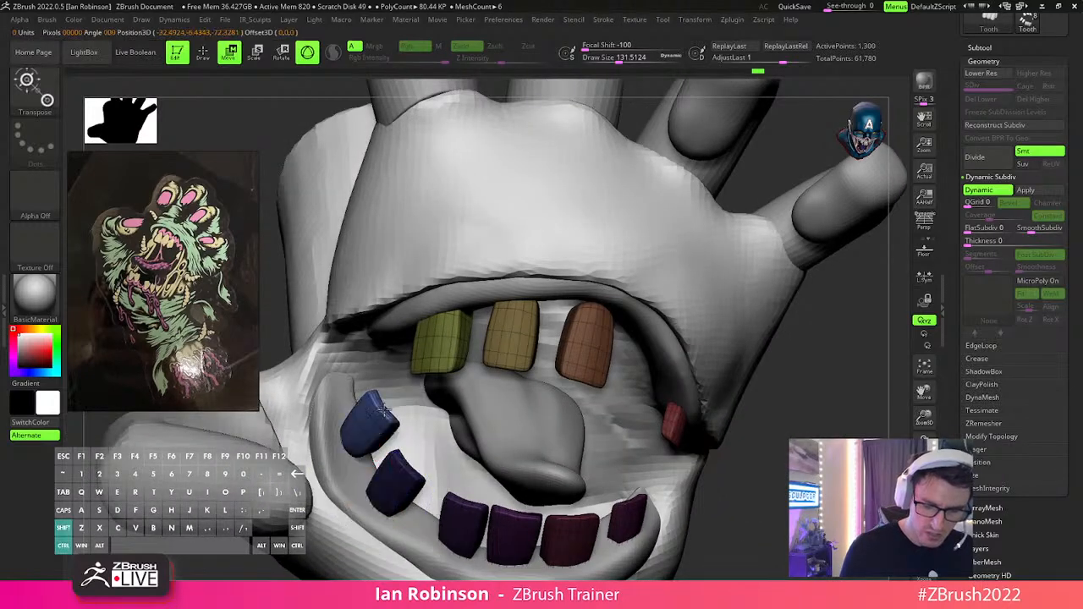
pyautogui.keyDown('alt'); pyautogui.click(396, 329); pyautogui.keyUp('alt')
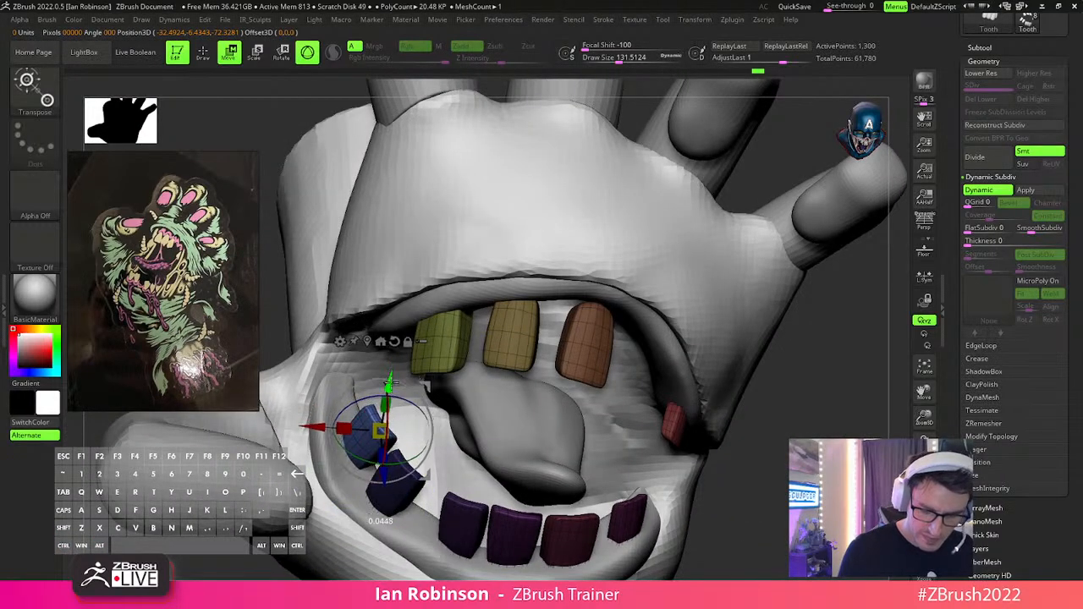
pyautogui.press('q')
# Select the hand mesh and build up tendon-like ridges across the back of the hand with the ClayBuildup brush.
pyautogui.press('f')
pyautogui.moveTo(745, 412)
pyautogui.mouseDown()
pyautogui.moveTo(725, 363)
pyautogui.moveTo(721, 385)
pyautogui.moveTo(680, 370)
pyautogui.moveTo(694, 415)
pyautogui.moveTo(740, 392)
pyautogui.moveTo(743, 373)
pyautogui.moveTo(728, 457)
pyautogui.moveTo(684, 496)
pyautogui.moveTo(662, 455)
pyautogui.moveTo(705, 441)
pyautogui.moveTo(686, 443)
pyautogui.moveTo(701, 507)
pyautogui.moveTo(737, 358)
pyautogui.moveTo(629, 310)
pyautogui.mouseUp()
pyautogui.press('b')
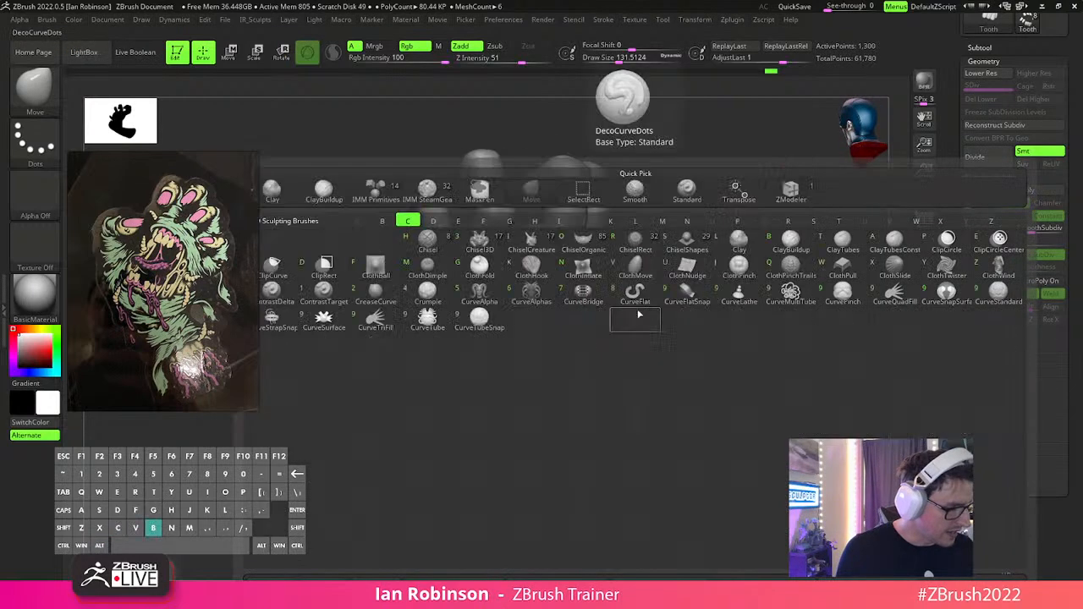
pyautogui.press('c')
pyautogui.press('b')
pyautogui.keyDown('alt'); pyautogui.click(492, 331); pyautogui.keyUp('alt')
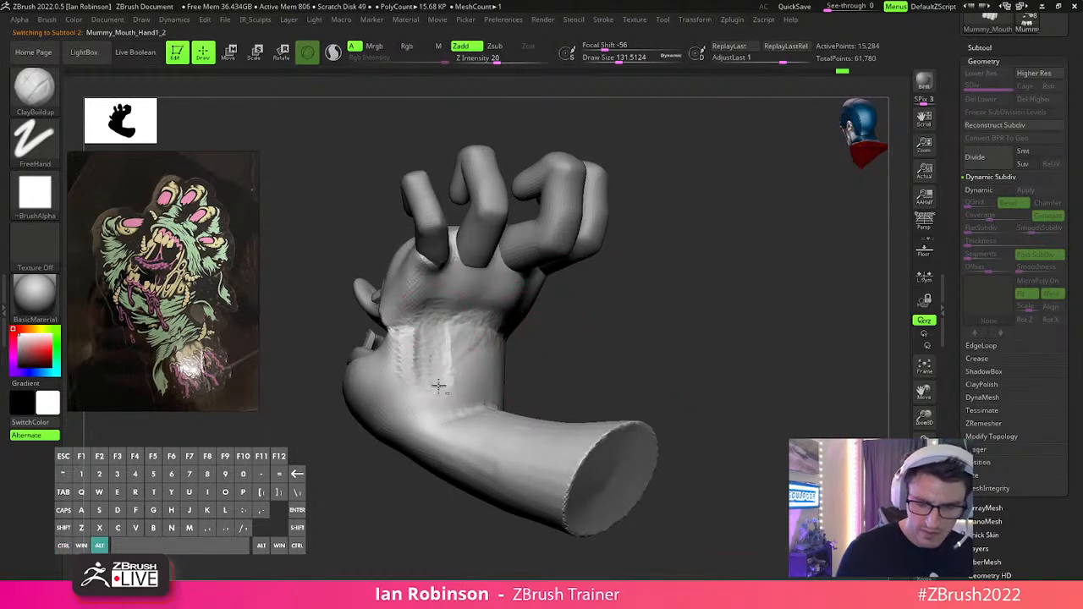
pyautogui.moveTo(474, 340); pyautogui.dragTo(627, 347)
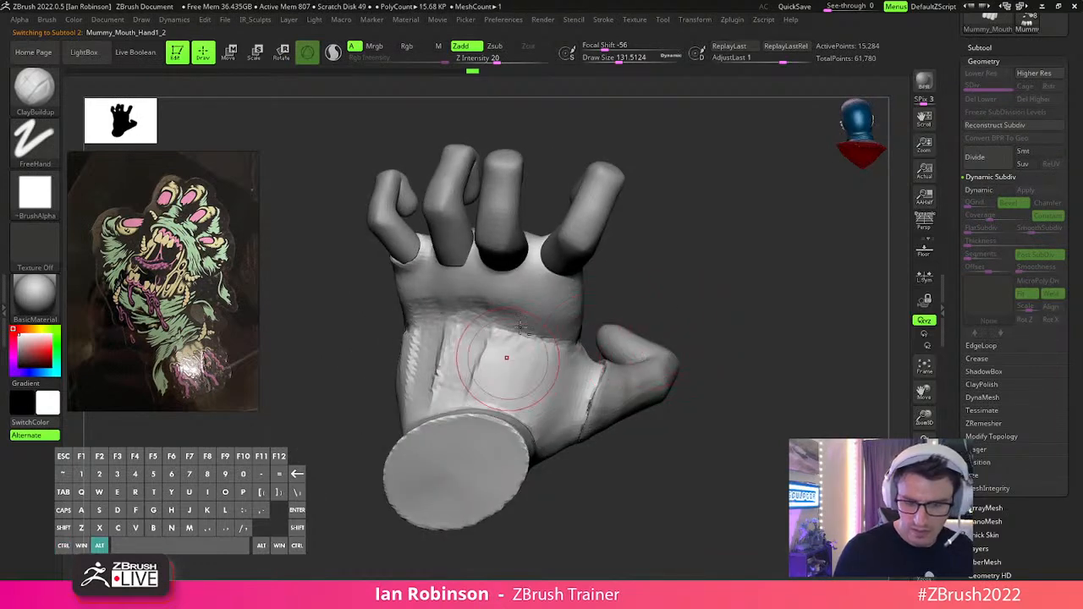
pyautogui.moveTo(607, 282)
pyautogui.mouseDown()
pyautogui.moveTo(764, 291)
pyautogui.moveTo(745, 305)
pyautogui.moveTo(663, 268)
pyautogui.moveTo(640, 308)
pyautogui.mouseUp()
pyautogui.moveTo(503, 364); pyautogui.dragTo(559, 327)
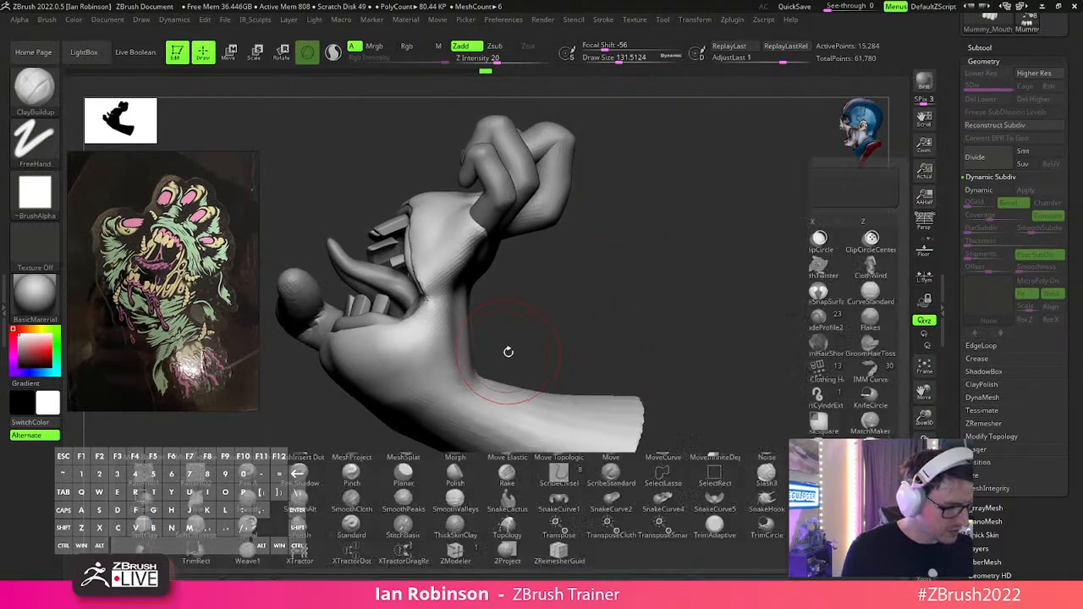
# Push in the back of the wrist and bend the forearm downward with a resized MoveInfiniteDepth brush.
pyautogui.press('m')
pyautogui.press('i')
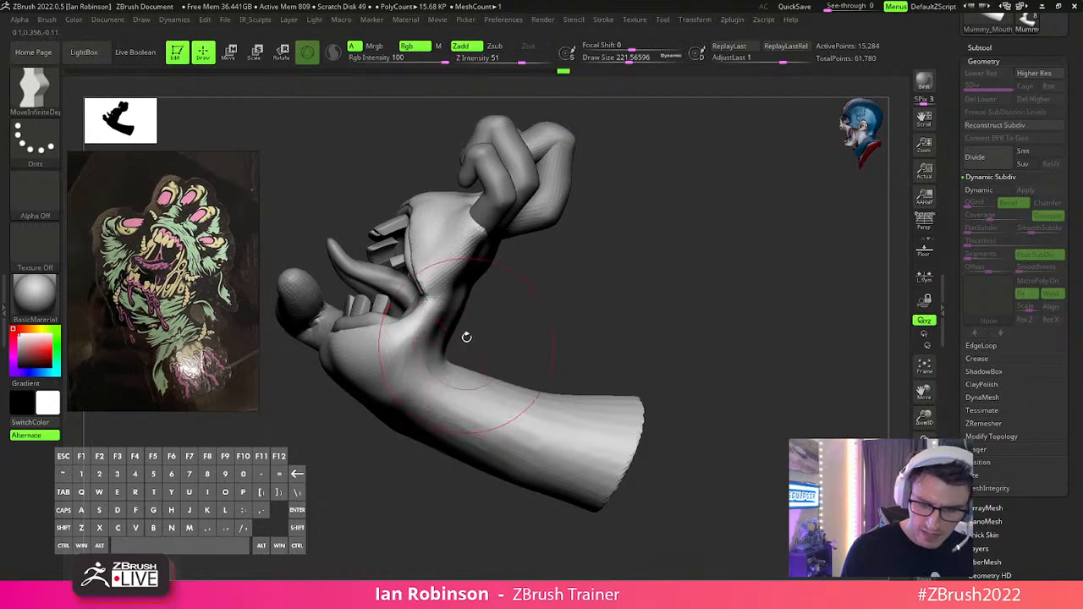
pyautogui.press('s')
pyautogui.moveTo(474, 282)
pyautogui.mouseDown()
pyautogui.moveTo(628, 314)
pyautogui.moveTo(555, 313)
pyautogui.moveTo(600, 392)
pyautogui.moveTo(647, 410)
pyautogui.moveTo(655, 394)
pyautogui.moveTo(612, 419)
pyautogui.moveTo(637, 387)
pyautogui.mouseUp()
# Choose a cutting brush for the forearm and save the tool as Mummy_Mouth_Hand.ztl, replacing the existing file.
pyautogui.hotkey('ctrl', 'shift')
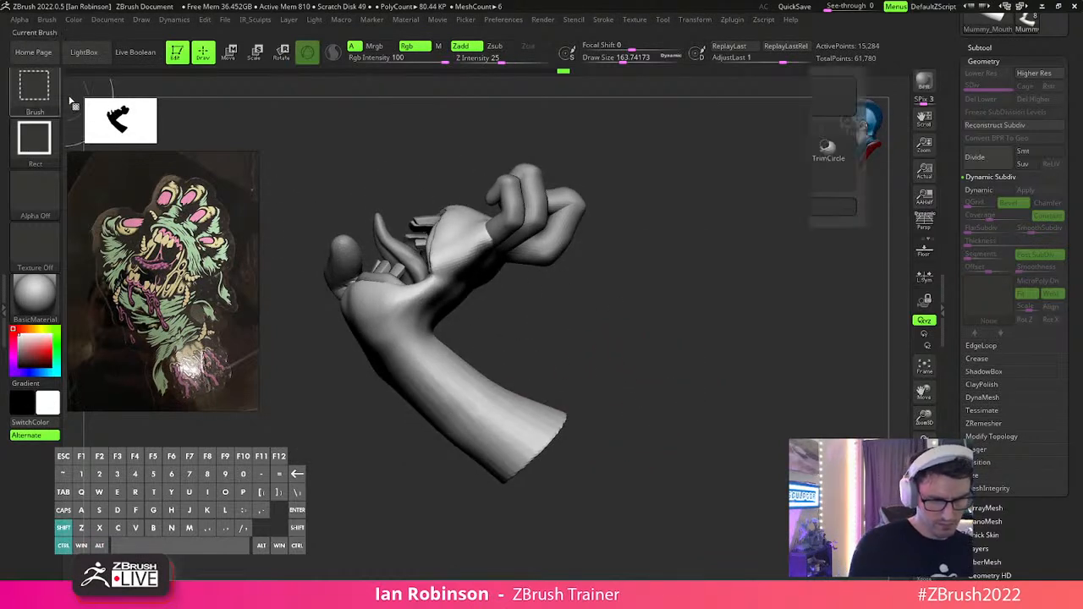
pyautogui.keyDown('ctrl'); pyautogui.keyDown('shift'); pyautogui.click(53, 91); pyautogui.keyUp('shift'); pyautogui.keyUp('ctrl')
pyautogui.click(464, 152)
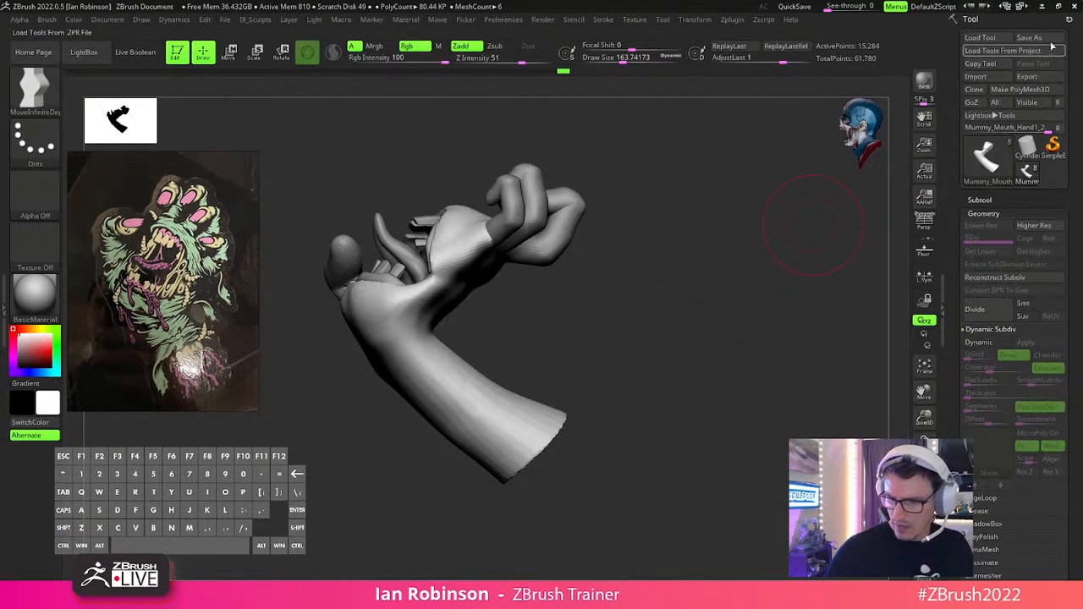
pyautogui.click(1029, 37)
pyautogui.press('Return')
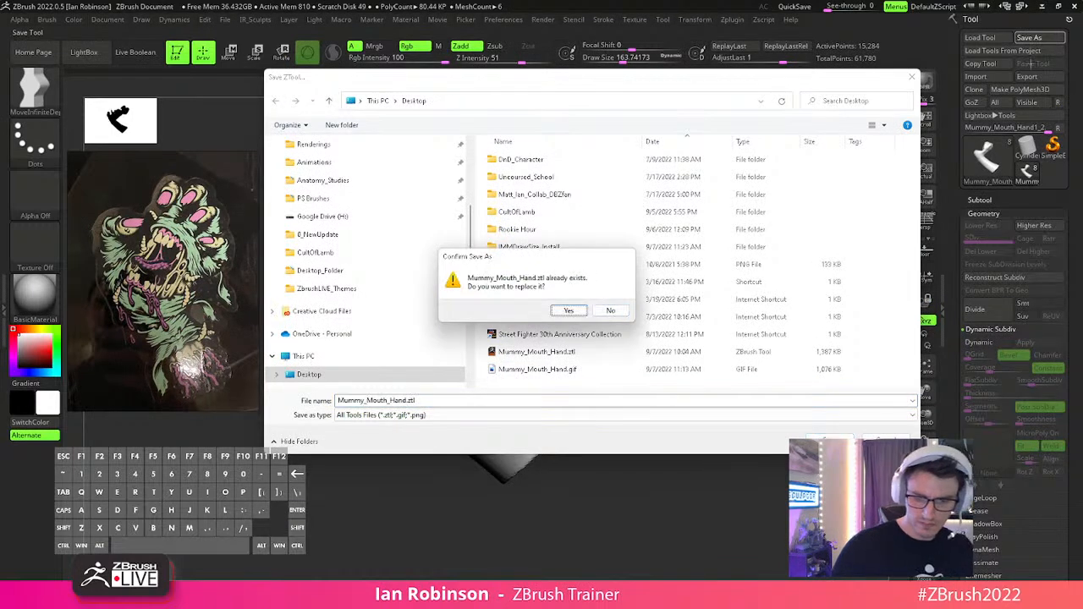
pyautogui.press('Return')
# Shorten the forearm with a straight diagonal cut across its lower end.
pyautogui.moveTo(670, 325)
pyautogui.keyDown('ctrl'); pyautogui.keyDown('shift'); pyautogui.mouseDown()
pyautogui.moveTo(546, 337)
pyautogui.moveTo(435, 447)
pyautogui.moveTo(517, 423)
pyautogui.mouseUp(); pyautogui.keyUp('shift'); pyautogui.keyUp('ctrl')
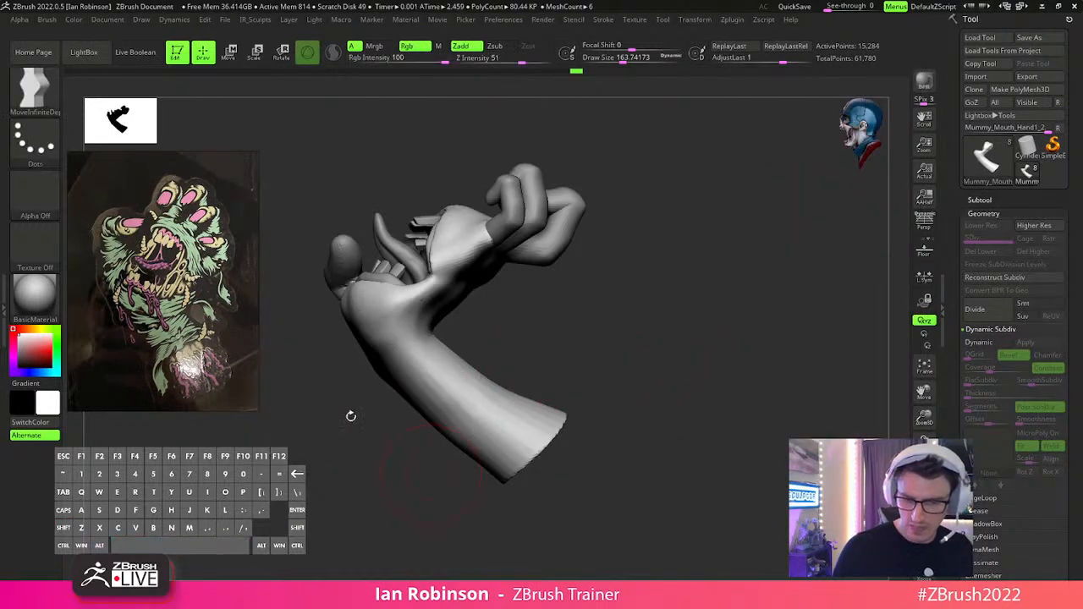
pyautogui.keyDown('ctrl'); pyautogui.keyDown('shift'); pyautogui.click(52, 86); pyautogui.keyUp('shift'); pyautogui.keyUp('ctrl')
pyautogui.keyDown('ctrl'); pyautogui.keyDown('shift'); pyautogui.click(413, 152); pyautogui.keyUp('shift'); pyautogui.keyUp('ctrl')
pyautogui.moveTo(657, 333)
pyautogui.keyDown('ctrl'); pyautogui.keyDown('shift'); pyautogui.mouseDown()
pyautogui.moveTo(518, 362)
pyautogui.moveTo(382, 468)
pyautogui.moveTo(667, 336)
pyautogui.moveTo(666, 319)
pyautogui.moveTo(517, 392)
pyautogui.moveTo(533, 389)
pyautogui.mouseUp(); pyautogui.keyUp('shift'); pyautogui.keyUp('ctrl')
pyautogui.press('s')
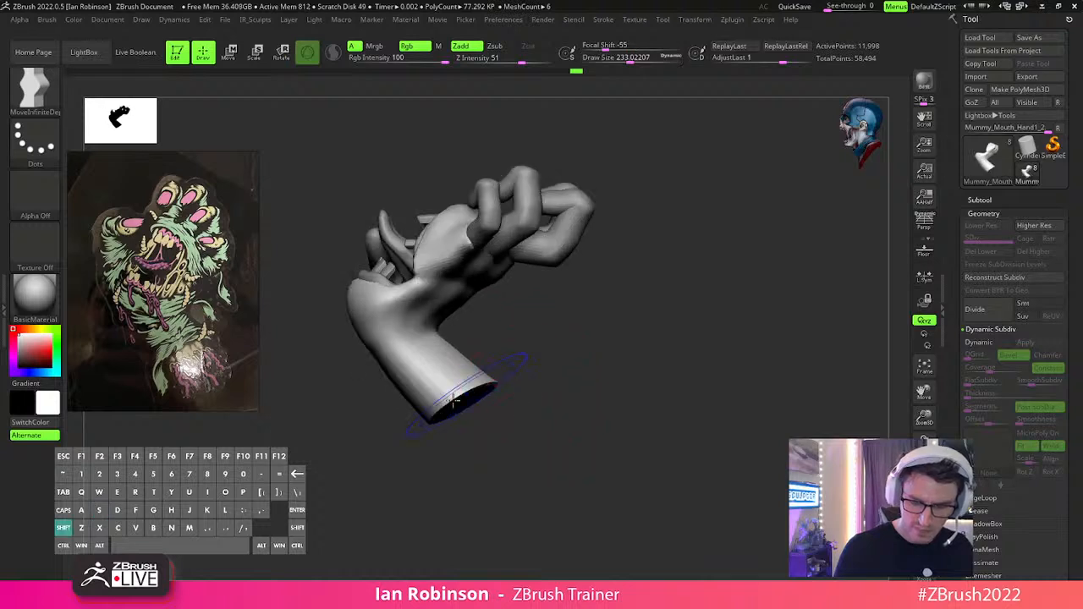
pyautogui.keyDown('shift'); pyautogui.moveTo(624, 392); pyautogui.dragTo(515, 385); pyautogui.keyUp('shift')
# Turn the palm to the front, drop a snapshot of the hand on the canvas, and move the live model beside it.
pyautogui.moveTo(592, 423)
pyautogui.mouseDown()
pyautogui.moveTo(614, 428)
pyautogui.moveTo(691, 358)
pyautogui.moveTo(786, 353)
pyautogui.moveTo(730, 418)
pyautogui.moveTo(779, 375)
pyautogui.moveTo(745, 406)
pyautogui.moveTo(739, 382)
pyautogui.moveTo(781, 398)
pyautogui.moveTo(793, 341)
pyautogui.moveTo(759, 380)
pyautogui.moveTo(755, 357)
pyautogui.moveTo(740, 361)
pyautogui.moveTo(745, 382)
pyautogui.moveTo(733, 380)
pyautogui.moveTo(748, 393)
pyautogui.moveTo(792, 382)
pyautogui.moveTo(763, 353)
pyautogui.moveTo(784, 317)
pyautogui.moveTo(841, 271)
pyautogui.mouseUp()
pyautogui.press('s')
pyautogui.press('s')
pyautogui.keyDown('alt'); pyautogui.click(772, 362); pyautogui.keyUp('alt')
pyautogui.hotkey('shift', 's')
pyautogui.keyDown('alt'); pyautogui.moveTo(791, 355); pyautogui.dragTo(584, 483); pyautogui.keyUp('alt')
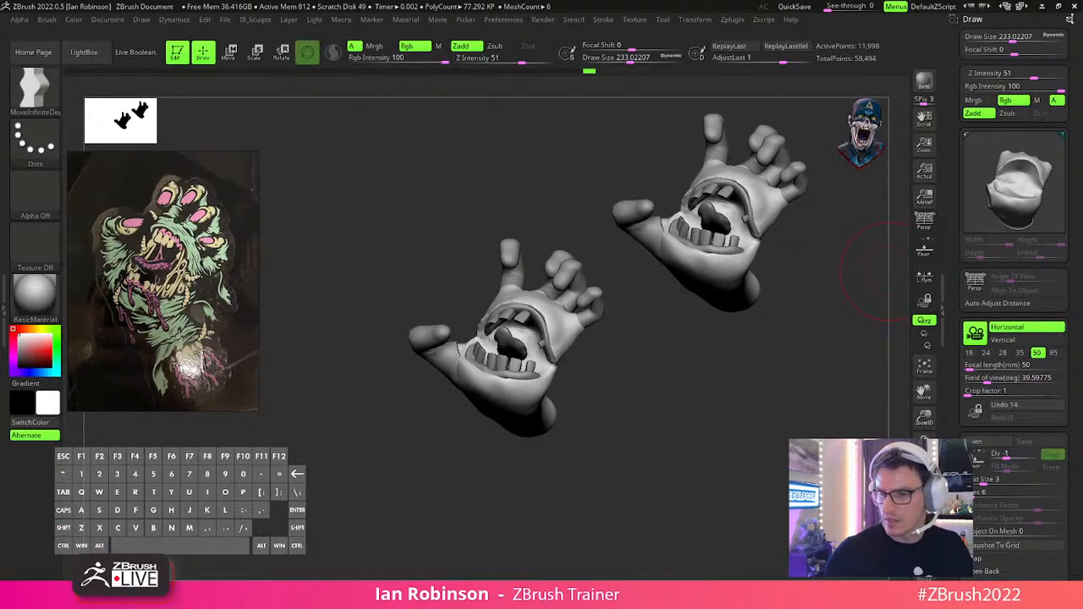
# Close the draw settings and move the live hand below the snapshot with its back facing forward.
pyautogui.click(1070, 19)
pyautogui.click(1069, 18)
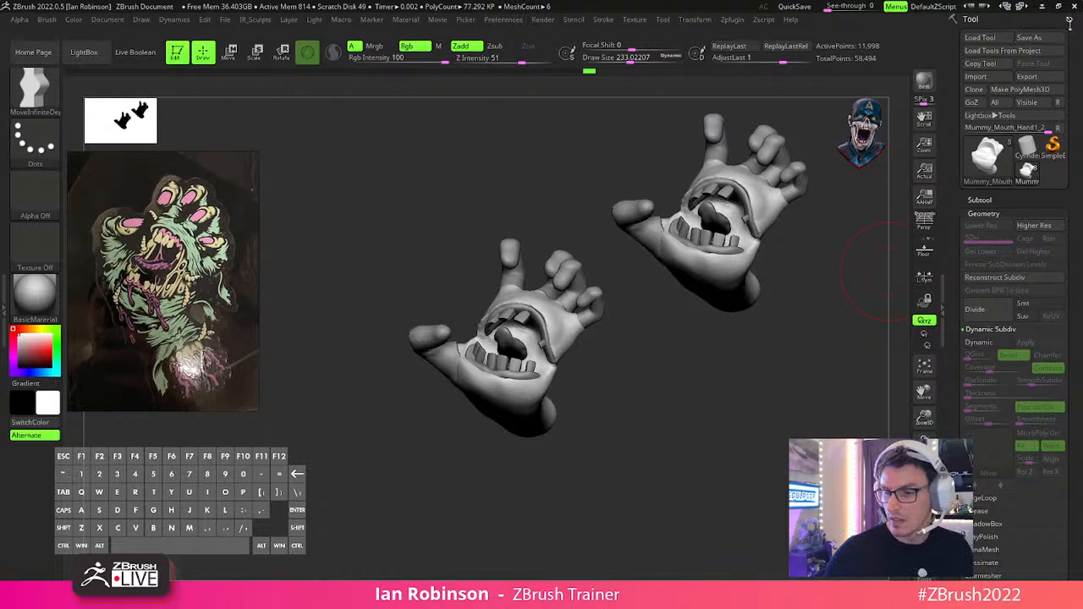
pyautogui.click(1052, 149)
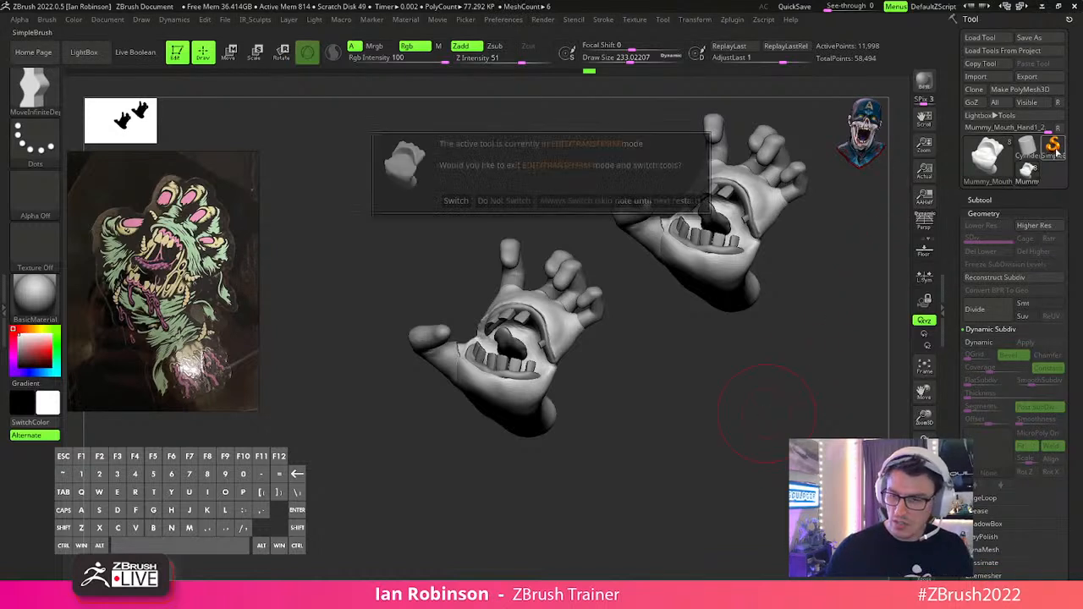
pyautogui.click(535, 433)
pyautogui.keyDown('alt'); pyautogui.moveTo(640, 457); pyautogui.dragTo(1023, 510); pyautogui.keyUp('alt')
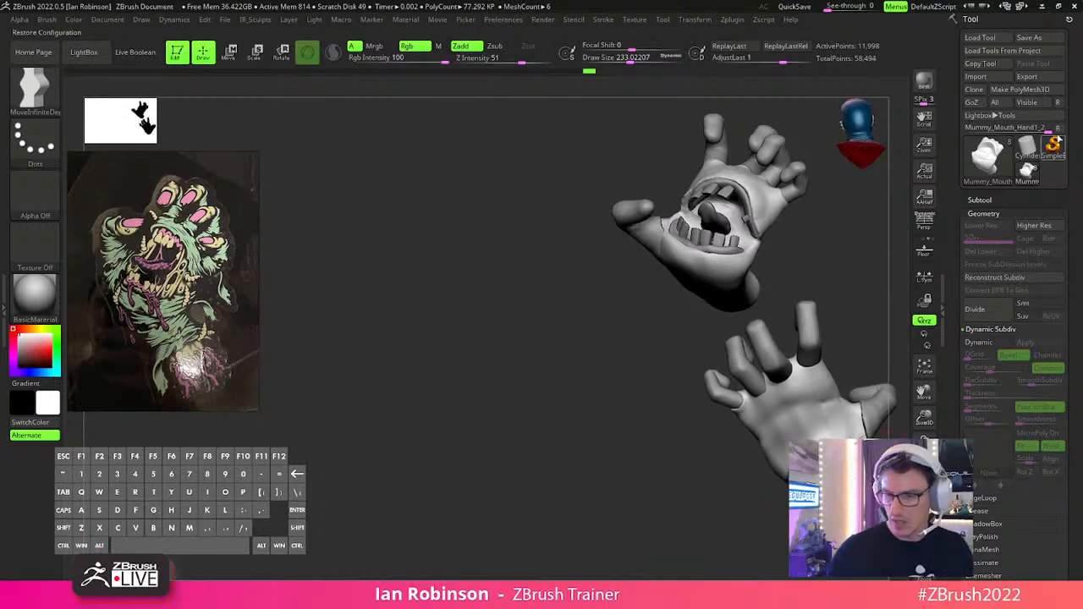
# Leave edit mode by switching to SimpleBrush, and try the Sphere3D and Helix3D primitives as the active tool.
pyautogui.click(1055, 146)
pyautogui.click(456, 200)
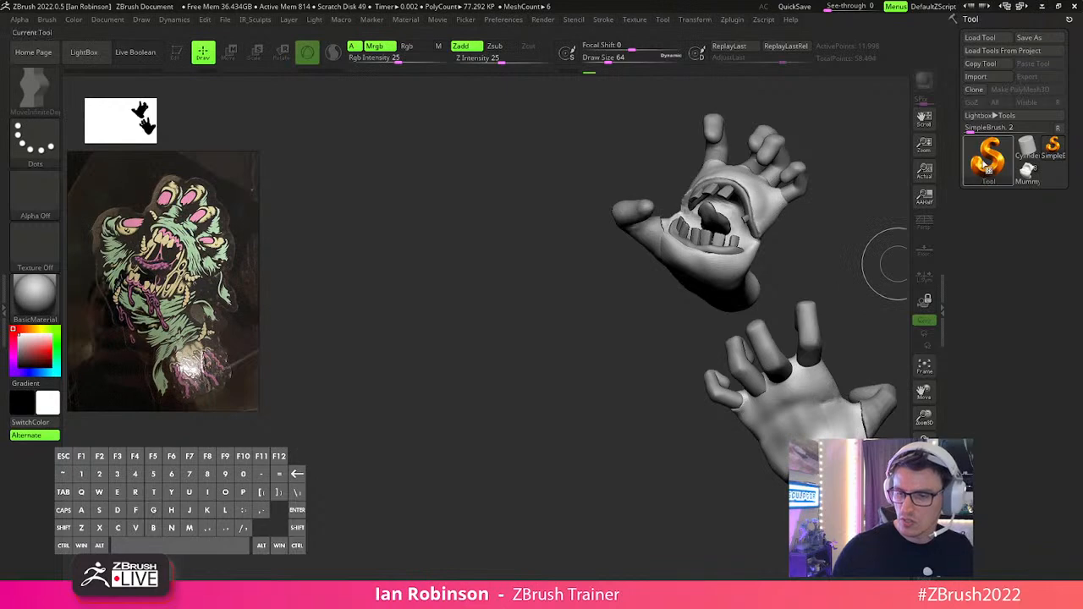
pyautogui.click(989, 156)
pyautogui.click(613, 208)
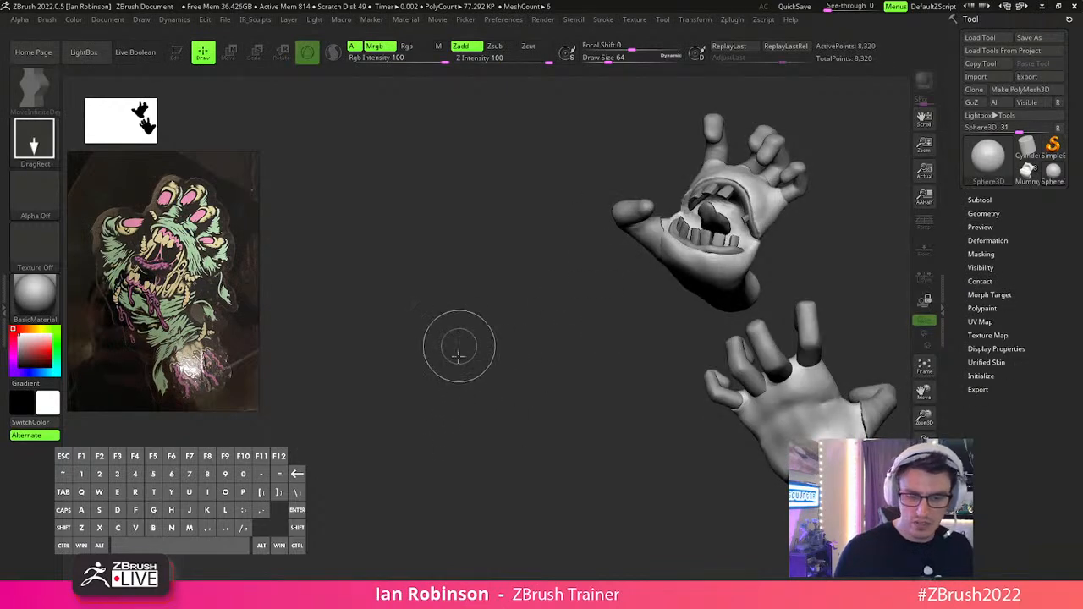
pyautogui.click(986, 161)
pyautogui.click(873, 234)
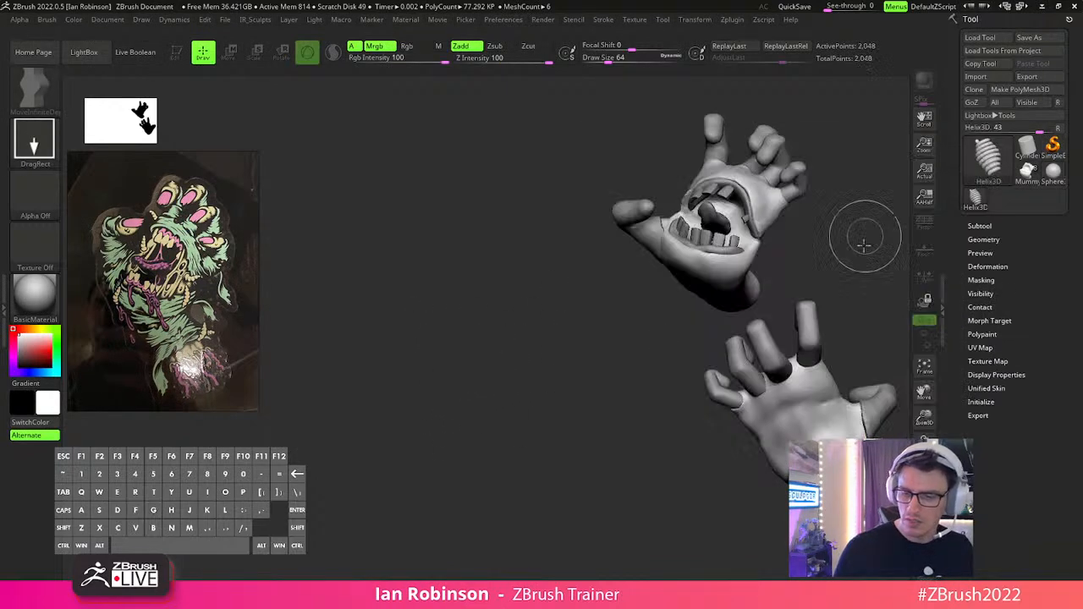
# Draw a Spiral3D primitive in the empty canvas area, enter edit mode, and tilt it to show its coils.
pyautogui.click(990, 161)
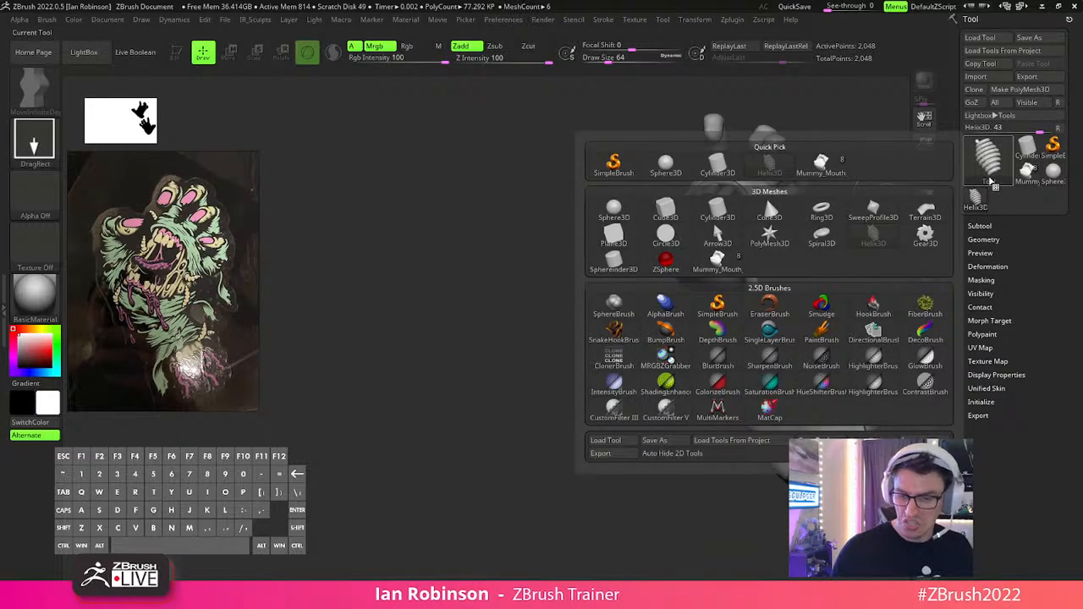
pyautogui.click(821, 237)
pyautogui.moveTo(467, 359); pyautogui.dragTo(506, 466)
pyautogui.click(176, 53)
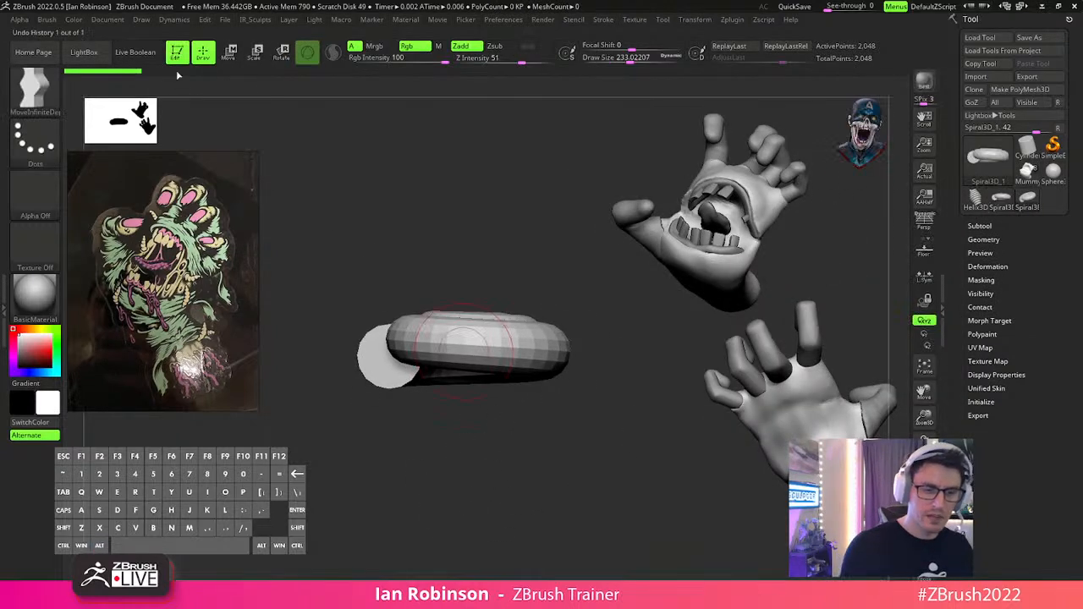
pyautogui.keyDown('alt'); pyautogui.moveTo(629, 437); pyautogui.dragTo(592, 416); pyautogui.keyUp('alt')
pyautogui.moveTo(592, 416); pyautogui.dragTo(611, 475)
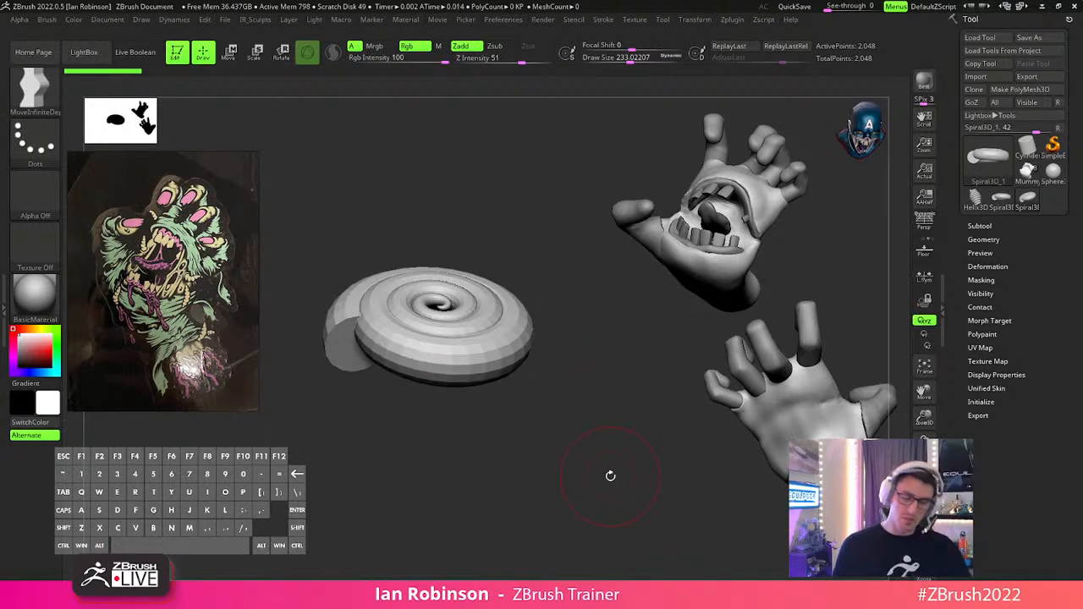
# Show the spiral's polyframe and convert the primitive to a PolyMesh3D.
pyautogui.hotkey('shift', 'f')
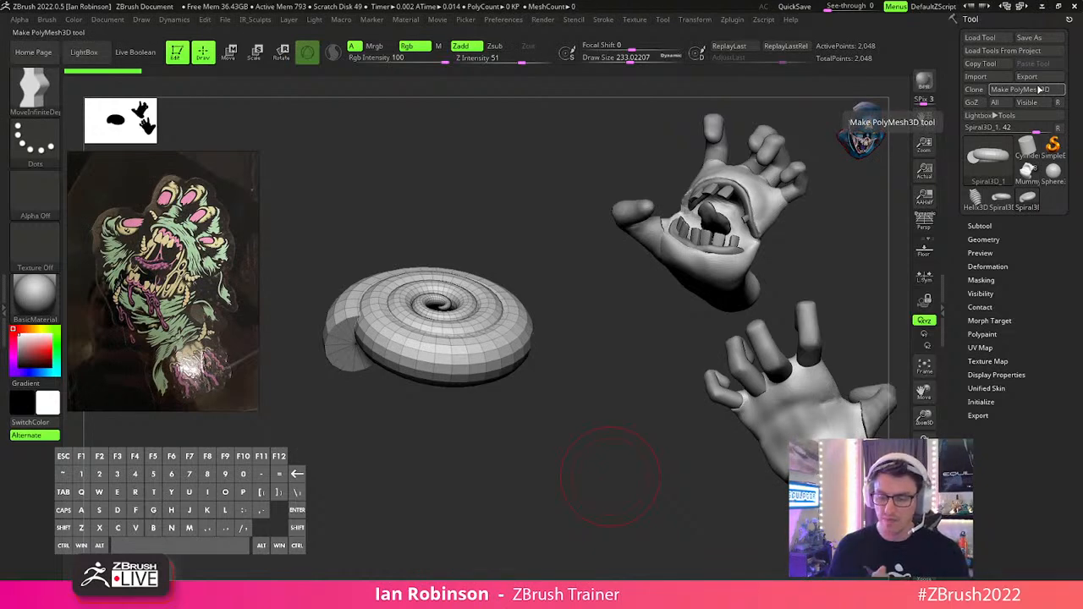
pyautogui.click(1005, 203)
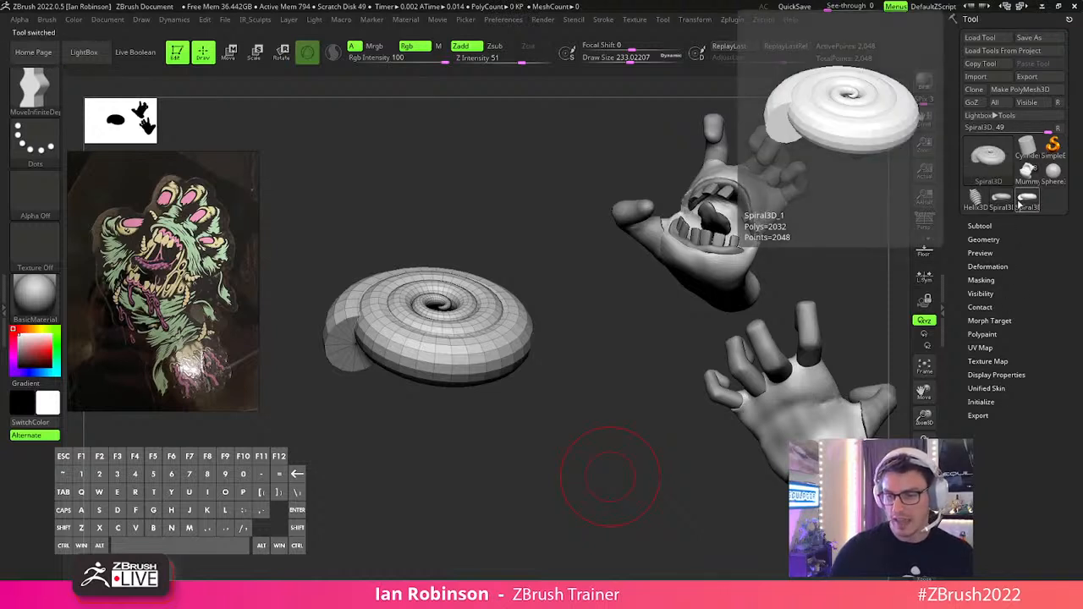
pyautogui.click(1020, 88)
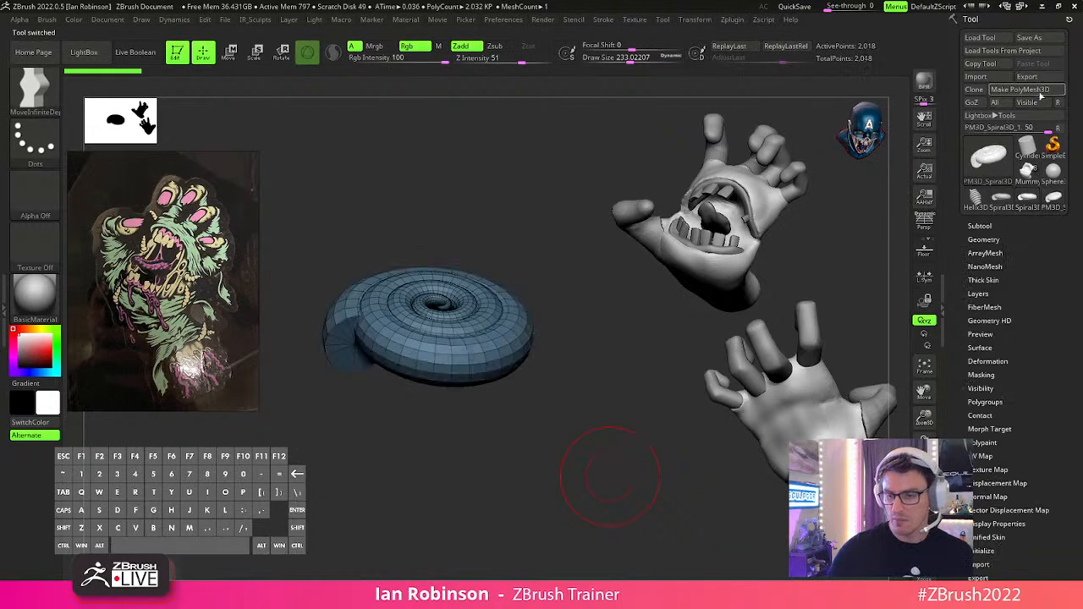
# Compare the Initialize options of the converted spiral polymesh with those of the original Spiral3D primitive, enlarging them for reading.
pyautogui.click(1055, 206)
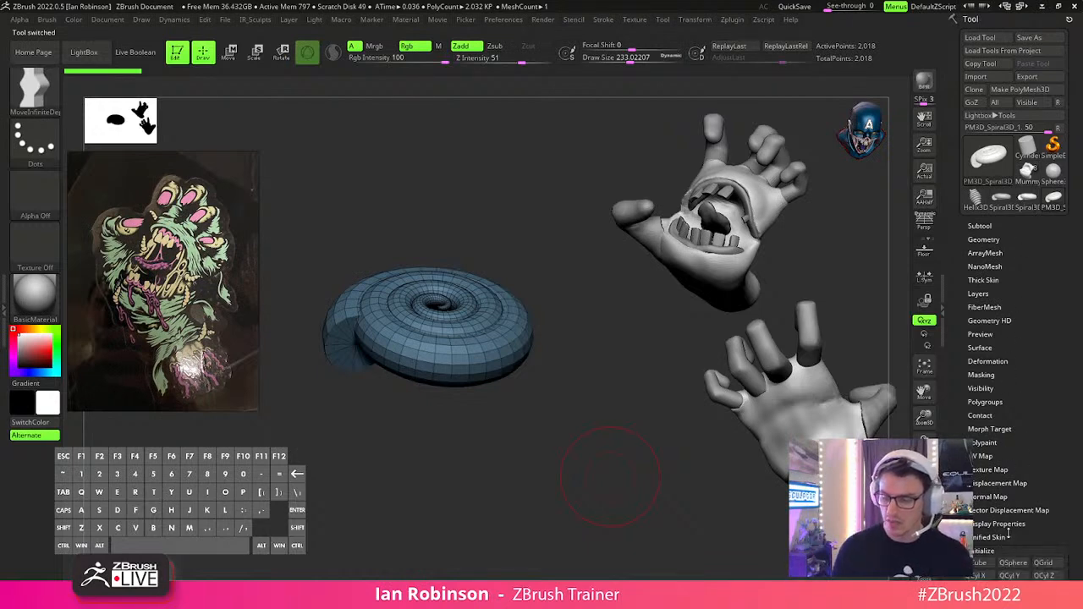
pyautogui.click(984, 551)
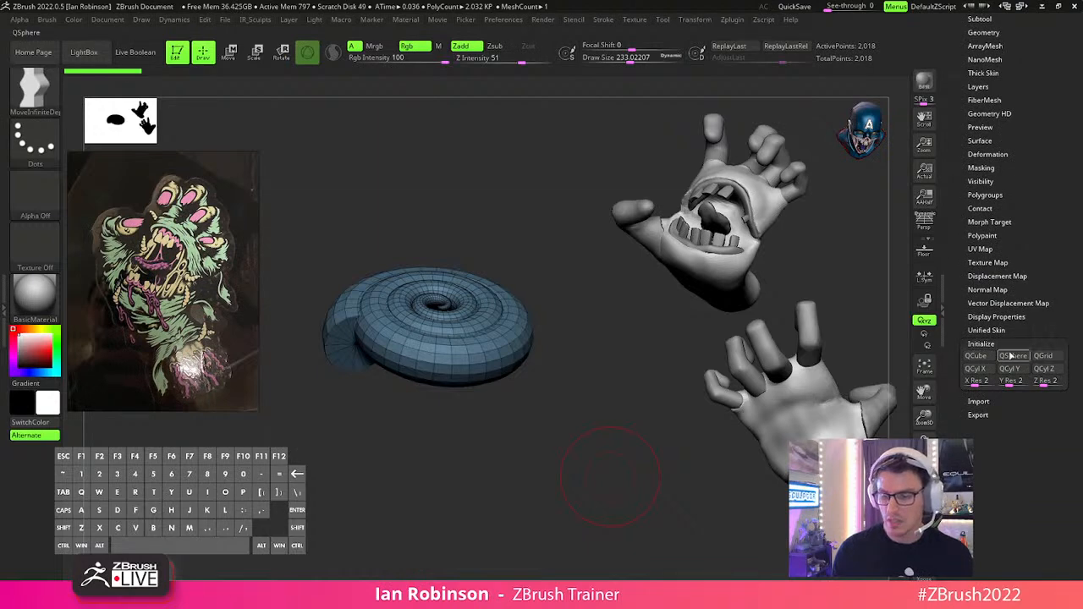
pyautogui.scroll(3, 1055, 227)
pyautogui.click(1028, 44)
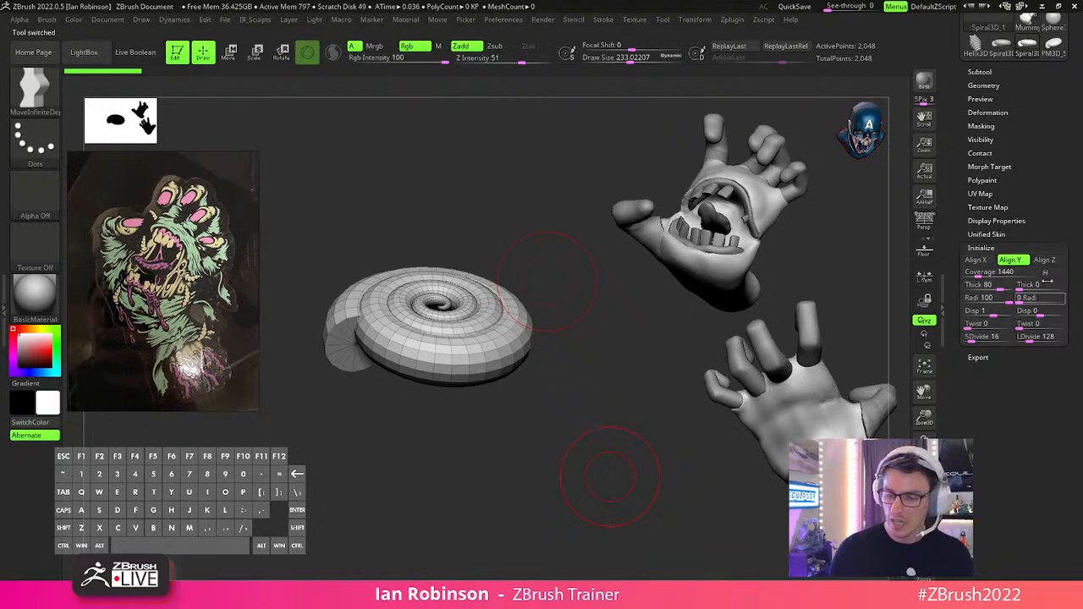
pyautogui.press('shift')
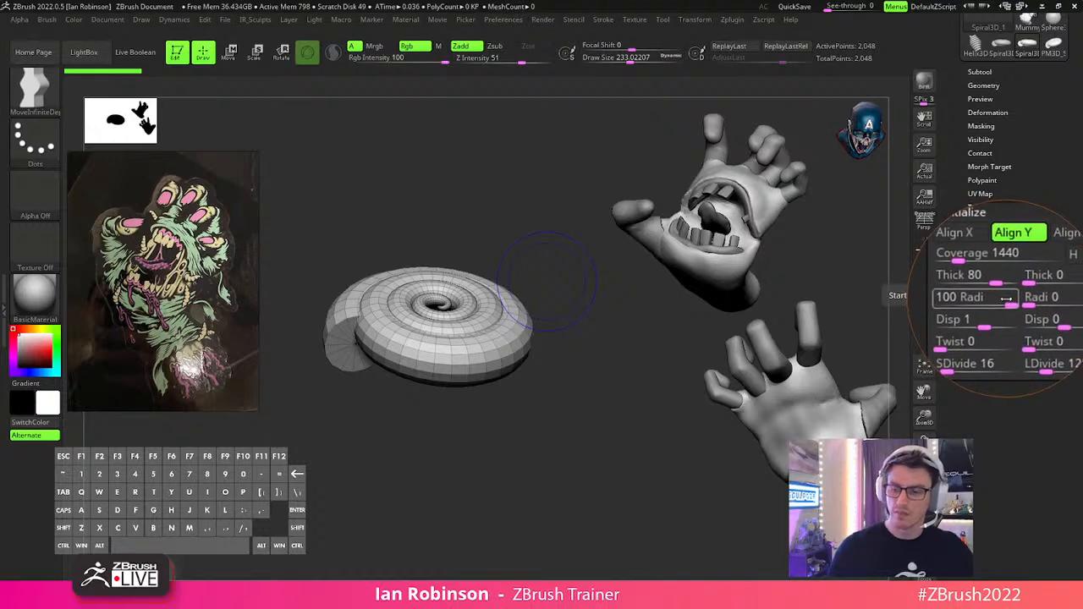
pyautogui.press('shift')
pyautogui.hotkey('ctrl', 'm')
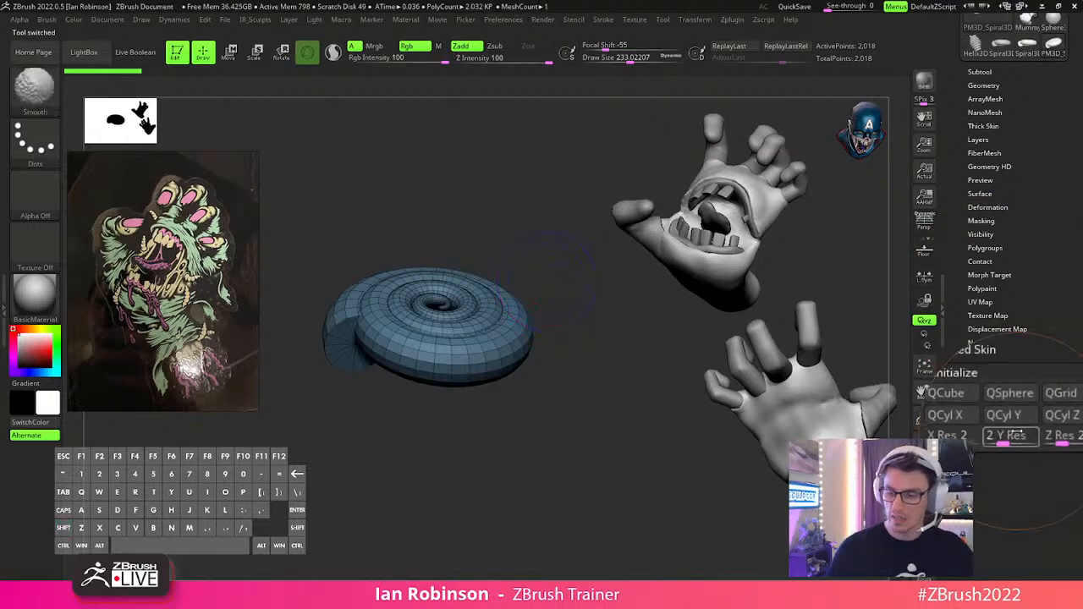
pyautogui.click(1027, 46)
pyautogui.moveTo(1032, 59)
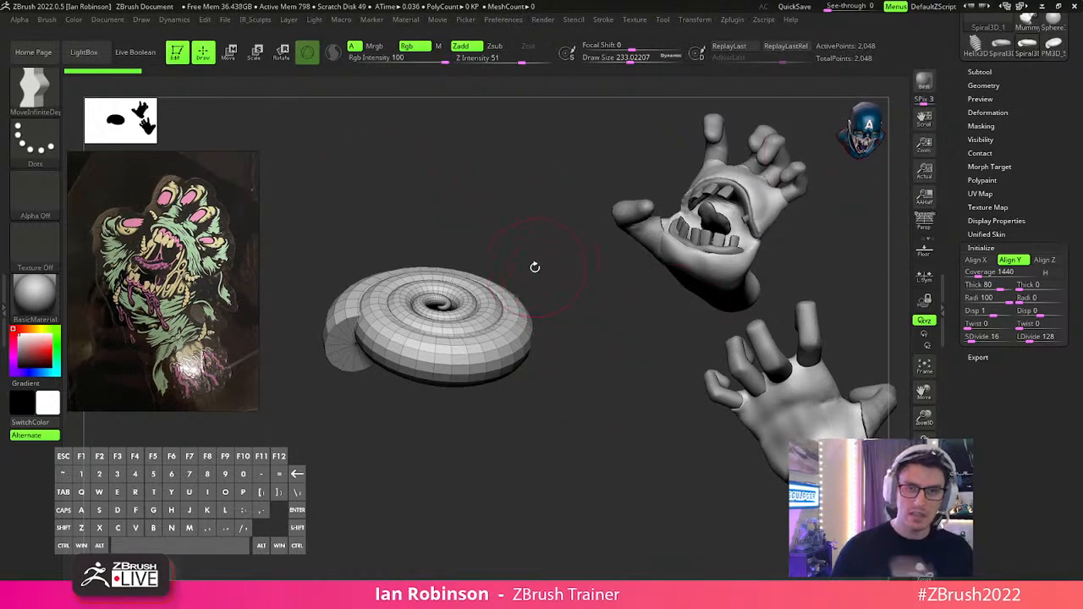
# Reshape the Spiral3D primitive with Coverage 451, start thickness 54, end thickness 12 and end radius 9.
pyautogui.moveTo(602, 322); pyautogui.dragTo(627, 462)
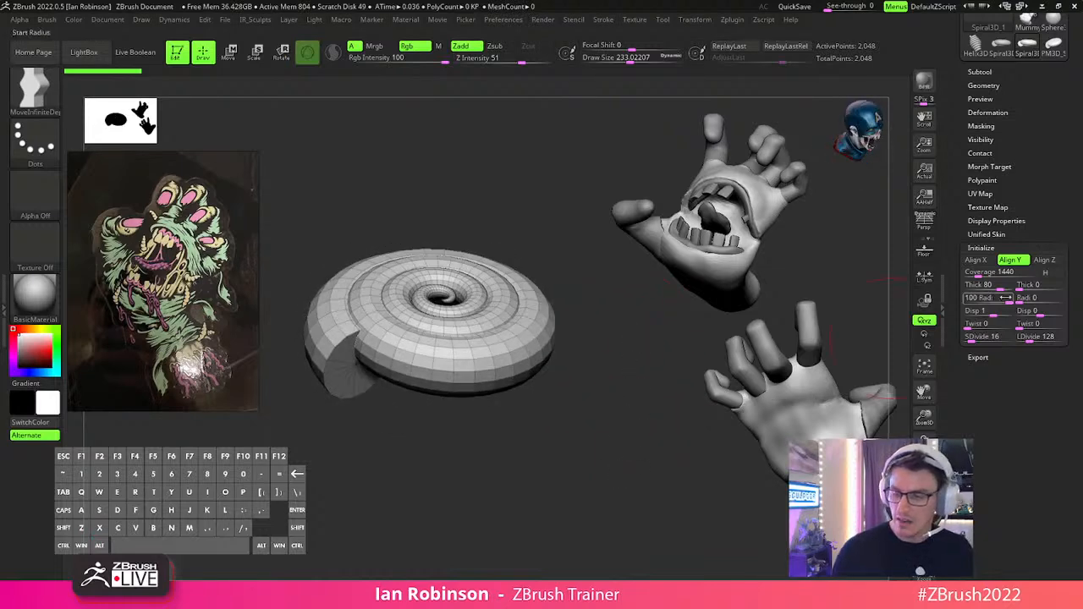
pyautogui.moveTo(991, 285)
pyautogui.mouseDown()
pyautogui.moveTo(980, 286)
pyautogui.moveTo(994, 272)
pyautogui.moveTo(982, 275)
pyautogui.mouseUp()
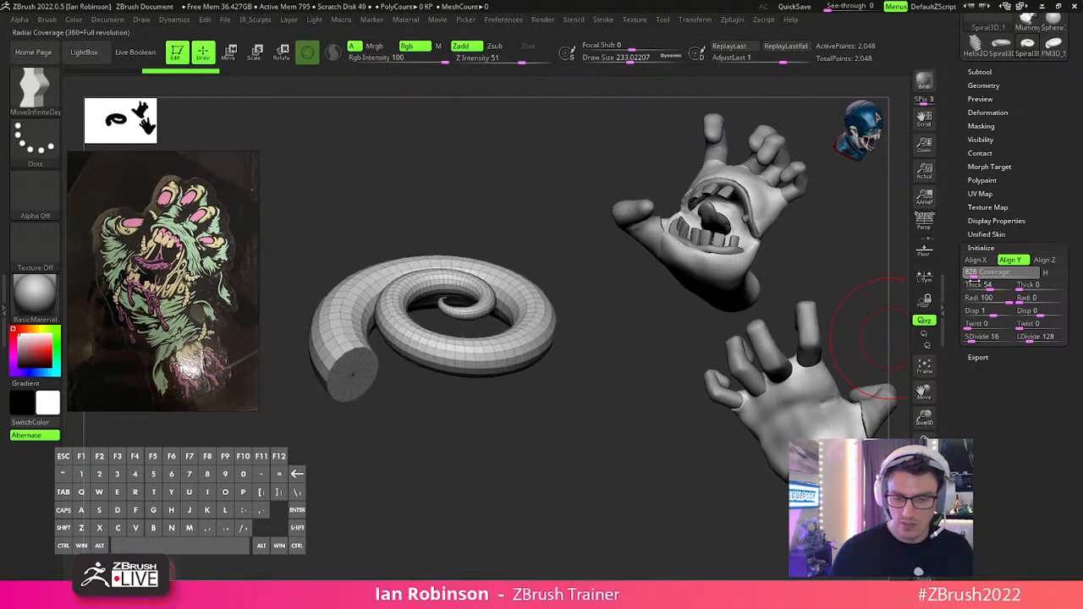
pyautogui.moveTo(1020, 285)
pyautogui.mouseDown()
pyautogui.moveTo(1032, 299)
pyautogui.moveTo(1024, 287)
pyautogui.mouseUp()
pyautogui.moveTo(651, 387); pyautogui.dragTo(641, 474)
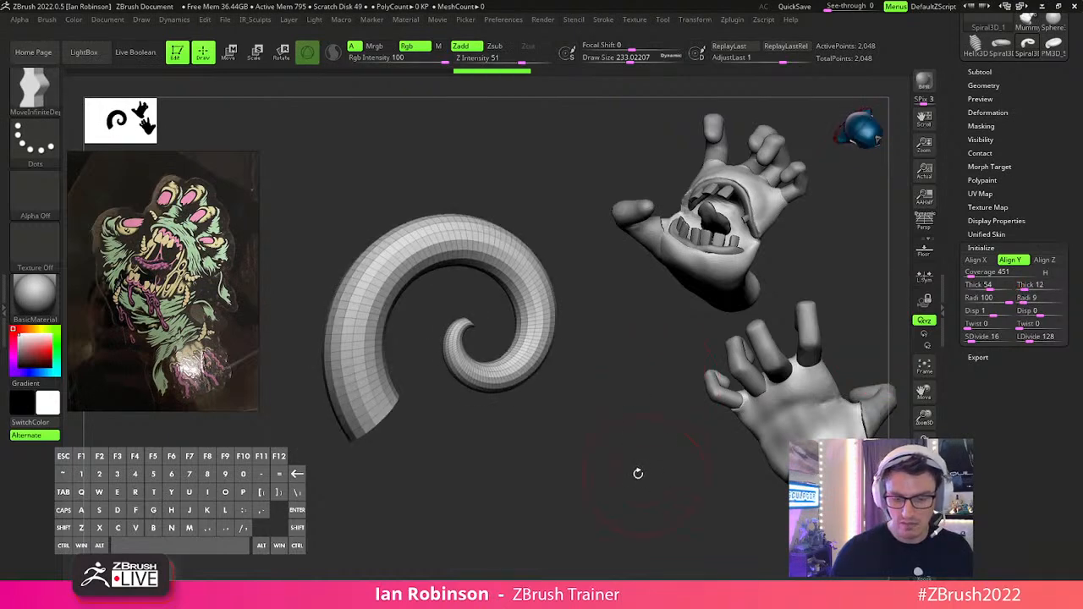
# Set the spiral's start radius to 81, displacements to 1.52173 and -1.52173, twist to 54, SDivide to 17 and LDivide to 113.
pyautogui.moveTo(997, 313); pyautogui.dragTo(1047, 324)
pyautogui.moveTo(973, 341); pyautogui.dragTo(1028, 337)
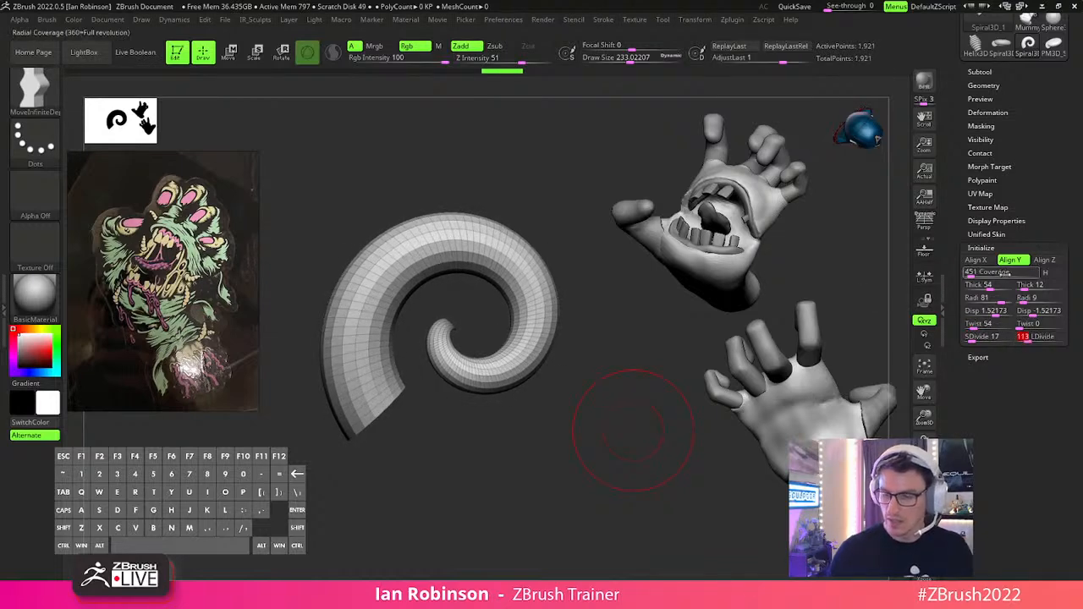
# Try the Z alignment on the spiral, align it to X, and toggle the H option on and off.
pyautogui.click(1045, 260)
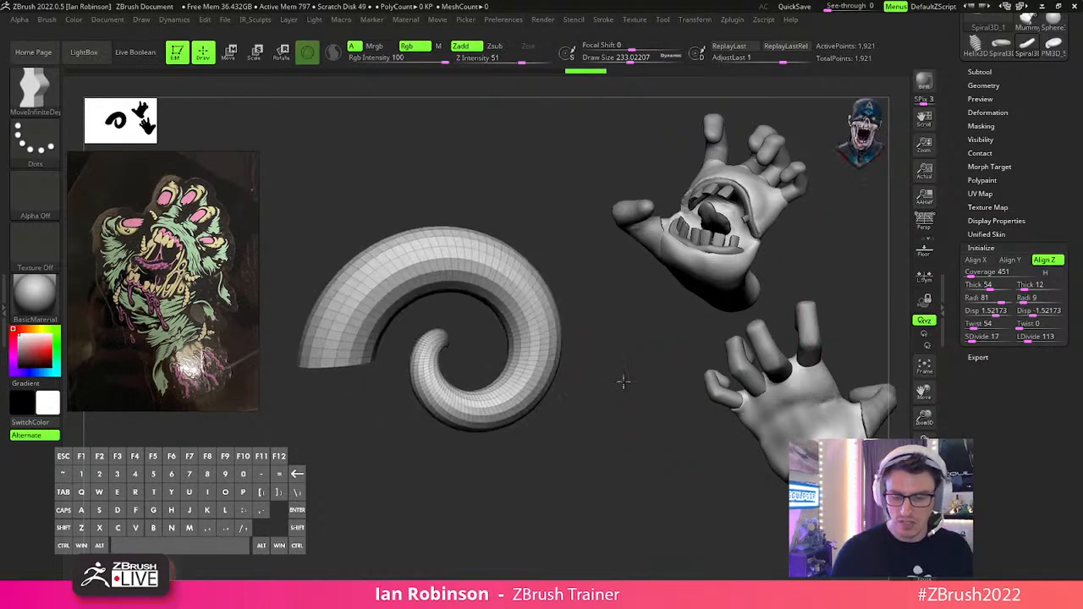
pyautogui.click(976, 260)
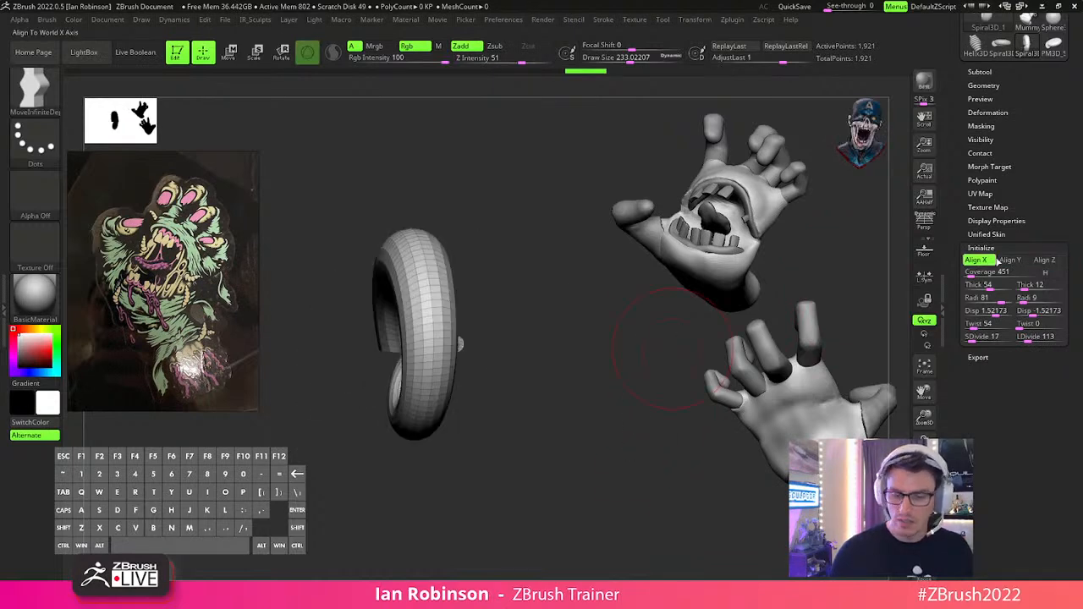
pyautogui.click(1048, 272)
pyautogui.moveTo(643, 406); pyautogui.dragTo(606, 342)
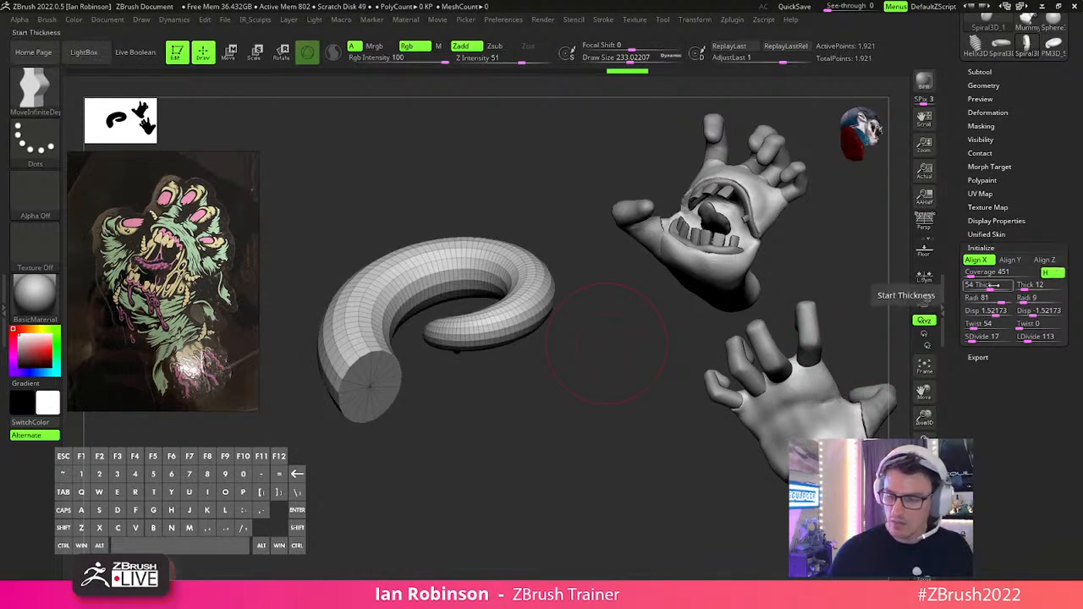
pyautogui.click(1052, 276)
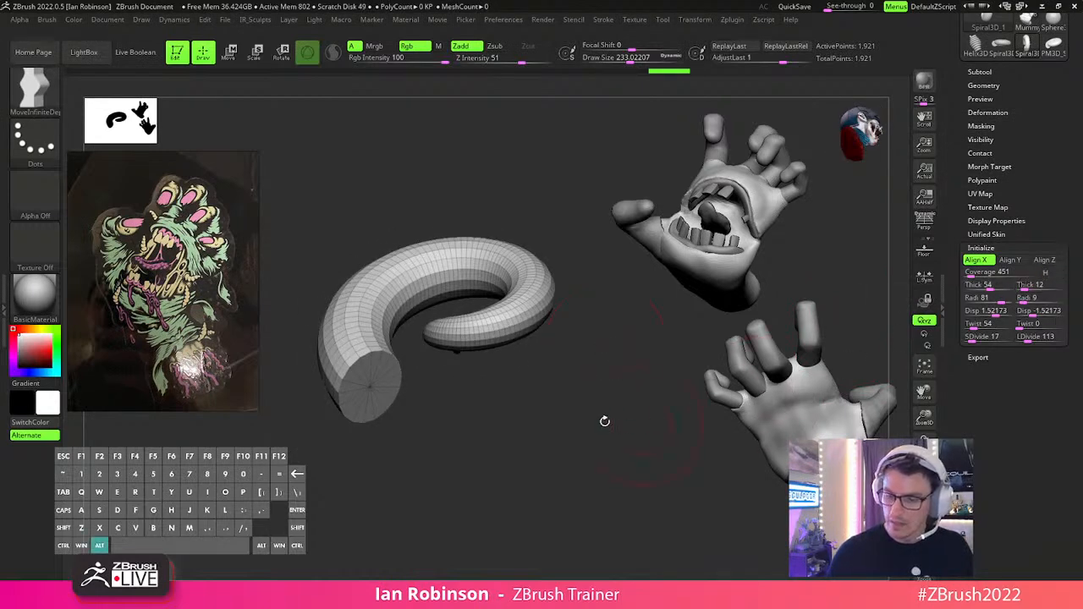
# Convert the reshaped spiral primitive to a PolyMesh3D and view its open end.
pyautogui.keyDown('alt'); pyautogui.moveTo(621, 426); pyautogui.dragTo(634, 412); pyautogui.keyUp('alt')
pyautogui.moveTo(972, 275); pyautogui.dragTo(971, 275)
pyautogui.keyDown('alt'); pyautogui.moveTo(618, 415); pyautogui.dragTo(595, 272); pyautogui.keyUp('alt')
pyautogui.scroll(3, 1018, 214)
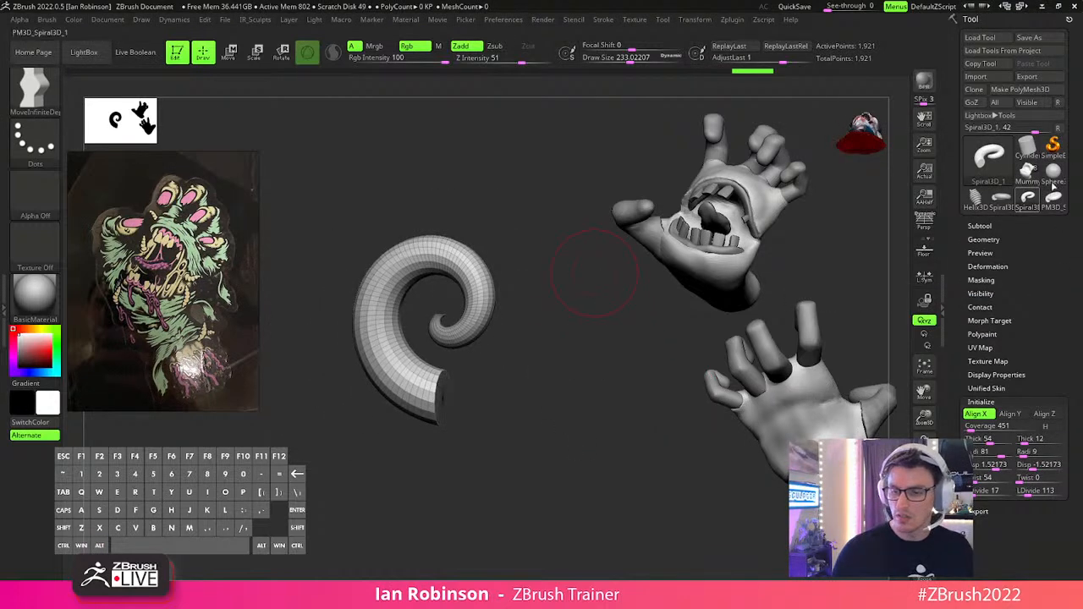
pyautogui.click(1020, 89)
pyautogui.keyDown('alt'); pyautogui.moveTo(613, 311); pyautogui.dragTo(656, 372); pyautogui.keyUp('alt')
# Try initializing the converted spiral as QSphere, QGrid and QCube, and undo the replacements.
pyautogui.scroll(-5, 996, 241)
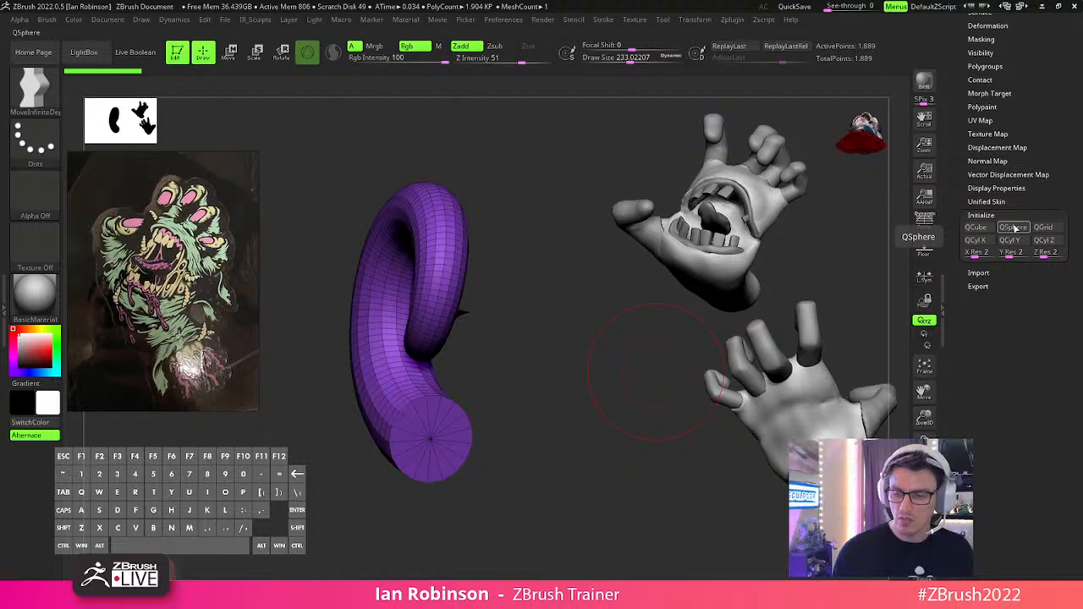
pyautogui.click(1014, 227)
pyautogui.click(1043, 227)
pyautogui.click(976, 228)
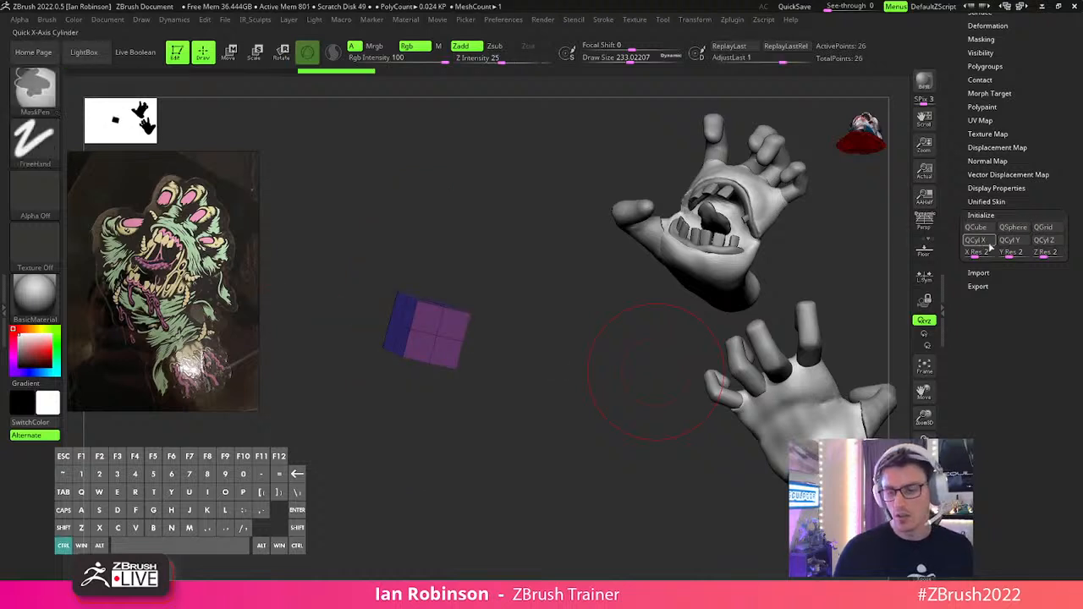
pyautogui.hotkey('ctrl', 'z')
pyautogui.hotkey('ctrl', 'z')
pyautogui.hotkey('ctrl', 'z')
pyautogui.moveTo(567, 370)
pyautogui.mouseDown()
pyautogui.moveTo(627, 386)
pyautogui.moveTo(645, 369)
pyautogui.moveTo(629, 406)
pyautogui.moveTo(603, 416)
pyautogui.mouseUp()
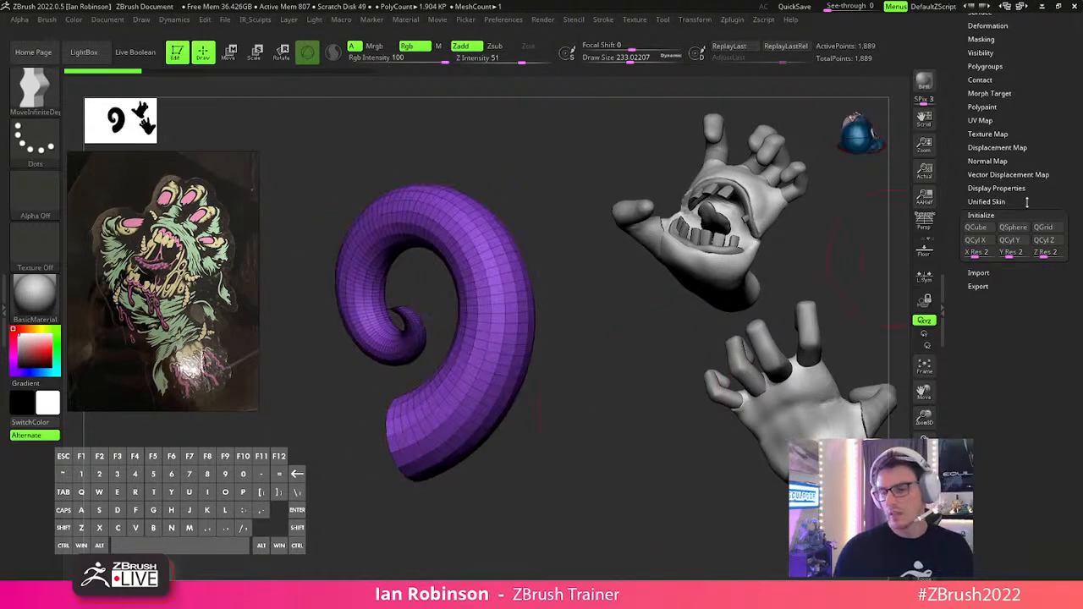
# Leave edit mode by switching to SimpleBrush and clear everything from the canvas.
pyautogui.scroll(10, 1043, 128)
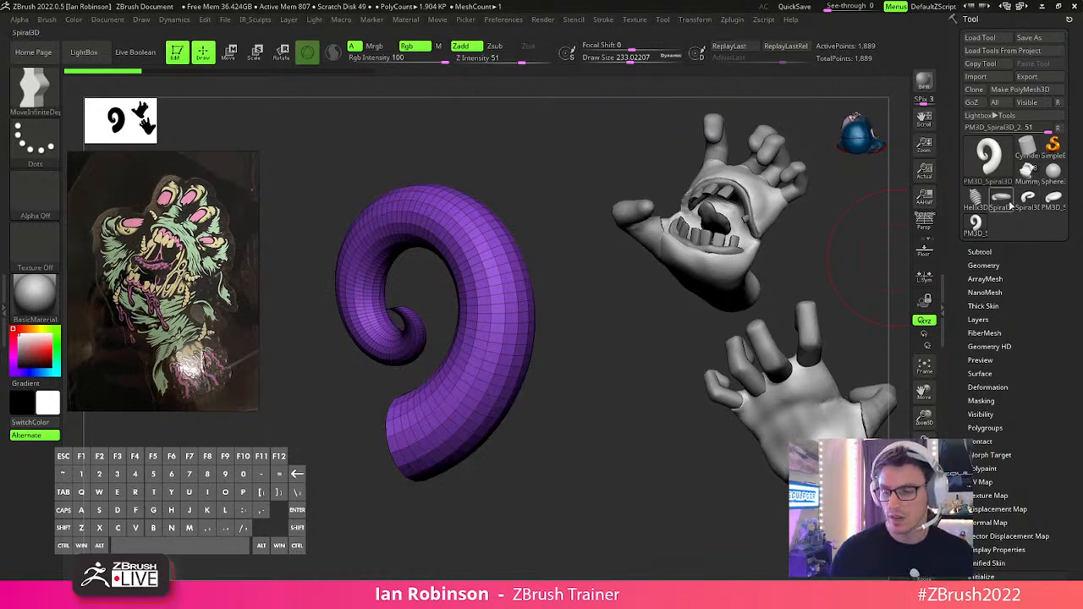
pyautogui.click(1053, 148)
pyautogui.click(458, 200)
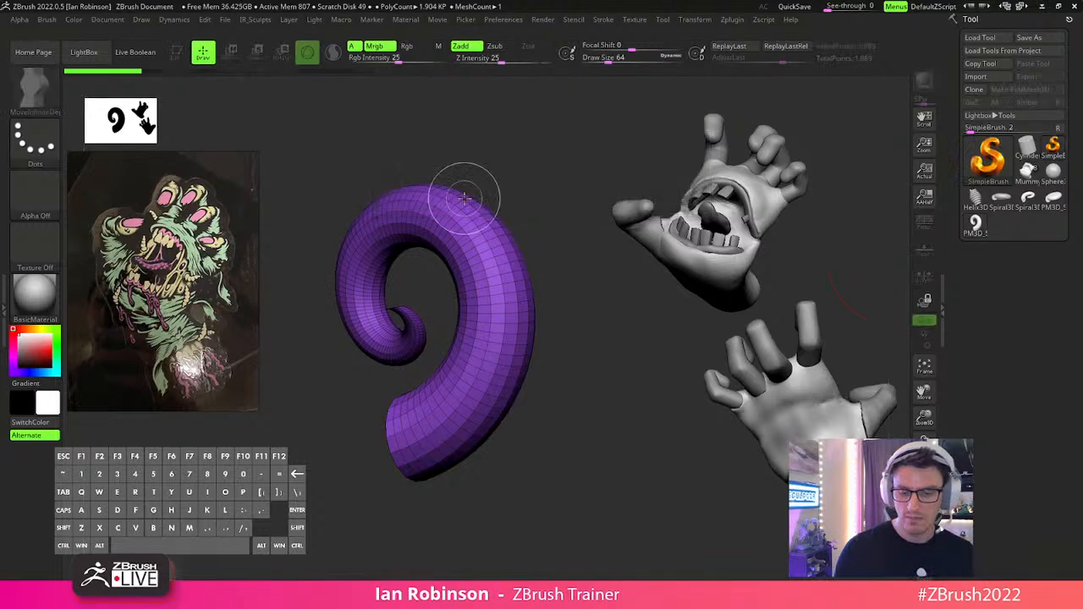
pyautogui.hotkey('ctrl', 'n')
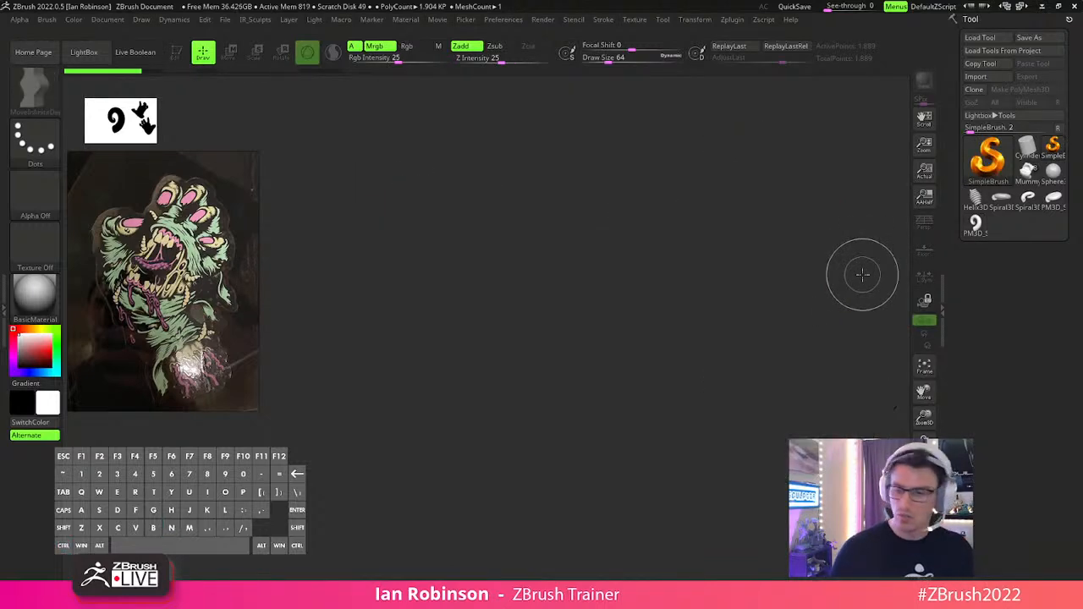
# Draw a Gear3D primitive in the empty canvas, enter edit mode, and tilt it slightly.
pyautogui.click(999, 161)
pyautogui.click(717, 233)
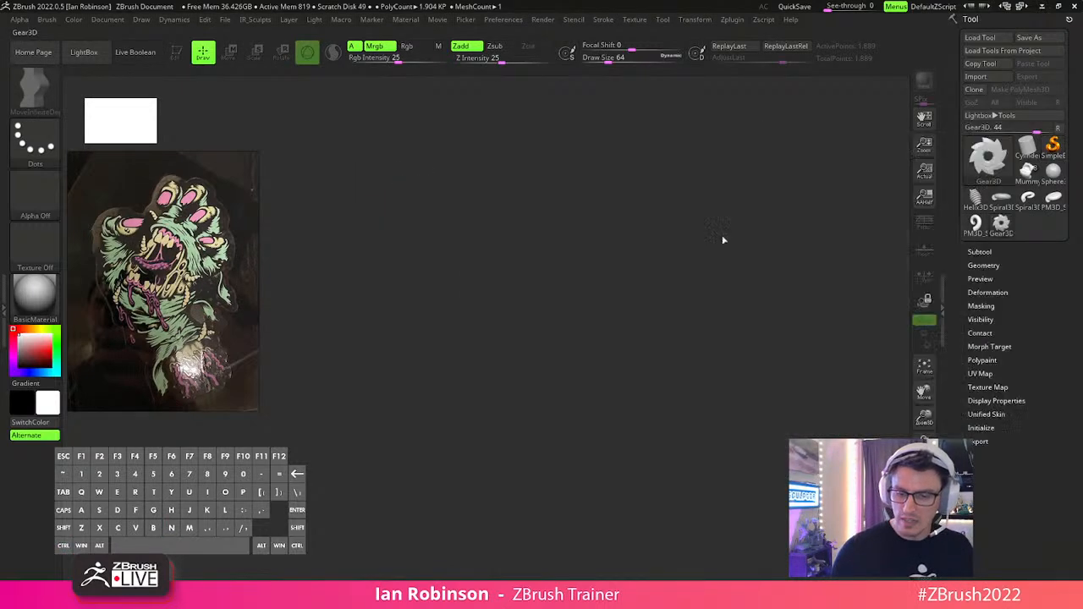
pyautogui.moveTo(476, 304); pyautogui.dragTo(480, 512)
pyautogui.press('t')
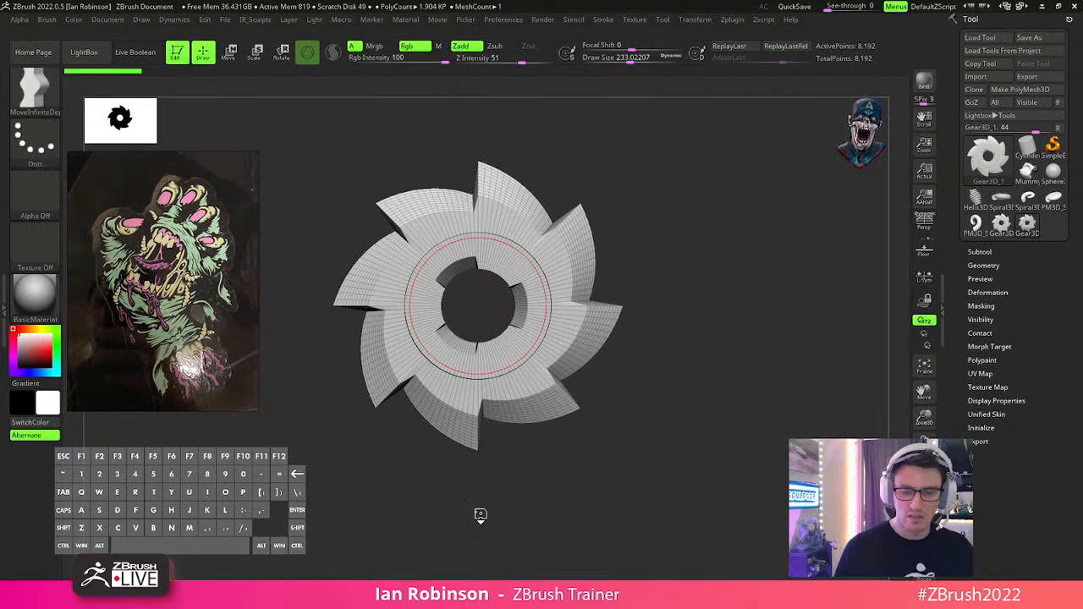
pyautogui.moveTo(589, 156); pyautogui.dragTo(633, 195)
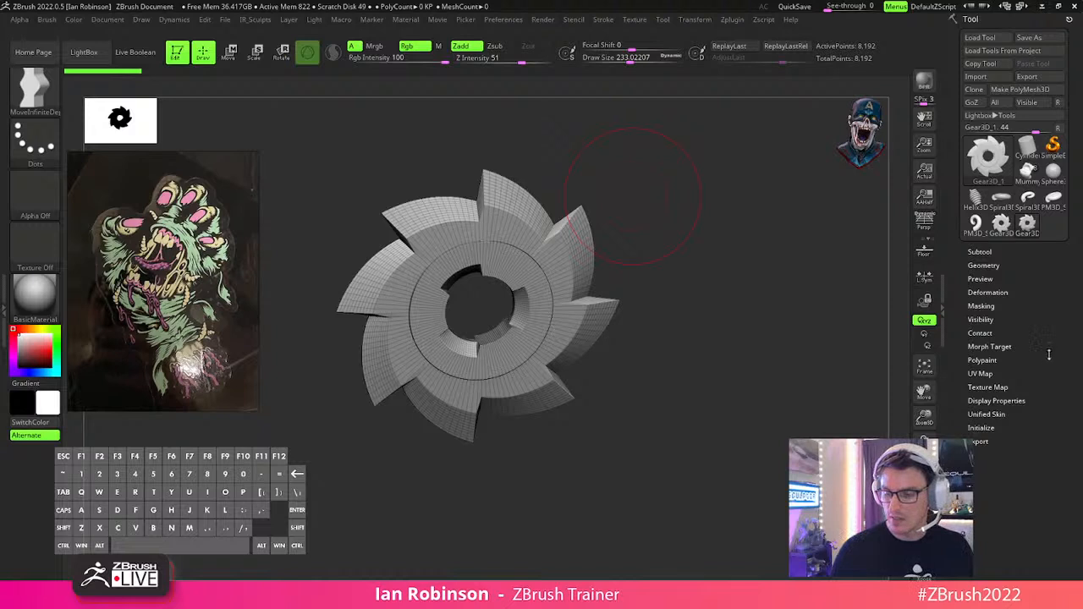
# Set the gear's Initialize values to Width 100, Skew 77, Tilt 277 and outer repeat count 22.
pyautogui.scroll(-3, 1048, 359)
pyautogui.click(984, 356)
pyautogui.scroll(-2, 987, 357)
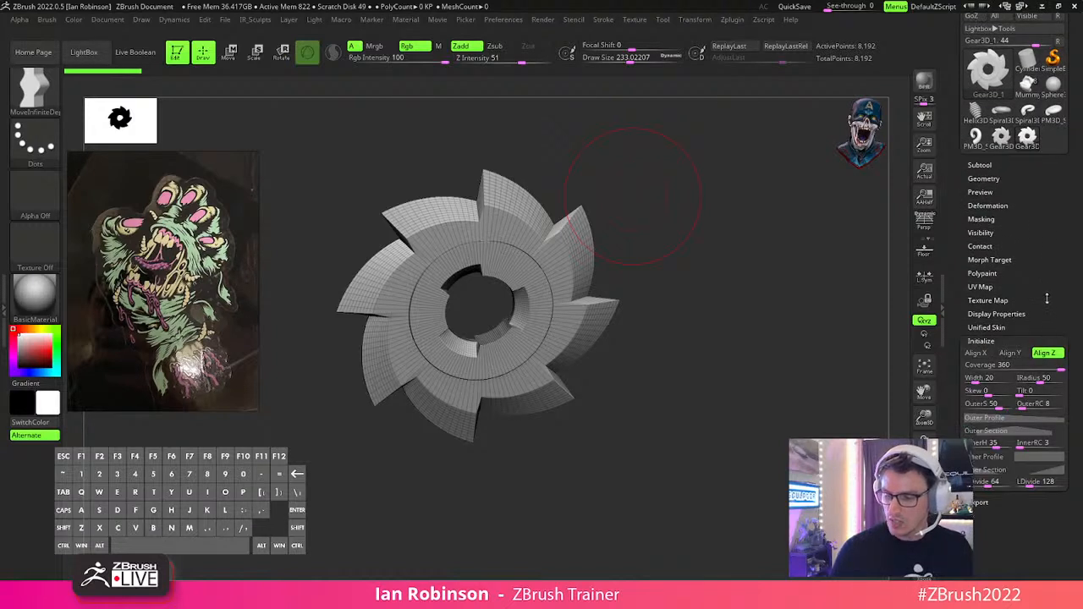
pyautogui.moveTo(995, 357); pyautogui.dragTo(1055, 356)
pyautogui.moveTo(728, 324); pyautogui.dragTo(720, 457)
pyautogui.moveTo(1039, 366)
pyautogui.mouseDown()
pyautogui.moveTo(1058, 365)
pyautogui.moveTo(1020, 366)
pyautogui.moveTo(1030, 370)
pyautogui.mouseUp()
pyautogui.moveTo(975, 342); pyautogui.dragTo(1009, 342)
pyautogui.moveTo(804, 347); pyautogui.dragTo(859, 398)
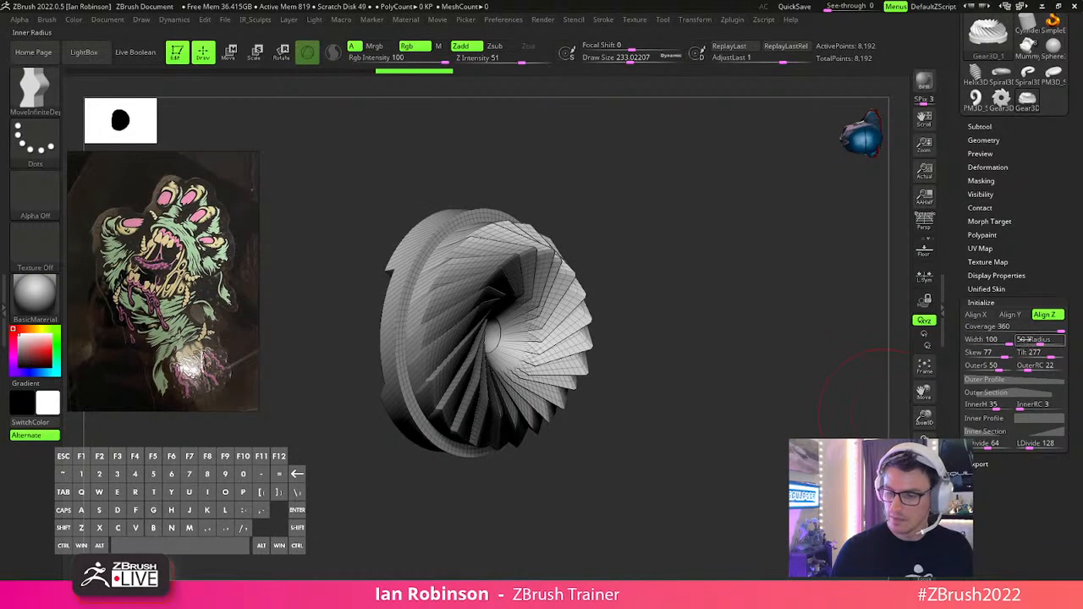
# Keep the gear's Coverage at 360 and set its OuterS value to -36.
pyautogui.click(1025, 327)
pyautogui.moveTo(1025, 329); pyautogui.dragTo(1065, 330)
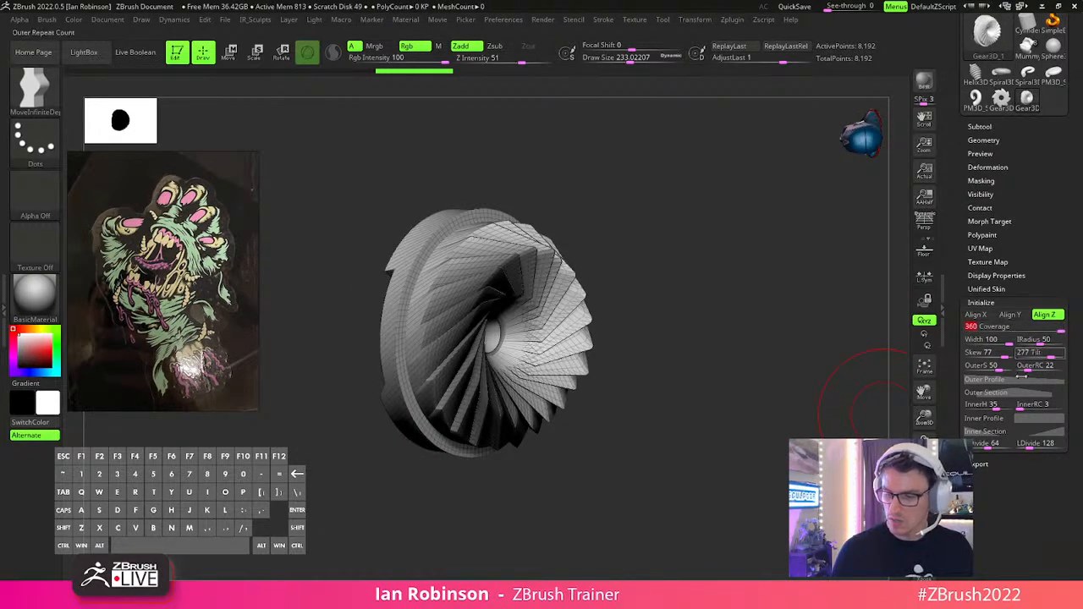
pyautogui.moveTo(1003, 368); pyautogui.dragTo(990, 370)
pyautogui.moveTo(864, 397); pyautogui.dragTo(765, 382)
# Convert the reshaped gear primitive to a PolyMesh3D and turn it to show its side.
pyautogui.scroll(5, 1035, 279)
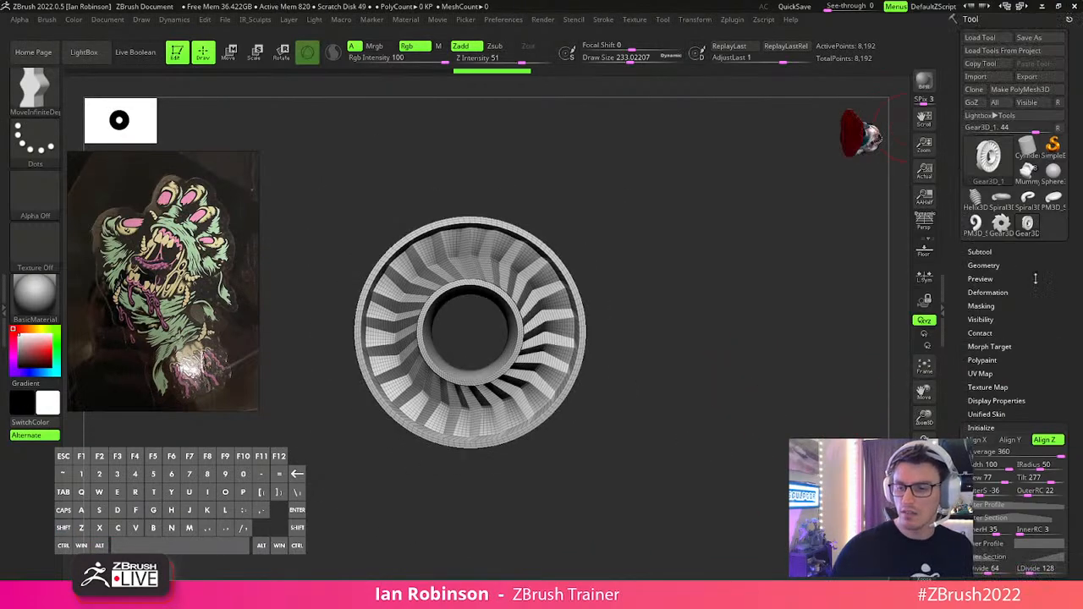
pyautogui.click(1020, 89)
pyautogui.moveTo(716, 310); pyautogui.dragTo(762, 351)
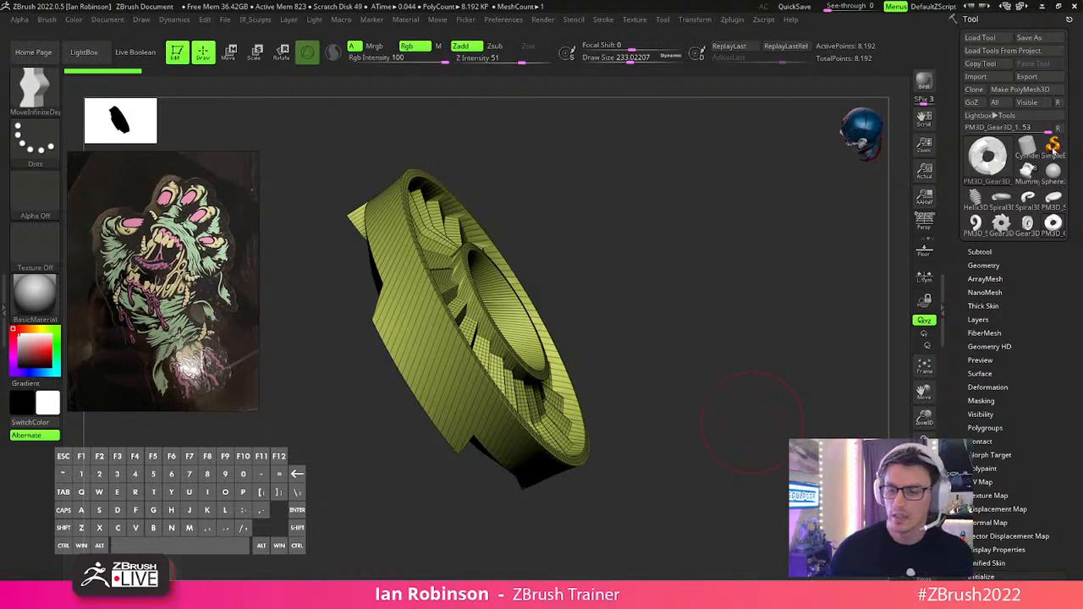
# Switch to SimpleBrush, browse the available 3D meshes, and make the mummy mouth hand the active tool.
pyautogui.click(1053, 146)
pyautogui.click(454, 198)
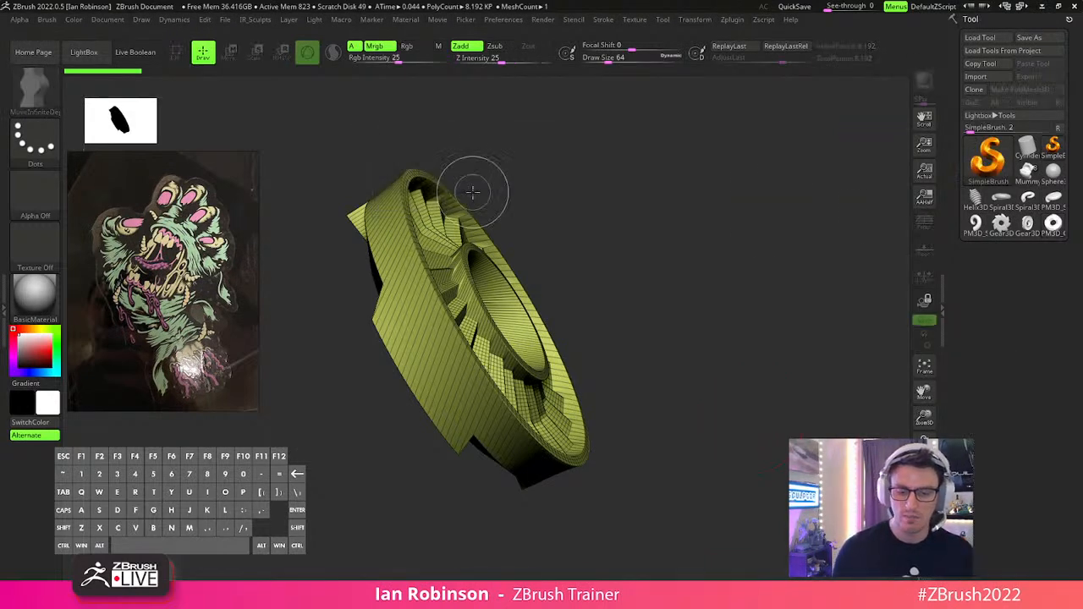
pyautogui.click(989, 162)
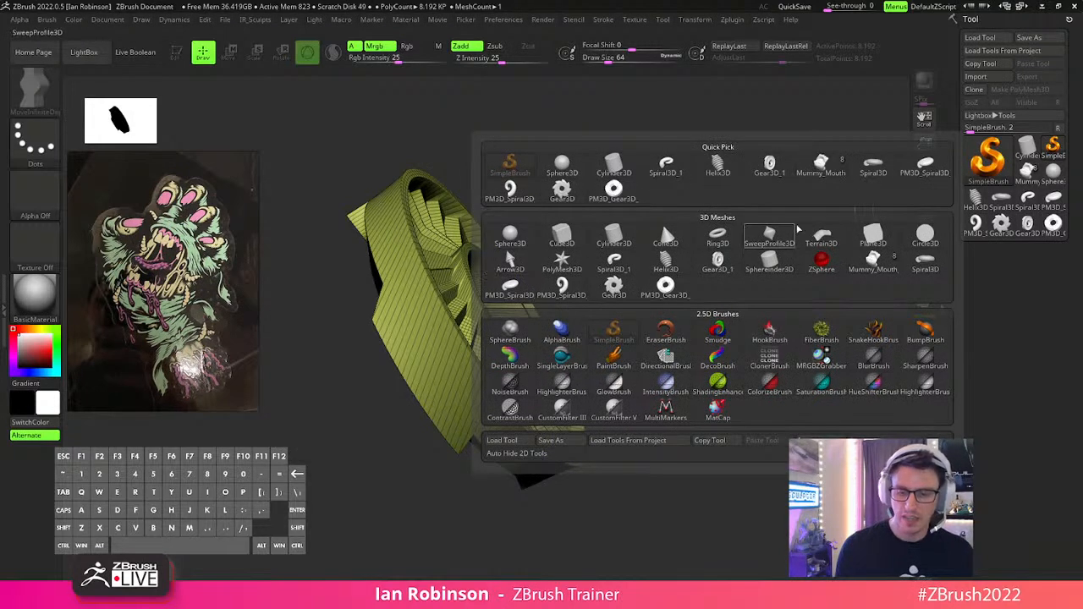
pyautogui.moveTo(526, 267)
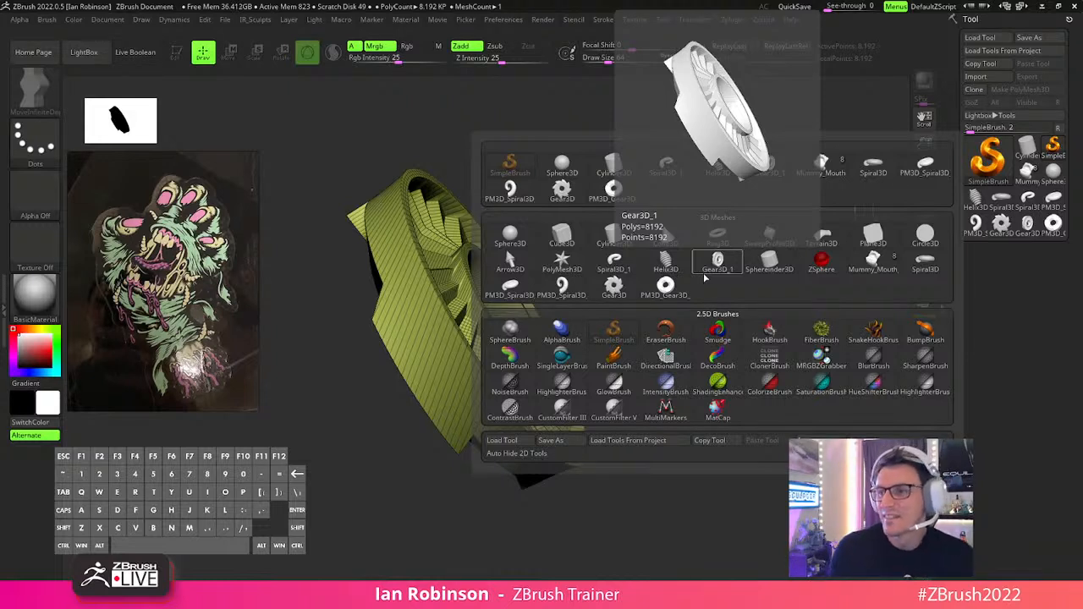
pyautogui.click(704, 274)
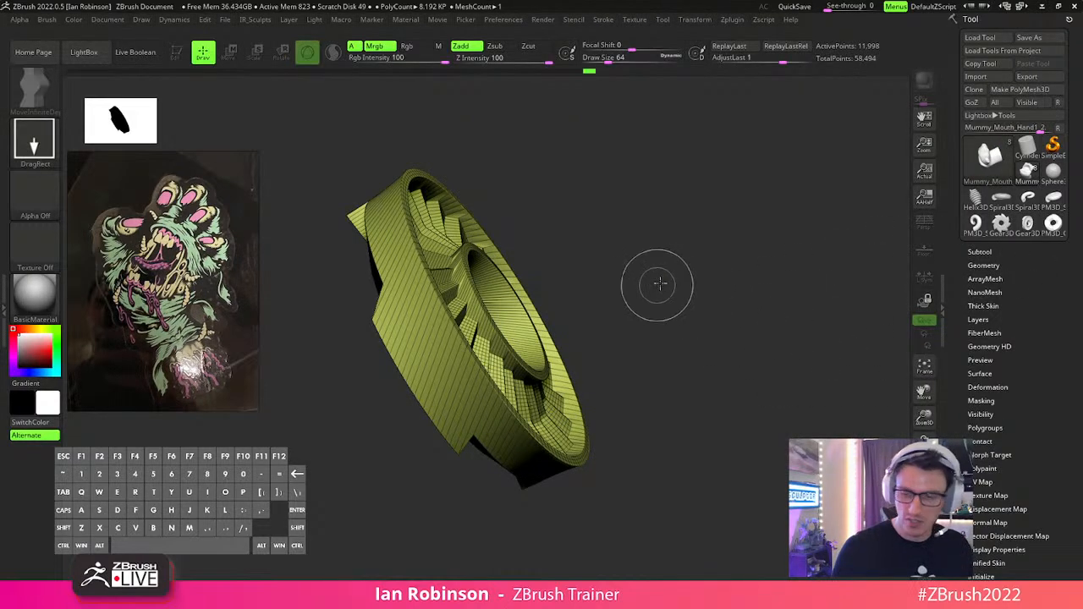
# Clear the canvas, draw the mummy hand upright in it, and enter edit mode.
pyautogui.hotkey('ctrl', 'n')
pyautogui.keyDown('shift'); pyautogui.moveTo(561, 306); pyautogui.dragTo(572, 490); pyautogui.keyUp('shift')
pyautogui.press('t')
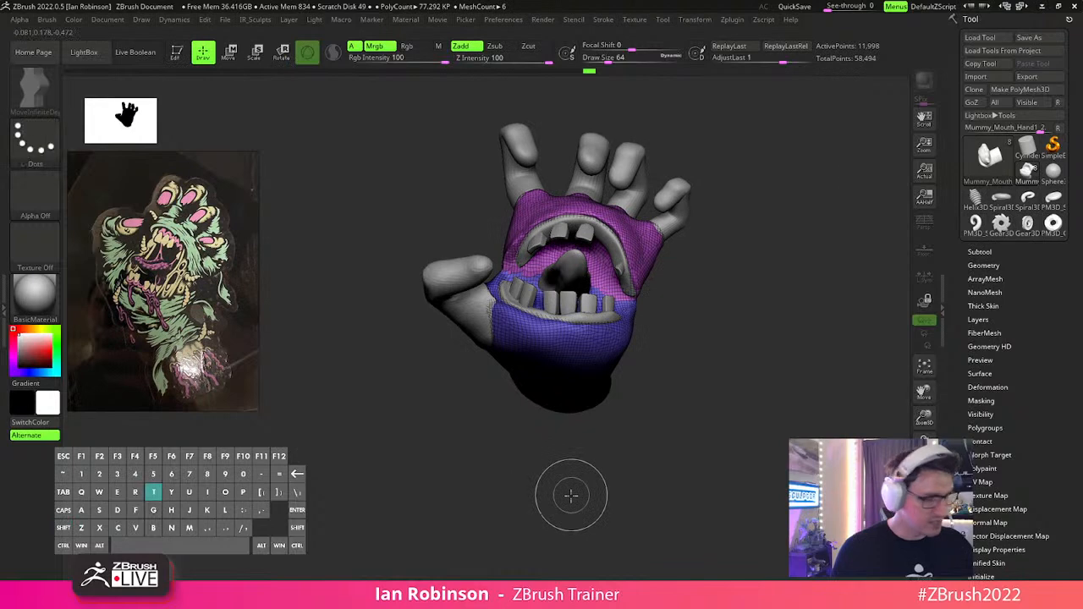
# Reduce the brush draw size to about 78 and frame the curled fingers from the side.
pyautogui.moveTo(757, 278)
pyautogui.mouseDown()
pyautogui.moveTo(745, 414)
pyautogui.moveTo(715, 432)
pyautogui.moveTo(709, 391)
pyautogui.moveTo(728, 397)
pyautogui.moveTo(723, 307)
pyautogui.moveTo(761, 318)
pyautogui.moveTo(764, 297)
pyautogui.moveTo(584, 268)
pyautogui.moveTo(641, 246)
pyautogui.moveTo(614, 242)
pyautogui.moveTo(636, 274)
pyautogui.moveTo(648, 254)
pyautogui.mouseUp()
pyautogui.press('s')
pyautogui.press('s')
pyautogui.keyDown('alt'); pyautogui.moveTo(696, 203); pyautogui.dragTo(640, 376); pyautogui.keyUp('alt')
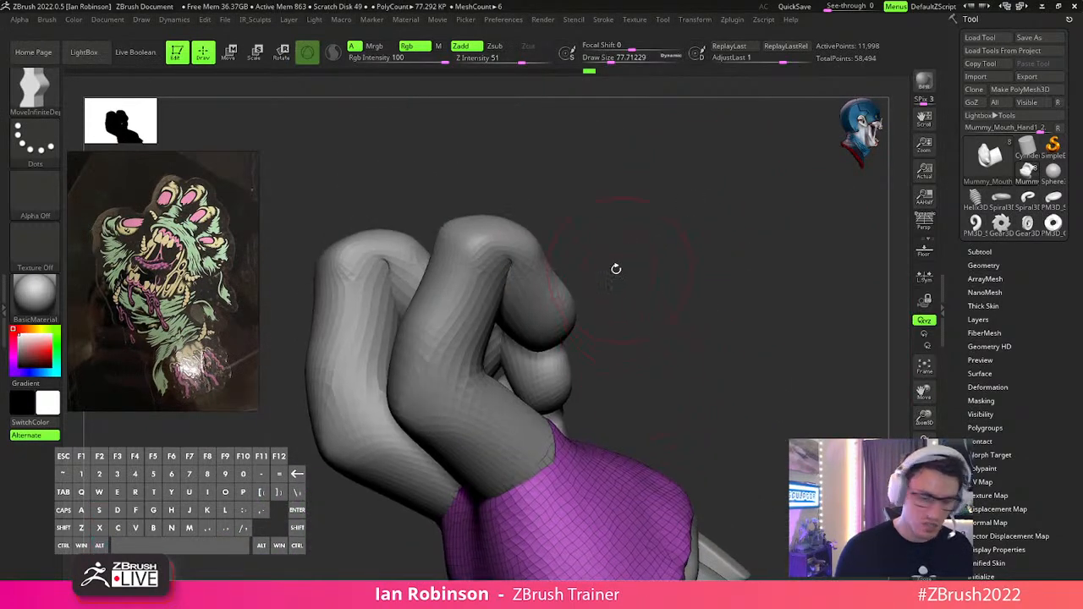
# Switch to the Move brush, make the fingers subtool active, and enlarge the draw size to about 103.
pyautogui.press('b')
pyautogui.click(615, 206)
pyautogui.moveTo(616, 207); pyautogui.dragTo(648, 241)
pyautogui.press('b')
pyautogui.press('m')
pyautogui.press('v')
pyautogui.keyDown('alt'); pyautogui.click(423, 347); pyautogui.keyUp('alt')
pyautogui.press('s')
pyautogui.moveTo(423, 347); pyautogui.dragTo(429, 347)
# Assign a separate polygroup to each finger with Auto Groups.
pyautogui.moveTo(401, 333); pyautogui.dragTo(476, 322, button='right')
pyautogui.press('1')
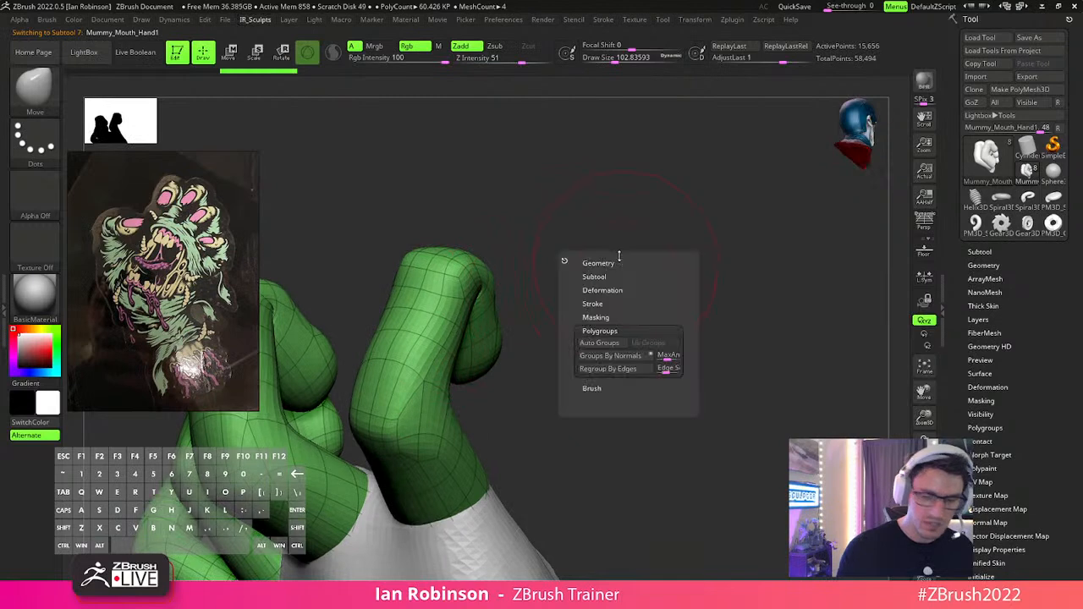
pyautogui.click(601, 343)
pyautogui.moveTo(512, 367); pyautogui.dragTo(380, 410)
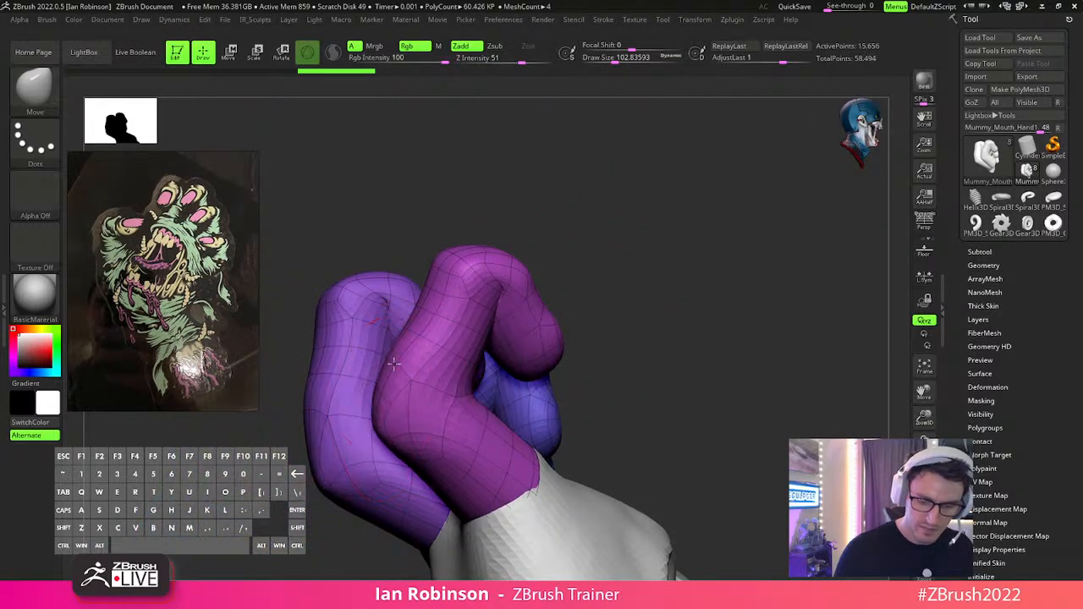
# Reduce the draw size to about 31 at the front of the fingertip and open the subtool list.
pyautogui.moveTo(647, 243)
pyautogui.mouseDown()
pyautogui.moveTo(703, 259)
pyautogui.moveTo(634, 299)
pyautogui.moveTo(622, 371)
pyautogui.moveTo(437, 404)
pyautogui.moveTo(544, 356)
pyautogui.moveTo(458, 266)
pyautogui.mouseUp()
pyautogui.press('s')
pyautogui.moveTo(525, 237)
pyautogui.mouseDown()
pyautogui.moveTo(578, 215)
pyautogui.moveTo(668, 242)
pyautogui.moveTo(668, 263)
pyautogui.moveTo(715, 279)
pyautogui.moveTo(668, 252)
pyautogui.moveTo(728, 223)
pyautogui.moveTo(708, 211)
pyautogui.moveTo(697, 242)
pyautogui.moveTo(643, 244)
pyautogui.moveTo(587, 296)
pyautogui.moveTo(599, 290)
pyautogui.mouseUp()
pyautogui.press('s')
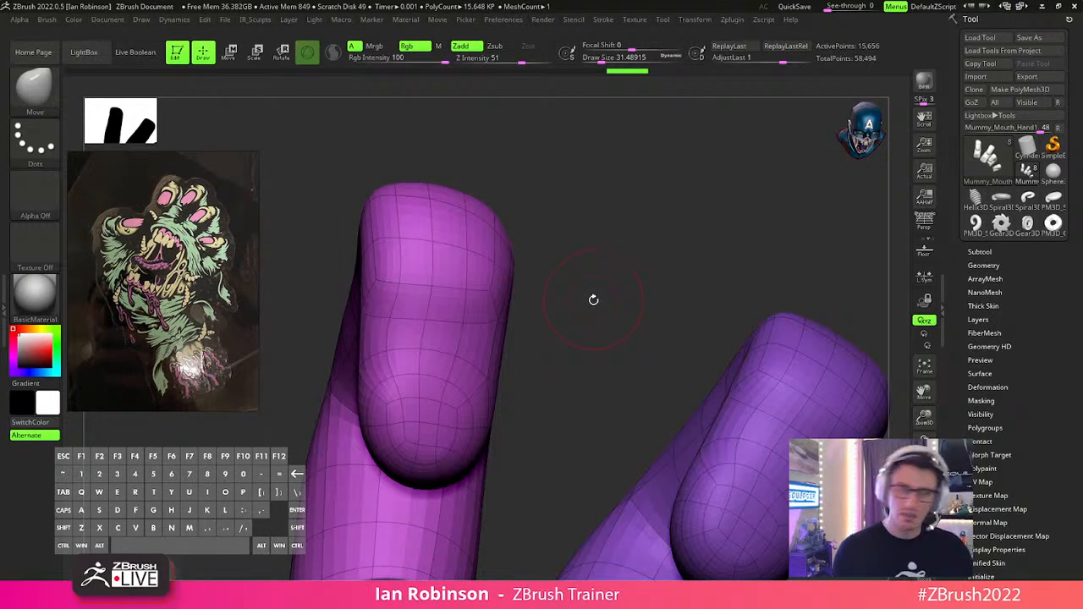
pyautogui.scroll(-1, 982, 244)
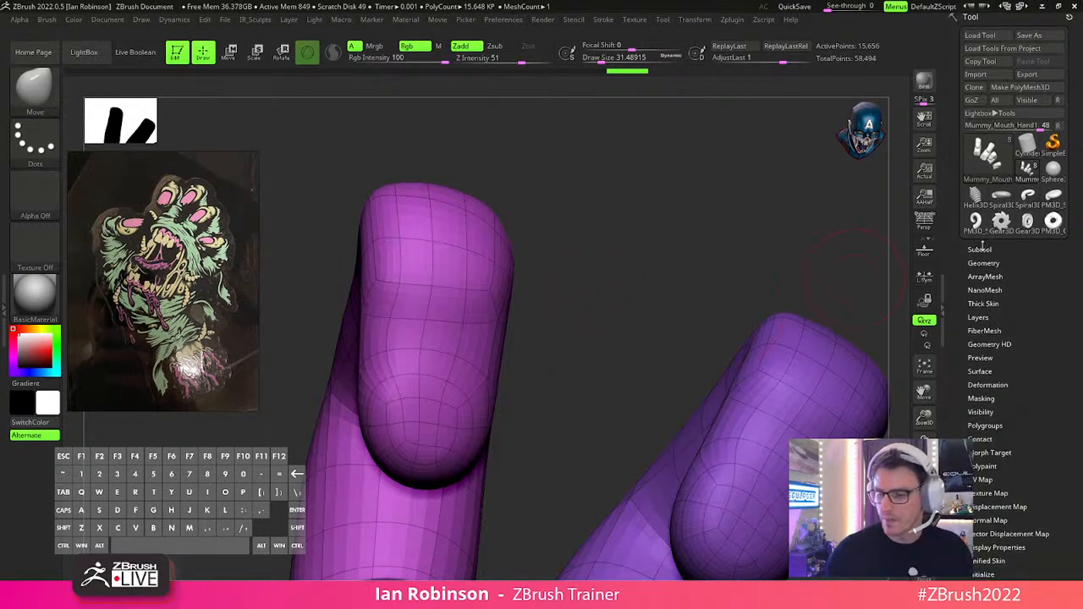
pyautogui.click(982, 249)
pyautogui.moveTo(1016, 292)
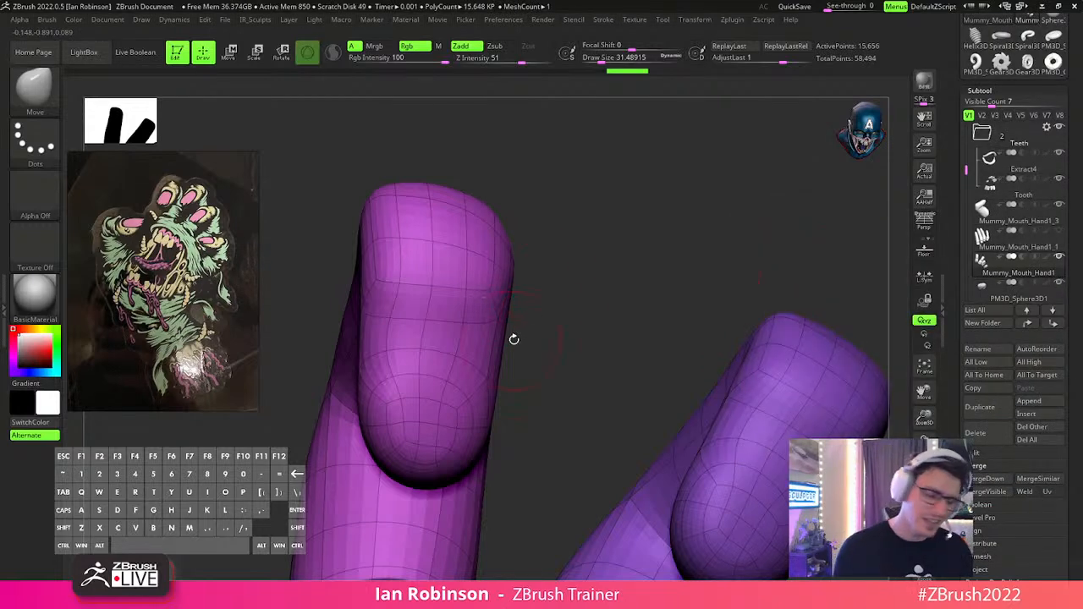
# Switch to the Topology brush at a draw size of about 5 and try drawing curves down the fingertip.
pyautogui.press('b')
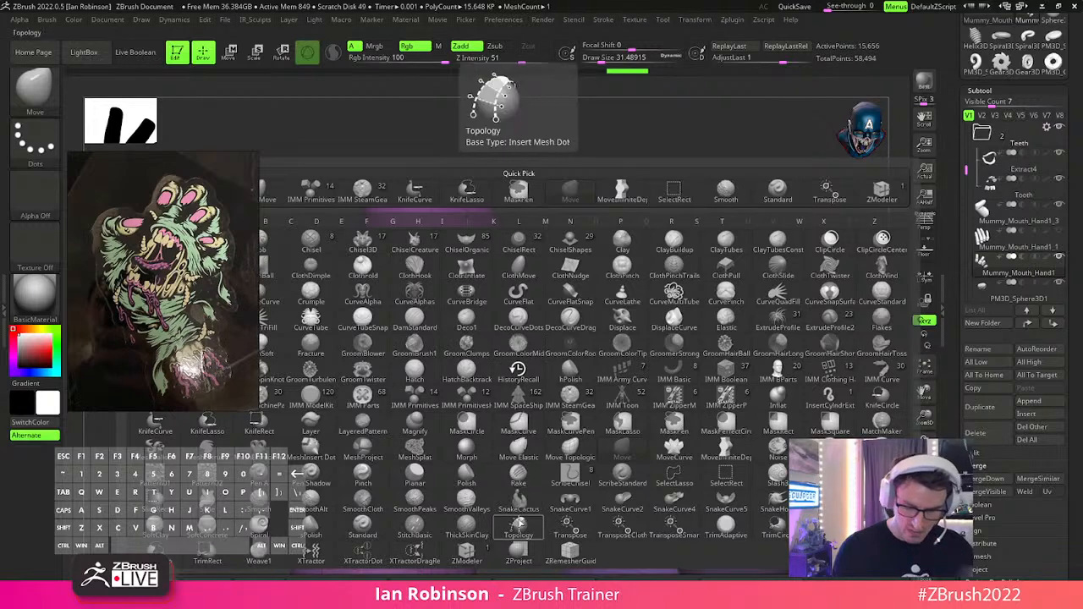
pyautogui.press('t')
pyautogui.press('o')
pyautogui.press('s')
pyautogui.moveTo(434, 355); pyautogui.dragTo(428, 347)
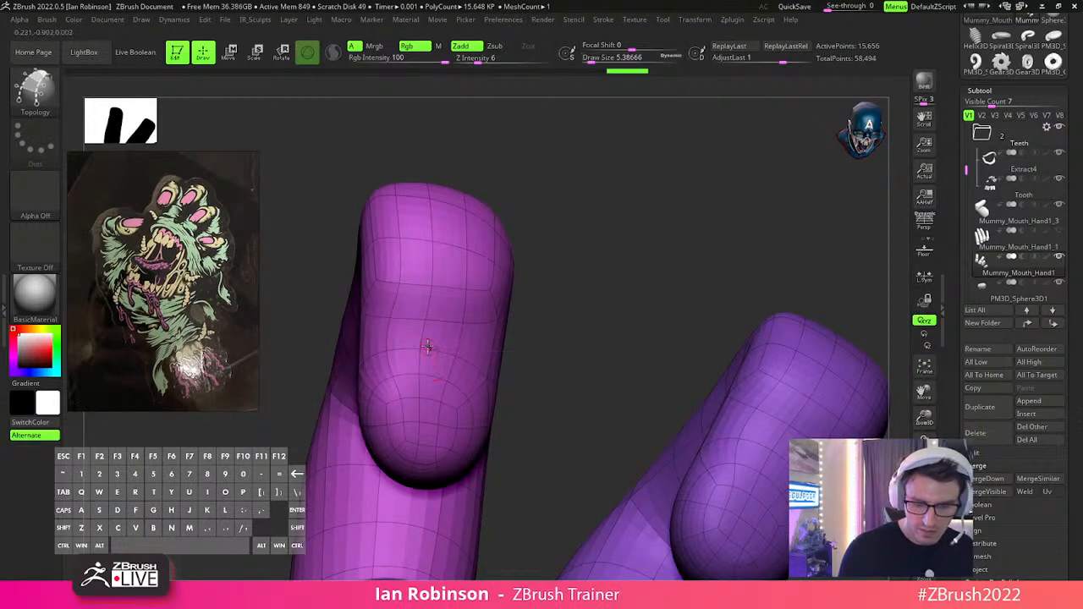
pyautogui.click(423, 457)
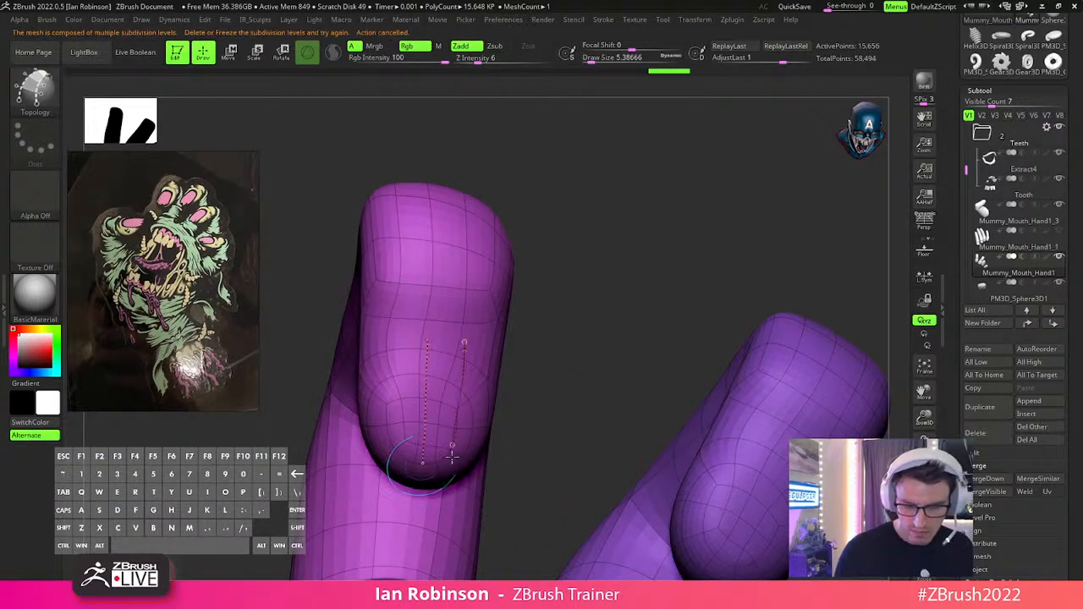
pyautogui.hotkey('ctrl', 'z')
# Try the fingers mesh at subdivision level 1 and return it to level 3.
pyautogui.click(980, 90)
pyautogui.click(984, 104)
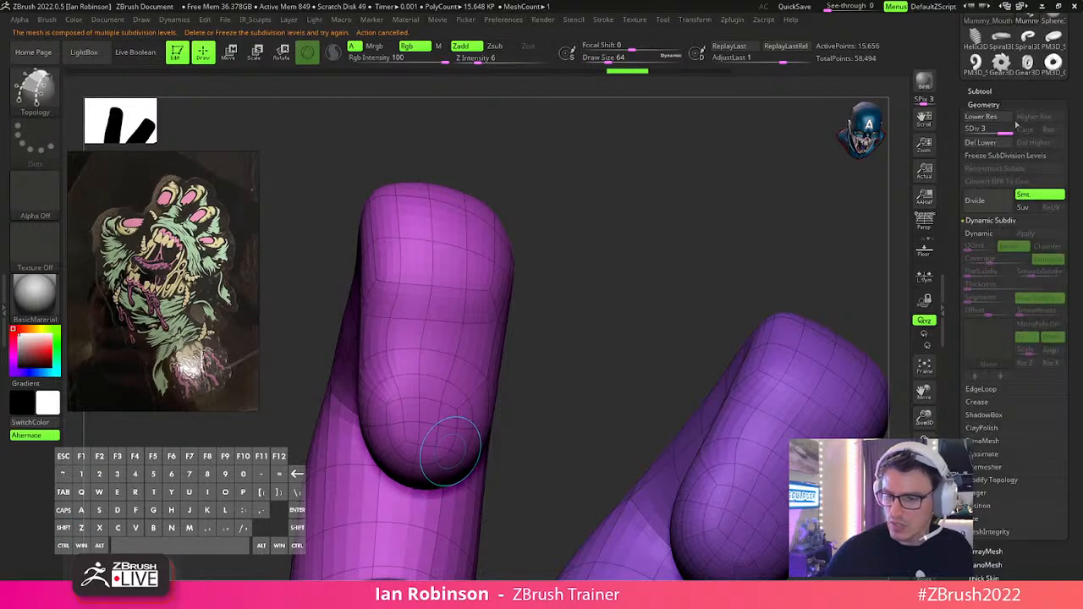
pyautogui.click(1000, 129)
pyautogui.write('1')
pyautogui.press('Return')
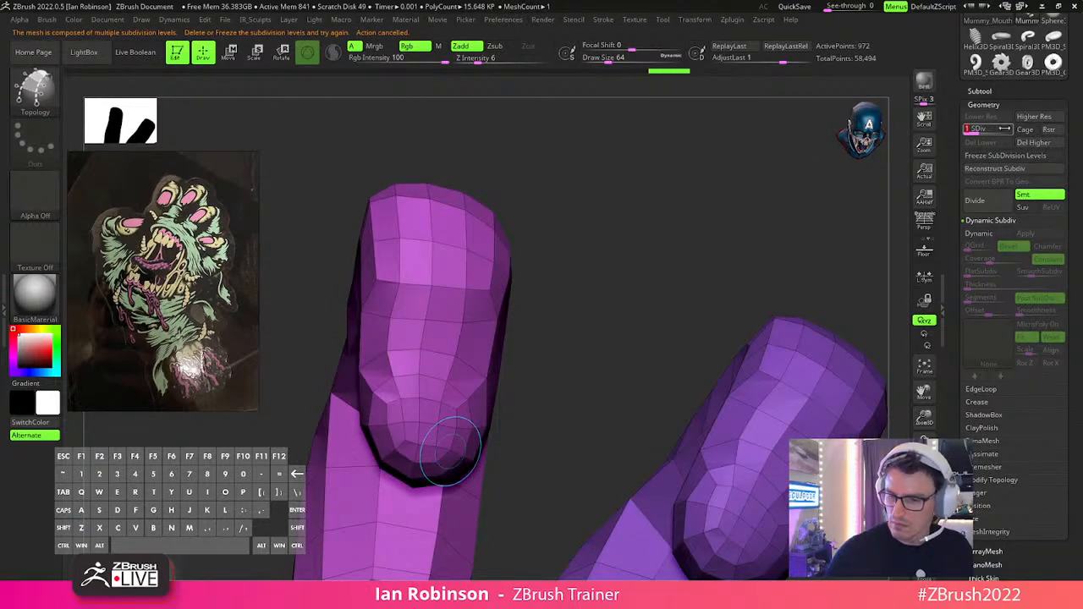
pyautogui.click(1007, 129)
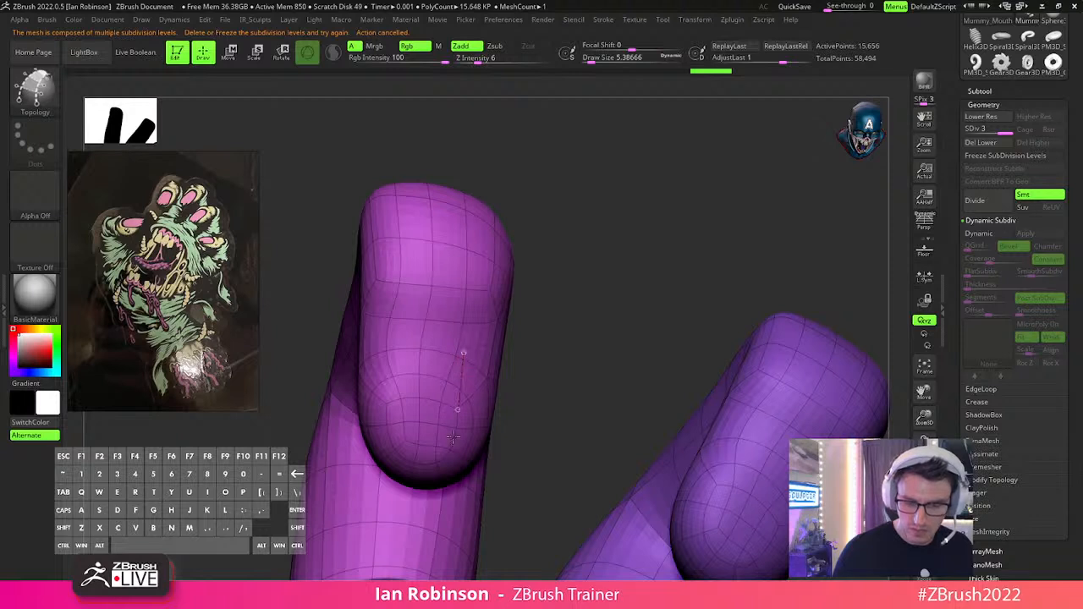
pyautogui.press('ctrl')
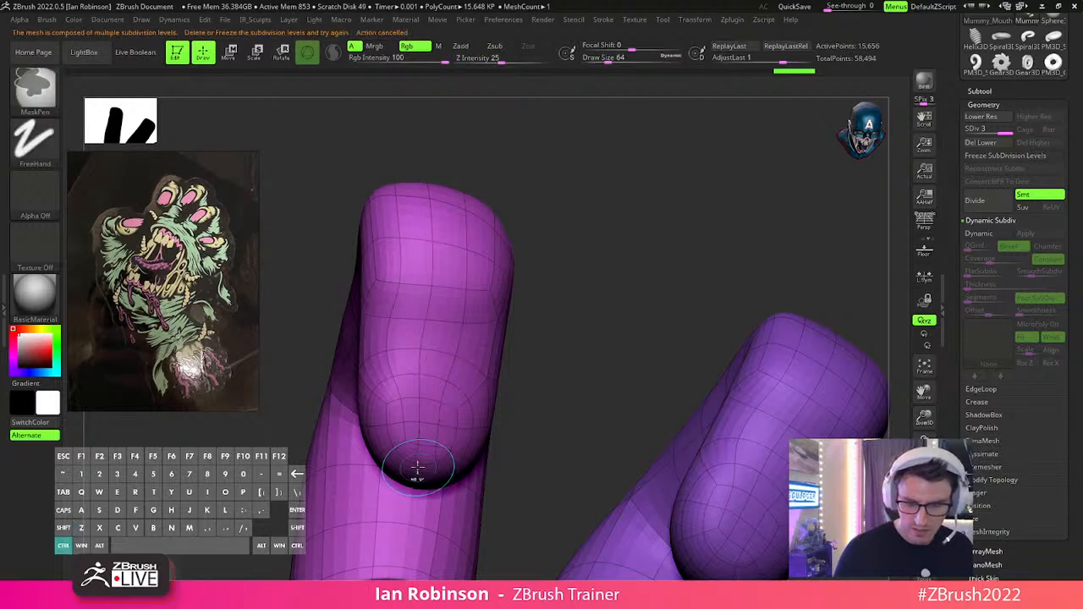
# Delete the fingers' lower subdivision levels and draw a grid of three lengthwise and three crosswise topology curves on the fingertip.
pyautogui.click(981, 142)
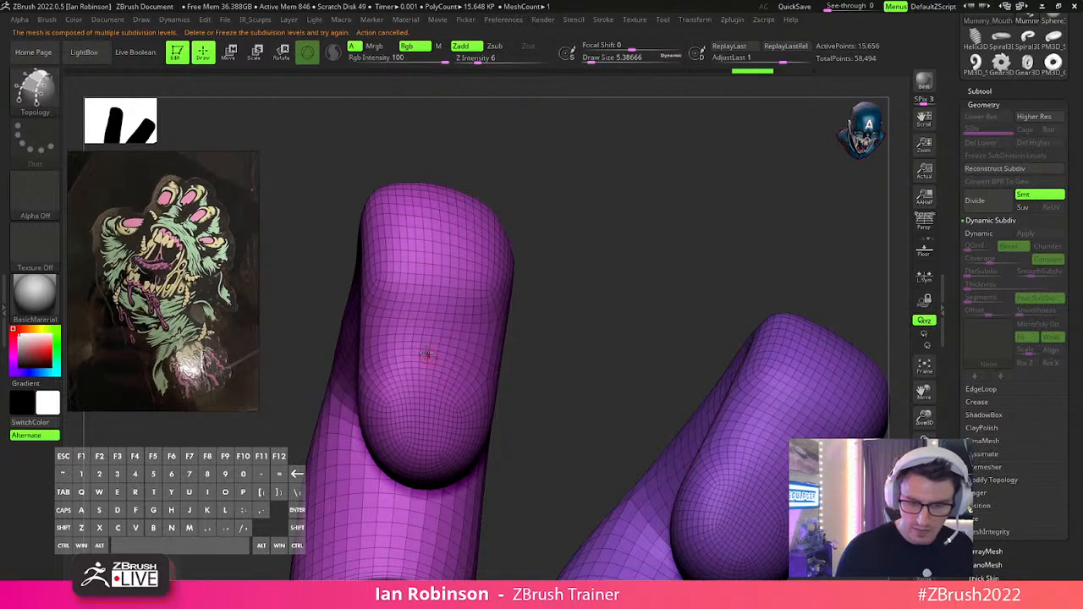
pyautogui.moveTo(422, 440)
pyautogui.mouseDown()
pyautogui.moveTo(422, 476)
pyautogui.moveTo(454, 479)
pyautogui.mouseUp()
pyautogui.moveTo(391, 440); pyautogui.dragTo(391, 474)
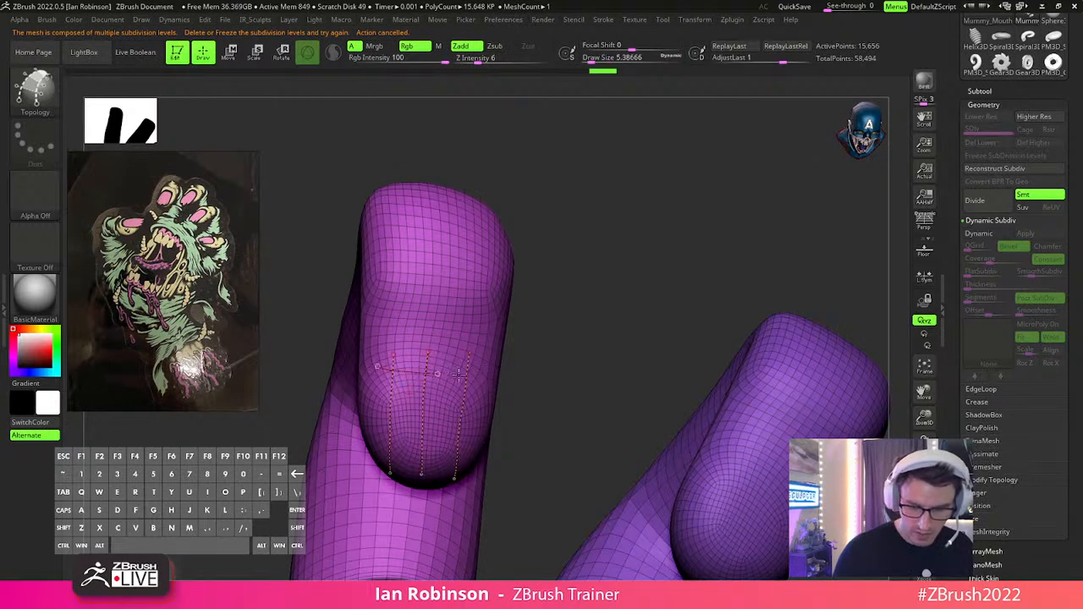
pyautogui.moveTo(377, 413); pyautogui.dragTo(478, 415)
pyautogui.moveTo(374, 447); pyautogui.dragTo(480, 455)
pyautogui.keyDown('alt'); pyautogui.click(448, 303); pyautogui.keyUp('alt')
# Set the draw size to 1 and generate a flat nail patch from the topology curves.
pyautogui.press('b')
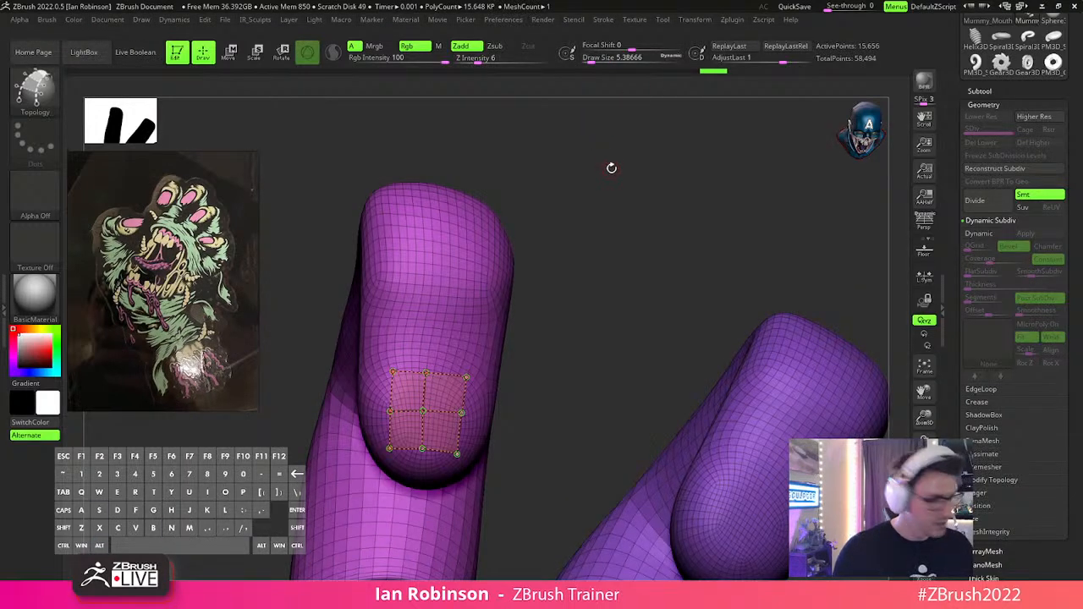
pyautogui.write('s1')
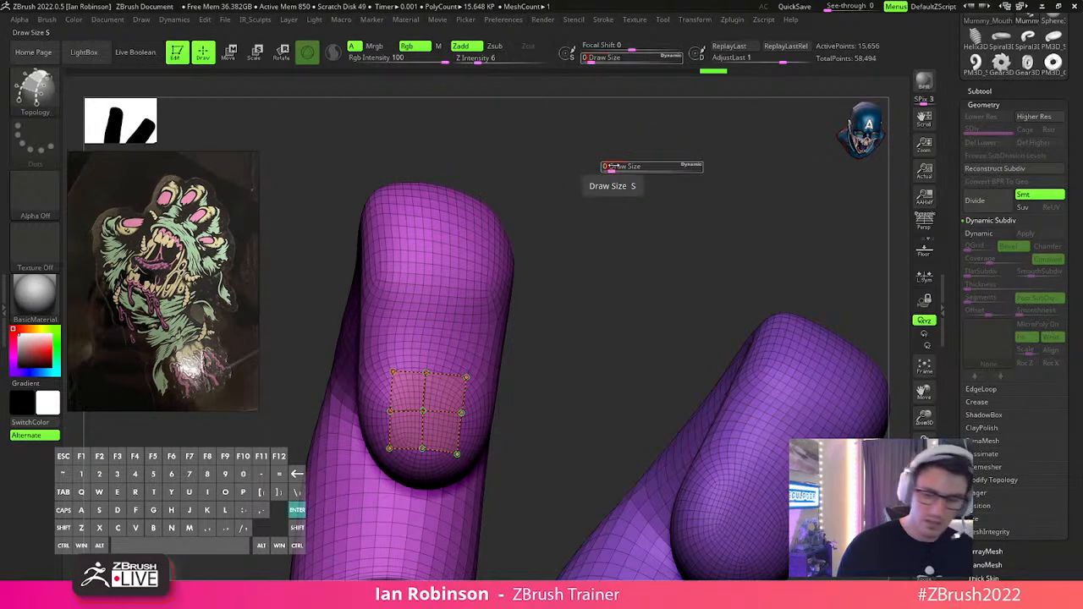
pyautogui.press('Return')
pyautogui.click(449, 379)
pyautogui.moveTo(587, 304); pyautogui.dragTo(621, 285)
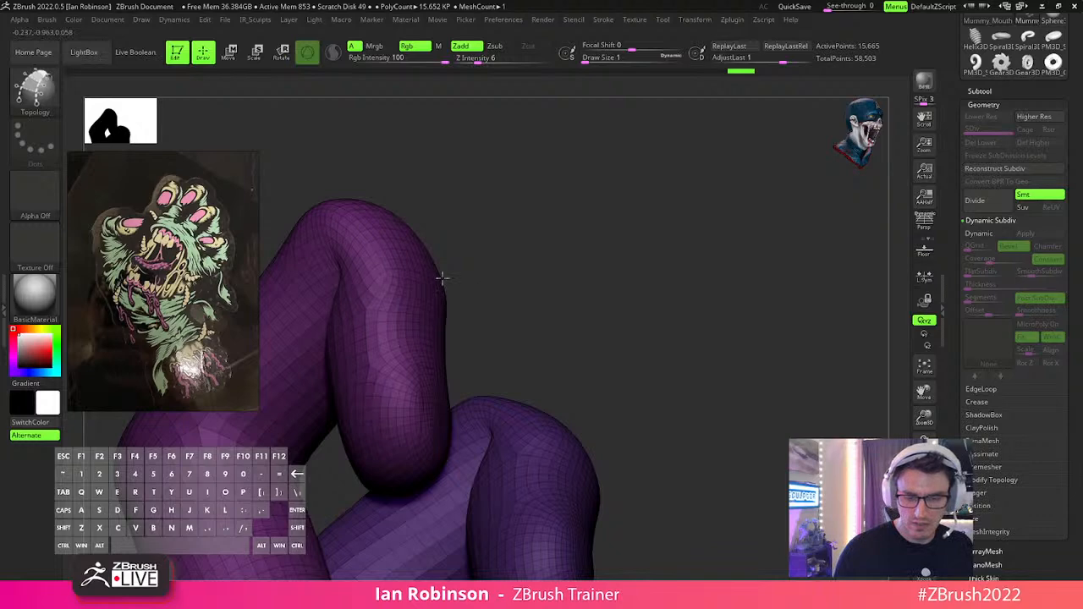
# Separate the nail patch from the fingers into its own subtool with Split Unmasked Points.
pyautogui.click(980, 90)
pyautogui.moveTo(1079, 482); pyautogui.dragTo(1079, 322)
pyautogui.click(973, 388)
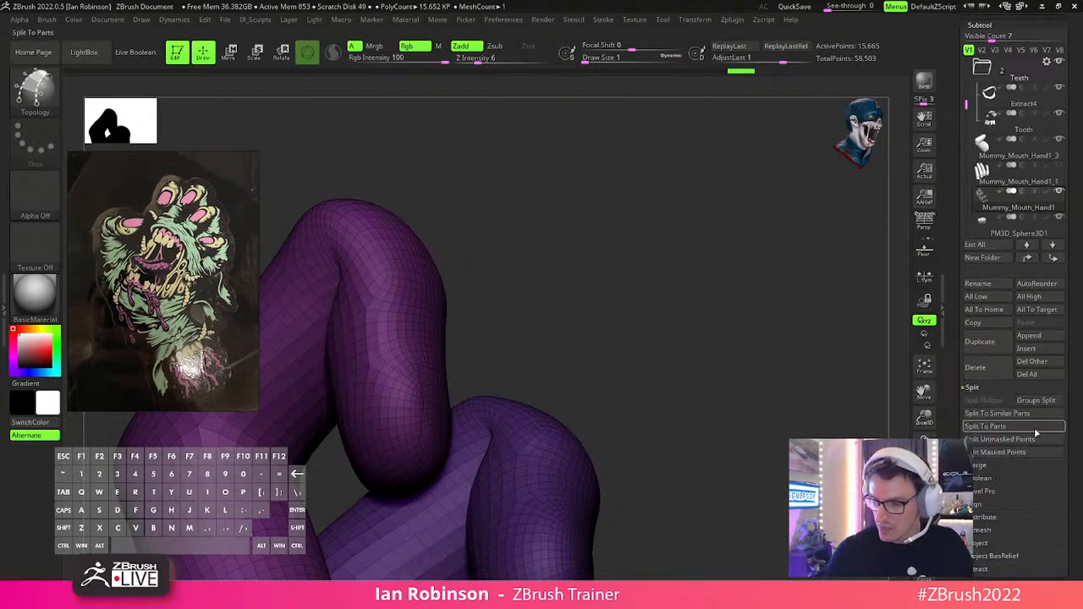
pyautogui.click(1011, 440)
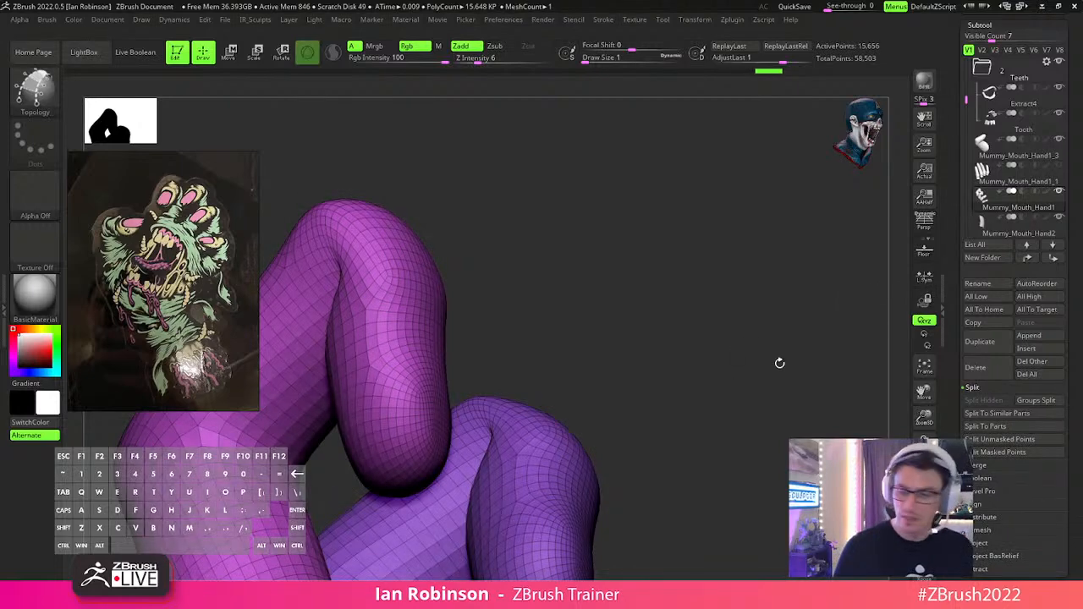
# Undo the recent changes on the fingers mesh to bring back its subdivision levels, with the polyframe shown.
pyautogui.keyDown('ctrl'); pyautogui.click(807, 387); pyautogui.keyUp('ctrl')
pyautogui.hotkey('ctrl', 'z')
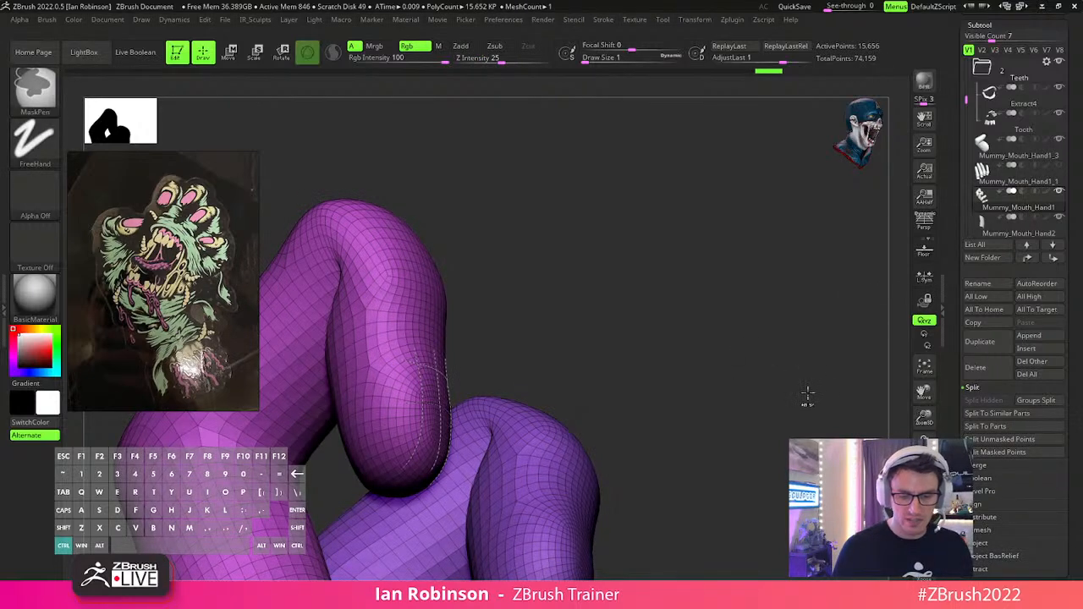
pyautogui.hotkey('ctrl', 'z')
pyautogui.hotkey('ctrl', 'z')
pyautogui.hotkey('ctrl', 'z')
pyautogui.hotkey('shift', 'f')
pyautogui.hotkey('shift', 'f')
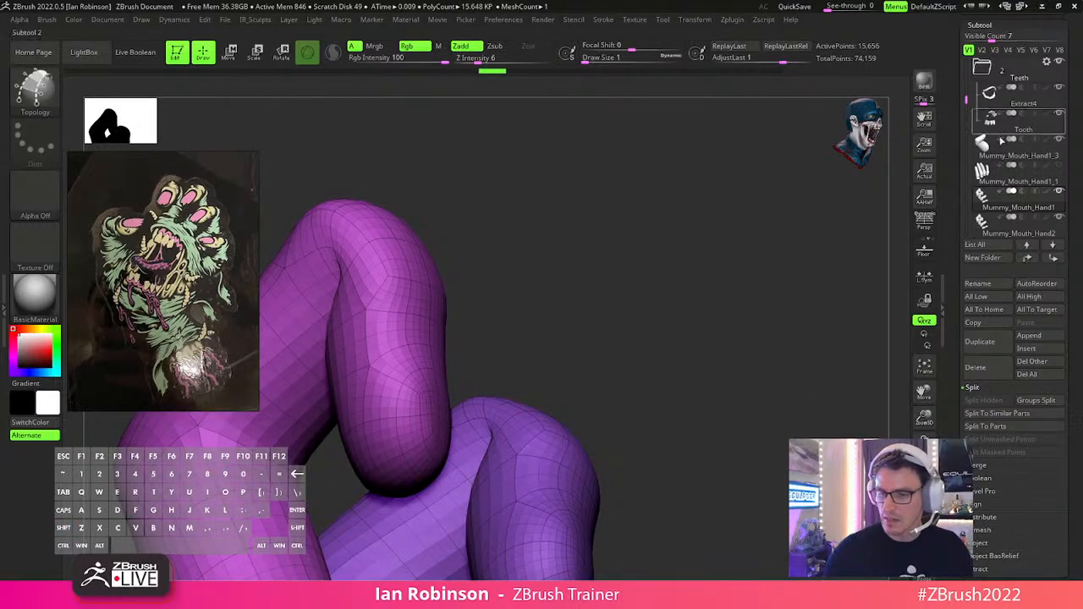
# Step through the subtools and compare the Mummy_Mouth_Hand1 and Mummy_Mouth_Hand2 finger meshes.
pyautogui.moveTo(968, 91); pyautogui.dragTo(968, 114)
pyautogui.click(987, 203)
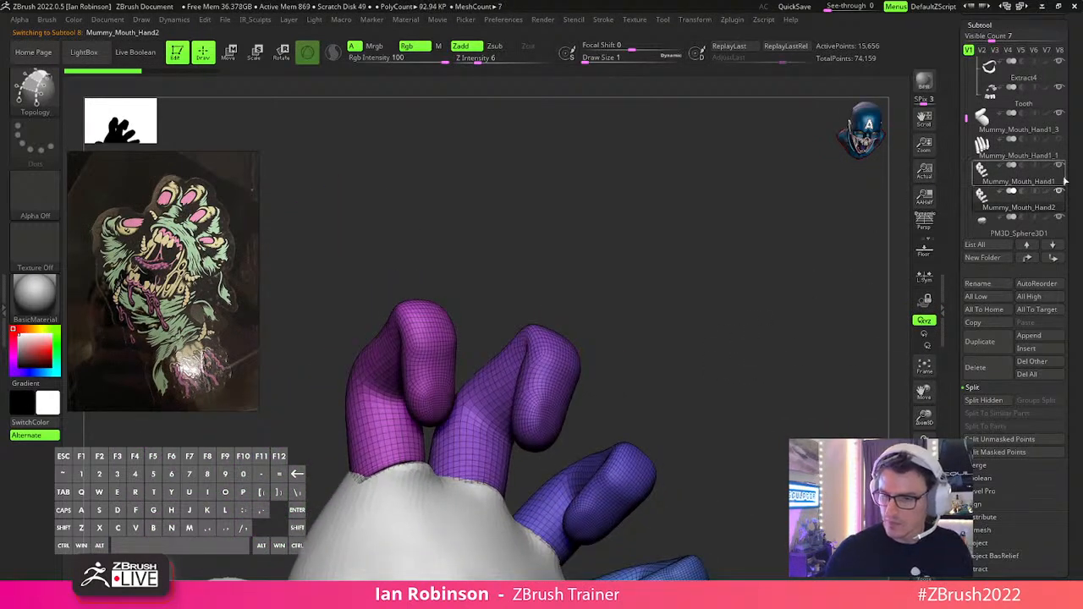
pyautogui.moveTo(967, 119); pyautogui.dragTo(968, 156)
pyautogui.click(995, 173)
pyautogui.press('shift')
pyautogui.press('f')
pyautogui.press('Up')
pyautogui.press('Up')
pyautogui.press('Up')
pyautogui.press('Up')
pyautogui.press('Up')
pyautogui.press('Up')
pyautogui.press('Up')
pyautogui.press('Up')
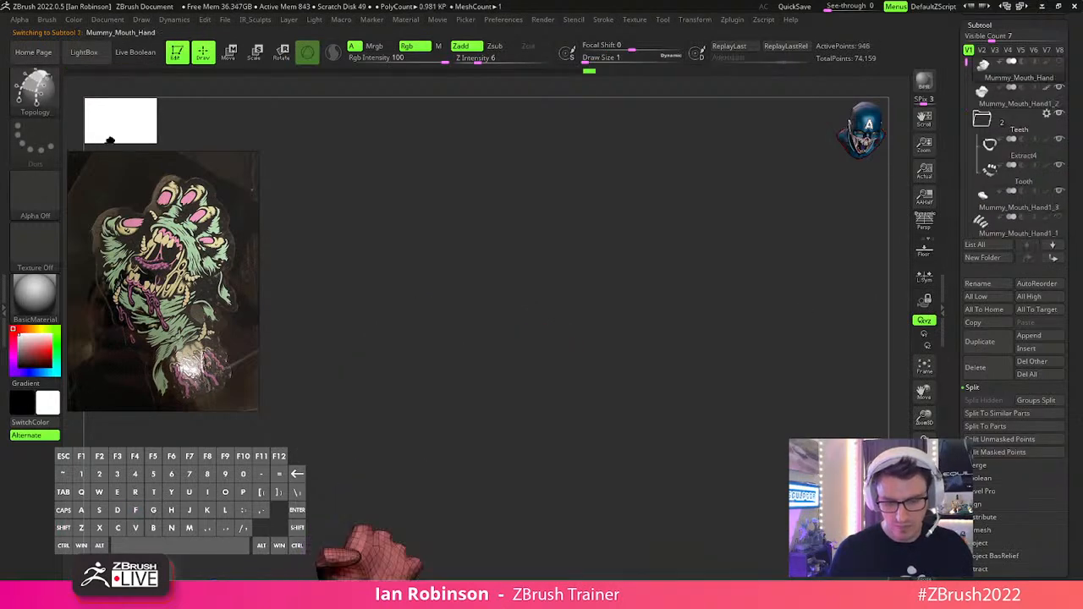
pyautogui.press('Down')
pyautogui.press('Down')
pyautogui.press('Down')
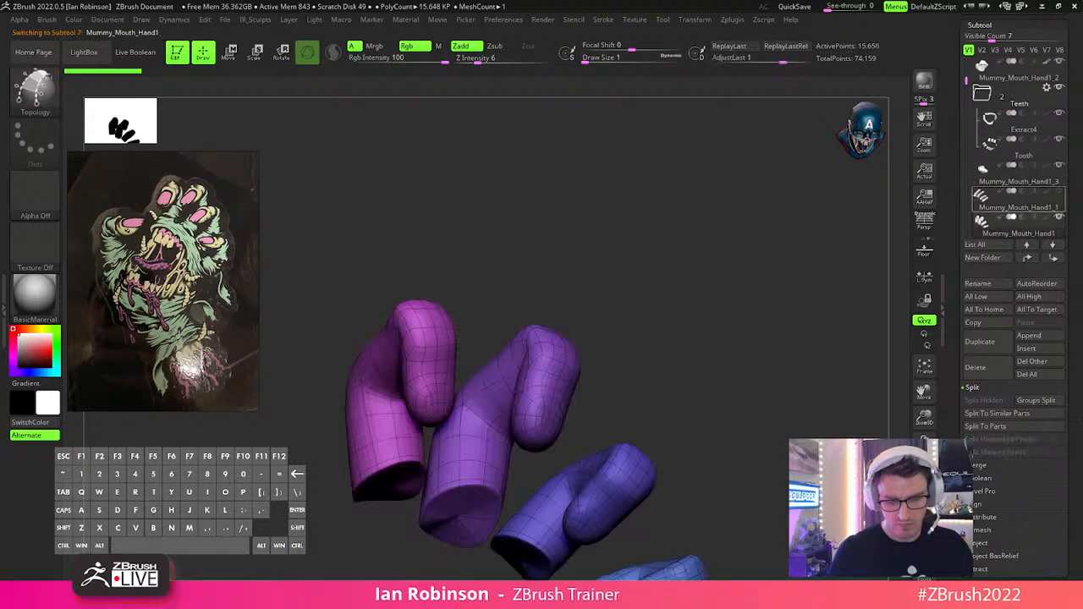
pyautogui.press('Up')
pyautogui.press('Down')
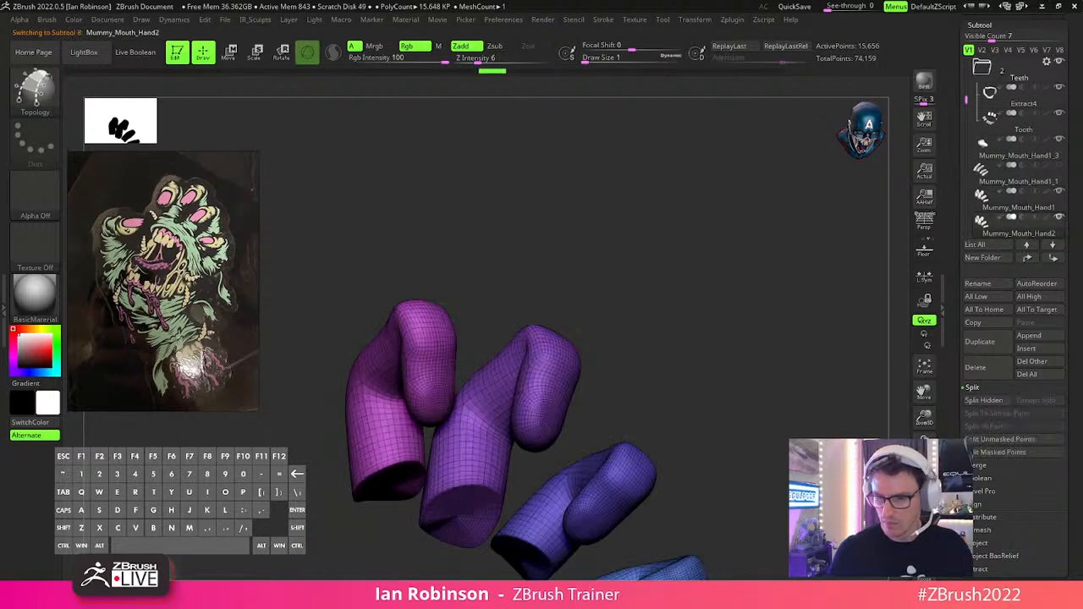
# Redo the split on Mummy_Mouth_Hand2 to restore the nail patch, and show it together with the fingers.
pyautogui.hotkey('ctrl', 'shift', 'z')
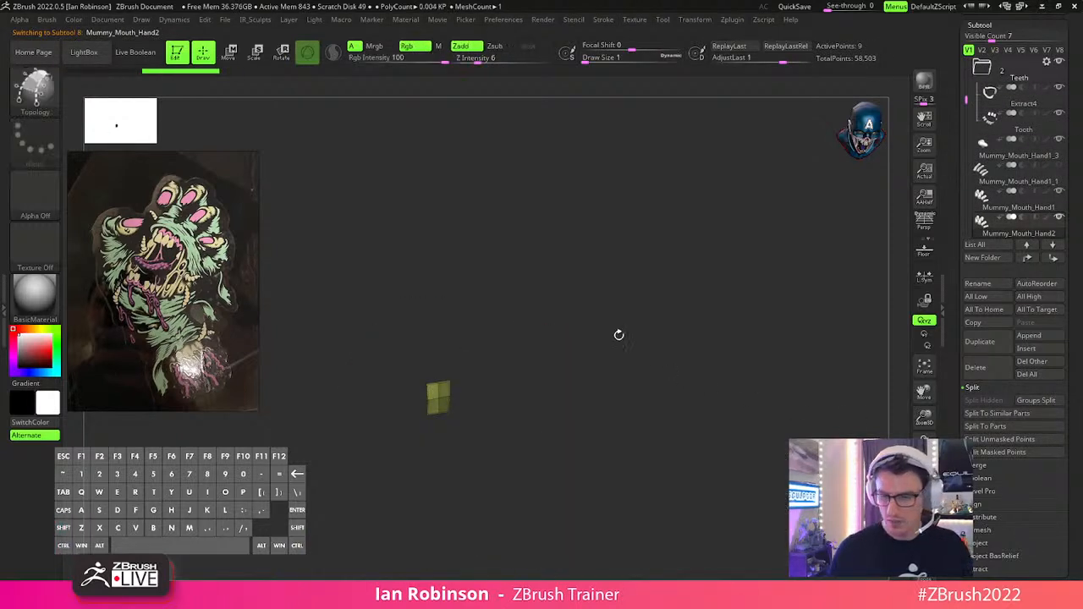
pyautogui.press('space')
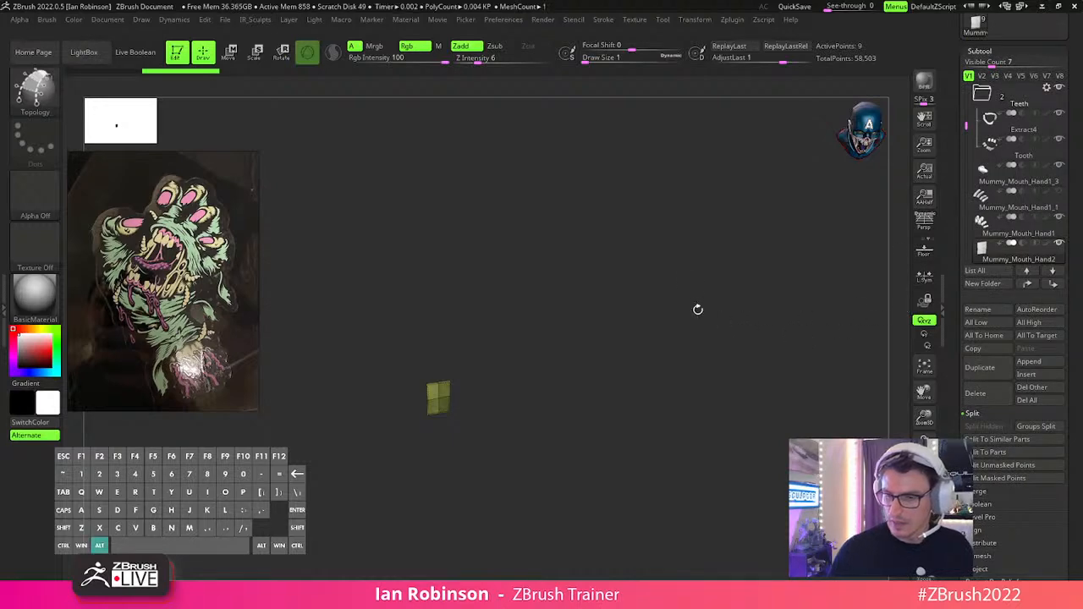
pyautogui.keyDown('alt'); pyautogui.moveTo(708, 319); pyautogui.dragTo(674, 412); pyautogui.keyUp('alt')
pyautogui.keyDown('alt'); pyautogui.moveTo(693, 338); pyautogui.dragTo(696, 426); pyautogui.keyUp('alt')
pyautogui.click(924, 547)
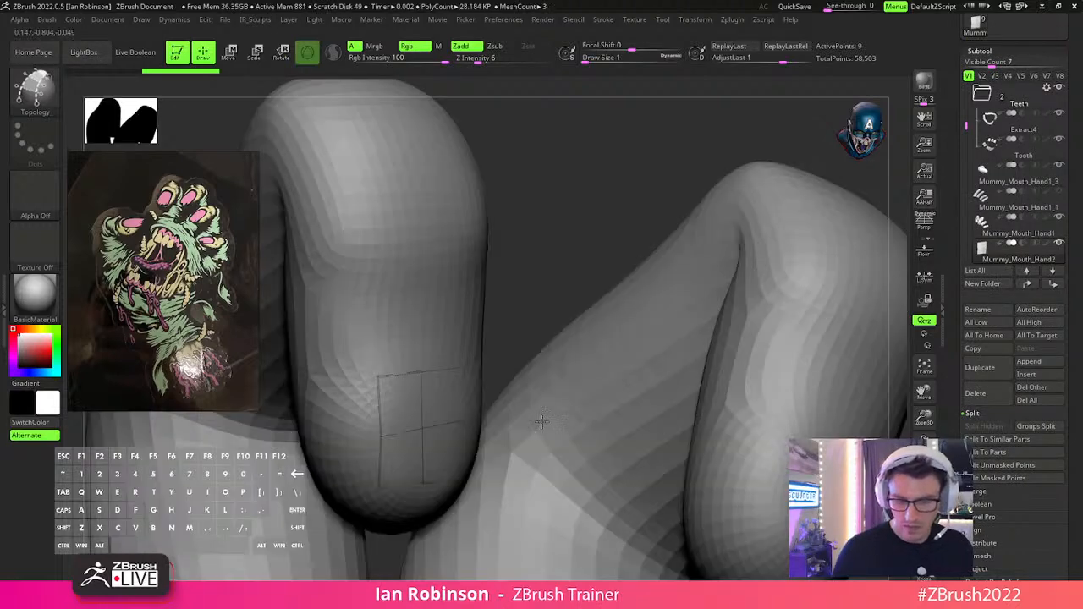
# Bring up the gizmo on the nail patch, try deleting its hidden geometry, and open its Geometry settings.
pyautogui.moveTo(584, 221); pyautogui.dragTo(636, 182)
pyautogui.press('w')
pyautogui.press('space')
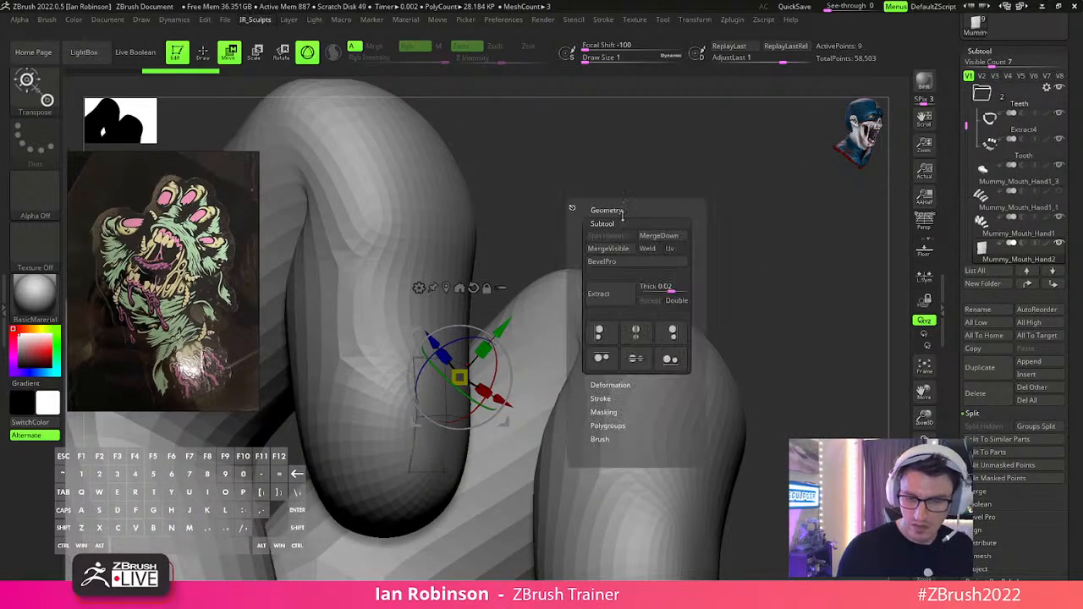
pyautogui.click(617, 214)
pyautogui.click(611, 236)
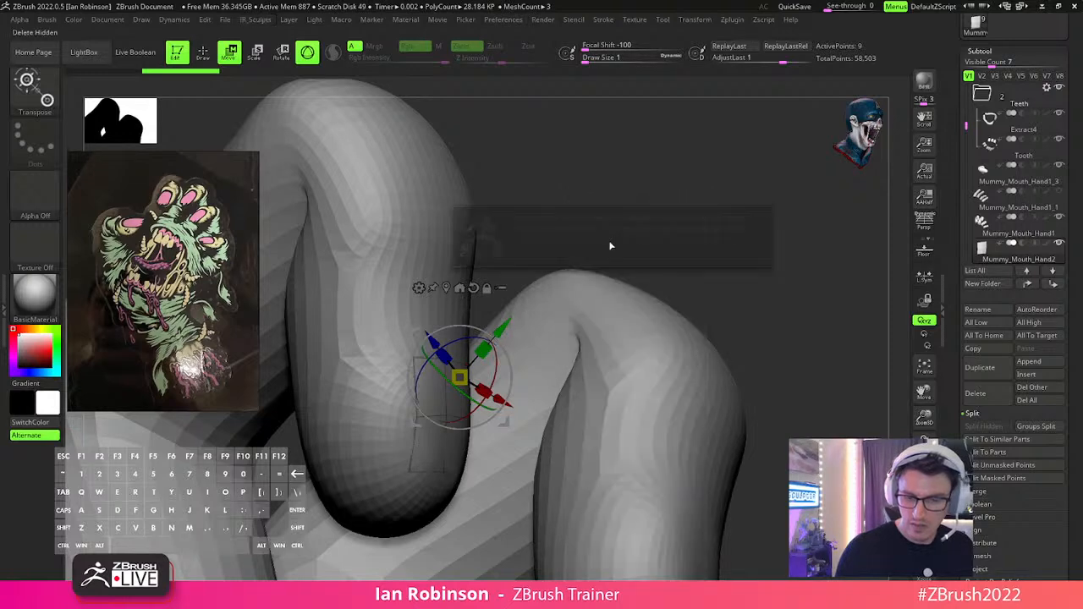
pyautogui.press('Escape')
pyautogui.click(988, 51)
pyautogui.click(988, 63)
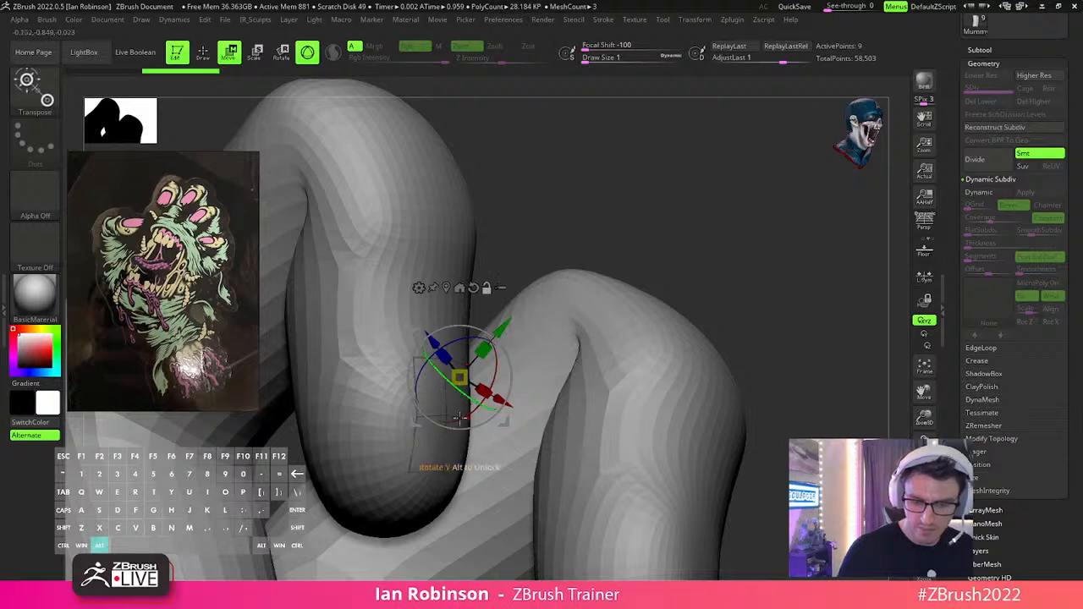
# Reselect the nail patch and shift it slightly outward from the fingertip with the gizmo.
pyautogui.keyDown('alt'); pyautogui.click(505, 405); pyautogui.keyUp('alt')
pyautogui.keyDown('alt'); pyautogui.click(718, 307); pyautogui.keyUp('alt')
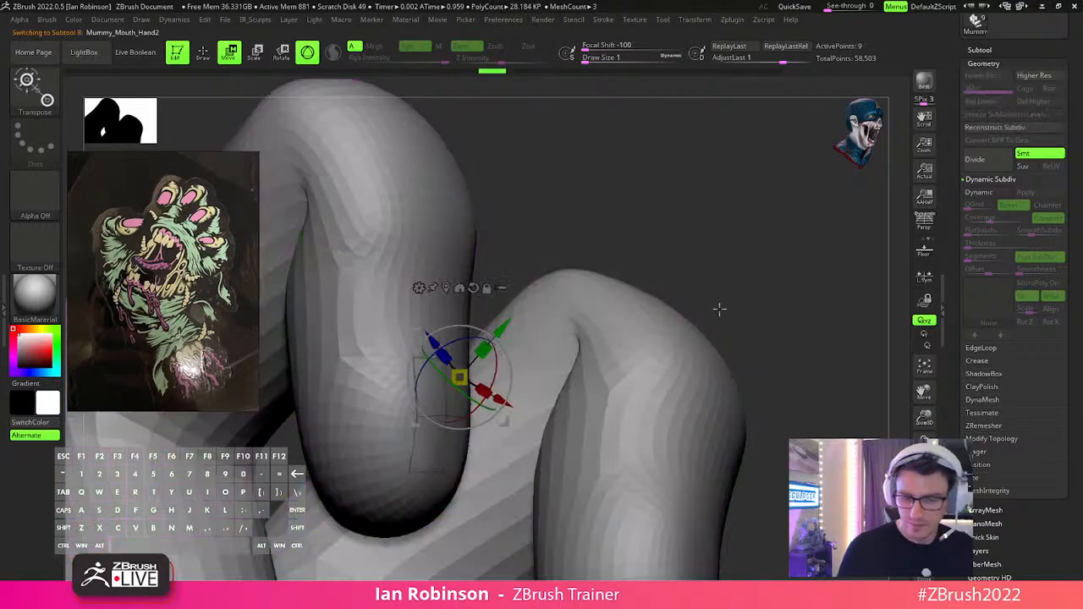
pyautogui.moveTo(508, 421); pyautogui.dragTo(516, 419)
pyautogui.press('q')
pyautogui.press('w')
pyautogui.click(496, 285)
pyautogui.press('q')
# Pull the centre and lower-edge points of the nail patch with the Move brush at about 18.5 draw size to even it out.
pyautogui.moveTo(762, 288)
pyautogui.mouseDown()
pyautogui.moveTo(608, 343)
pyautogui.moveTo(648, 287)
pyautogui.moveTo(593, 357)
pyautogui.mouseUp()
pyautogui.press('s')
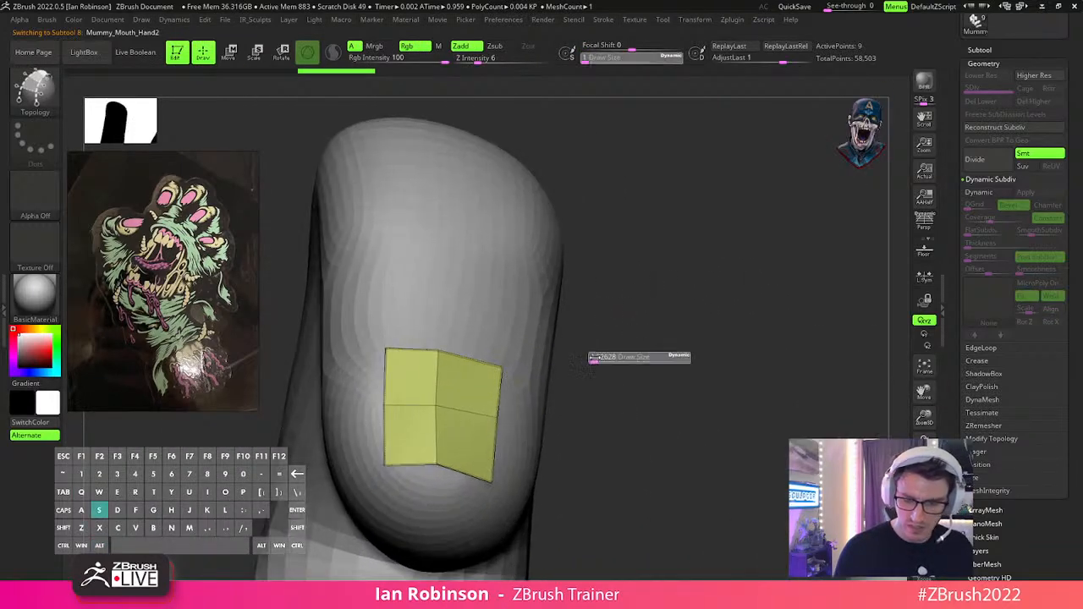
pyautogui.press('b')
pyautogui.press('m')
pyautogui.press('v')
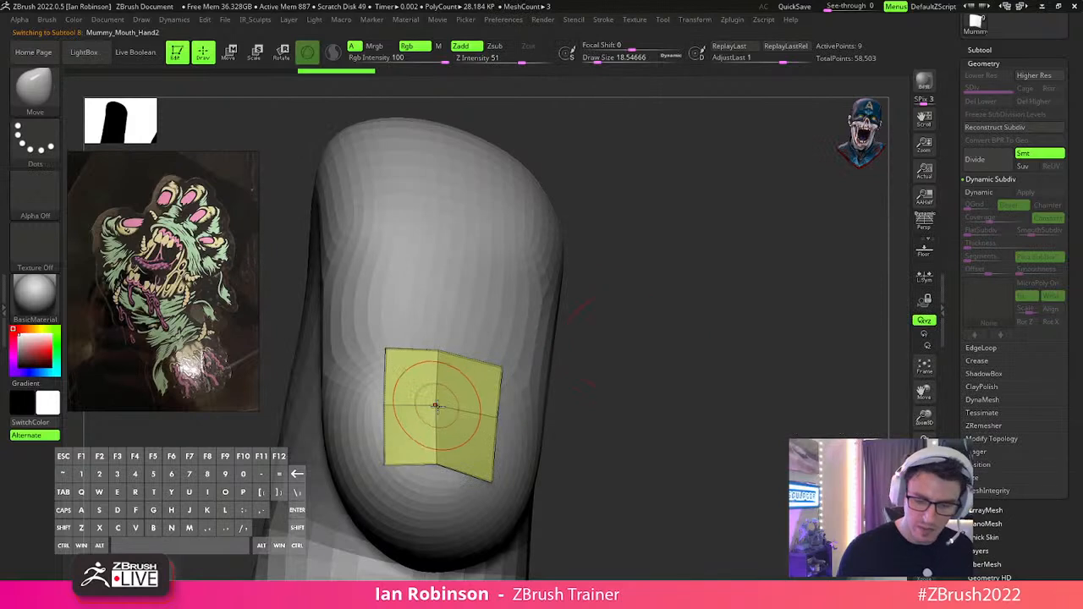
pyautogui.moveTo(445, 408); pyautogui.dragTo(449, 408)
pyautogui.moveTo(435, 464); pyautogui.dragTo(437, 483)
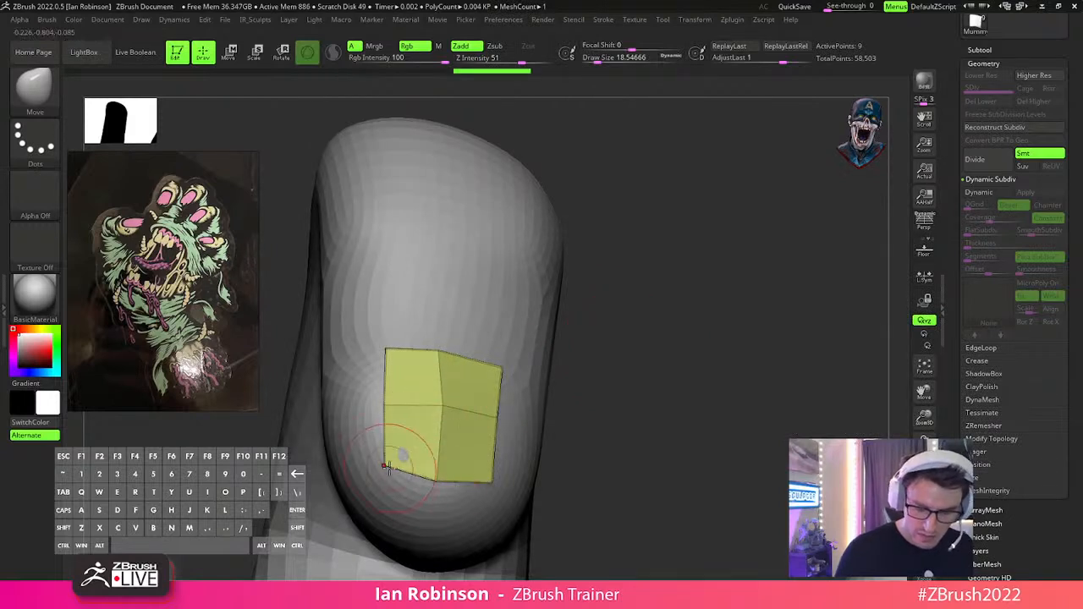
pyautogui.moveTo(454, 350); pyautogui.dragTo(455, 351)
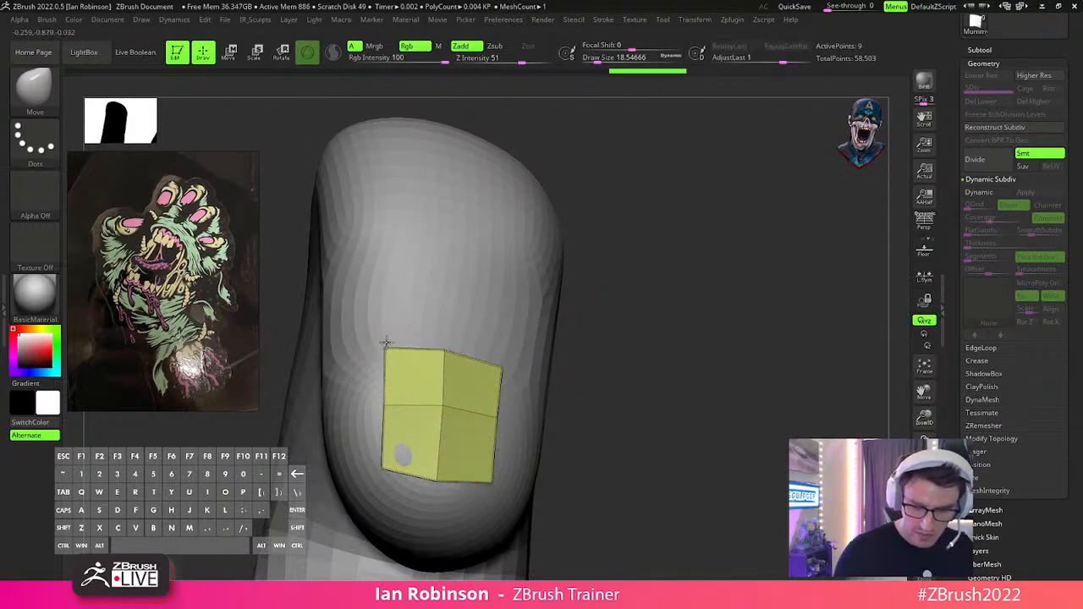
# Inset the whole nail patch with ZModeler, using Inset on Polygroup All, to form a border around its centre.
pyautogui.press('b')
pyautogui.press('z')
pyautogui.press('m')
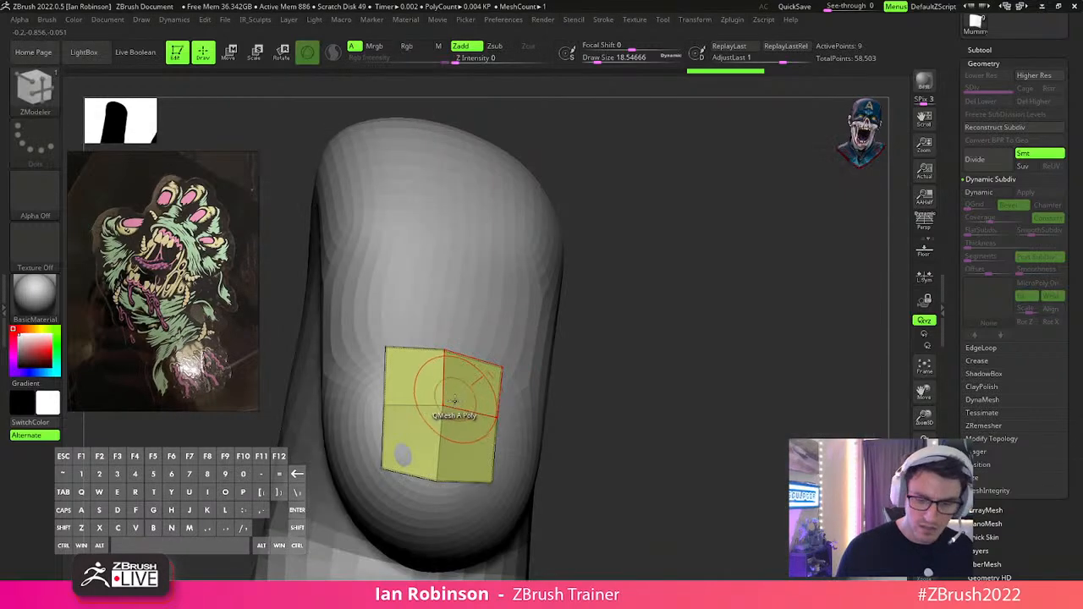
pyautogui.press('space')
pyautogui.click(423, 187)
pyautogui.click(550, 309)
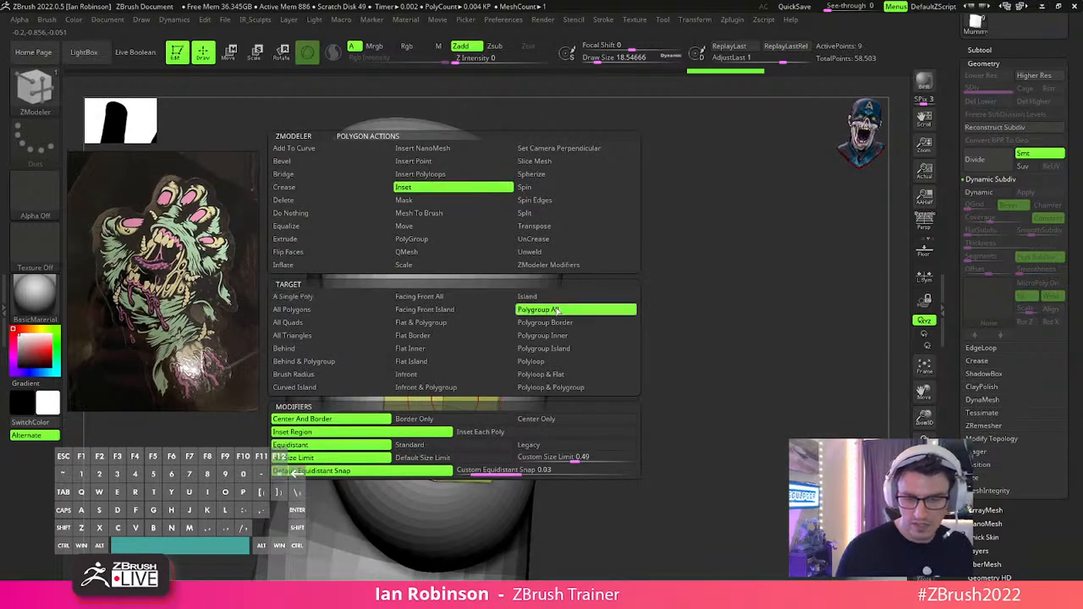
pyautogui.moveTo(479, 382); pyautogui.dragTo(471, 399)
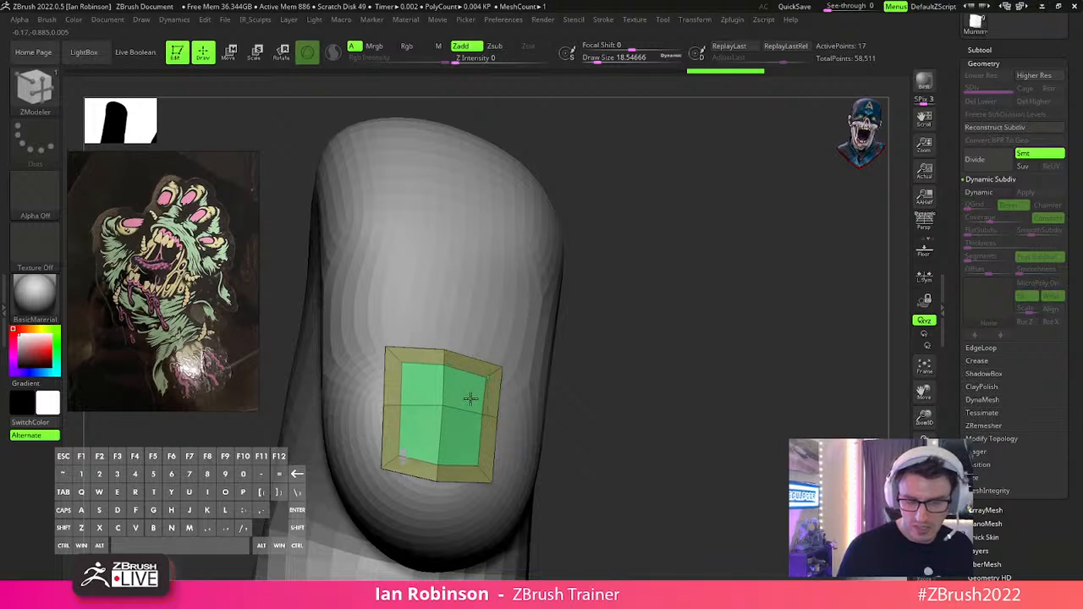
# Reorient the gizmo on the inset nail patch and angle the patch to follow the curled fingertip.
pyautogui.moveTo(691, 350); pyautogui.dragTo(641, 312)
pyautogui.press('w')
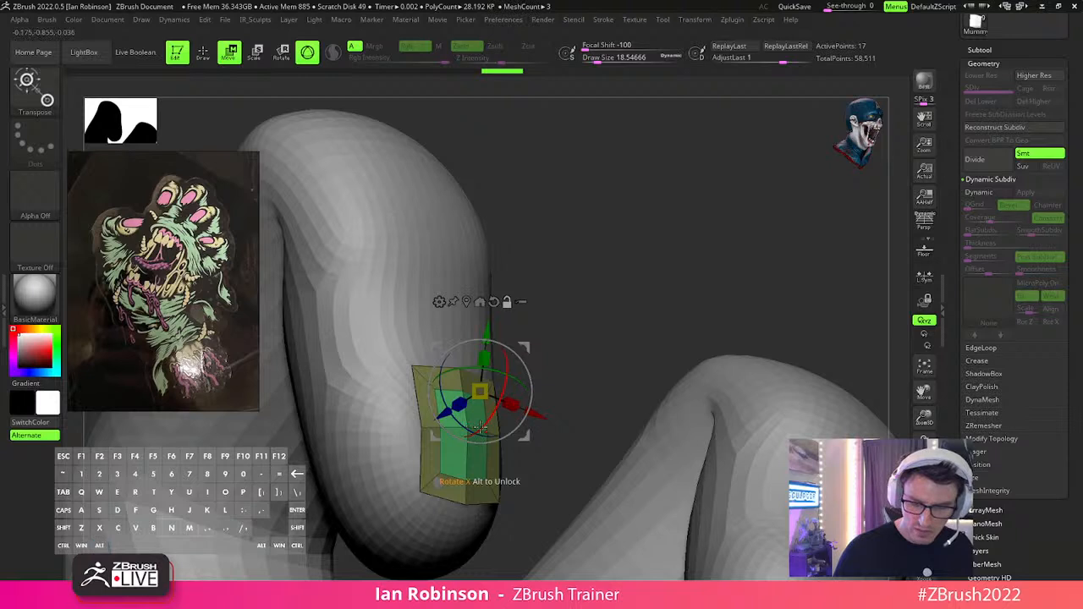
pyautogui.keyDown('alt'); pyautogui.moveTo(474, 435); pyautogui.dragTo(506, 458); pyautogui.keyUp('alt')
pyautogui.moveTo(457, 381); pyautogui.dragTo(472, 351)
pyautogui.press('b')
pyautogui.press('z')
pyautogui.press('m')
# Shift the nail patch slightly sideways to centre it on the fingertip with the gizmo, using the unlocked axis handles.
pyautogui.moveTo(533, 322)
pyautogui.mouseDown()
pyautogui.moveTo(593, 288)
pyautogui.moveTo(622, 311)
pyautogui.moveTo(635, 294)
pyautogui.mouseUp()
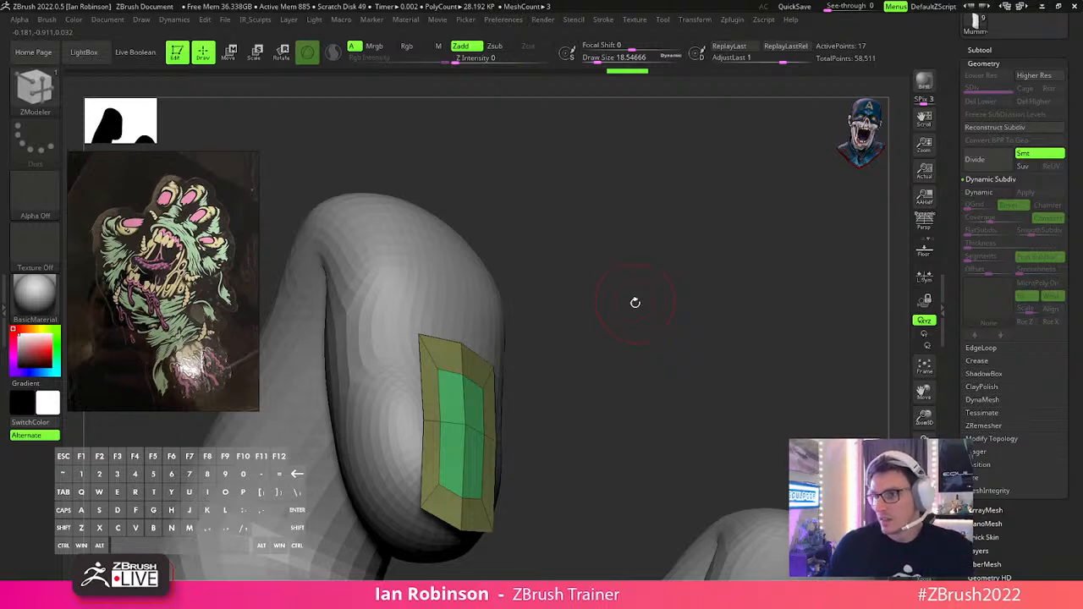
pyautogui.moveTo(641, 253); pyautogui.dragTo(705, 314)
pyautogui.press('w')
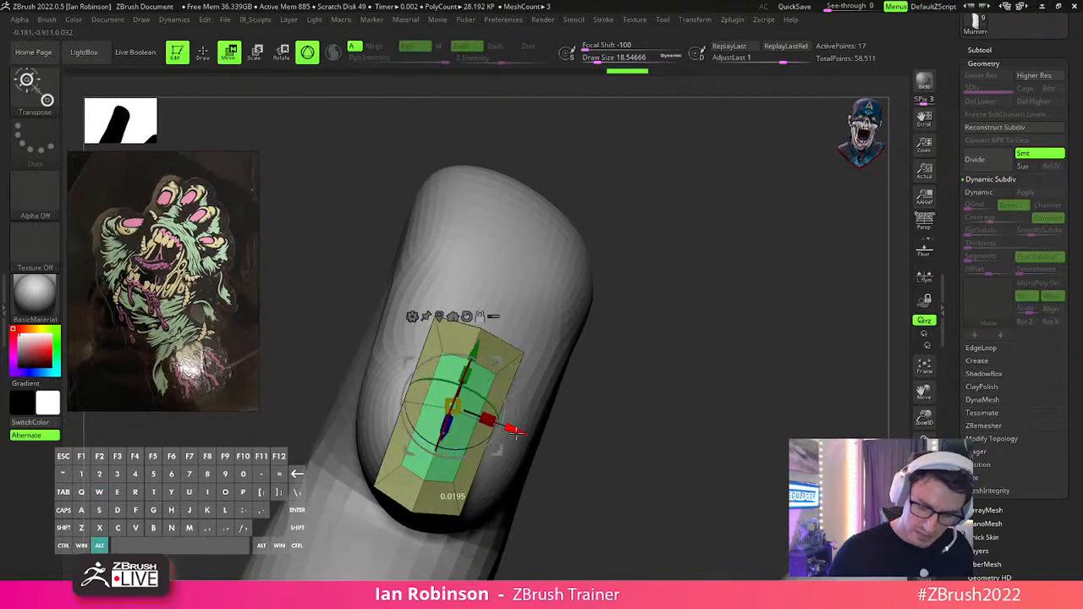
pyautogui.press('q')
pyautogui.moveTo(624, 381)
pyautogui.mouseDown()
pyautogui.moveTo(707, 298)
pyautogui.moveTo(709, 322)
pyautogui.moveTo(682, 378)
pyautogui.mouseUp()
pyautogui.moveTo(536, 392); pyautogui.dragTo(544, 370)
pyautogui.moveTo(545, 371)
pyautogui.keyDown('ctrl'); pyautogui.mouseDown(button='right')
pyautogui.moveTo(538, 392)
pyautogui.moveTo(526, 369)
pyautogui.mouseUp(button='right'); pyautogui.keyUp('ctrl')
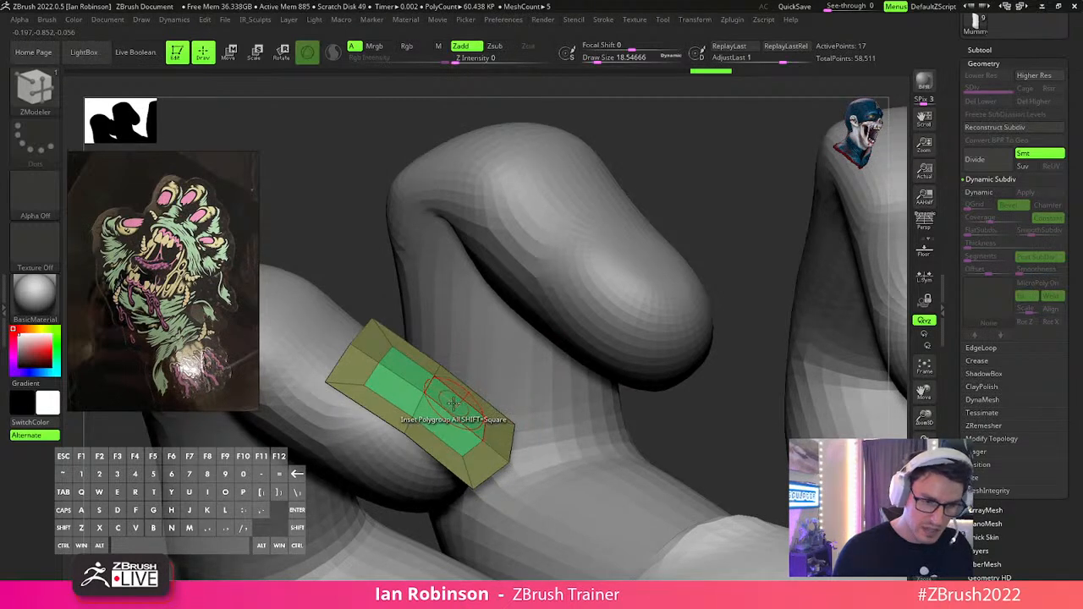
# Extrude the complete nail patch outward with a ZModeler polygon action to give the nail thickness.
pyautogui.press('space')
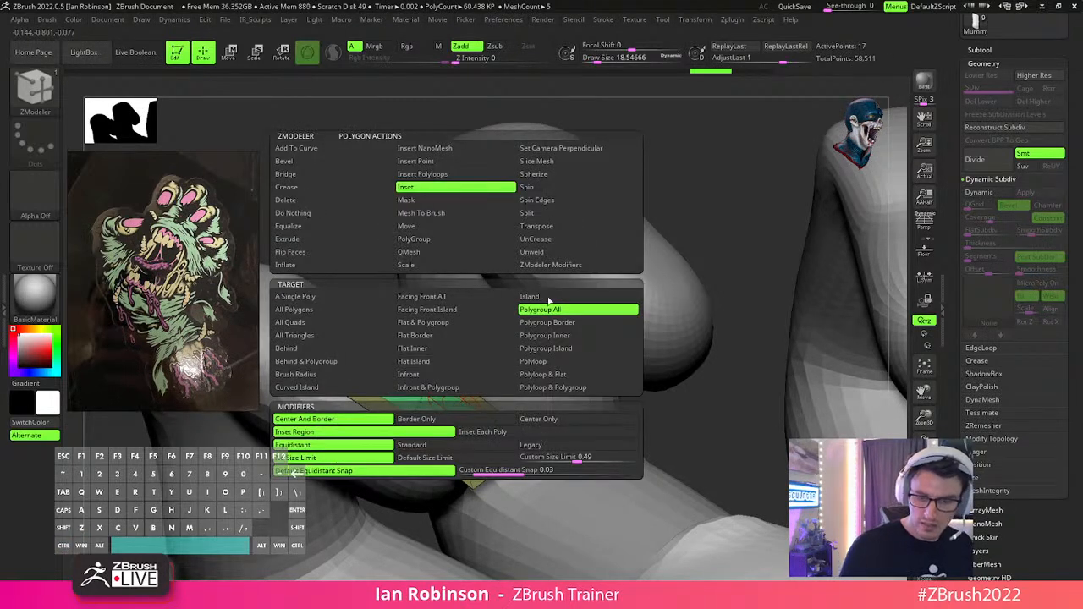
pyautogui.click(439, 240)
pyautogui.click(578, 310)
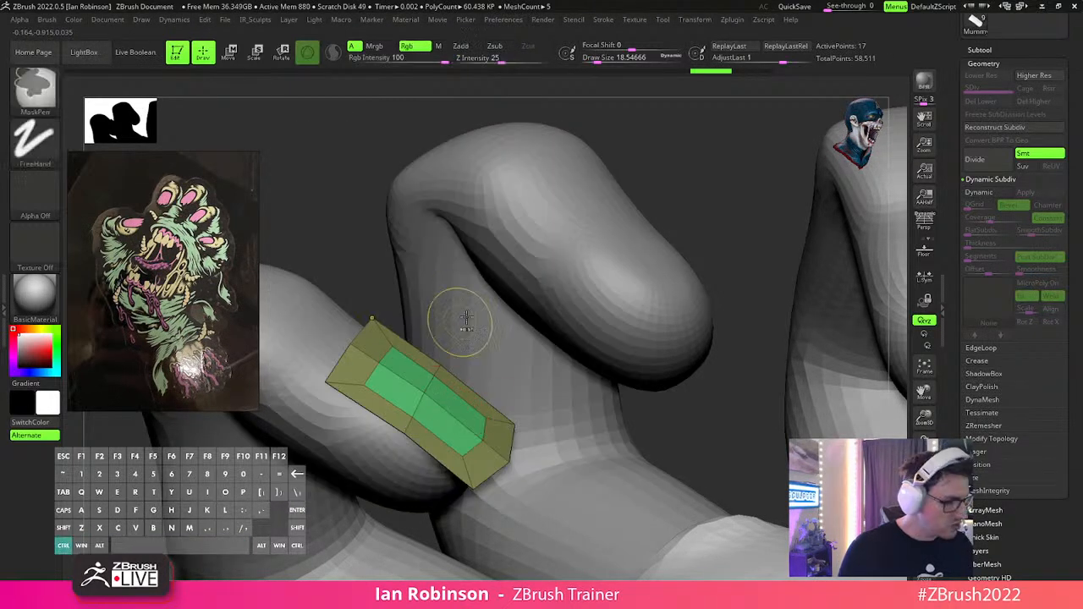
pyautogui.moveTo(466, 375); pyautogui.dragTo(470, 397, button='right')
pyautogui.moveTo(470, 398); pyautogui.dragTo(482, 391)
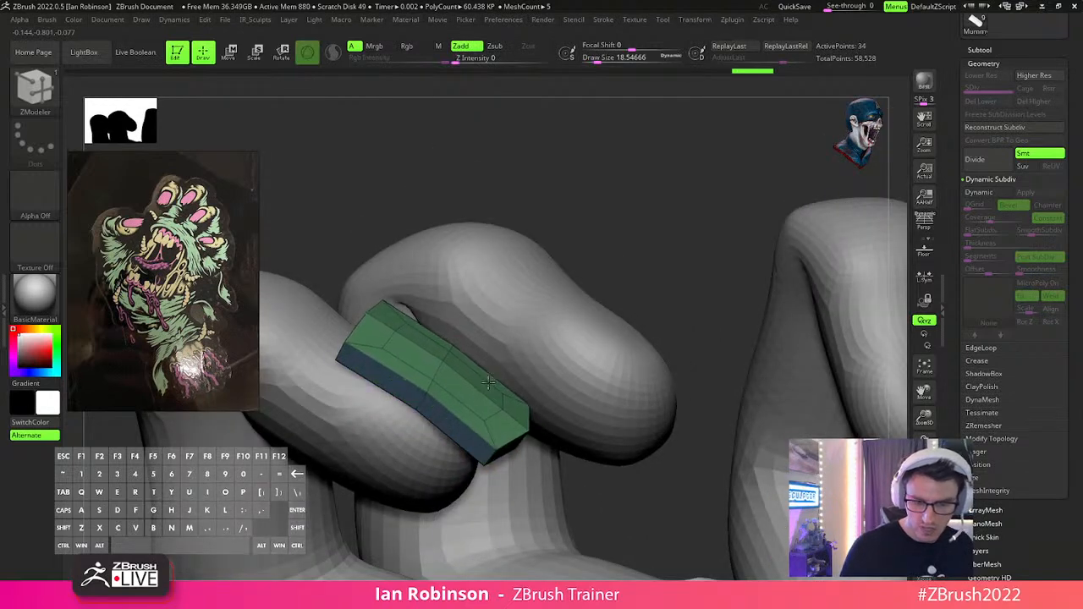
# Push the thickened nail back toward the fingertip along its depth axis with the gizmo.
pyautogui.press('w')
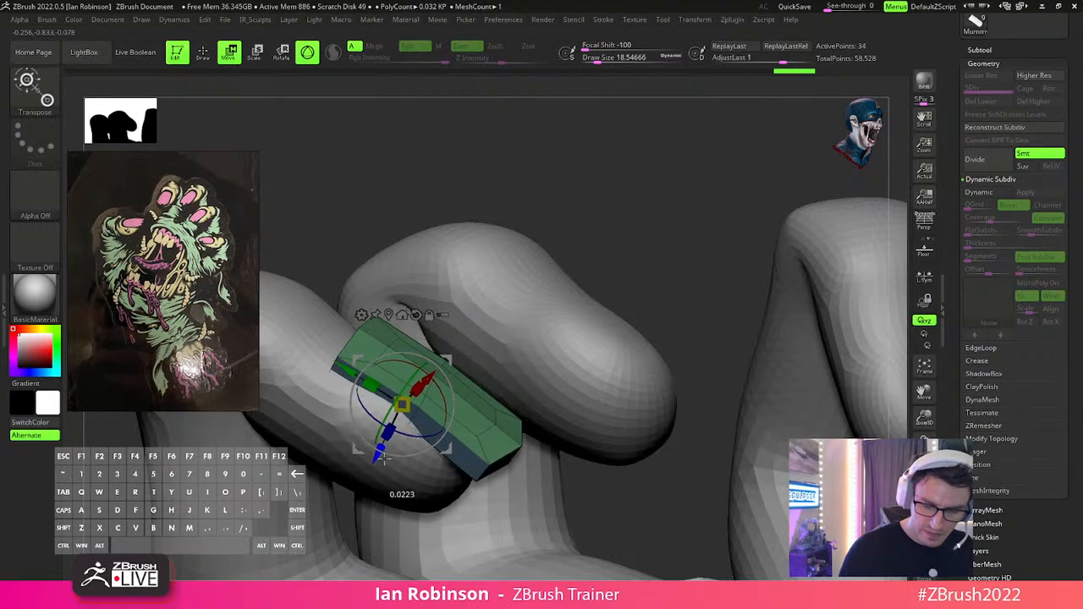
pyautogui.moveTo(499, 279); pyautogui.dragTo(490, 354)
pyautogui.press('q')
pyautogui.moveTo(539, 327)
pyautogui.mouseDown()
pyautogui.moveTo(532, 315)
pyautogui.moveTo(701, 435)
pyautogui.mouseUp()
# Isolate the nail block, mask part of it, and adjust the unmasked part with the gizmo.
pyautogui.moveTo(505, 425)
pyautogui.mouseDown()
pyautogui.moveTo(431, 447)
pyautogui.moveTo(399, 500)
pyautogui.mouseUp()
pyautogui.press('ctrl')
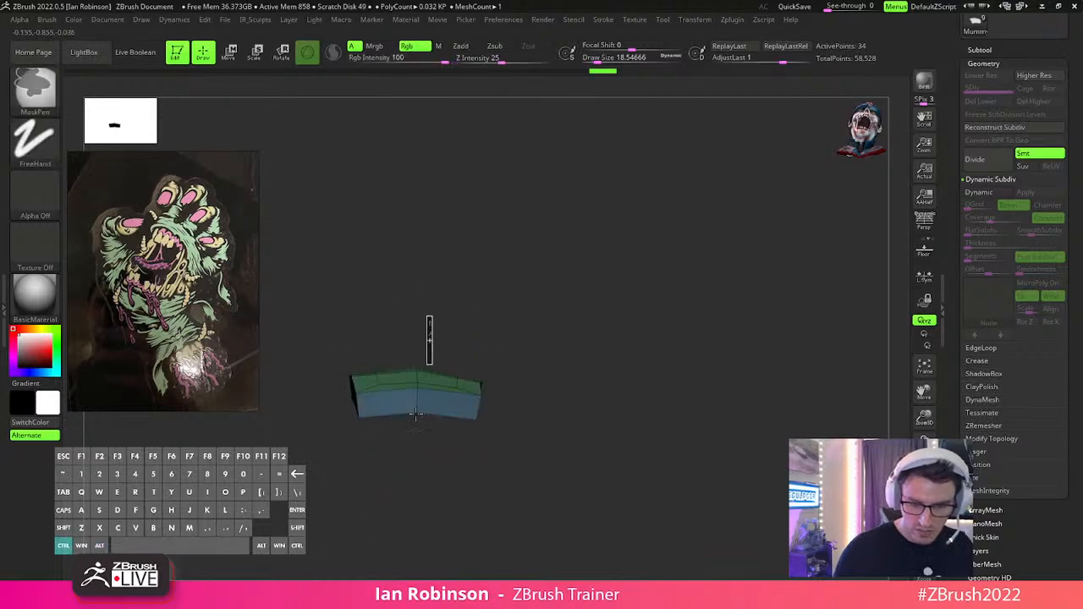
pyautogui.press('w')
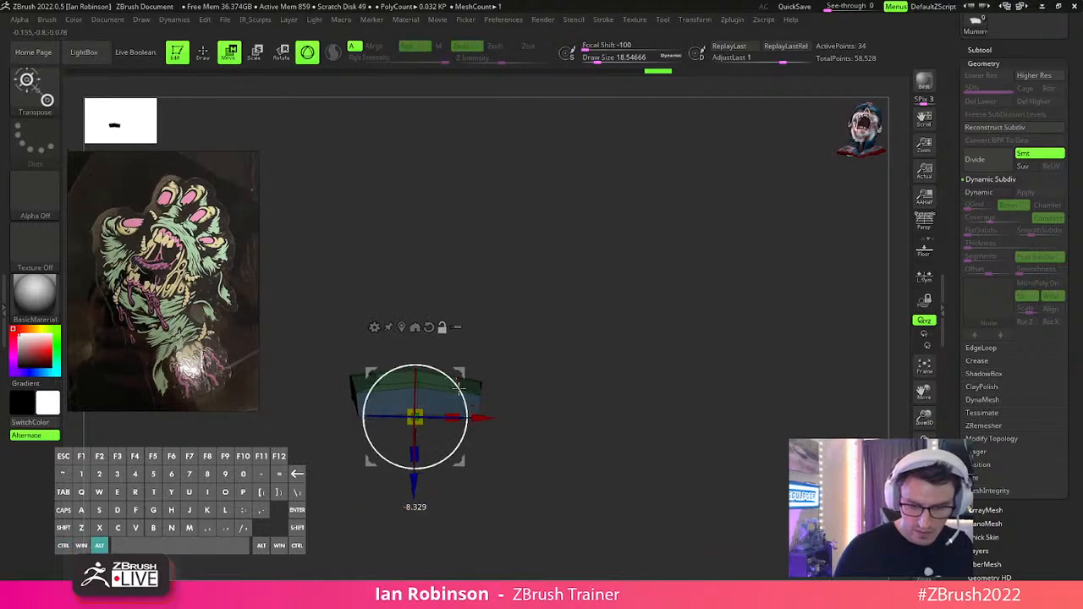
pyautogui.moveTo(416, 474); pyautogui.dragTo(414, 480)
pyautogui.press('q')
# Preview the nail with Dynamic Subdivision and polyframe toggled, and return to the unsmoothed mesh.
pyautogui.press('b')
pyautogui.press('z')
pyautogui.press('m')
pyautogui.moveTo(571, 367)
pyautogui.mouseDown()
pyautogui.moveTo(631, 339)
pyautogui.moveTo(629, 363)
pyautogui.moveTo(631, 321)
pyautogui.mouseUp()
pyautogui.press('d')
pyautogui.hotkey('shift', 'f')
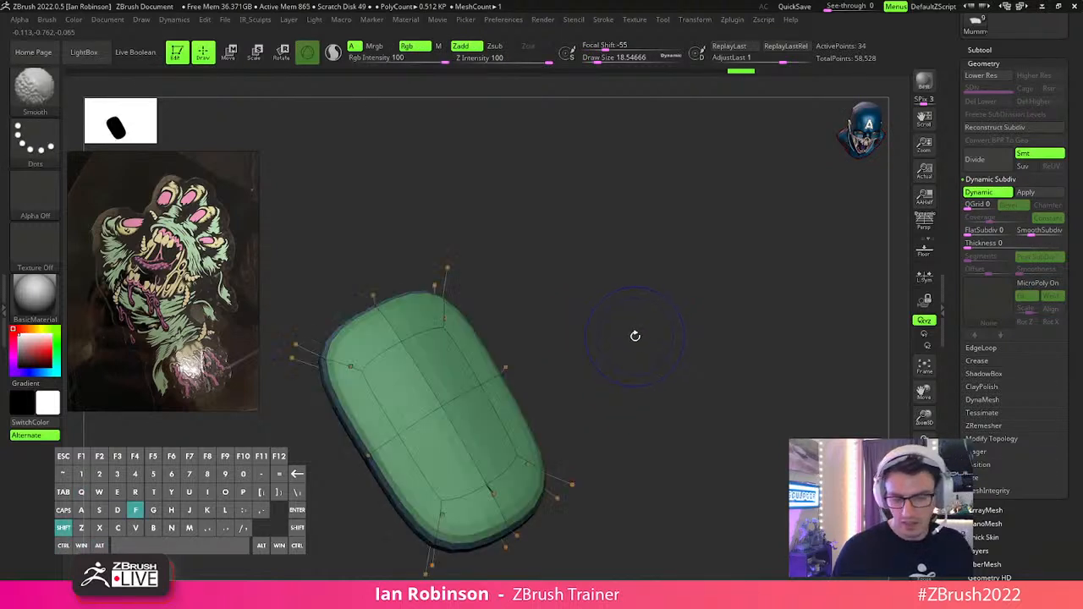
pyautogui.hotkey('shift', 'd')
pyautogui.hotkey('shift', 'f')
pyautogui.hotkey('shift', 'f')
pyautogui.hotkey('shift', 'f')
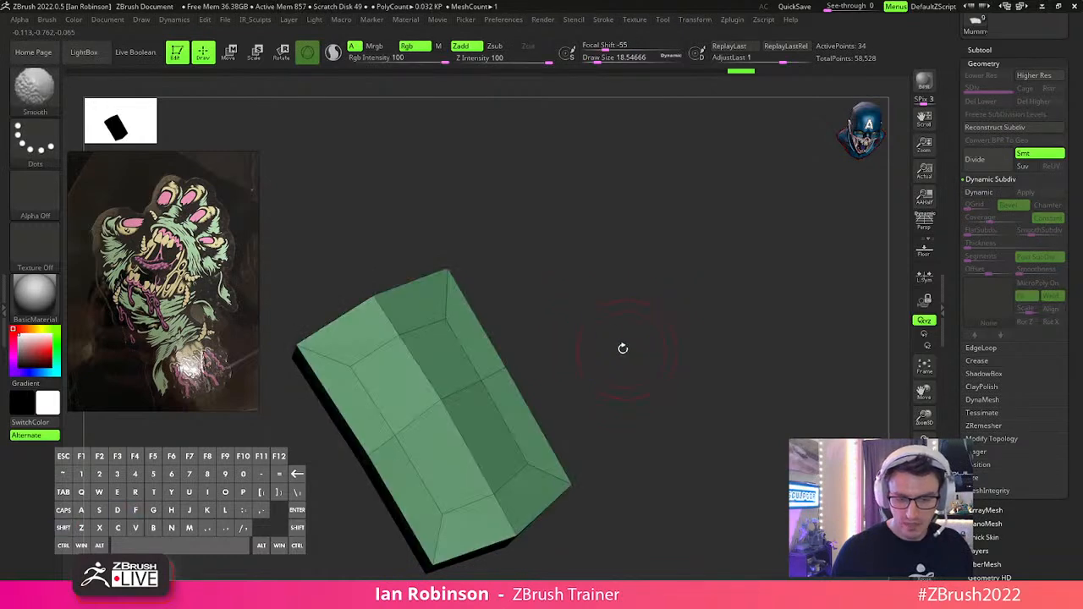
# Insert a single edge loop around the nail's border with ZModeler and turn on Dynamic Subdivision.
pyautogui.press('b')
pyautogui.press('z')
pyautogui.press('m')
pyautogui.press('space')
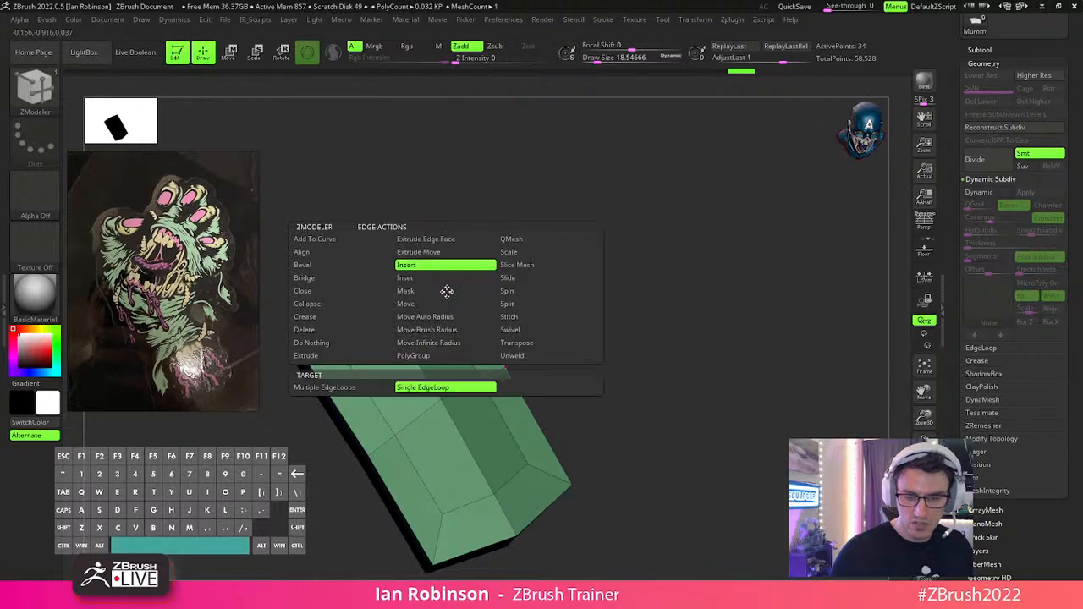
pyautogui.click(378, 386)
pyautogui.press('space')
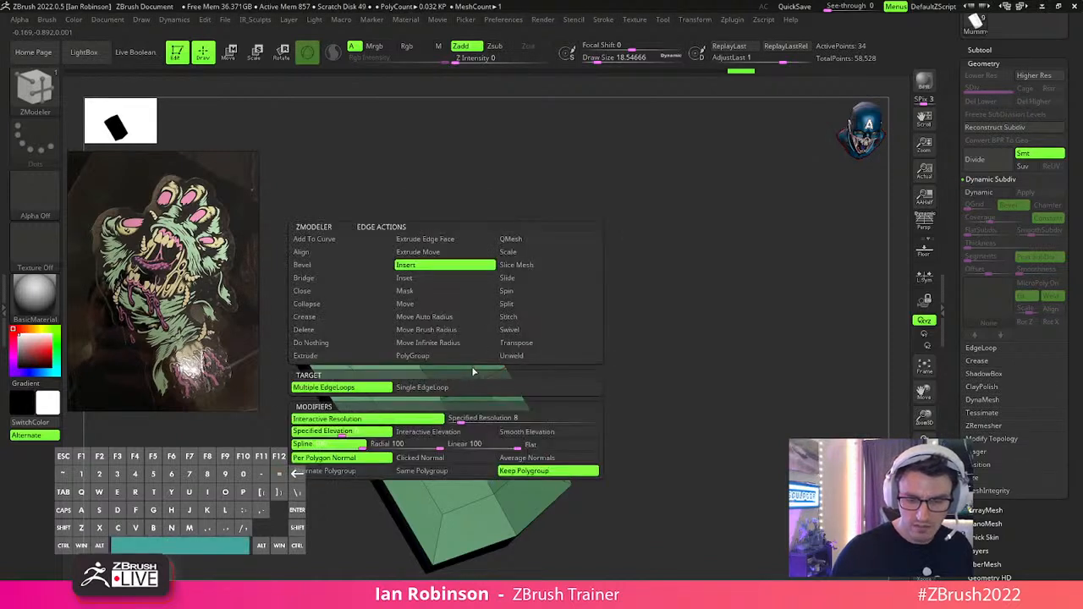
pyautogui.click(445, 387)
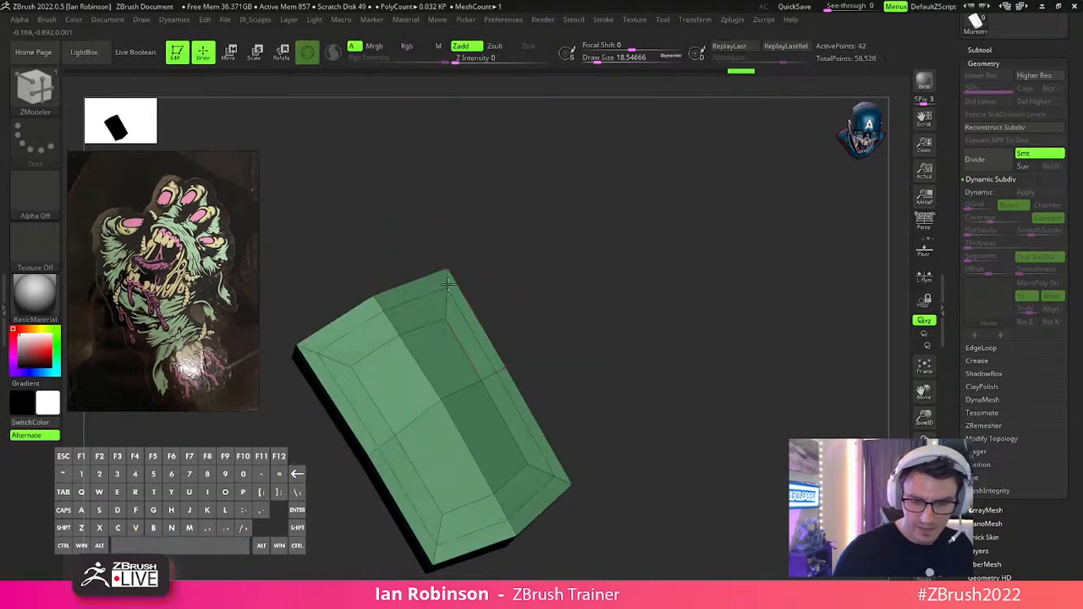
pyautogui.press('d')
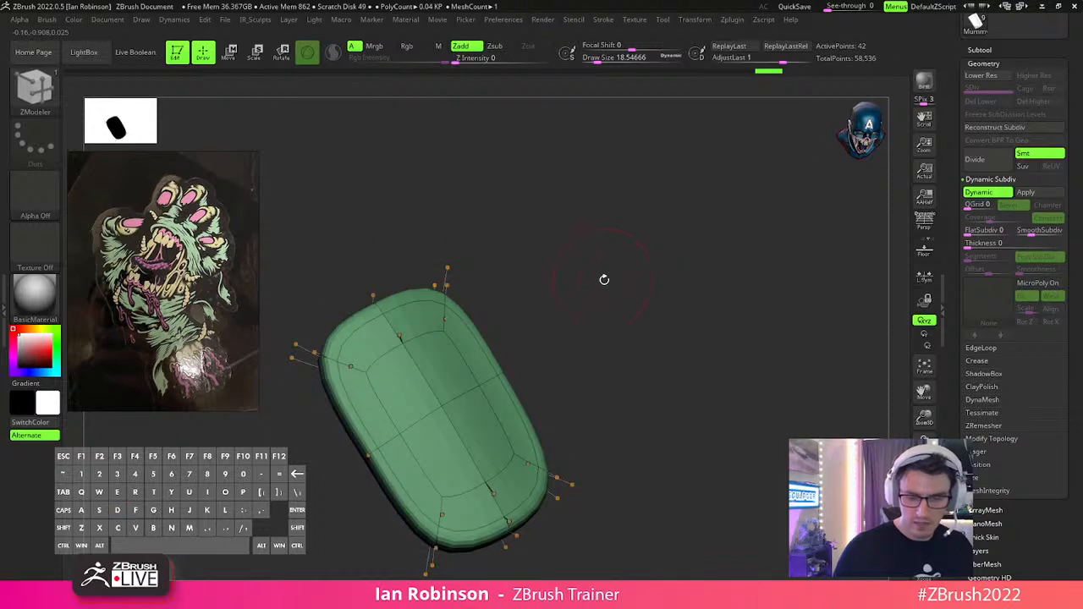
# Try to insert a second edge loop close to the nail's outer edge on the unsmoothed mesh.
pyautogui.hotkey('shift', 'd')
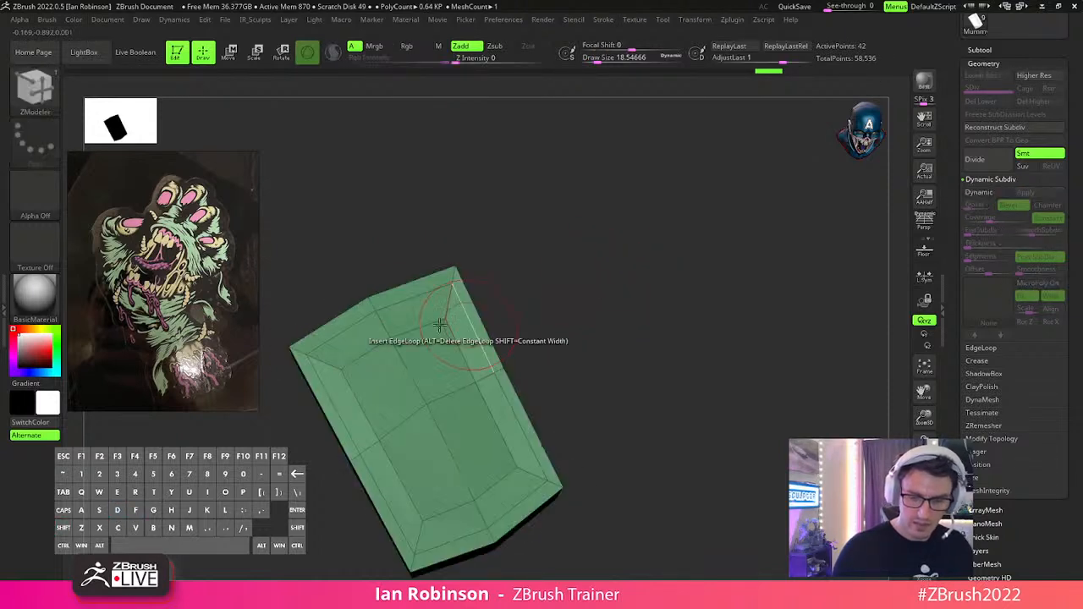
pyautogui.click(372, 305)
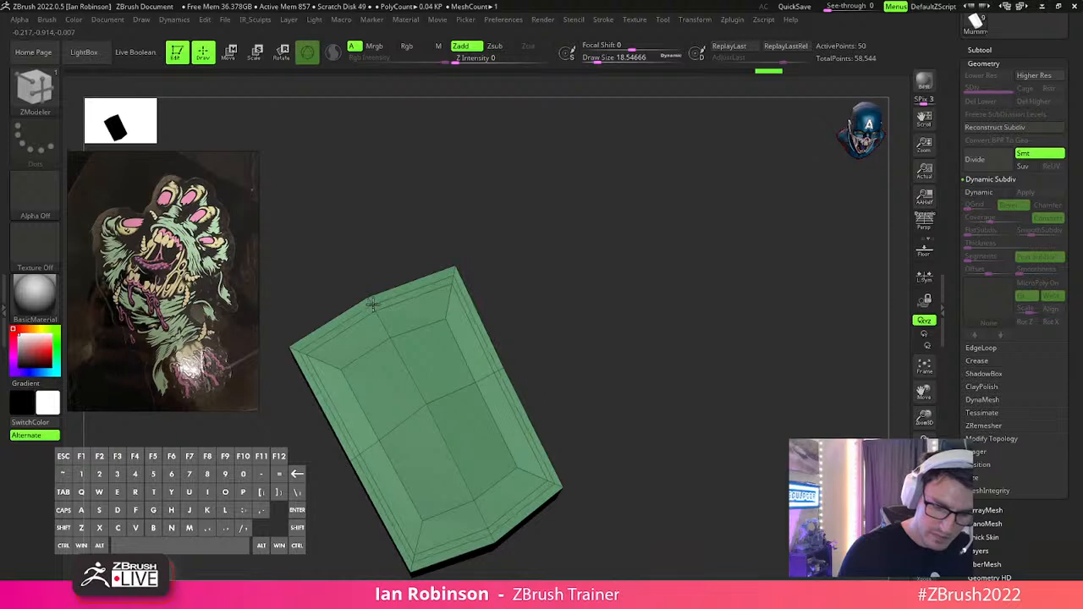
pyautogui.hotkey('ctrl', 'z')
pyautogui.hotkey('ctrl', 'z')
pyautogui.press('d')
# Reshape the nail's outline with the MoveInfiniteDepth brush at about 31.5 draw size, pulling its ends and sides.
pyautogui.moveTo(618, 271)
pyautogui.mouseDown()
pyautogui.moveTo(628, 321)
pyautogui.moveTo(617, 316)
pyautogui.moveTo(598, 334)
pyautogui.mouseUp()
pyautogui.press('s')
pyautogui.click(598, 337)
pyautogui.press('b')
pyautogui.press('m')
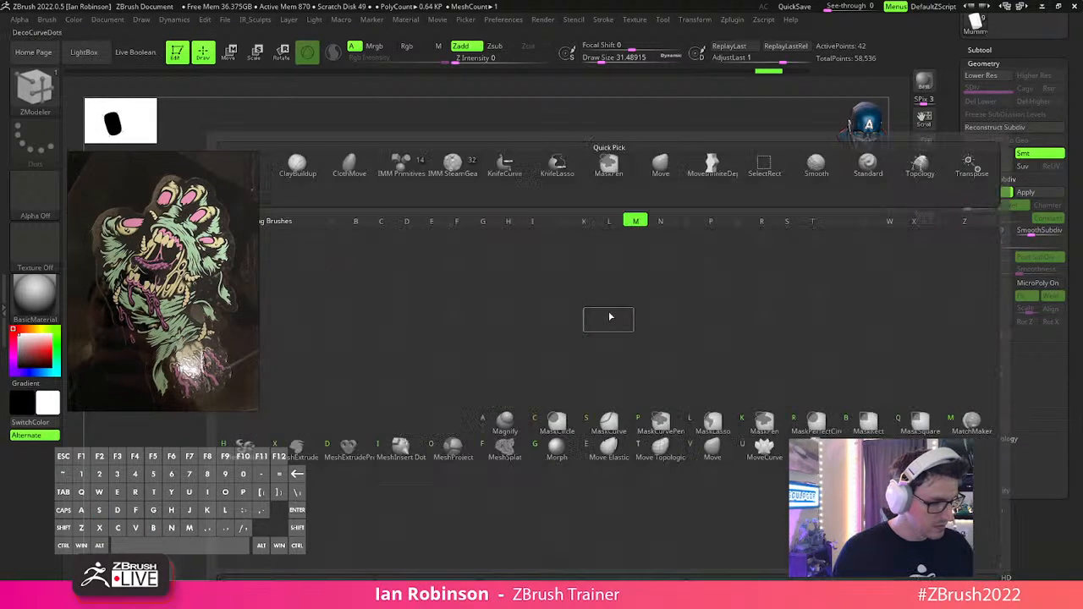
pyautogui.press('i')
pyautogui.moveTo(504, 449); pyautogui.dragTo(533, 475)
pyautogui.moveTo(351, 506); pyautogui.dragTo(352, 543)
pyautogui.moveTo(360, 237); pyautogui.dragTo(355, 213)
pyautogui.moveTo(281, 264); pyautogui.dragTo(269, 262)
pyautogui.keyDown('alt'); pyautogui.moveTo(627, 295); pyautogui.dragTo(597, 296); pyautogui.keyUp('alt')
pyautogui.moveTo(397, 226); pyautogui.dragTo(471, 276)
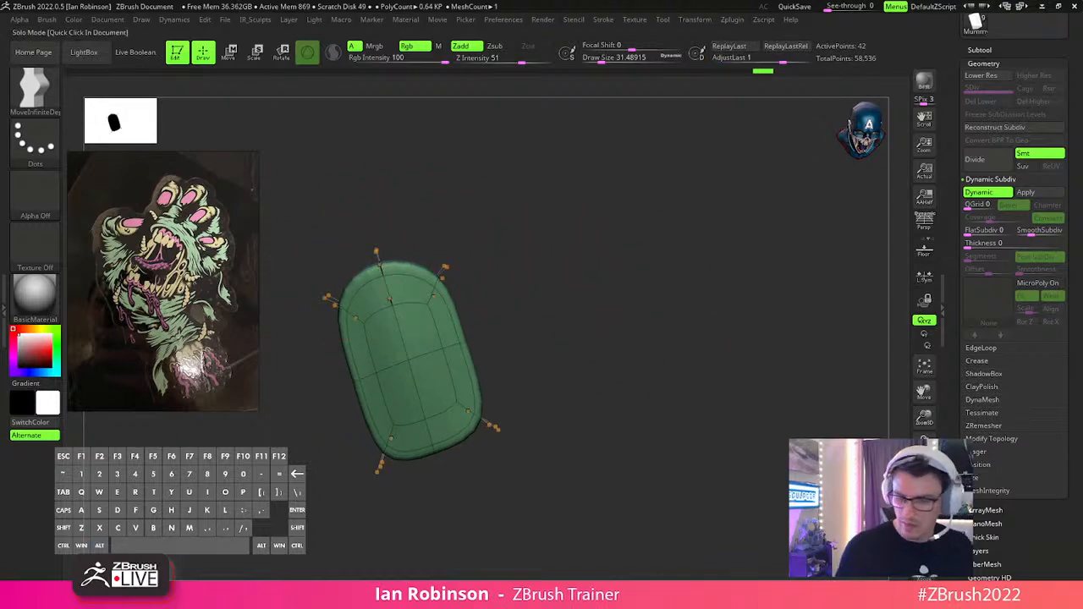
# Show the fingers again and move and rotate the nail against the first fingertip with the gizmo.
pyautogui.click(595, 339)
pyautogui.moveTo(595, 339); pyautogui.dragTo(648, 295)
pyautogui.press('w')
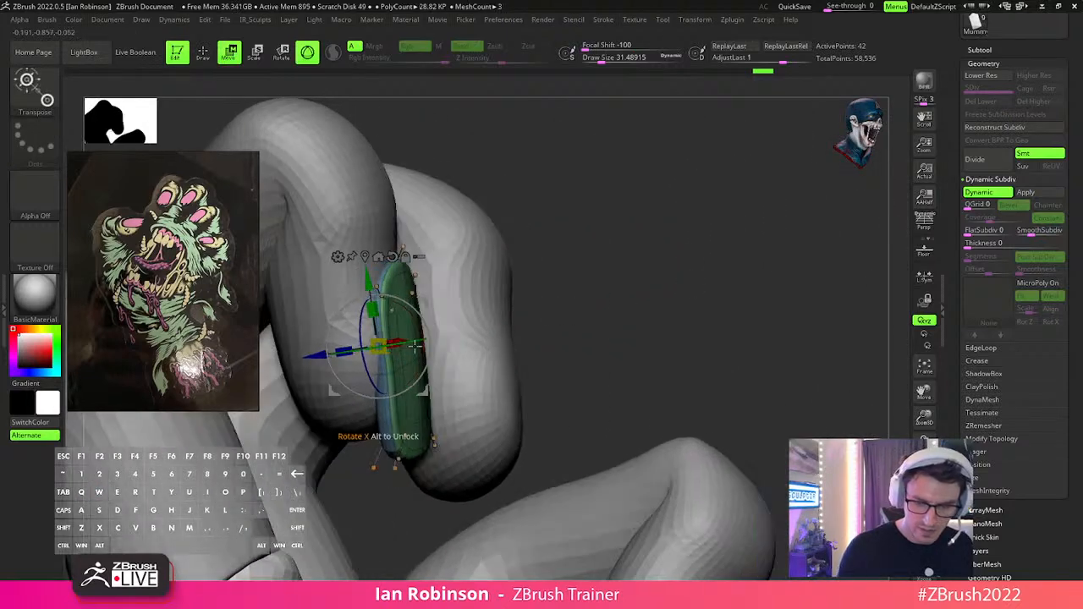
pyautogui.moveTo(346, 349); pyautogui.dragTo(355, 349)
pyautogui.moveTo(416, 329); pyautogui.dragTo(410, 327)
pyautogui.moveTo(317, 365); pyautogui.dragTo(311, 367)
pyautogui.press('q')
# Slide the nail down along the first fingertip and fine-tune its fit.
pyautogui.moveTo(614, 326)
pyautogui.keyDown('alt'); pyautogui.mouseDown()
pyautogui.moveTo(619, 280)
pyautogui.moveTo(587, 280)
pyautogui.mouseUp(); pyautogui.keyUp('alt')
pyautogui.press('w')
pyautogui.moveTo(367, 286); pyautogui.dragTo(370, 298)
pyautogui.moveTo(425, 269); pyautogui.dragTo(457, 261)
pyautogui.press('q')
# Duplicate the nail onto the second finger with the gizmo and align the copy to that fingertip.
pyautogui.moveTo(602, 257)
pyautogui.mouseDown()
pyautogui.moveTo(631, 293)
pyautogui.moveTo(672, 266)
pyautogui.moveTo(681, 281)
pyautogui.moveTo(605, 364)
pyautogui.mouseUp()
pyautogui.press('w')
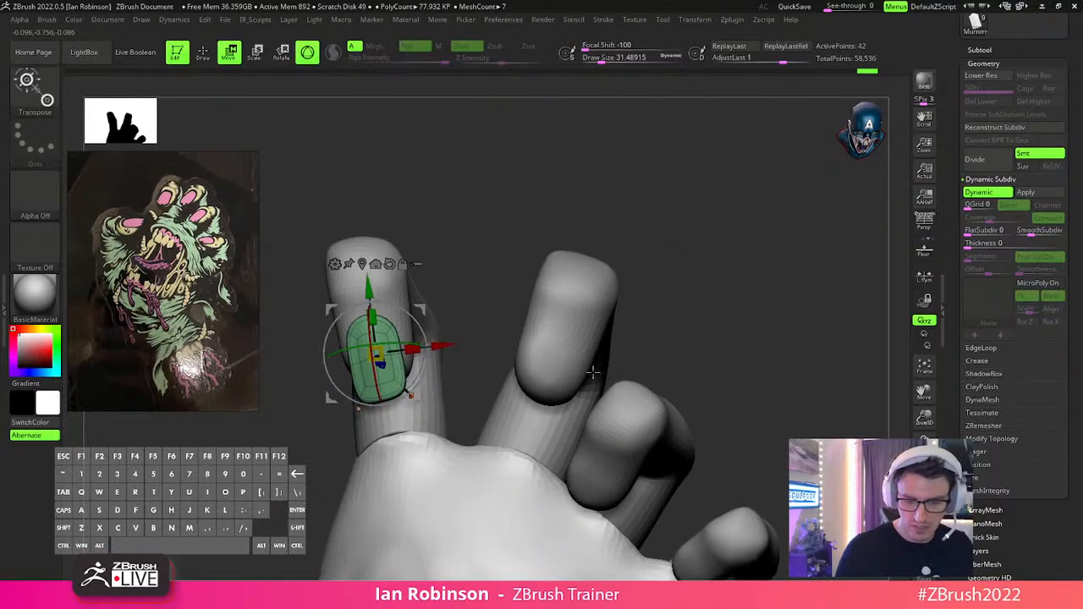
pyautogui.keyDown('ctrl'); pyautogui.moveTo(441, 343); pyautogui.dragTo(595, 400); pyautogui.keyUp('ctrl')
pyautogui.moveTo(720, 222); pyautogui.dragTo(707, 337)
pyautogui.moveTo(767, 307); pyautogui.dragTo(622, 381)
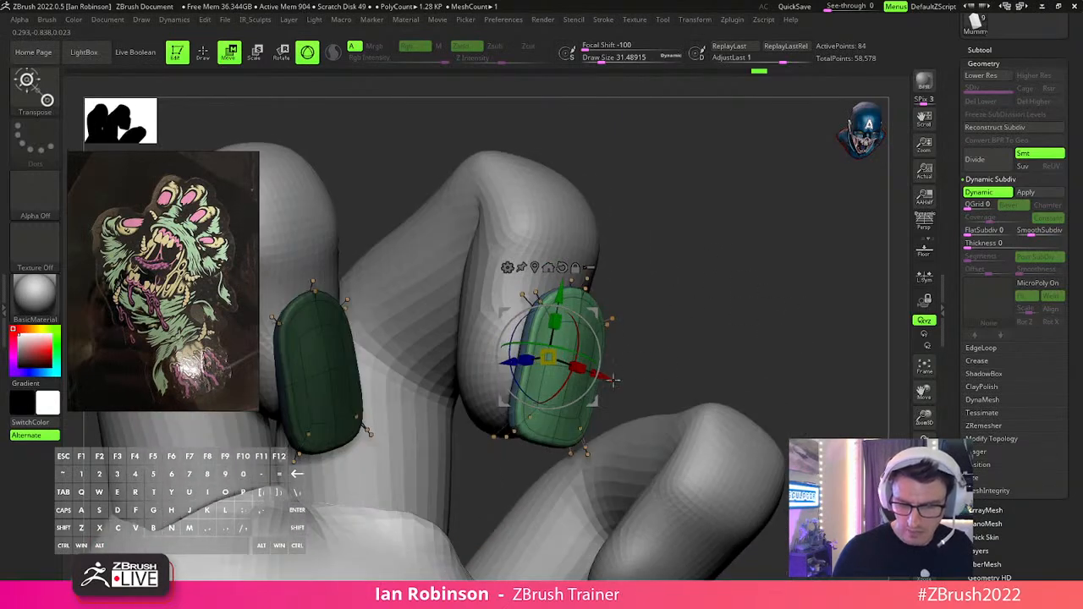
pyautogui.moveTo(714, 321); pyautogui.dragTo(711, 301)
pyautogui.moveTo(485, 372); pyautogui.dragTo(597, 368)
# Duplicate the nail onto the third finger and rotate and move the copy to match its curl.
pyautogui.moveTo(669, 313); pyautogui.dragTo(700, 284)
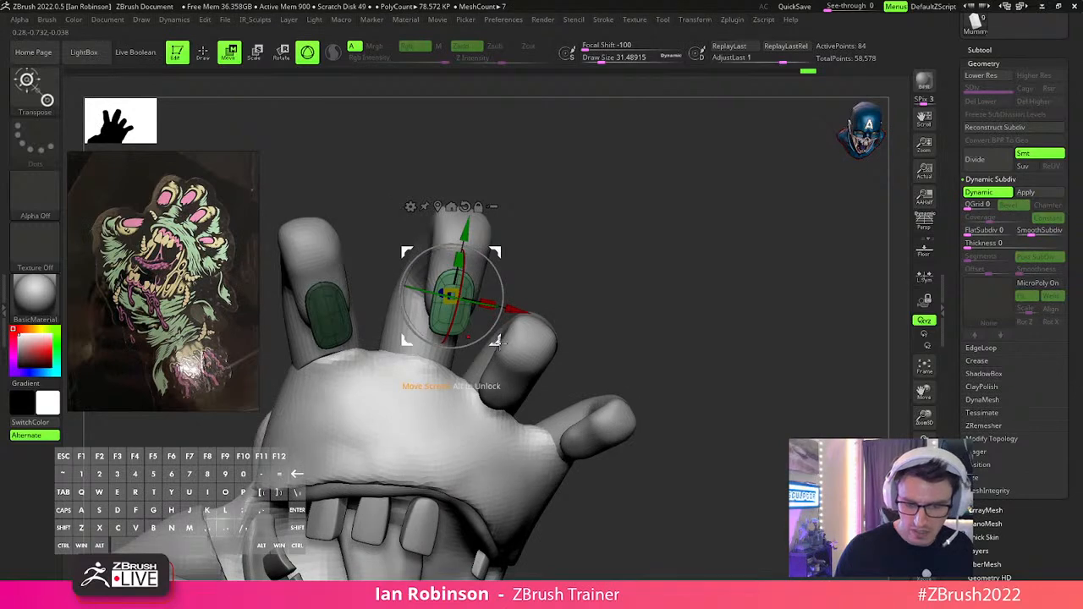
pyautogui.moveTo(495, 341); pyautogui.dragTo(507, 435)
pyautogui.moveTo(484, 485); pyautogui.dragTo(512, 406)
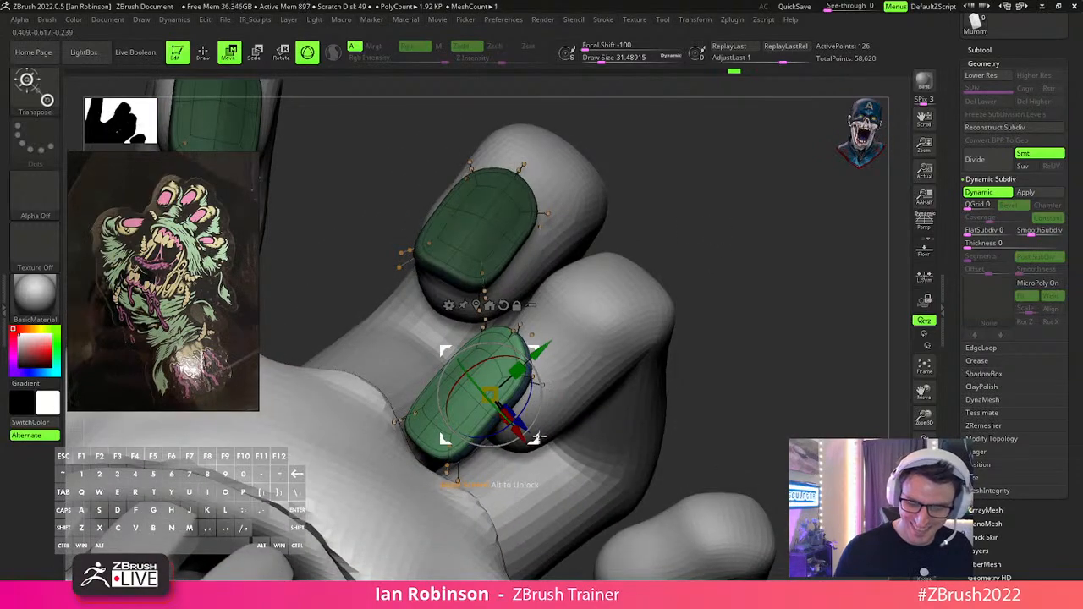
pyautogui.moveTo(517, 380); pyautogui.dragTo(551, 391)
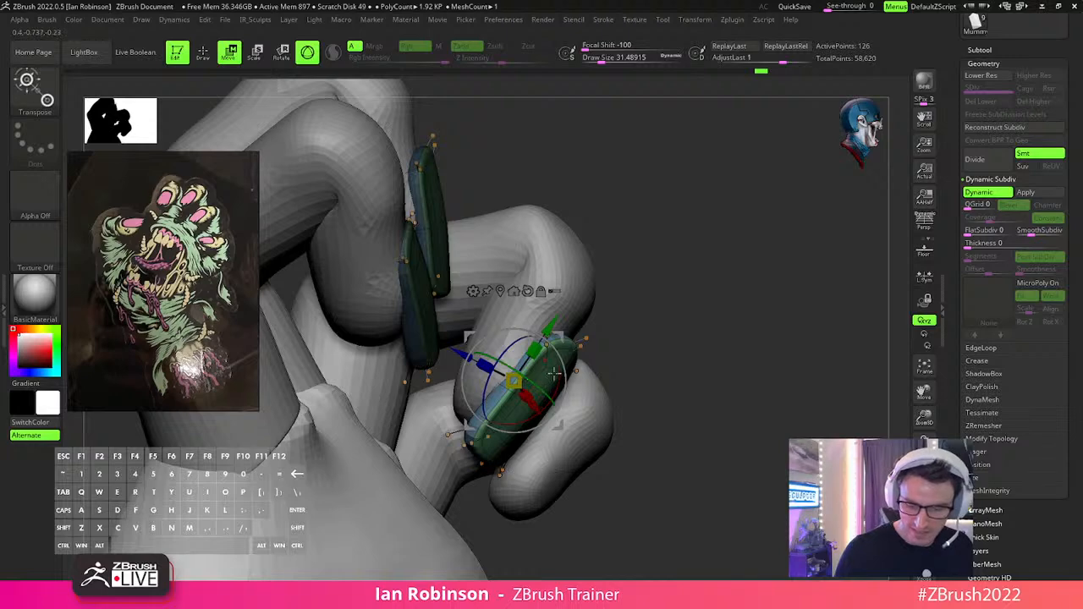
pyautogui.moveTo(723, 350); pyautogui.dragTo(540, 386)
# Duplicate the nail onto the smallest finger with the gizmo and move, rotate and scale the copy to fit that fingertip.
pyautogui.moveTo(565, 423); pyautogui.dragTo(527, 412)
pyautogui.moveTo(699, 347); pyautogui.dragTo(730, 345)
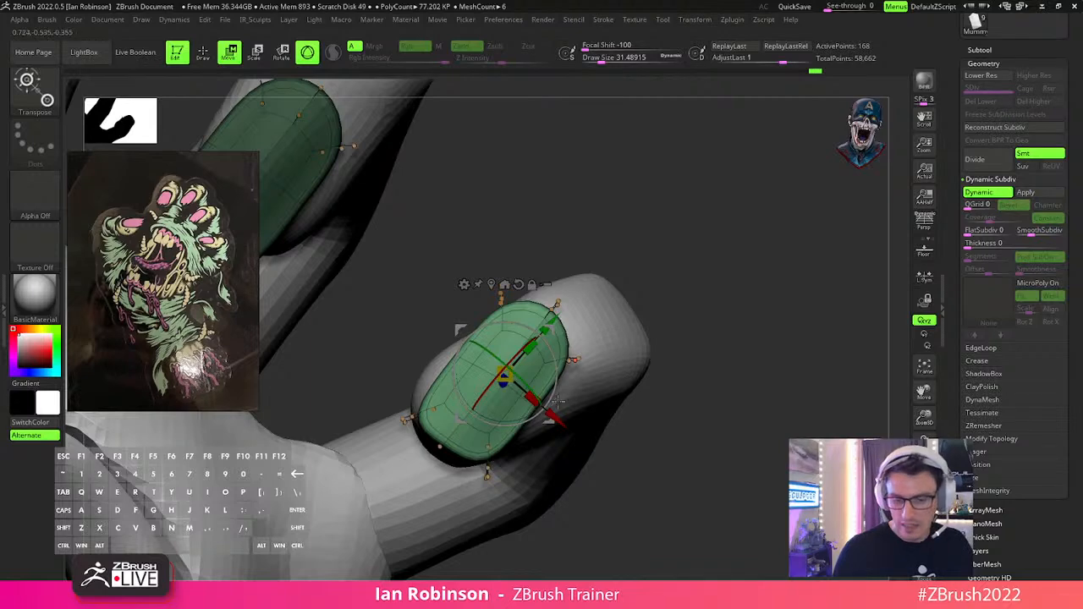
pyautogui.moveTo(614, 361); pyautogui.dragTo(478, 417)
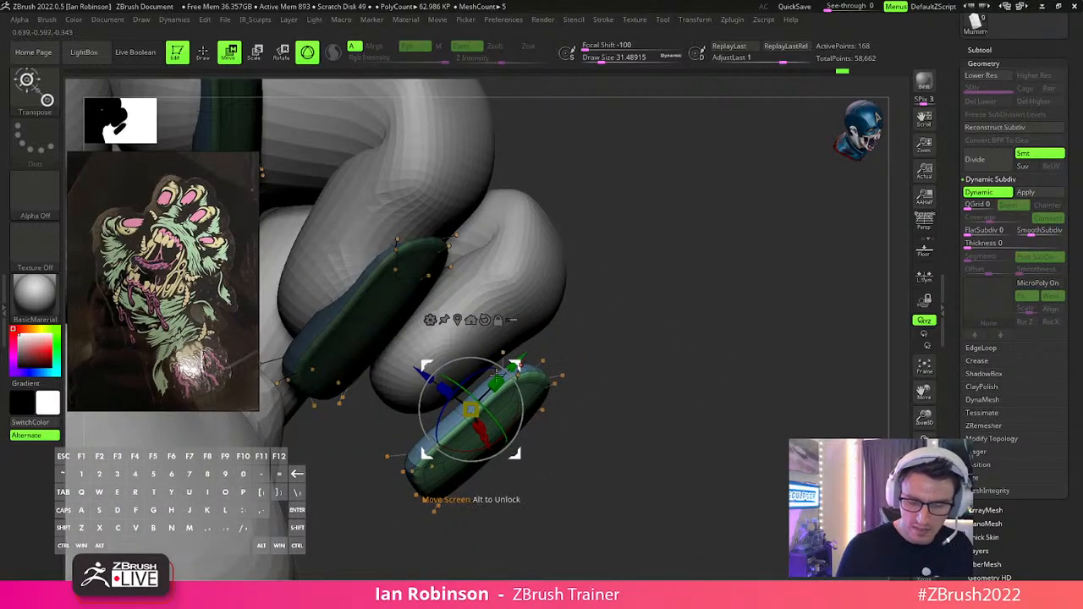
pyautogui.moveTo(650, 397); pyautogui.dragTo(706, 261)
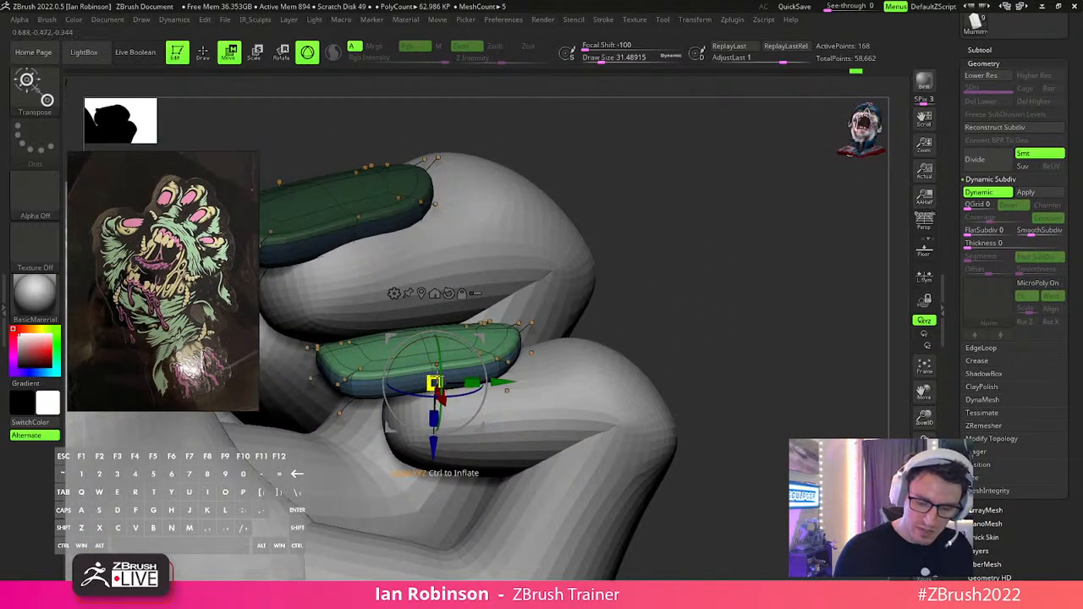
pyautogui.moveTo(711, 321); pyautogui.dragTo(720, 302)
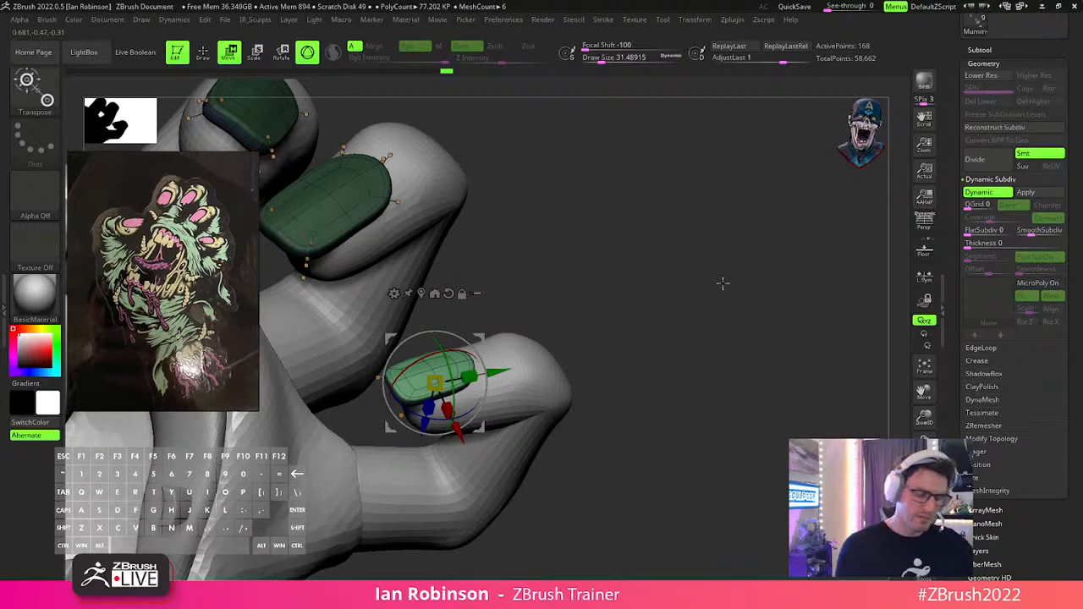
pyautogui.moveTo(664, 324); pyautogui.dragTo(675, 421)
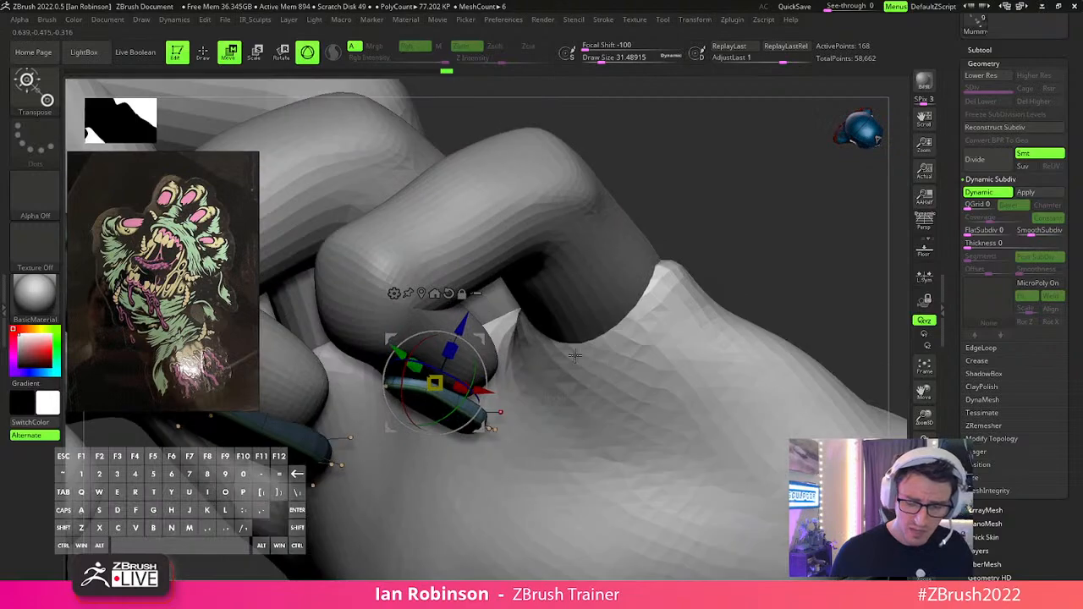
pyautogui.moveTo(508, 355); pyautogui.dragTo(476, 330)
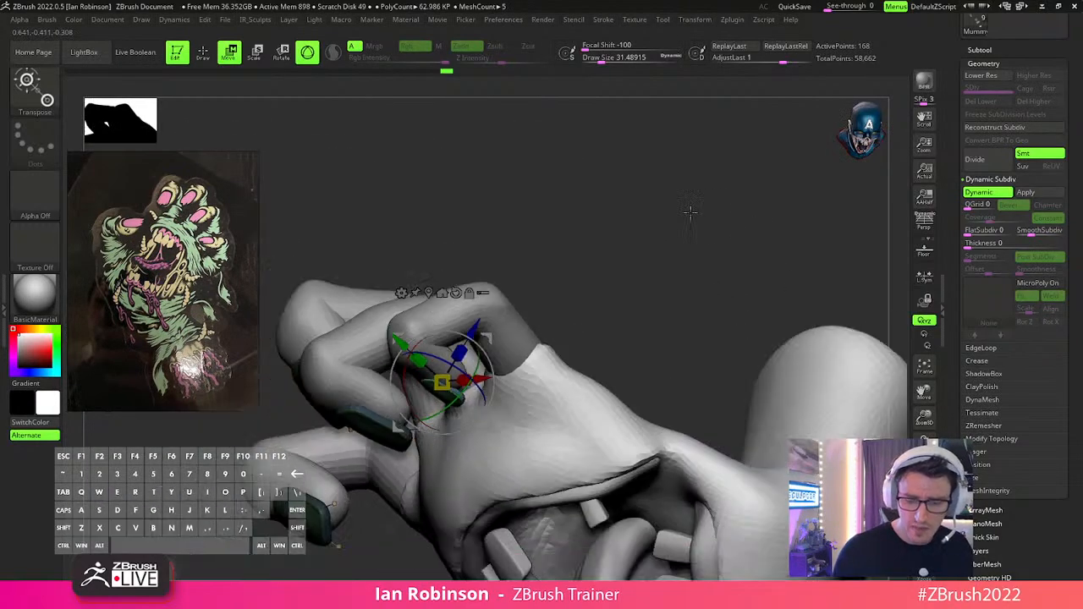
# Clear the mask, centre the gizmo on the nail of the finger nearest the thumb, and duplicate that nail towards the thumb.
pyautogui.moveTo(682, 287)
pyautogui.mouseDown()
pyautogui.moveTo(682, 302)
pyautogui.moveTo(668, 240)
pyautogui.moveTo(630, 198)
pyautogui.moveTo(747, 295)
pyautogui.moveTo(725, 287)
pyautogui.moveTo(730, 336)
pyautogui.moveTo(361, 520)
pyautogui.mouseUp()
pyautogui.press('ctrl')
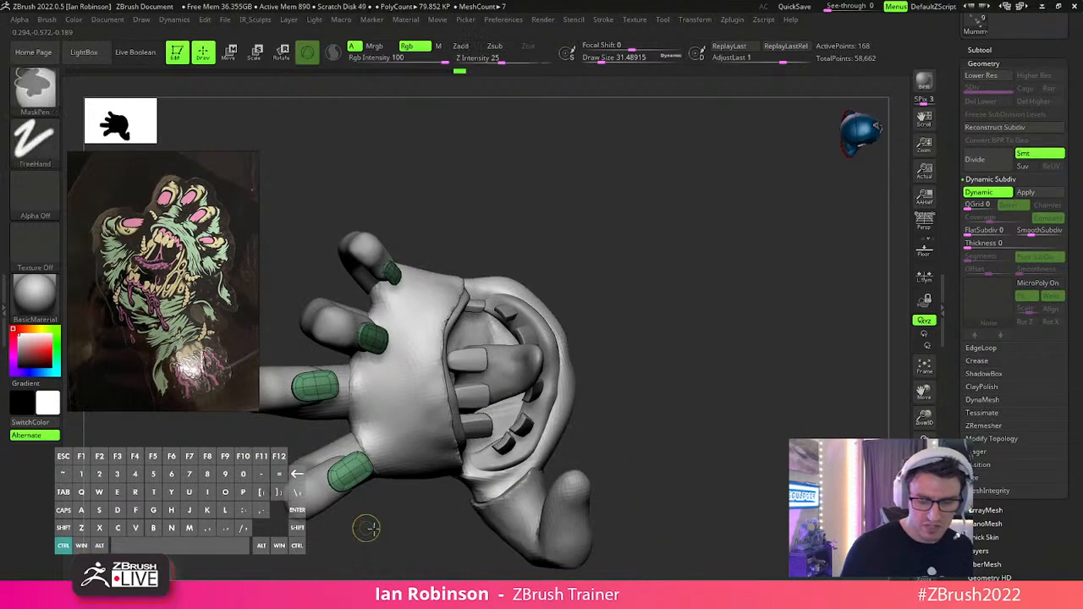
pyautogui.keyDown('ctrl'); pyautogui.moveTo(301, 502); pyautogui.dragTo(364, 437); pyautogui.keyUp('ctrl')
pyautogui.press('w')
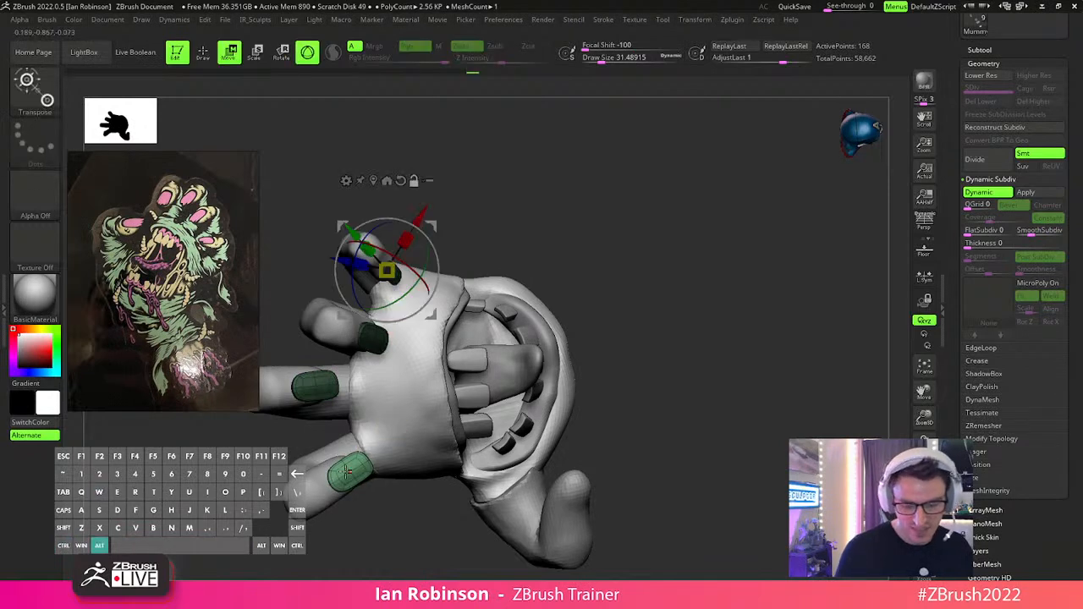
pyautogui.keyDown('alt'); pyautogui.click(385, 180); pyautogui.keyUp('alt')
pyautogui.keyDown('alt'); pyautogui.click(363, 382); pyautogui.keyUp('alt')
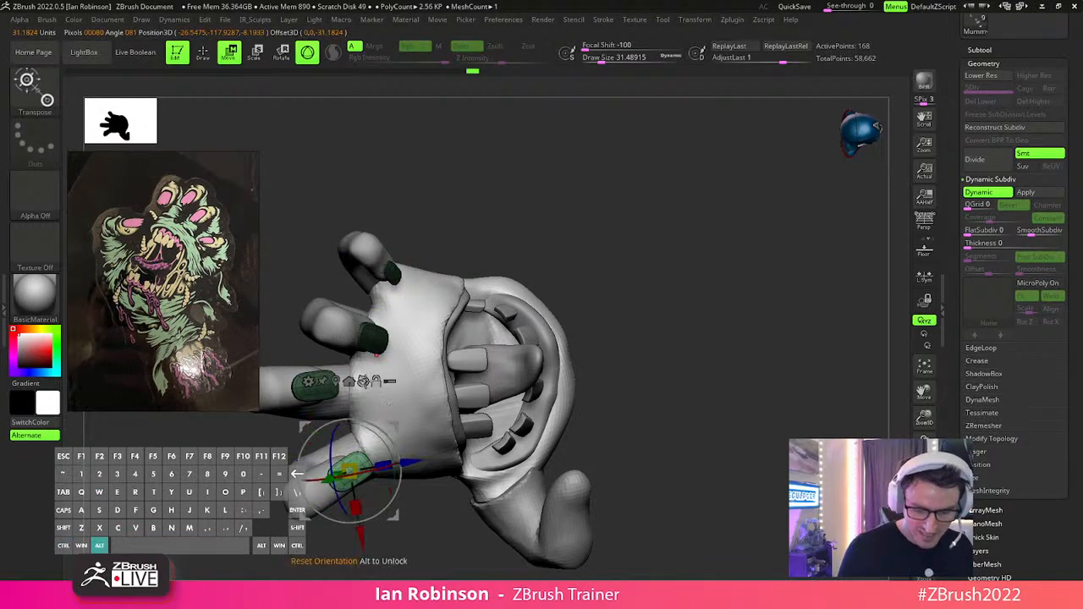
pyautogui.keyDown('ctrl'); pyautogui.moveTo(395, 427); pyautogui.dragTo(603, 427); pyautogui.keyUp('ctrl')
# Move and rotate the duplicated nail onto the tip of the thumb.
pyautogui.moveTo(646, 488); pyautogui.dragTo(663, 540)
pyautogui.moveTo(722, 507); pyautogui.dragTo(559, 319)
pyautogui.moveTo(441, 318); pyautogui.dragTo(544, 392)
pyautogui.moveTo(606, 372); pyautogui.dragTo(610, 381)
pyautogui.moveTo(479, 432); pyautogui.dragTo(525, 428)
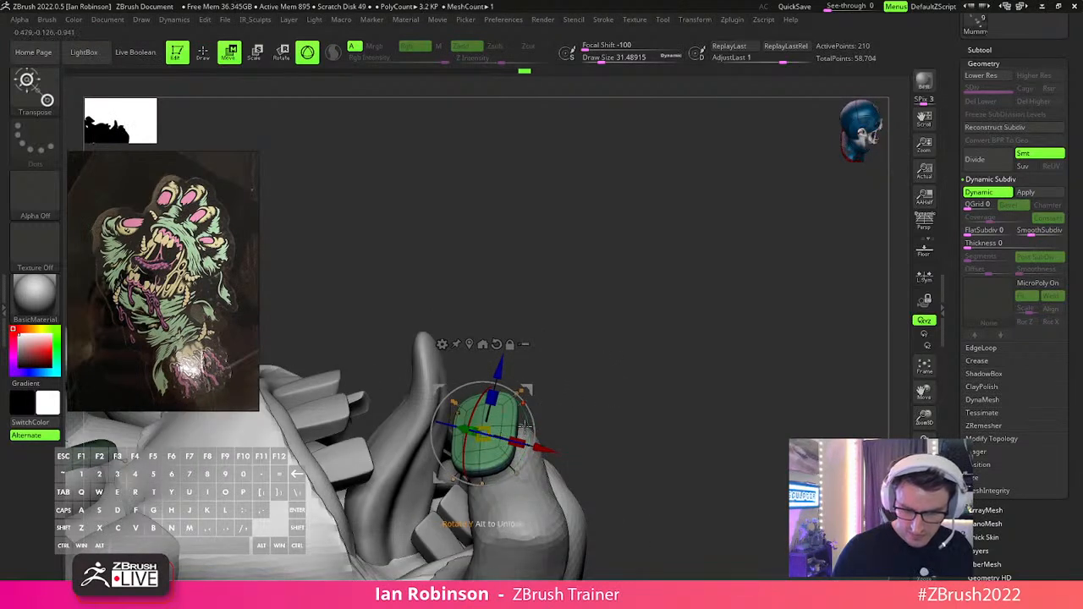
# Fine-tune the thumbnail's rotation and slide it along the thumb tip until it sits against the surface.
pyautogui.moveTo(442, 424); pyautogui.dragTo(455, 428)
pyautogui.moveTo(583, 353); pyautogui.dragTo(625, 419)
pyautogui.moveTo(528, 477); pyautogui.dragTo(563, 452)
pyautogui.moveTo(713, 353); pyautogui.dragTo(728, 332)
pyautogui.moveTo(563, 452); pyautogui.dragTo(546, 457)
pyautogui.moveTo(711, 373); pyautogui.dragTo(687, 391)
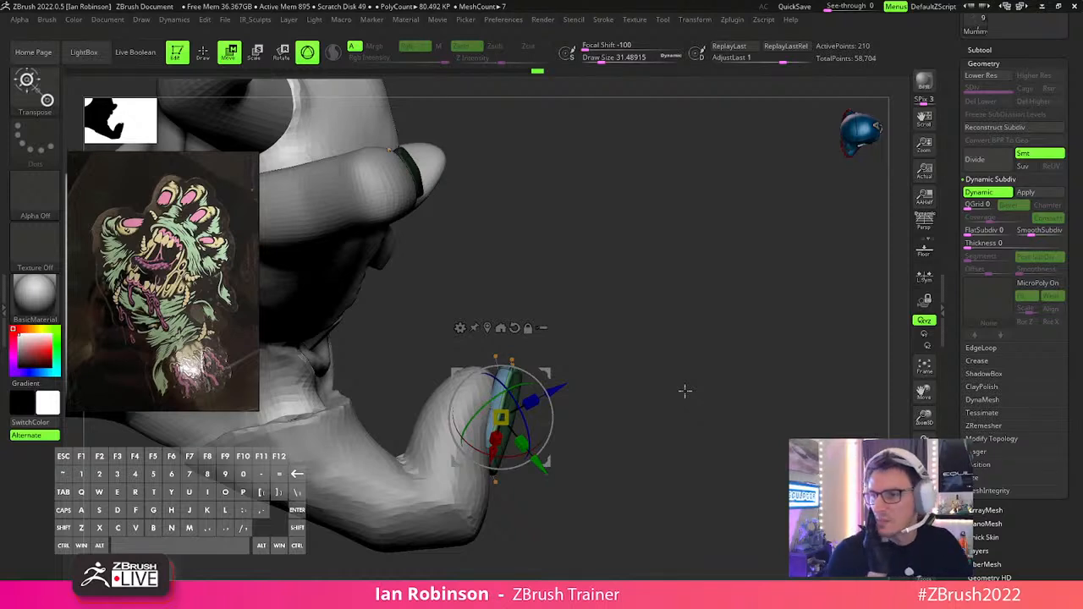
pyautogui.moveTo(732, 394); pyautogui.dragTo(726, 367)
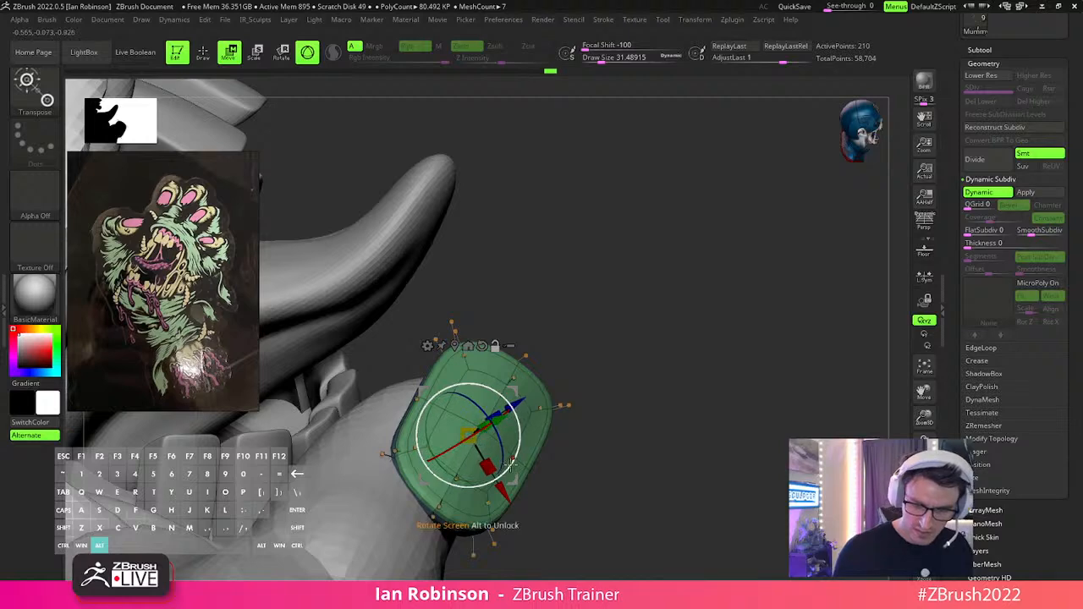
pyautogui.moveTo(479, 489); pyautogui.dragTo(628, 327)
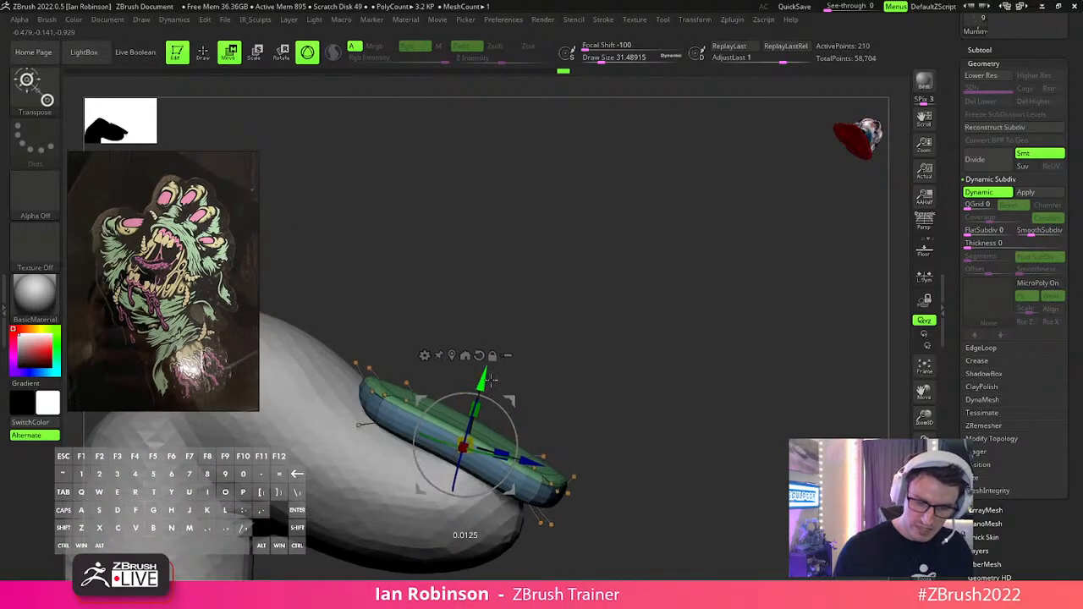
pyautogui.moveTo(526, 448); pyautogui.dragTo(570, 485)
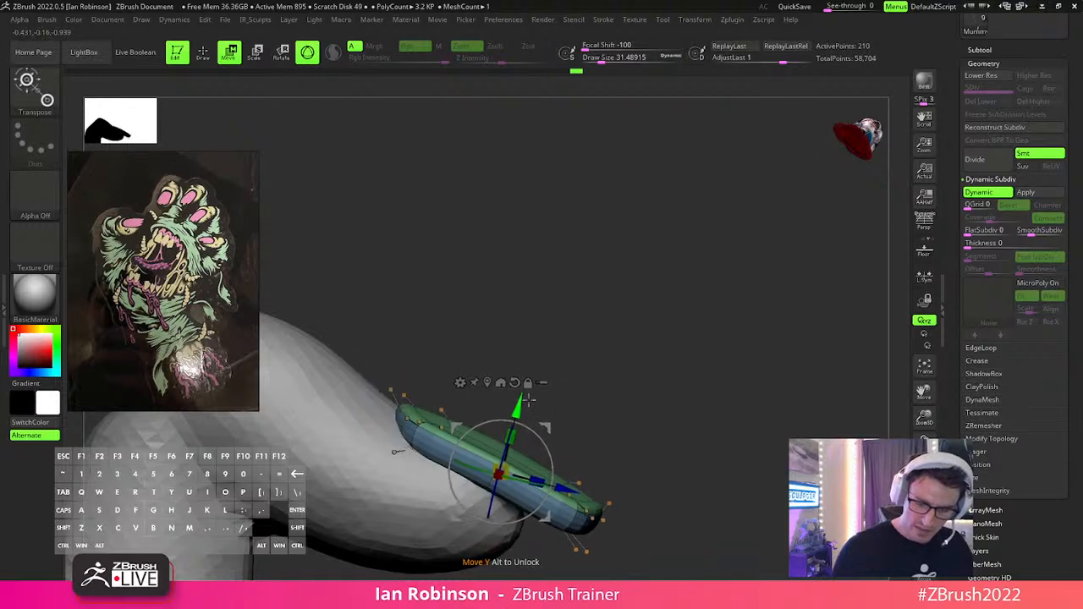
# Select the thumb and reshape its base where it meets the palm using the Move brush at a draw size of about 115.
pyautogui.press('q')
pyautogui.moveTo(728, 438)
pyautogui.mouseDown()
pyautogui.moveTo(689, 375)
pyautogui.moveTo(707, 389)
pyautogui.moveTo(747, 381)
pyautogui.moveTo(773, 449)
pyautogui.moveTo(733, 467)
pyautogui.moveTo(742, 531)
pyautogui.moveTo(723, 440)
pyautogui.moveTo(706, 426)
pyautogui.moveTo(714, 474)
pyautogui.moveTo(706, 392)
pyautogui.moveTo(711, 436)
pyautogui.mouseUp()
pyautogui.press('b')
pyautogui.press('m')
pyautogui.press('v')
pyautogui.press('s')
pyautogui.moveTo(694, 370); pyautogui.dragTo(407, 408)
pyautogui.moveTo(626, 364); pyautogui.dragTo(586, 404)
pyautogui.keyDown('alt'); pyautogui.click(373, 342); pyautogui.keyUp('alt')
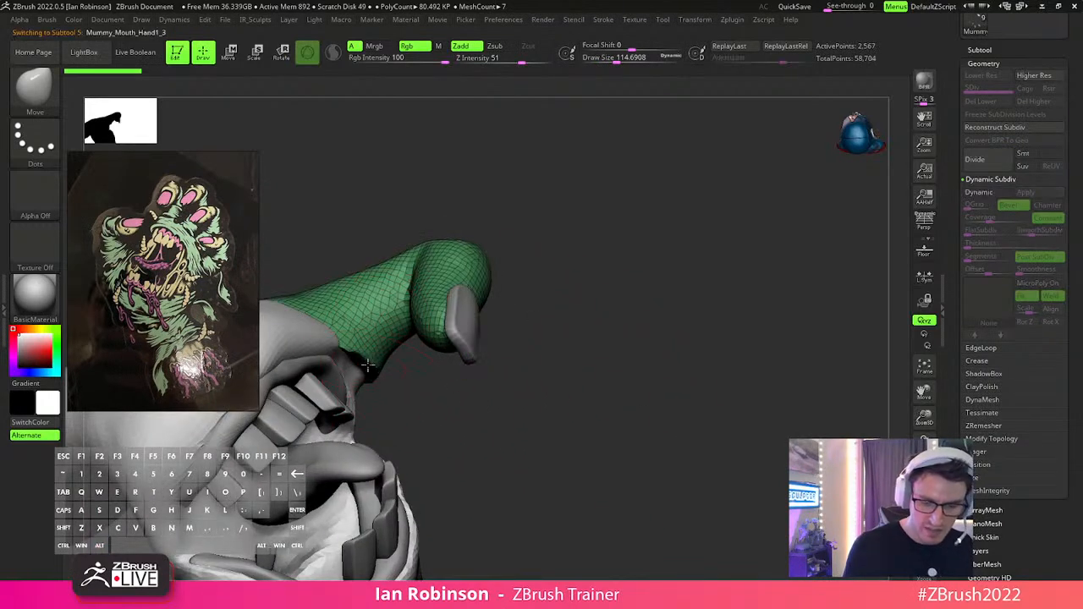
pyautogui.moveTo(524, 360); pyautogui.dragTo(571, 272)
pyautogui.moveTo(550, 331); pyautogui.dragTo(523, 374)
pyautogui.moveTo(449, 445)
pyautogui.mouseDown()
pyautogui.moveTo(401, 477)
pyautogui.moveTo(419, 458)
pyautogui.moveTo(380, 460)
pyautogui.mouseUp()
pyautogui.moveTo(449, 430); pyautogui.dragTo(385, 491)
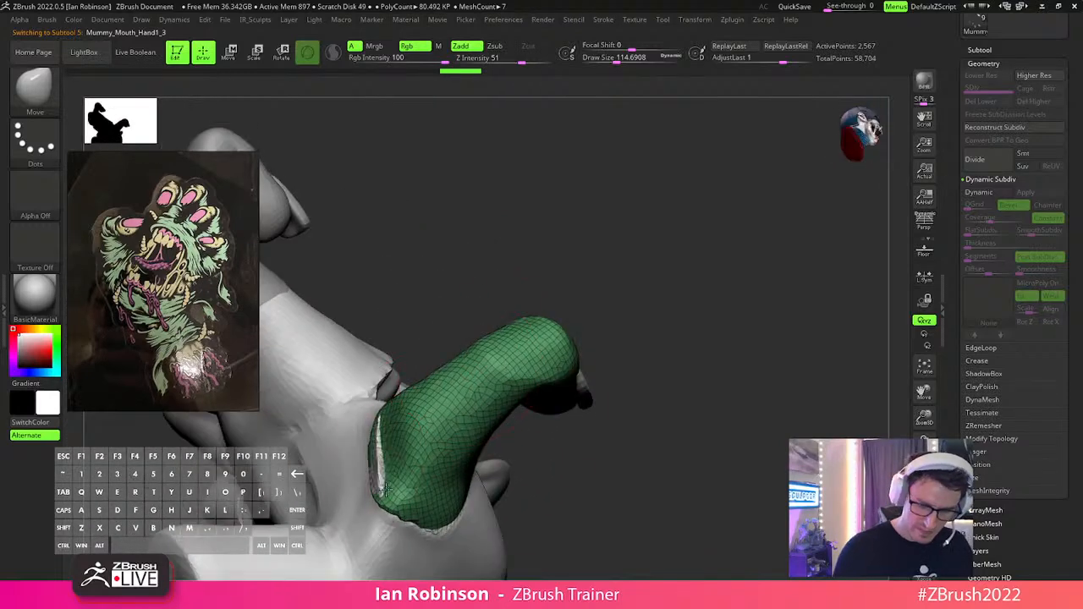
pyautogui.moveTo(377, 449); pyautogui.dragTo(399, 472)
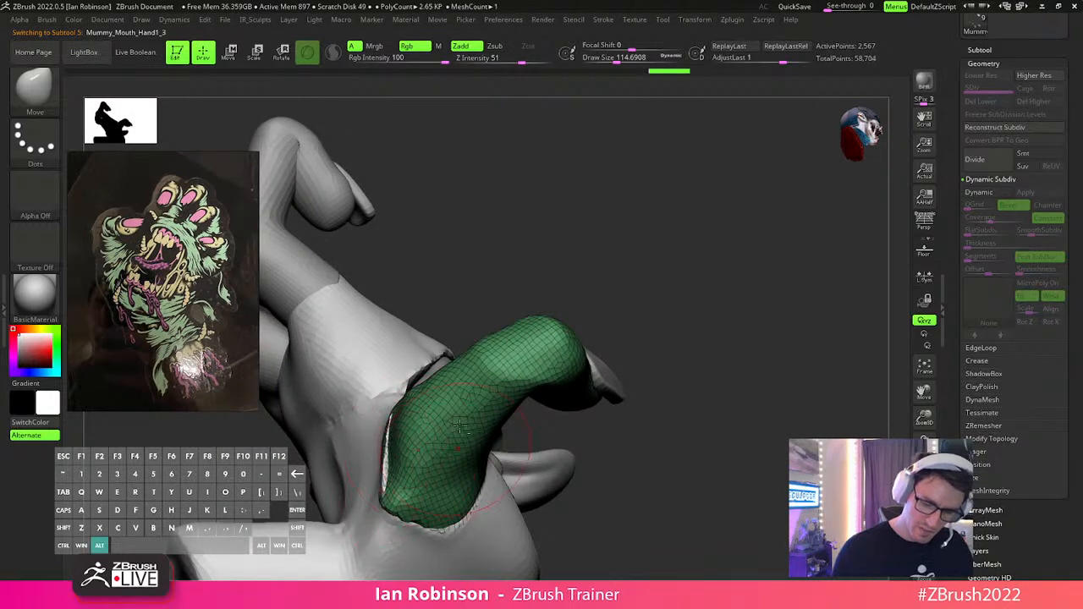
# Work around the thumb's base with the Move brush to close the remaining gap along the palm's edge.
pyautogui.moveTo(458, 443); pyautogui.dragTo(423, 425, button='right')
pyautogui.moveTo(373, 385); pyautogui.dragTo(385, 413, button='right')
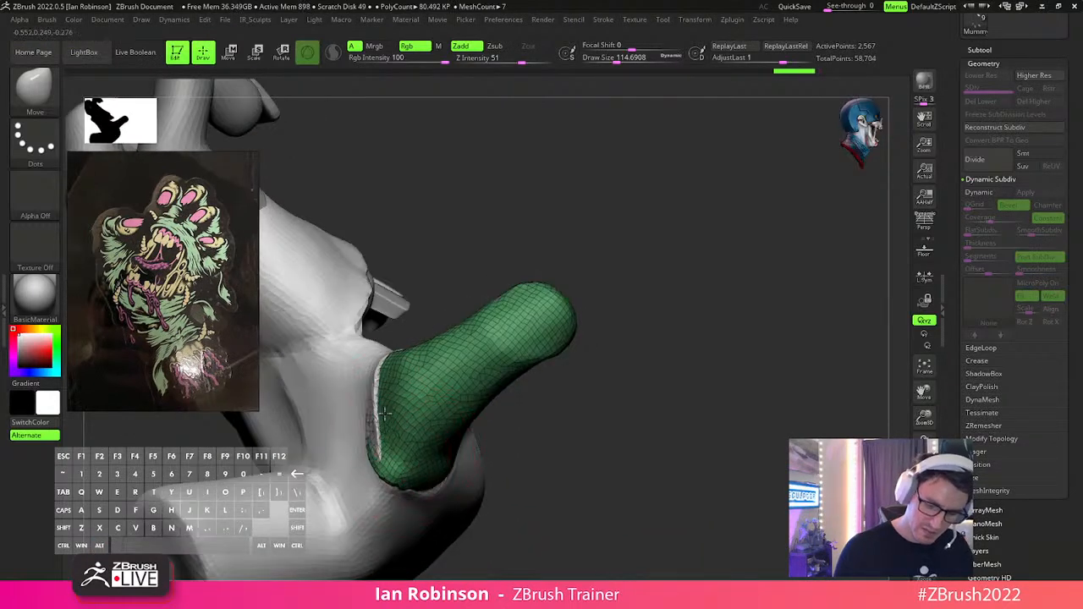
pyautogui.moveTo(412, 481); pyautogui.dragTo(804, 407, button='right')
pyautogui.moveTo(715, 360); pyautogui.dragTo(702, 382, button='right')
# Select the fingernails and adjust the thumbnail's placement on the reshaped thumb with the gizmo.
pyautogui.press('w')
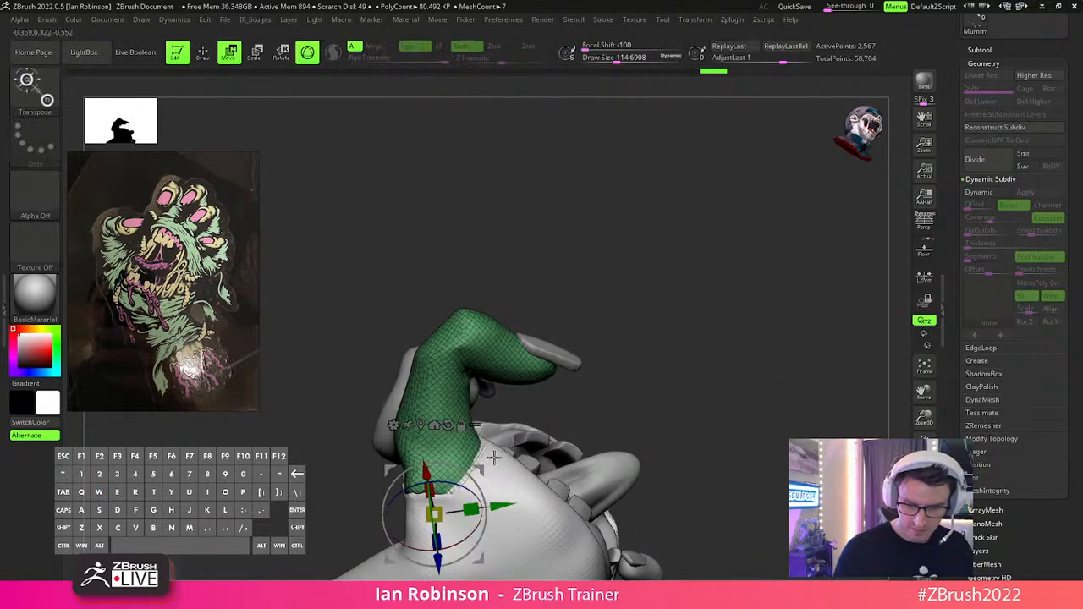
pyautogui.click(478, 424)
pyautogui.keyDown('alt'); pyautogui.moveTo(684, 369); pyautogui.dragTo(602, 404); pyautogui.keyUp('alt')
pyautogui.keyDown('ctrl'); pyautogui.keyDown('shift'); pyautogui.moveTo(562, 370); pyautogui.dragTo(498, 447); pyautogui.keyUp('shift'); pyautogui.keyUp('ctrl')
pyautogui.moveTo(668, 390)
pyautogui.mouseDown()
pyautogui.moveTo(667, 435)
pyautogui.moveTo(699, 462)
pyautogui.mouseUp()
pyautogui.press('q')
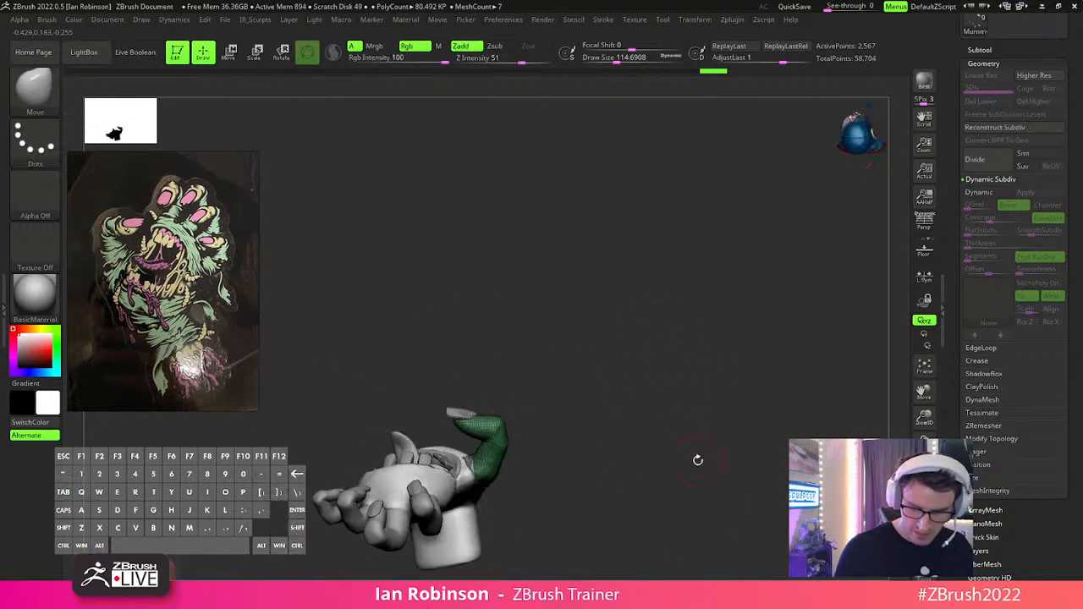
pyautogui.keyDown('alt'); pyautogui.click(464, 413); pyautogui.keyUp('alt')
pyautogui.moveTo(631, 373); pyautogui.dragTo(649, 440)
pyautogui.press('w')
pyautogui.moveTo(492, 399)
pyautogui.mouseDown()
pyautogui.moveTo(588, 338)
pyautogui.moveTo(619, 365)
pyautogui.moveTo(526, 406)
pyautogui.moveTo(588, 302)
pyautogui.moveTo(587, 319)
pyautogui.moveTo(655, 302)
pyautogui.moveTo(508, 355)
pyautogui.moveTo(489, 384)
pyautogui.moveTo(679, 324)
pyautogui.moveTo(771, 370)
pyautogui.moveTo(740, 360)
pyautogui.moveTo(705, 388)
pyautogui.moveTo(728, 428)
pyautogui.moveTo(757, 369)
pyautogui.moveTo(723, 449)
pyautogui.moveTo(631, 435)
pyautogui.mouseUp()
pyautogui.press('q')
# Select the palm and pull its edge around the base of the thumb with the Move brush.
pyautogui.keyDown('alt'); pyautogui.click(401, 409); pyautogui.keyUp('alt')
pyautogui.moveTo(677, 339); pyautogui.dragTo(576, 318)
pyautogui.moveTo(543, 356); pyautogui.dragTo(522, 369)
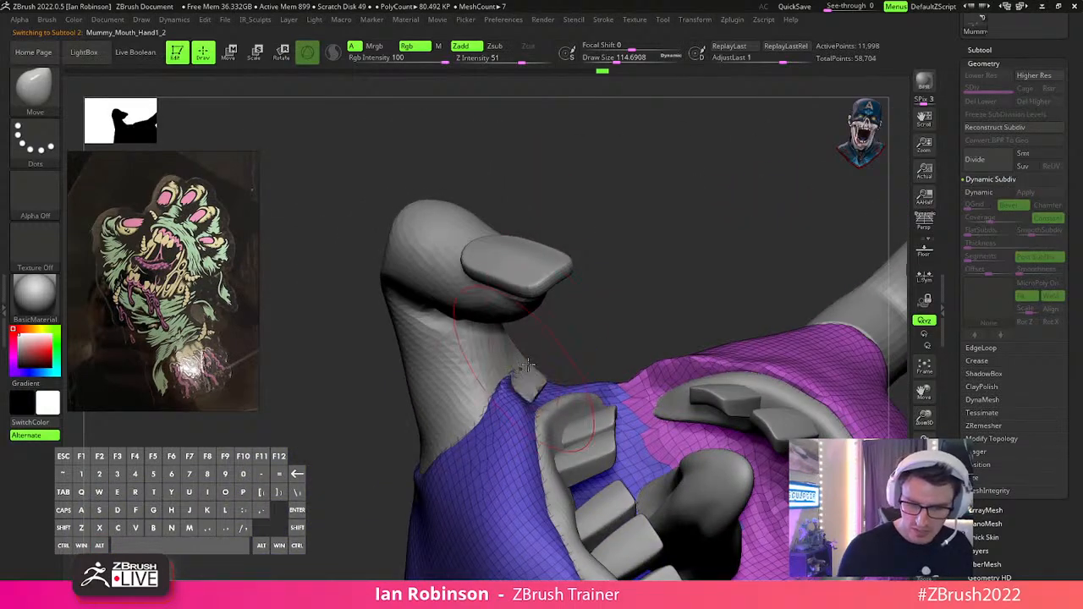
pyautogui.moveTo(476, 430); pyautogui.dragTo(504, 396)
pyautogui.moveTo(642, 532); pyautogui.dragTo(527, 403)
# Reselect the thumb to refine its join with the palm, and turn off the polygroup wireframe display.
pyautogui.keyDown('alt'); pyautogui.click(533, 362); pyautogui.keyUp('alt')
pyautogui.moveTo(595, 414)
pyautogui.mouseDown()
pyautogui.moveTo(615, 466)
pyautogui.moveTo(678, 432)
pyautogui.moveTo(720, 338)
pyautogui.moveTo(694, 287)
pyautogui.moveTo(793, 411)
pyautogui.moveTo(745, 375)
pyautogui.moveTo(706, 375)
pyautogui.moveTo(745, 387)
pyautogui.moveTo(703, 416)
pyautogui.moveTo(701, 390)
pyautogui.moveTo(720, 365)
pyautogui.moveTo(701, 365)
pyautogui.moveTo(702, 354)
pyautogui.mouseUp()
pyautogui.hotkey('shift', 'f')
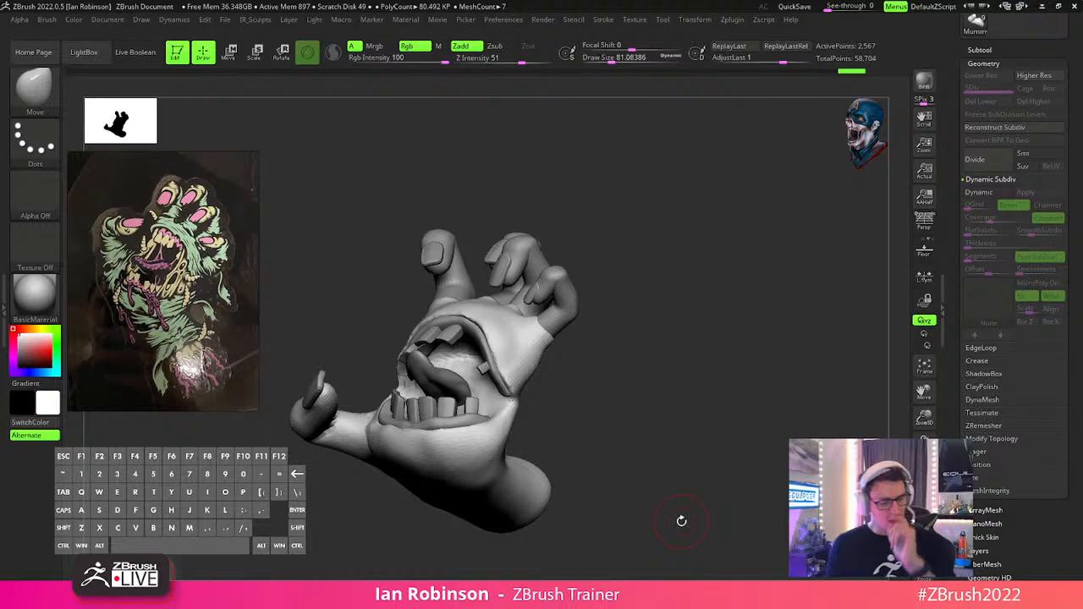
pyautogui.moveTo(681, 520)
pyautogui.mouseDown()
pyautogui.moveTo(635, 378)
pyautogui.moveTo(674, 431)
pyautogui.moveTo(665, 394)
pyautogui.moveTo(699, 400)
pyautogui.moveTo(727, 452)
pyautogui.moveTo(636, 355)
pyautogui.mouseUp()
pyautogui.press('s')
pyautogui.moveTo(707, 345); pyautogui.dragTo(704, 345)
pyautogui.moveTo(699, 381)
pyautogui.keyDown('alt'); pyautogui.mouseDown()
pyautogui.moveTo(680, 344)
pyautogui.moveTo(728, 380)
pyautogui.moveTo(743, 354)
pyautogui.moveTo(737, 397)
pyautogui.moveTo(761, 421)
pyautogui.mouseUp(); pyautogui.keyUp('alt')
# Select the palm and sculpt the grooves between the tendons on the back of the hand with the Standard brush, size about 74.
pyautogui.keyDown('alt'); pyautogui.click(445, 280); pyautogui.keyUp('alt')
pyautogui.press('s')
pyautogui.moveTo(447, 255); pyautogui.dragTo(458, 255)
pyautogui.moveTo(461, 255)
pyautogui.mouseDown(button='right')
pyautogui.moveTo(422, 257)
pyautogui.moveTo(491, 313)
pyautogui.moveTo(491, 271)
pyautogui.moveTo(550, 311)
pyautogui.moveTo(494, 314)
pyautogui.mouseUp(button='right')
pyautogui.moveTo(524, 256); pyautogui.dragTo(508, 285, button='right')
pyautogui.press('b')
pyautogui.press('s')
pyautogui.press('t')
pyautogui.moveTo(444, 347)
pyautogui.keyDown('alt'); pyautogui.mouseDown()
pyautogui.moveTo(403, 339)
pyautogui.moveTo(423, 285)
pyautogui.moveTo(491, 256)
pyautogui.mouseUp(); pyautogui.keyUp('alt')
pyautogui.moveTo(724, 274)
pyautogui.mouseDown(button='right')
pyautogui.moveTo(737, 329)
pyautogui.moveTo(435, 290)
pyautogui.mouseUp(button='right')
pyautogui.moveTo(675, 269); pyautogui.dragTo(560, 326, button='right')
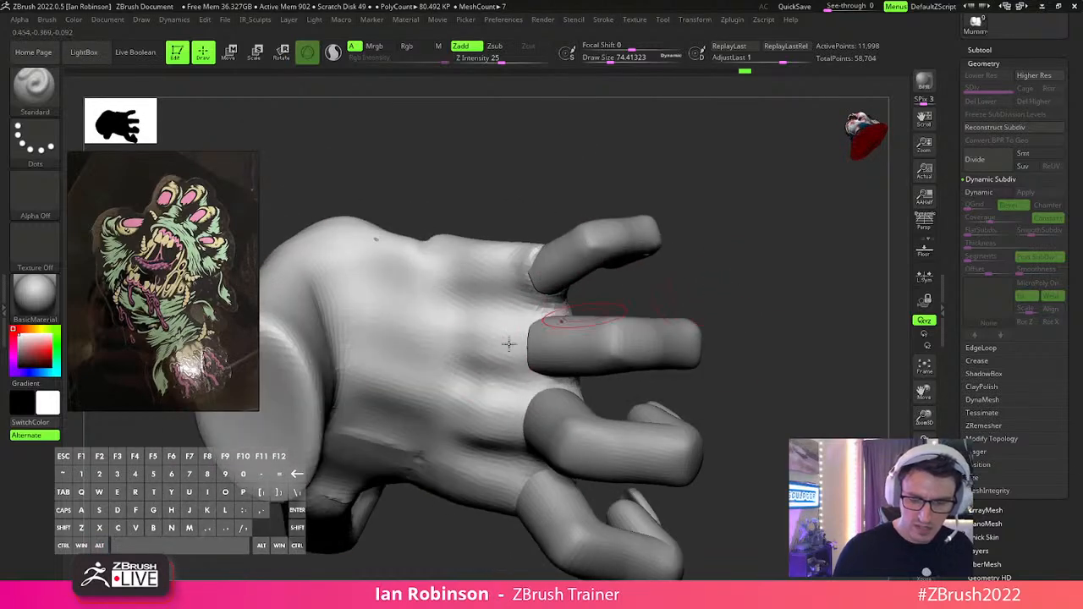
# Raise the contour of the hand's back and knuckles with the Move brush, using draw sizes of about 149 and 95.
pyautogui.moveTo(364, 372); pyautogui.dragTo(798, 351, button='right')
pyautogui.press('b')
pyautogui.press('m')
pyautogui.press('v')
pyautogui.moveTo(776, 302); pyautogui.dragTo(598, 319, button='right')
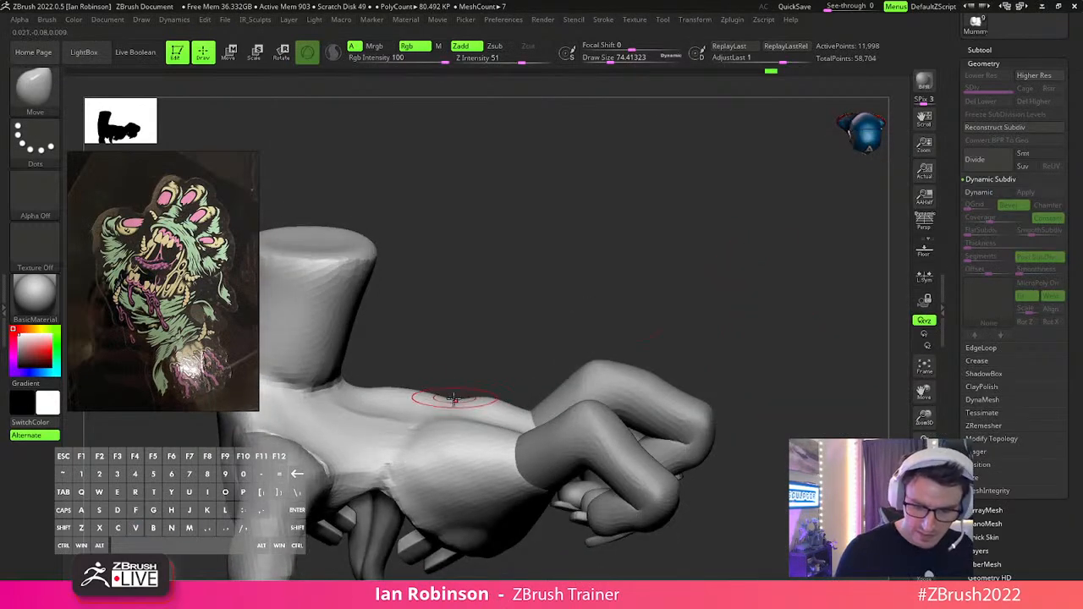
pyautogui.press('s')
pyautogui.moveTo(403, 366); pyautogui.dragTo(457, 365)
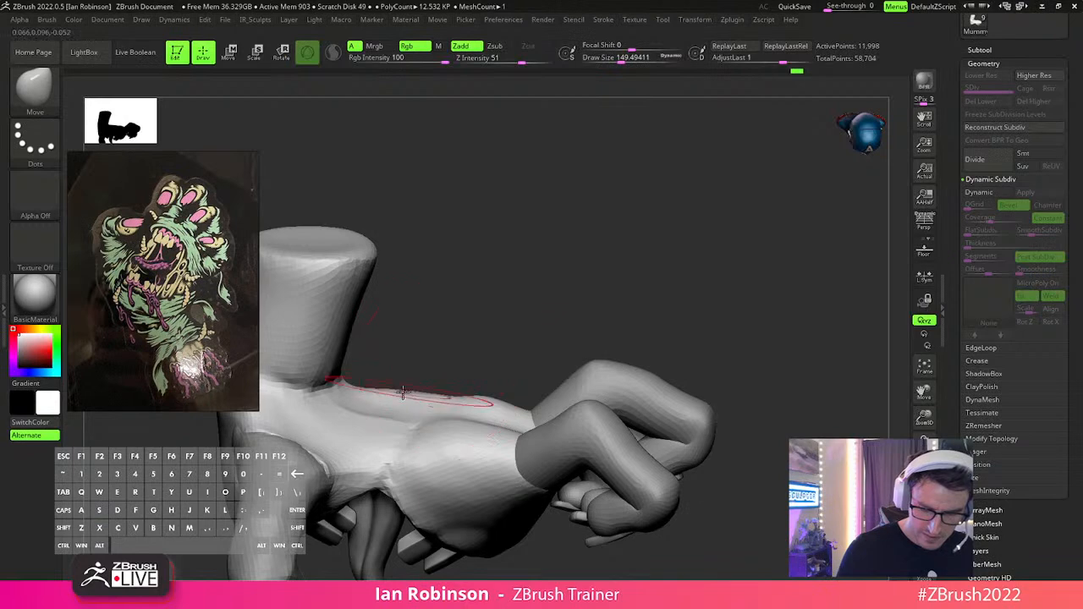
pyautogui.press('s')
pyautogui.moveTo(487, 401)
pyautogui.mouseDown()
pyautogui.moveTo(507, 387)
pyautogui.moveTo(518, 402)
pyautogui.mouseUp()
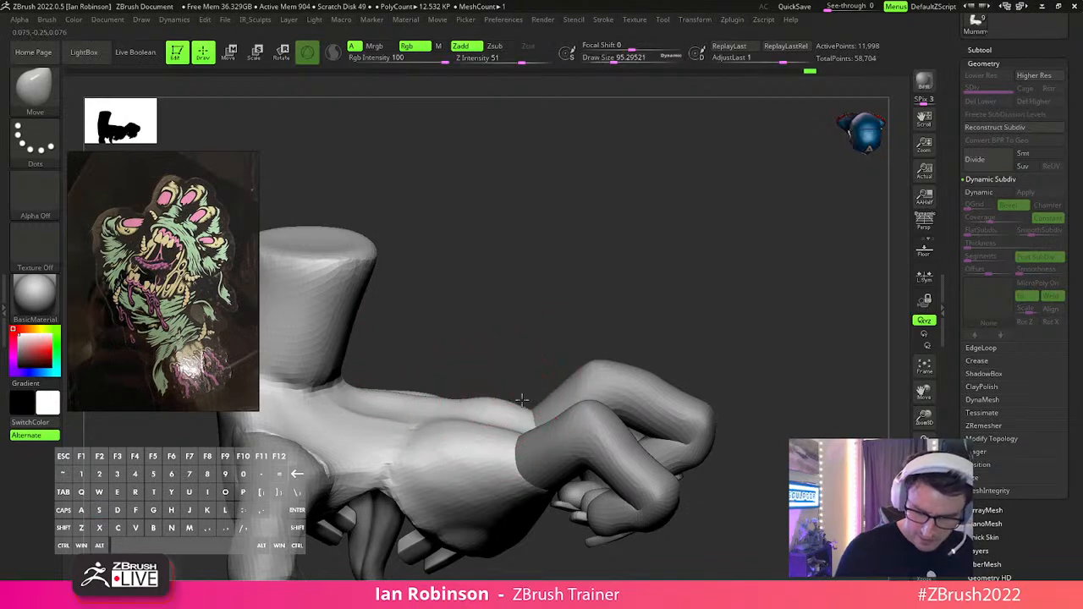
# Adjust the palm's outline, the back of the hand and the corner of the mouth with the Move brush.
pyautogui.moveTo(529, 398); pyautogui.dragTo(763, 273, button='right')
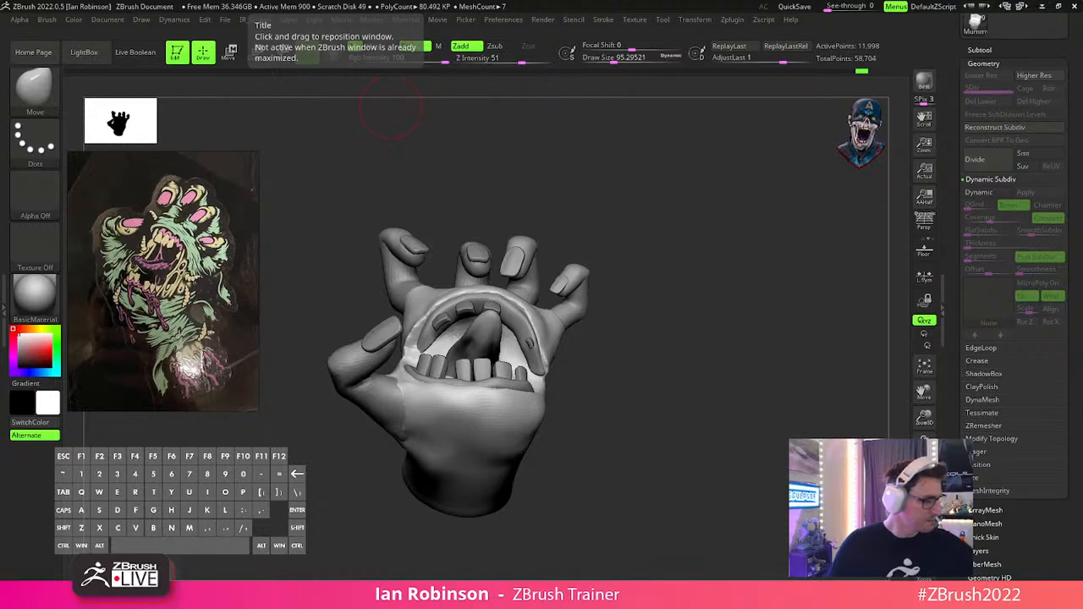
pyautogui.moveTo(711, 351); pyautogui.dragTo(735, 372)
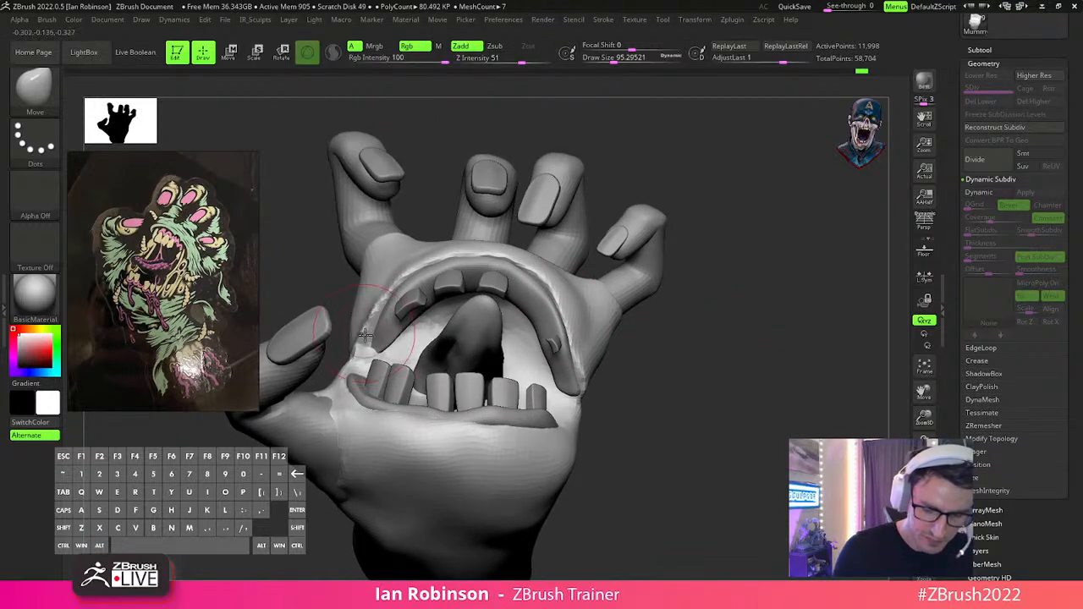
pyautogui.moveTo(352, 323)
pyautogui.mouseDown()
pyautogui.moveTo(363, 297)
pyautogui.moveTo(348, 312)
pyautogui.moveTo(448, 302)
pyautogui.moveTo(526, 208)
pyautogui.moveTo(542, 266)
pyautogui.moveTo(541, 254)
pyautogui.moveTo(532, 268)
pyautogui.moveTo(551, 310)
pyautogui.moveTo(508, 322)
pyautogui.mouseUp()
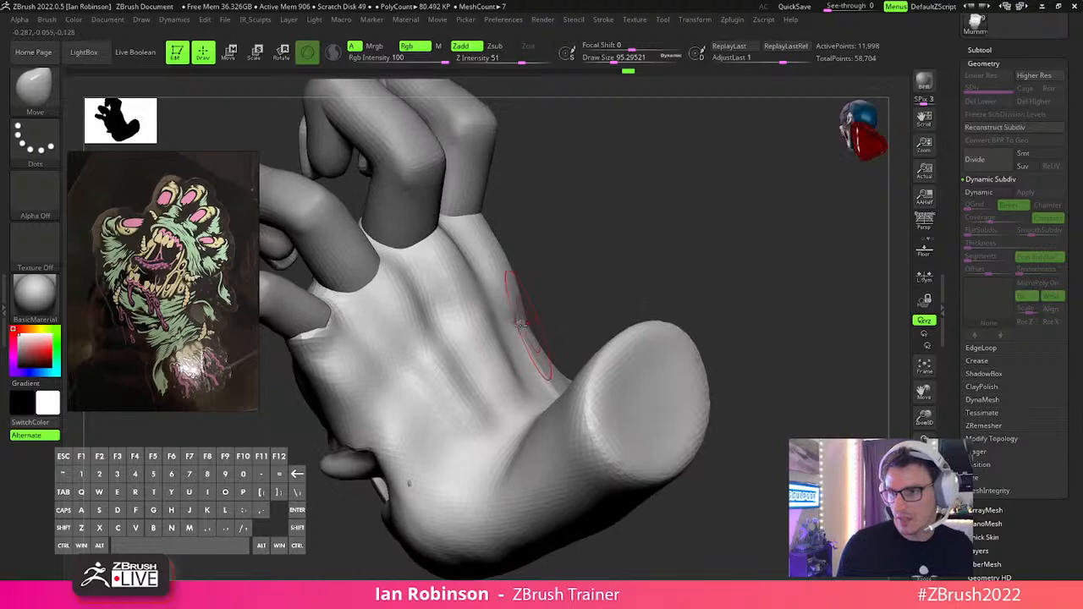
pyautogui.moveTo(336, 391); pyautogui.dragTo(369, 432)
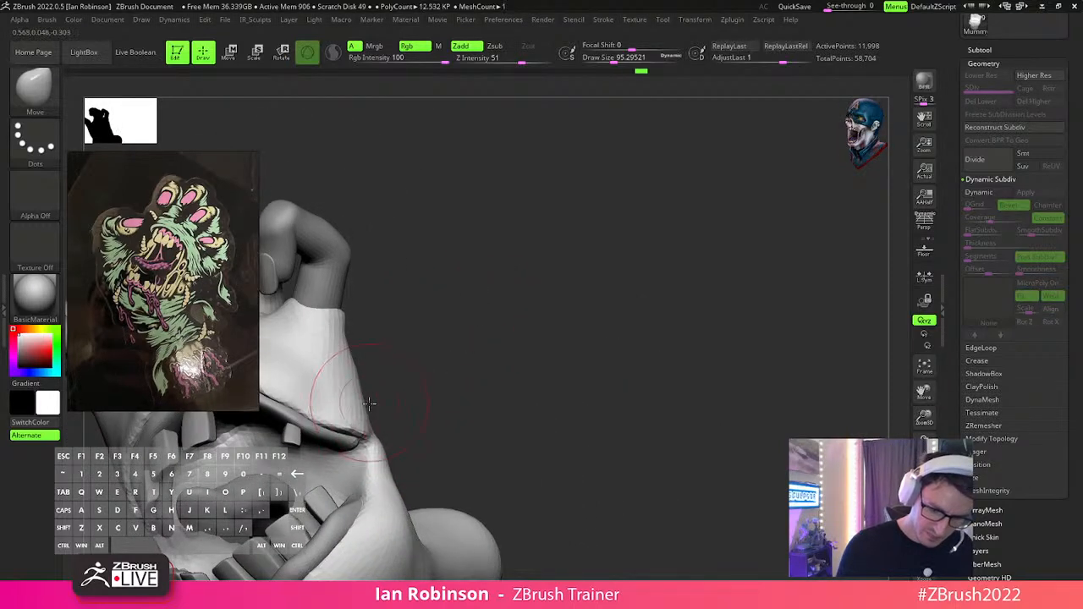
pyautogui.moveTo(486, 351); pyautogui.dragTo(514, 358)
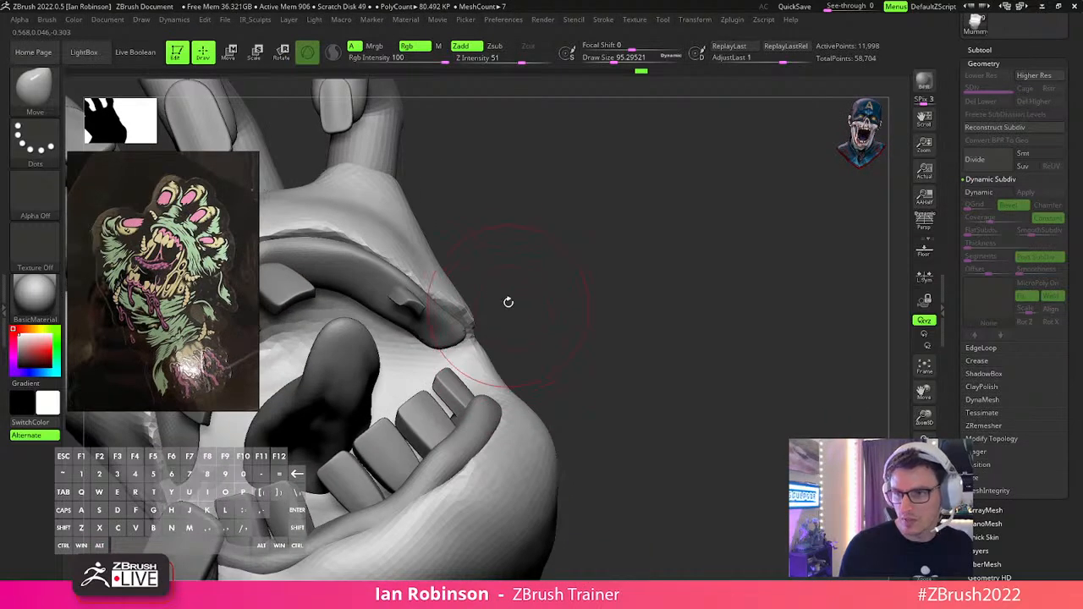
pyautogui.moveTo(499, 362)
pyautogui.mouseDown()
pyautogui.moveTo(444, 380)
pyautogui.moveTo(554, 402)
pyautogui.mouseUp()
# Move the reference image lower and load the anatomy model from the LightBox tool library.
pyautogui.press('f')
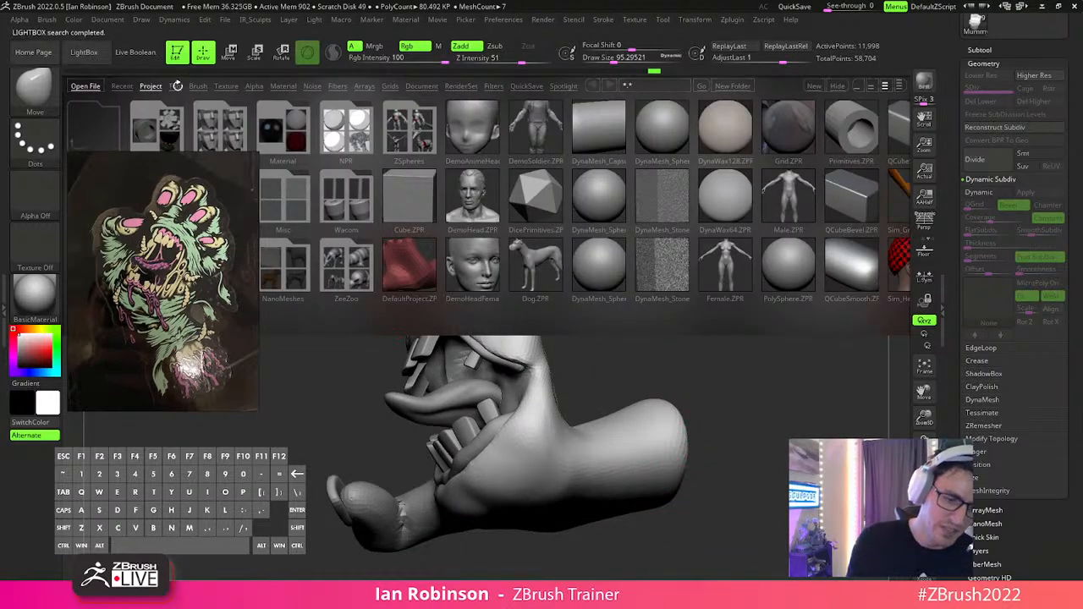
pyautogui.click(176, 86)
pyautogui.moveTo(209, 330); pyautogui.dragTo(216, 506)
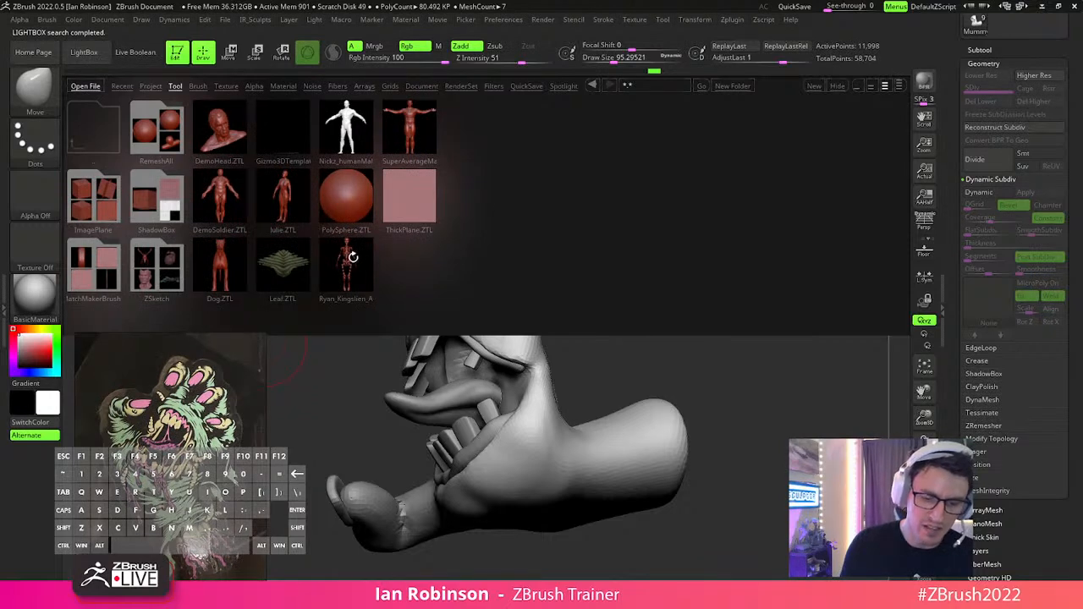
pyautogui.doubleClick(353, 257)
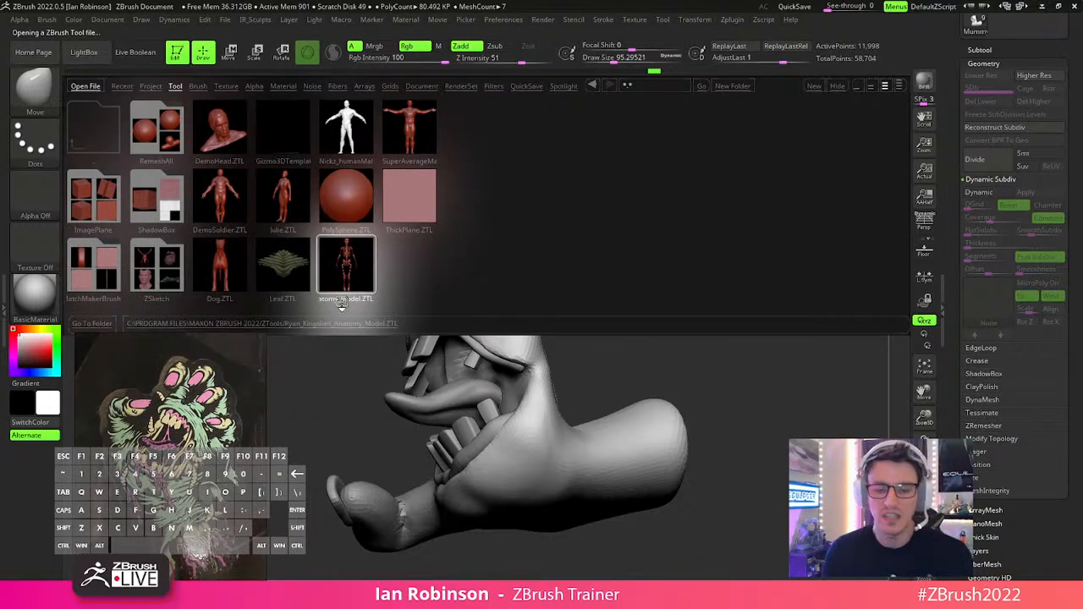
pyautogui.press(',')
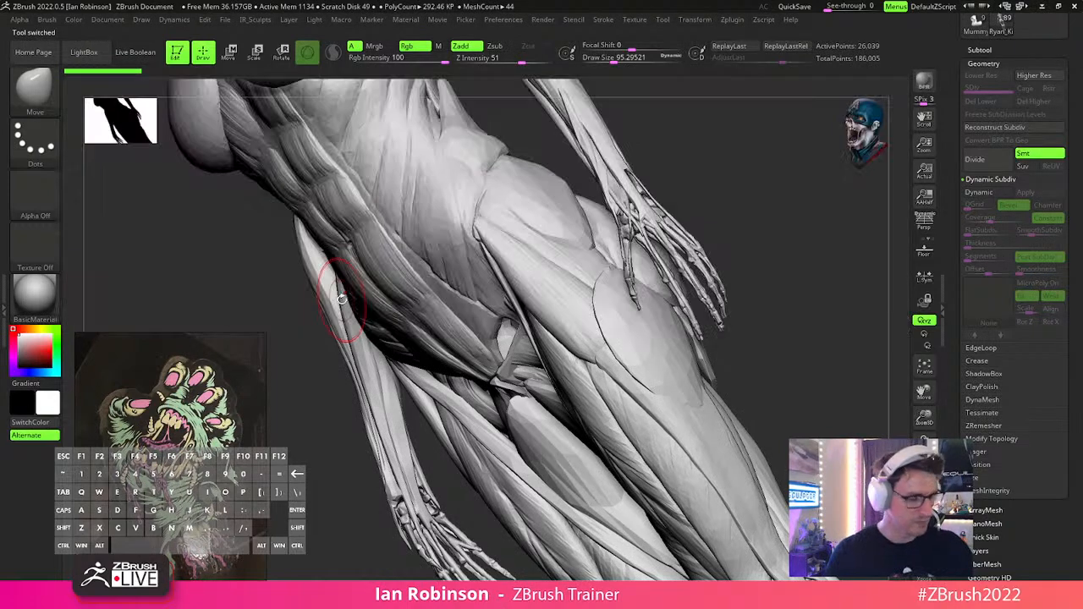
# Hide the Breasts subtool of the anatomy model and select the Rectus abdominis.
pyautogui.moveTo(750, 325)
pyautogui.keyDown('alt'); pyautogui.mouseDown()
pyautogui.moveTo(745, 273)
pyautogui.moveTo(787, 256)
pyautogui.moveTo(737, 326)
pyautogui.mouseUp(); pyautogui.keyUp('alt')
pyautogui.click(981, 51)
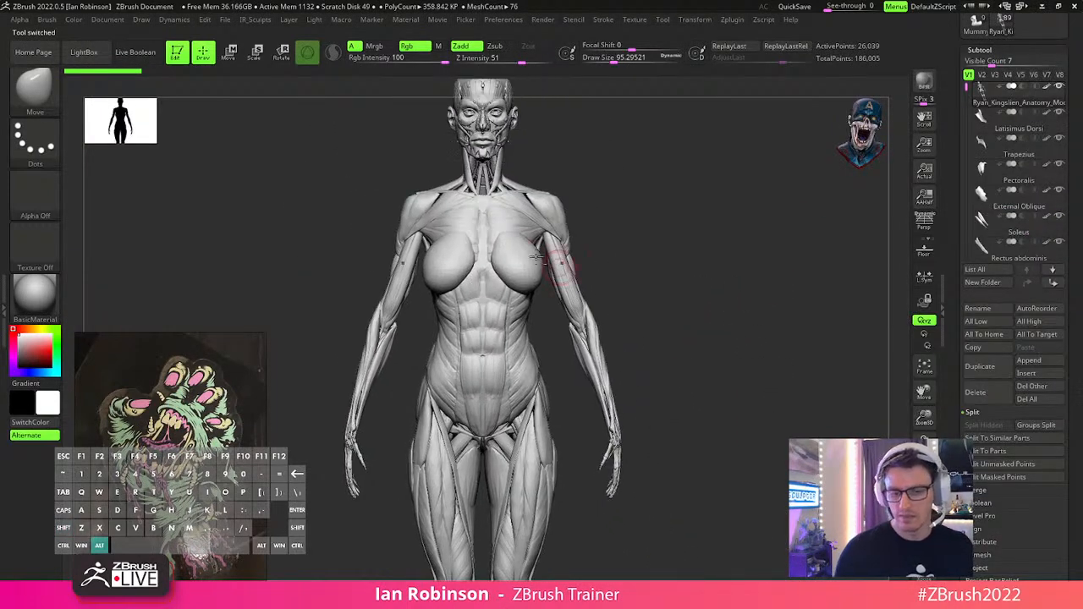
pyautogui.keyDown('alt'); pyautogui.click(516, 251); pyautogui.keyUp('alt')
pyautogui.press('f')
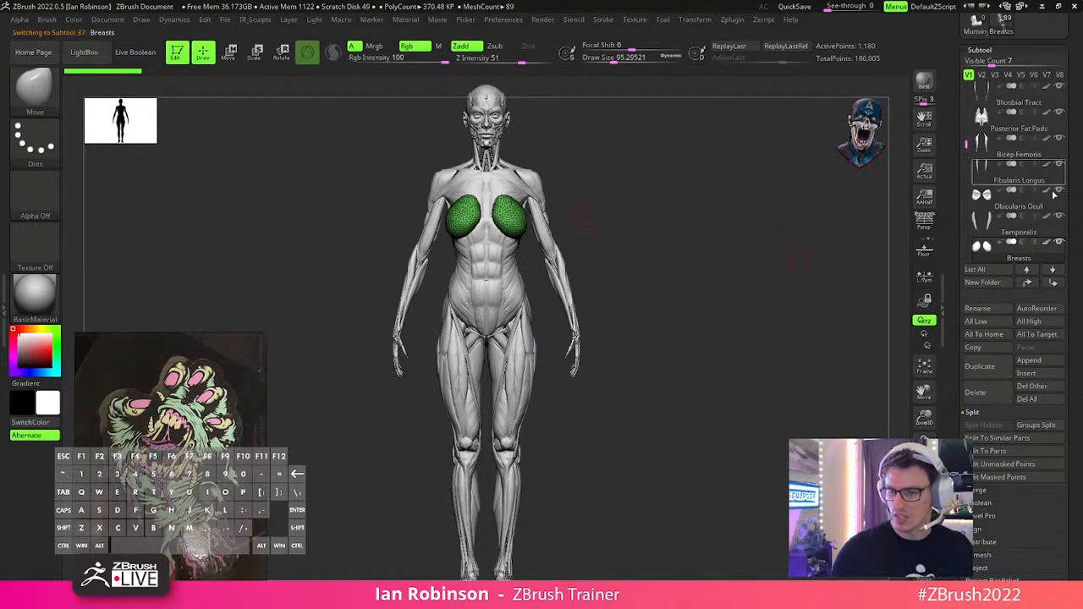
pyautogui.keyDown('alt'); pyautogui.click(495, 264); pyautogui.keyUp('alt')
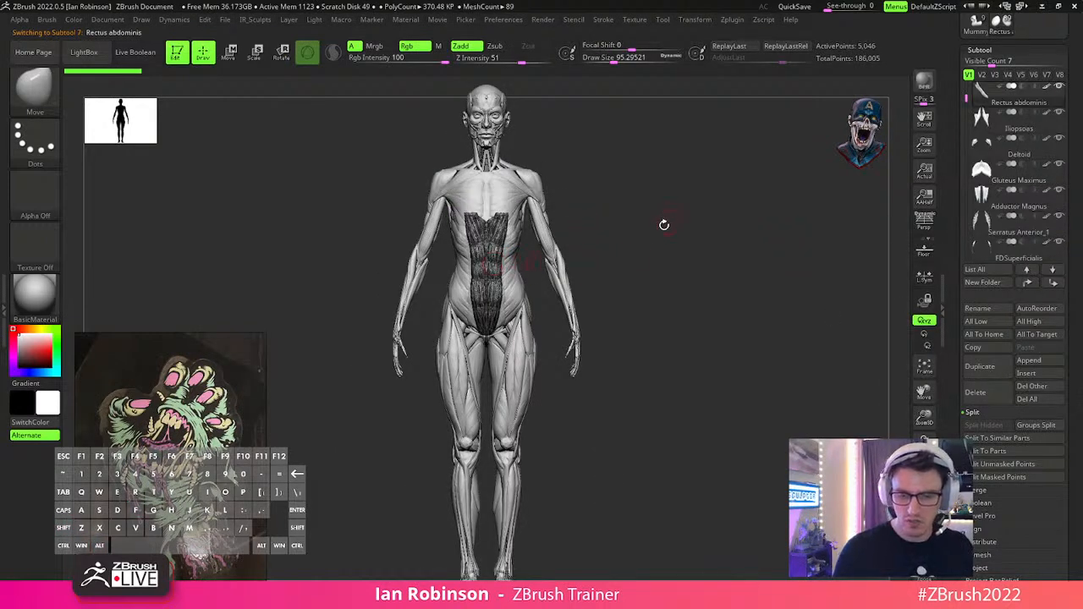
pyautogui.moveTo(711, 242); pyautogui.dragTo(761, 440)
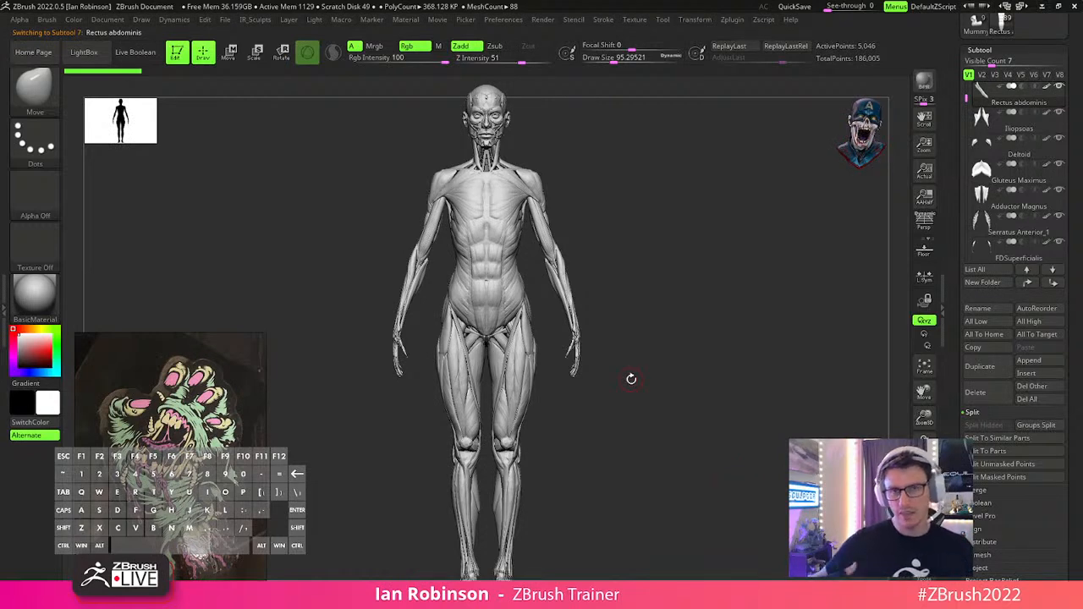
# Isolate the Gluteus Maximus subtool and examine its shape from behind.
pyautogui.keyDown('alt'); pyautogui.moveTo(631, 379); pyautogui.dragTo(729, 408); pyautogui.keyUp('alt')
pyautogui.click(1015, 173)
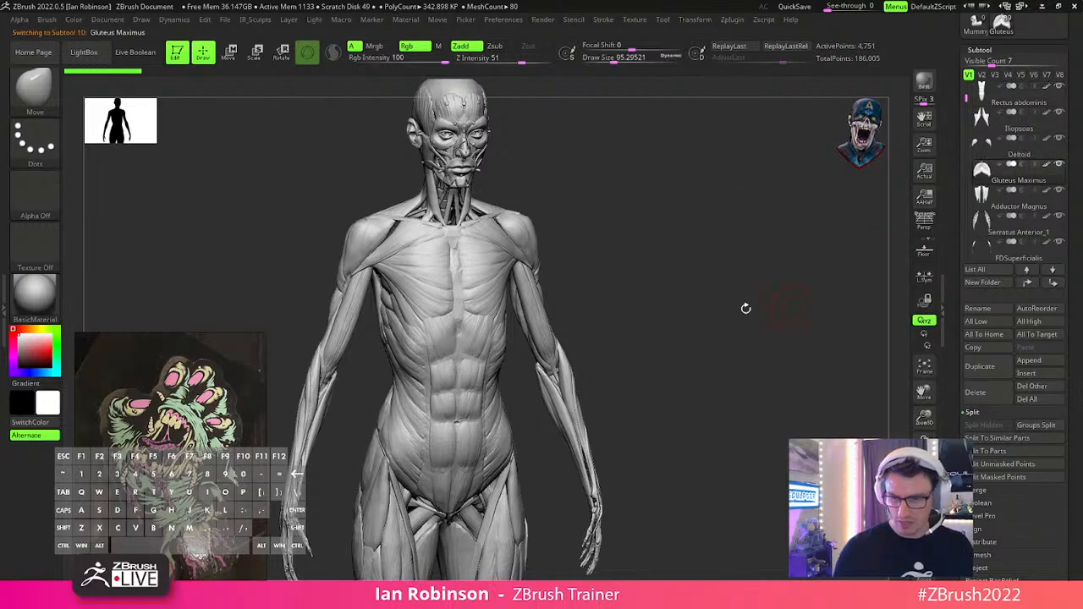
pyautogui.keyDown('alt'); pyautogui.moveTo(719, 266); pyautogui.dragTo(706, 295); pyautogui.keyUp('alt')
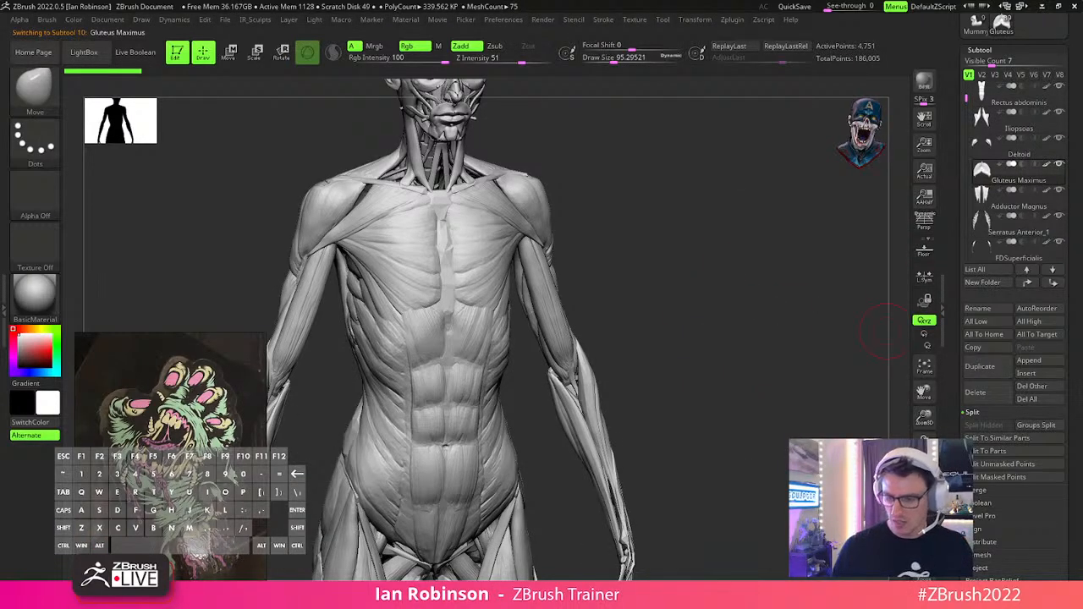
pyautogui.click(924, 522)
pyautogui.keyDown('alt'); pyautogui.moveTo(713, 471); pyautogui.dragTo(713, 447); pyautogui.keyUp('alt')
pyautogui.press('f')
pyautogui.keyDown('alt'); pyautogui.moveTo(781, 363); pyautogui.dragTo(745, 337); pyautogui.keyUp('alt')
pyautogui.moveTo(739, 338); pyautogui.dragTo(803, 361)
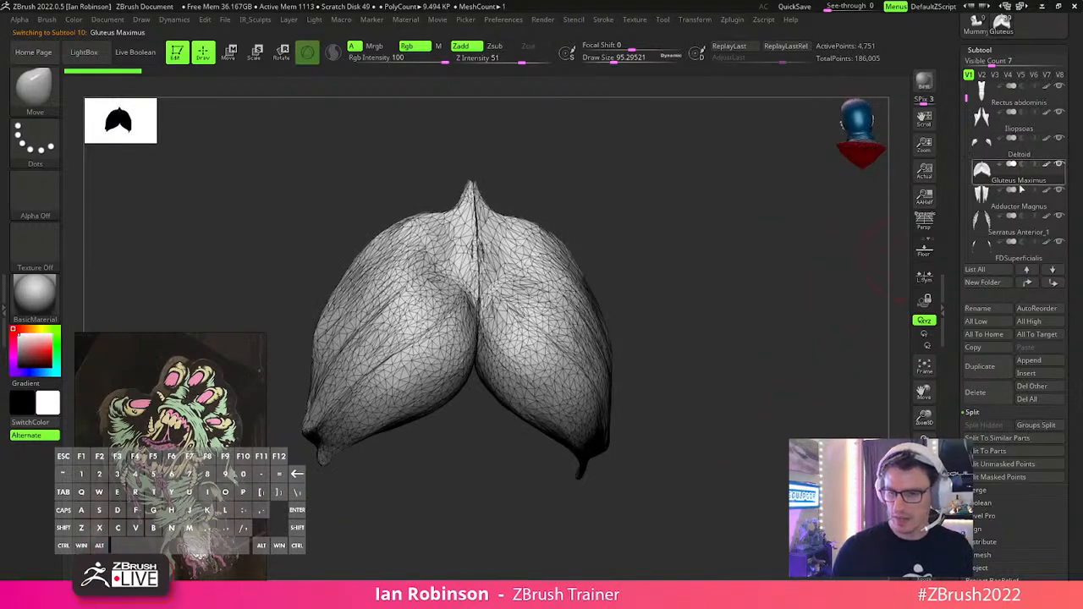
# Inspect the Deltoid, Adductor Magnus and FDSuperficialis subtools in isolation, then show the complete anatomy model again.
pyautogui.click(1020, 151)
pyautogui.press('f')
pyautogui.moveTo(752, 417); pyautogui.dragTo(650, 450)
pyautogui.press('f')
pyautogui.click(924, 543)
pyautogui.press('Down')
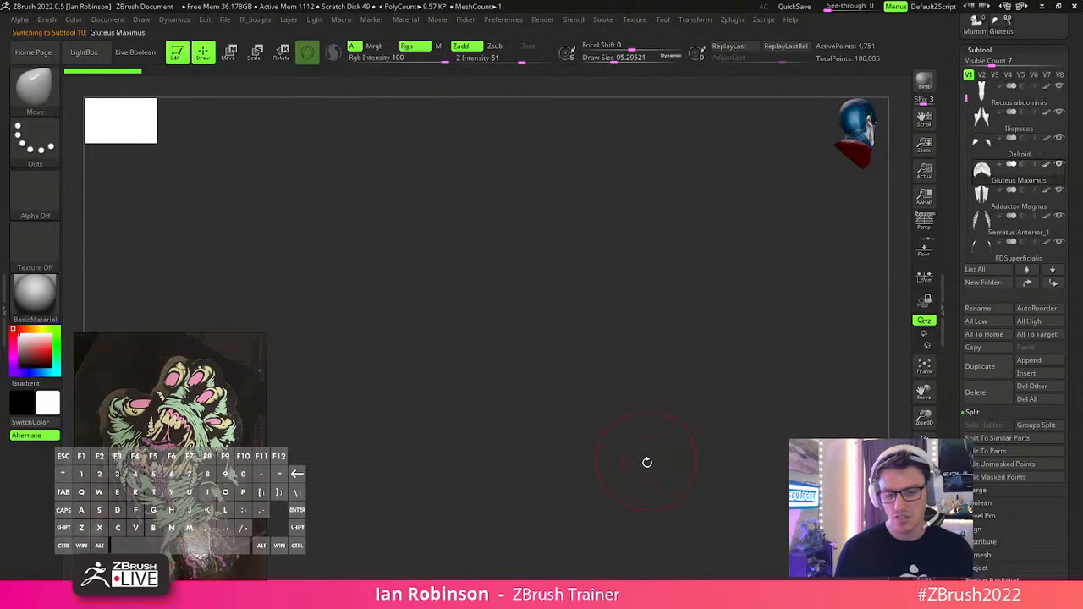
pyautogui.press('Down')
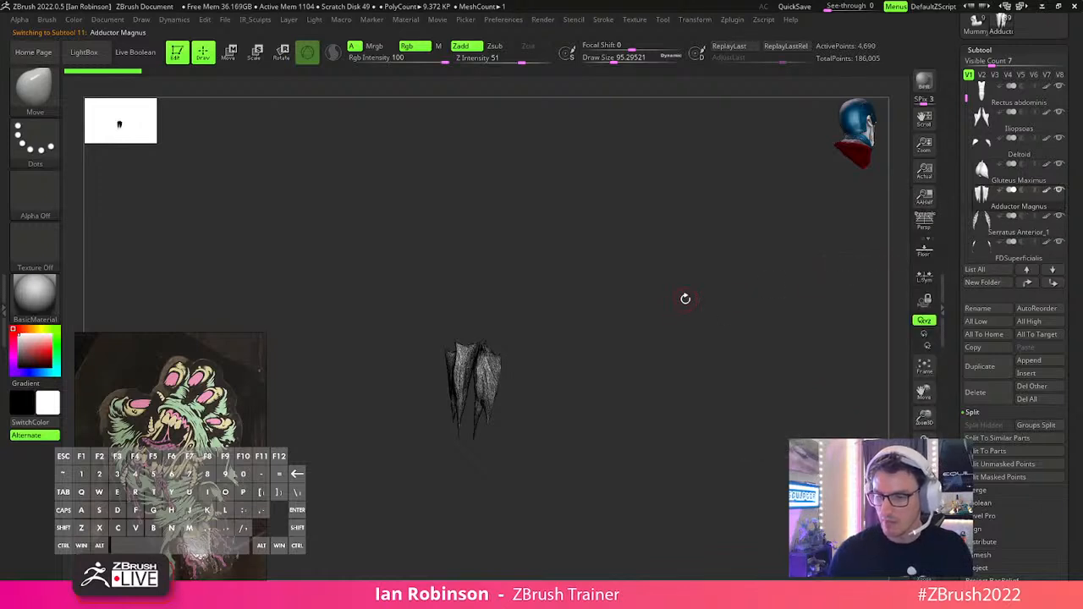
pyautogui.keyDown('alt'); pyautogui.moveTo(687, 297); pyautogui.dragTo(736, 274); pyautogui.keyUp('alt')
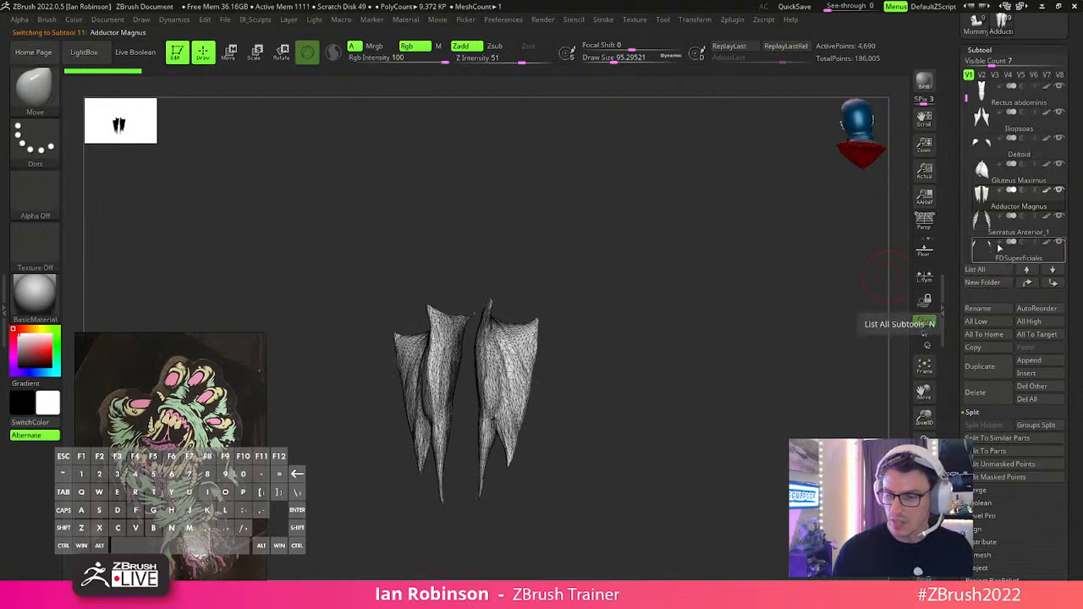
pyautogui.click(1041, 259)
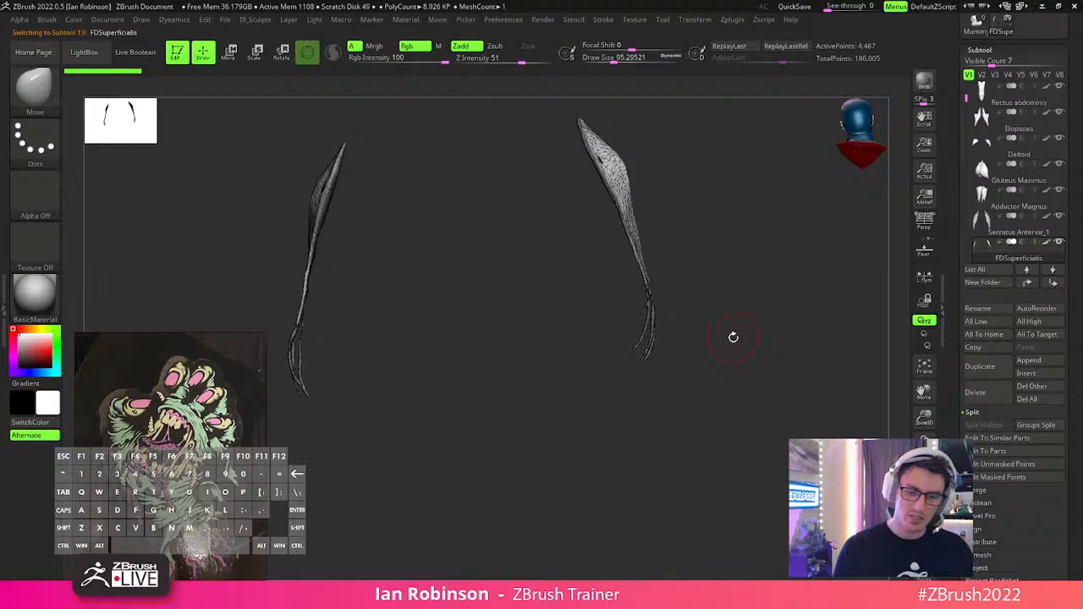
pyautogui.moveTo(777, 465); pyautogui.dragTo(733, 446)
pyautogui.press('f')
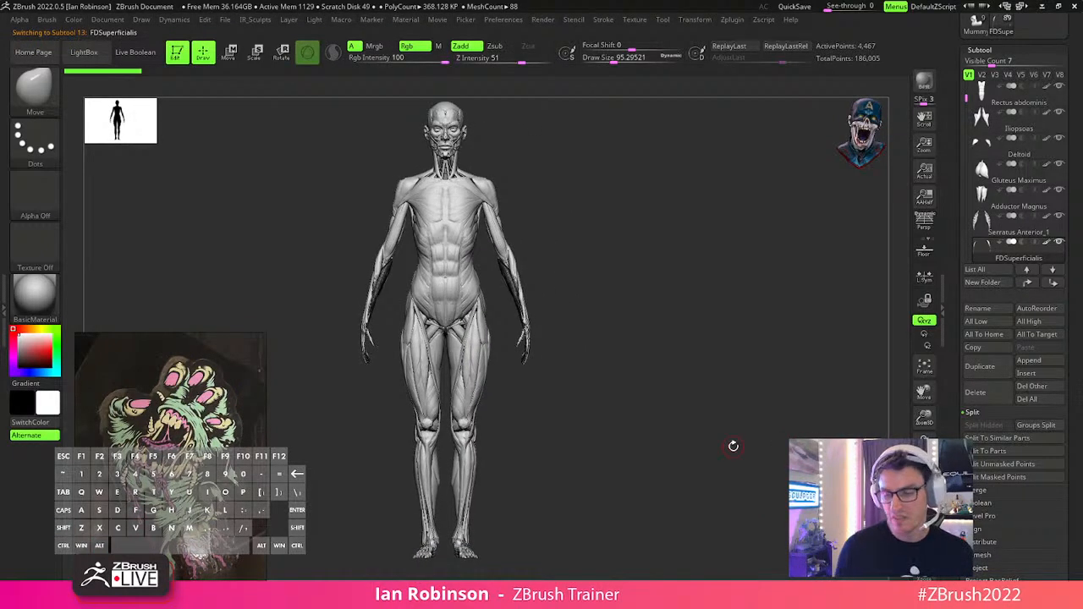
# Point out the anatomy model in the LightBox tool library, then make the mummy hand the active tool and frame it.
pyautogui.keyDown('alt'); pyautogui.moveTo(733, 447); pyautogui.dragTo(672, 367); pyautogui.keyUp('alt')
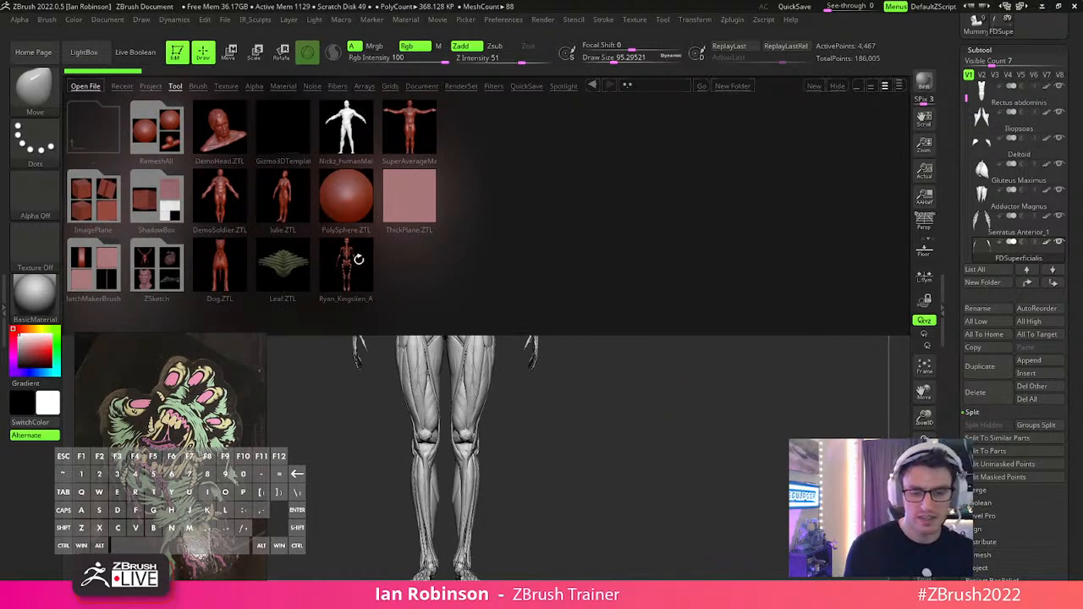
pyautogui.doubleClick(353, 266)
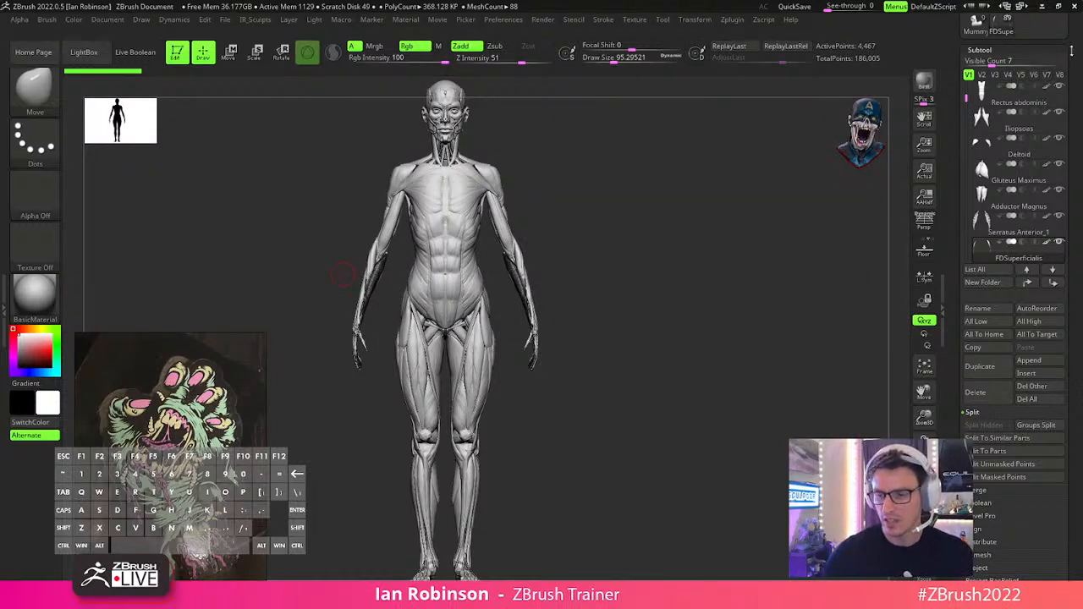
pyautogui.moveTo(1062, 52); pyautogui.dragTo(1061, 178)
pyautogui.click(978, 154)
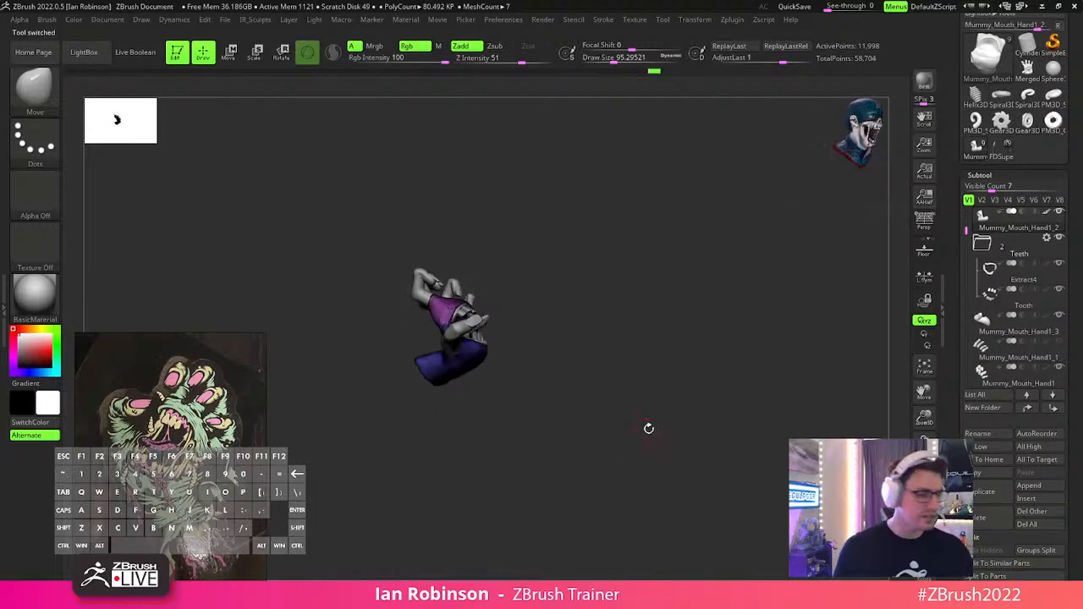
pyautogui.press('f')
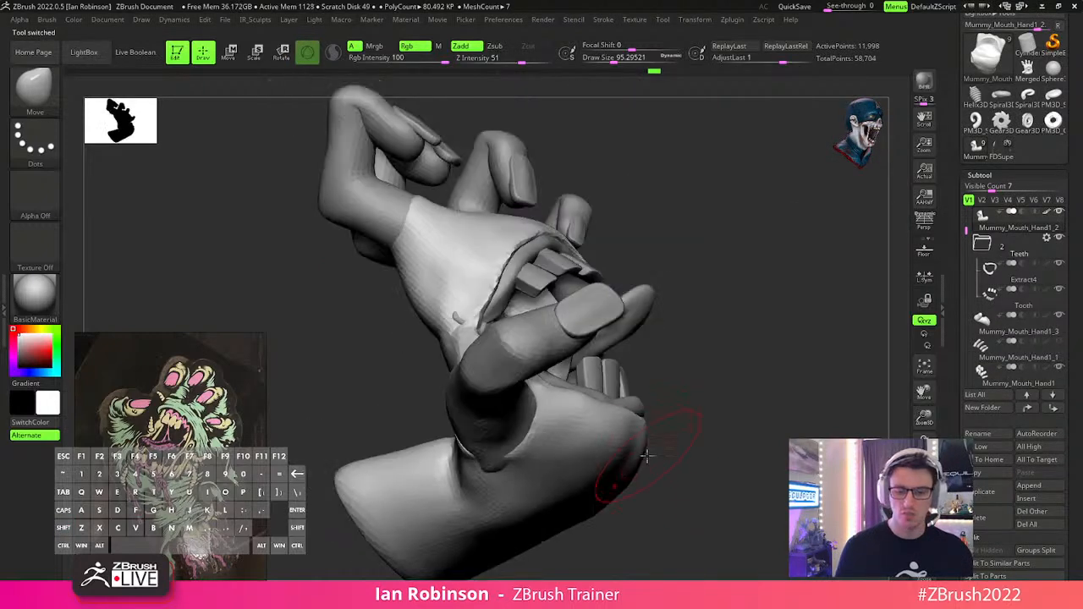
pyautogui.moveTo(697, 463); pyautogui.dragTo(686, 482)
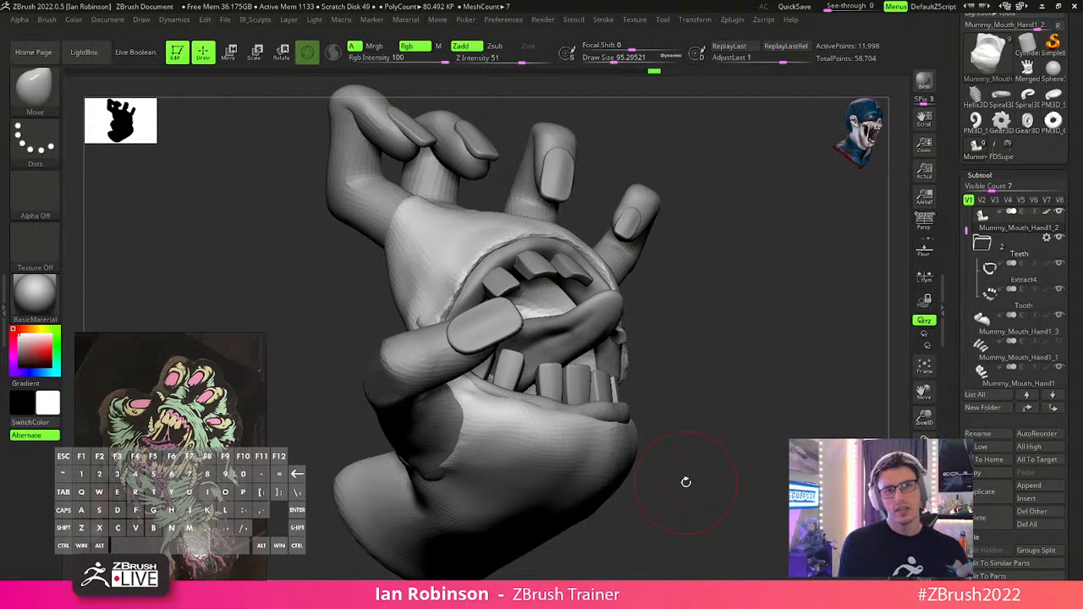
pyautogui.press(',')
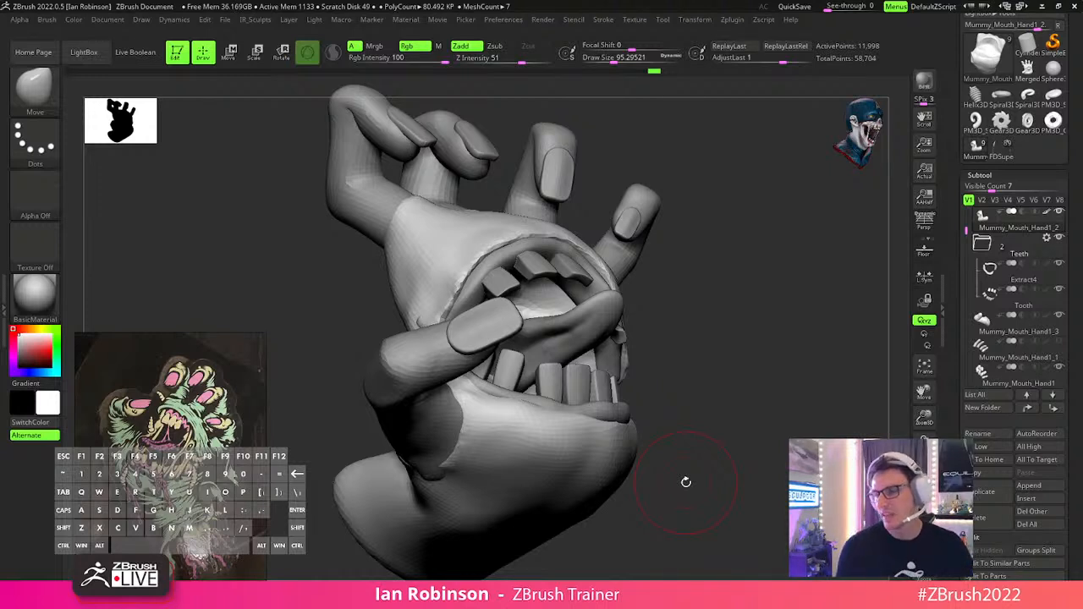
pyautogui.keyDown('alt'); pyautogui.moveTo(687, 483); pyautogui.dragTo(741, 391); pyautogui.keyUp('alt')
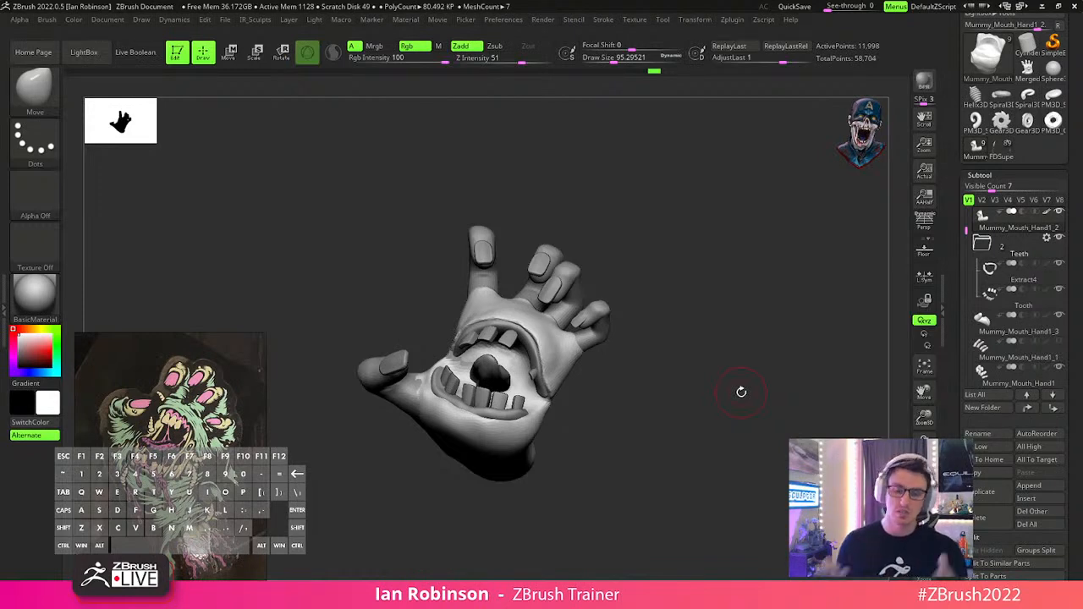
pyautogui.moveTo(741, 392); pyautogui.dragTo(647, 505)
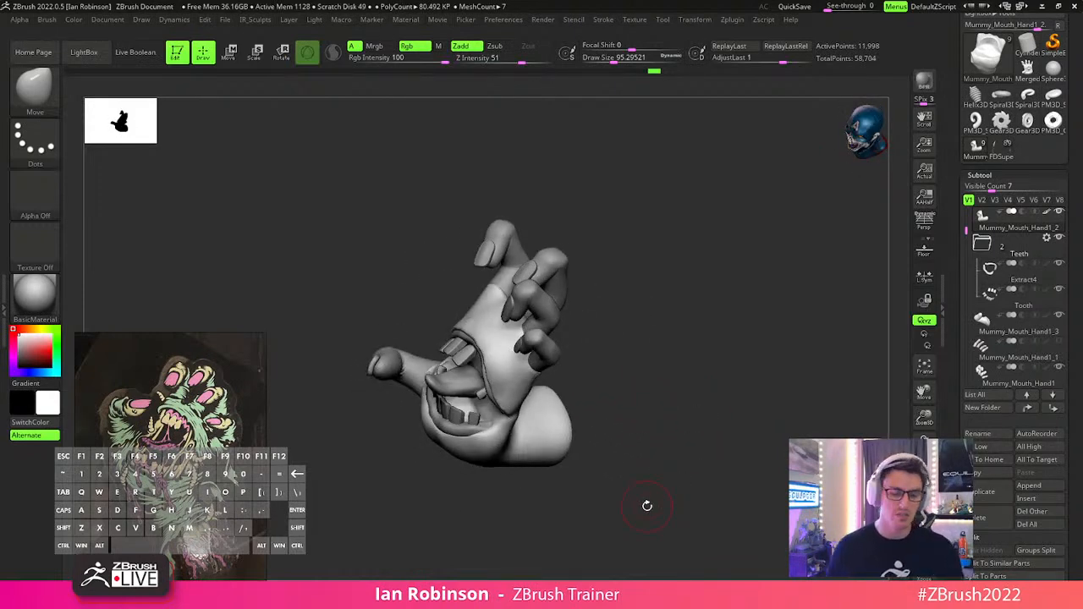